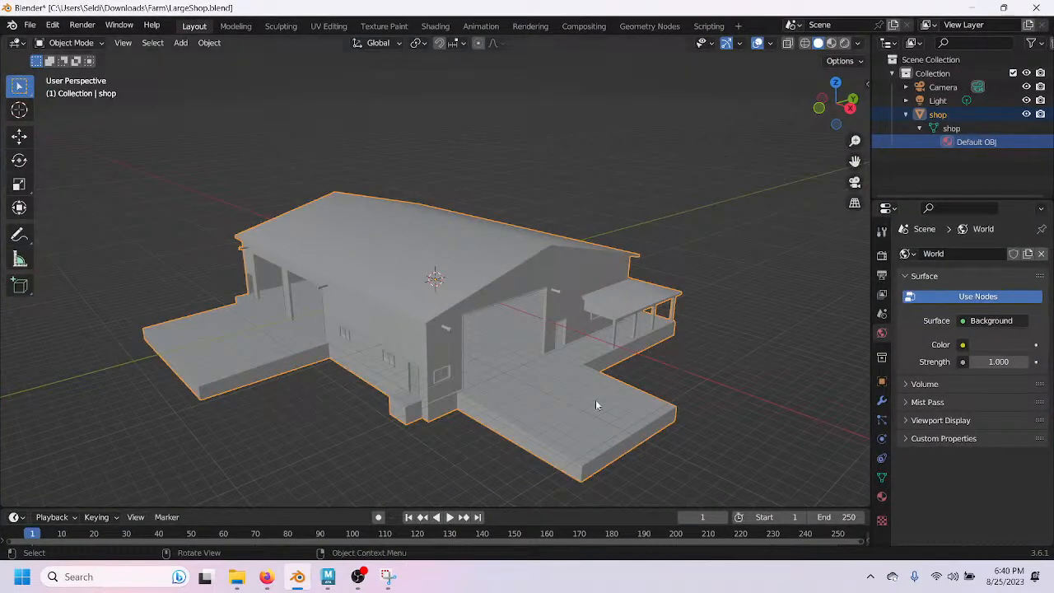
{"action": "left_click", "coordinate": [360, 578]}
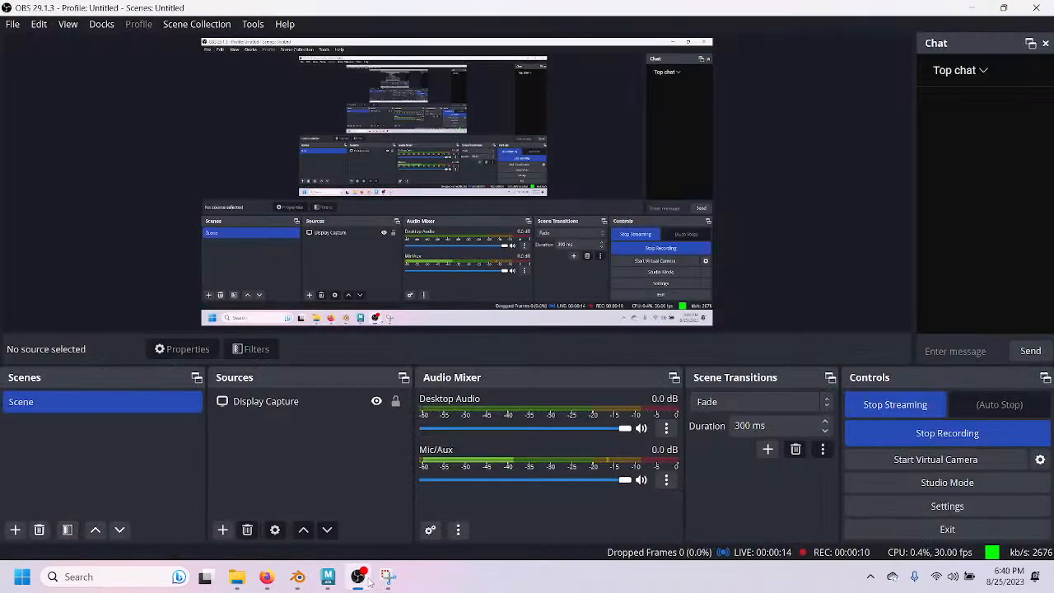
{"action": "left_click", "coordinate": [366, 580]}
{"action": "left_click", "coordinate": [367, 579]}
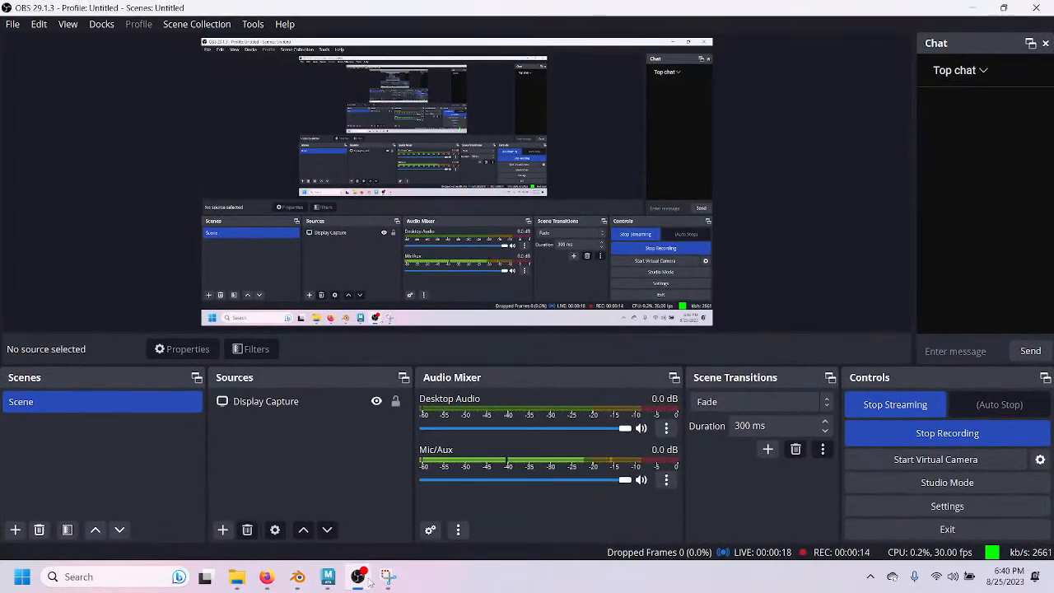
{"action": "left_click", "coordinate": [360, 578]}
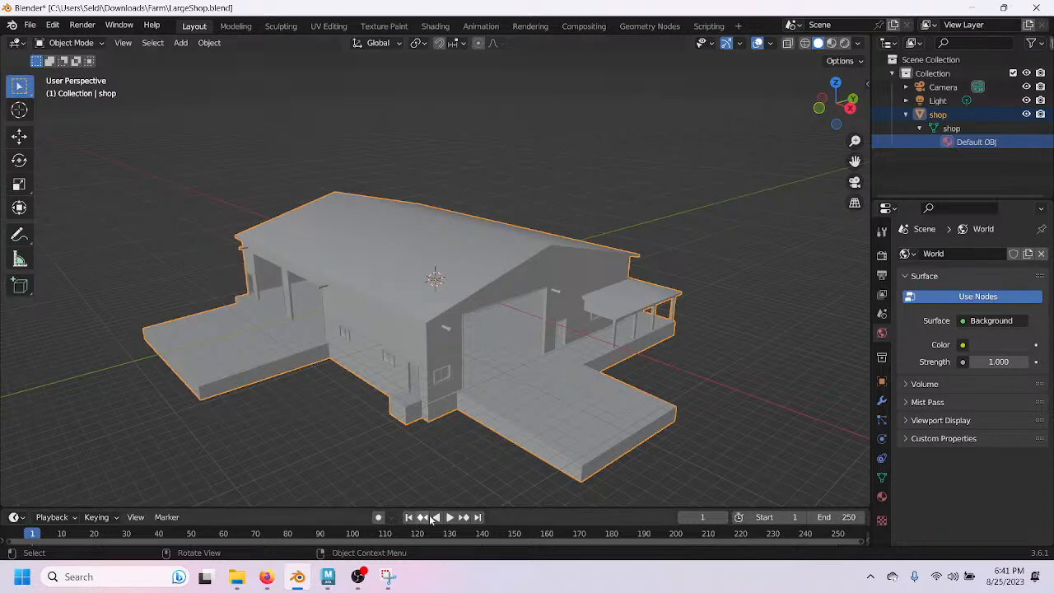
Switch to Maya and save the scene as Large Shed in the Clients/Farm folder, in Maya Binary format.
{"action": "left_click", "coordinate": [333, 581]}
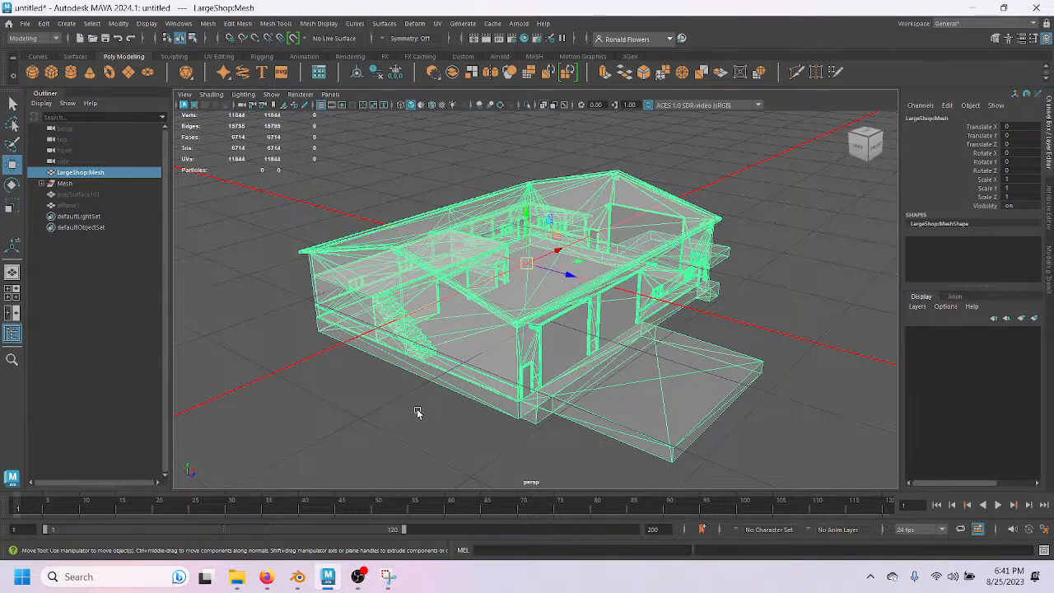
{"action": "left_click", "coordinate": [26, 24]}
{"action": "left_click", "coordinate": [51, 81]}
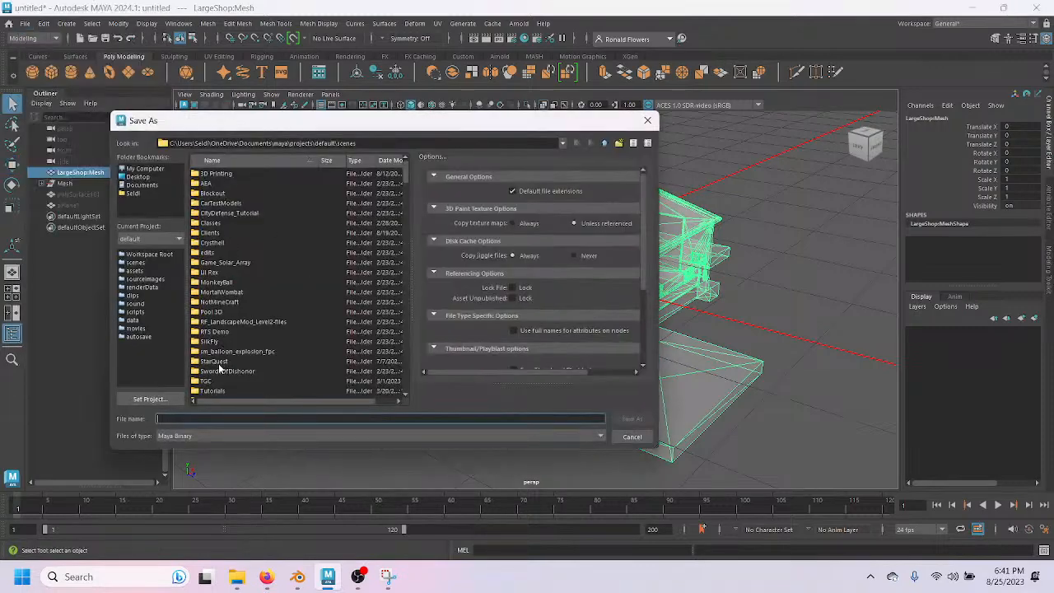
{"action": "double_click", "coordinate": [211, 233]}
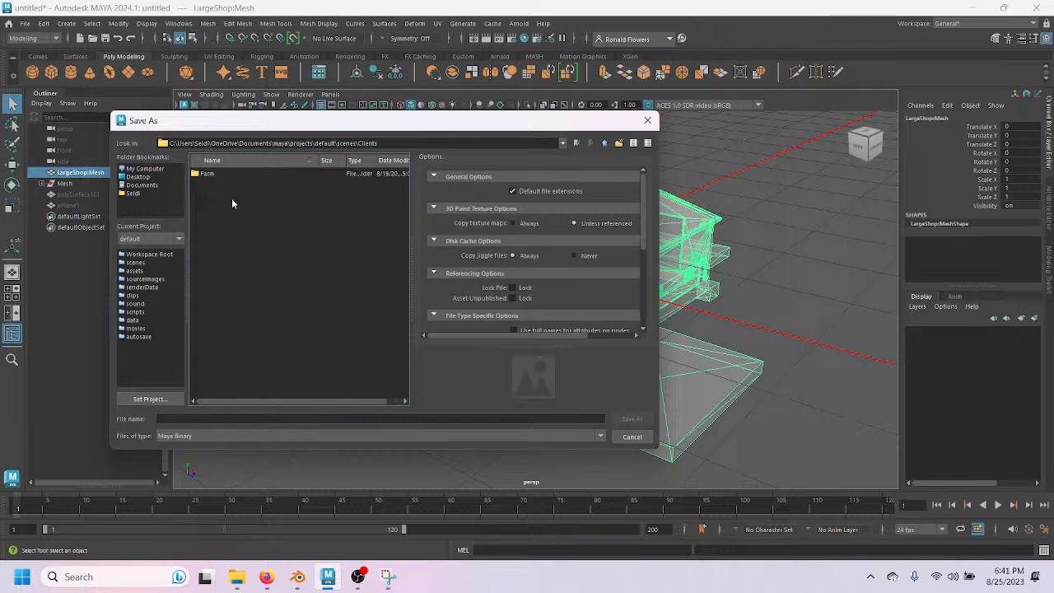
{"action": "double_click", "coordinate": [218, 174]}
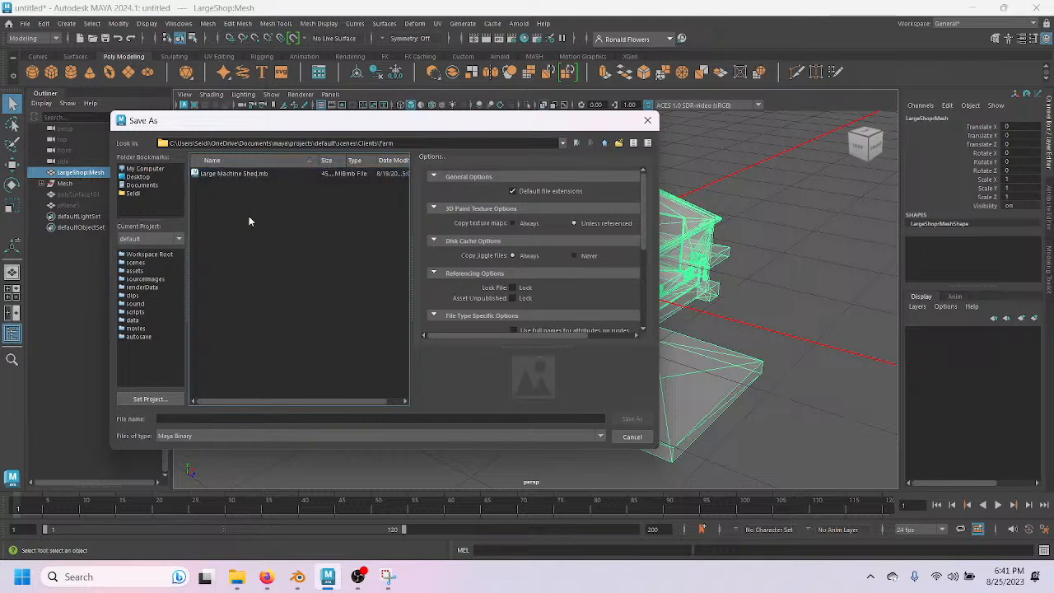
{"action": "left_click", "coordinate": [227, 419]}
{"action": "type", "text": "Large Shed"}
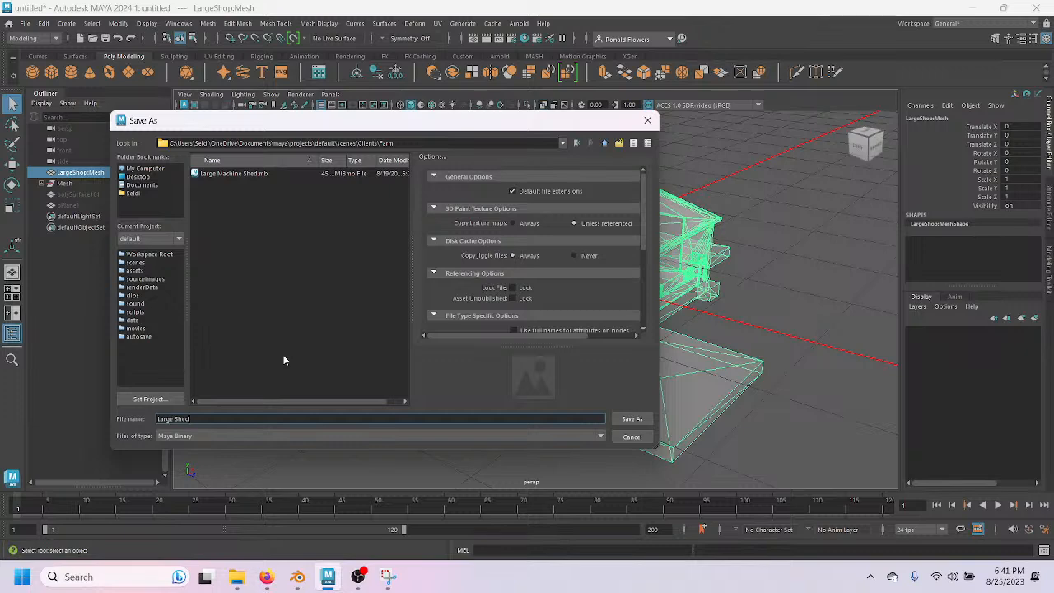
{"action": "key", "text": "Return"}
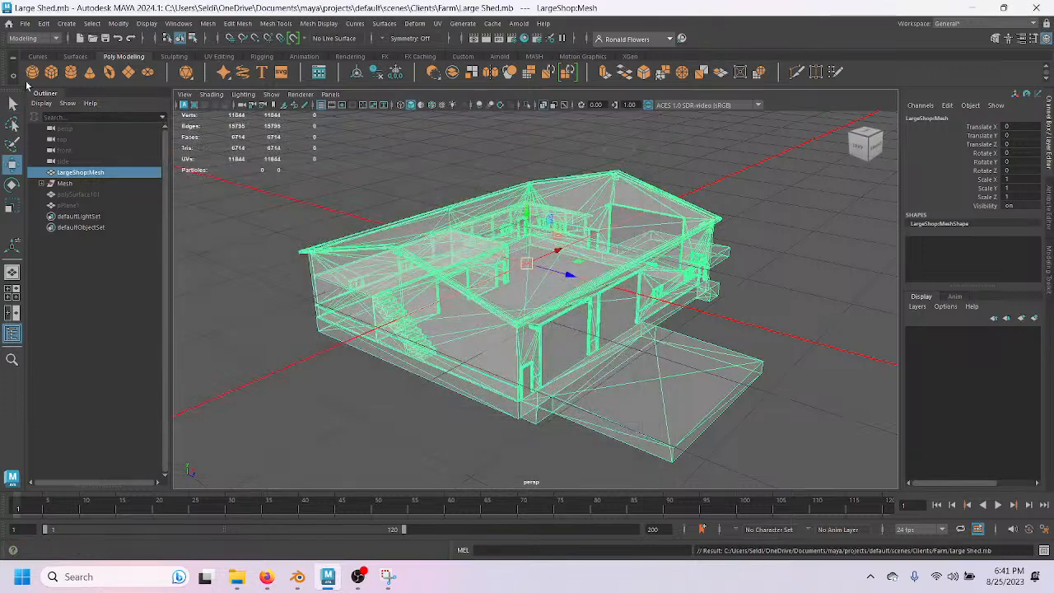
Open the scene Large Machine Shed.mb from the Farm folder.
{"action": "left_click", "coordinate": [25, 24]}
{"action": "left_click", "coordinate": [37, 52]}
{"action": "left_click", "coordinate": [228, 174]}
{"action": "double_click", "coordinate": [228, 173]}
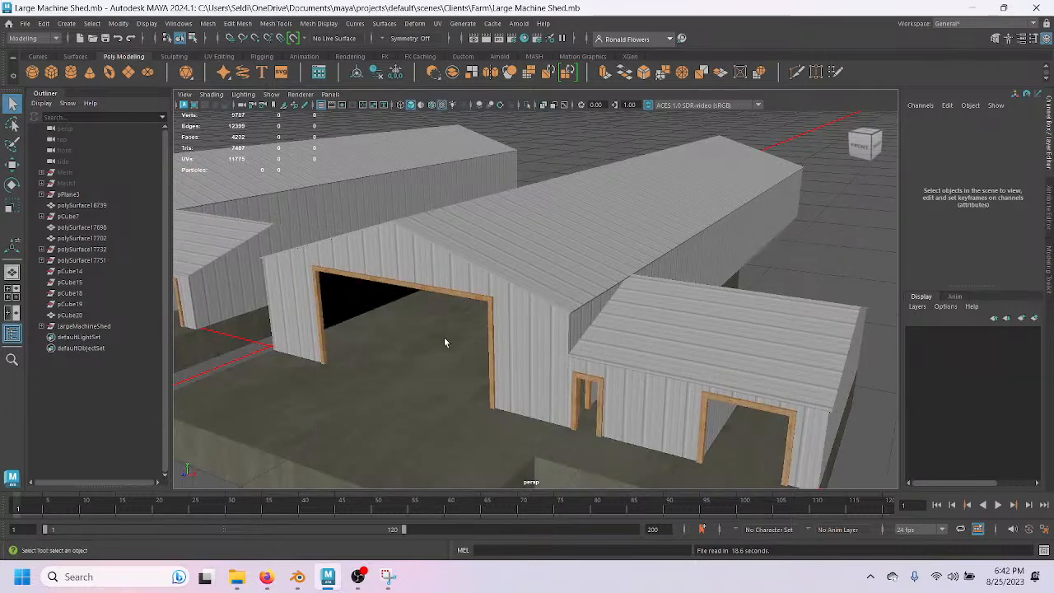
Hide both machine shed buildings in the viewport, including all remaining parts of the second one.
{"action": "scroll", "coordinate": [444, 337], "scroll_direction": "down", "scroll_amount": 5}
{"action": "left_click_drag", "start_coordinate": [444, 337], "coordinate": [482, 360], "text": "alt"}
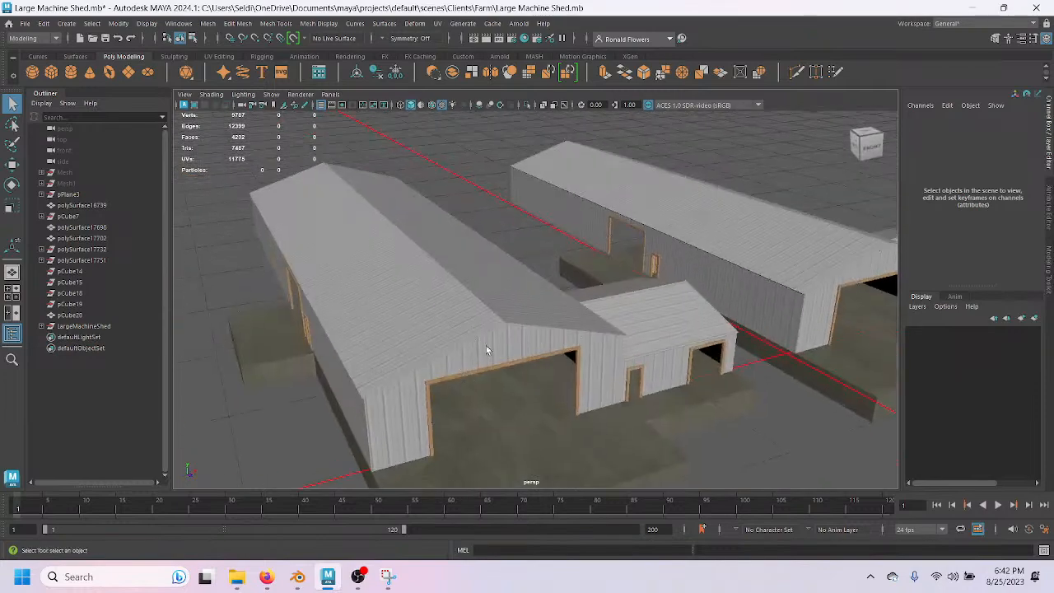
{"action": "left_click_drag", "start_coordinate": [393, 349], "coordinate": [513, 360], "text": "alt"}
{"action": "scroll", "coordinate": [537, 343], "scroll_direction": "down", "scroll_amount": 7}
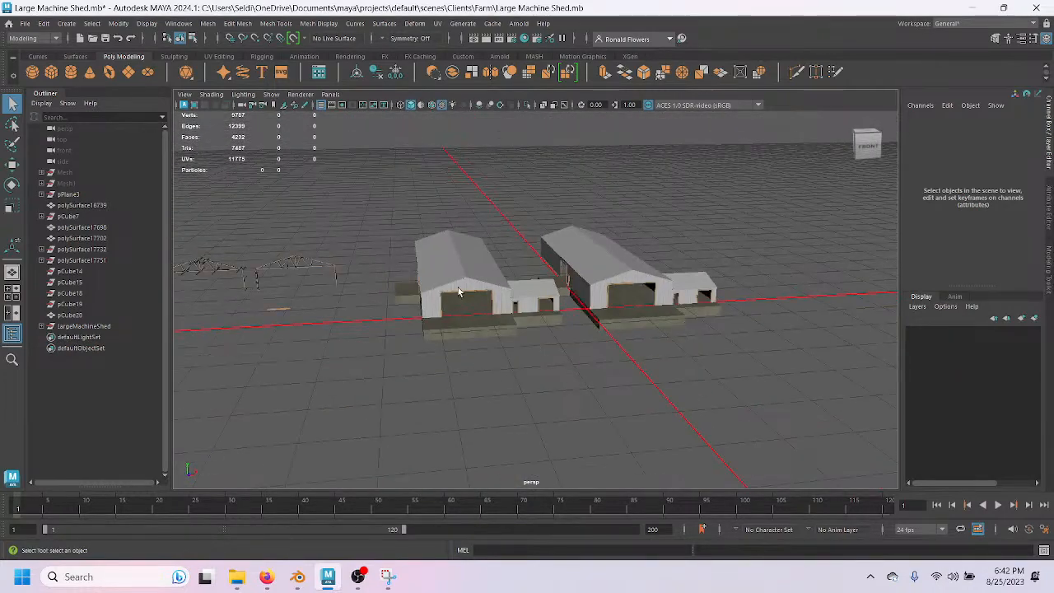
{"action": "left_click", "coordinate": [459, 288]}
{"action": "key", "text": "h"}
{"action": "left_click", "coordinate": [583, 268]}
{"action": "key", "text": "h"}
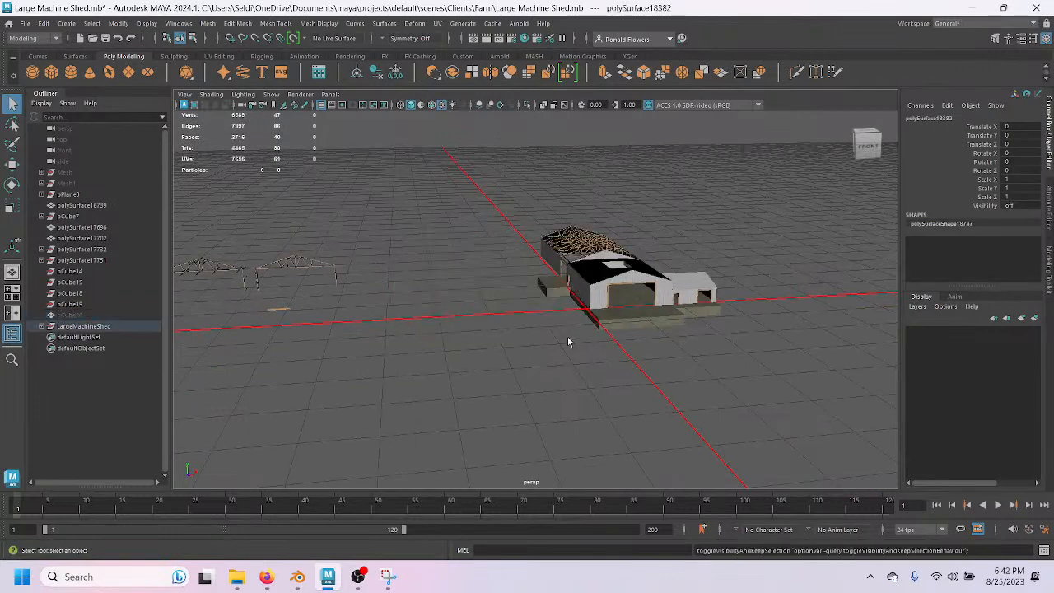
{"action": "left_click_drag", "start_coordinate": [512, 195], "coordinate": [736, 399]}
{"action": "key", "text": "h"}
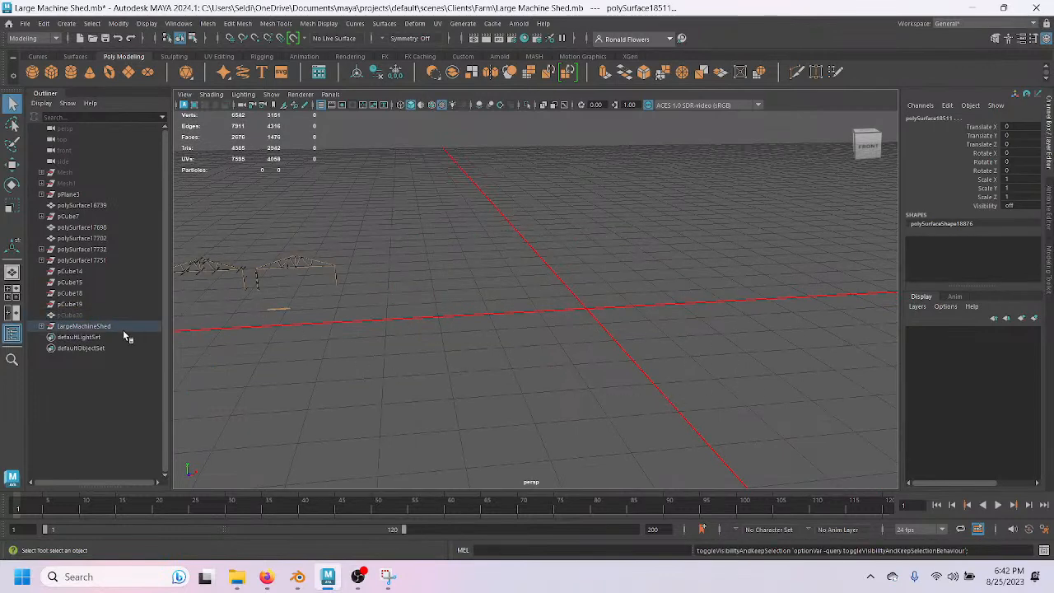
Show the hidden Mesh group and examine the triangulation of its outer roof and walls from several sides.
{"action": "left_click", "coordinate": [73, 173]}
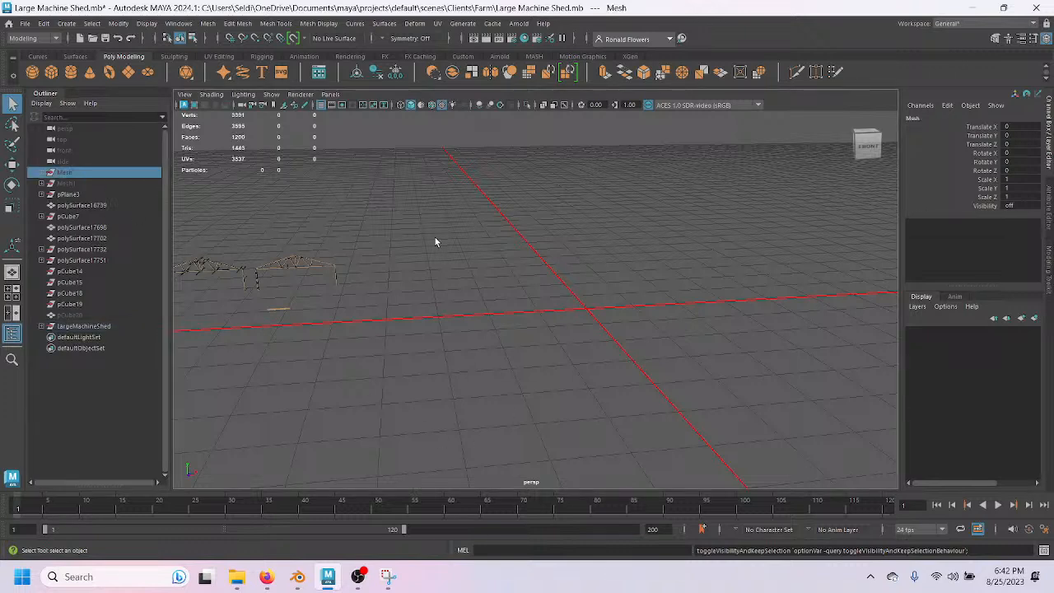
{"action": "key", "text": "h"}
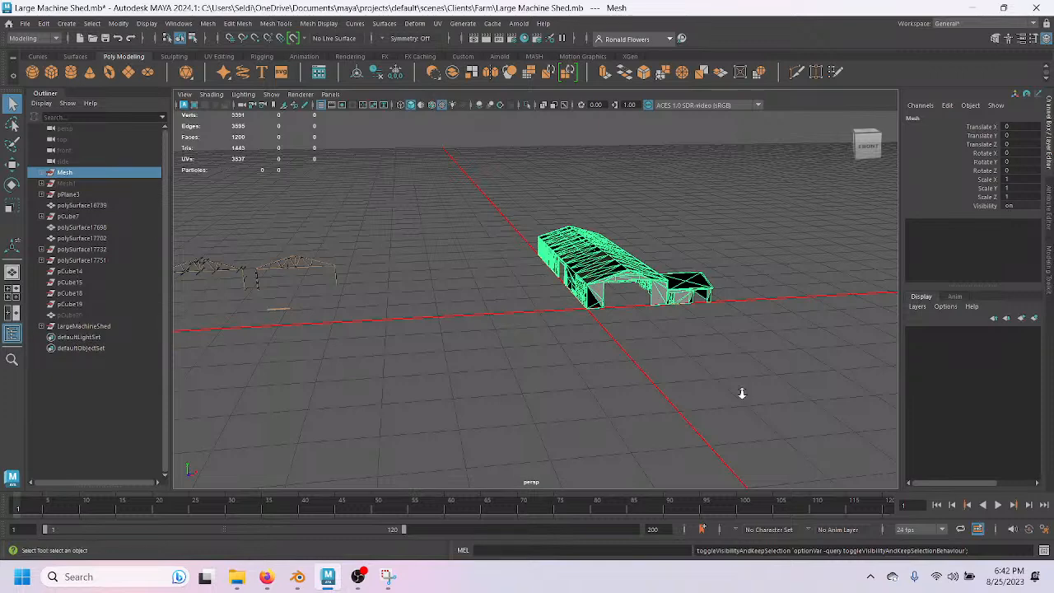
{"action": "scroll", "coordinate": [741, 395], "scroll_direction": "up", "scroll_amount": 5}
{"action": "left_click_drag", "start_coordinate": [601, 346], "coordinate": [450, 386], "text": "alt"}
{"action": "scroll", "coordinate": [499, 360], "scroll_direction": "up", "scroll_amount": 3}
{"action": "scroll", "coordinate": [450, 387], "scroll_direction": "up", "scroll_amount": 5}
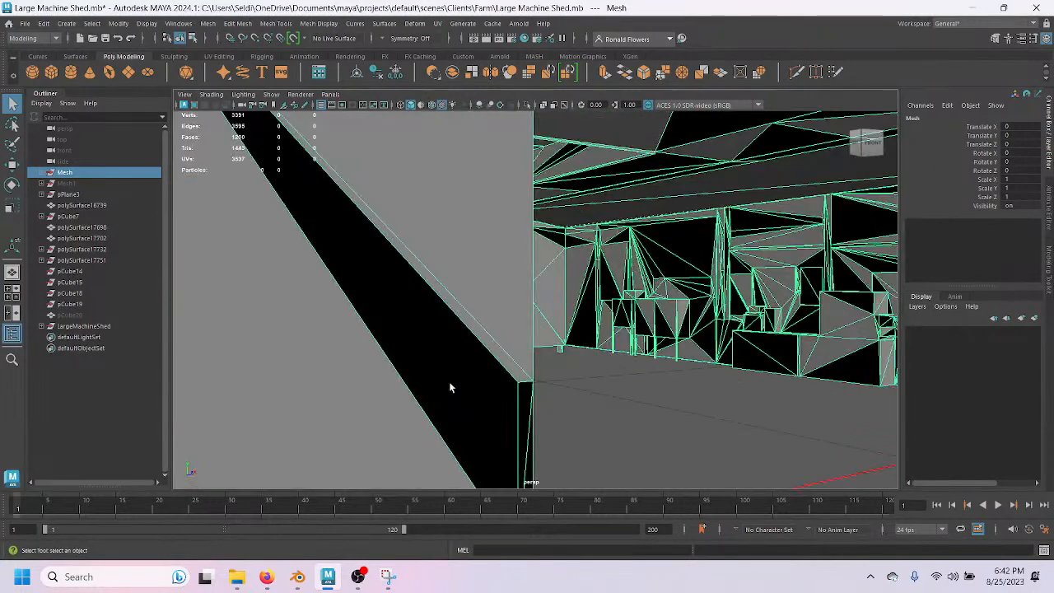
{"action": "key", "text": "f"}
{"action": "left_click_drag", "start_coordinate": [611, 359], "coordinate": [601, 393], "text": "alt"}
{"action": "scroll", "coordinate": [604, 414], "scroll_direction": "down", "scroll_amount": 3}
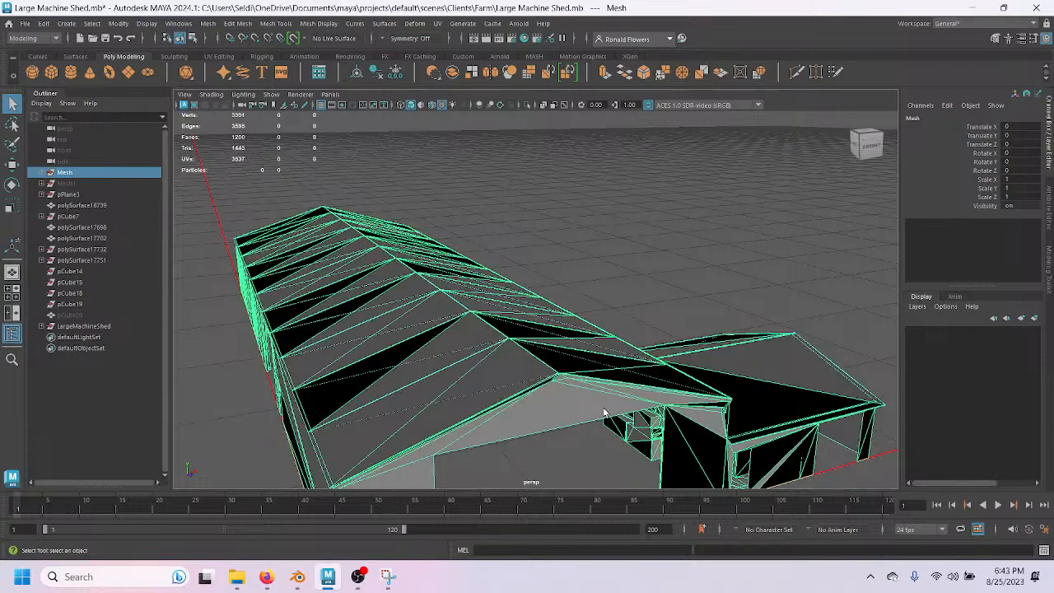
{"action": "left_click_drag", "start_coordinate": [610, 416], "coordinate": [595, 394], "text": "alt"}
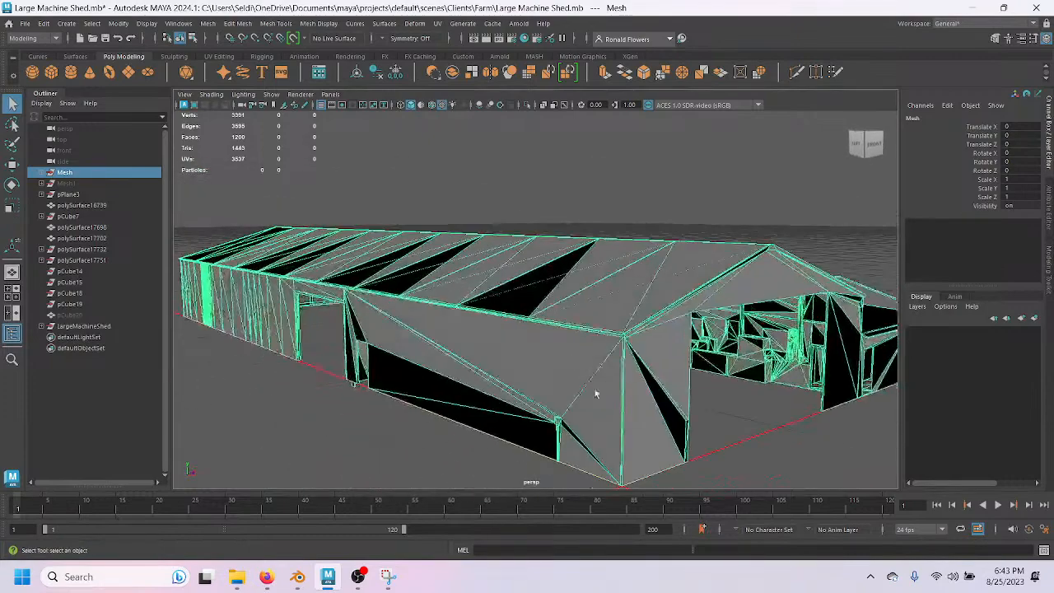
{"action": "scroll", "coordinate": [485, 339], "scroll_direction": "down", "scroll_amount": 3}
{"action": "scroll", "coordinate": [486, 339], "scroll_direction": "up", "scroll_amount": 3}
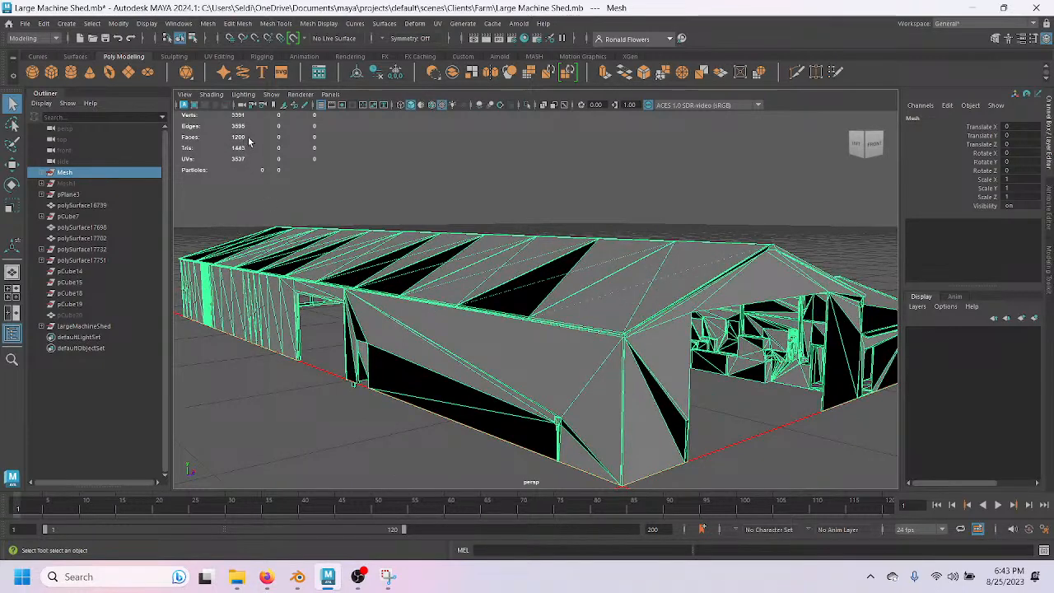
Examine the wall framing and roof truss members inside the Mesh group's building, picking individual surfaces to check how they are split.
{"action": "left_click", "coordinate": [430, 297]}
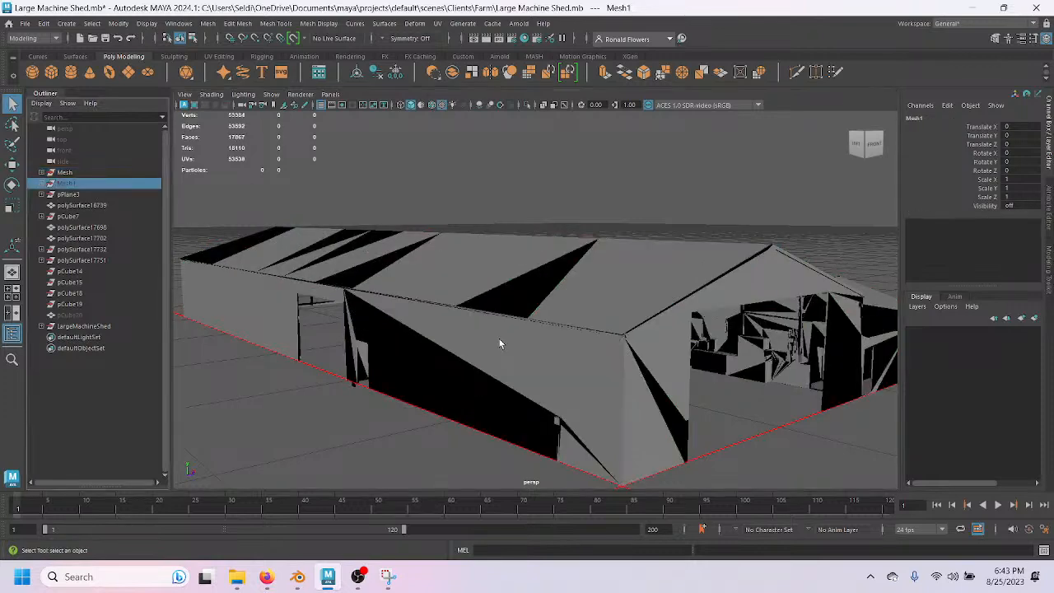
{"action": "left_click", "coordinate": [502, 335]}
{"action": "left_click_drag", "start_coordinate": [487, 344], "coordinate": [445, 329], "text": "alt"}
{"action": "scroll", "coordinate": [507, 324], "scroll_direction": "up", "scroll_amount": 6}
{"action": "mouse_move", "coordinate": [559, 346]}
{"action": "left_mouse_down", "text": "alt"}
{"action": "mouse_move", "coordinate": [401, 345]}
{"action": "mouse_move", "coordinate": [478, 341]}
{"action": "mouse_move", "coordinate": [527, 318]}
{"action": "mouse_move", "coordinate": [552, 336]}
{"action": "left_mouse_up", "text": "alt"}
{"action": "middle_click_drag", "start_coordinate": [409, 335], "coordinate": [565, 366], "text": "alt"}
{"action": "scroll", "coordinate": [564, 352], "scroll_direction": "up", "scroll_amount": 5}
{"action": "scroll", "coordinate": [564, 353], "scroll_direction": "up", "scroll_amount": 1}
{"action": "left_click_drag", "start_coordinate": [571, 285], "coordinate": [488, 274], "text": "alt"}
{"action": "scroll", "coordinate": [488, 276], "scroll_direction": "up", "scroll_amount": 4}
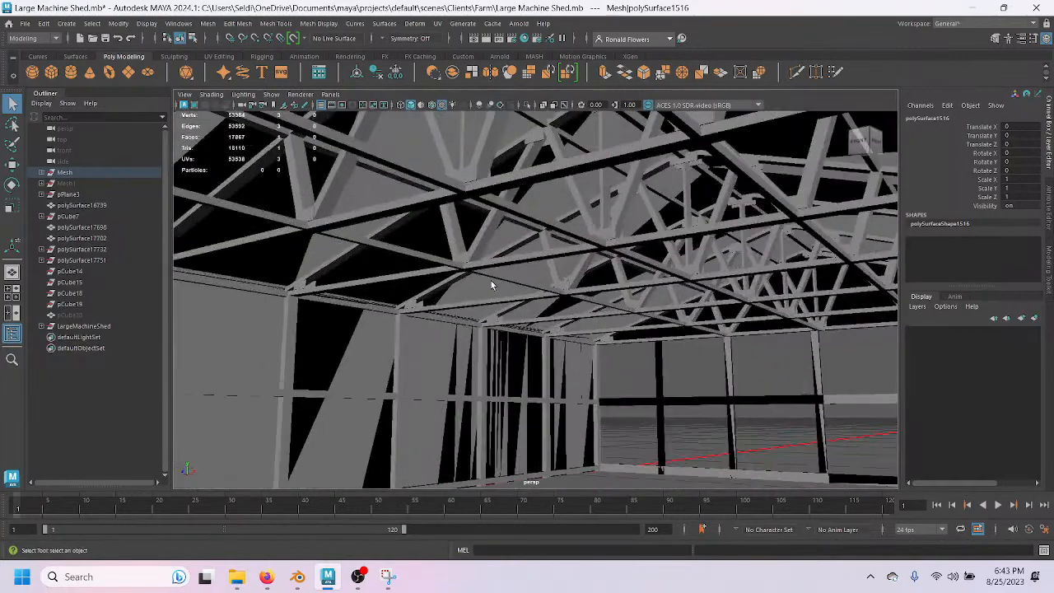
{"action": "left_click", "coordinate": [537, 262]}
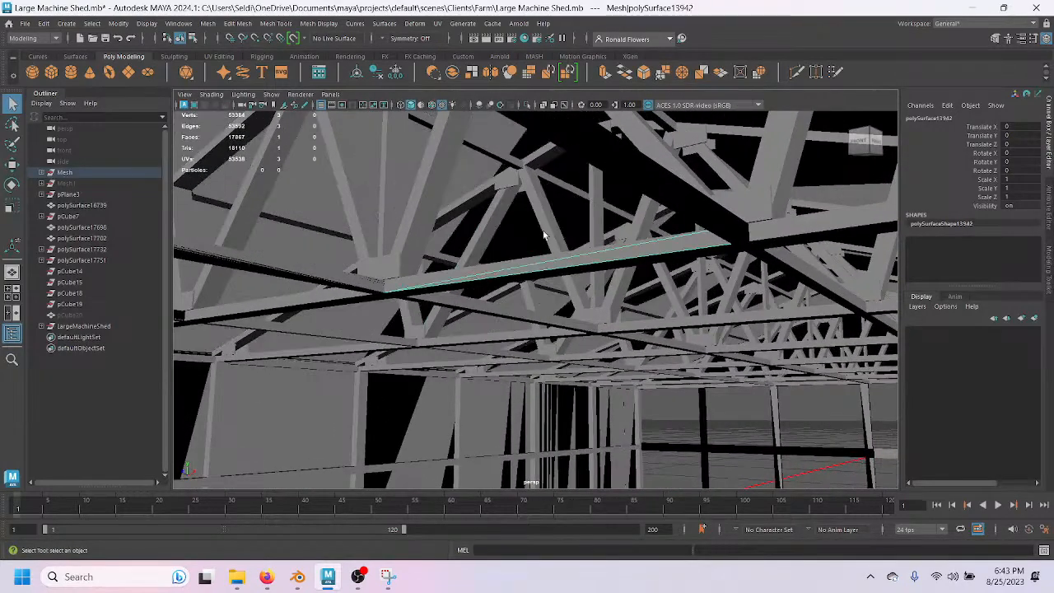
{"action": "left_click_drag", "start_coordinate": [531, 236], "coordinate": [464, 280], "text": "alt"}
{"action": "mouse_move", "coordinate": [477, 270]}
{"action": "left_mouse_down", "text": "alt"}
{"action": "mouse_move", "coordinate": [463, 269]}
{"action": "mouse_move", "coordinate": [484, 267]}
{"action": "mouse_move", "coordinate": [468, 254]}
{"action": "left_mouse_up", "text": "alt"}
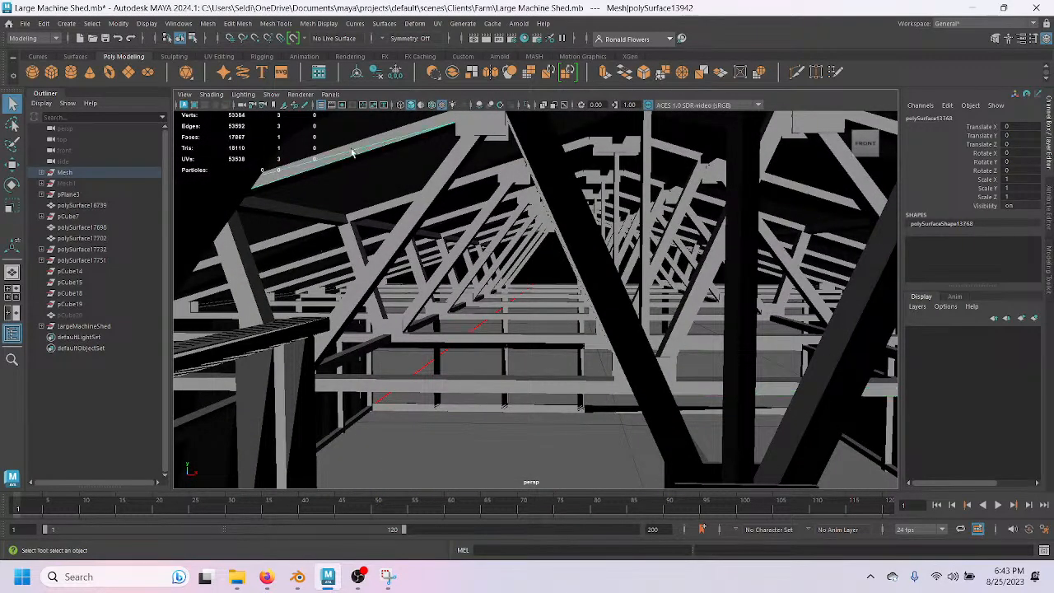
Inspect the trusses up close beneath the roof ridge, pick one of their surfaces, and look over the whole building.
{"action": "middle_click_drag", "start_coordinate": [412, 290], "coordinate": [331, 341], "text": "alt"}
{"action": "scroll", "coordinate": [393, 301], "scroll_direction": "up", "scroll_amount": 2}
{"action": "middle_click_drag", "start_coordinate": [432, 303], "coordinate": [433, 353], "text": "alt"}
{"action": "scroll", "coordinate": [442, 332], "scroll_direction": "up", "scroll_amount": 2}
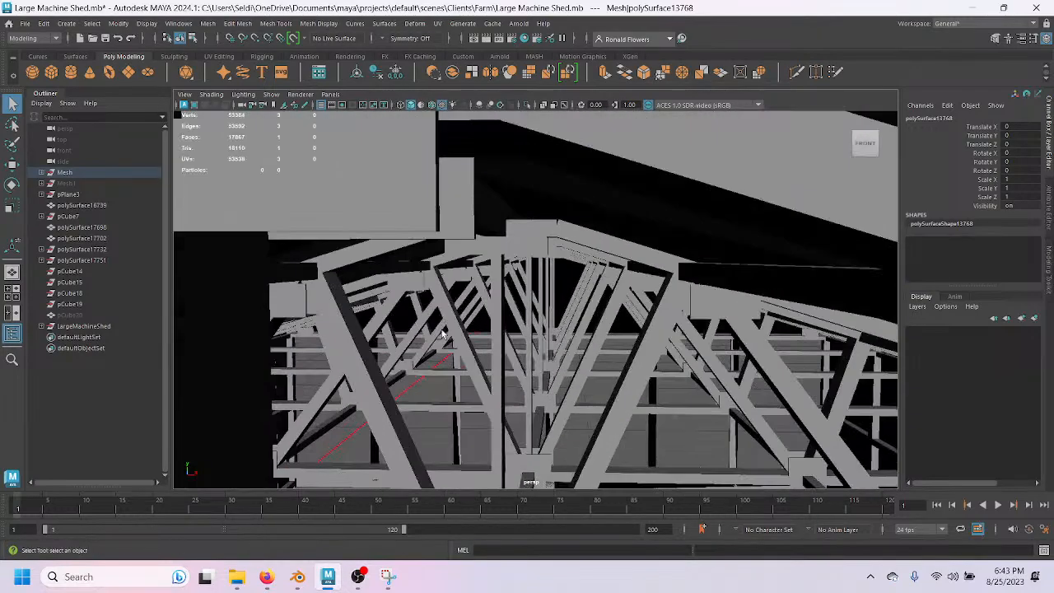
{"action": "scroll", "coordinate": [426, 300], "scroll_direction": "up", "scroll_amount": 1}
{"action": "middle_click_drag", "start_coordinate": [426, 300], "coordinate": [426, 324], "text": "alt"}
{"action": "scroll", "coordinate": [410, 282], "scroll_direction": "up", "scroll_amount": 2}
{"action": "left_click", "coordinate": [404, 284]}
{"action": "left_click_drag", "start_coordinate": [404, 284], "coordinate": [348, 254], "text": "alt"}
{"action": "scroll", "coordinate": [482, 312], "scroll_direction": "up", "scroll_amount": 4}
{"action": "scroll", "coordinate": [483, 317], "scroll_direction": "down", "scroll_amount": 10}
{"action": "left_click_drag", "start_coordinate": [478, 316], "coordinate": [537, 353], "text": "alt"}
Hide the selected single surface and the whole Mesh group, and show the hidden pCube20 shed.
{"action": "key", "text": "h"}
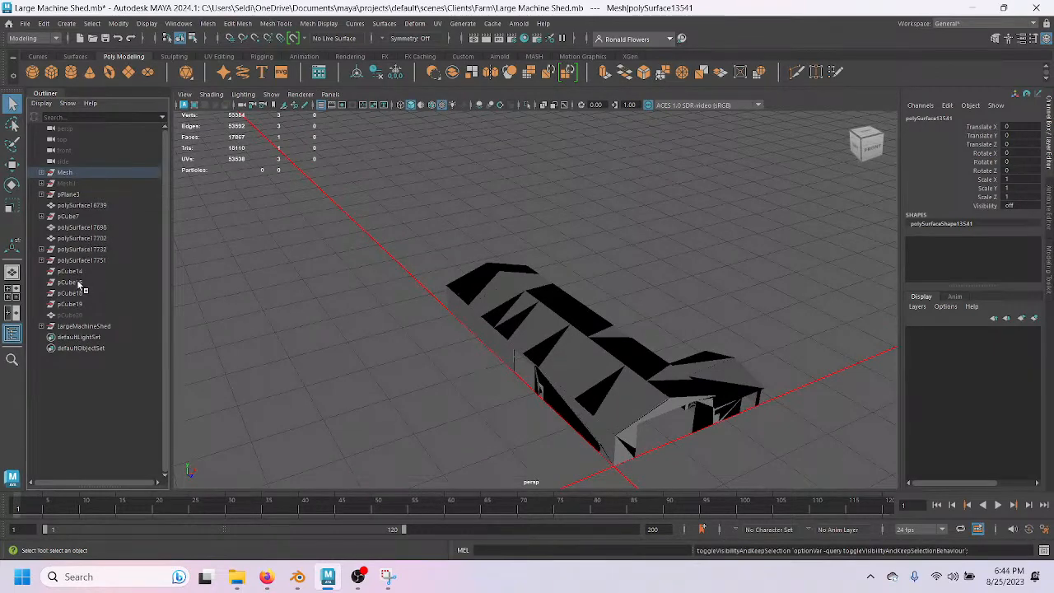
{"action": "left_click", "coordinate": [72, 315]}
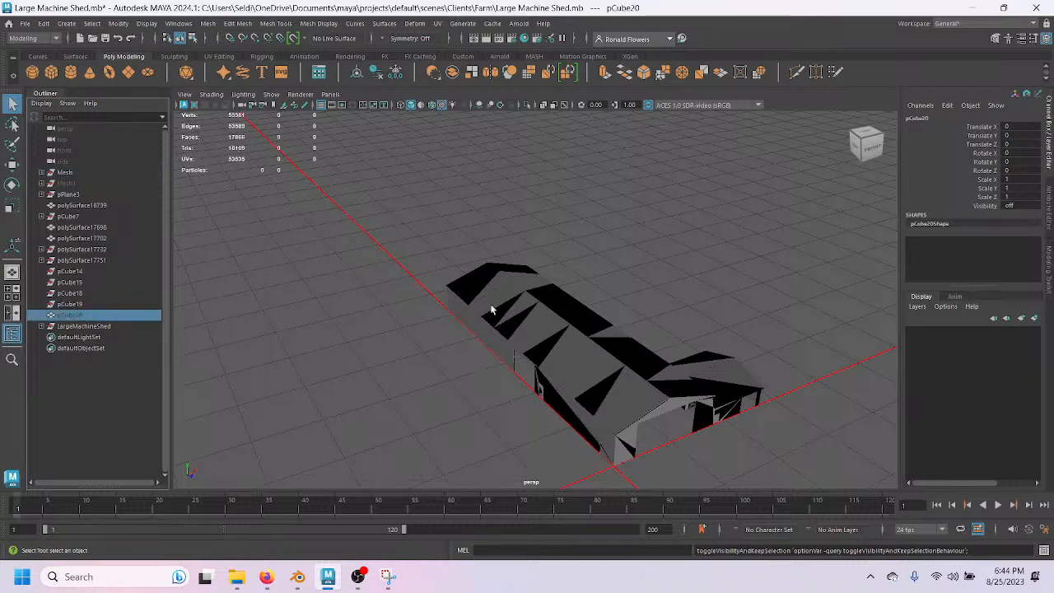
{"action": "left_click", "coordinate": [66, 173]}
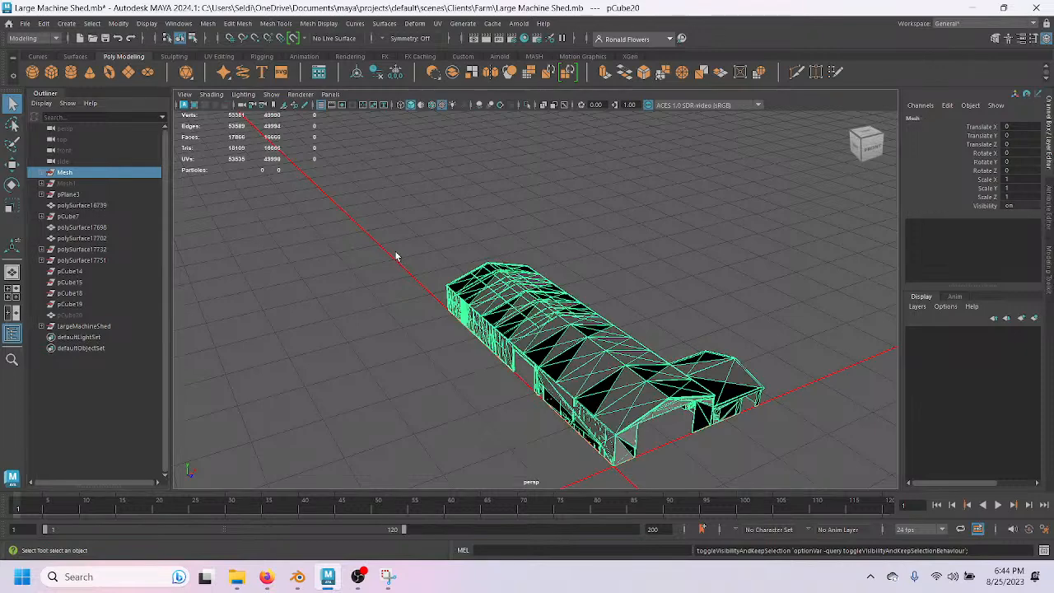
{"action": "key", "text": "h"}
{"action": "left_click", "coordinate": [73, 315]}
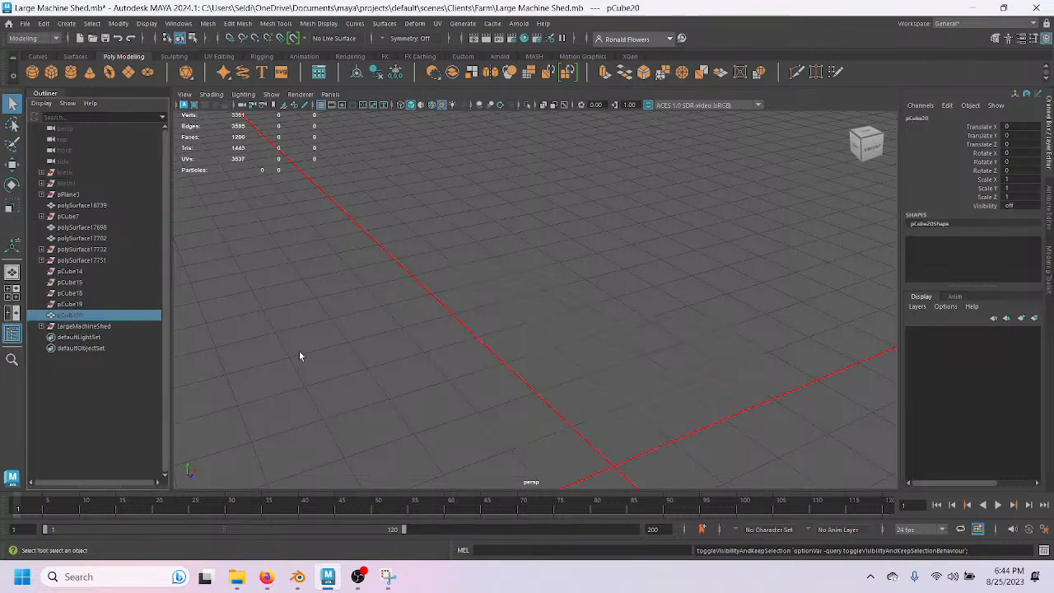
{"action": "key", "text": "shift+h"}
Examine the exterior of the pCube20 shed, including its metal siding, door frames, roof edges and concrete base.
{"action": "left_click_drag", "start_coordinate": [431, 360], "coordinate": [413, 346], "text": "alt"}
{"action": "scroll", "coordinate": [403, 342], "scroll_direction": "up", "scroll_amount": 5}
{"action": "middle_click_drag", "start_coordinate": [361, 334], "coordinate": [400, 311], "text": "alt"}
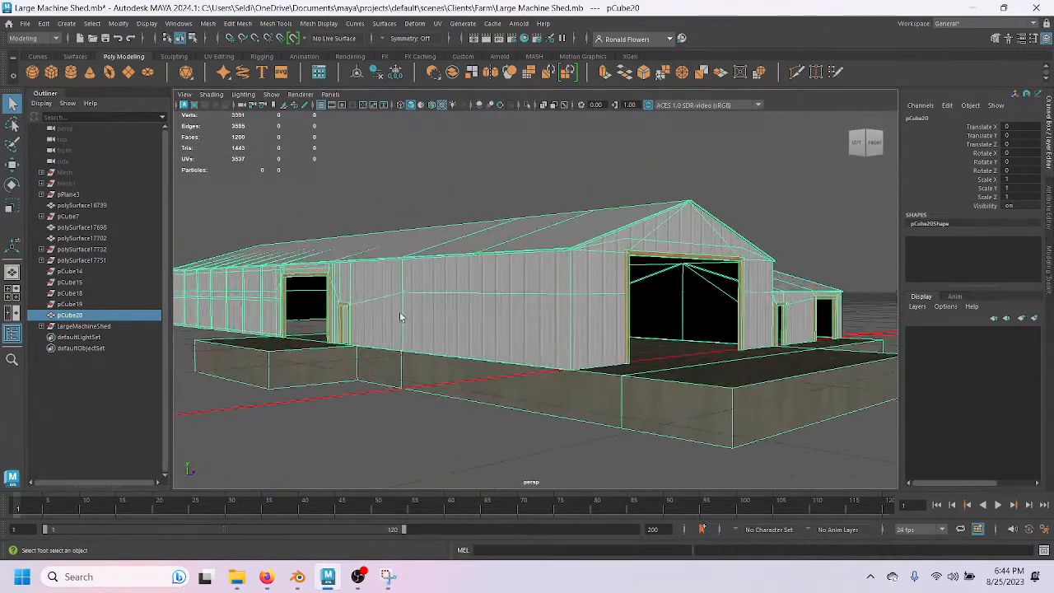
{"action": "scroll", "coordinate": [412, 318], "scroll_direction": "up", "scroll_amount": 5}
{"action": "scroll", "coordinate": [416, 328], "scroll_direction": "down", "scroll_amount": 5}
{"action": "scroll", "coordinate": [433, 323], "scroll_direction": "down", "scroll_amount": 3}
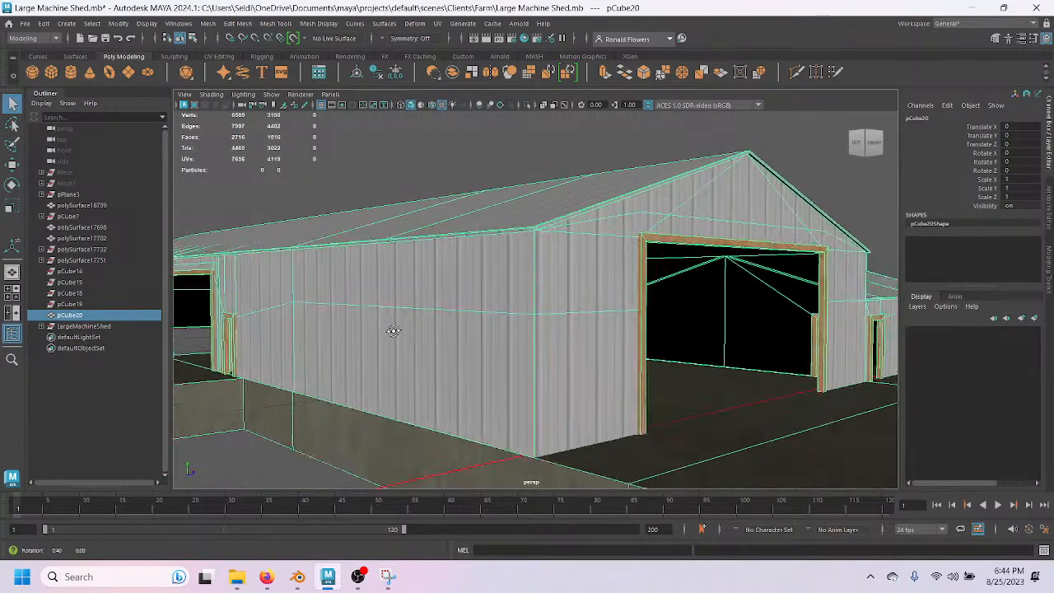
{"action": "left_click_drag", "start_coordinate": [434, 323], "coordinate": [381, 333], "text": "alt"}
{"action": "scroll", "coordinate": [381, 332], "scroll_direction": "down", "scroll_amount": 5}
{"action": "scroll", "coordinate": [412, 319], "scroll_direction": "up", "scroll_amount": 12}
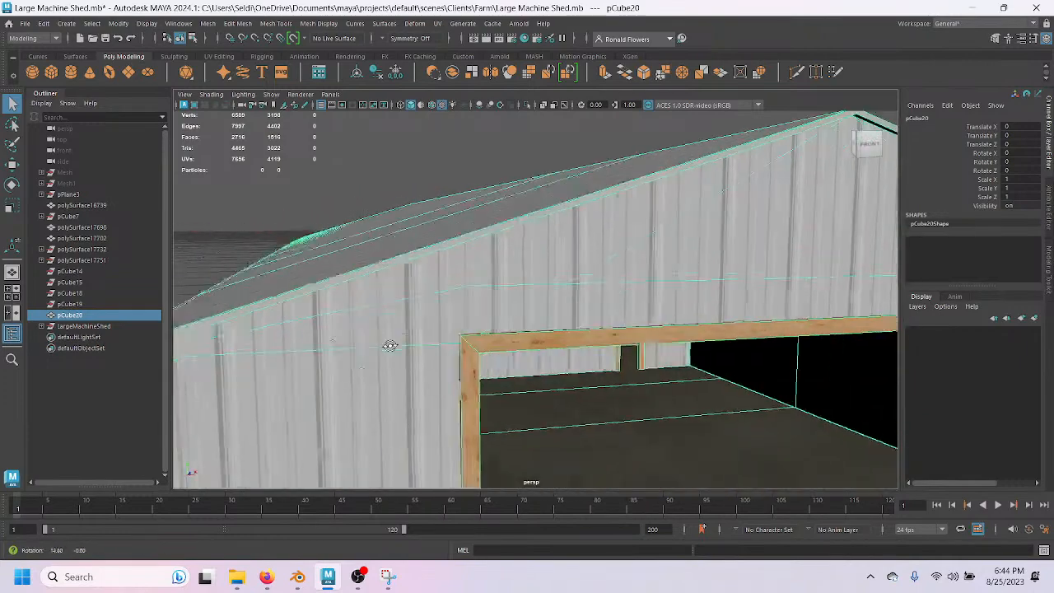
Inspect the interior walls, doorways and floor of the pCube20 shed, as well as the underside of its base.
{"action": "left_click_drag", "start_coordinate": [395, 329], "coordinate": [280, 326], "text": "alt"}
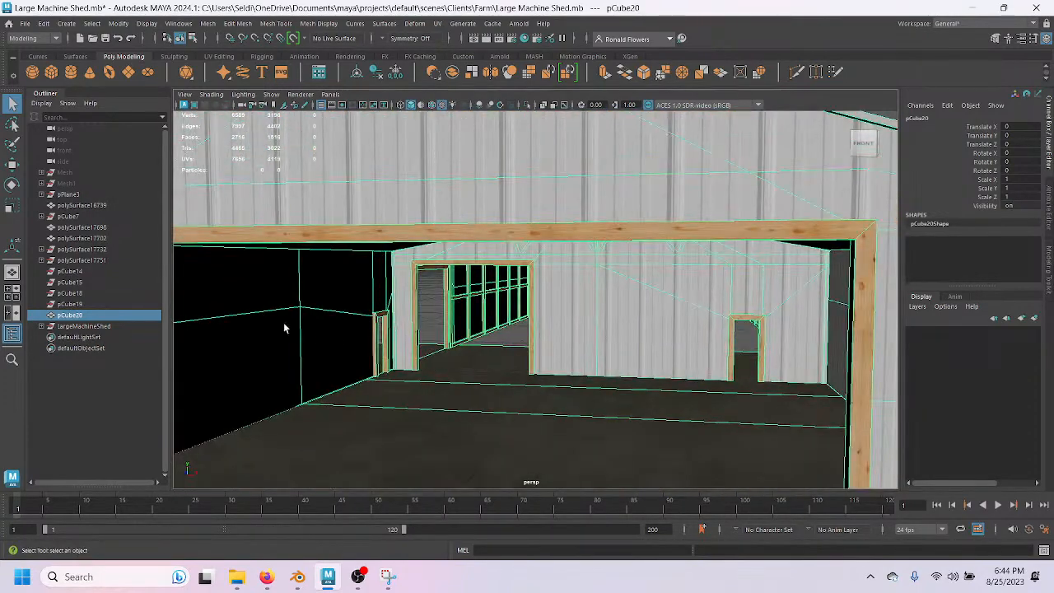
{"action": "left_click_drag", "start_coordinate": [397, 323], "coordinate": [418, 310], "text": "alt"}
{"action": "middle_click_drag", "start_coordinate": [523, 259], "coordinate": [414, 300], "text": "alt"}
{"action": "scroll", "coordinate": [415, 301], "scroll_direction": "up", "scroll_amount": 5}
{"action": "left_click_drag", "start_coordinate": [371, 323], "coordinate": [376, 259], "text": "alt"}
{"action": "middle_click_drag", "start_coordinate": [376, 259], "coordinate": [469, 263], "text": "alt"}
{"action": "left_click_drag", "start_coordinate": [344, 313], "coordinate": [370, 316], "text": "alt"}
{"action": "middle_click_drag", "start_coordinate": [370, 316], "coordinate": [346, 99], "text": "alt"}
{"action": "left_click_drag", "start_coordinate": [403, 330], "coordinate": [411, 322], "text": "alt"}
{"action": "scroll", "coordinate": [437, 329], "scroll_direction": "down", "scroll_amount": 3}
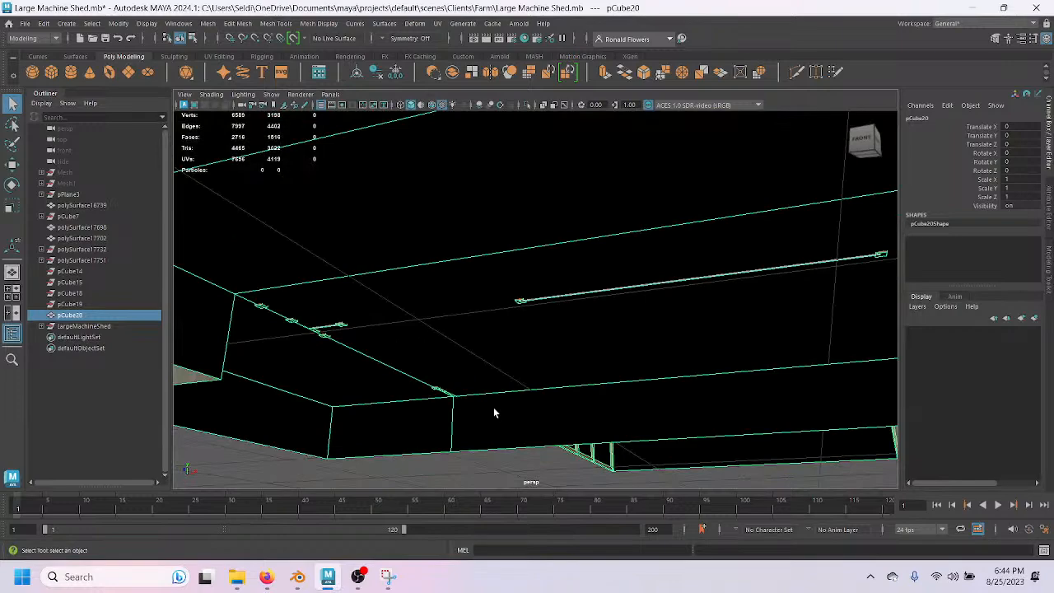
{"action": "scroll", "coordinate": [493, 412], "scroll_direction": "down", "scroll_amount": 4}
{"action": "left_click_drag", "start_coordinate": [451, 311], "coordinate": [516, 347], "text": "alt"}
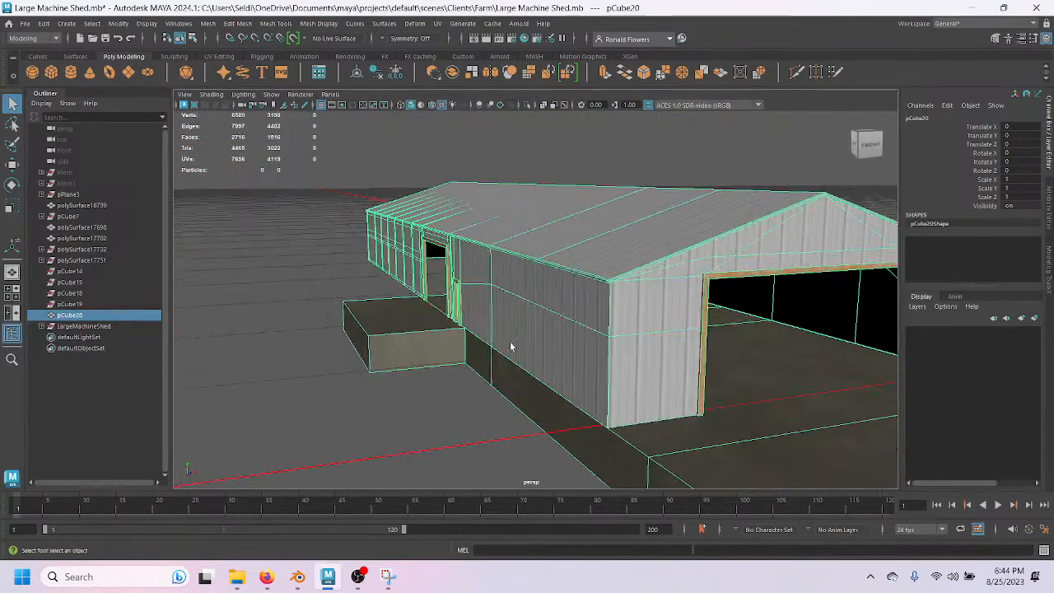
Display the pCube20 shed in wireframe and examine its base, door frames and lean-to rafters.
{"action": "scroll", "coordinate": [578, 313], "scroll_direction": "up", "scroll_amount": 6}
{"action": "left_click_drag", "start_coordinate": [578, 313], "coordinate": [541, 312], "text": "alt"}
{"action": "left_click_drag", "start_coordinate": [630, 305], "coordinate": [430, 171], "text": "alt"}
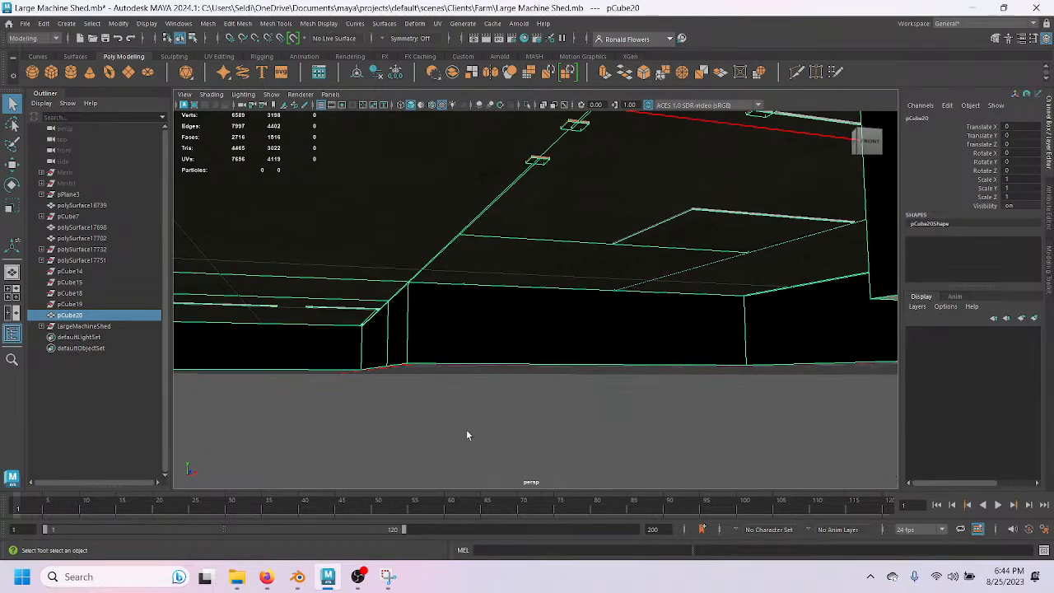
{"action": "key", "text": "4"}
{"action": "left_click_drag", "start_coordinate": [537, 392], "coordinate": [439, 325], "text": "alt"}
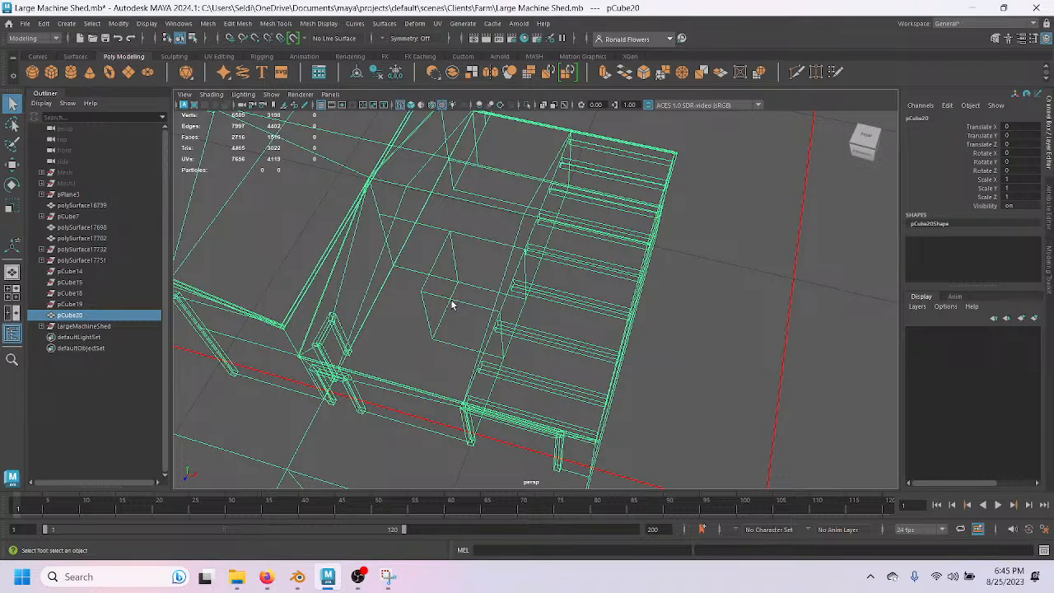
{"action": "left_click_drag", "start_coordinate": [452, 306], "coordinate": [449, 313], "text": "alt"}
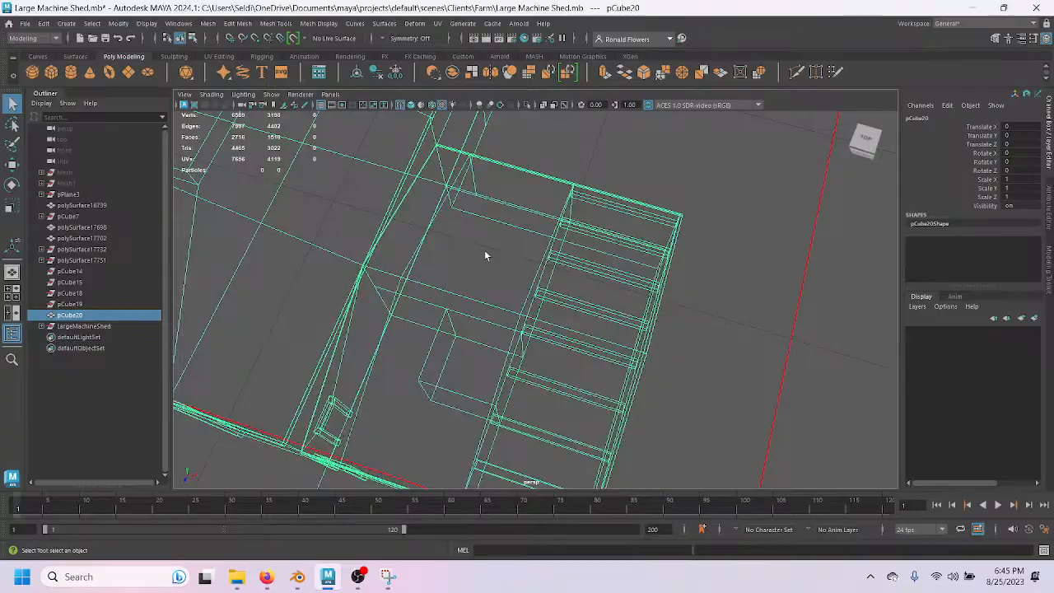
{"action": "left_click_drag", "start_coordinate": [466, 284], "coordinate": [495, 305], "text": "alt"}
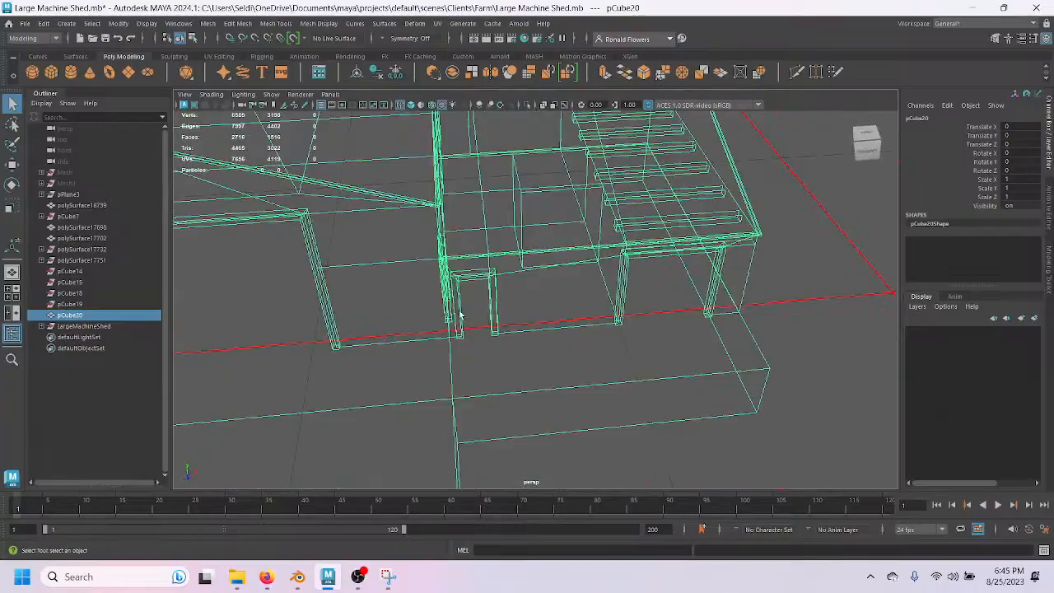
{"action": "middle_click_drag", "start_coordinate": [409, 253], "coordinate": [636, 405], "text": "alt"}
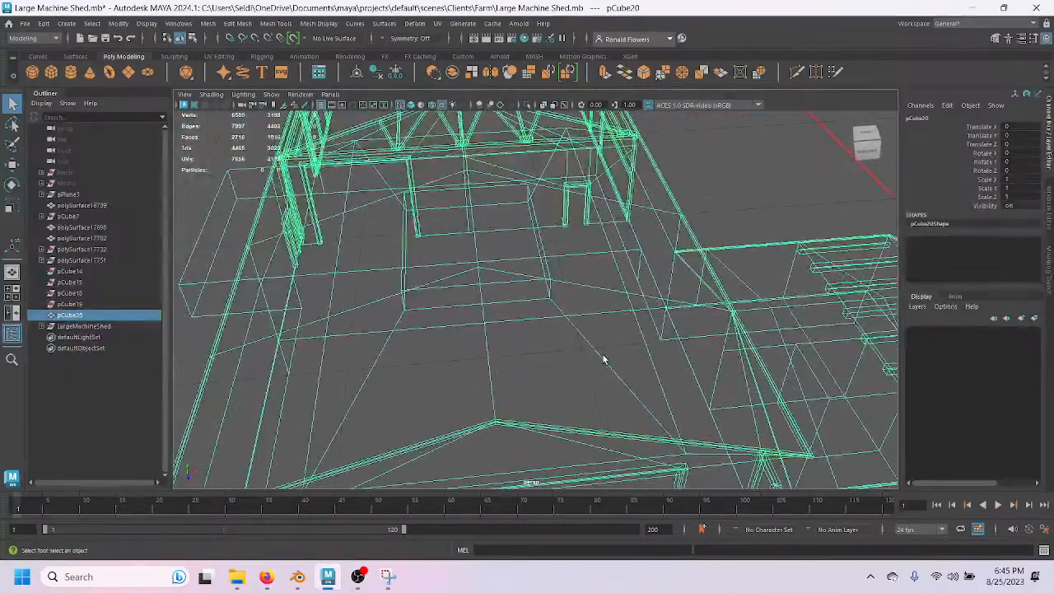
Inspect the shed's roof trusses in wireframe, along with the two separate truss frames standing beside the building.
{"action": "left_click_drag", "start_coordinate": [619, 353], "coordinate": [485, 353], "text": "alt"}
{"action": "scroll", "coordinate": [574, 358], "scroll_direction": "up", "scroll_amount": 4}
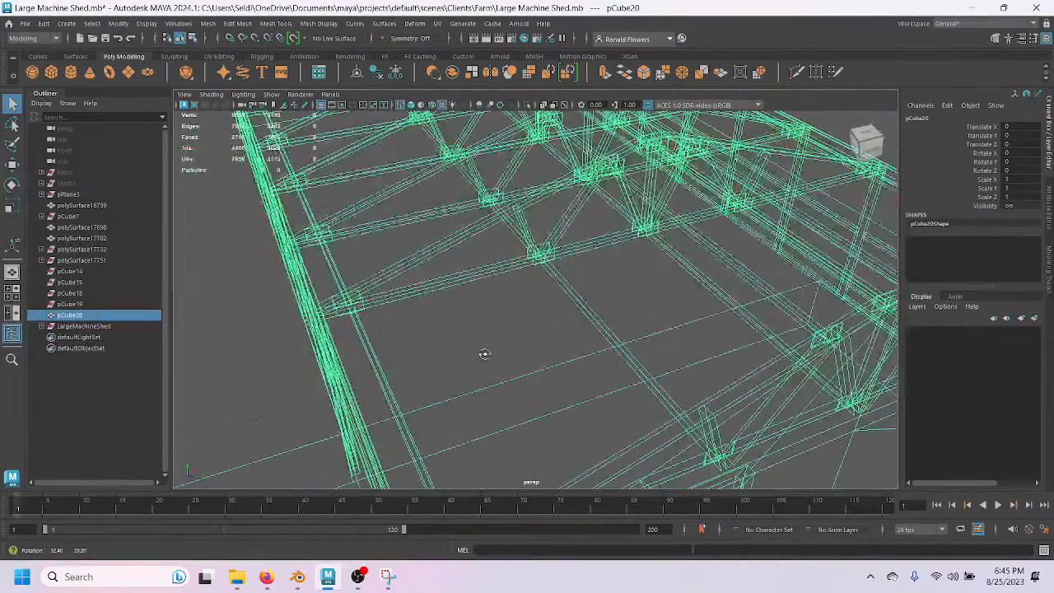
{"action": "middle_click_drag", "start_coordinate": [437, 299], "coordinate": [483, 351], "text": "alt"}
{"action": "scroll", "coordinate": [484, 349], "scroll_direction": "down", "scroll_amount": 6}
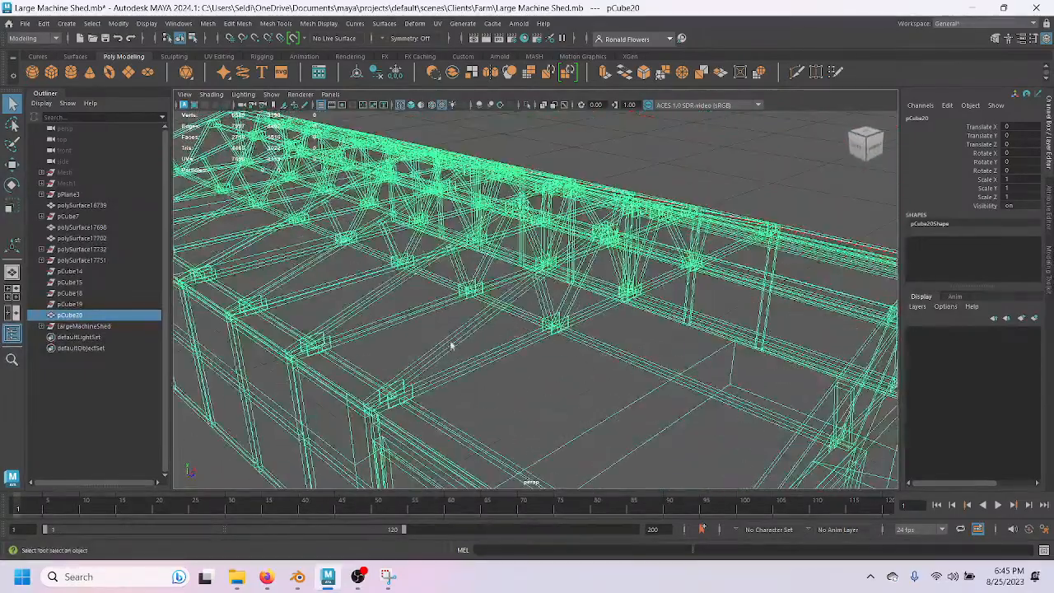
{"action": "scroll", "coordinate": [444, 346], "scroll_direction": "down", "scroll_amount": 3}
{"action": "middle_click_drag", "start_coordinate": [386, 398], "coordinate": [584, 257], "text": "alt"}
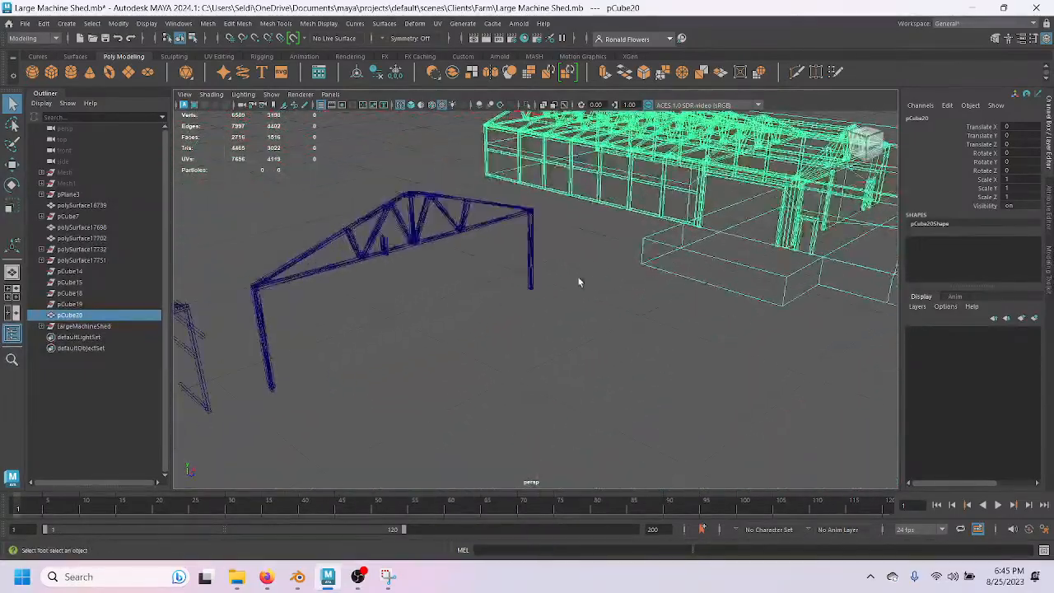
{"action": "scroll", "coordinate": [577, 288], "scroll_direction": "down", "scroll_amount": 4}
{"action": "left_click_drag", "start_coordinate": [497, 320], "coordinate": [449, 309], "text": "alt"}
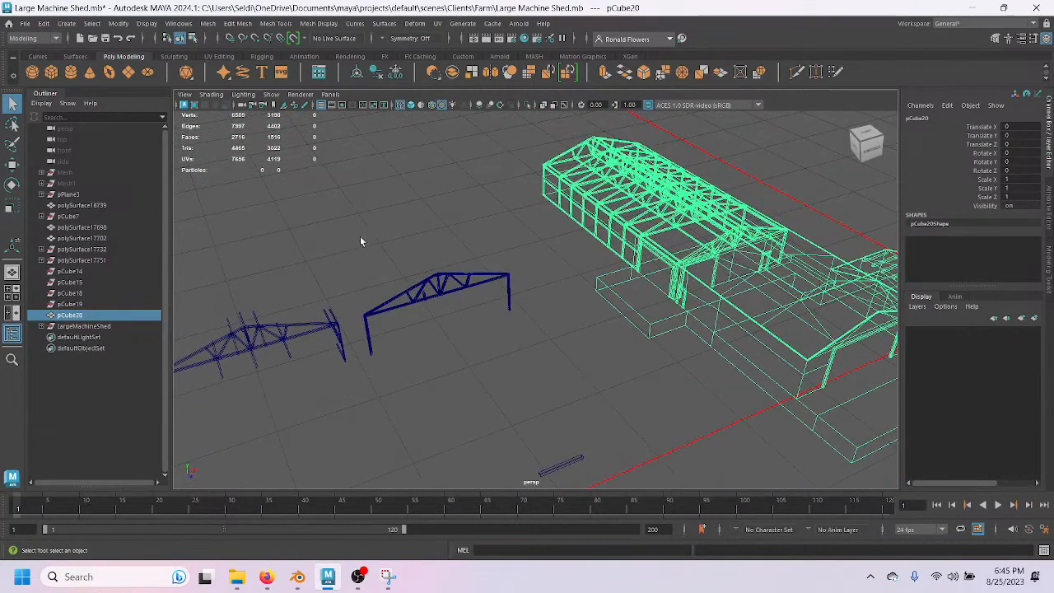
Switch back to textured shading and inspect the wood beams and metal connector plates of the separate truss with purlins.
{"action": "key", "text": "6"}
{"action": "scroll", "coordinate": [413, 334], "scroll_direction": "up", "scroll_amount": 5}
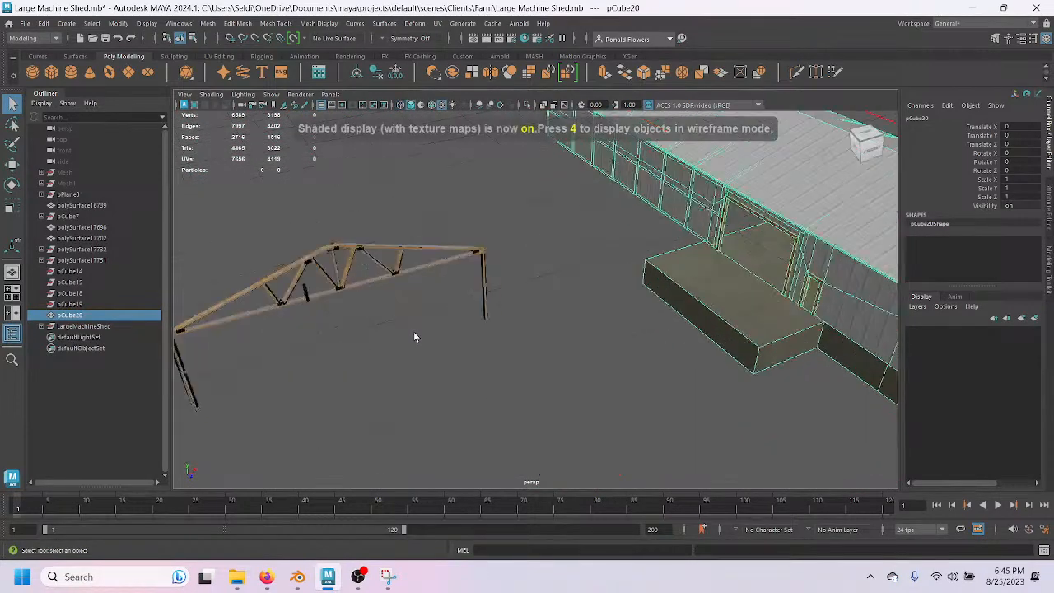
{"action": "left_click_drag", "start_coordinate": [413, 335], "coordinate": [481, 337], "text": "alt"}
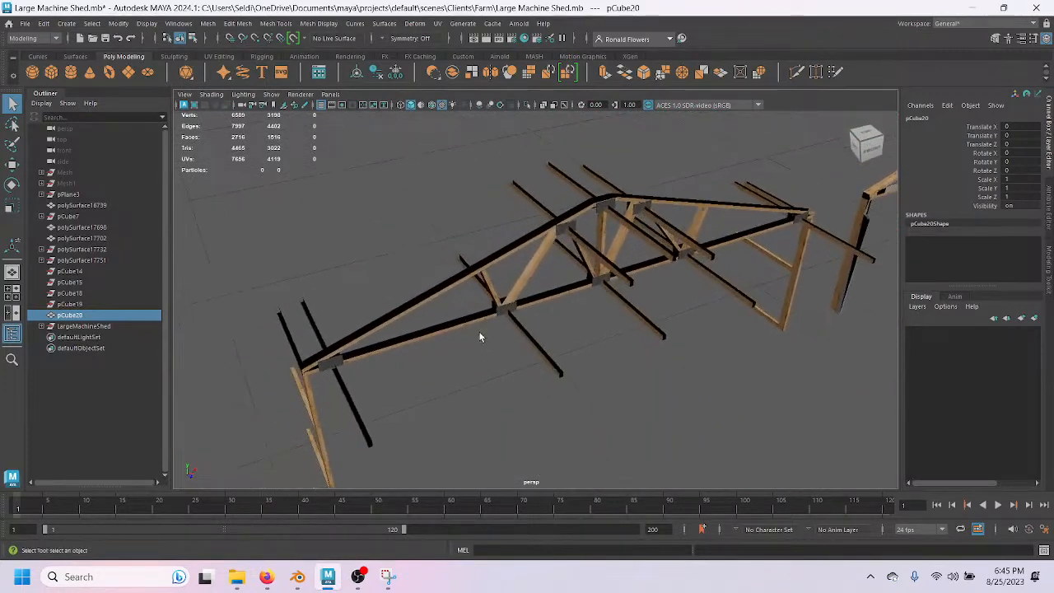
{"action": "scroll", "coordinate": [404, 310], "scroll_direction": "up", "scroll_amount": 5}
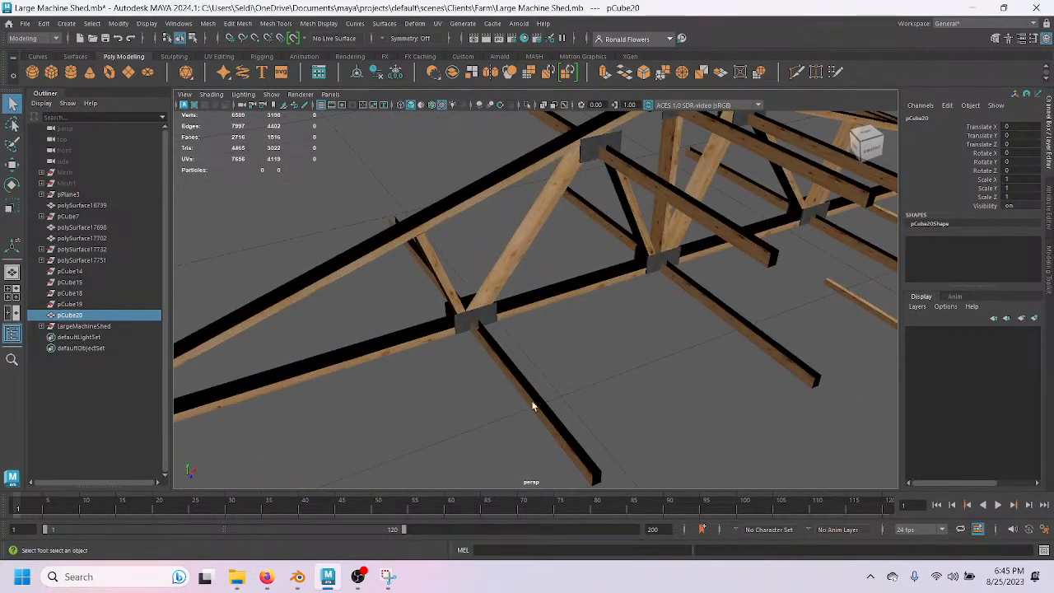
{"action": "right_click_drag", "start_coordinate": [618, 207], "coordinate": [626, 235], "text": "alt"}
{"action": "middle_click_drag", "start_coordinate": [626, 235], "coordinate": [624, 267], "text": "alt"}
{"action": "scroll", "coordinate": [624, 267], "scroll_direction": "up", "scroll_amount": 8}
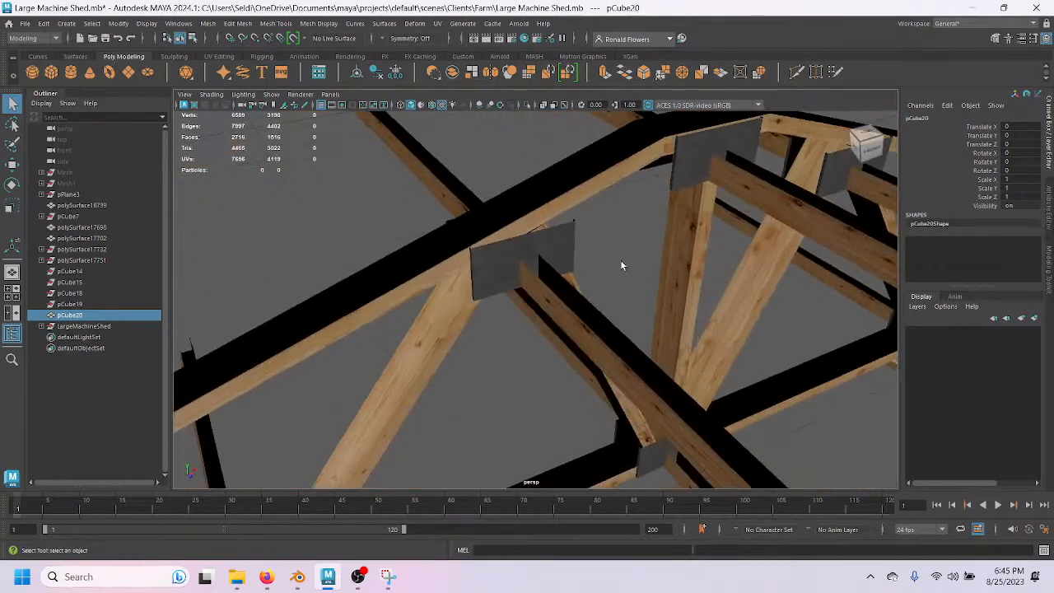
{"action": "scroll", "coordinate": [549, 227], "scroll_direction": "up", "scroll_amount": 6}
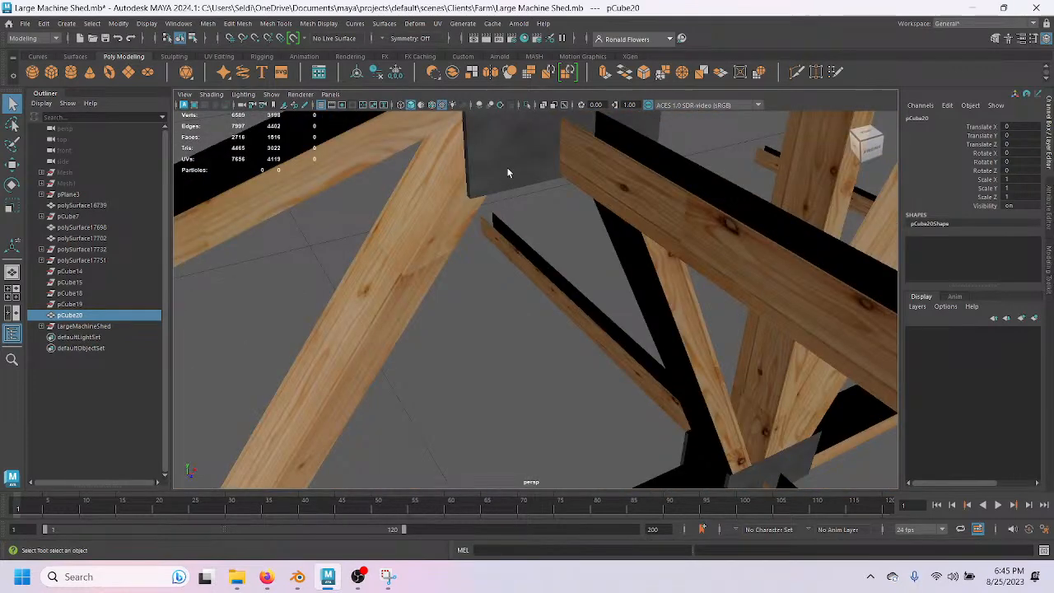
Select the metal connector plate on the truss's upper chord, frame it, and examine it up close.
{"action": "left_click", "coordinate": [533, 293]}
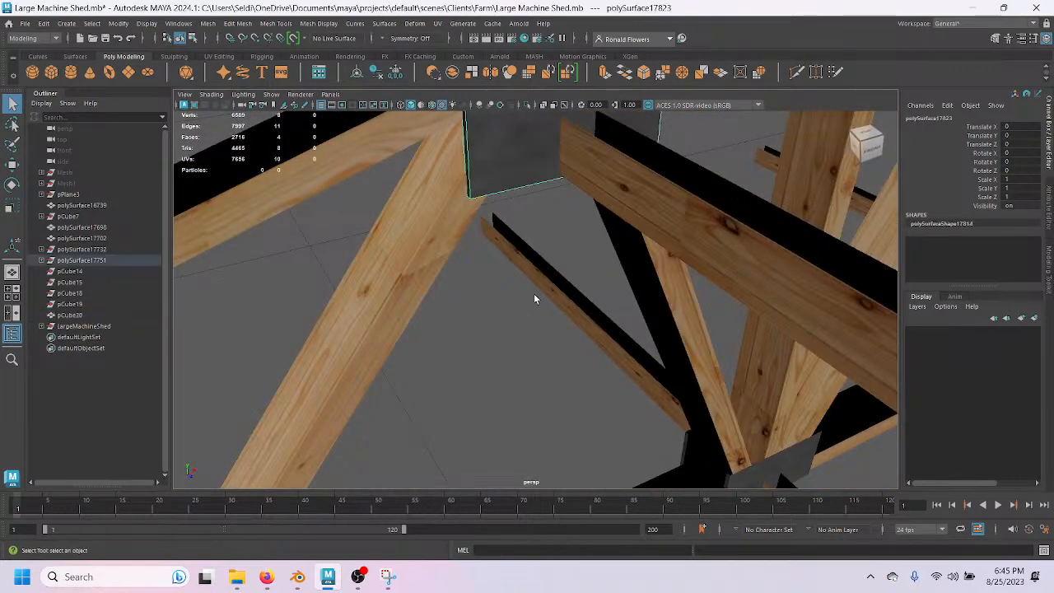
{"action": "key", "text": "f"}
{"action": "left_click_drag", "start_coordinate": [495, 296], "coordinate": [490, 343], "text": "alt"}
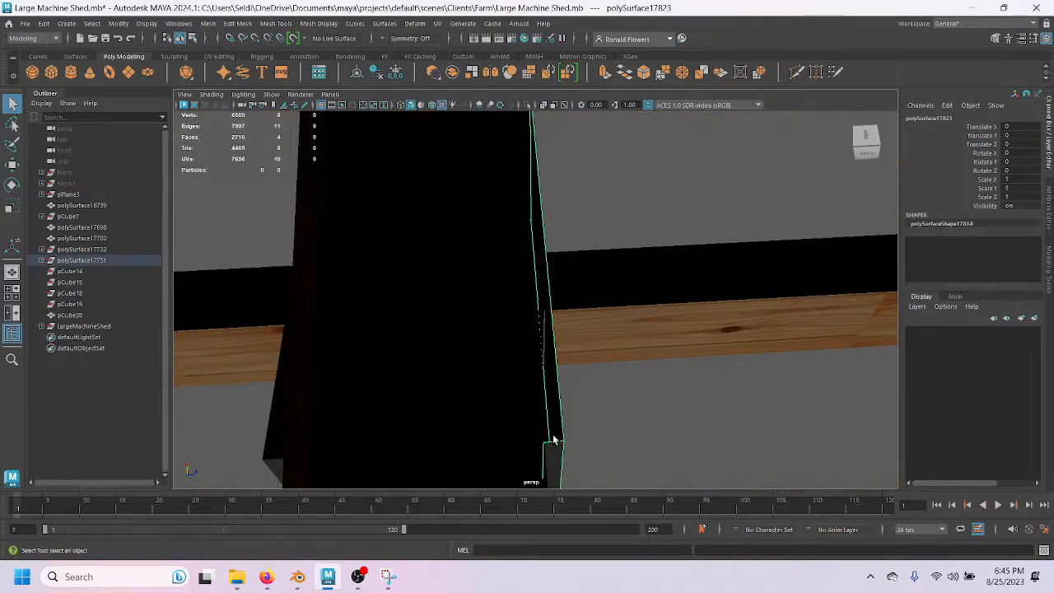
{"action": "scroll", "coordinate": [537, 282], "scroll_direction": "down", "scroll_amount": 10}
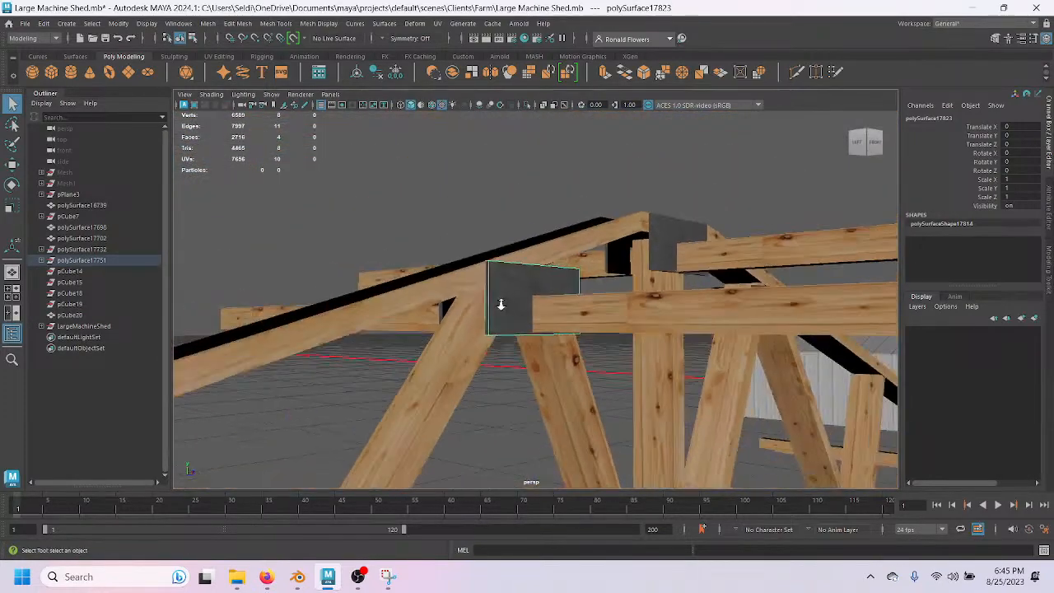
{"action": "left_click_drag", "start_coordinate": [571, 442], "coordinate": [507, 306], "text": "alt"}
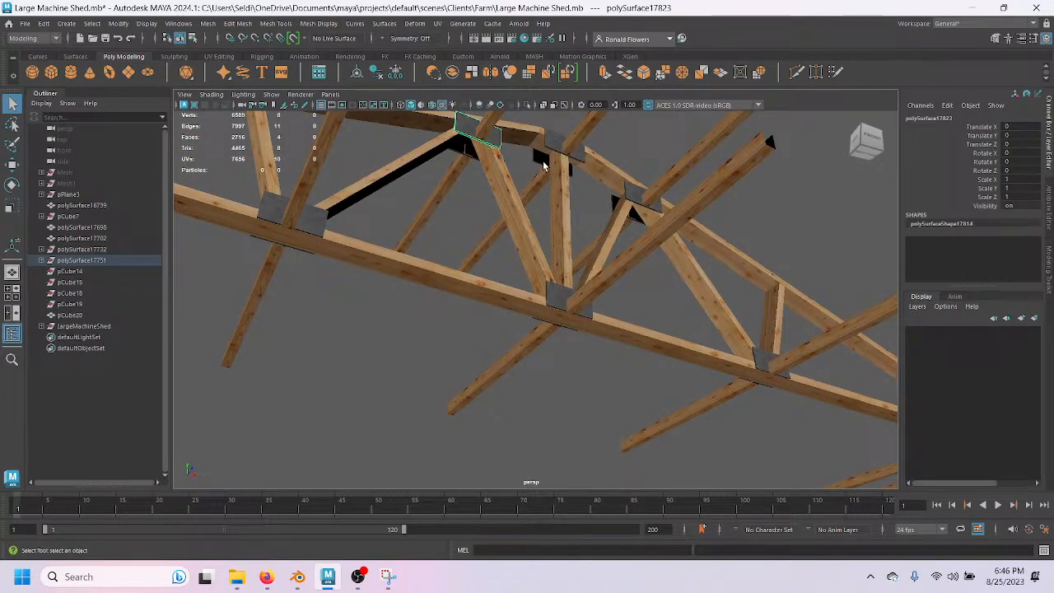
Inspect the truss from beneath and above, including its lower chord, web members and connector plates.
{"action": "left_click_drag", "start_coordinate": [537, 171], "coordinate": [641, 158], "text": "alt"}
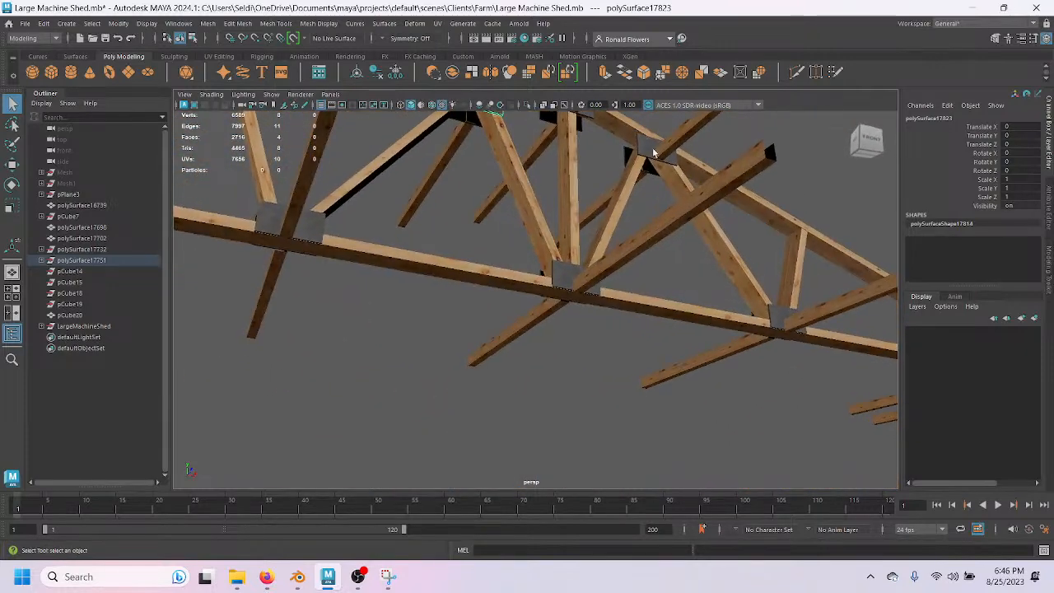
{"action": "left_click_drag", "start_coordinate": [571, 176], "coordinate": [552, 145], "text": "alt"}
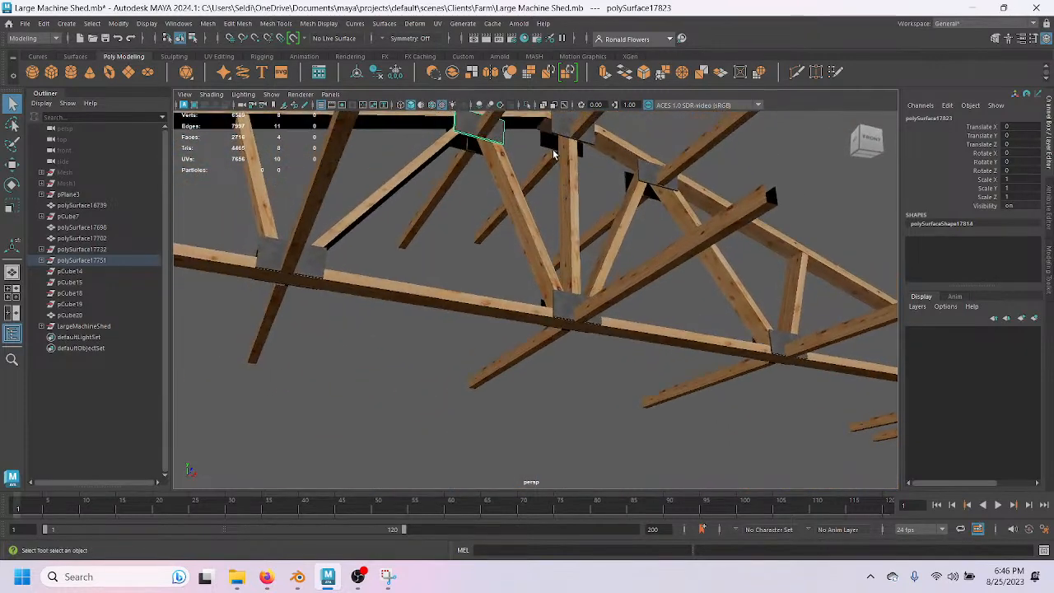
{"action": "left_click_drag", "start_coordinate": [571, 184], "coordinate": [601, 238], "text": "alt"}
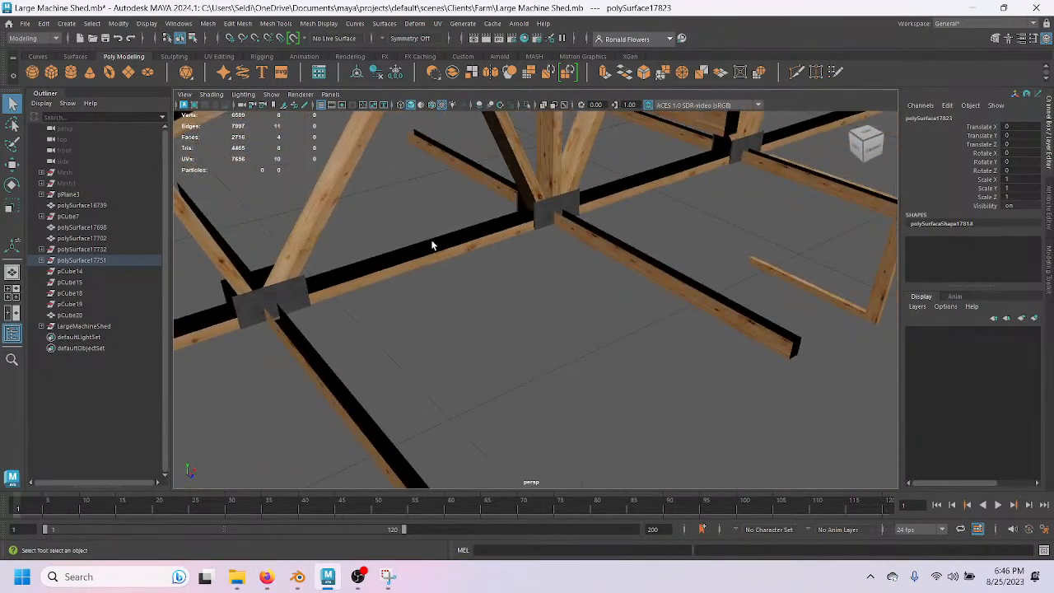
{"action": "left_click_drag", "start_coordinate": [457, 268], "coordinate": [516, 328], "text": "alt"}
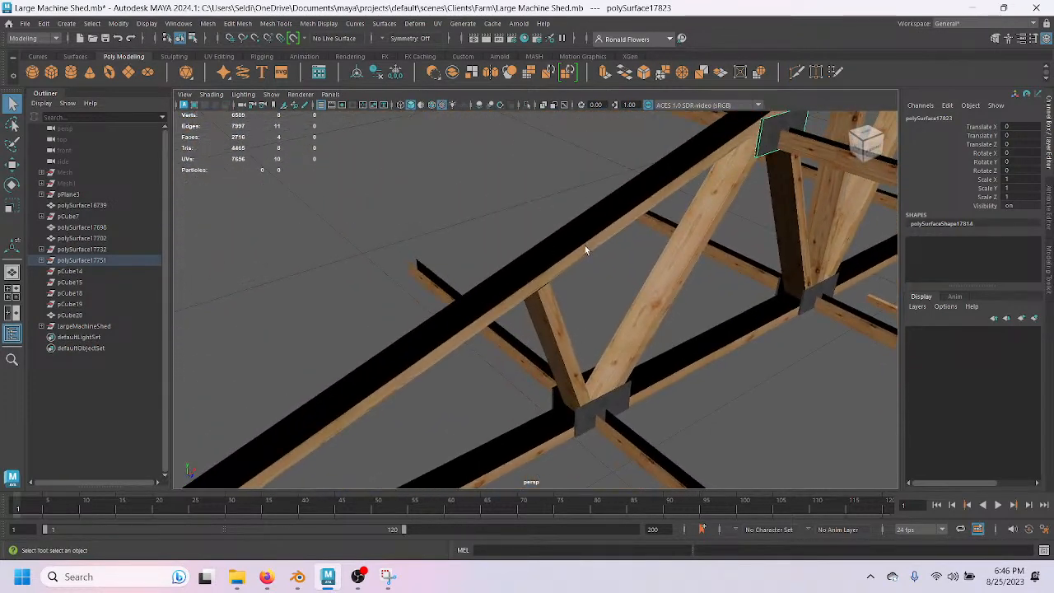
{"action": "scroll", "coordinate": [587, 247], "scroll_direction": "down", "scroll_amount": 6}
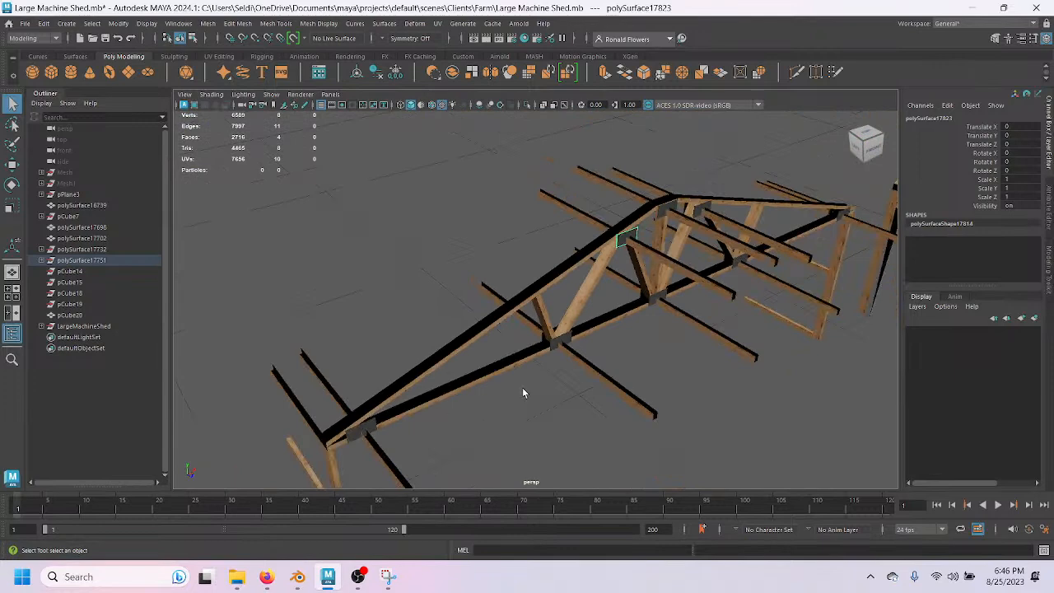
Look over the separate trusses from several angles, and frame the selected connector plate again.
{"action": "left_click_drag", "start_coordinate": [522, 392], "coordinate": [557, 315], "text": "alt"}
{"action": "scroll", "coordinate": [572, 332], "scroll_direction": "down", "scroll_amount": 4}
{"action": "middle_click_drag", "start_coordinate": [610, 367], "coordinate": [373, 258], "text": "alt"}
{"action": "left_click_drag", "start_coordinate": [530, 287], "coordinate": [680, 284], "text": "alt"}
{"action": "right_click_drag", "start_coordinate": [515, 204], "coordinate": [564, 356], "text": "alt"}
{"action": "middle_click_drag", "start_coordinate": [489, 221], "coordinate": [522, 320], "text": "alt"}
{"action": "right_click_drag", "start_coordinate": [518, 245], "coordinate": [540, 320], "text": "alt"}
{"action": "left_click_drag", "start_coordinate": [587, 303], "coordinate": [512, 262], "text": "alt"}
{"action": "key", "text": "f"}
{"action": "scroll", "coordinate": [626, 204], "scroll_direction": "down", "scroll_amount": 10}
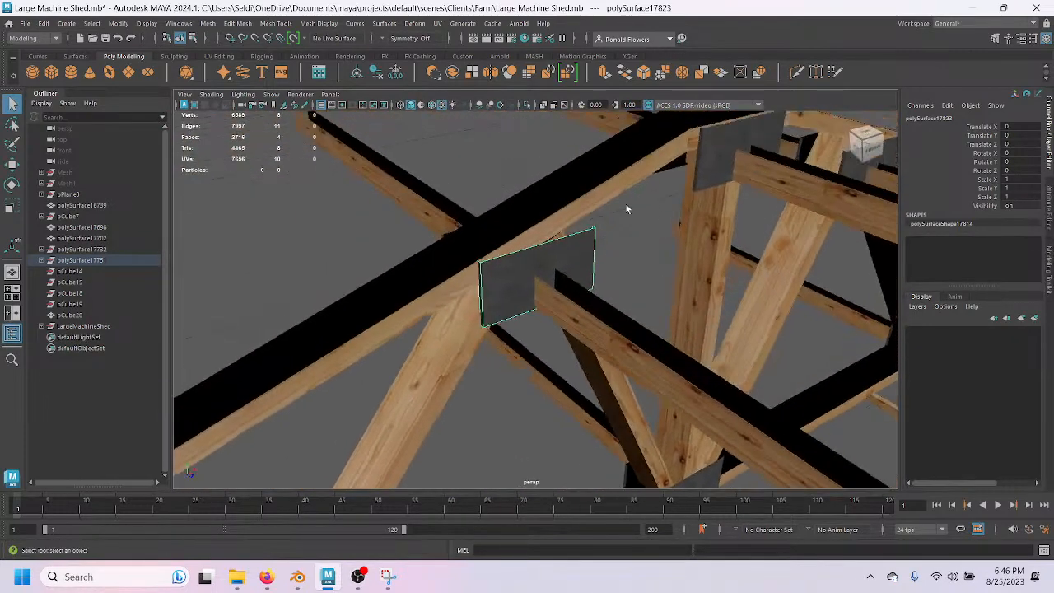
Open the Large Shed.mb scene without saving the changes to Large Machine Shed.mb.
{"action": "left_click", "coordinate": [25, 23]}
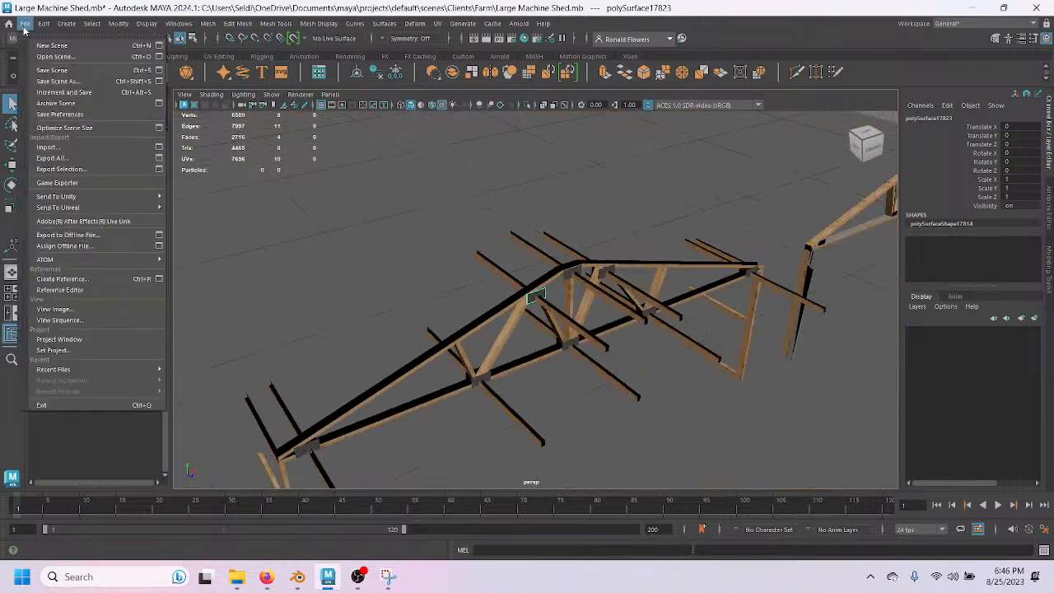
{"action": "left_click", "coordinate": [102, 56]}
{"action": "left_click", "coordinate": [239, 182]}
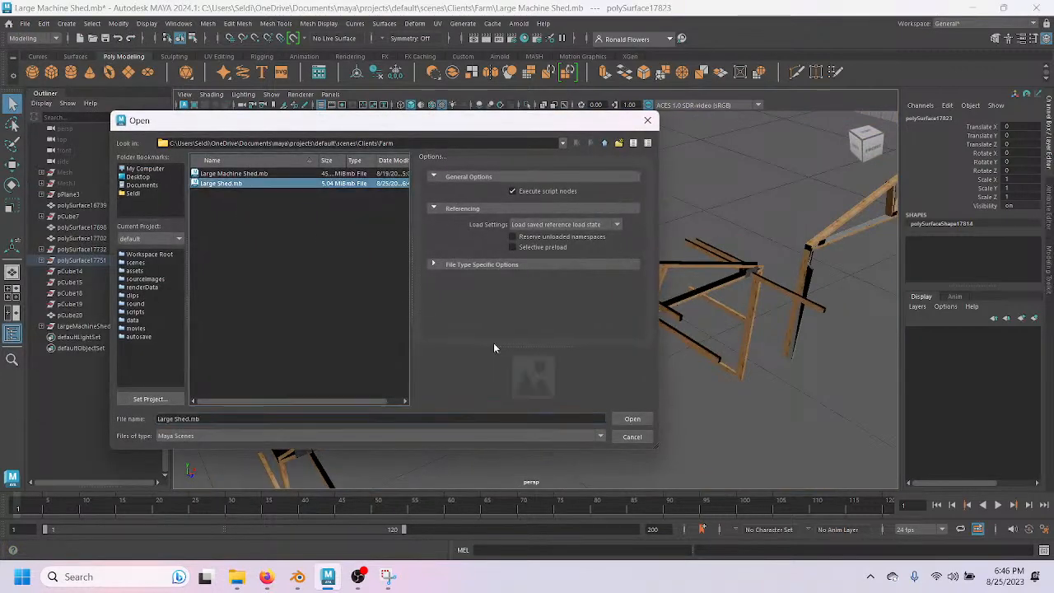
{"action": "left_click", "coordinate": [631, 419]}
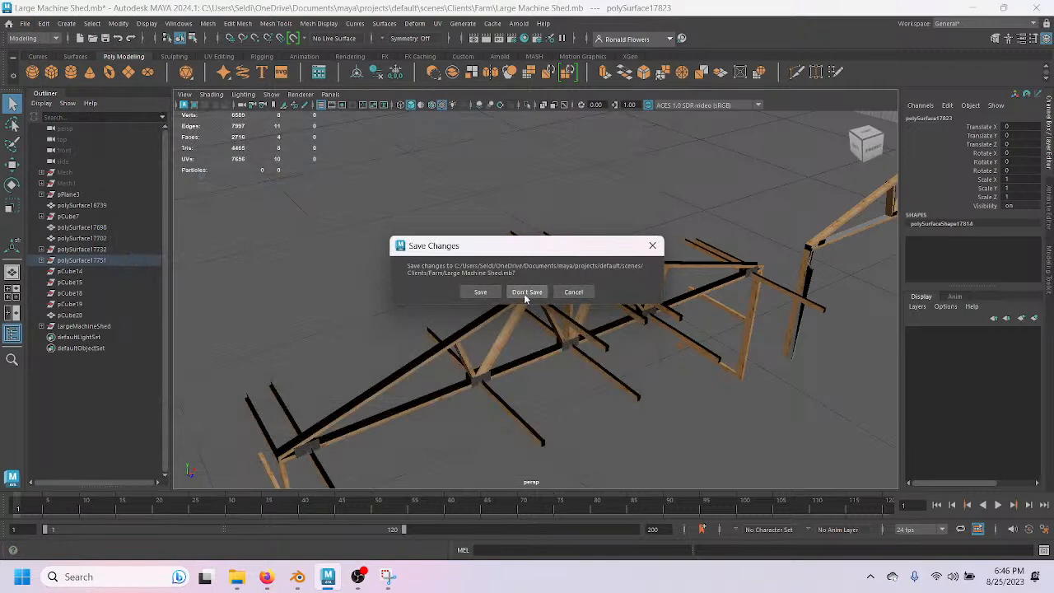
{"action": "left_click", "coordinate": [527, 293]}
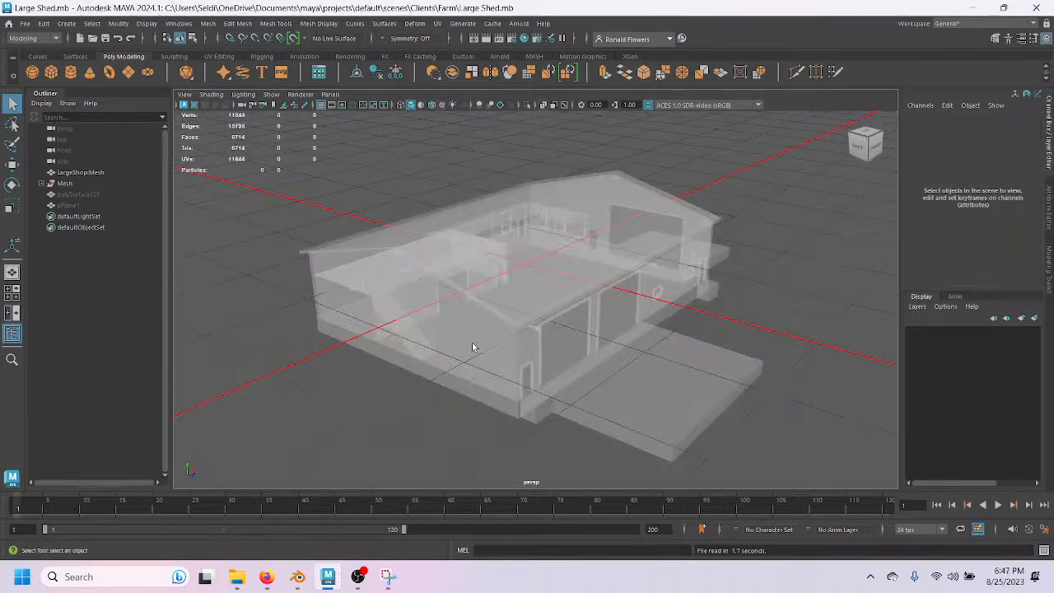
Turn off X-Ray shading, select LargeShop:Mesh, and examine the building's triangulated exterior.
{"action": "left_click", "coordinate": [211, 94]}
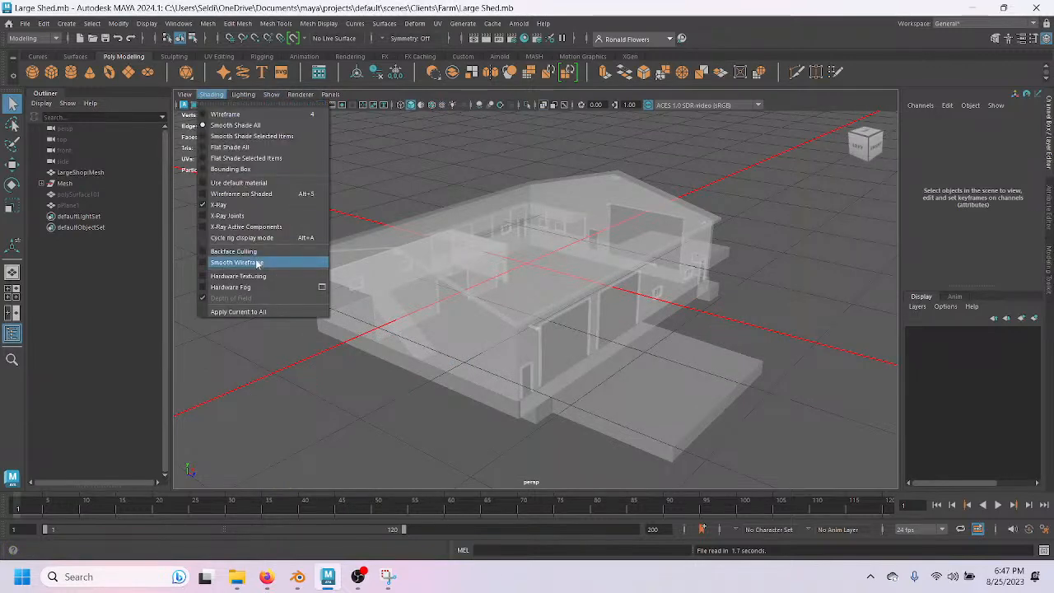
{"action": "left_click", "coordinate": [253, 205]}
{"action": "left_click_drag", "start_coordinate": [494, 371], "coordinate": [401, 363], "text": "alt"}
{"action": "left_click", "coordinate": [401, 363]}
{"action": "scroll", "coordinate": [528, 336], "scroll_direction": "up", "scroll_amount": 3}
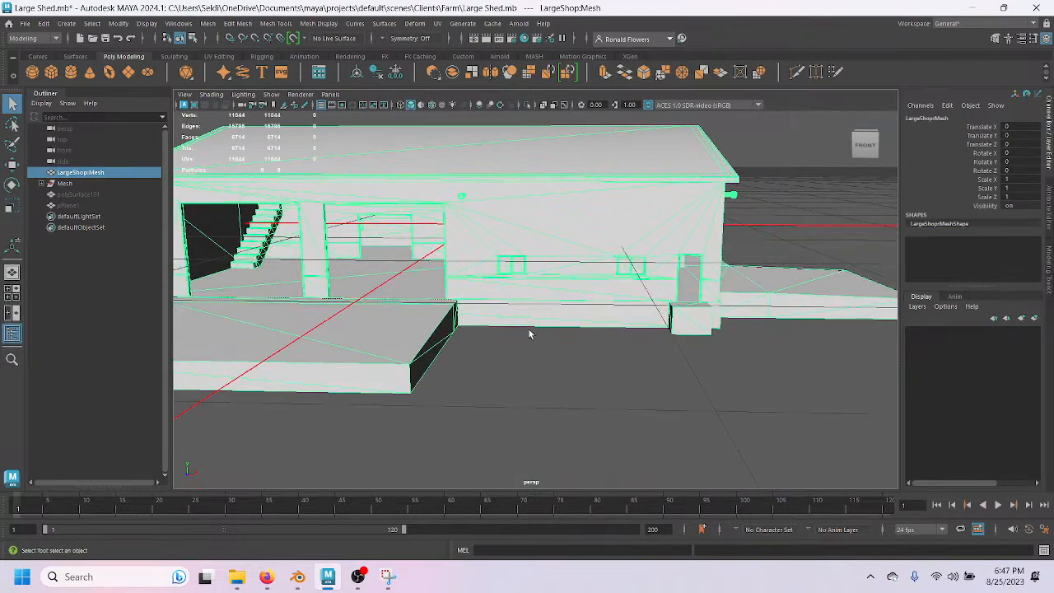
{"action": "left_click_drag", "start_coordinate": [525, 329], "coordinate": [451, 335], "text": "alt"}
{"action": "left_click_drag", "start_coordinate": [452, 298], "coordinate": [518, 310], "text": "alt"}
{"action": "key", "text": "f"}
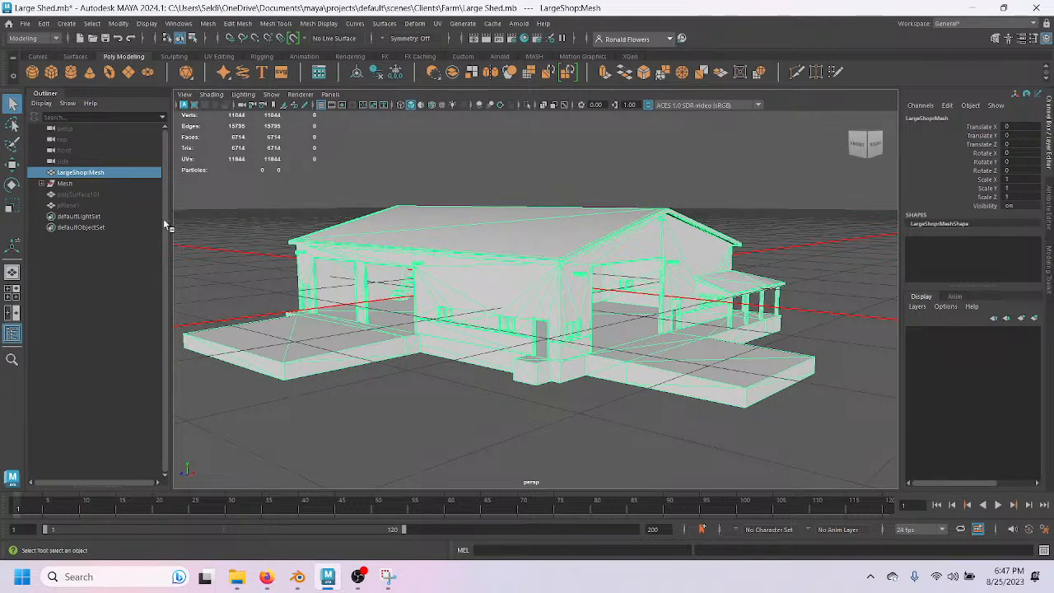
Hide LargeShop:Mesh, and show the hidden polySurface101 roof.
{"action": "key", "text": "h"}
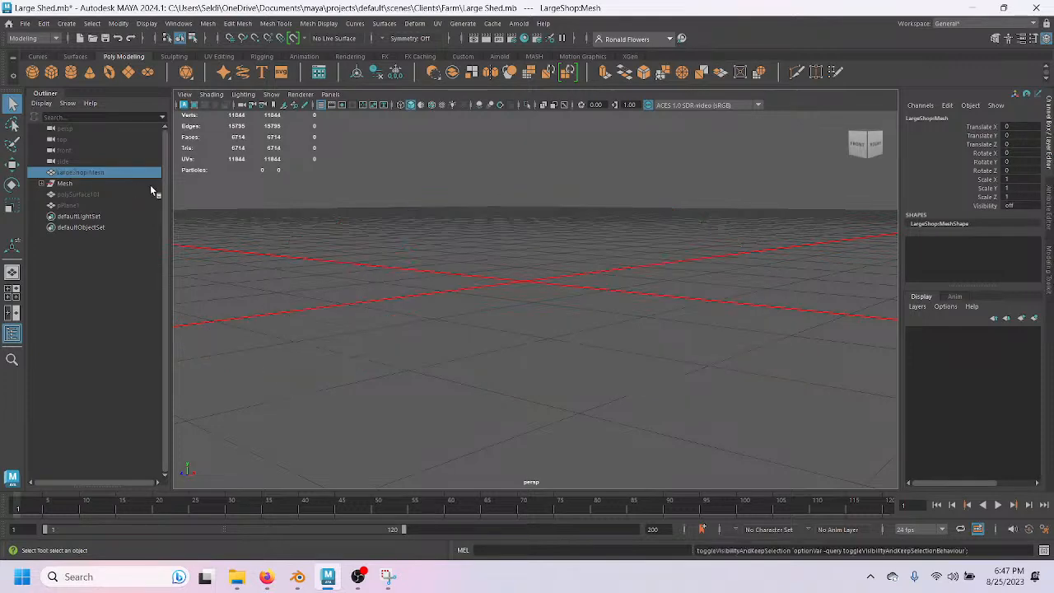
{"action": "left_click", "coordinate": [82, 196]}
{"action": "key", "text": "h"}
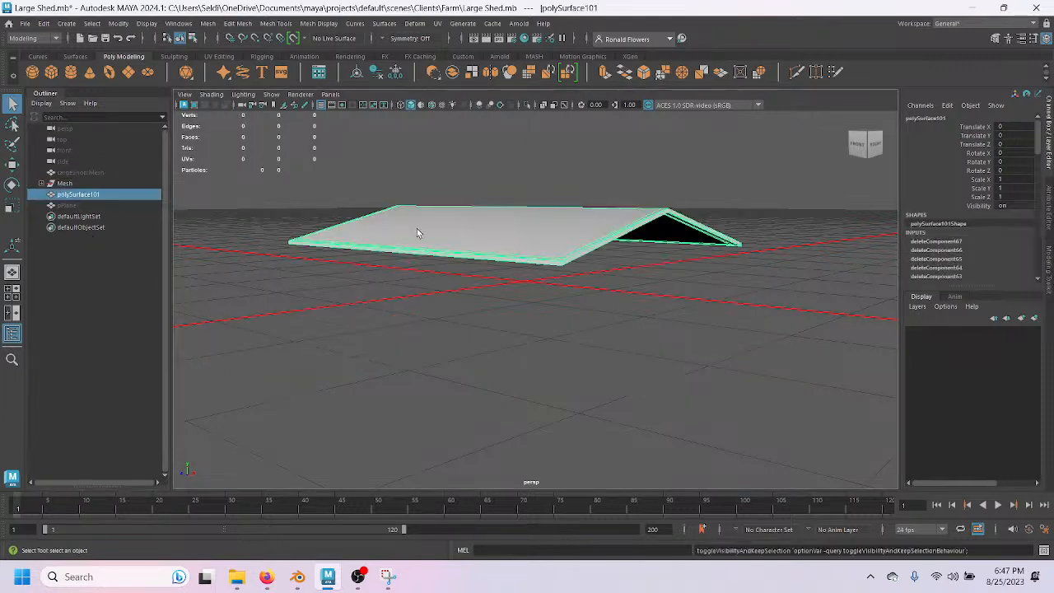
{"action": "left_click_drag", "start_coordinate": [538, 262], "coordinate": [288, 247], "text": "alt"}
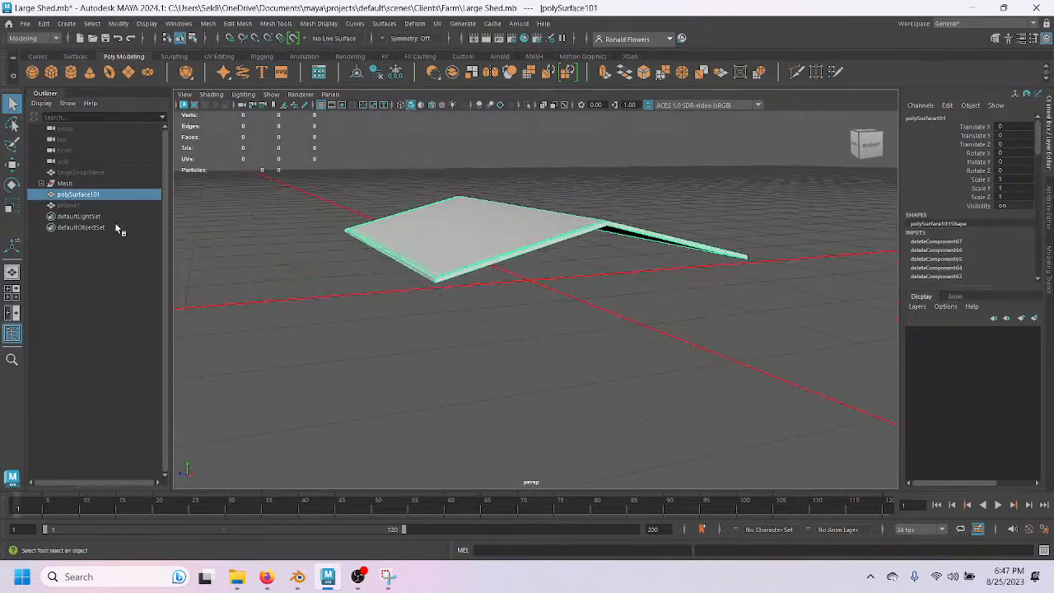
Show the hidden pPlane1 object, and select the polySurface101 roof from a higher viewpoint.
{"action": "left_click", "coordinate": [66, 206]}
{"action": "key", "text": "h"}
{"action": "left_click_drag", "start_coordinate": [497, 282], "coordinate": [524, 292], "text": "alt"}
{"action": "left_click", "coordinate": [512, 305]}
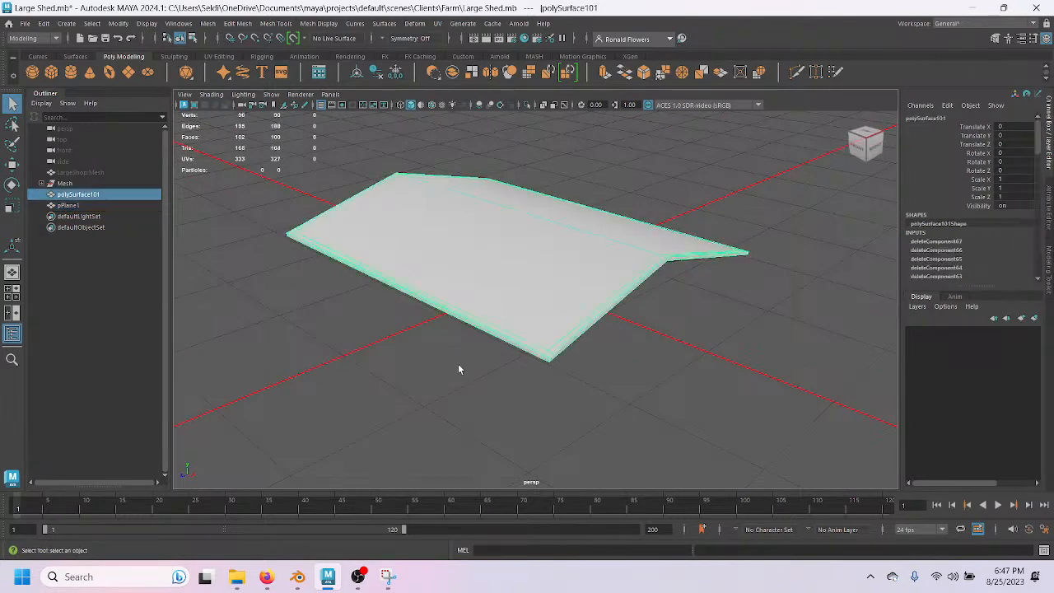
Select the pPlane1 plane beneath the roof and switch it to vertex editing.
{"action": "scroll", "coordinate": [466, 318], "scroll_direction": "up", "scroll_amount": 4}
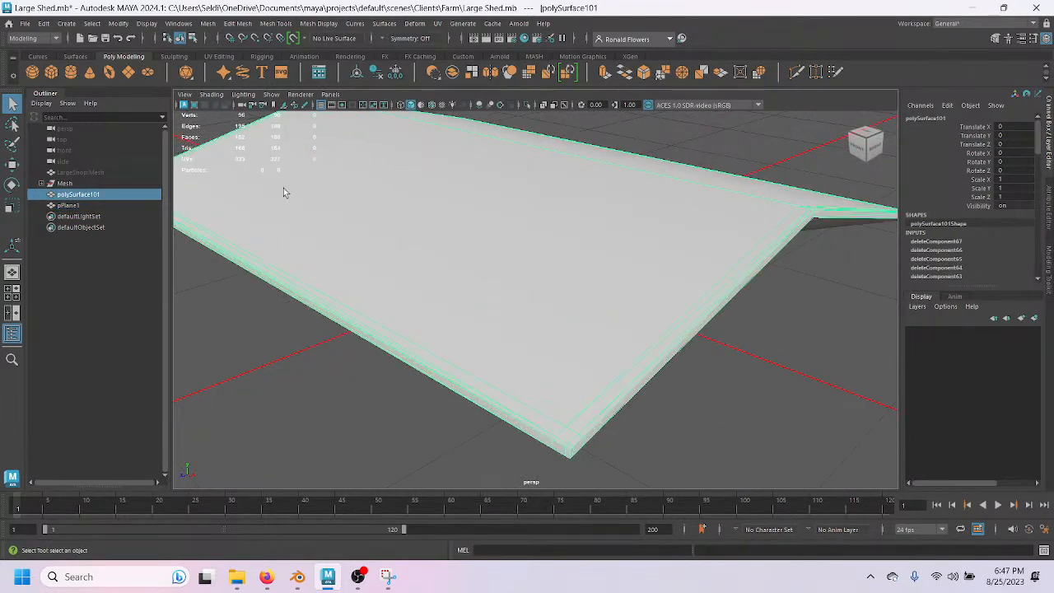
{"action": "left_click_drag", "start_coordinate": [523, 287], "coordinate": [563, 313], "text": "alt"}
{"action": "left_click", "coordinate": [513, 296]}
{"action": "middle_click_drag", "start_coordinate": [562, 313], "coordinate": [615, 345], "text": "alt"}
{"action": "left_click_drag", "start_coordinate": [615, 345], "coordinate": [651, 381], "text": "alt"}
{"action": "right_click_drag", "start_coordinate": [687, 245], "coordinate": [651, 245]}
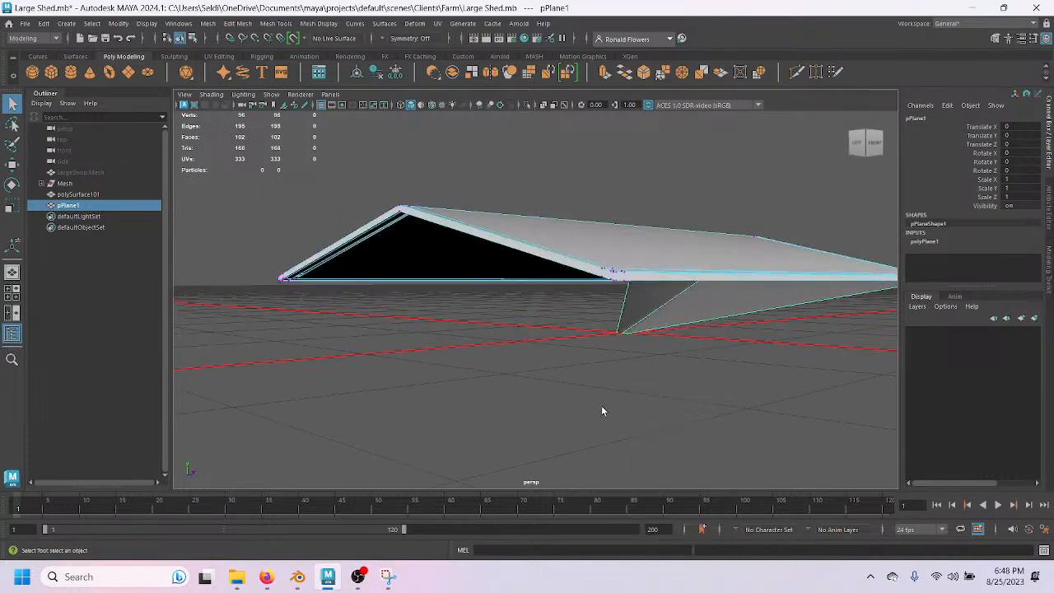
{"action": "left_click", "coordinate": [679, 359]}
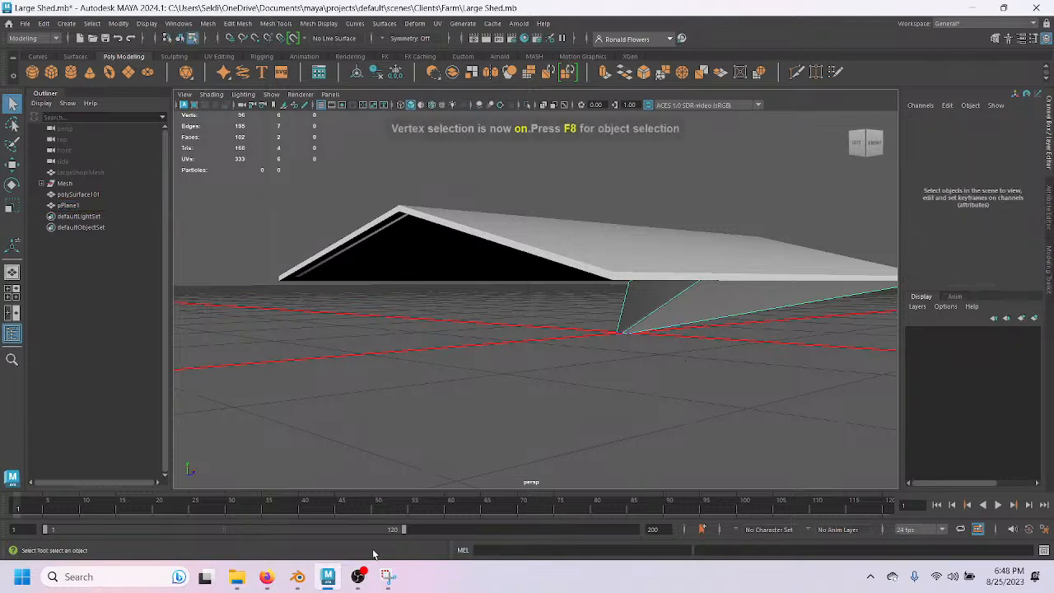
{"action": "left_click", "coordinate": [357, 577]}
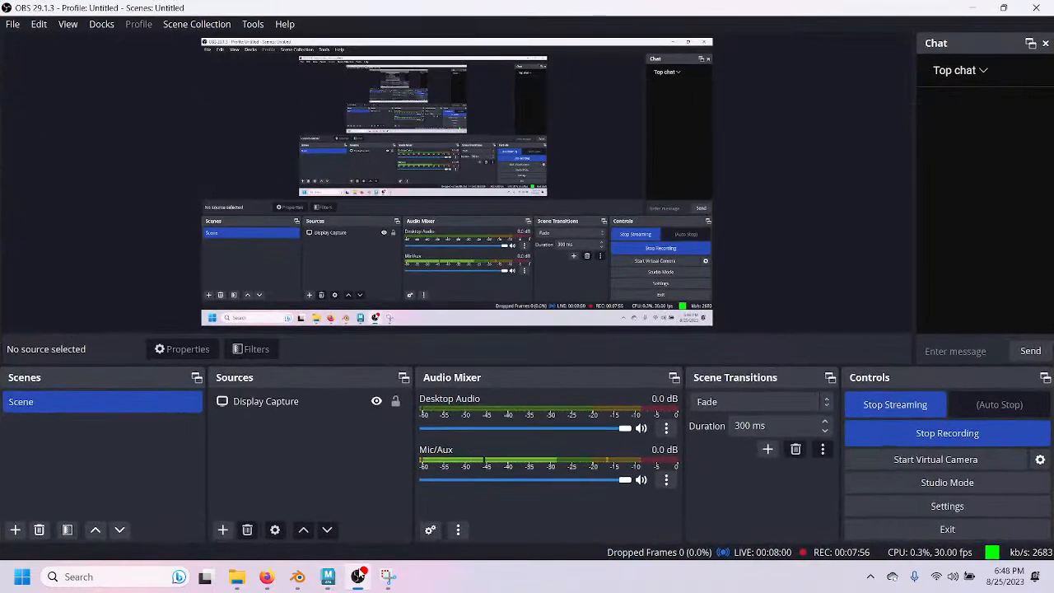
{"action": "left_click", "coordinate": [358, 576]}
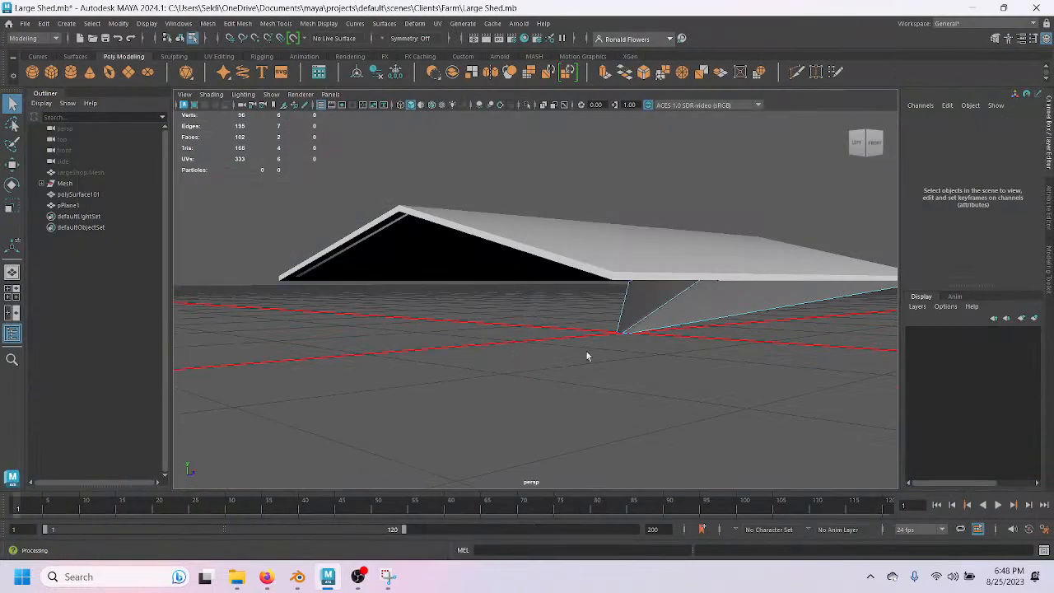
Snap pPlane1's two loose outer vertices onto the lower eave corners at the open gable end of the roof.
{"action": "left_click", "coordinate": [631, 334]}
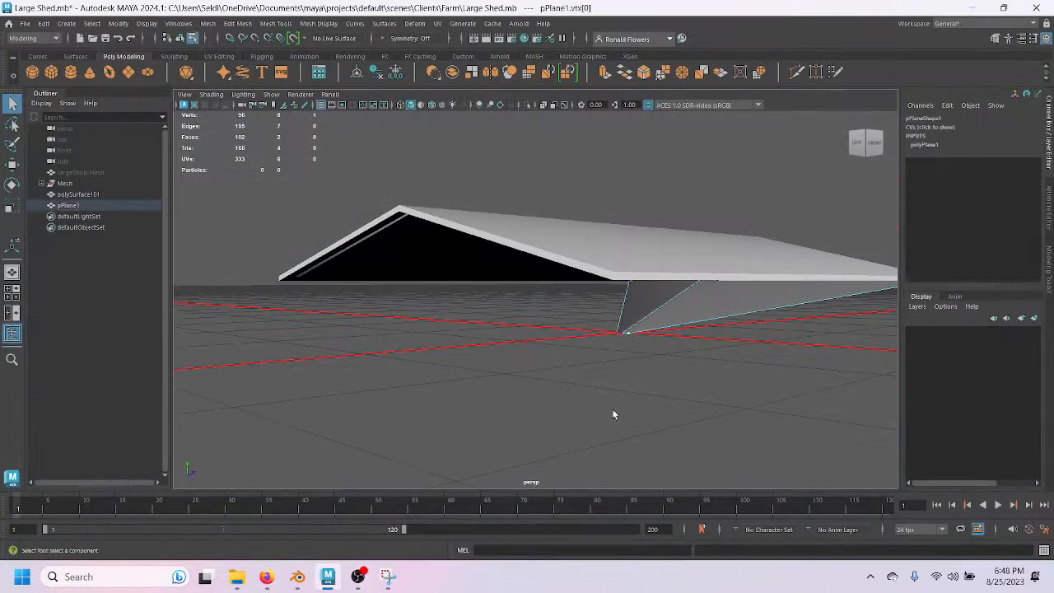
{"action": "key", "text": "w"}
{"action": "left_click_drag", "start_coordinate": [616, 387], "coordinate": [583, 386], "text": "alt"}
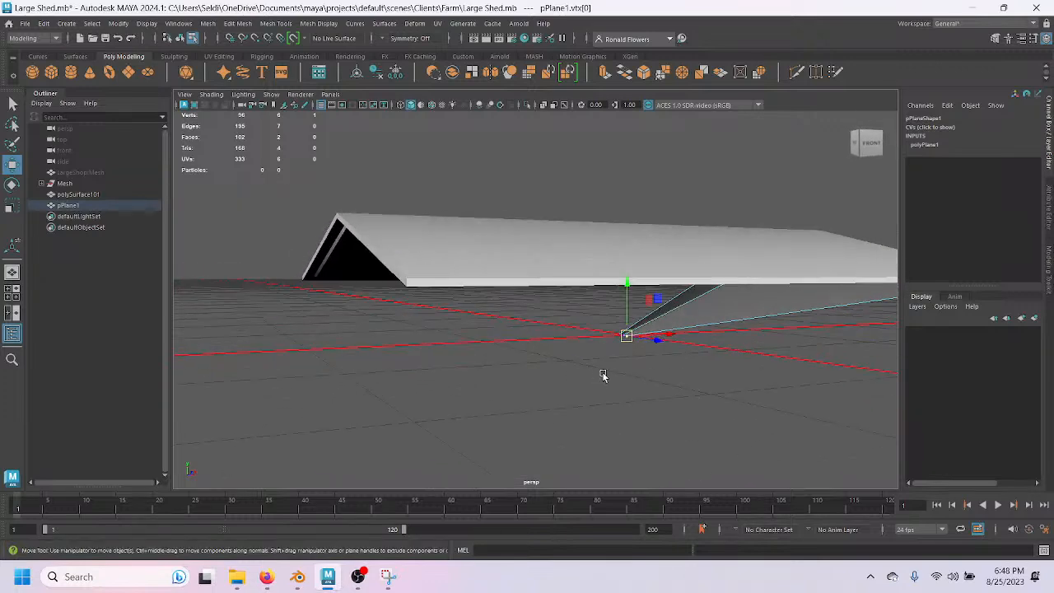
{"action": "left_click_drag", "start_coordinate": [626, 337], "coordinate": [407, 302]}
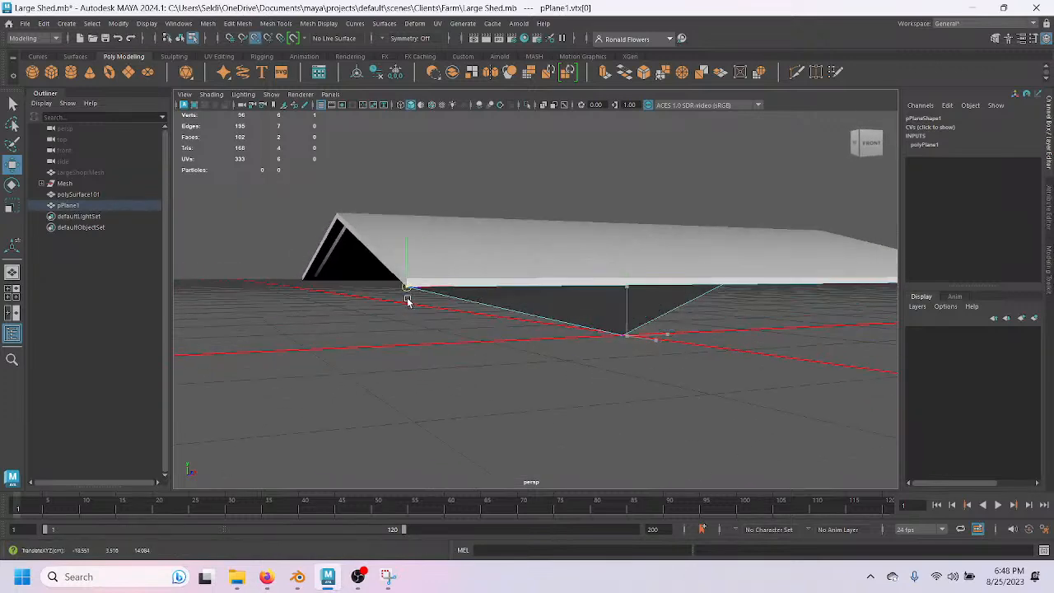
{"action": "left_click_drag", "start_coordinate": [489, 379], "coordinate": [316, 343], "text": "alt"}
{"action": "left_click", "coordinate": [586, 321]}
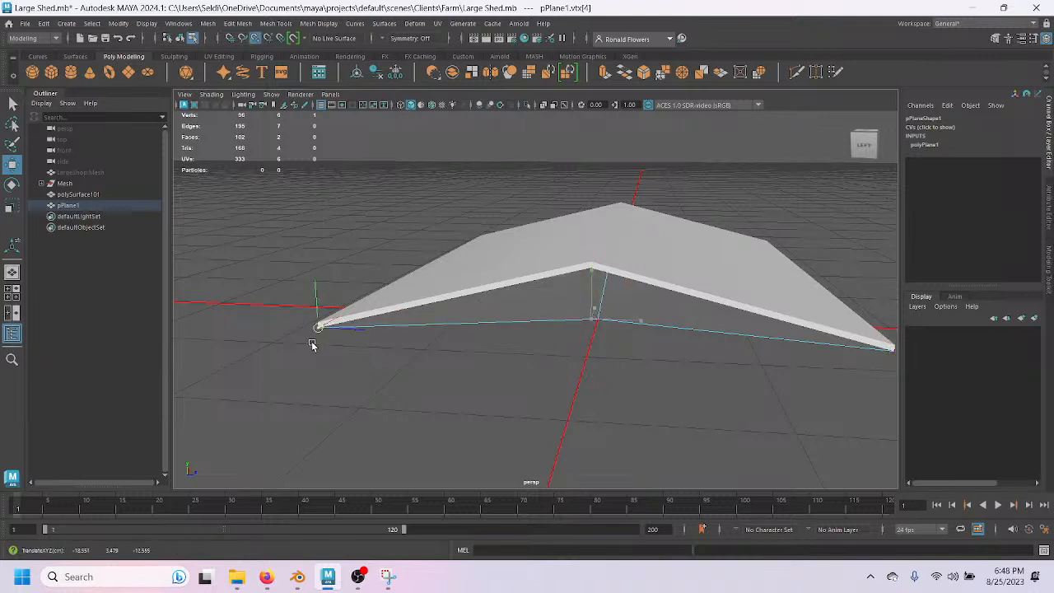
Snap pPlane1's loose middle vertex onto the underside of the roof's gable peak and return to object selection.
{"action": "left_click", "coordinate": [600, 322]}
{"action": "key", "text": "v"}
{"action": "left_click_drag", "start_coordinate": [599, 319], "coordinate": [584, 274]}
{"action": "left_click_drag", "start_coordinate": [633, 388], "coordinate": [553, 375], "text": "alt"}
{"action": "left_click_drag", "start_coordinate": [494, 358], "coordinate": [539, 381], "text": "alt"}
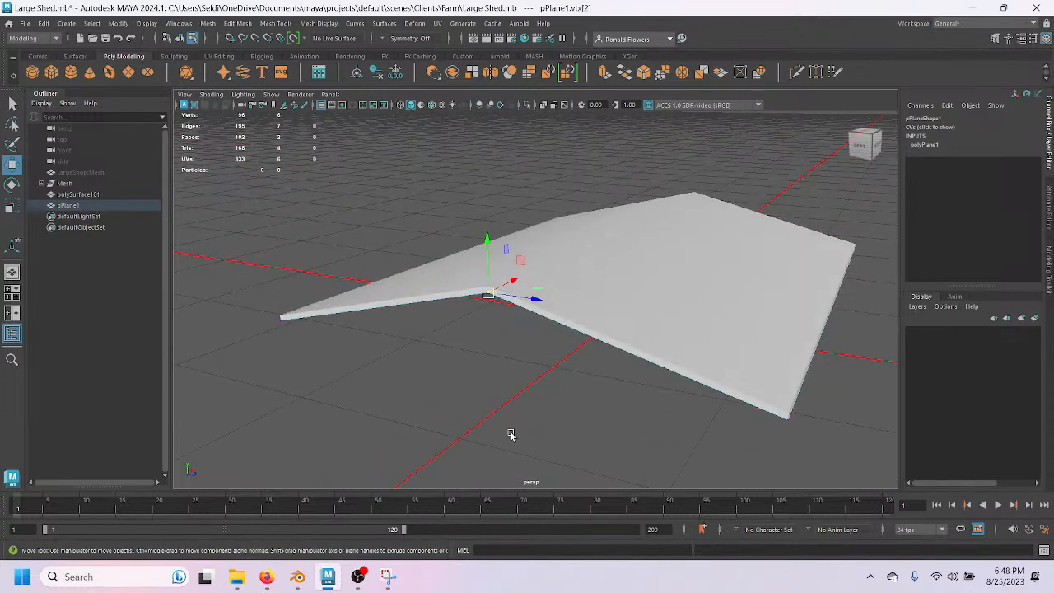
{"action": "key", "text": "F8"}
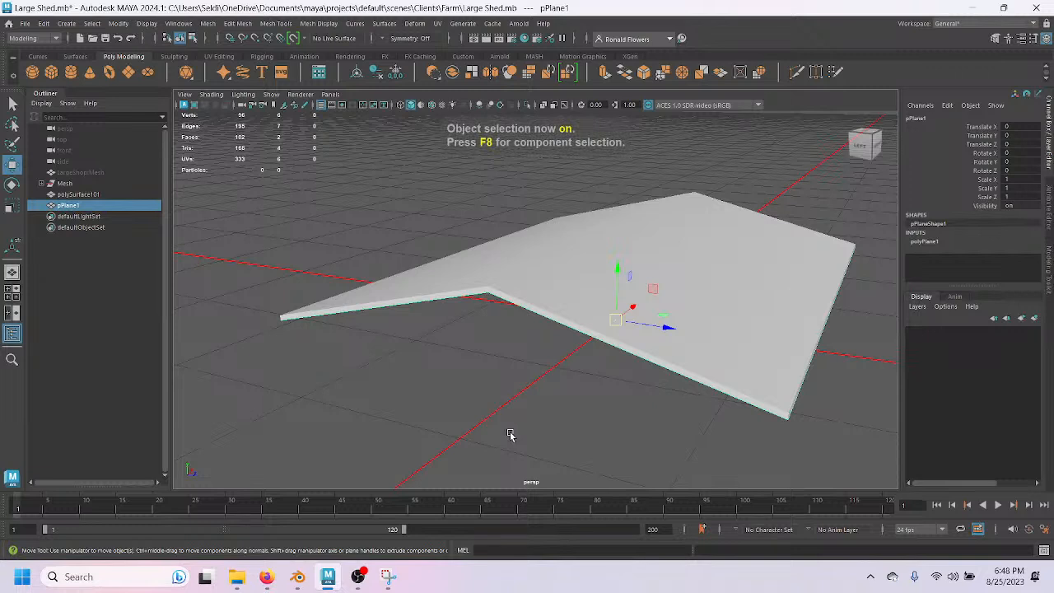
Switch to wireframe display, extrude pPlane1's faces, and raise the extruded faces above the existing roof.
{"action": "key", "text": "4"}
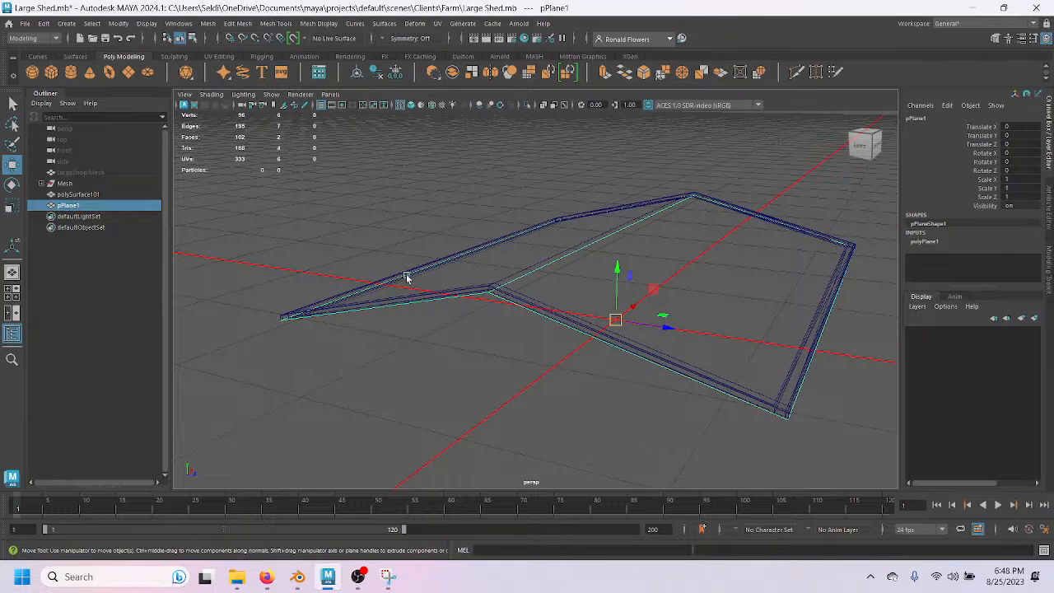
{"action": "left_click", "coordinate": [605, 73]}
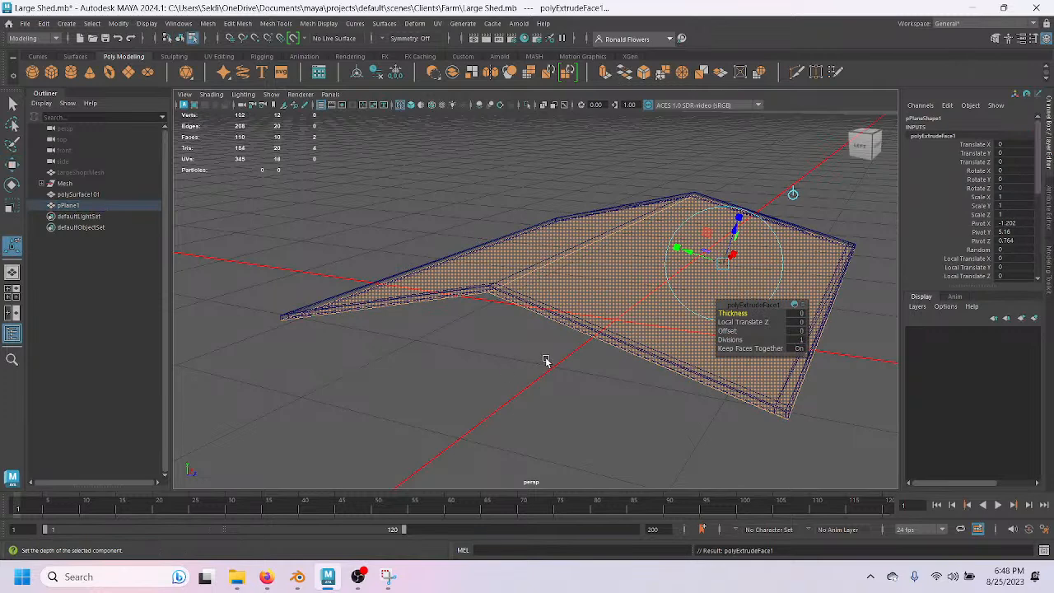
{"action": "key", "text": "w"}
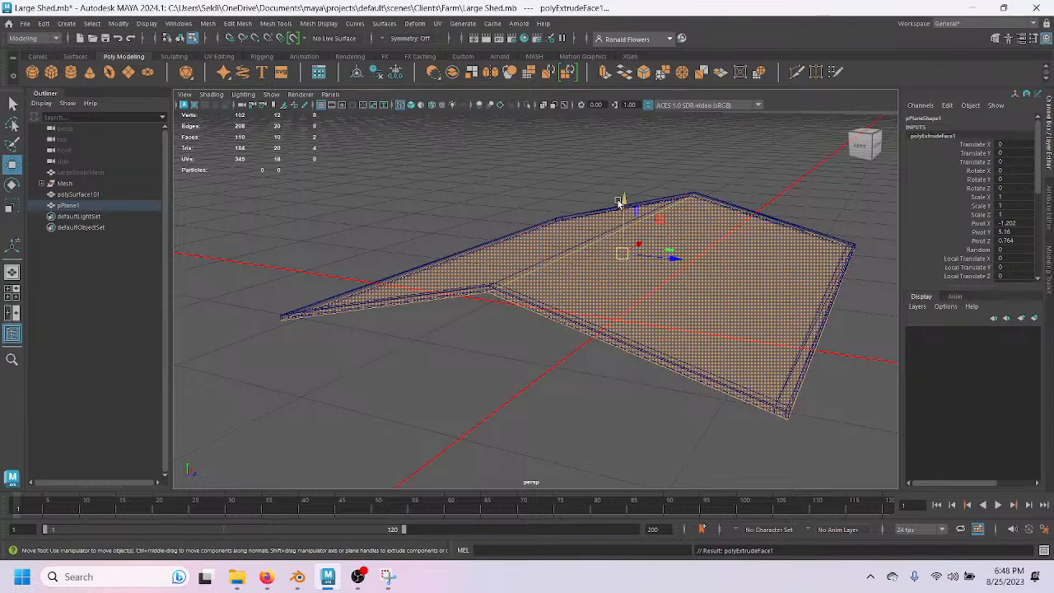
{"action": "left_click_drag", "start_coordinate": [626, 206], "coordinate": [492, 298]}
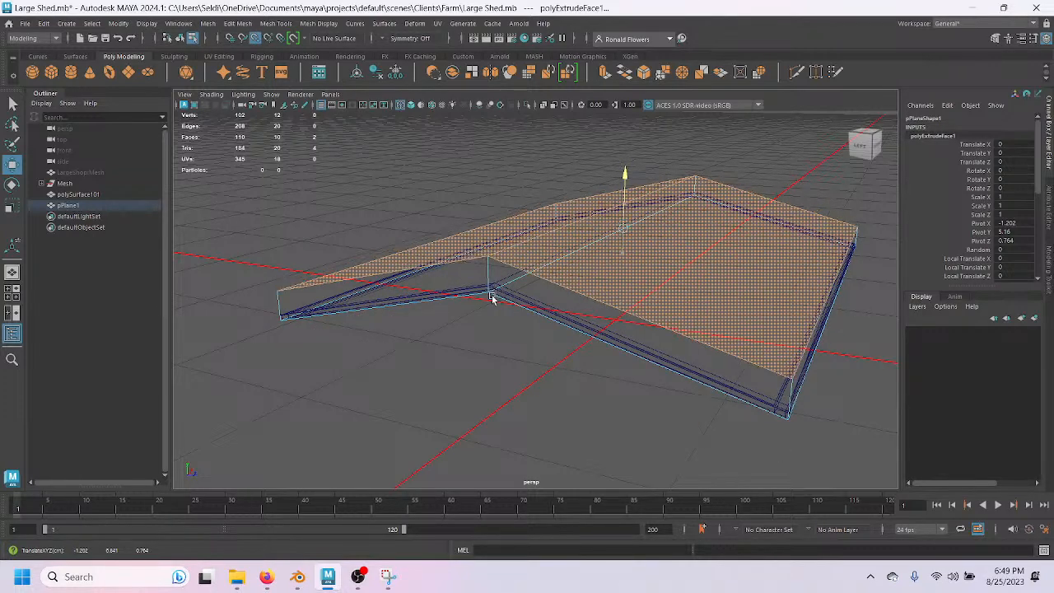
{"action": "key", "text": "w"}
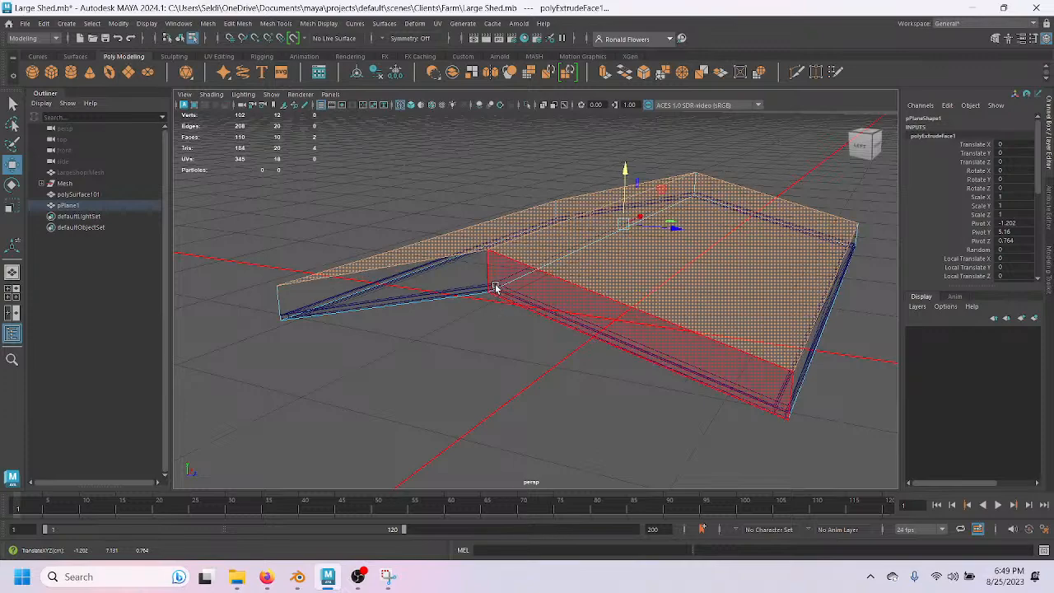
Select the upper ridge edge of the extruded pPlane1 and snap it vertically down to the original roof's ridge height.
{"action": "scroll", "coordinate": [497, 294], "scroll_direction": "up", "scroll_amount": 3}
{"action": "mouse_move", "coordinate": [498, 294]}
{"action": "left_mouse_down", "text": "alt"}
{"action": "mouse_move", "coordinate": [508, 313]}
{"action": "mouse_move", "coordinate": [490, 306]}
{"action": "mouse_move", "coordinate": [518, 282]}
{"action": "mouse_move", "coordinate": [515, 294]}
{"action": "left_mouse_up", "text": "alt"}
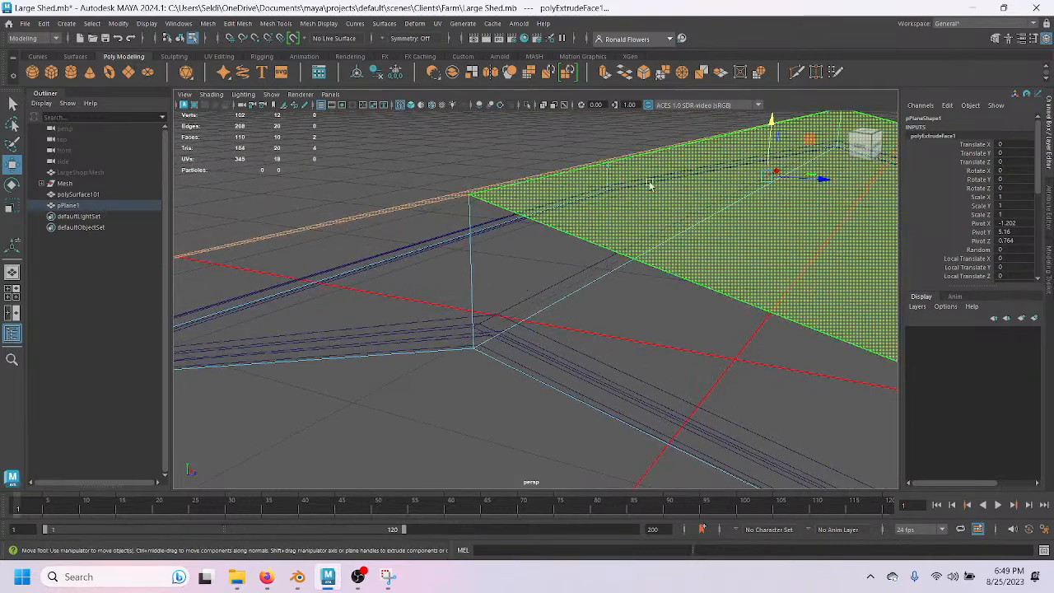
{"action": "right_click", "coordinate": [500, 147]}
{"action": "right_click_drag", "start_coordinate": [497, 145], "coordinate": [468, 140]}
{"action": "left_click", "coordinate": [484, 225]}
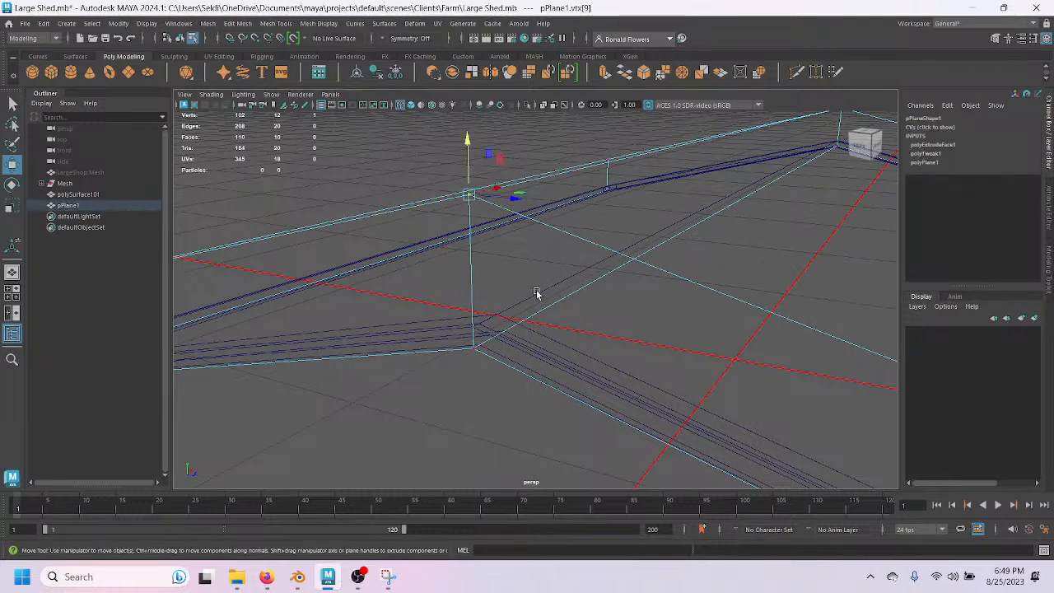
{"action": "right_click_drag", "start_coordinate": [571, 195], "coordinate": [574, 167]}
{"action": "left_click", "coordinate": [577, 182]}
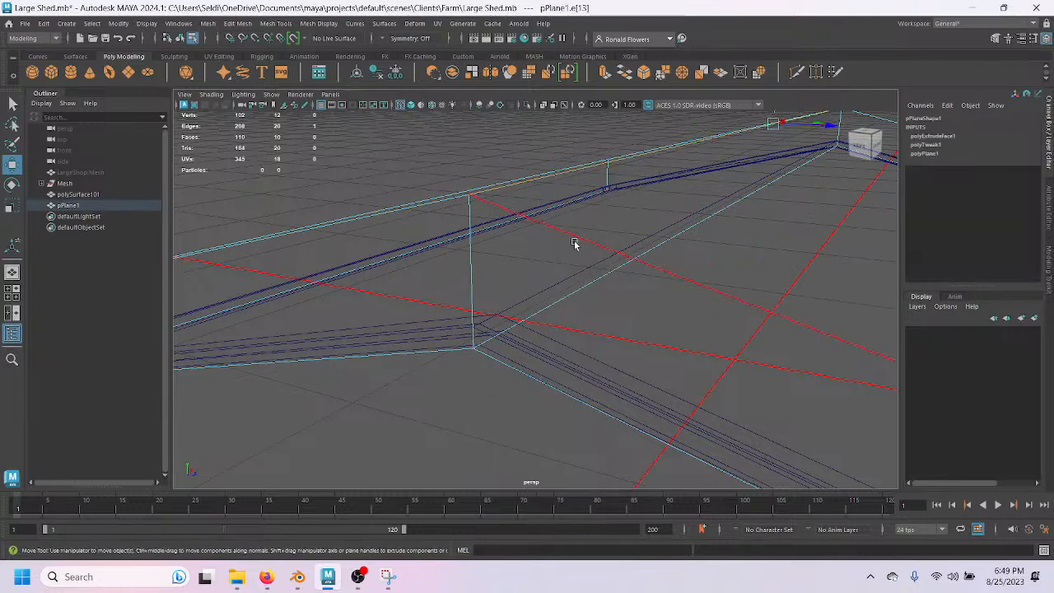
{"action": "scroll", "coordinate": [687, 227], "scroll_direction": "down", "scroll_amount": 2}
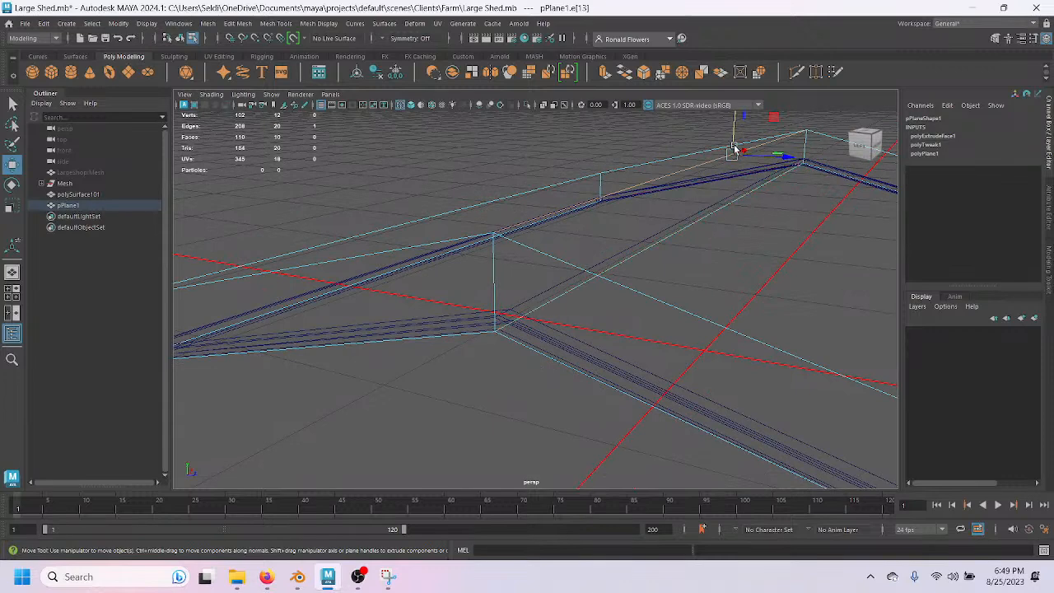
{"action": "left_click_drag", "start_coordinate": [730, 130], "coordinate": [514, 308]}
Try Object Z symmetry while selecting one raised eave edge of pPlane1, and turn symmetry off again.
{"action": "left_click_drag", "start_coordinate": [704, 353], "coordinate": [490, 283], "text": "alt"}
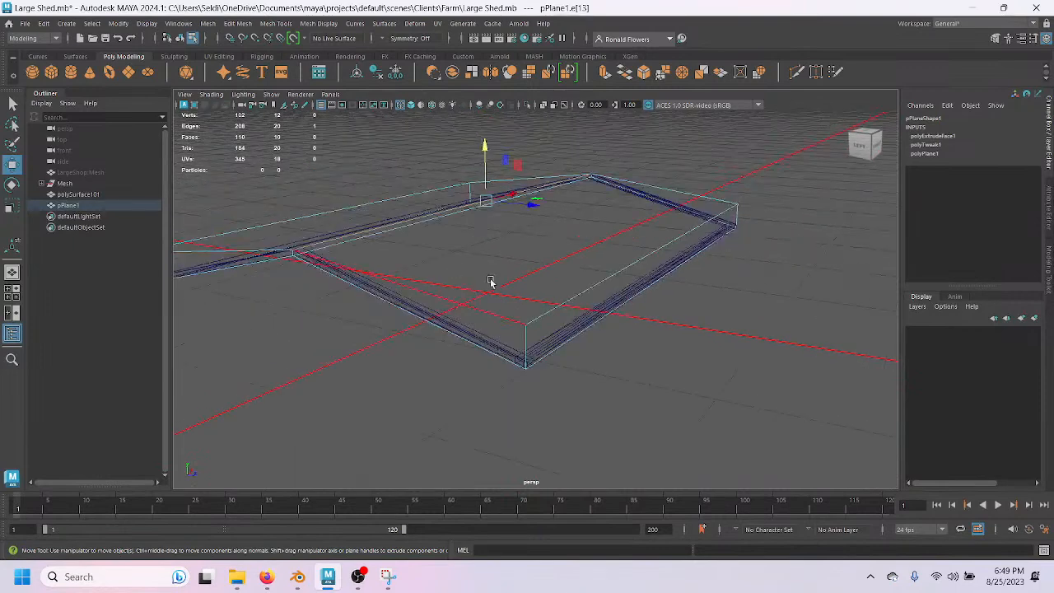
{"action": "left_click", "coordinate": [385, 39]}
{"action": "left_click", "coordinate": [412, 78]}
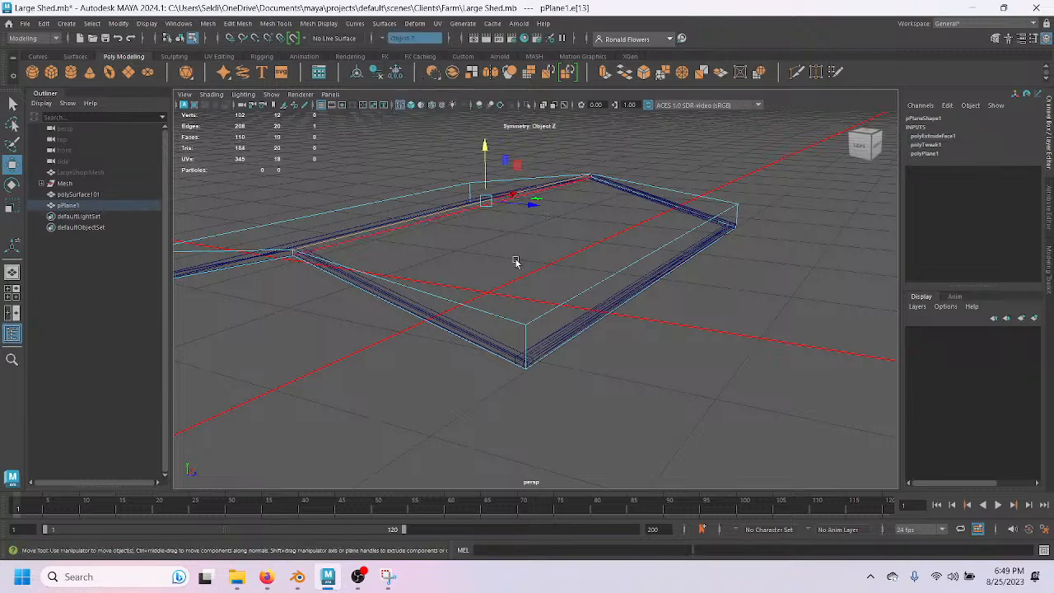
{"action": "left_click", "coordinate": [585, 293]}
{"action": "scroll", "coordinate": [494, 310], "scroll_direction": "down", "scroll_amount": 2}
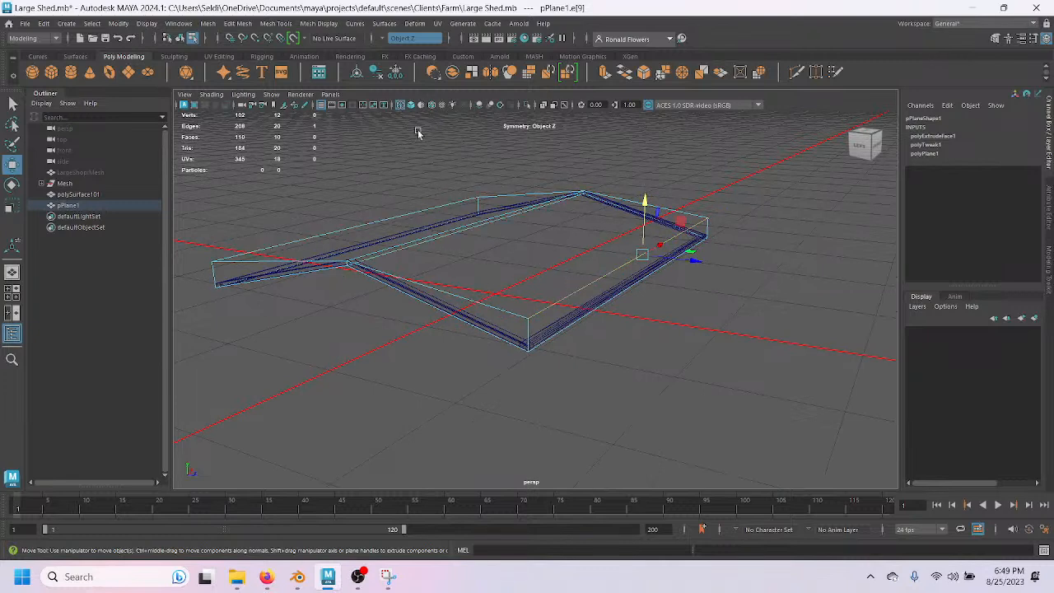
{"action": "left_click", "coordinate": [382, 39]}
{"action": "left_click", "coordinate": [398, 45]}
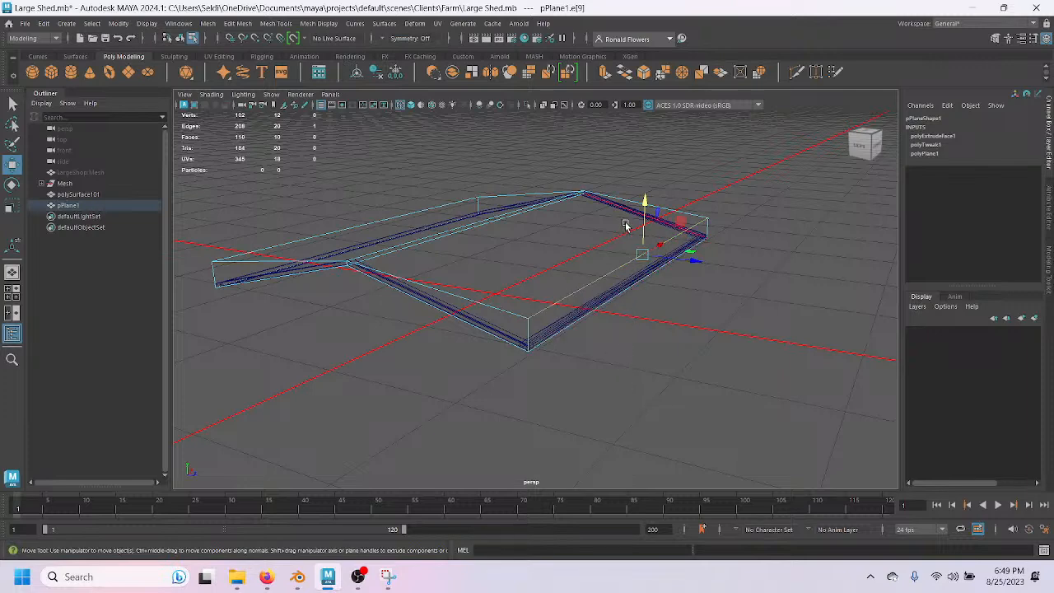
Lower the selected eave edge, snapping its height to the top edge of the original roof's eave.
{"action": "scroll", "coordinate": [551, 365], "scroll_direction": "up", "scroll_amount": 4}
{"action": "key", "text": "v"}
{"action": "left_click_drag", "start_coordinate": [741, 174], "coordinate": [522, 426]}
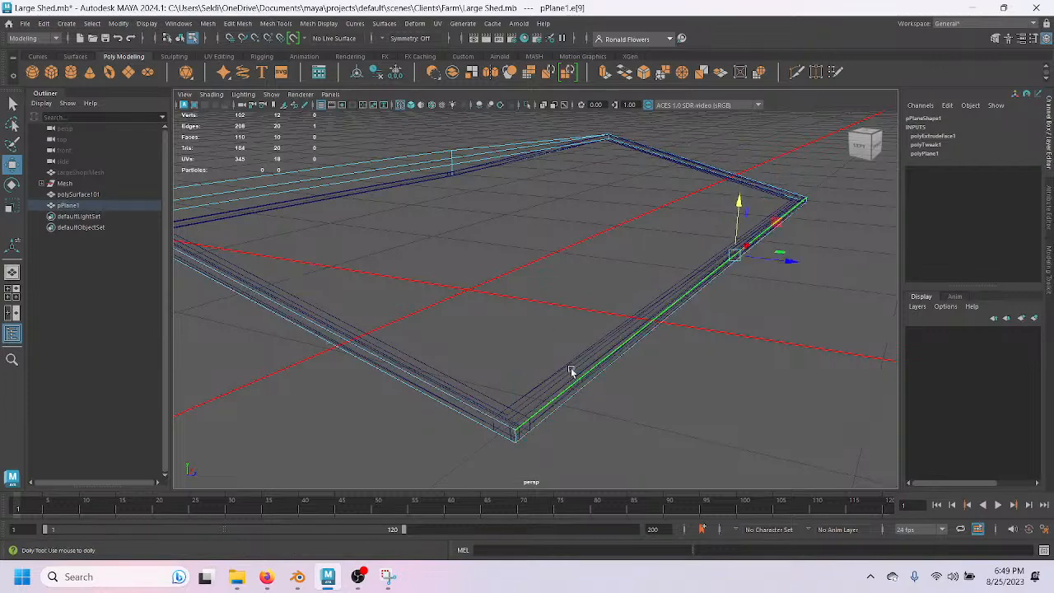
Examine up close how the lowered eave corner of pPlane1 lines up with the original roof's corner.
{"action": "scroll", "coordinate": [572, 373], "scroll_direction": "up", "scroll_amount": 3}
{"action": "middle_click_drag", "start_coordinate": [576, 452], "coordinate": [582, 368], "text": "alt"}
{"action": "left_click_drag", "start_coordinate": [581, 369], "coordinate": [661, 330], "text": "alt"}
{"action": "right_click_drag", "start_coordinate": [660, 330], "coordinate": [619, 378], "text": "alt"}
{"action": "left_click_drag", "start_coordinate": [620, 377], "coordinate": [586, 360], "text": "alt"}
{"action": "right_click", "coordinate": [606, 346]}
{"action": "left_click", "coordinate": [604, 216]}
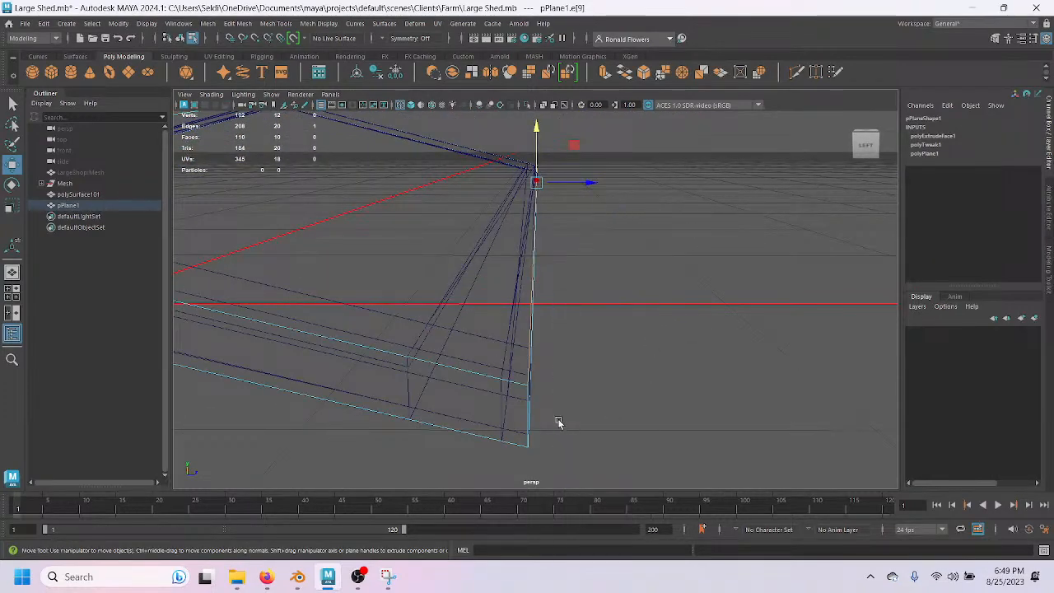
{"action": "left_click", "coordinate": [525, 419]}
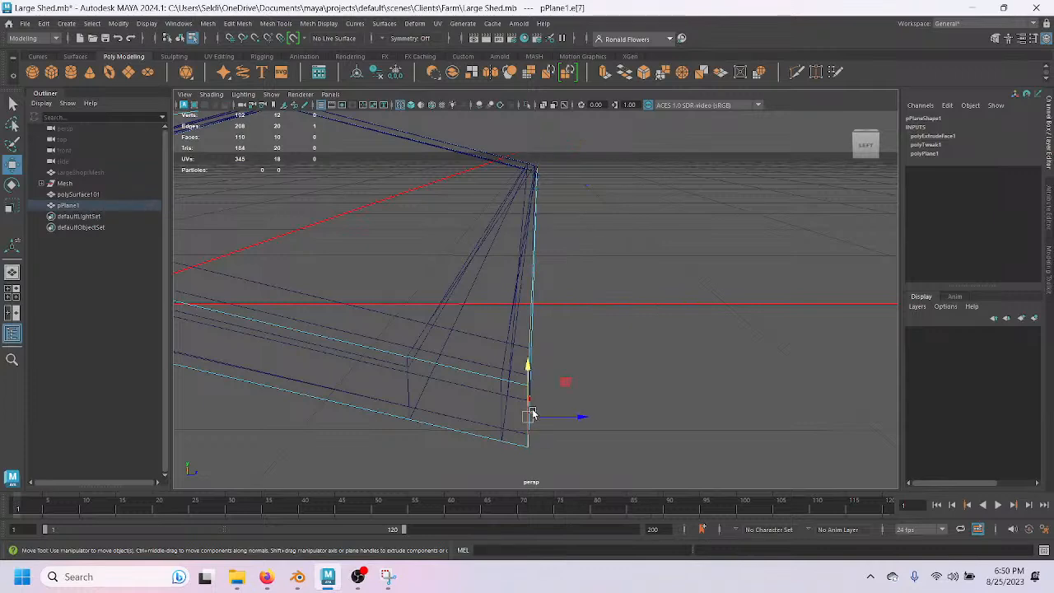
{"action": "key", "text": "f"}
Select pPlane1's opposite raised eave edge and snap it vertically down to the original roof's eave height.
{"action": "left_click_drag", "start_coordinate": [605, 433], "coordinate": [812, 401], "text": "alt"}
{"action": "scroll", "coordinate": [606, 375], "scroll_direction": "up", "scroll_amount": 5}
{"action": "key", "text": "f"}
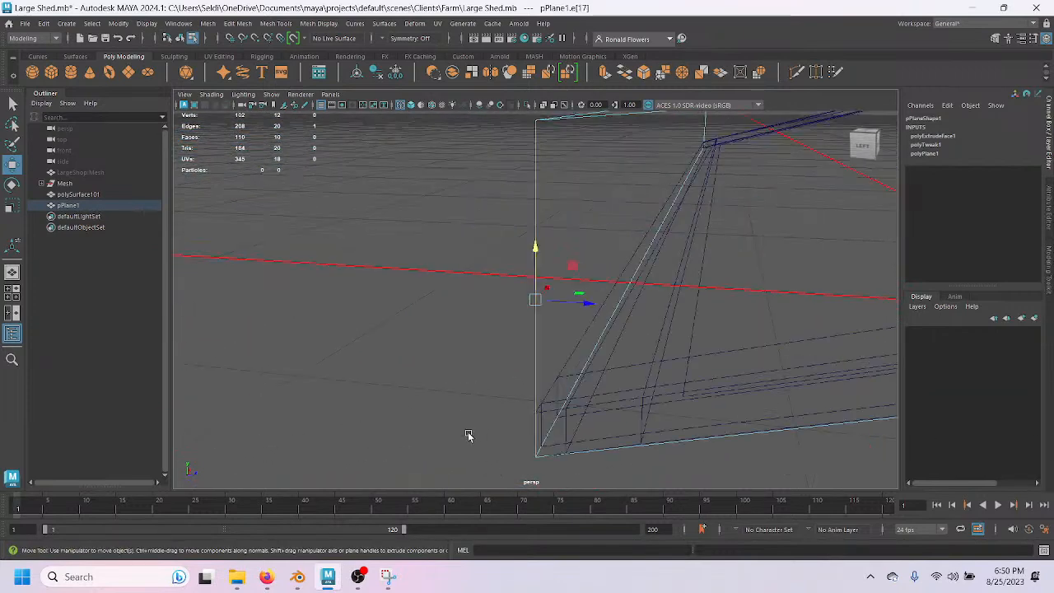
{"action": "left_click_drag", "start_coordinate": [525, 437], "coordinate": [488, 235], "text": "alt"}
{"action": "left_click", "coordinate": [492, 211]}
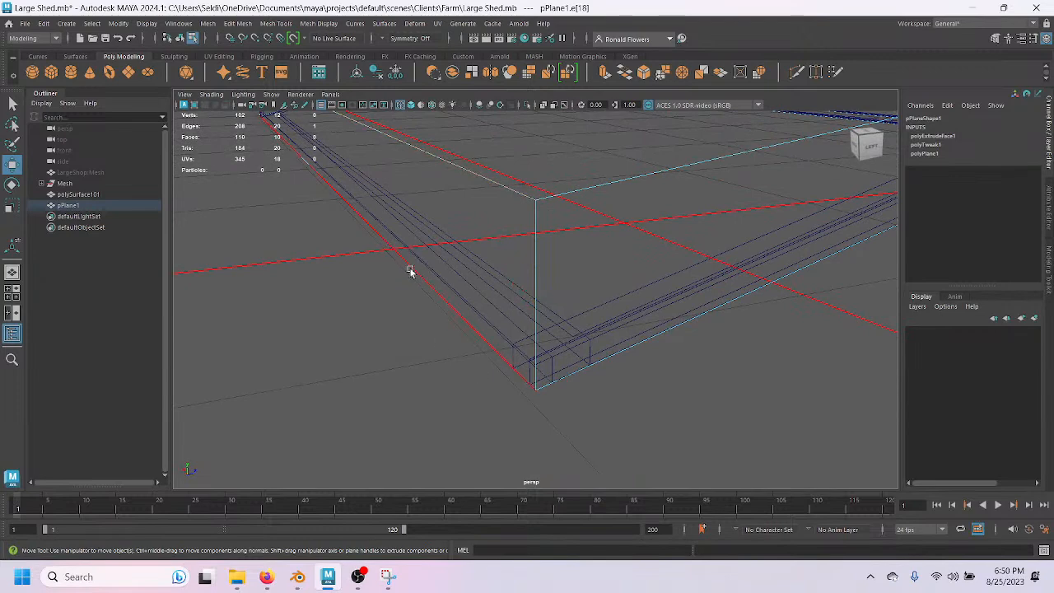
{"action": "left_click_drag", "start_coordinate": [410, 272], "coordinate": [346, 191], "text": "alt"}
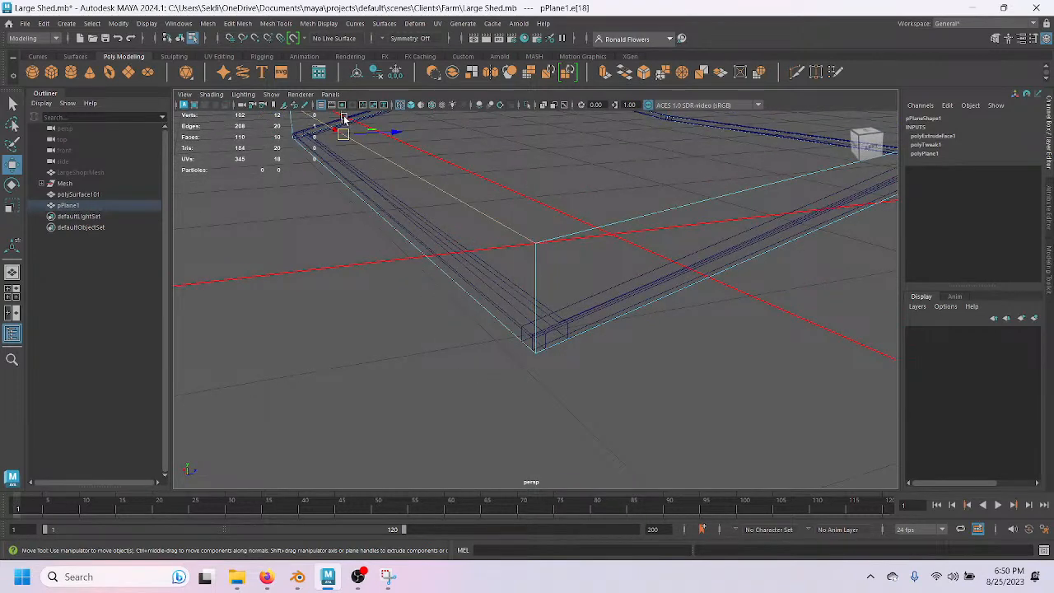
{"action": "left_click_drag", "start_coordinate": [344, 119], "coordinate": [429, 222]}
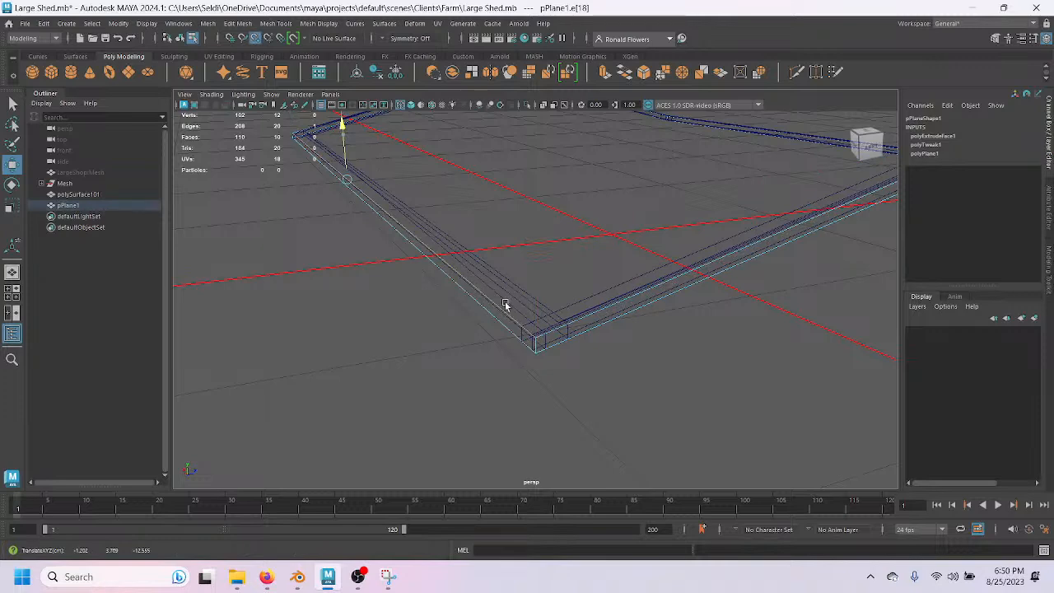
{"action": "left_click_drag", "start_coordinate": [535, 338], "coordinate": [450, 361], "text": "alt"}
{"action": "scroll", "coordinate": [597, 353], "scroll_direction": "down", "scroll_amount": 6}
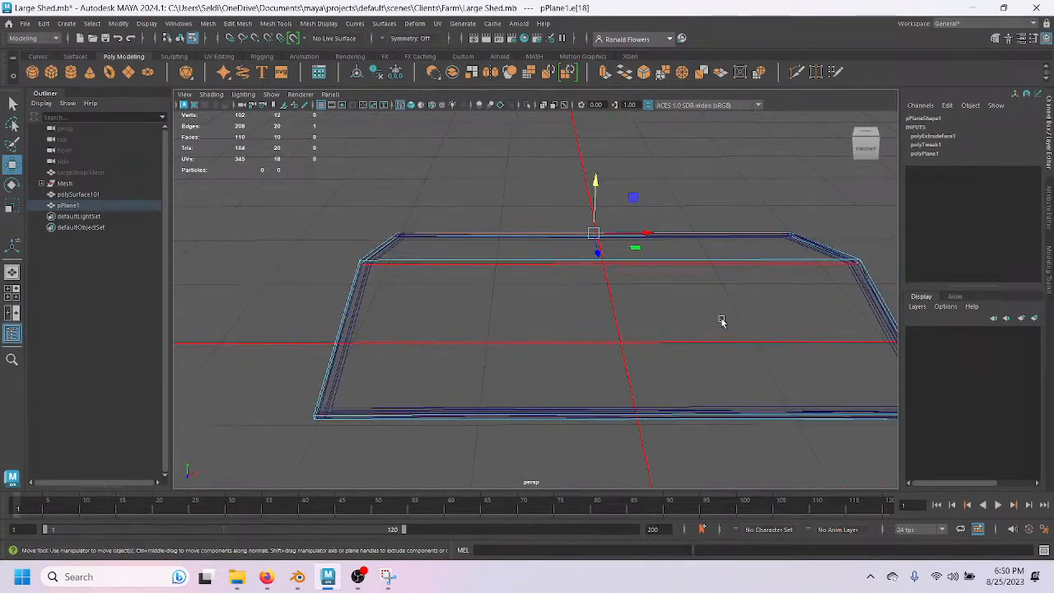
Return to object selection, hide the original polySurface101 roof, and select the rebuilt pPlane1 roof.
{"action": "left_click_drag", "start_coordinate": [639, 363], "coordinate": [567, 322], "text": "alt"}
{"action": "right_click_drag", "start_coordinate": [566, 317], "coordinate": [603, 238]}
{"action": "left_click_drag", "start_coordinate": [723, 409], "coordinate": [736, 426], "text": "alt"}
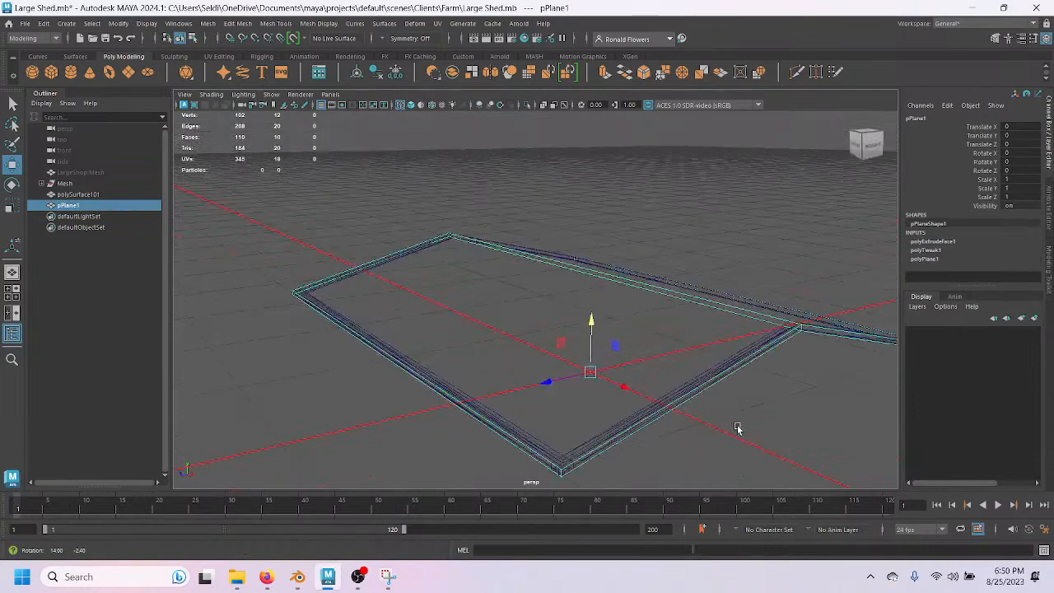
{"action": "left_click", "coordinate": [653, 416]}
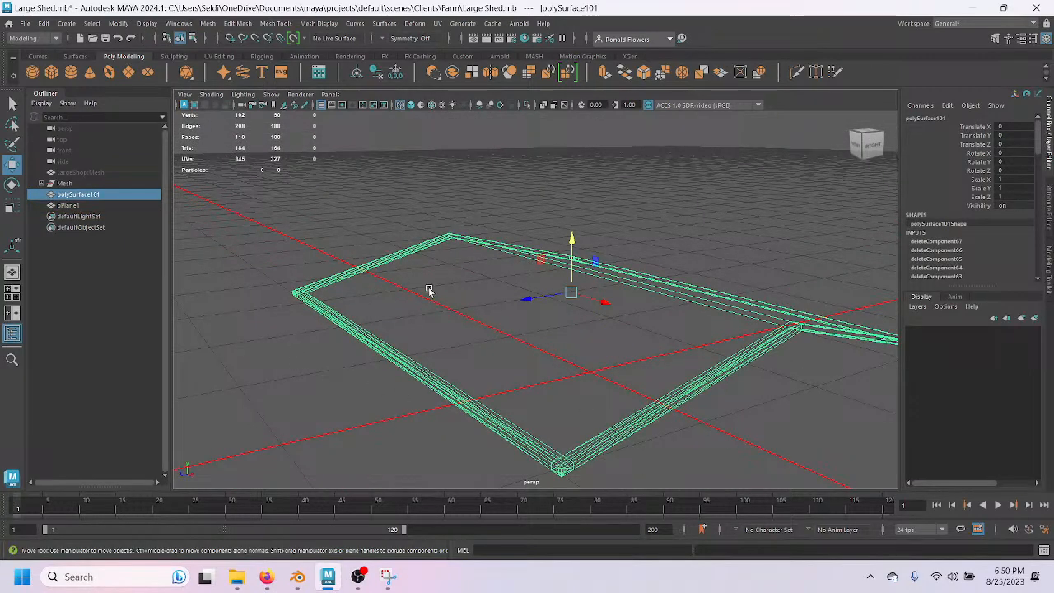
{"action": "key", "text": "ctrl+h"}
{"action": "left_click", "coordinate": [640, 426]}
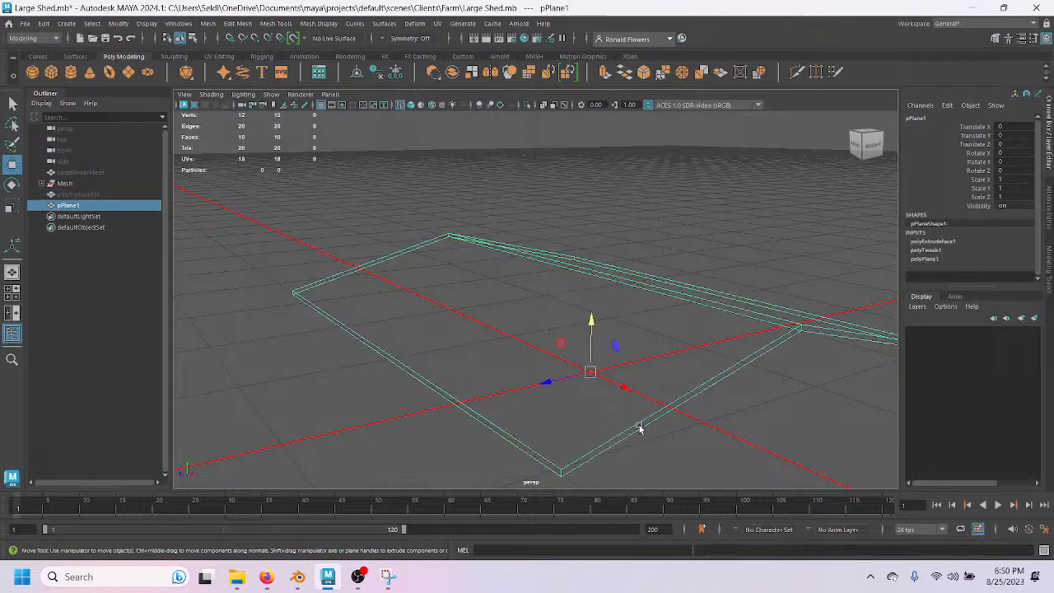
Rename the rebuilt roof object pPlane1 to Roof.
{"action": "mouse_move", "coordinate": [738, 407]}
{"action": "left_mouse_down", "text": "alt"}
{"action": "mouse_move", "coordinate": [662, 396]}
{"action": "mouse_move", "coordinate": [712, 378]}
{"action": "mouse_move", "coordinate": [743, 388]}
{"action": "mouse_move", "coordinate": [725, 412]}
{"action": "left_mouse_up", "text": "alt"}
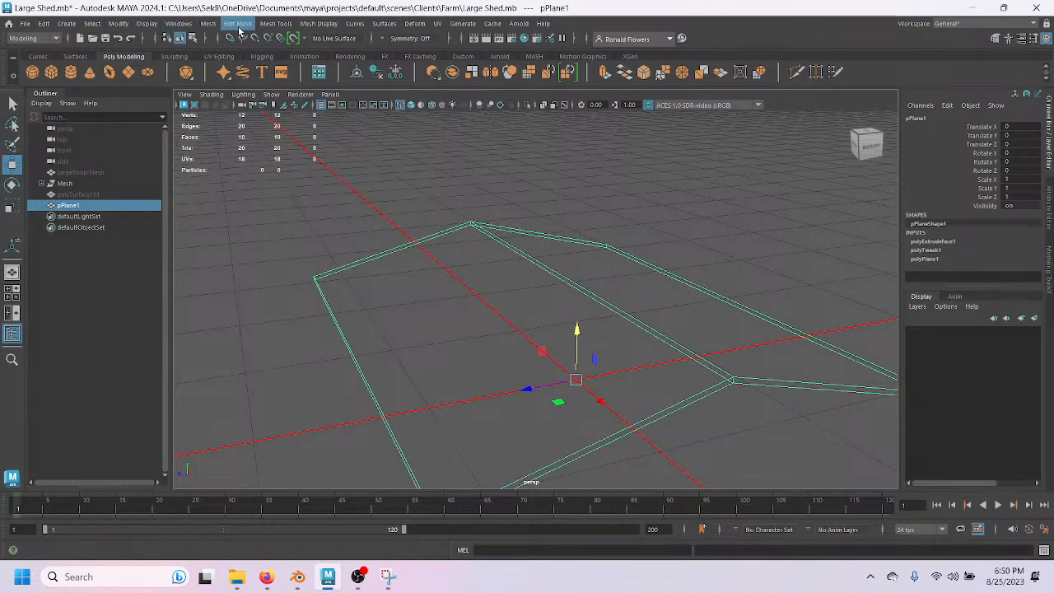
{"action": "double_click", "coordinate": [909, 119]}
{"action": "type", "text": "Roo"}
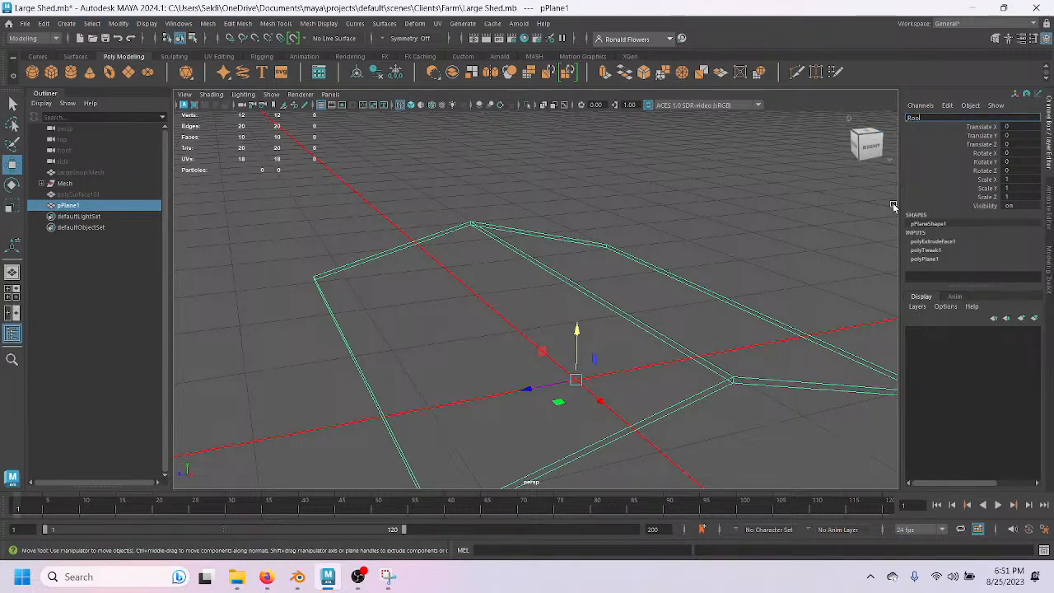
{"action": "type", "text": "f"}
{"action": "key", "text": "Return"}
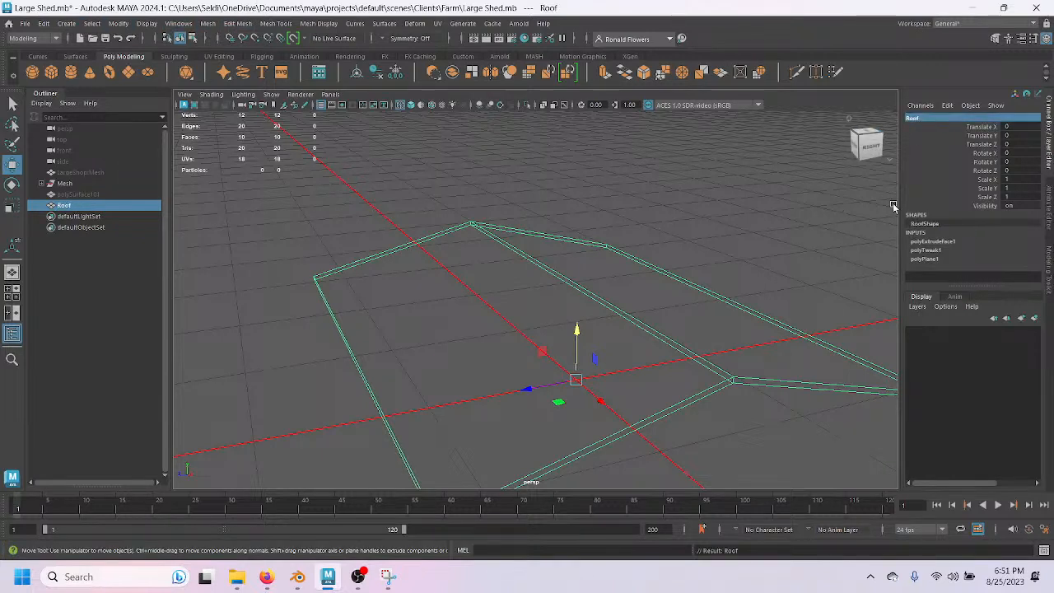
Delete the Roof object's construction history and clear the selection.
{"action": "left_click", "coordinate": [125, 30]}
{"action": "left_click", "coordinate": [125, 30]}
{"action": "left_click", "coordinate": [63, 29]}
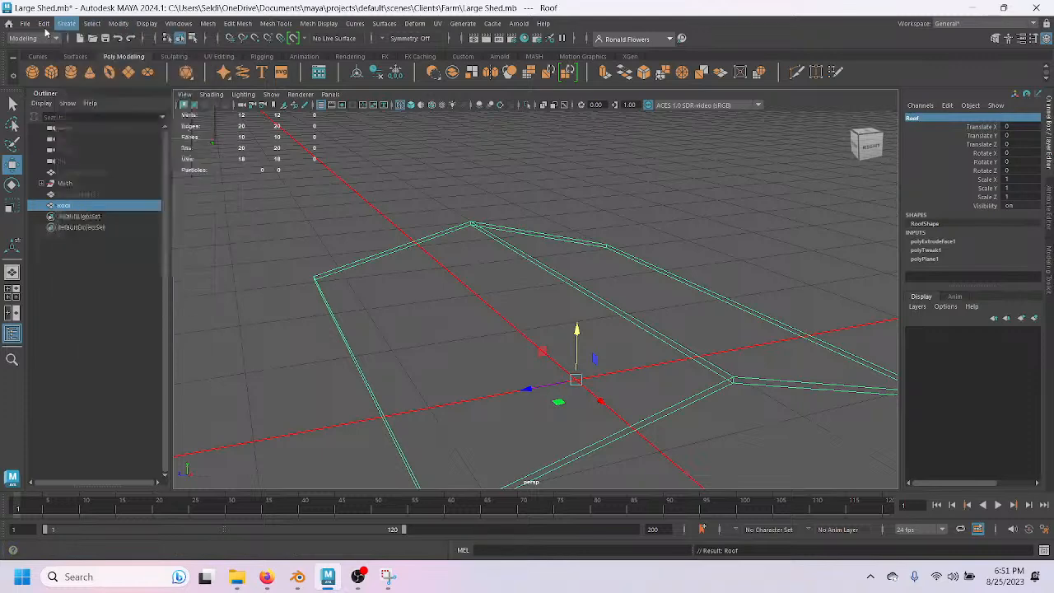
{"action": "mouse_move", "coordinate": [44, 29]}
{"action": "mouse_move", "coordinate": [90, 155]}
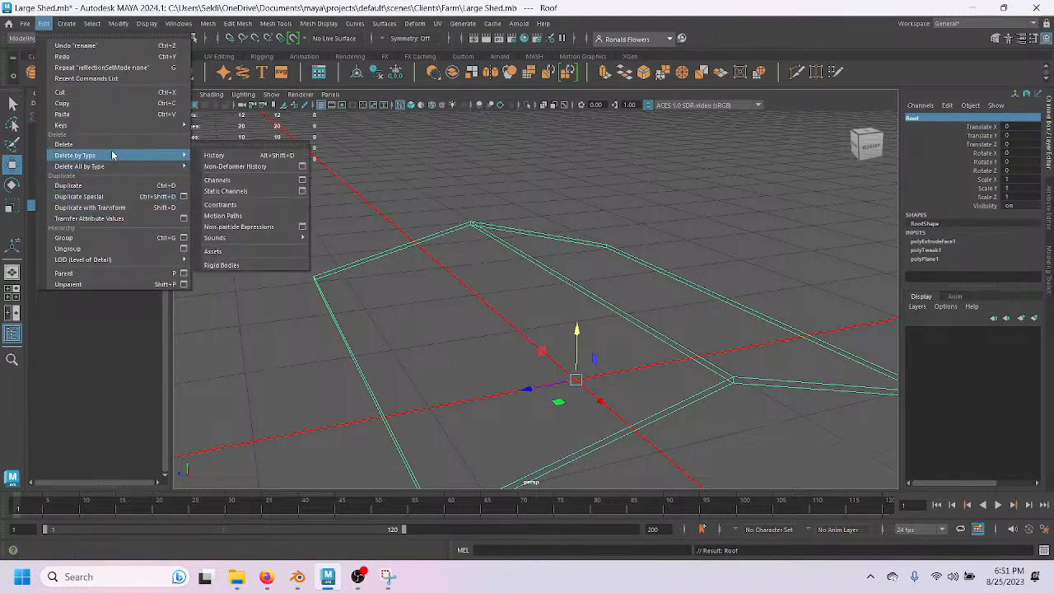
{"action": "left_click", "coordinate": [218, 154]}
{"action": "left_click", "coordinate": [102, 298]}
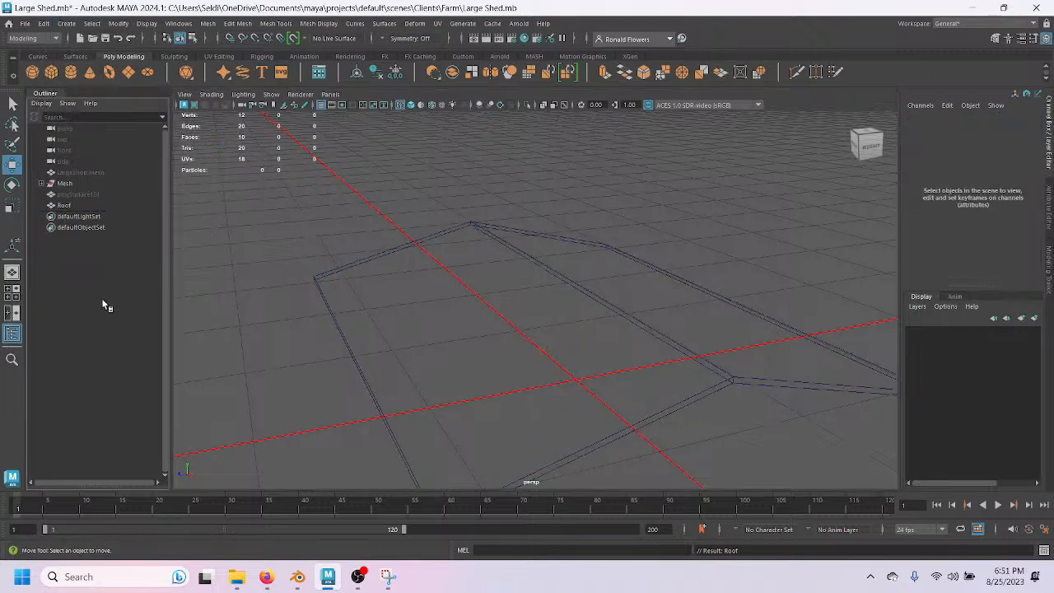
Put the Roof object into a new group and name the group LargeShed.
{"action": "left_click", "coordinate": [88, 206]}
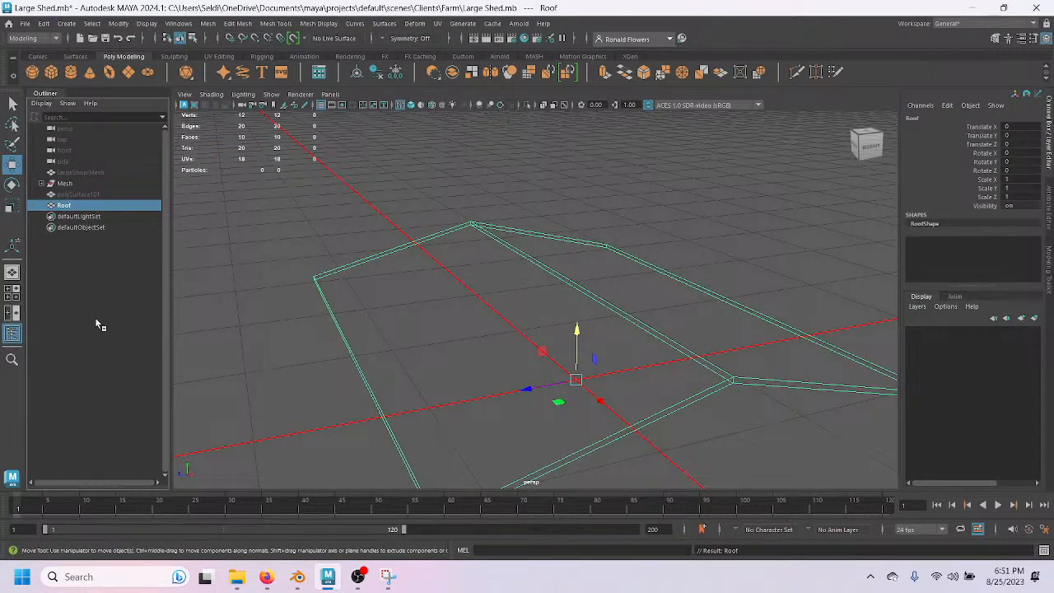
{"action": "left_click", "coordinate": [95, 249]}
{"action": "left_click", "coordinate": [71, 207]}
{"action": "key", "text": "ctrl+g"}
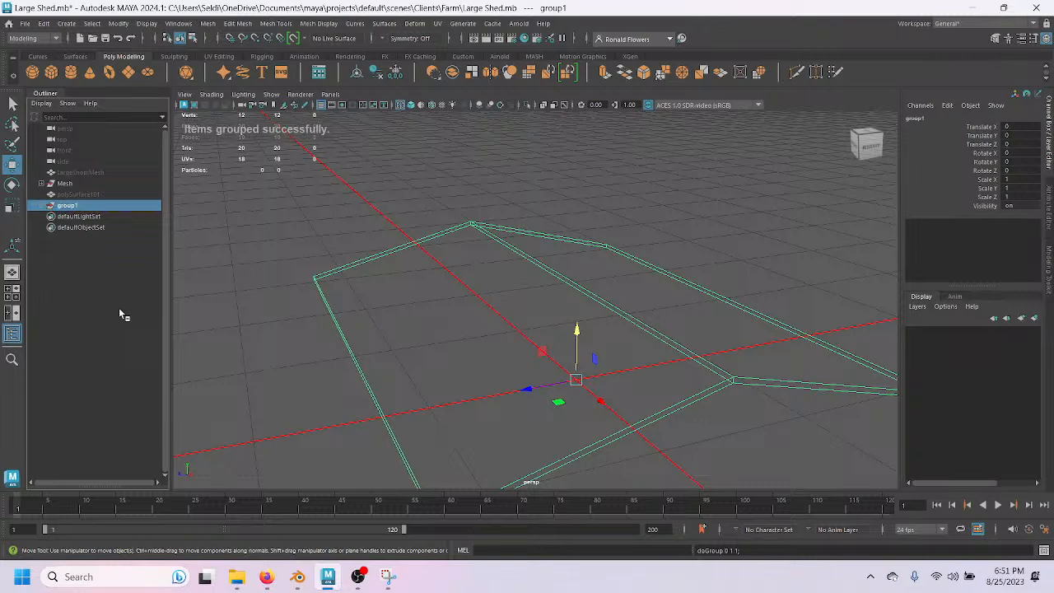
{"action": "left_click", "coordinate": [39, 210]}
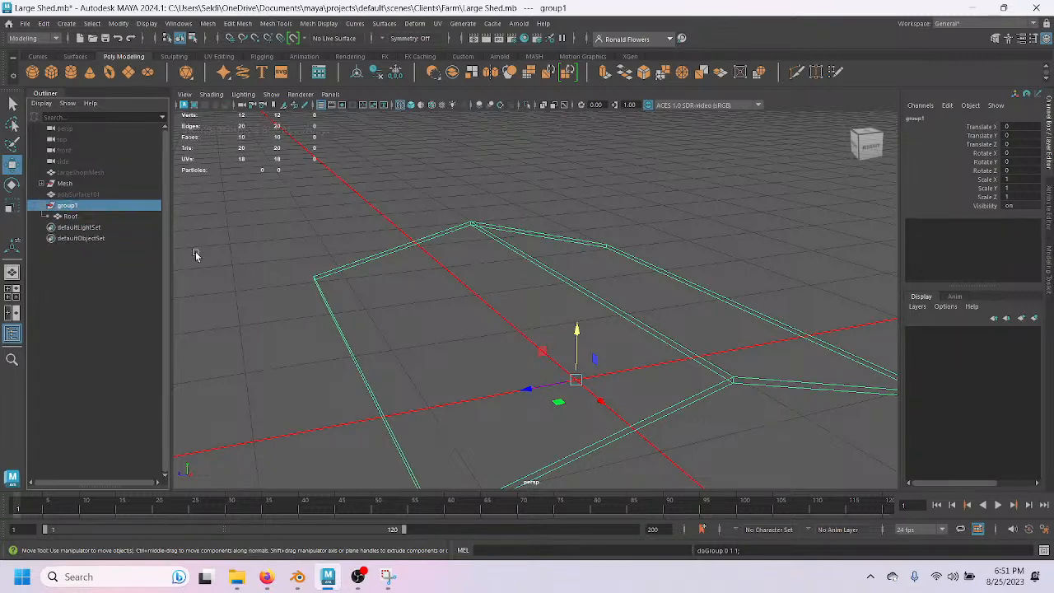
{"action": "double_click", "coordinate": [917, 118]}
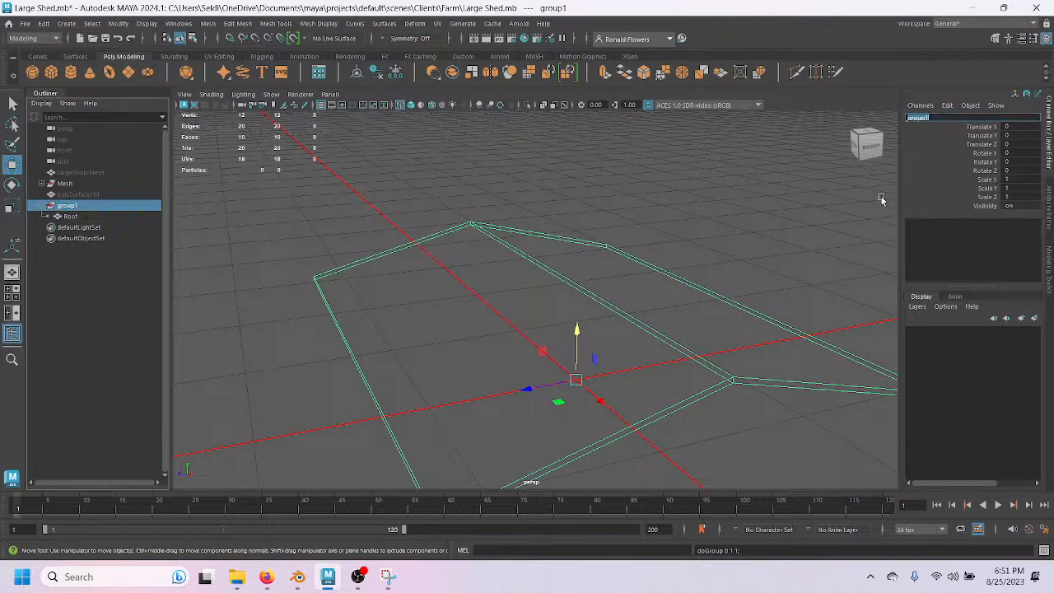
{"action": "type", "text": "LargeShed"}
{"action": "key", "text": "Return"}
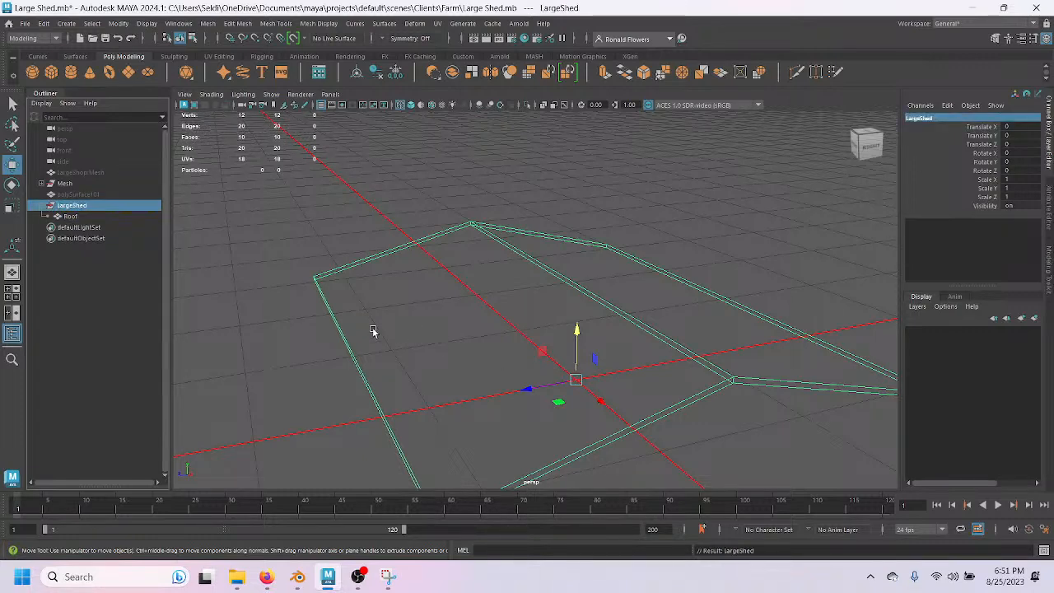
{"action": "left_click", "coordinate": [239, 337]}
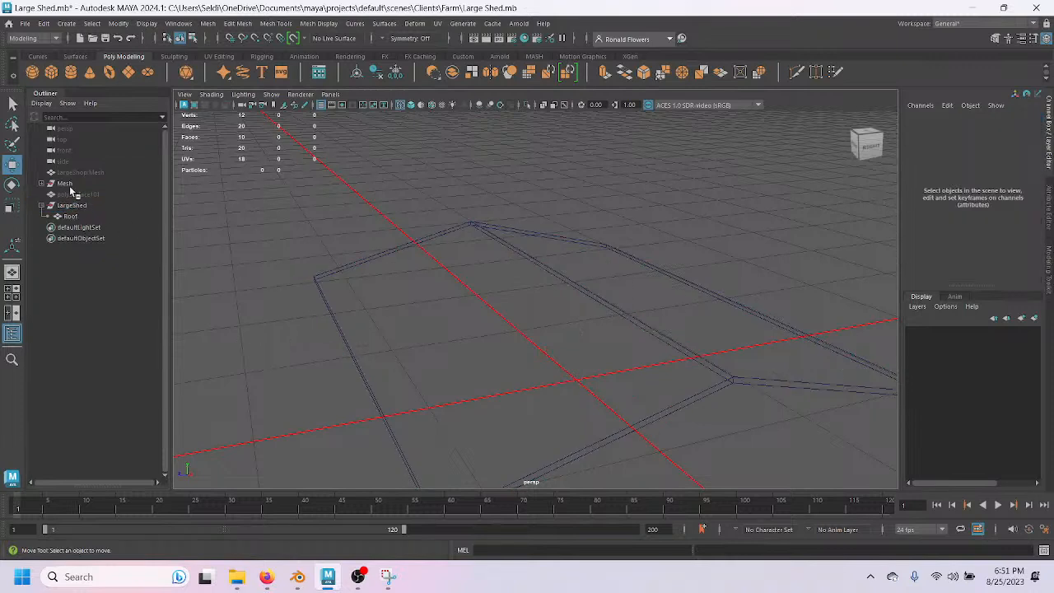
Show the original polySurface101 roof over the rebuilt one for comparison and hide it again.
{"action": "left_click", "coordinate": [69, 184]}
{"action": "left_click", "coordinate": [78, 195]}
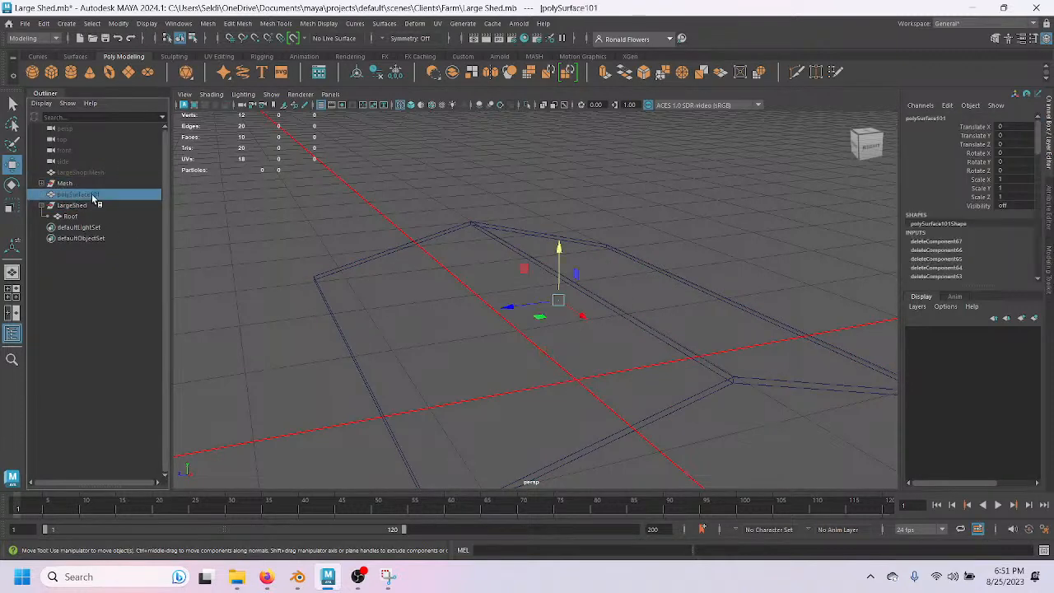
{"action": "key", "text": "h"}
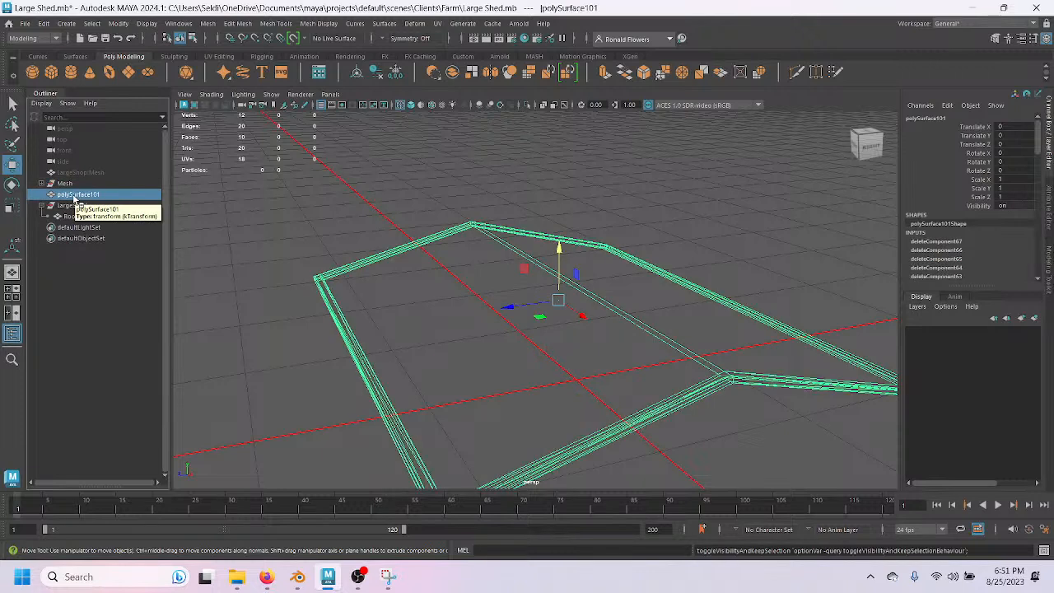
{"action": "key", "text": "h"}
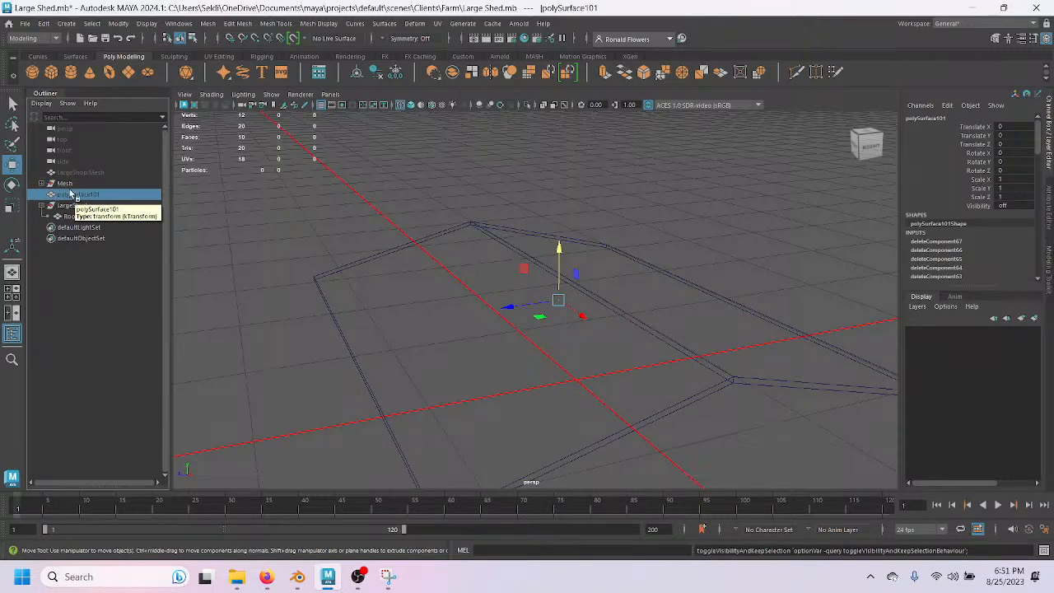
Hide the LargeShed group, and toggle the Mesh group's visibility off and back on.
{"action": "left_click", "coordinate": [52, 185]}
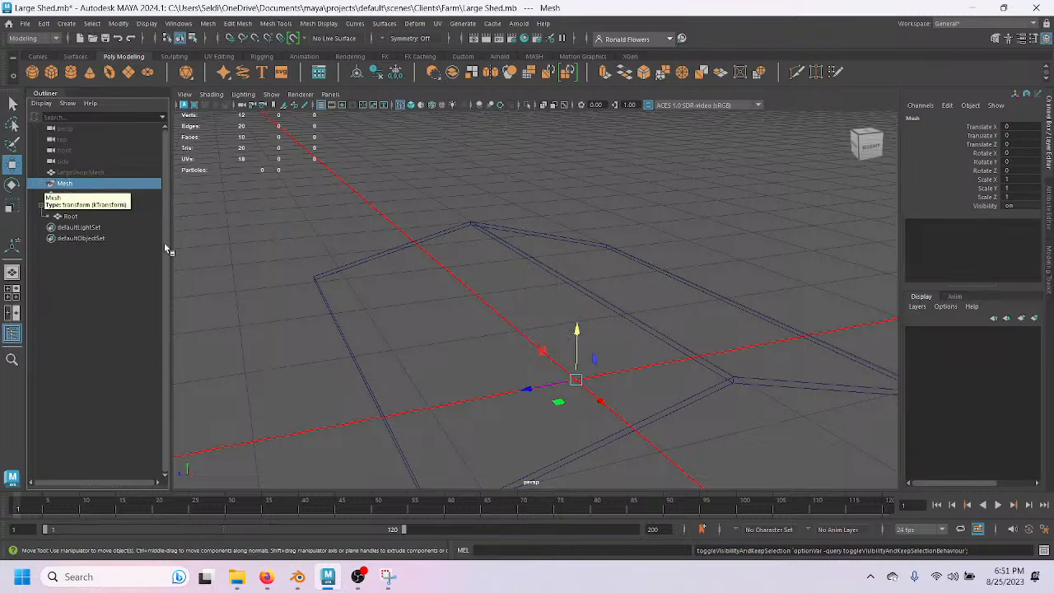
{"action": "key", "text": "h"}
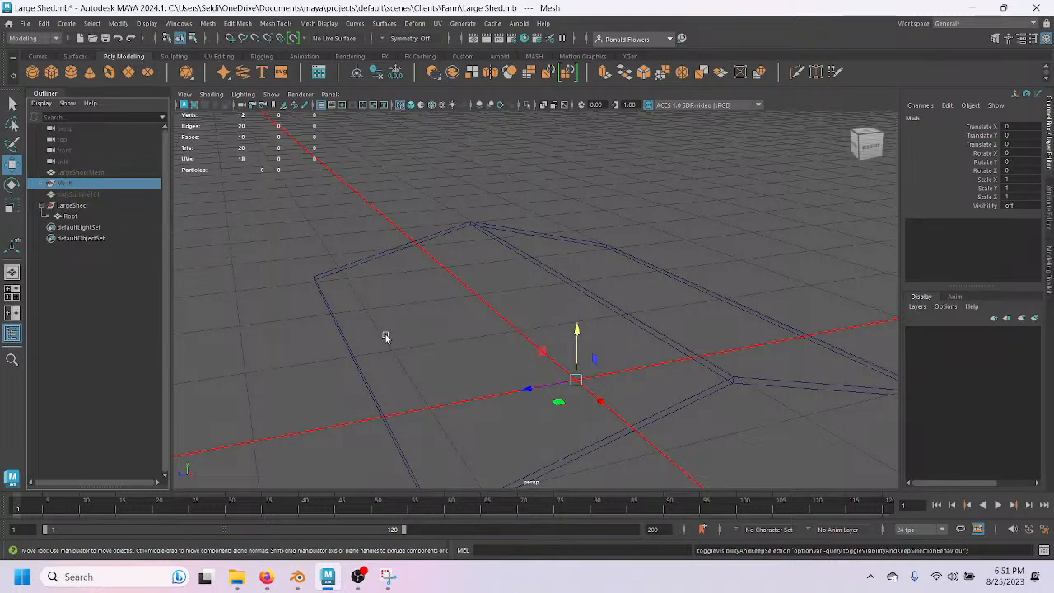
{"action": "left_click", "coordinate": [76, 206]}
{"action": "key", "text": "h"}
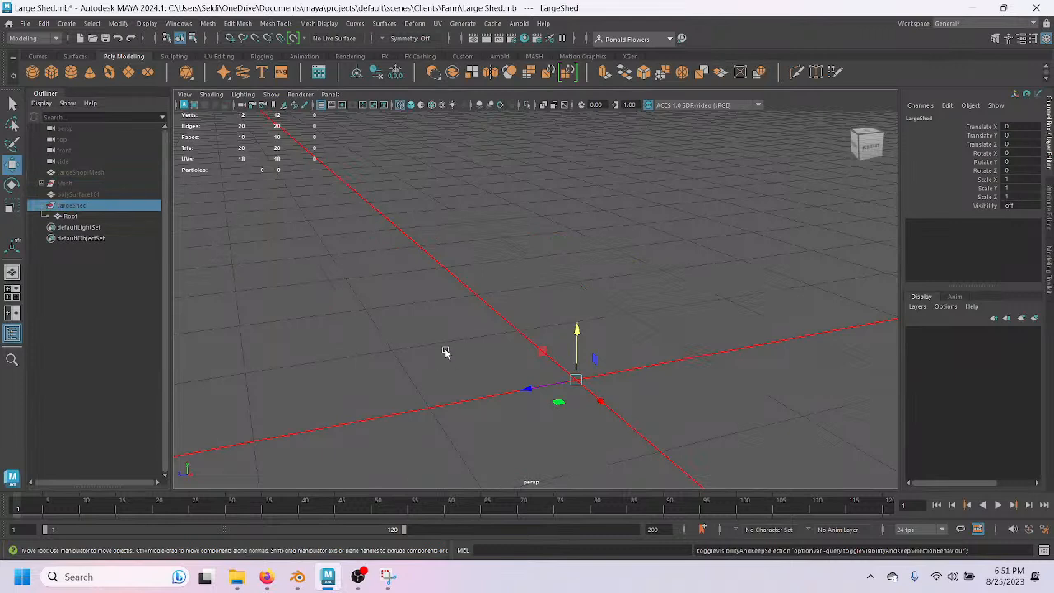
{"action": "left_click", "coordinate": [82, 183]}
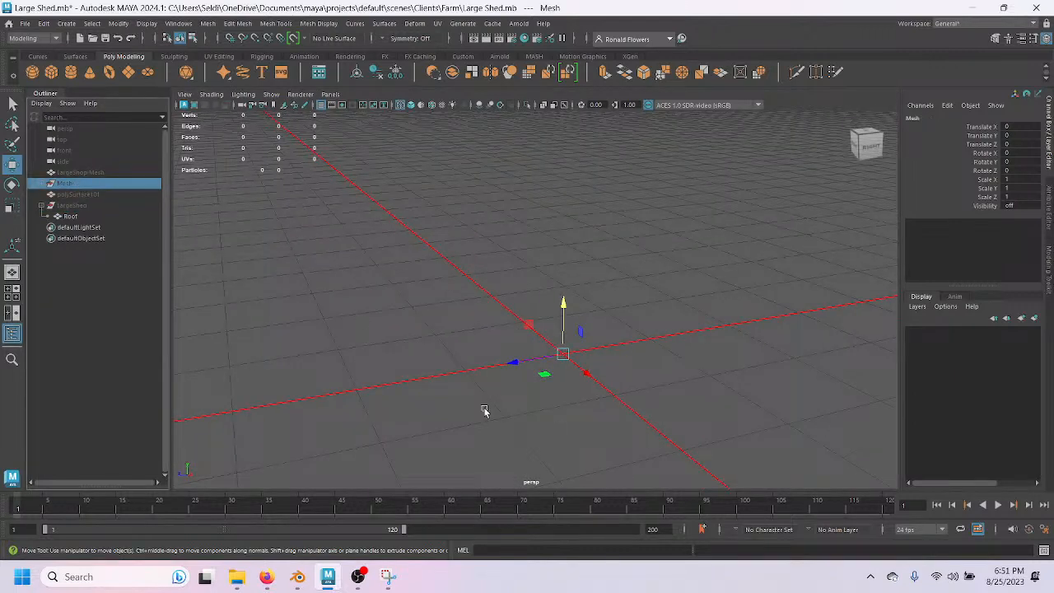
{"action": "key", "text": "h"}
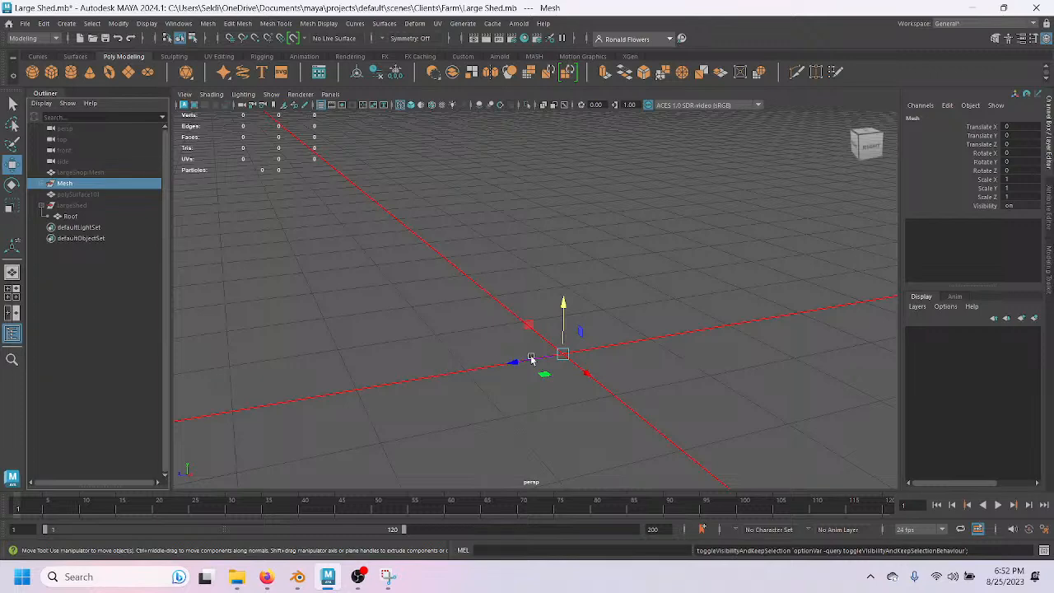
Switch to OBS, send the message "Sup" in the live chat, and return to Maya.
{"action": "left_click", "coordinate": [358, 577]}
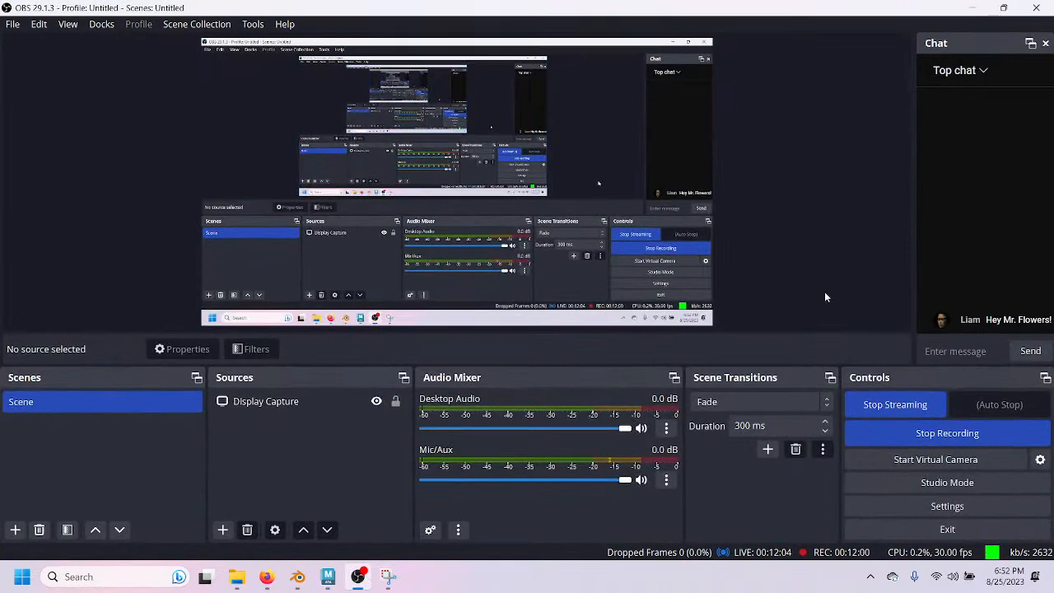
{"action": "left_click", "coordinate": [970, 352]}
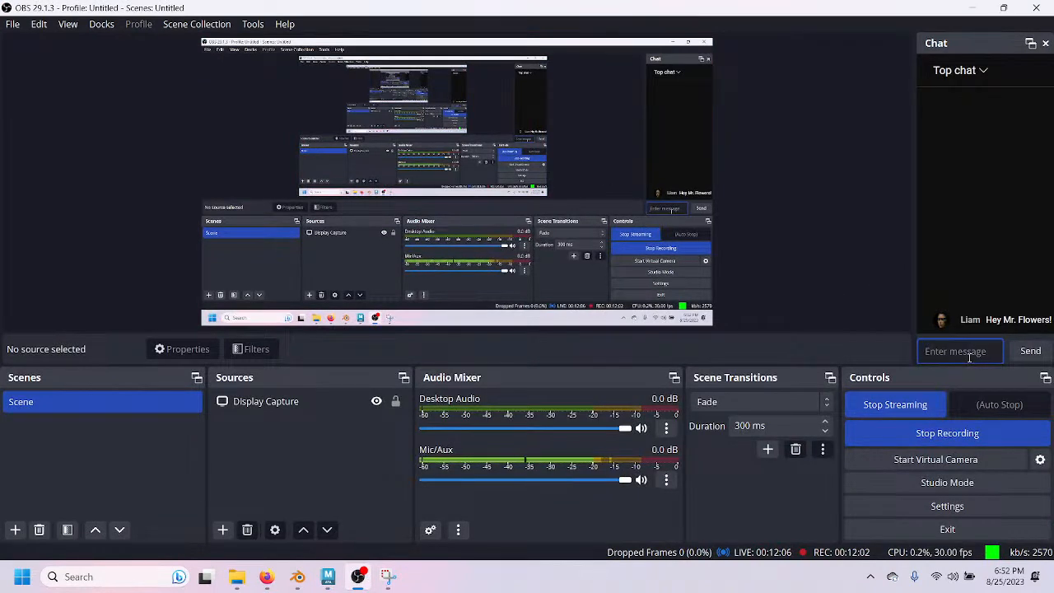
{"action": "type", "text": "Liam"}
{"action": "key", "text": "BackSpace"}
{"action": "key", "text": "BackSpace"}
{"action": "key", "text": "BackSpace"}
{"action": "key", "text": "BackSpace"}
{"action": "type", "text": "Sup"}
{"action": "key", "text": "Return"}
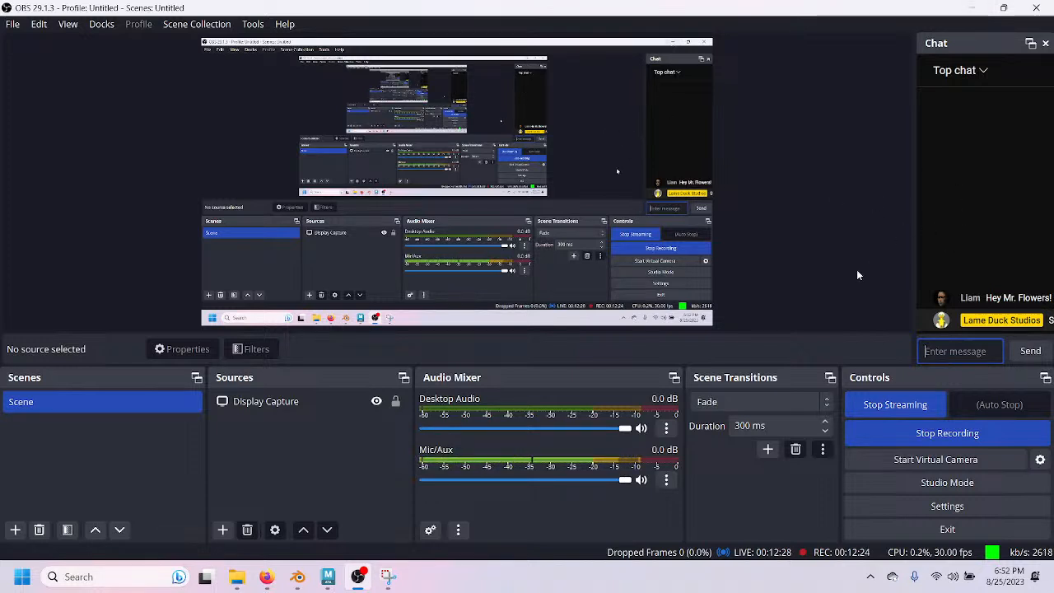
{"action": "left_click", "coordinate": [974, 9]}
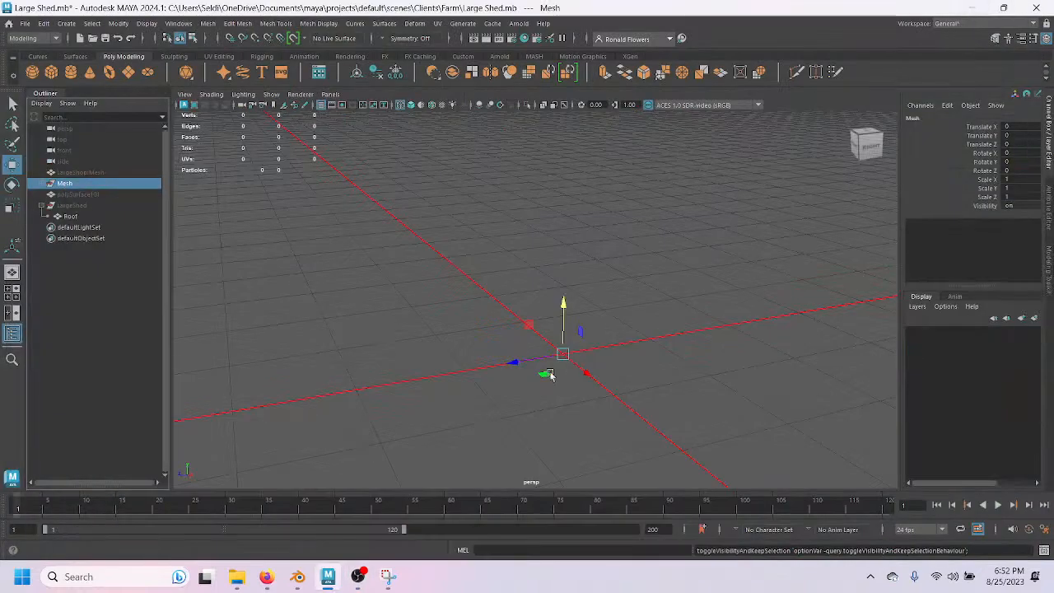
Switch to OBS, post "Can you hear me? Can you see the screen?" in the live chat, and return to Maya.
{"action": "left_click", "coordinate": [357, 577]}
{"action": "left_click", "coordinate": [970, 351]}
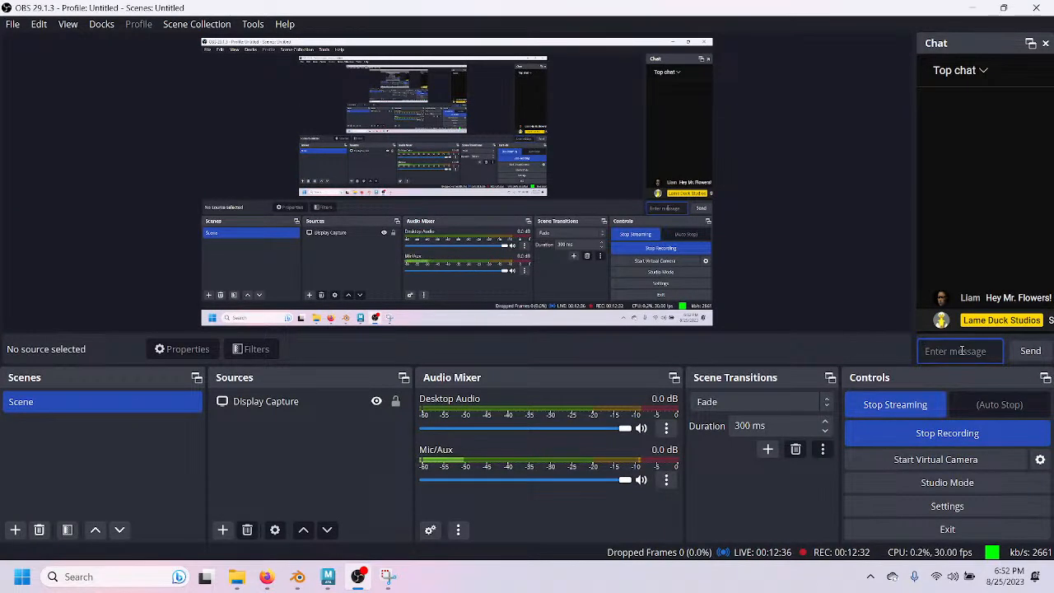
{"action": "type", "text": "Can you hear me? Can you see the screen?"}
{"action": "key", "text": "Return"}
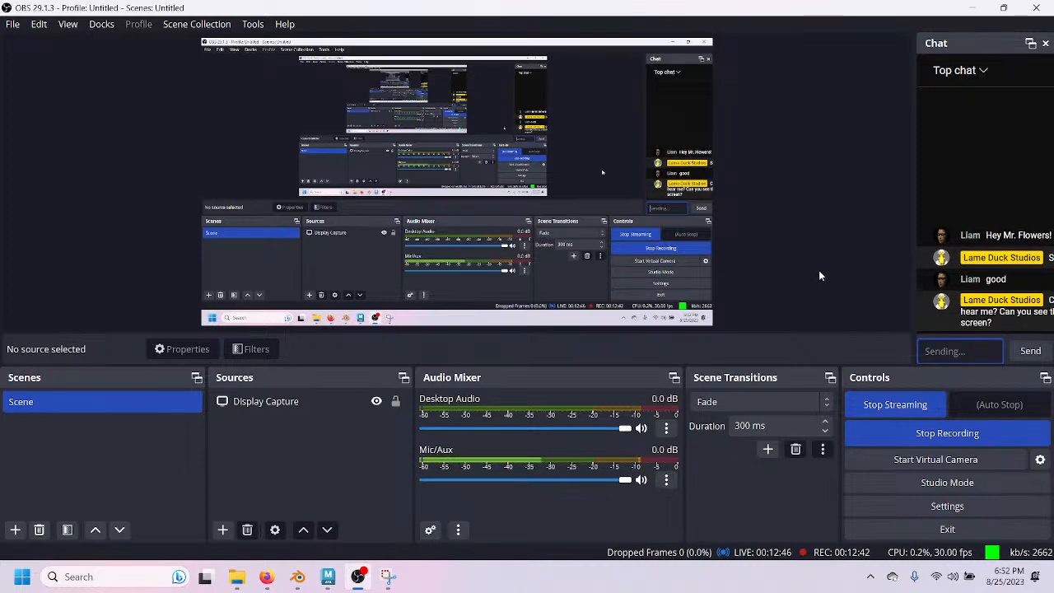
{"action": "left_click", "coordinate": [970, 7]}
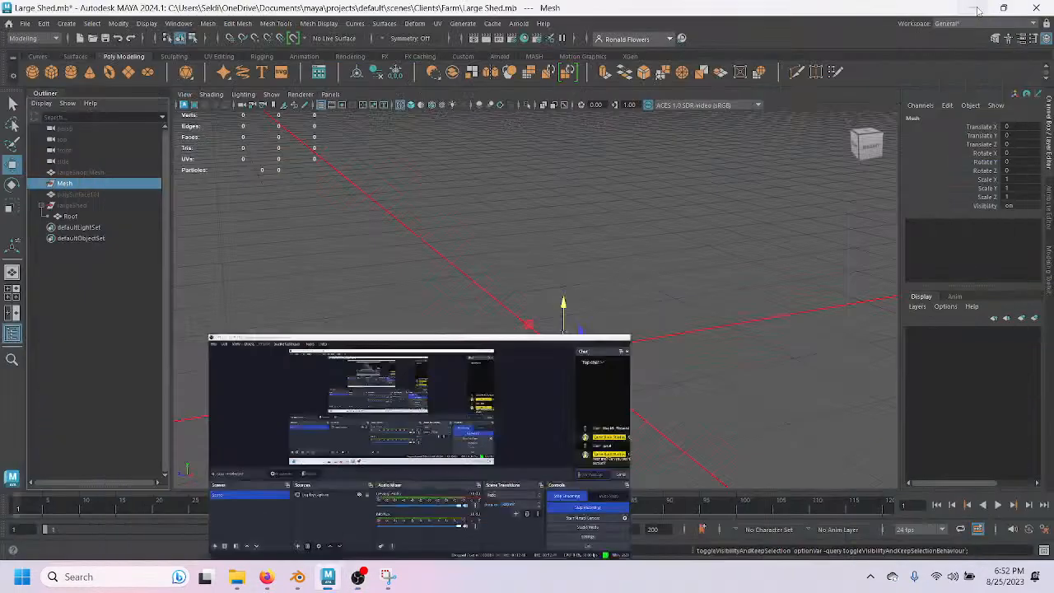
Expand the Mesh group, select polySurface1 through polySurface23, and briefly show them before hiding them again.
{"action": "left_click", "coordinate": [383, 332]}
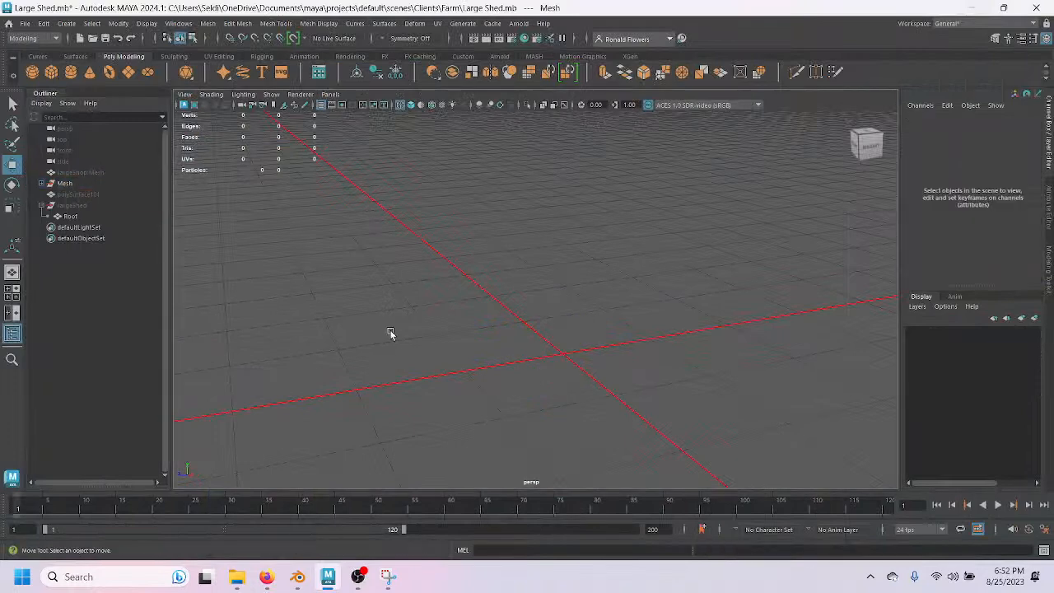
{"action": "scroll", "coordinate": [486, 247], "scroll_direction": "down", "scroll_amount": 3}
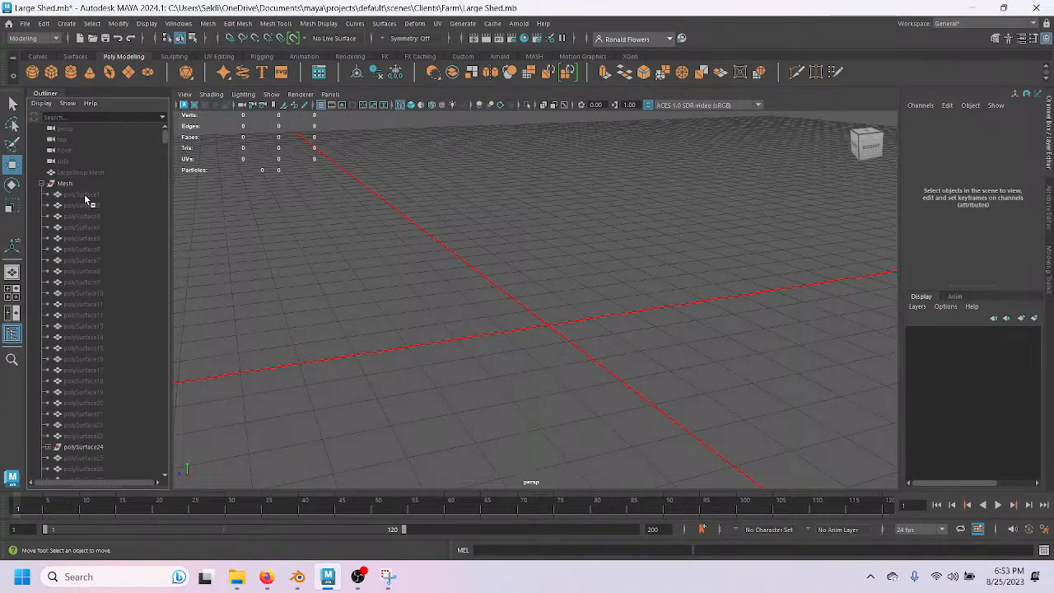
{"action": "left_click", "coordinate": [83, 194]}
{"action": "scroll", "coordinate": [107, 245], "scroll_direction": "down", "scroll_amount": 5}
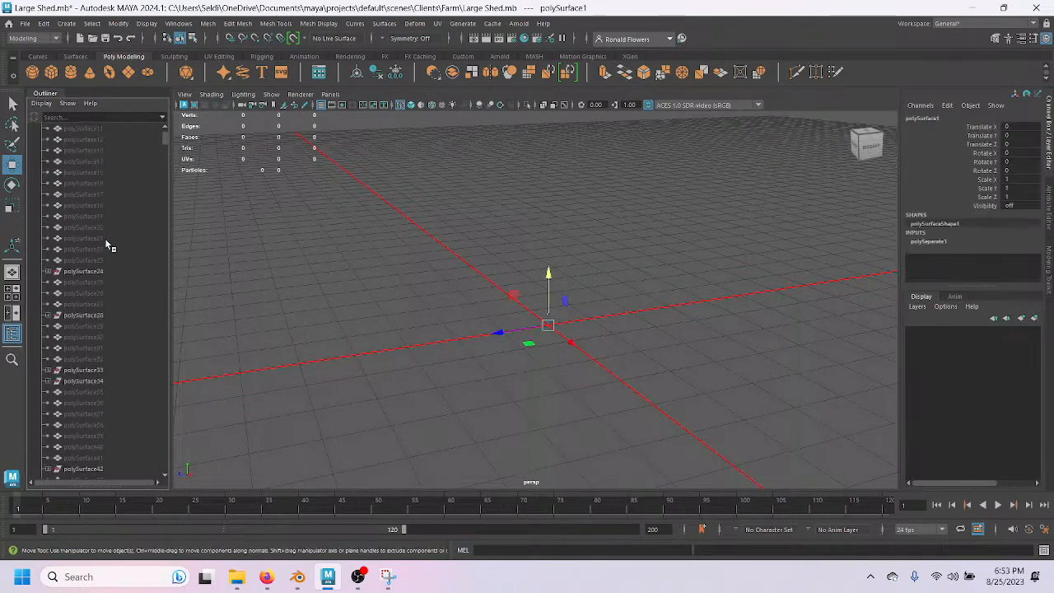
{"action": "left_click", "coordinate": [97, 259], "text": "shift"}
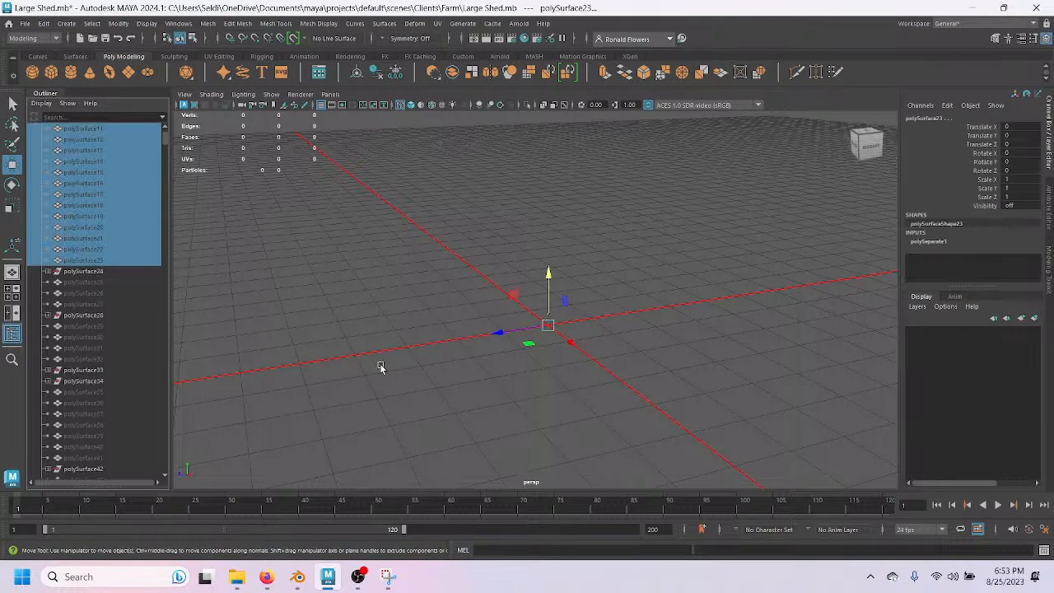
{"action": "key", "text": "h"}
{"action": "key", "text": "h"}
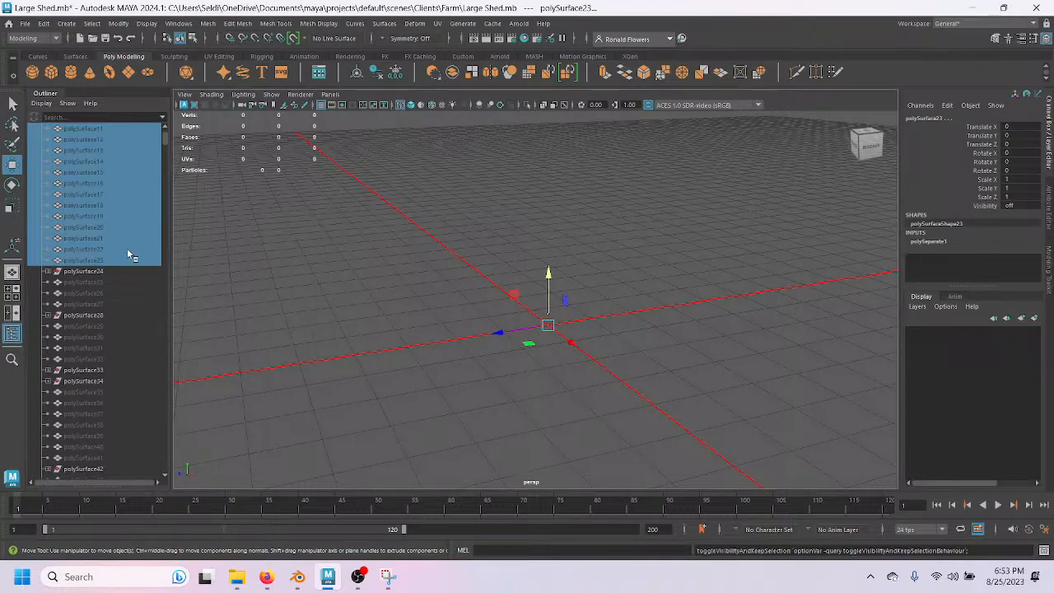
Collapse the Mesh group and hide it.
{"action": "scroll", "coordinate": [98, 262], "scroll_direction": "up", "scroll_amount": 5}
{"action": "left_click", "coordinate": [40, 183]}
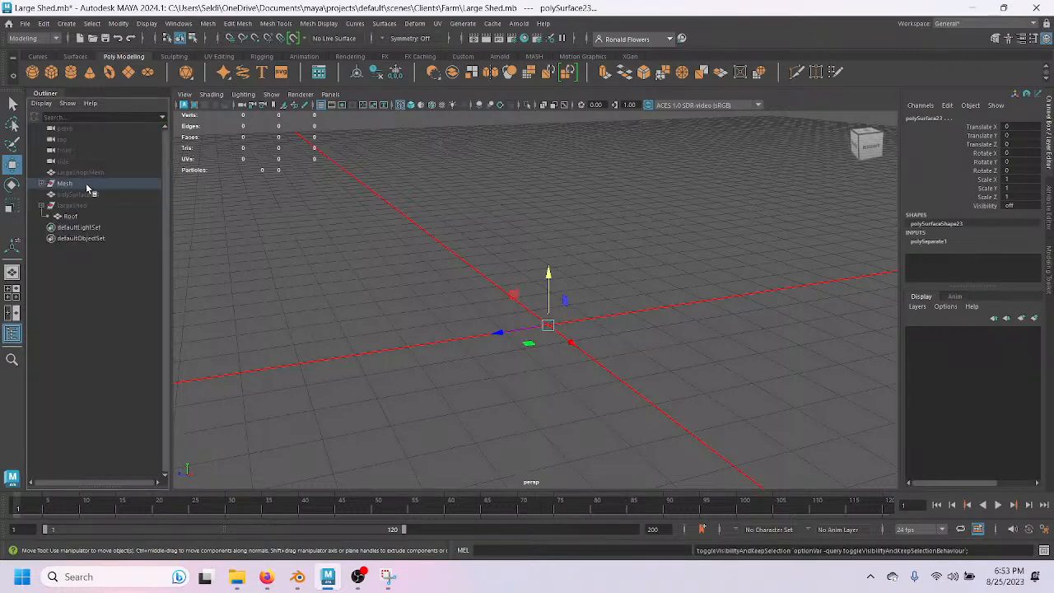
{"action": "left_click", "coordinate": [78, 183]}
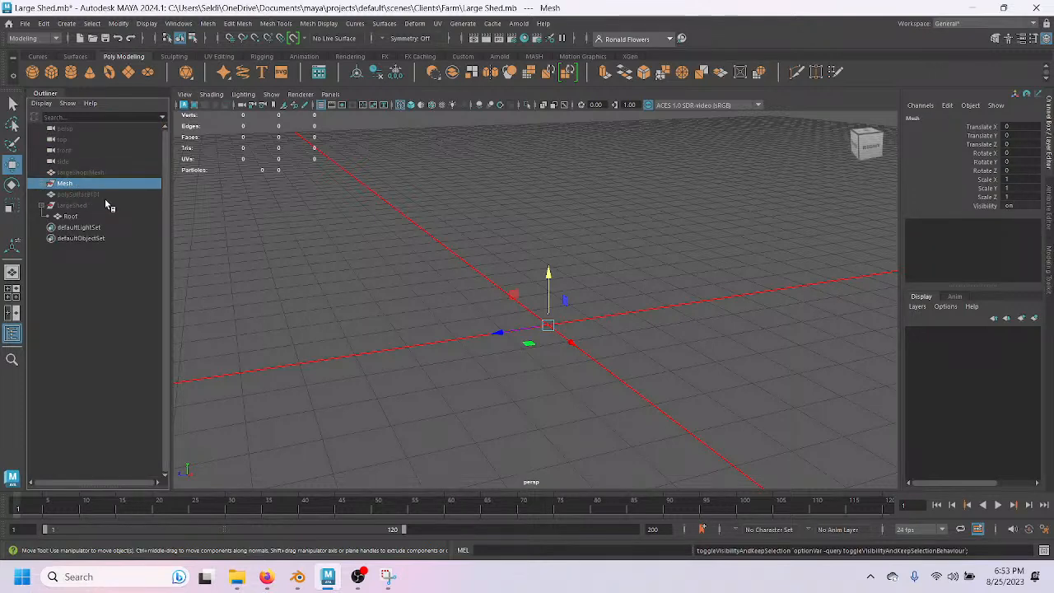
{"action": "key", "text": "h"}
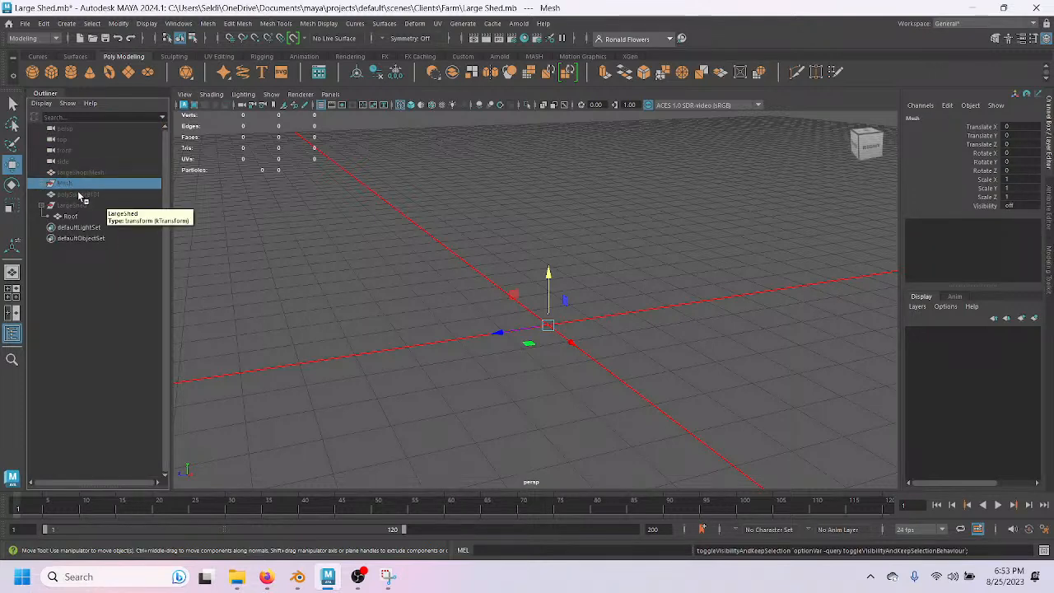
Delete the hidden Mesh group and the hidden polySurface101 object from the scene.
{"action": "left_click", "coordinate": [76, 213]}
{"action": "left_click", "coordinate": [75, 187]}
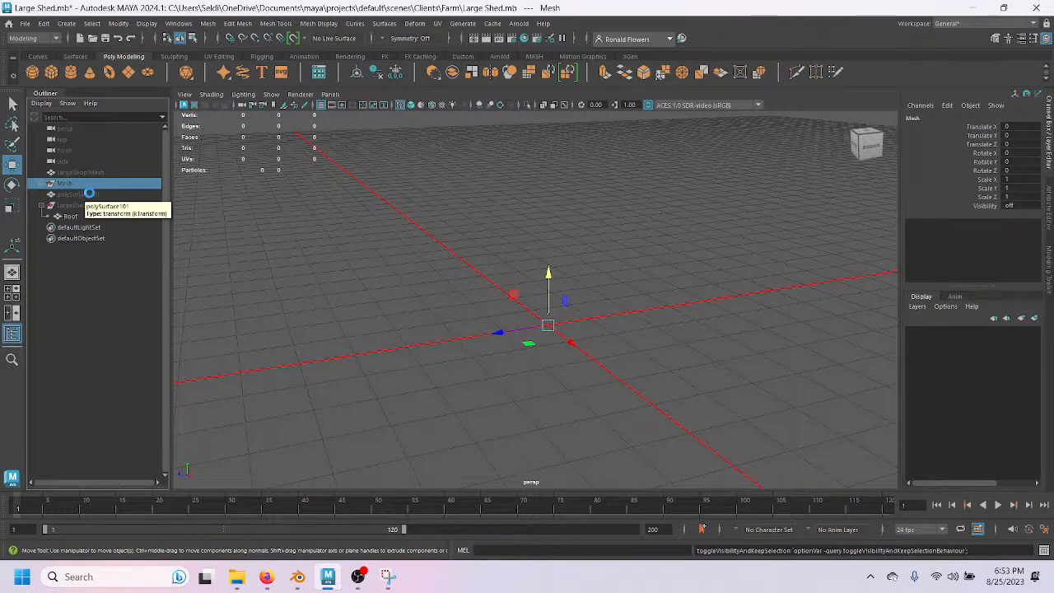
{"action": "key", "text": "Delete"}
{"action": "left_click", "coordinate": [91, 184]}
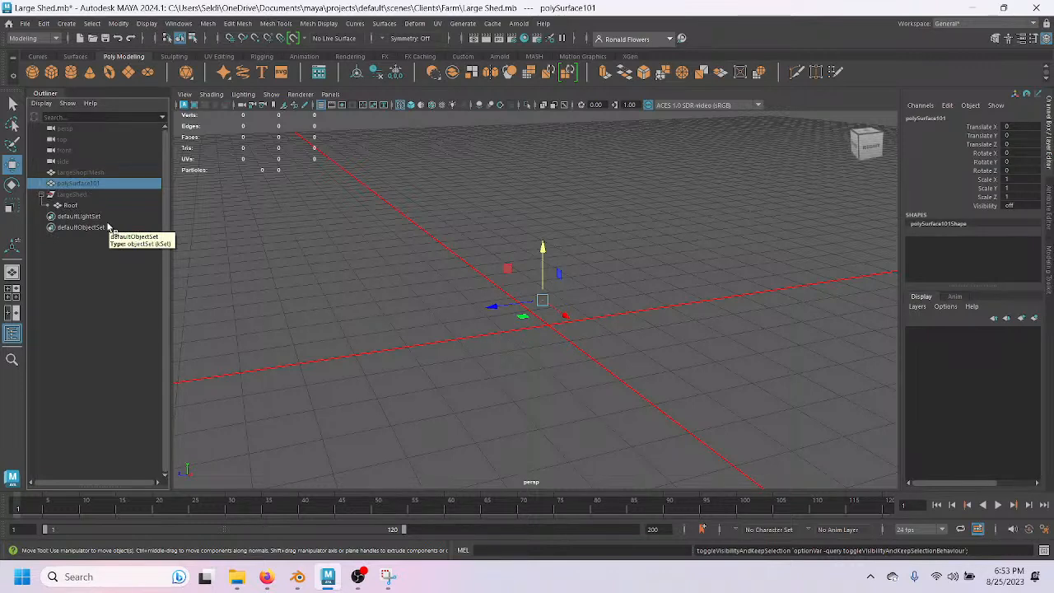
{"action": "key", "text": "Delete"}
Show the original LargeShop:Mesh, duplicate it, and hide the original again.
{"action": "left_click", "coordinate": [78, 174]}
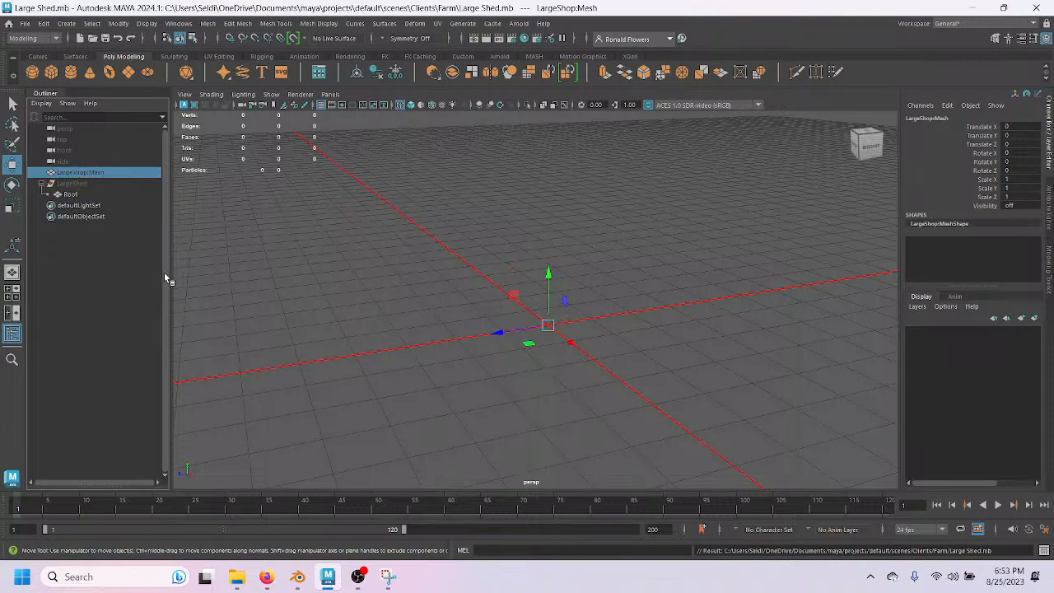
{"action": "key", "text": "h"}
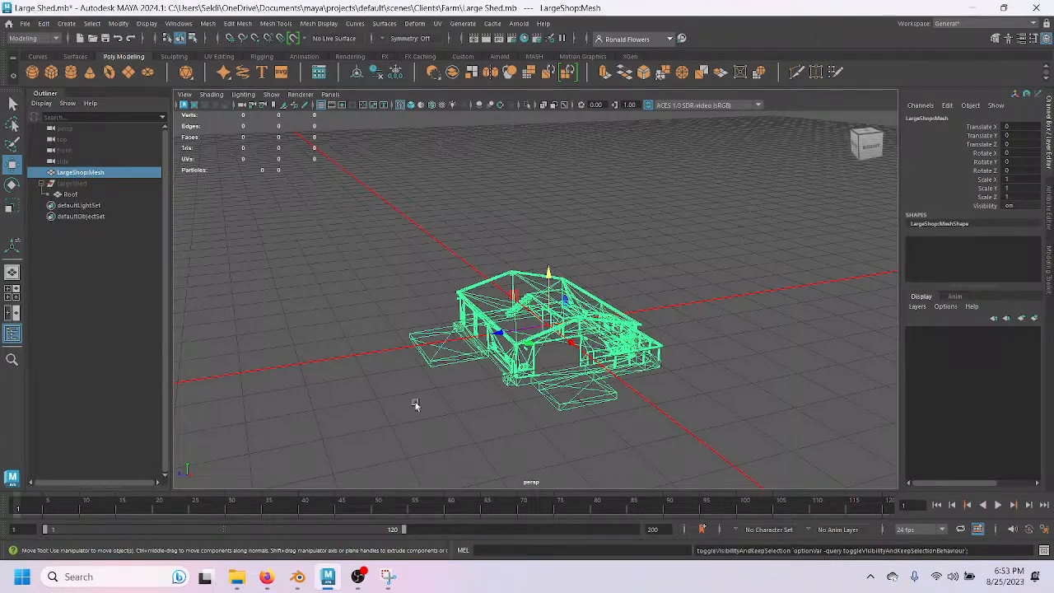
{"action": "scroll", "coordinate": [481, 370], "scroll_direction": "up", "scroll_amount": 5}
{"action": "left_click_drag", "start_coordinate": [461, 409], "coordinate": [230, 296], "text": "alt"}
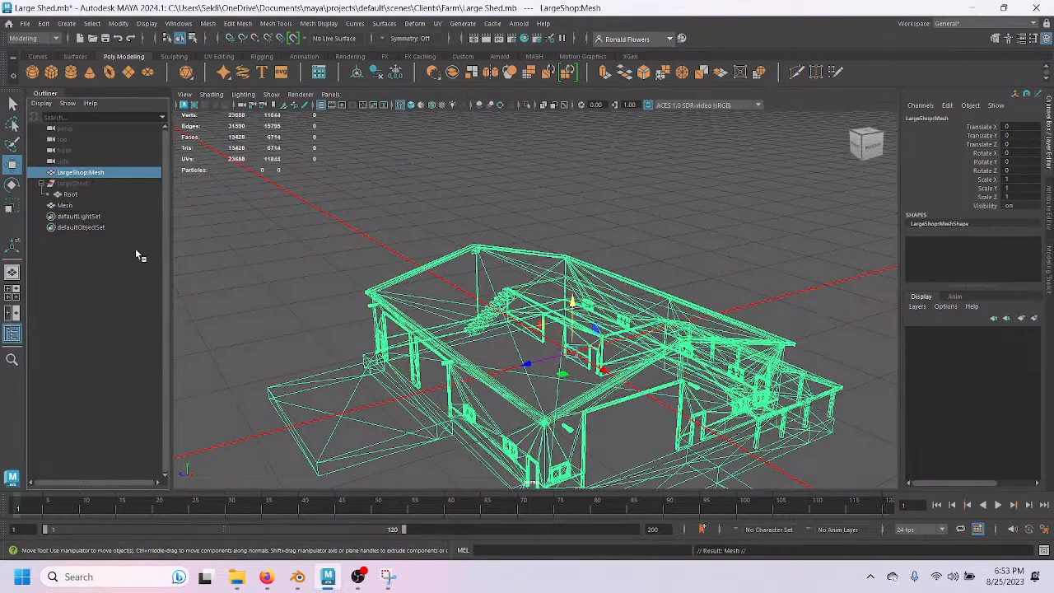
{"action": "key", "text": "h"}
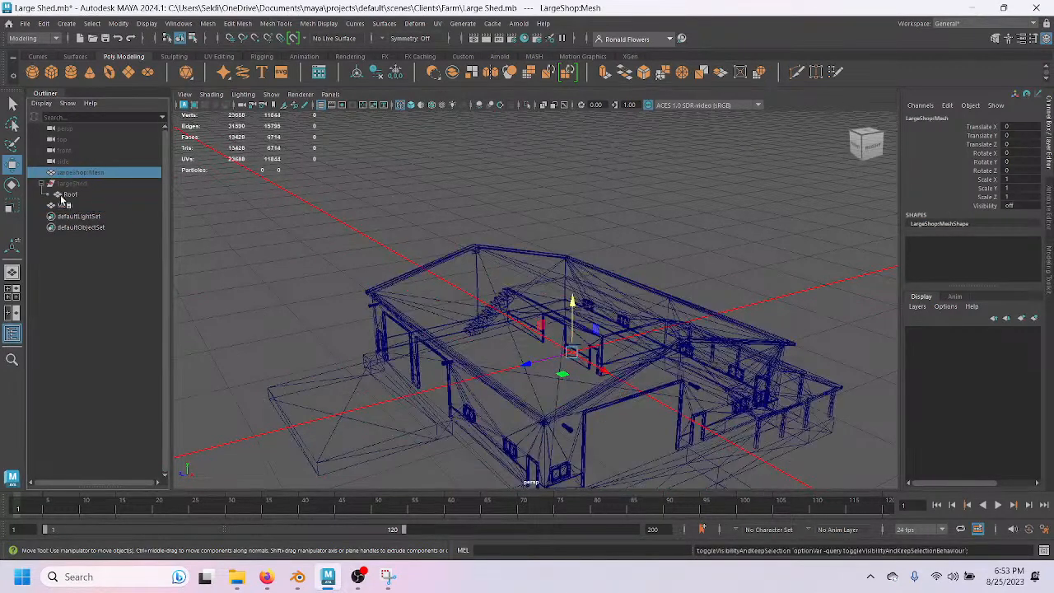
Separate the duplicated Mesh into its individual polygon shells.
{"action": "left_click", "coordinate": [65, 204]}
{"action": "mouse_move", "coordinate": [475, 367]}
{"action": "left_mouse_down", "text": "alt"}
{"action": "mouse_move", "coordinate": [527, 320]}
{"action": "mouse_move", "coordinate": [492, 362]}
{"action": "left_mouse_up", "text": "alt"}
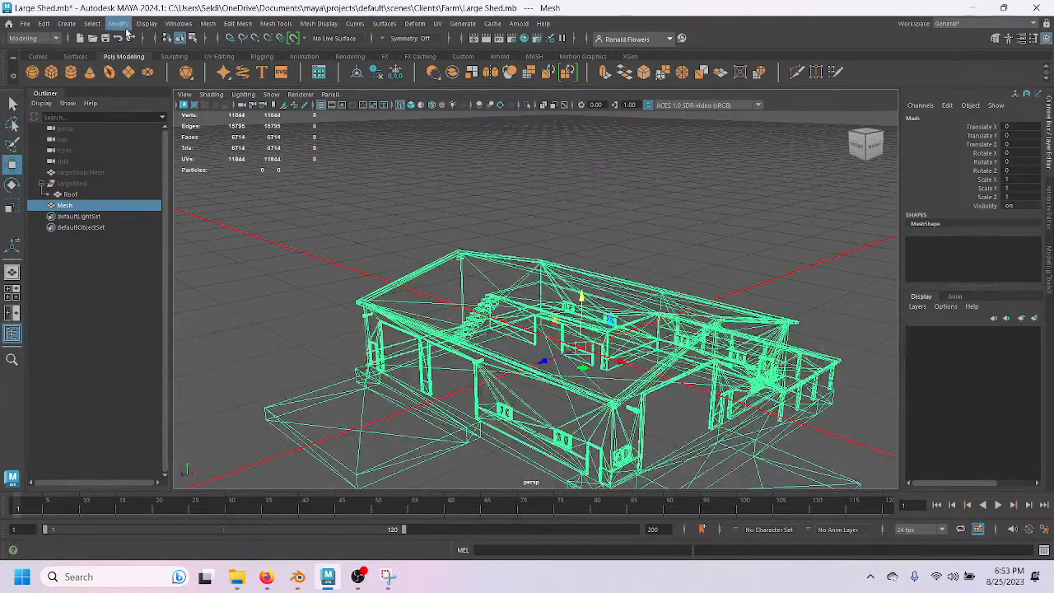
{"action": "left_click", "coordinate": [210, 24]}
{"action": "left_click", "coordinate": [229, 76]}
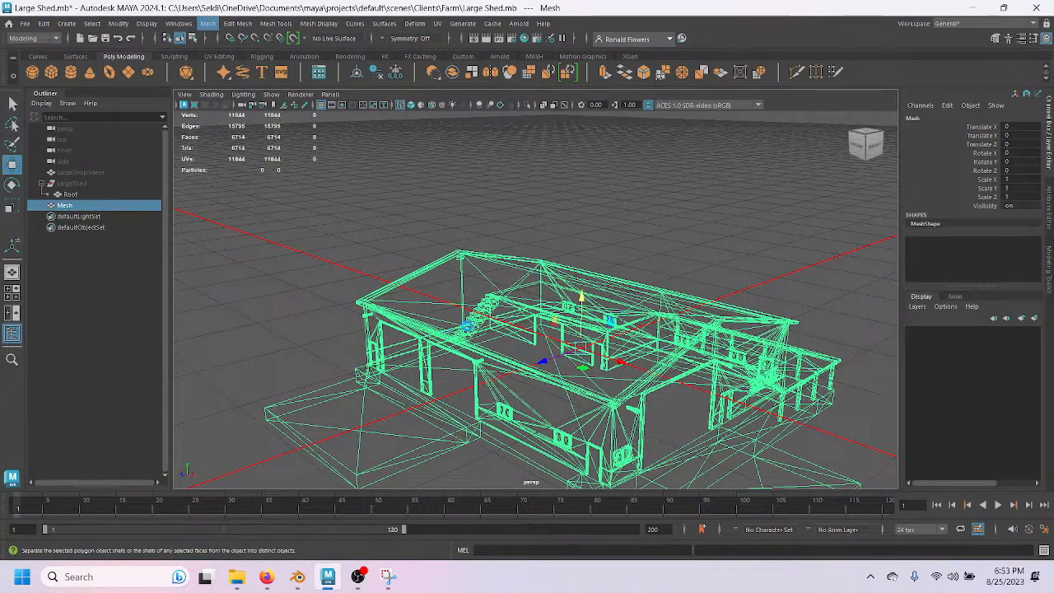
{"action": "left_click", "coordinate": [341, 320]}
Select all building pieces above the foundation in the front view, hide them, and return to the perspective view.
{"action": "mouse_move", "coordinate": [357, 349]}
{"action": "left_mouse_down", "text": "alt"}
{"action": "mouse_move", "coordinate": [311, 343]}
{"action": "mouse_move", "coordinate": [332, 365]}
{"action": "mouse_move", "coordinate": [380, 355]}
{"action": "mouse_move", "coordinate": [368, 355]}
{"action": "left_mouse_up", "text": "alt"}
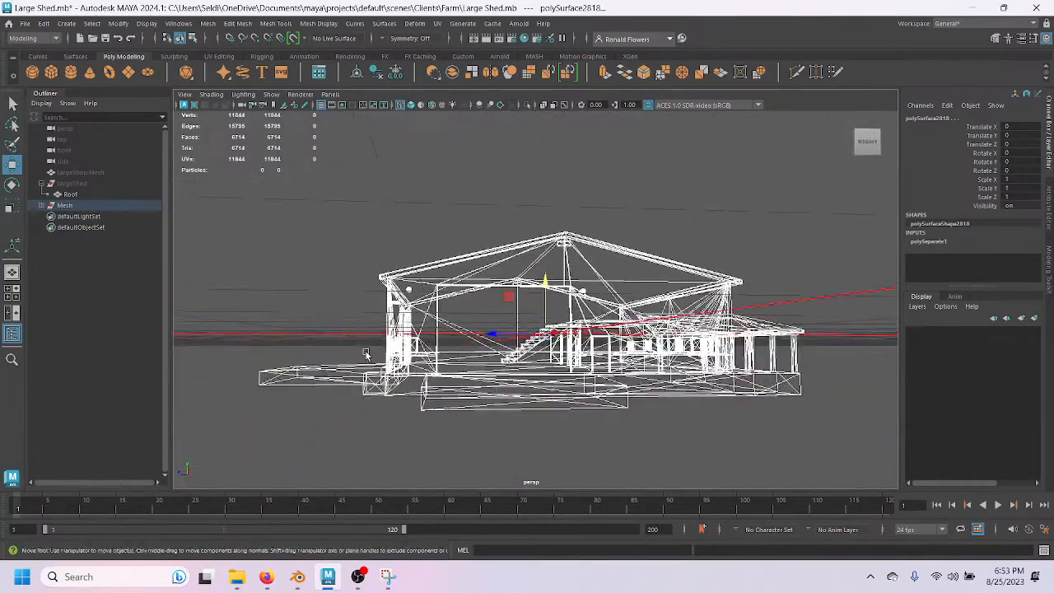
{"action": "left_click_drag", "start_coordinate": [493, 404], "coordinate": [490, 438], "text": "alt"}
{"action": "key", "text": "space"}
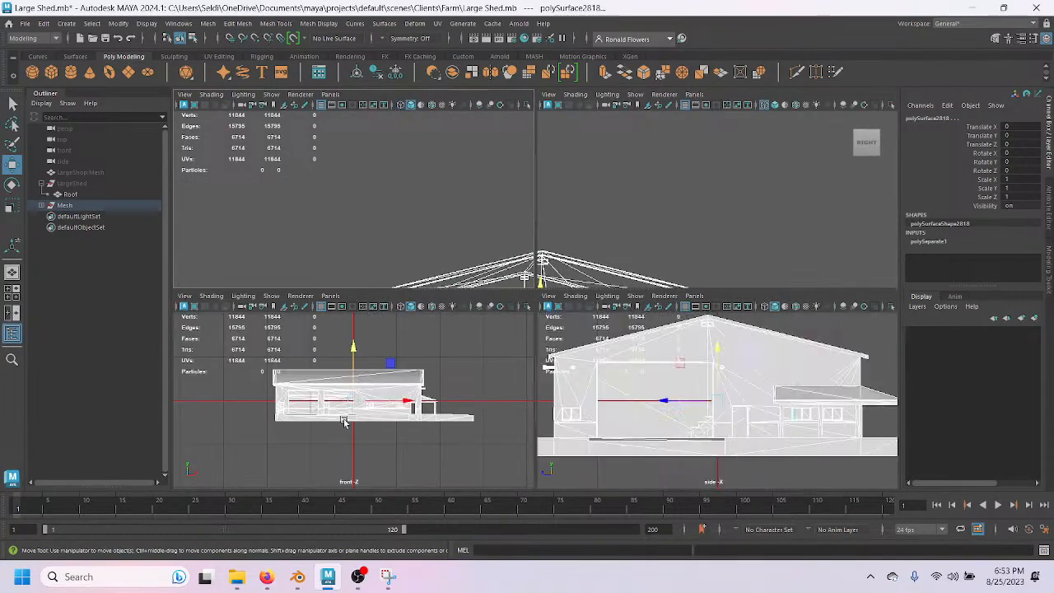
{"action": "key", "text": "space"}
{"action": "scroll", "coordinate": [492, 411], "scroll_direction": "up", "scroll_amount": 2}
{"action": "left_click_drag", "start_coordinate": [308, 190], "coordinate": [810, 331]}
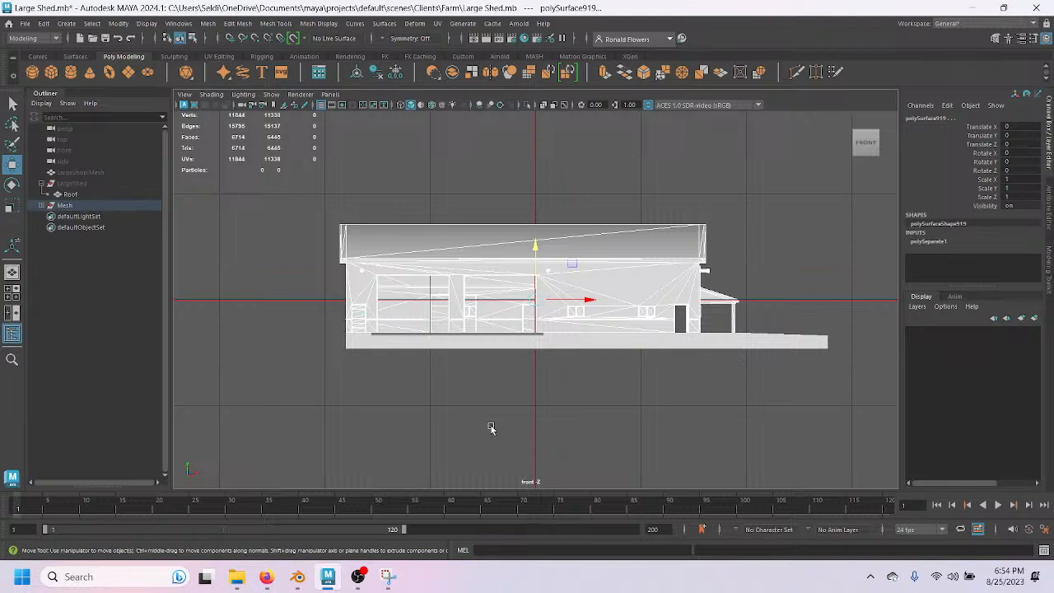
{"action": "key", "text": "F11"}
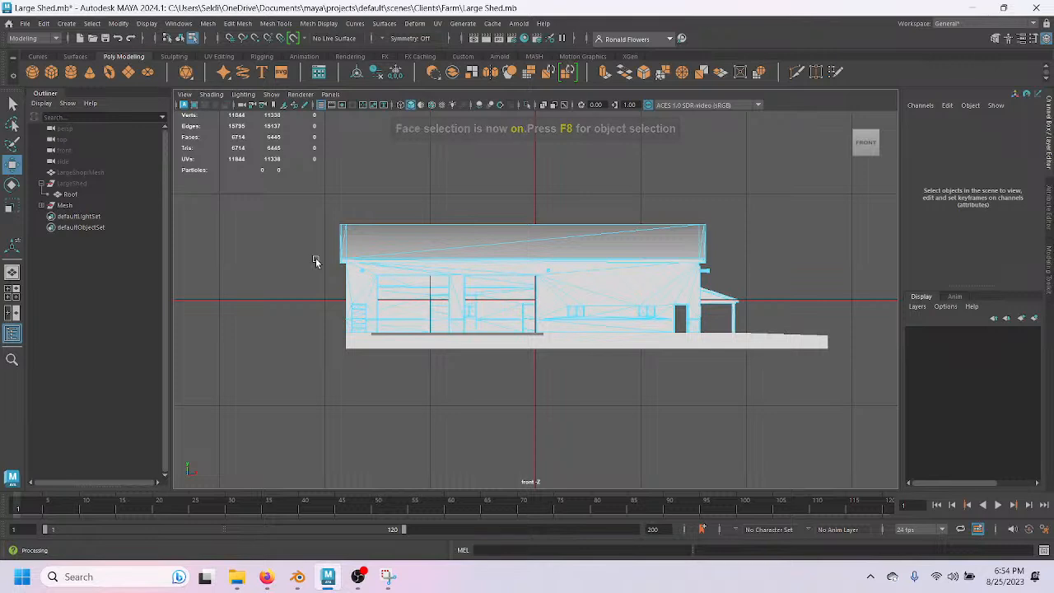
{"action": "key", "text": "F8"}
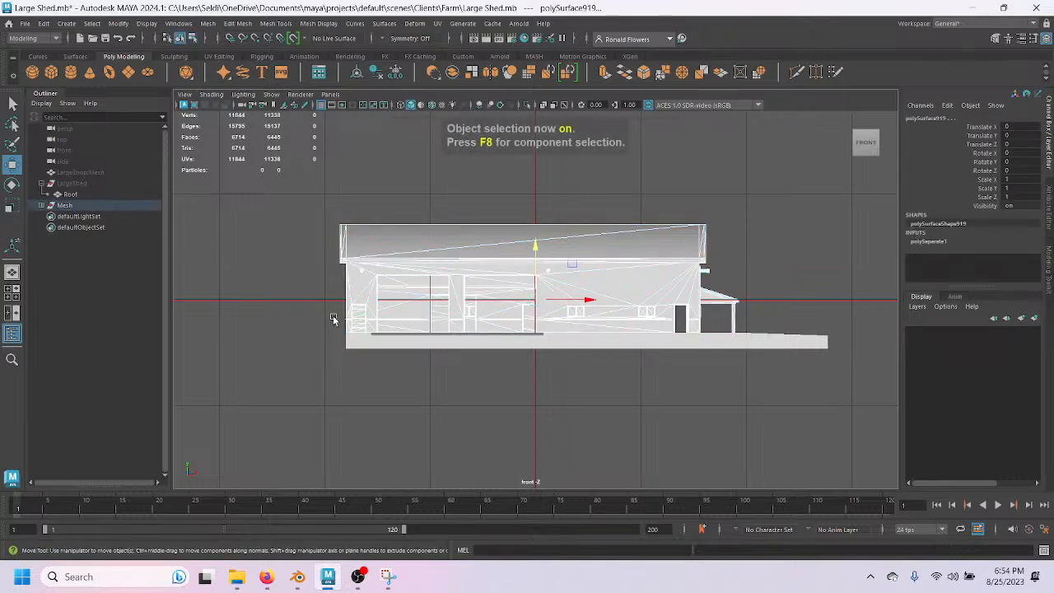
{"action": "key", "text": "h"}
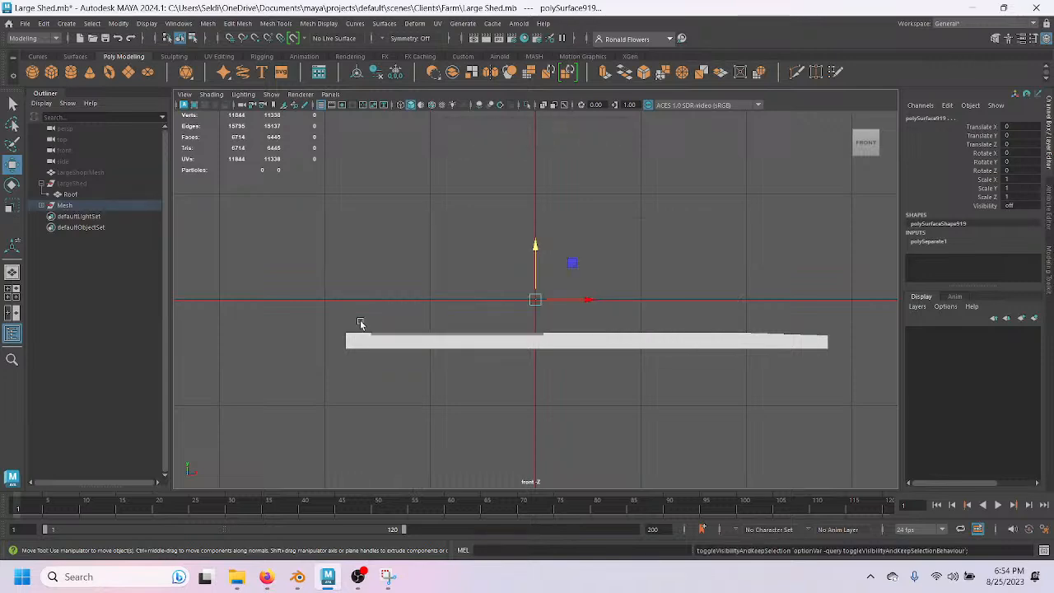
{"action": "key", "text": "space"}
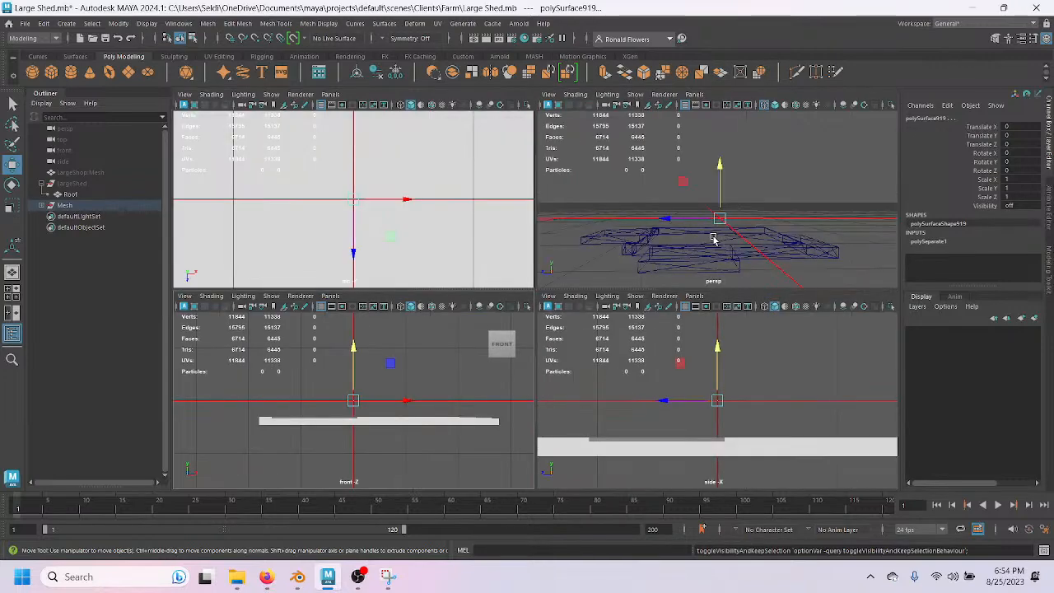
{"action": "key", "text": "space"}
Create a polygon plane at the origin with its width and height subdivisions set to 1.
{"action": "left_click_drag", "start_coordinate": [687, 337], "coordinate": [673, 302], "text": "alt"}
{"action": "scroll", "coordinate": [673, 301], "scroll_direction": "up", "scroll_amount": 2}
{"action": "left_click", "coordinate": [345, 396]}
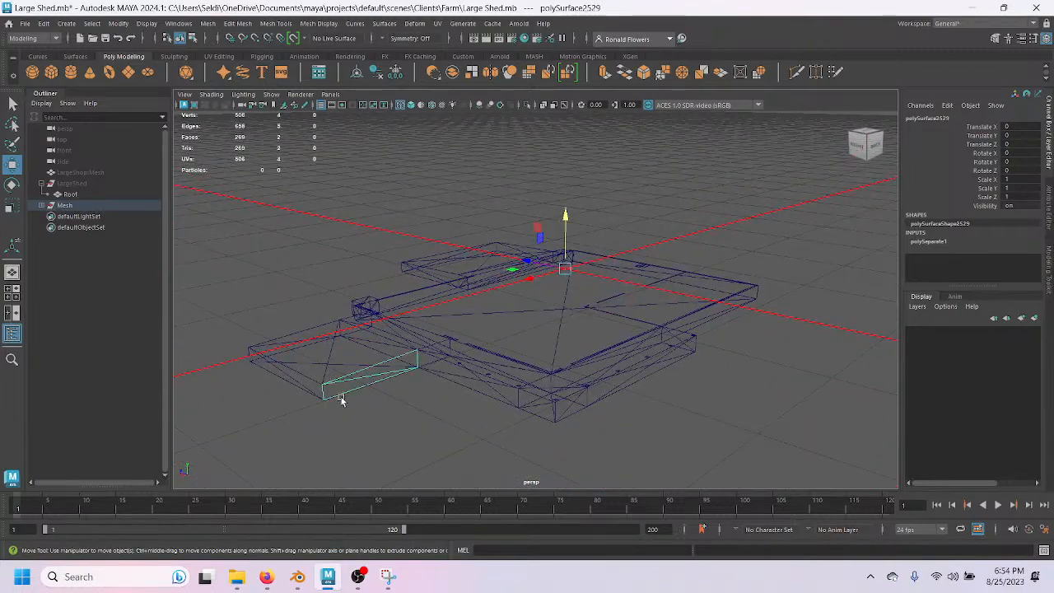
{"action": "scroll", "coordinate": [374, 418], "scroll_direction": "up", "scroll_amount": 1}
{"action": "mouse_move", "coordinate": [381, 421]}
{"action": "left_mouse_down", "text": "alt"}
{"action": "mouse_move", "coordinate": [325, 442]}
{"action": "mouse_move", "coordinate": [308, 433]}
{"action": "mouse_move", "coordinate": [465, 424]}
{"action": "mouse_move", "coordinate": [379, 402]}
{"action": "left_mouse_up", "text": "alt"}
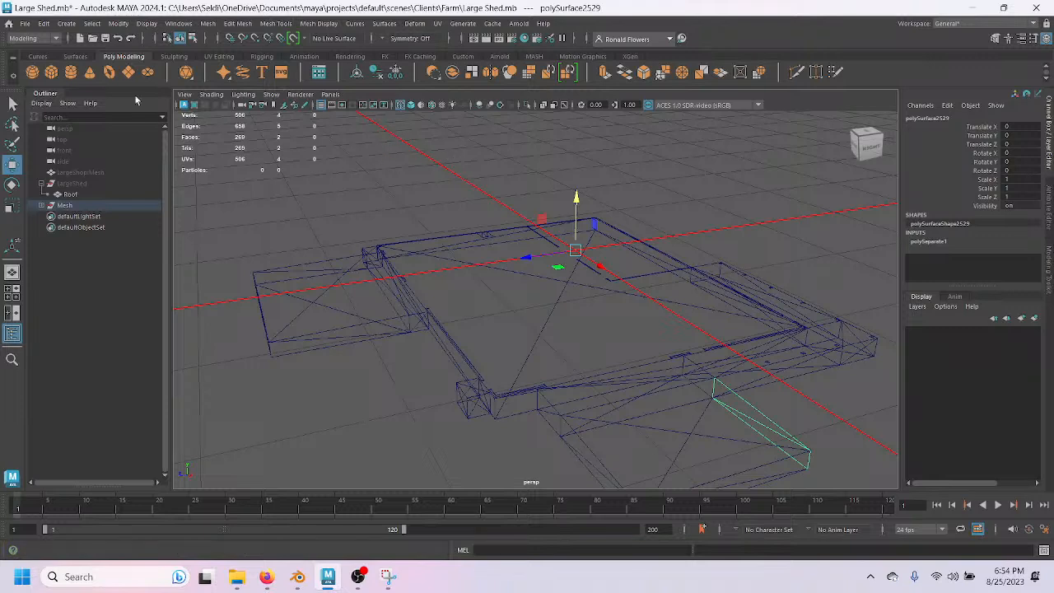
{"action": "left_click", "coordinate": [127, 71]}
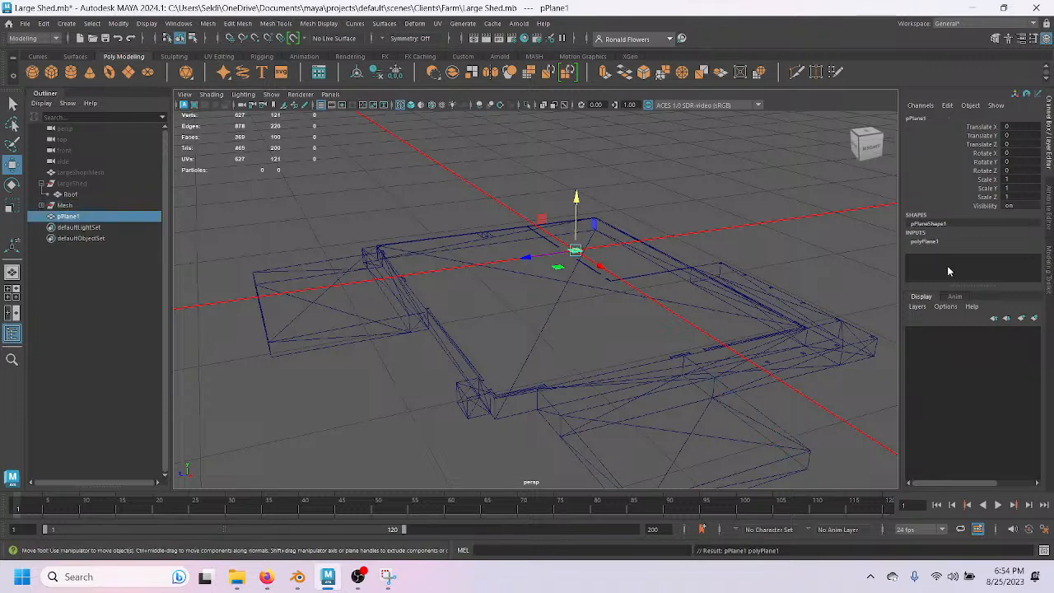
{"action": "left_click", "coordinate": [937, 245]}
{"action": "scroll", "coordinate": [982, 280], "scroll_direction": "down", "scroll_amount": 2}
{"action": "left_click_drag", "start_coordinate": [1005, 251], "coordinate": [1008, 261]}
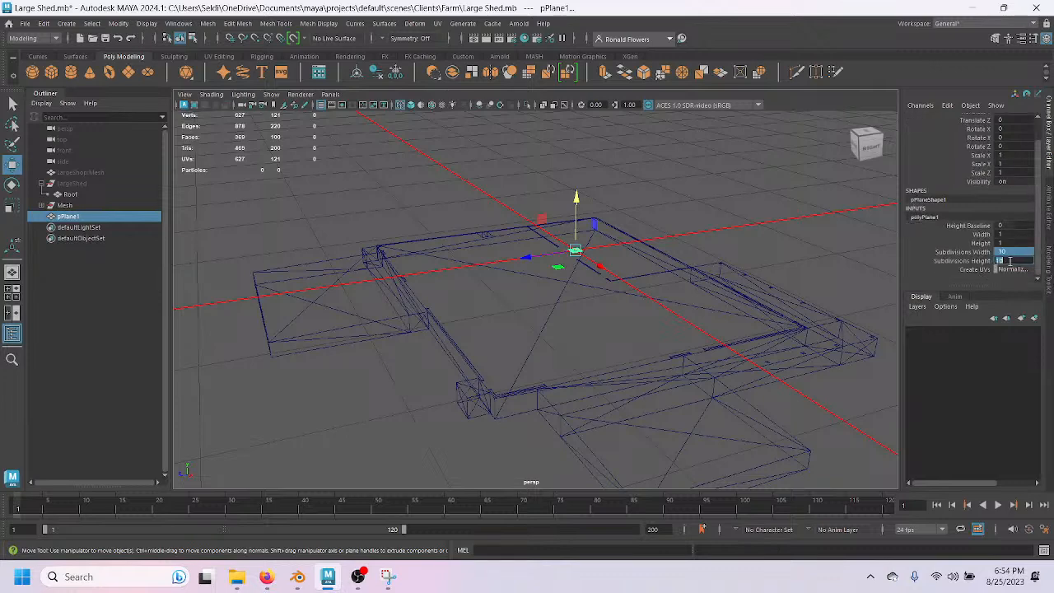
{"action": "type", "text": "1"}
{"action": "key", "text": "Return"}
Scale the new plane uniformly to about 13.6 in wireframe display.
{"action": "left_click_drag", "start_coordinate": [521, 302], "coordinate": [544, 336], "text": "alt"}
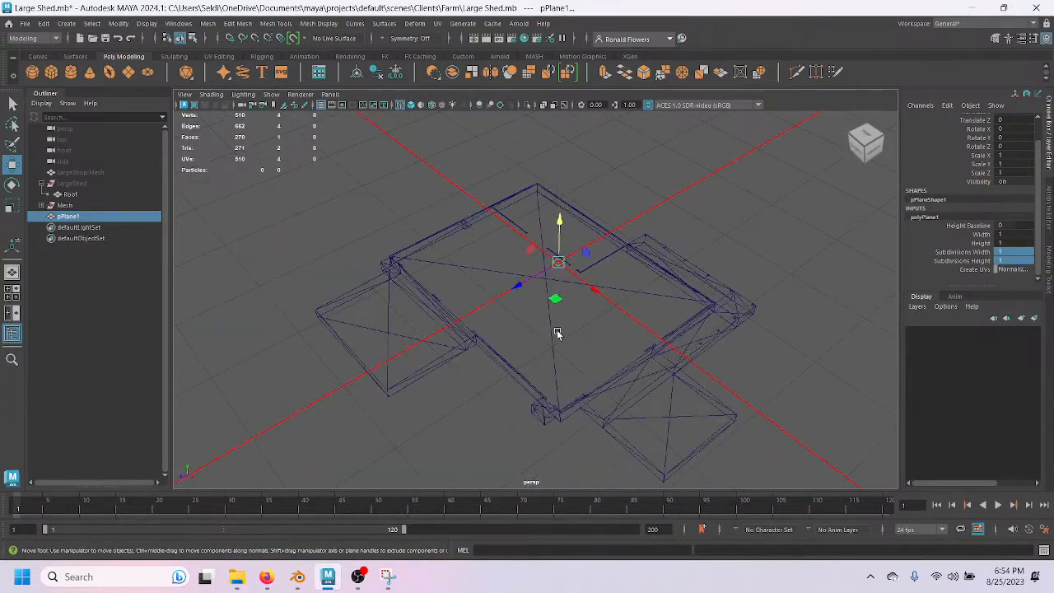
{"action": "key", "text": "F9"}
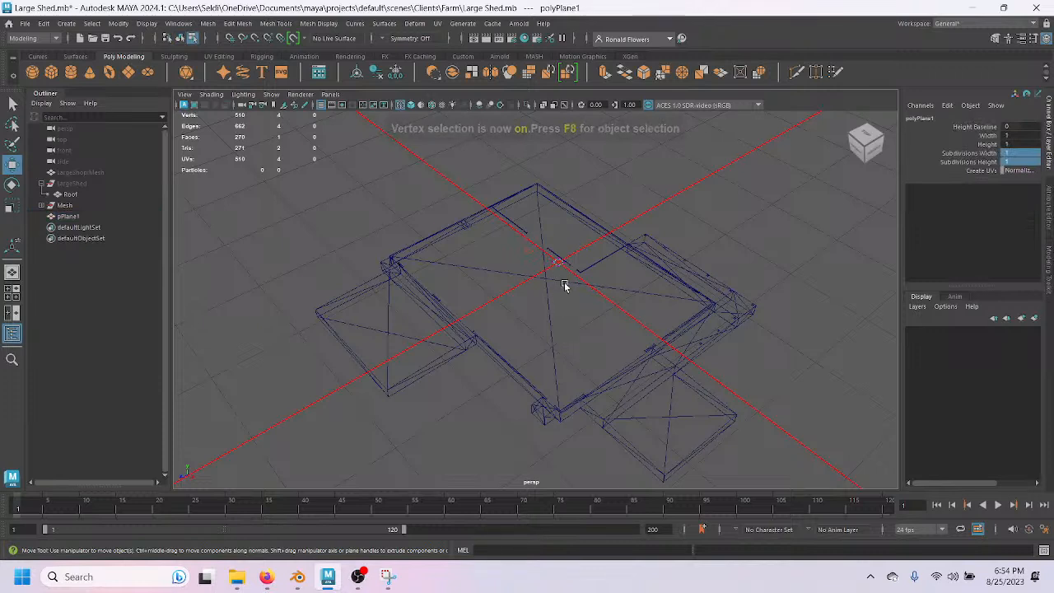
{"action": "key", "text": "F8"}
{"action": "key", "text": "5"}
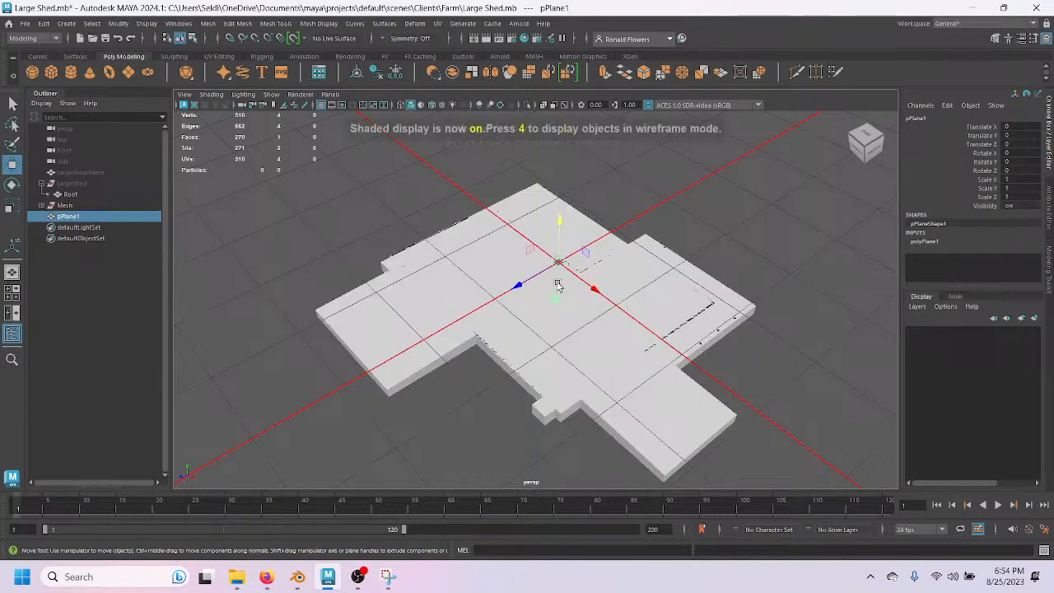
{"action": "key", "text": "4"}
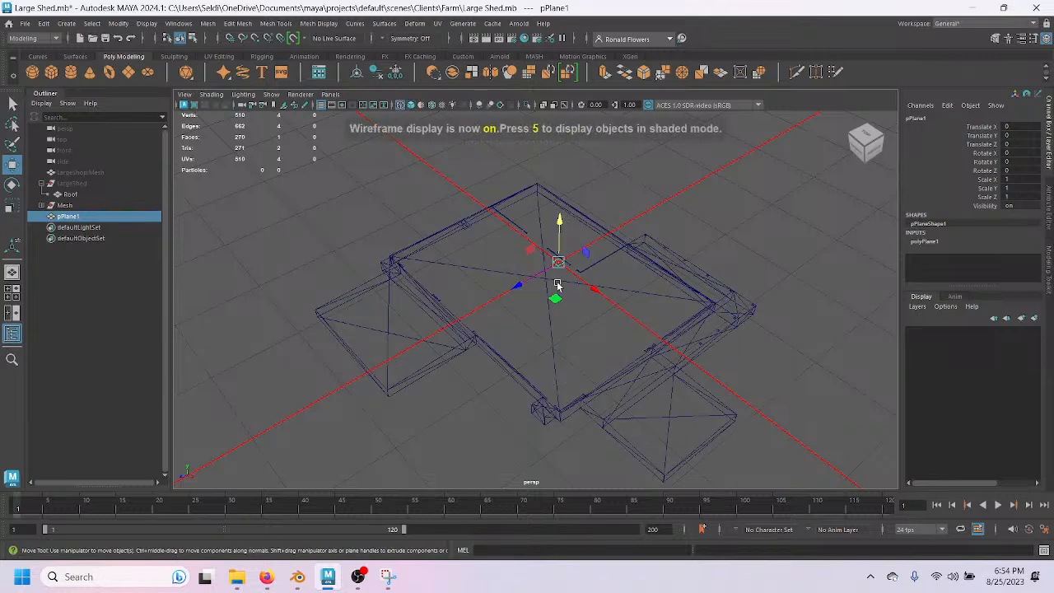
{"action": "key", "text": "r"}
{"action": "left_click_drag", "start_coordinate": [559, 262], "coordinate": [628, 245]}
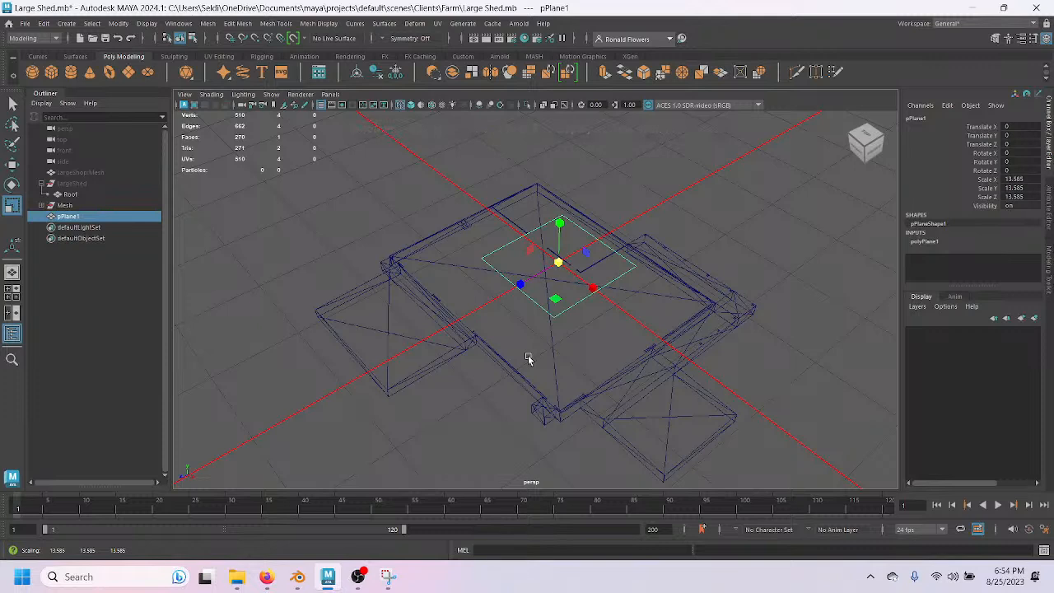
Snap the plane's nearest corner vertex to the matching lower corner of the main foundation slab.
{"action": "key", "text": "F9"}
{"action": "left_click", "coordinate": [550, 322]}
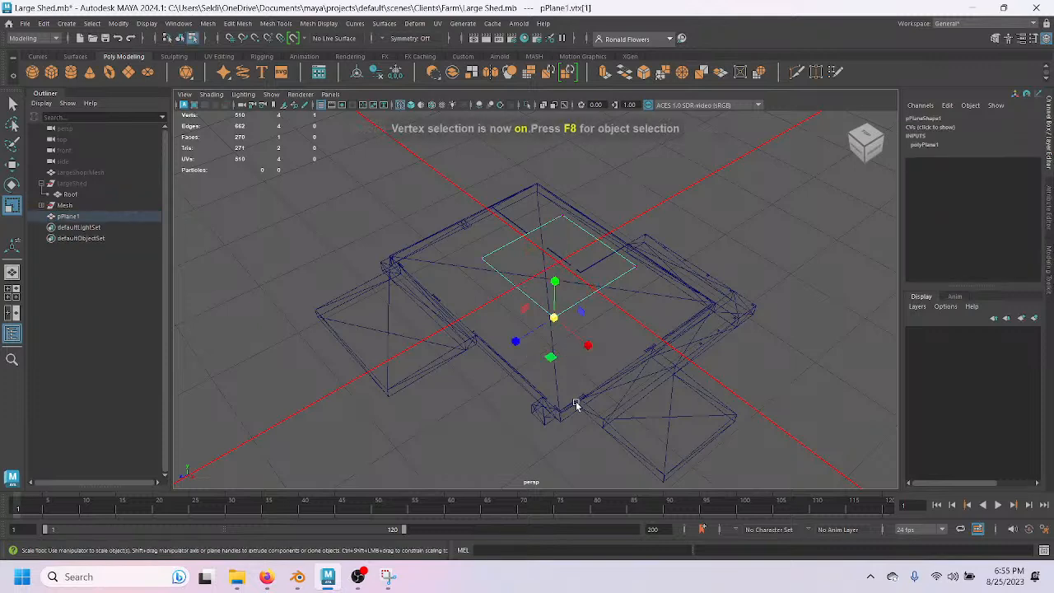
{"action": "key", "text": "w"}
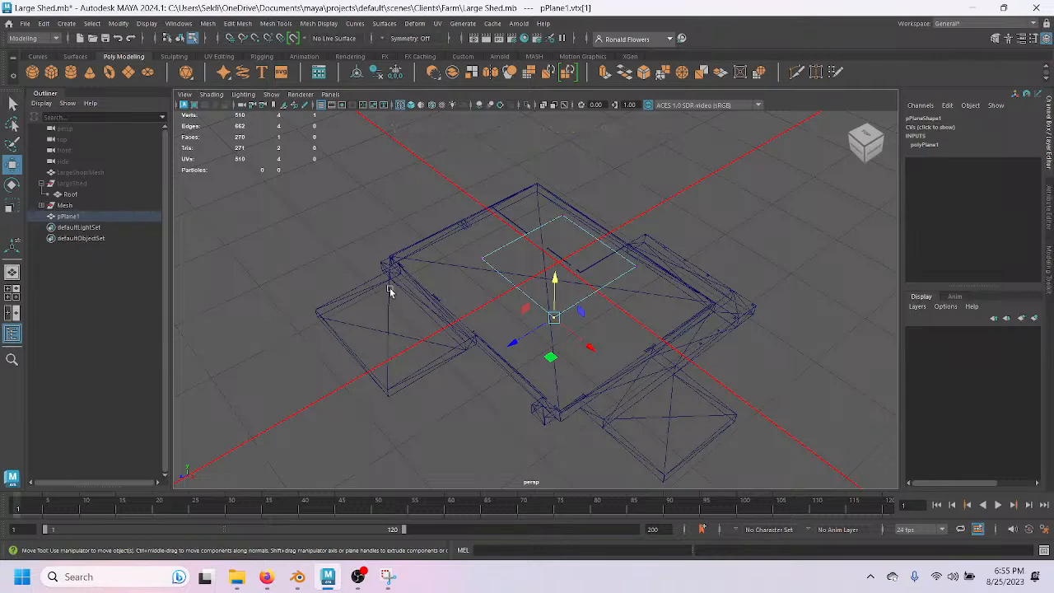
{"action": "left_click_drag", "start_coordinate": [560, 325], "coordinate": [573, 443]}
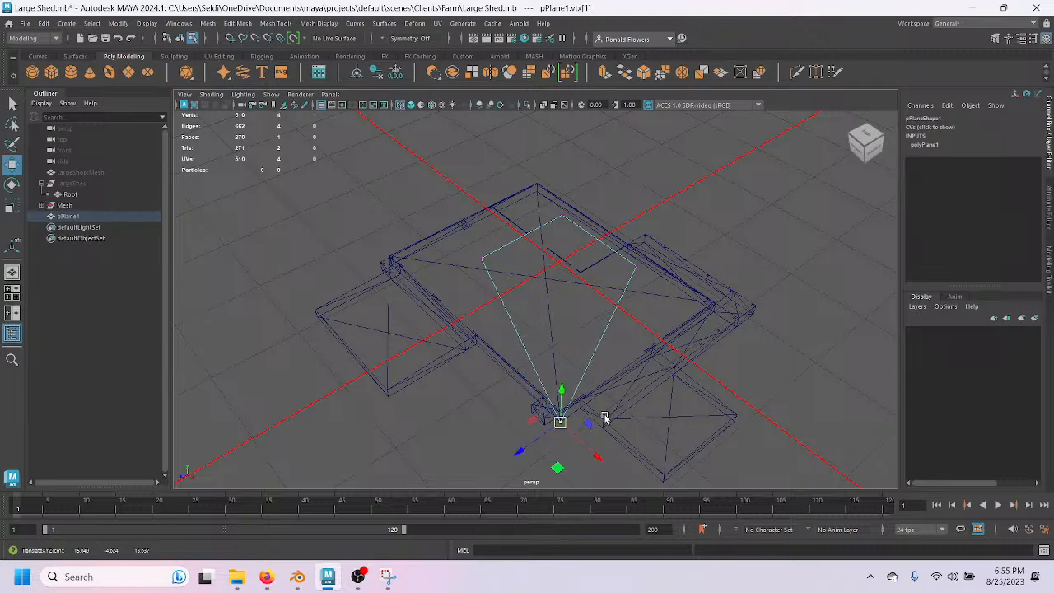
{"action": "left_click", "coordinate": [638, 278]}
{"action": "key", "text": "ctrl+z"}
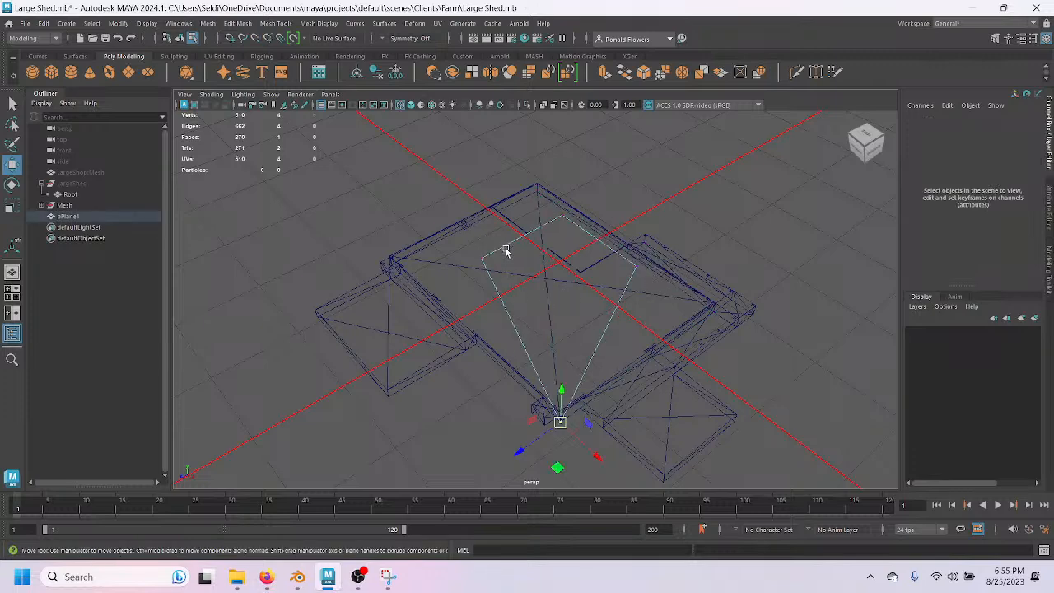
Snap the plane's next corner vertex, pPlane1.vtx[0], to its matching lower corner of the foundation.
{"action": "left_click_drag", "start_coordinate": [464, 248], "coordinate": [492, 284]}
{"action": "key", "text": "v"}
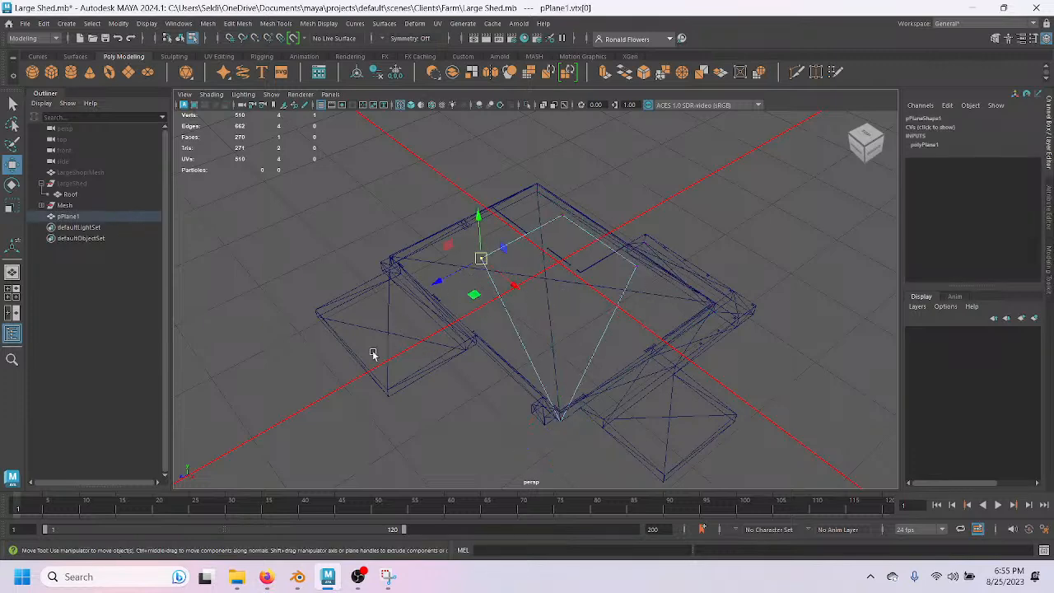
{"action": "left_click_drag", "start_coordinate": [426, 338], "coordinate": [520, 346], "text": "alt"}
{"action": "scroll", "coordinate": [519, 346], "scroll_direction": "up", "scroll_amount": 3}
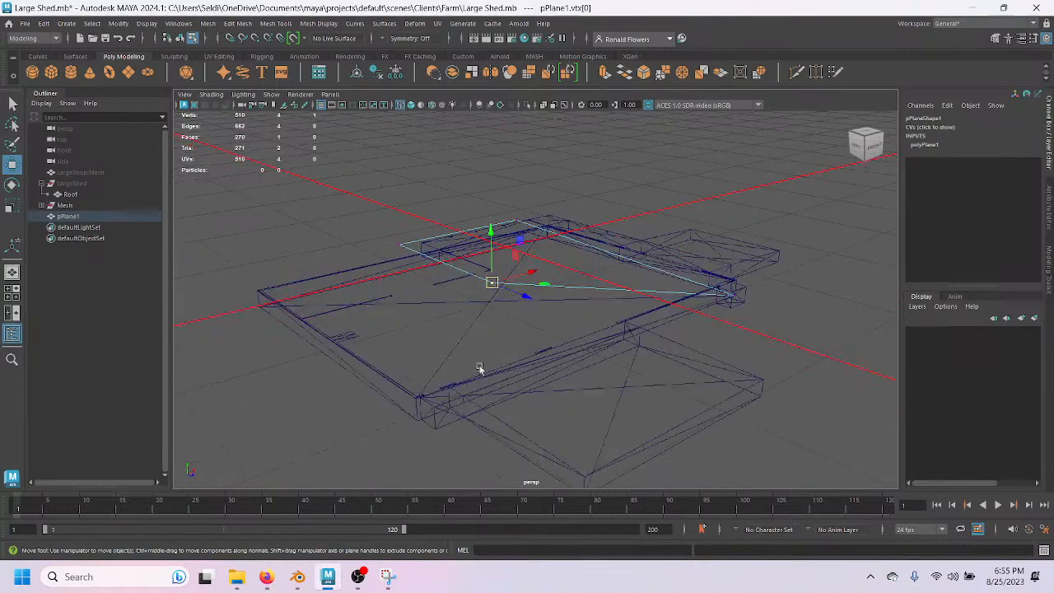
{"action": "left_click_drag", "start_coordinate": [428, 410], "coordinate": [563, 393], "text": "alt"}
{"action": "mouse_move", "coordinate": [492, 332]}
{"action": "left_mouse_down", "text": "alt"}
{"action": "mouse_move", "coordinate": [479, 351]}
{"action": "mouse_move", "coordinate": [486, 347]}
{"action": "left_mouse_up", "text": "alt"}
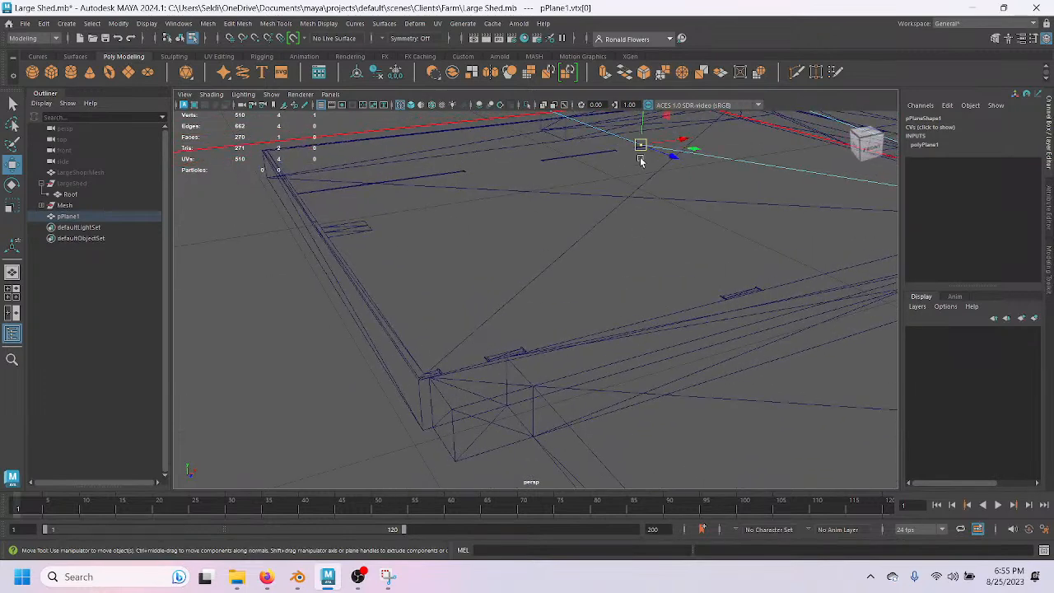
{"action": "left_click_drag", "start_coordinate": [640, 143], "coordinate": [584, 349]}
Snap the plane's remaining two corner vertices to the matching lower corners of the main foundation slab.
{"action": "left_click", "coordinate": [577, 232]}
{"action": "left_click", "coordinate": [563, 347]}
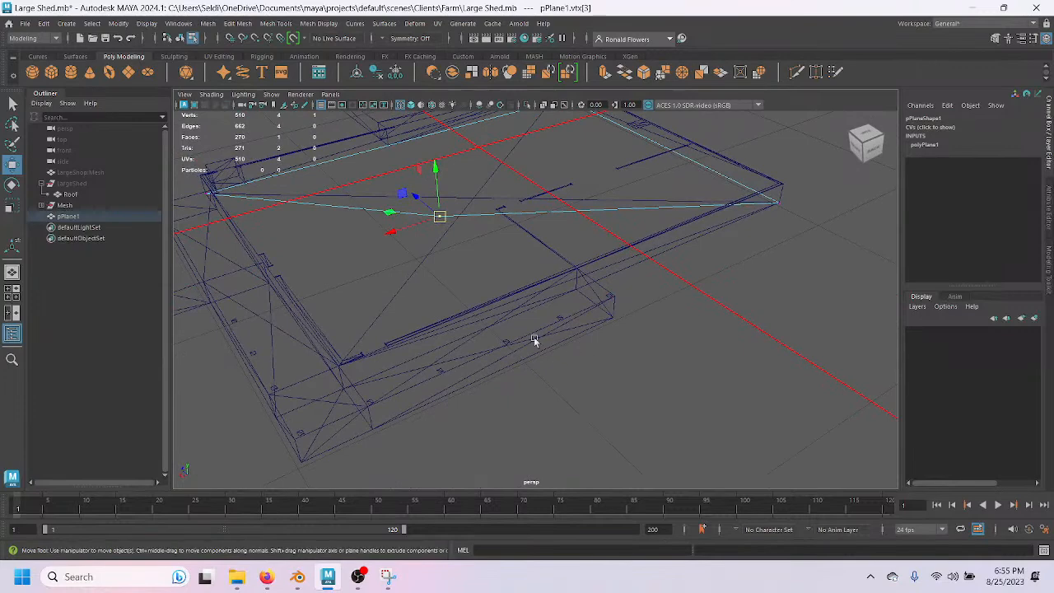
{"action": "left_click_drag", "start_coordinate": [439, 217], "coordinate": [342, 401]}
{"action": "left_click_drag", "start_coordinate": [595, 390], "coordinate": [559, 389], "text": "alt"}
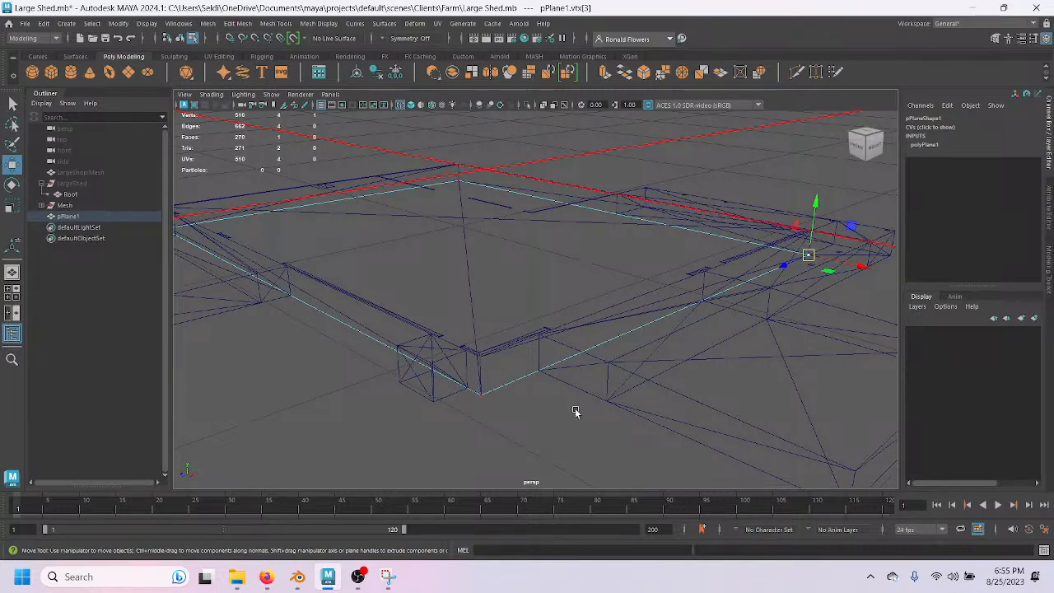
{"action": "scroll", "coordinate": [561, 440], "scroll_direction": "down", "scroll_amount": 2}
{"action": "scroll", "coordinate": [558, 437], "scroll_direction": "up", "scroll_amount": 2}
{"action": "left_click_drag", "start_coordinate": [554, 424], "coordinate": [414, 381], "text": "alt"}
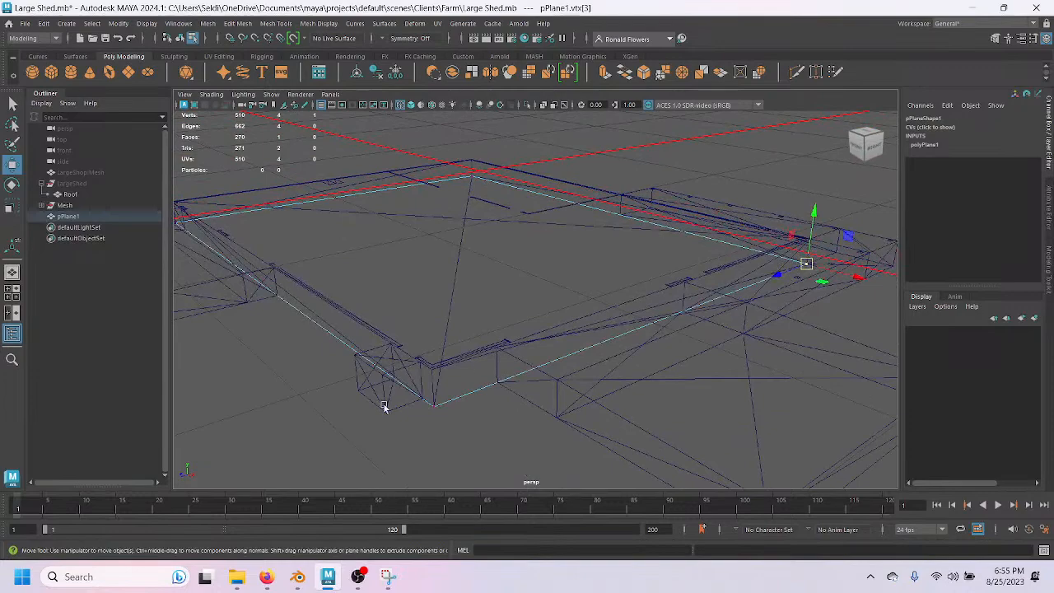
{"action": "left_click_drag", "start_coordinate": [633, 350], "coordinate": [563, 381], "text": "alt"}
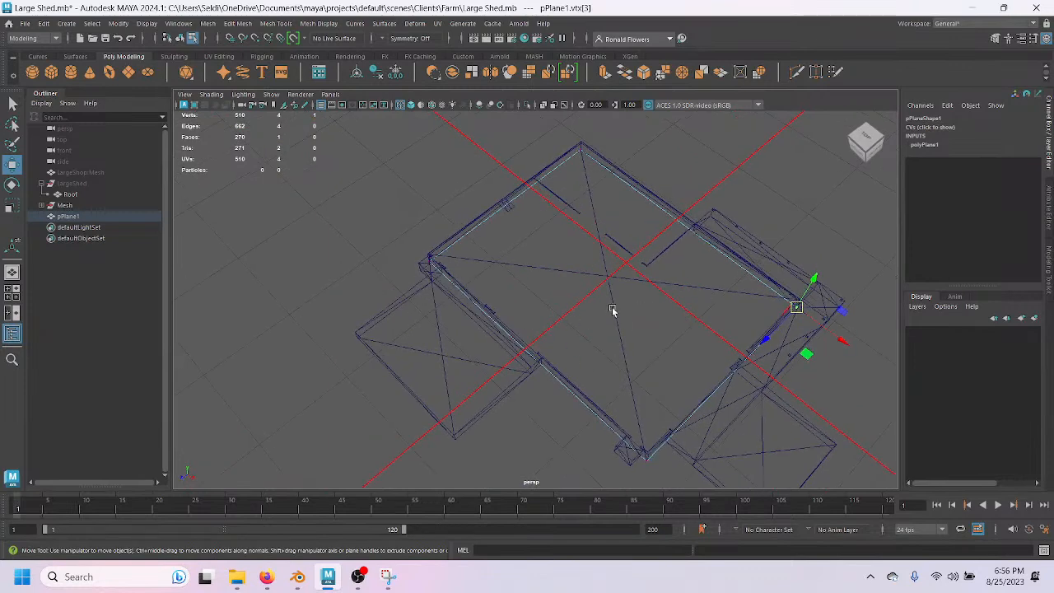
Cut two crossing edge loops into the plane with Multi-Cut, near the front slab's corner and in line with the side slab's corner.
{"action": "left_click_drag", "start_coordinate": [612, 309], "coordinate": [568, 313], "text": "alt"}
{"action": "left_click", "coordinate": [803, 75]}
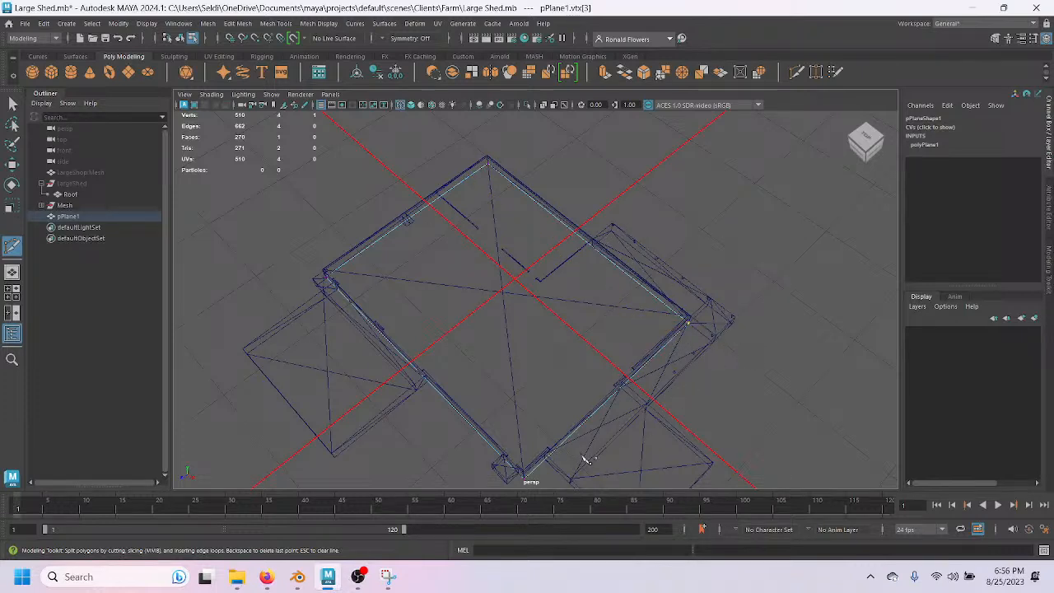
{"action": "middle_click_drag", "start_coordinate": [572, 416], "coordinate": [548, 349], "text": "alt"}
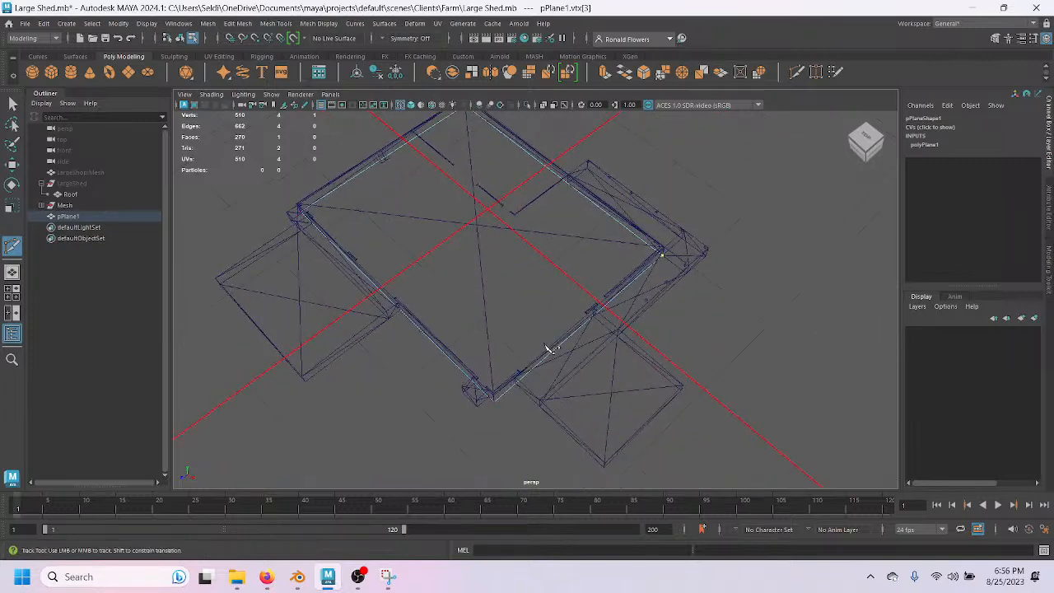
{"action": "left_click", "coordinate": [525, 377]}
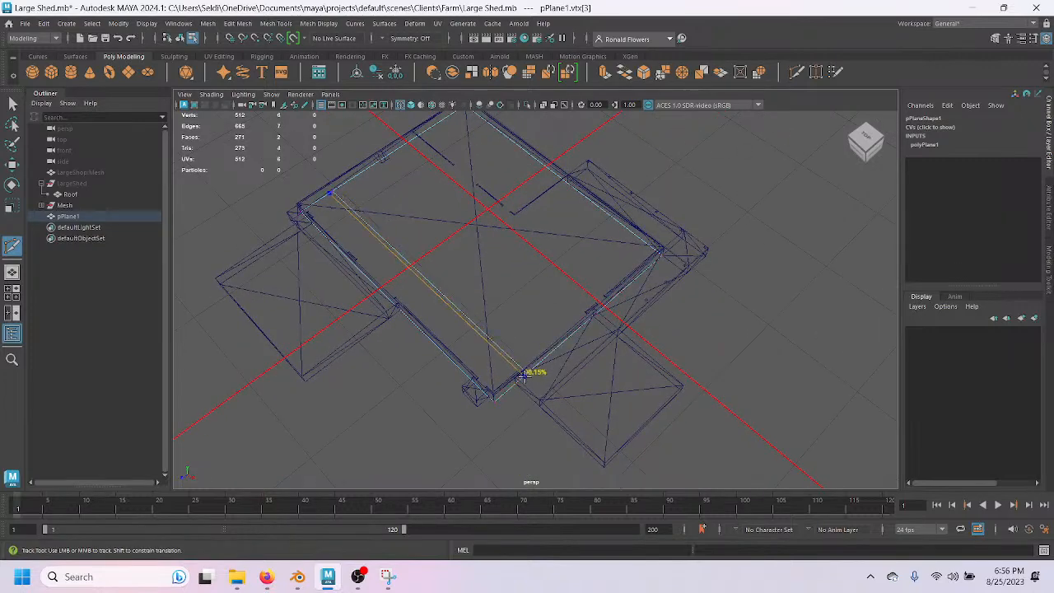
{"action": "right_click", "coordinate": [526, 376]}
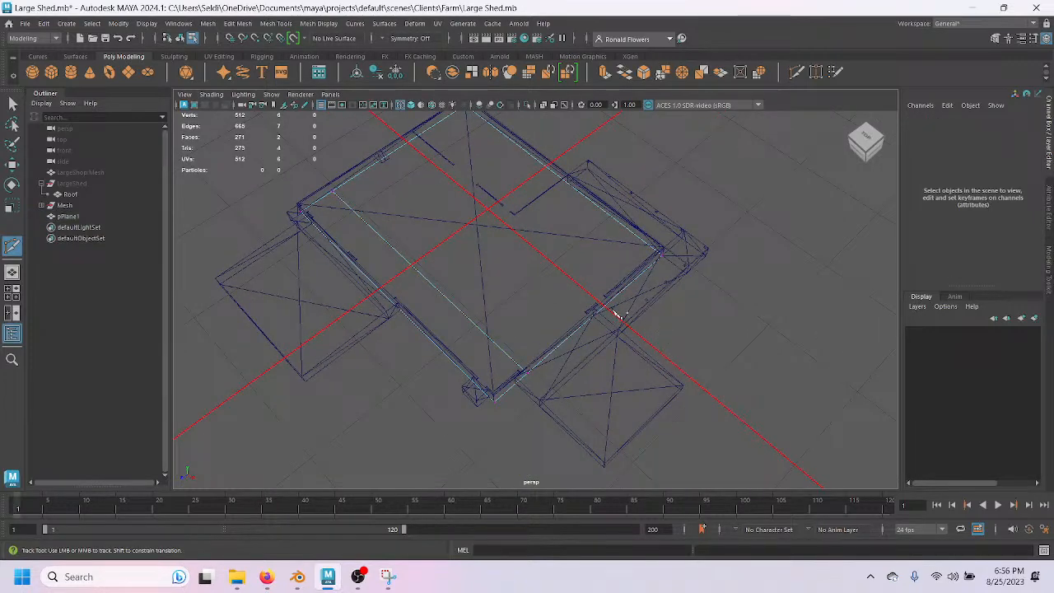
{"action": "left_click", "coordinate": [558, 177]}
{"action": "right_click", "coordinate": [558, 177]}
{"action": "key", "text": "q"}
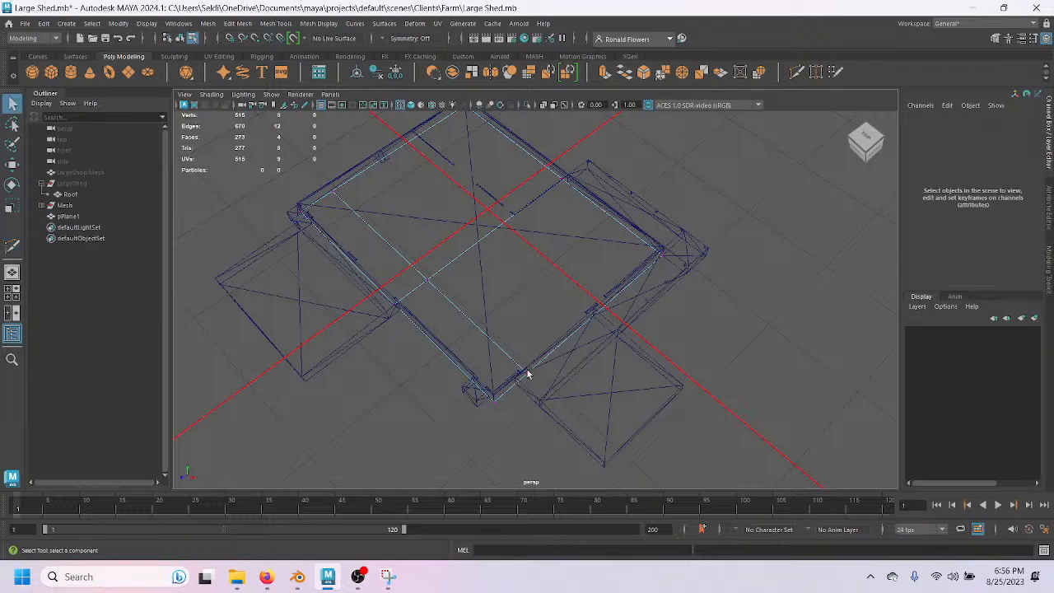
Select the first edge loop and snap it along one axis to the front slab's corner on the original mesh.
{"action": "scroll", "coordinate": [497, 330], "scroll_direction": "up", "scroll_amount": 10}
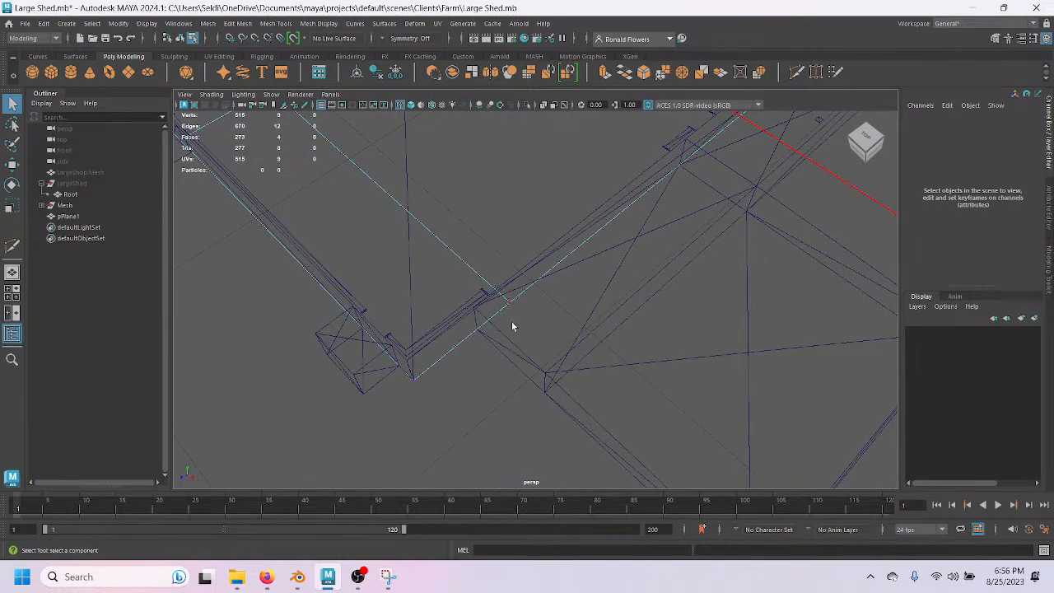
{"action": "right_click_drag", "start_coordinate": [453, 246], "coordinate": [459, 221]}
{"action": "left_click", "coordinate": [445, 244]}
{"action": "scroll", "coordinate": [392, 286], "scroll_direction": "down", "scroll_amount": 3}
{"action": "scroll", "coordinate": [390, 284], "scroll_direction": "down", "scroll_amount": 2}
{"action": "left_click", "coordinate": [382, 189], "text": "shift"}
{"action": "scroll", "coordinate": [467, 300], "scroll_direction": "up", "scroll_amount": 2}
{"action": "key", "text": "w"}
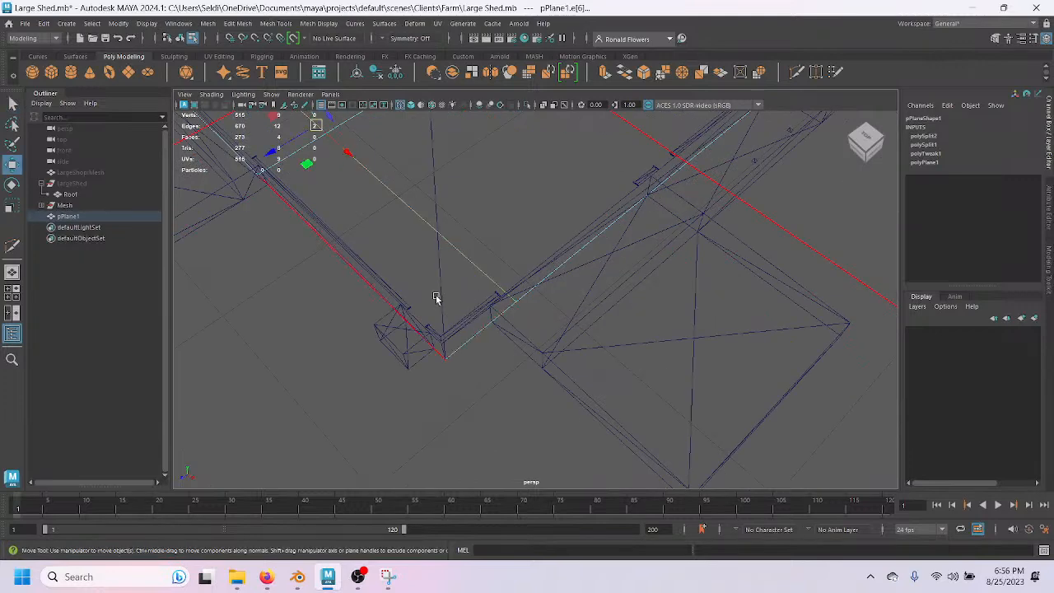
{"action": "key", "text": "v"}
{"action": "left_click_drag", "start_coordinate": [271, 154], "coordinate": [598, 291]}
Select the crossing edge loop and snap it along one axis to the side slab's corner where it meets the main foundation.
{"action": "left_click", "coordinate": [588, 266]}
{"action": "left_click_drag", "start_coordinate": [671, 271], "coordinate": [601, 266], "text": "alt"}
{"action": "left_click", "coordinate": [646, 141], "text": "shift"}
{"action": "scroll", "coordinate": [607, 290], "scroll_direction": "up", "scroll_amount": 3}
{"action": "left_click_drag", "start_coordinate": [509, 230], "coordinate": [501, 353], "text": "alt"}
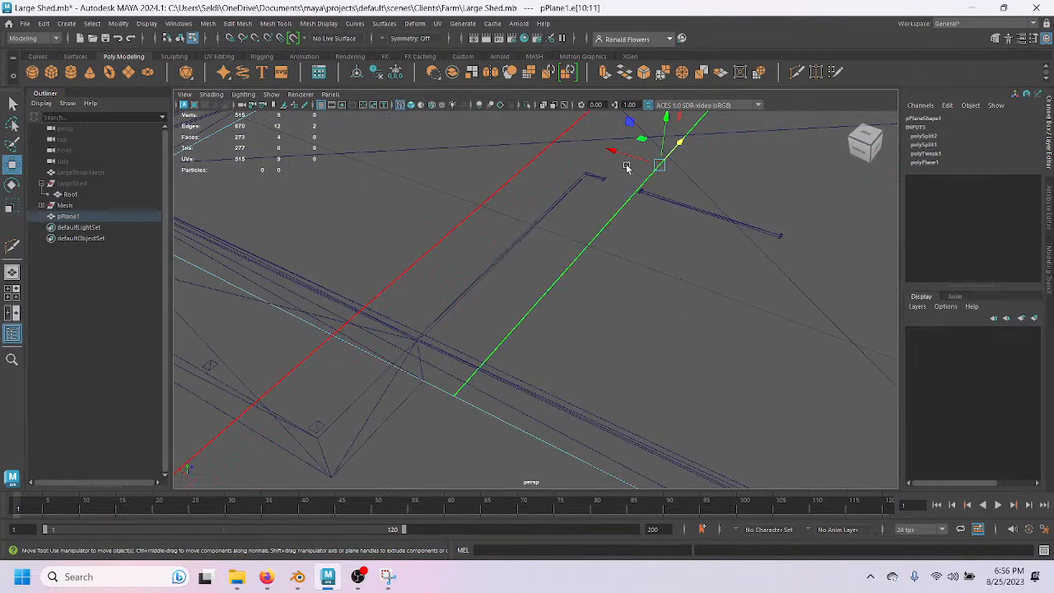
{"action": "left_click_drag", "start_coordinate": [617, 152], "coordinate": [422, 408]}
{"action": "scroll", "coordinate": [600, 298], "scroll_direction": "down", "scroll_amount": 5}
{"action": "left_click_drag", "start_coordinate": [599, 297], "coordinate": [729, 309], "text": "alt"}
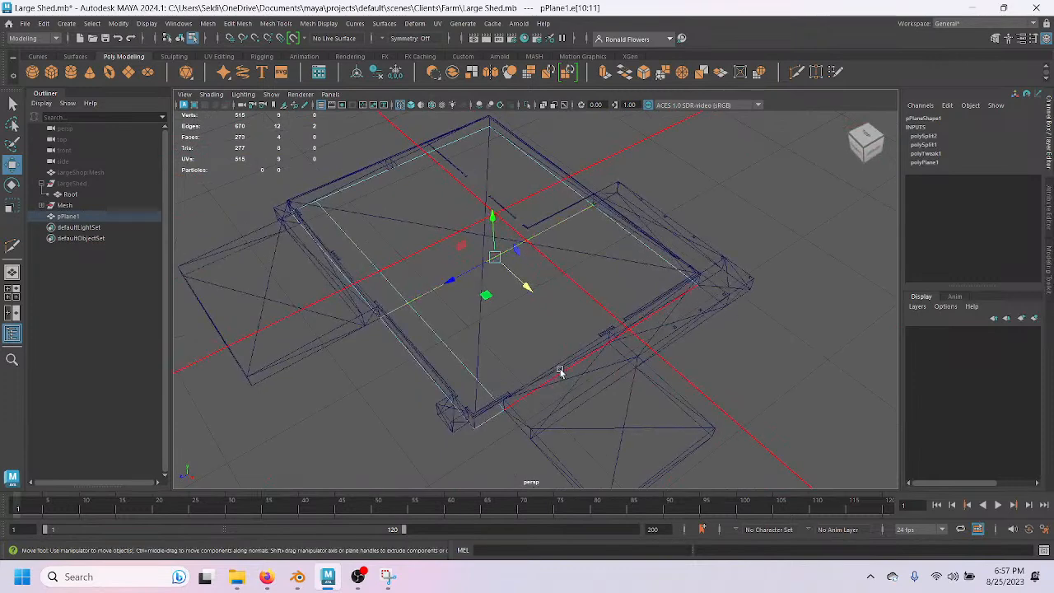
Cut a third edge loop across the plane with Multi-Cut at the front slab's other corner.
{"action": "key", "text": "F10"}
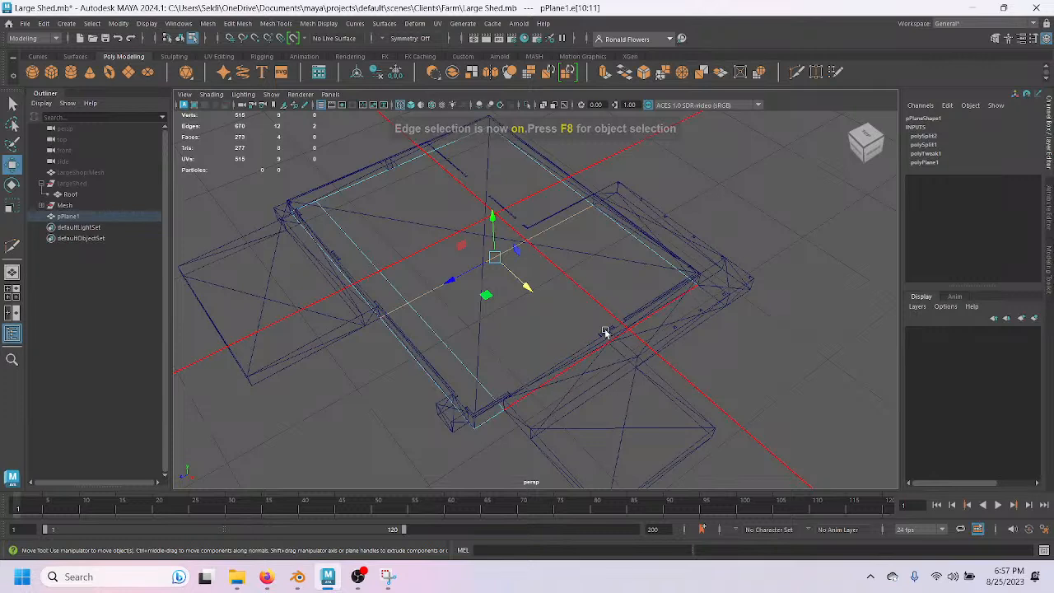
{"action": "key", "text": "ctrl+shift+x"}
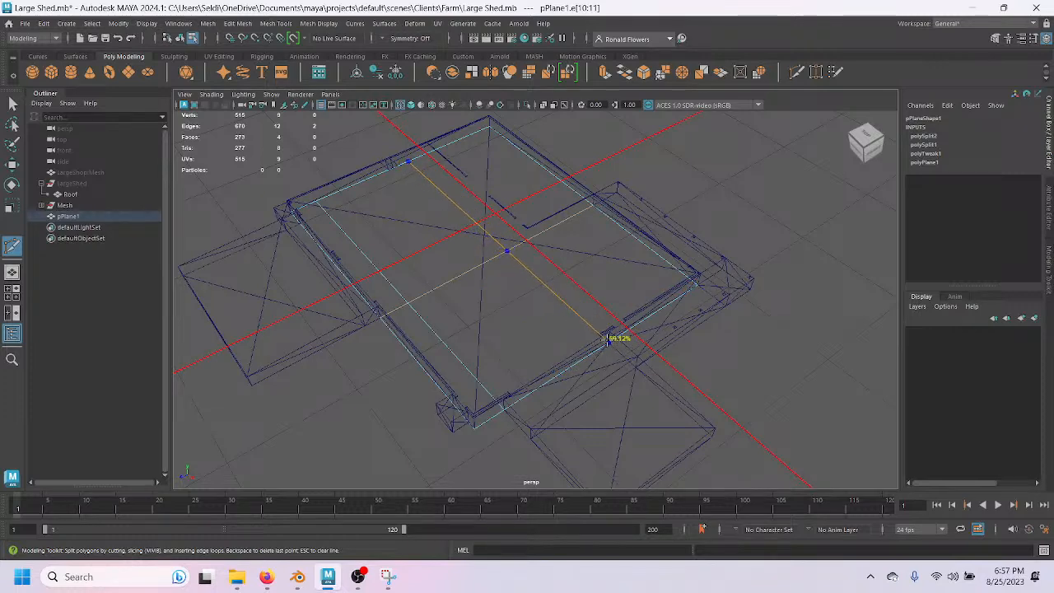
{"action": "left_click_drag", "start_coordinate": [576, 308], "coordinate": [544, 308], "text": "alt"}
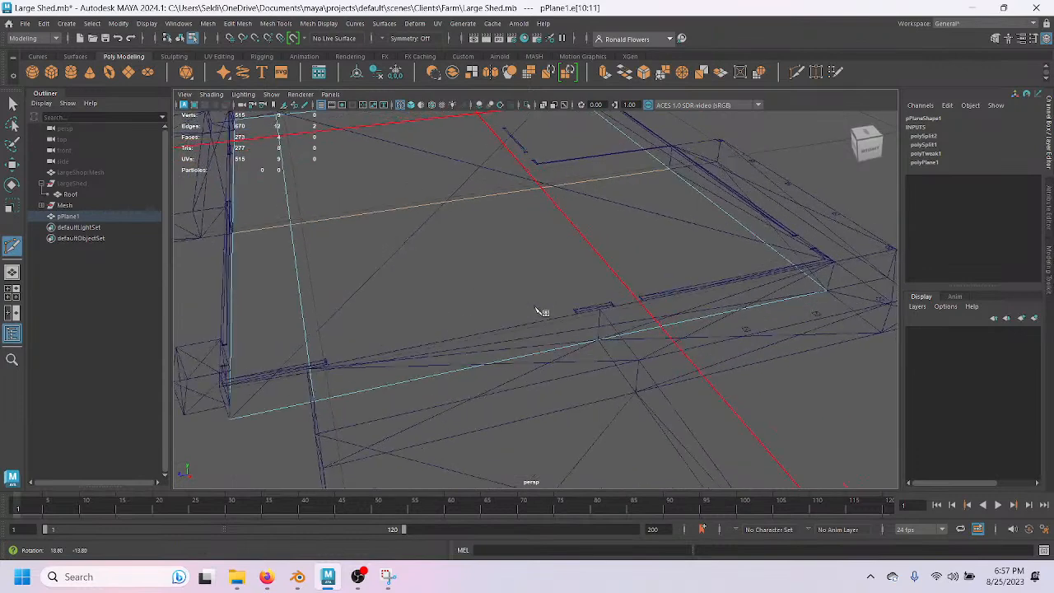
{"action": "left_click", "coordinate": [590, 337]}
{"action": "key", "text": "q"}
{"action": "left_click", "coordinate": [516, 360]}
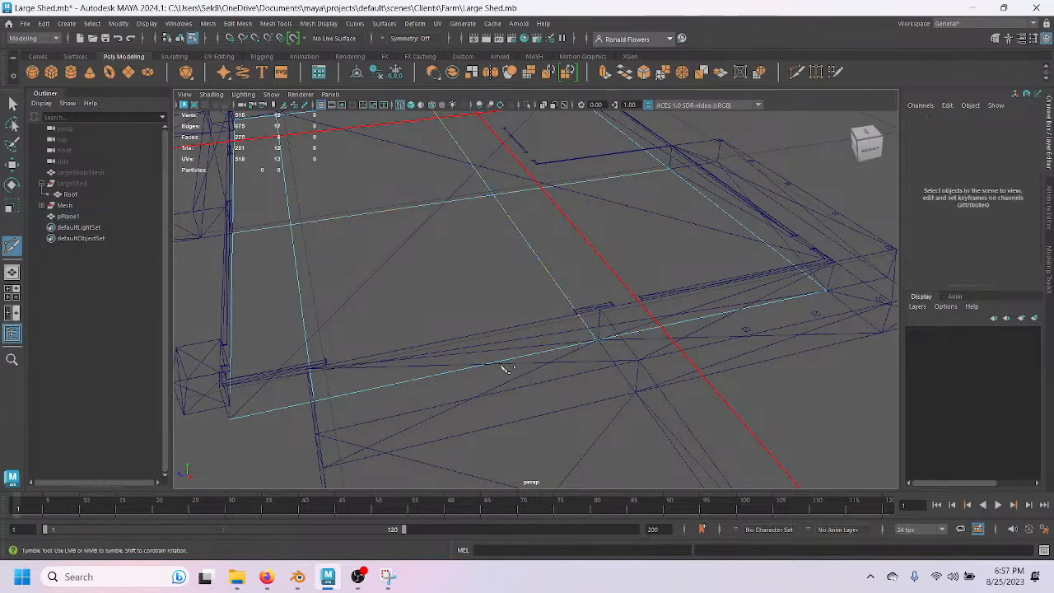
Select the whole third edge loop and snap it to the front slab's other corner on the original mesh.
{"action": "double_click", "coordinate": [560, 297]}
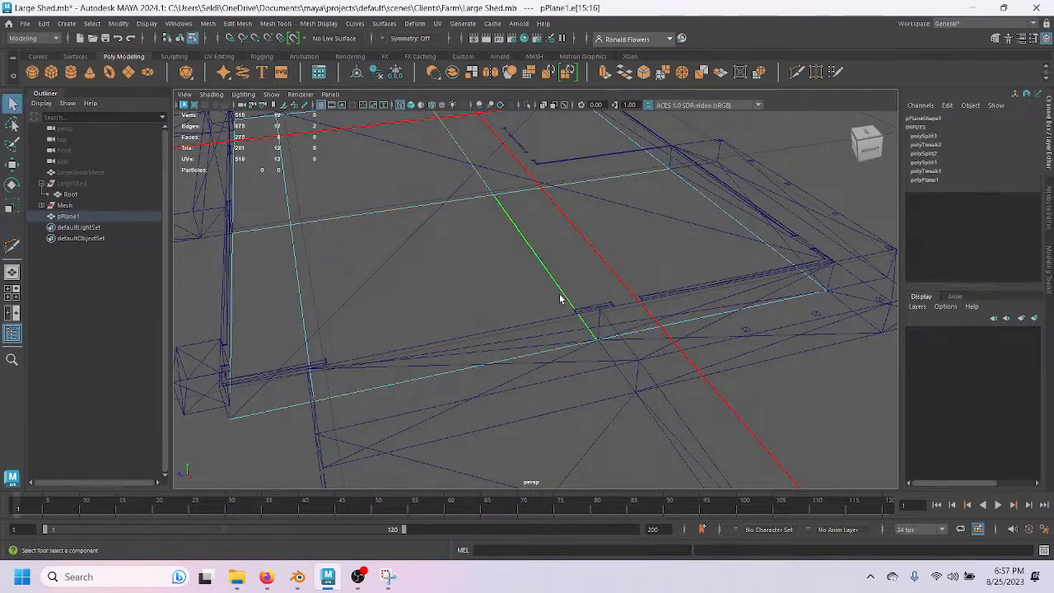
{"action": "key", "text": "f"}
{"action": "key", "text": "w"}
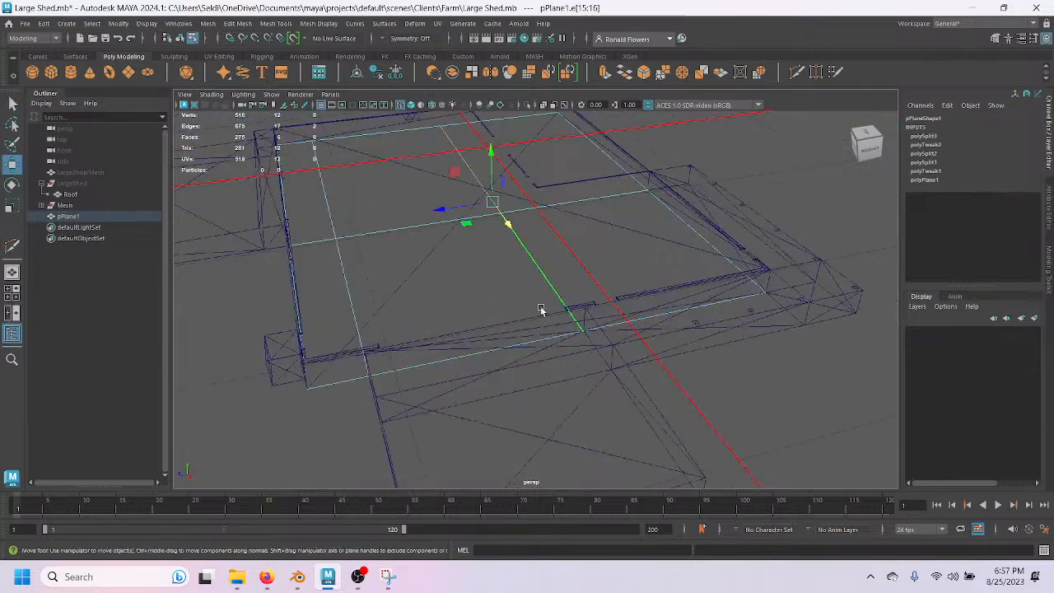
{"action": "left_click_drag", "start_coordinate": [464, 217], "coordinate": [565, 350]}
{"action": "left_click_drag", "start_coordinate": [631, 349], "coordinate": [451, 336], "text": "alt"}
{"action": "right_click_drag", "start_coordinate": [514, 308], "coordinate": [503, 219]}
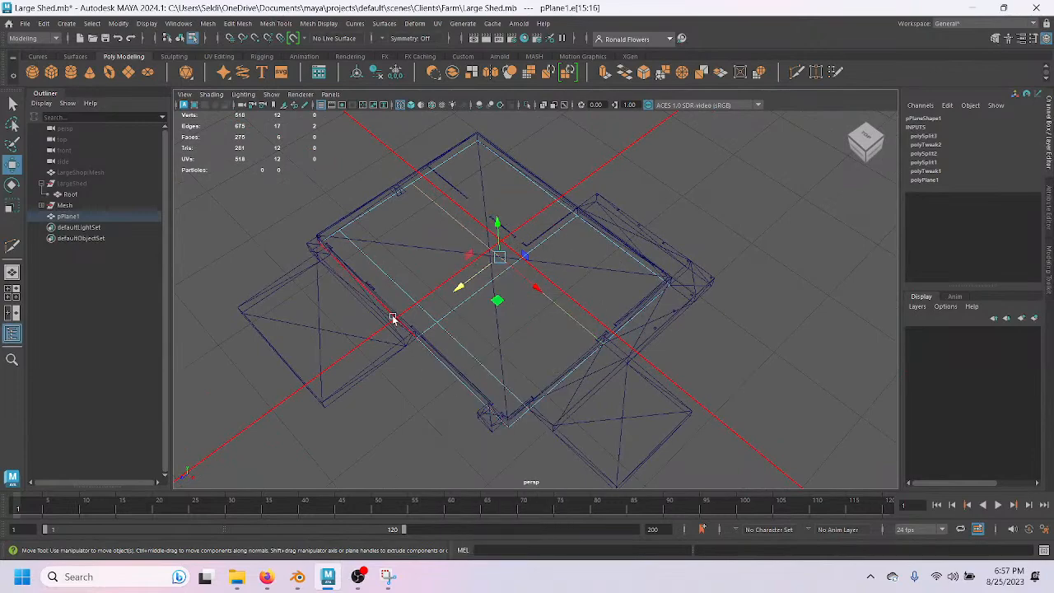
Examine the small step block at the foundation corner, then switch to Blender and inspect the side-door step on the shaded shop.
{"action": "scroll", "coordinate": [346, 332], "scroll_direction": "up", "scroll_amount": 4}
{"action": "left_click_drag", "start_coordinate": [322, 341], "coordinate": [517, 354], "text": "alt"}
{"action": "scroll", "coordinate": [517, 354], "scroll_direction": "up", "scroll_amount": 3}
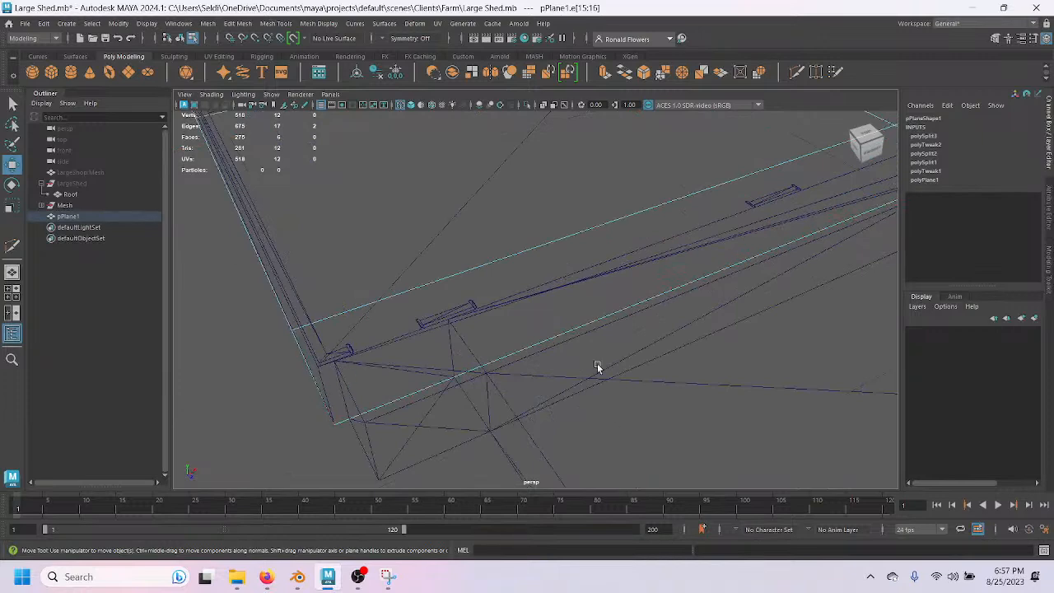
{"action": "left_click", "coordinate": [298, 577]}
{"action": "scroll", "coordinate": [425, 408], "scroll_direction": "up", "scroll_amount": 3}
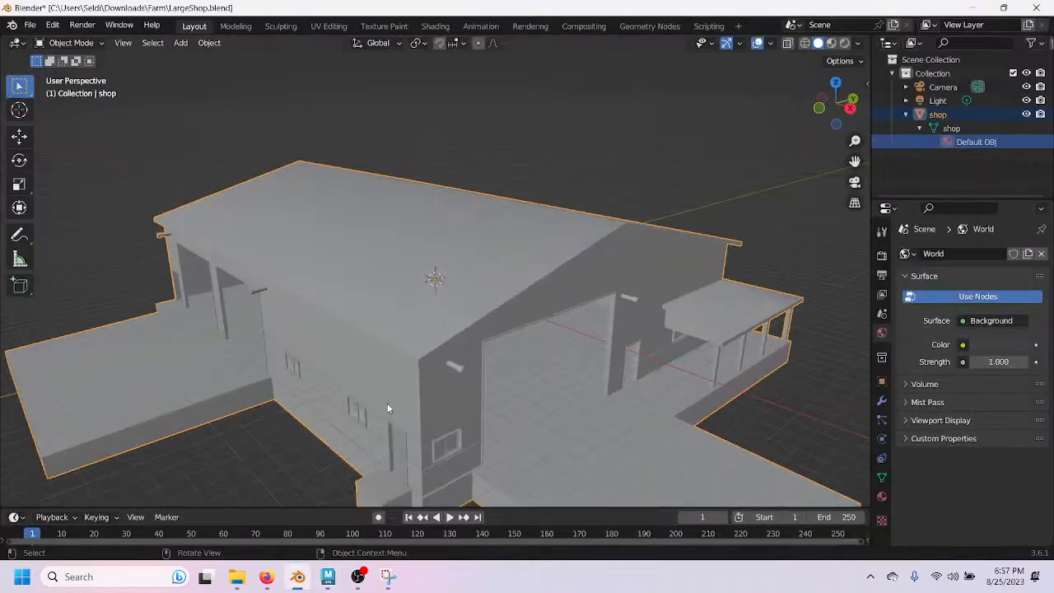
{"action": "middle_click_drag", "start_coordinate": [358, 411], "coordinate": [429, 415]}
{"action": "scroll", "coordinate": [429, 420], "scroll_direction": "up", "scroll_amount": 3}
{"action": "middle_click_drag", "start_coordinate": [515, 424], "coordinate": [508, 340], "text": "shift"}
{"action": "scroll", "coordinate": [508, 340], "scroll_direction": "up", "scroll_amount": 2}
{"action": "middle_click_drag", "start_coordinate": [458, 273], "coordinate": [469, 384]}
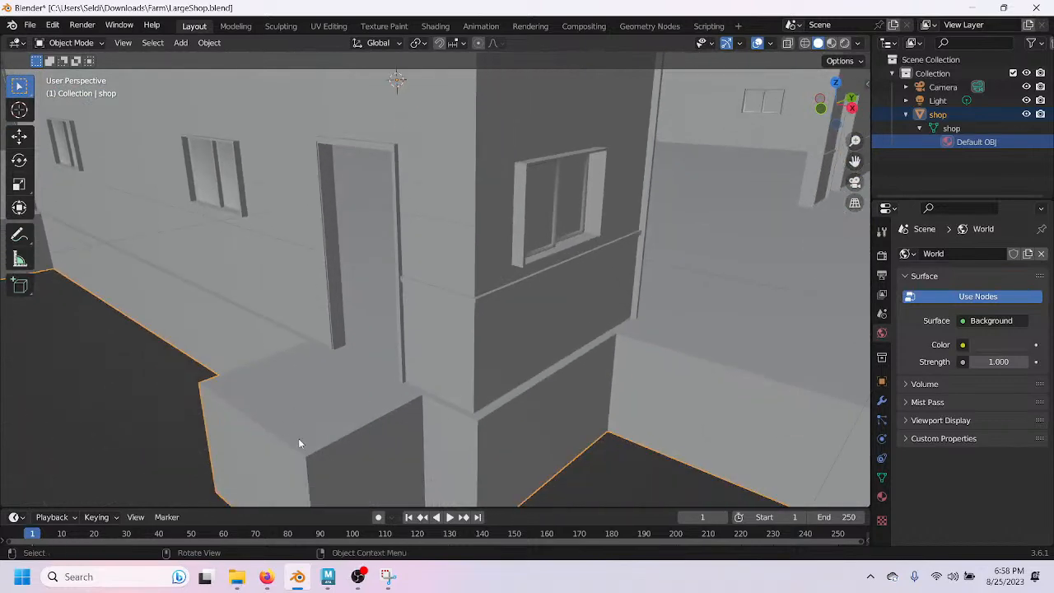
Examine the other corner door step and the slabs around the shop from several sides, then return to Maya.
{"action": "scroll", "coordinate": [453, 400], "scroll_direction": "down", "scroll_amount": 3}
{"action": "middle_click_drag", "start_coordinate": [580, 400], "coordinate": [323, 377]}
{"action": "right_click_drag", "start_coordinate": [323, 377], "coordinate": [384, 354], "text": "shift"}
{"action": "middle_click_drag", "start_coordinate": [340, 375], "coordinate": [365, 354], "text": "shift"}
{"action": "scroll", "coordinate": [368, 367], "scroll_direction": "up", "scroll_amount": 1}
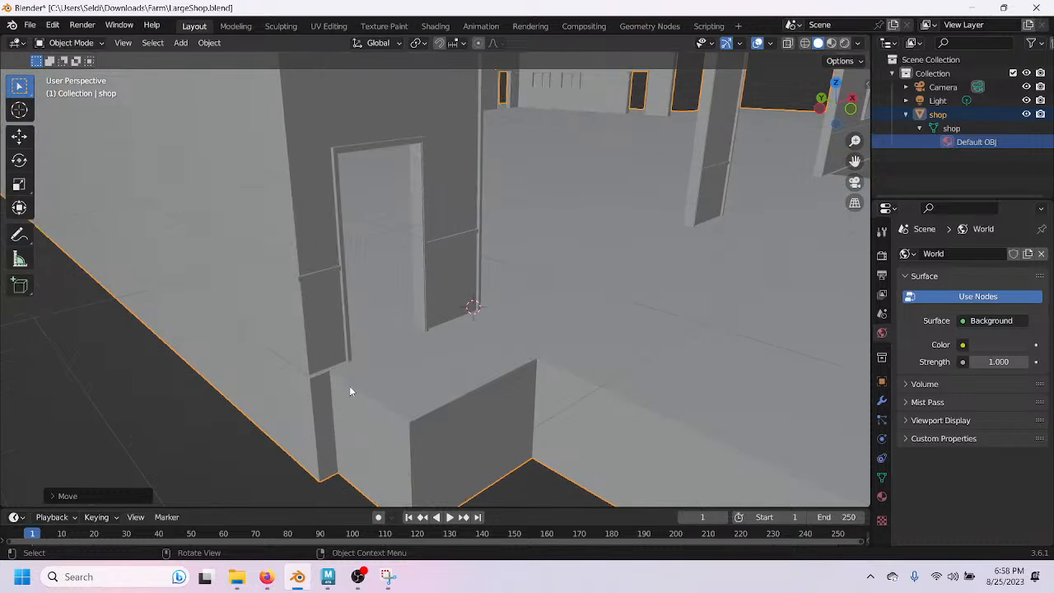
{"action": "scroll", "coordinate": [412, 423], "scroll_direction": "down", "scroll_amount": 1}
{"action": "scroll", "coordinate": [359, 467], "scroll_direction": "down", "scroll_amount": 2}
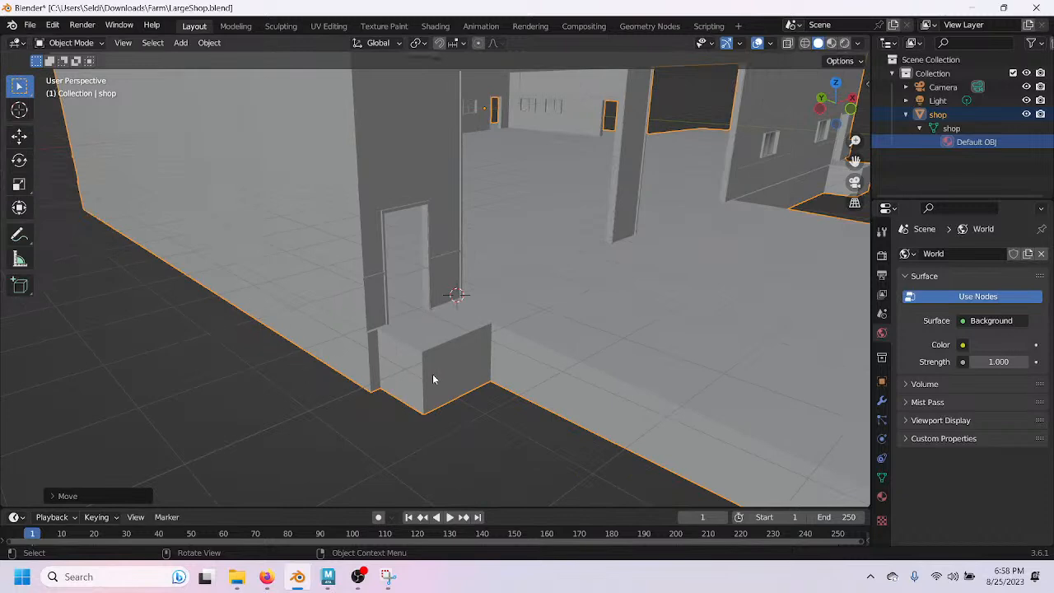
{"action": "scroll", "coordinate": [475, 381], "scroll_direction": "down", "scroll_amount": 3}
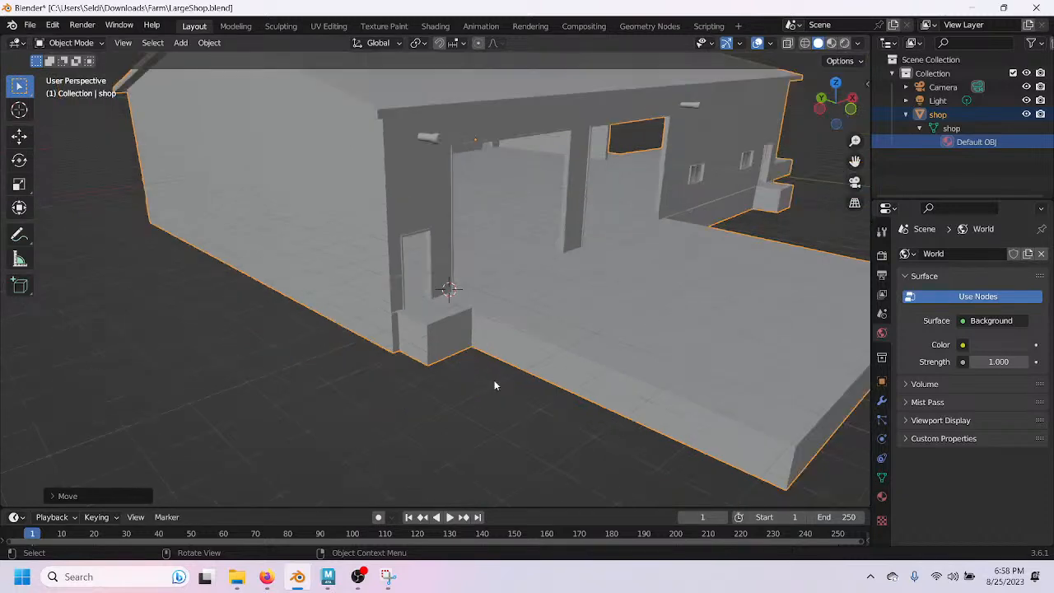
{"action": "middle_click_drag", "start_coordinate": [578, 354], "coordinate": [513, 358], "text": "alt"}
{"action": "mouse_move", "coordinate": [470, 332]}
{"action": "middle_mouse_down"}
{"action": "mouse_move", "coordinate": [461, 322]}
{"action": "mouse_move", "coordinate": [475, 323]}
{"action": "mouse_move", "coordinate": [471, 331]}
{"action": "middle_mouse_up"}
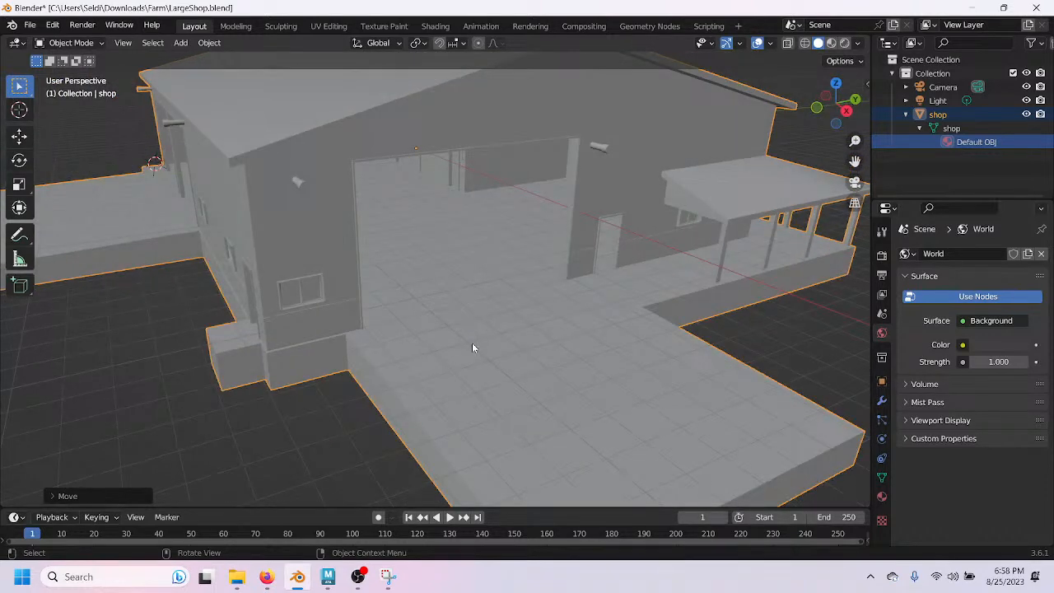
{"action": "middle_click_drag", "start_coordinate": [313, 352], "coordinate": [348, 353]}
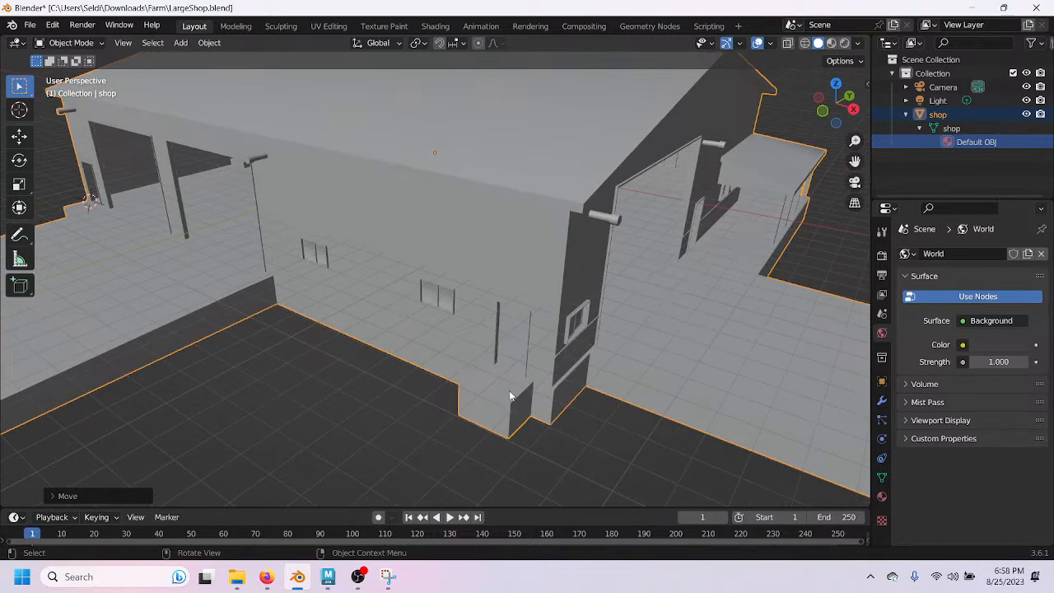
{"action": "middle_click_drag", "start_coordinate": [493, 398], "coordinate": [486, 412]}
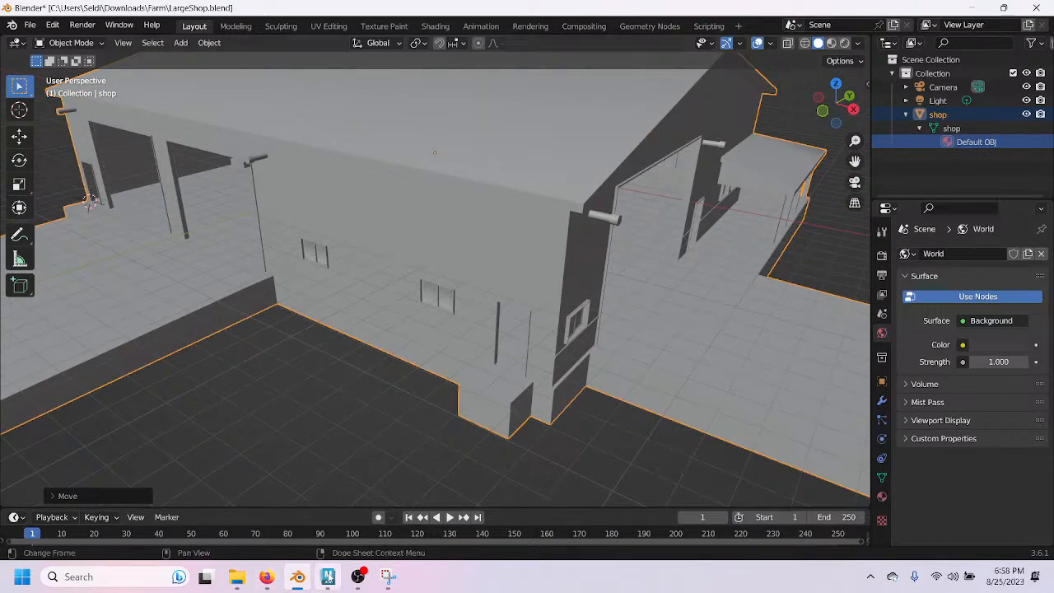
{"action": "left_click", "coordinate": [328, 577]}
Switch to OBS, adjust the chat panel's width to read the stream messages, and minimize OBS.
{"action": "left_click", "coordinate": [357, 577]}
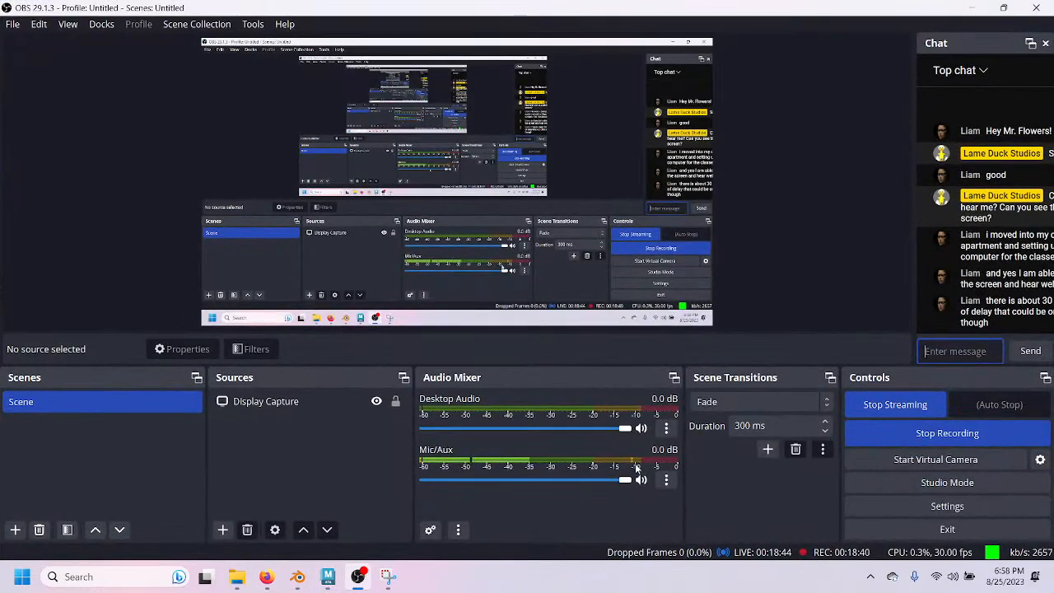
{"action": "left_click_drag", "start_coordinate": [915, 268], "coordinate": [794, 268]}
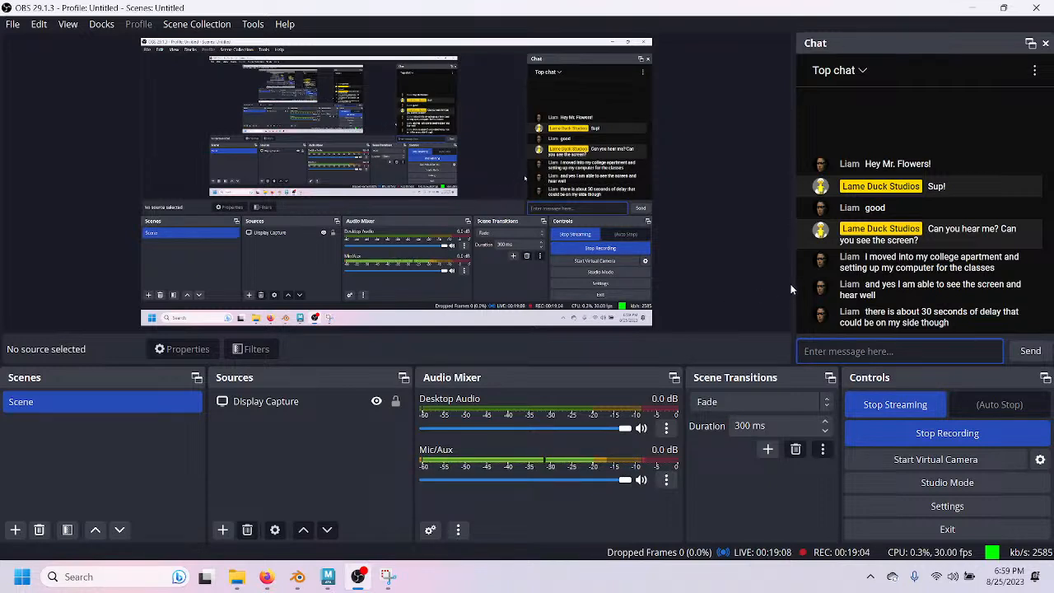
{"action": "left_click_drag", "start_coordinate": [793, 287], "coordinate": [835, 287]}
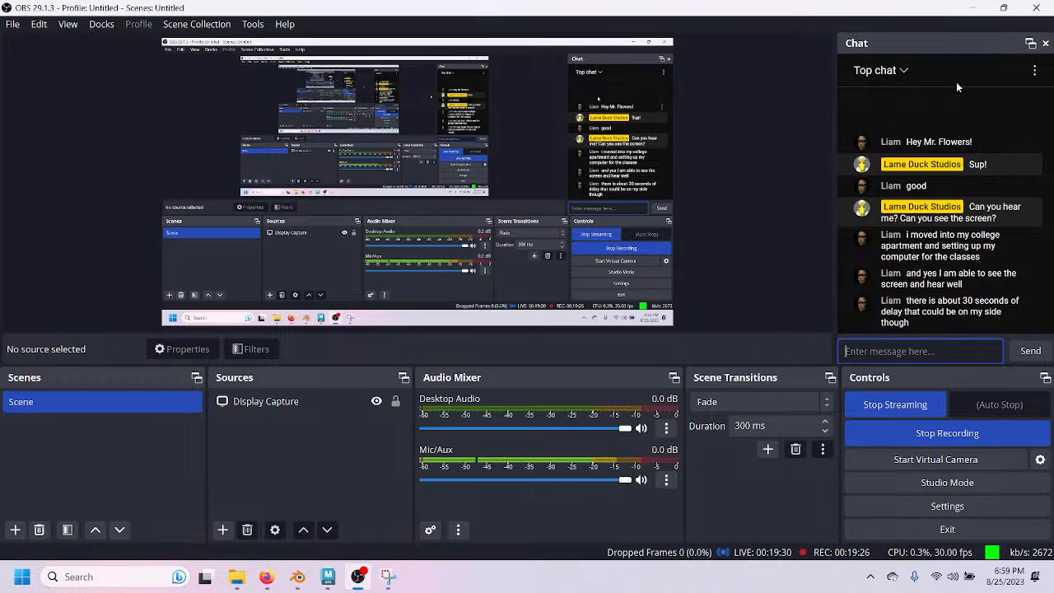
{"action": "left_click", "coordinate": [973, 8]}
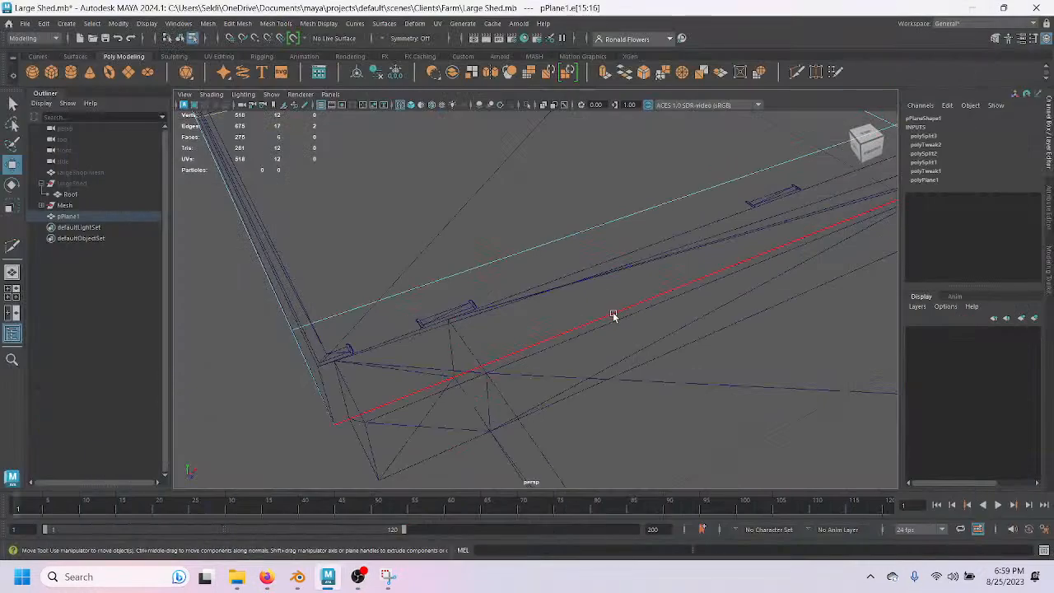
Cut another edge loop across the plane with Multi-Cut at the inner edge of the corner step block.
{"action": "scroll", "coordinate": [481, 336], "scroll_direction": "down", "scroll_amount": 5}
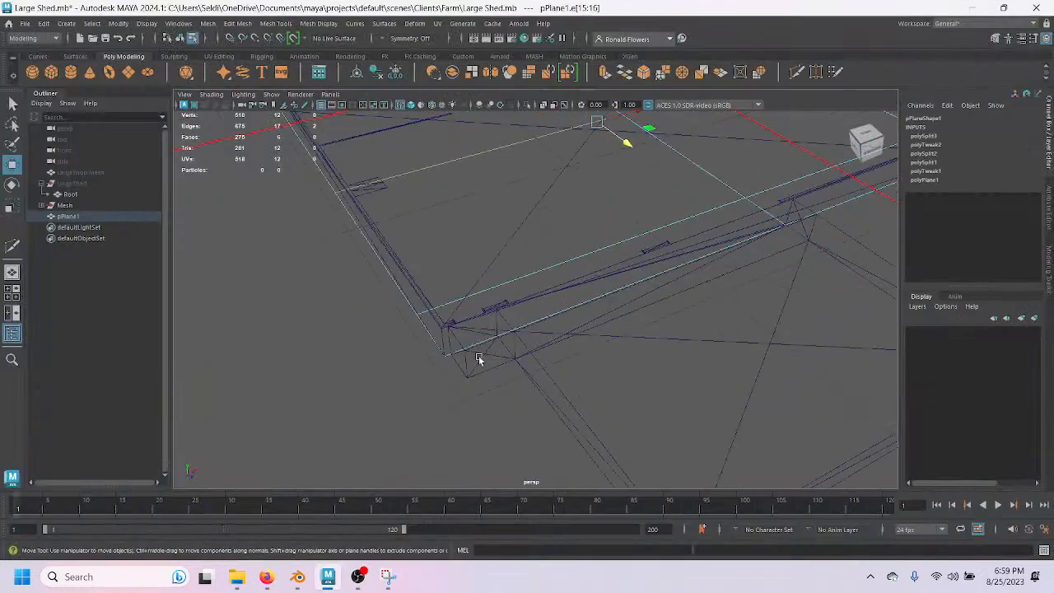
{"action": "left_click_drag", "start_coordinate": [624, 375], "coordinate": [422, 405], "text": "alt"}
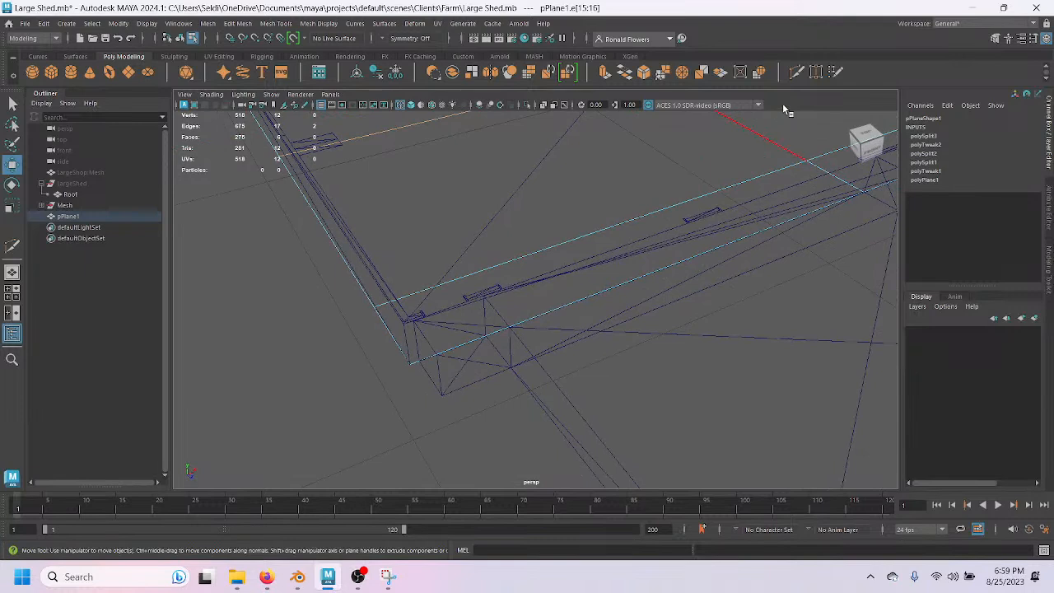
{"action": "key", "text": "ctrl+shift+x"}
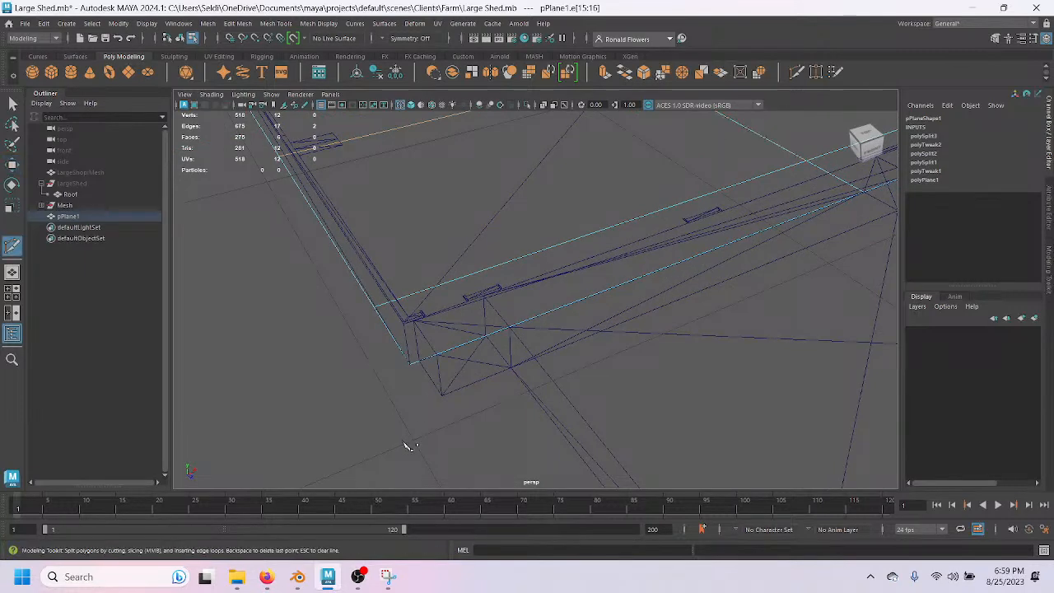
{"action": "left_click", "coordinate": [497, 329], "text": "ctrl"}
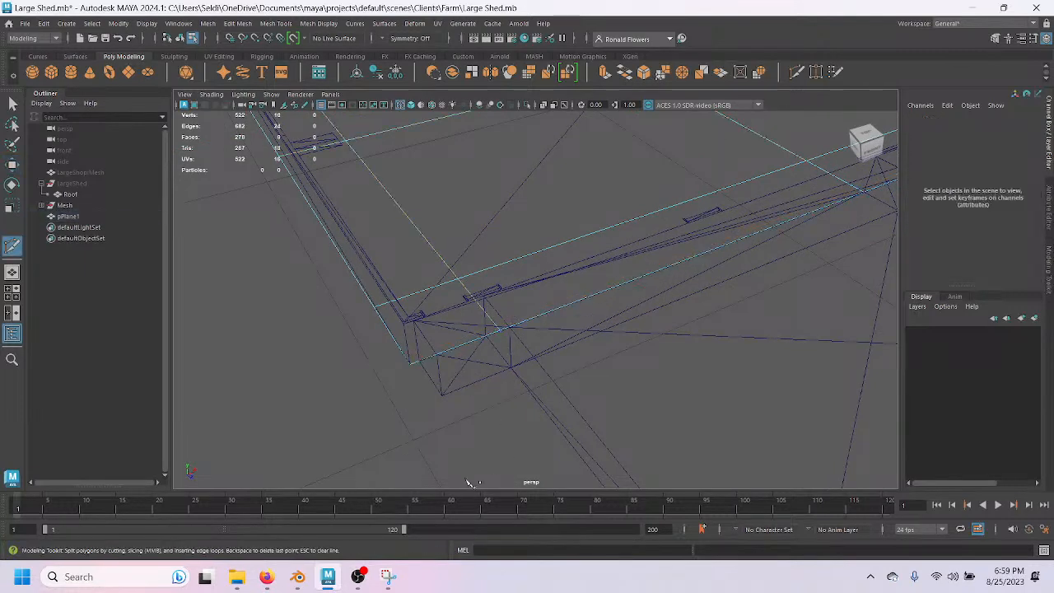
{"action": "key", "text": "q"}
Select the newly cut edge loop on the foundation plane and snap it to the inner edge of the corner step block.
{"action": "double_click", "coordinate": [476, 306]}
{"action": "scroll", "coordinate": [373, 355], "scroll_direction": "down", "scroll_amount": 5}
{"action": "scroll", "coordinate": [375, 358], "scroll_direction": "up", "scroll_amount": 3}
{"action": "key", "text": "w"}
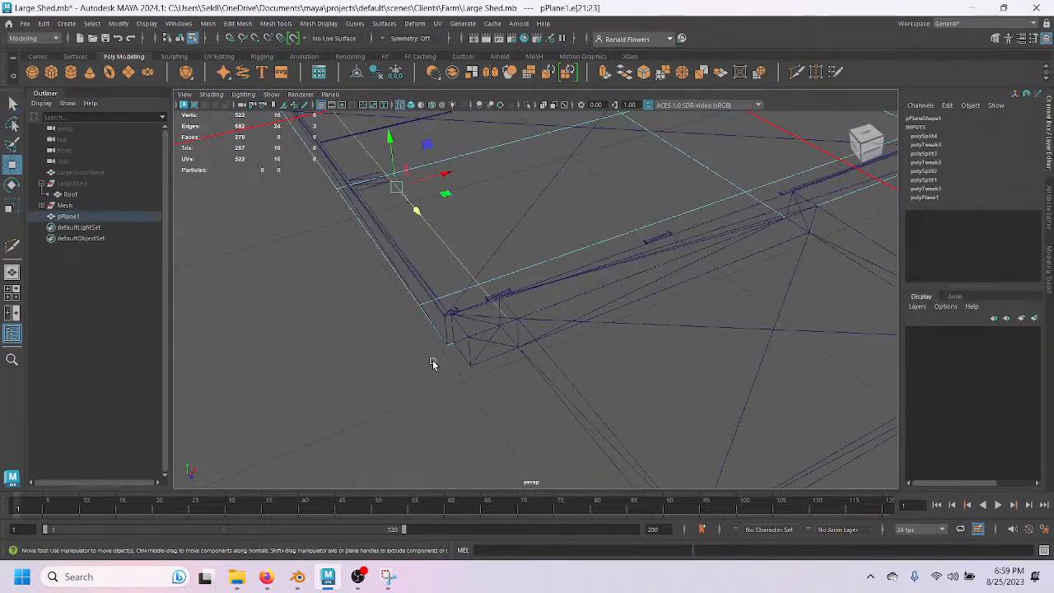
{"action": "middle_click_drag", "start_coordinate": [466, 290], "coordinate": [458, 346], "text": "alt"}
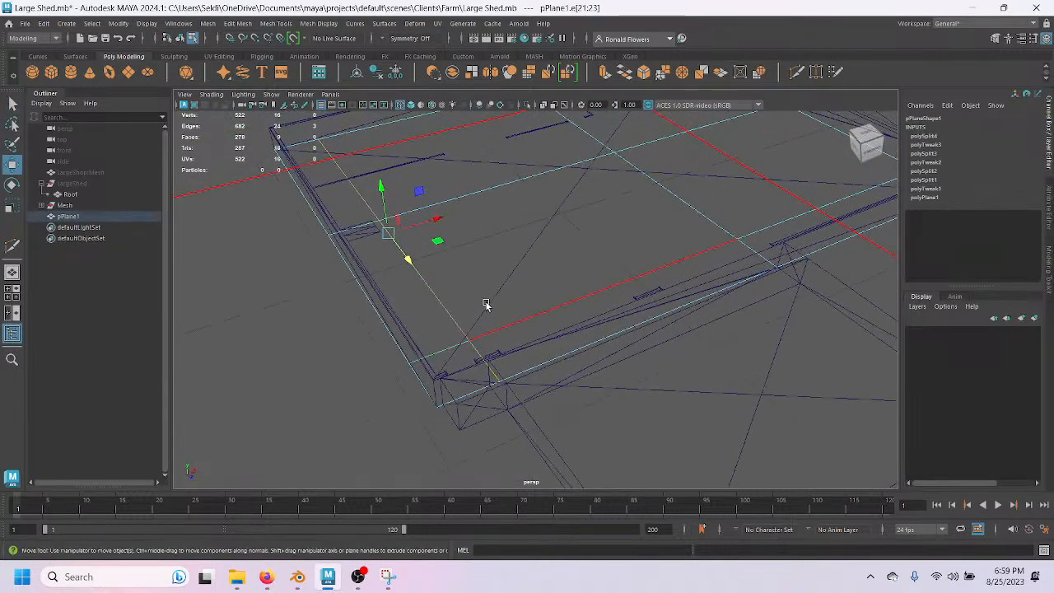
{"action": "left_click_drag", "start_coordinate": [434, 220], "coordinate": [422, 265]}
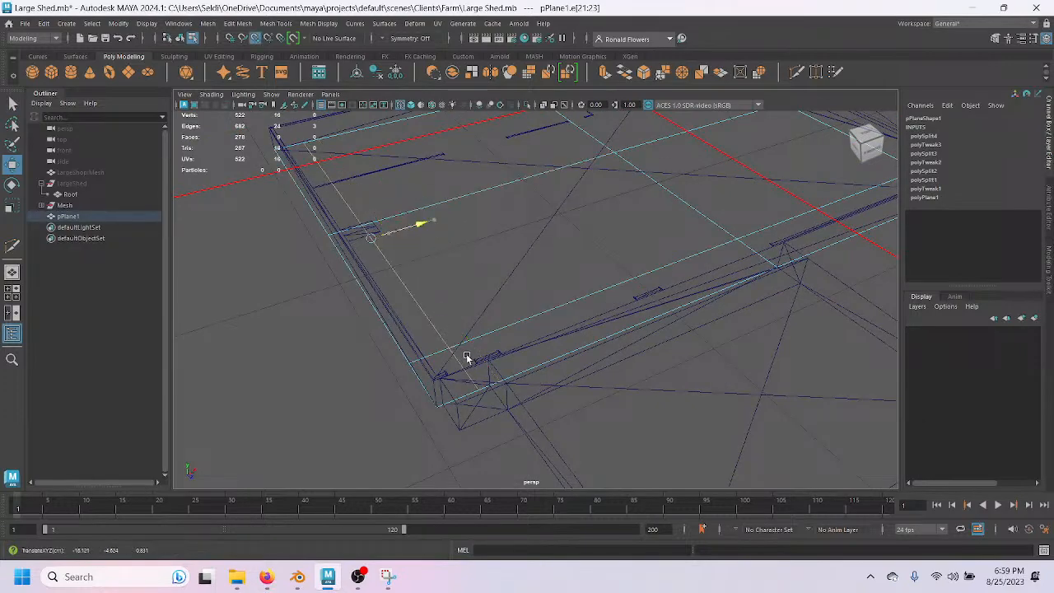
Try extruding the single plane border edge beside the outer slab out to the slab's near edge.
{"action": "left_click_drag", "start_coordinate": [495, 388], "coordinate": [522, 370], "text": "alt"}
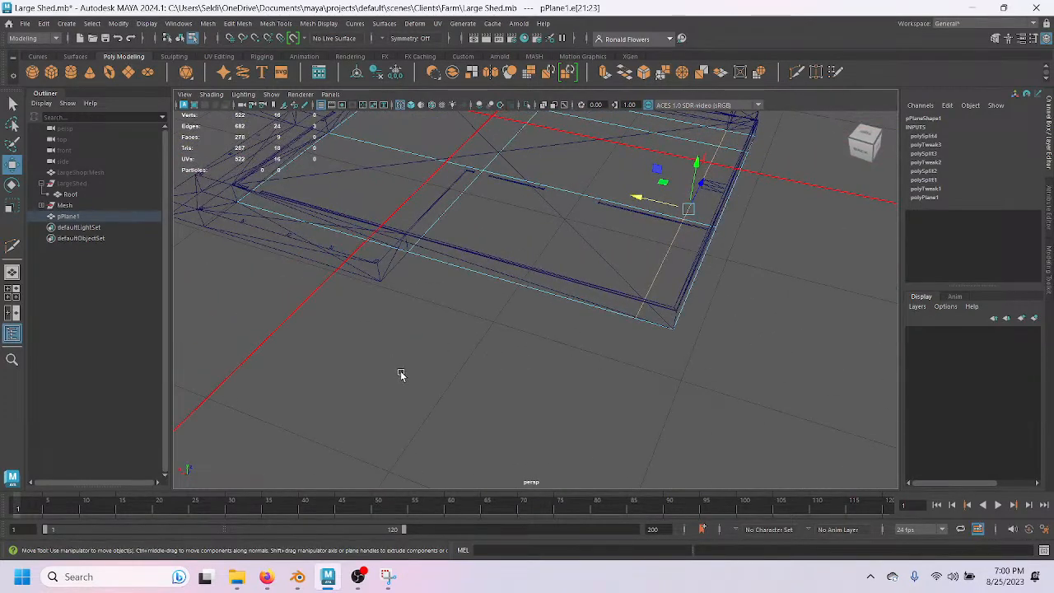
{"action": "scroll", "coordinate": [402, 350], "scroll_direction": "up", "scroll_amount": 2}
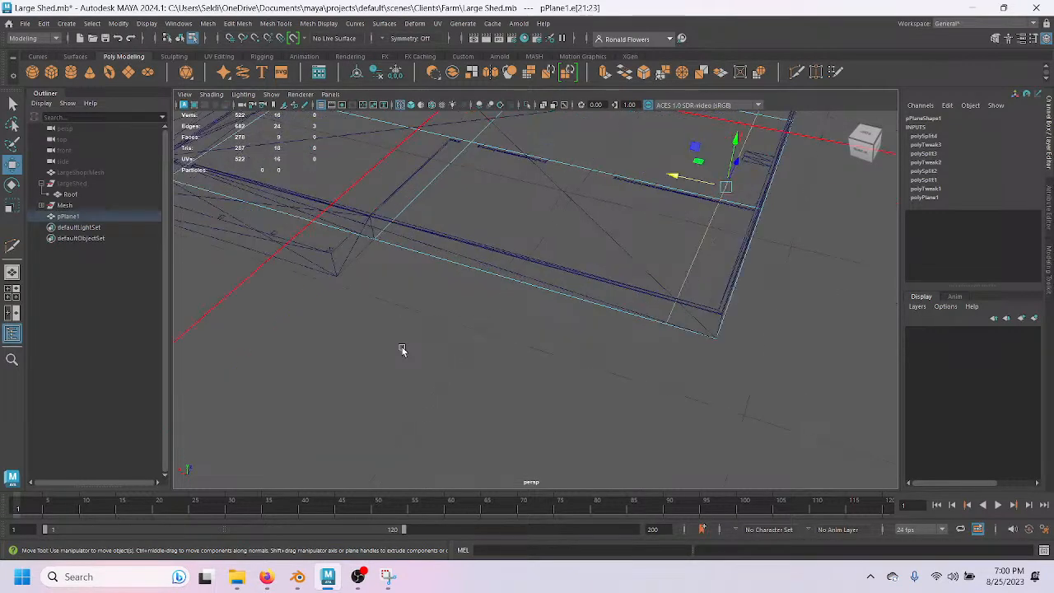
{"action": "left_click_drag", "start_coordinate": [425, 330], "coordinate": [306, 329], "text": "alt"}
{"action": "middle_click_drag", "start_coordinate": [400, 308], "coordinate": [436, 333], "text": "alt"}
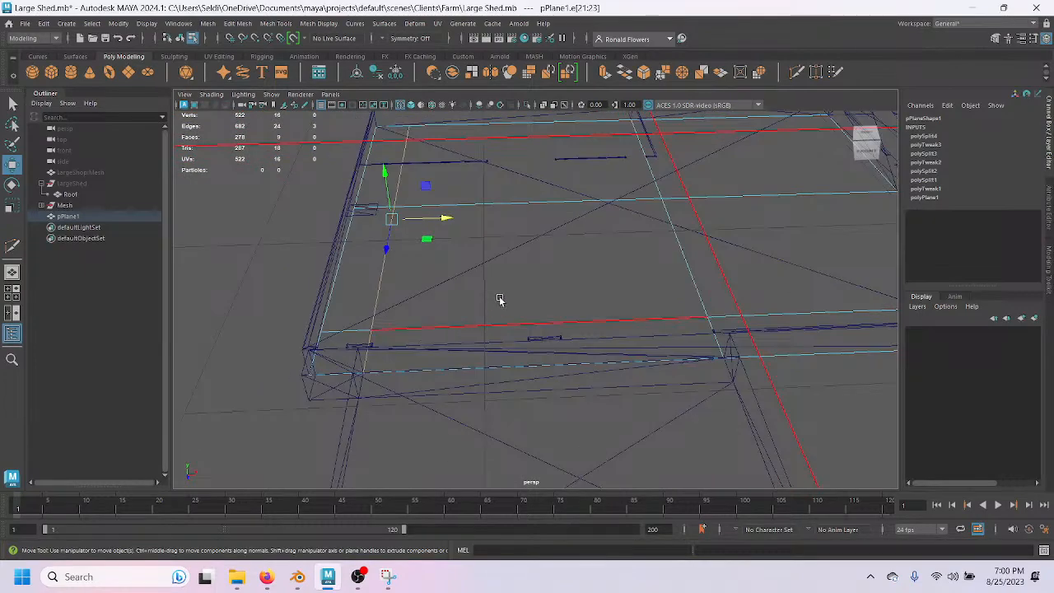
{"action": "left_click_drag", "start_coordinate": [591, 298], "coordinate": [518, 321], "text": "alt"}
{"action": "scroll", "coordinate": [499, 281], "scroll_direction": "down", "scroll_amount": 3}
{"action": "left_click", "coordinate": [510, 352]}
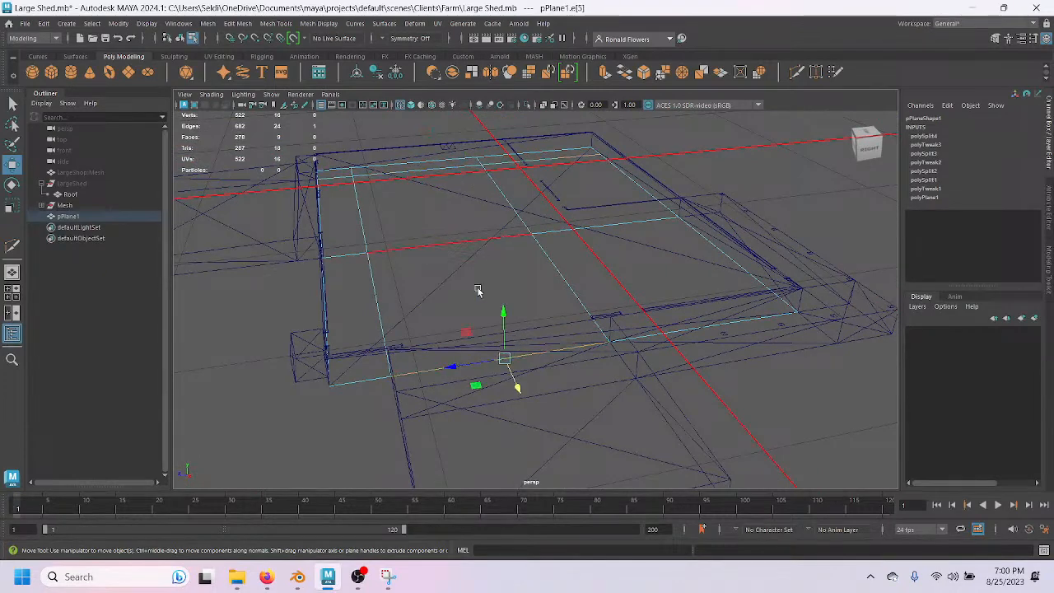
{"action": "left_click_drag", "start_coordinate": [508, 272], "coordinate": [507, 305], "text": "alt"}
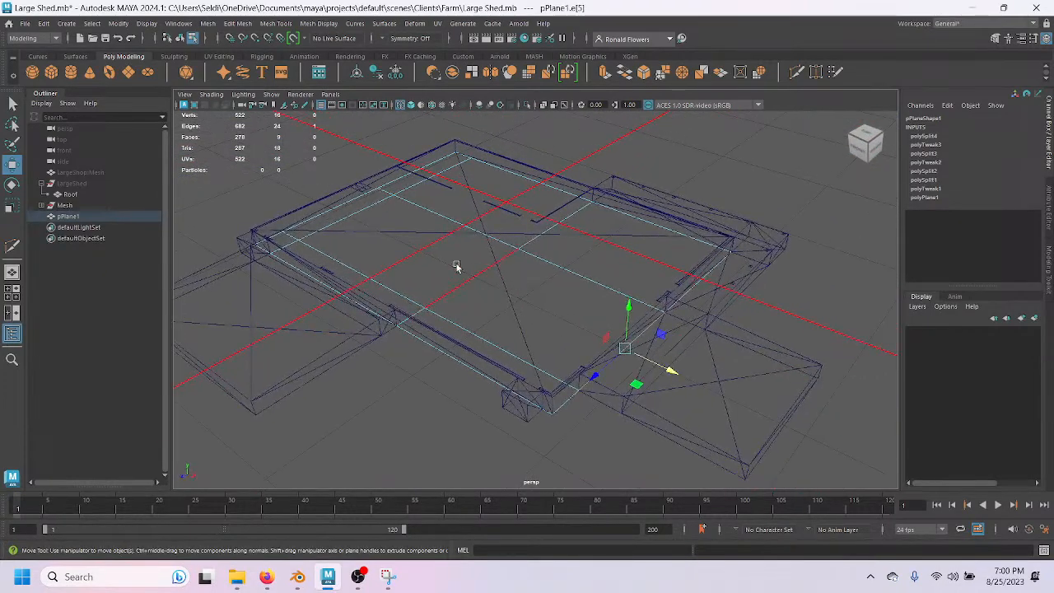
{"action": "left_click", "coordinate": [606, 74]}
{"action": "key", "text": "w"}
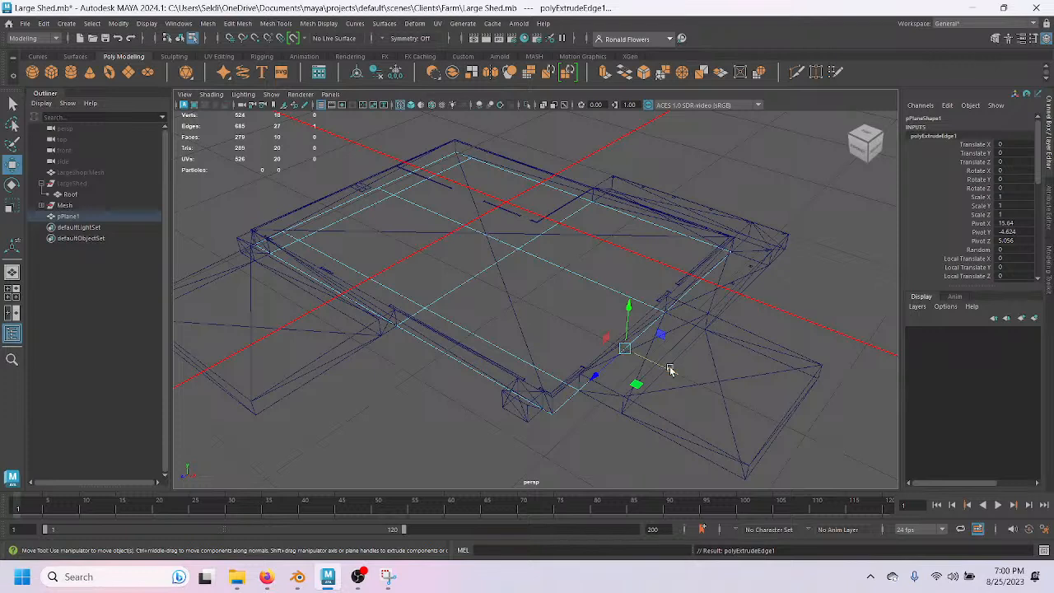
{"action": "left_click_drag", "start_coordinate": [668, 371], "coordinate": [671, 375]}
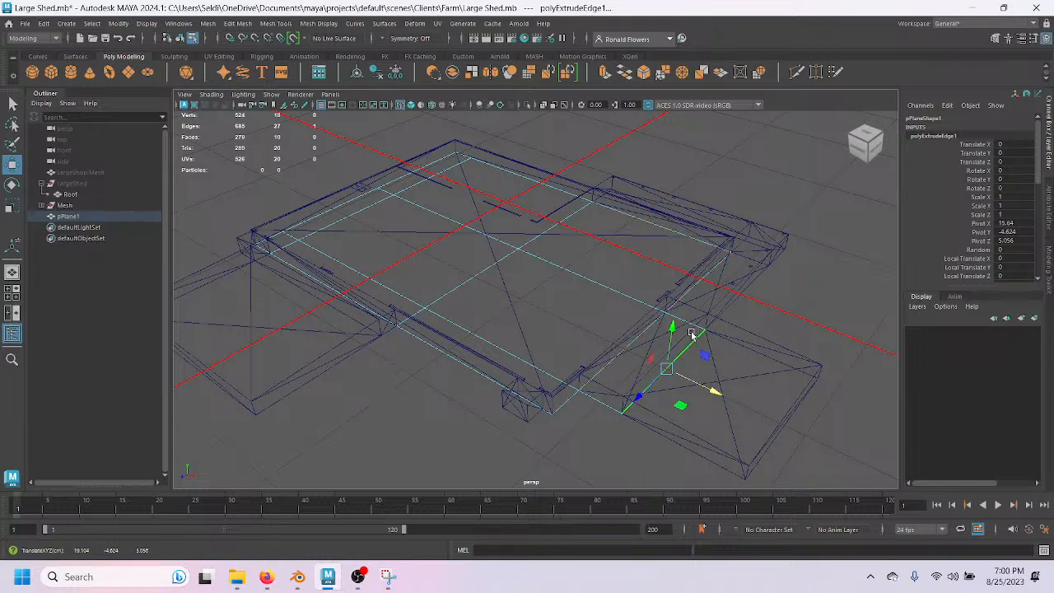
{"action": "key", "text": "ctrl+z"}
{"action": "key", "text": "ctrl+z"}
Extrude the plane's border edges around the corner, covering the slab side and the adjoining side.
{"action": "left_click", "coordinate": [631, 334]}
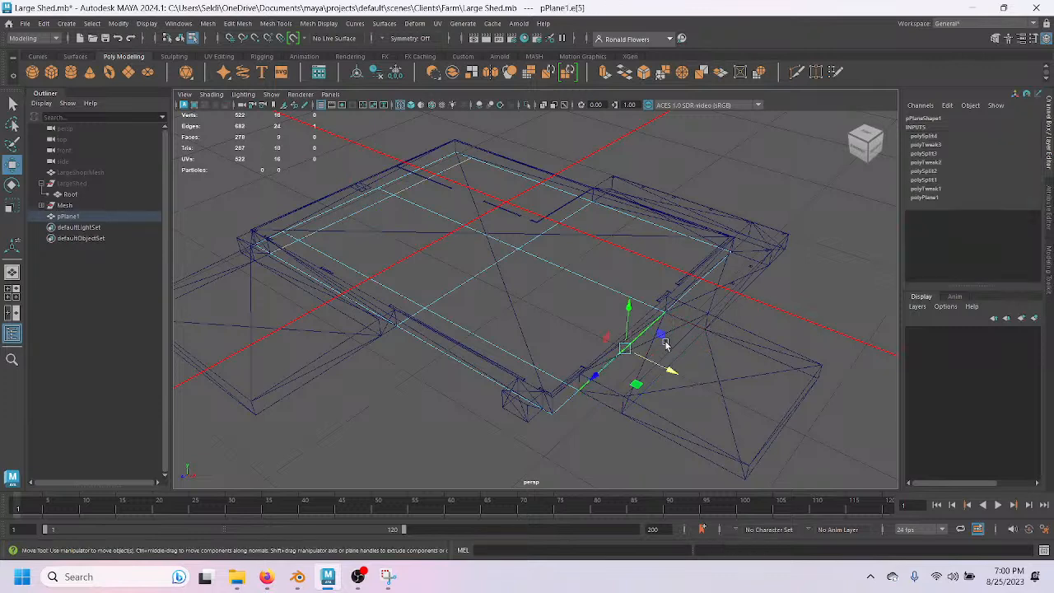
{"action": "left_click", "coordinate": [707, 260]}
{"action": "left_click", "coordinate": [702, 234], "text": "shift"}
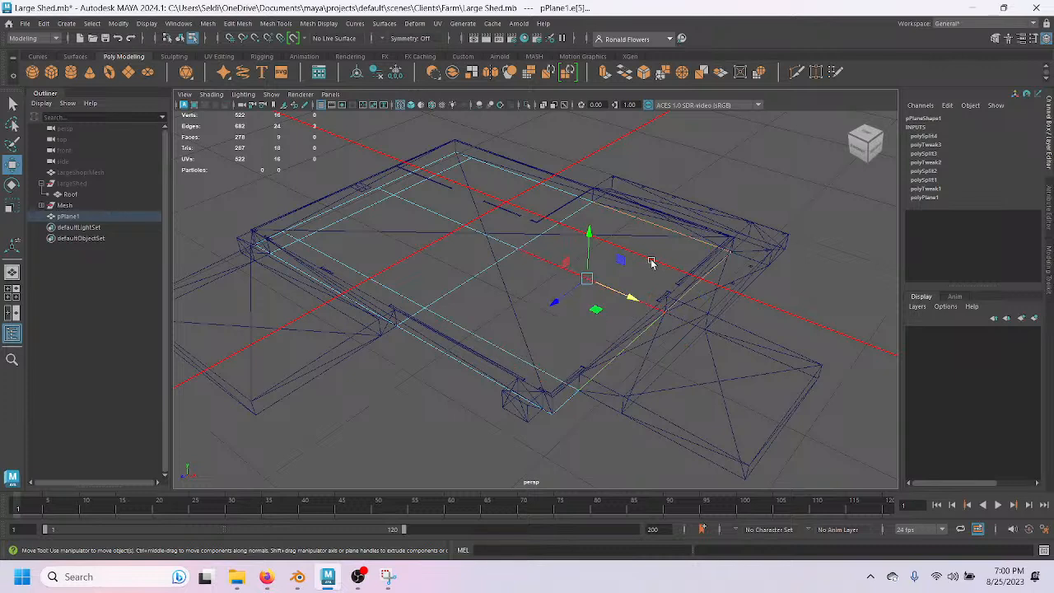
{"action": "left_click", "coordinate": [604, 73]}
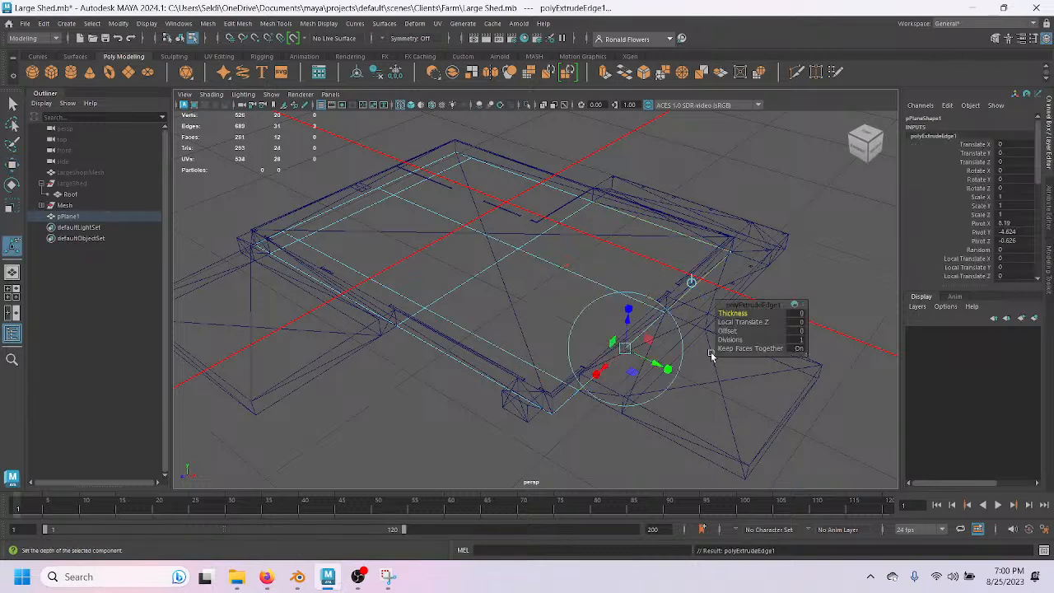
Try offsetting the extruded border edges sideways and then by Local Translate Z.
{"action": "left_click_drag", "start_coordinate": [652, 361], "coordinate": [683, 374]}
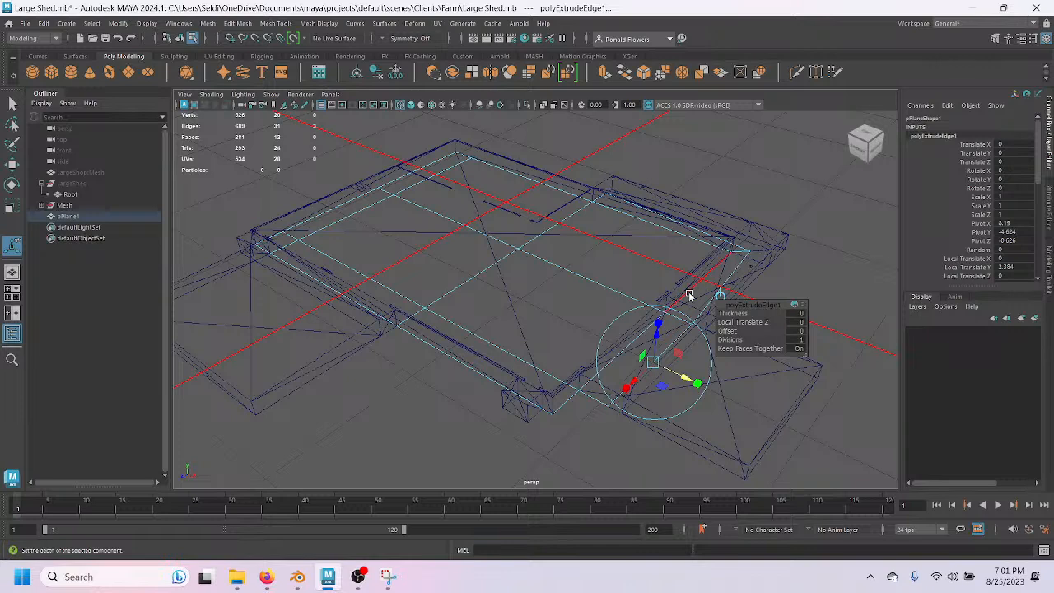
{"action": "key", "text": "ctrl+z"}
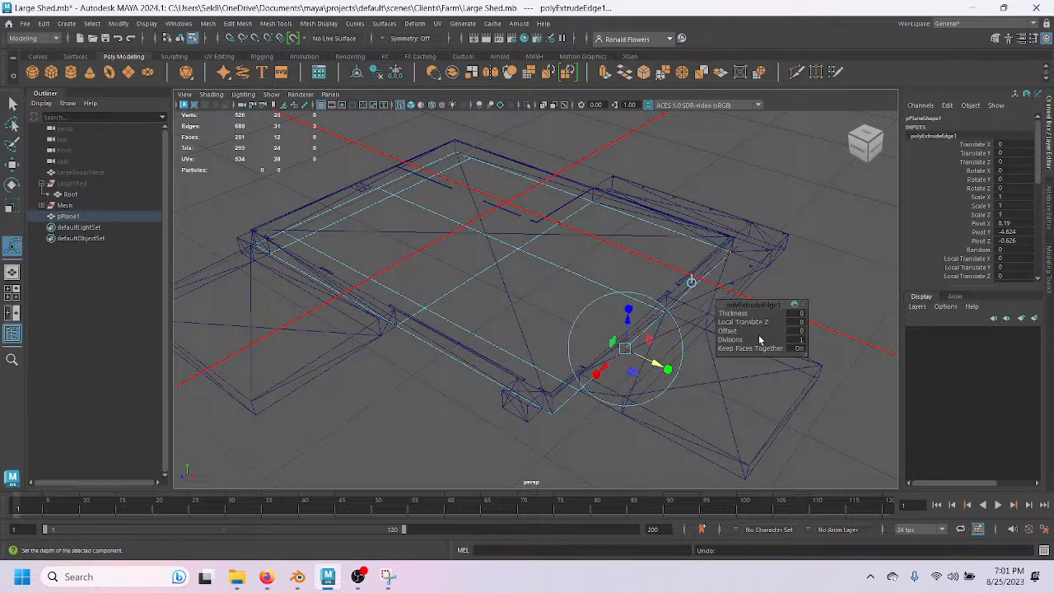
{"action": "mouse_move", "coordinate": [756, 322]}
{"action": "left_mouse_down"}
{"action": "mouse_move", "coordinate": [744, 324]}
{"action": "mouse_move", "coordinate": [755, 323]}
{"action": "left_mouse_up"}
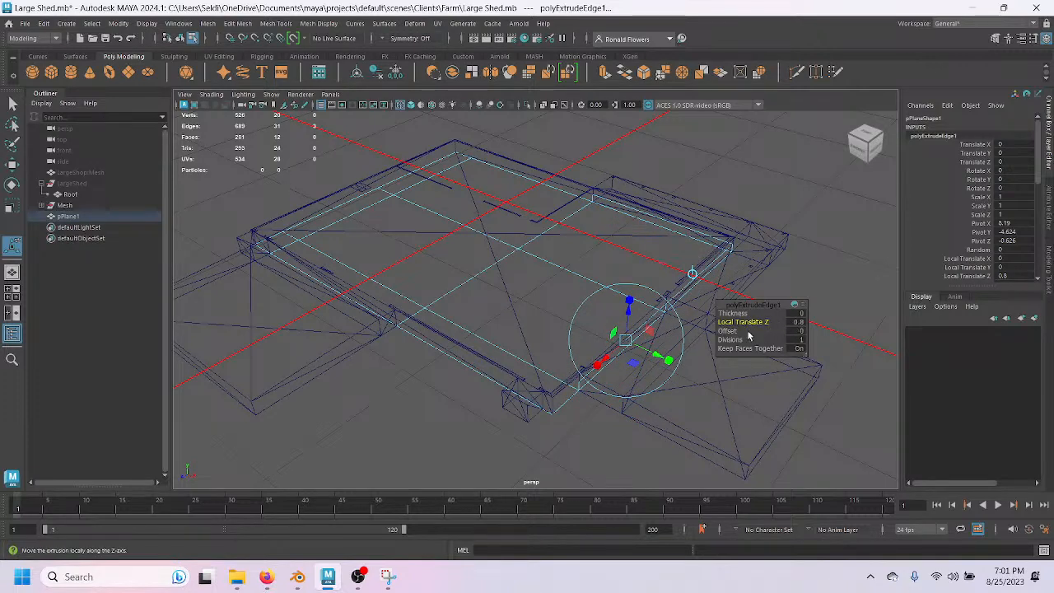
{"action": "key", "text": "ctrl+z"}
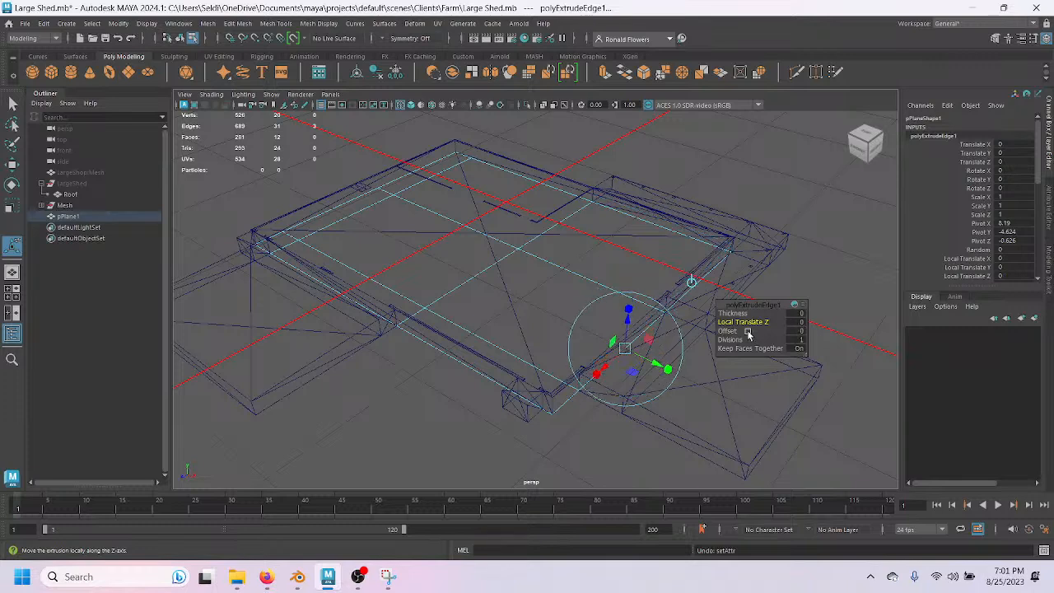
Offset the extruded border edges outward with a Local Translate Y of 3.4.
{"action": "left_click", "coordinate": [974, 267]}
{"action": "middle_click_drag", "start_coordinate": [835, 256], "coordinate": [853, 260]}
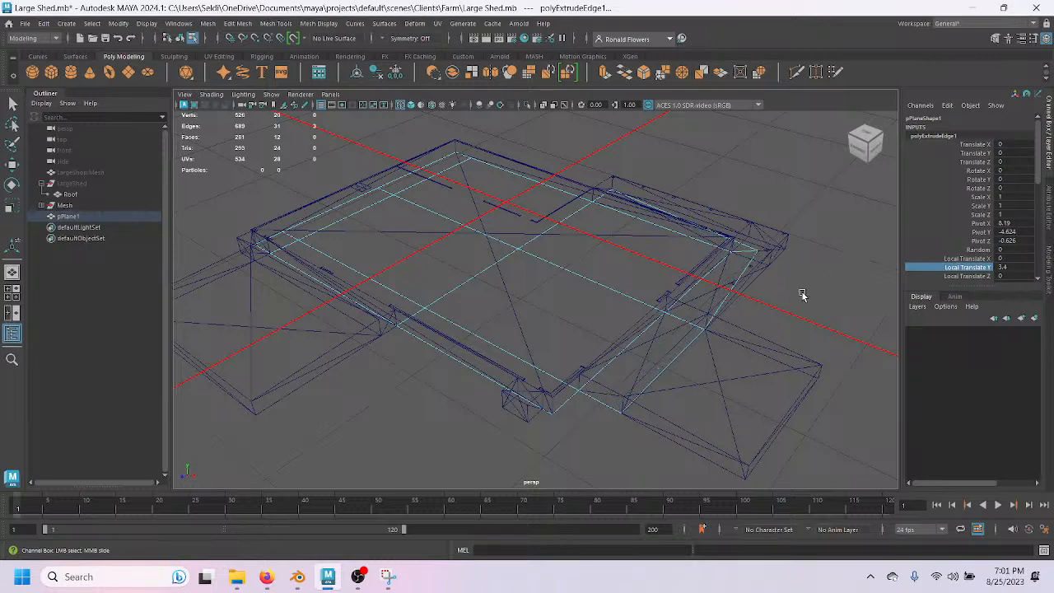
{"action": "right_click_drag", "start_coordinate": [743, 286], "coordinate": [772, 223]}
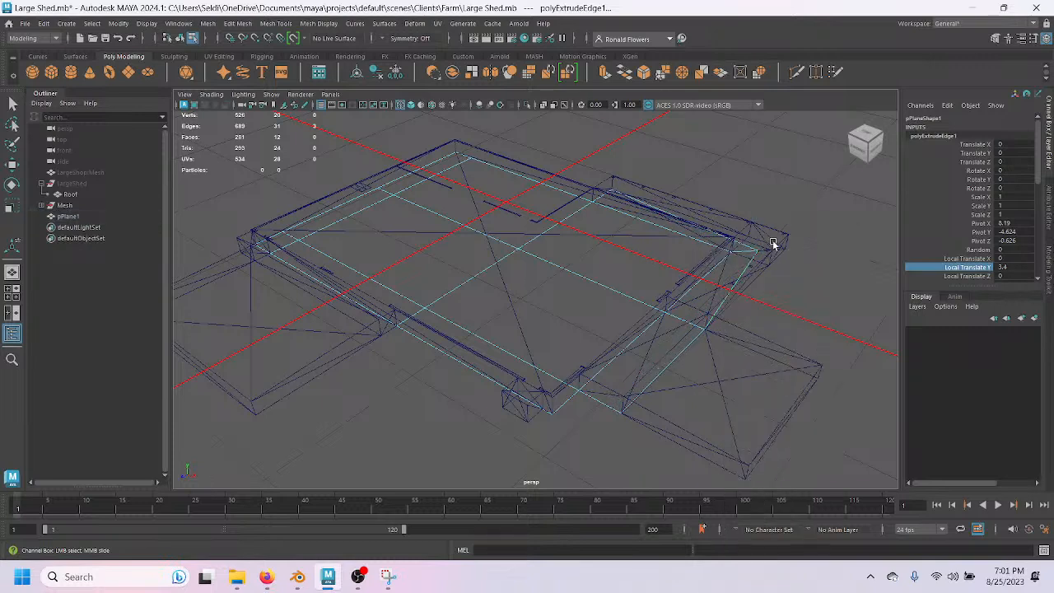
{"action": "key", "text": "t"}
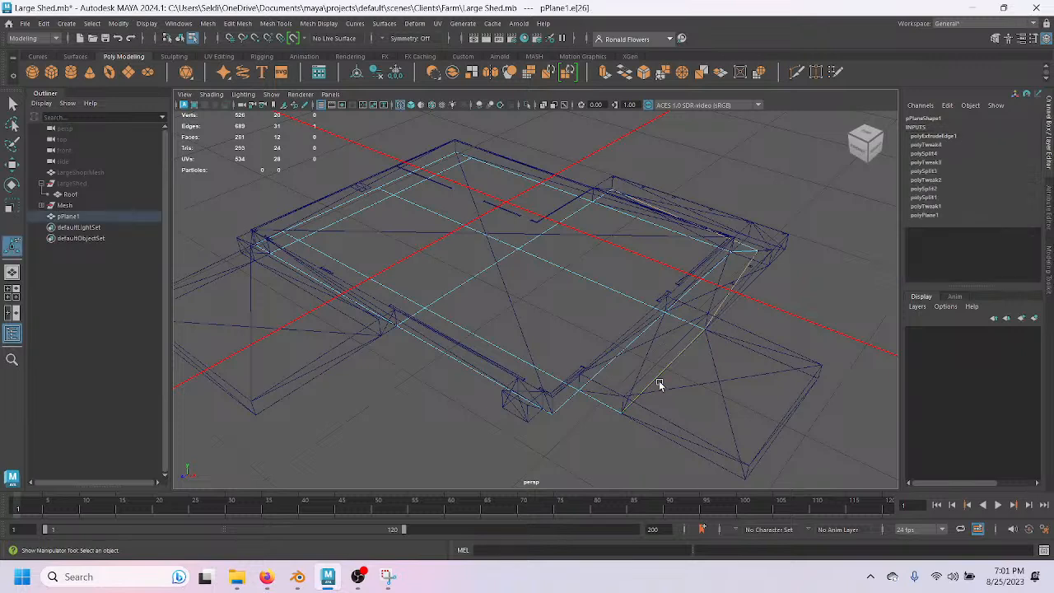
Flatten the two extruded edges on the slab side into a straight line and snap them to the slab's near edge.
{"action": "left_click", "coordinate": [718, 311], "text": "shift"}
{"action": "key", "text": "r"}
{"action": "left_click_drag", "start_coordinate": [744, 340], "coordinate": [543, 238]}
{"action": "key", "text": "w"}
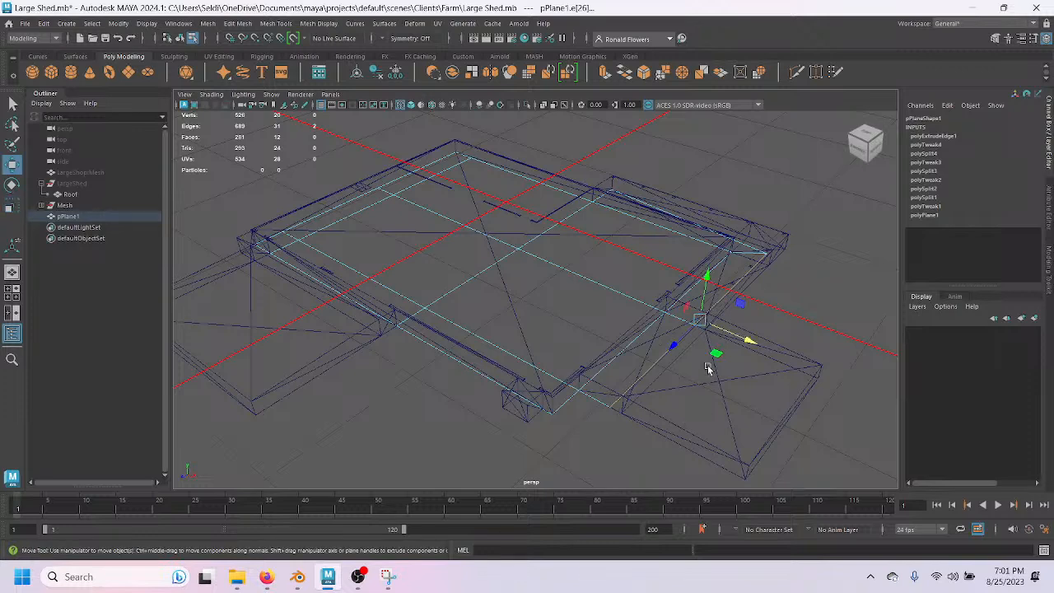
{"action": "middle_click_drag", "start_coordinate": [719, 375], "coordinate": [719, 366]}
{"action": "middle_click_drag", "start_coordinate": [664, 394], "coordinate": [730, 388]}
Flatten the extruded edge on the adjoining side and snap it to the outer edge of the original side slab.
{"action": "left_click_drag", "start_coordinate": [730, 388], "coordinate": [481, 341], "text": "alt"}
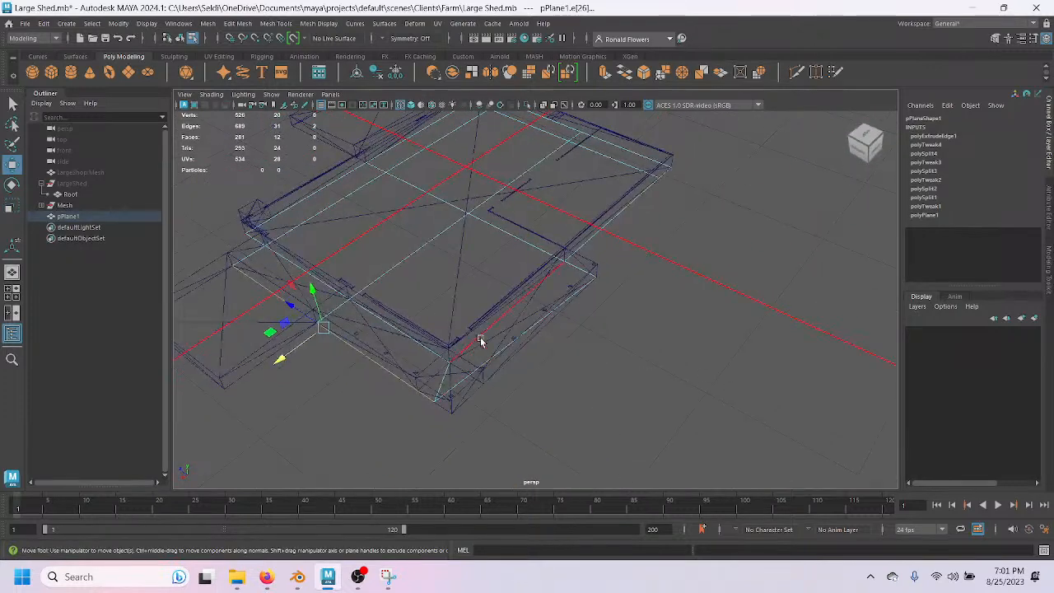
{"action": "left_click", "coordinate": [490, 356]}
{"action": "key", "text": "r"}
{"action": "left_click", "coordinate": [484, 313]}
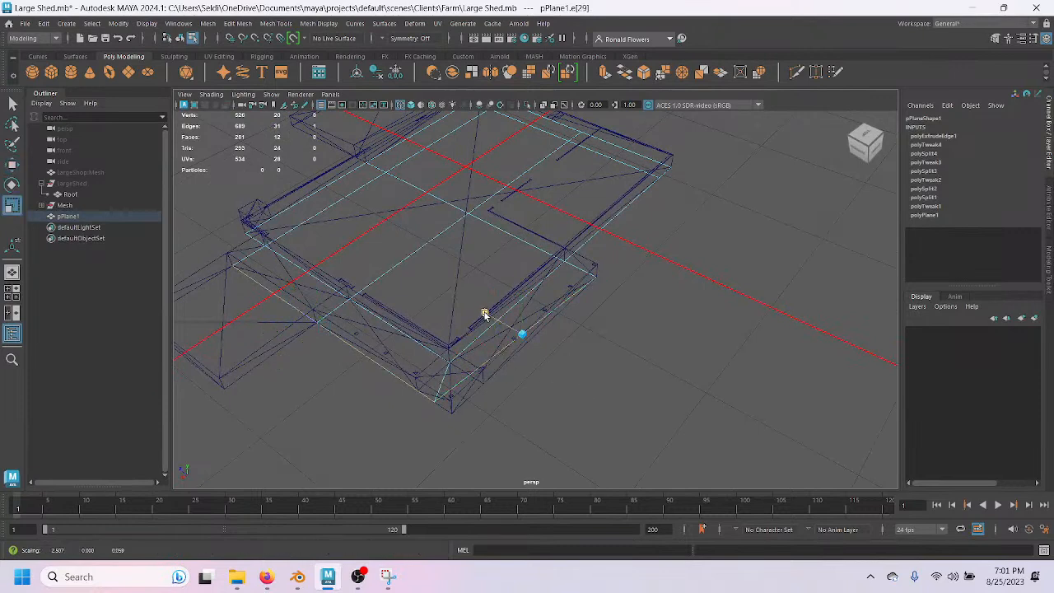
{"action": "key", "text": "w"}
{"action": "left_click_drag", "start_coordinate": [495, 320], "coordinate": [586, 414]}
Extrude the plane edge bordering the outer slab and extend it to the slab's far edge.
{"action": "left_click", "coordinate": [586, 415]}
{"action": "left_click_drag", "start_coordinate": [789, 436], "coordinate": [746, 383], "text": "alt"}
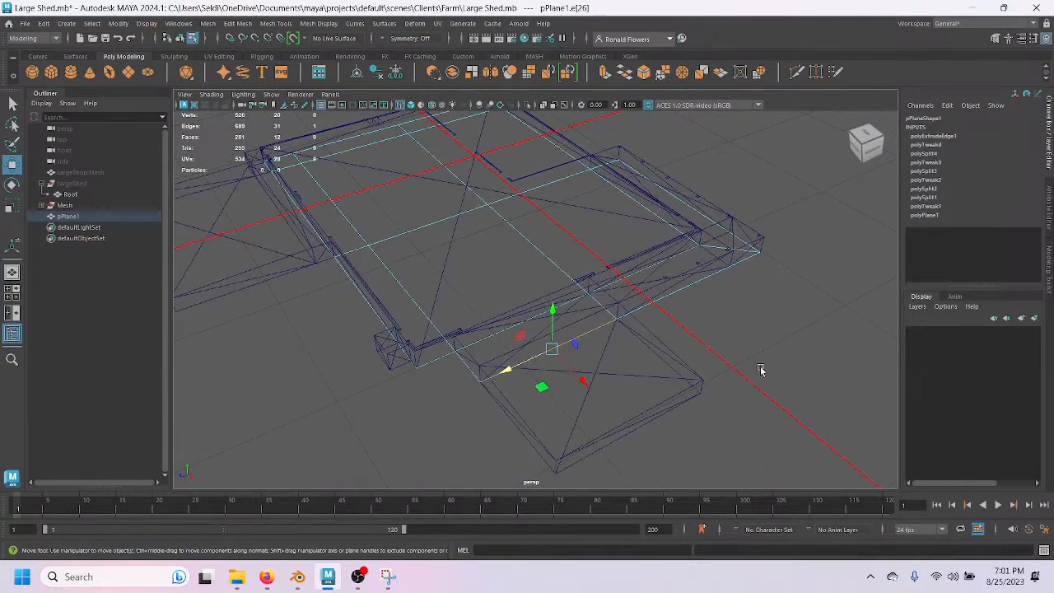
{"action": "key", "text": "ctrl+e"}
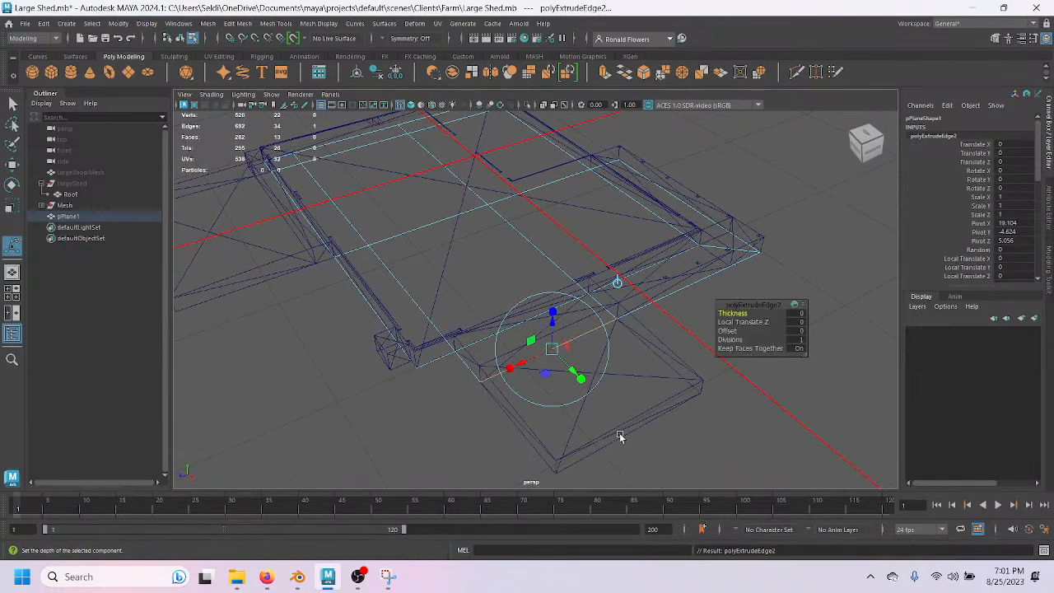
{"action": "key", "text": "w"}
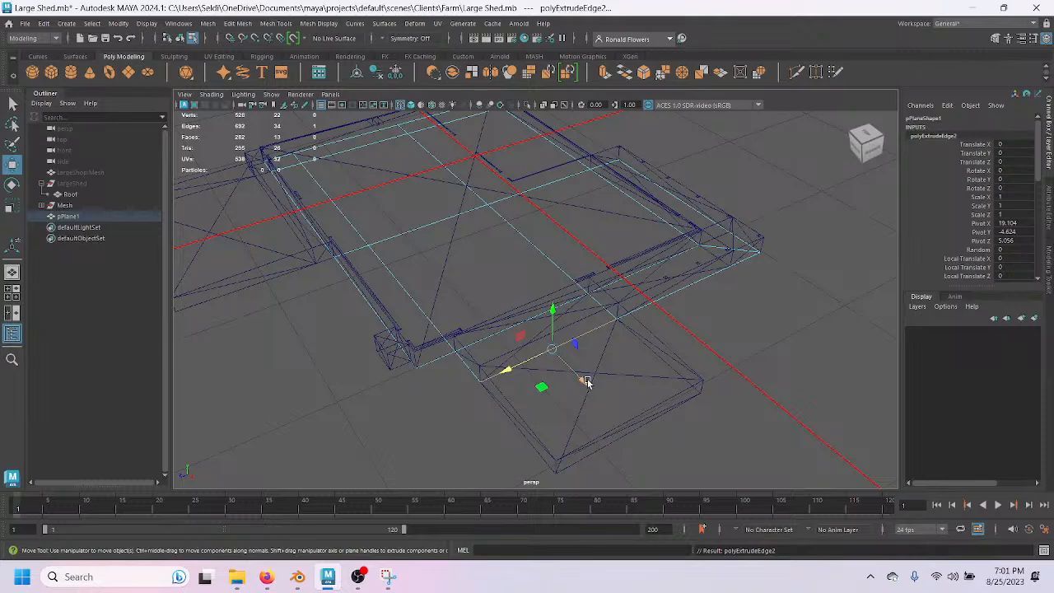
{"action": "left_click_drag", "start_coordinate": [586, 381], "coordinate": [594, 402]}
Extrude the two border edges beside the corner step block and snap them to the block's outer edge.
{"action": "left_click_drag", "start_coordinate": [725, 358], "coordinate": [674, 377], "text": "alt"}
{"action": "scroll", "coordinate": [625, 341], "scroll_direction": "up", "scroll_amount": 4}
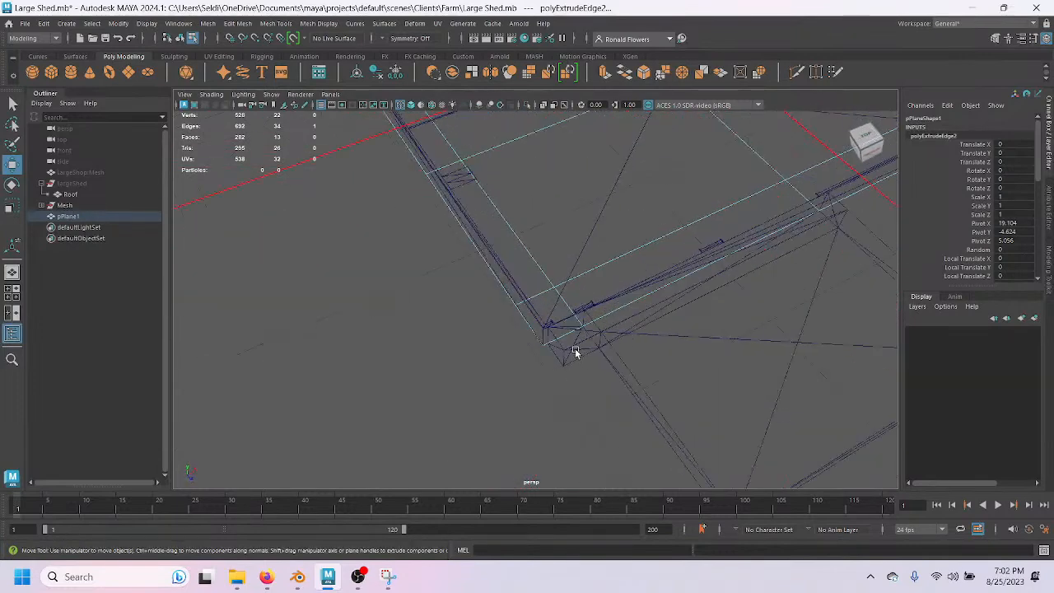
{"action": "left_click", "coordinate": [562, 342]}
{"action": "left_click", "coordinate": [645, 305]}
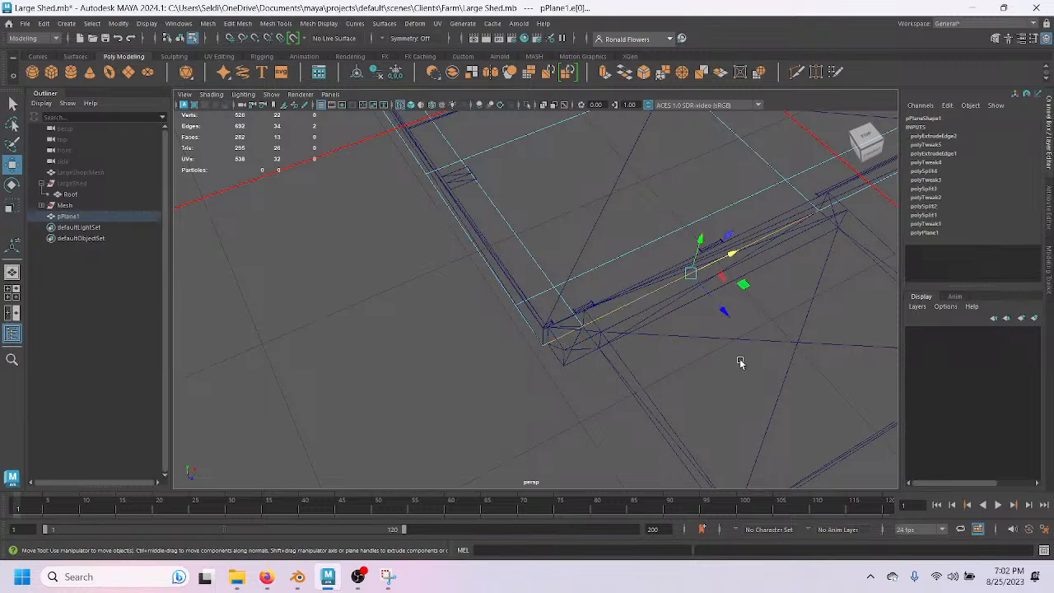
{"action": "left_click_drag", "start_coordinate": [741, 360], "coordinate": [739, 363], "text": "alt"}
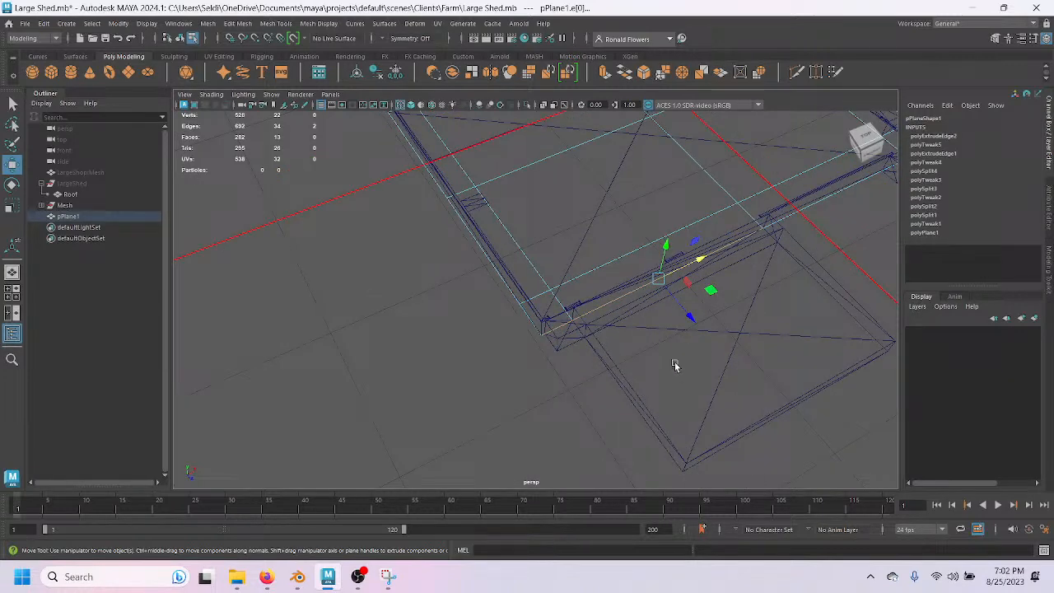
{"action": "key", "text": "ctrl+e"}
{"action": "key", "text": "w"}
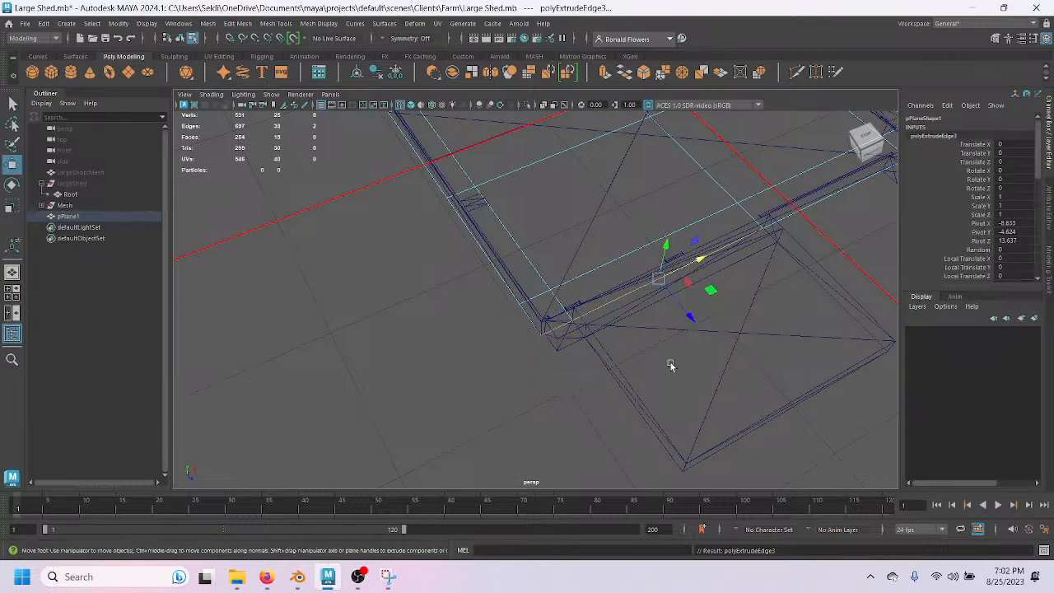
{"action": "key", "text": "v"}
{"action": "left_click_drag", "start_coordinate": [687, 313], "coordinate": [628, 332]}
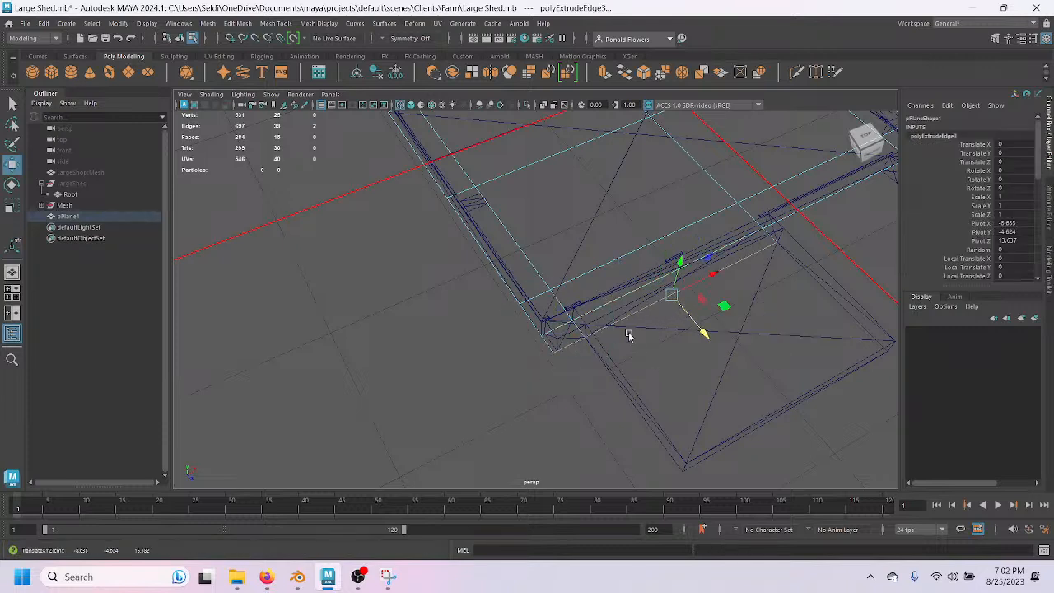
Extrude the longer new edge beside the step block and snap it to the far edge of the adjoining slab.
{"action": "left_click", "coordinate": [626, 327]}
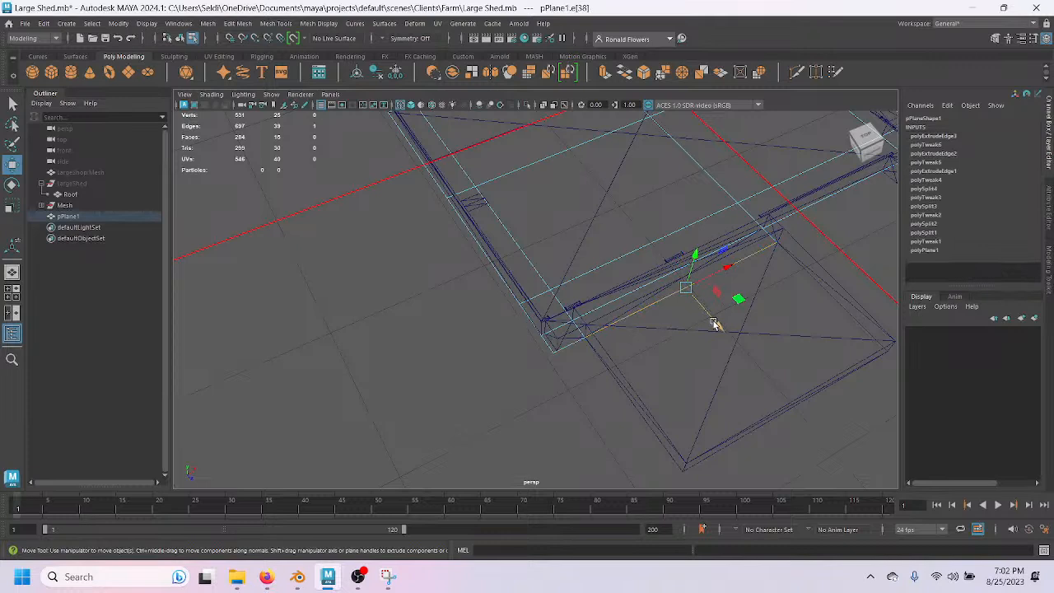
{"action": "key", "text": "ctrl+e"}
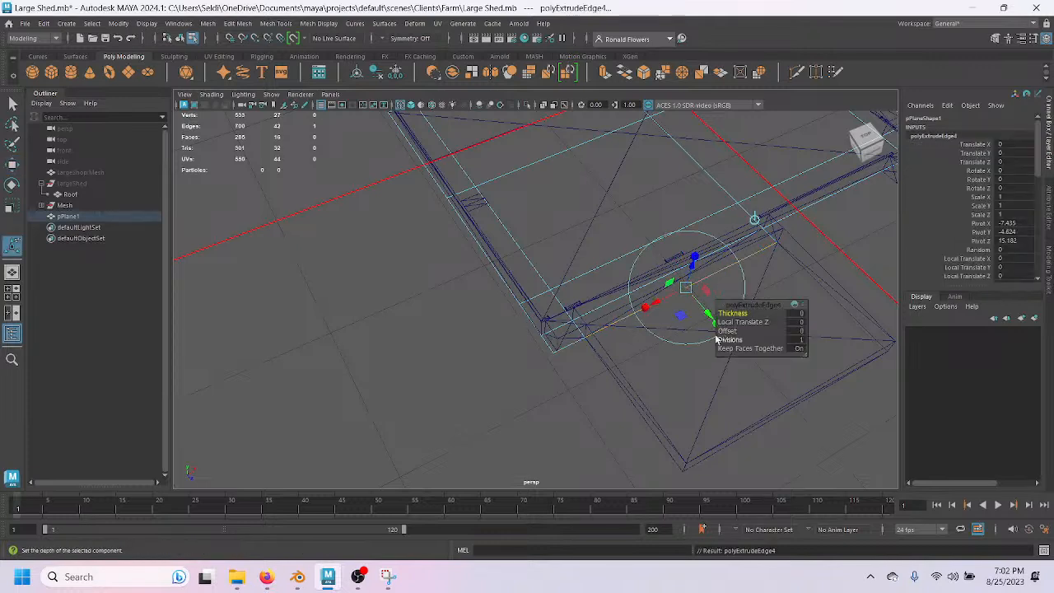
{"action": "key", "text": "w"}
{"action": "key", "text": "v"}
{"action": "left_click_drag", "start_coordinate": [720, 329], "coordinate": [752, 416]}
{"action": "mouse_move", "coordinate": [711, 349]}
{"action": "left_mouse_down", "text": "alt"}
{"action": "mouse_move", "coordinate": [631, 330]}
{"action": "mouse_move", "coordinate": [463, 346]}
{"action": "mouse_move", "coordinate": [725, 337]}
{"action": "left_mouse_up", "text": "alt"}
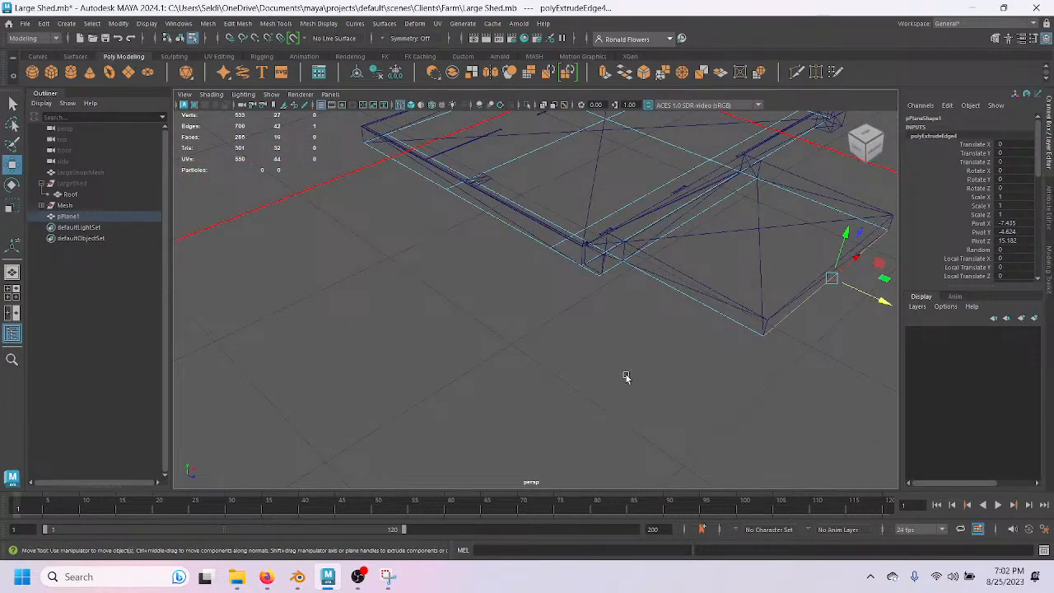
{"action": "scroll", "coordinate": [622, 372], "scroll_direction": "up", "scroll_amount": 5}
{"action": "scroll", "coordinate": [530, 395], "scroll_direction": "down", "scroll_amount": 3}
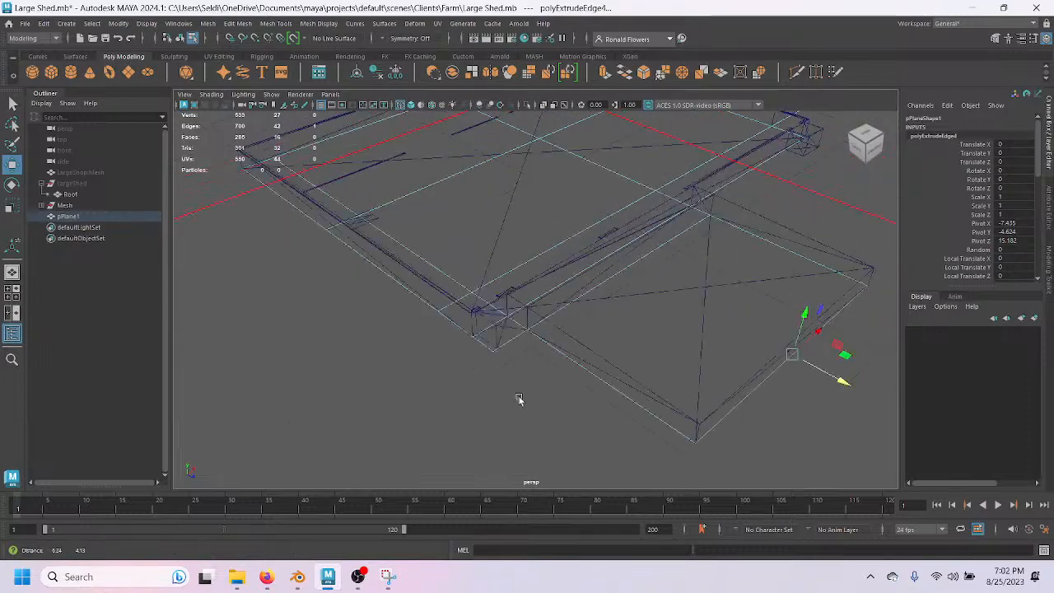
Insert two edge loops with Multi-Cut across the foundation plane, one near each side of the small corner block.
{"action": "left_click_drag", "start_coordinate": [397, 400], "coordinate": [610, 401], "text": "alt"}
{"action": "scroll", "coordinate": [581, 416], "scroll_direction": "up", "scroll_amount": 3}
{"action": "middle_click_drag", "start_coordinate": [579, 412], "coordinate": [570, 331], "text": "alt"}
{"action": "left_click_drag", "start_coordinate": [553, 338], "coordinate": [471, 386], "text": "alt"}
{"action": "scroll", "coordinate": [502, 380], "scroll_direction": "down", "scroll_amount": 2}
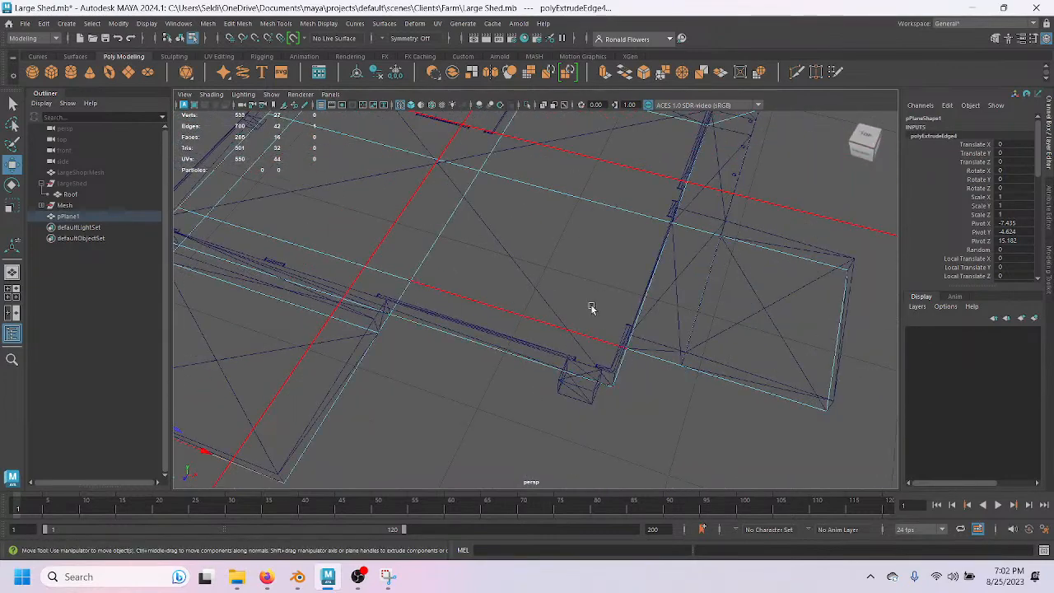
{"action": "scroll", "coordinate": [660, 466], "scroll_direction": "up", "scroll_amount": 3}
{"action": "left_click_drag", "start_coordinate": [659, 463], "coordinate": [631, 440], "text": "alt"}
{"action": "middle_click_drag", "start_coordinate": [631, 439], "coordinate": [610, 387], "text": "alt"}
{"action": "key", "text": "super"}
{"action": "key", "text": "super"}
{"action": "scroll", "coordinate": [610, 323], "scroll_direction": "up", "scroll_amount": 3}
{"action": "middle_click_drag", "start_coordinate": [610, 323], "coordinate": [591, 354], "text": "alt"}
{"action": "left_click_drag", "start_coordinate": [590, 354], "coordinate": [633, 346], "text": "alt"}
{"action": "left_click", "coordinate": [796, 73]}
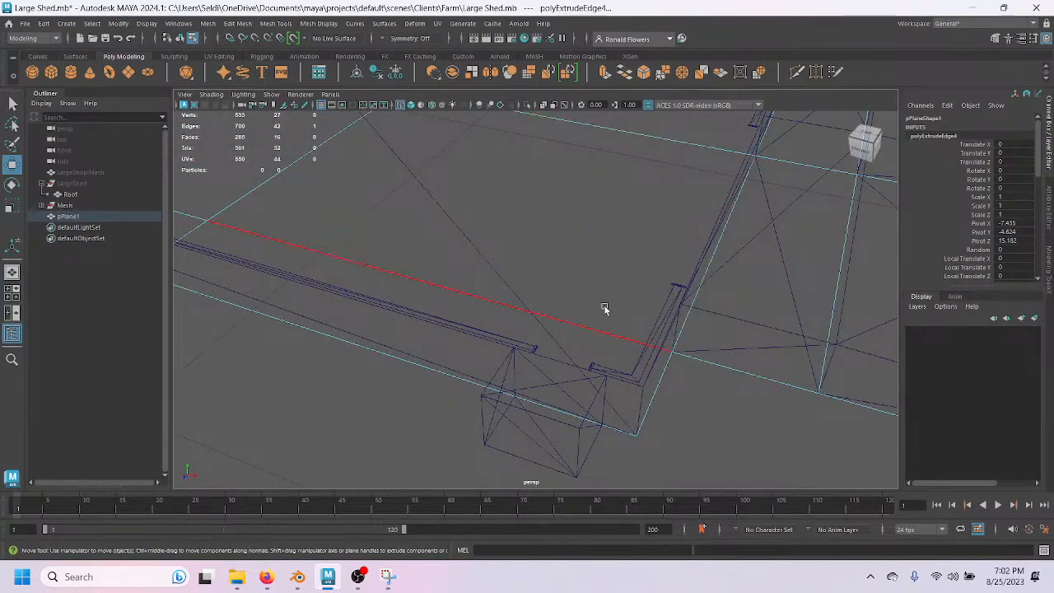
{"action": "left_click", "coordinate": [650, 136]}
{"action": "left_click", "coordinate": [476, 380], "text": "ctrl"}
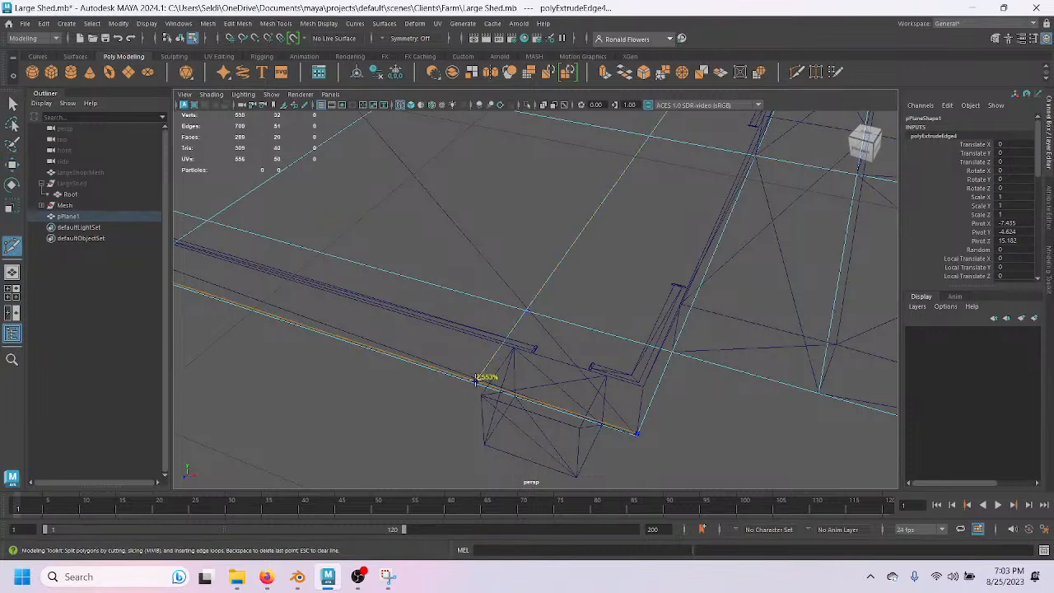
{"action": "left_click", "coordinate": [610, 426], "text": "ctrl"}
{"action": "key", "text": "q"}
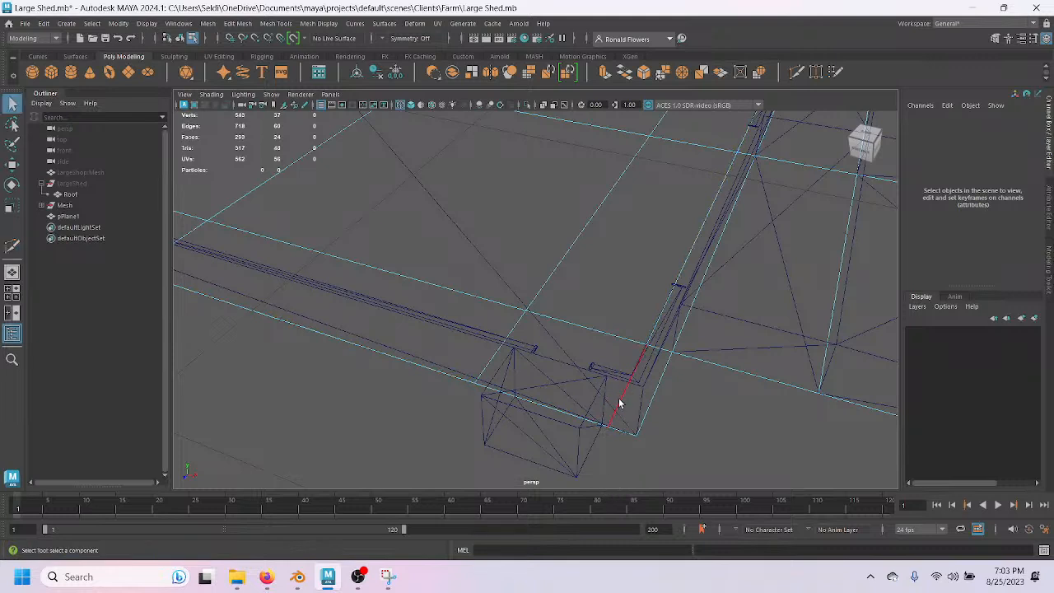
Try to snap the edge loop nearest the plane's corner to the side of the small corner block.
{"action": "double_click", "coordinate": [620, 404]}
{"action": "key", "text": "w"}
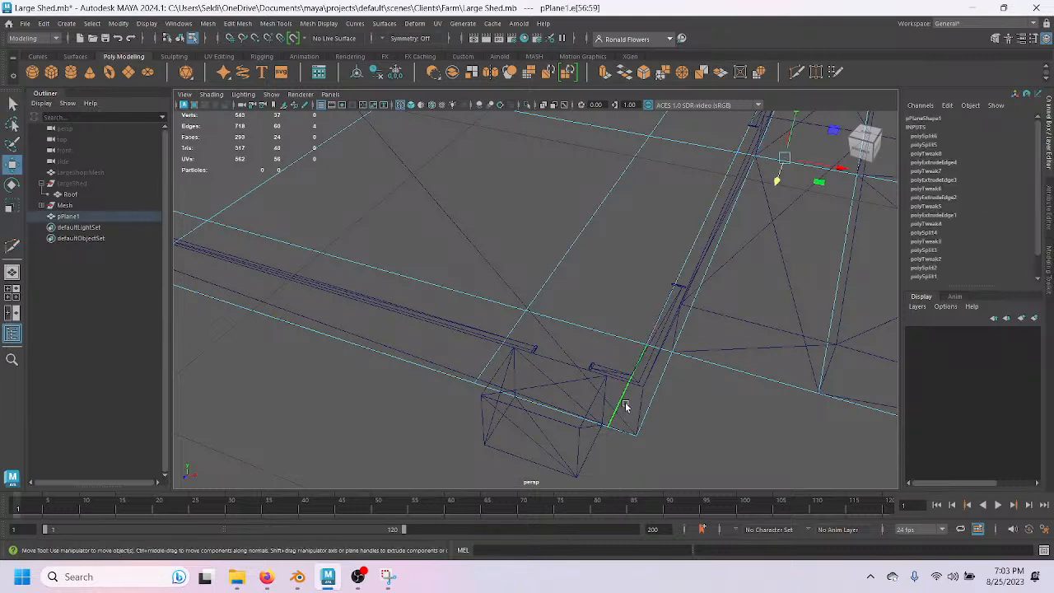
{"action": "left_click_drag", "start_coordinate": [821, 168], "coordinate": [600, 455]}
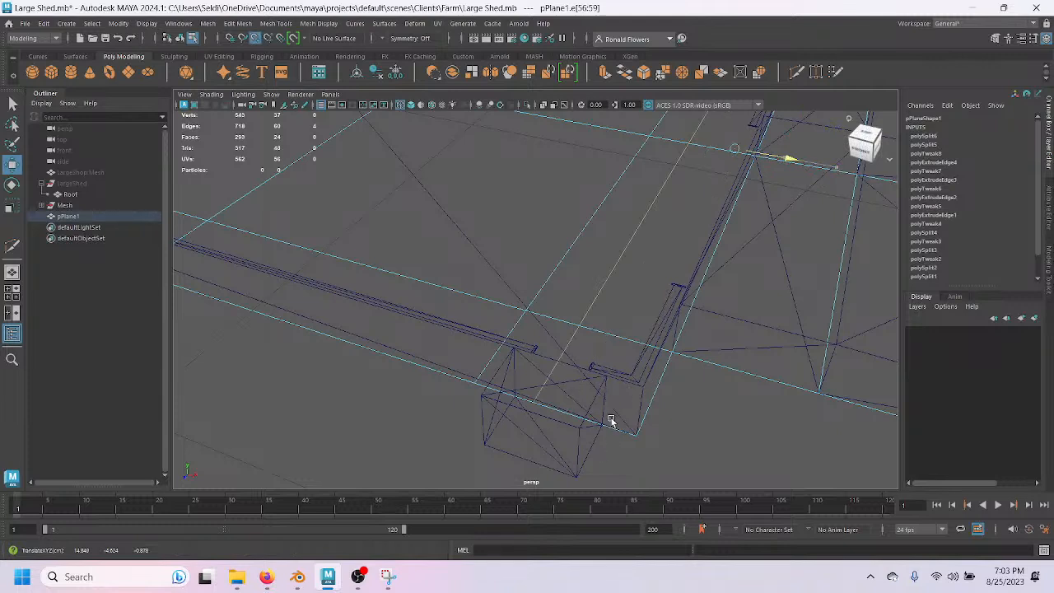
{"action": "left_click_drag", "start_coordinate": [557, 488], "coordinate": [558, 489]}
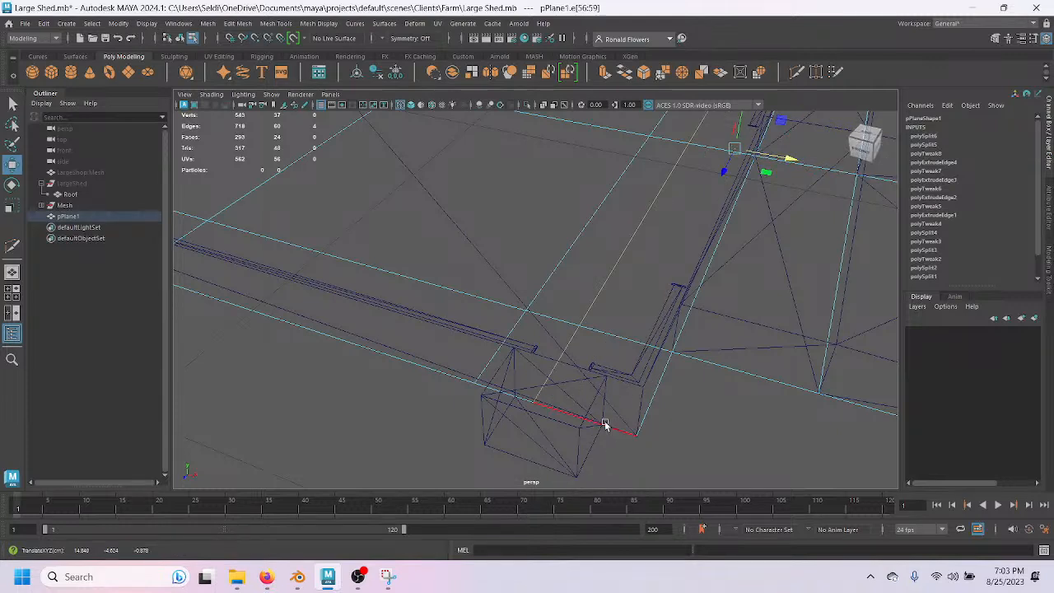
Flatten both new edge loops by scaling so each runs straight across the plane.
{"action": "scroll", "coordinate": [605, 423], "scroll_direction": "down", "scroll_amount": 4}
{"action": "left_click_drag", "start_coordinate": [696, 234], "coordinate": [541, 288], "text": "alt"}
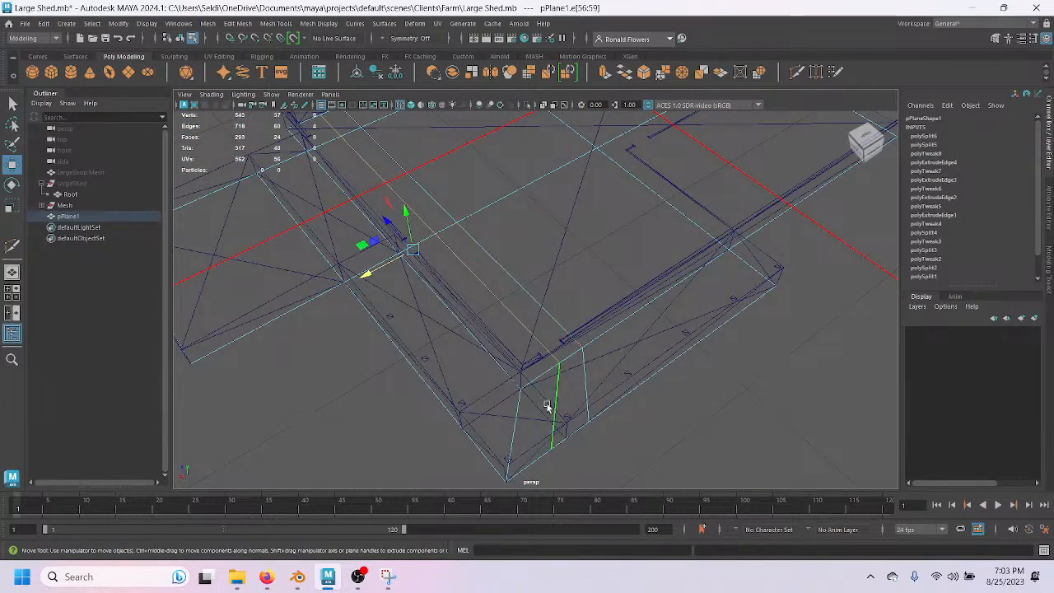
{"action": "key", "text": "r"}
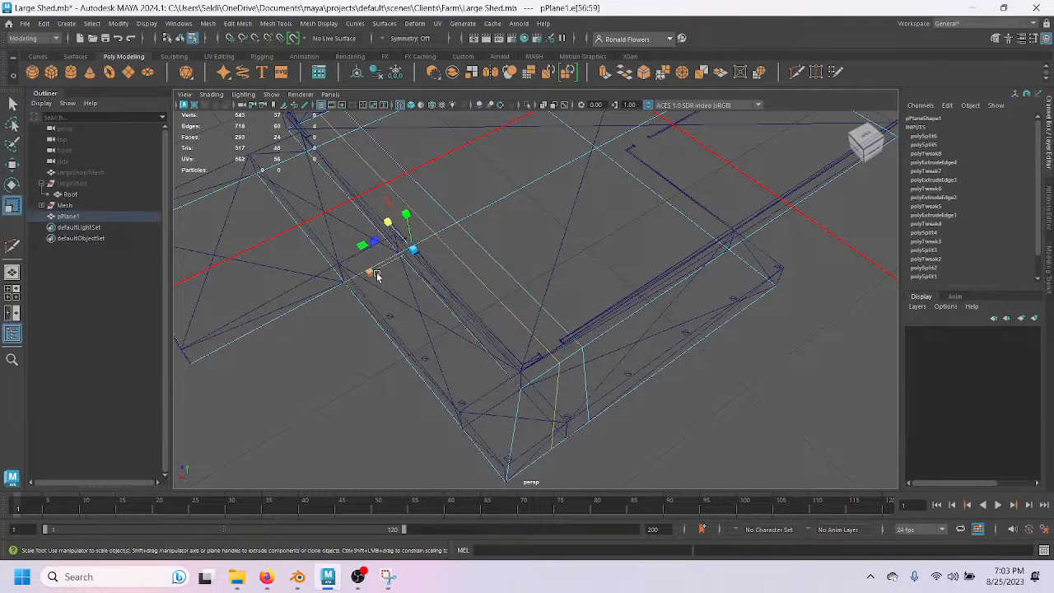
{"action": "left_click_drag", "start_coordinate": [375, 273], "coordinate": [544, 224]}
{"action": "double_click", "coordinate": [543, 307]}
{"action": "left_click_drag", "start_coordinate": [397, 259], "coordinate": [737, 190]}
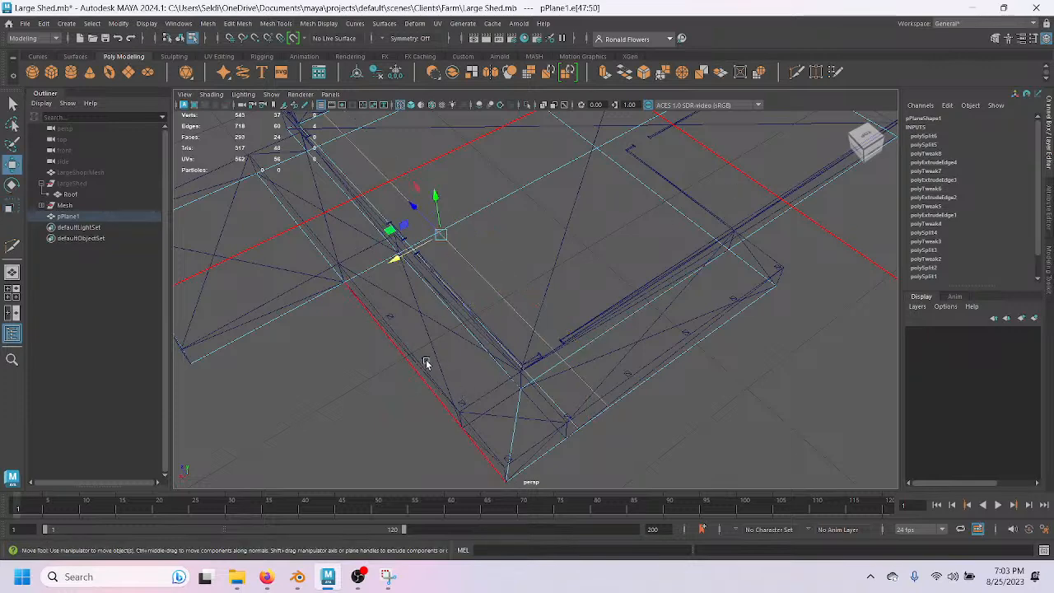
Snap the two straightened edge loops to the opposite sides of the small corner block.
{"action": "left_click_drag", "start_coordinate": [362, 337], "coordinate": [512, 331], "text": "alt"}
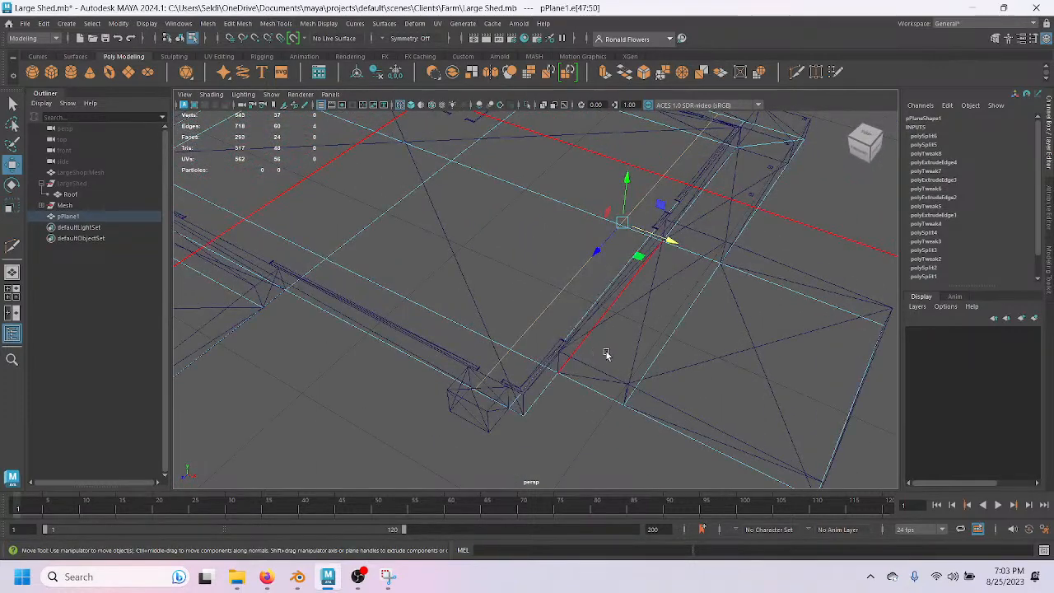
{"action": "key", "text": "v"}
{"action": "left_click_drag", "start_coordinate": [674, 242], "coordinate": [560, 400]}
{"action": "double_click", "coordinate": [577, 323]}
{"action": "key", "text": "v"}
{"action": "left_click_drag", "start_coordinate": [700, 254], "coordinate": [668, 278]}
{"action": "left_click_drag", "start_coordinate": [534, 388], "coordinate": [500, 412]}
{"action": "left_click_drag", "start_coordinate": [691, 346], "coordinate": [758, 323], "text": "alt"}
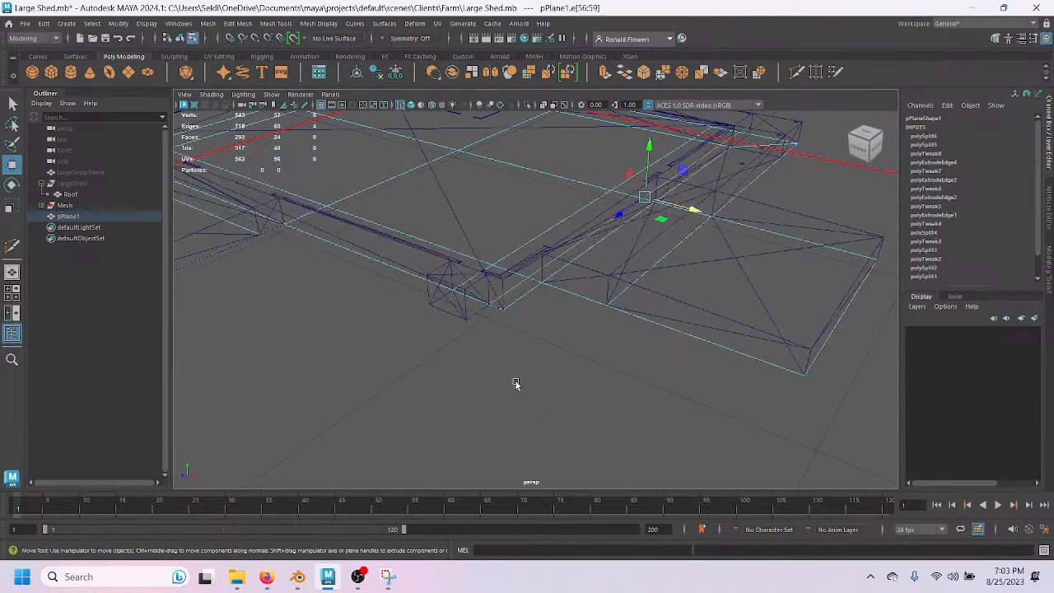
Switch to OBS Studio to check the live chat, and return to the foundation model in Maya.
{"action": "left_click", "coordinate": [358, 577]}
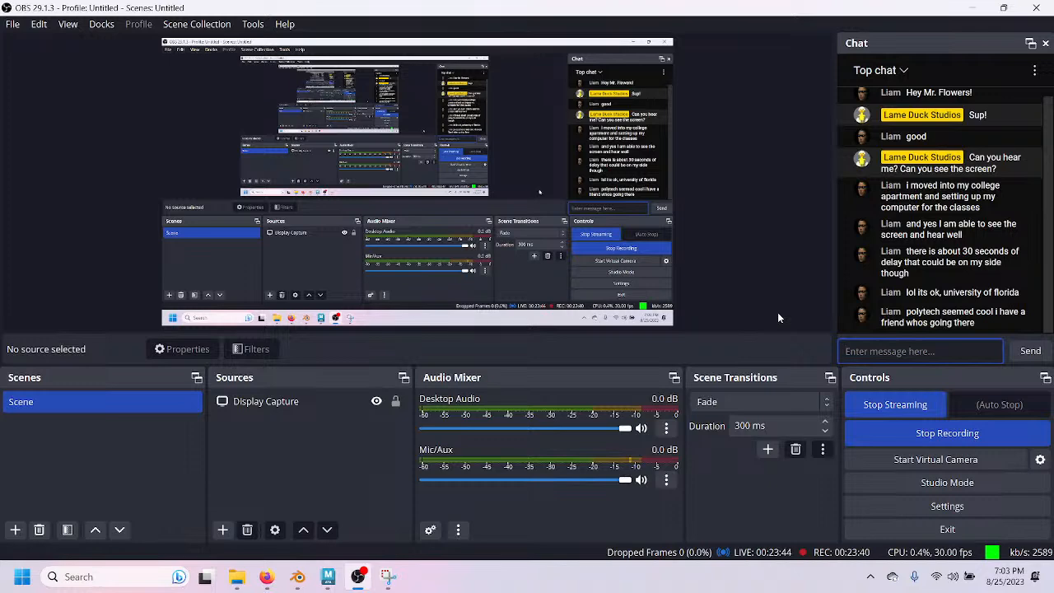
{"action": "left_click", "coordinate": [973, 8]}
{"action": "left_click_drag", "start_coordinate": [489, 343], "coordinate": [524, 382], "text": "alt"}
{"action": "left_click_drag", "start_coordinate": [454, 372], "coordinate": [544, 322], "text": "alt"}
Return the foundation plane to object mode and save the scene.
{"action": "right_click_drag", "start_coordinate": [649, 266], "coordinate": [700, 229]}
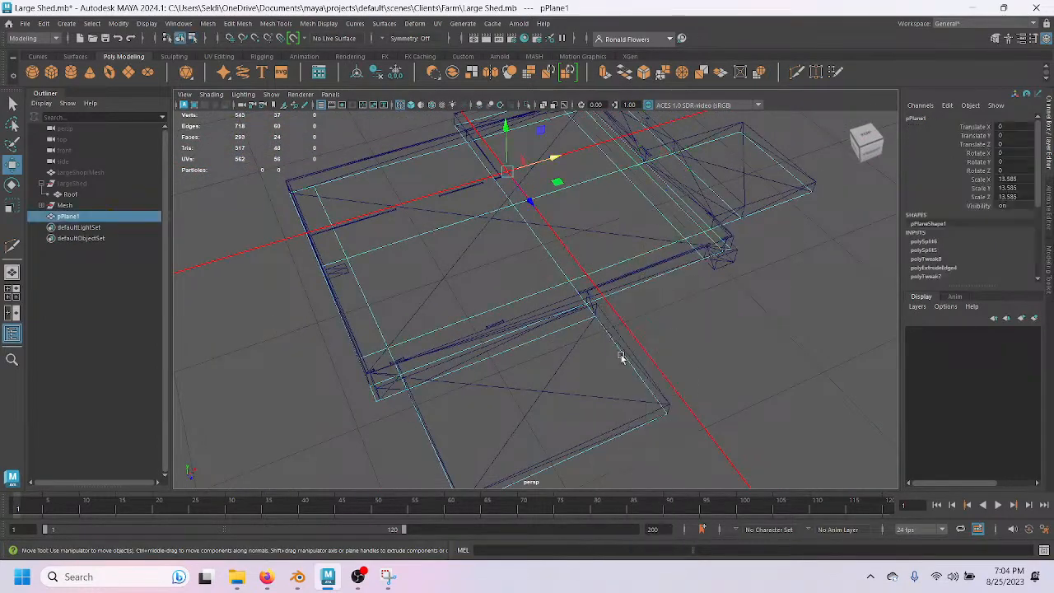
{"action": "scroll", "coordinate": [706, 347], "scroll_direction": "down", "scroll_amount": 2}
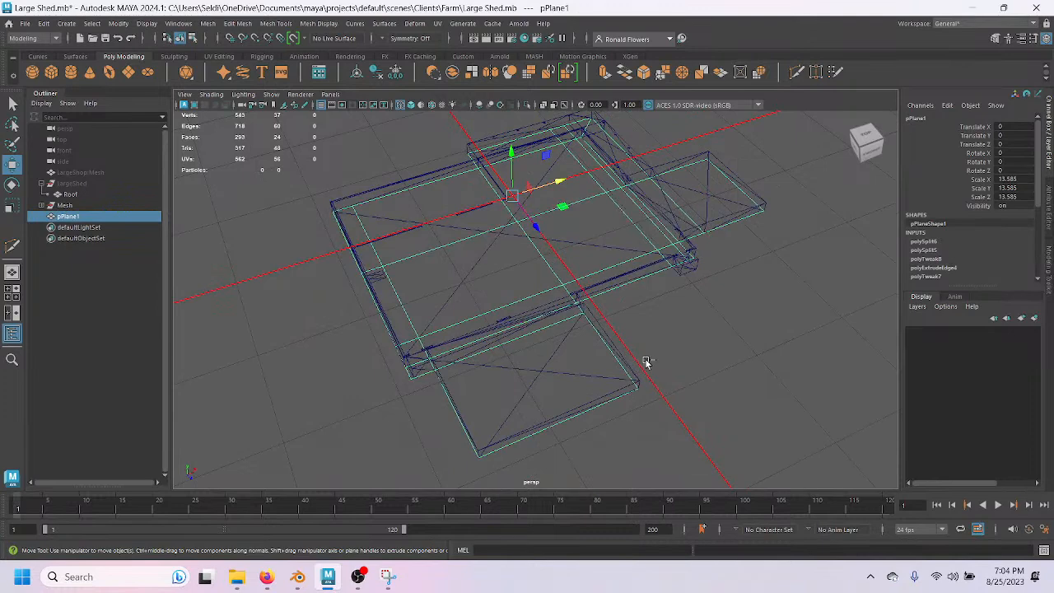
{"action": "key", "text": "ctrl+s"}
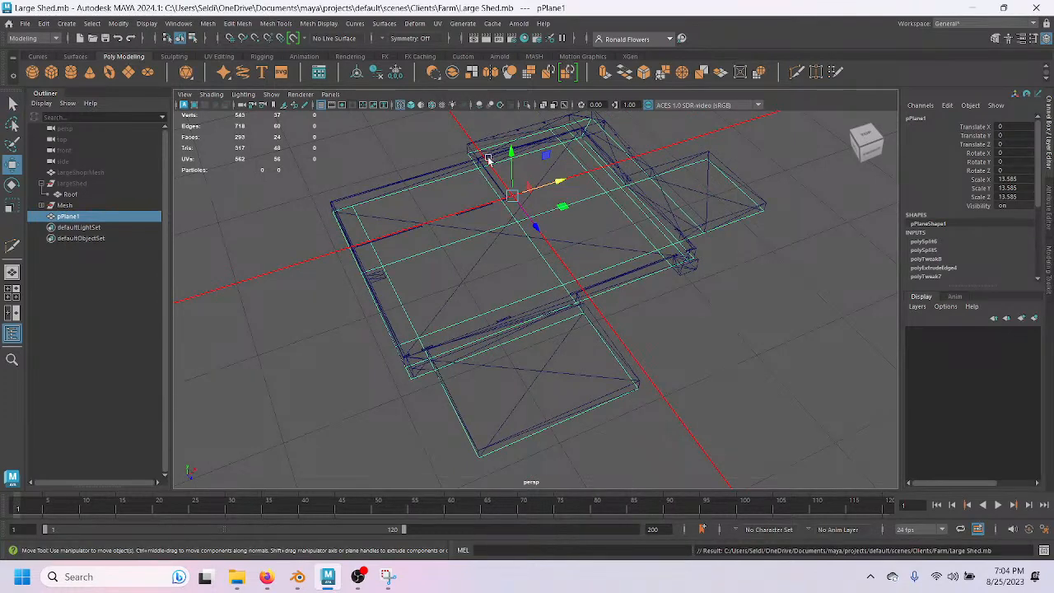
Extrude the foundation plane's faces and raise them to snap to the top of the original slab.
{"action": "left_click", "coordinate": [604, 75]}
{"action": "key", "text": "w"}
{"action": "left_click_drag", "start_coordinate": [640, 339], "coordinate": [384, 270], "text": "alt"}
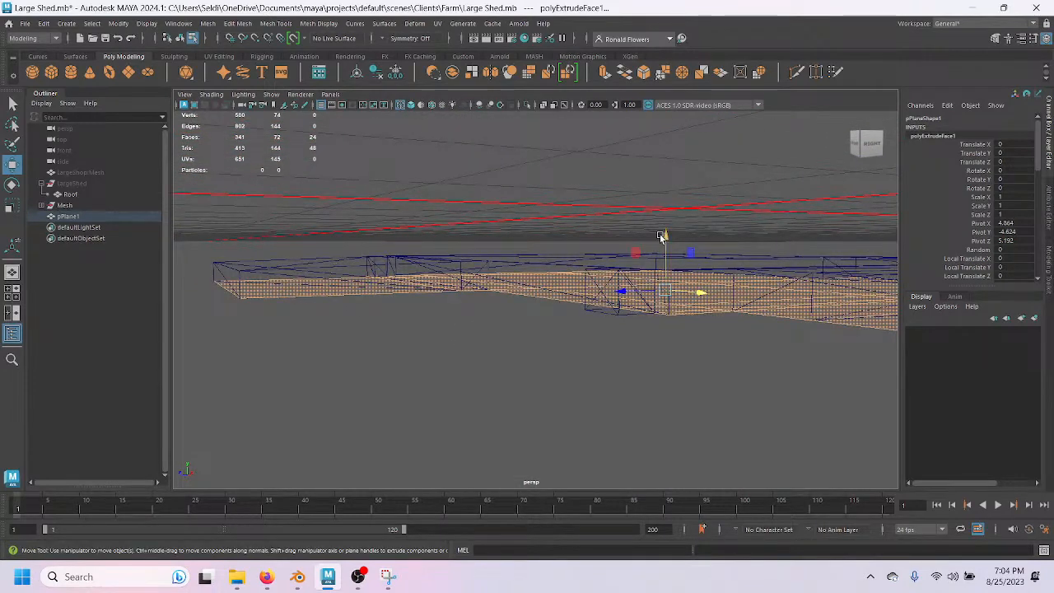
{"action": "left_click_drag", "start_coordinate": [665, 239], "coordinate": [284, 280]}
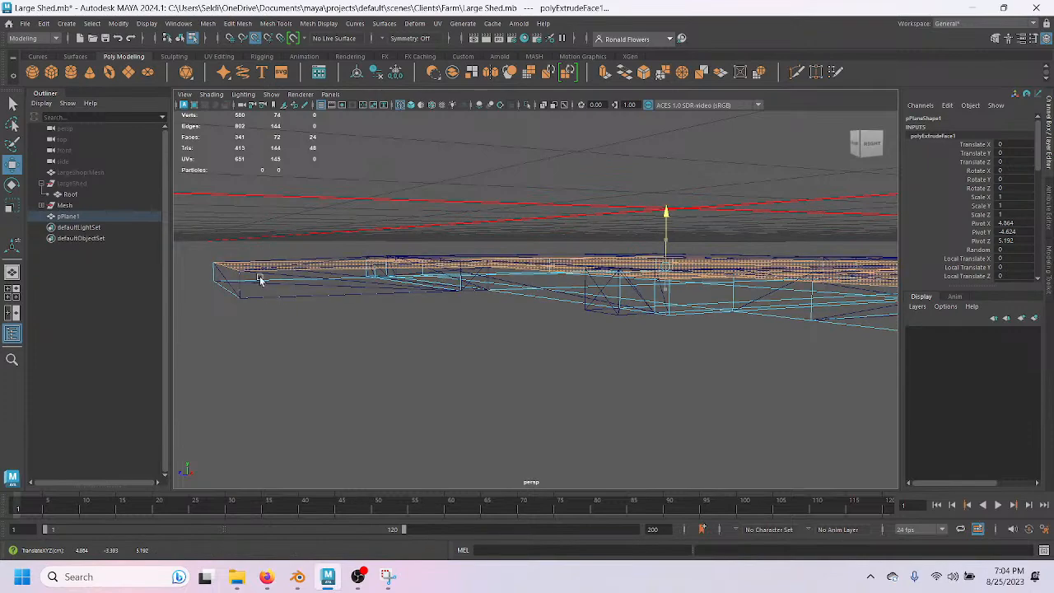
{"action": "left_click_drag", "start_coordinate": [387, 356], "coordinate": [367, 352], "text": "alt"}
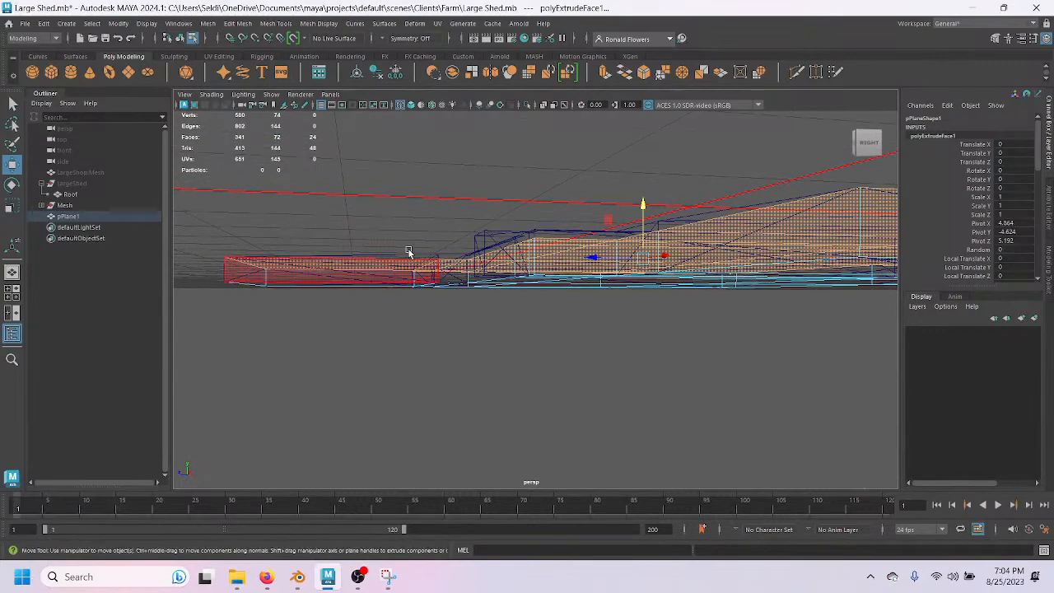
Inspect the extruded foundation in shaded display, comparing its top and sides with the original slabs all around.
{"action": "right_click_drag", "start_coordinate": [407, 256], "coordinate": [462, 354], "text": "alt"}
{"action": "middle_click_drag", "start_coordinate": [331, 308], "coordinate": [548, 375], "text": "alt"}
{"action": "left_click_drag", "start_coordinate": [549, 374], "coordinate": [461, 322], "text": "alt"}
{"action": "left_click_drag", "start_coordinate": [620, 345], "coordinate": [570, 378], "text": "alt"}
{"action": "key", "text": "5"}
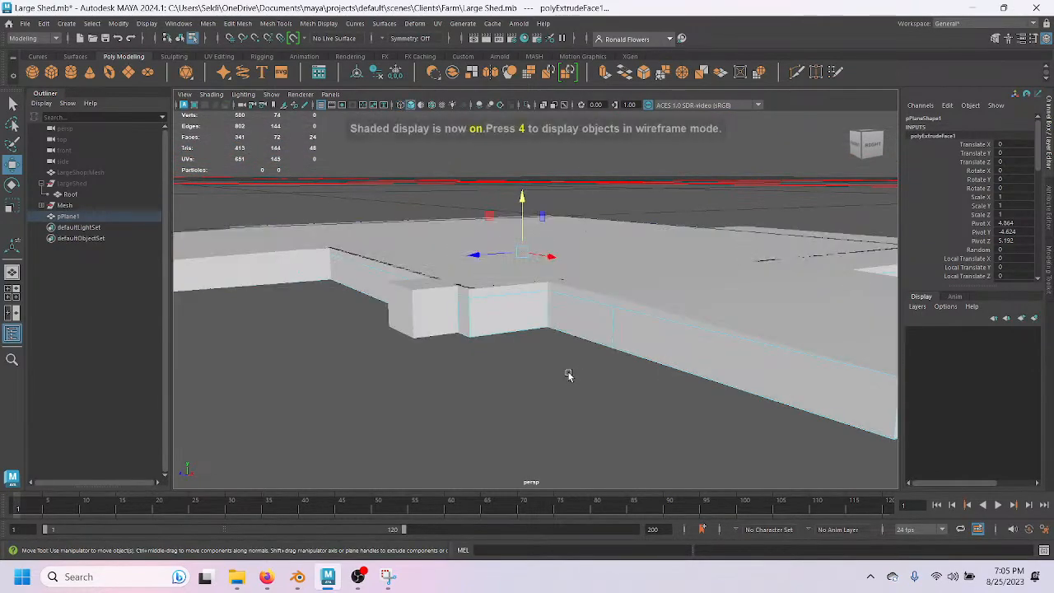
{"action": "left_click_drag", "start_coordinate": [560, 373], "coordinate": [544, 373], "text": "alt"}
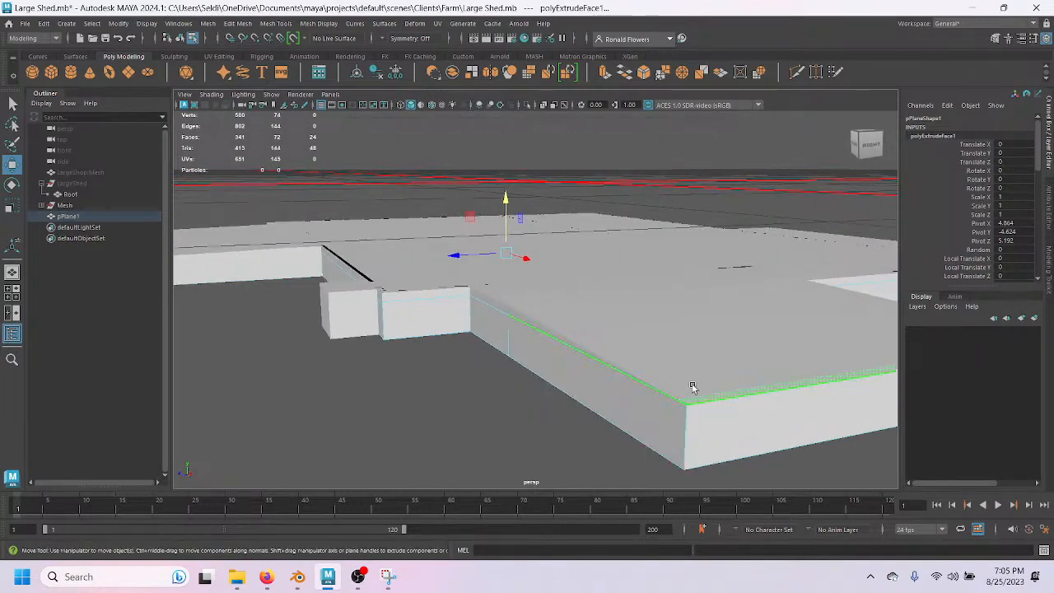
{"action": "left_click_drag", "start_coordinate": [499, 304], "coordinate": [388, 310], "text": "alt"}
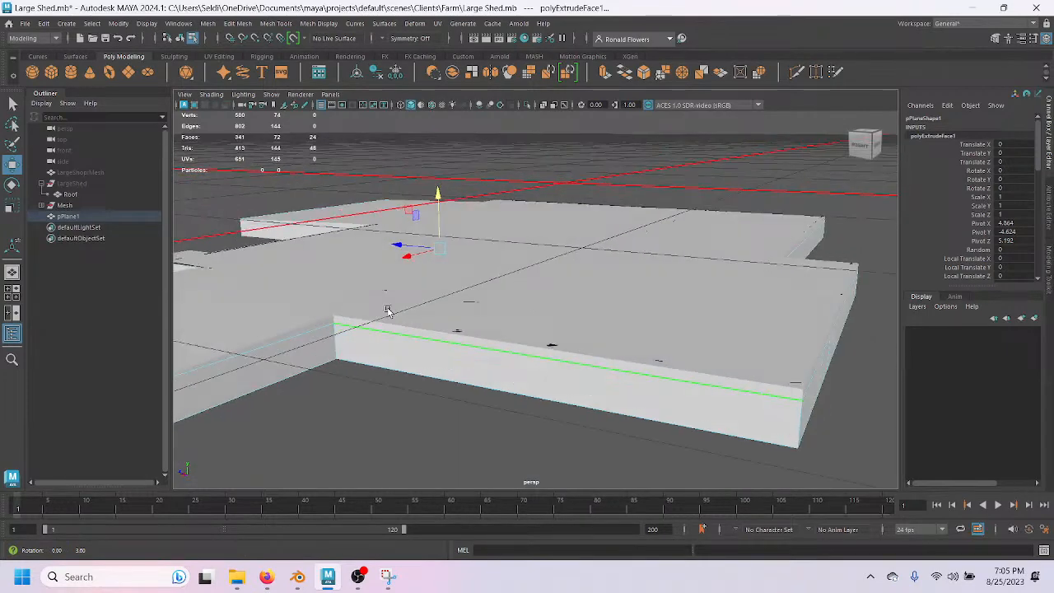
{"action": "scroll", "coordinate": [370, 343], "scroll_direction": "down", "scroll_amount": 2}
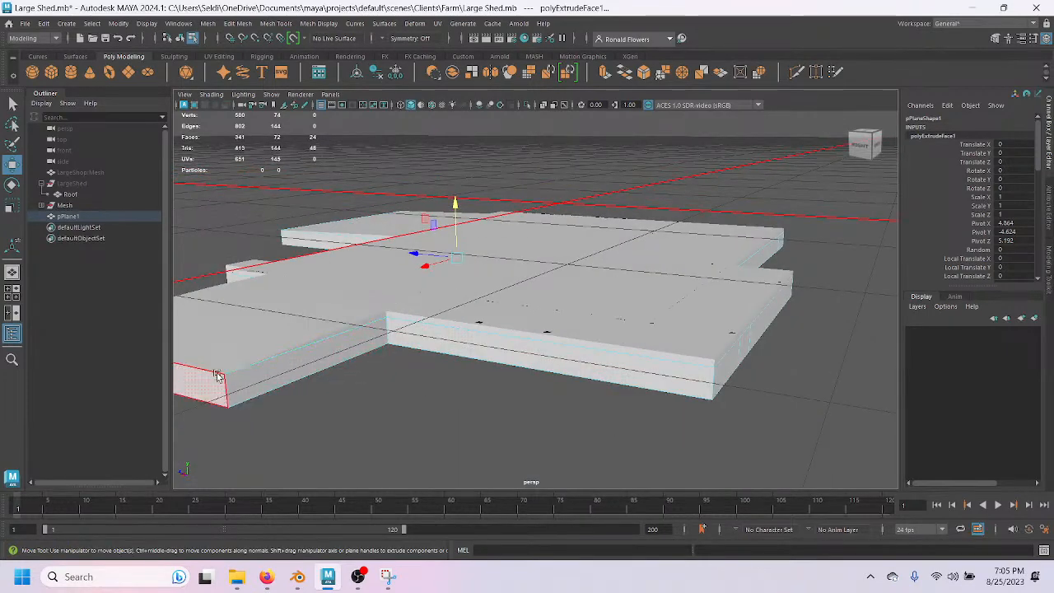
{"action": "scroll", "coordinate": [377, 361], "scroll_direction": "up", "scroll_amount": 2}
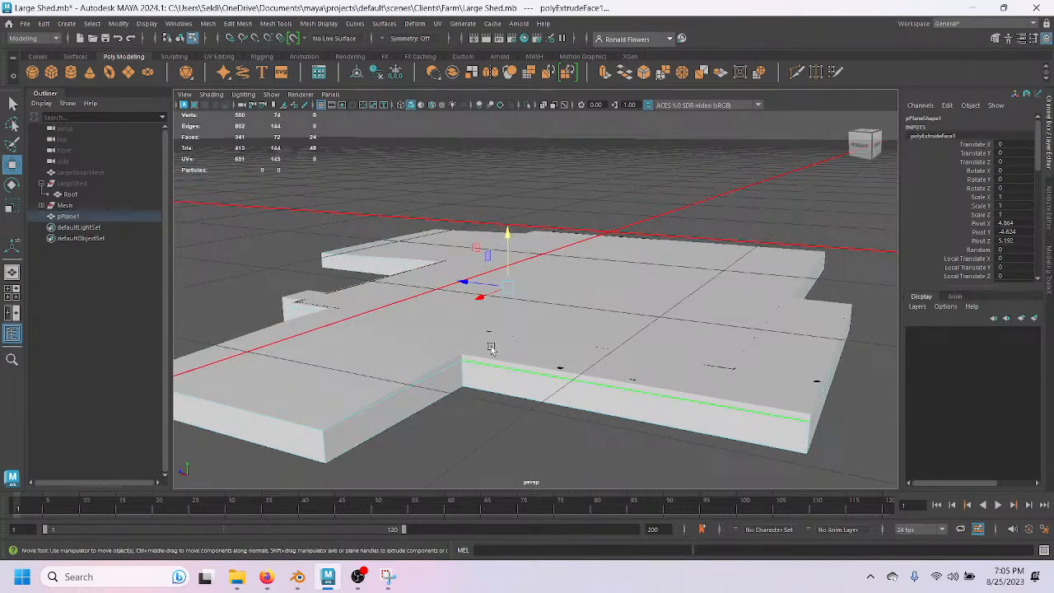
{"action": "mouse_move", "coordinate": [437, 341]}
{"action": "left_mouse_down", "text": "alt"}
{"action": "mouse_move", "coordinate": [362, 325]}
{"action": "mouse_move", "coordinate": [423, 327]}
{"action": "left_mouse_up", "text": "alt"}
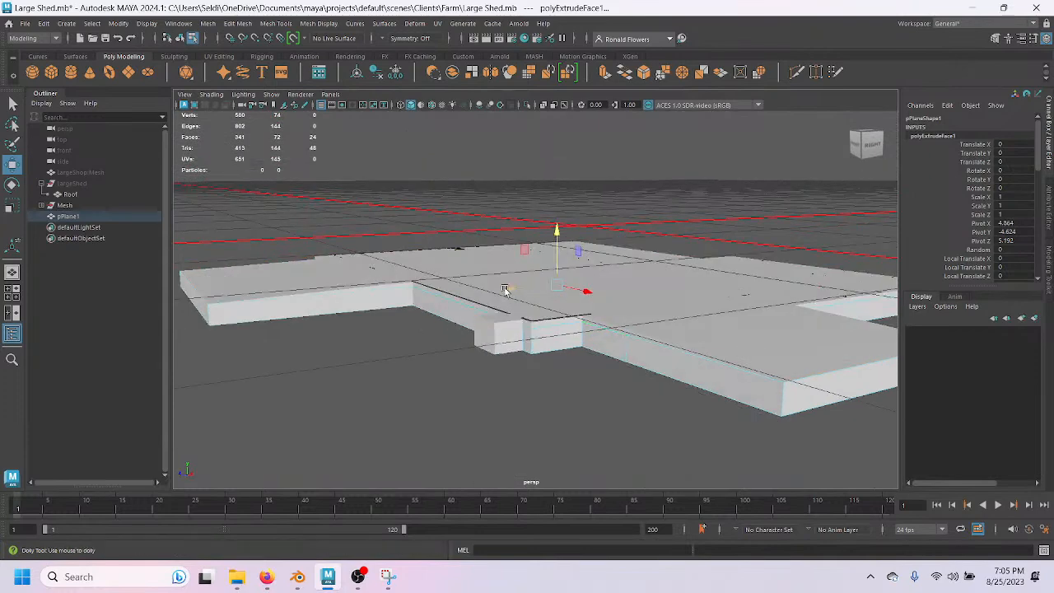
{"action": "scroll", "coordinate": [437, 442], "scroll_direction": "up", "scroll_amount": 5}
{"action": "left_click_drag", "start_coordinate": [437, 442], "coordinate": [611, 368], "text": "alt"}
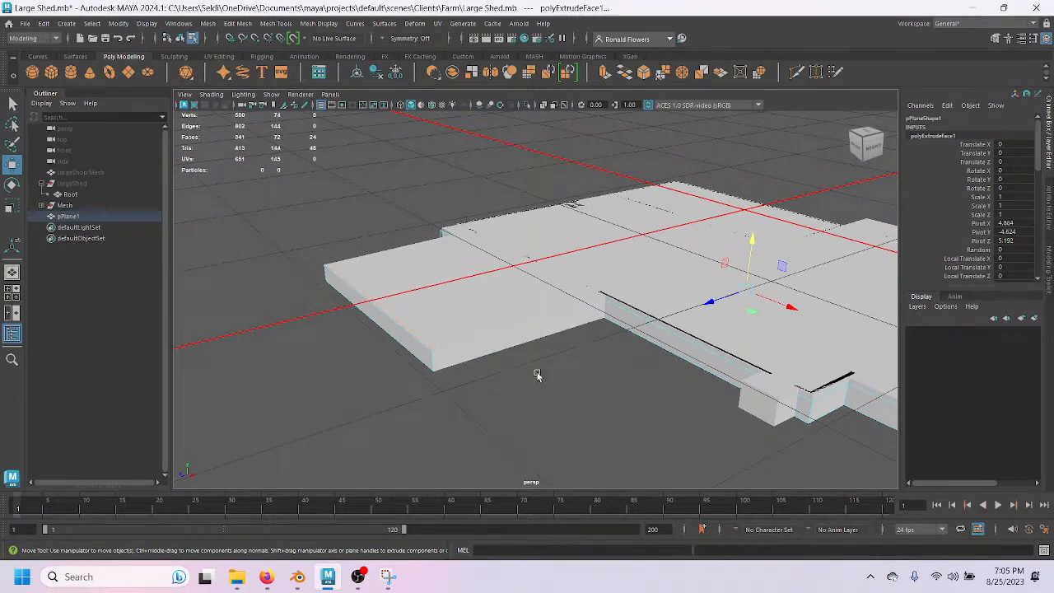
Return to wireframe display and remove the top faces of the two outlying slabs from the face selection.
{"action": "key", "text": "4"}
{"action": "left_click_drag", "start_coordinate": [567, 388], "coordinate": [375, 353], "text": "alt"}
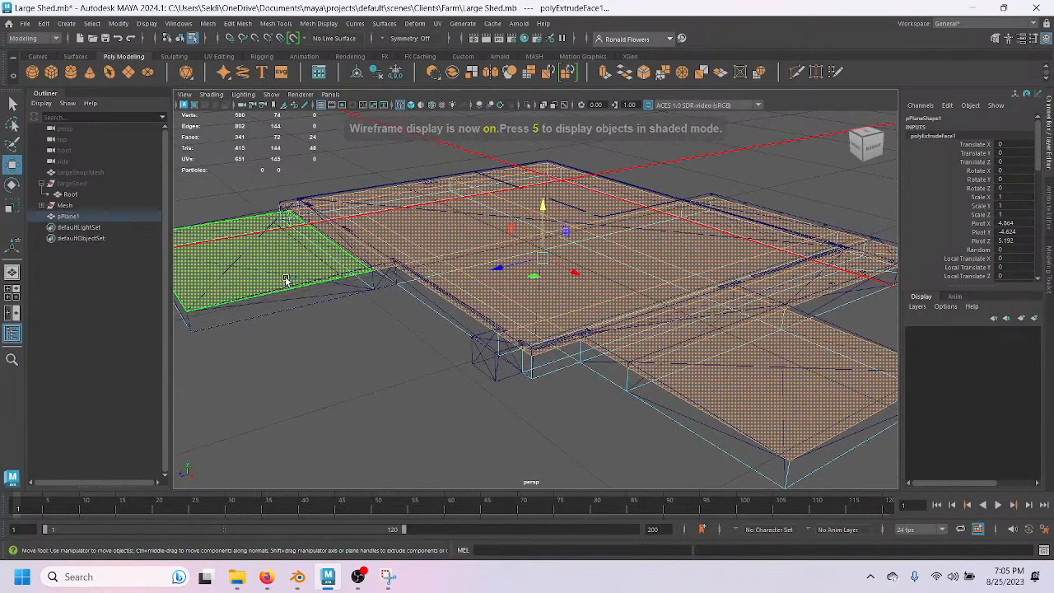
{"action": "left_click", "coordinate": [768, 408]}
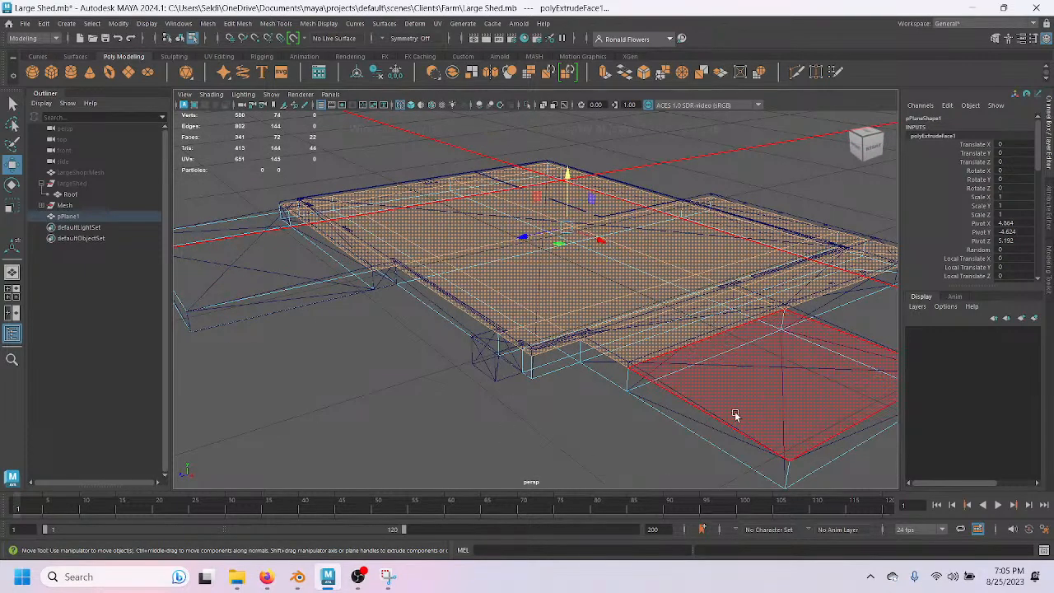
{"action": "left_click_drag", "start_coordinate": [766, 380], "coordinate": [634, 373], "text": "alt"}
{"action": "left_click_drag", "start_coordinate": [493, 351], "coordinate": [443, 363], "text": "alt"}
{"action": "left_click_drag", "start_coordinate": [850, 261], "coordinate": [330, 362]}
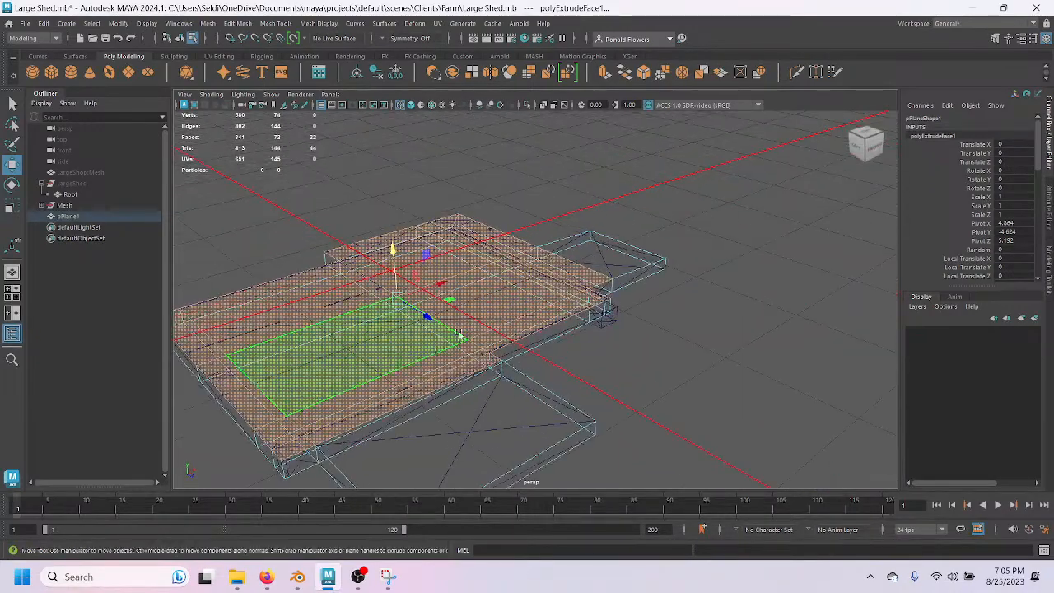
{"action": "left_click_drag", "start_coordinate": [647, 357], "coordinate": [529, 369], "text": "alt"}
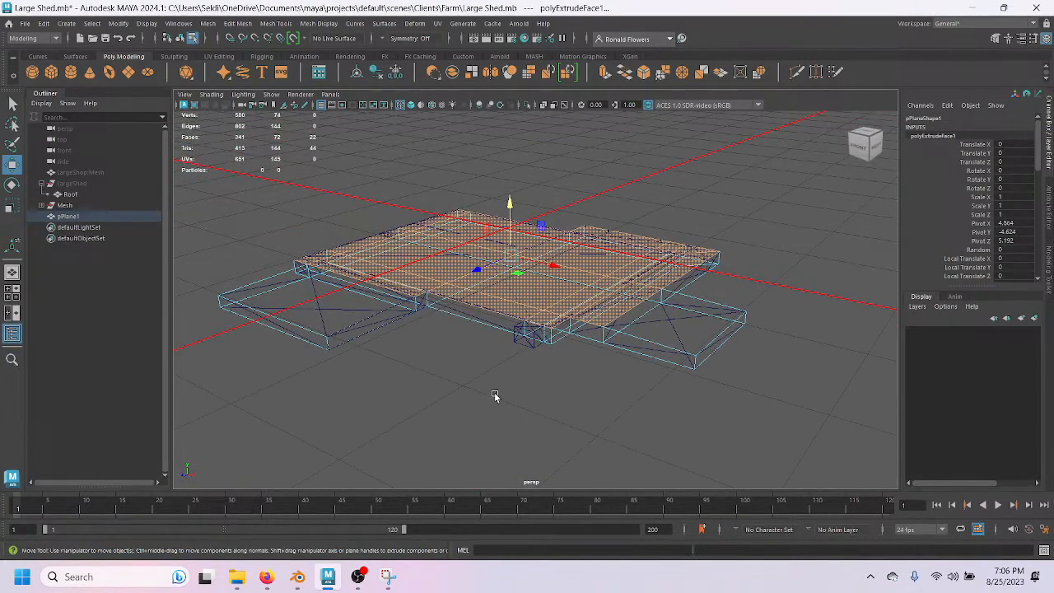
Put the foundation mesh back in object mode and clear the selection.
{"action": "key", "text": "F8"}
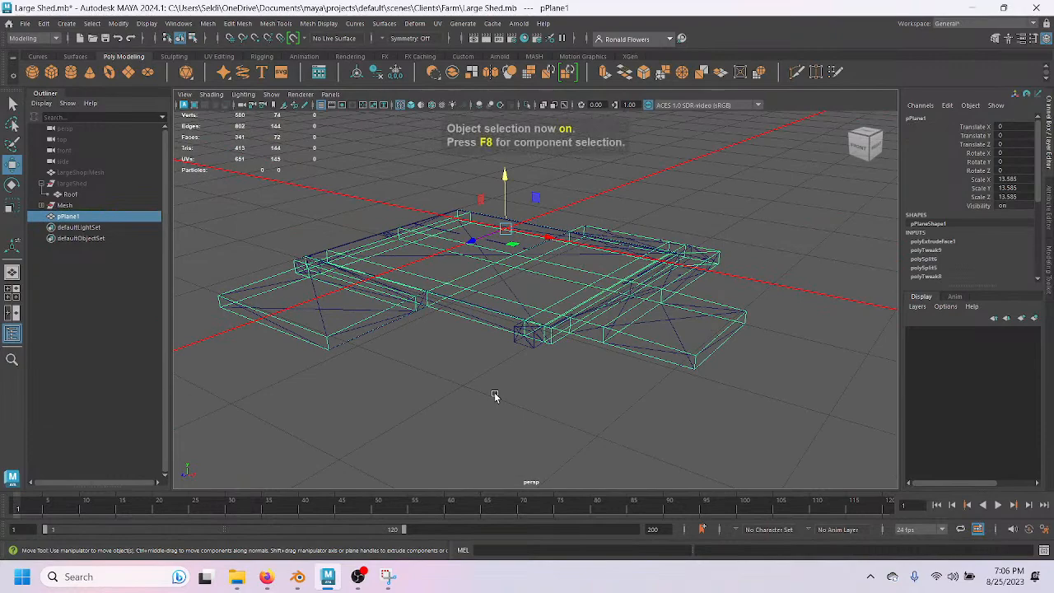
{"action": "key", "text": "F8"}
{"action": "left_click", "coordinate": [516, 392]}
{"action": "left_click_drag", "start_coordinate": [524, 396], "coordinate": [469, 362], "text": "alt"}
{"action": "right_click_drag", "start_coordinate": [466, 251], "coordinate": [519, 231]}
{"action": "left_click", "coordinate": [472, 402]}
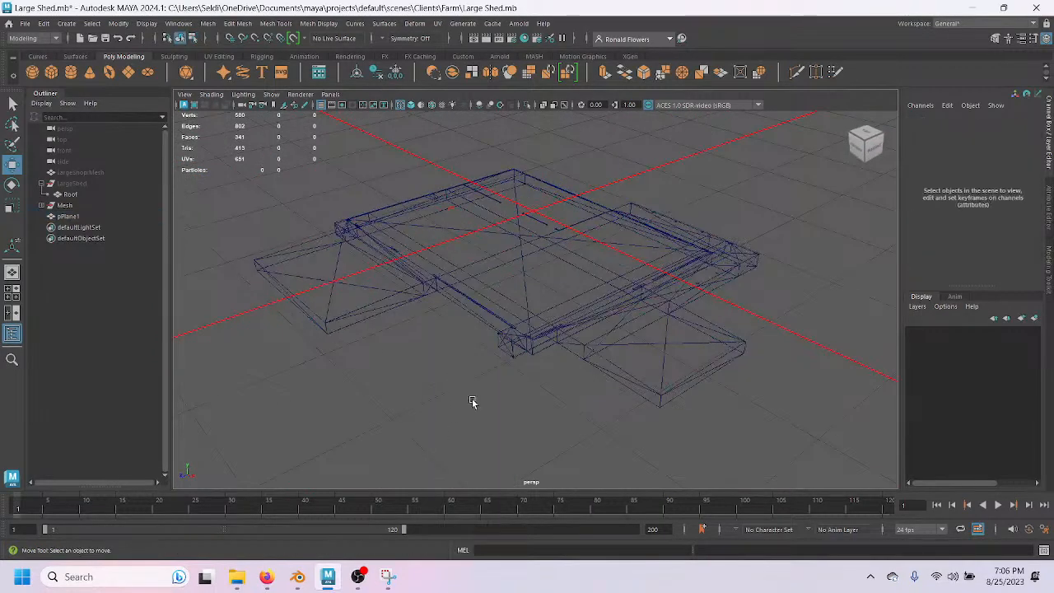
Select the extruded low-poly foundation mesh and rename it Floor.
{"action": "left_click", "coordinate": [355, 324]}
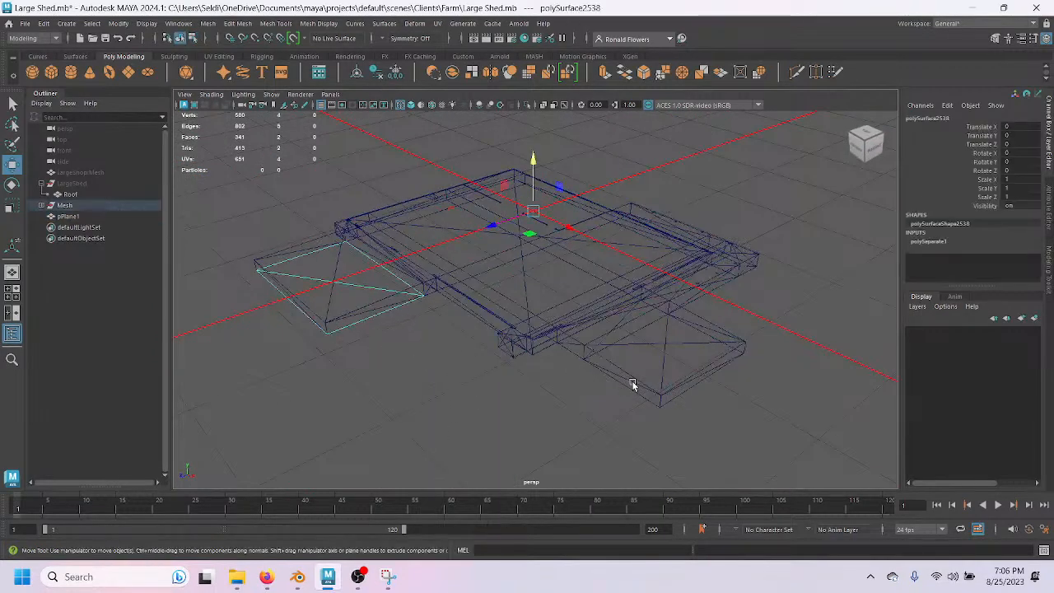
{"action": "left_click", "coordinate": [650, 345]}
{"action": "left_click", "coordinate": [660, 405]}
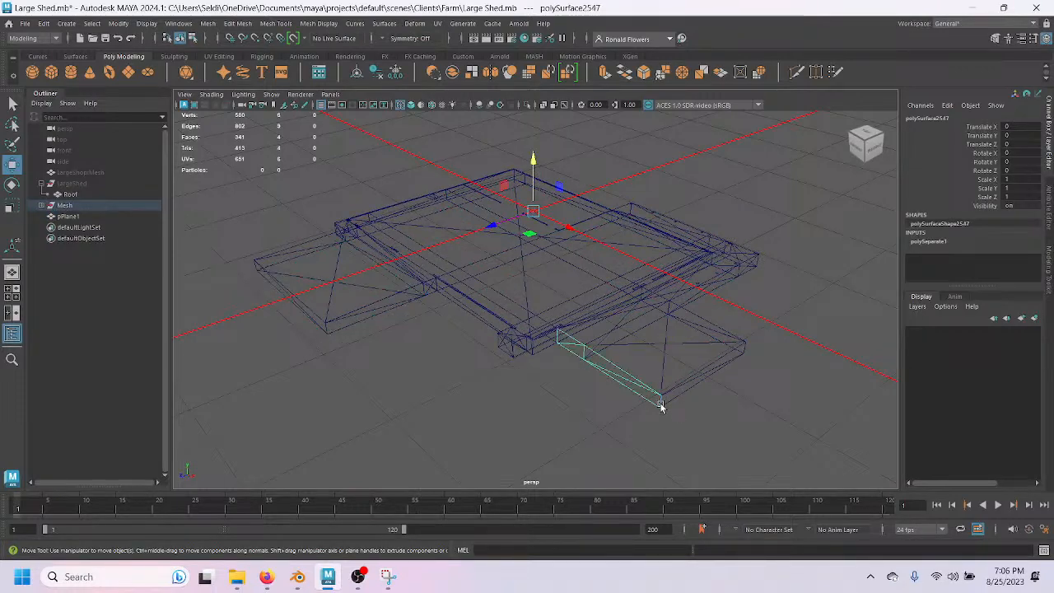
{"action": "left_click", "coordinate": [469, 264]}
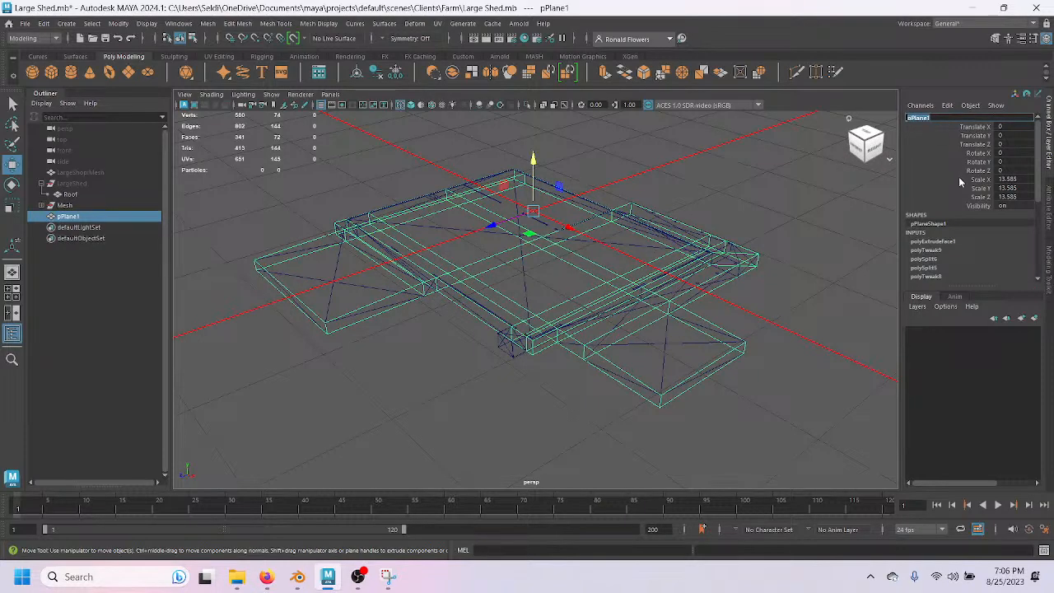
{"action": "type", "text": "Floor"}
{"action": "key", "text": "Return"}
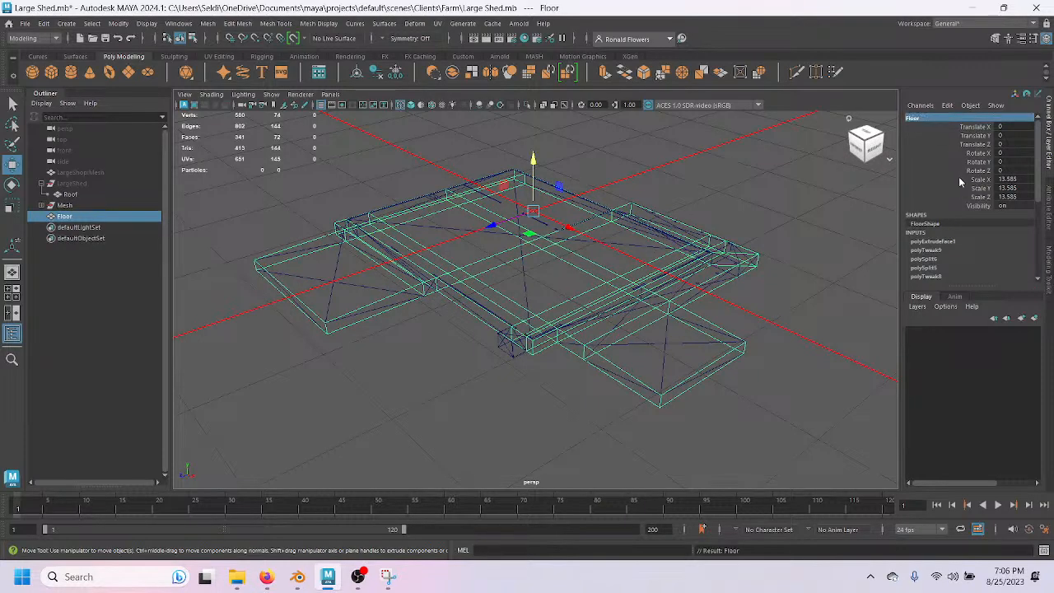
Hide the low-poly Floor mesh, group all the original slab pieces, and name the group Floor.
{"action": "key", "text": "h"}
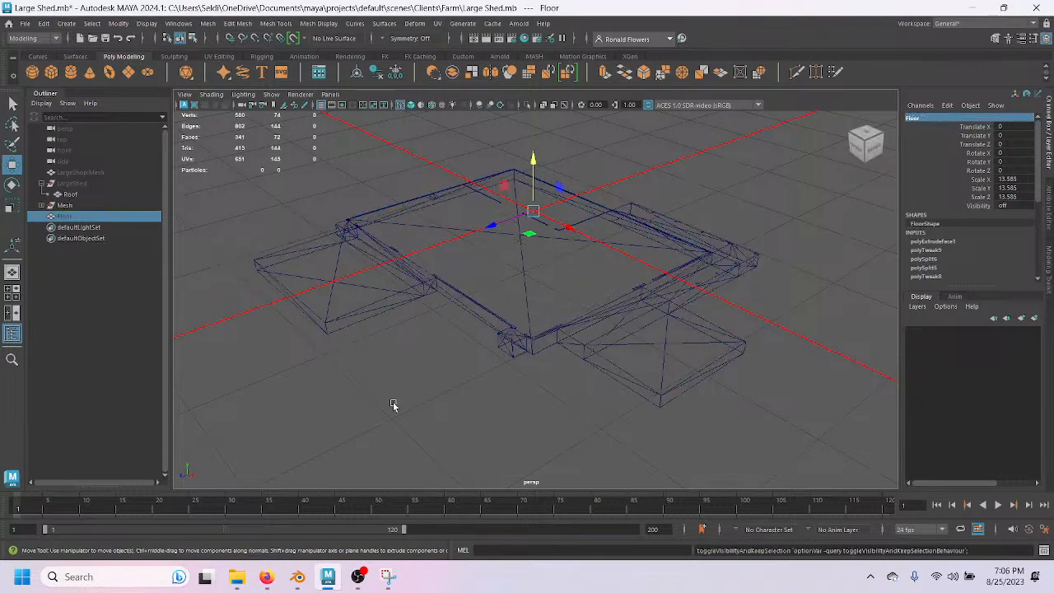
{"action": "scroll", "coordinate": [326, 220], "scroll_direction": "down", "scroll_amount": 3}
{"action": "left_click_drag", "start_coordinate": [259, 168], "coordinate": [783, 442]}
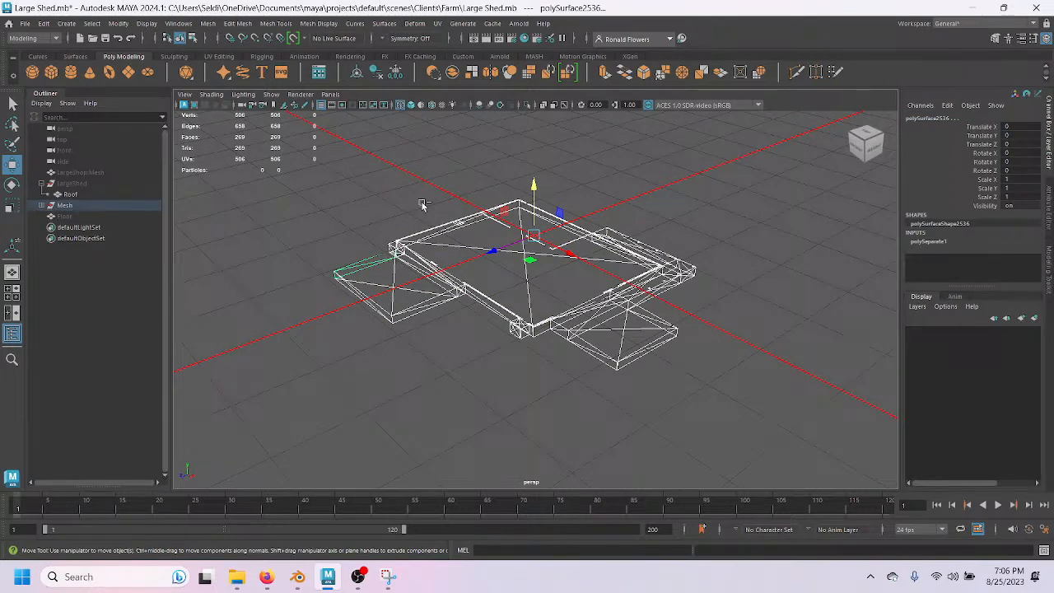
{"action": "key", "text": "ctrl+g"}
{"action": "left_click", "coordinate": [914, 126]}
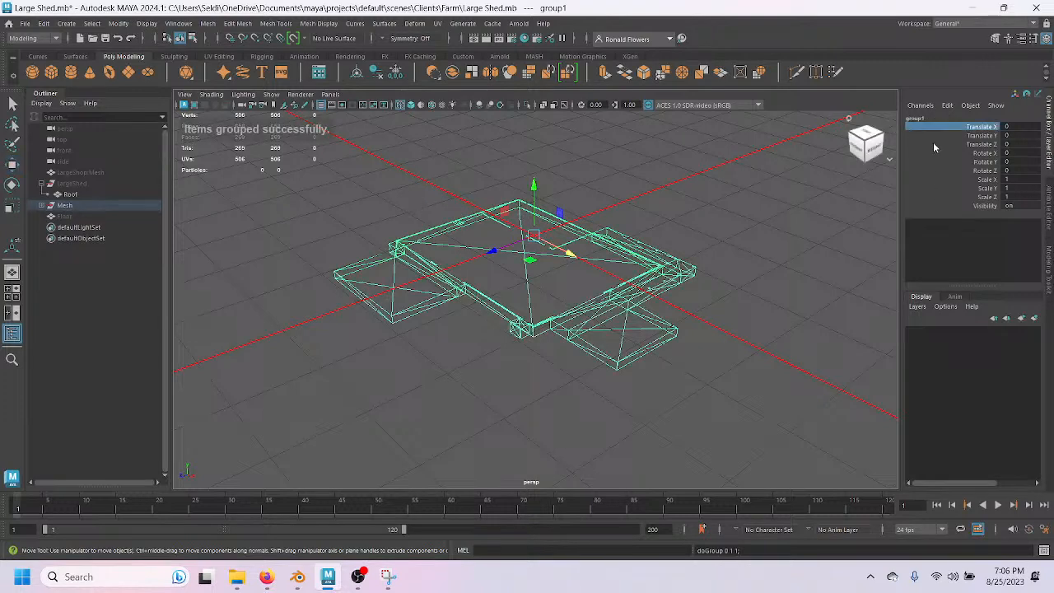
{"action": "double_click", "coordinate": [919, 118]}
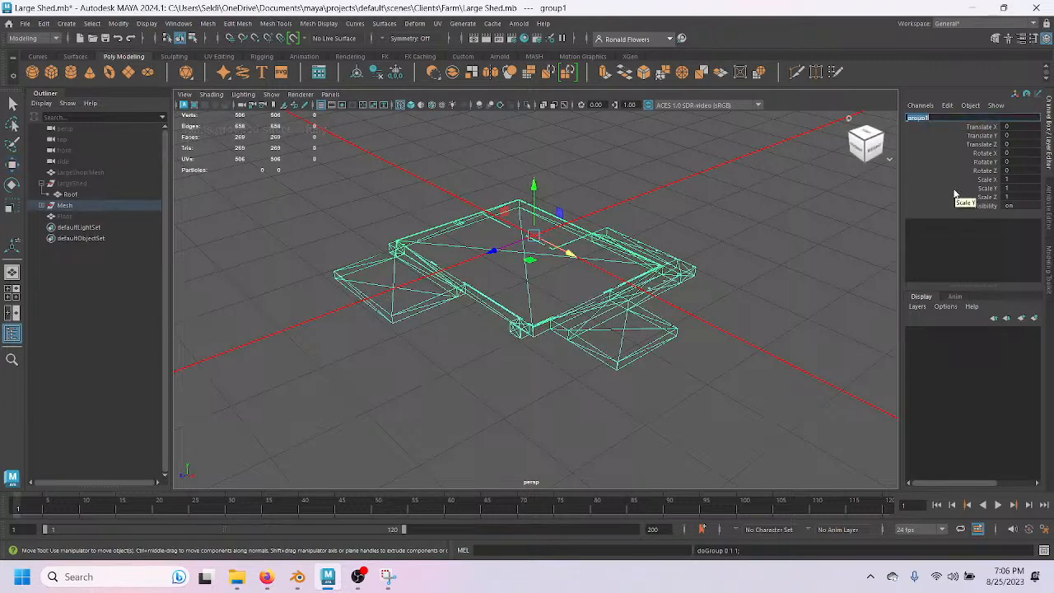
{"action": "type", "text": "Floor"}
{"action": "key", "text": "Return"}
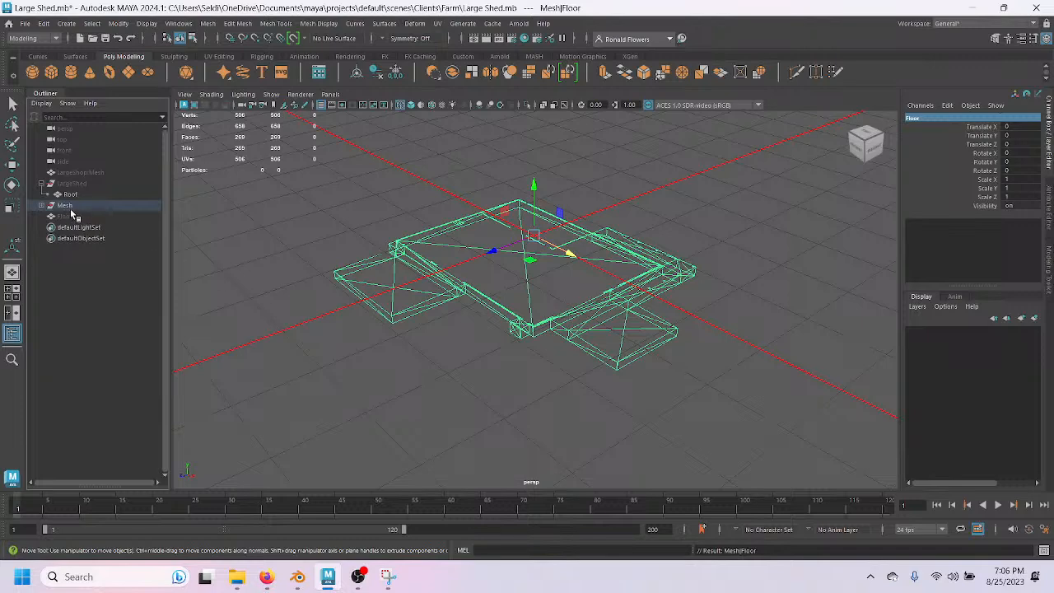
Switch to OBS to read the live stream chat and return to Maya.
{"action": "left_click", "coordinate": [356, 578]}
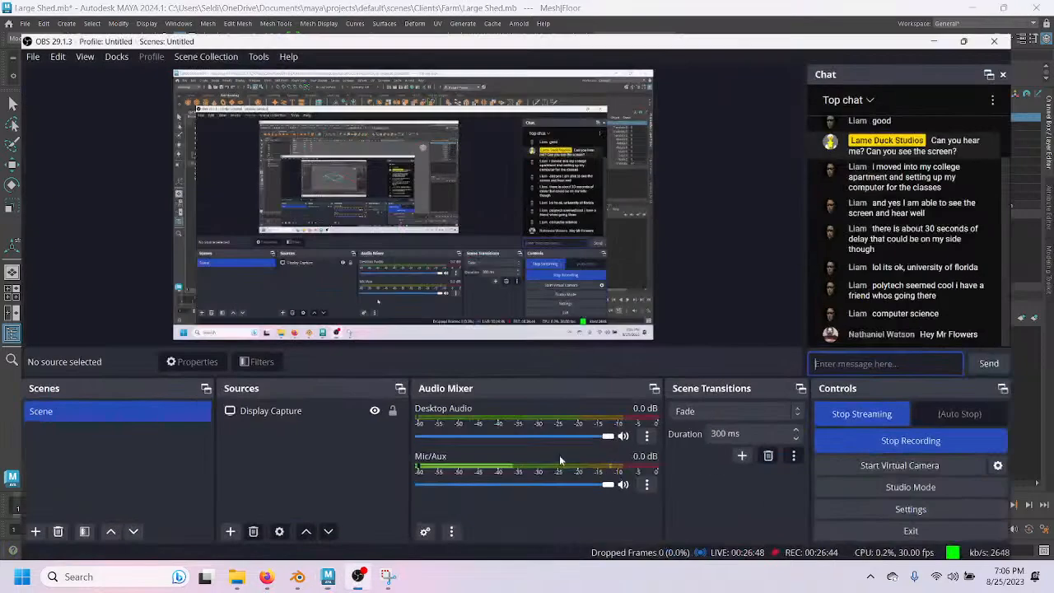
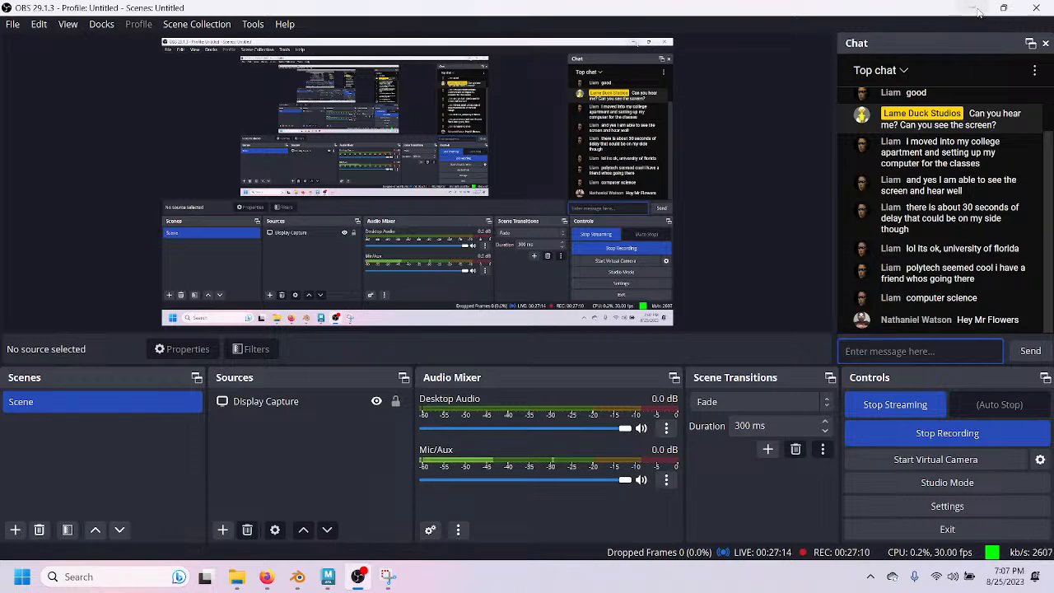
{"action": "left_click", "coordinate": [973, 10]}
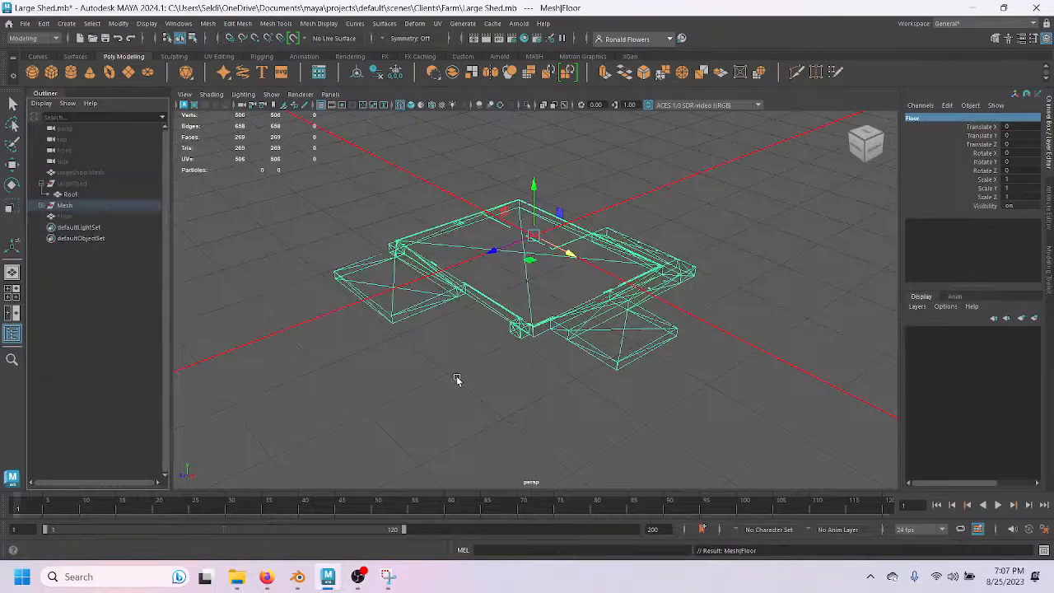
{"action": "scroll", "coordinate": [467, 366], "scroll_direction": "up", "scroll_amount": 3}
{"action": "mouse_move", "coordinate": [447, 401]}
{"action": "left_mouse_down", "text": "alt"}
{"action": "mouse_move", "coordinate": [431, 370]}
{"action": "mouse_move", "coordinate": [485, 381]}
{"action": "mouse_move", "coordinate": [436, 399]}
{"action": "left_mouse_up", "text": "alt"}
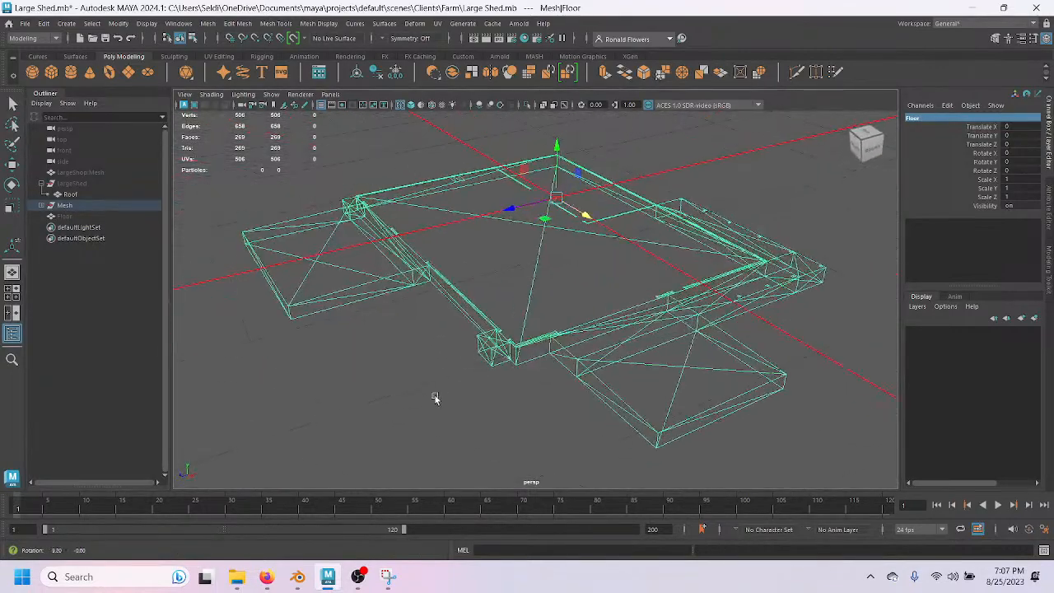
{"action": "left_click", "coordinate": [440, 391]}
{"action": "scroll", "coordinate": [440, 391], "scroll_direction": "down", "scroll_amount": 2}
{"action": "left_click", "coordinate": [497, 341]}
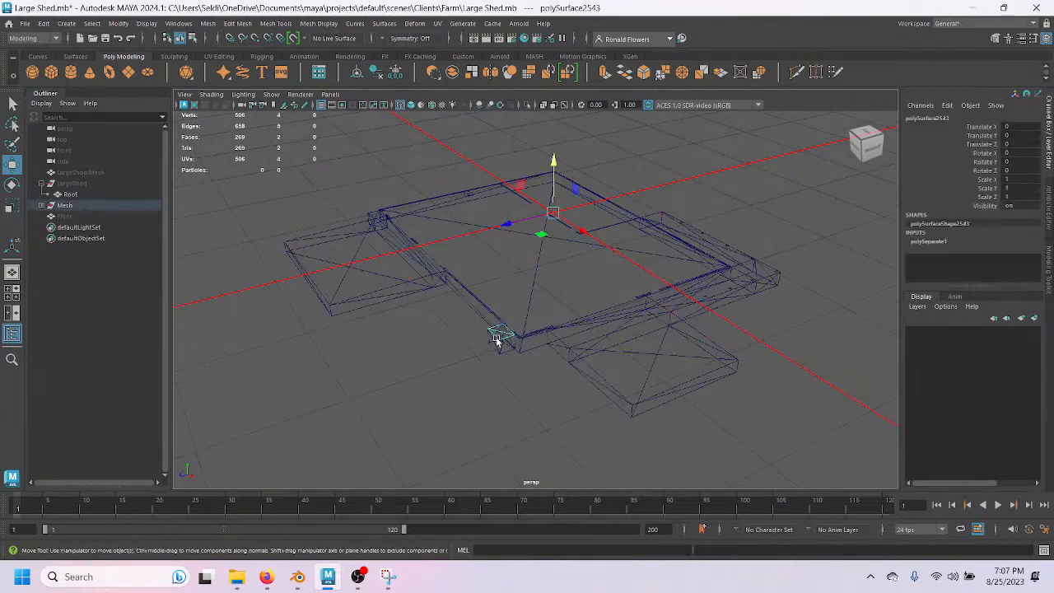
{"action": "left_click", "coordinate": [485, 318]}
{"action": "left_click", "coordinate": [308, 225]}
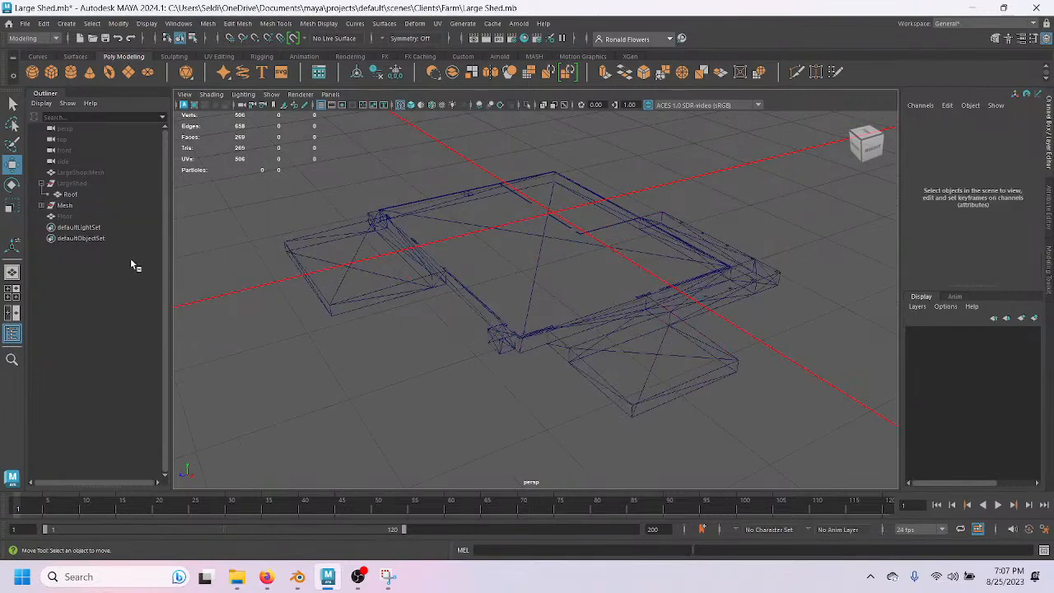
Expand the Mesh group, find its Floor group of original slab pieces, and hide it.
{"action": "left_click", "coordinate": [46, 205]}
{"action": "scroll", "coordinate": [119, 261], "scroll_direction": "down", "scroll_amount": 5}
{"action": "scroll", "coordinate": [118, 262], "scroll_direction": "down", "scroll_amount": 20}
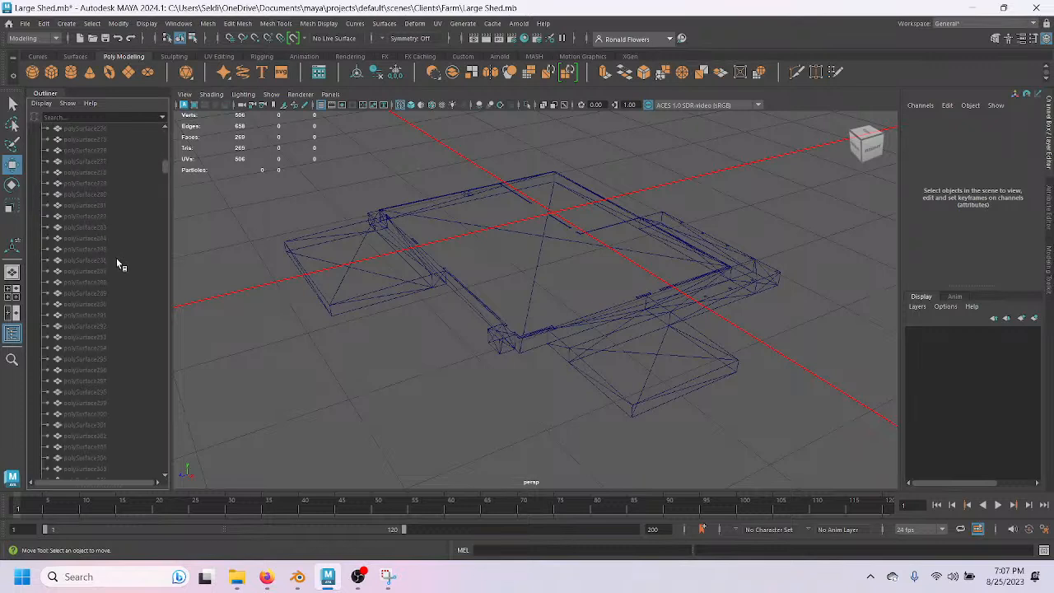
{"action": "scroll", "coordinate": [115, 258], "scroll_direction": "down", "scroll_amount": 20}
{"action": "left_click_drag", "start_coordinate": [165, 202], "coordinate": [154, 264]}
{"action": "left_click_drag", "start_coordinate": [156, 424], "coordinate": [164, 465]}
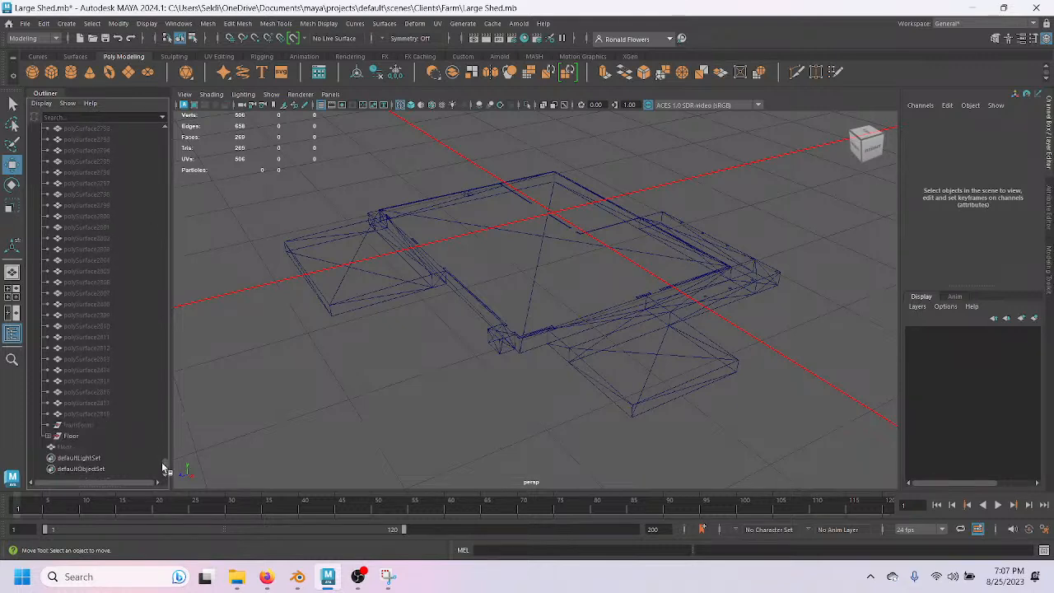
{"action": "left_click", "coordinate": [71, 435]}
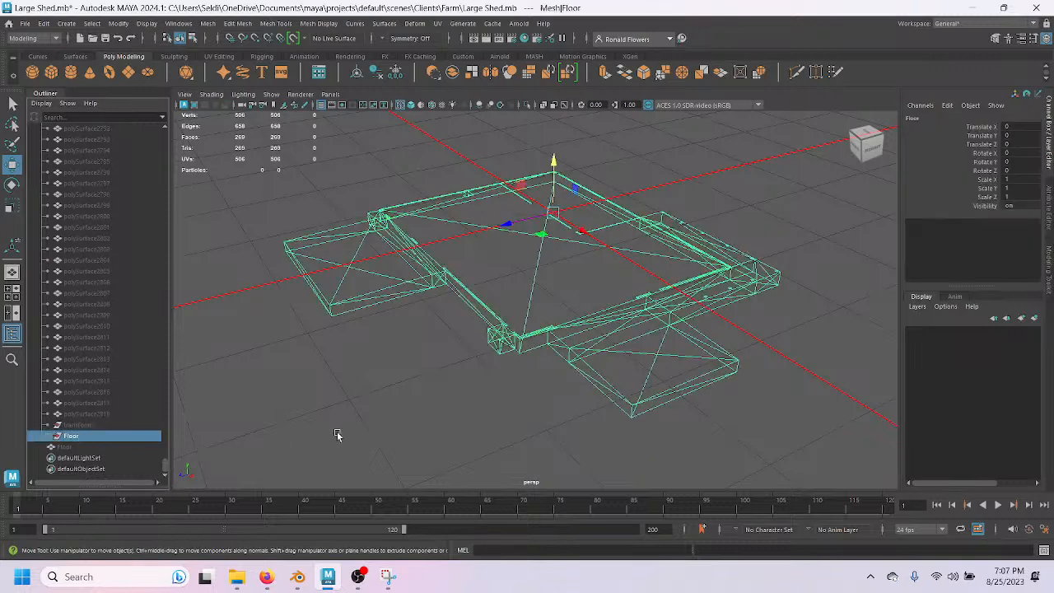
{"action": "key", "text": "h"}
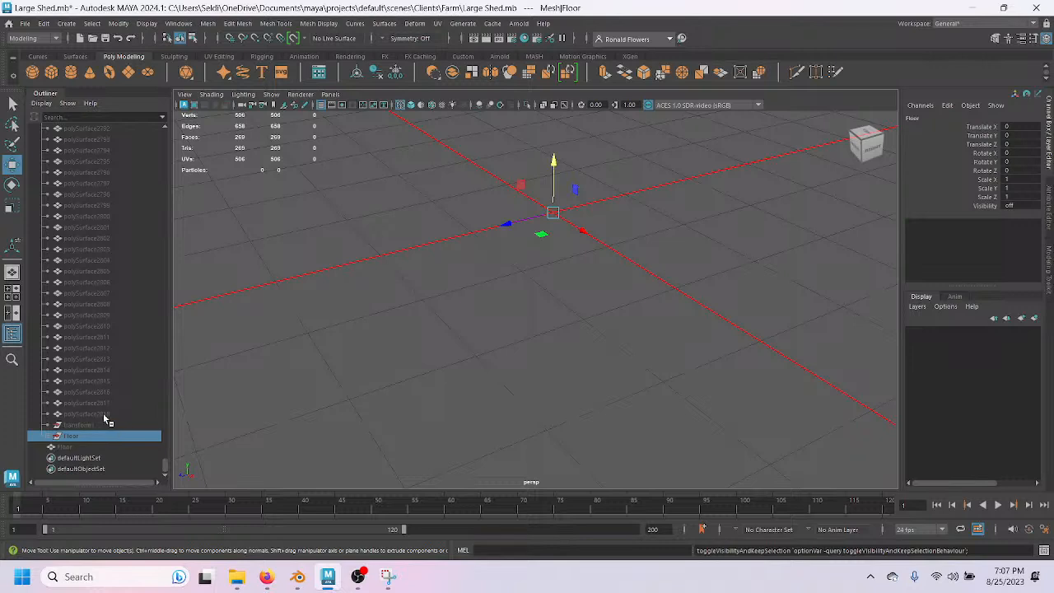
Unhide the separate low-poly Floor mesh and view its underside in textured shaded display.
{"action": "left_click", "coordinate": [82, 447]}
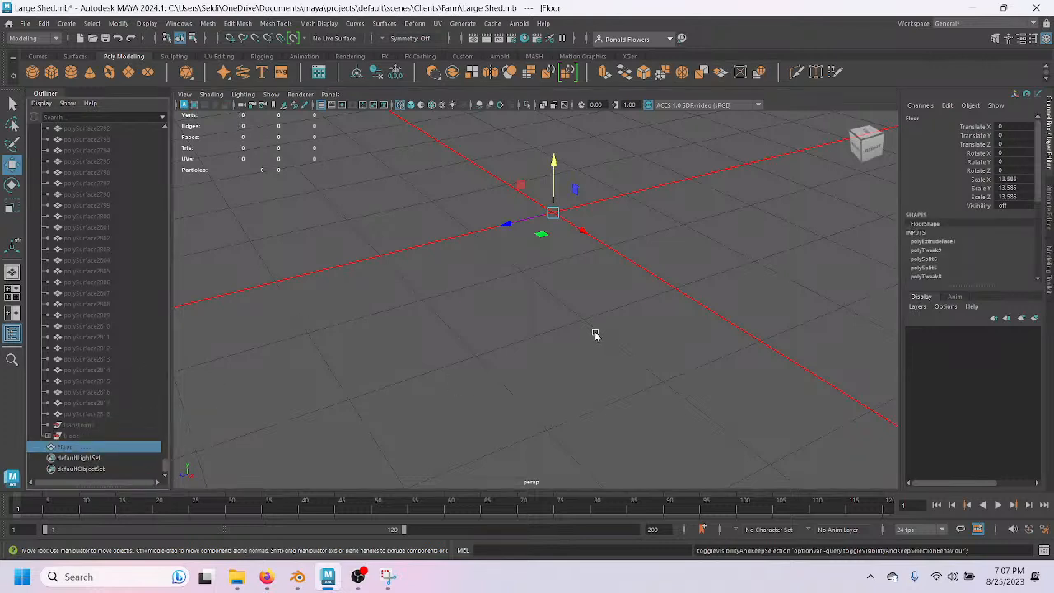
{"action": "key", "text": "h"}
{"action": "left_click", "coordinate": [457, 356]}
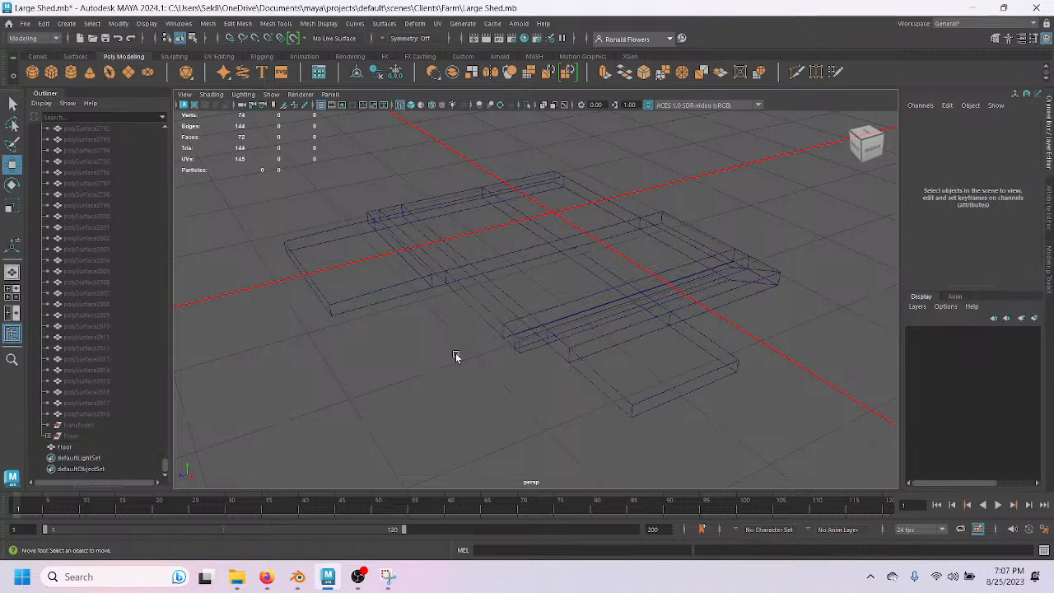
{"action": "key", "text": "6"}
{"action": "left_click", "coordinate": [511, 372]}
{"action": "mouse_move", "coordinate": [527, 381]}
{"action": "left_mouse_down", "text": "alt"}
{"action": "mouse_move", "coordinate": [499, 347]}
{"action": "mouse_move", "coordinate": [527, 304]}
{"action": "mouse_move", "coordinate": [483, 345]}
{"action": "mouse_move", "coordinate": [496, 313]}
{"action": "left_mouse_up", "text": "alt"}
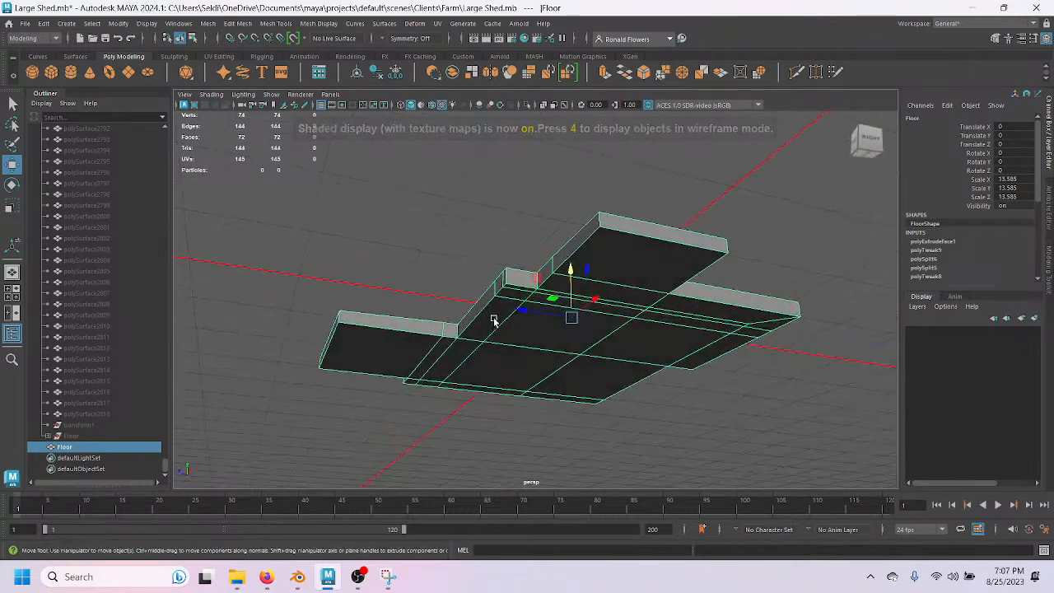
Select only the bottom faces of the low-poly Floor mesh using the front view, and delete them.
{"action": "key", "text": "space"}
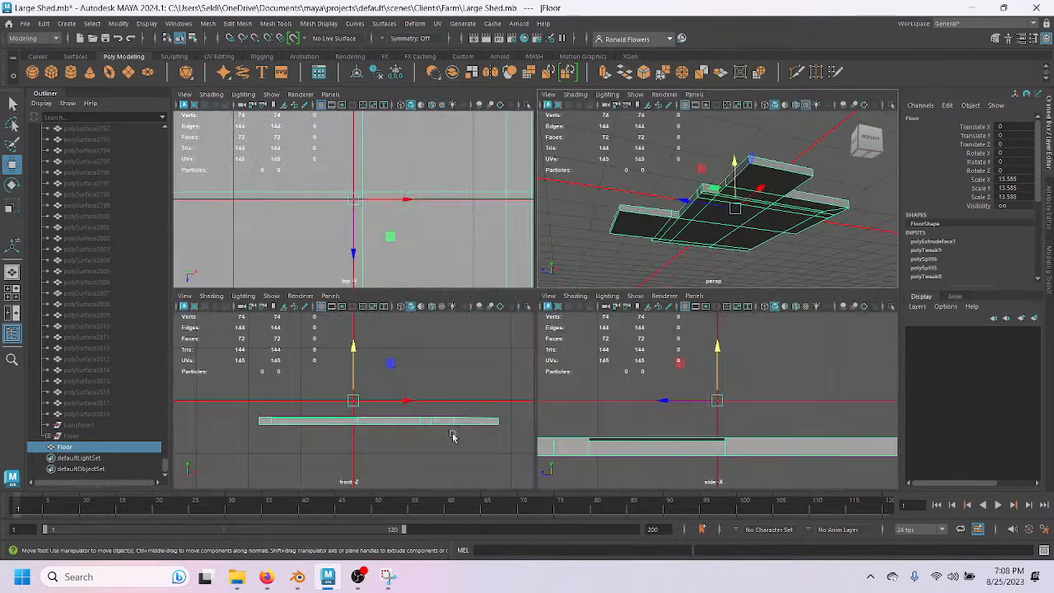
{"action": "key", "text": "space"}
{"action": "right_click_drag", "start_coordinate": [586, 245], "coordinate": [586, 275]}
{"action": "left_click_drag", "start_coordinate": [289, 397], "coordinate": [865, 346]}
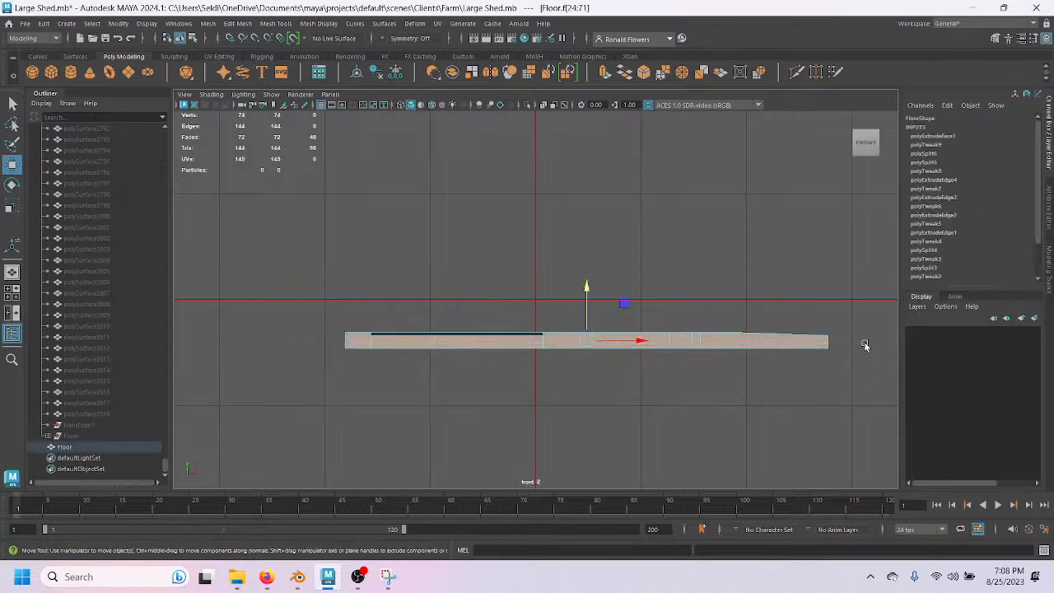
{"action": "left_click_drag", "start_coordinate": [275, 262], "coordinate": [866, 339], "text": "ctrl"}
{"action": "key", "text": "space"}
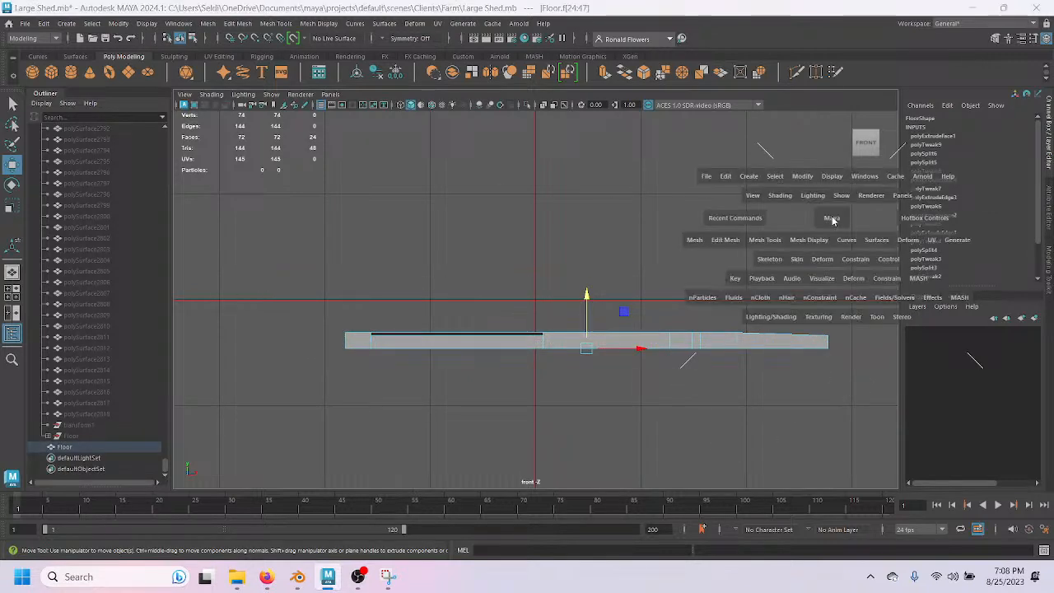
{"action": "key", "text": "space"}
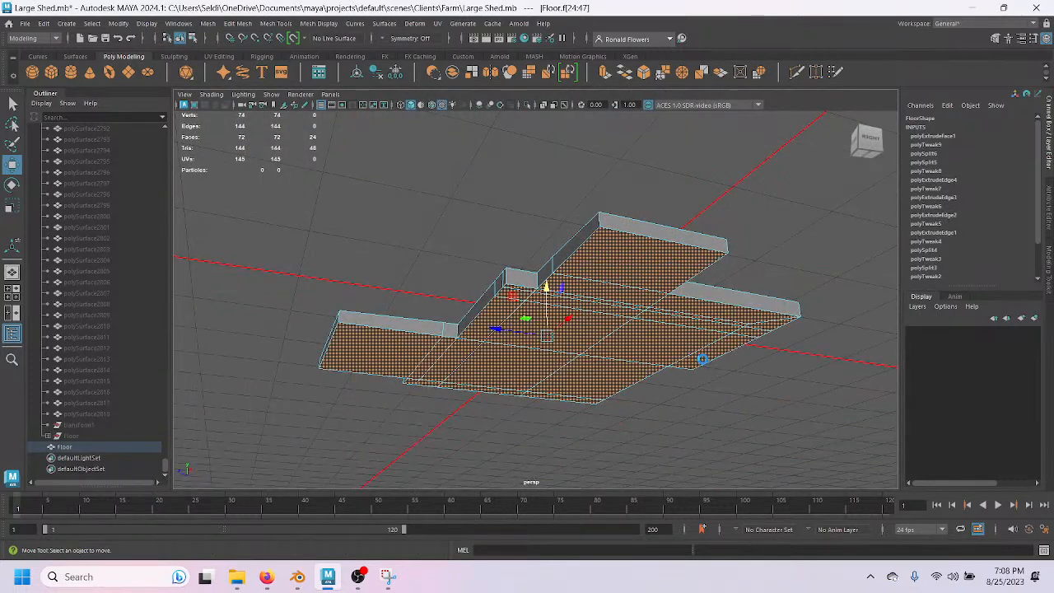
{"action": "key", "text": "Delete"}
Examine the Floor mesh's top edge layout and stepped corners for redundant narrow strips.
{"action": "left_click_drag", "start_coordinate": [699, 414], "coordinate": [730, 460], "text": "alt"}
{"action": "scroll", "coordinate": [728, 459], "scroll_direction": "up", "scroll_amount": 4}
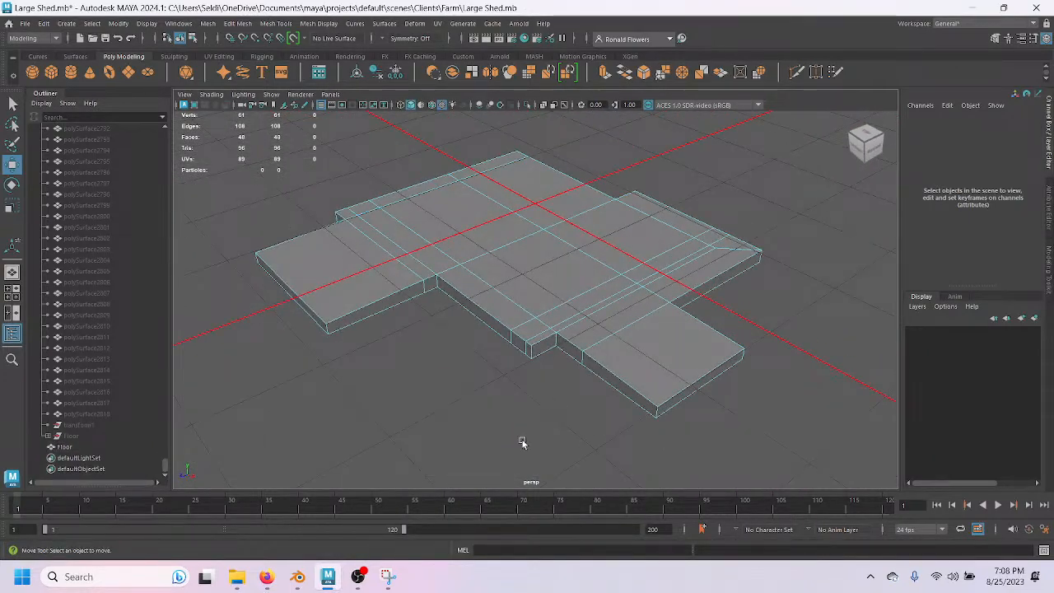
{"action": "scroll", "coordinate": [523, 443], "scroll_direction": "up", "scroll_amount": 3}
{"action": "scroll", "coordinate": [521, 442], "scroll_direction": "up", "scroll_amount": 2}
{"action": "middle_click_drag", "start_coordinate": [422, 426], "coordinate": [539, 467], "text": "alt"}
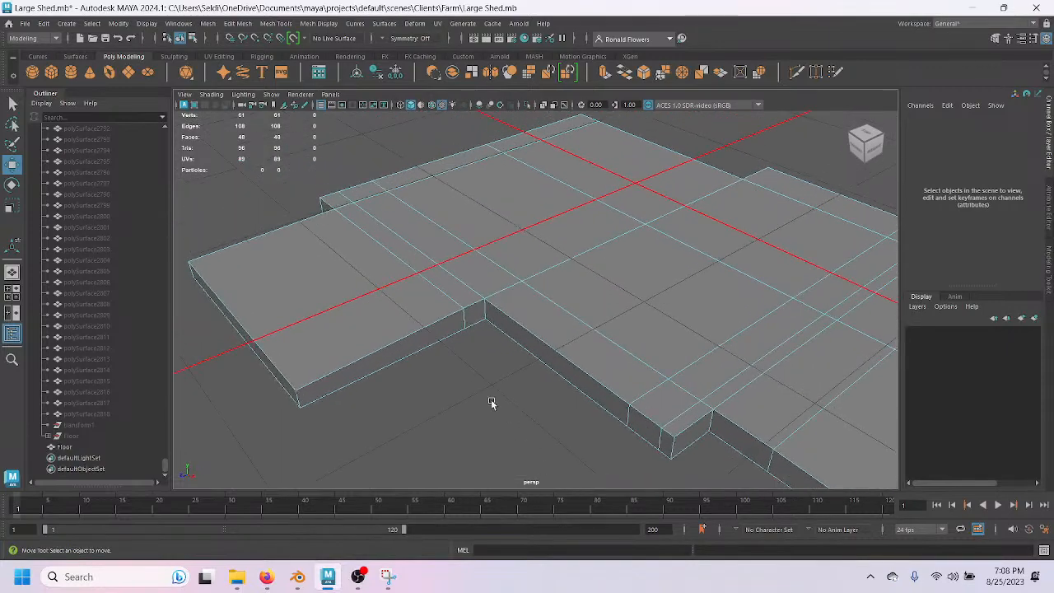
{"action": "mouse_move", "coordinate": [492, 403]}
{"action": "left_mouse_down", "text": "alt"}
{"action": "mouse_move", "coordinate": [470, 421]}
{"action": "mouse_move", "coordinate": [479, 401]}
{"action": "left_mouse_up", "text": "alt"}
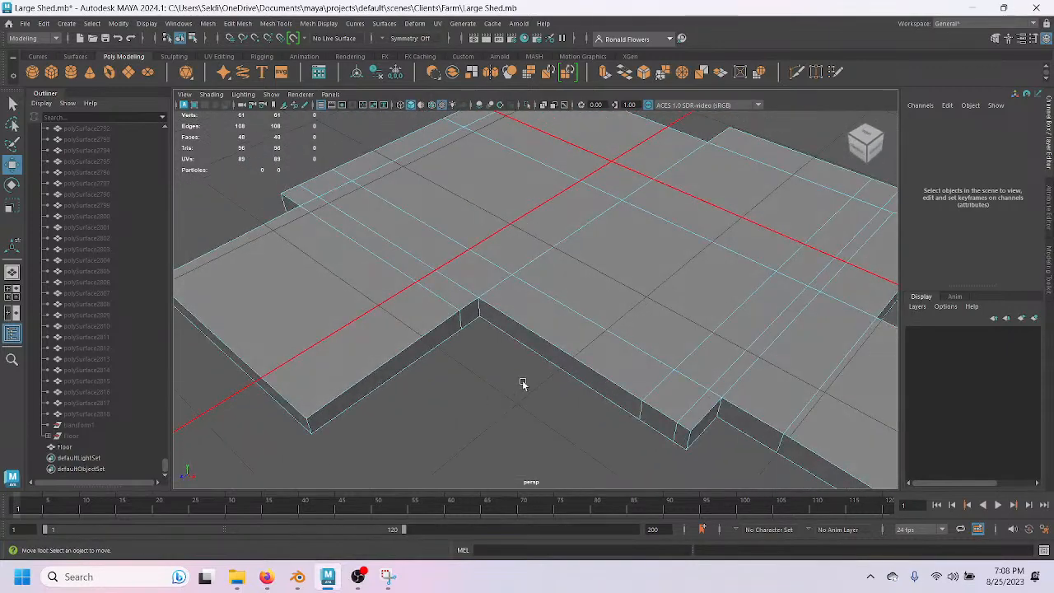
{"action": "middle_click_drag", "start_coordinate": [523, 384], "coordinate": [428, 412], "text": "alt"}
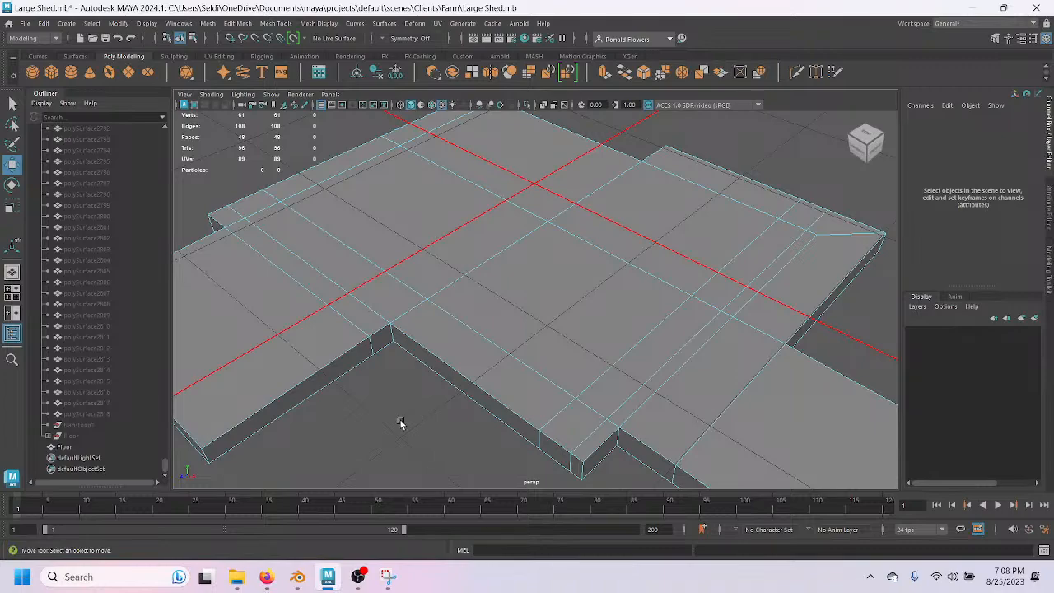
{"action": "left_click_drag", "start_coordinate": [365, 420], "coordinate": [475, 416], "text": "alt"}
{"action": "left_click_drag", "start_coordinate": [570, 410], "coordinate": [557, 379], "text": "alt"}
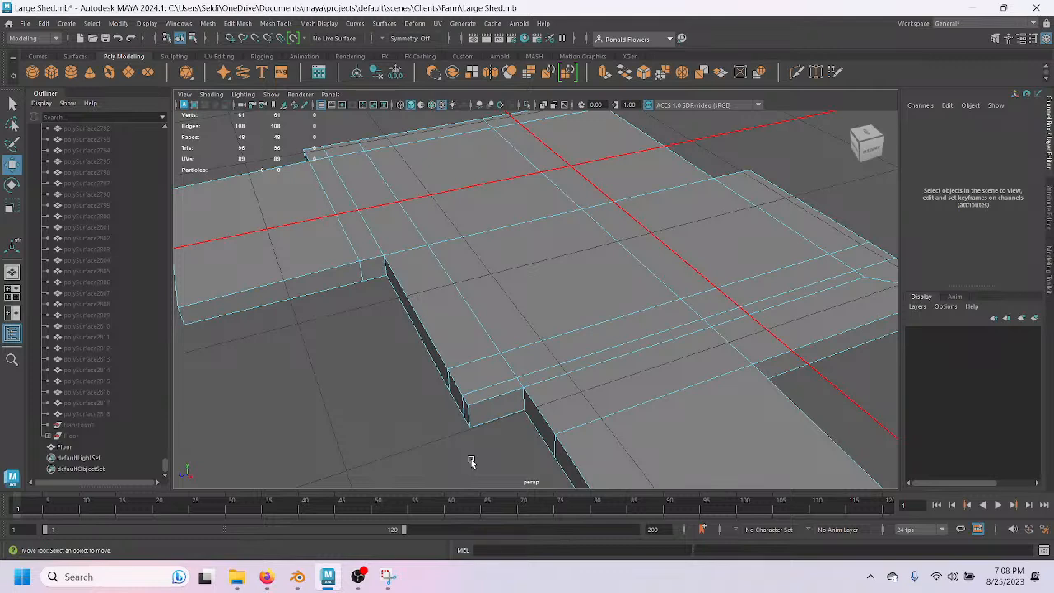
Use Target Weld to merge the redundant narrow-strip edge into its neighbouring edge at the Floor mesh's small stepped corner.
{"action": "right_click", "coordinate": [554, 371]}
{"action": "left_click", "coordinate": [556, 216]}
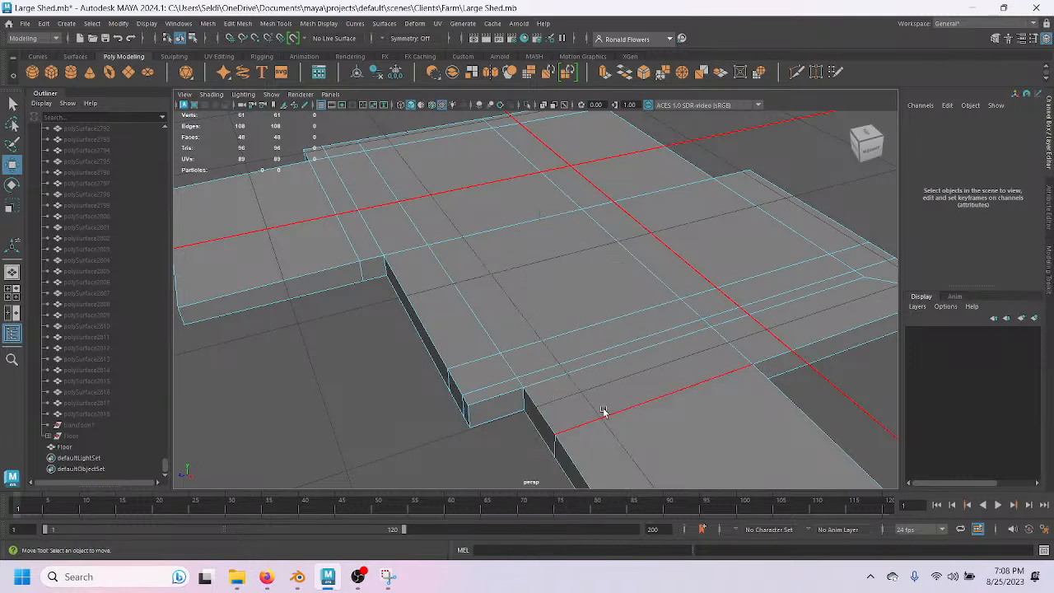
{"action": "left_click", "coordinate": [570, 360]}
{"action": "scroll", "coordinate": [611, 427], "scroll_direction": "up", "scroll_amount": 1}
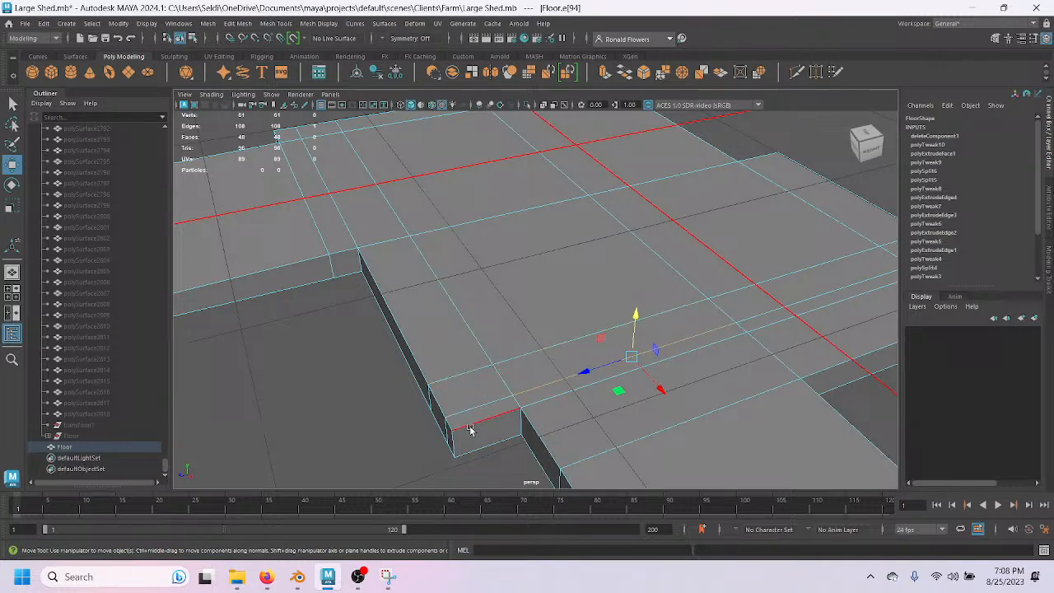
{"action": "left_click", "coordinate": [818, 75]}
{"action": "left_click_drag", "start_coordinate": [664, 341], "coordinate": [637, 325]}
{"action": "left_click_drag", "start_coordinate": [489, 369], "coordinate": [557, 384]}
{"action": "key", "text": "super"}
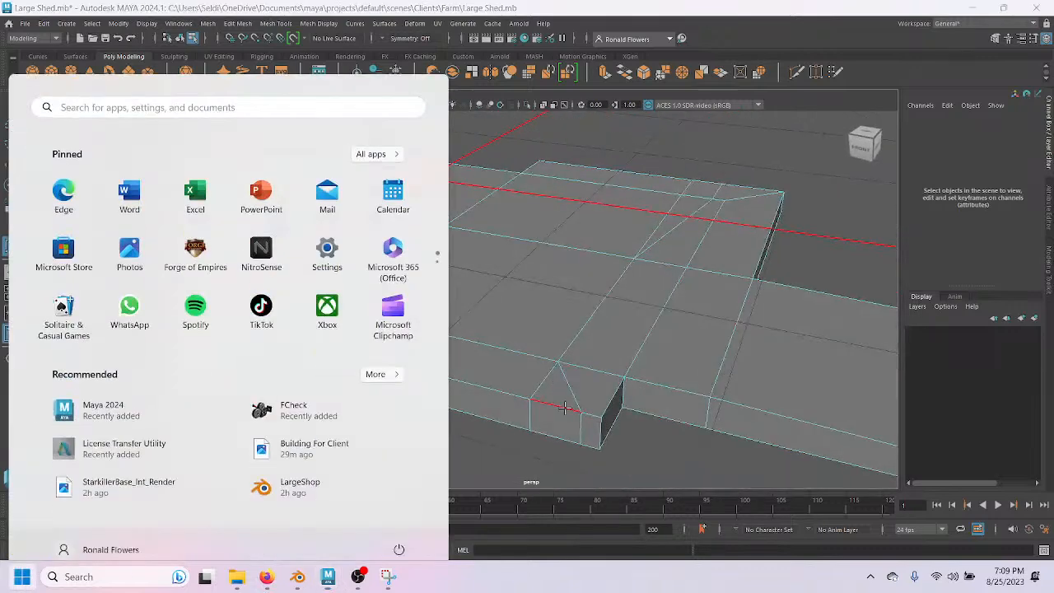
{"action": "key", "text": "super"}
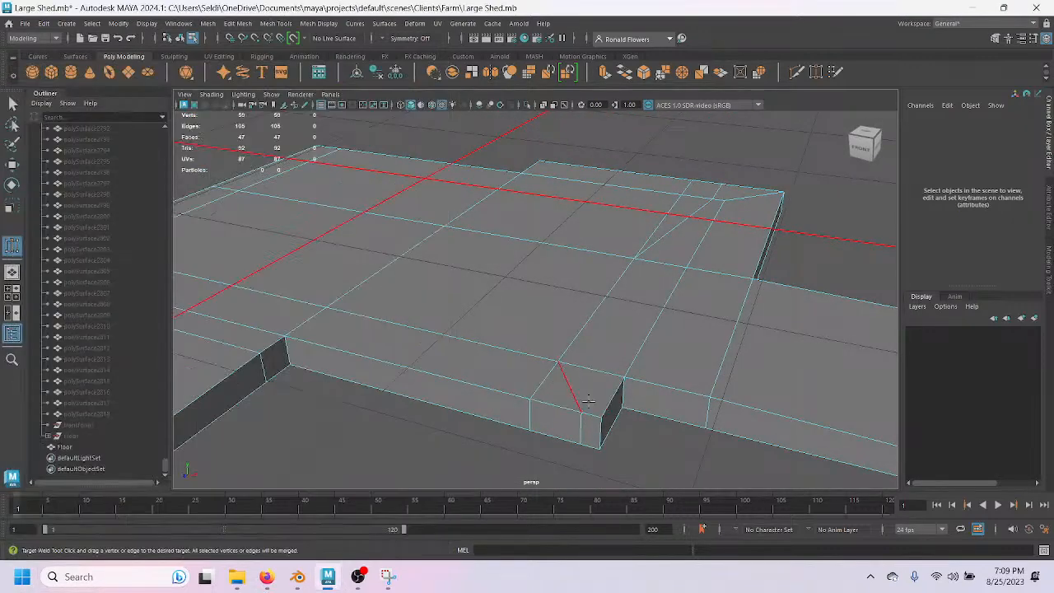
Weld the narrow strip's top and bottom vertices into the adjacent edge line at the strip's opposite end.
{"action": "left_click_drag", "start_coordinate": [661, 305], "coordinate": [344, 353], "text": "alt"}
{"action": "left_click_drag", "start_coordinate": [529, 343], "coordinate": [488, 333], "text": "alt"}
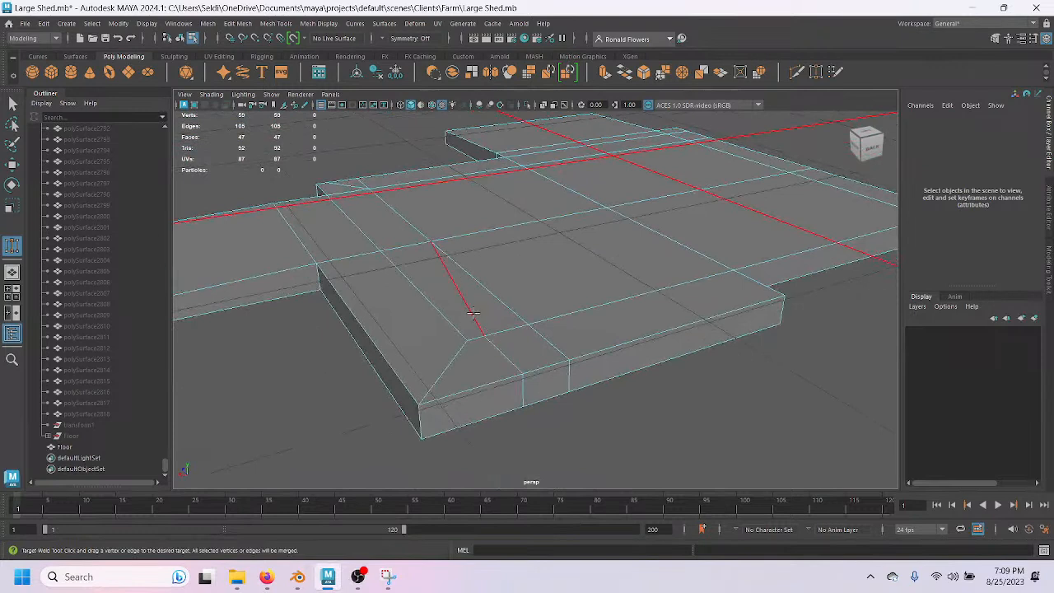
{"action": "left_click_drag", "start_coordinate": [503, 354], "coordinate": [547, 341]}
{"action": "left_click_drag", "start_coordinate": [544, 385], "coordinate": [619, 371]}
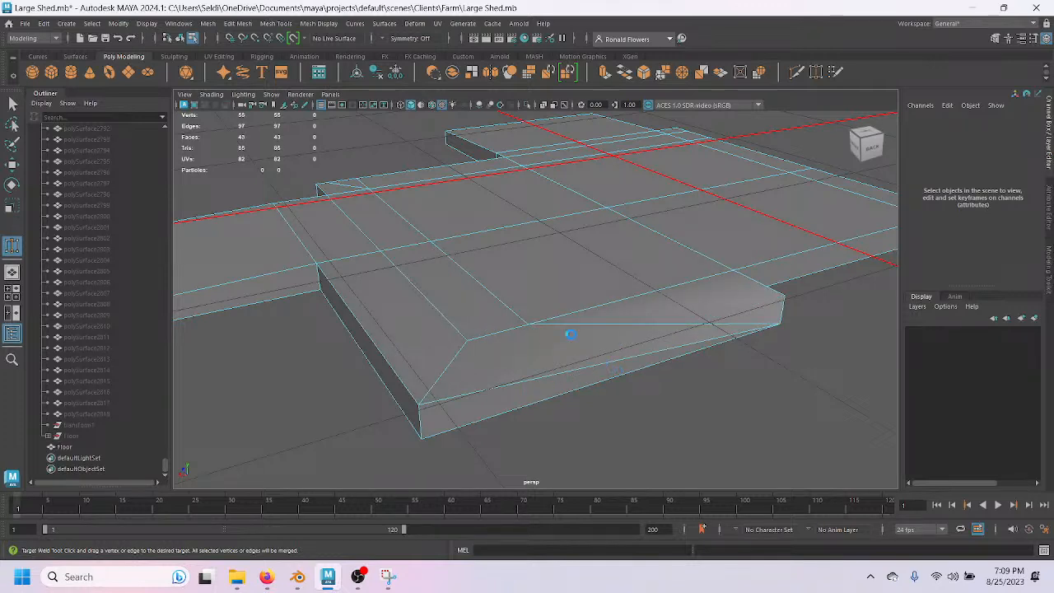
{"action": "key", "text": "ctrl+z"}
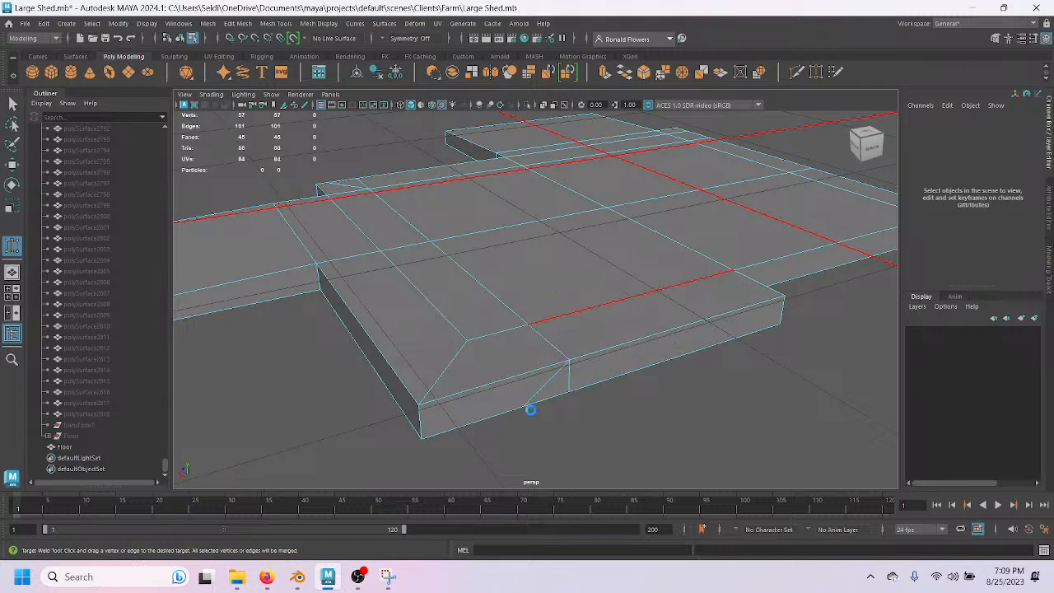
{"action": "left_click_drag", "start_coordinate": [530, 396], "coordinate": [562, 382]}
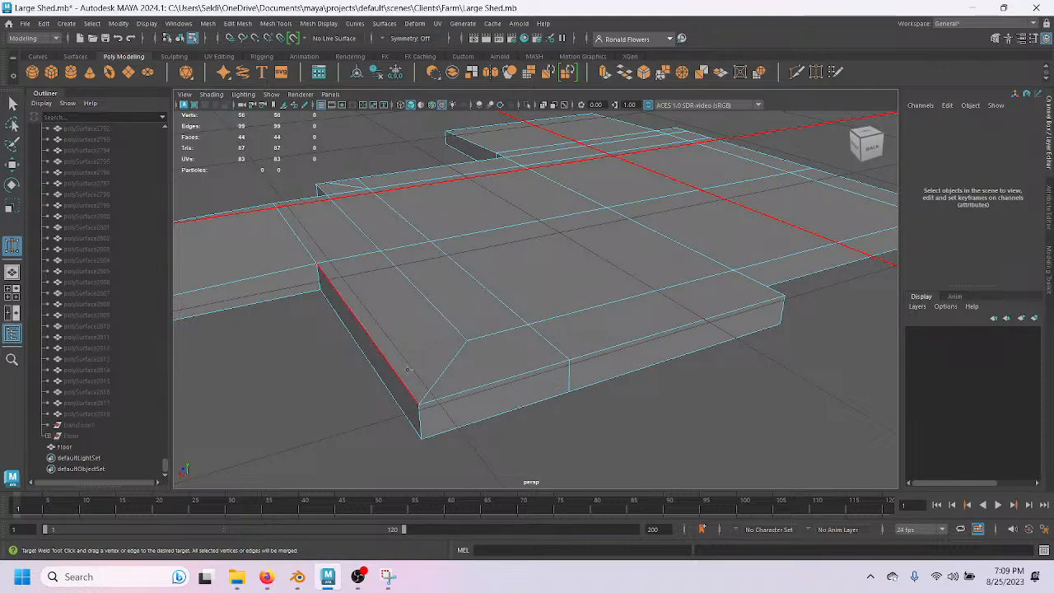
Weld the stray diagonal edges along the Floor mesh's outer sides into the neighbouring corner and side-wall edges.
{"action": "left_click_drag", "start_coordinate": [611, 323], "coordinate": [724, 365], "text": "alt"}
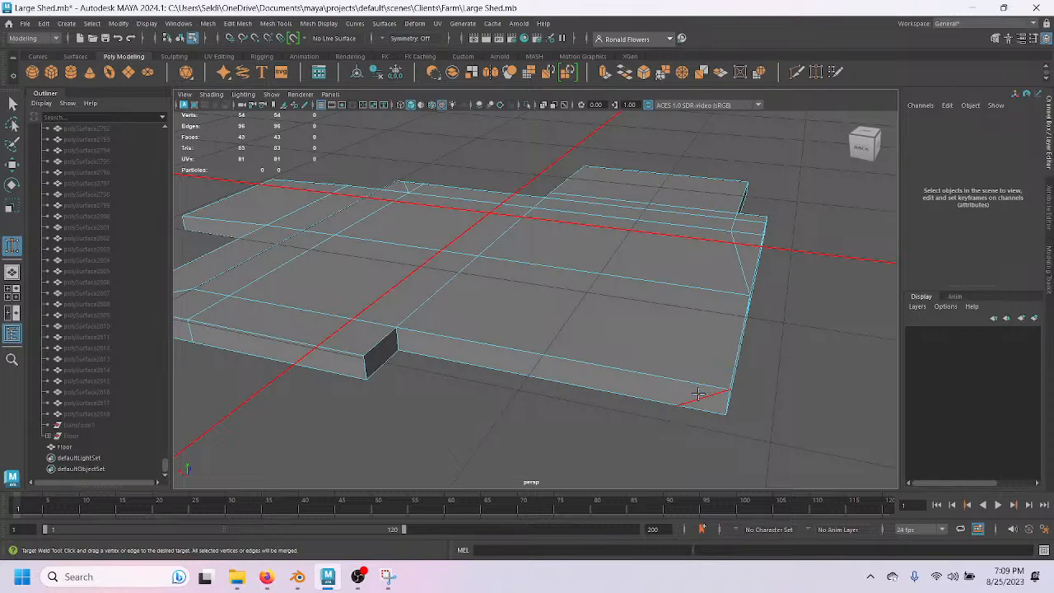
{"action": "left_click_drag", "start_coordinate": [704, 397], "coordinate": [727, 391]}
{"action": "left_click_drag", "start_coordinate": [771, 336], "coordinate": [620, 337], "text": "alt"}
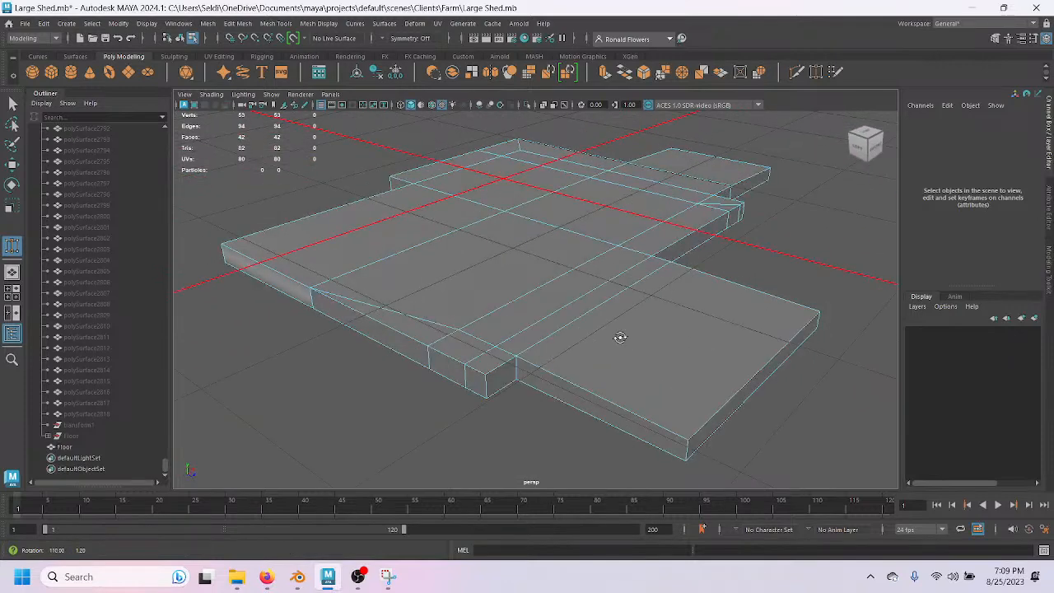
{"action": "left_click_drag", "start_coordinate": [464, 332], "coordinate": [462, 350]}
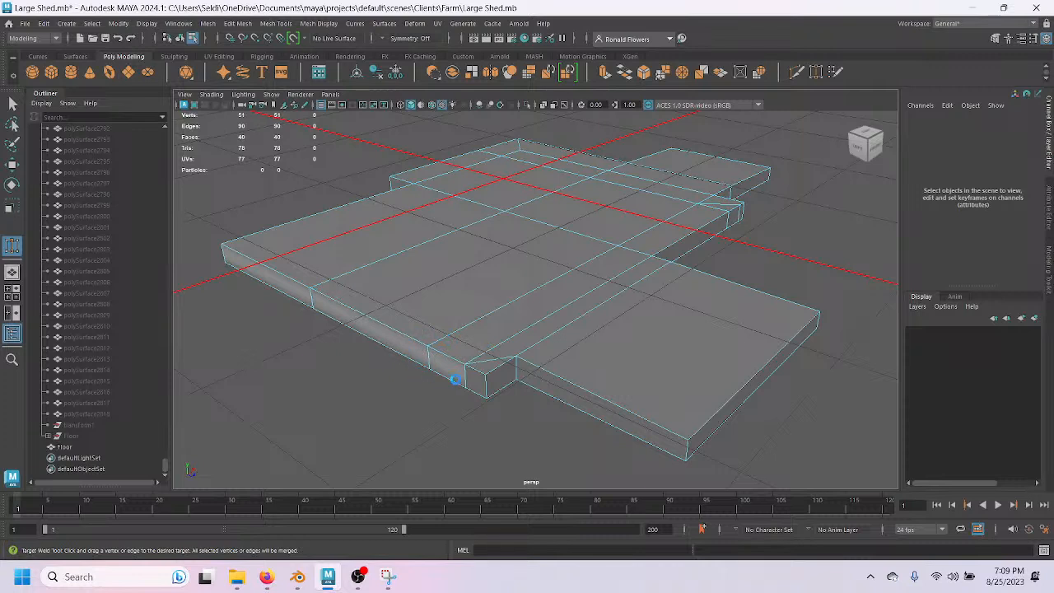
Delete the leftover short vertical edge and the diagonal top edge beside the small stepped corner.
{"action": "scroll", "coordinate": [454, 379], "scroll_direction": "up", "scroll_amount": 2}
{"action": "left_click_drag", "start_coordinate": [455, 379], "coordinate": [318, 376], "text": "alt"}
{"action": "left_click_drag", "start_coordinate": [588, 447], "coordinate": [502, 377], "text": "alt"}
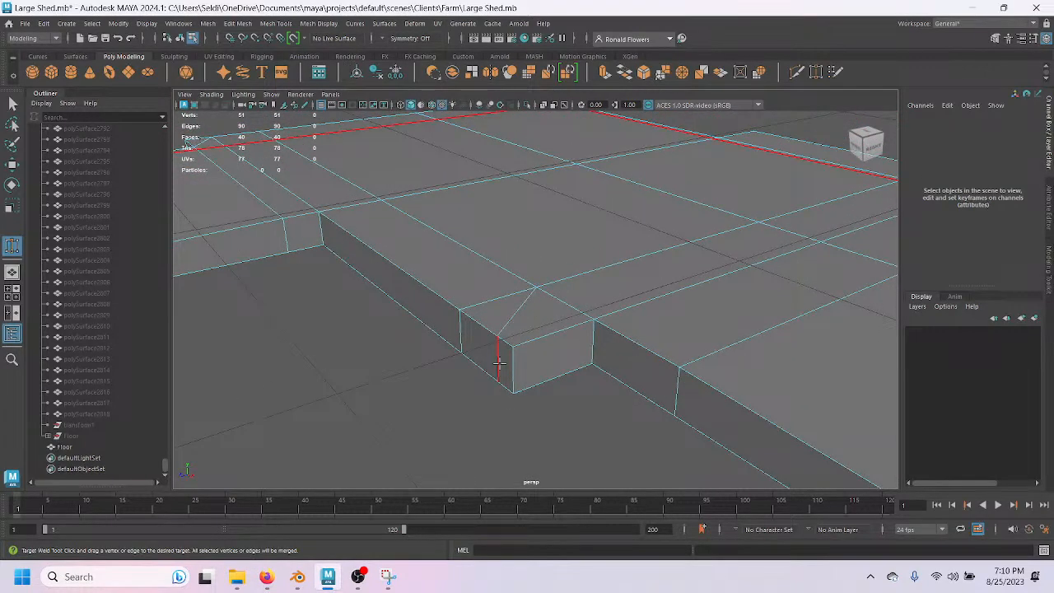
{"action": "mouse_move", "coordinate": [514, 371]}
{"action": "left_mouse_down", "text": "alt"}
{"action": "mouse_move", "coordinate": [486, 390]}
{"action": "mouse_move", "coordinate": [525, 385]}
{"action": "left_mouse_up", "text": "alt"}
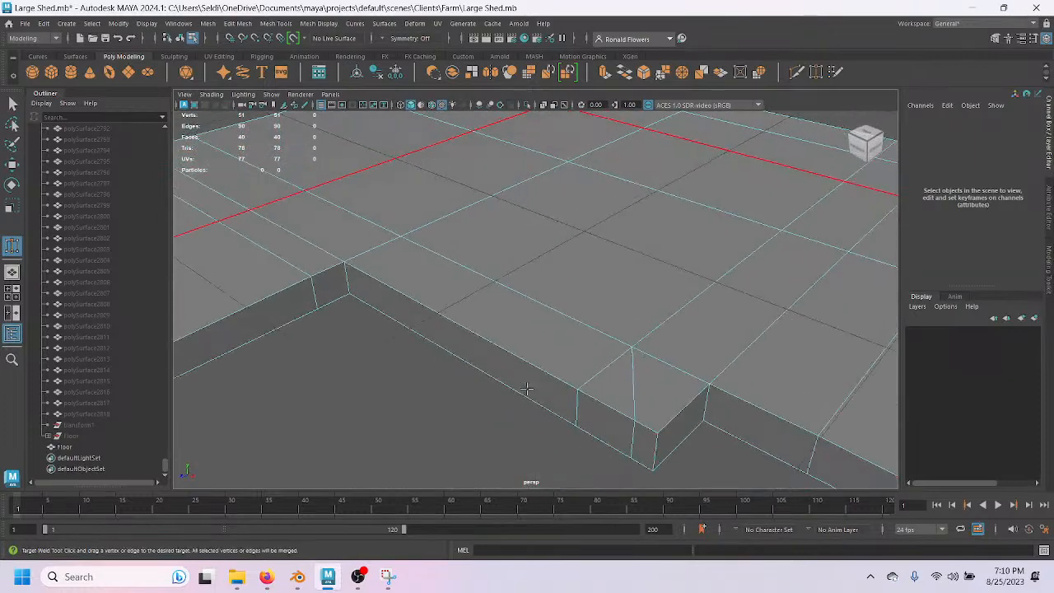
{"action": "key", "text": "q"}
{"action": "left_click", "coordinate": [635, 435]}
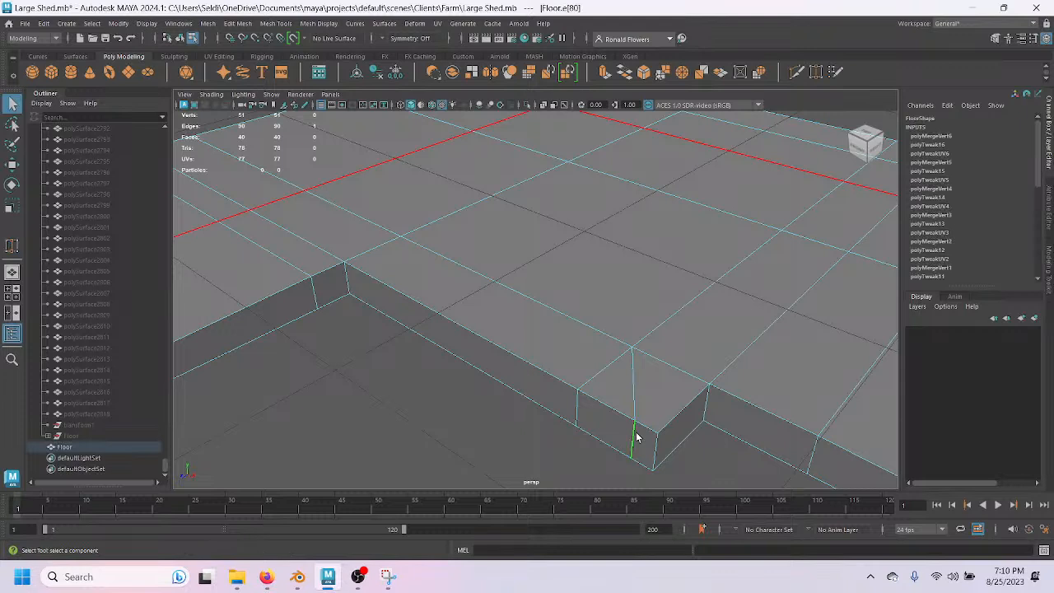
{"action": "key", "text": "Delete"}
{"action": "left_click", "coordinate": [634, 379]}
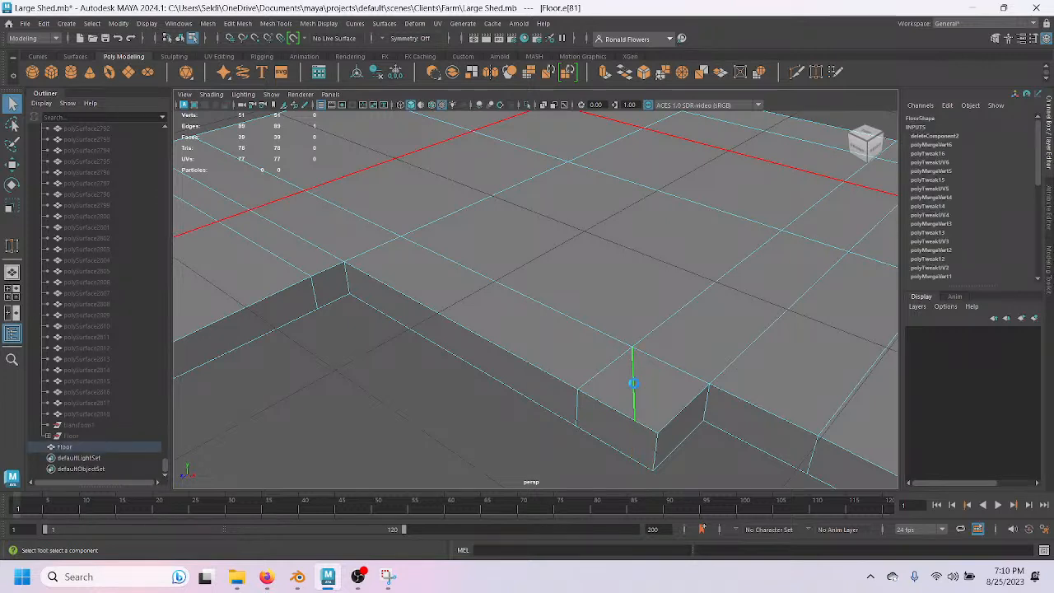
{"action": "key", "text": "Delete"}
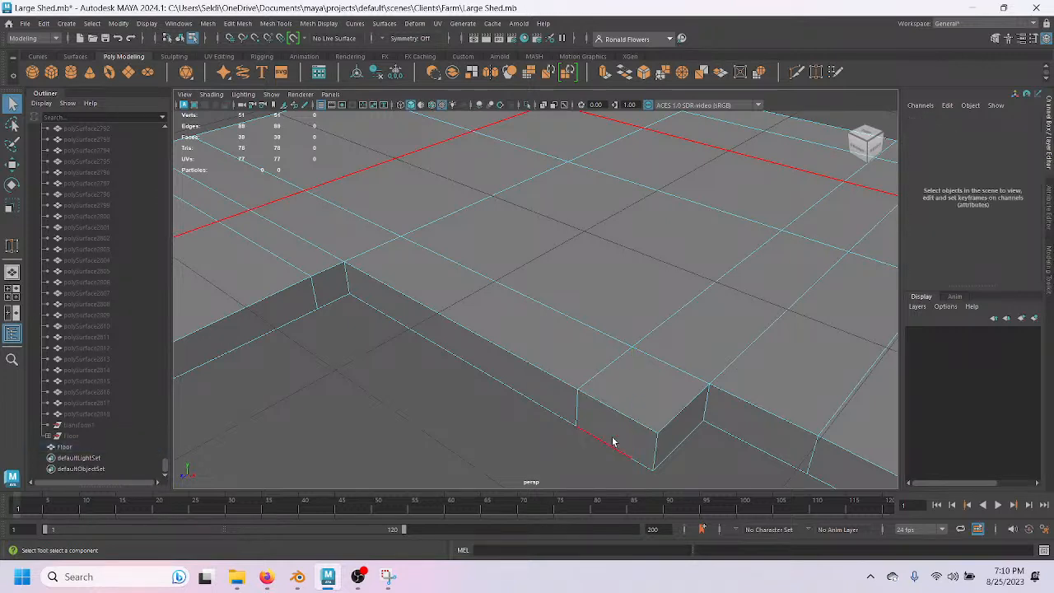
Delete the two stray vertices left on the side wall beside the small stepped corner.
{"action": "right_click_drag", "start_coordinate": [642, 255], "coordinate": [599, 252]}
{"action": "left_click_drag", "start_coordinate": [625, 404], "coordinate": [646, 483]}
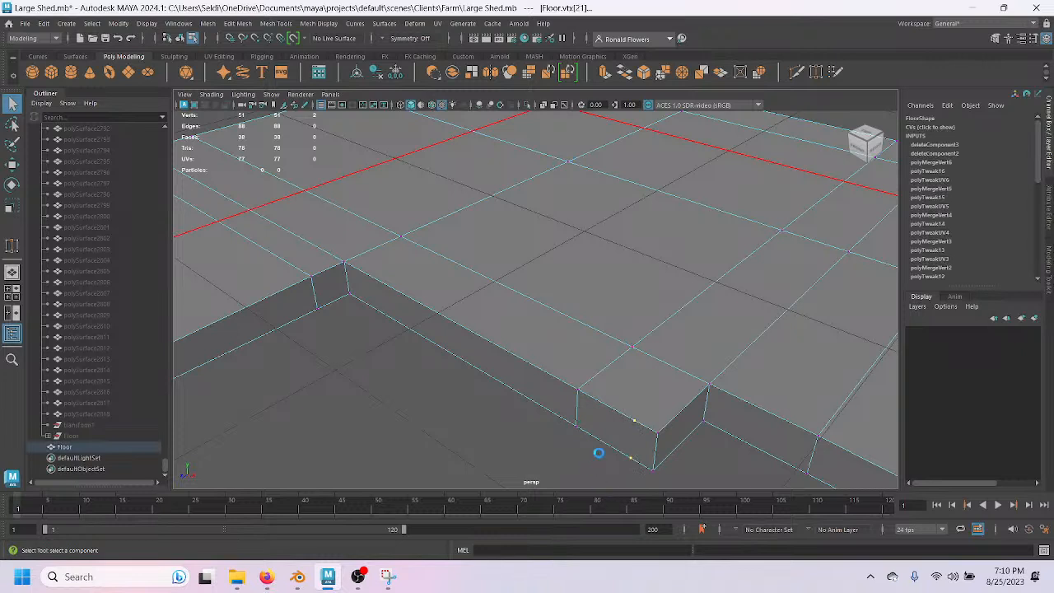
{"action": "key", "text": "Delete"}
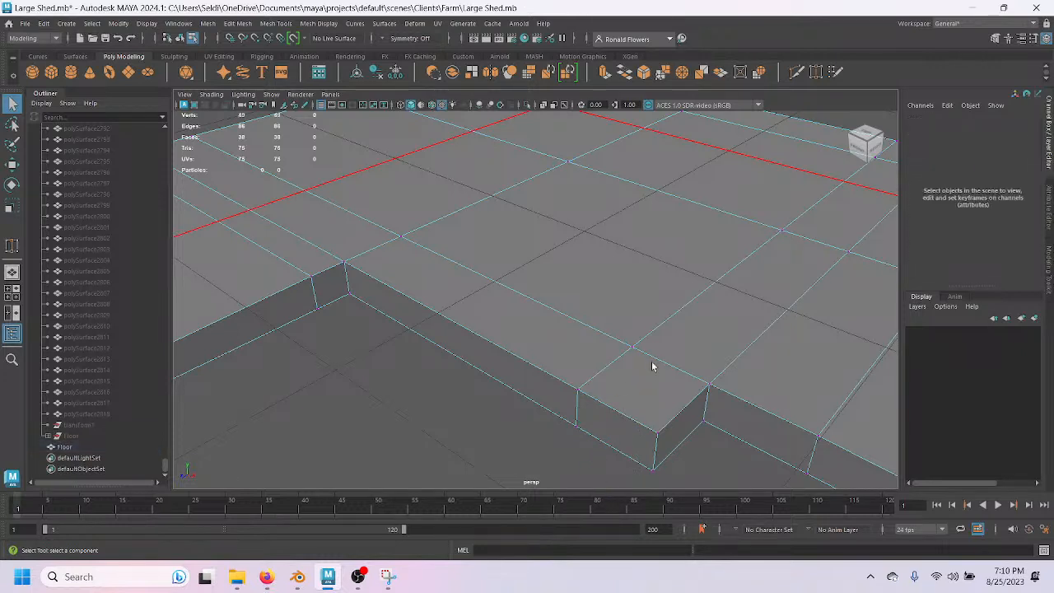
Delete the redundant edge loop that crosses the Floor mesh's top and runs down its side walls near the stepped end.
{"action": "scroll", "coordinate": [650, 388], "scroll_direction": "down", "scroll_amount": 5}
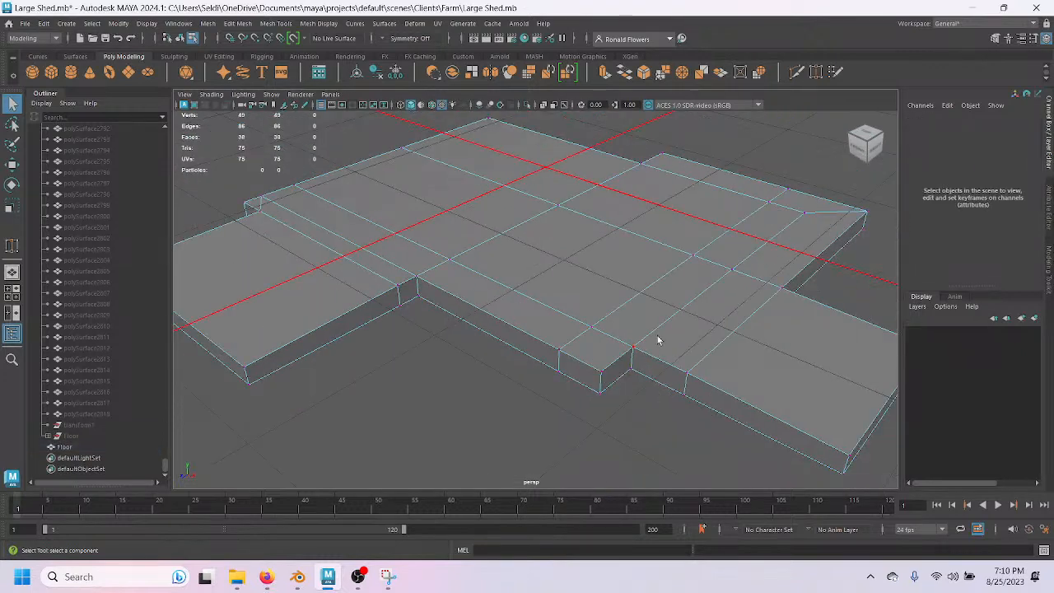
{"action": "left_click_drag", "start_coordinate": [765, 296], "coordinate": [593, 299], "text": "alt"}
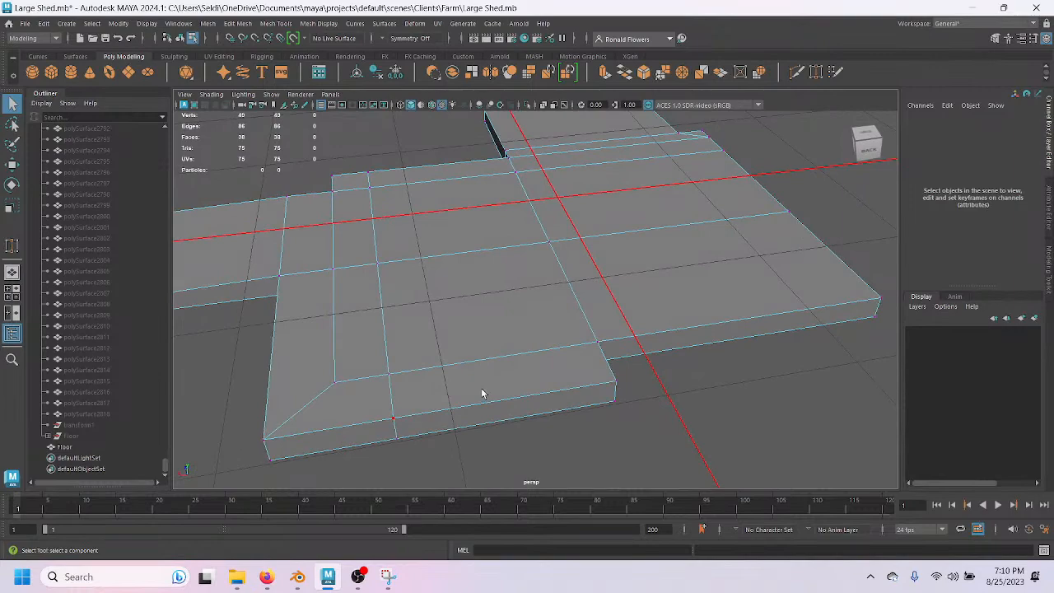
{"action": "left_click_drag", "start_coordinate": [377, 380], "coordinate": [524, 378], "text": "alt"}
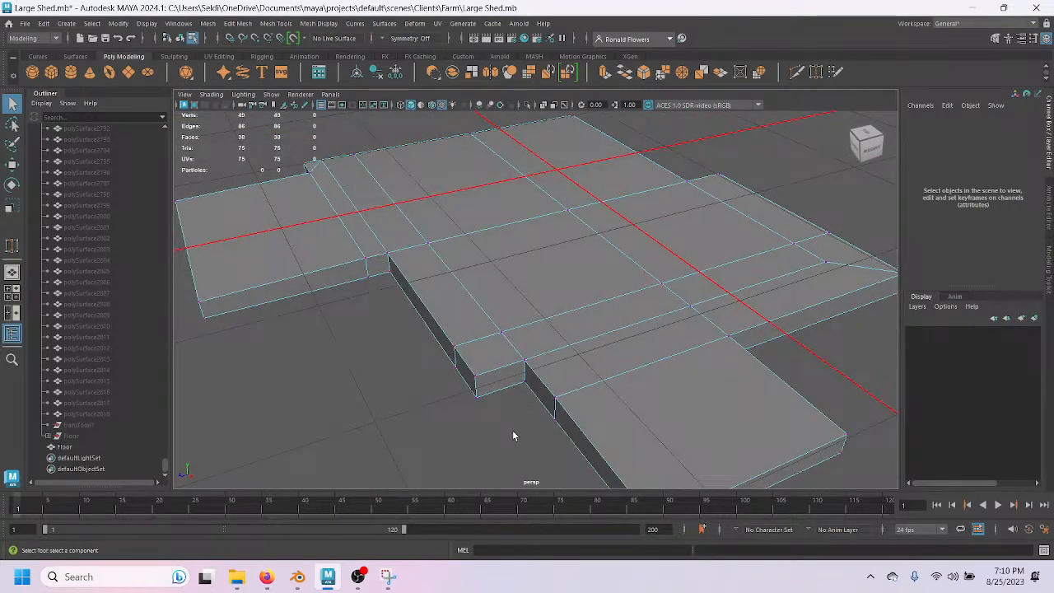
{"action": "left_click_drag", "start_coordinate": [648, 346], "coordinate": [540, 339], "text": "alt"}
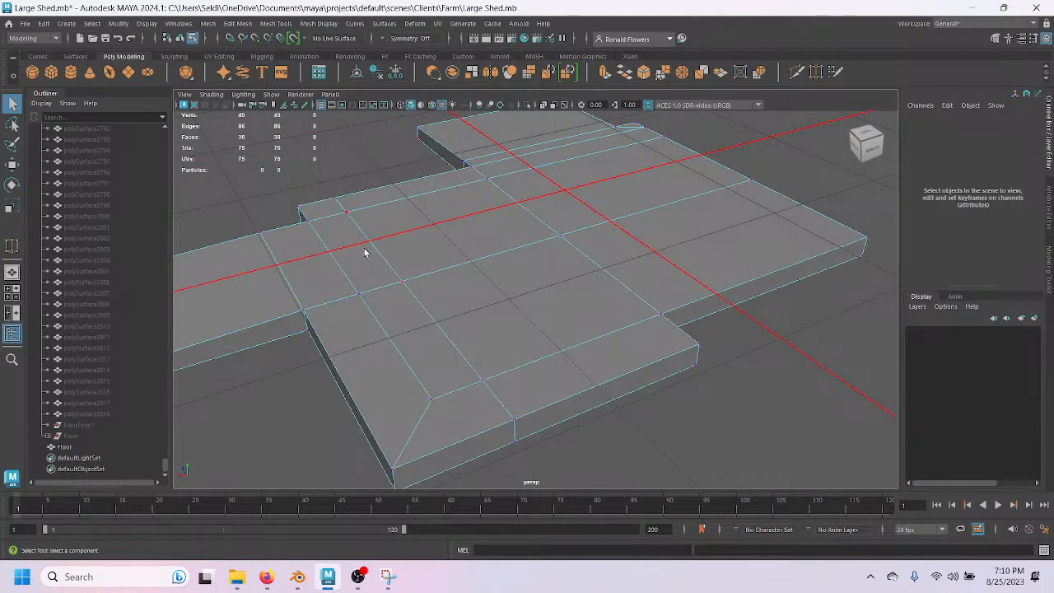
{"action": "right_click_drag", "start_coordinate": [496, 247], "coordinate": [495, 216]}
{"action": "left_click", "coordinate": [475, 340]}
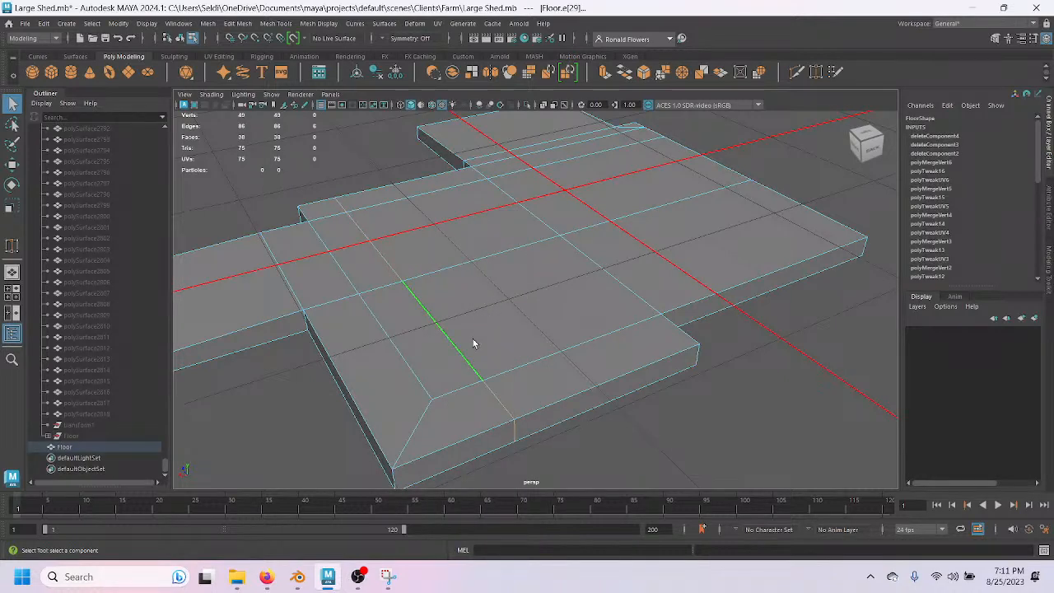
{"action": "key", "text": "w"}
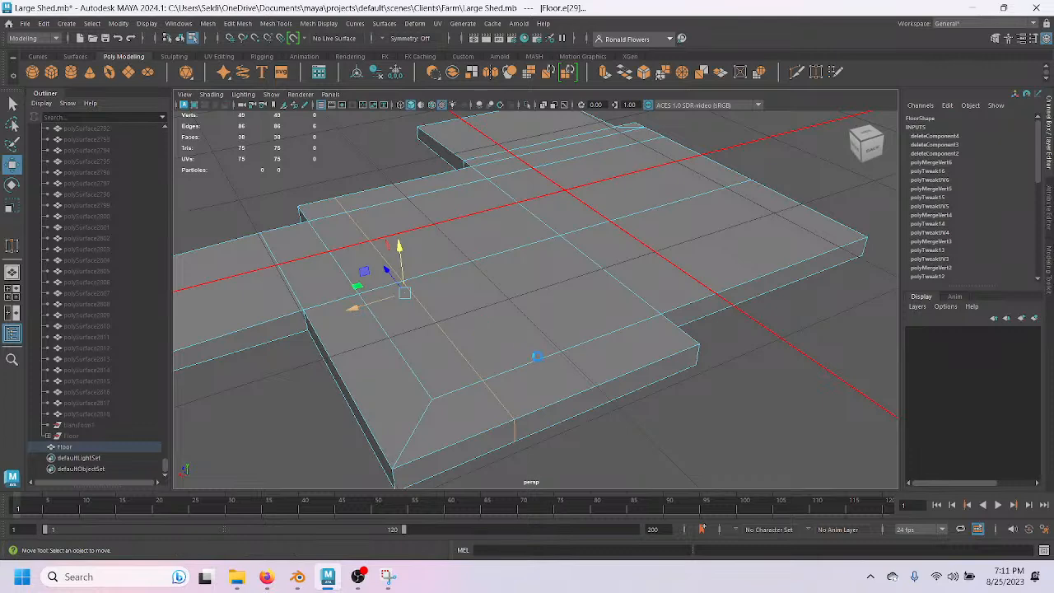
{"action": "key", "text": "Delete"}
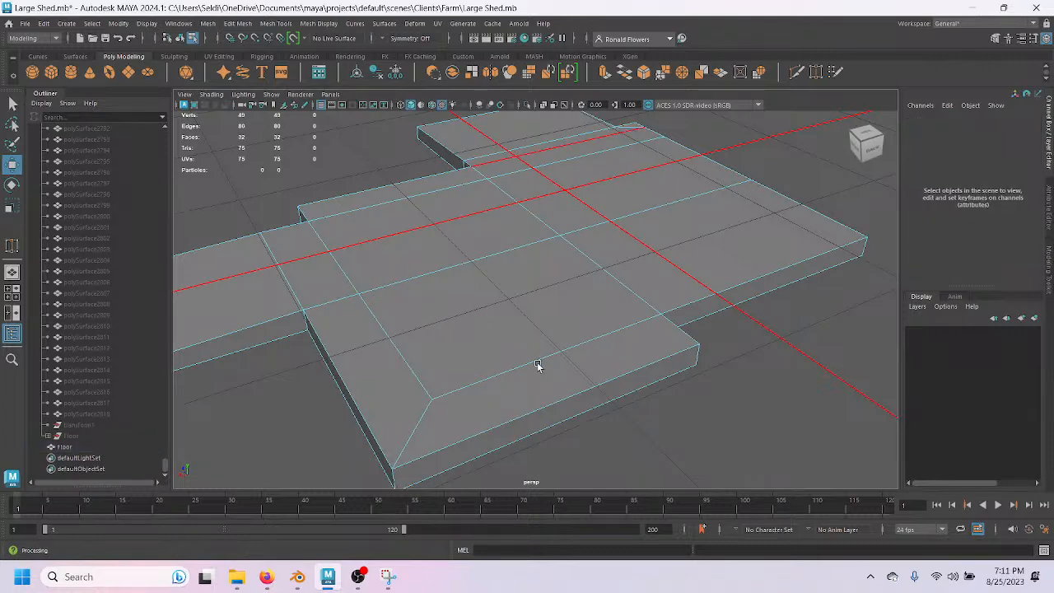
Select and delete the stray vertices left along the path of the removed edge loop.
{"action": "left_click_drag", "start_coordinate": [530, 354], "coordinate": [506, 353], "text": "alt"}
{"action": "right_click_drag", "start_coordinate": [506, 327], "coordinate": [450, 248]}
{"action": "scroll", "coordinate": [424, 325], "scroll_direction": "down", "scroll_amount": 3}
{"action": "left_click_drag", "start_coordinate": [466, 313], "coordinate": [544, 373], "text": "alt"}
{"action": "scroll", "coordinate": [544, 383], "scroll_direction": "up", "scroll_amount": 3}
{"action": "right_click_drag", "start_coordinate": [527, 313], "coordinate": [478, 250]}
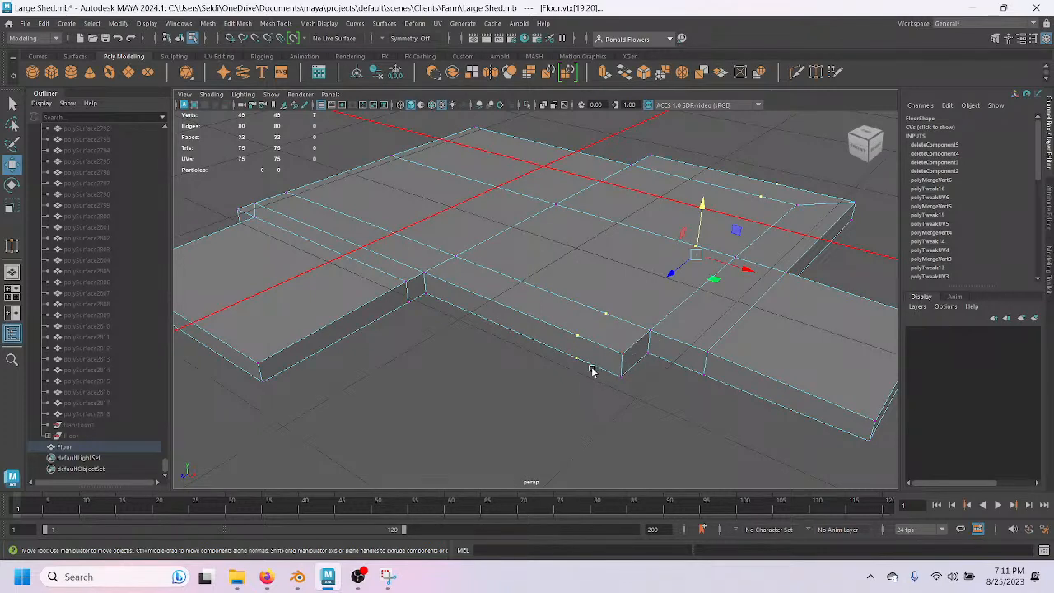
{"action": "double_click", "coordinate": [408, 303]}
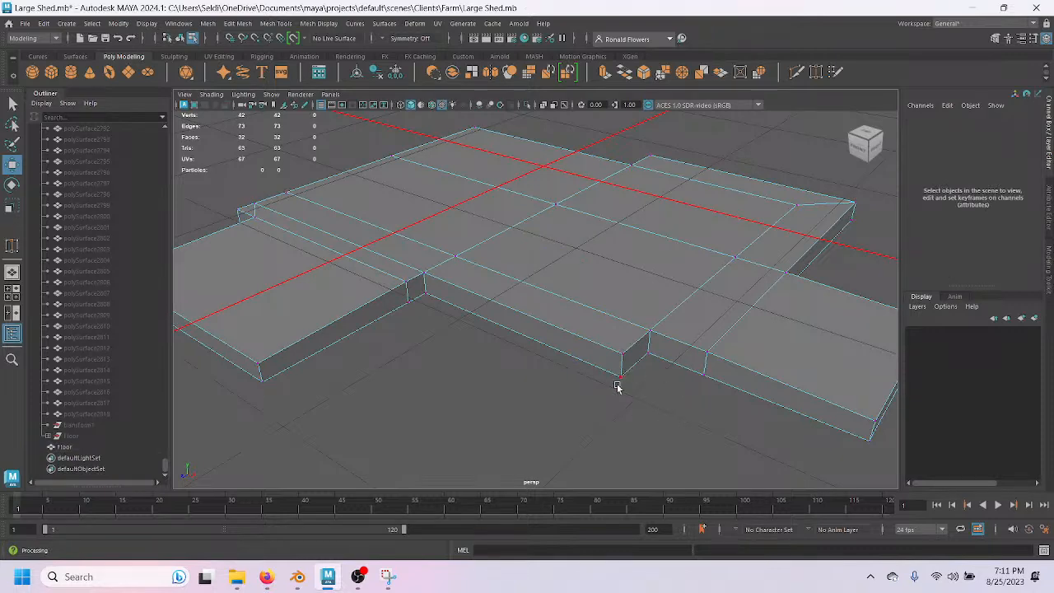
Weld the short vertical edge beside the Floor mesh's inner corner into the corner edge with Target Weld.
{"action": "left_click_drag", "start_coordinate": [635, 395], "coordinate": [450, 414], "text": "alt"}
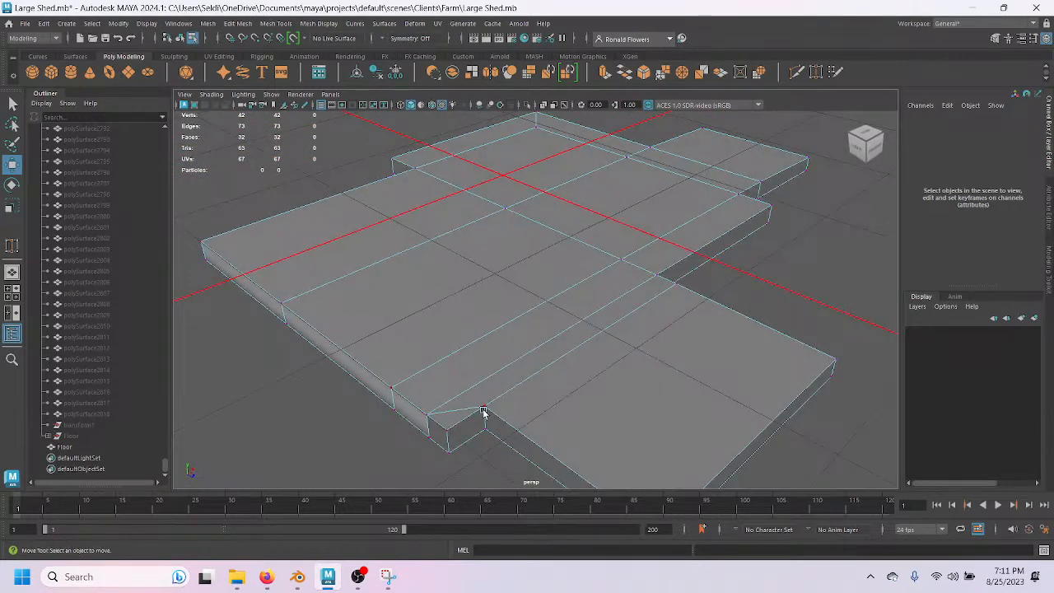
{"action": "scroll", "coordinate": [467, 440], "scroll_direction": "up", "scroll_amount": 3}
{"action": "middle_click_drag", "start_coordinate": [467, 414], "coordinate": [520, 305], "text": "alt"}
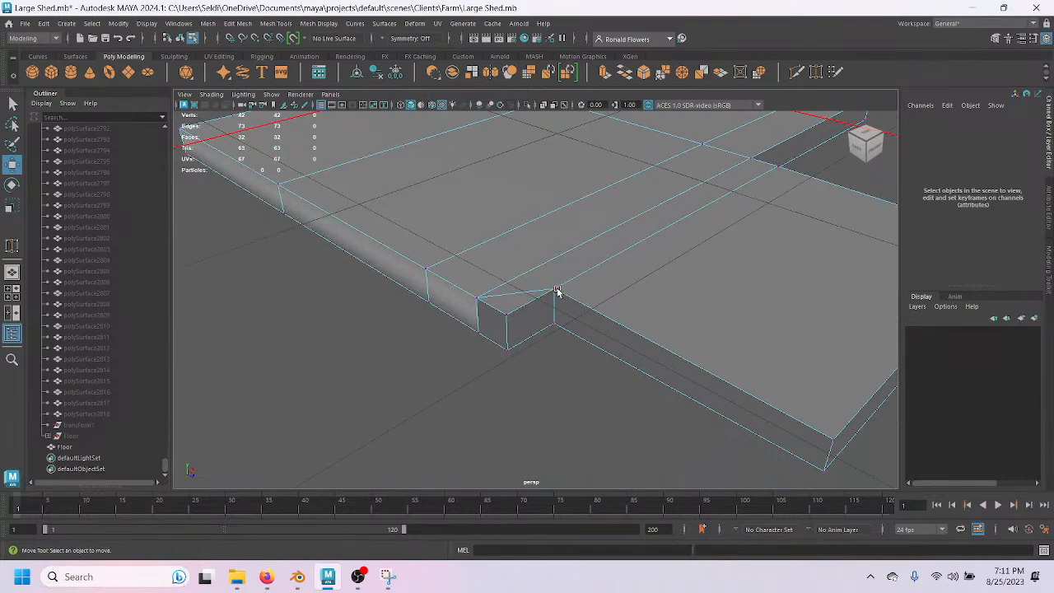
{"action": "left_click_drag", "start_coordinate": [615, 381], "coordinate": [365, 357], "text": "alt"}
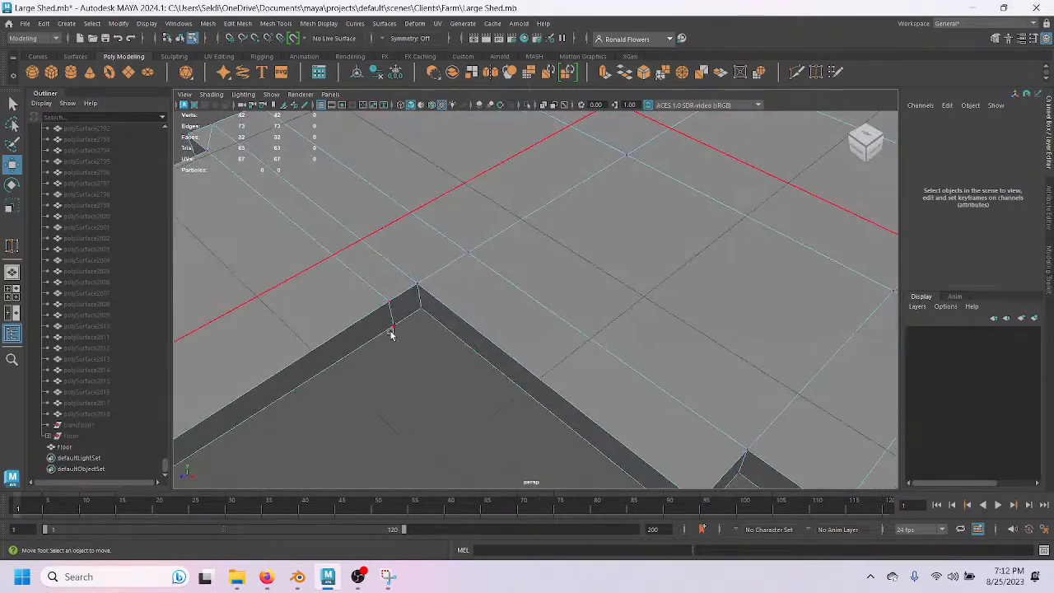
{"action": "middle_click_drag", "start_coordinate": [389, 330], "coordinate": [505, 395], "text": "alt"}
{"action": "left_click_drag", "start_coordinate": [493, 387], "coordinate": [464, 386], "text": "alt"}
{"action": "middle_click_drag", "start_coordinate": [386, 360], "coordinate": [499, 404], "text": "alt"}
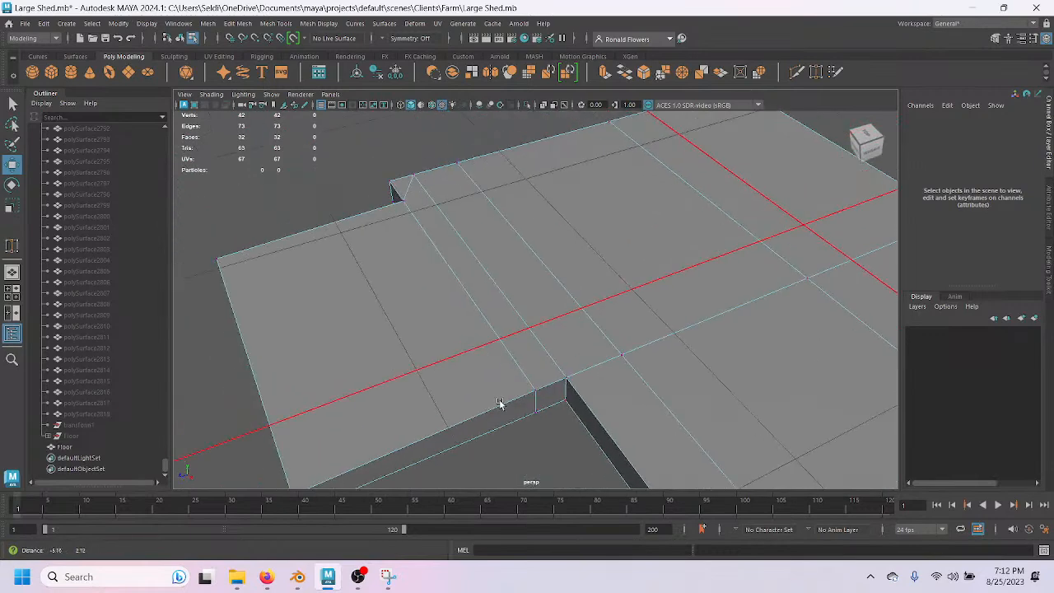
{"action": "right_click_drag", "start_coordinate": [437, 246], "coordinate": [439, 216]}
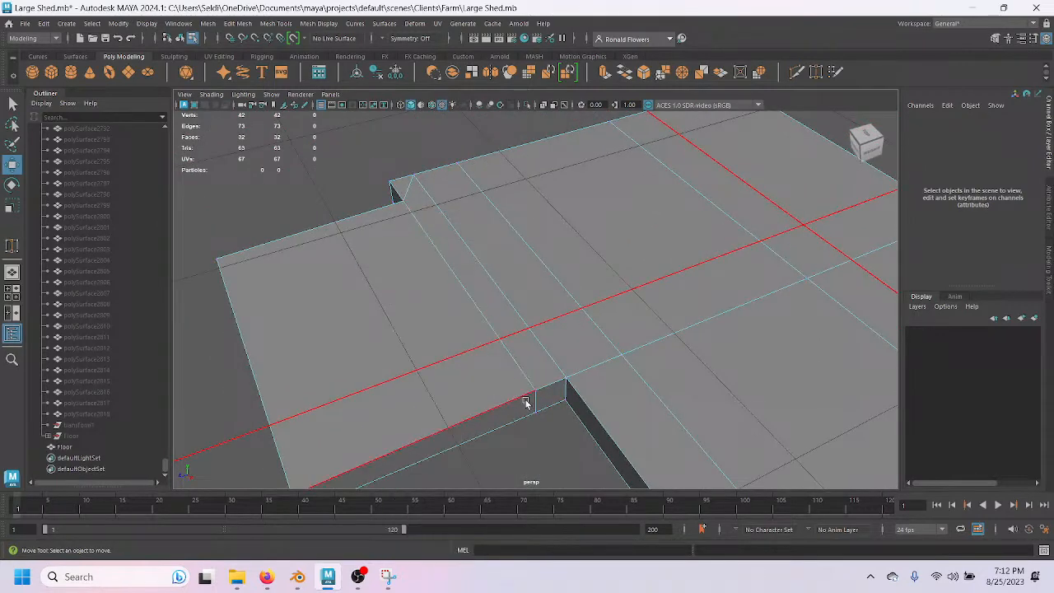
{"action": "left_click", "coordinate": [816, 72]}
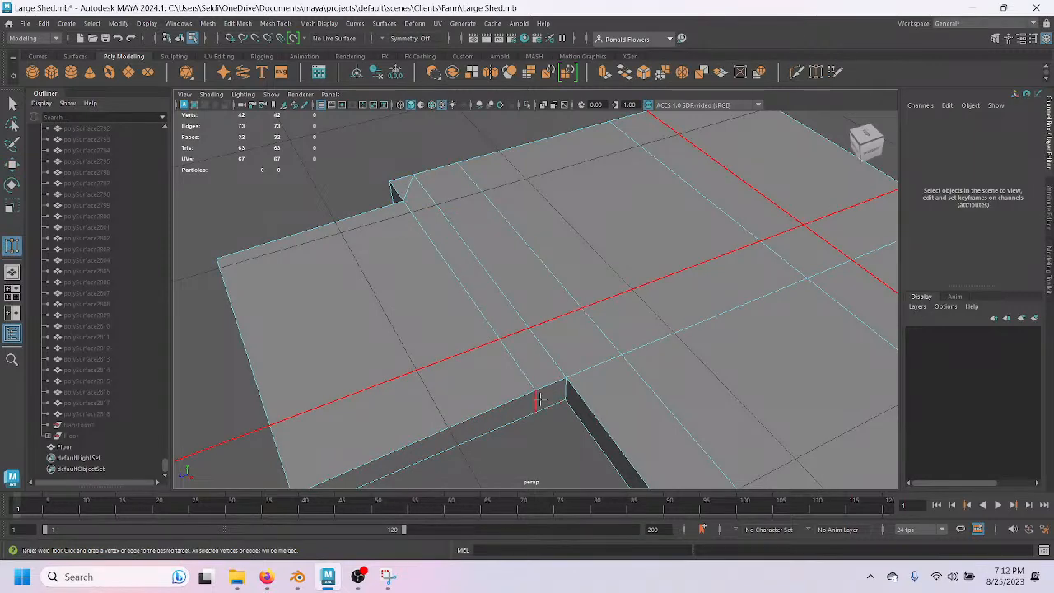
{"action": "left_click_drag", "start_coordinate": [570, 396], "coordinate": [568, 393]}
Undo the last edge weld on the Floor mesh.
{"action": "left_click_drag", "start_coordinate": [459, 331], "coordinate": [532, 349], "text": "alt"}
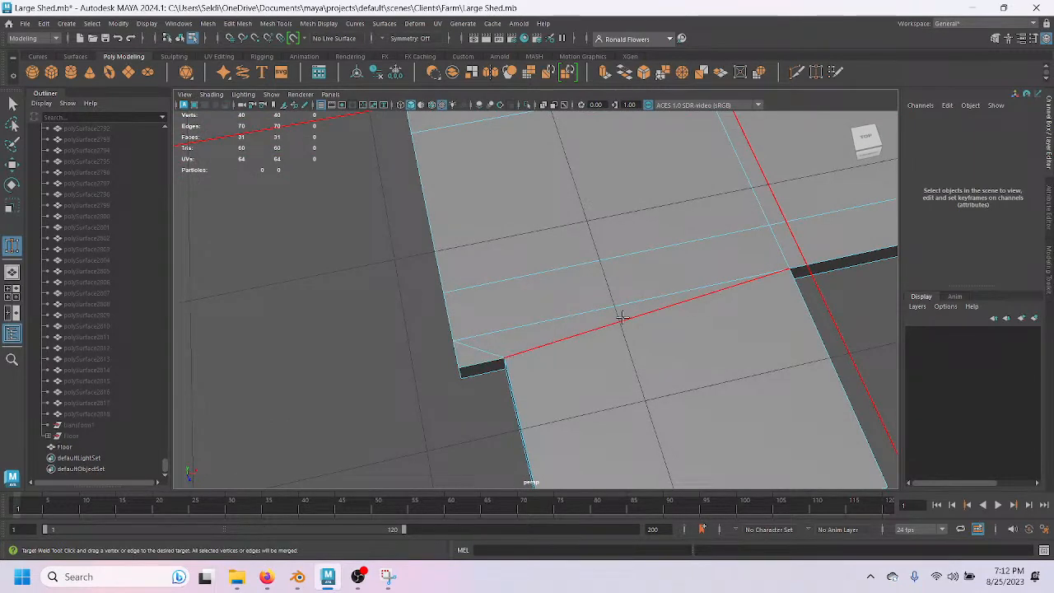
{"action": "left_click_drag", "start_coordinate": [744, 365], "coordinate": [472, 342], "text": "alt"}
{"action": "key", "text": "ctrl+z"}
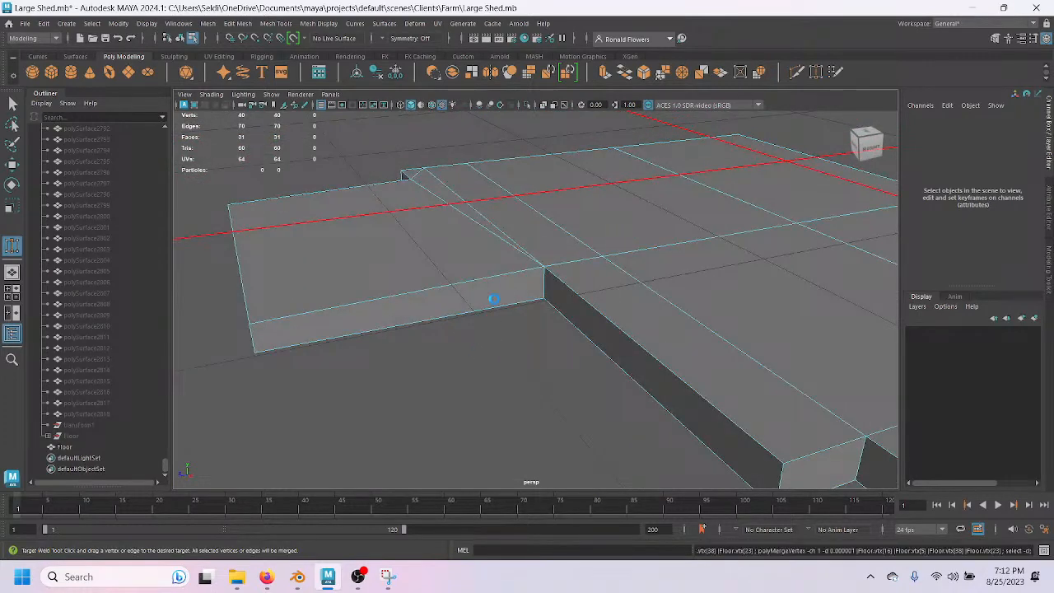
Examine the Floor mesh's inner corner, the short vertical edge beside it and the adjoining side walls.
{"action": "left_click_drag", "start_coordinate": [496, 352], "coordinate": [540, 317], "text": "alt"}
{"action": "key", "text": "q"}
{"action": "scroll", "coordinate": [478, 333], "scroll_direction": "up", "scroll_amount": 3}
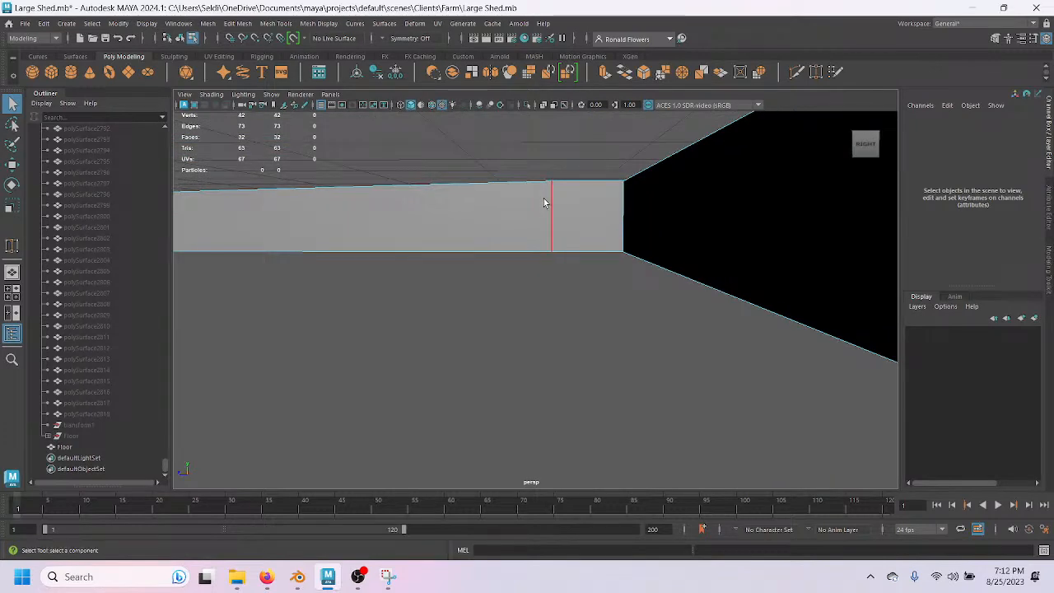
{"action": "left_click_drag", "start_coordinate": [552, 183], "coordinate": [548, 228], "text": "alt"}
{"action": "left_click", "coordinate": [558, 237]}
{"action": "left_click_drag", "start_coordinate": [528, 330], "coordinate": [503, 256], "text": "alt"}
{"action": "middle_click_drag", "start_coordinate": [470, 285], "coordinate": [553, 313], "text": "alt"}
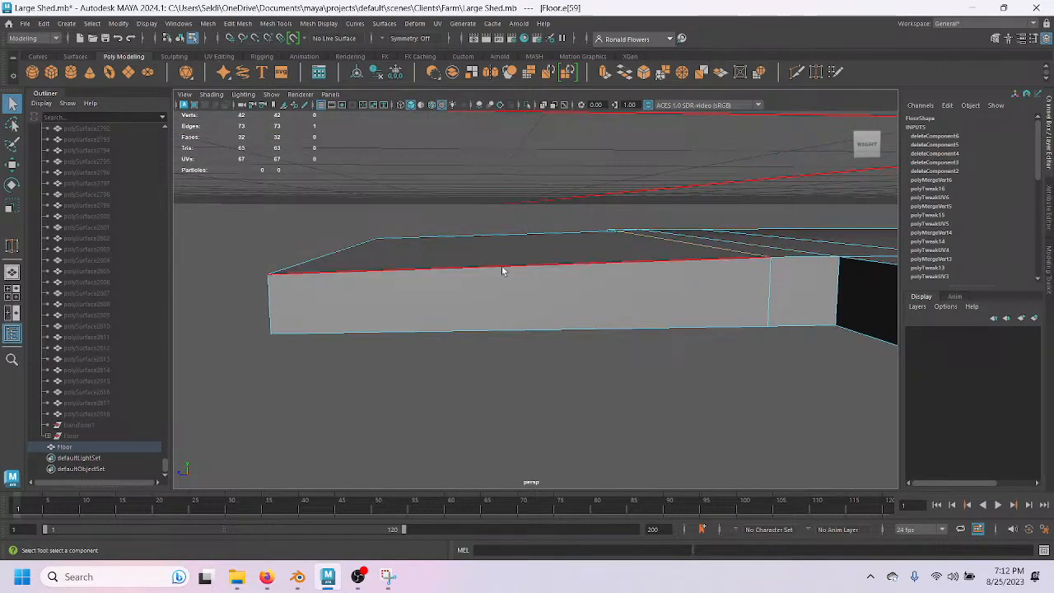
{"action": "left_click_drag", "start_coordinate": [622, 289], "coordinate": [681, 302], "text": "alt"}
{"action": "middle_click_drag", "start_coordinate": [708, 295], "coordinate": [476, 308], "text": "alt"}
{"action": "scroll", "coordinate": [664, 346], "scroll_direction": "down", "scroll_amount": 5}
{"action": "left_click_drag", "start_coordinate": [664, 346], "coordinate": [593, 332], "text": "alt"}
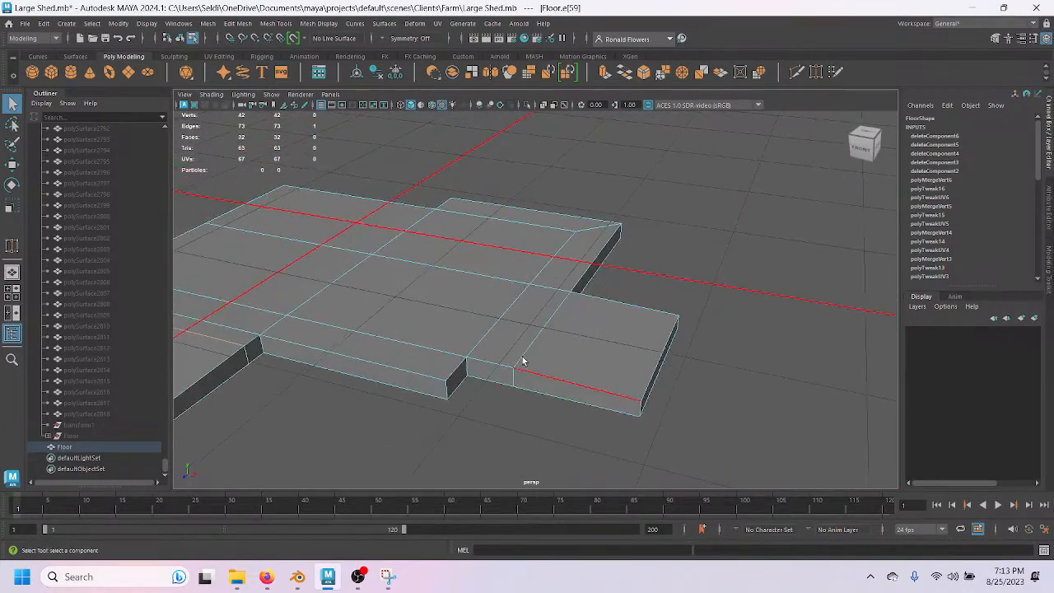
{"action": "left_click_drag", "start_coordinate": [491, 321], "coordinate": [591, 310], "text": "alt"}
Delete the Floor object's construction history in object mode and save the scene.
{"action": "right_click_drag", "start_coordinate": [494, 224], "coordinate": [543, 224]}
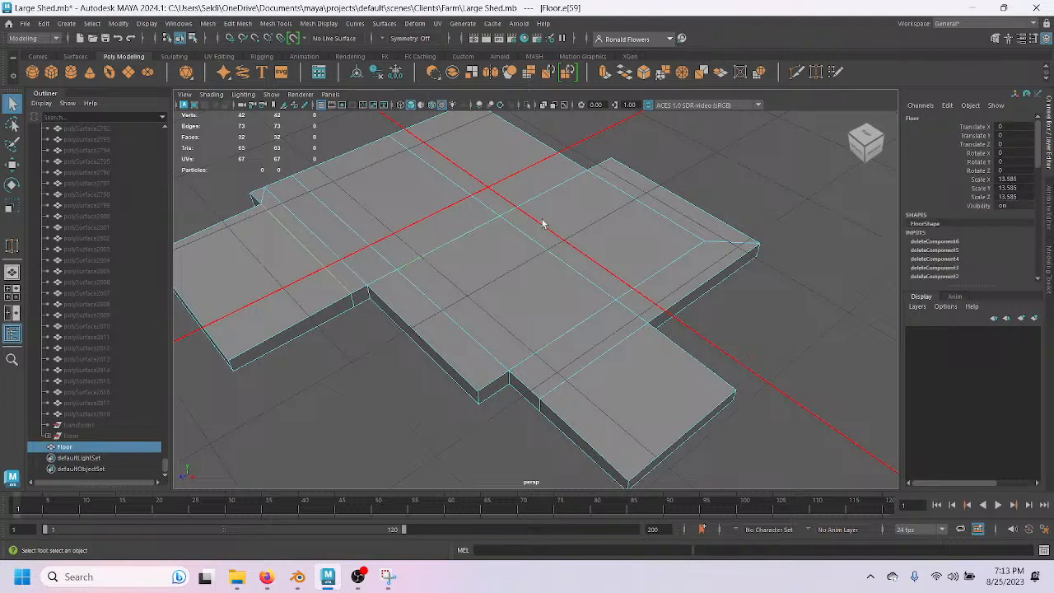
{"action": "left_click", "coordinate": [44, 23]}
{"action": "mouse_move", "coordinate": [165, 155]}
{"action": "left_click", "coordinate": [247, 150]}
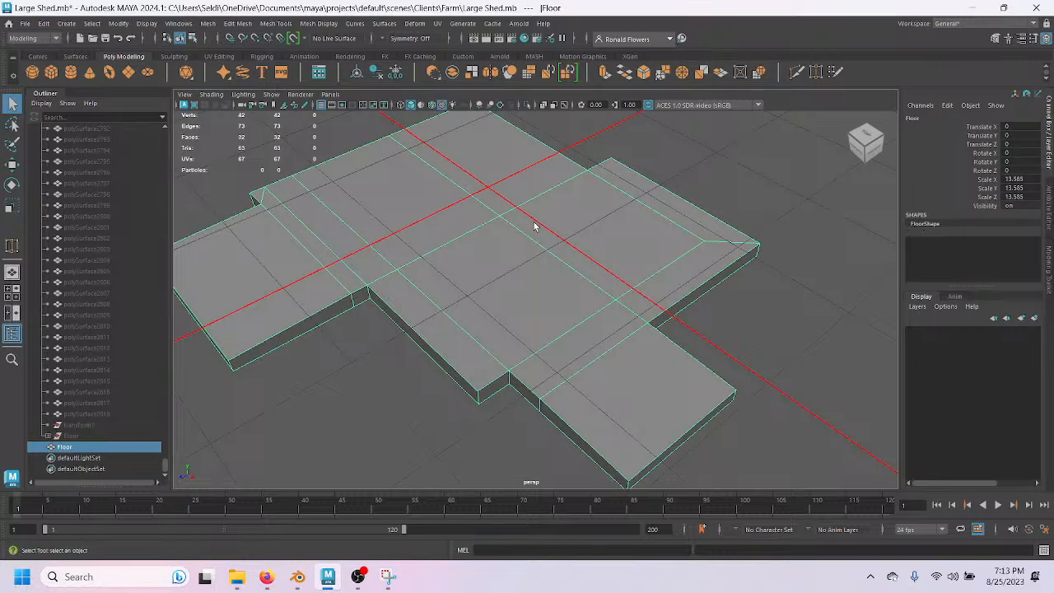
{"action": "key", "text": "ctrl+s"}
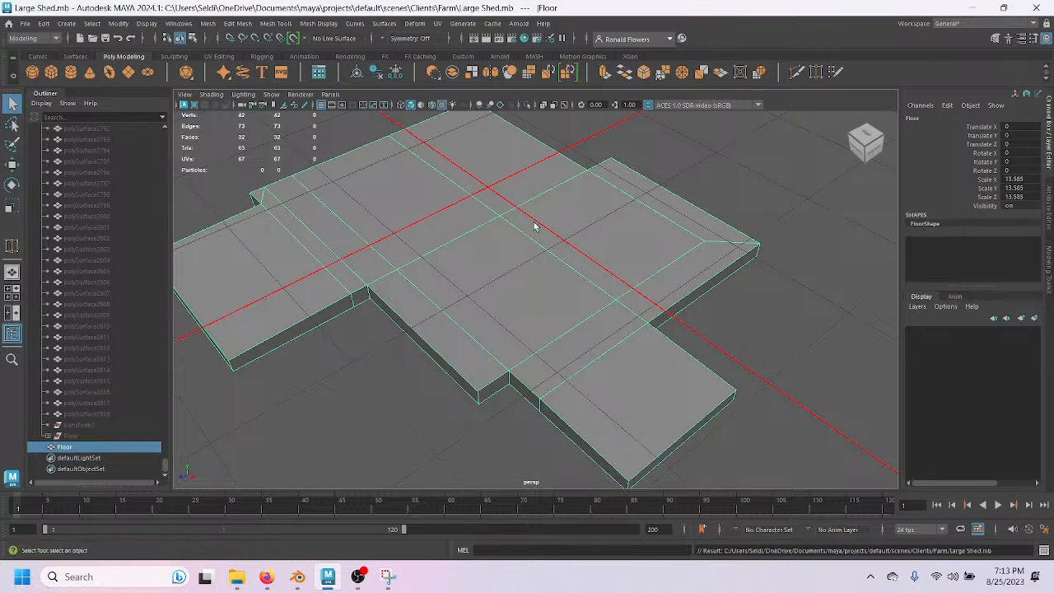
Switch to OBS to read the live stream chat, and return to Maya.
{"action": "scroll", "coordinate": [534, 250], "scroll_direction": "down", "scroll_amount": 4}
{"action": "scroll", "coordinate": [534, 250], "scroll_direction": "up", "scroll_amount": 3}
{"action": "left_click_drag", "start_coordinate": [505, 356], "coordinate": [472, 338], "text": "alt"}
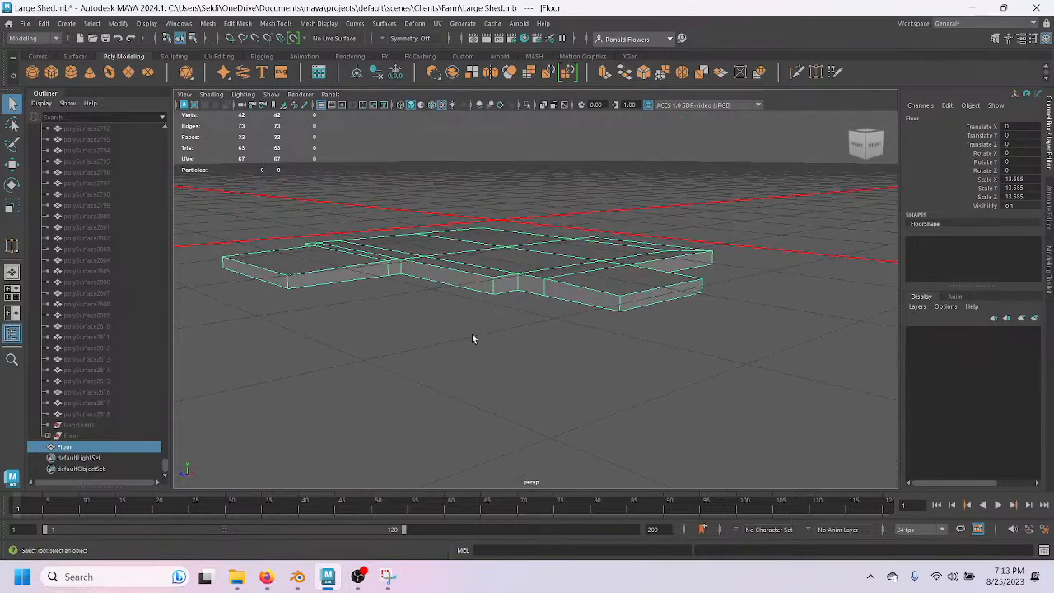
{"action": "left_click", "coordinate": [358, 576]}
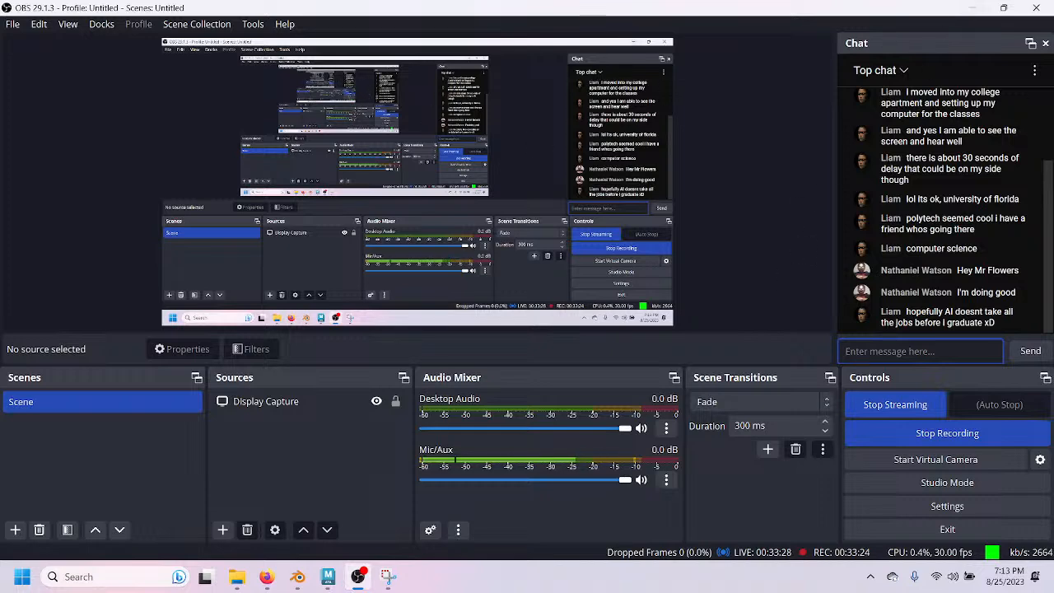
{"action": "left_click", "coordinate": [358, 576]}
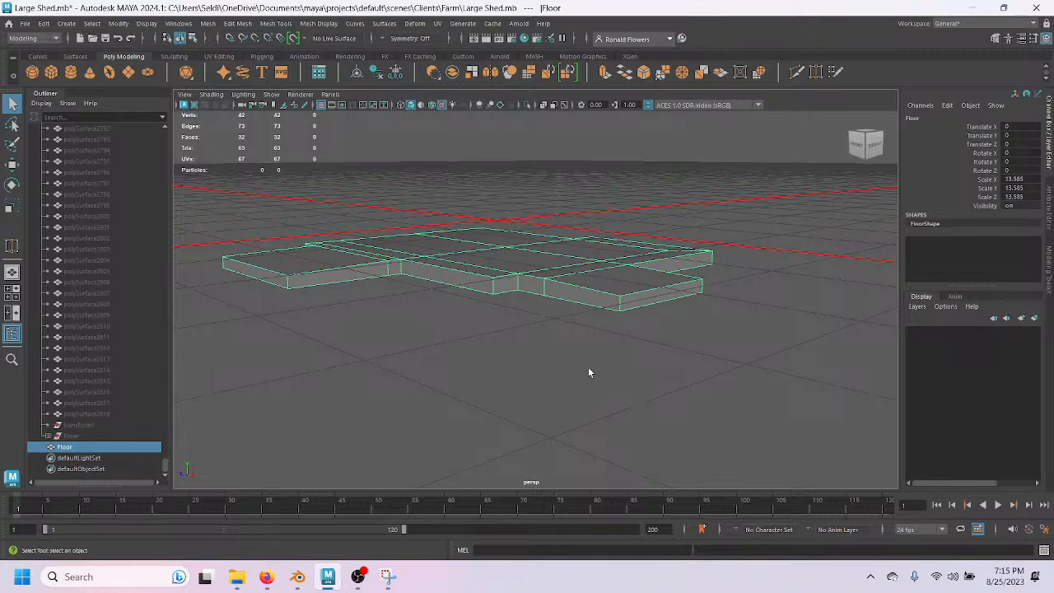
Examine the Floor mesh's stepped outline and remaining top edges from several sides.
{"action": "scroll", "coordinate": [521, 326], "scroll_direction": "up", "scroll_amount": 3}
{"action": "middle_click_drag", "start_coordinate": [458, 312], "coordinate": [527, 363], "text": "alt"}
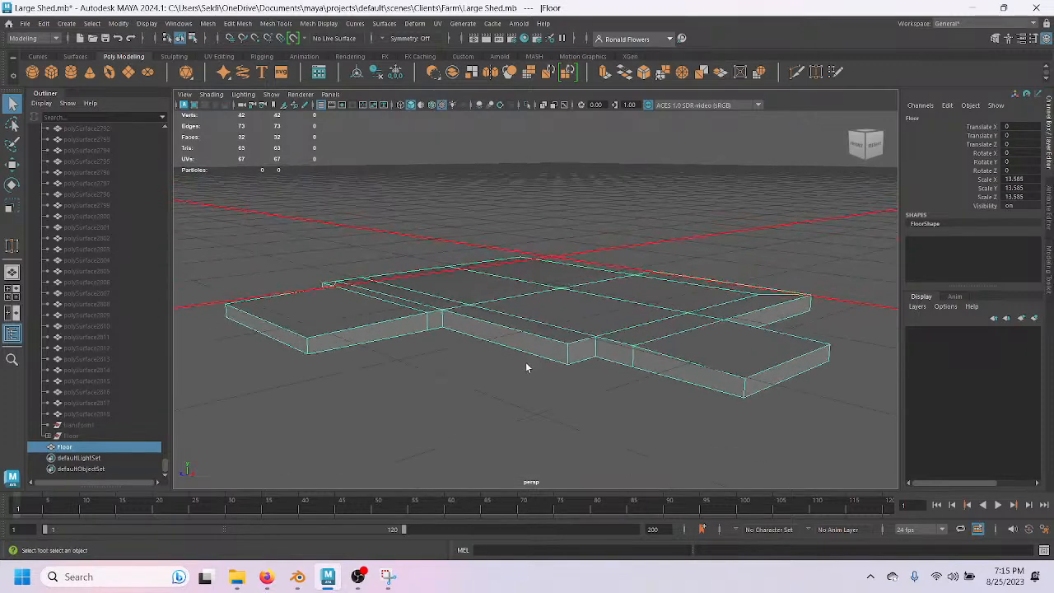
{"action": "left_click_drag", "start_coordinate": [526, 364], "coordinate": [532, 381], "text": "alt"}
{"action": "middle_click_drag", "start_coordinate": [534, 420], "coordinate": [513, 381], "text": "alt"}
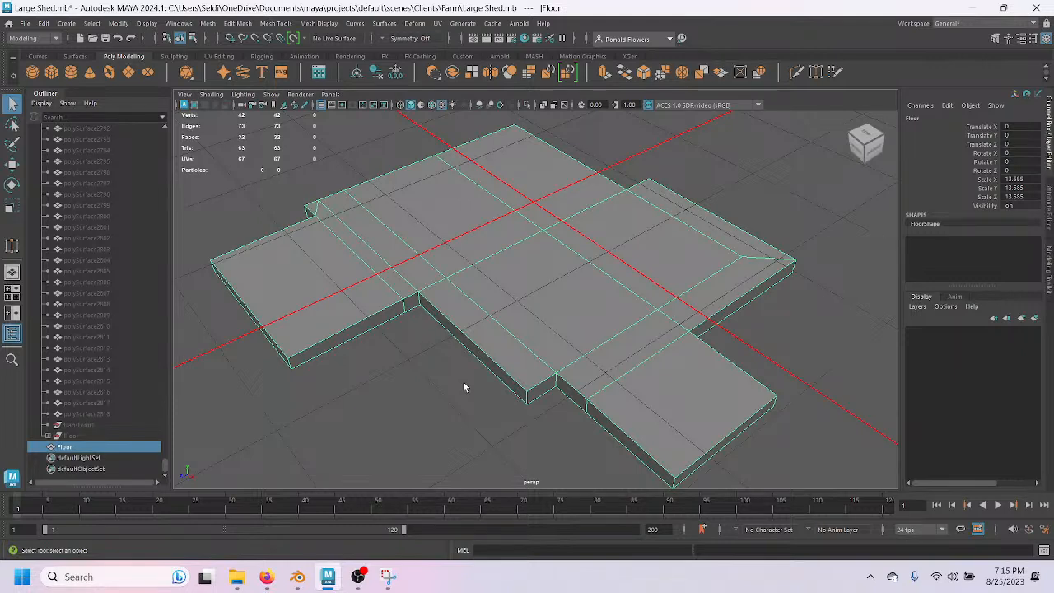
{"action": "left_click_drag", "start_coordinate": [472, 381], "coordinate": [445, 388], "text": "alt"}
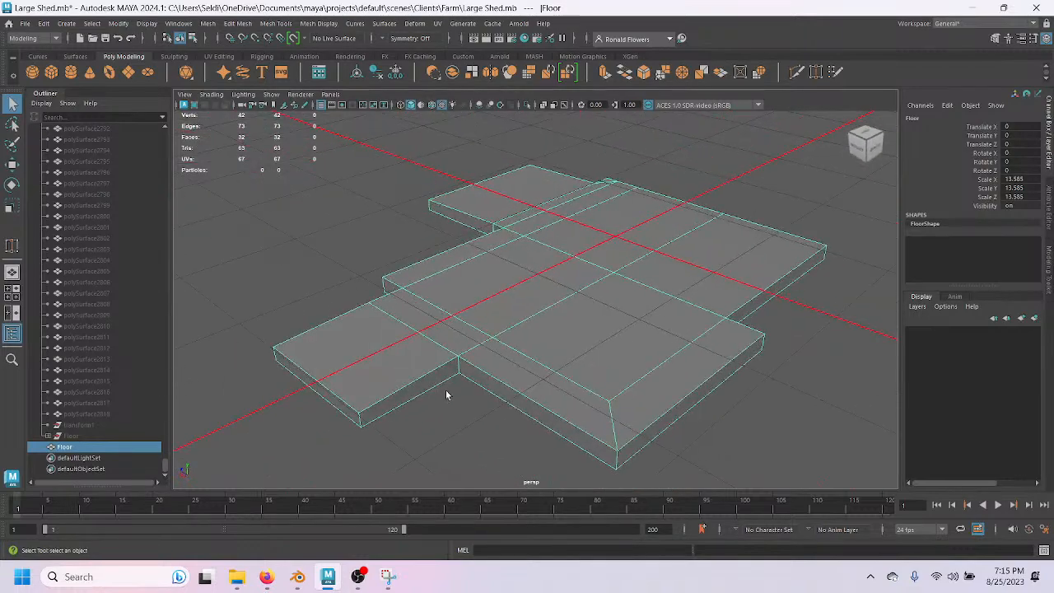
{"action": "right_click_drag", "start_coordinate": [441, 421], "coordinate": [437, 420], "text": "alt"}
{"action": "middle_click_drag", "start_coordinate": [436, 420], "coordinate": [404, 413], "text": "alt"}
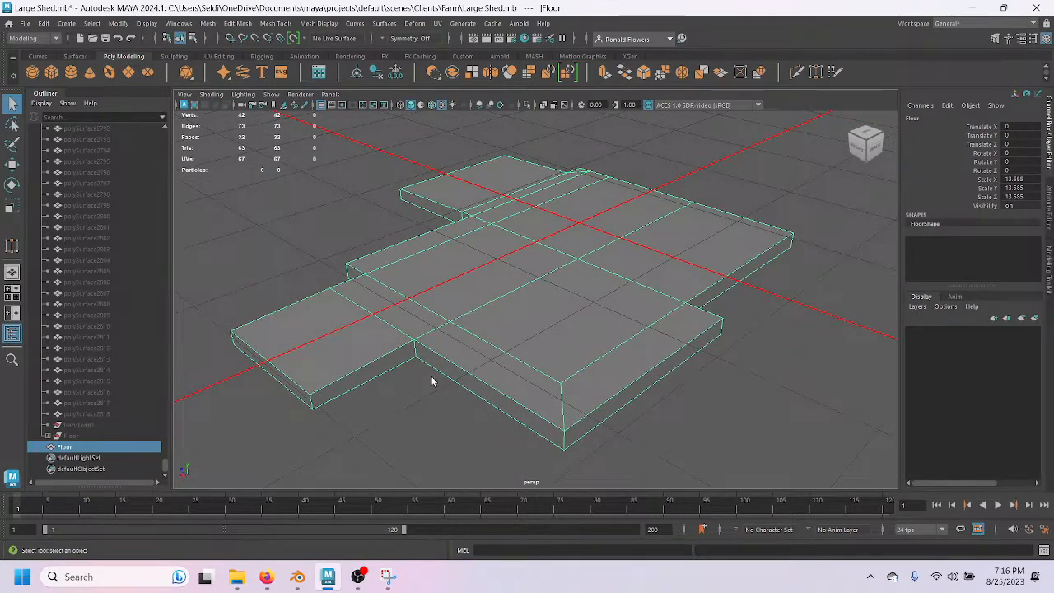
{"action": "left_click_drag", "start_coordinate": [429, 397], "coordinate": [485, 409], "text": "alt"}
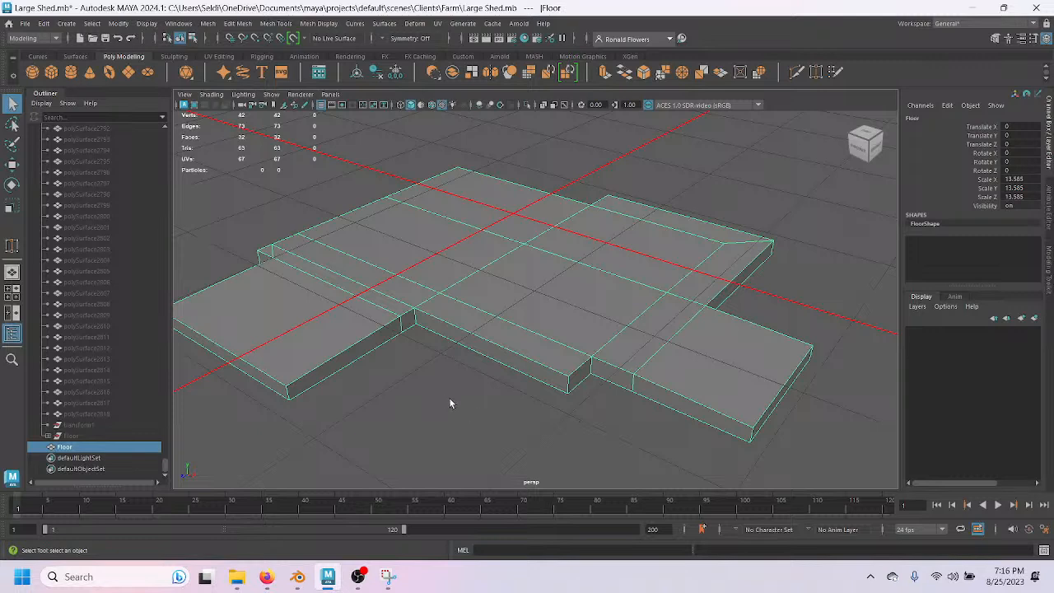
{"action": "left_click_drag", "start_coordinate": [459, 402], "coordinate": [442, 395], "text": "alt"}
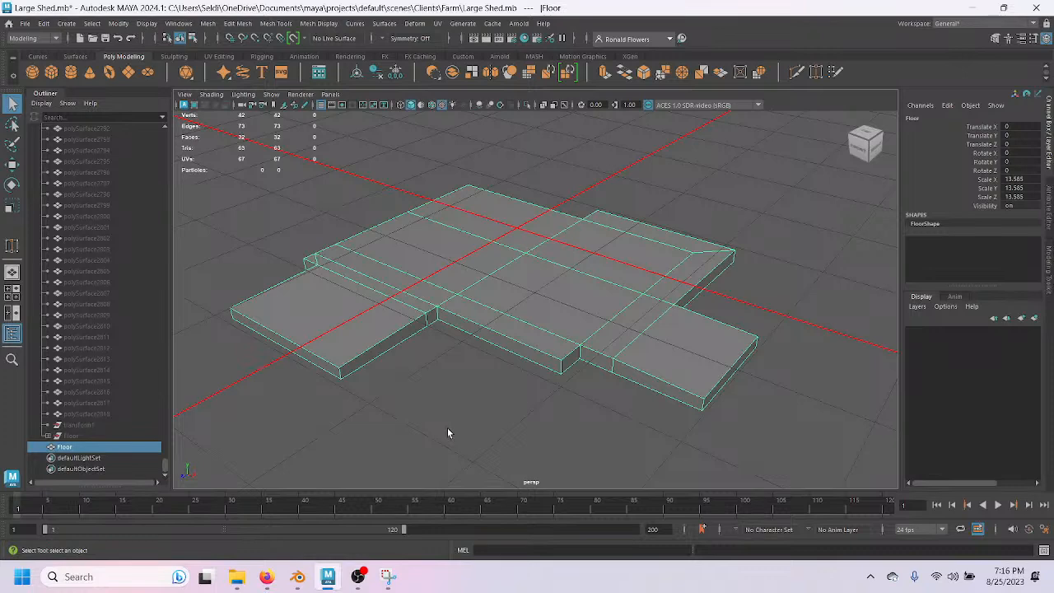
Set the Floor mesh's normals to face.
{"action": "left_click_drag", "start_coordinate": [447, 434], "coordinate": [486, 327], "text": "alt"}
{"action": "right_click_drag", "start_coordinate": [483, 285], "coordinate": [537, 258]}
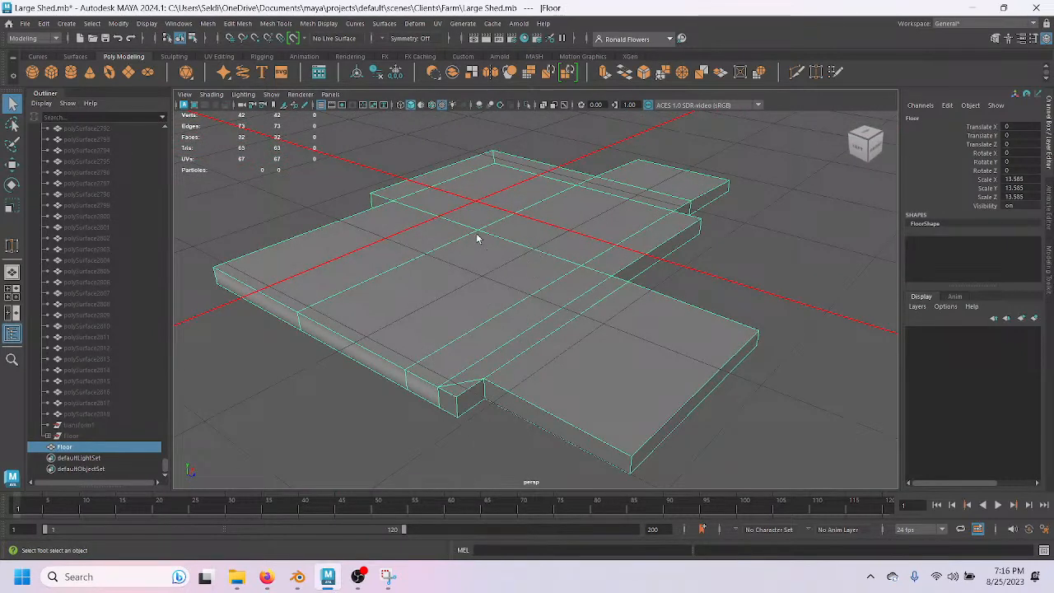
{"action": "left_click", "coordinate": [337, 27]}
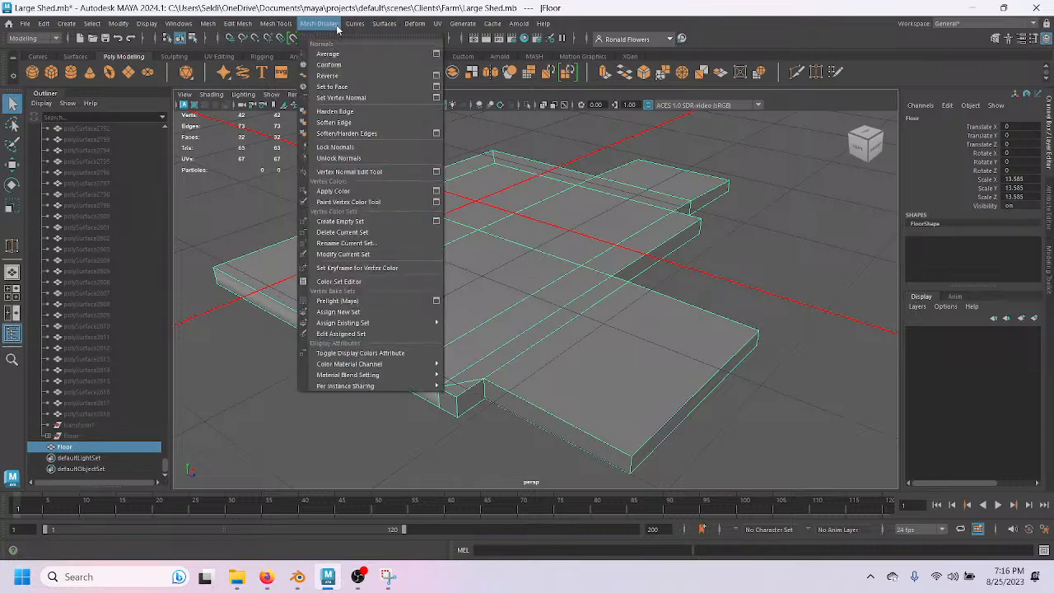
{"action": "left_click", "coordinate": [357, 88]}
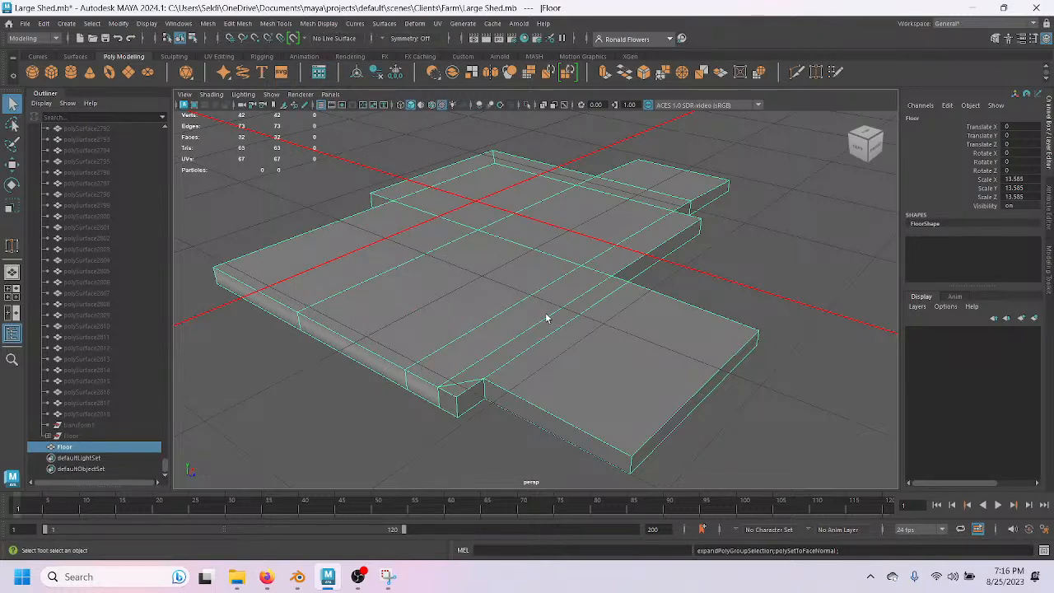
Harden all edges of the Floor mesh.
{"action": "mouse_move", "coordinate": [527, 313]}
{"action": "left_mouse_down", "text": "alt"}
{"action": "mouse_move", "coordinate": [499, 299]}
{"action": "mouse_move", "coordinate": [532, 299]}
{"action": "mouse_move", "coordinate": [546, 321]}
{"action": "left_mouse_up", "text": "alt"}
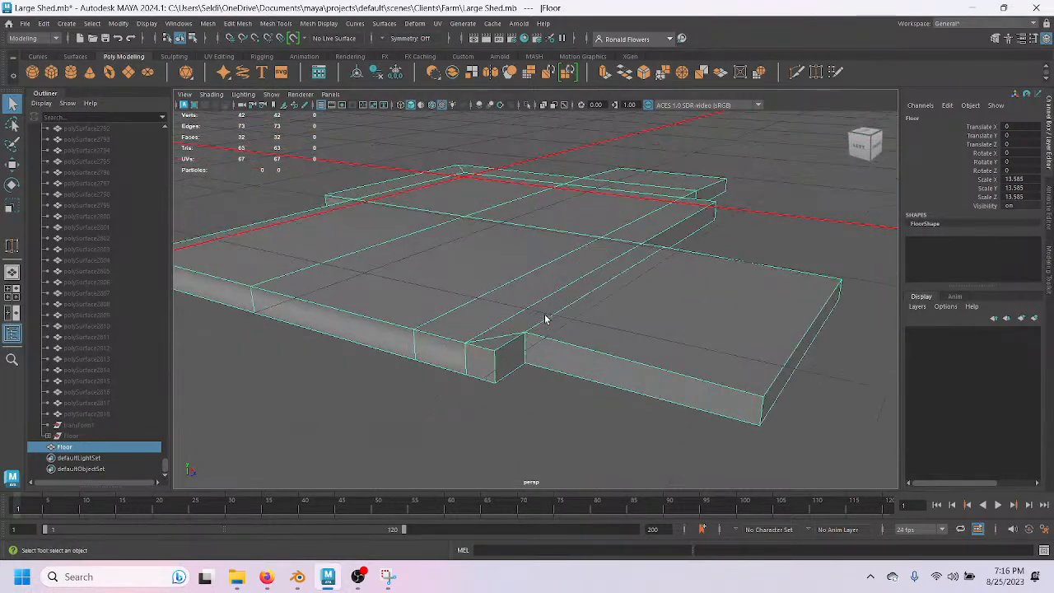
{"action": "scroll", "coordinate": [496, 333], "scroll_direction": "up", "scroll_amount": 3}
{"action": "right_click_drag", "start_coordinate": [513, 313], "coordinate": [554, 261]}
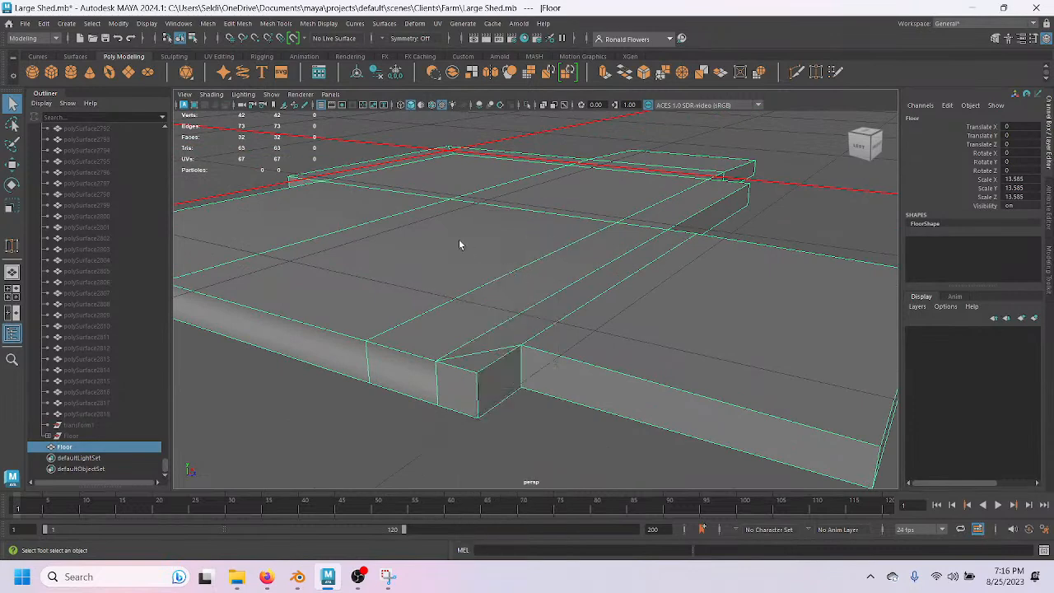
{"action": "left_click", "coordinate": [318, 24]}
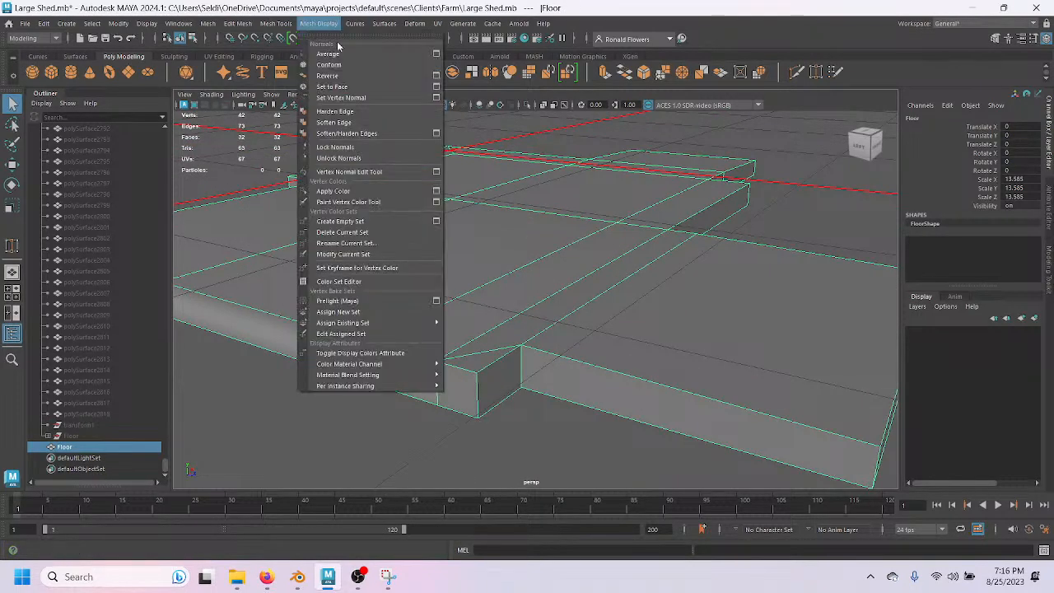
{"action": "left_click", "coordinate": [353, 111]}
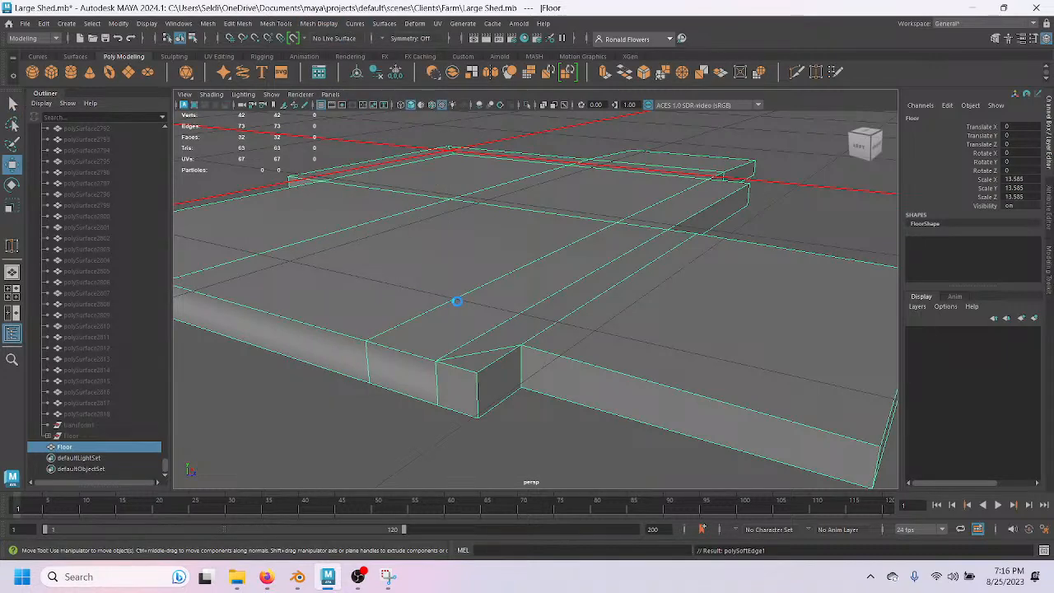
Delete the Floor mesh's construction history and save the scene.
{"action": "scroll", "coordinate": [457, 302], "scroll_direction": "down", "scroll_amount": 3}
{"action": "scroll", "coordinate": [457, 296], "scroll_direction": "down", "scroll_amount": 3}
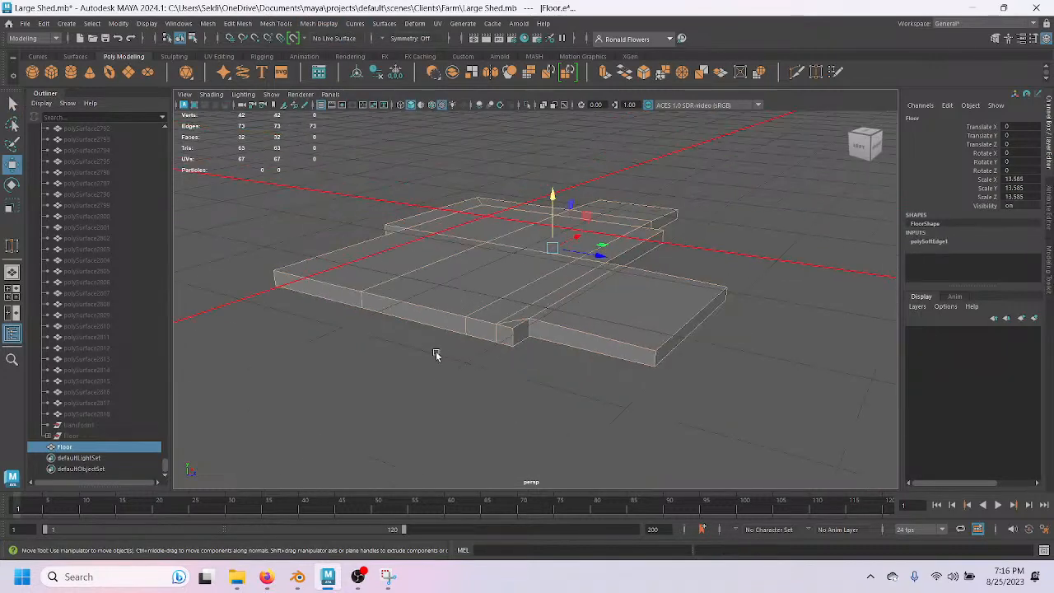
{"action": "left_click", "coordinate": [479, 352]}
{"action": "scroll", "coordinate": [478, 353], "scroll_direction": "up", "scroll_amount": 3}
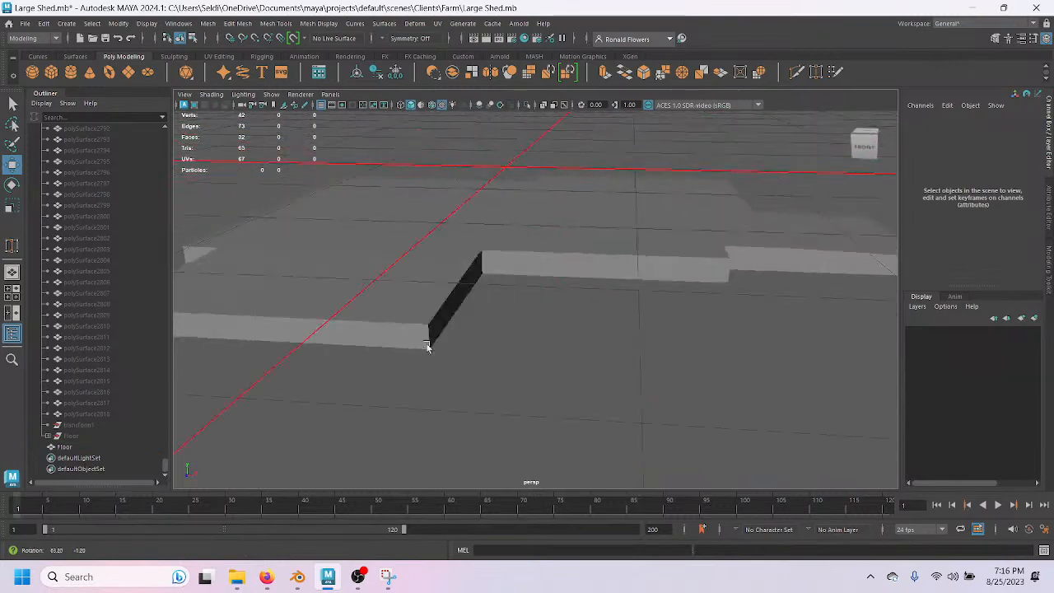
{"action": "left_click_drag", "start_coordinate": [427, 347], "coordinate": [401, 263], "text": "alt"}
{"action": "left_click", "coordinate": [404, 276]}
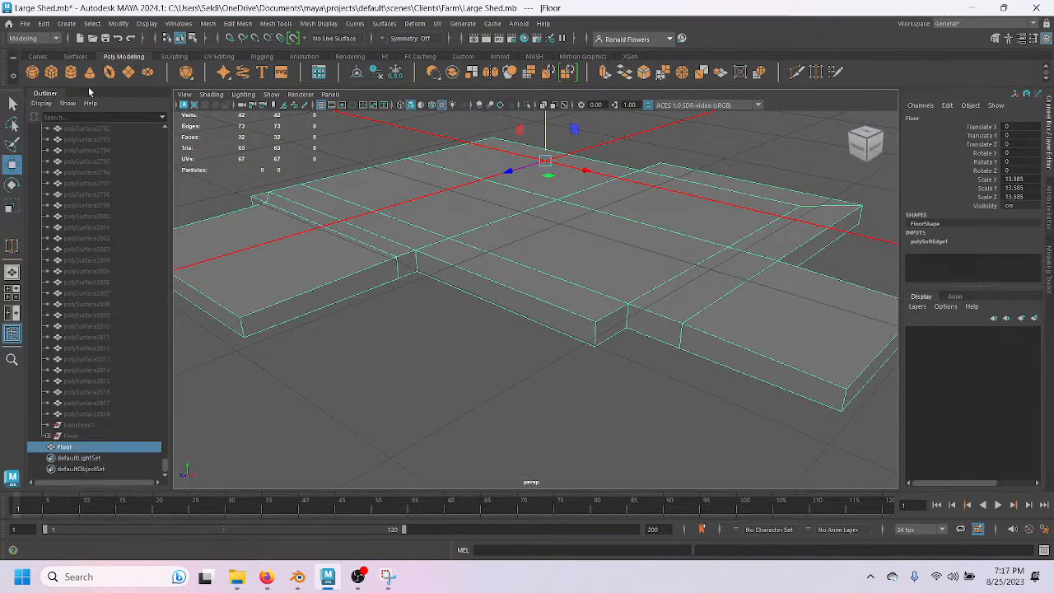
{"action": "left_click", "coordinate": [43, 23]}
{"action": "mouse_move", "coordinate": [148, 155]}
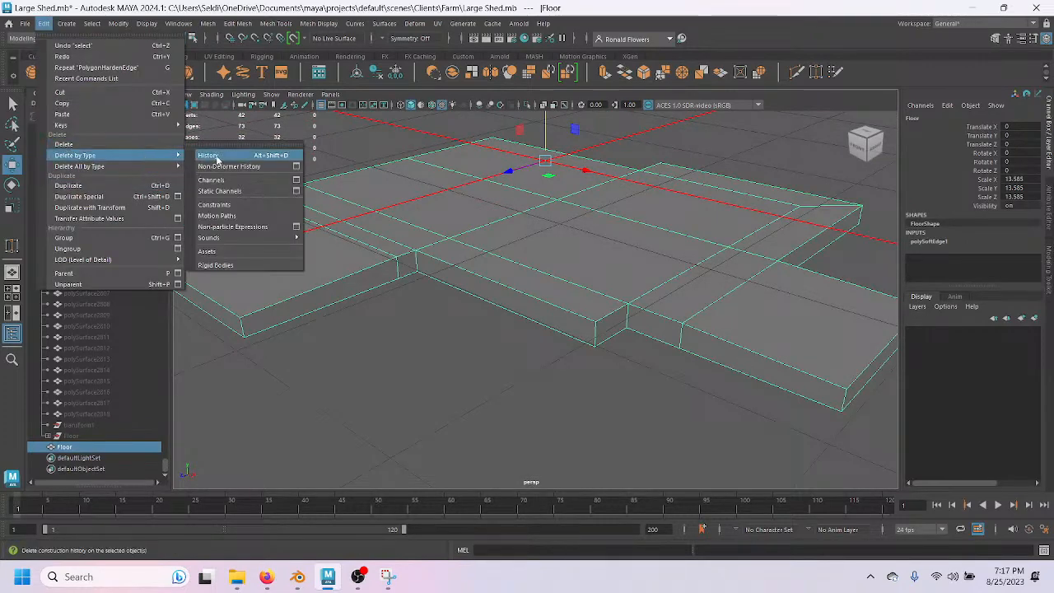
{"action": "left_click", "coordinate": [228, 167]}
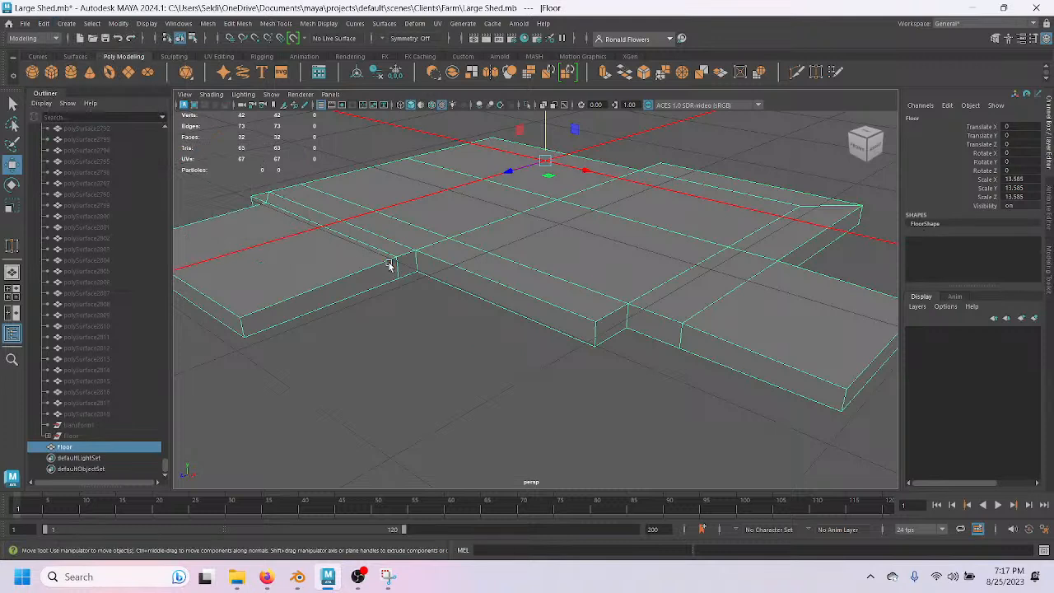
{"action": "key", "text": "ctrl+s"}
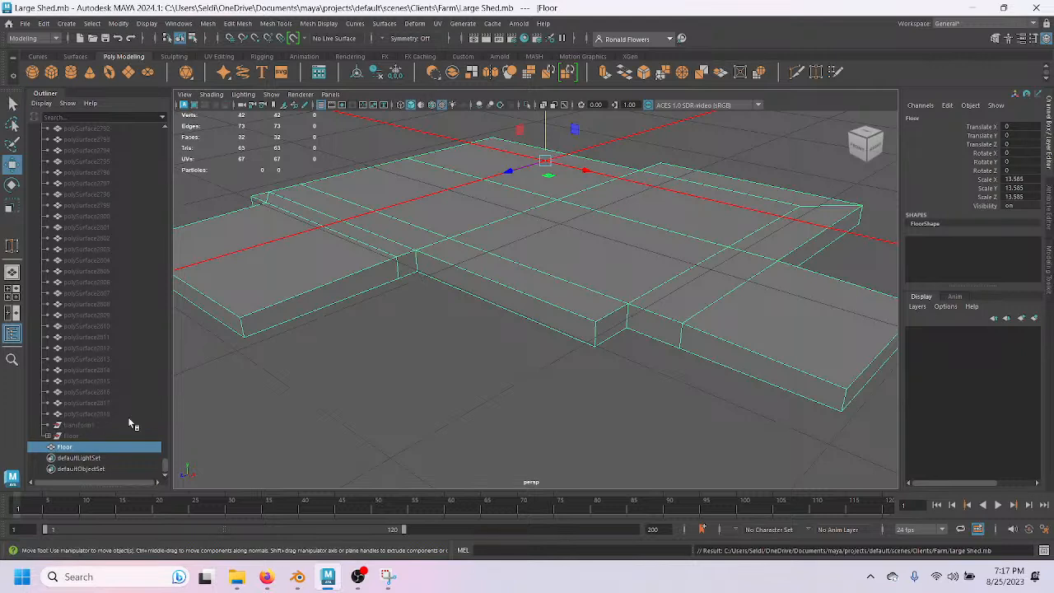
Collapse the Mesh group in the Outliner and parent Floor under the LargeShed group beside Roof.
{"action": "scroll", "coordinate": [104, 407], "scroll_direction": "up", "scroll_amount": 3}
{"action": "scroll", "coordinate": [104, 402], "scroll_direction": "up", "scroll_amount": 20}
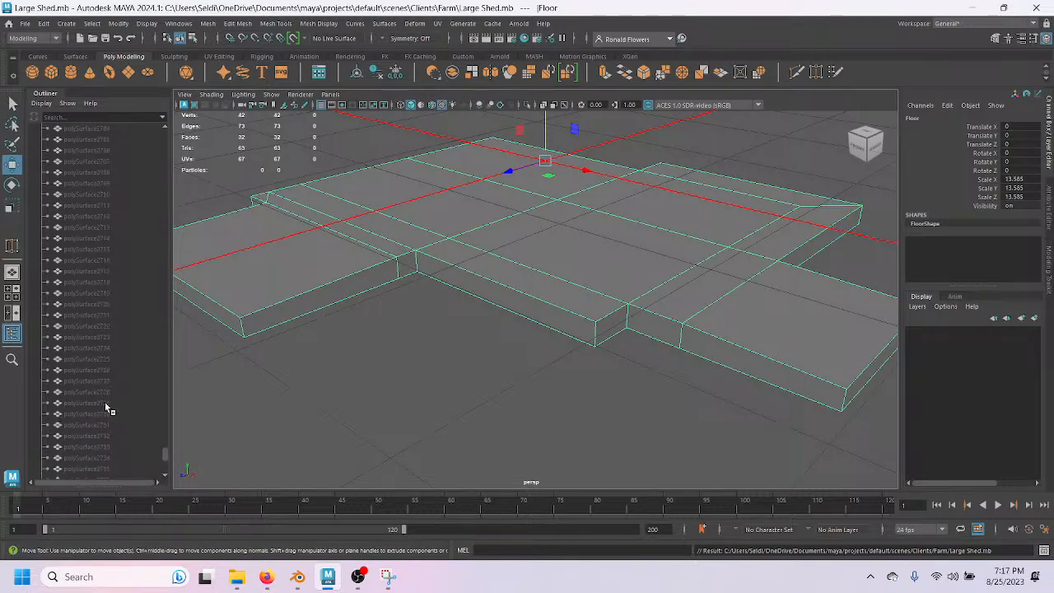
{"action": "scroll", "coordinate": [107, 402], "scroll_direction": "up", "scroll_amount": 20}
{"action": "scroll", "coordinate": [106, 402], "scroll_direction": "up", "scroll_amount": 15}
{"action": "left_click_drag", "start_coordinate": [165, 385], "coordinate": [181, 139]}
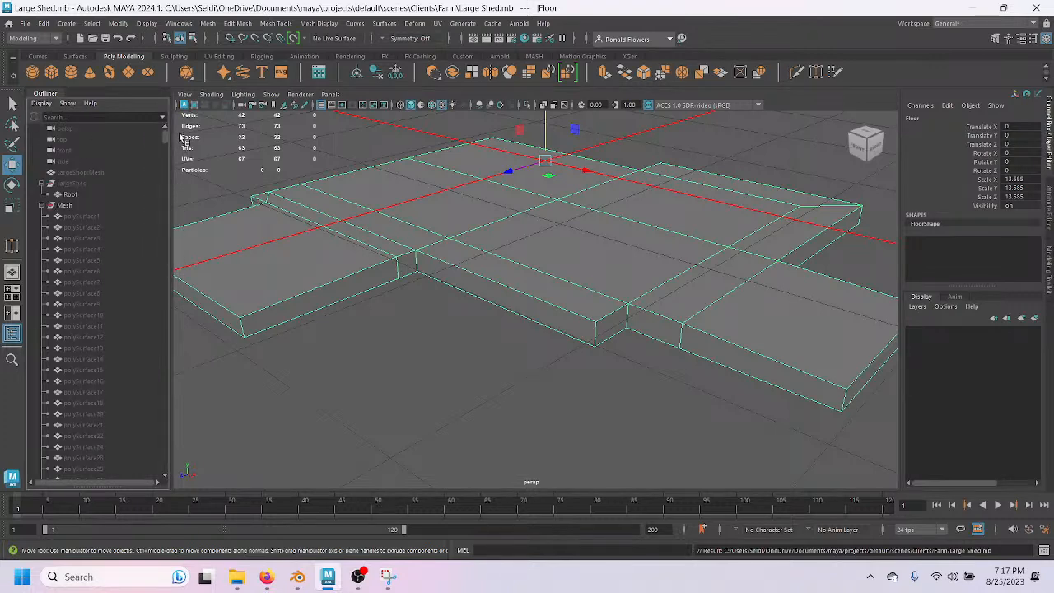
{"action": "left_click", "coordinate": [42, 205]}
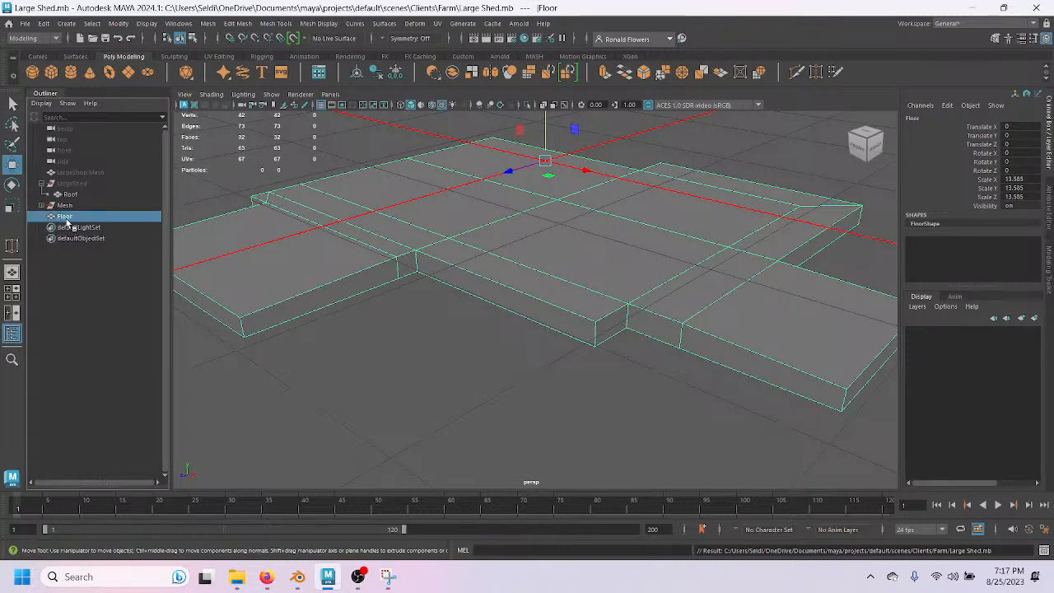
{"action": "left_click_drag", "start_coordinate": [66, 217], "coordinate": [73, 196]}
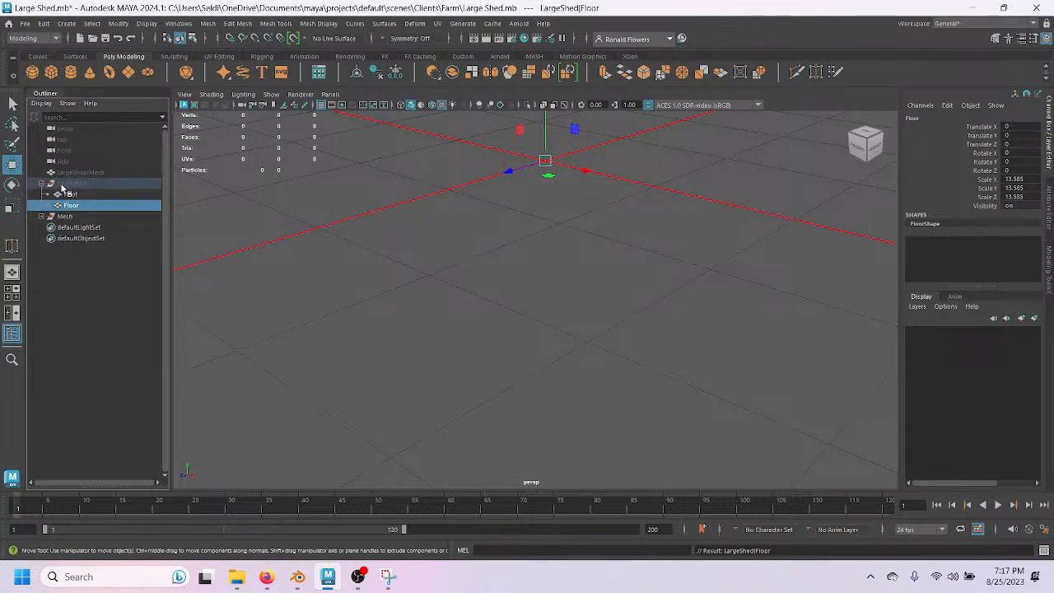
Expand the Mesh group, select polySurface1 through polySurface2818, and make these hidden pieces visible.
{"action": "left_click", "coordinate": [65, 217]}
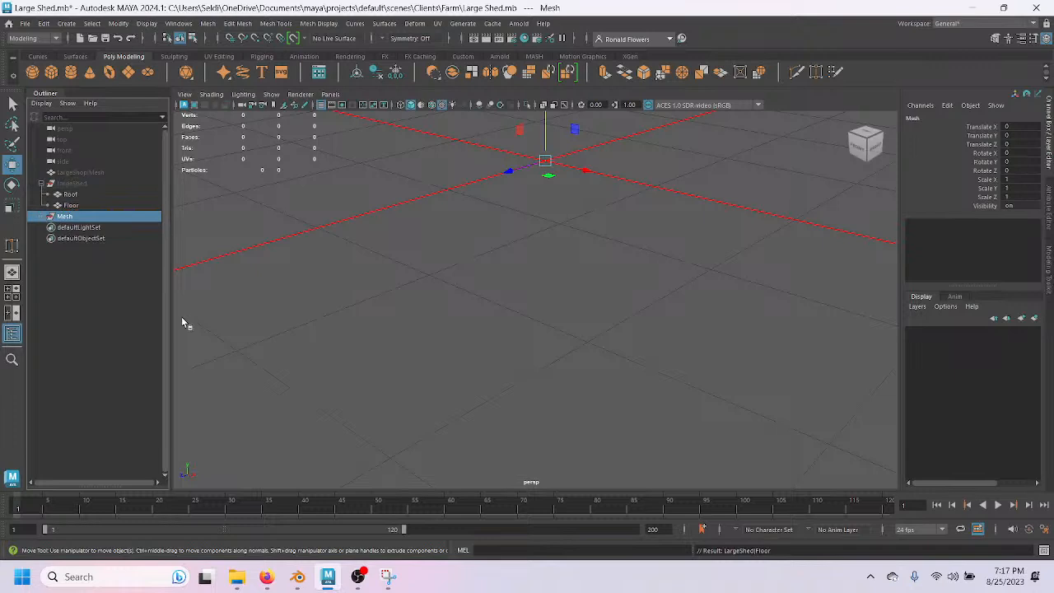
{"action": "left_click", "coordinate": [44, 218]}
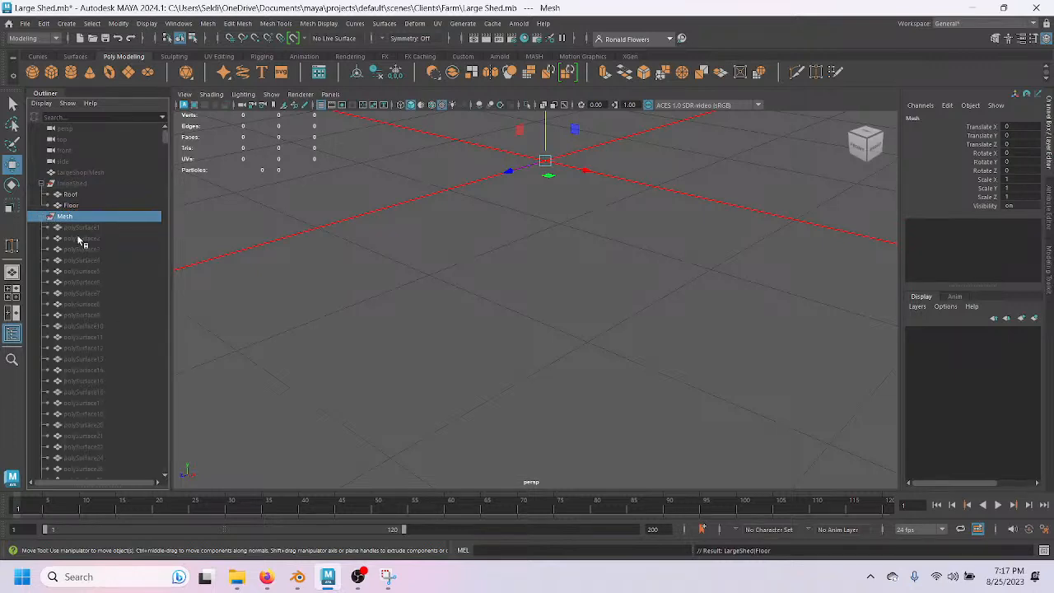
{"action": "left_click", "coordinate": [81, 229]}
{"action": "scroll", "coordinate": [117, 316], "scroll_direction": "down", "scroll_amount": 15}
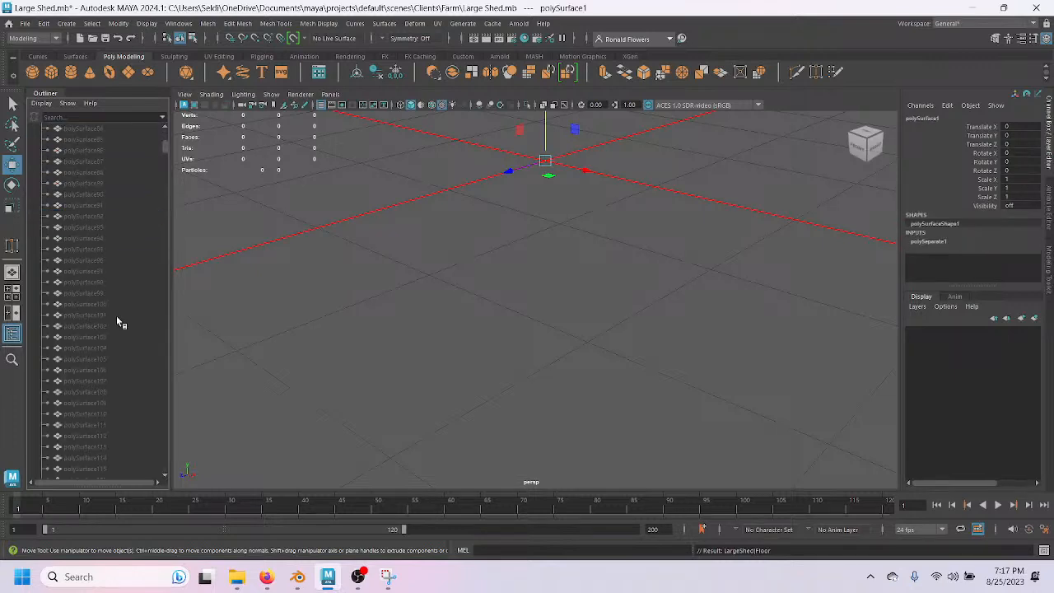
{"action": "scroll", "coordinate": [113, 322], "scroll_direction": "down", "scroll_amount": 8}
{"action": "left_click_drag", "start_coordinate": [166, 169], "coordinate": [142, 475]}
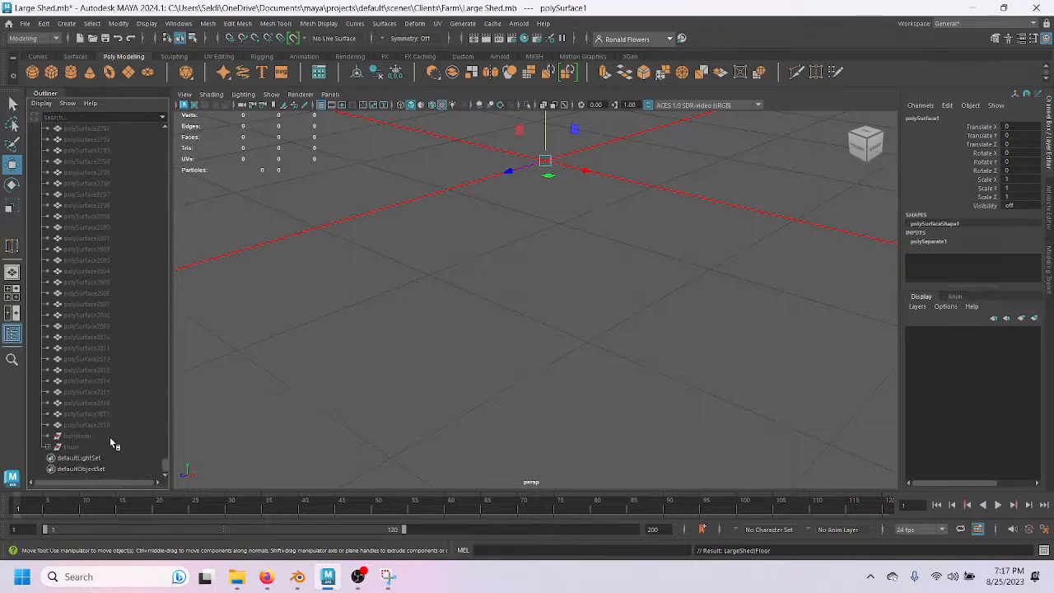
{"action": "left_click", "coordinate": [103, 425], "text": "shift"}
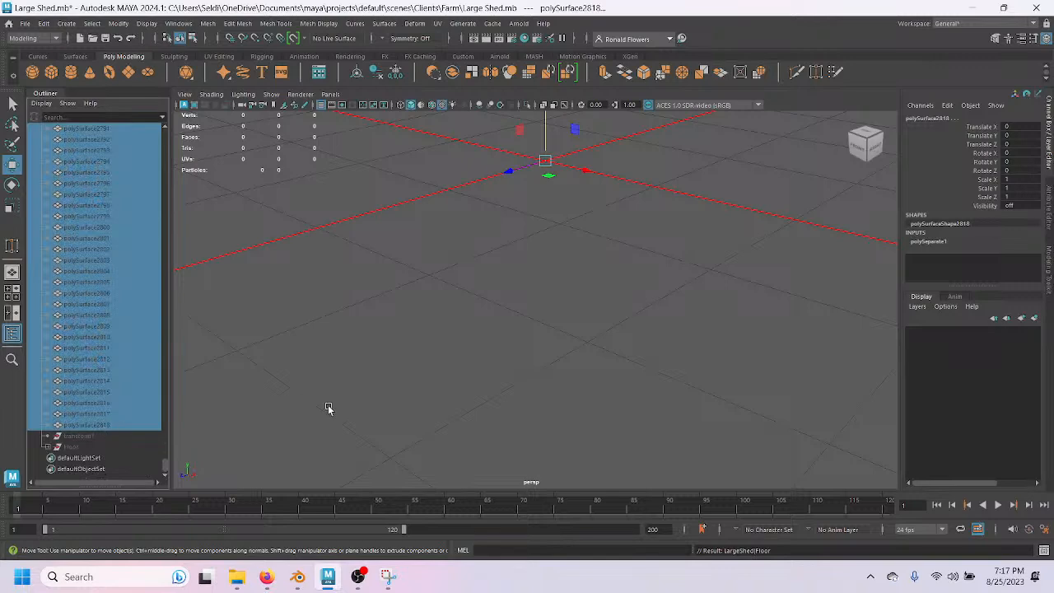
{"action": "key", "text": "h"}
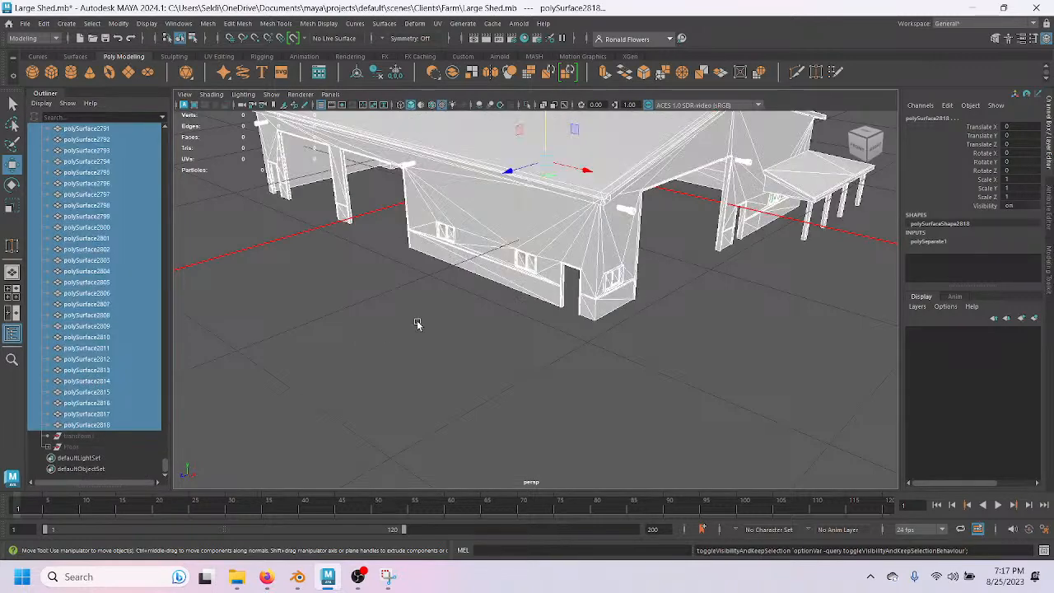
In the side view, select the shed's upper pieces around the roof and deselect the lower wall and window pieces.
{"action": "key", "text": "f"}
{"action": "left_click_drag", "start_coordinate": [560, 370], "coordinate": [519, 344], "text": "alt"}
{"action": "scroll", "coordinate": [525, 329], "scroll_direction": "up", "scroll_amount": 4}
{"action": "middle_click_drag", "start_coordinate": [527, 320], "coordinate": [522, 380], "text": "alt"}
{"action": "key", "text": "space"}
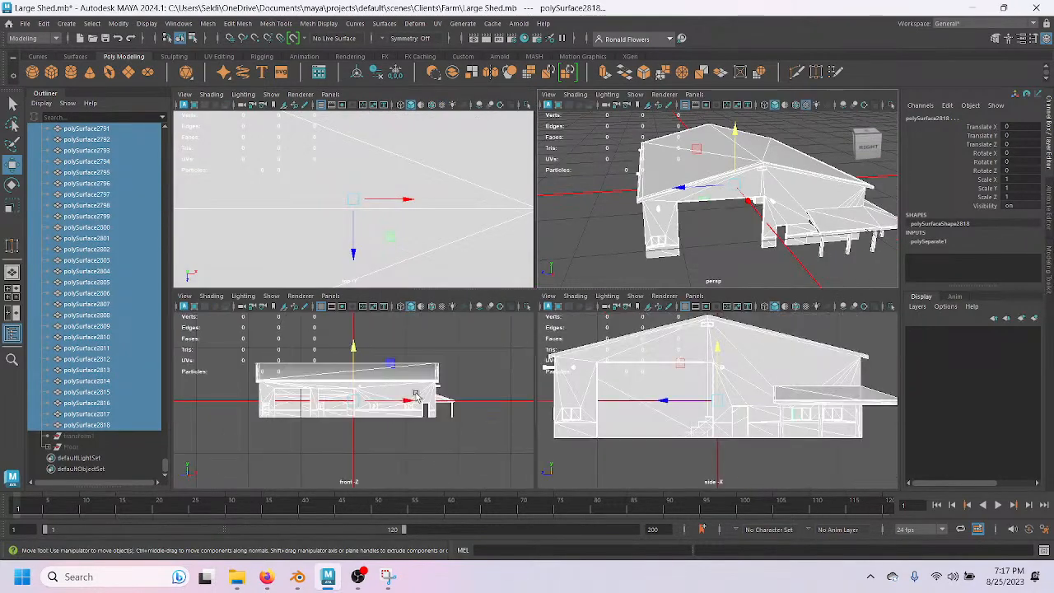
{"action": "key", "text": "space"}
{"action": "scroll", "coordinate": [514, 356], "scroll_direction": "down", "scroll_amount": 2}
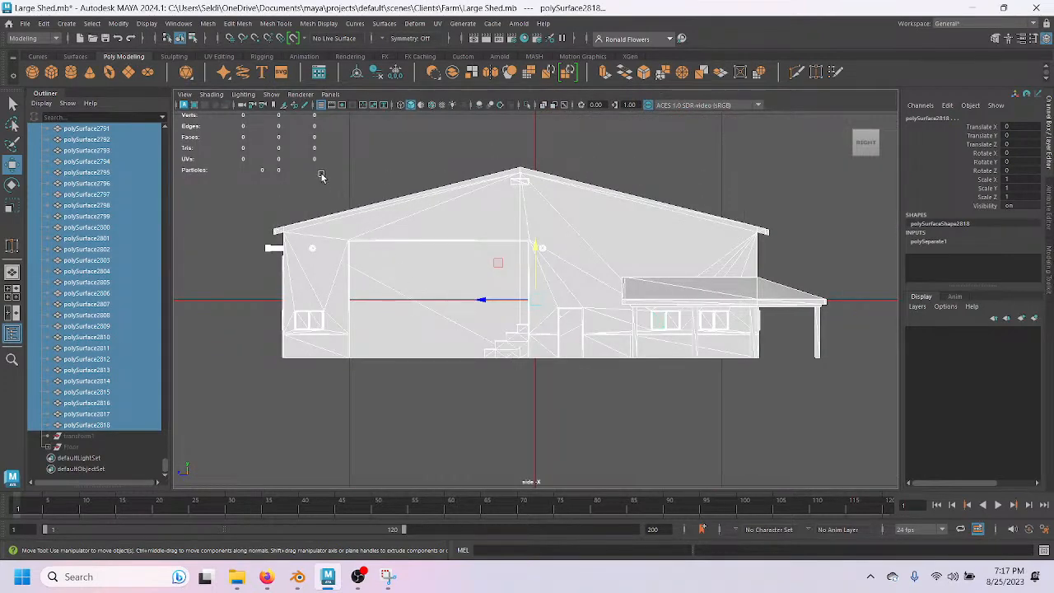
{"action": "middle_click_drag", "start_coordinate": [321, 176], "coordinate": [336, 229], "text": "alt"}
{"action": "left_click_drag", "start_coordinate": [269, 196], "coordinate": [818, 301]}
{"action": "left_click_drag", "start_coordinate": [482, 463], "coordinate": [620, 274], "text": "ctrl"}
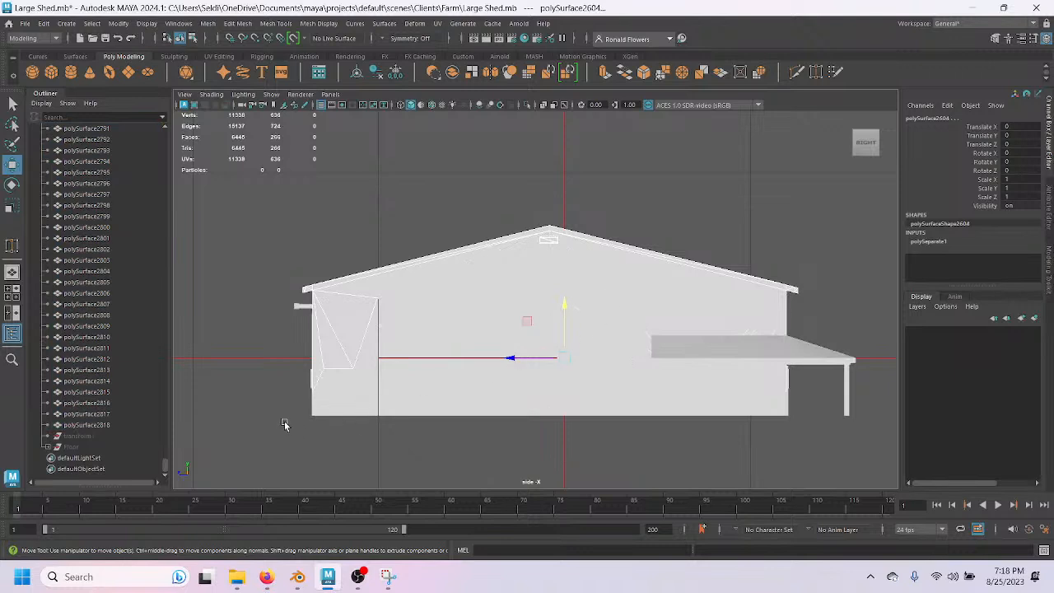
{"action": "left_click_drag", "start_coordinate": [275, 453], "coordinate": [387, 295], "text": "ctrl"}
Deselect the small rectangular vent below the gable peak in the side view.
{"action": "scroll", "coordinate": [428, 344], "scroll_direction": "up", "scroll_amount": 2}
{"action": "scroll", "coordinate": [516, 311], "scroll_direction": "up", "scroll_amount": 2}
{"action": "scroll", "coordinate": [519, 355], "scroll_direction": "up", "scroll_amount": 3}
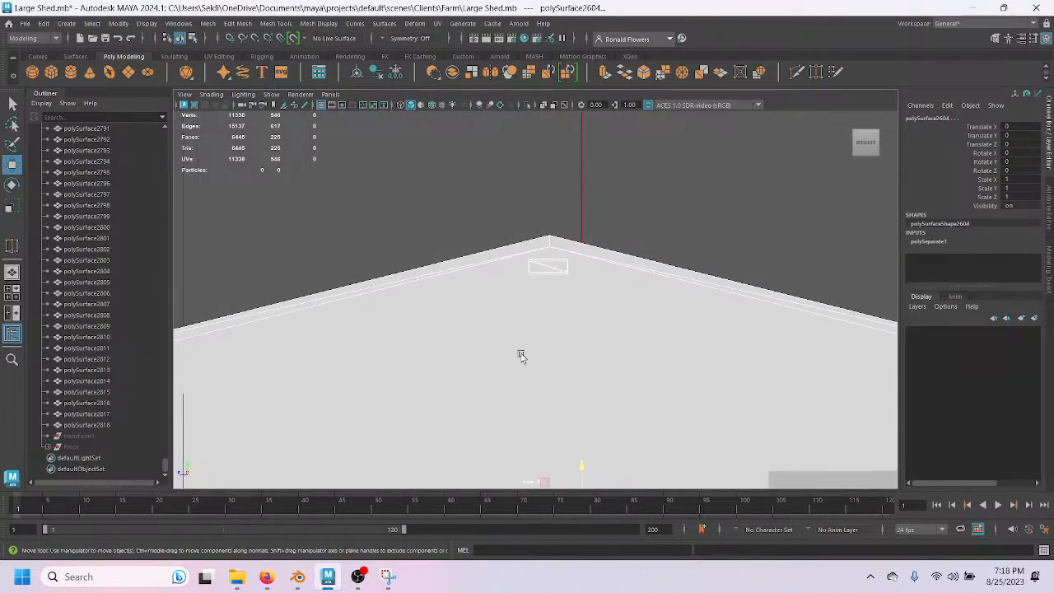
{"action": "scroll", "coordinate": [498, 269], "scroll_direction": "up", "scroll_amount": 2}
{"action": "left_click", "coordinate": [630, 224]}
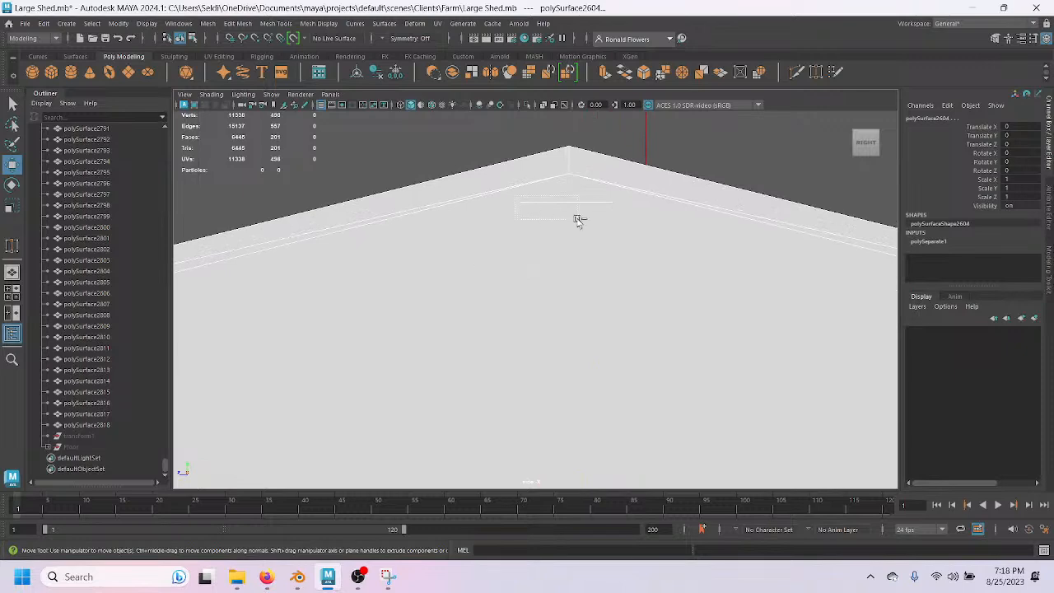
In the front view, deselect the wall and porch pieces below the main roof.
{"action": "scroll", "coordinate": [565, 332], "scroll_direction": "down", "scroll_amount": 4}
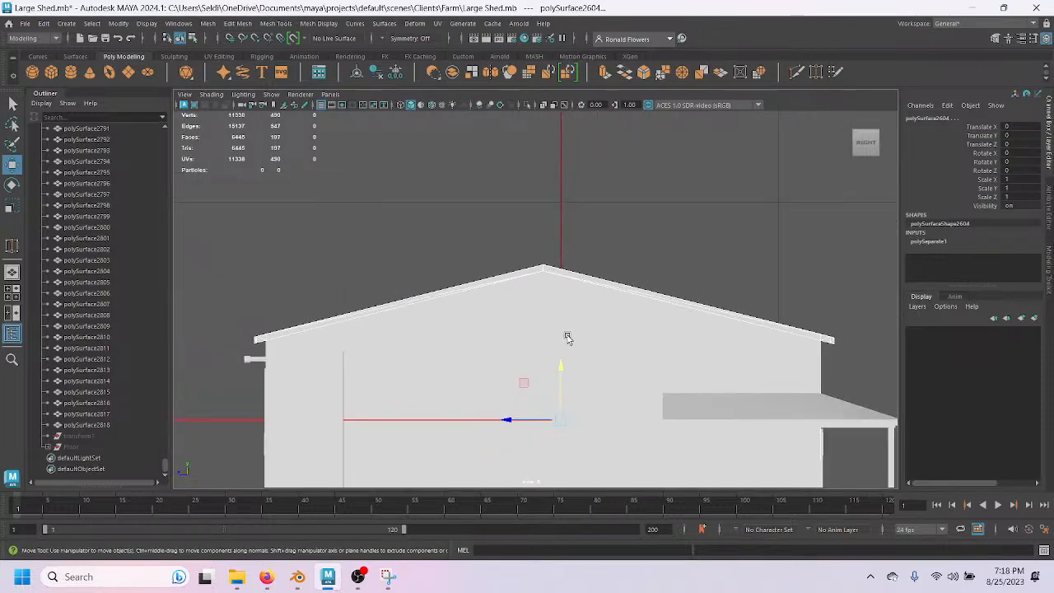
{"action": "key", "text": "space"}
{"action": "key", "text": "space"}
{"action": "left_click_drag", "start_coordinate": [729, 324], "coordinate": [687, 309], "text": "alt"}
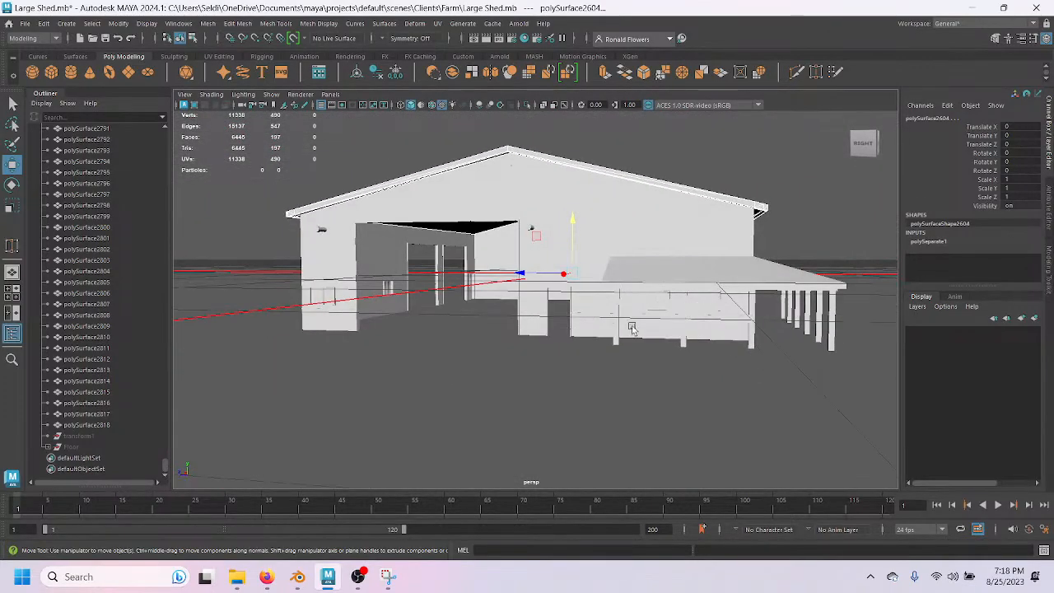
{"action": "key", "text": "space"}
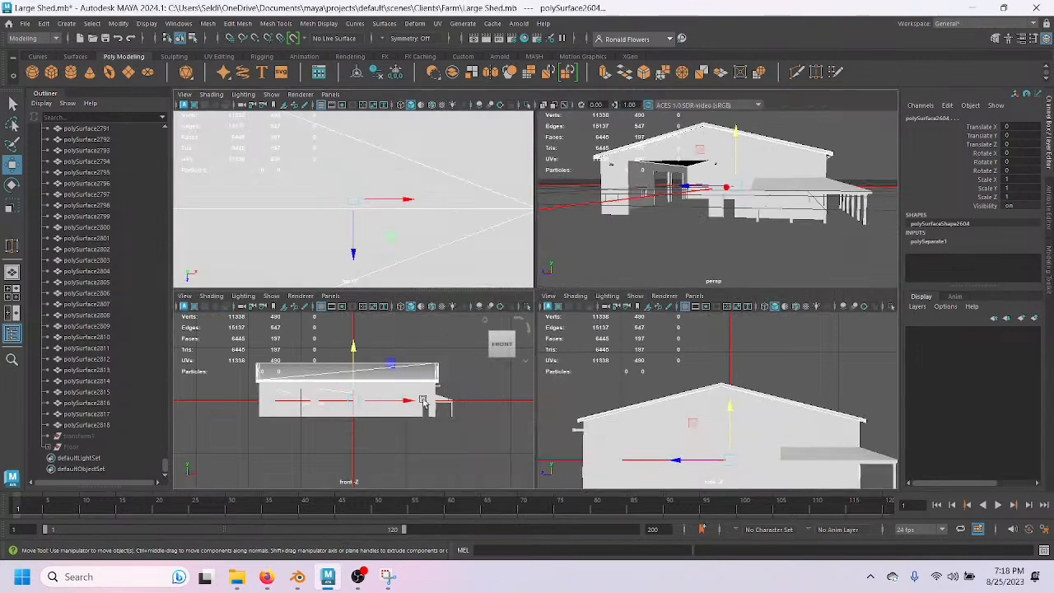
{"action": "key", "text": "space"}
{"action": "left_click_drag", "start_coordinate": [294, 357], "coordinate": [739, 283]}
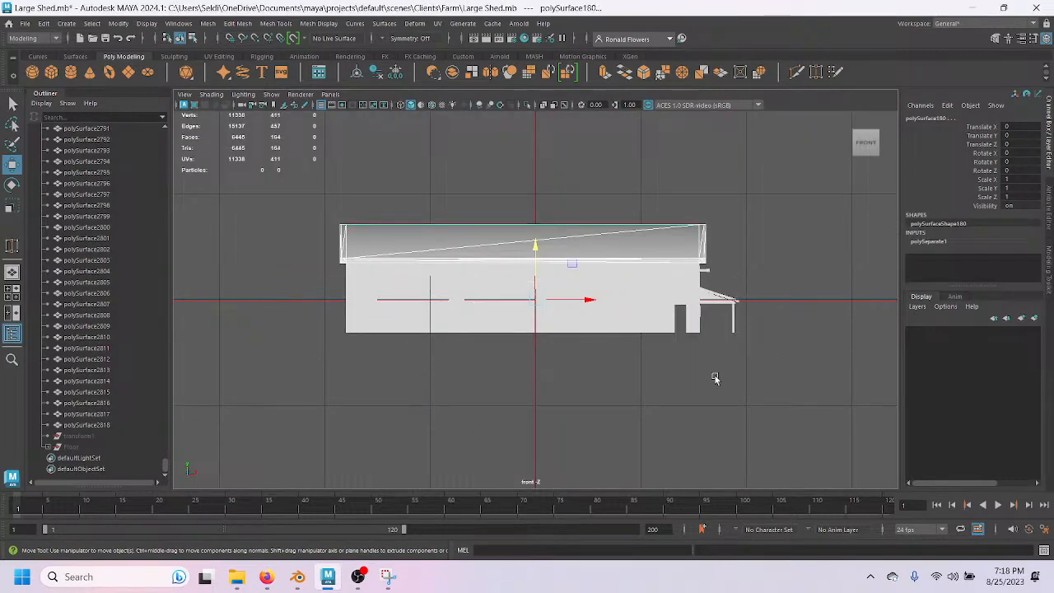
Examine the selected roof pieces from several sides in the perspective view.
{"action": "key", "text": "space"}
{"action": "key", "text": "space"}
{"action": "left_click_drag", "start_coordinate": [750, 236], "coordinate": [476, 315], "text": "alt"}
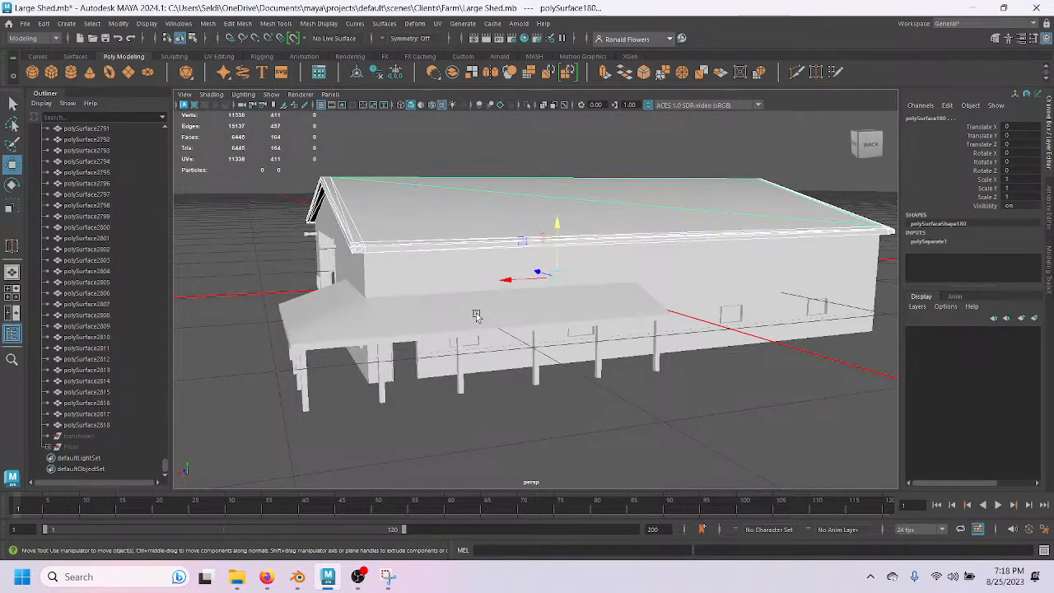
{"action": "left_click_drag", "start_coordinate": [631, 306], "coordinate": [706, 305], "text": "alt"}
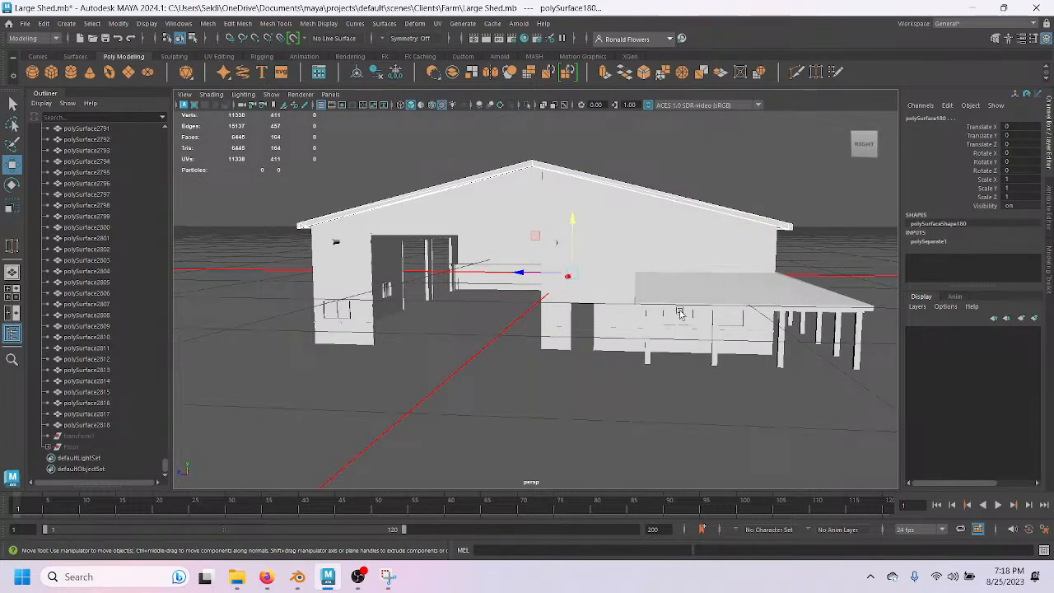
{"action": "scroll", "coordinate": [680, 313], "scroll_direction": "up", "scroll_amount": 2}
{"action": "middle_click_drag", "start_coordinate": [670, 284], "coordinate": [672, 364], "text": "alt"}
{"action": "mouse_move", "coordinate": [671, 368]}
{"action": "right_mouse_down", "text": "alt"}
{"action": "mouse_move", "coordinate": [666, 271]}
{"action": "mouse_move", "coordinate": [654, 367]}
{"action": "right_mouse_up", "text": "alt"}
{"action": "left_click_drag", "start_coordinate": [654, 367], "coordinate": [487, 384], "text": "alt"}
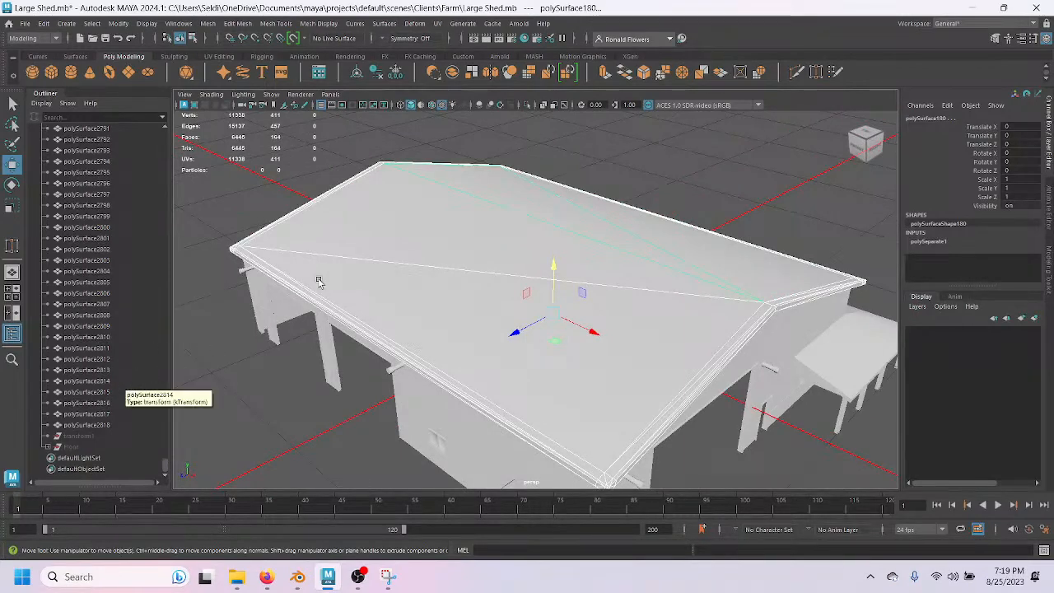
Group the selected roof pieces, name the group Roof, and hide it.
{"action": "mouse_move", "coordinate": [497, 330]}
{"action": "left_mouse_down", "text": "alt"}
{"action": "mouse_move", "coordinate": [471, 328]}
{"action": "mouse_move", "coordinate": [450, 285]}
{"action": "mouse_move", "coordinate": [489, 266]}
{"action": "mouse_move", "coordinate": [564, 272]}
{"action": "mouse_move", "coordinate": [514, 300]}
{"action": "mouse_move", "coordinate": [471, 305]}
{"action": "mouse_move", "coordinate": [510, 336]}
{"action": "left_mouse_up", "text": "alt"}
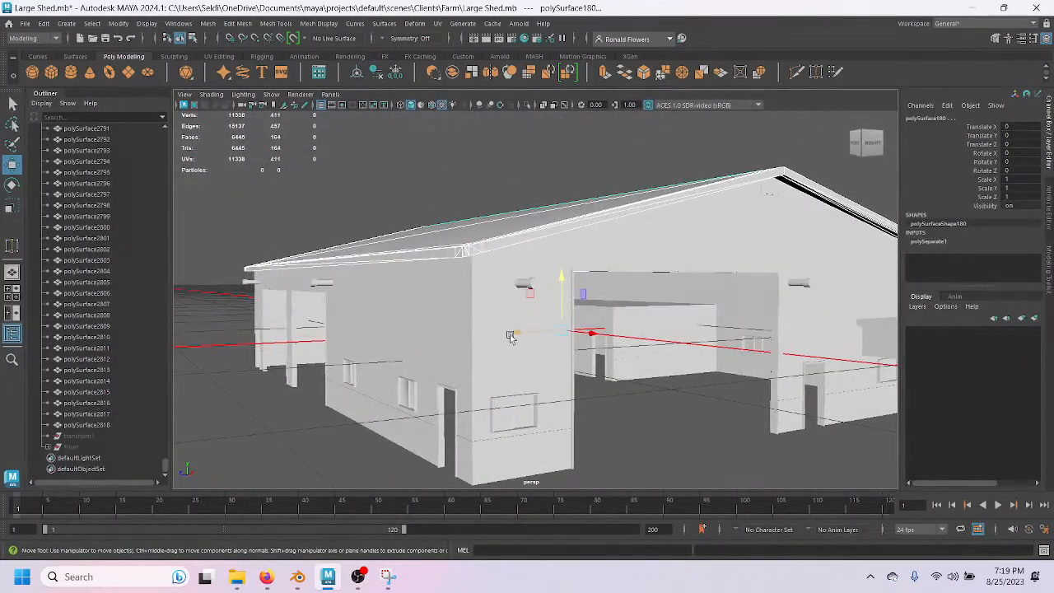
{"action": "key", "text": "ctrl+g"}
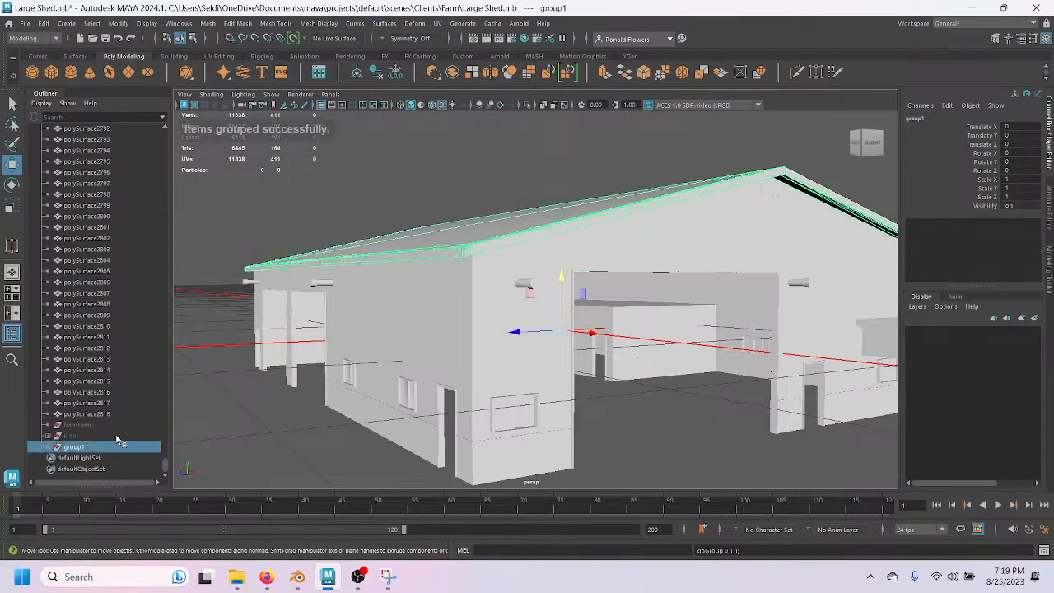
{"action": "left_click", "coordinate": [923, 120]}
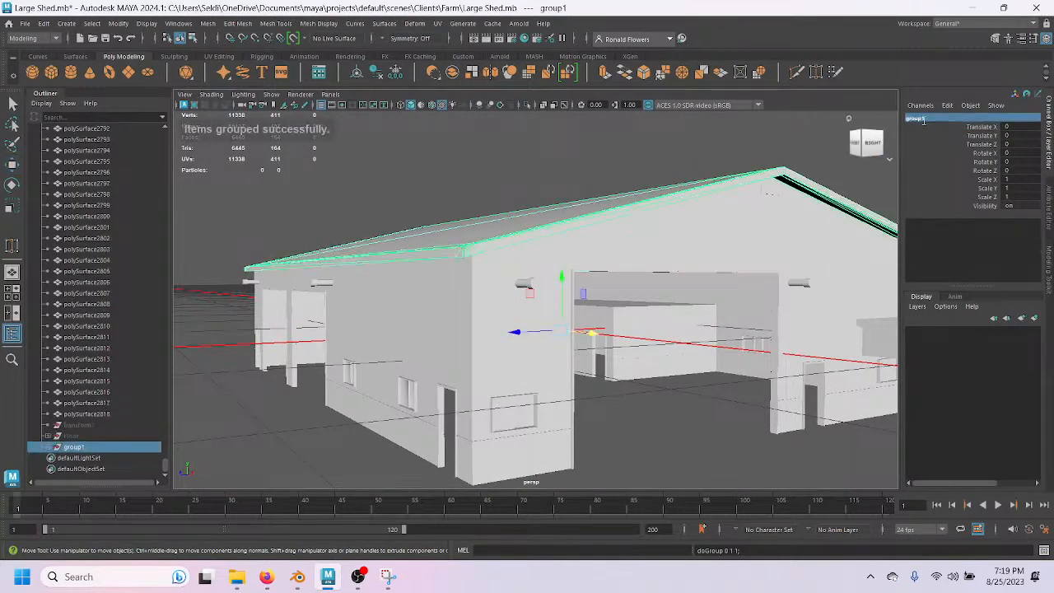
{"action": "type", "text": "Roo"}
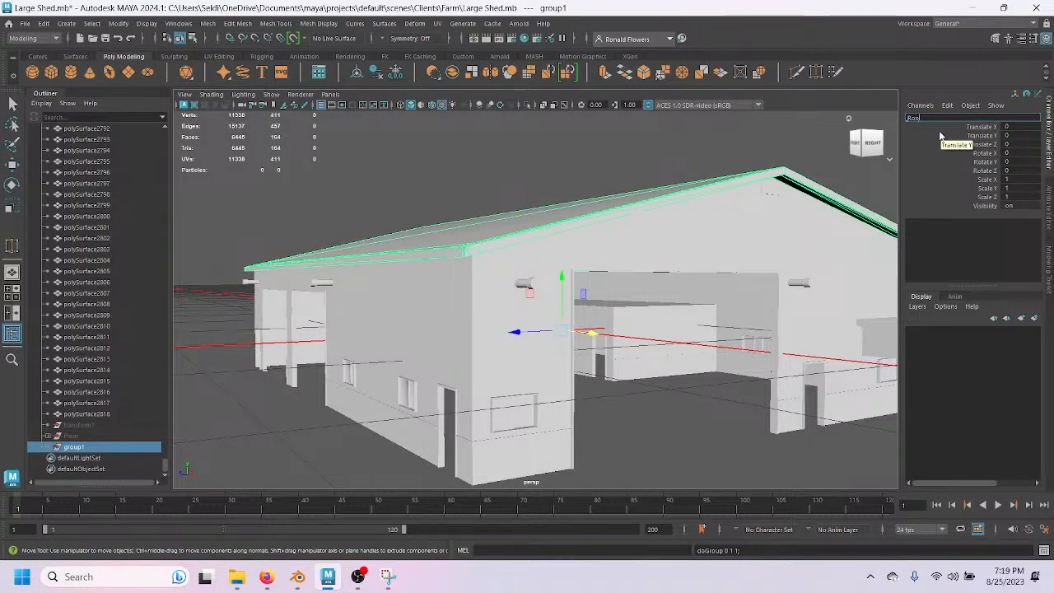
{"action": "type", "text": "f"}
{"action": "key", "text": "Return"}
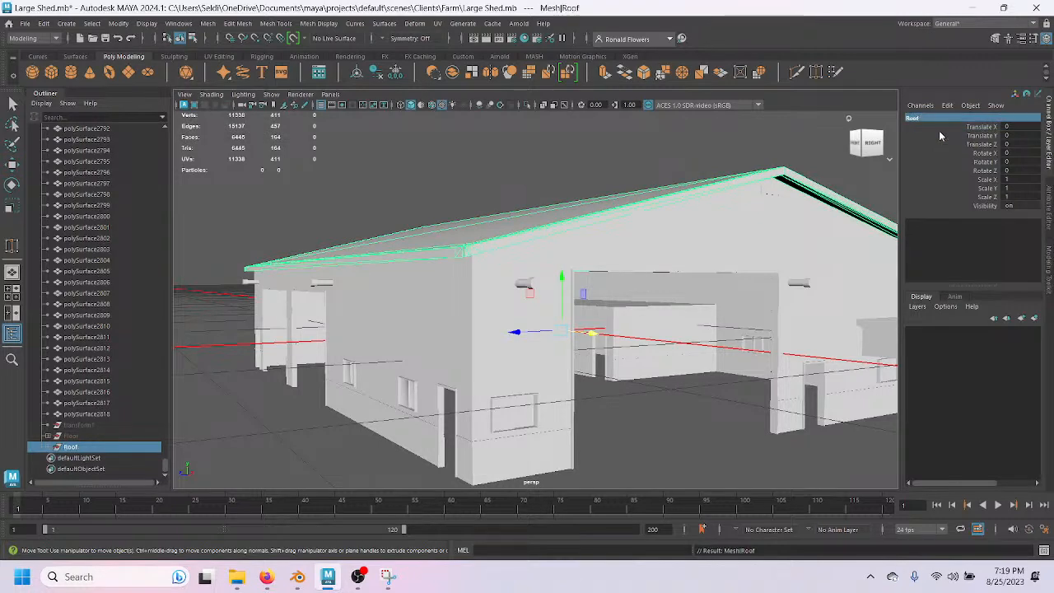
{"action": "key", "text": "ctrl+h"}
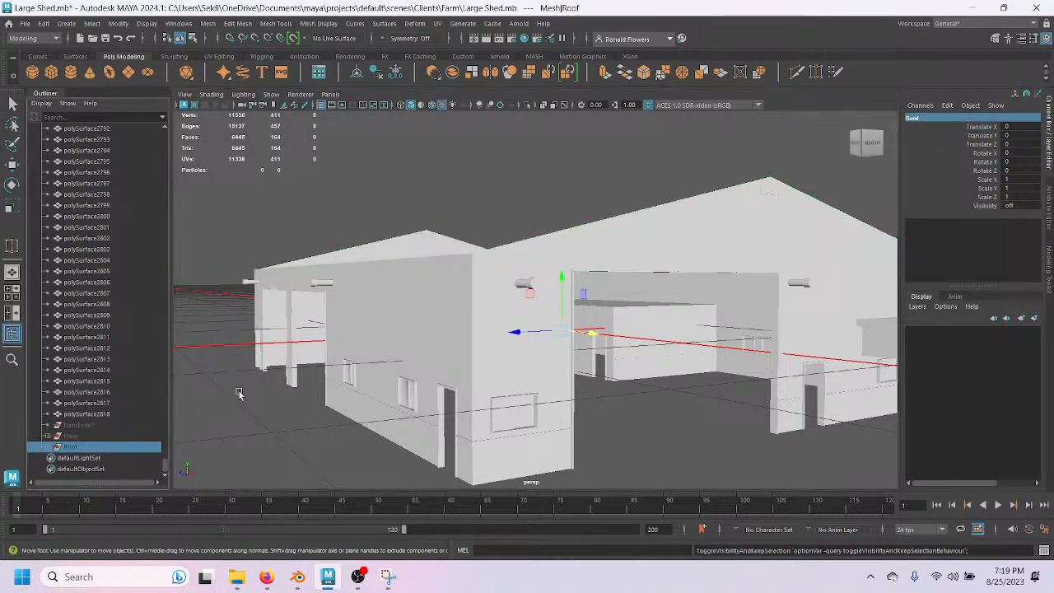
Examine the shed's inner room, its ceiling surface, and the porch from several sides in the perspective view.
{"action": "left_click_drag", "start_coordinate": [540, 229], "coordinate": [506, 269], "text": "alt"}
{"action": "middle_click_drag", "start_coordinate": [454, 264], "coordinate": [527, 206], "text": "alt"}
{"action": "left_click_drag", "start_coordinate": [525, 205], "coordinate": [535, 268], "text": "alt"}
{"action": "scroll", "coordinate": [535, 268], "scroll_direction": "up", "scroll_amount": 2}
{"action": "middle_click_drag", "start_coordinate": [535, 268], "coordinate": [550, 358], "text": "alt"}
{"action": "scroll", "coordinate": [548, 356], "scroll_direction": "up", "scroll_amount": 3}
{"action": "left_click_drag", "start_coordinate": [552, 353], "coordinate": [701, 337], "text": "alt"}
{"action": "middle_click_drag", "start_coordinate": [700, 337], "coordinate": [276, 267], "text": "alt"}
{"action": "left_click", "coordinate": [437, 336]}
{"action": "left_click_drag", "start_coordinate": [437, 336], "coordinate": [514, 341], "text": "alt"}
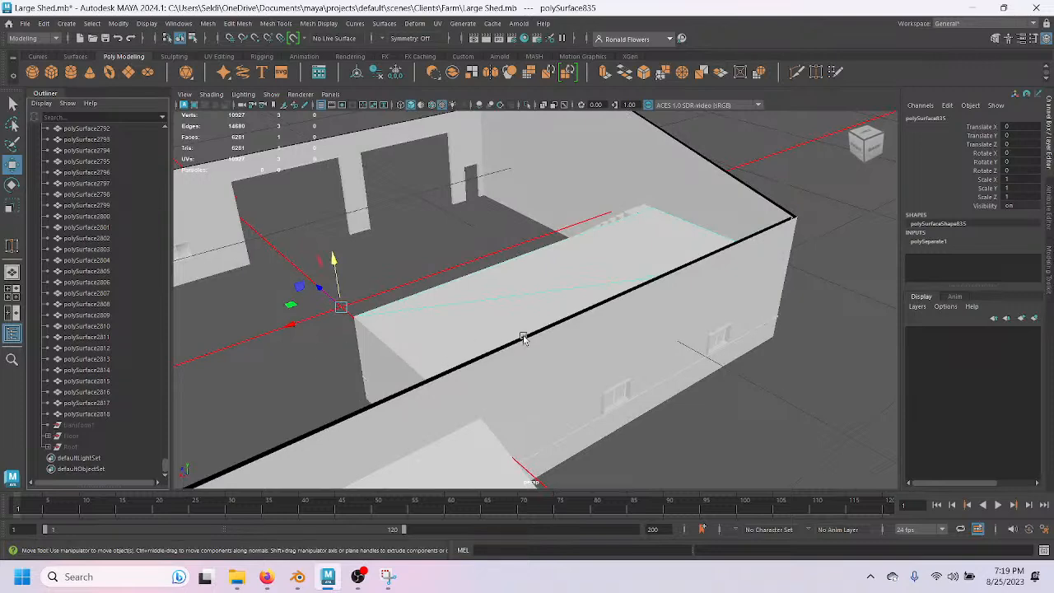
{"action": "left_click_drag", "start_coordinate": [583, 364], "coordinate": [648, 417], "text": "alt"}
{"action": "left_click_drag", "start_coordinate": [756, 349], "coordinate": [519, 358], "text": "alt"}
{"action": "middle_click_drag", "start_coordinate": [566, 369], "coordinate": [329, 338], "text": "alt"}
{"action": "left_click_drag", "start_coordinate": [328, 338], "coordinate": [352, 296], "text": "alt"}
In the top view, switch to wireframe display and select everything around the L-shaped porch at the shed's corner.
{"action": "key", "text": "space"}
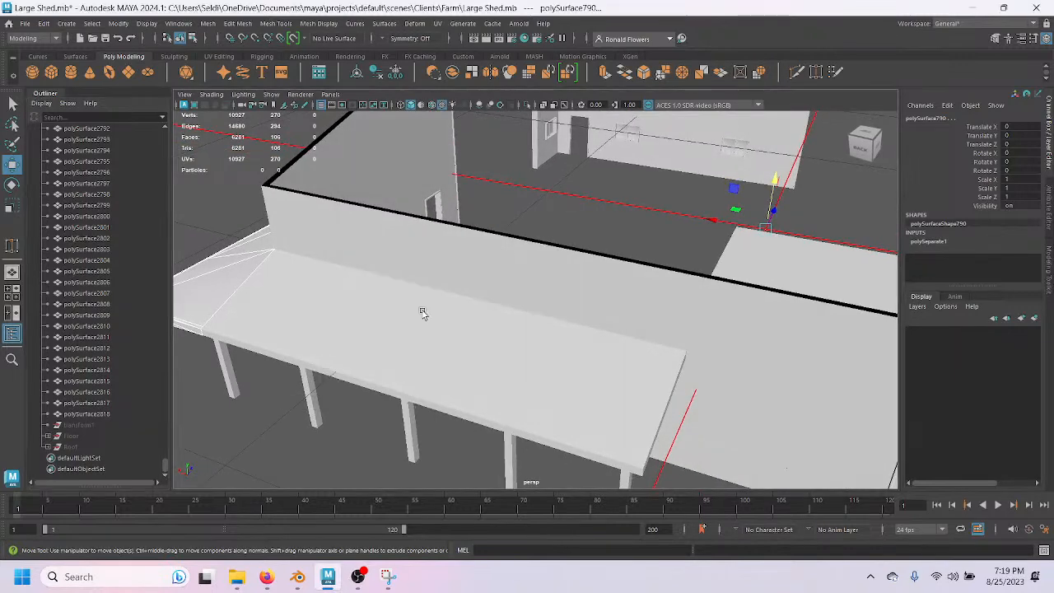
{"action": "key", "text": "space"}
{"action": "scroll", "coordinate": [391, 268], "scroll_direction": "down", "scroll_amount": 2}
{"action": "middle_click_drag", "start_coordinate": [402, 272], "coordinate": [447, 397], "text": "alt"}
{"action": "key", "text": "4"}
{"action": "scroll", "coordinate": [518, 365], "scroll_direction": "down", "scroll_amount": 3}
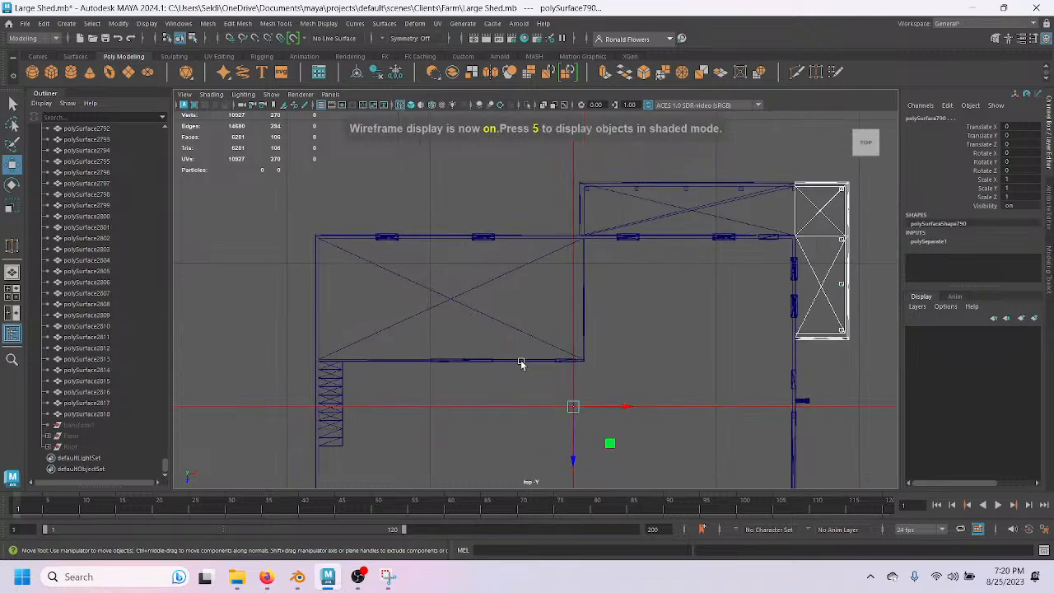
{"action": "middle_click_drag", "start_coordinate": [628, 337], "coordinate": [454, 390], "text": "alt"}
{"action": "left_click_drag", "start_coordinate": [375, 226], "coordinate": [656, 413]}
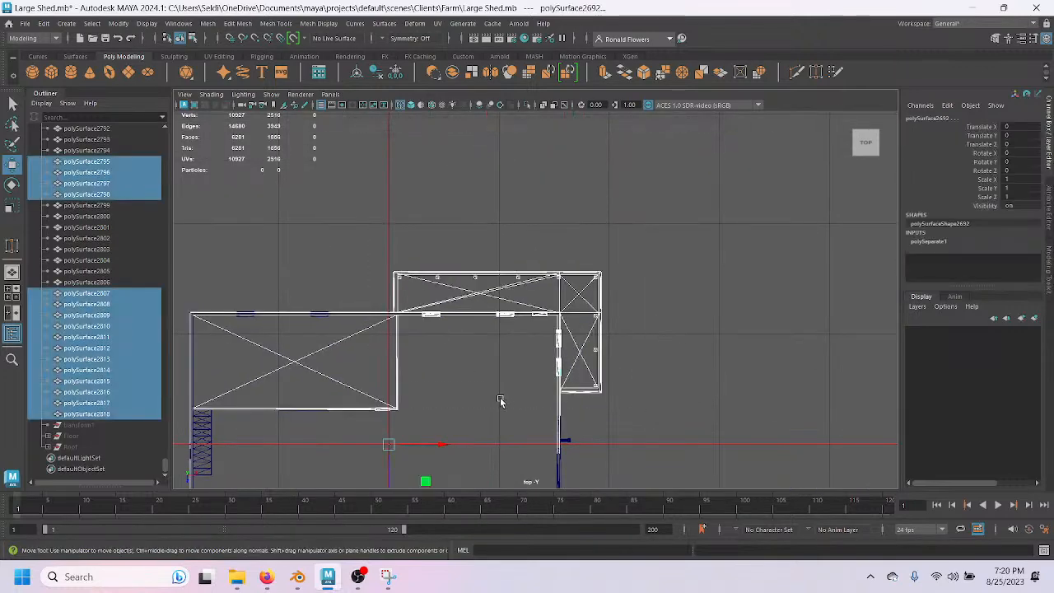
Deselect the inner room and main wall pieces outside the porch area in the top view.
{"action": "scroll", "coordinate": [500, 402], "scroll_direction": "down", "scroll_amount": 1}
{"action": "left_click_drag", "start_coordinate": [195, 441], "coordinate": [616, 402]}
{"action": "left_click_drag", "start_coordinate": [198, 277], "coordinate": [378, 353], "text": "ctrl"}
{"action": "scroll", "coordinate": [496, 385], "scroll_direction": "up", "scroll_amount": 2}
{"action": "scroll", "coordinate": [496, 387], "scroll_direction": "up", "scroll_amount": 5}
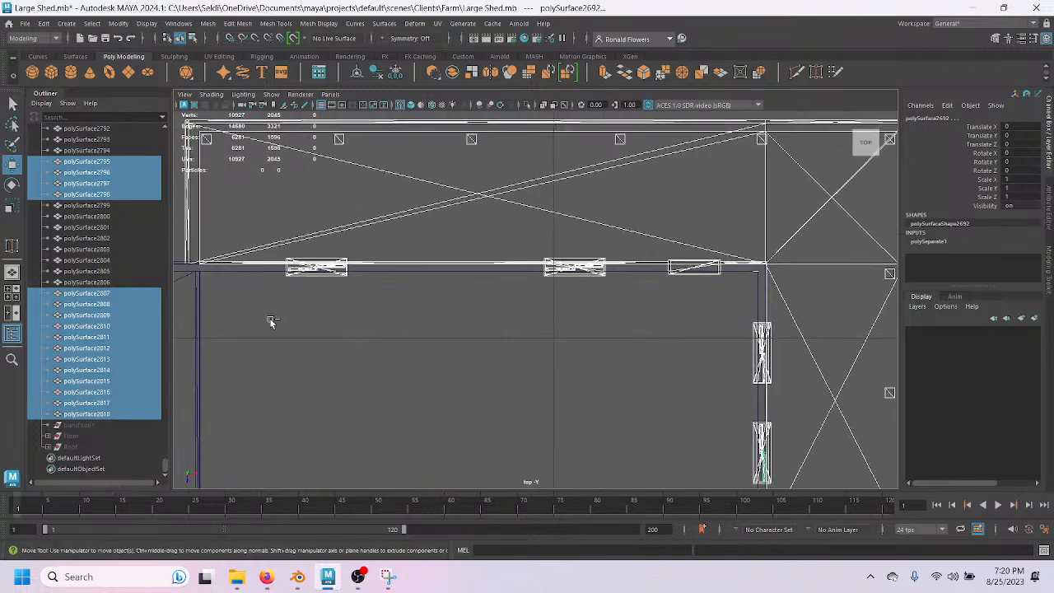
Deselect the window and door pieces along the two shed walls bordering the porch, leaving only porch pieces selected.
{"action": "left_click_drag", "start_coordinate": [333, 280], "coordinate": [373, 259]}
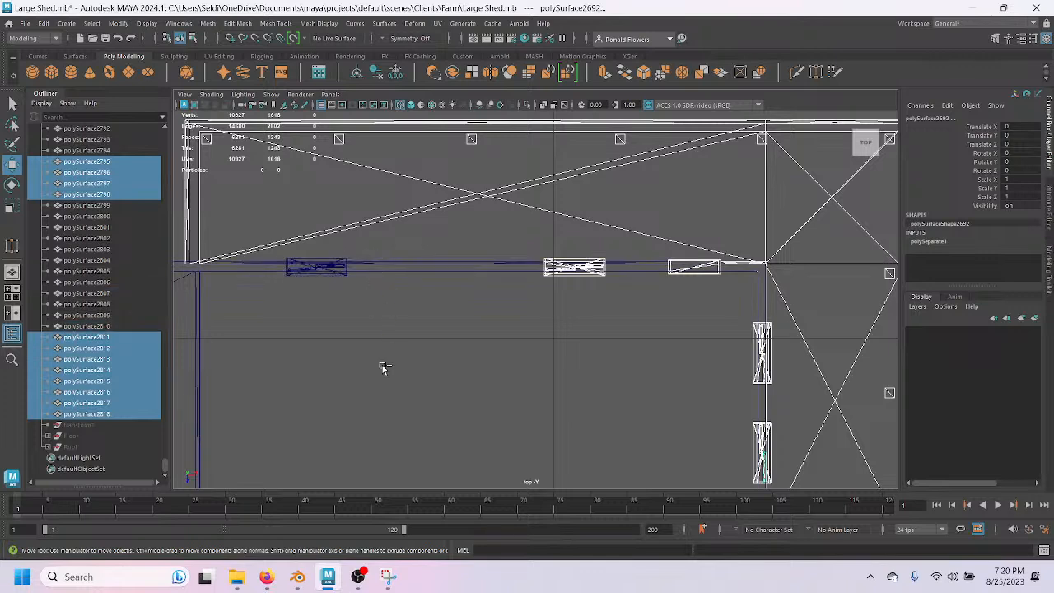
{"action": "left_click_drag", "start_coordinate": [544, 320], "coordinate": [633, 248], "text": "ctrl"}
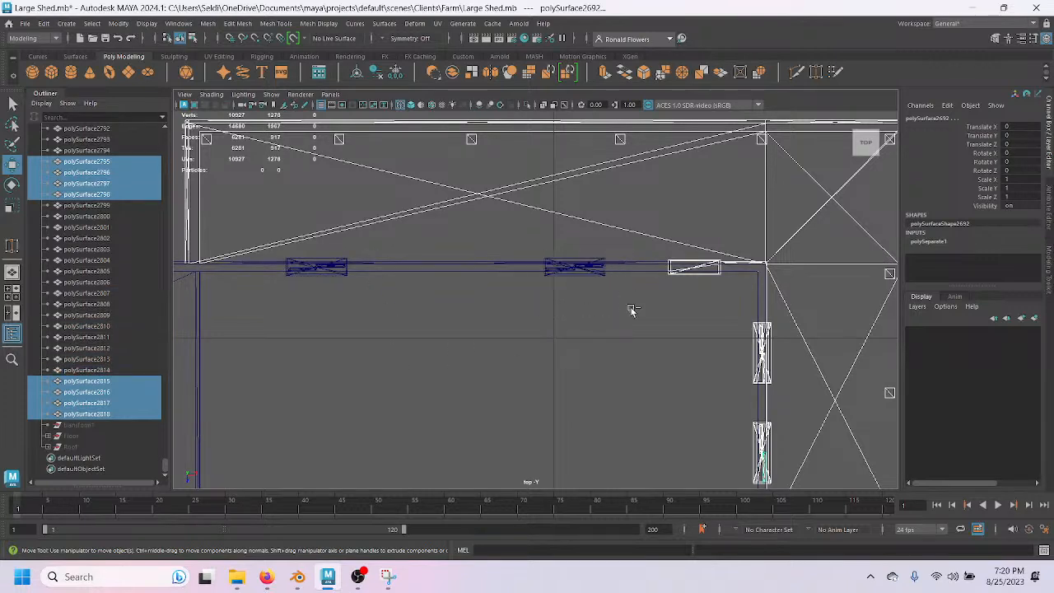
{"action": "left_click_drag", "start_coordinate": [655, 294], "coordinate": [752, 257], "text": "ctrl"}
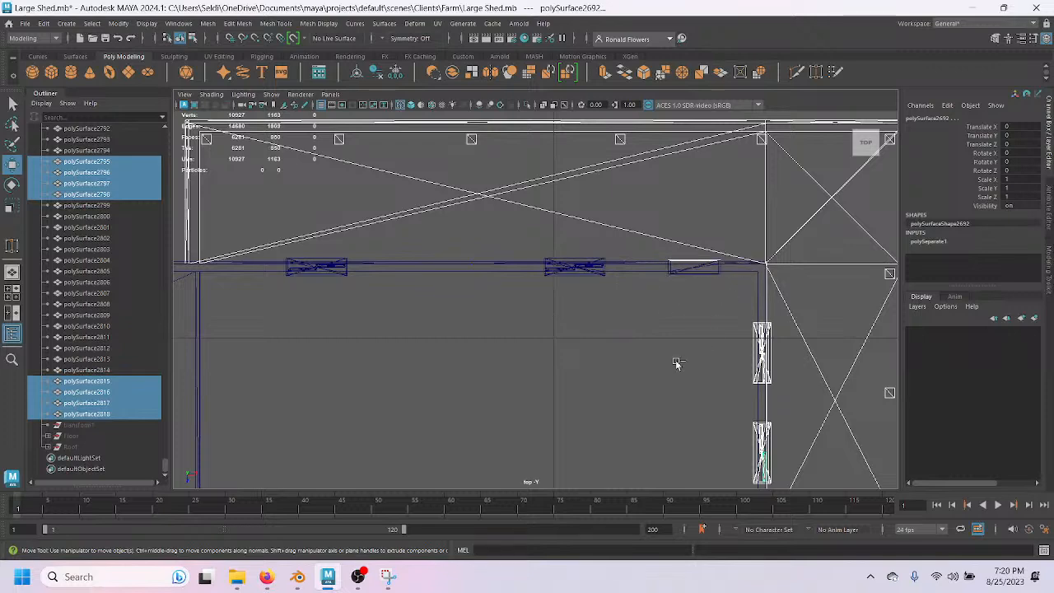
{"action": "middle_click_drag", "start_coordinate": [701, 372], "coordinate": [531, 293], "text": "alt"}
{"action": "scroll", "coordinate": [533, 293], "scroll_direction": "up", "scroll_amount": 2}
{"action": "left_click_drag", "start_coordinate": [571, 208], "coordinate": [617, 313], "text": "ctrl"}
{"action": "left_click_drag", "start_coordinate": [556, 352], "coordinate": [623, 431], "text": "ctrl"}
Group the selected porch roof and post pieces, name the group Porch, and hide it.
{"action": "key", "text": "space"}
{"action": "key", "text": "space"}
{"action": "mouse_move", "coordinate": [506, 356]}
{"action": "left_mouse_down", "text": "alt"}
{"action": "mouse_move", "coordinate": [428, 332]}
{"action": "mouse_move", "coordinate": [470, 343]}
{"action": "mouse_move", "coordinate": [488, 318]}
{"action": "mouse_move", "coordinate": [511, 346]}
{"action": "left_mouse_up", "text": "alt"}
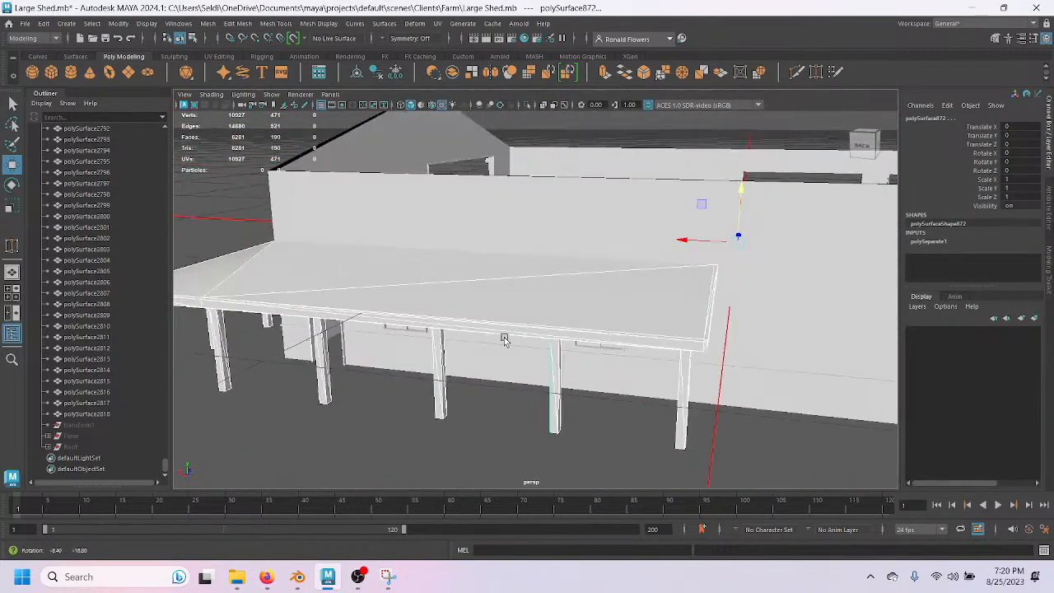
{"action": "key", "text": "ctrl+g"}
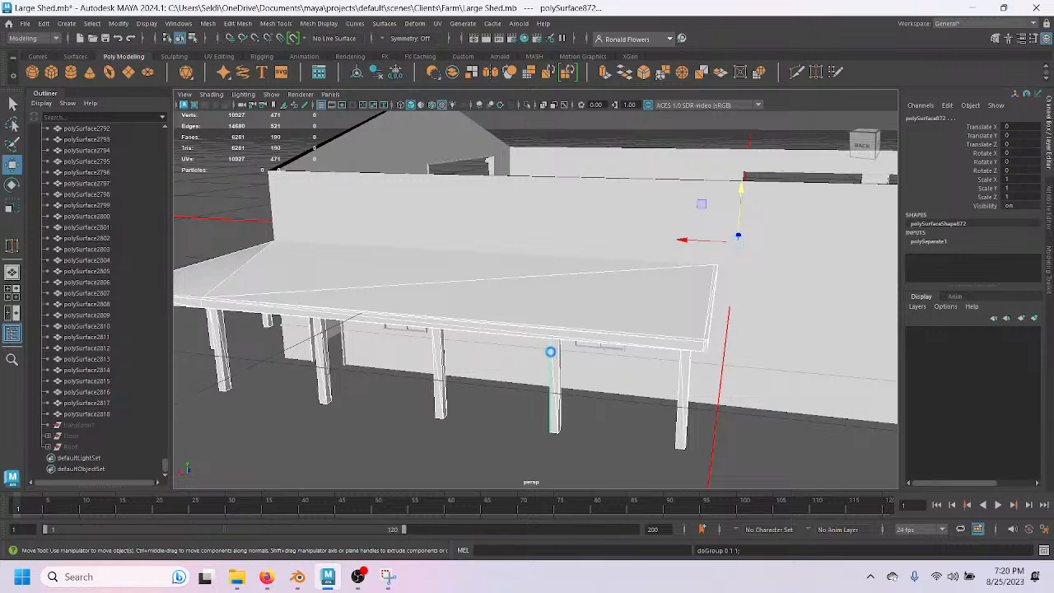
{"action": "left_click", "coordinate": [922, 127]}
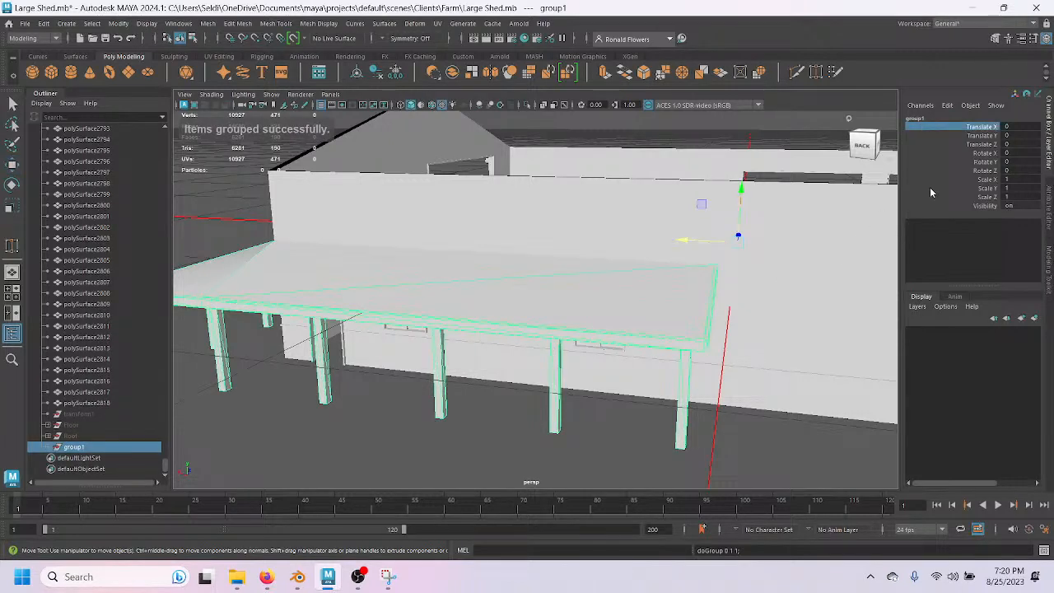
{"action": "left_click", "coordinate": [922, 119]}
{"action": "type", "text": "Porch"}
{"action": "key", "text": "Return"}
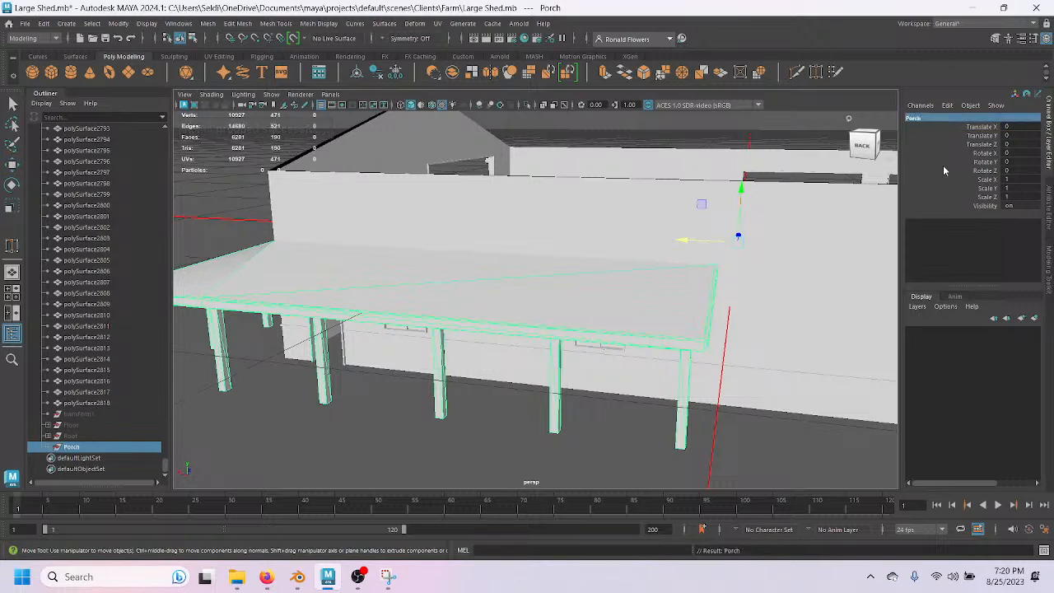
{"action": "key", "text": "h"}
Select the leftover porch roof surfaces along both shed walls in the top view.
{"action": "left_click_drag", "start_coordinate": [531, 412], "coordinate": [517, 238], "text": "alt"}
{"action": "left_click", "coordinate": [484, 256]}
{"action": "left_click_drag", "start_coordinate": [384, 262], "coordinate": [618, 309], "text": "alt"}
{"action": "key", "text": "space"}
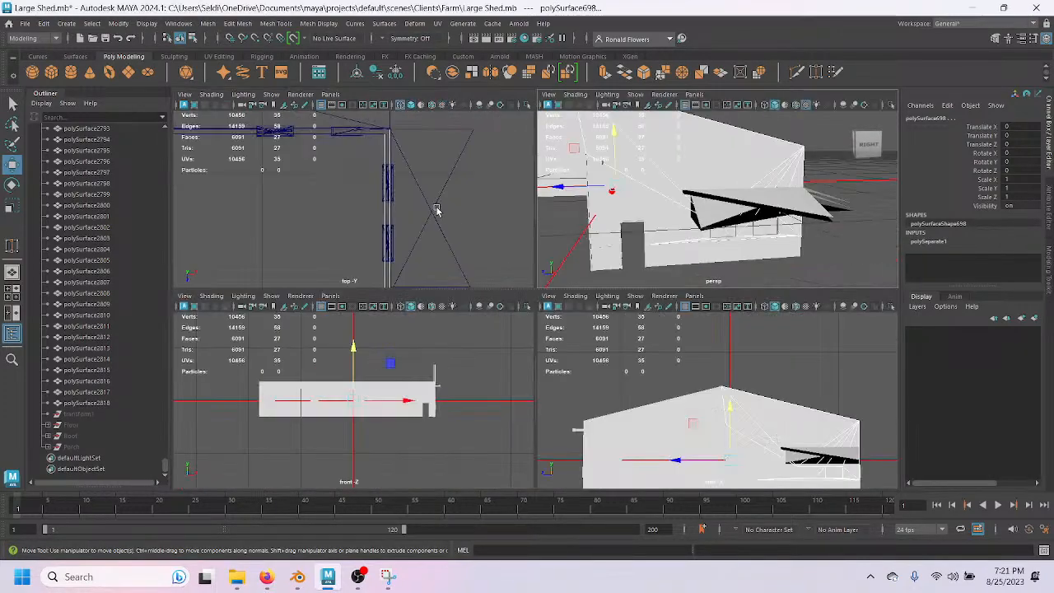
{"action": "key", "text": "space"}
{"action": "scroll", "coordinate": [379, 294], "scroll_direction": "down", "scroll_amount": 3}
{"action": "left_click_drag", "start_coordinate": [699, 166], "coordinate": [610, 443]}
{"action": "middle_click_drag", "start_coordinate": [442, 275], "coordinate": [666, 419], "text": "alt"}
{"action": "mouse_move", "coordinate": [262, 206]}
{"action": "left_mouse_down"}
{"action": "mouse_move", "coordinate": [673, 282]}
{"action": "mouse_move", "coordinate": [774, 318]}
{"action": "left_mouse_up"}
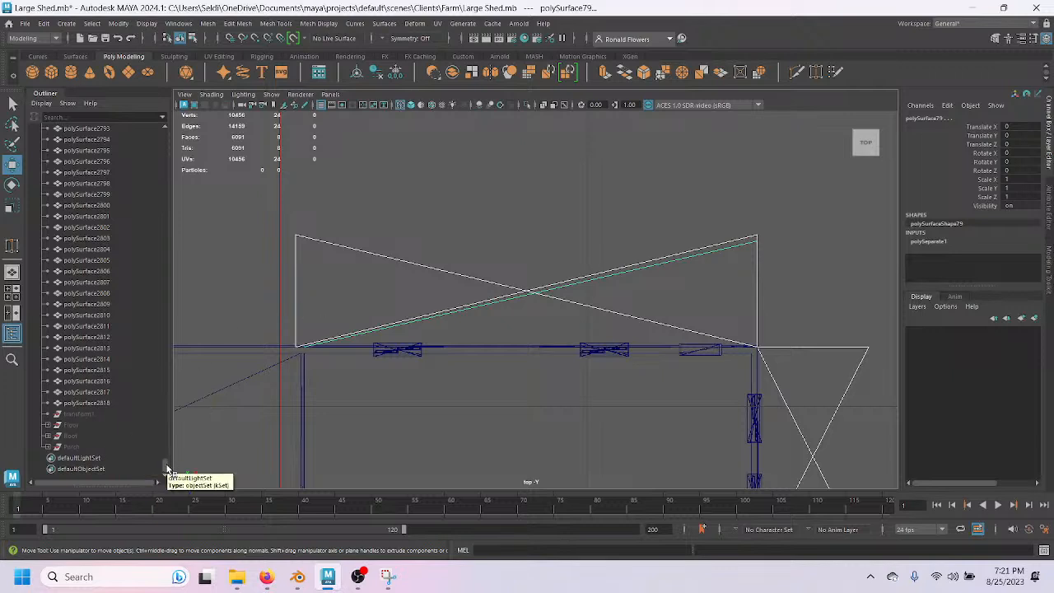
Collect the leftover porch surfaces in a temporary group, move them into the Porch group, and delete the emptied group.
{"action": "left_click_drag", "start_coordinate": [166, 470], "coordinate": [167, 192]}
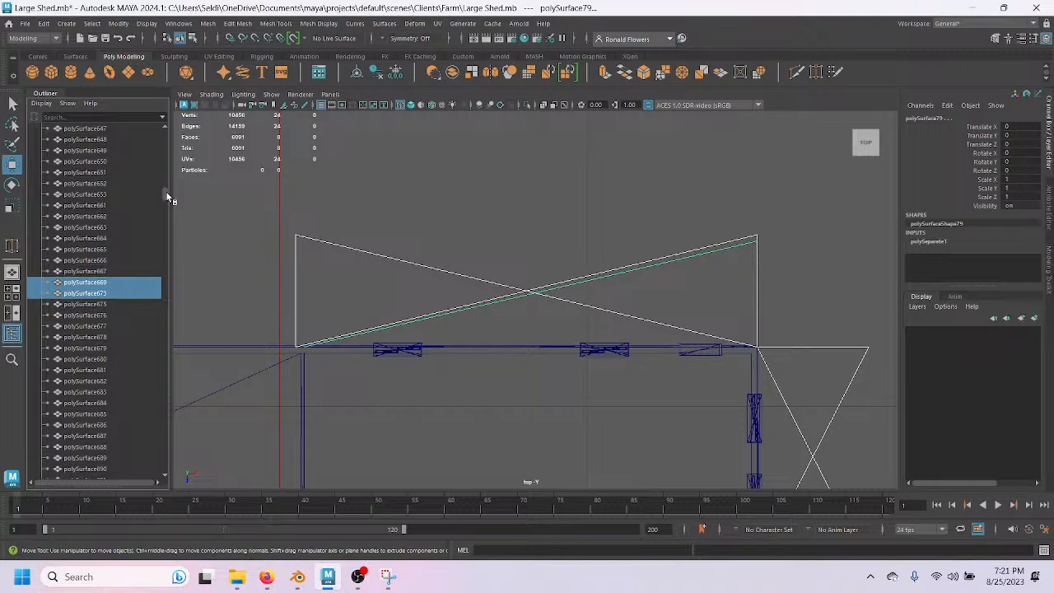
{"action": "left_click_drag", "start_coordinate": [167, 198], "coordinate": [149, 469]}
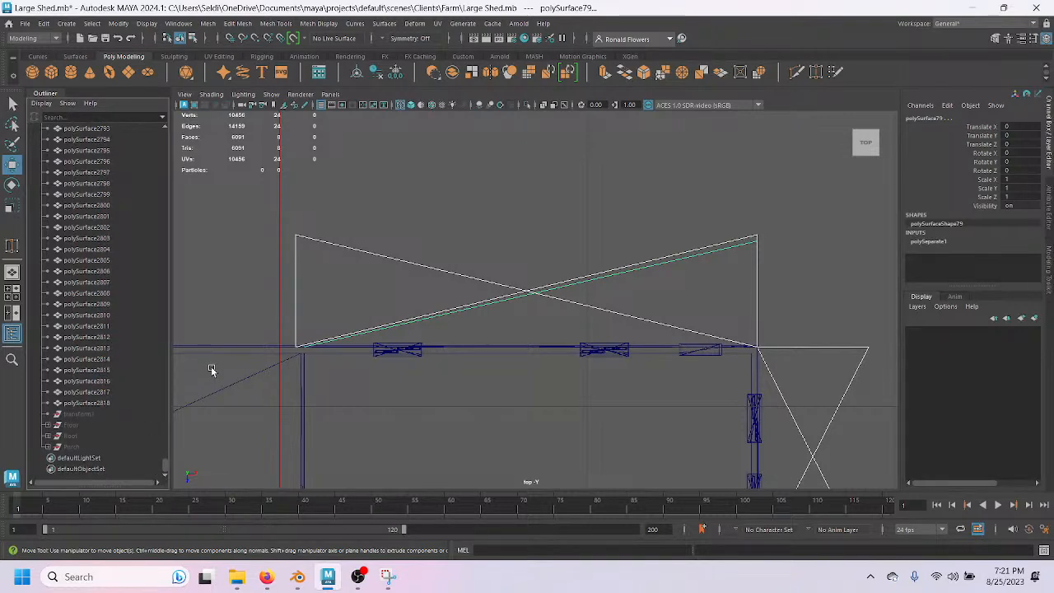
{"action": "key", "text": "ctrl+g"}
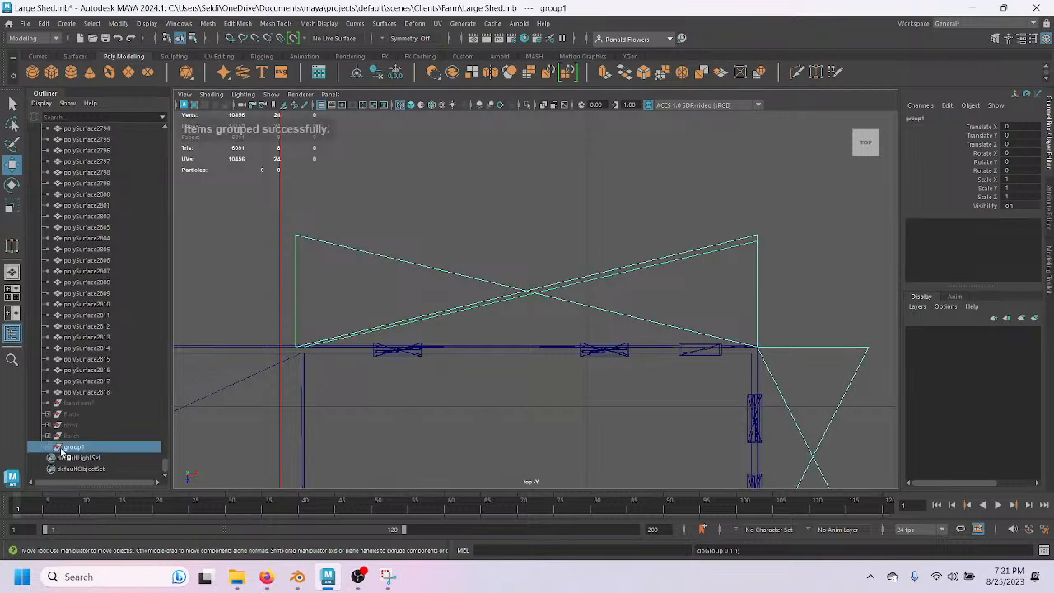
{"action": "left_click", "coordinate": [49, 448]}
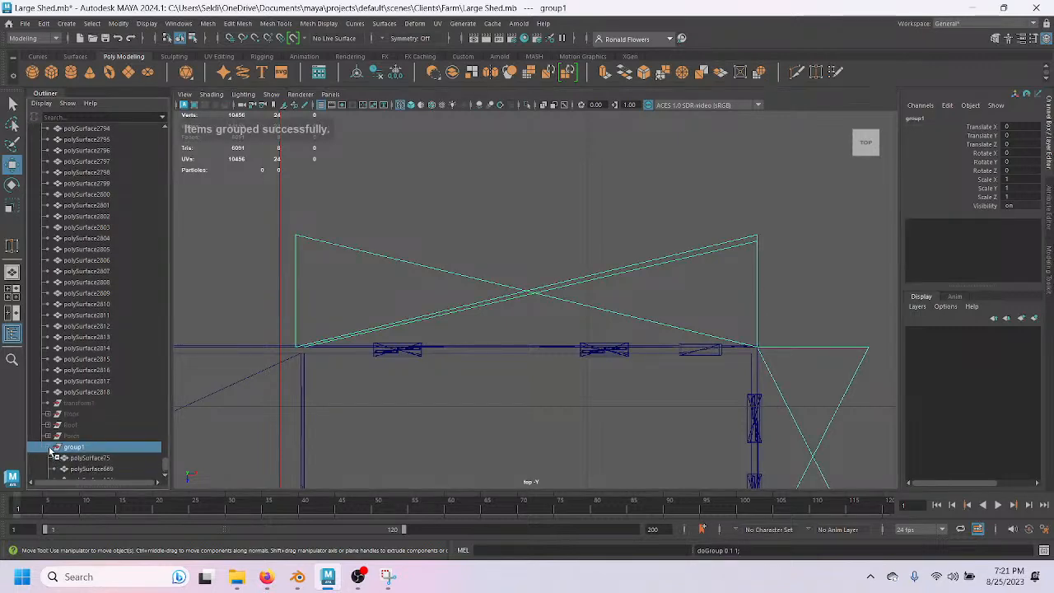
{"action": "scroll", "coordinate": [106, 442], "scroll_direction": "down", "scroll_amount": 3}
{"action": "left_click", "coordinate": [106, 445]}
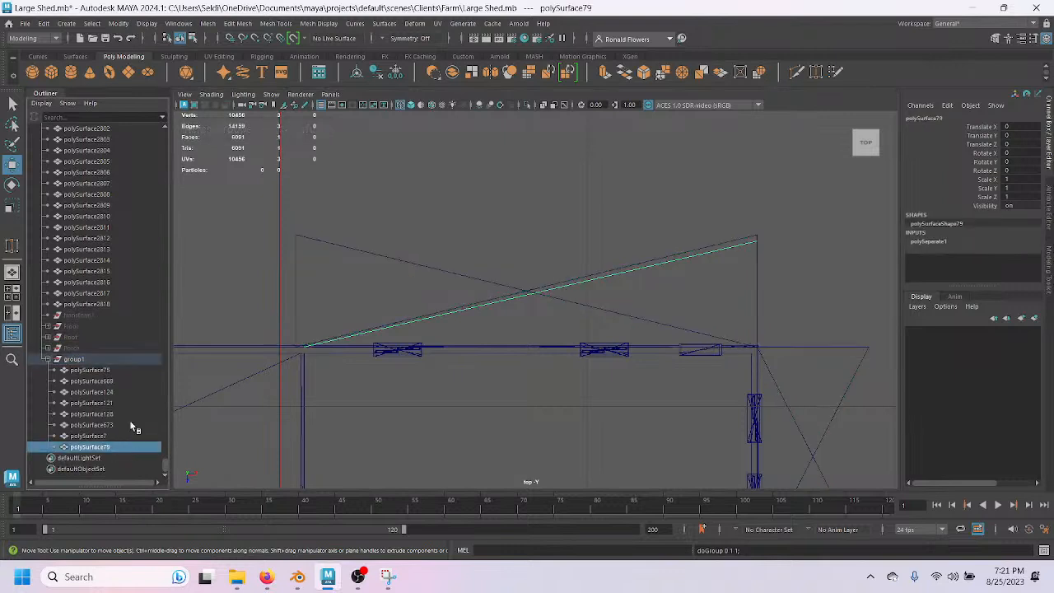
{"action": "left_click", "coordinate": [90, 370], "text": "shift"}
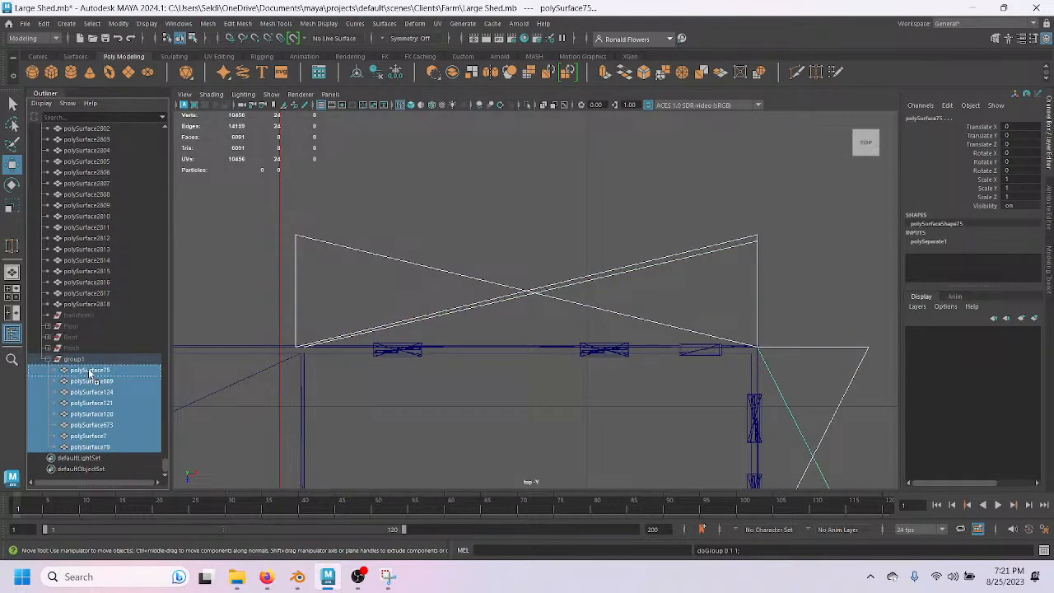
{"action": "middle_click_drag", "start_coordinate": [88, 352], "coordinate": [88, 351]}
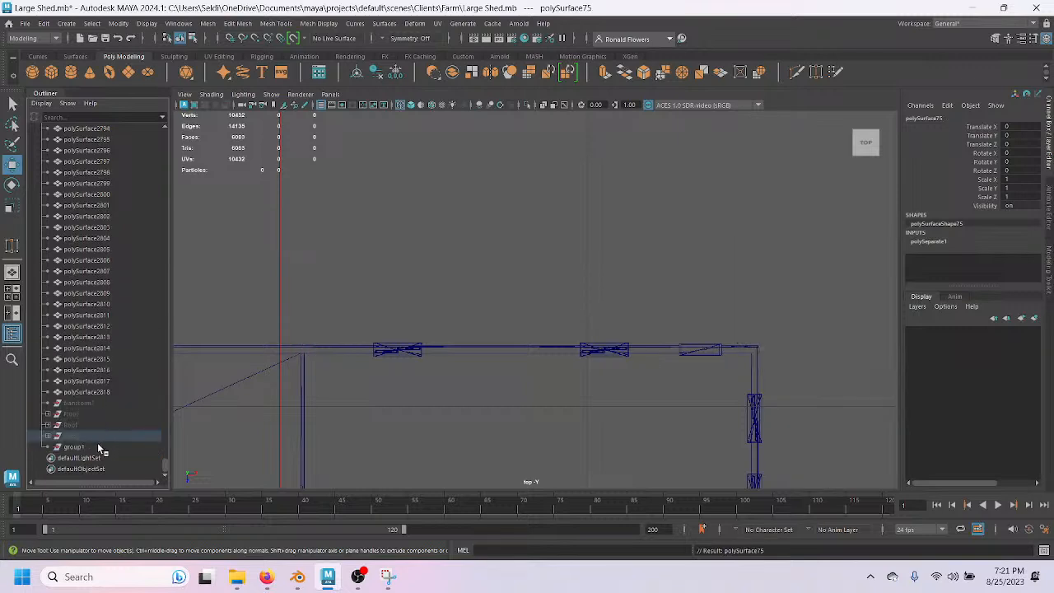
{"action": "left_click", "coordinate": [101, 446]}
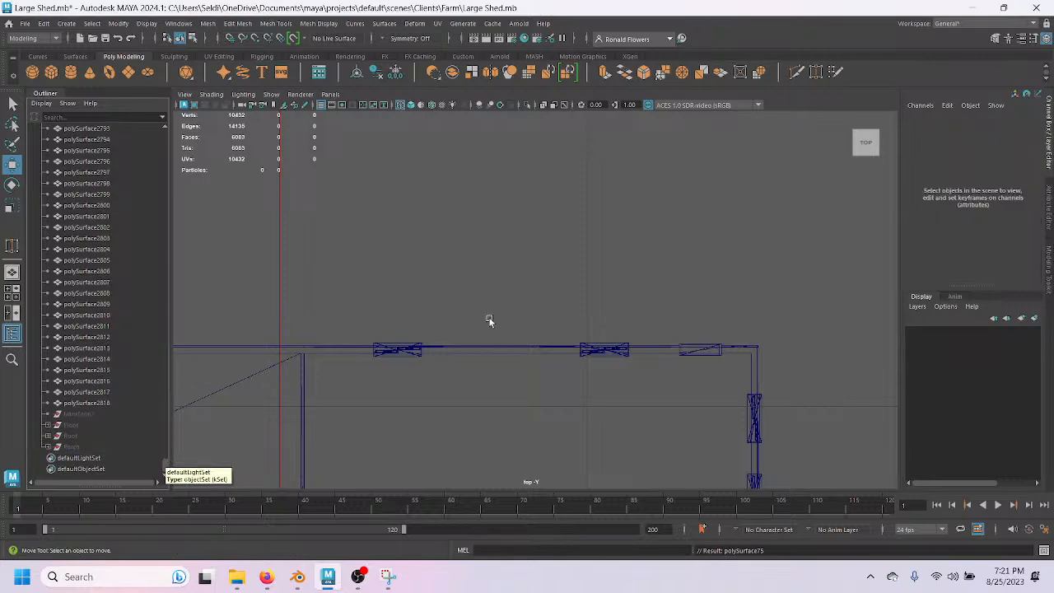
Check the remaining shed walls in the perspective view and save the scene.
{"action": "key", "text": "space"}
{"action": "key", "text": "space"}
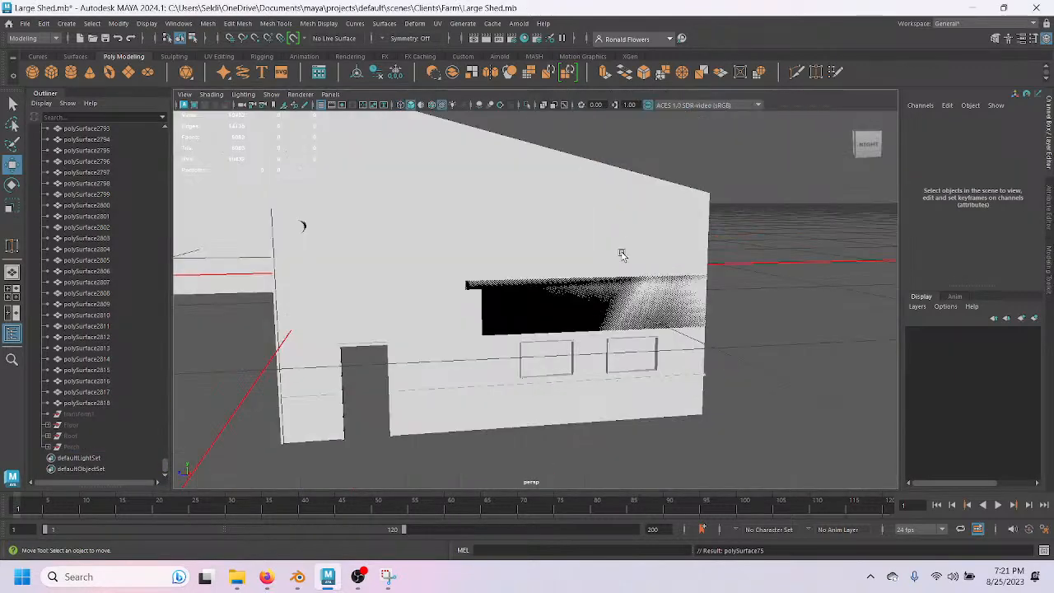
{"action": "left_click_drag", "start_coordinate": [637, 360], "coordinate": [643, 330], "text": "alt"}
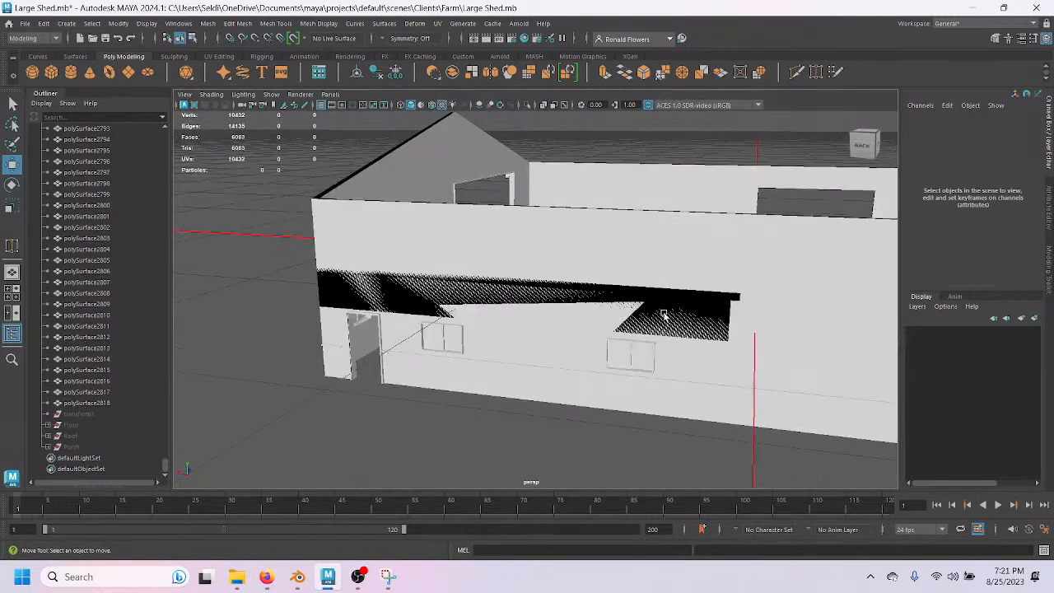
{"action": "left_click_drag", "start_coordinate": [512, 305], "coordinate": [273, 278], "text": "alt"}
{"action": "key", "text": "ctrl+s"}
{"action": "key", "text": "w"}
{"action": "left_click_drag", "start_coordinate": [512, 355], "coordinate": [535, 407], "text": "alt"}
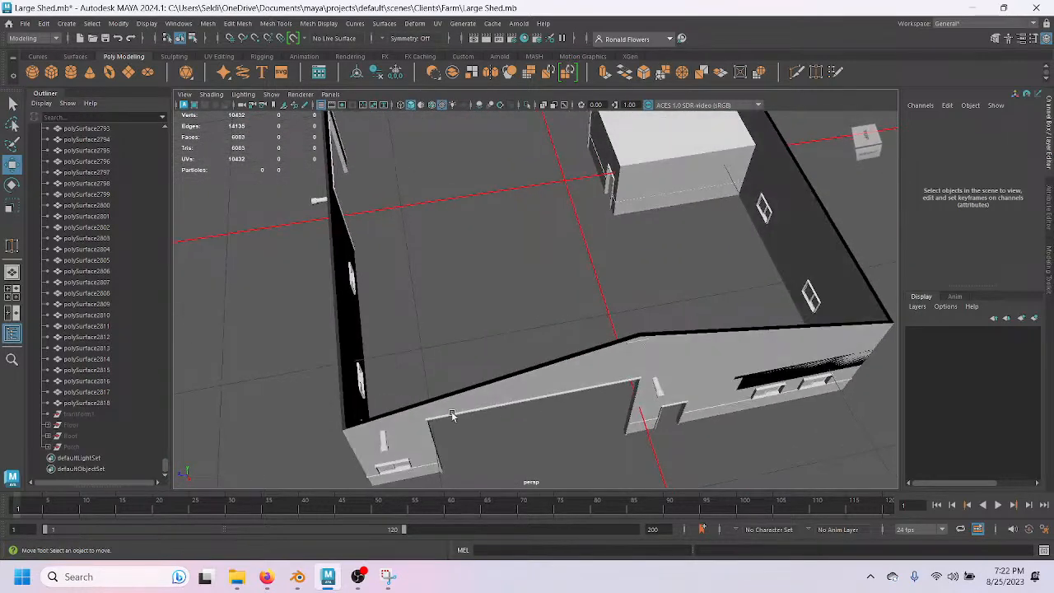
Create a polygon plane at the shed's centre with Subdivisions Width and Subdivisions Height set to 1.
{"action": "left_click_drag", "start_coordinate": [639, 301], "coordinate": [534, 374], "text": "alt"}
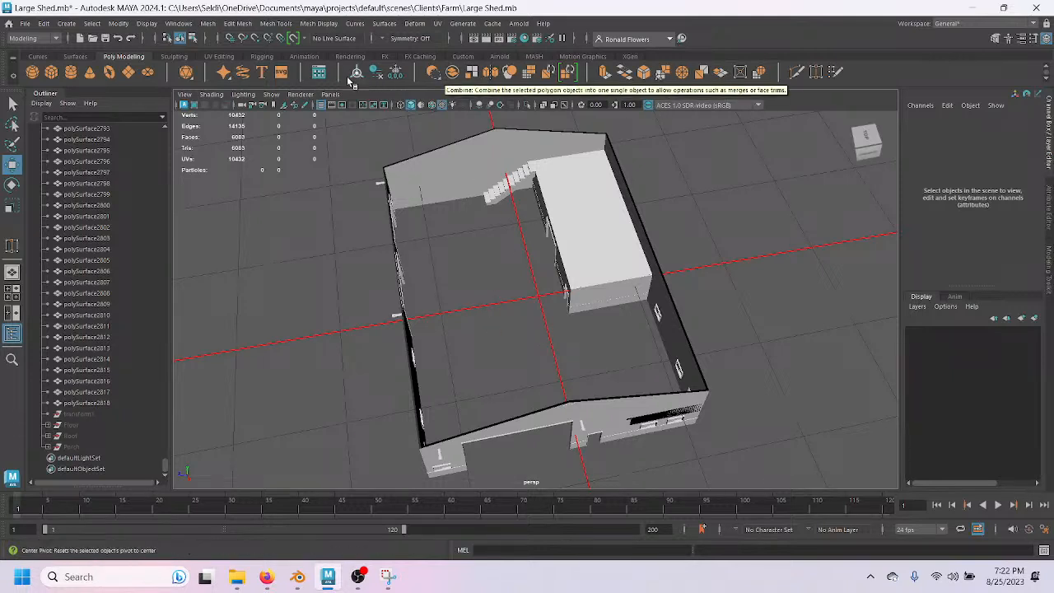
{"action": "left_click", "coordinate": [128, 76]}
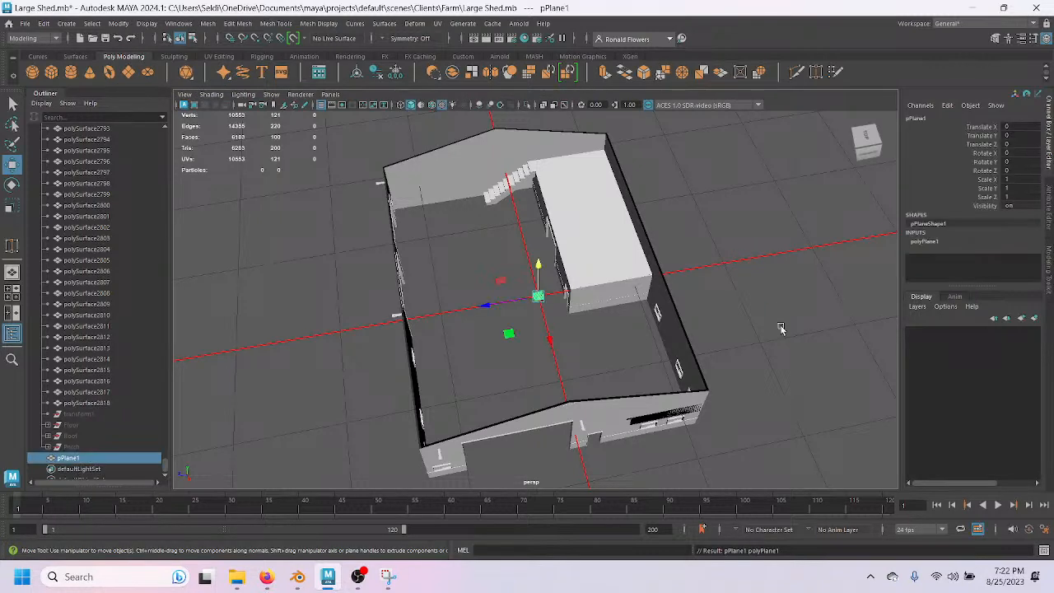
{"action": "left_click", "coordinate": [932, 245]}
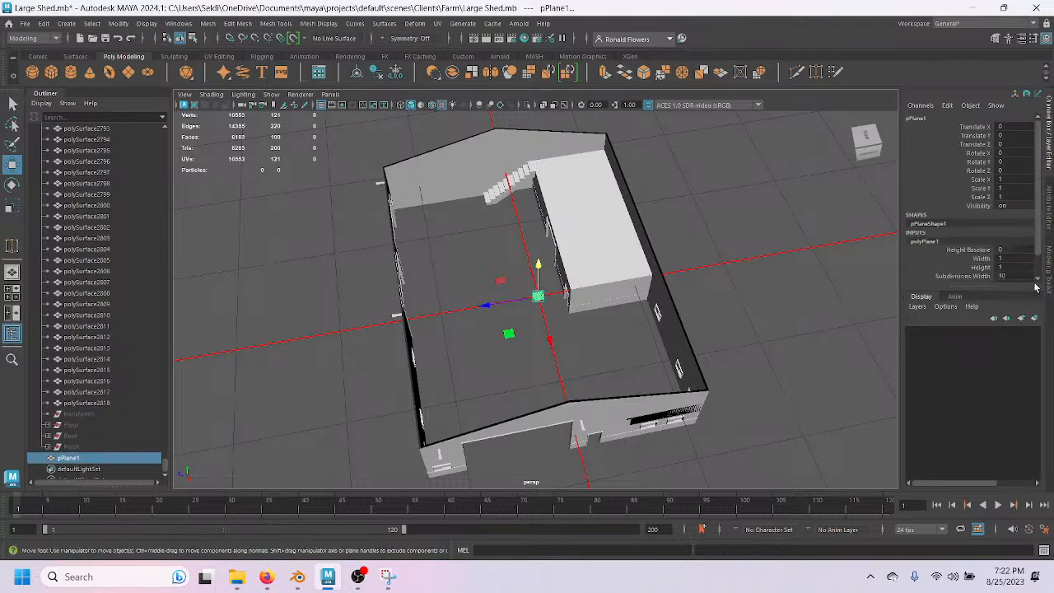
{"action": "scroll", "coordinate": [1022, 273], "scroll_direction": "down", "scroll_amount": 2}
{"action": "left_click_drag", "start_coordinate": [1017, 252], "coordinate": [1017, 261]}
{"action": "key", "text": "Return"}
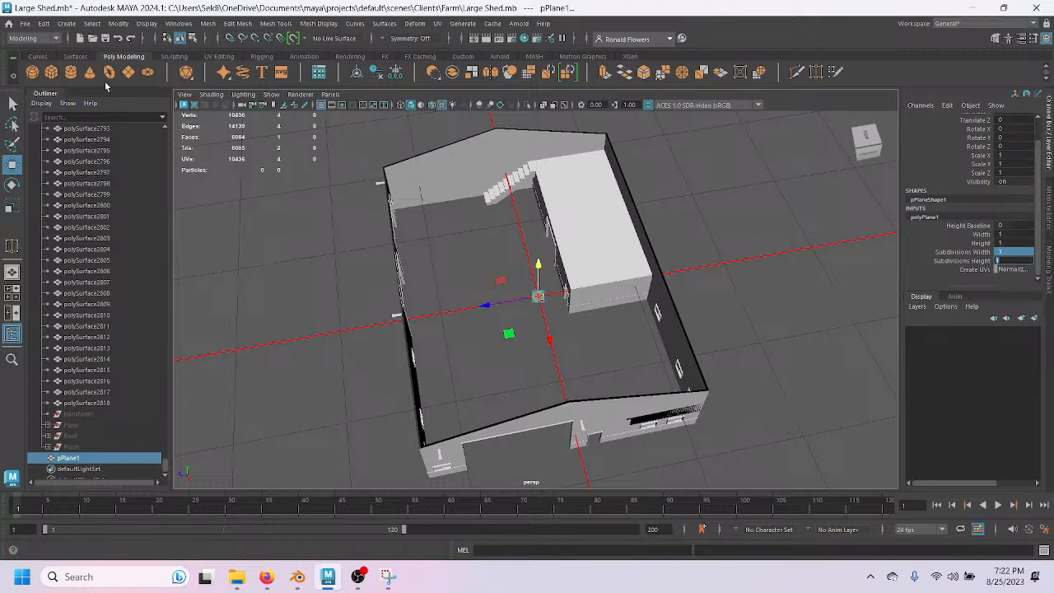
Scale the plane uniformly to about 16.9 and switch it to vertex selection.
{"action": "key", "text": "r"}
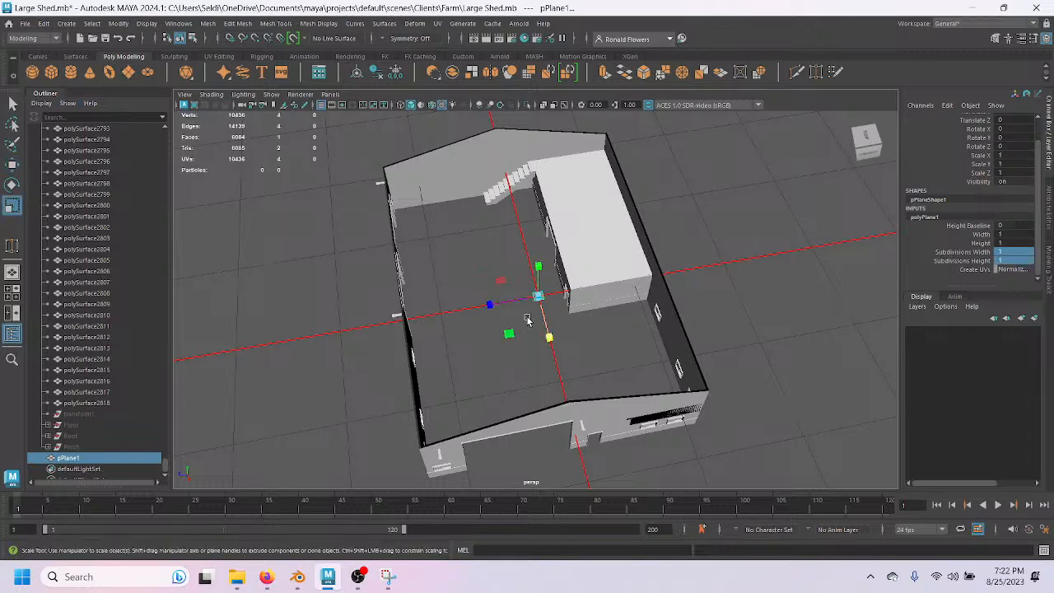
{"action": "left_click_drag", "start_coordinate": [537, 296], "coordinate": [645, 274]}
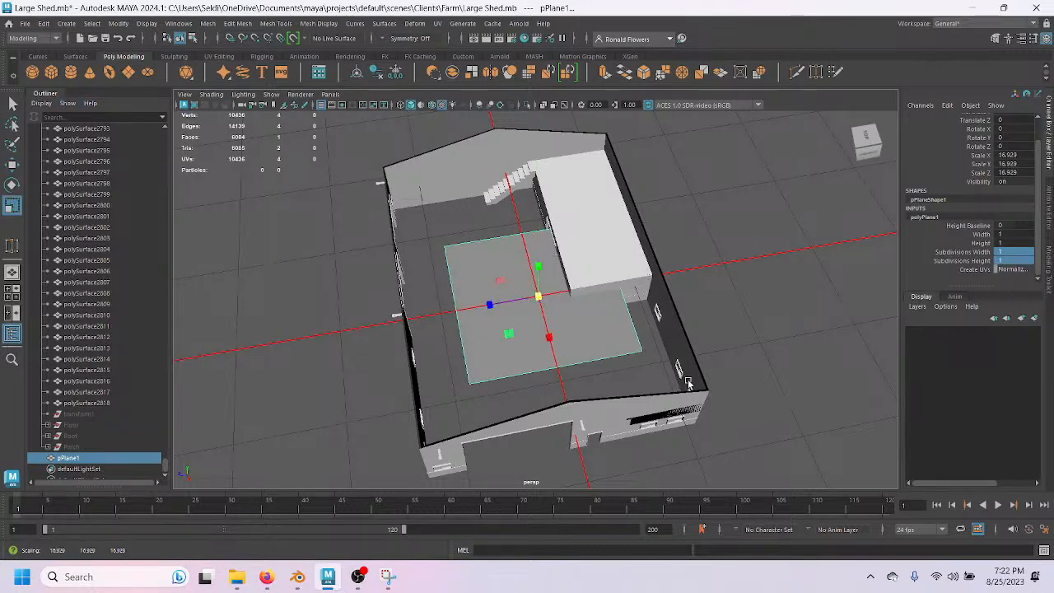
{"action": "scroll", "coordinate": [672, 379], "scroll_direction": "up", "scroll_amount": 3}
{"action": "right_click_drag", "start_coordinate": [674, 246], "coordinate": [629, 249]}
{"action": "scroll", "coordinate": [681, 391], "scroll_direction": "down", "scroll_amount": 5}
{"action": "scroll", "coordinate": [679, 392], "scroll_direction": "up", "scroll_amount": 3}
{"action": "middle_click_drag", "start_coordinate": [528, 406], "coordinate": [525, 307], "text": "alt"}
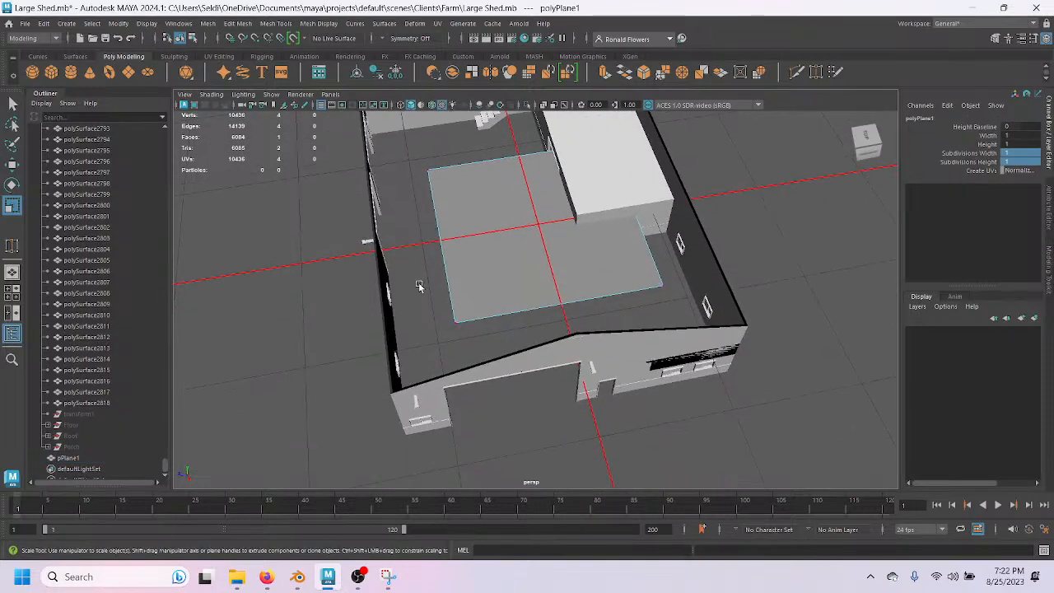
Snap the plane's two corner vertices nearest the front wall with the large door opening to that wall's outer base corners.
{"action": "left_click_drag", "start_coordinate": [419, 286], "coordinate": [482, 399]}
{"action": "key", "text": "w"}
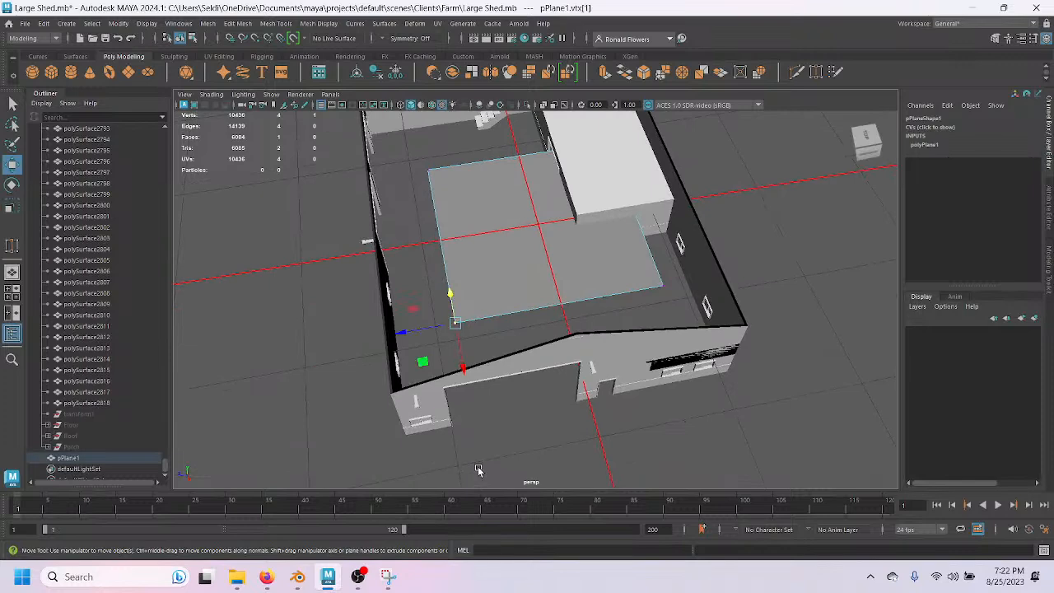
{"action": "scroll", "coordinate": [472, 452], "scroll_direction": "up", "scroll_amount": 2}
{"action": "middle_click_drag", "start_coordinate": [470, 447], "coordinate": [574, 426], "text": "alt"}
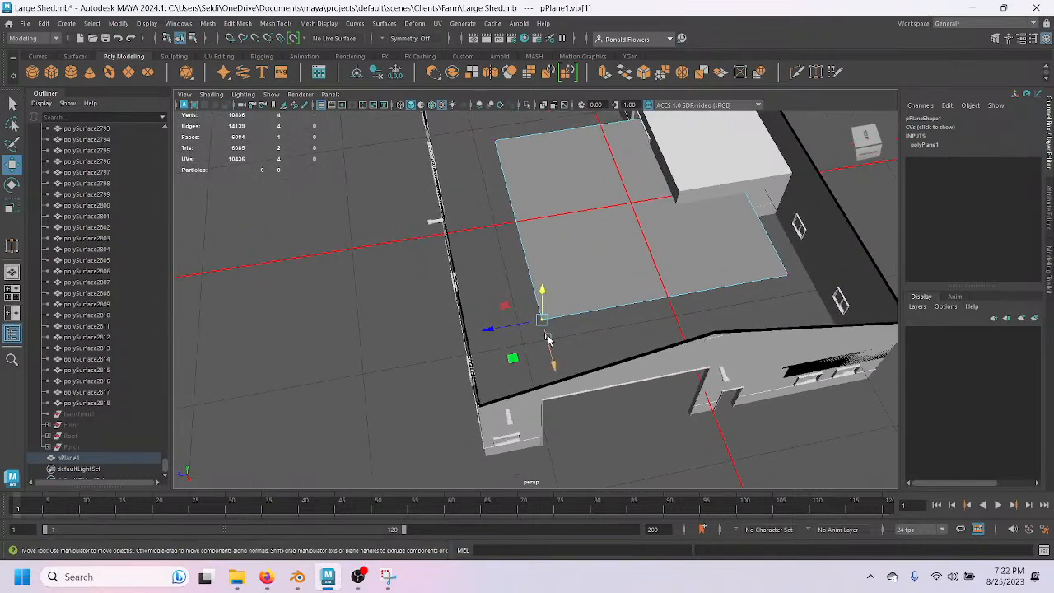
{"action": "left_click_drag", "start_coordinate": [548, 340], "coordinate": [466, 505]}
{"action": "middle_click_drag", "start_coordinate": [727, 429], "coordinate": [486, 458], "text": "alt"}
{"action": "mouse_move", "coordinate": [498, 290]}
{"action": "left_mouse_down"}
{"action": "mouse_move", "coordinate": [563, 337]}
{"action": "mouse_move", "coordinate": [673, 466]}
{"action": "mouse_move", "coordinate": [723, 387]}
{"action": "mouse_move", "coordinate": [697, 419]}
{"action": "mouse_move", "coordinate": [484, 439]}
{"action": "left_mouse_up"}
Switch to wireframe display and snap the plane's other two corner vertices to the outer base corners of the staircase wall.
{"action": "key", "text": "4"}
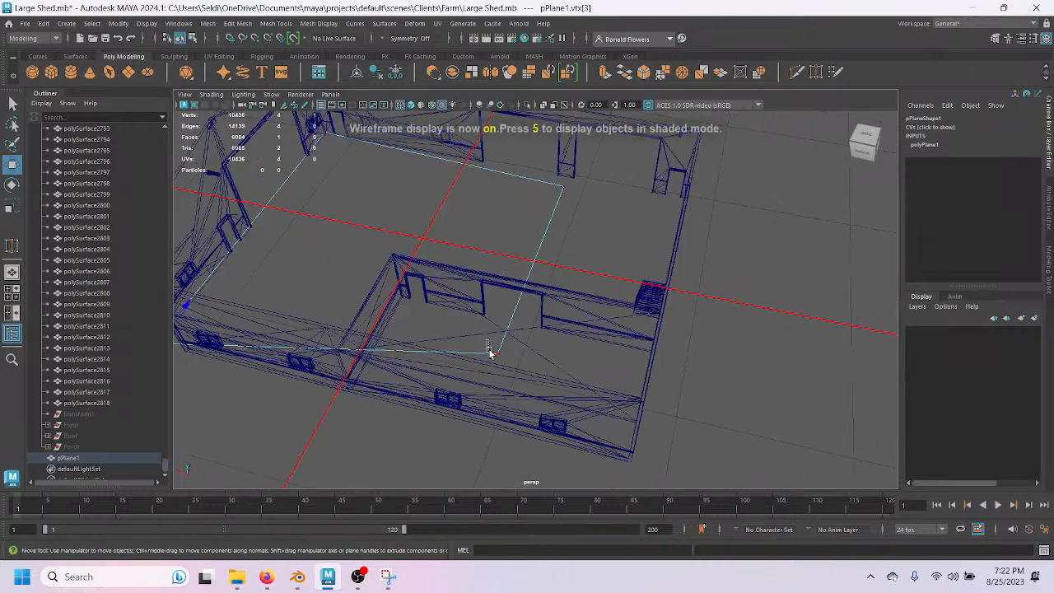
{"action": "left_click_drag", "start_coordinate": [497, 354], "coordinate": [630, 461]}
{"action": "left_click_drag", "start_coordinate": [760, 398], "coordinate": [522, 322], "text": "alt"}
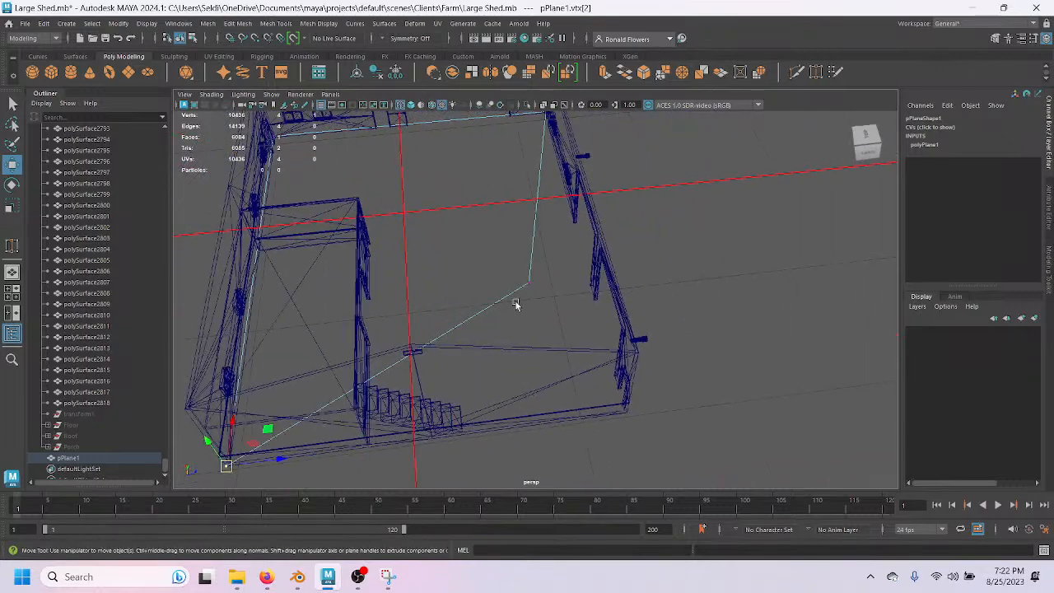
{"action": "key", "text": "v"}
{"action": "left_click_drag", "start_coordinate": [530, 285], "coordinate": [662, 477]}
{"action": "left_click_drag", "start_coordinate": [622, 446], "coordinate": [560, 382], "text": "alt"}
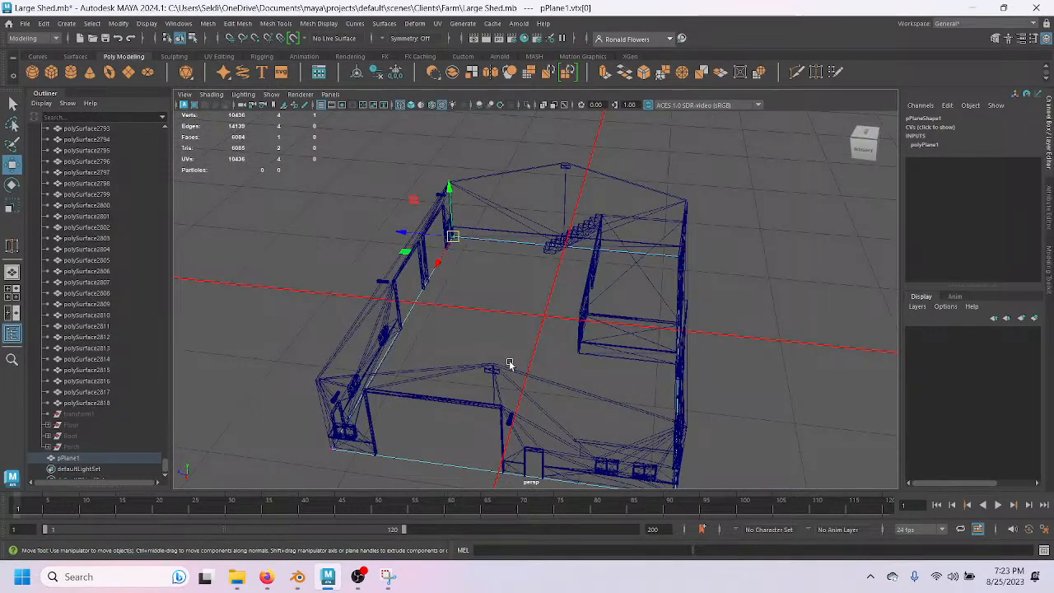
Extrude the plane's face, scale it inward to form a border strip, and delete the inner face.
{"action": "left_click_drag", "start_coordinate": [499, 337], "coordinate": [536, 318], "text": "alt"}
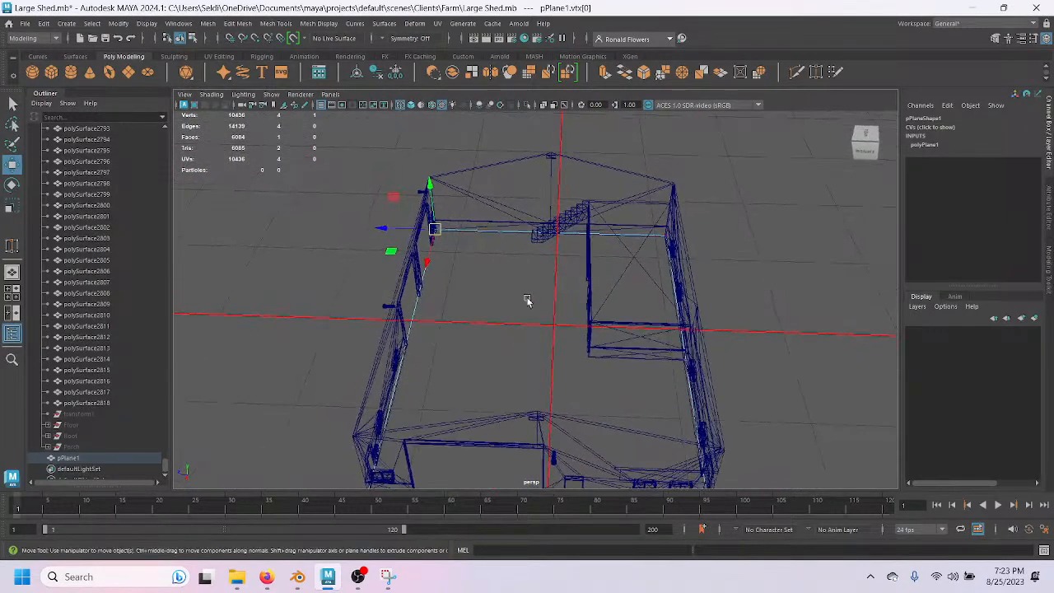
{"action": "right_click_drag", "start_coordinate": [509, 246], "coordinate": [514, 288]}
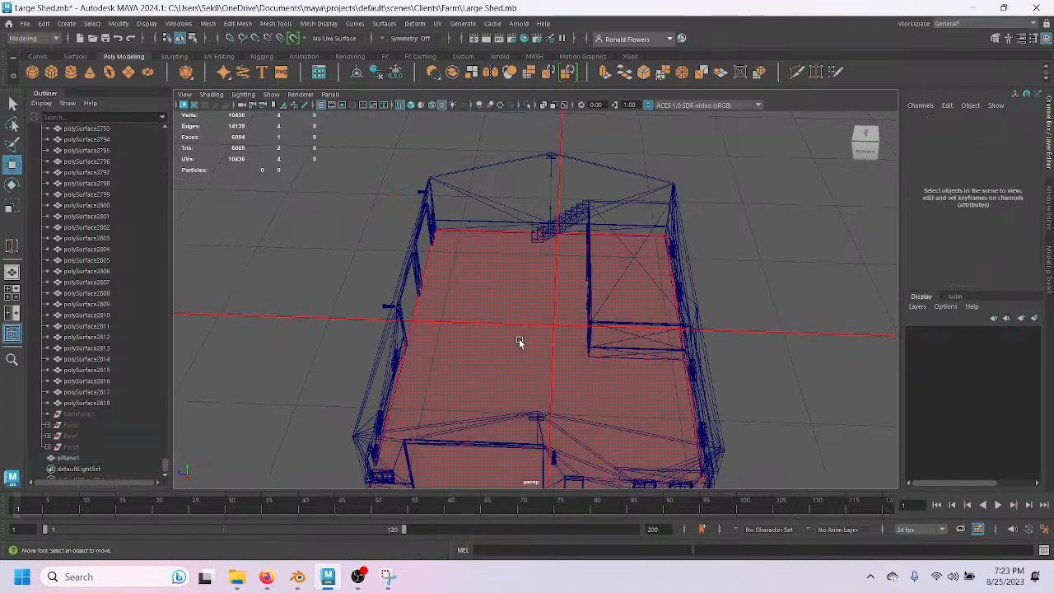
{"action": "left_click", "coordinate": [520, 344]}
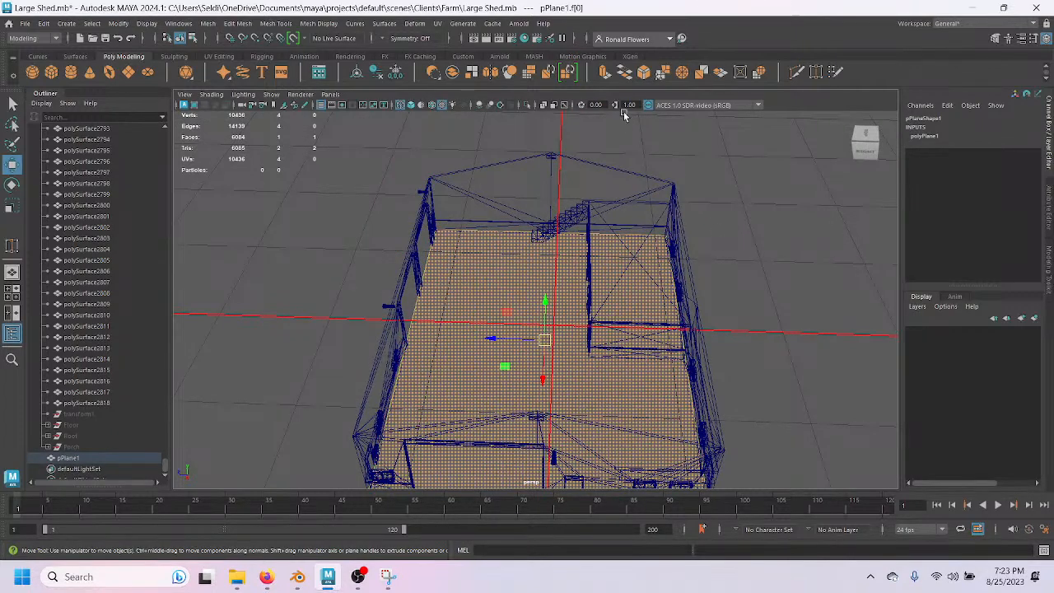
{"action": "left_click", "coordinate": [605, 74]}
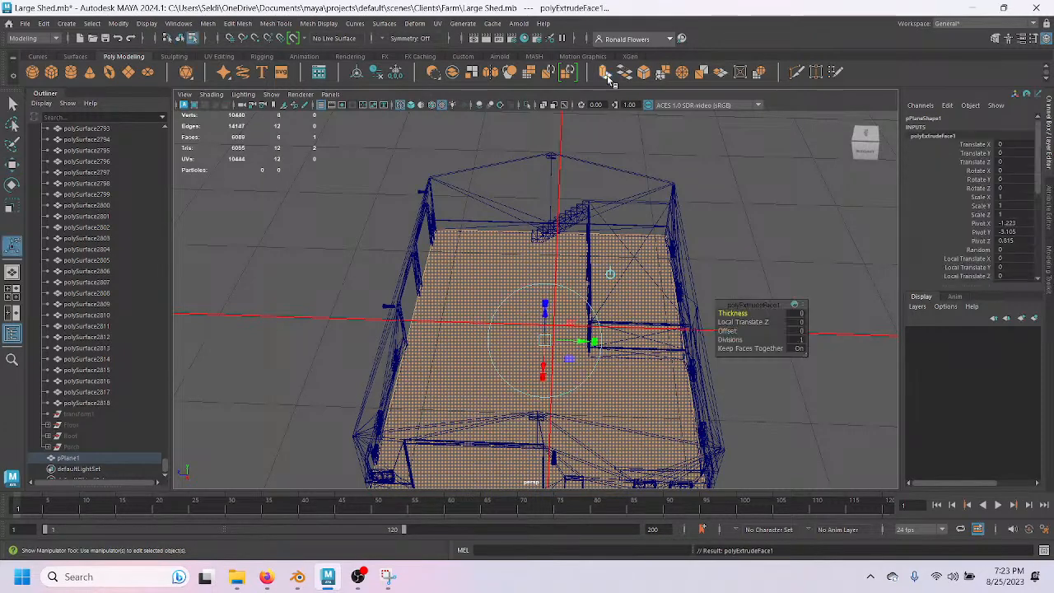
{"action": "left_click_drag", "start_coordinate": [544, 300], "coordinate": [543, 341]}
{"action": "key", "text": "t"}
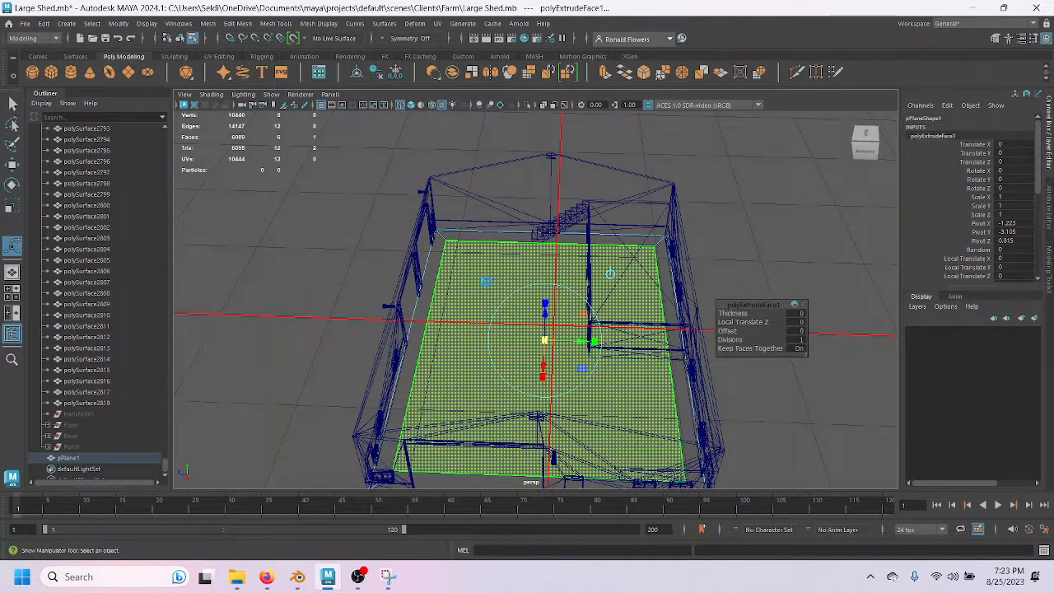
{"action": "left_click", "coordinate": [486, 284]}
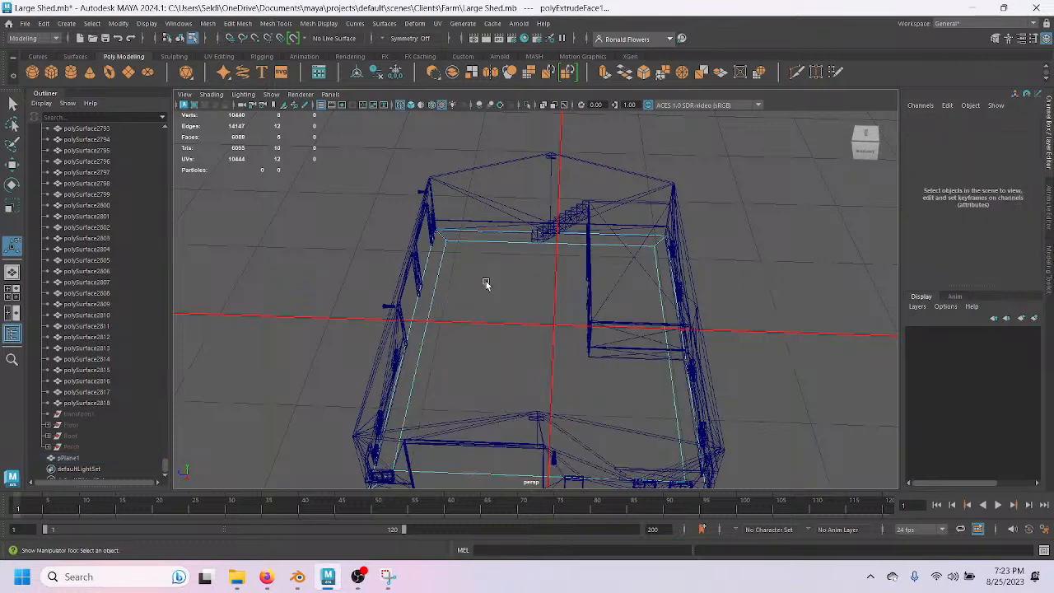
{"action": "left_click", "coordinate": [494, 283]}
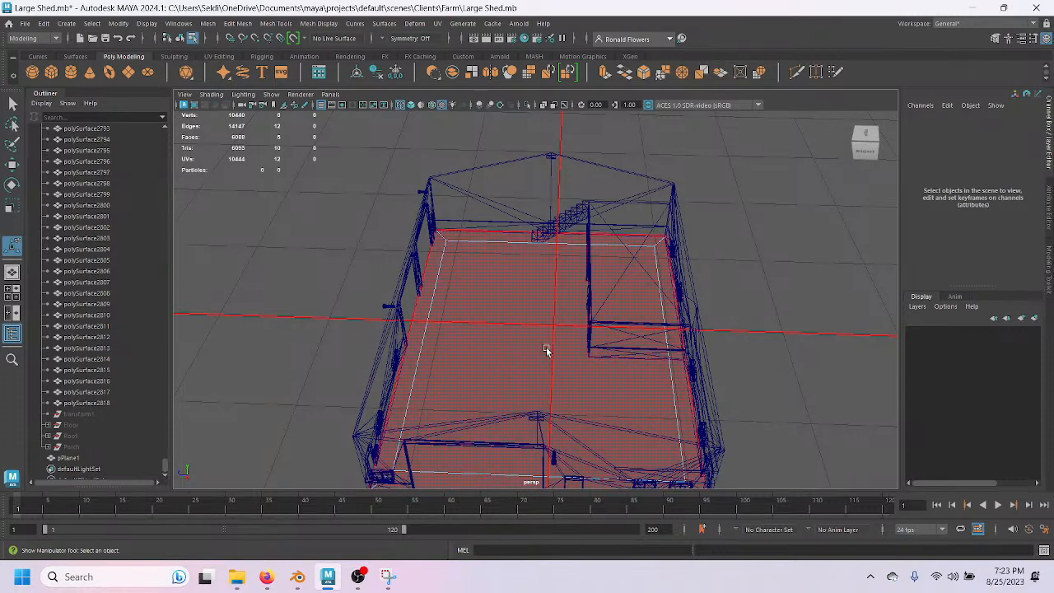
Check the full-size face left beneath the border strip with a test move, undo the move, and delete that face.
{"action": "left_click", "coordinate": [489, 328]}
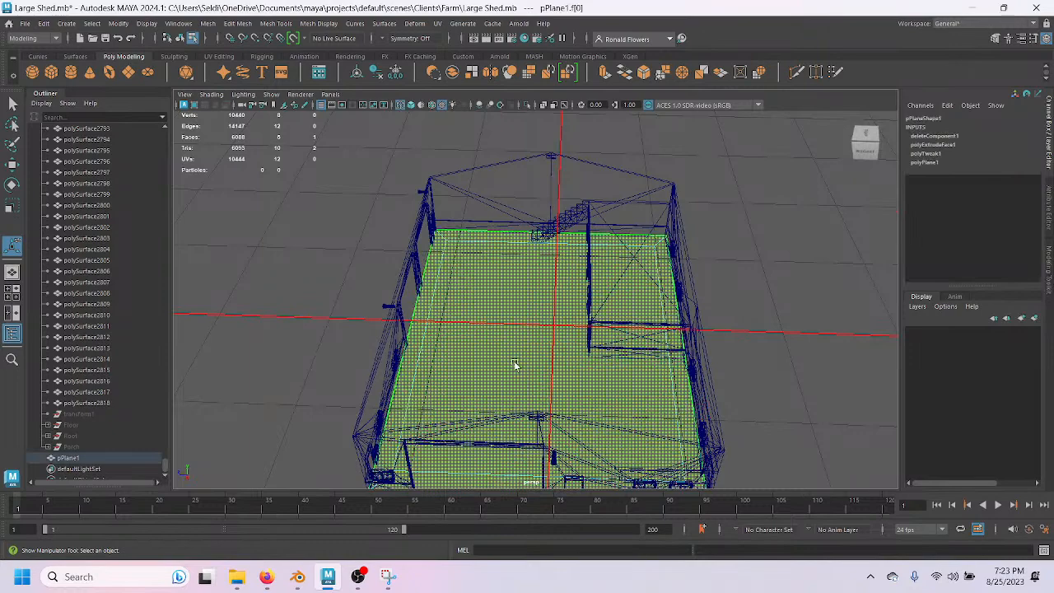
{"action": "key", "text": "w"}
{"action": "scroll", "coordinate": [523, 368], "scroll_direction": "down", "scroll_amount": 3}
{"action": "left_click_drag", "start_coordinate": [486, 381], "coordinate": [550, 290], "text": "alt"}
{"action": "left_click_drag", "start_coordinate": [470, 363], "coordinate": [420, 388], "text": "alt"}
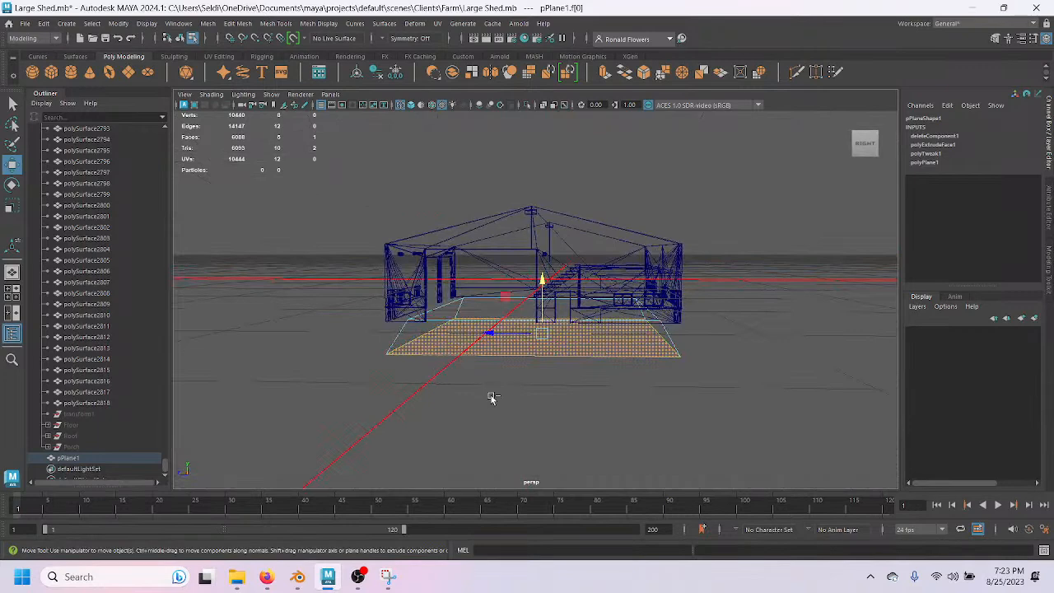
{"action": "key", "text": "ctrl+z"}
{"action": "left_click_drag", "start_coordinate": [472, 378], "coordinate": [470, 402], "text": "alt"}
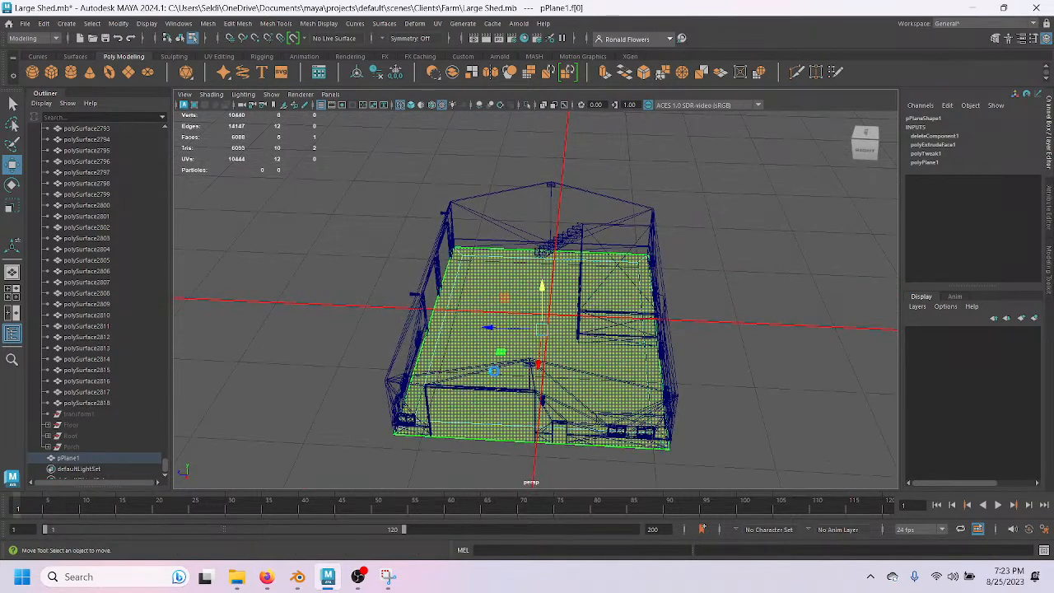
{"action": "left_click", "coordinate": [494, 373]}
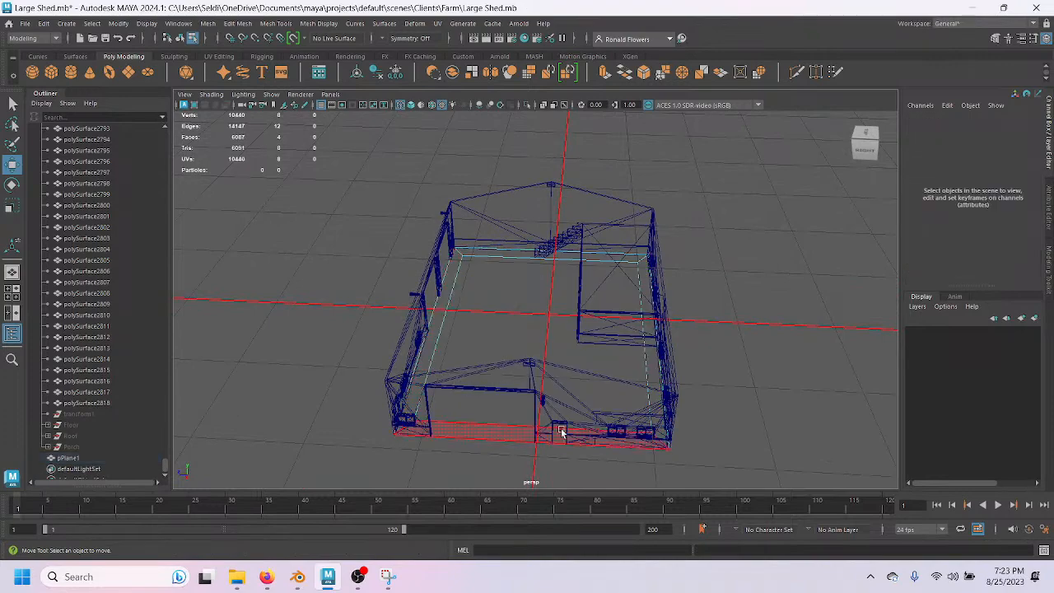
Snap the strip's inner edge along the side wall opposite the interior room to that wall's inner face.
{"action": "scroll", "coordinate": [557, 355], "scroll_direction": "up", "scroll_amount": 4}
{"action": "middle_click_drag", "start_coordinate": [558, 377], "coordinate": [584, 261], "text": "alt"}
{"action": "scroll", "coordinate": [496, 336], "scroll_direction": "up", "scroll_amount": 5}
{"action": "middle_click_drag", "start_coordinate": [494, 338], "coordinate": [494, 388], "text": "alt"}
{"action": "left_click_drag", "start_coordinate": [494, 387], "coordinate": [588, 250], "text": "alt"}
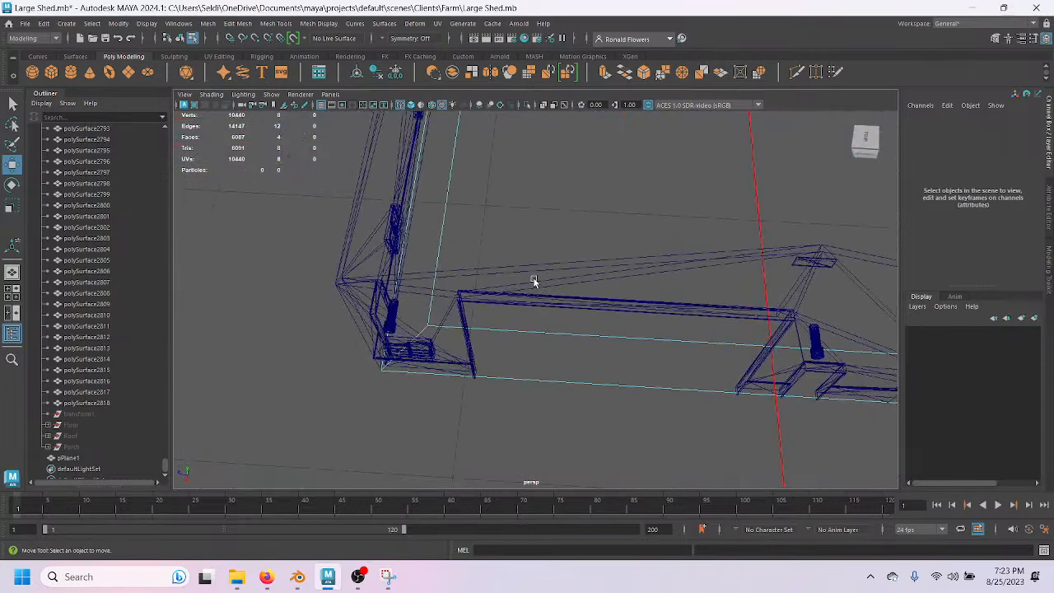
{"action": "scroll", "coordinate": [534, 282], "scroll_direction": "up", "scroll_amount": 2}
{"action": "right_click_drag", "start_coordinate": [531, 208], "coordinate": [483, 208]}
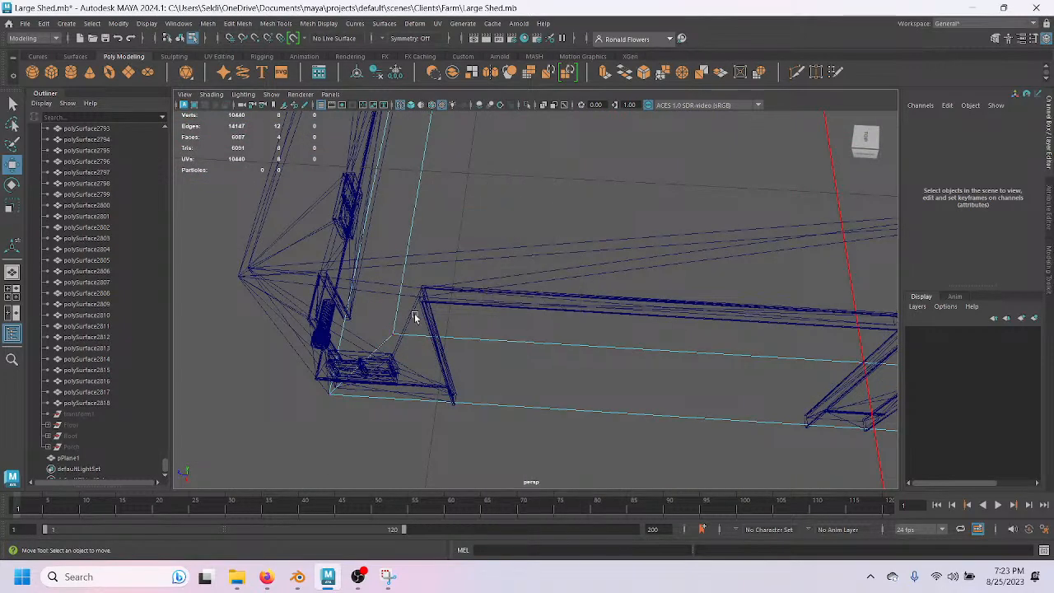
{"action": "left_click", "coordinate": [384, 315]}
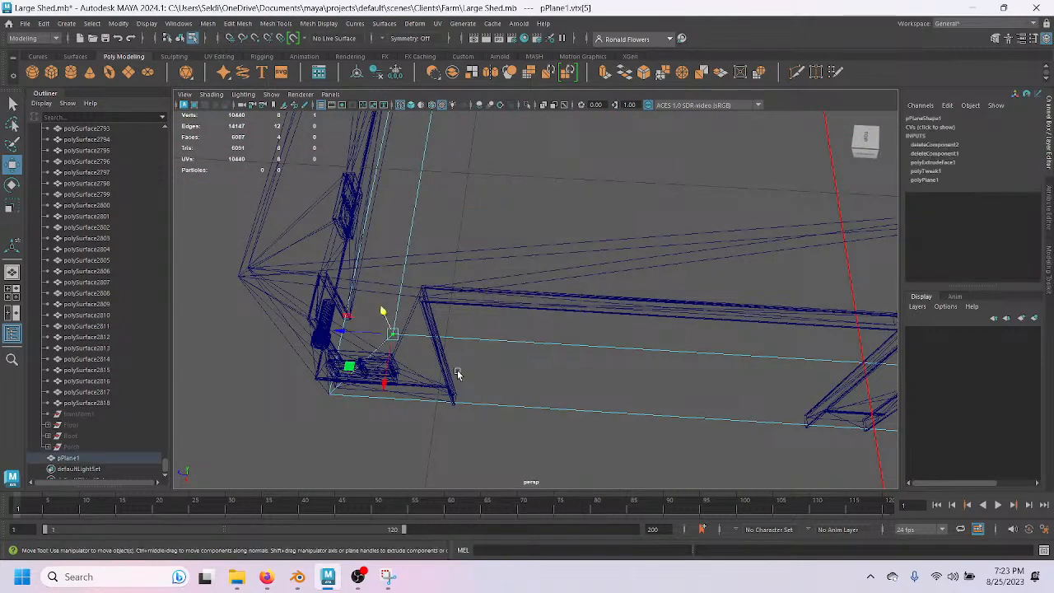
{"action": "scroll", "coordinate": [458, 373], "scroll_direction": "up", "scroll_amount": 3}
{"action": "scroll", "coordinate": [436, 384], "scroll_direction": "down", "scroll_amount": 2}
{"action": "right_click_drag", "start_coordinate": [485, 231], "coordinate": [485, 202]}
{"action": "left_click", "coordinate": [365, 238]}
{"action": "middle_click_drag", "start_coordinate": [465, 276], "coordinate": [524, 531], "text": "alt"}
{"action": "scroll", "coordinate": [486, 337], "scroll_direction": "up", "scroll_amount": 4}
{"action": "left_click_drag", "start_coordinate": [473, 313], "coordinate": [479, 422], "text": "alt"}
{"action": "left_click_drag", "start_coordinate": [554, 141], "coordinate": [605, 266]}
{"action": "scroll", "coordinate": [568, 340], "scroll_direction": "up", "scroll_amount": 3}
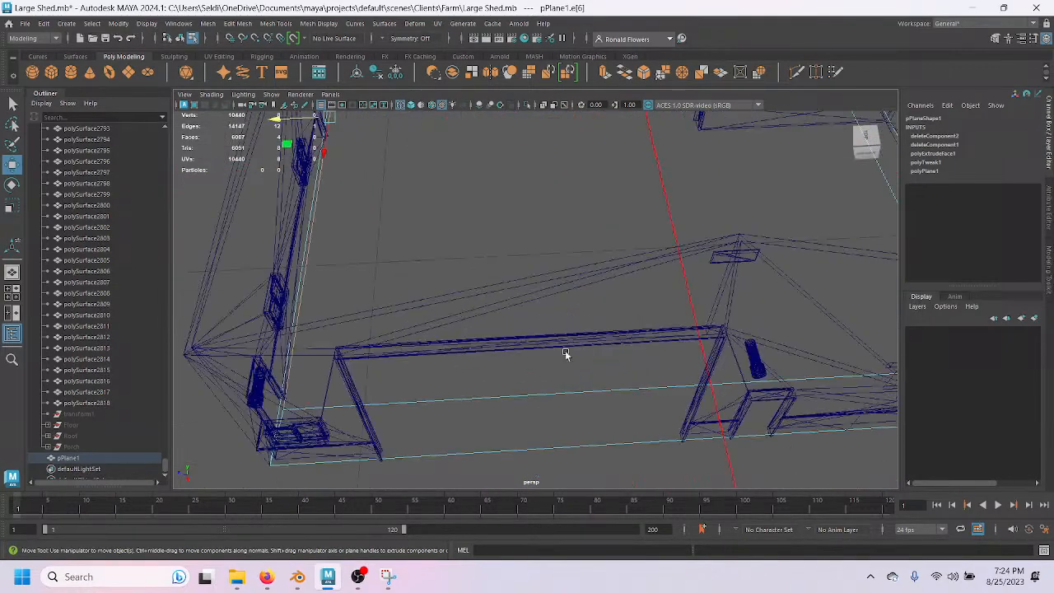
Snap the strip's inner edge along the front wall with the large door opening to that wall's inner face.
{"action": "left_click", "coordinate": [566, 392]}
{"action": "left_click_drag", "start_coordinate": [638, 397], "coordinate": [568, 375], "text": "alt"}
{"action": "scroll", "coordinate": [484, 362], "scroll_direction": "up", "scroll_amount": 5}
{"action": "middle_click_drag", "start_coordinate": [357, 346], "coordinate": [489, 362], "text": "alt"}
{"action": "scroll", "coordinate": [436, 311], "scroll_direction": "up", "scroll_amount": 3}
{"action": "left_click_drag", "start_coordinate": [521, 264], "coordinate": [454, 275], "text": "alt"}
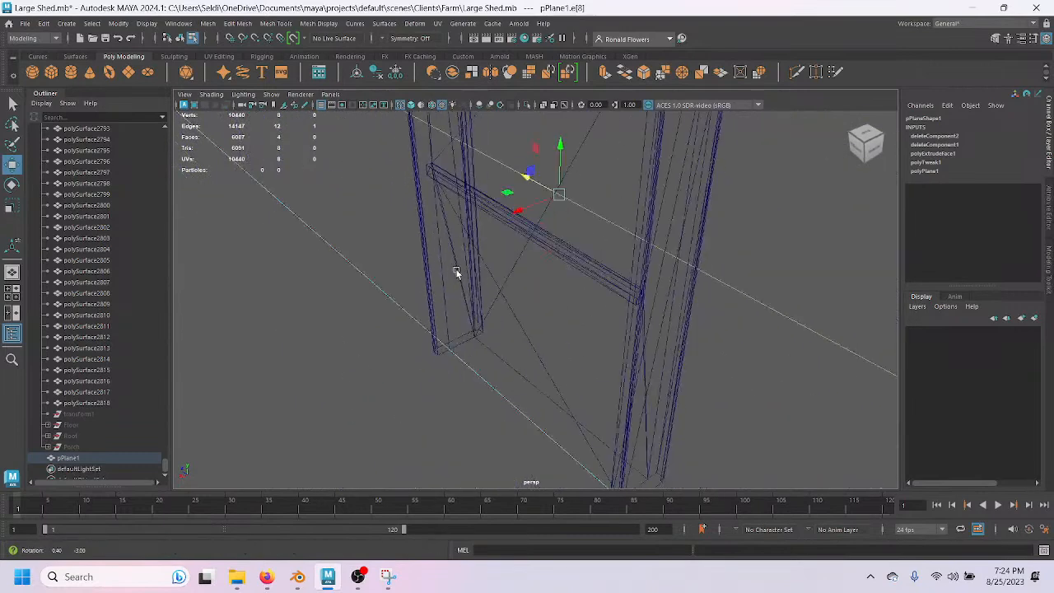
{"action": "left_click_drag", "start_coordinate": [518, 215], "coordinate": [474, 340]}
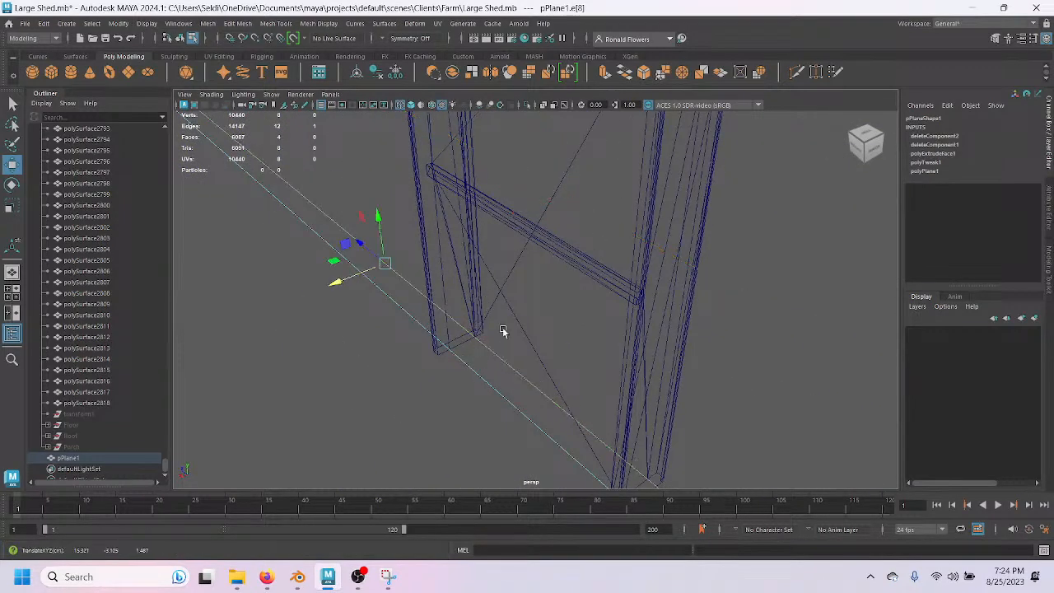
{"action": "left_click_drag", "start_coordinate": [517, 336], "coordinate": [535, 359], "text": "alt"}
Snap the strip's inner edges along the interior-room side wall and the staircase wall to the walls' inner faces.
{"action": "scroll", "coordinate": [536, 359], "scroll_direction": "down", "scroll_amount": 5}
{"action": "middle_click_drag", "start_coordinate": [644, 405], "coordinate": [480, 385], "text": "alt"}
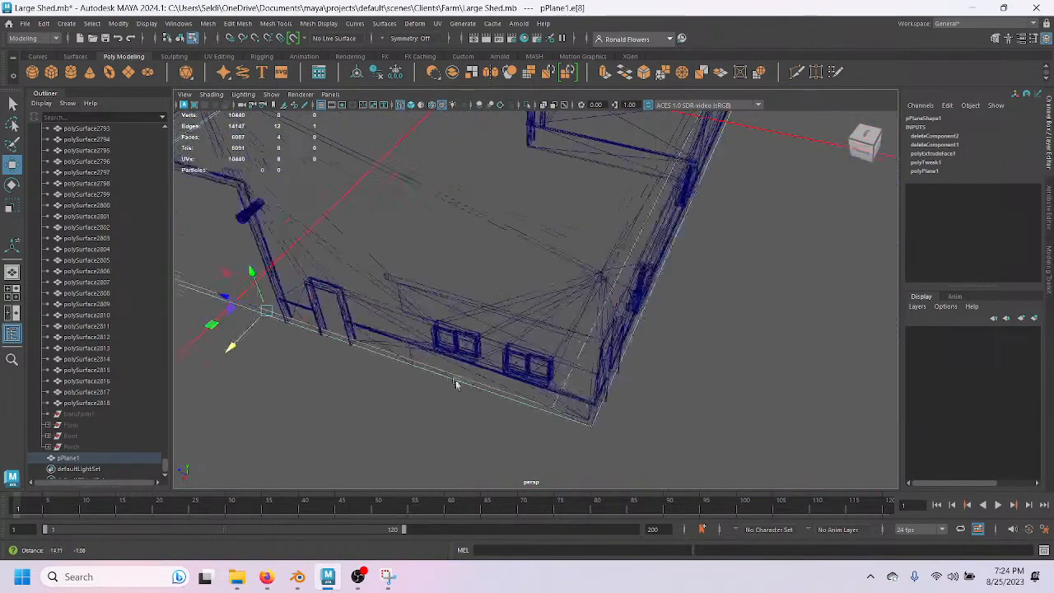
{"action": "left_click_drag", "start_coordinate": [479, 384], "coordinate": [487, 371], "text": "alt"}
{"action": "left_click_drag", "start_coordinate": [587, 372], "coordinate": [479, 321], "text": "alt"}
{"action": "left_click_drag", "start_coordinate": [397, 272], "coordinate": [415, 277]}
{"action": "left_click_drag", "start_coordinate": [494, 299], "coordinate": [463, 323], "text": "alt"}
{"action": "left_click_drag", "start_coordinate": [377, 354], "coordinate": [459, 372], "text": "alt"}
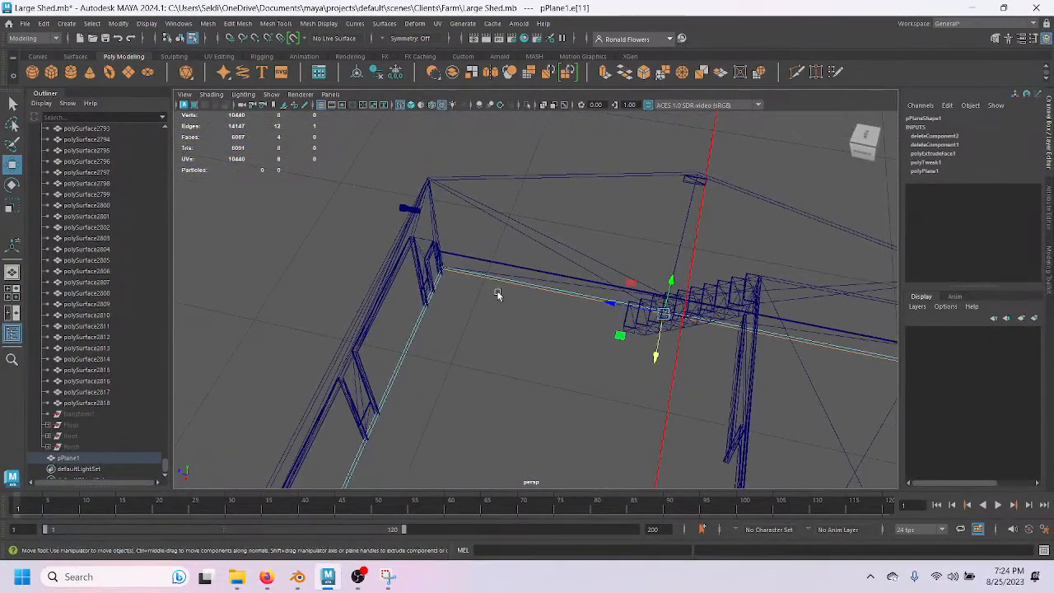
Delete the strip's diagonal edge at the corner where the staircase wall meets the side wall opposite the interior room.
{"action": "right_click_drag", "start_coordinate": [498, 248], "coordinate": [507, 284]}
{"action": "right_click_drag", "start_coordinate": [542, 237], "coordinate": [544, 234]}
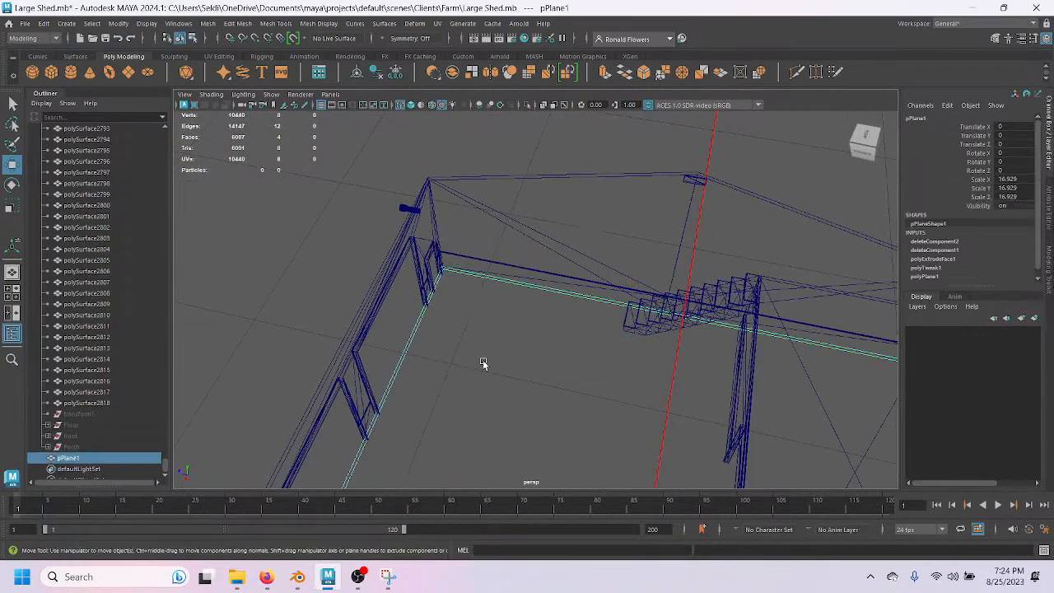
{"action": "scroll", "coordinate": [449, 336], "scroll_direction": "up", "scroll_amount": 6}
{"action": "middle_click_drag", "start_coordinate": [366, 318], "coordinate": [637, 426], "text": "alt"}
{"action": "scroll", "coordinate": [556, 379], "scroll_direction": "up", "scroll_amount": 4}
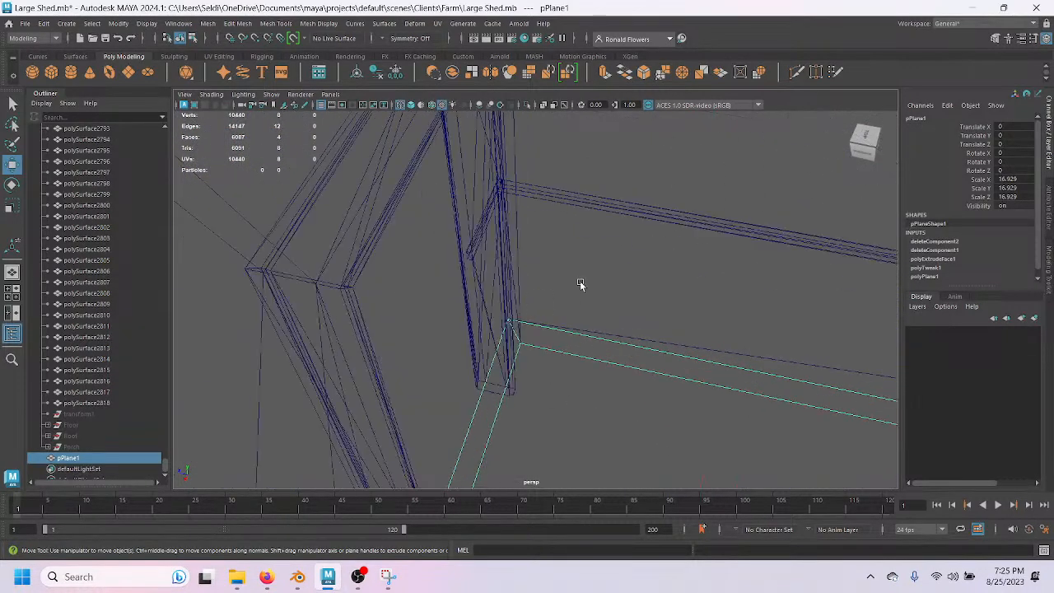
{"action": "right_click_drag", "start_coordinate": [586, 246], "coordinate": [587, 277]}
{"action": "right_click_drag", "start_coordinate": [586, 234], "coordinate": [586, 231]}
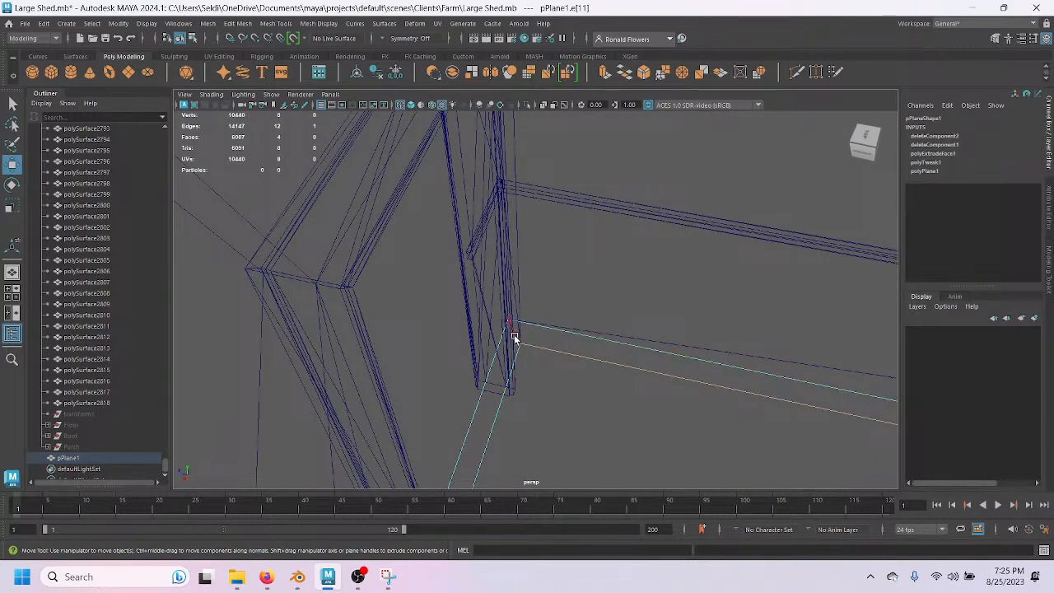
{"action": "left_click", "coordinate": [598, 445]}
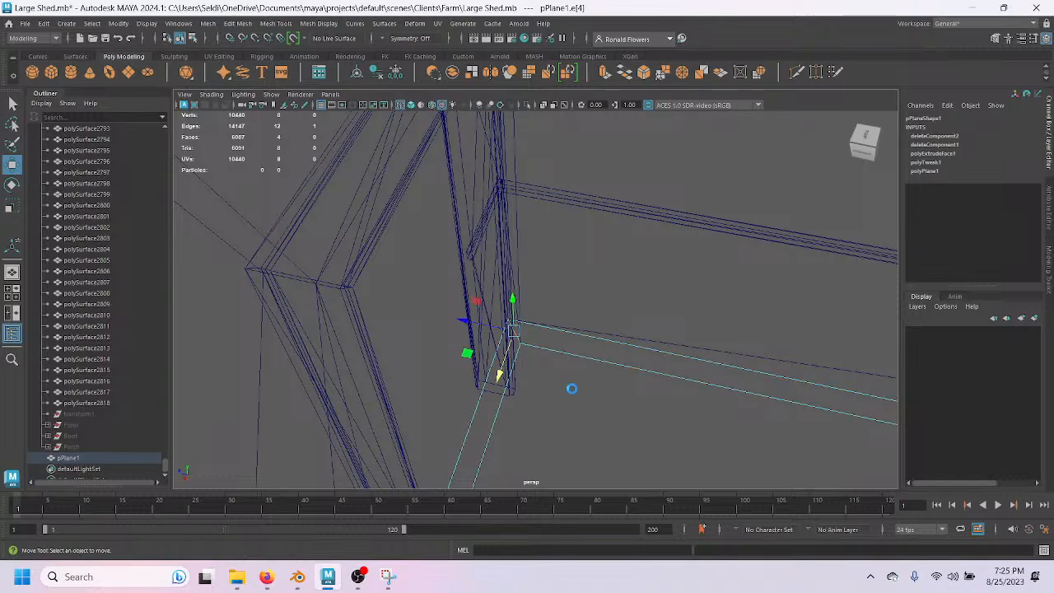
{"action": "key", "text": "Delete"}
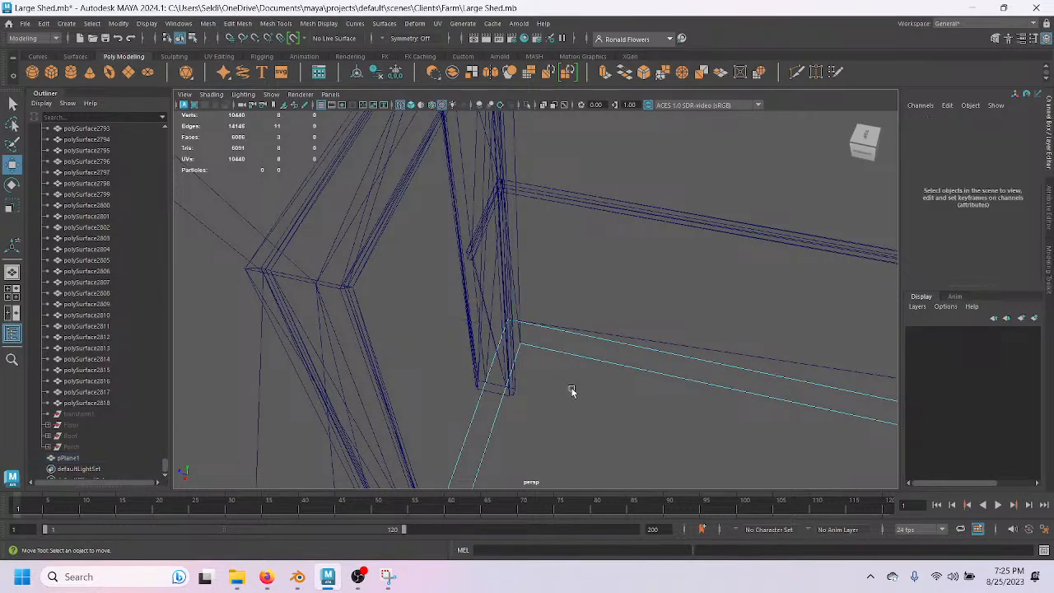
Delete the strip's diagonal edge at the corner where the staircase wall meets the interior-room side wall.
{"action": "mouse_move", "coordinate": [588, 385]}
{"action": "left_mouse_down", "text": "alt"}
{"action": "mouse_move", "coordinate": [736, 370]}
{"action": "mouse_move", "coordinate": [388, 308]}
{"action": "mouse_move", "coordinate": [583, 398]}
{"action": "left_mouse_up", "text": "alt"}
{"action": "scroll", "coordinate": [585, 397], "scroll_direction": "up", "scroll_amount": 5}
{"action": "middle_click_drag", "start_coordinate": [584, 397], "coordinate": [556, 307], "text": "alt"}
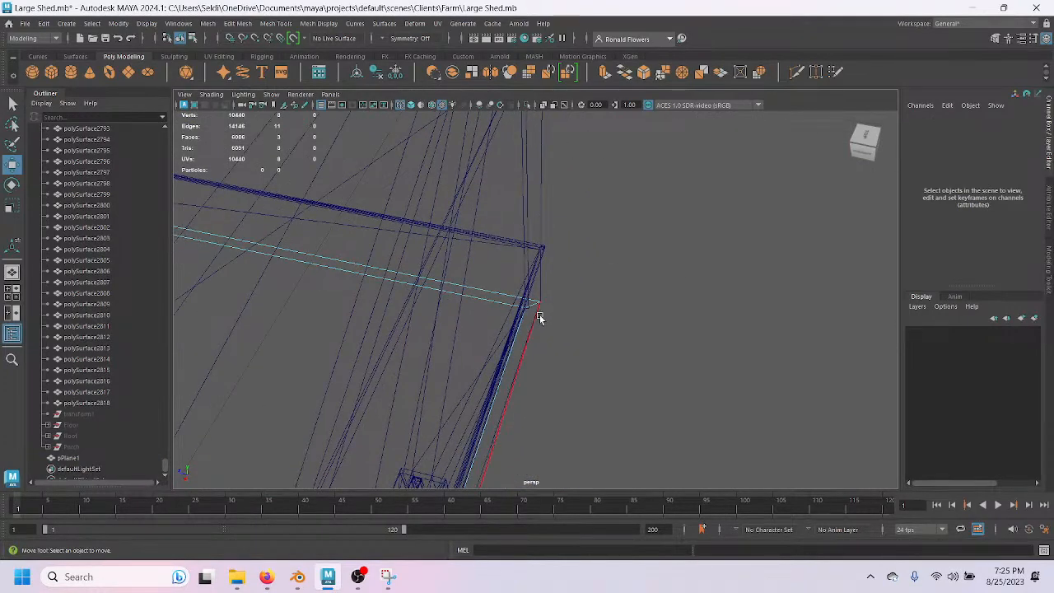
{"action": "left_click", "coordinate": [536, 311]}
{"action": "left_click", "coordinate": [643, 417]}
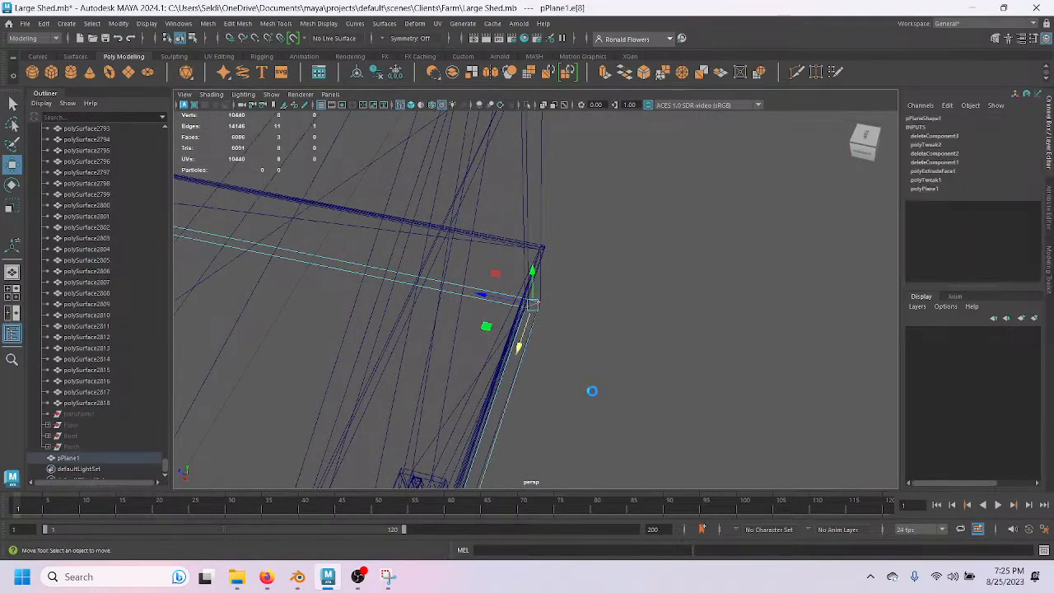
{"action": "key", "text": "Delete"}
Delete the strip's diagonal edge at the corner where the front wall meets the interior-room side wall.
{"action": "scroll", "coordinate": [592, 393], "scroll_direction": "down", "scroll_amount": 6}
{"action": "middle_click_drag", "start_coordinate": [592, 393], "coordinate": [652, 170], "text": "alt"}
{"action": "middle_click_drag", "start_coordinate": [581, 336], "coordinate": [674, 147], "text": "alt"}
{"action": "scroll", "coordinate": [593, 376], "scroll_direction": "up", "scroll_amount": 6}
{"action": "middle_click_drag", "start_coordinate": [593, 377], "coordinate": [578, 307], "text": "alt"}
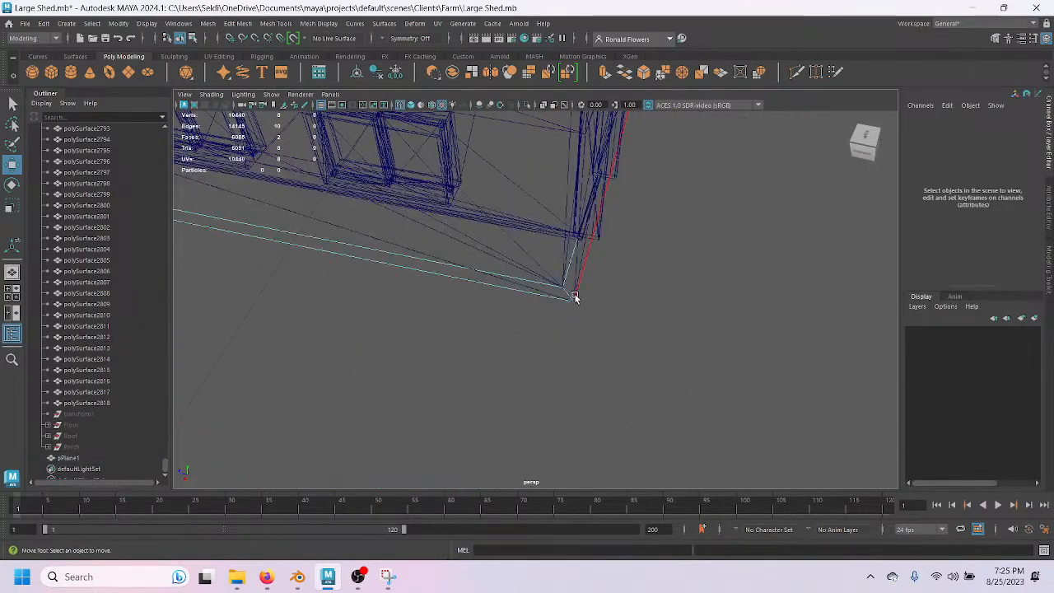
{"action": "left_click", "coordinate": [573, 297]}
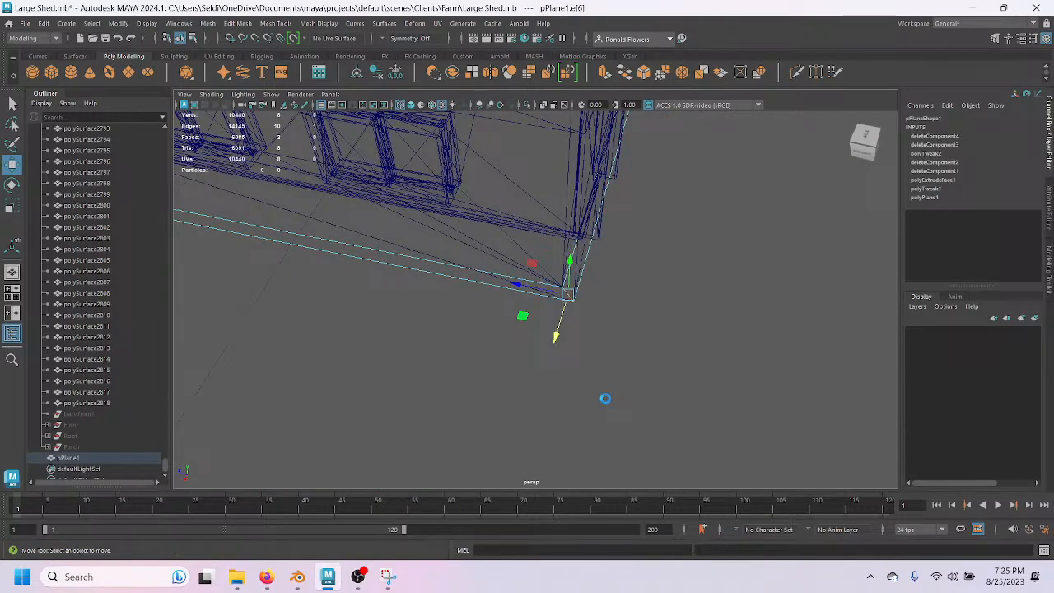
{"action": "left_click", "coordinate": [392, 358]}
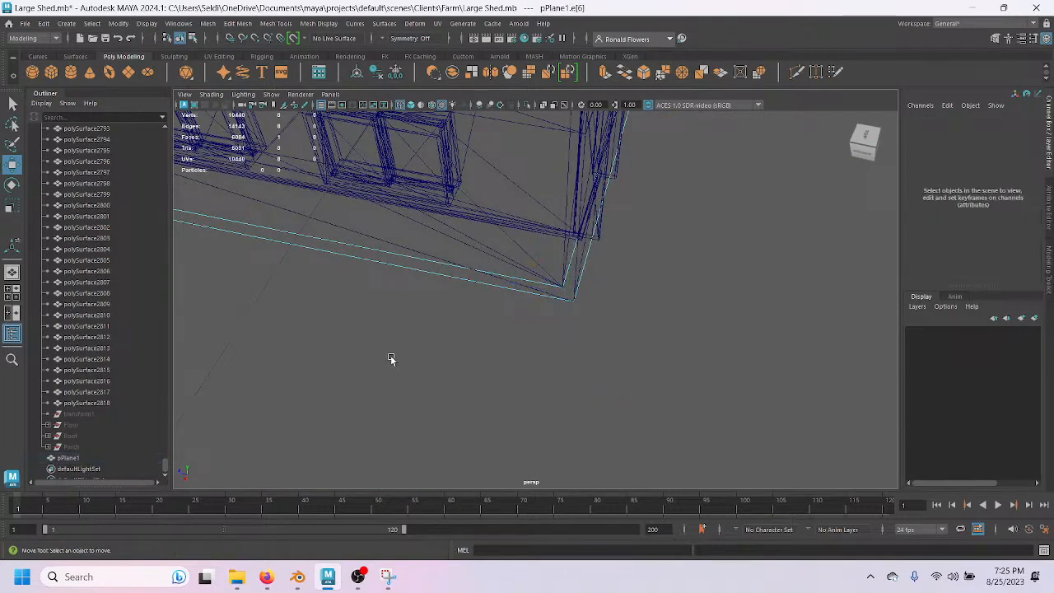
Select all inner and outer border edges of the footprint strip and extrude them.
{"action": "left_click_drag", "start_coordinate": [327, 292], "coordinate": [641, 414], "text": "alt"}
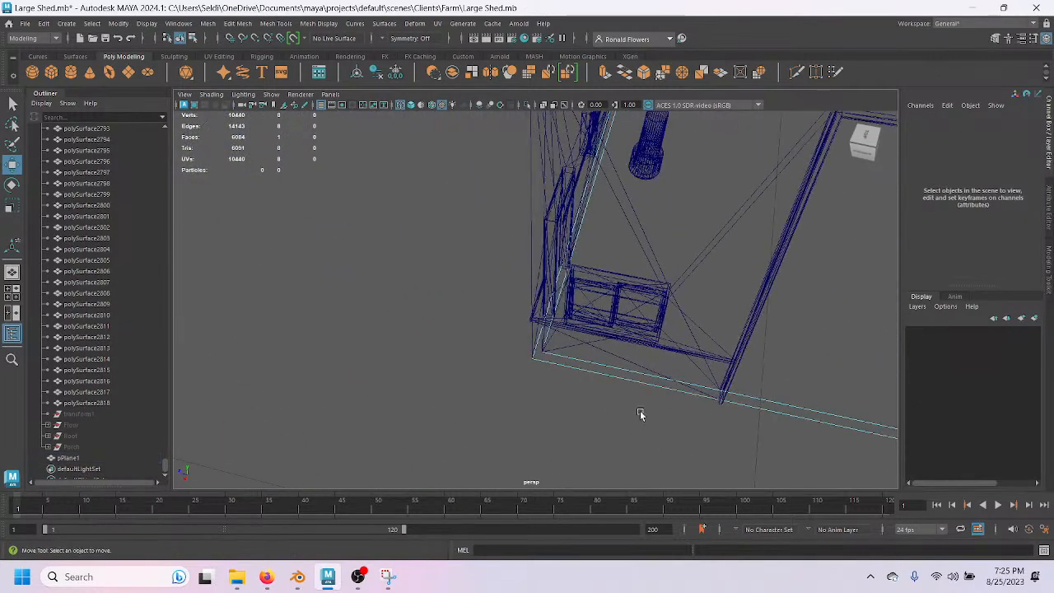
{"action": "scroll", "coordinate": [741, 389], "scroll_direction": "down", "scroll_amount": 5}
{"action": "middle_click_drag", "start_coordinate": [801, 325], "coordinate": [431, 384], "text": "alt"}
{"action": "right_click_drag", "start_coordinate": [518, 245], "coordinate": [504, 214]}
{"action": "scroll", "coordinate": [517, 326], "scroll_direction": "down", "scroll_amount": 5}
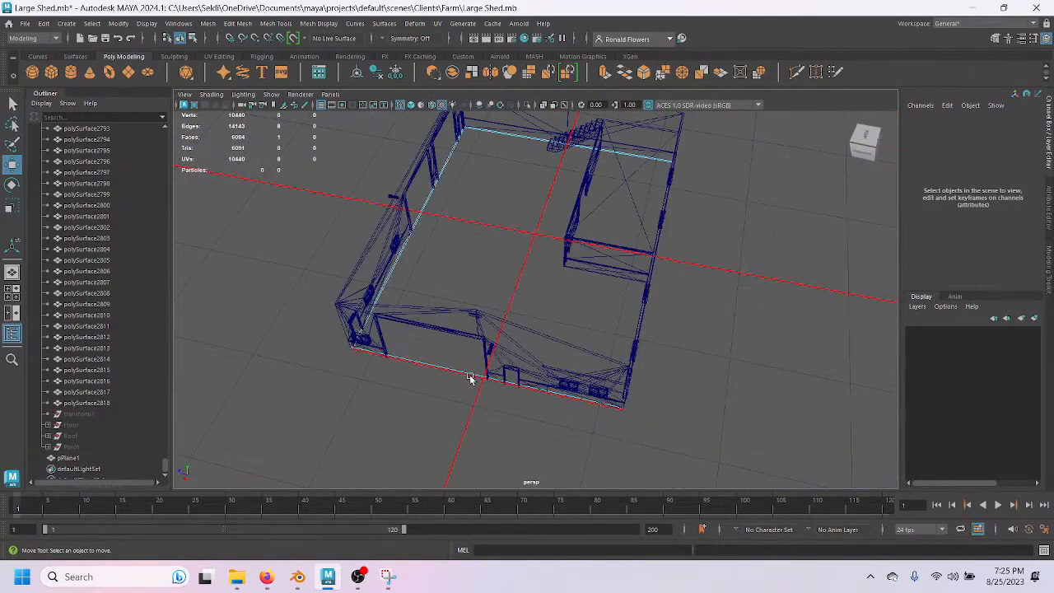
{"action": "left_click", "coordinate": [469, 378]}
{"action": "key", "text": "q"}
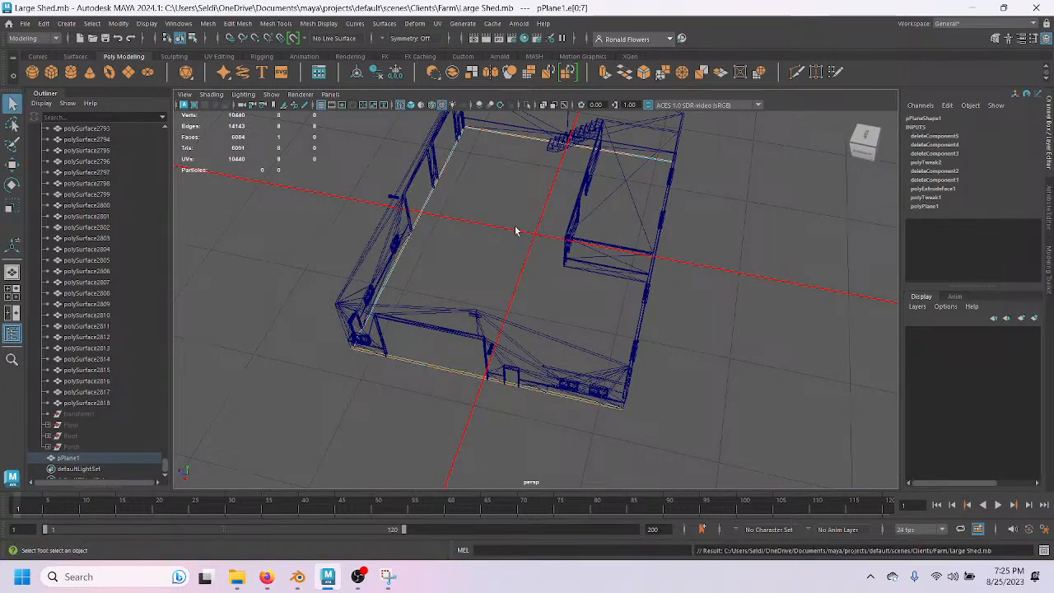
{"action": "key", "text": "ctrl+e"}
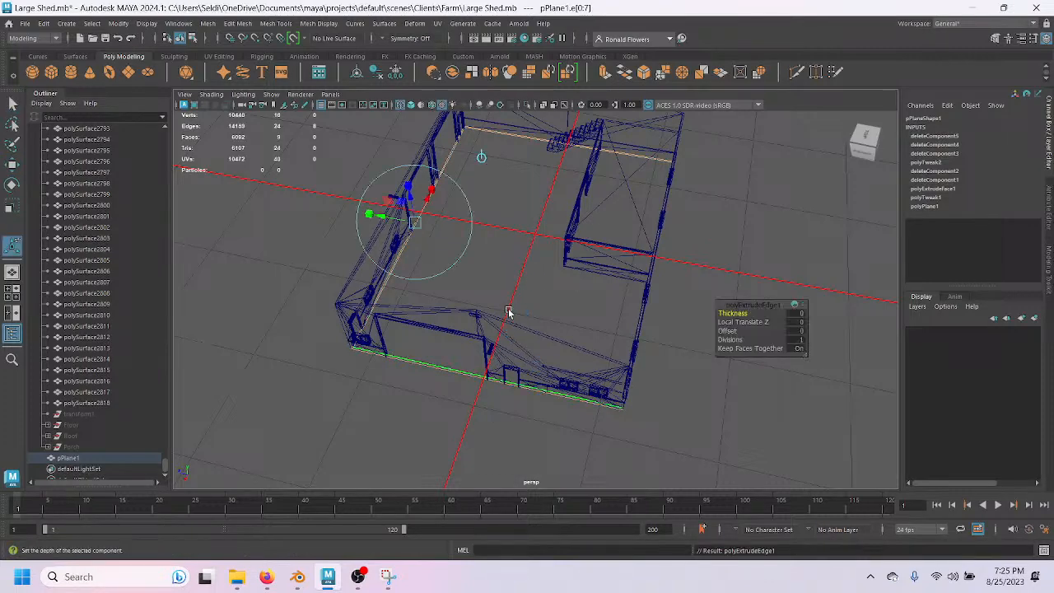
Raise the extruded border edges straight up to the eaves height of the existing shed walls.
{"action": "scroll", "coordinate": [509, 312], "scroll_direction": "up", "scroll_amount": 3}
{"action": "key", "text": "w"}
{"action": "scroll", "coordinate": [528, 213], "scroll_direction": "down", "scroll_amount": 5}
{"action": "left_click_drag", "start_coordinate": [407, 384], "coordinate": [523, 428], "text": "alt"}
{"action": "scroll", "coordinate": [473, 436], "scroll_direction": "up", "scroll_amount": 5}
{"action": "right_click_drag", "start_coordinate": [478, 318], "coordinate": [507, 444], "text": "alt"}
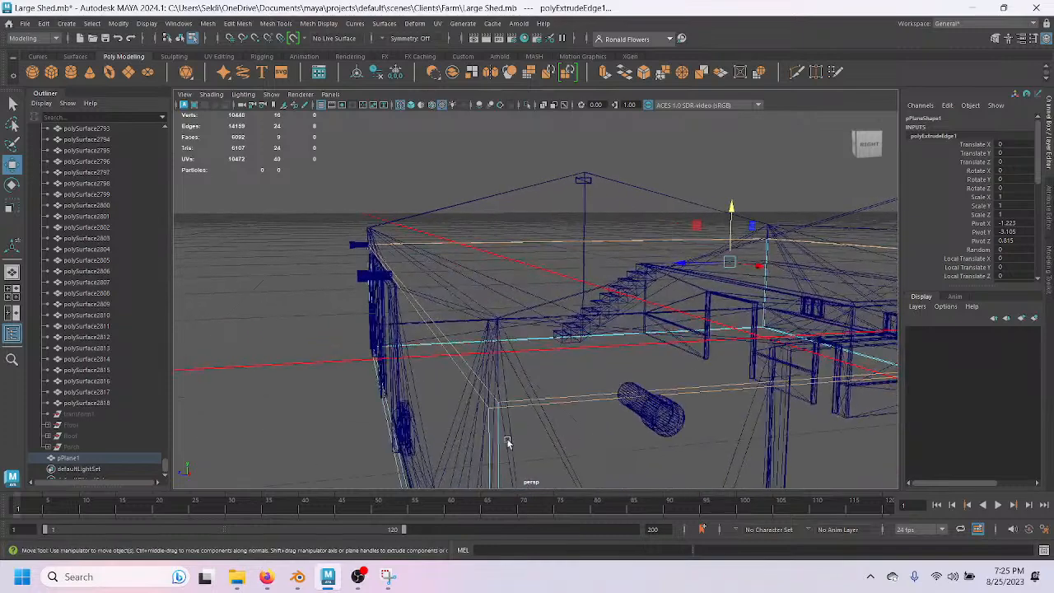
{"action": "left_click_drag", "start_coordinate": [538, 244], "coordinate": [489, 282], "text": "alt"}
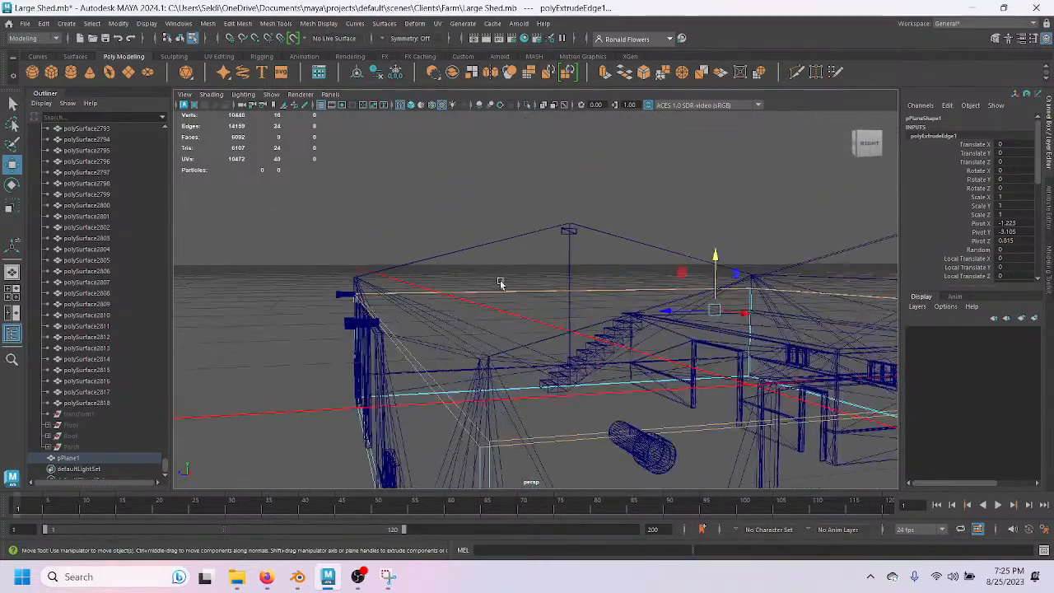
{"action": "left_click_drag", "start_coordinate": [698, 264], "coordinate": [503, 342]}
{"action": "left_click_drag", "start_coordinate": [517, 306], "coordinate": [477, 311], "text": "alt"}
{"action": "scroll", "coordinate": [571, 322], "scroll_direction": "down", "scroll_amount": 6}
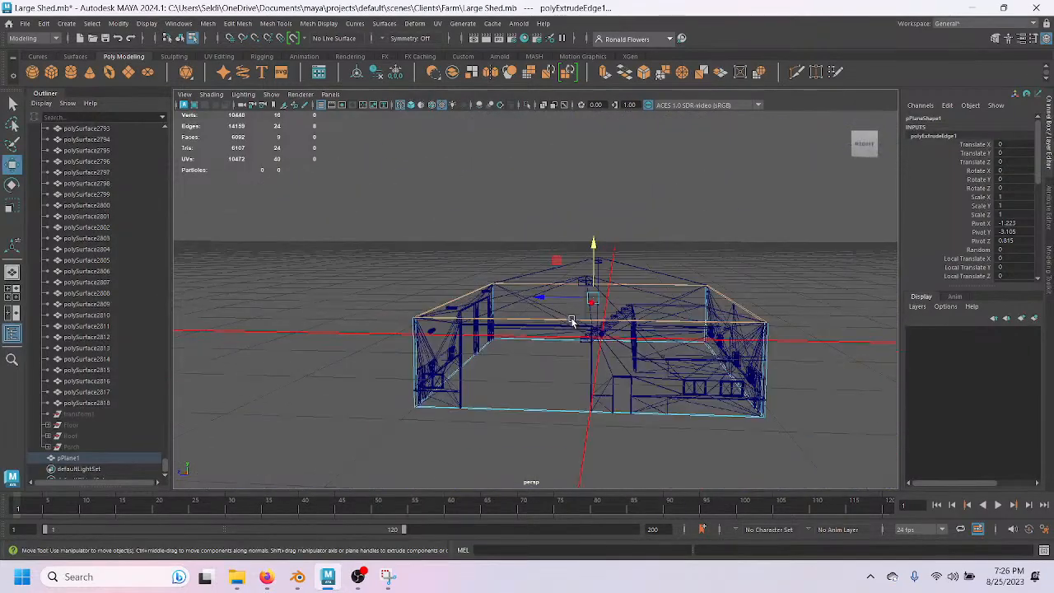
{"action": "left_click_drag", "start_coordinate": [610, 425], "coordinate": [562, 216], "text": "alt"}
{"action": "scroll", "coordinate": [557, 441], "scroll_direction": "up", "scroll_amount": 3}
{"action": "scroll", "coordinate": [598, 460], "scroll_direction": "up", "scroll_amount": 2}
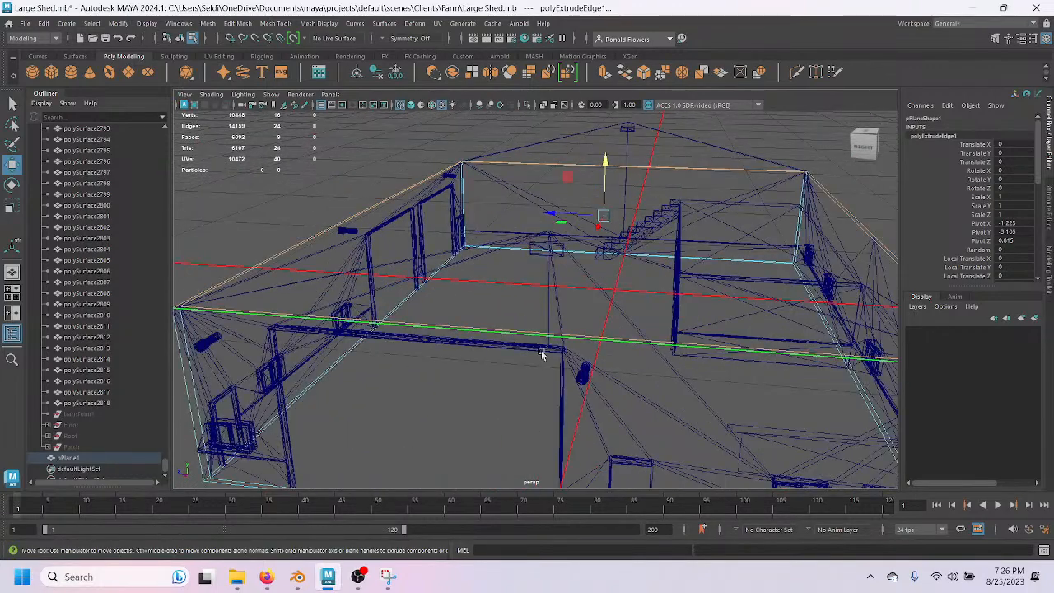
{"action": "mouse_move", "coordinate": [535, 352]}
{"action": "left_mouse_down", "text": "alt"}
{"action": "mouse_move", "coordinate": [494, 370]}
{"action": "mouse_move", "coordinate": [549, 367]}
{"action": "mouse_move", "coordinate": [530, 330]}
{"action": "mouse_move", "coordinate": [542, 368]}
{"action": "left_mouse_up", "text": "alt"}
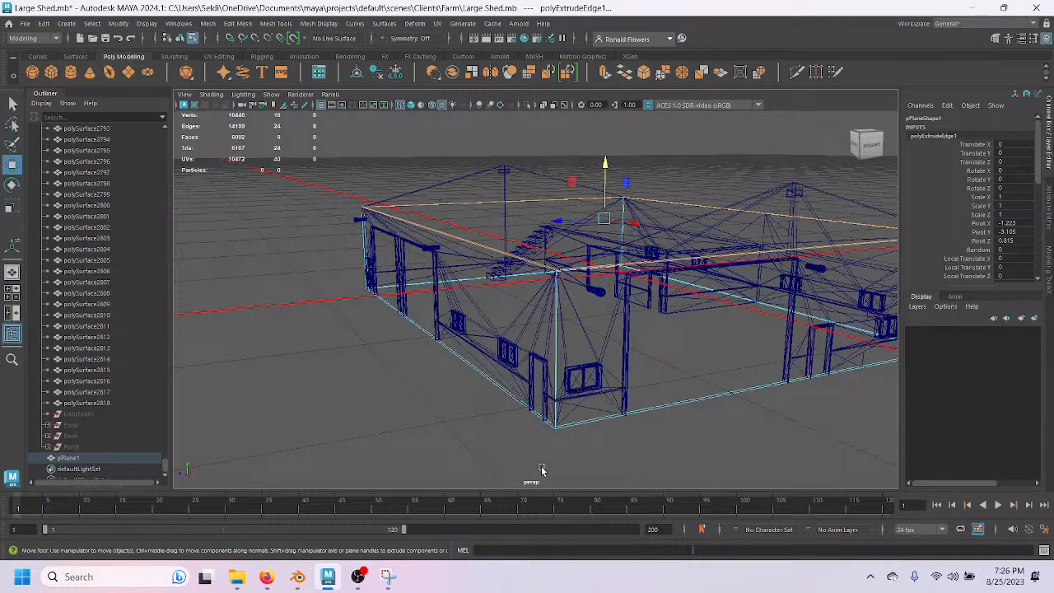
Show the model shaded and delete the original footprint face on the underside of the extruded walls.
{"action": "key", "text": "6"}
{"action": "left_click_drag", "start_coordinate": [696, 457], "coordinate": [517, 465], "text": "alt"}
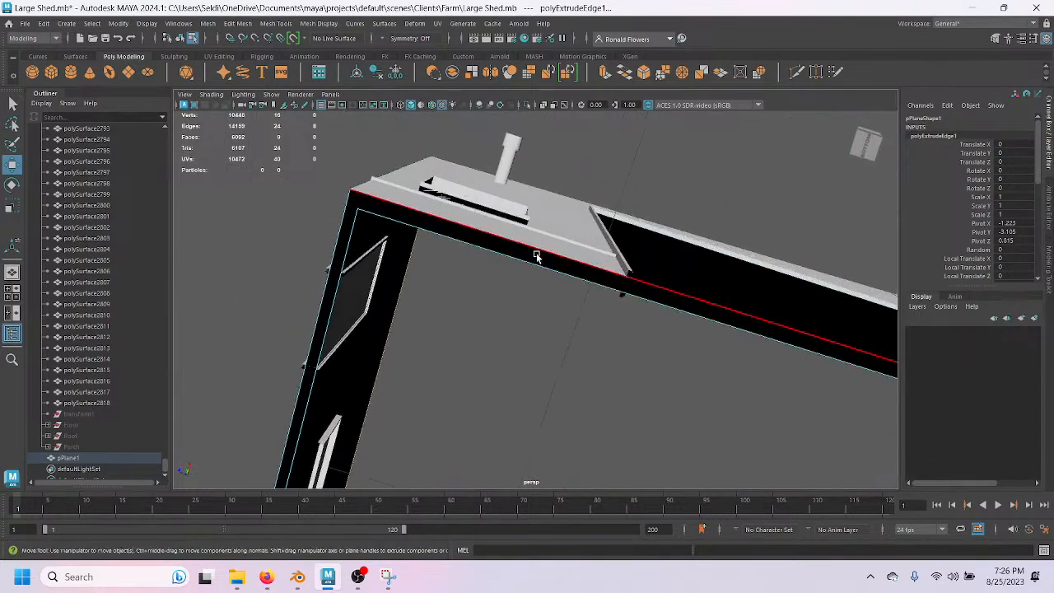
{"action": "right_click", "coordinate": [537, 248]}
{"action": "left_click", "coordinate": [536, 277]}
{"action": "left_click", "coordinate": [551, 454]}
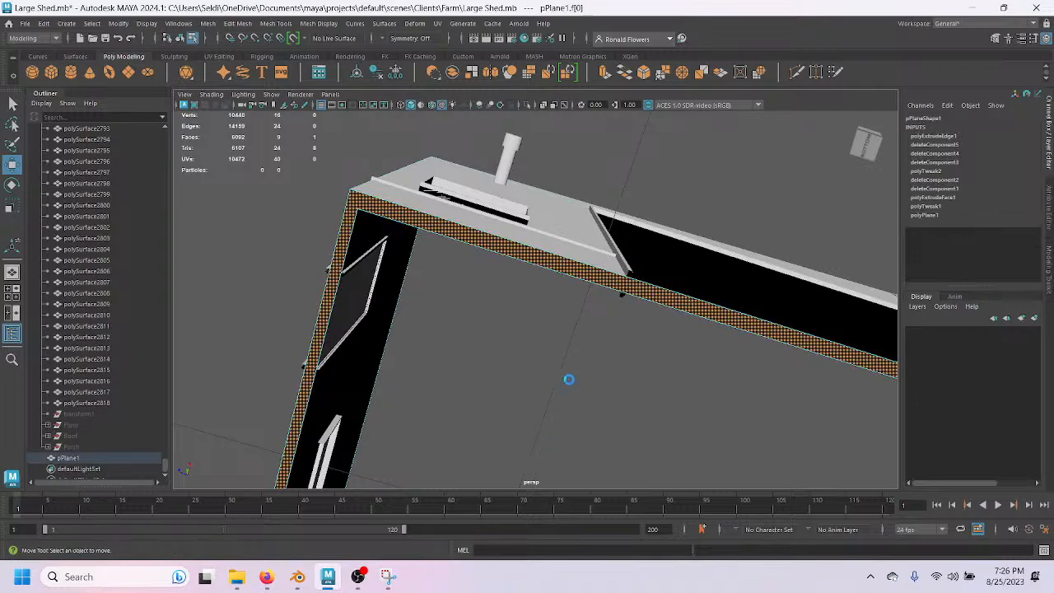
{"action": "key", "text": "Delete"}
Examine the extruded wall shell from the underside and the front, and return to wireframe display.
{"action": "left_click_drag", "start_coordinate": [571, 363], "coordinate": [562, 338], "text": "alt"}
{"action": "scroll", "coordinate": [571, 362], "scroll_direction": "up", "scroll_amount": 2}
{"action": "middle_click_drag", "start_coordinate": [563, 337], "coordinate": [793, 275], "text": "alt"}
{"action": "left_click_drag", "start_coordinate": [792, 275], "coordinate": [564, 289], "text": "alt"}
{"action": "scroll", "coordinate": [543, 272], "scroll_direction": "down", "scroll_amount": 8}
{"action": "scroll", "coordinate": [542, 403], "scroll_direction": "up", "scroll_amount": 4}
{"action": "left_click_drag", "start_coordinate": [536, 372], "coordinate": [483, 362], "text": "alt"}
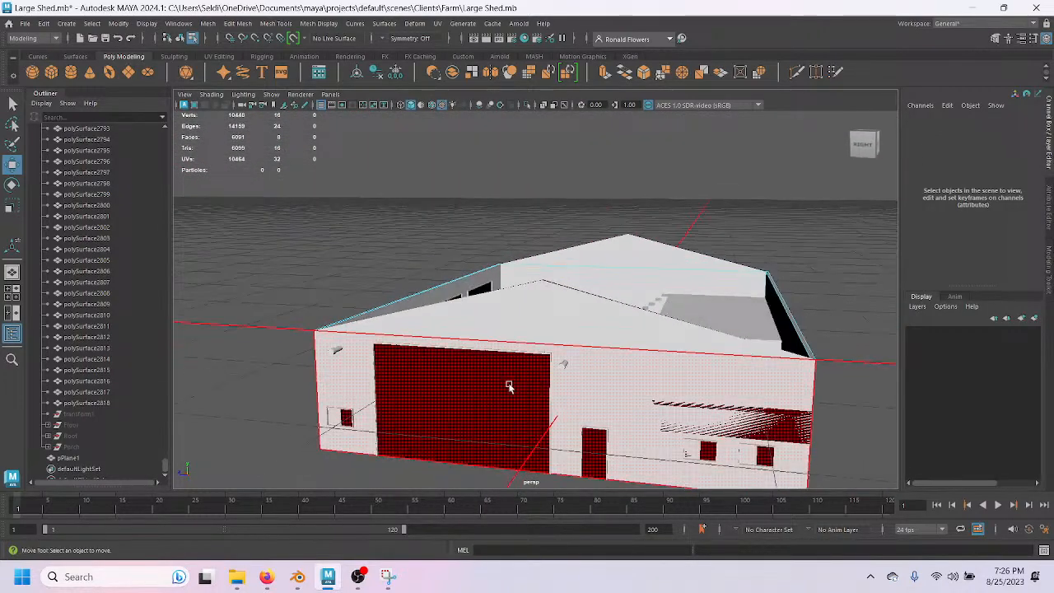
{"action": "key", "text": "4"}
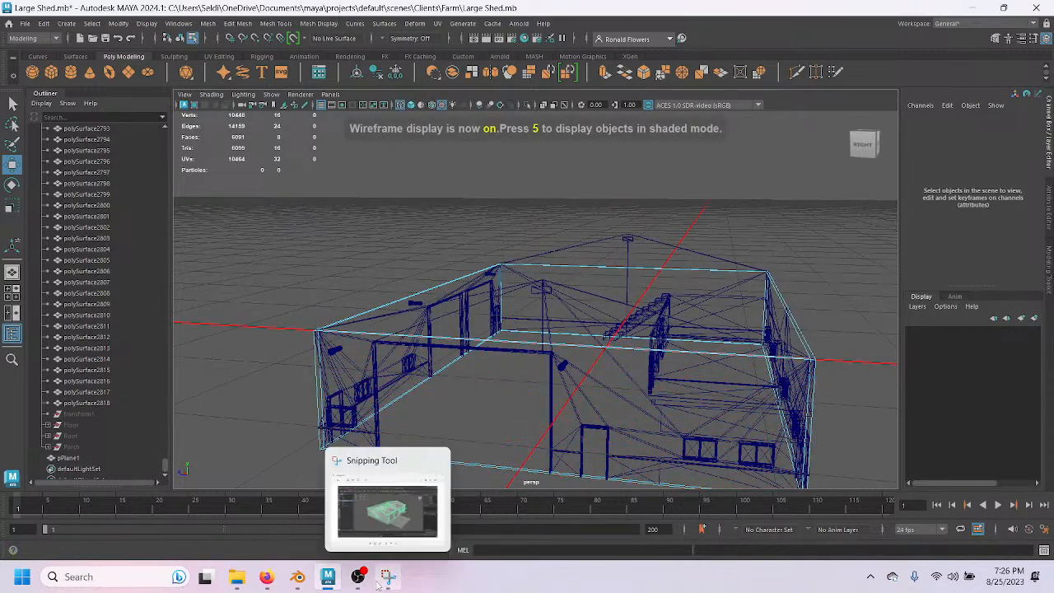
Switch to OBS to read the stream chat and return to Maya.
{"action": "mouse_move", "coordinate": [358, 577]}
{"action": "left_click", "coordinate": [376, 542]}
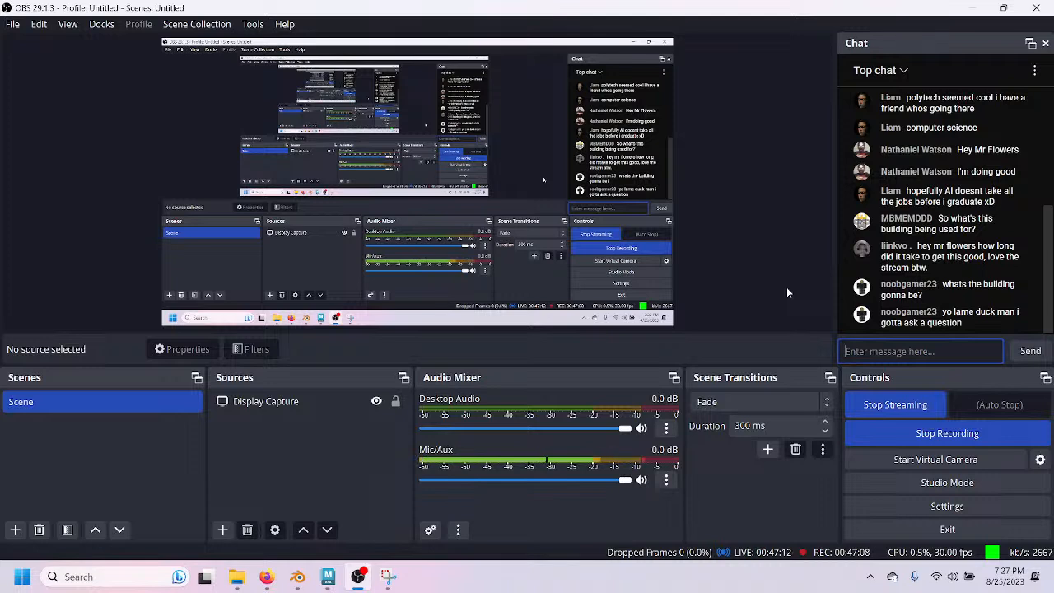
{"action": "left_click", "coordinate": [328, 576]}
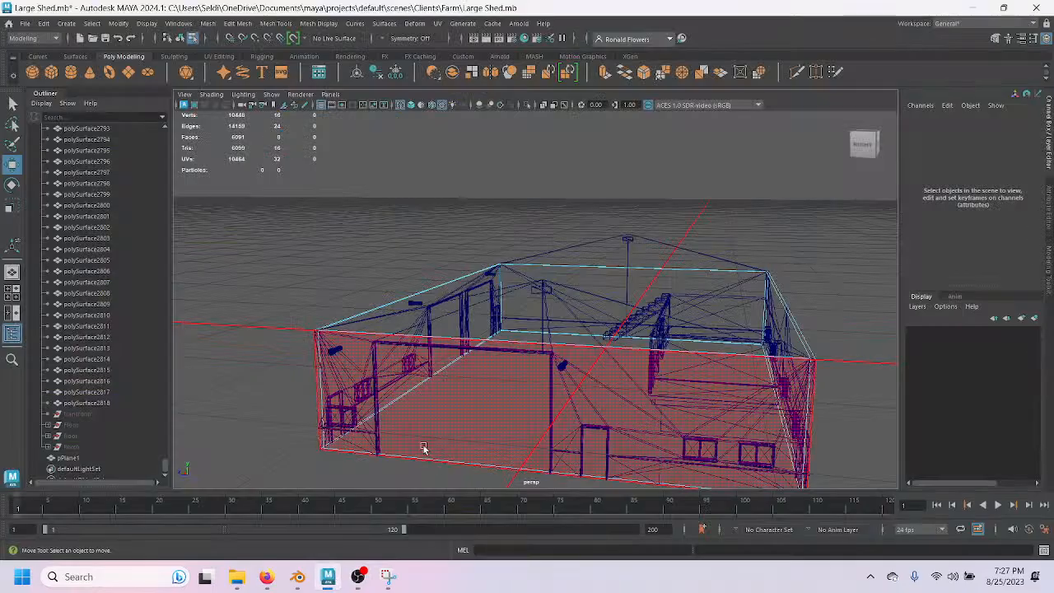
Try Multi-Cut to add a vertical edge to the front wall by the small door and one to the staircase wall, and save the scene.
{"action": "left_click_drag", "start_coordinate": [739, 331], "coordinate": [559, 383], "text": "alt"}
{"action": "left_click", "coordinate": [796, 74]}
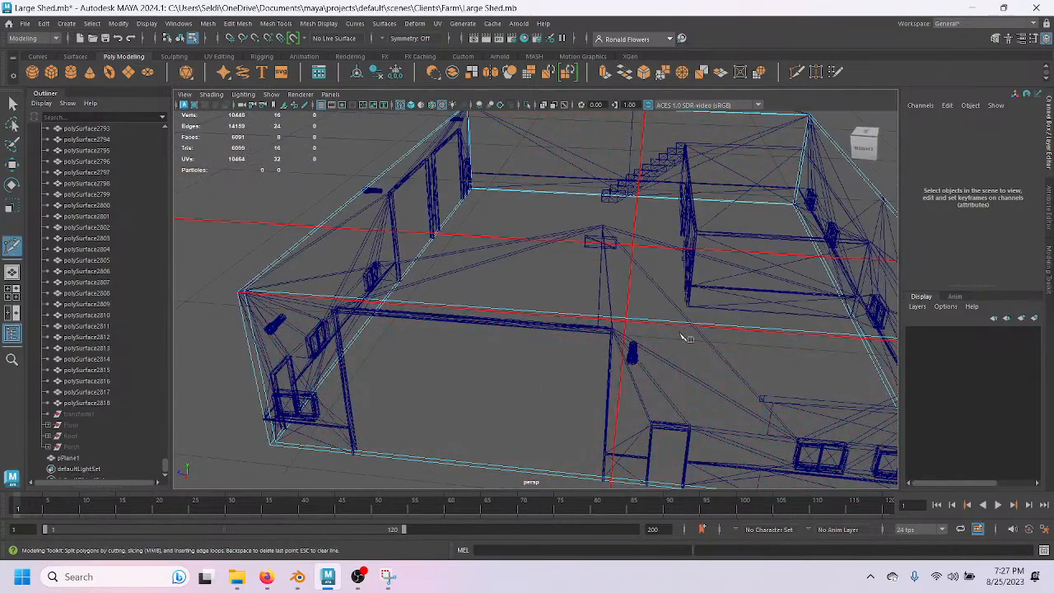
{"action": "left_click", "coordinate": [663, 326]}
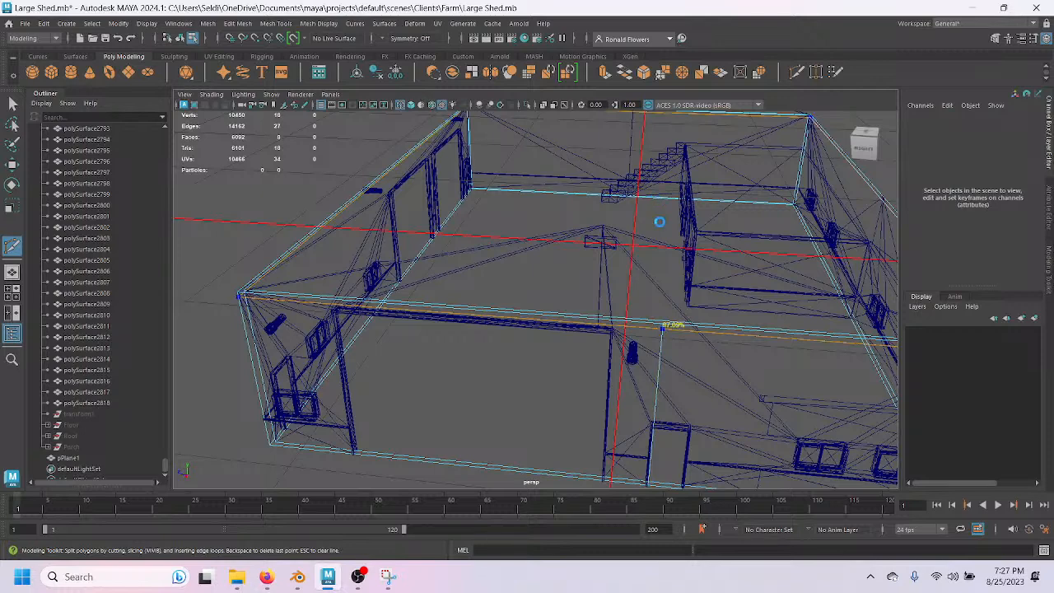
{"action": "scroll", "coordinate": [663, 216], "scroll_direction": "down", "scroll_amount": 3}
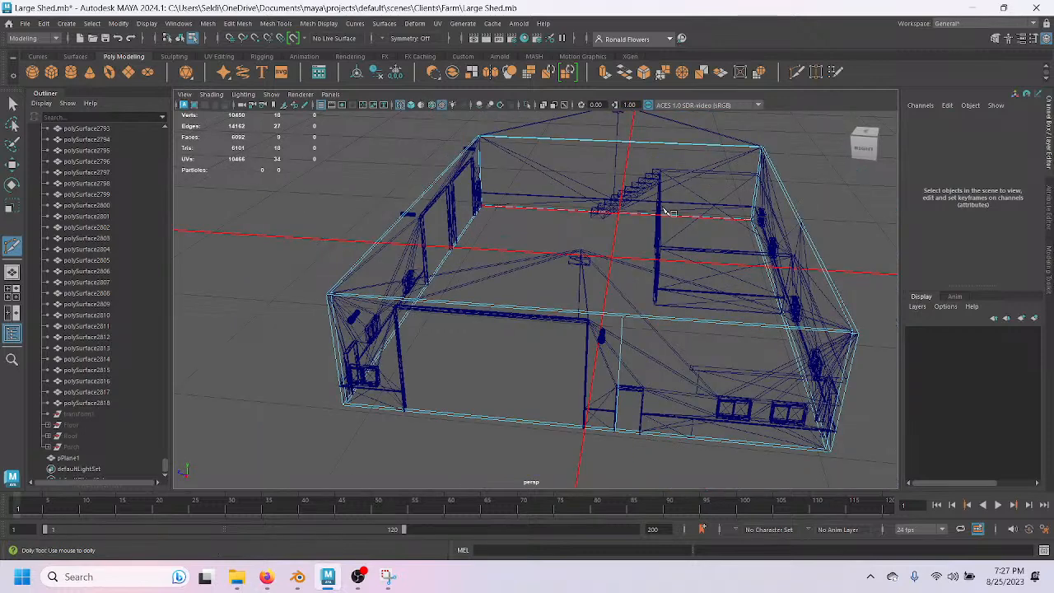
{"action": "key", "text": "ctrl+s"}
{"action": "left_click", "coordinate": [646, 213]}
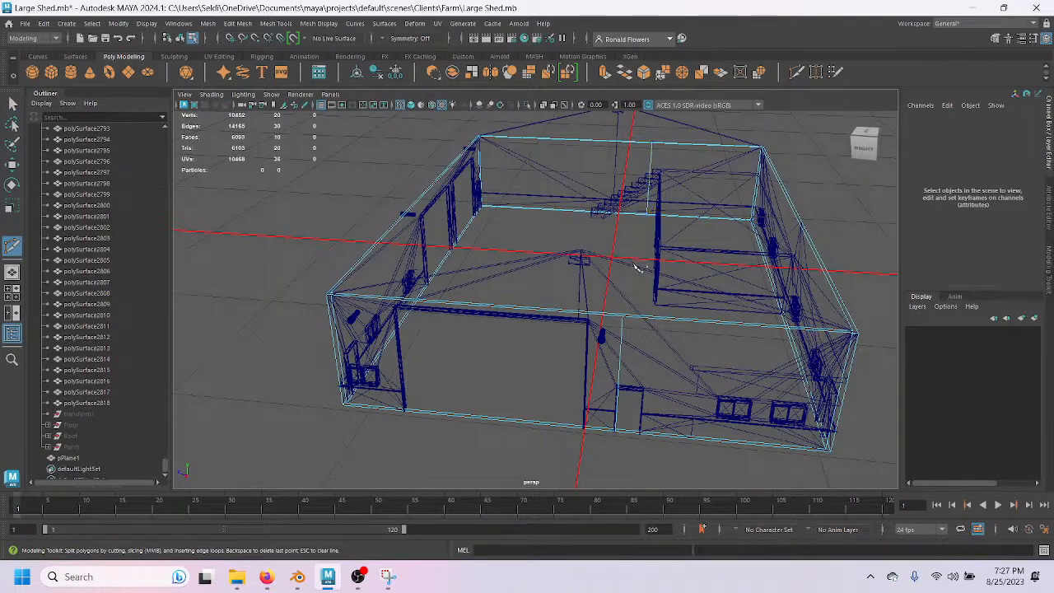
Try to move both vertical cut edges sideways into line with the peaks of the gable walls.
{"action": "key", "text": "w"}
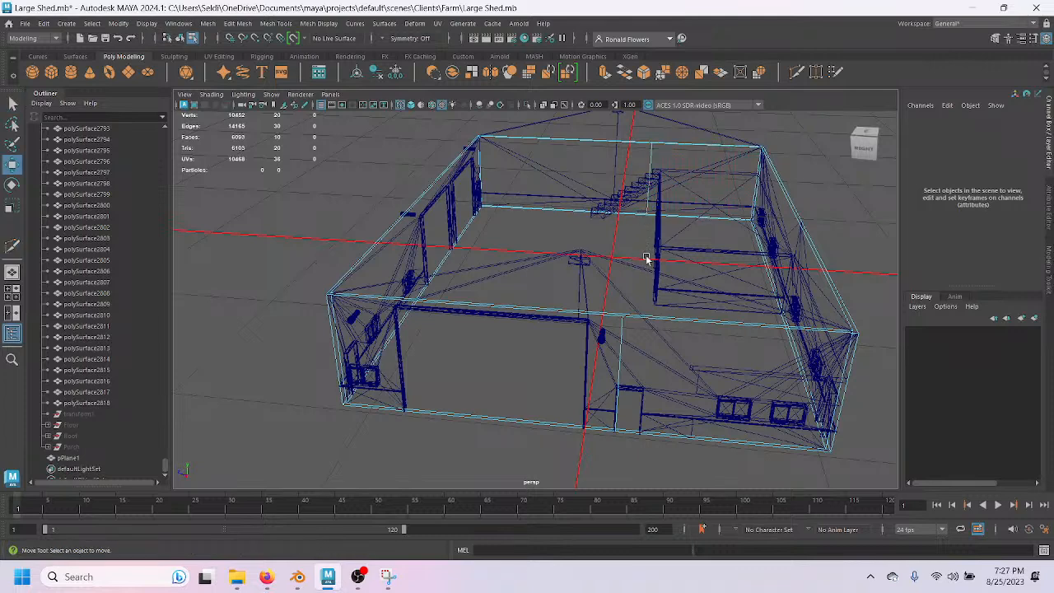
{"action": "key", "text": "F10"}
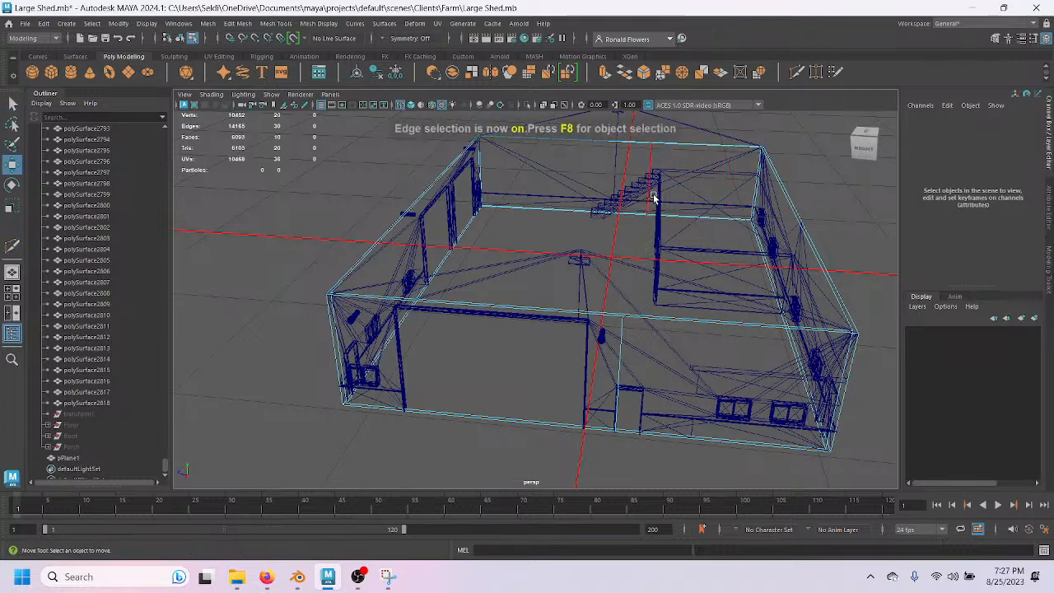
{"action": "left_click", "coordinate": [648, 200]}
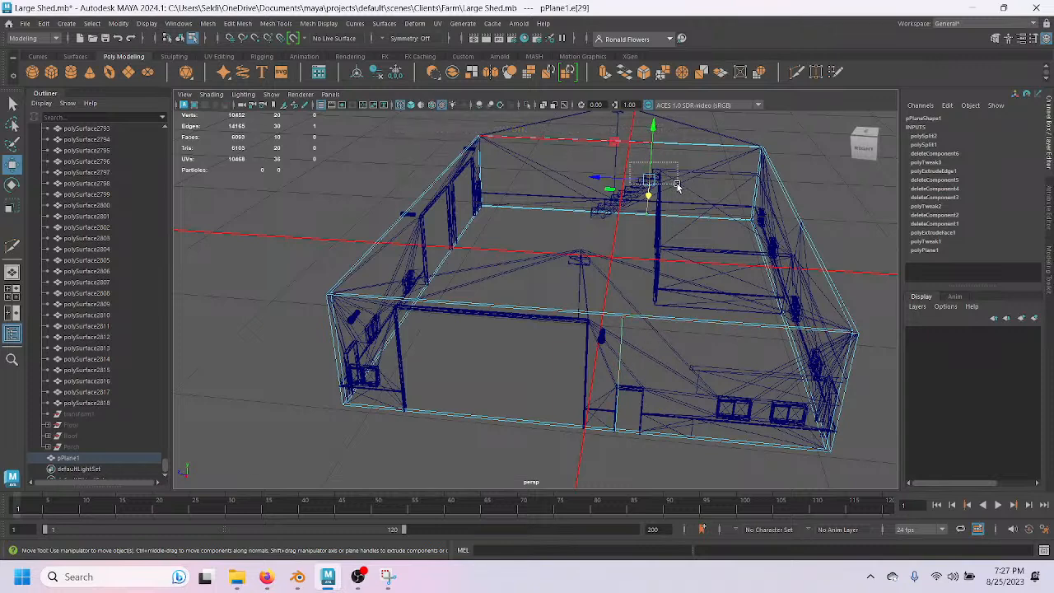
{"action": "left_click", "coordinate": [620, 392]}
{"action": "scroll", "coordinate": [612, 329], "scroll_direction": "up", "scroll_amount": 5}
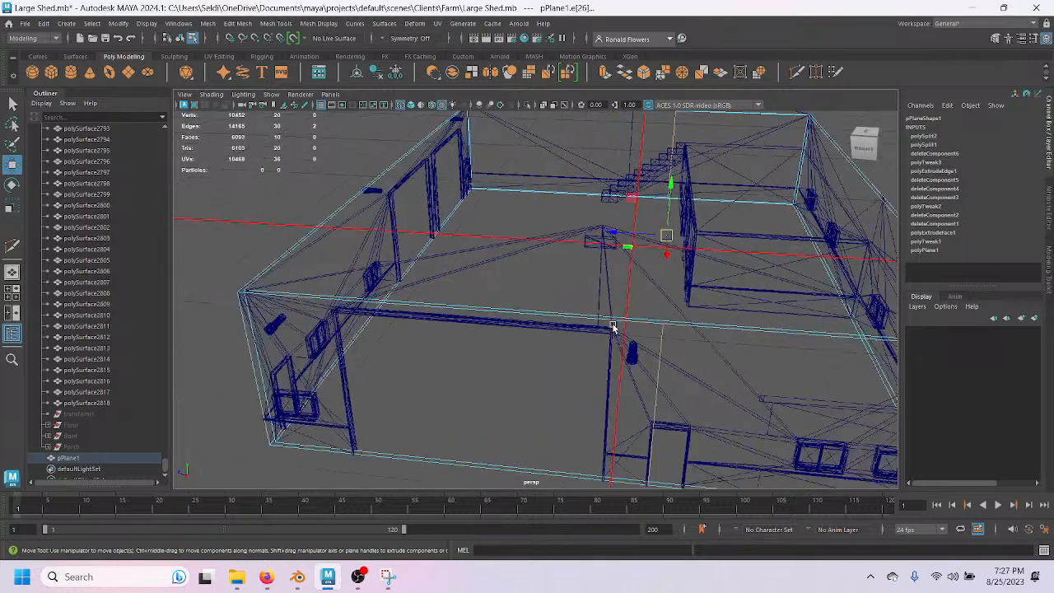
{"action": "left_click_drag", "start_coordinate": [626, 313], "coordinate": [496, 367], "text": "alt"}
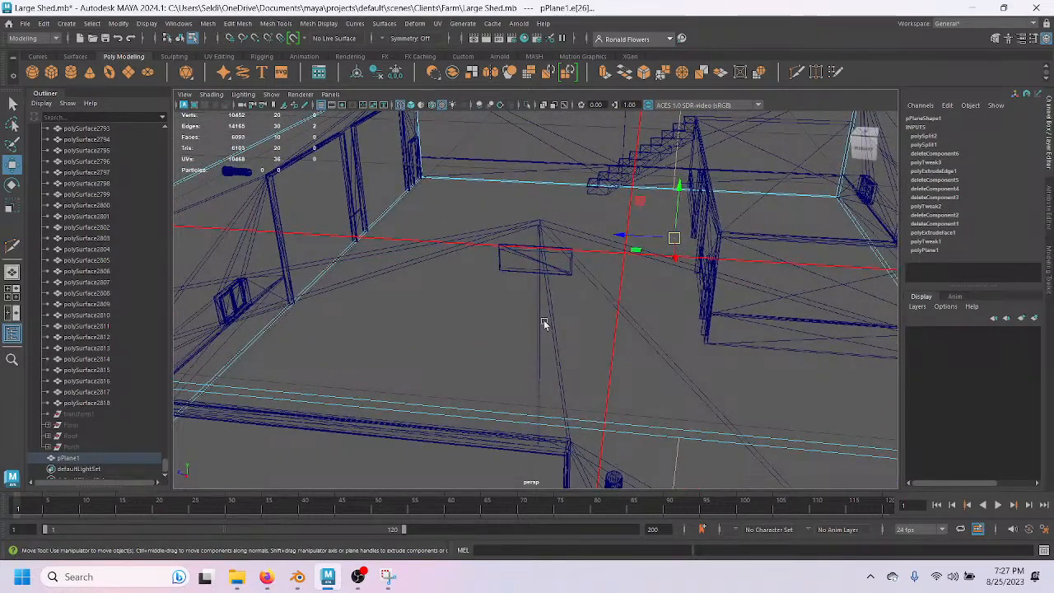
{"action": "left_click_drag", "start_coordinate": [636, 236], "coordinate": [555, 414]}
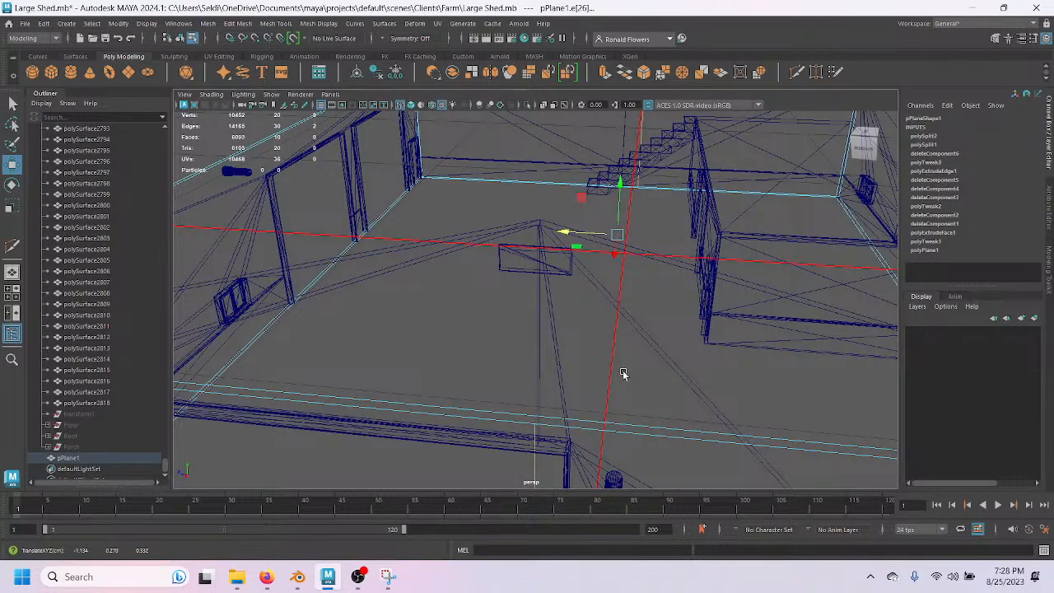
{"action": "right_click_drag", "start_coordinate": [583, 368], "coordinate": [554, 250]}
{"action": "scroll", "coordinate": [661, 378], "scroll_direction": "down", "scroll_amount": 5}
{"action": "left_click_drag", "start_coordinate": [661, 378], "coordinate": [602, 372], "text": "alt"}
{"action": "scroll", "coordinate": [673, 325], "scroll_direction": "down", "scroll_amount": 3}
{"action": "scroll", "coordinate": [673, 325], "scroll_direction": "up", "scroll_amount": 3}
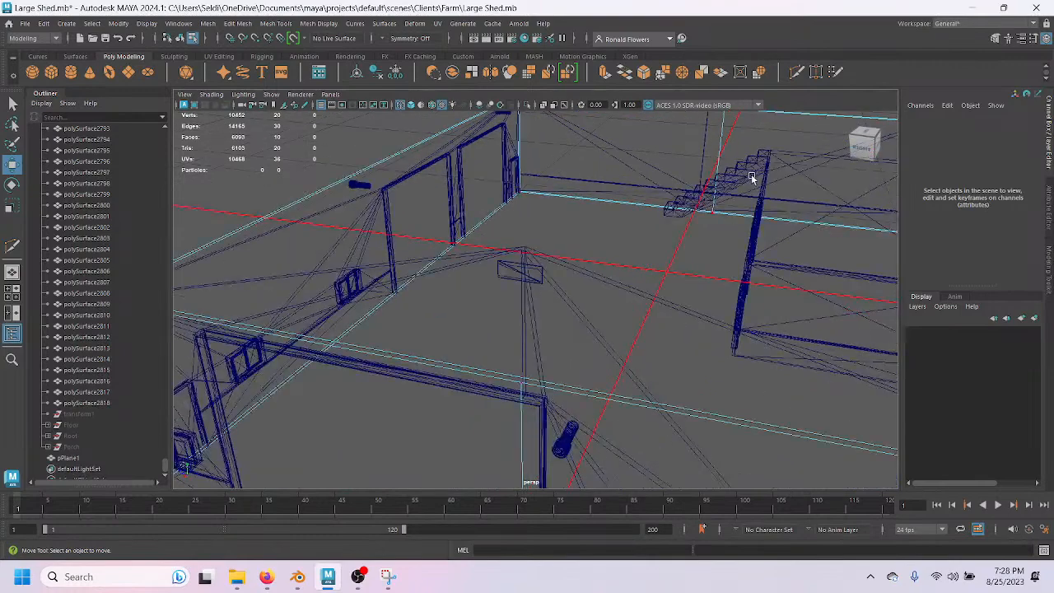
Undo the sideways edge move and both vertical cuts in the front and staircase walls.
{"action": "left_click", "coordinate": [796, 73]}
{"action": "scroll", "coordinate": [616, 379], "scroll_direction": "down", "scroll_amount": 5}
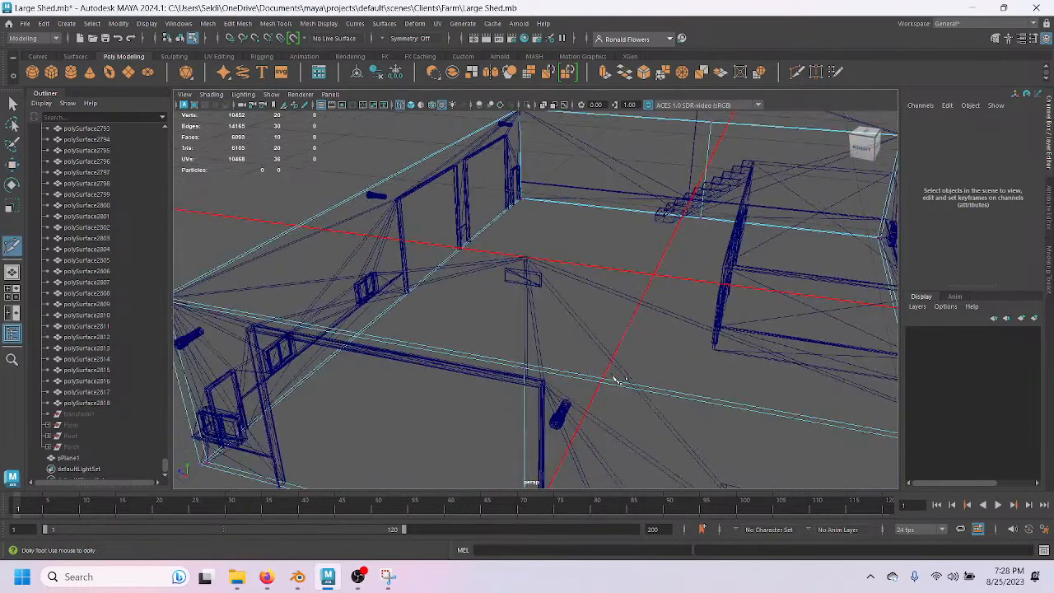
{"action": "scroll", "coordinate": [616, 378], "scroll_direction": "up", "scroll_amount": 5}
{"action": "scroll", "coordinate": [639, 333], "scroll_direction": "down", "scroll_amount": 5}
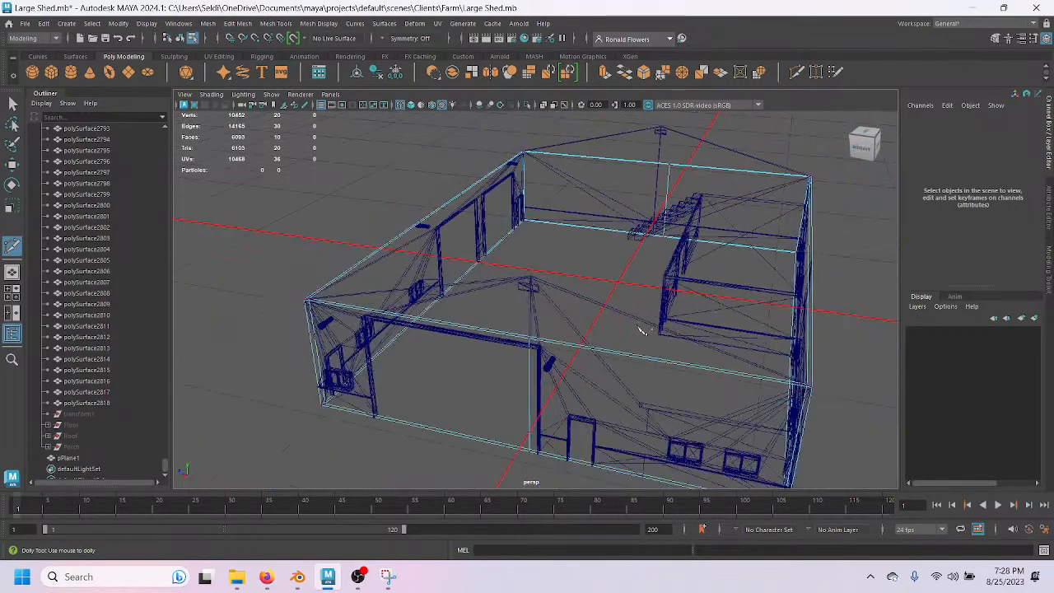
{"action": "key", "text": "ctrl+z"}
{"action": "key", "text": "ctrl+z"}
{"action": "key", "text": "ctrl+z"}
{"action": "key", "text": "ctrl+z"}
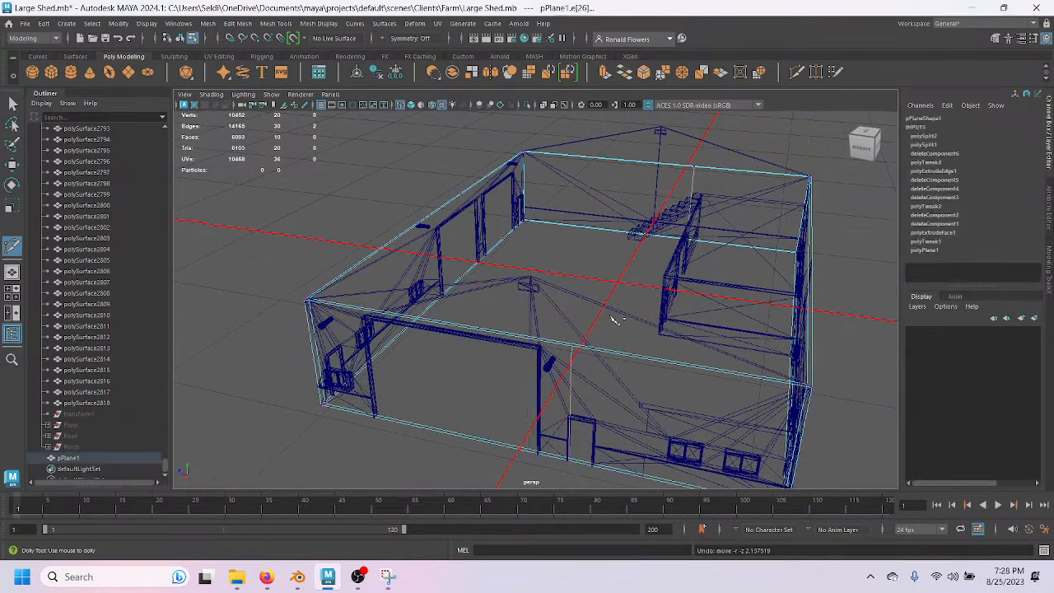
{"action": "key", "text": "ctrl+z"}
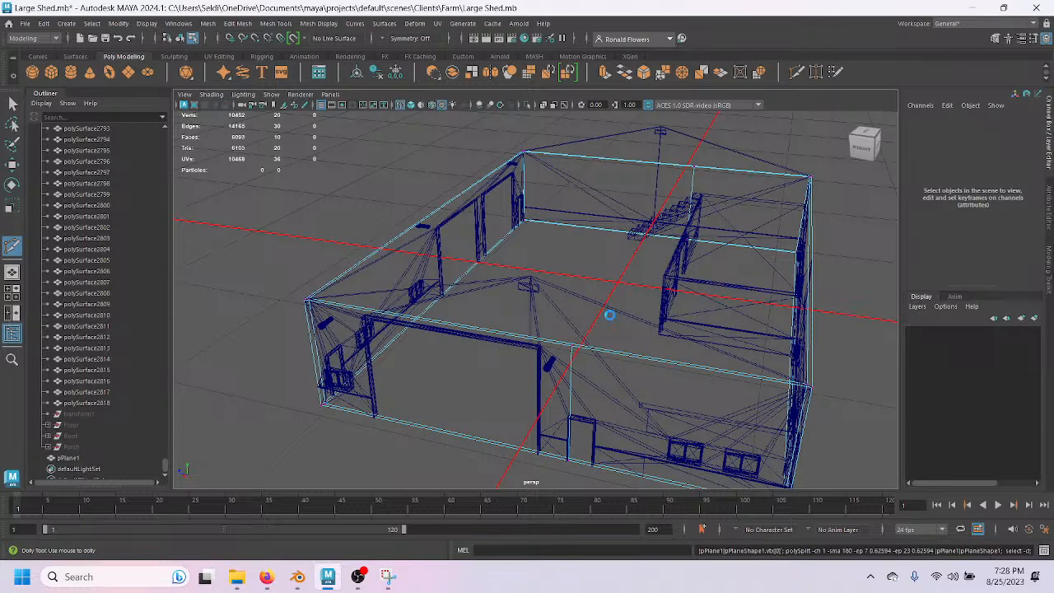
{"action": "key", "text": "ctrl+z"}
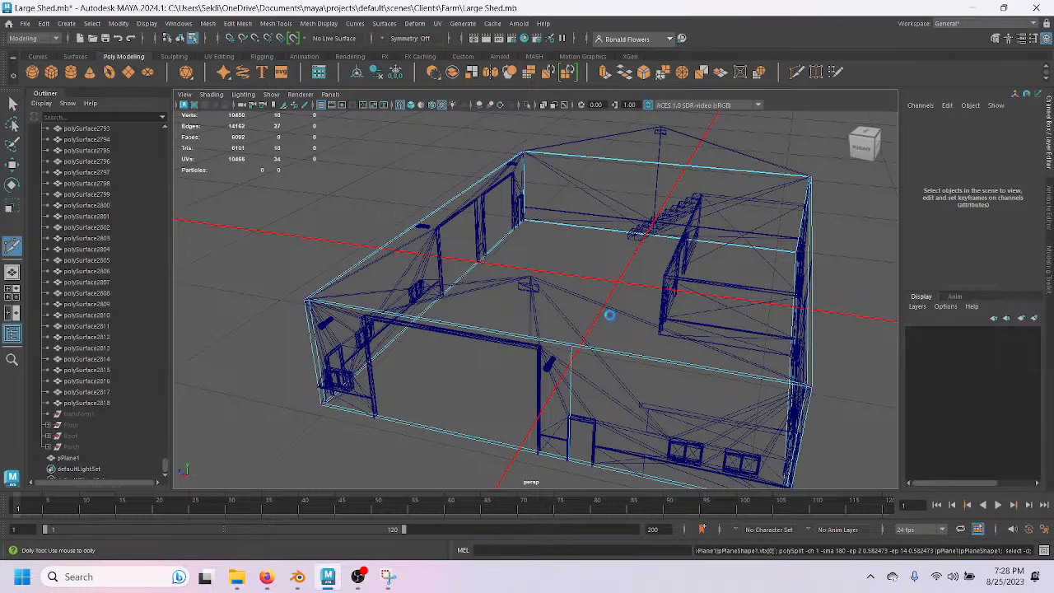
{"action": "key", "text": "ctrl+z"}
In the wireframe side view, slice the wall mesh with a vertical Multi-Cut line through both gable walls near the small door.
{"action": "key", "text": "space"}
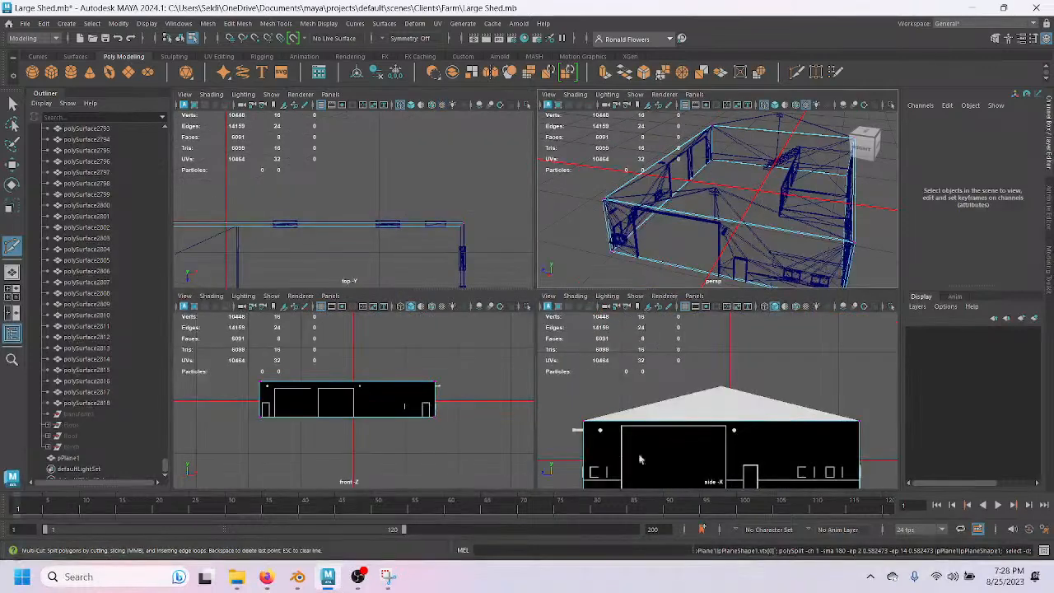
{"action": "key", "text": "space"}
{"action": "middle_click_drag", "start_coordinate": [561, 382], "coordinate": [604, 286], "text": "alt"}
{"action": "key", "text": "4"}
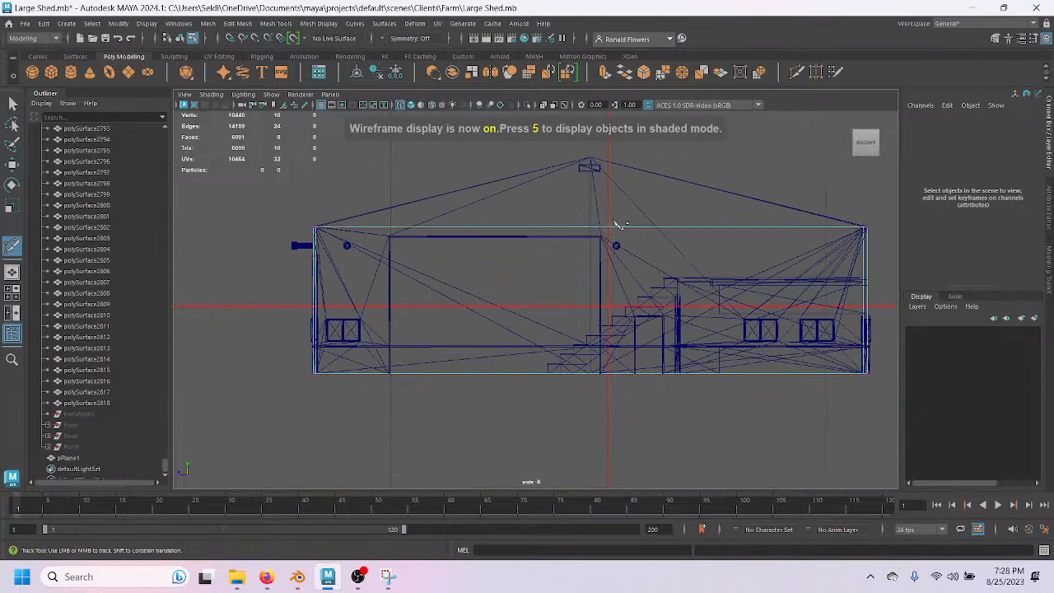
{"action": "scroll", "coordinate": [630, 227], "scroll_direction": "down", "scroll_amount": 1}
{"action": "mouse_move", "coordinate": [659, 176]}
{"action": "left_mouse_down"}
{"action": "mouse_move", "coordinate": [695, 362]}
{"action": "mouse_move", "coordinate": [669, 466]}
{"action": "mouse_move", "coordinate": [670, 456]}
{"action": "left_mouse_up"}
{"action": "key", "text": "Return"}
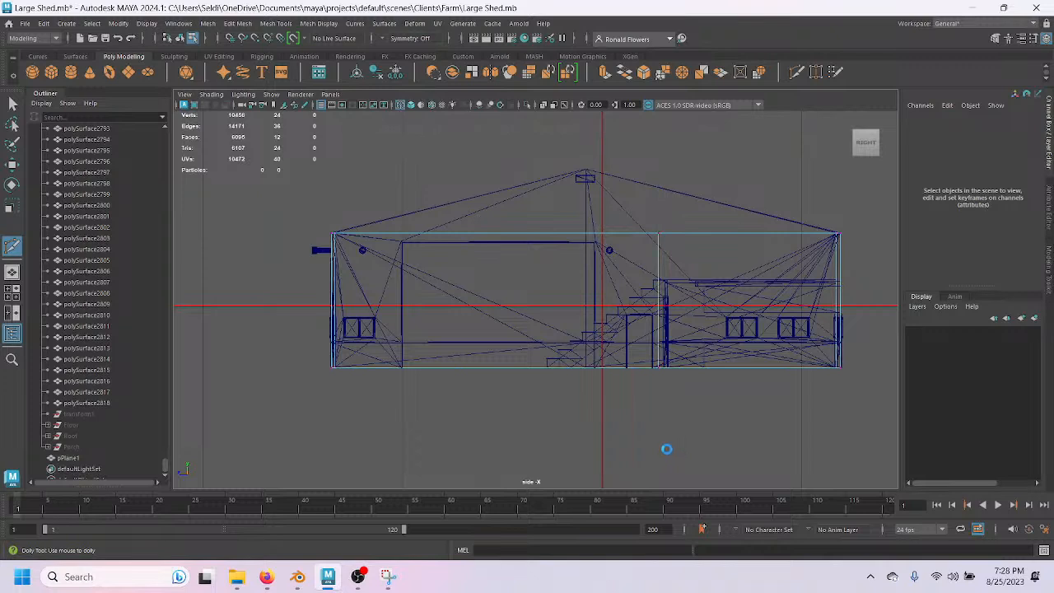
Select the vertices of the new vertical cut and move them sideways into line with the gable peaks.
{"action": "key", "text": "q"}
{"action": "key", "text": "w"}
{"action": "left_click_drag", "start_coordinate": [631, 199], "coordinate": [702, 393]}
{"action": "left_click_drag", "start_coordinate": [619, 304], "coordinate": [562, 253]}
{"action": "scroll", "coordinate": [630, 346], "scroll_direction": "up", "scroll_amount": 10}
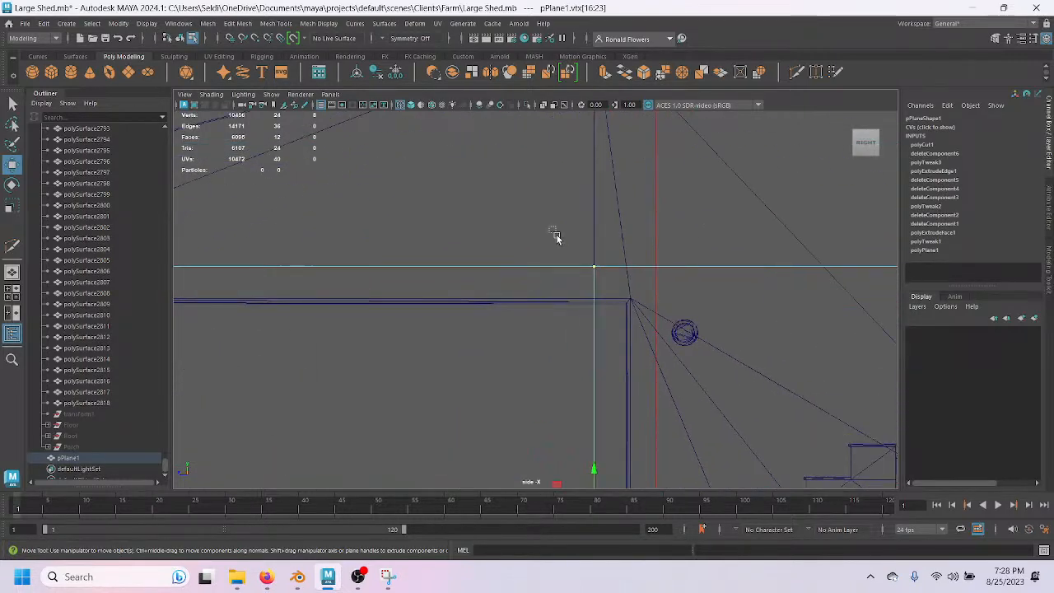
Raise the cut's top vertices to the original gable peak height and return to the perspective view.
{"action": "scroll", "coordinate": [631, 298], "scroll_direction": "down", "scroll_amount": 5}
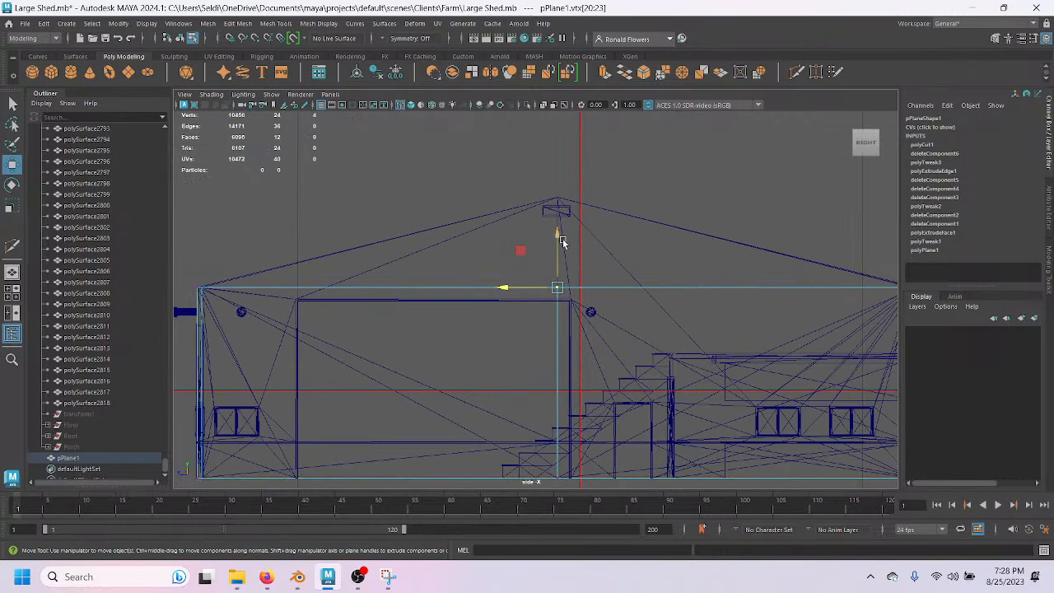
{"action": "left_click_drag", "start_coordinate": [558, 234], "coordinate": [559, 195]}
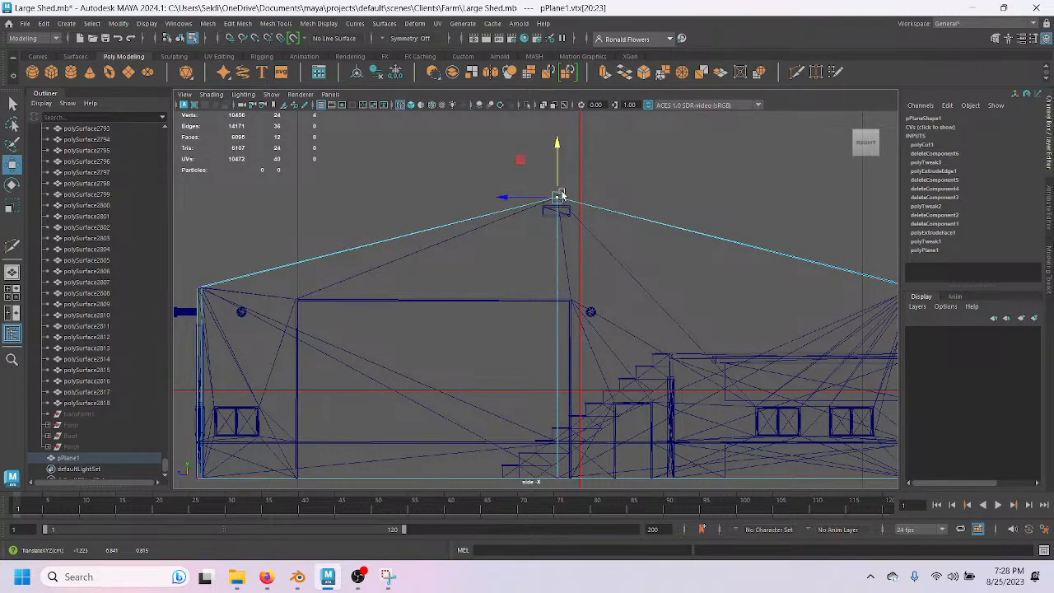
{"action": "scroll", "coordinate": [556, 206], "scroll_direction": "up", "scroll_amount": 5}
{"action": "scroll", "coordinate": [557, 366], "scroll_direction": "down", "scroll_amount": 5}
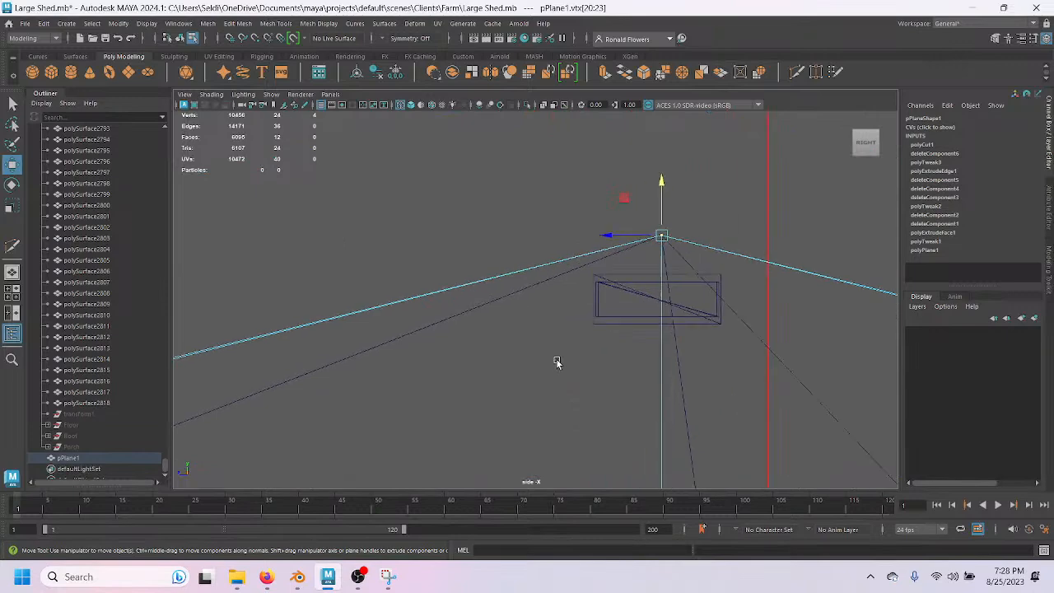
{"action": "scroll", "coordinate": [557, 364], "scroll_direction": "up", "scroll_amount": 2}
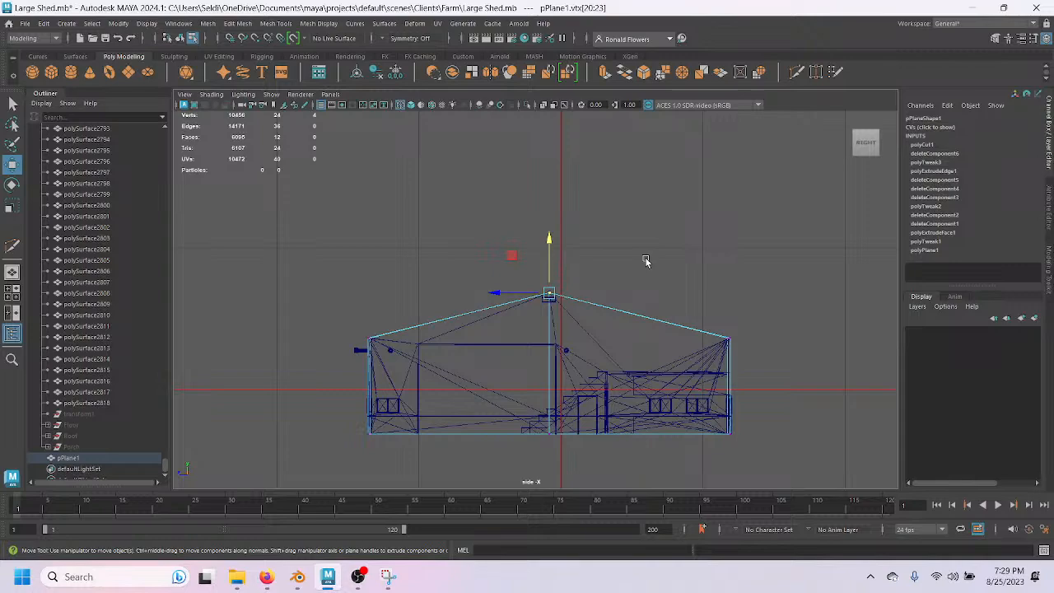
{"action": "key", "text": "space"}
{"action": "key", "text": "space"}
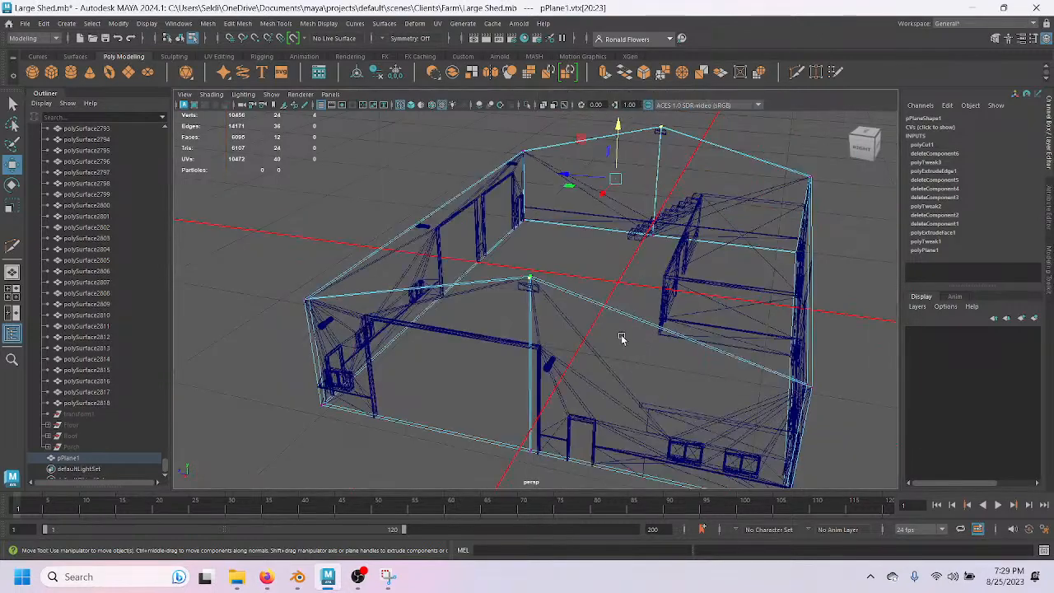
{"action": "left_click_drag", "start_coordinate": [621, 345], "coordinate": [575, 356], "text": "alt"}
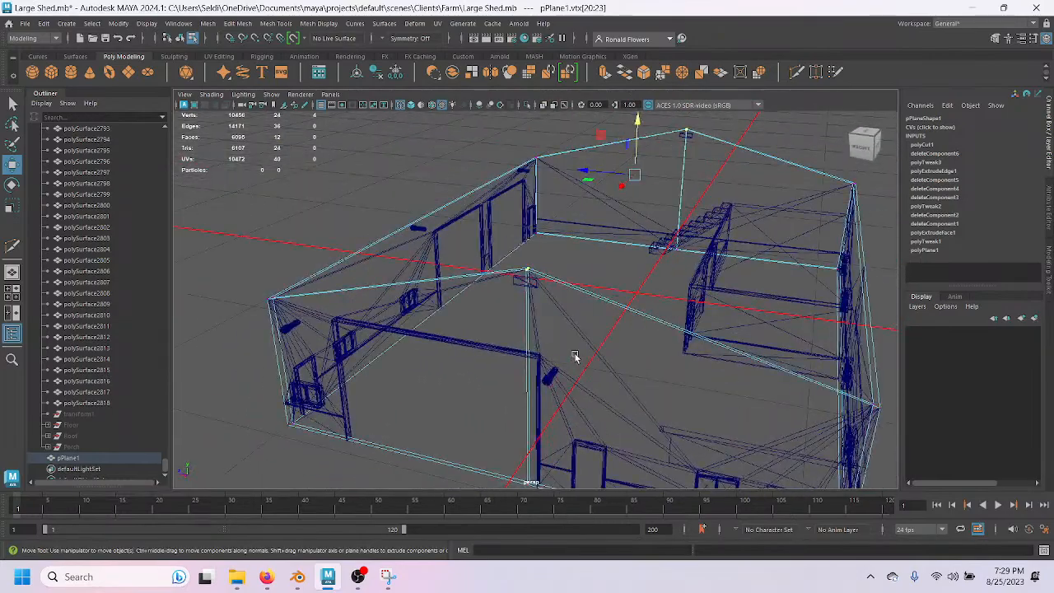
Switch to OBS to read the stream chat and return to Maya.
{"action": "left_click", "coordinate": [357, 576]}
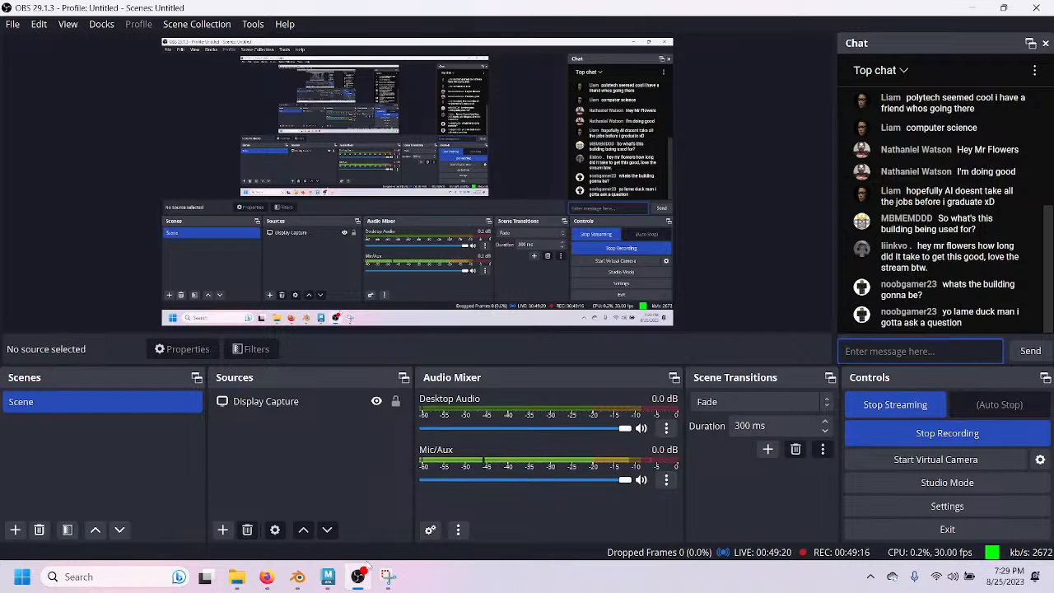
{"action": "left_click", "coordinate": [327, 577]}
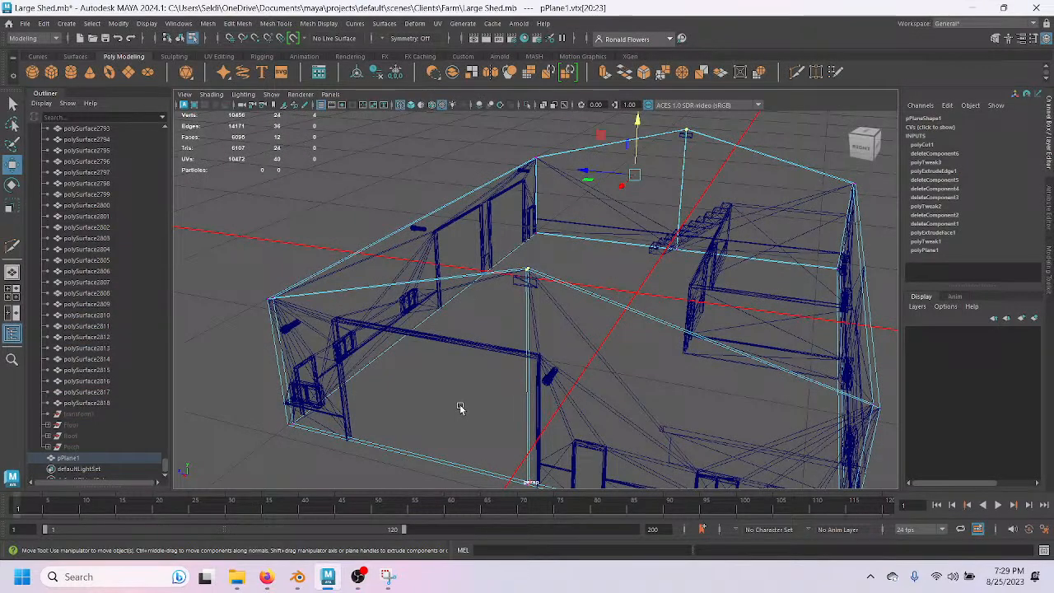
Examine the rebuilt wall mesh from several angles with Multi-Cut active, checking the corners, gable ends and openings for possible cuts.
{"action": "left_click_drag", "start_coordinate": [574, 421], "coordinate": [626, 416], "text": "alt"}
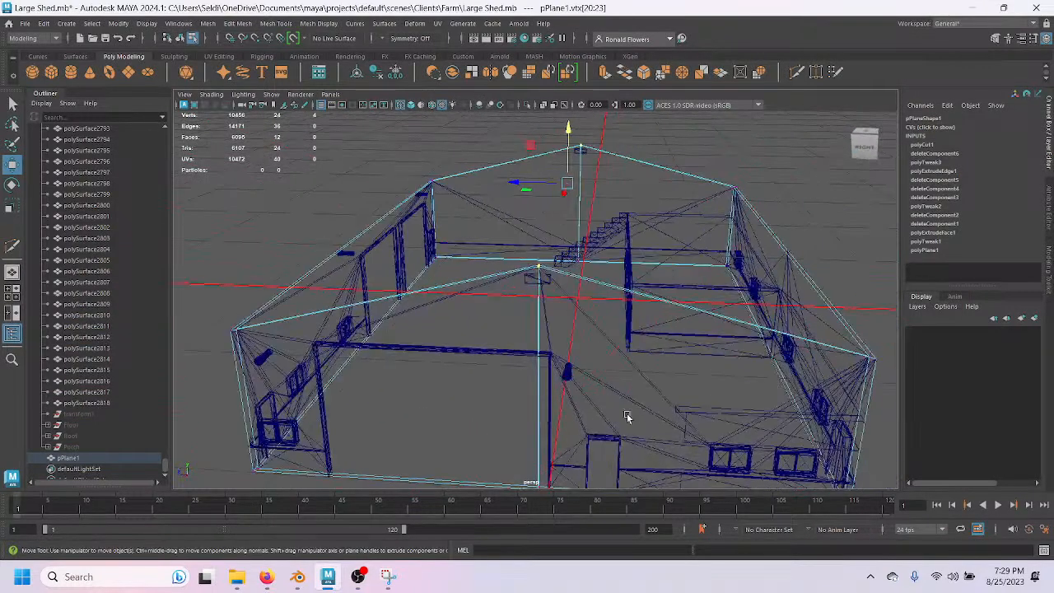
{"action": "left_click_drag", "start_coordinate": [603, 380], "coordinate": [643, 235], "text": "alt"}
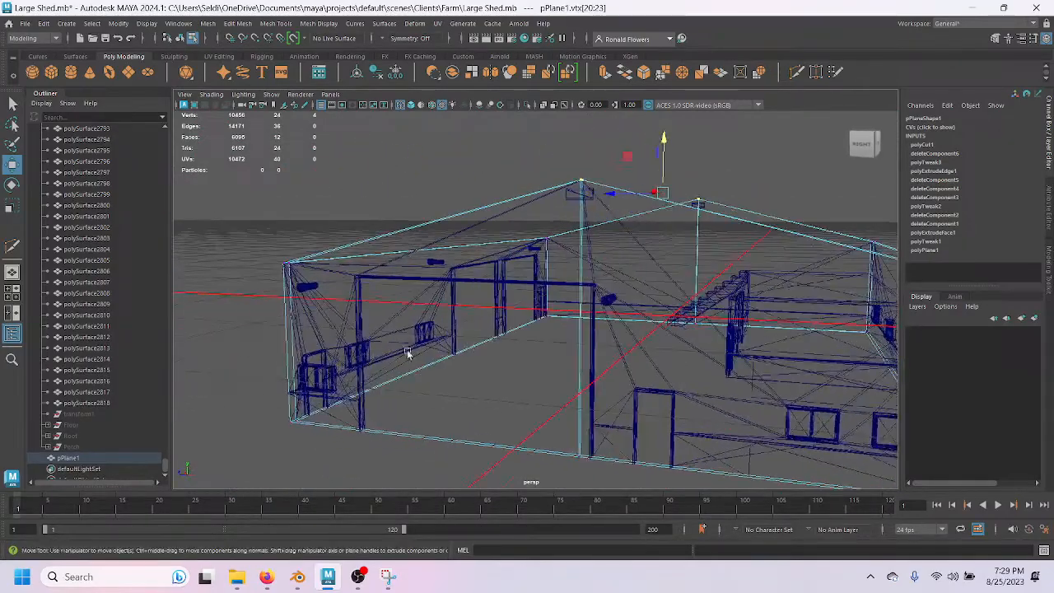
{"action": "left_click", "coordinate": [797, 76]}
{"action": "scroll", "coordinate": [580, 351], "scroll_direction": "down", "scroll_amount": 3}
{"action": "left_click_drag", "start_coordinate": [582, 351], "coordinate": [629, 334], "text": "alt"}
{"action": "scroll", "coordinate": [634, 333], "scroll_direction": "up", "scroll_amount": 4}
{"action": "middle_click_drag", "start_coordinate": [650, 327], "coordinate": [523, 322], "text": "alt"}
{"action": "left_click", "coordinate": [613, 231]}
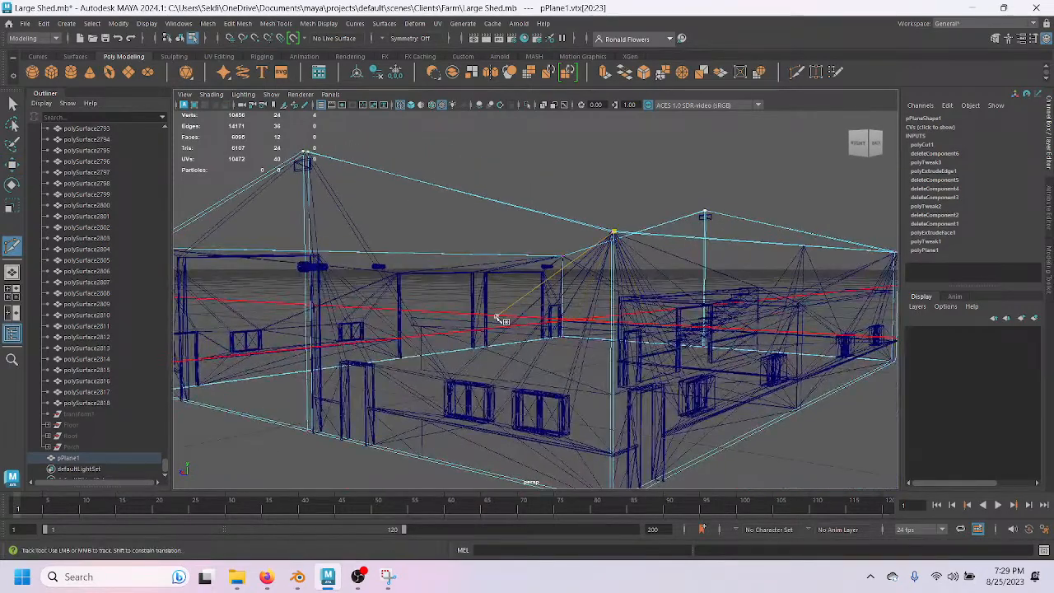
{"action": "left_click_drag", "start_coordinate": [377, 299], "coordinate": [526, 288], "text": "alt"}
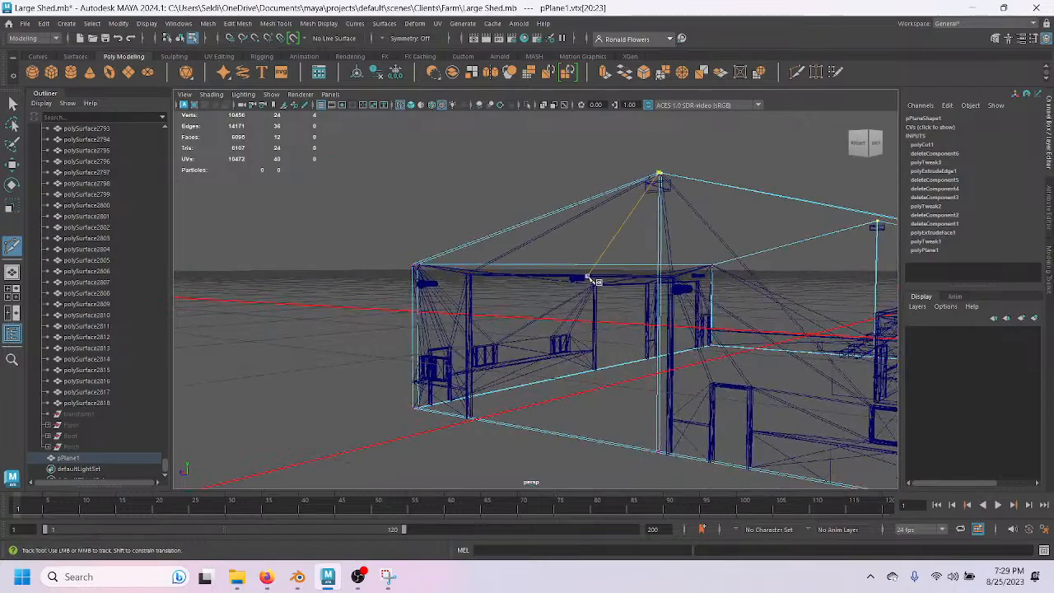
{"action": "left_click_drag", "start_coordinate": [342, 321], "coordinate": [536, 319], "text": "alt"}
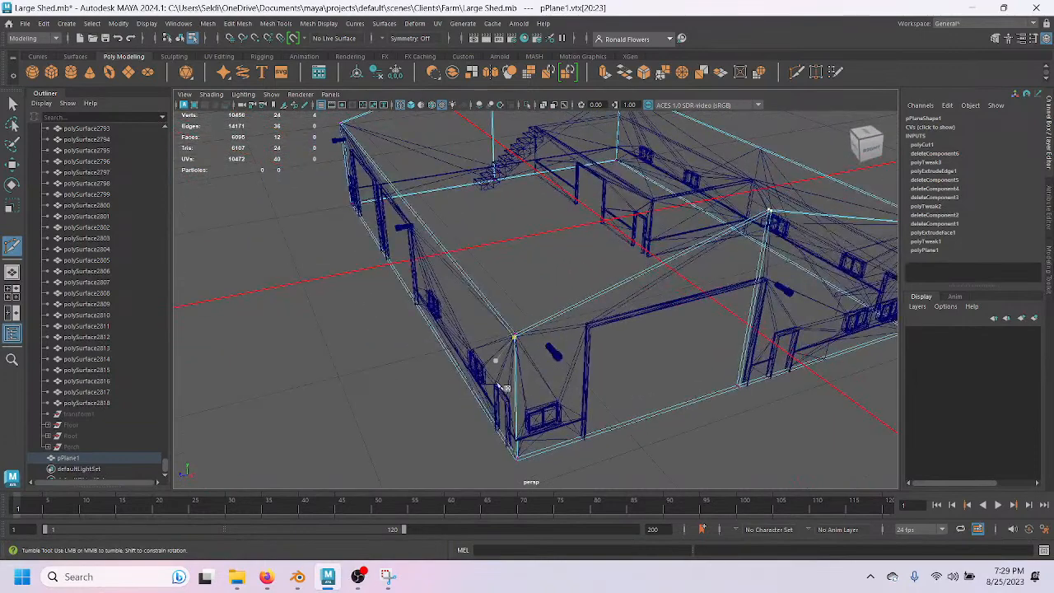
{"action": "mouse_move", "coordinate": [591, 257]}
{"action": "left_mouse_down", "text": "alt"}
{"action": "mouse_move", "coordinate": [555, 254]}
{"action": "mouse_move", "coordinate": [576, 256]}
{"action": "left_mouse_up", "text": "alt"}
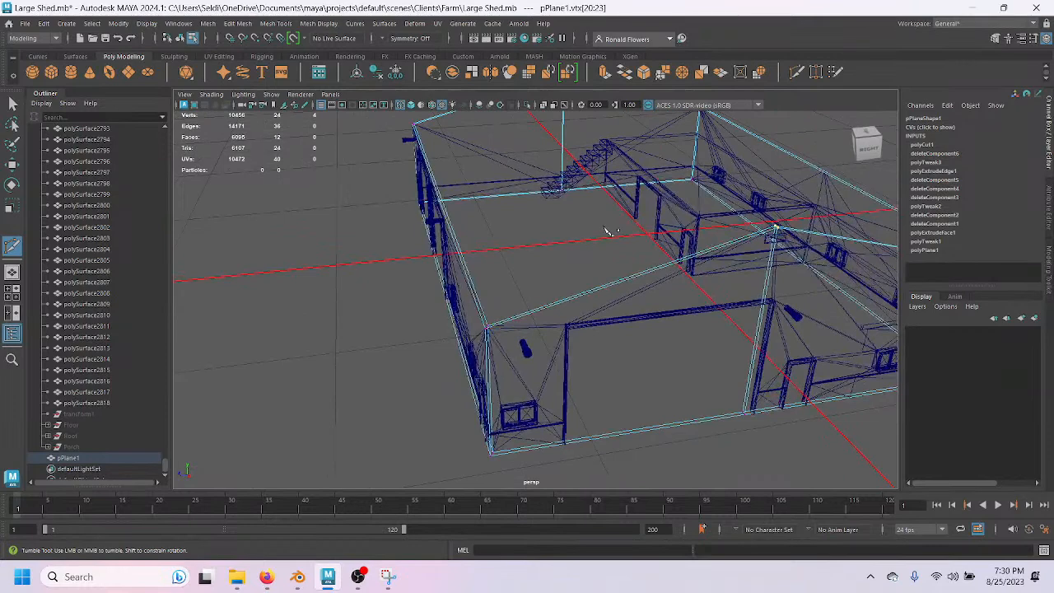
{"action": "scroll", "coordinate": [607, 262], "scroll_direction": "down", "scroll_amount": 2}
{"action": "middle_click_drag", "start_coordinate": [619, 266], "coordinate": [398, 281], "text": "alt"}
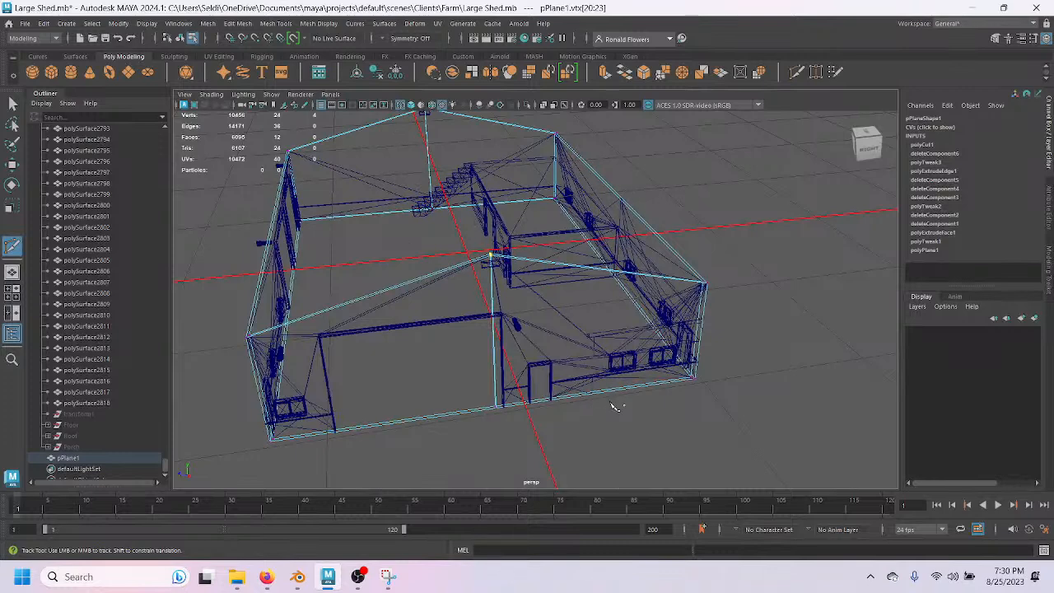
{"action": "scroll", "coordinate": [613, 406], "scroll_direction": "up", "scroll_amount": 5}
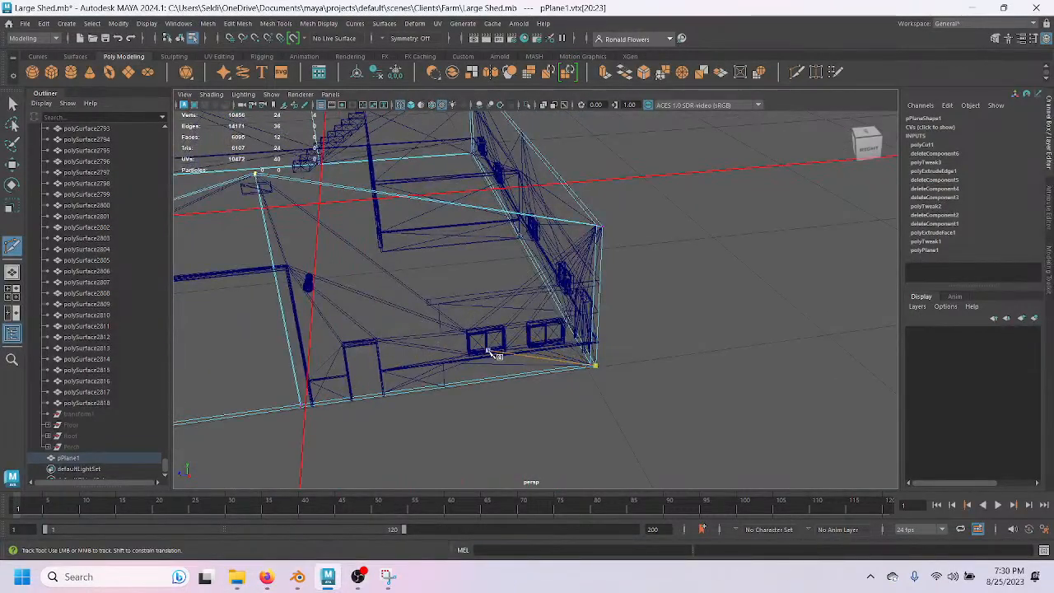
{"action": "left_click_drag", "start_coordinate": [588, 405], "coordinate": [409, 238], "text": "alt"}
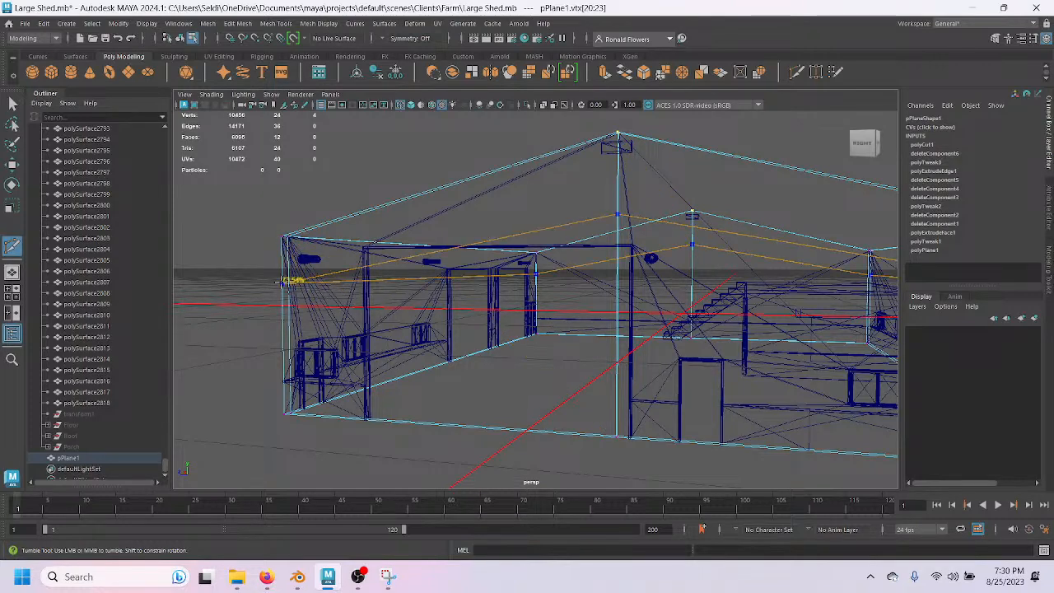
Try a horizontal edge loop around the walls below the eaves and a vertical one beside the front gable peak, undoing both.
{"action": "left_click", "coordinate": [284, 280]}
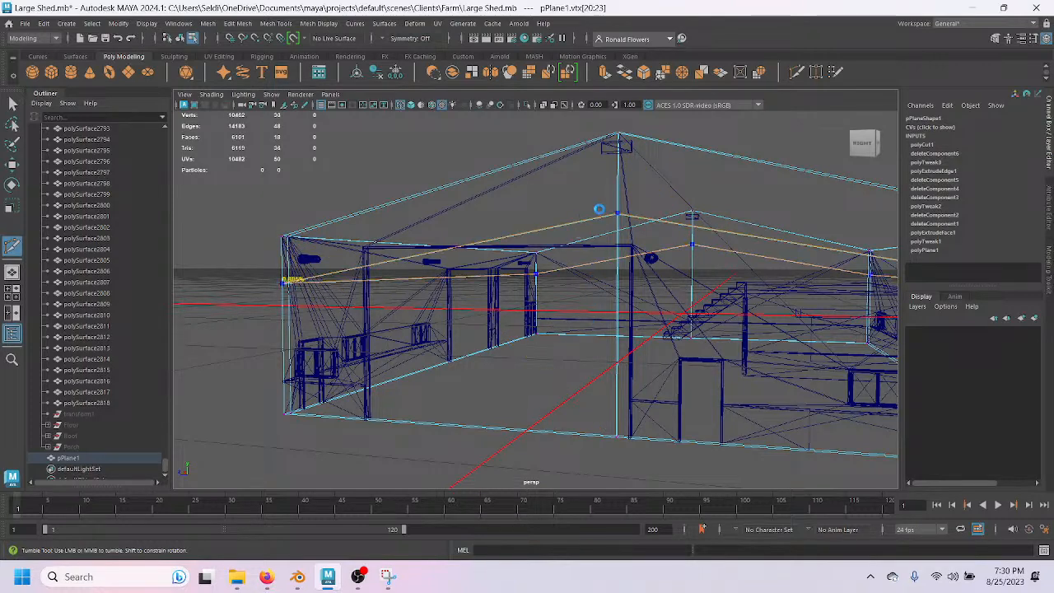
{"action": "key", "text": "Return"}
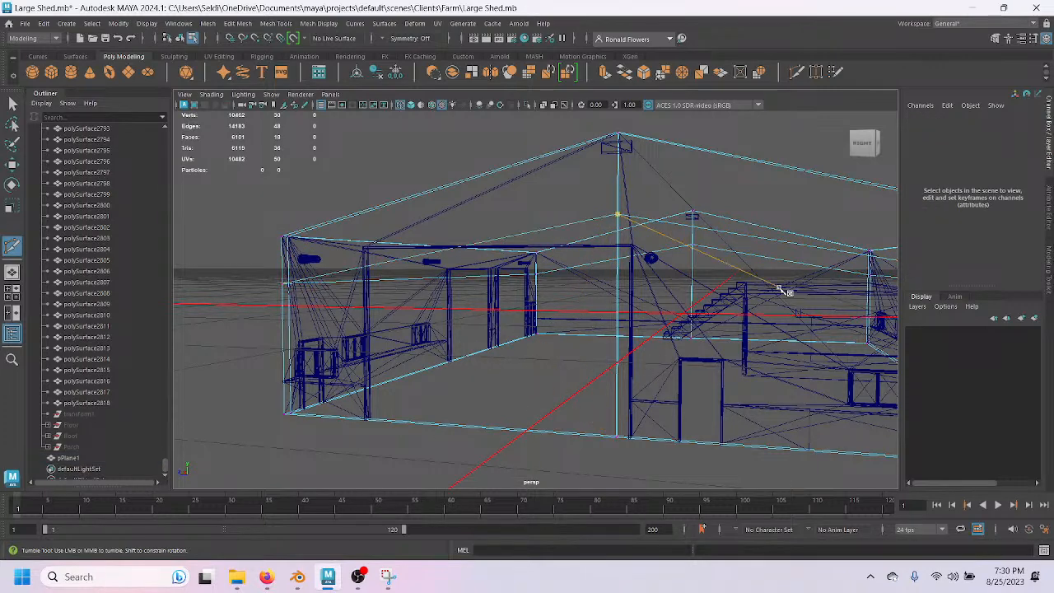
{"action": "left_click", "coordinate": [789, 239], "text": "ctrl"}
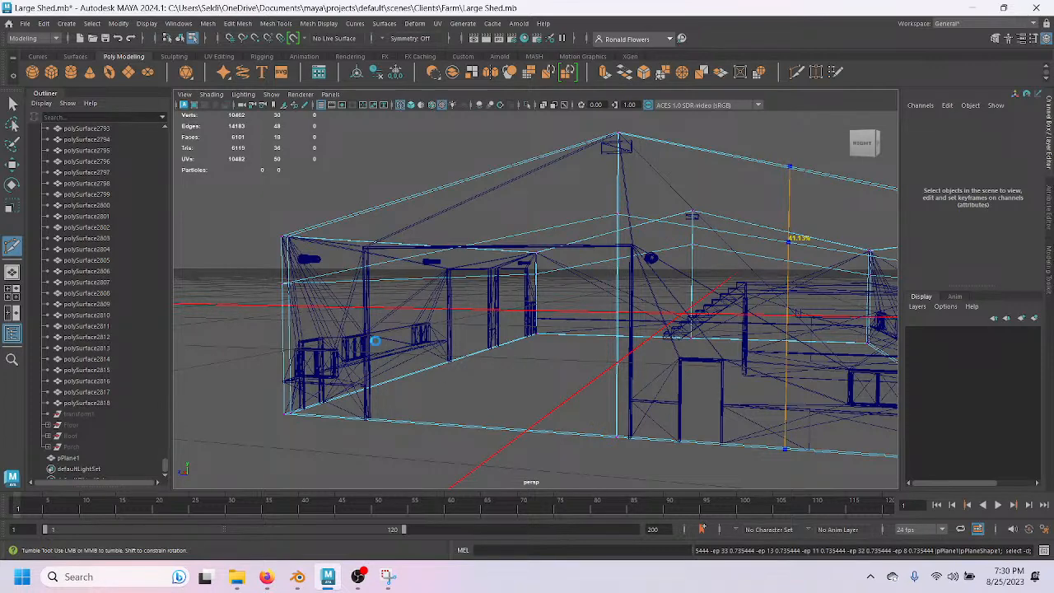
{"action": "key", "text": "ctrl+z"}
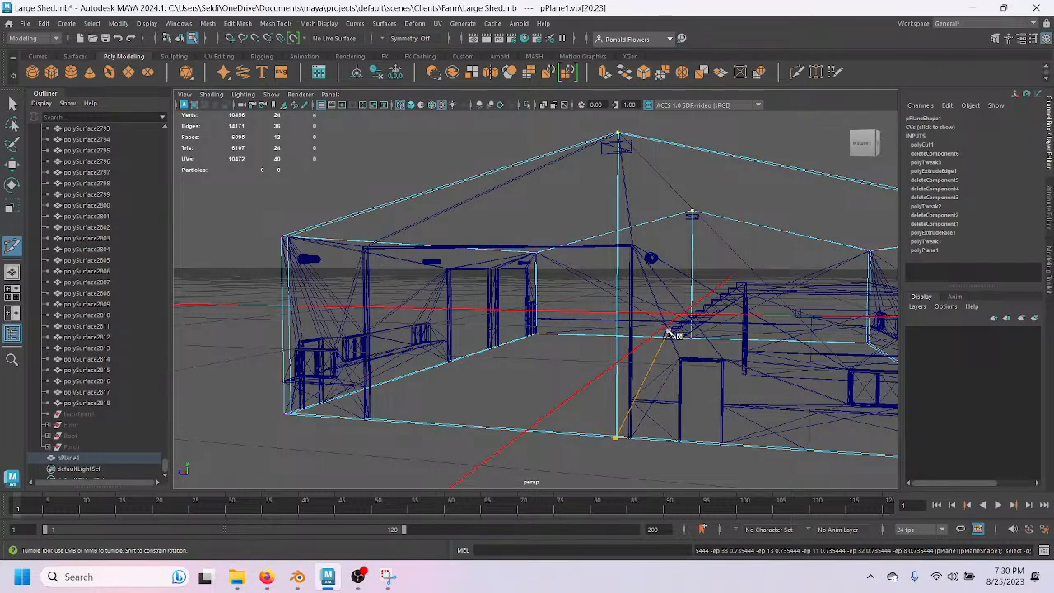
Leave Multi-Cut and set the wall mesh to edge selection.
{"action": "left_click_drag", "start_coordinate": [694, 332], "coordinate": [683, 396], "text": "alt"}
{"action": "scroll", "coordinate": [681, 396], "scroll_direction": "down", "scroll_amount": 2}
{"action": "scroll", "coordinate": [640, 396], "scroll_direction": "up", "scroll_amount": 2}
{"action": "middle_click_drag", "start_coordinate": [600, 380], "coordinate": [610, 421], "text": "alt"}
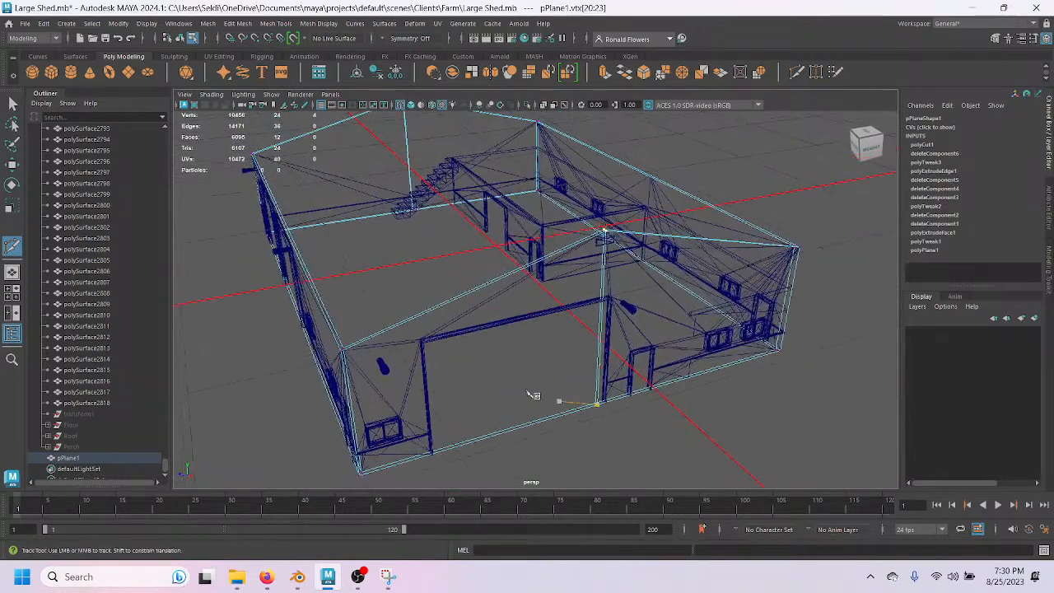
{"action": "right_click_drag", "start_coordinate": [412, 247], "coordinate": [411, 222]}
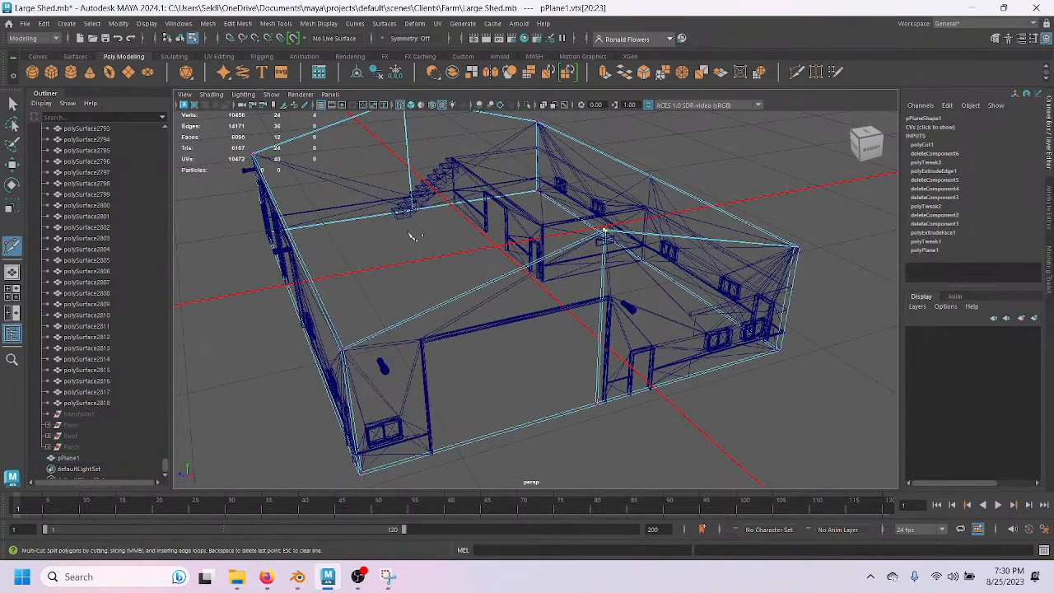
{"action": "key", "text": "q"}
{"action": "left_click_drag", "start_coordinate": [412, 250], "coordinate": [483, 315], "text": "alt"}
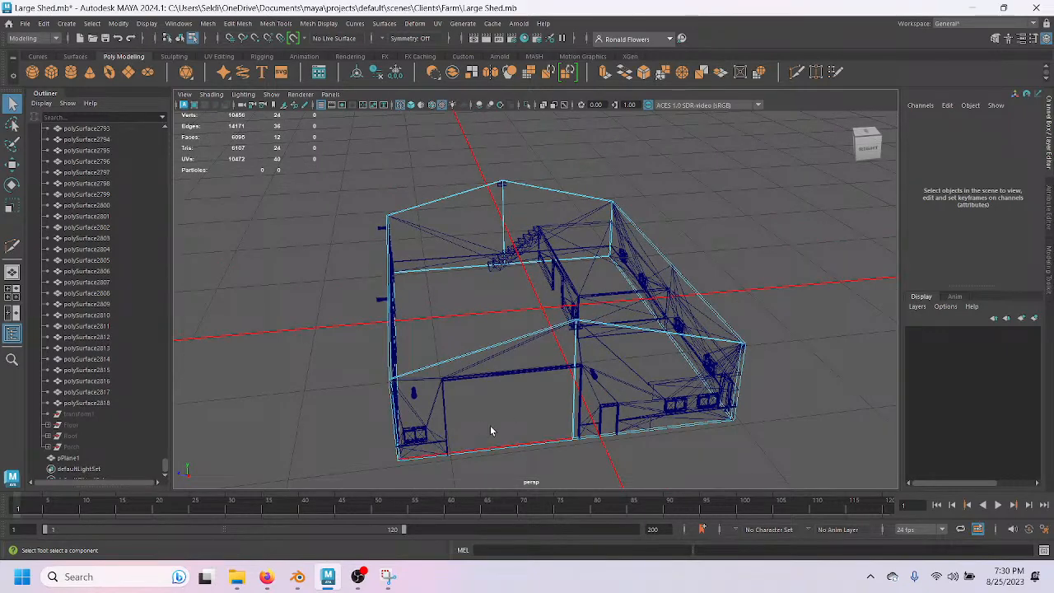
Try deleting the two outer vertical corner edges of the front wall with Delete Edge, and undo the deletion.
{"action": "scroll", "coordinate": [474, 417], "scroll_direction": "up", "scroll_amount": 5}
{"action": "middle_click_drag", "start_coordinate": [471, 418], "coordinate": [509, 228], "text": "alt"}
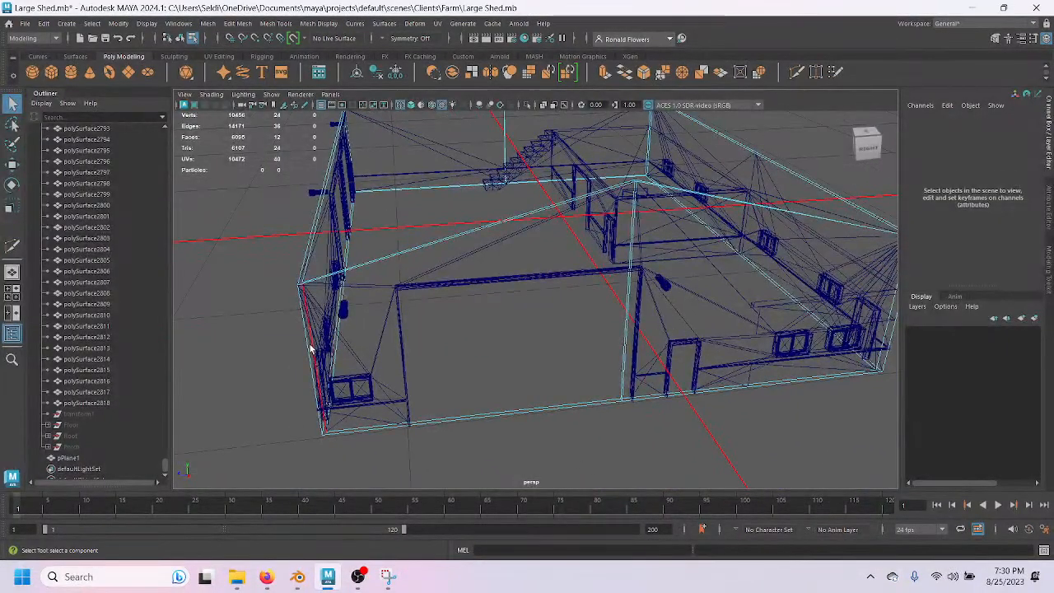
{"action": "left_click", "coordinate": [306, 353]}
{"action": "middle_click_drag", "start_coordinate": [509, 357], "coordinate": [334, 377], "text": "alt"}
{"action": "left_click", "coordinate": [689, 336], "text": "shift"}
{"action": "scroll", "coordinate": [512, 360], "scroll_direction": "down", "scroll_amount": 2}
{"action": "scroll", "coordinate": [511, 360], "scroll_direction": "down", "scroll_amount": 3}
{"action": "left_click_drag", "start_coordinate": [393, 352], "coordinate": [431, 338], "text": "alt"}
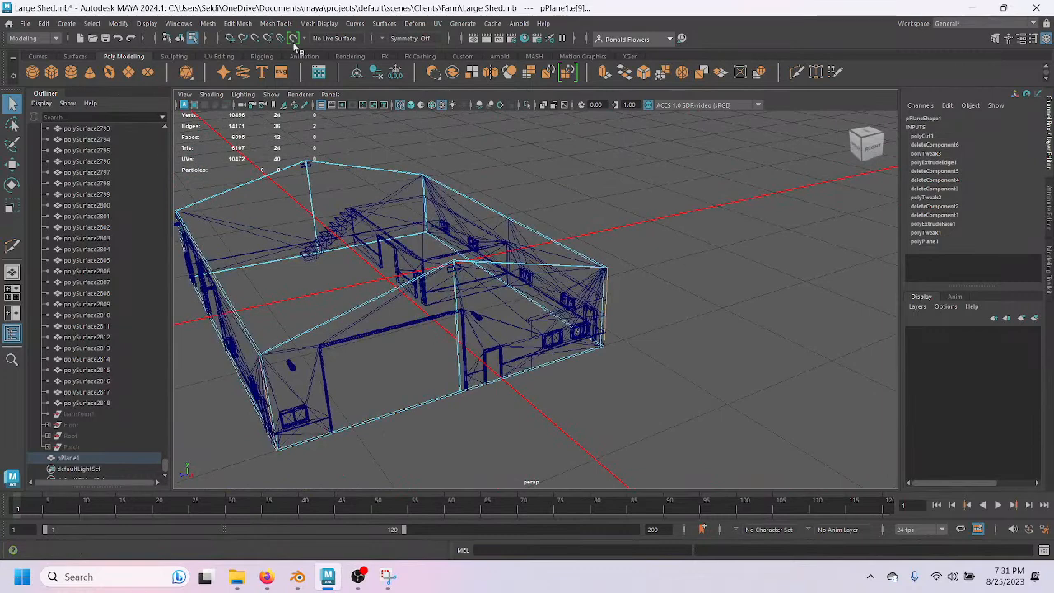
{"action": "left_click", "coordinate": [207, 23]}
{"action": "mouse_move", "coordinate": [236, 25]}
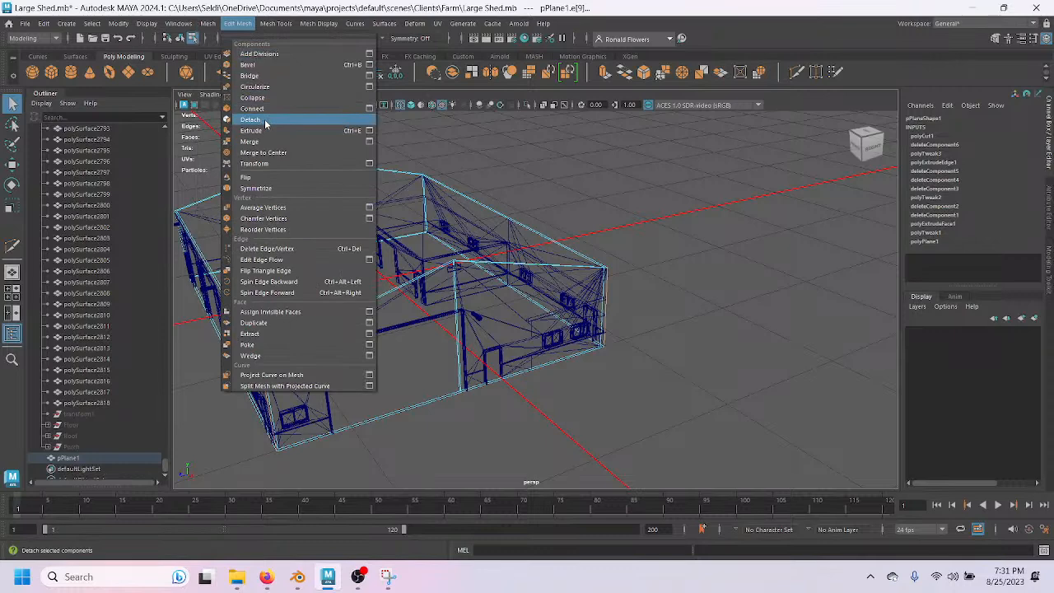
{"action": "right_click", "coordinate": [486, 256], "text": "shift"}
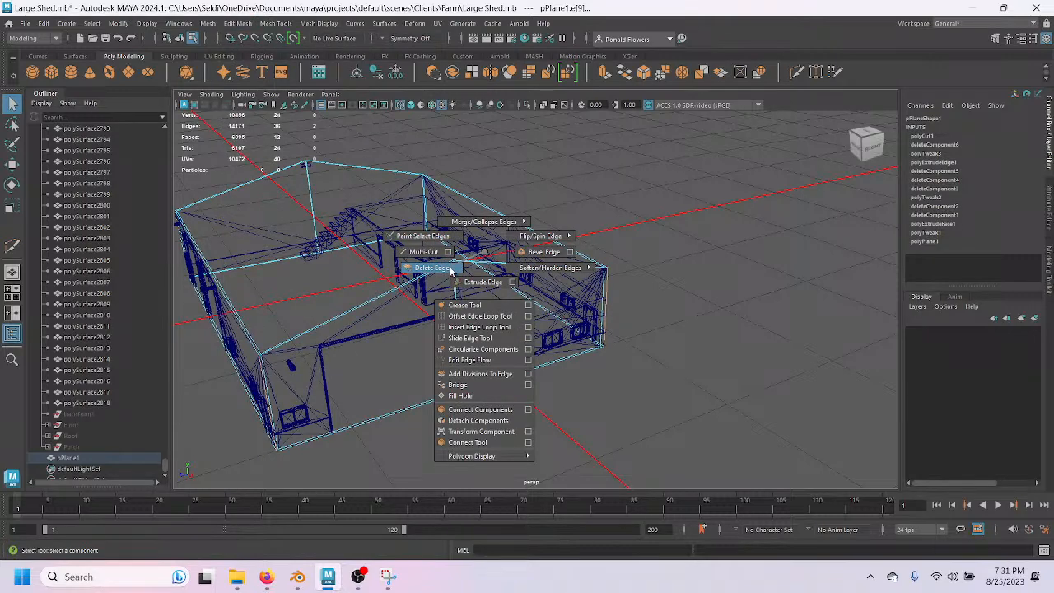
{"action": "left_click", "coordinate": [451, 269]}
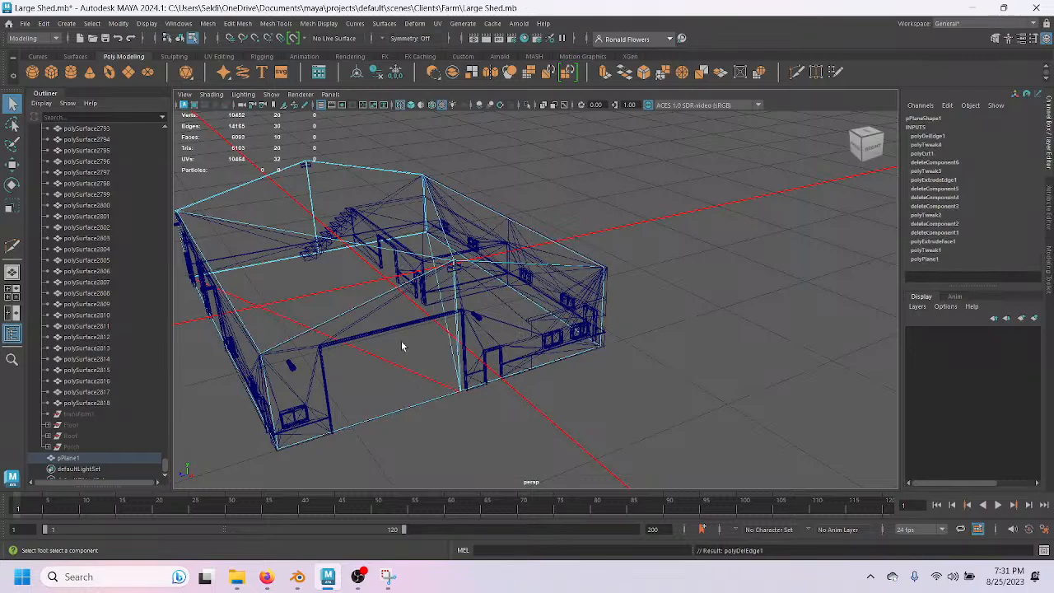
{"action": "left_click_drag", "start_coordinate": [308, 329], "coordinate": [553, 332], "text": "alt"}
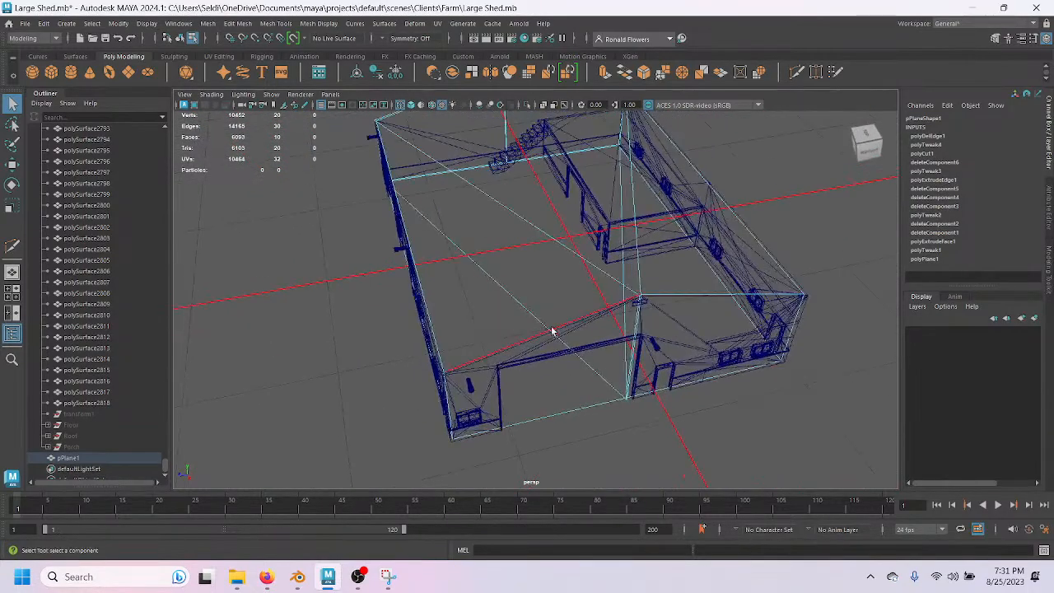
{"action": "key", "text": "ctrl+z"}
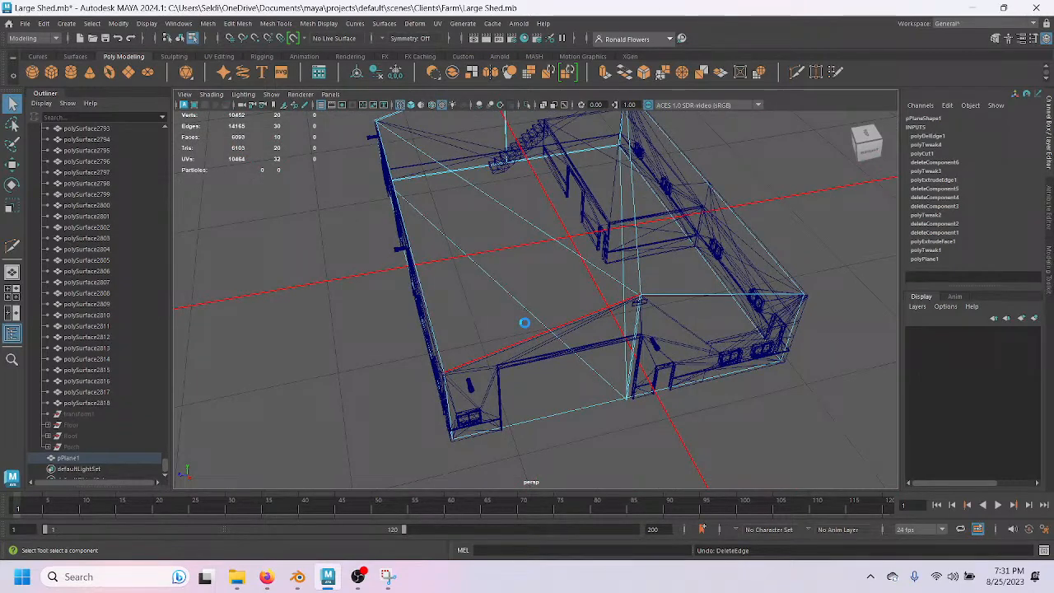
Undo the front wall edge deletion on the wall mesh and save the scene.
{"action": "key", "text": "ctrl+z"}
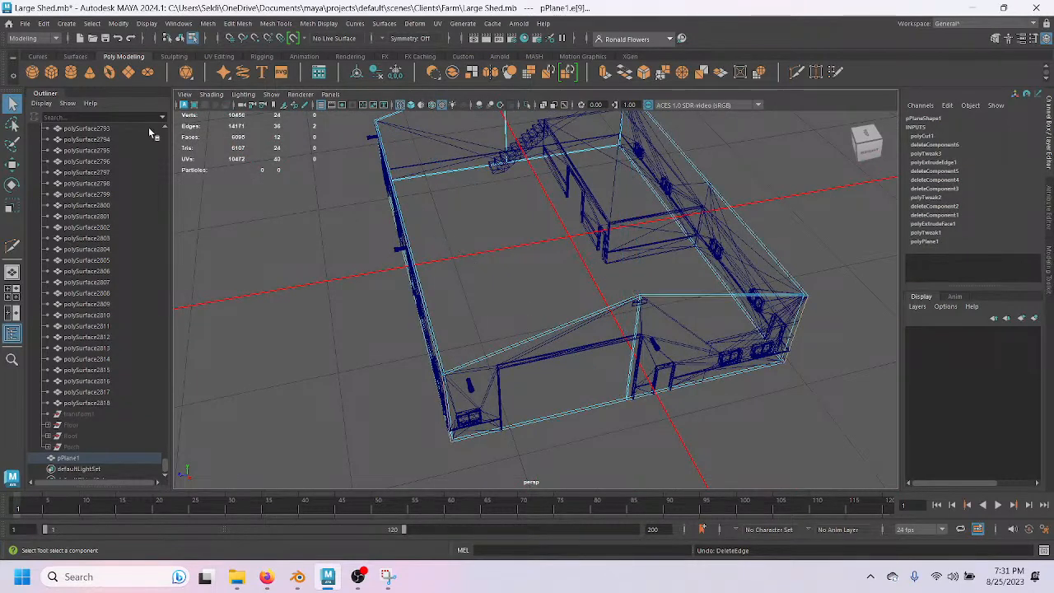
{"action": "key", "text": "ctrl+s"}
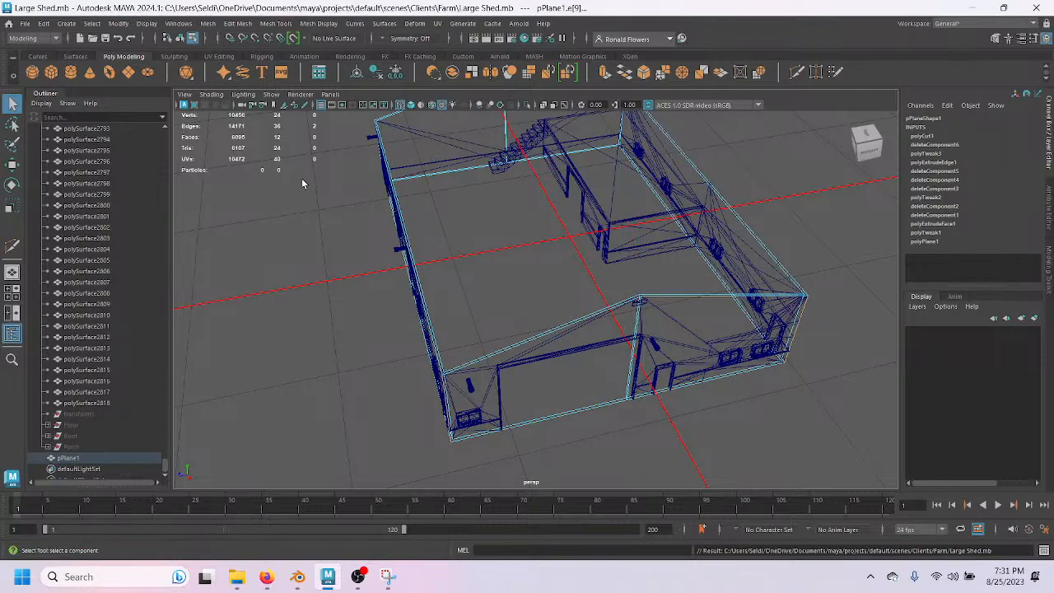
{"action": "left_click", "coordinate": [534, 297]}
Select all inner and outer faces of the front and rear gable walls and extract them from the wall mesh.
{"action": "left_click_drag", "start_coordinate": [533, 297], "coordinate": [566, 290], "text": "alt"}
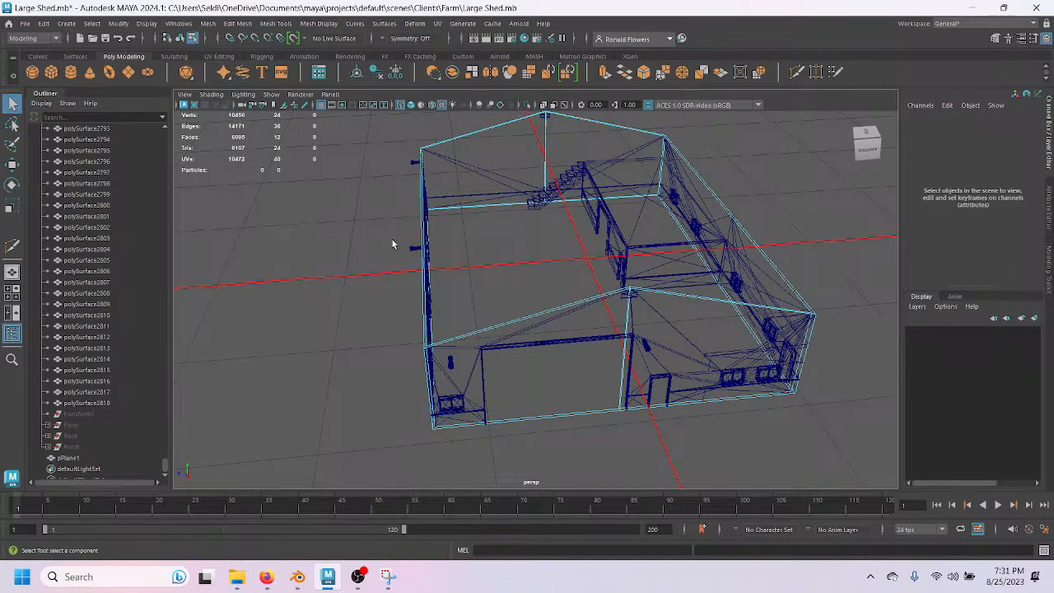
{"action": "right_click_drag", "start_coordinate": [499, 239], "coordinate": [505, 252]}
{"action": "left_click_drag", "start_coordinate": [502, 272], "coordinate": [691, 461]}
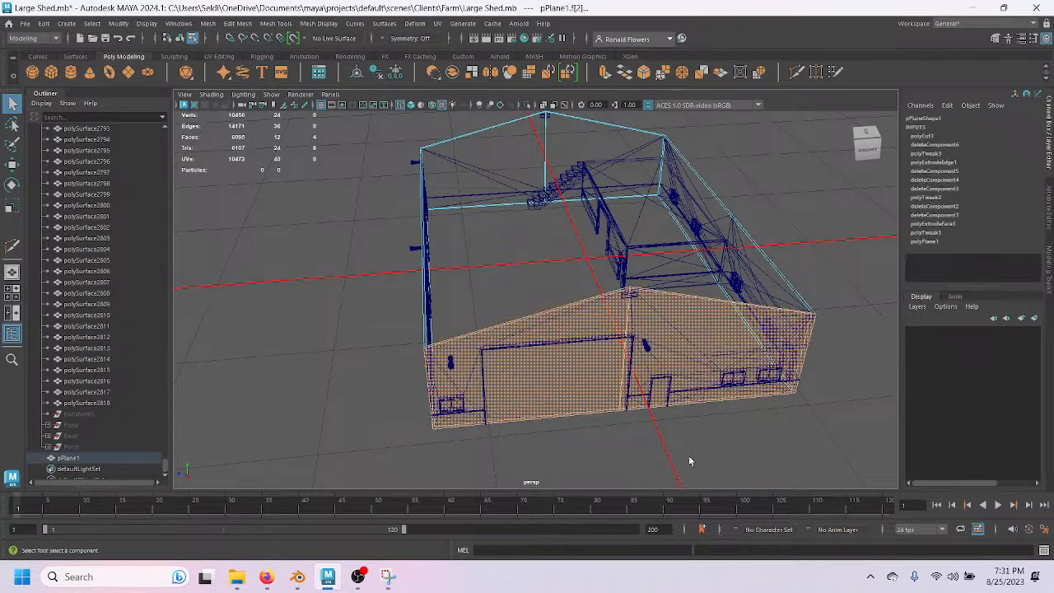
{"action": "left_click_drag", "start_coordinate": [513, 232], "coordinate": [565, 245], "text": "alt"}
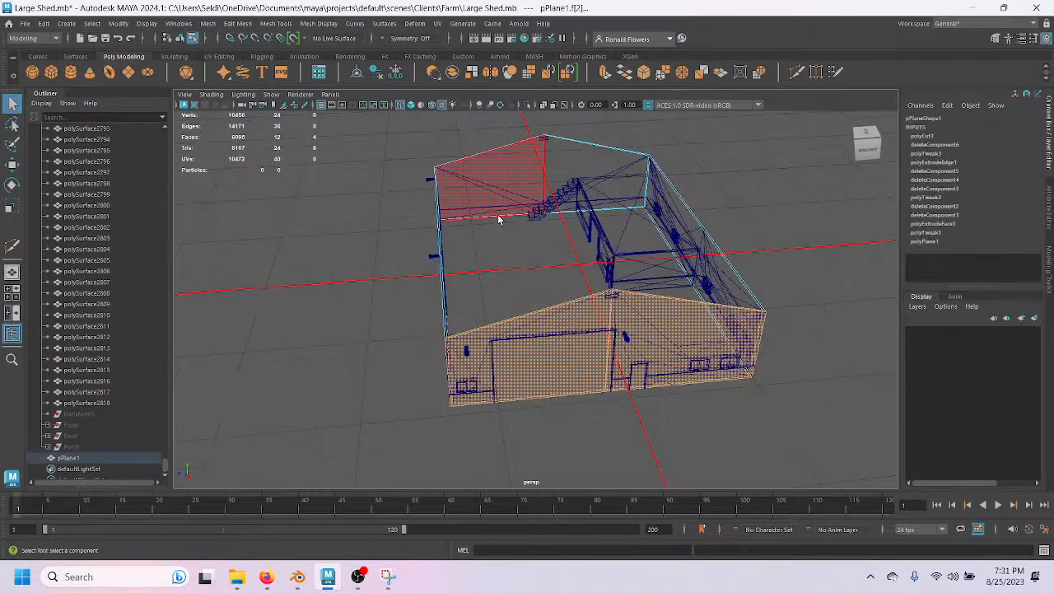
{"action": "left_click_drag", "start_coordinate": [480, 132], "coordinate": [604, 249]}
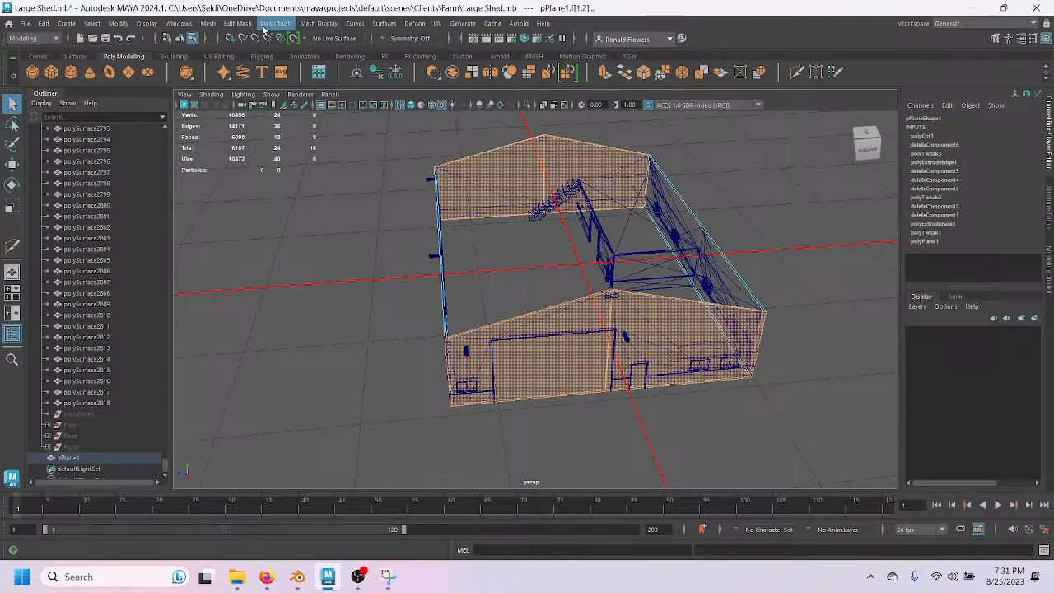
{"action": "left_click", "coordinate": [264, 25]}
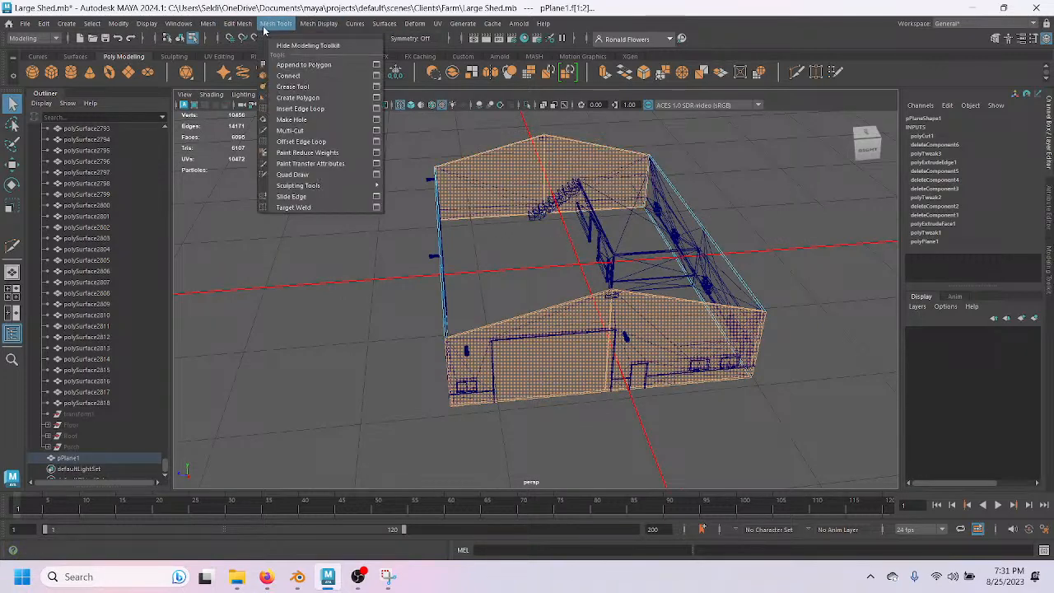
{"action": "mouse_move", "coordinate": [237, 24]}
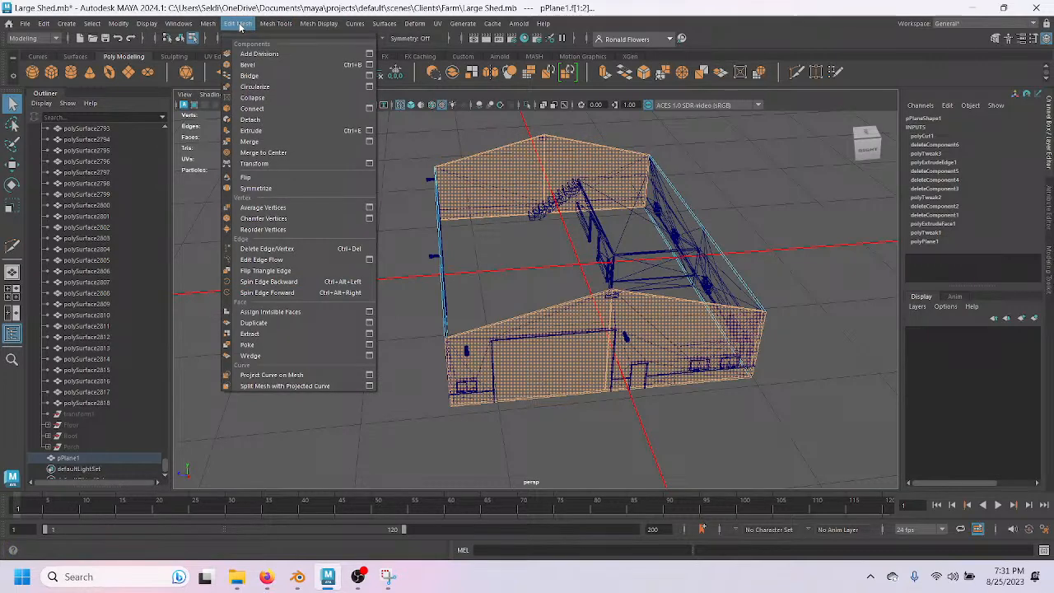
{"action": "left_click", "coordinate": [274, 335]}
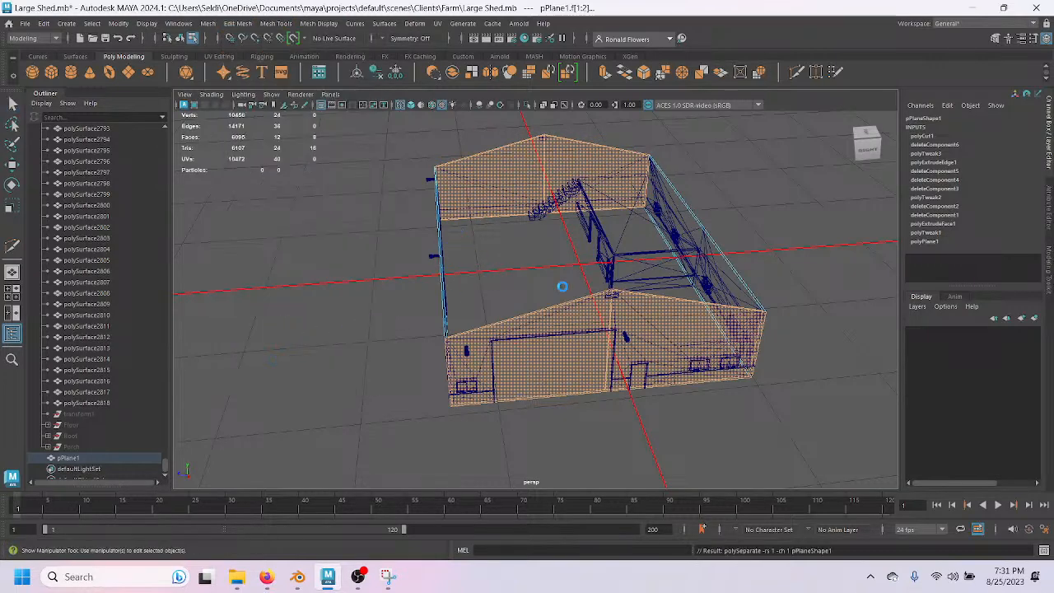
{"action": "left_click", "coordinate": [349, 334]}
Switch to object selection and inspect the extracted rear gable wall near the stairs.
{"action": "left_click", "coordinate": [495, 154]}
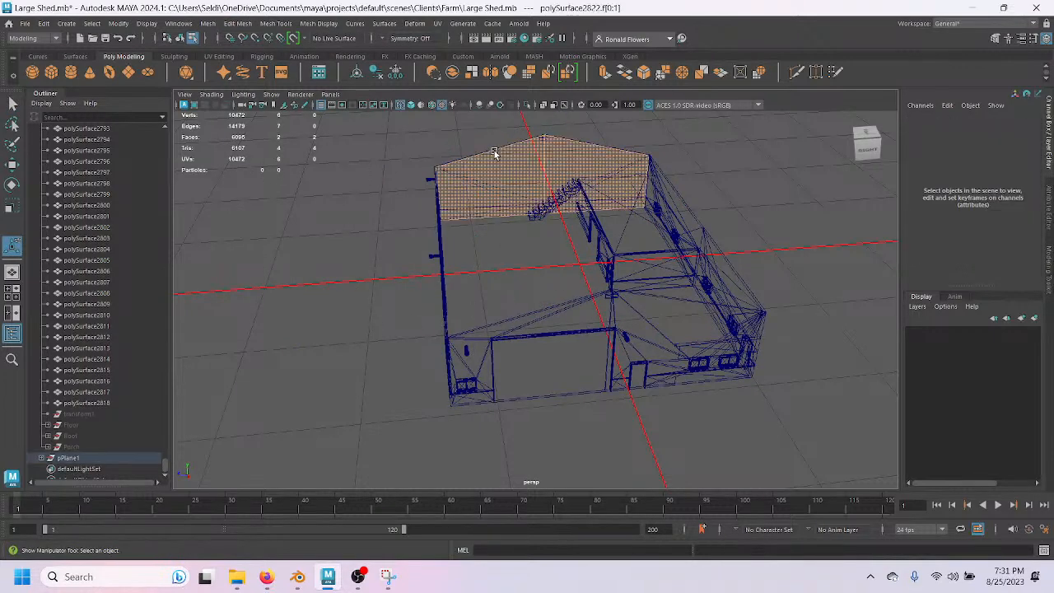
{"action": "right_click", "coordinate": [515, 203]}
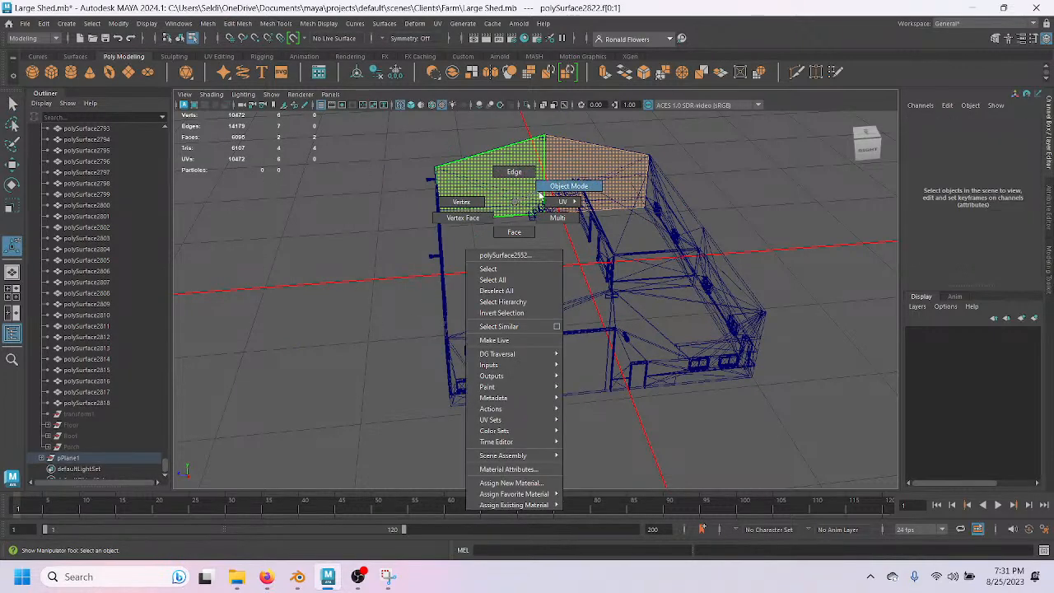
{"action": "left_click", "coordinate": [543, 191]}
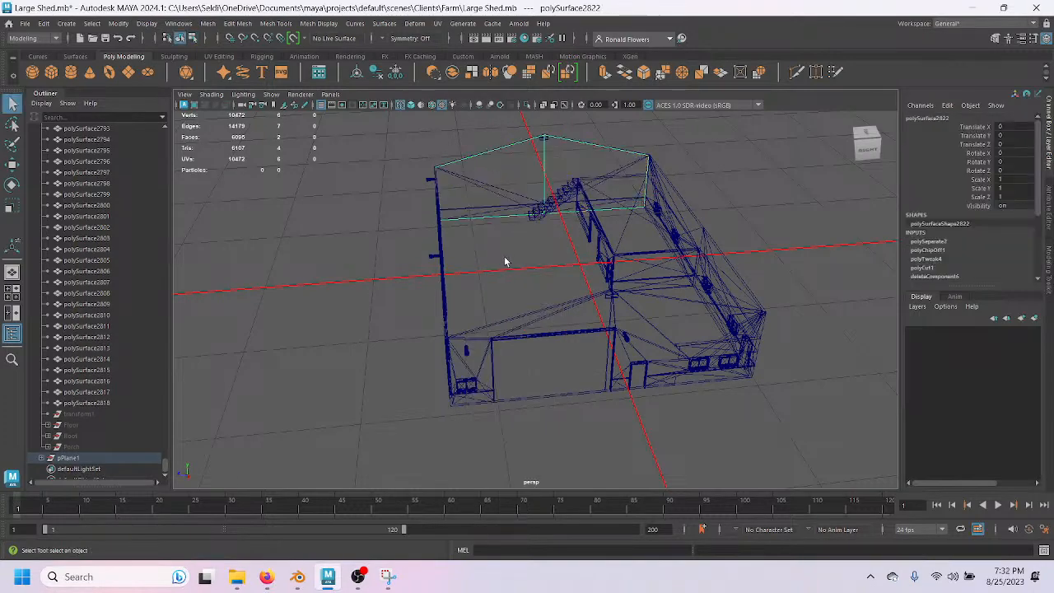
{"action": "scroll", "coordinate": [504, 256], "scroll_direction": "up", "scroll_amount": 3}
{"action": "left_click_drag", "start_coordinate": [433, 247], "coordinate": [566, 250], "text": "alt"}
{"action": "middle_click_drag", "start_coordinate": [566, 249], "coordinate": [742, 252], "text": "alt"}
{"action": "left_click_drag", "start_coordinate": [742, 252], "coordinate": [445, 311], "text": "alt"}
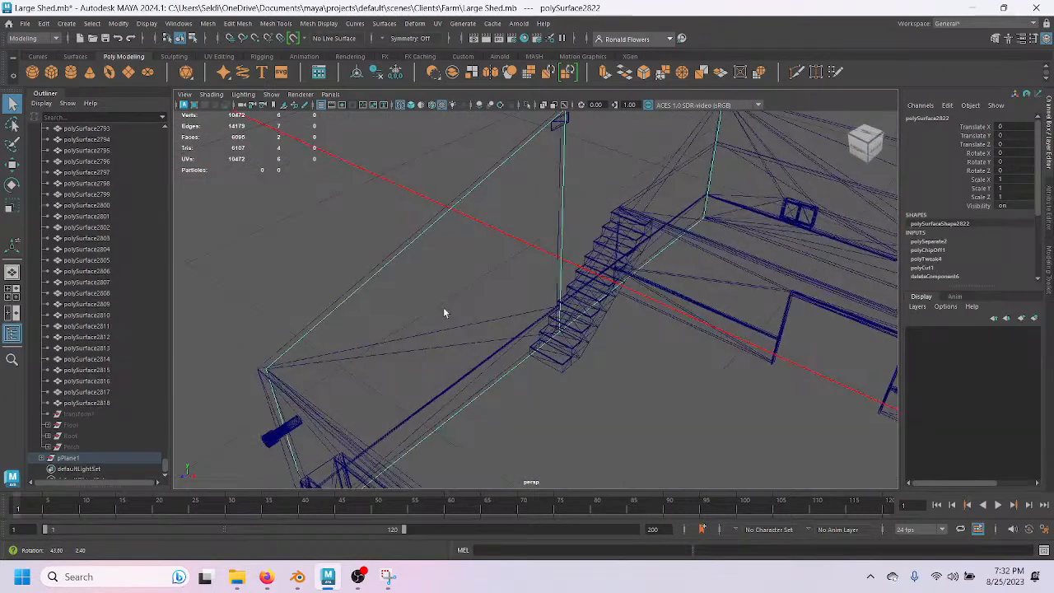
Select the inner and outer surfaces of the front gable wall and combine them into one object.
{"action": "left_click", "coordinate": [381, 265]}
{"action": "left_click", "coordinate": [378, 276]}
{"action": "left_click_drag", "start_coordinate": [354, 268], "coordinate": [367, 300]}
{"action": "left_click", "coordinate": [394, 279]}
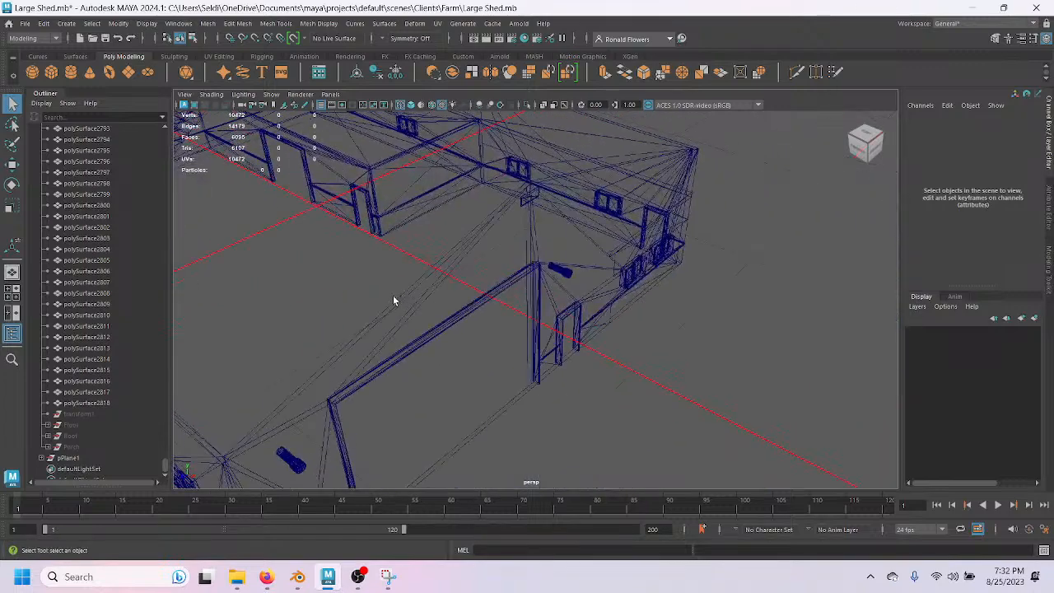
{"action": "left_click", "coordinate": [385, 317]}
{"action": "left_click", "coordinate": [380, 291]}
{"action": "left_click_drag", "start_coordinate": [380, 292], "coordinate": [457, 380], "text": "alt"}
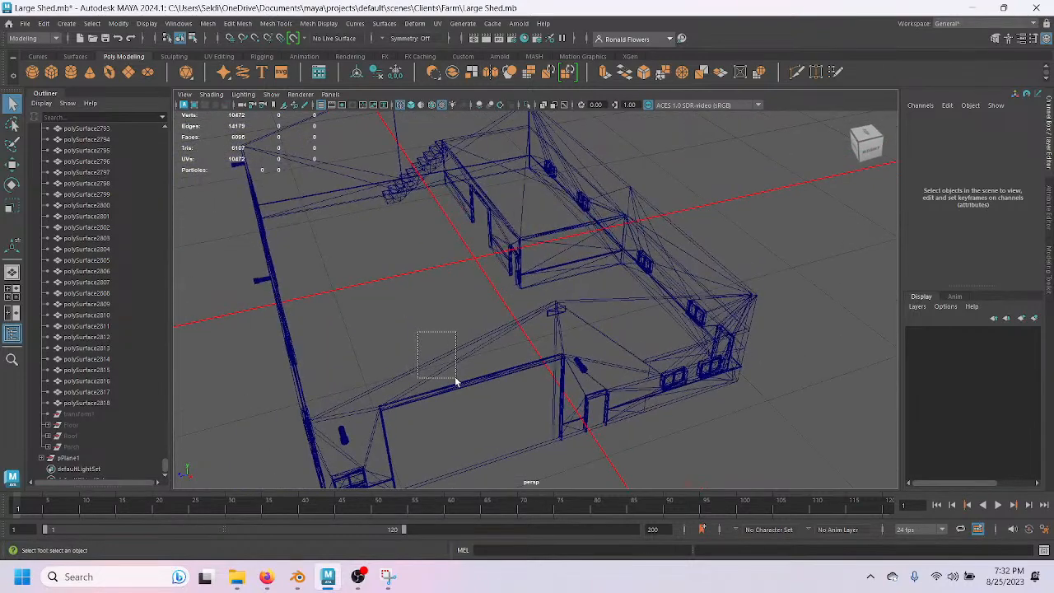
{"action": "right_click_drag", "start_coordinate": [445, 370], "coordinate": [563, 267], "text": "alt"}
{"action": "left_click", "coordinate": [532, 270]}
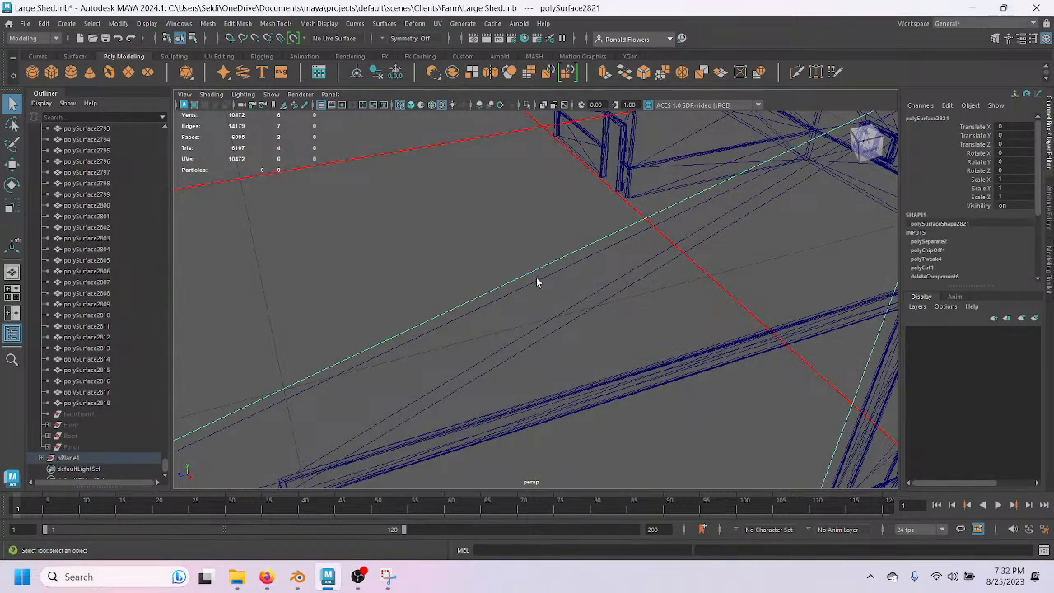
{"action": "key", "text": "f"}
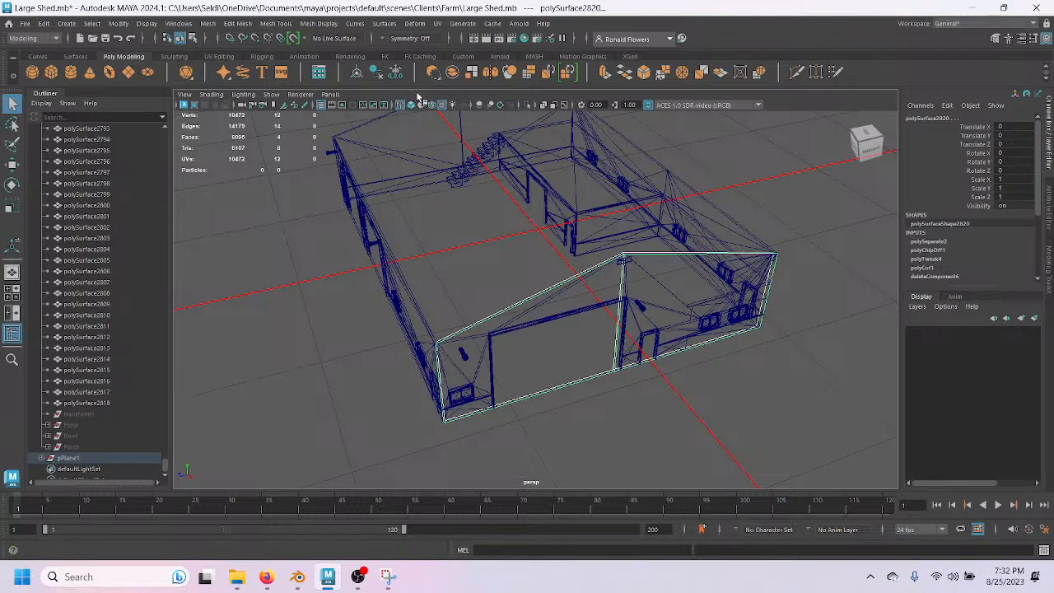
{"action": "left_click", "coordinate": [452, 71]}
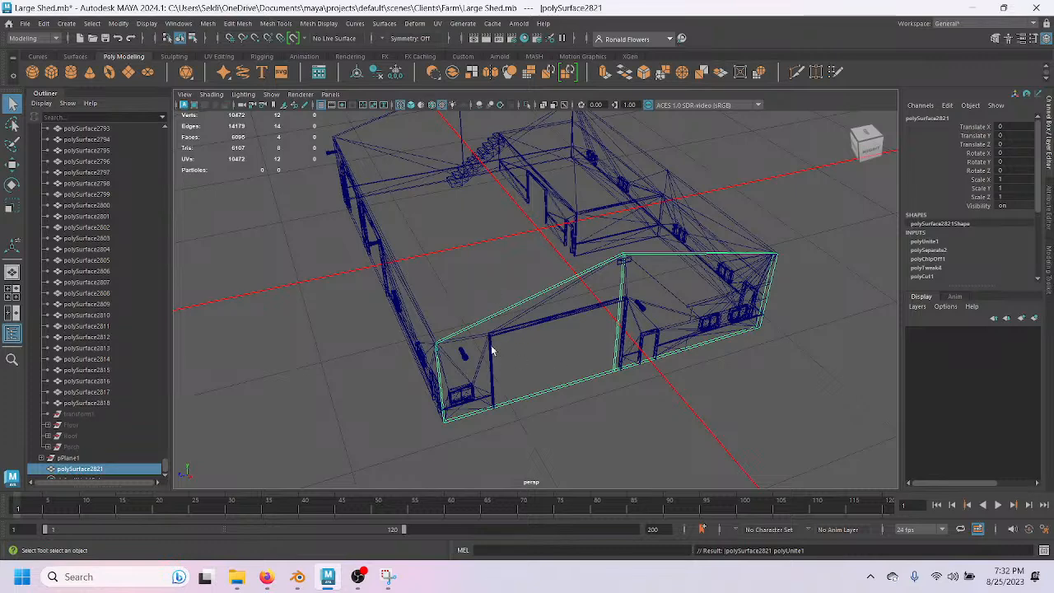
Select the inner and outer surfaces of the rear gable wall and combine them into one object.
{"action": "left_click_drag", "start_coordinate": [441, 262], "coordinate": [492, 336], "text": "alt"}
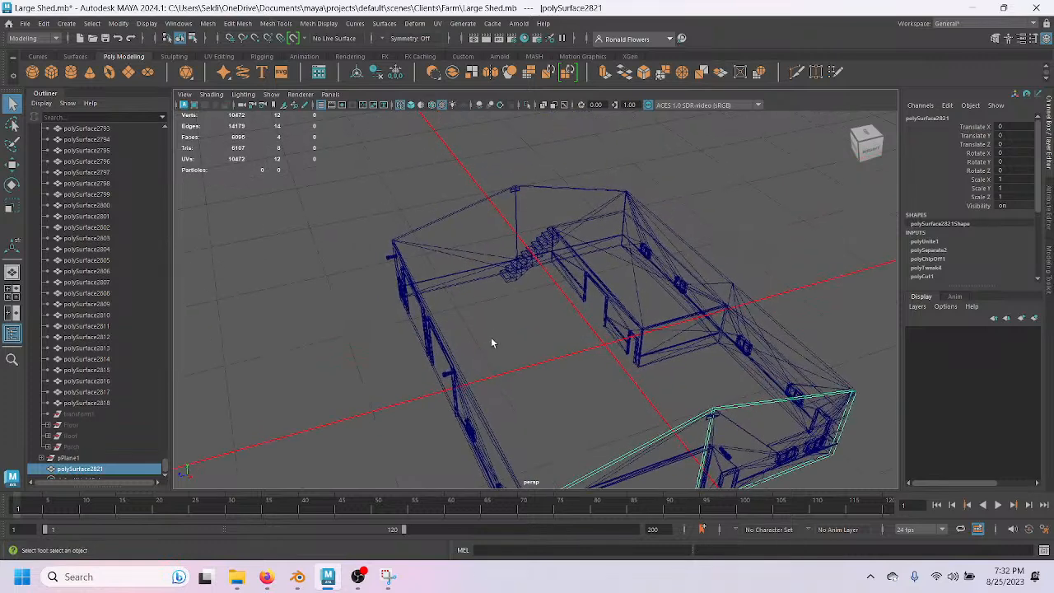
{"action": "left_click", "coordinate": [447, 204]}
{"action": "left_click", "coordinate": [453, 212]}
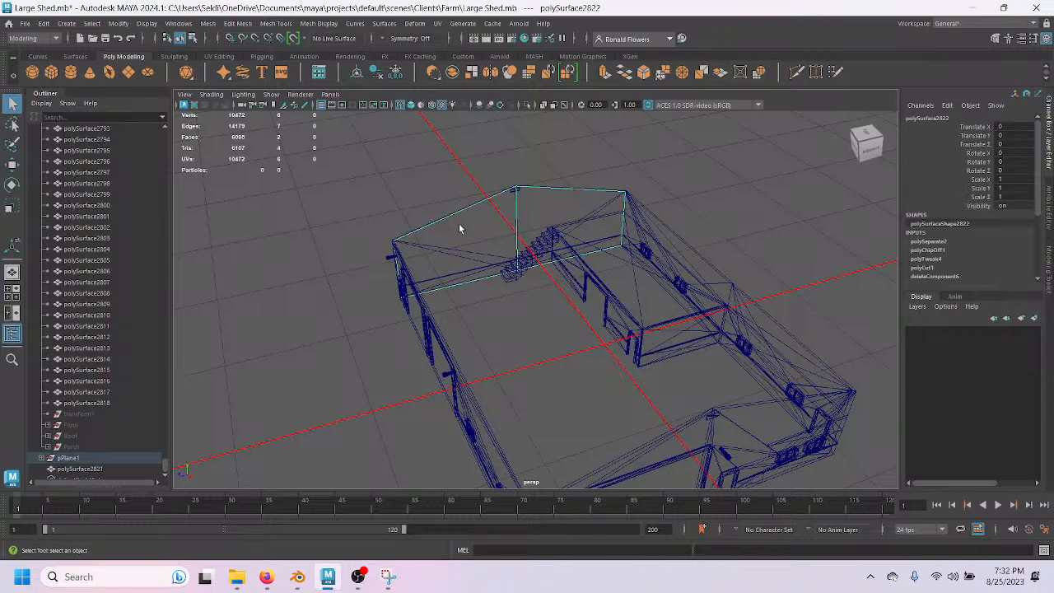
{"action": "scroll", "coordinate": [456, 232], "scroll_direction": "up", "scroll_amount": 5}
{"action": "middle_click_drag", "start_coordinate": [456, 235], "coordinate": [466, 347], "text": "alt"}
{"action": "scroll", "coordinate": [465, 343], "scroll_direction": "up", "scroll_amount": 3}
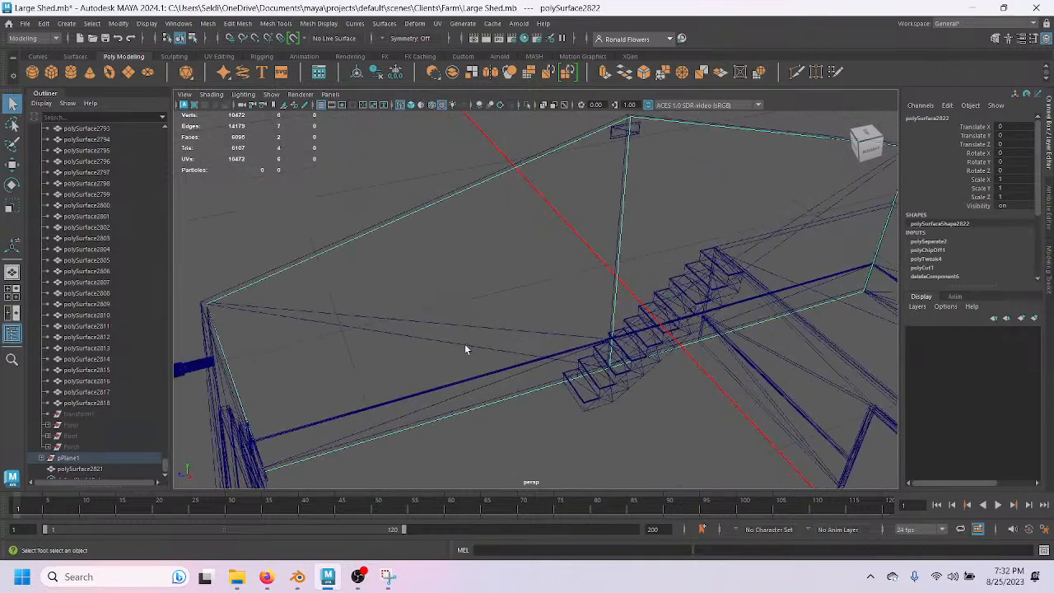
{"action": "left_click", "coordinate": [311, 252]}
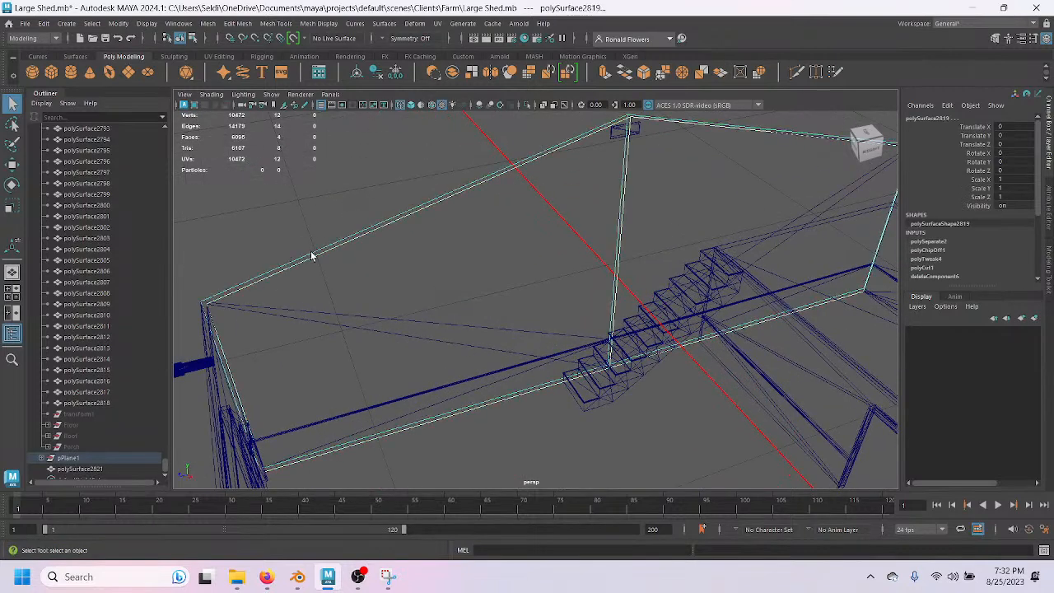
{"action": "left_click", "coordinate": [375, 73]}
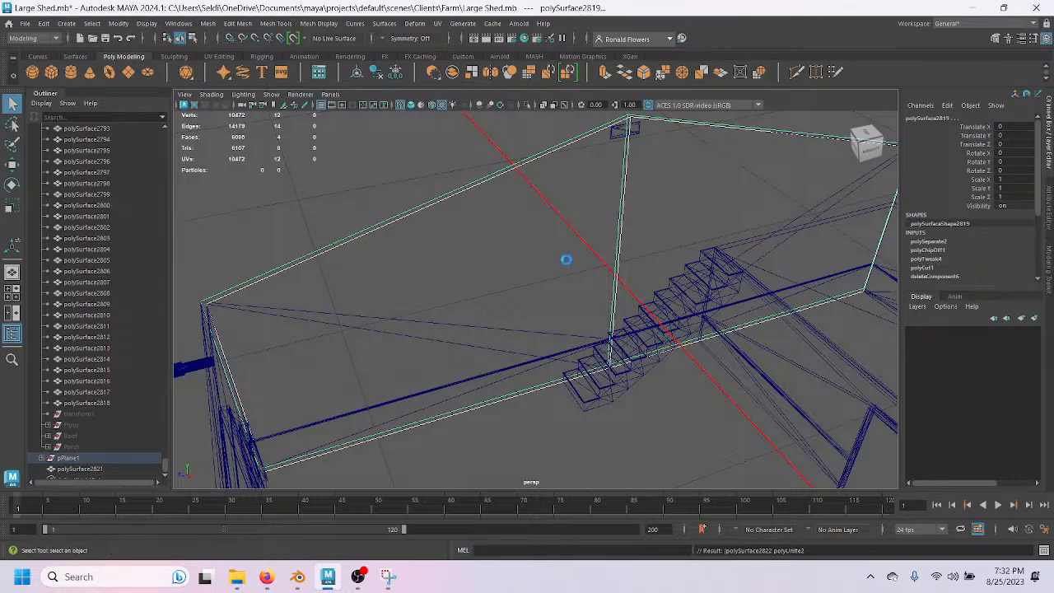
Separate the mesh holding the two long side walls into individual surfaces and clear the selection.
{"action": "scroll", "coordinate": [567, 260], "scroll_direction": "down", "scroll_amount": 3}
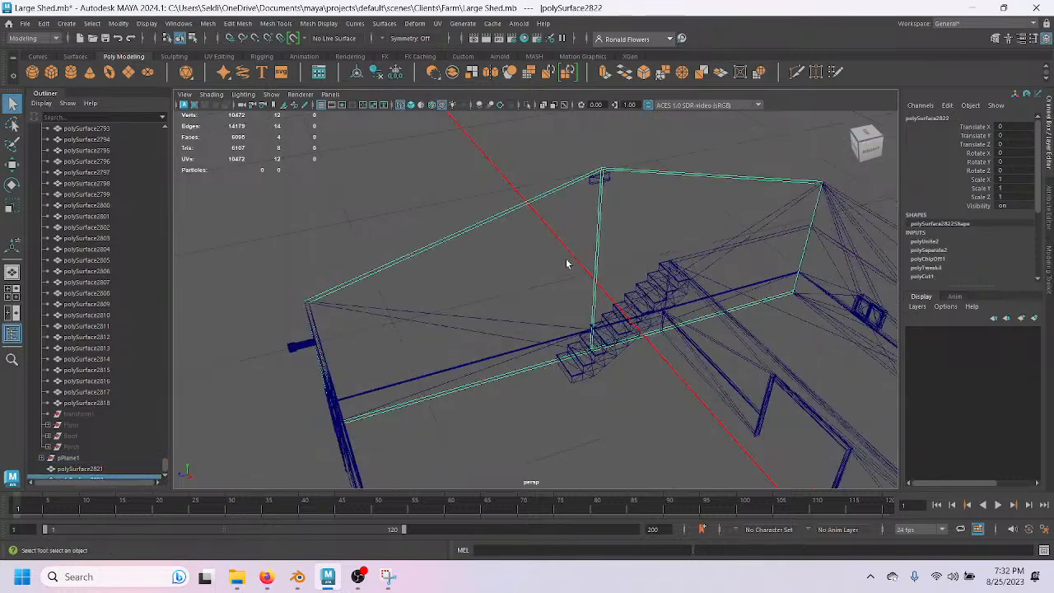
{"action": "scroll", "coordinate": [567, 262], "scroll_direction": "down", "scroll_amount": 3}
{"action": "middle_click_drag", "start_coordinate": [583, 333], "coordinate": [239, 276], "text": "alt"}
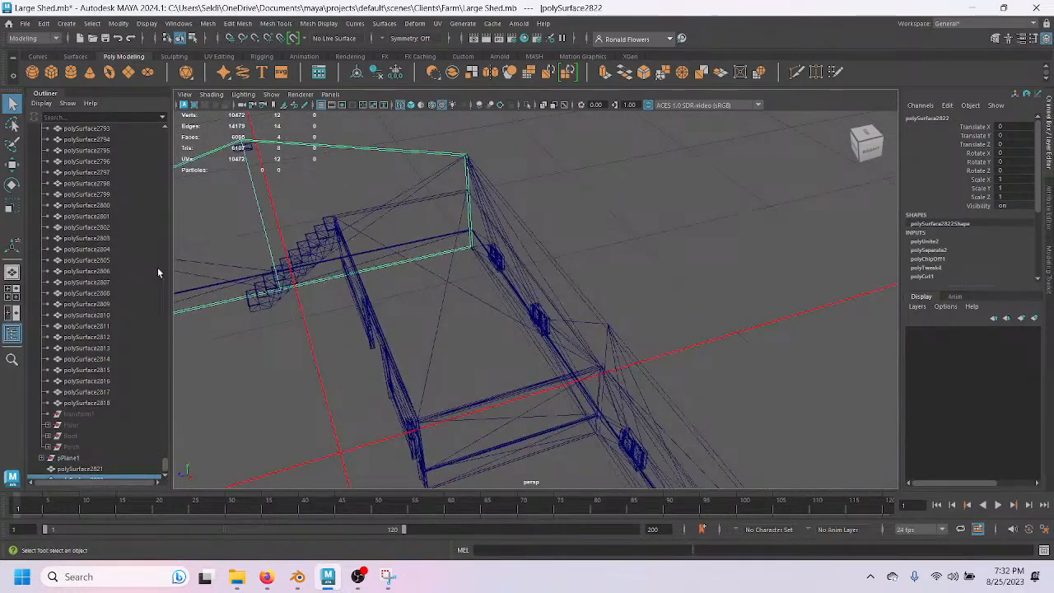
{"action": "left_click", "coordinate": [572, 299]}
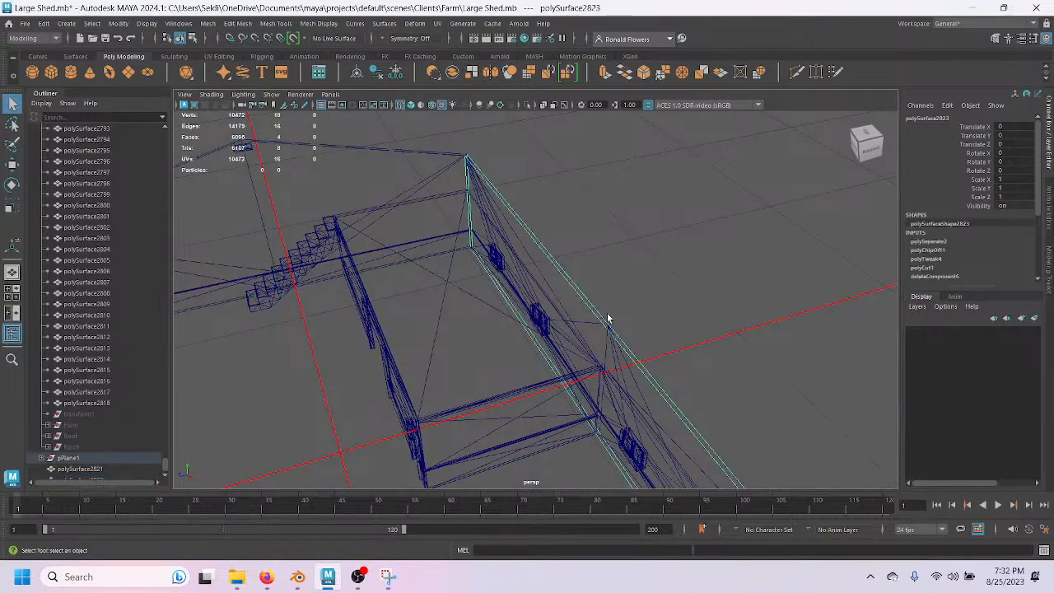
{"action": "scroll", "coordinate": [609, 328], "scroll_direction": "down", "scroll_amount": 3}
{"action": "middle_click_drag", "start_coordinate": [612, 354], "coordinate": [673, 273], "text": "alt"}
{"action": "middle_click_drag", "start_coordinate": [436, 305], "coordinate": [567, 265], "text": "alt"}
{"action": "left_click_drag", "start_coordinate": [568, 265], "coordinate": [447, 405], "text": "alt"}
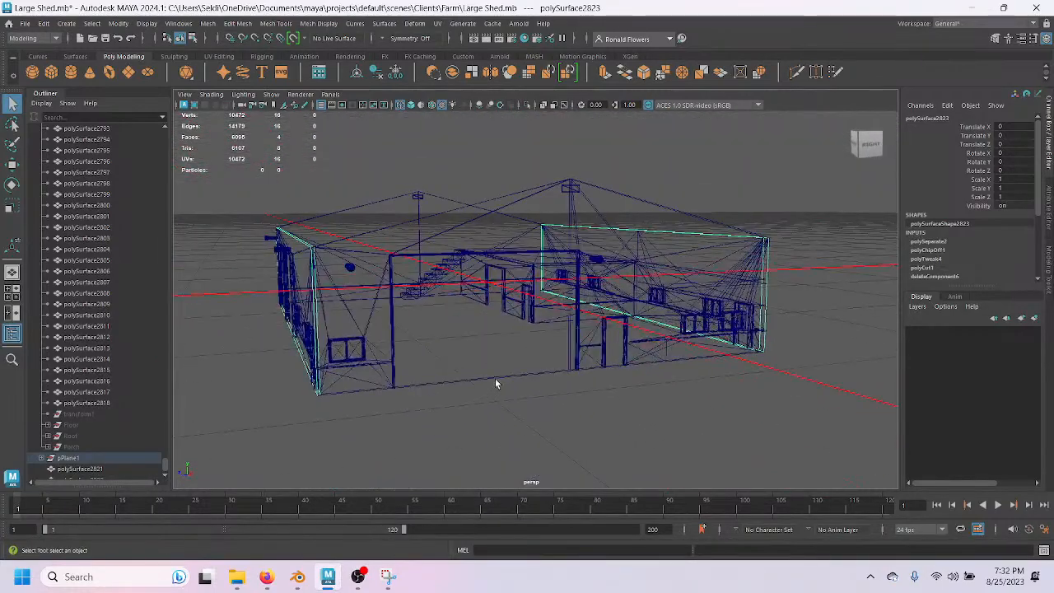
{"action": "scroll", "coordinate": [495, 375], "scroll_direction": "up", "scroll_amount": 2}
{"action": "middle_click_drag", "start_coordinate": [504, 299], "coordinate": [452, 339], "text": "alt"}
{"action": "left_click_drag", "start_coordinate": [498, 283], "coordinate": [561, 287], "text": "alt"}
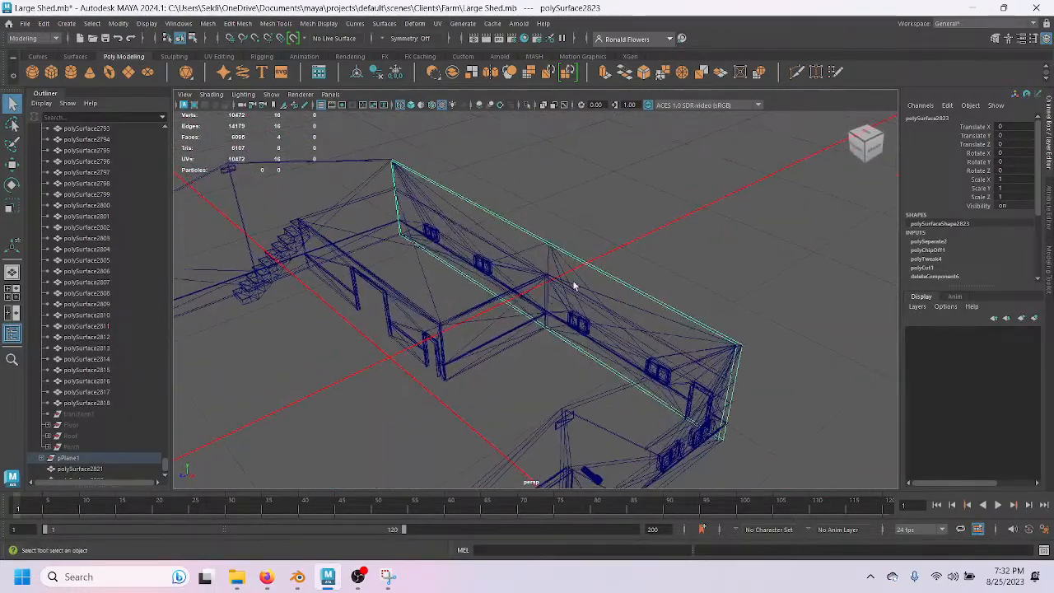
{"action": "scroll", "coordinate": [552, 287], "scroll_direction": "down", "scroll_amount": 2}
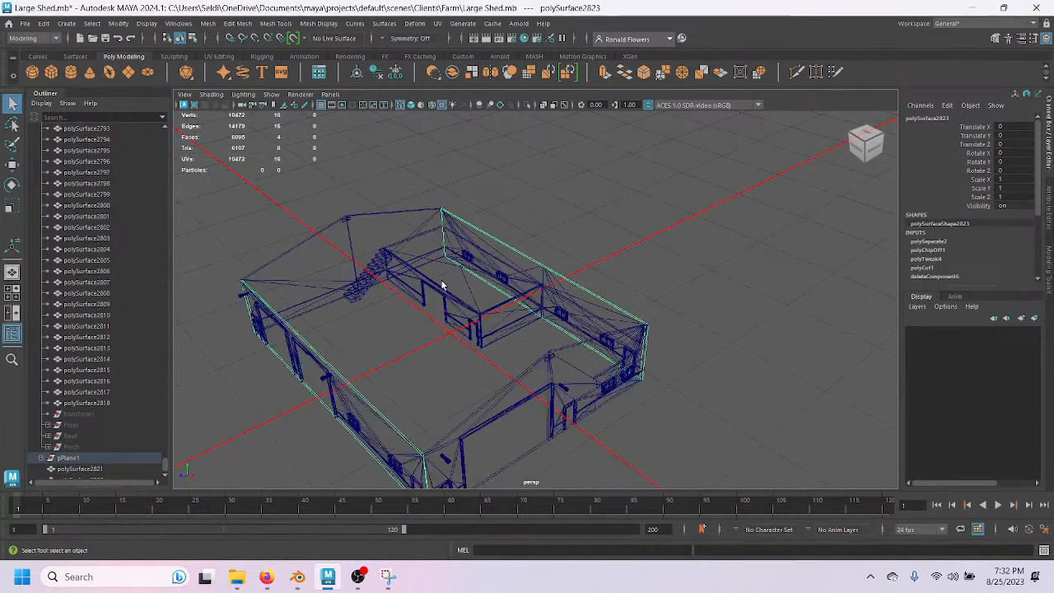
{"action": "left_click", "coordinate": [207, 23]}
{"action": "left_click", "coordinate": [229, 74]}
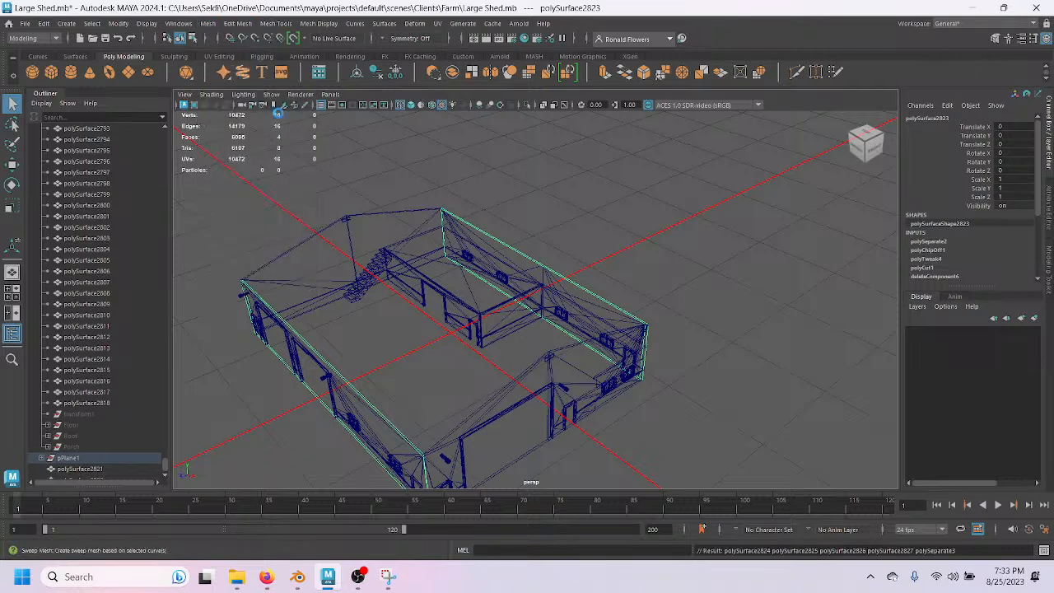
{"action": "left_click", "coordinate": [451, 299]}
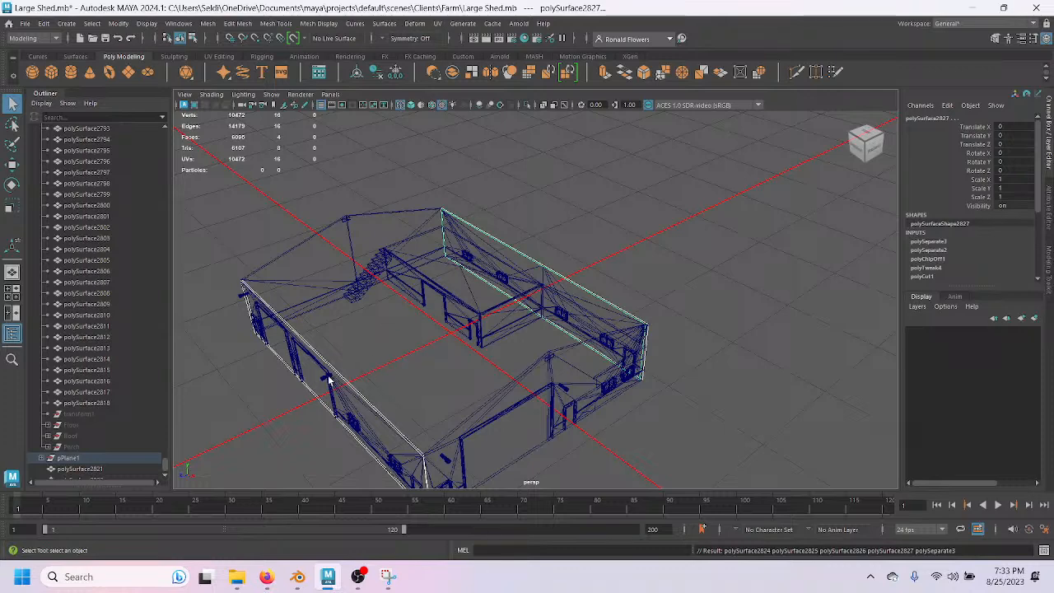
{"action": "left_click", "coordinate": [374, 353]}
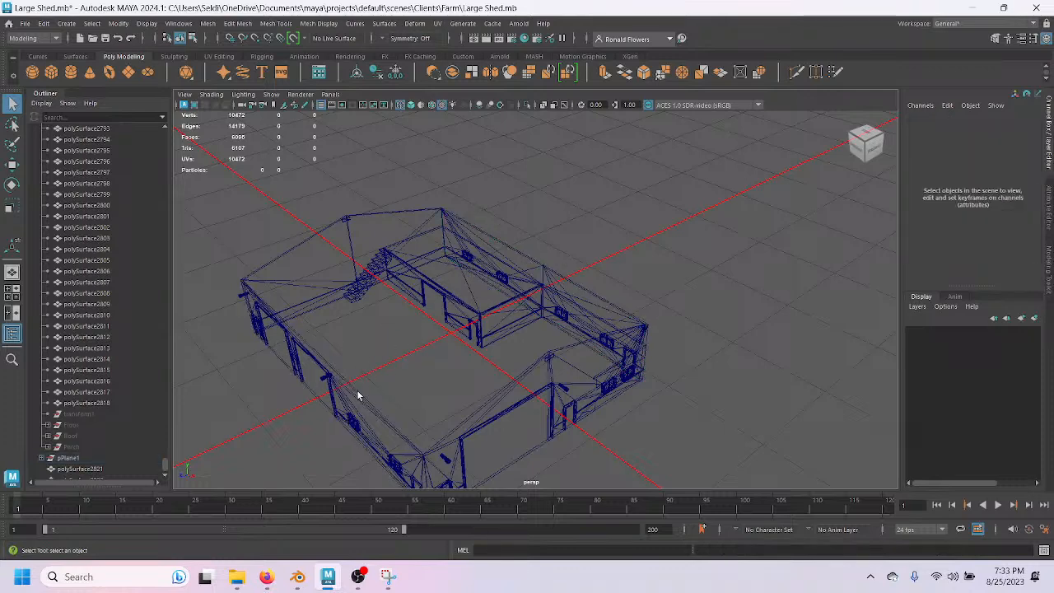
Select the inner and outer surfaces of the long side wall with the large door openings and combine them into one object.
{"action": "scroll", "coordinate": [371, 388], "scroll_direction": "up", "scroll_amount": 3}
{"action": "left_click_drag", "start_coordinate": [336, 385], "coordinate": [478, 261], "text": "alt"}
{"action": "scroll", "coordinate": [466, 286], "scroll_direction": "up", "scroll_amount": 3}
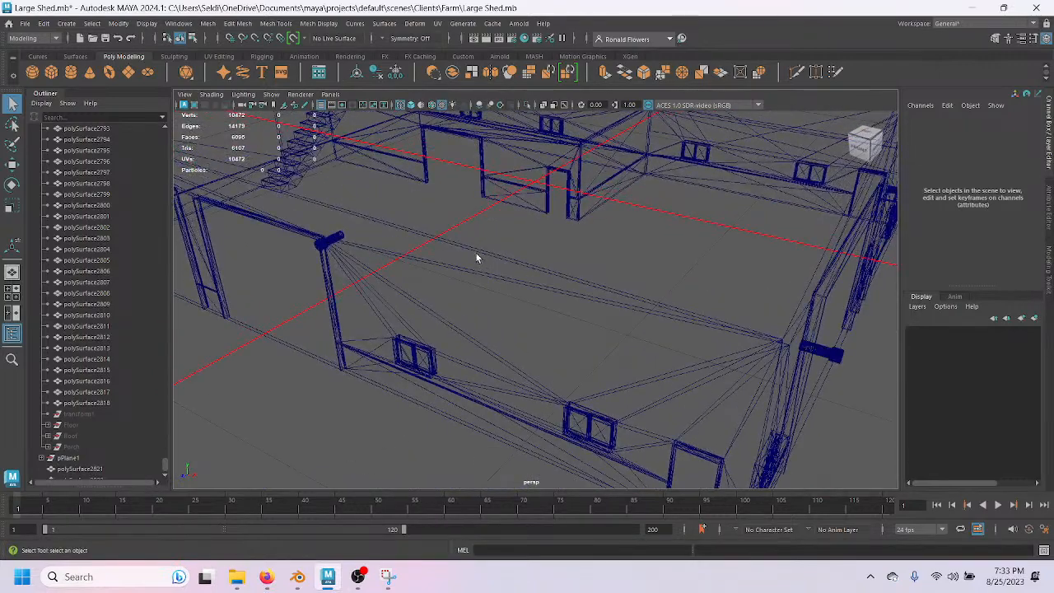
{"action": "left_click", "coordinate": [476, 252]}
{"action": "left_click", "coordinate": [482, 251]}
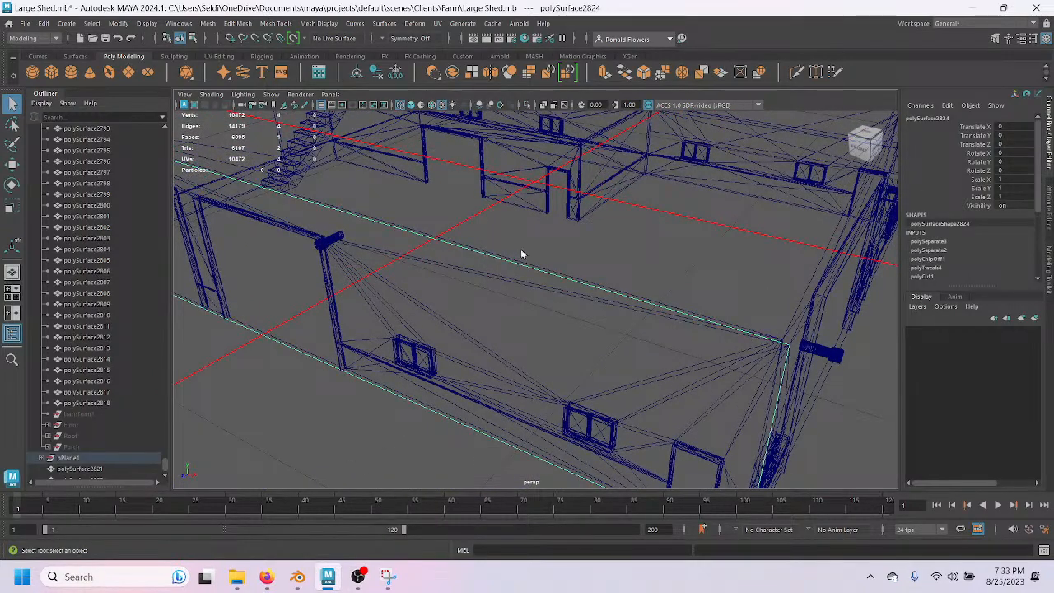
{"action": "left_click_drag", "start_coordinate": [540, 244], "coordinate": [474, 267], "text": "alt"}
{"action": "left_click", "coordinate": [359, 319], "text": "shift"}
{"action": "scroll", "coordinate": [447, 287], "scroll_direction": "down", "scroll_amount": 5}
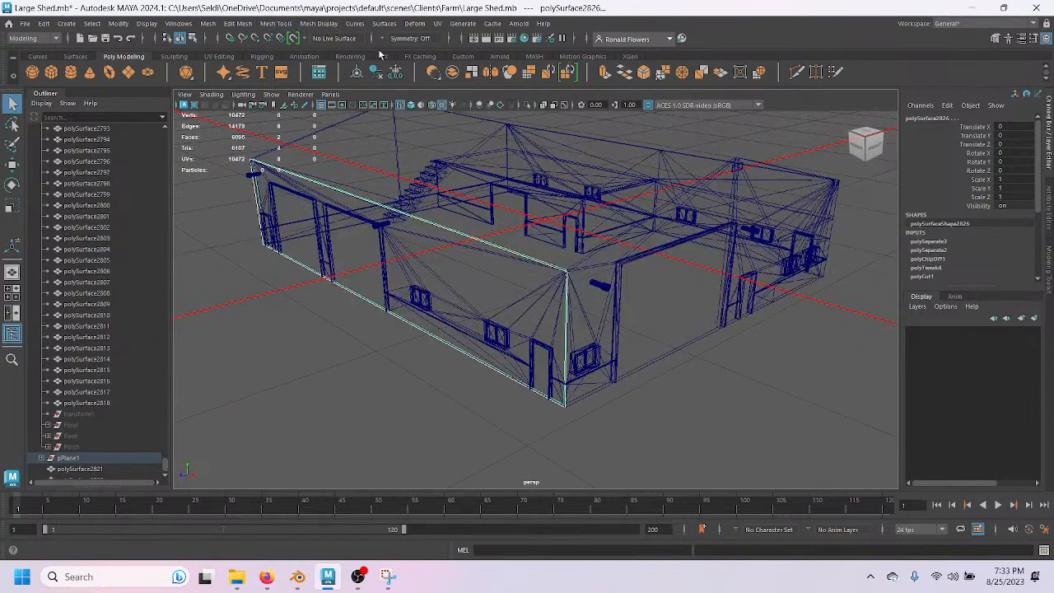
{"action": "key", "text": "g"}
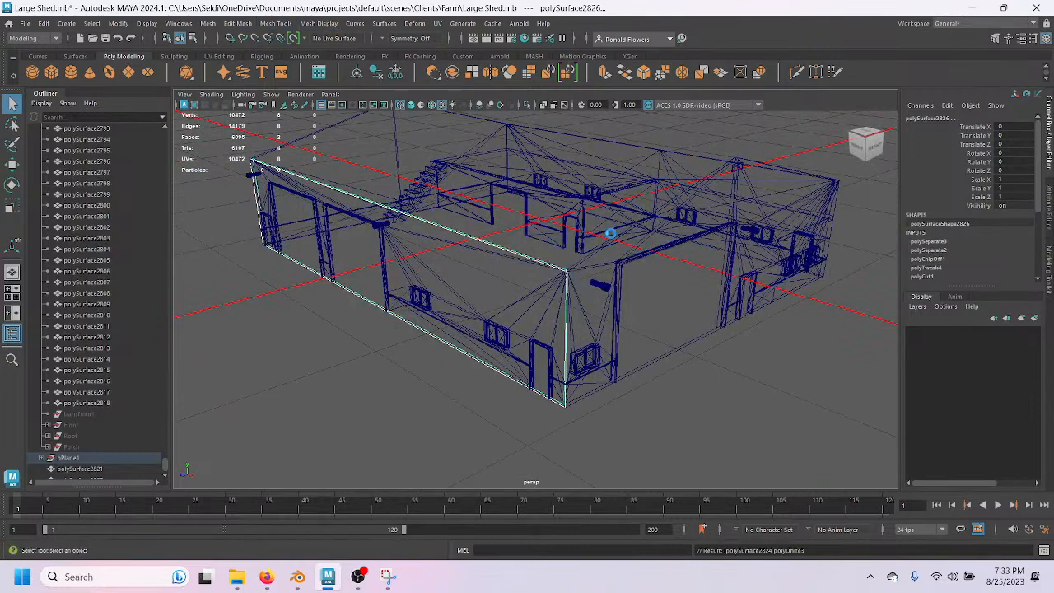
Select the inner and outer surfaces of the opposite long side wall and combine them into one object.
{"action": "mouse_move", "coordinate": [618, 233]}
{"action": "left_mouse_down", "text": "alt"}
{"action": "mouse_move", "coordinate": [643, 240]}
{"action": "mouse_move", "coordinate": [483, 284]}
{"action": "mouse_move", "coordinate": [524, 292]}
{"action": "mouse_move", "coordinate": [609, 226]}
{"action": "left_mouse_up", "text": "alt"}
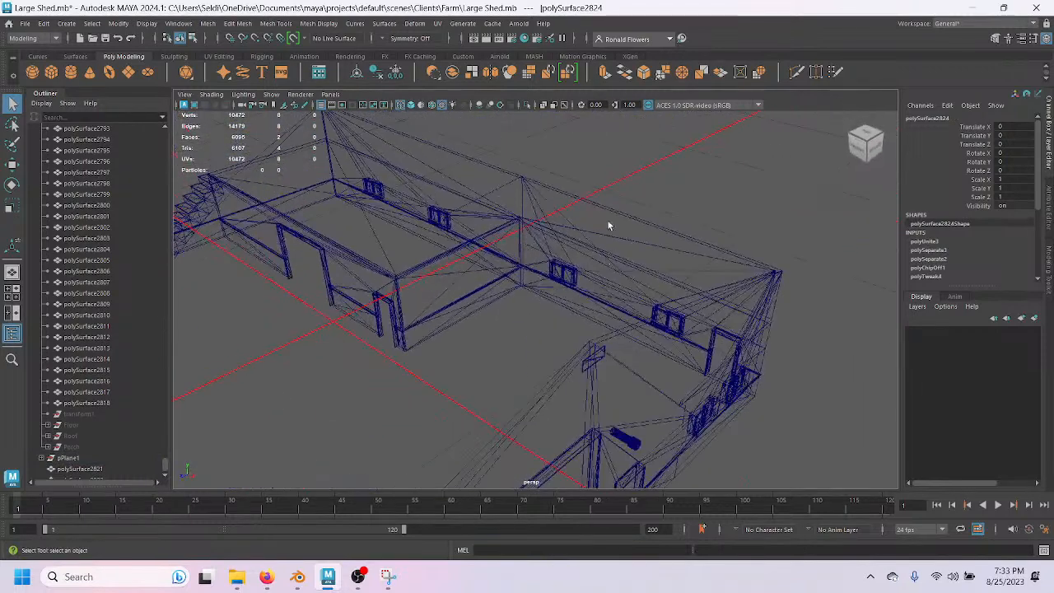
{"action": "left_click", "coordinate": [613, 208]}
{"action": "left_click", "coordinate": [619, 214]}
{"action": "left_click", "coordinate": [618, 213]}
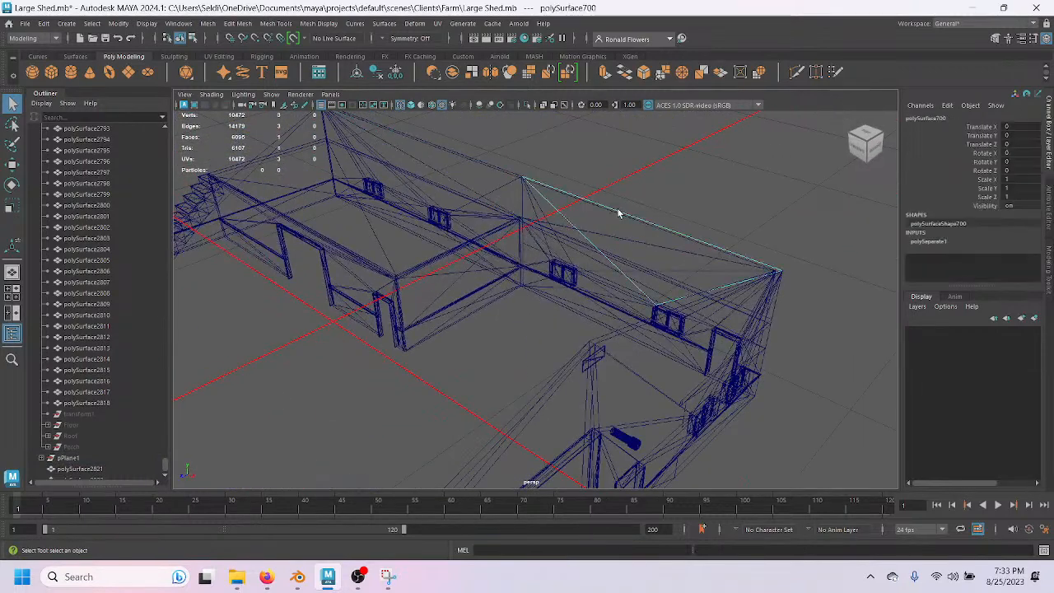
{"action": "left_click", "coordinate": [616, 212]}
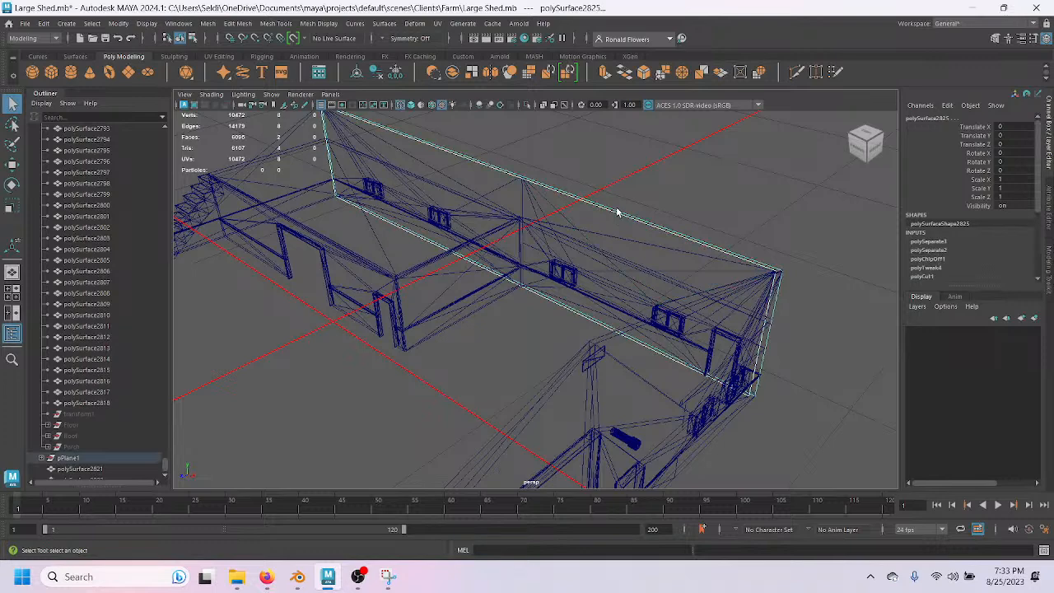
{"action": "left_click", "coordinate": [449, 72]}
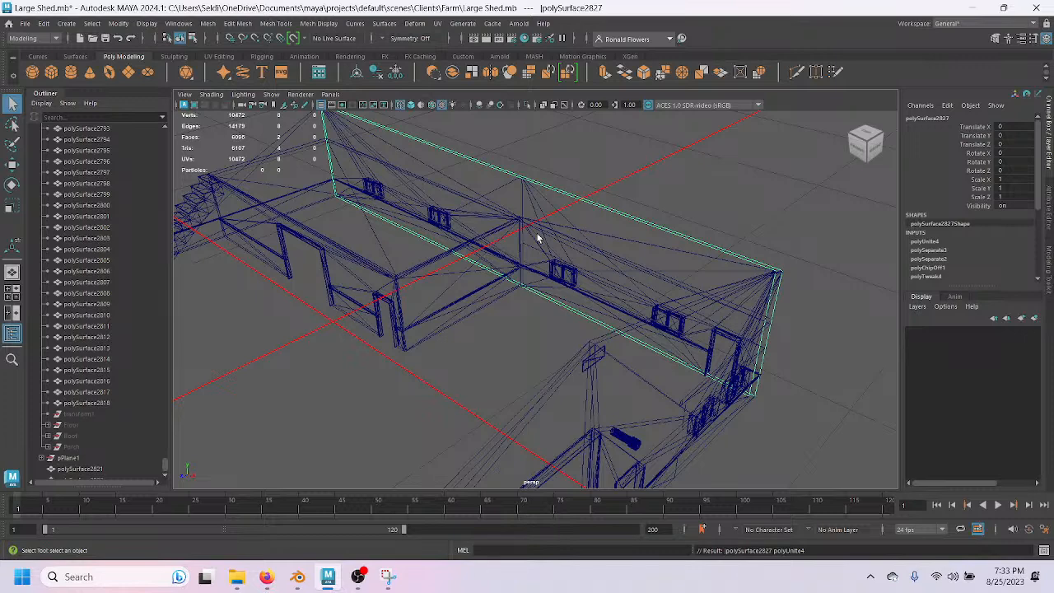
Select the combined front gable wall object and bring it into view from the front.
{"action": "left_click_drag", "start_coordinate": [489, 237], "coordinate": [477, 267], "text": "alt"}
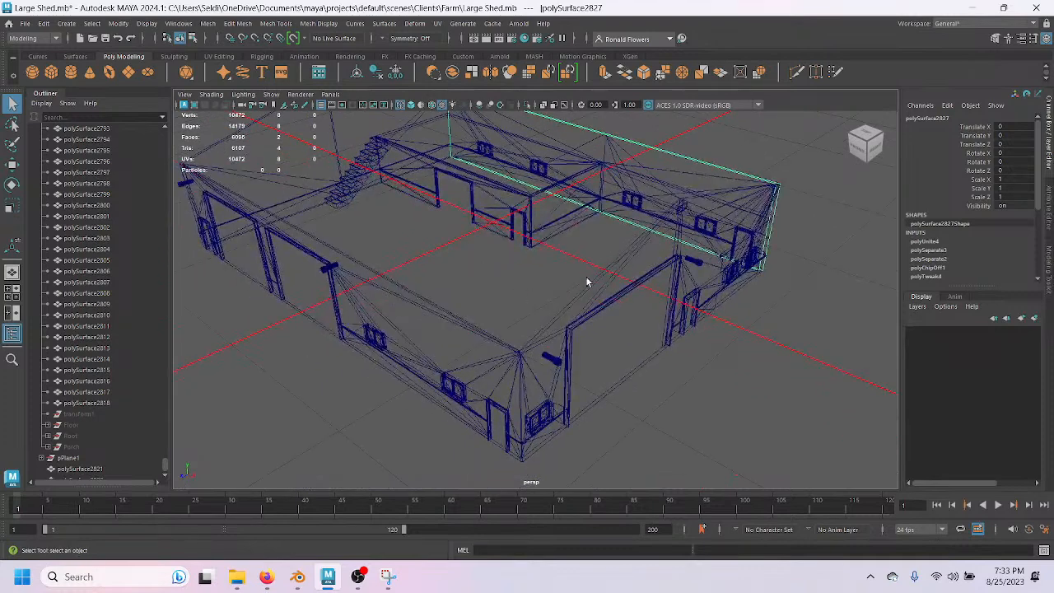
{"action": "scroll", "coordinate": [516, 324], "scroll_direction": "up", "scroll_amount": 4}
{"action": "left_click_drag", "start_coordinate": [534, 320], "coordinate": [426, 327], "text": "alt"}
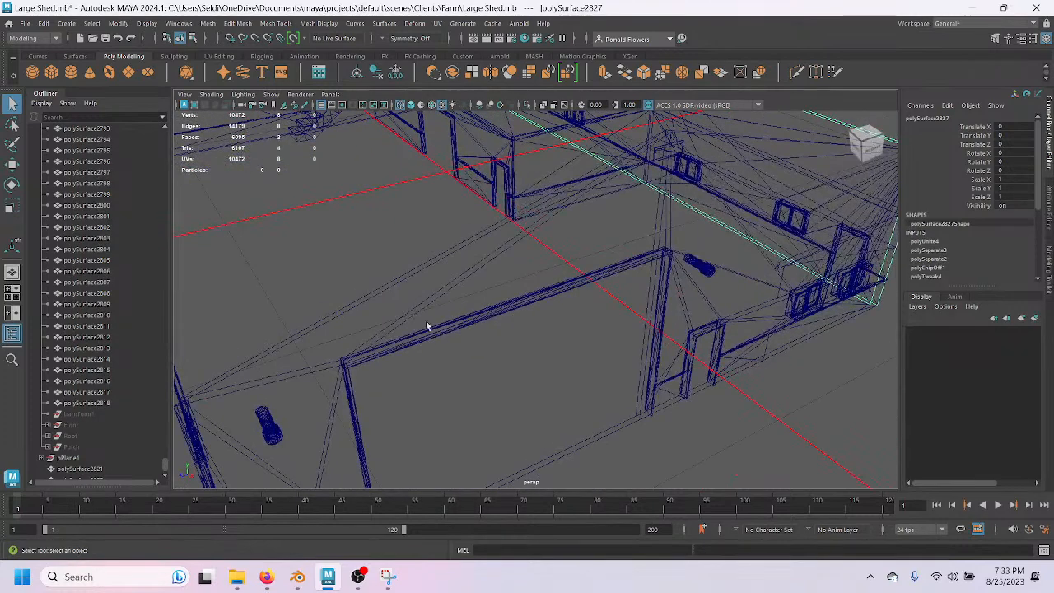
{"action": "left_click", "coordinate": [387, 293]}
{"action": "left_click", "coordinate": [382, 290]}
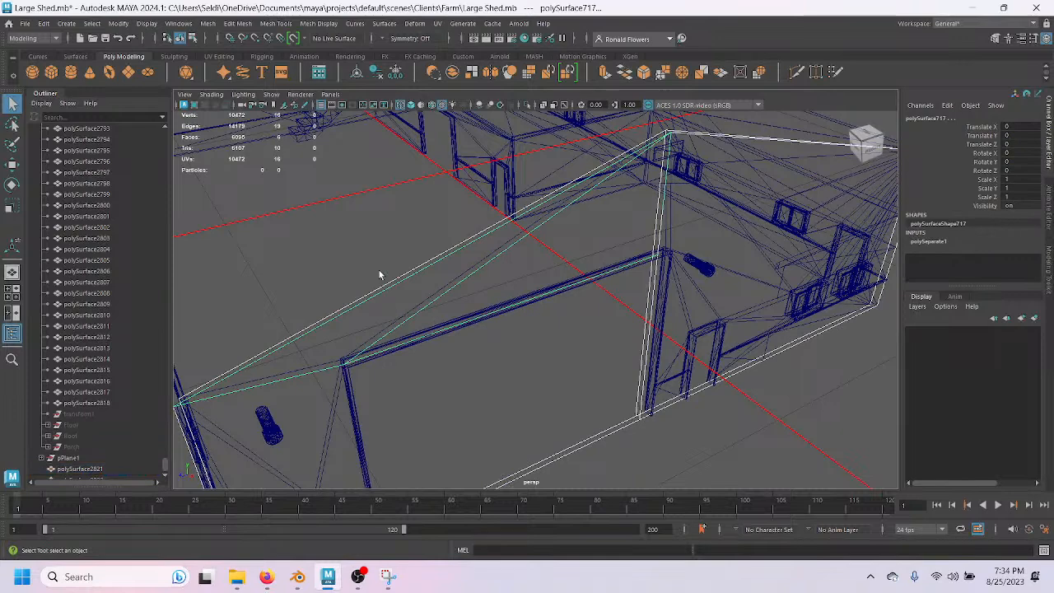
{"action": "left_click", "coordinate": [392, 288]}
{"action": "left_click", "coordinate": [392, 288]}
{"action": "key", "text": "f"}
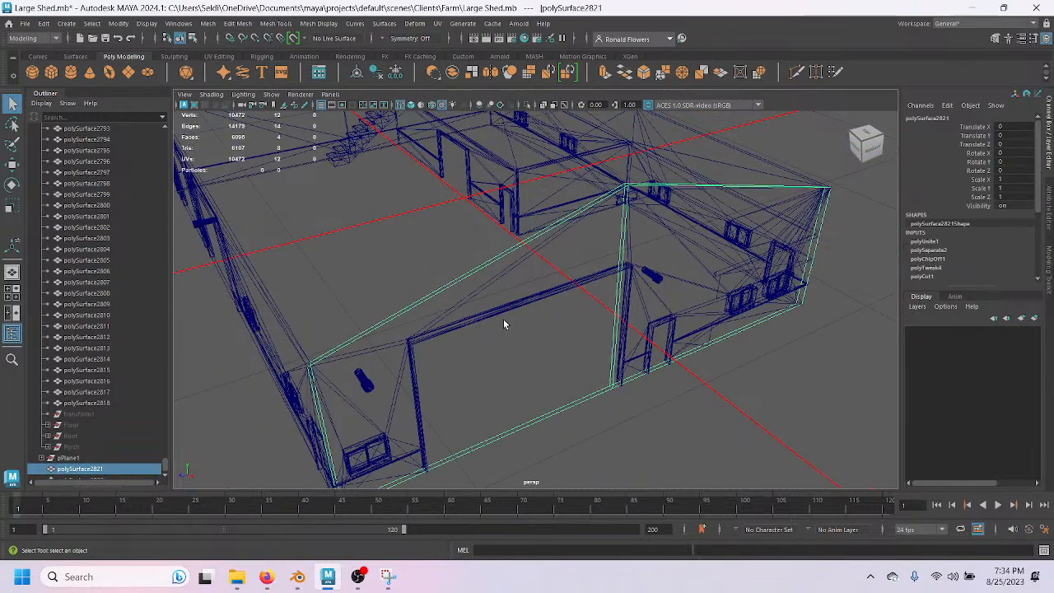
{"action": "left_click_drag", "start_coordinate": [504, 319], "coordinate": [469, 346], "text": "alt"}
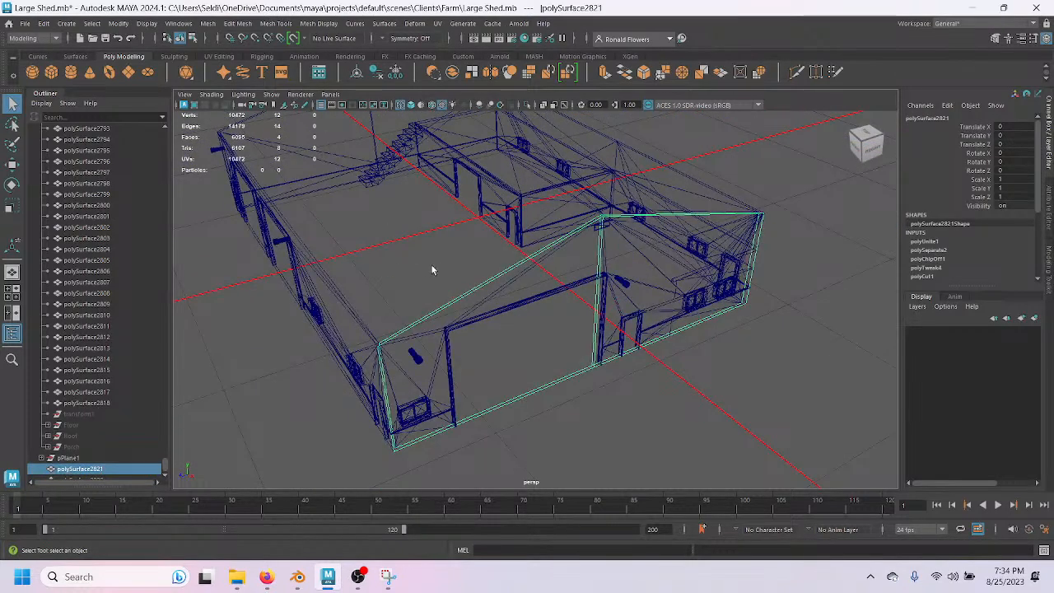
{"action": "scroll", "coordinate": [436, 271], "scroll_direction": "down", "scroll_amount": 3}
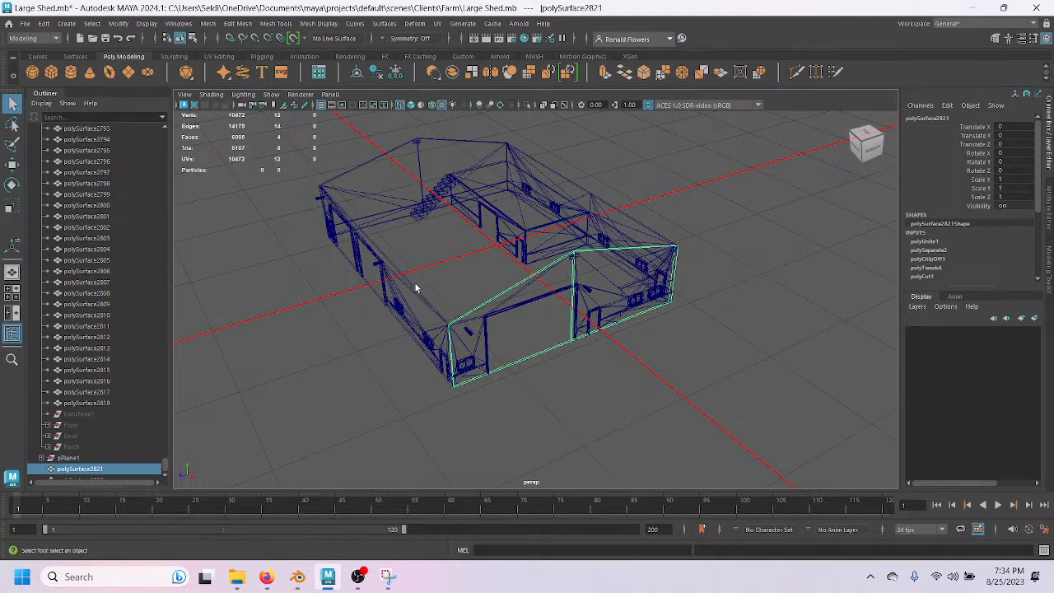
{"action": "mouse_move", "coordinate": [415, 284]}
{"action": "left_mouse_down", "text": "alt"}
{"action": "mouse_move", "coordinate": [484, 351]}
{"action": "mouse_move", "coordinate": [441, 348]}
{"action": "mouse_move", "coordinate": [393, 313]}
{"action": "mouse_move", "coordinate": [412, 329]}
{"action": "mouse_move", "coordinate": [405, 300]}
{"action": "left_mouse_up", "text": "alt"}
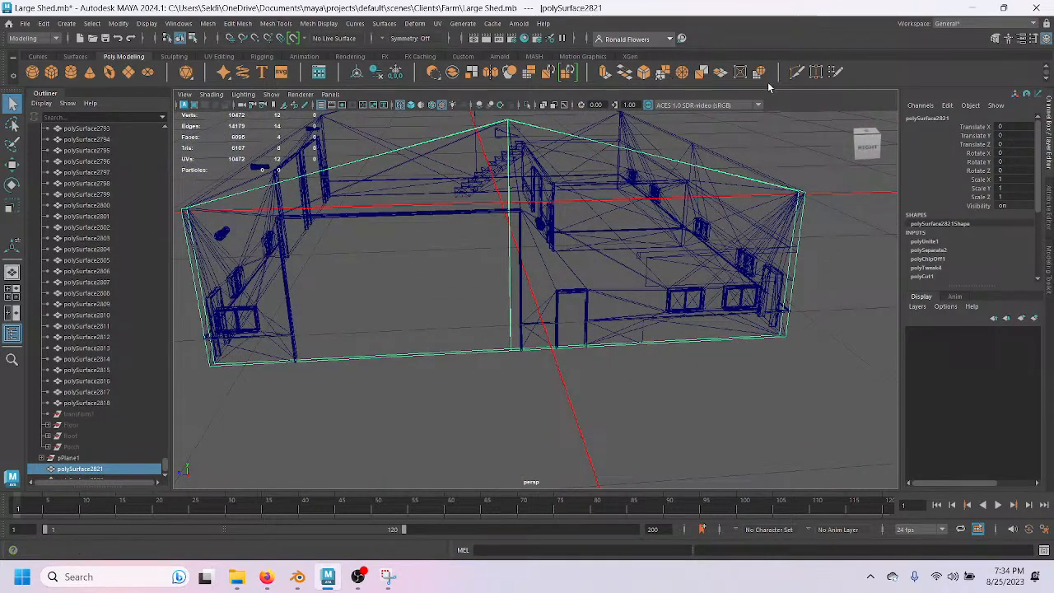
Switch to OBS to read the stream chat, and return to Maya.
{"action": "left_click", "coordinate": [358, 576]}
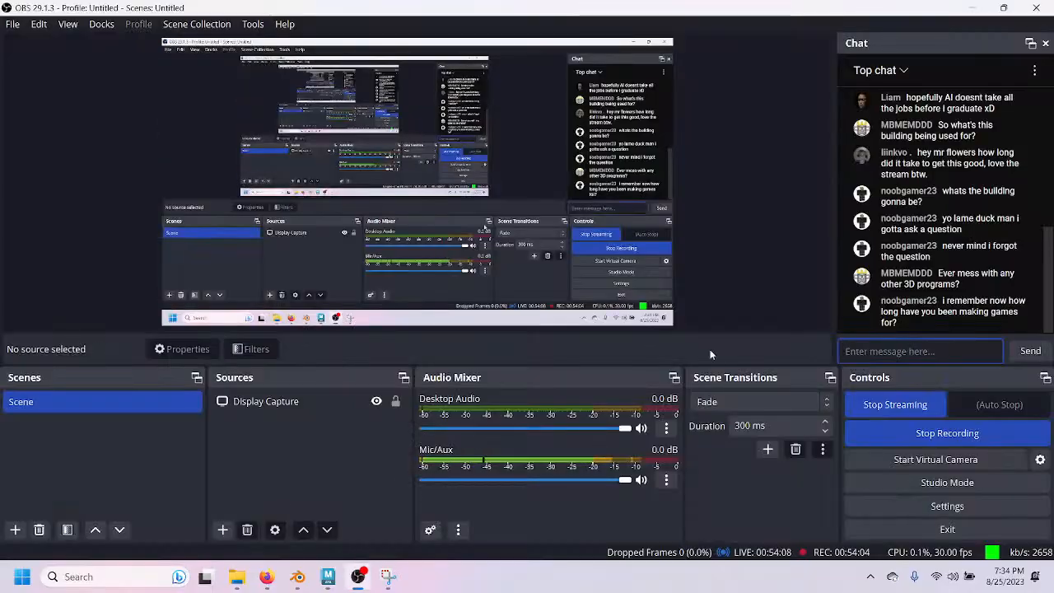
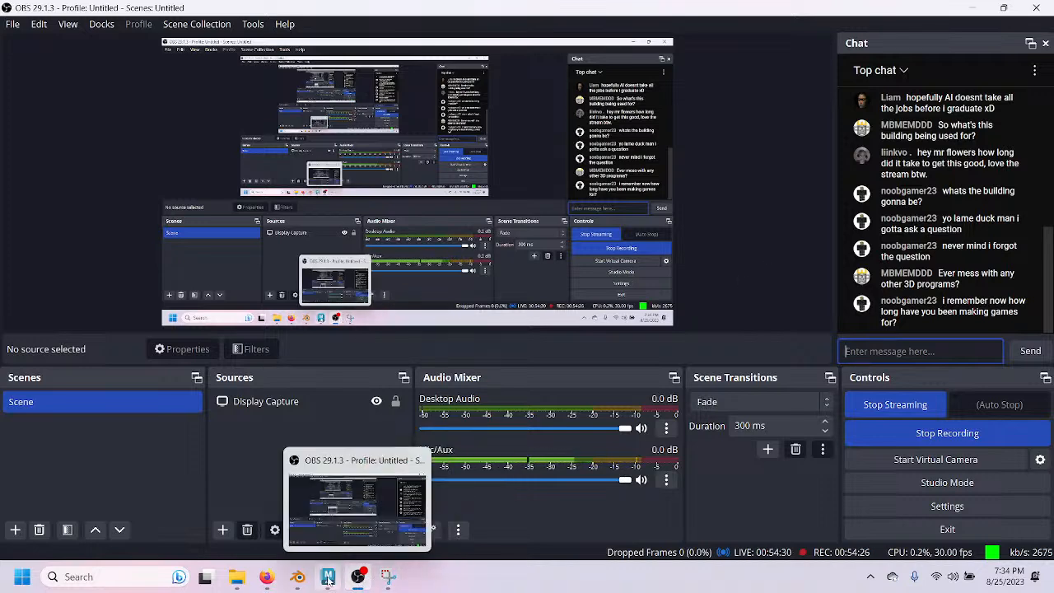
{"action": "left_click", "coordinate": [358, 579]}
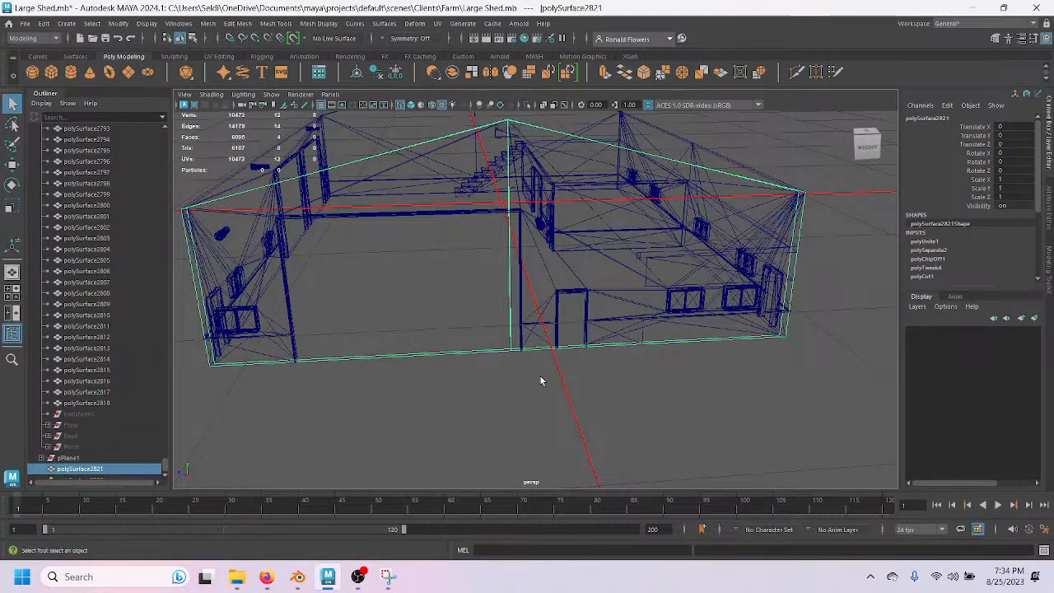
{"action": "scroll", "coordinate": [462, 391], "scroll_direction": "down", "scroll_amount": 3}
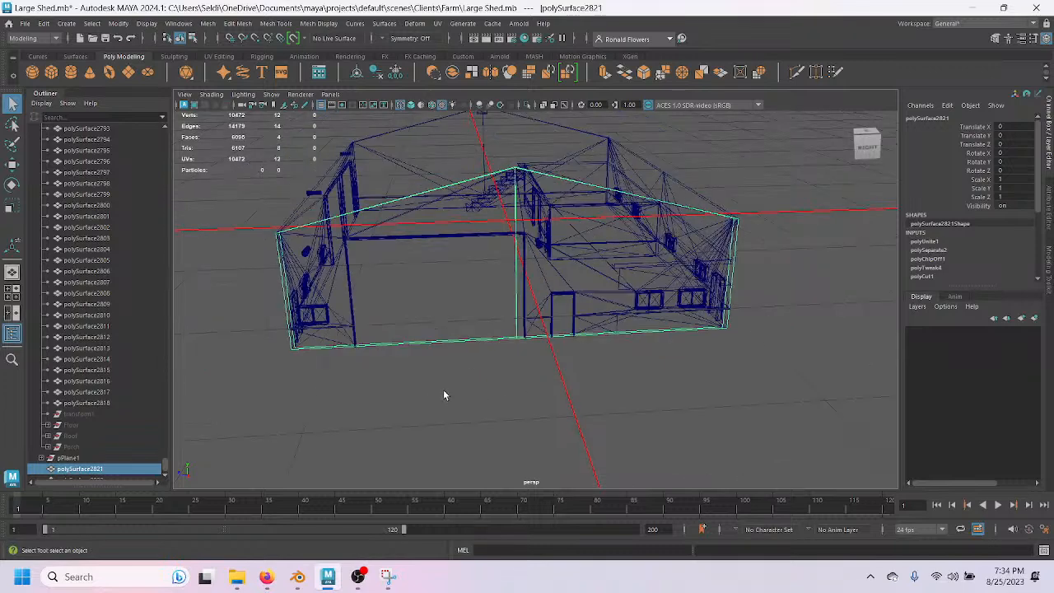
{"action": "left_click_drag", "start_coordinate": [407, 411], "coordinate": [528, 448], "text": "alt"}
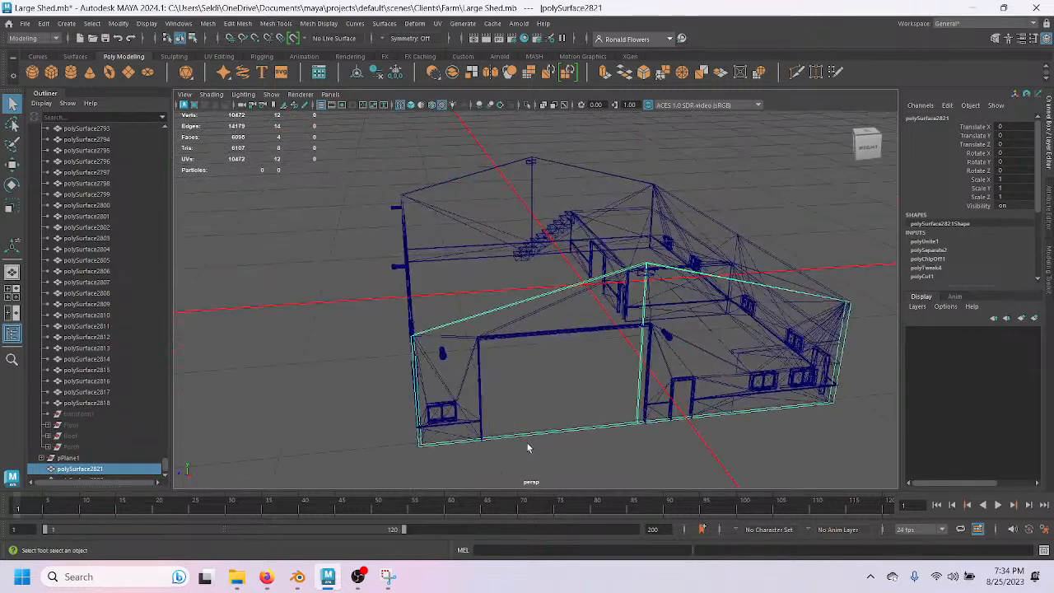
{"action": "left_click", "coordinate": [796, 72]}
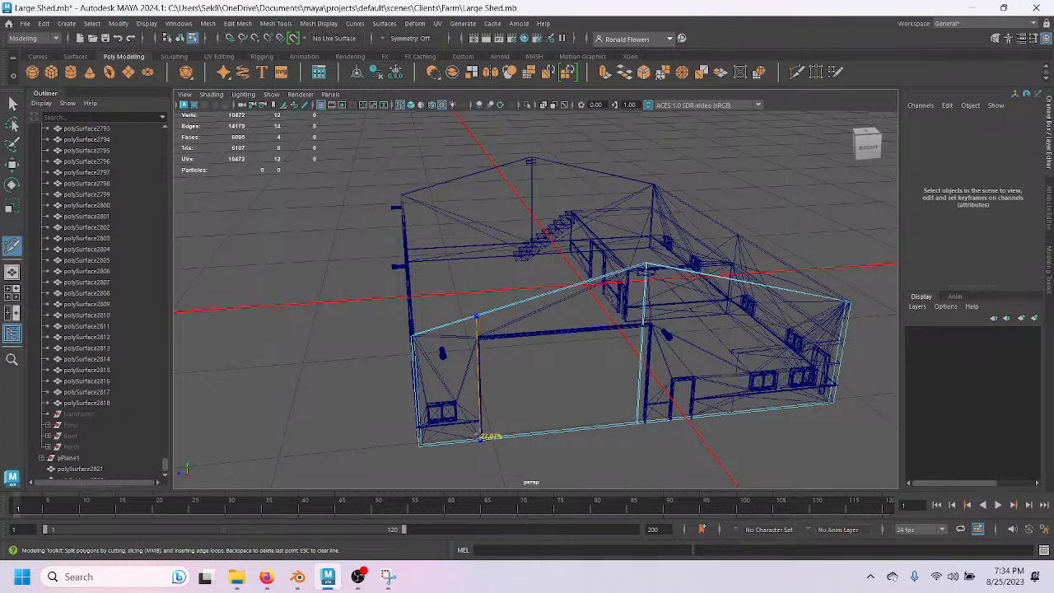
{"action": "left_click", "coordinate": [411, 336]}
{"action": "left_click_drag", "start_coordinate": [507, 381], "coordinate": [370, 309], "text": "alt"}
{"action": "key", "text": "ctrl+z"}
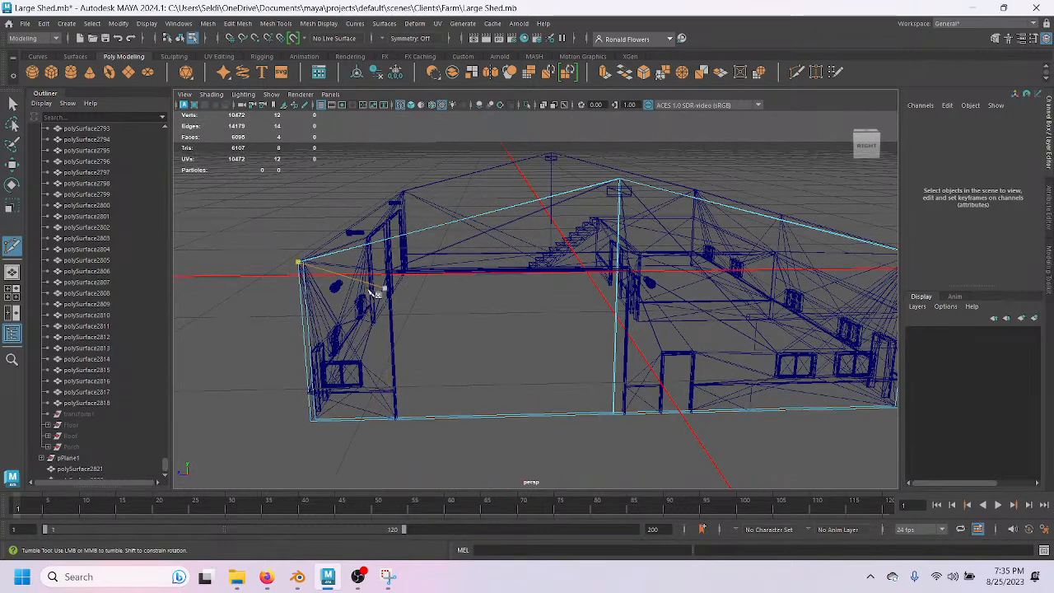
{"action": "key", "text": "space"}
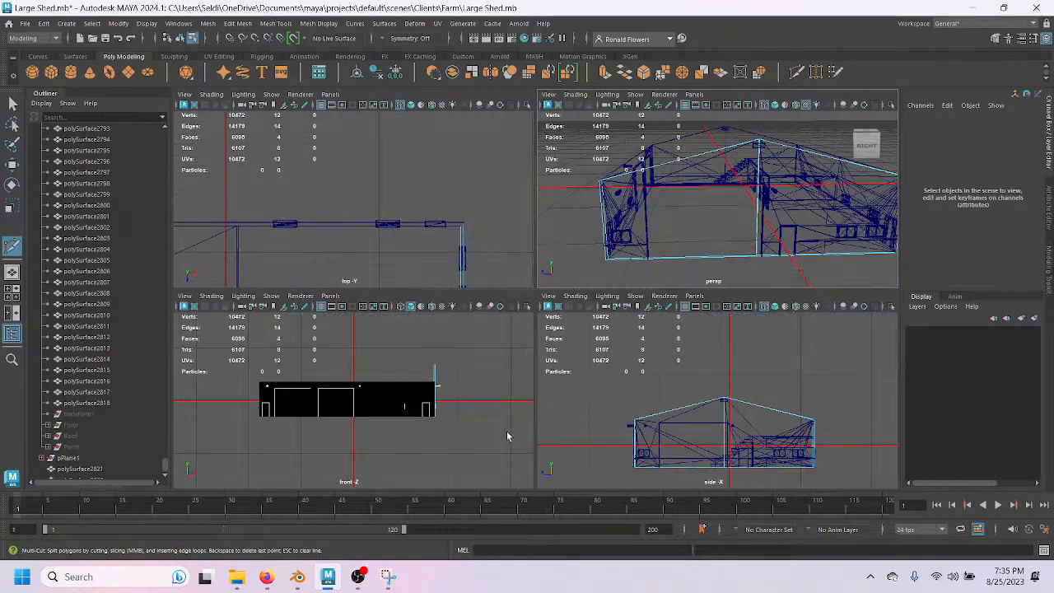
{"action": "key", "text": "space"}
{"action": "left_click", "coordinate": [549, 433]}
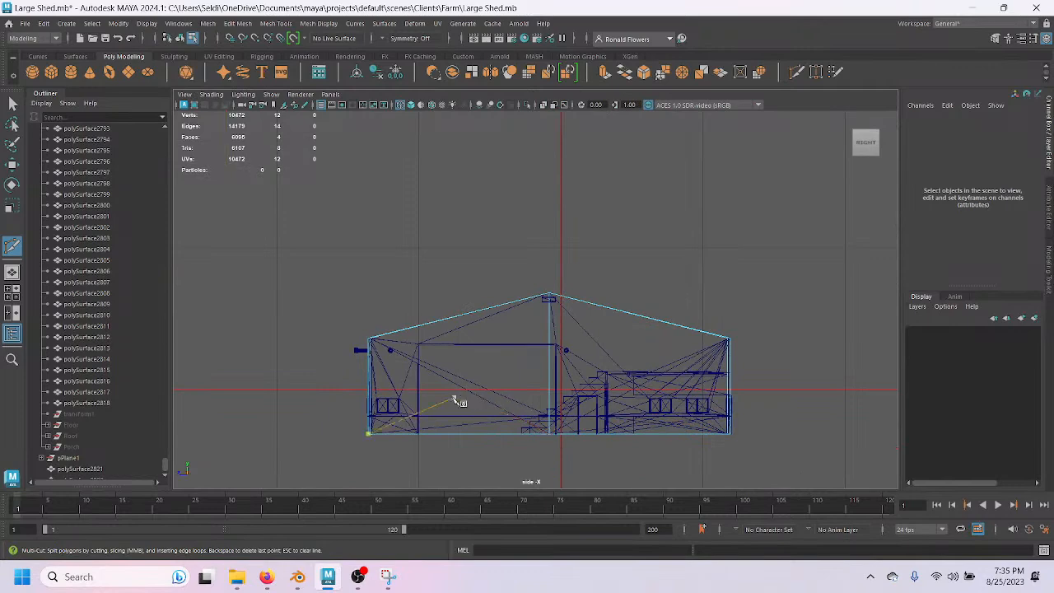
{"action": "key", "text": "space"}
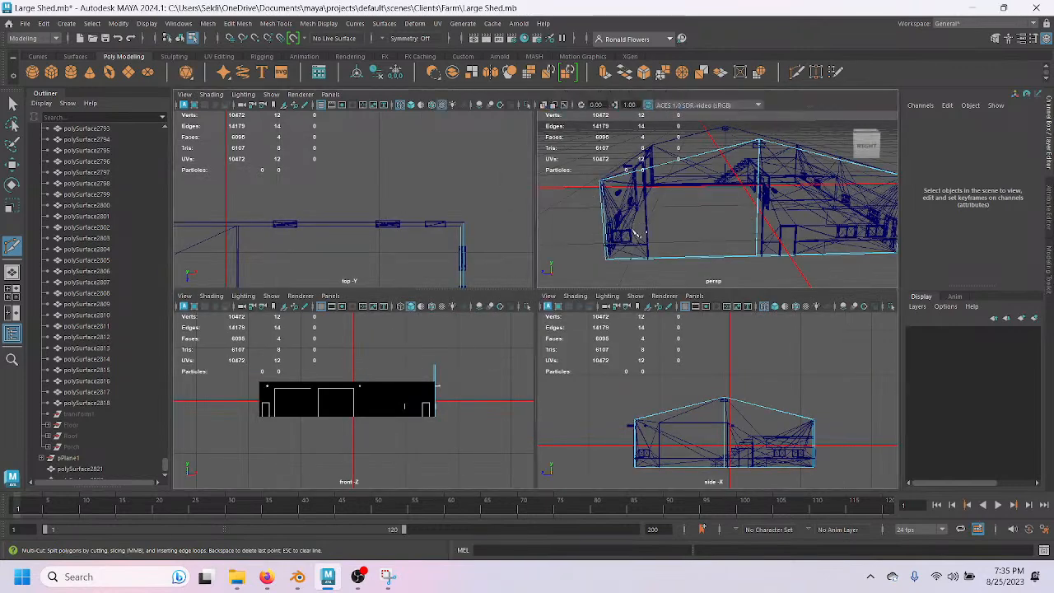
{"action": "key", "text": "space"}
{"action": "key", "text": "Escape"}
Try a vertical Multi-Cut slice through the front gable wall and shift its upper vertices sideways toward the near corner.
{"action": "left_click", "coordinate": [454, 197]}
{"action": "left_click_drag", "start_coordinate": [467, 491], "coordinate": [469, 488], "text": "shift"}
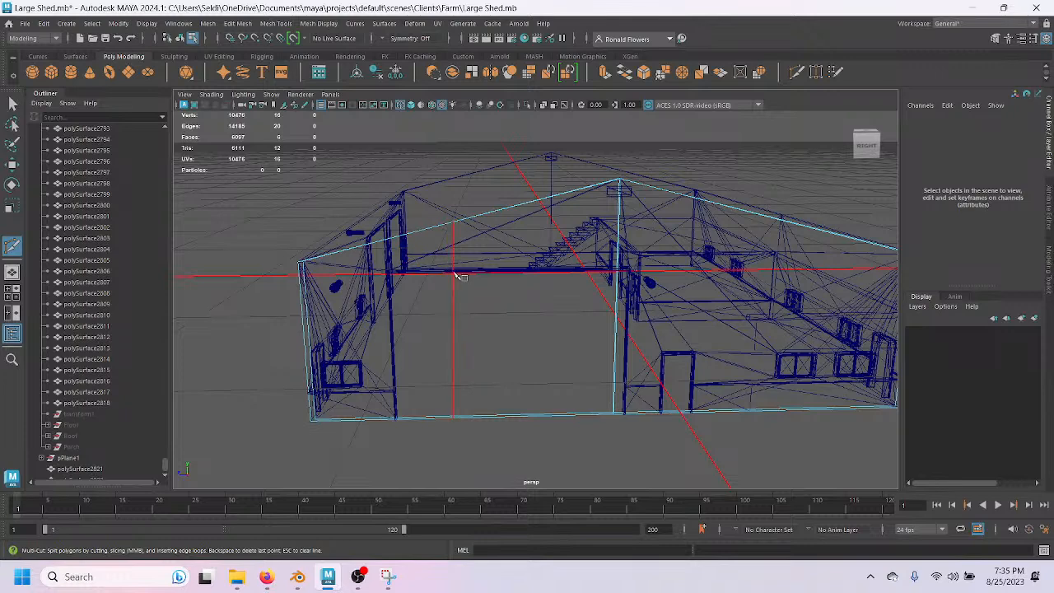
{"action": "key", "text": "w"}
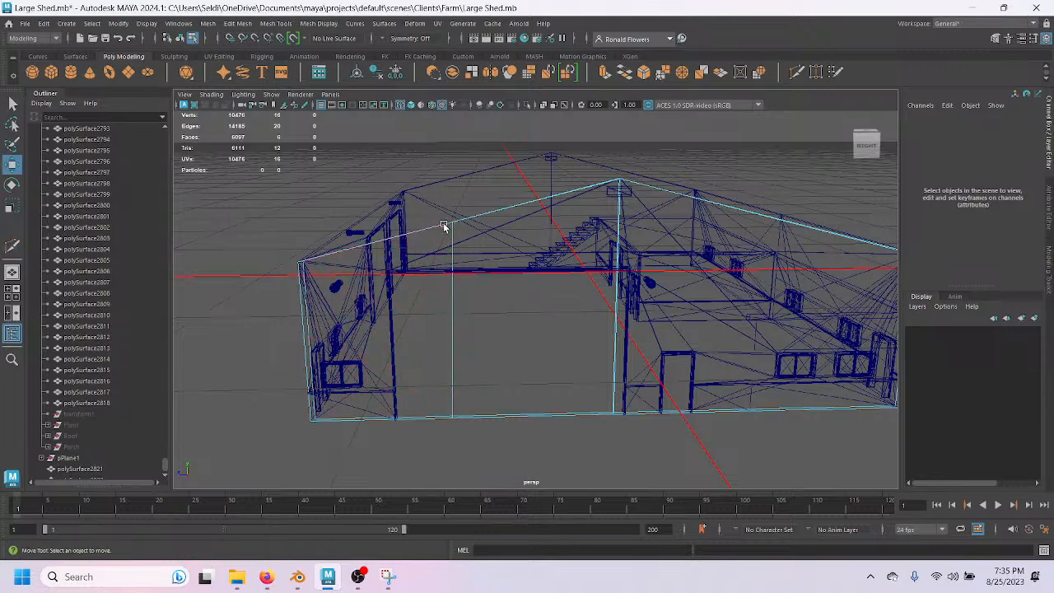
{"action": "left_click_drag", "start_coordinate": [440, 225], "coordinate": [452, 291], "text": "alt"}
{"action": "right_click_drag", "start_coordinate": [465, 203], "coordinate": [412, 203]}
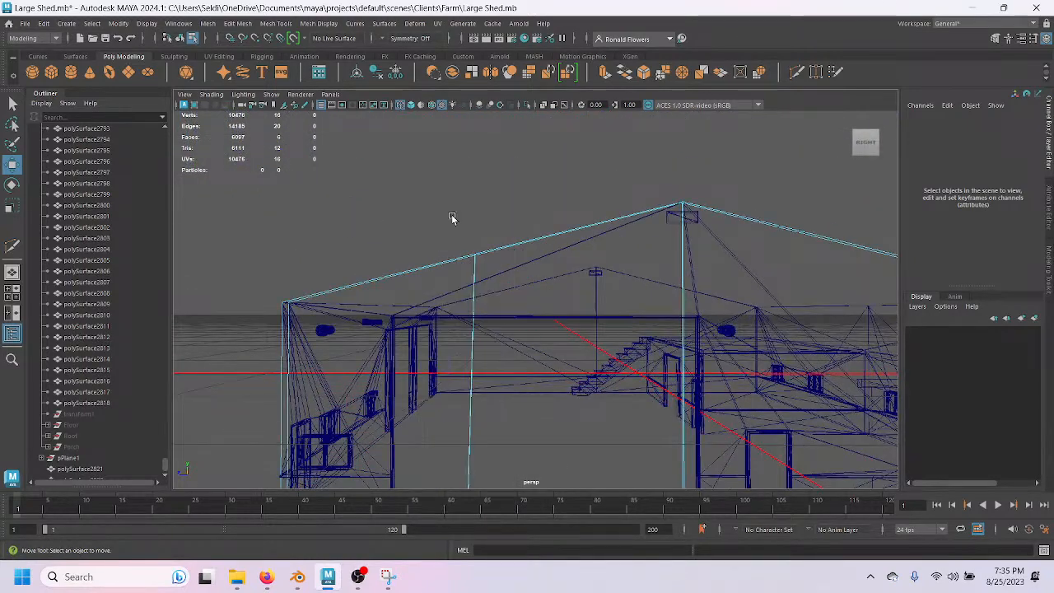
{"action": "left_click", "coordinate": [492, 276]}
{"action": "left_click_drag", "start_coordinate": [422, 261], "coordinate": [293, 271]}
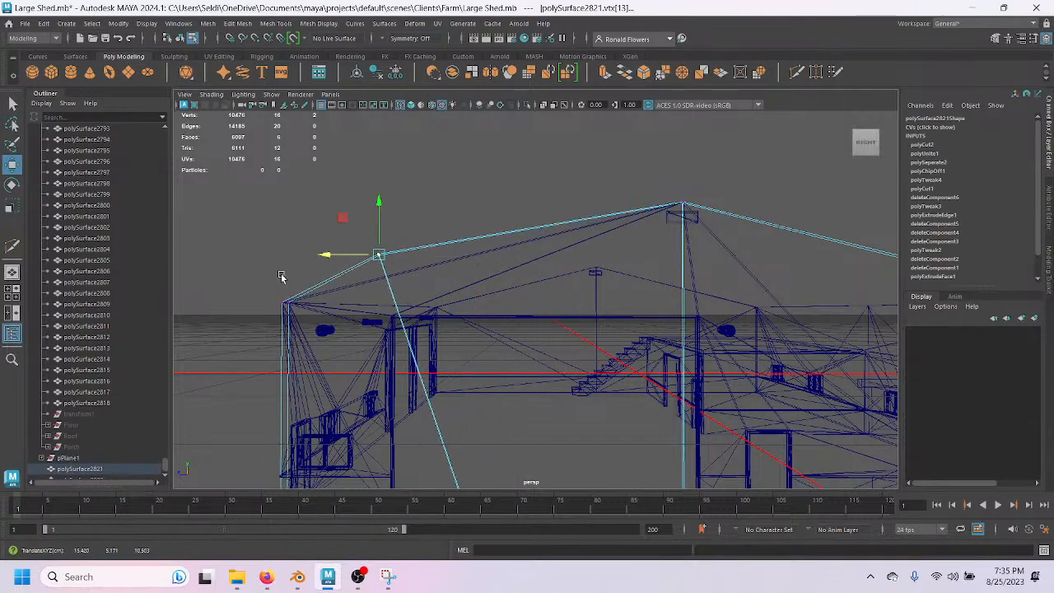
Undo the vertex move and the vertical slice on the front gable wall.
{"action": "key", "text": "ctrl+z"}
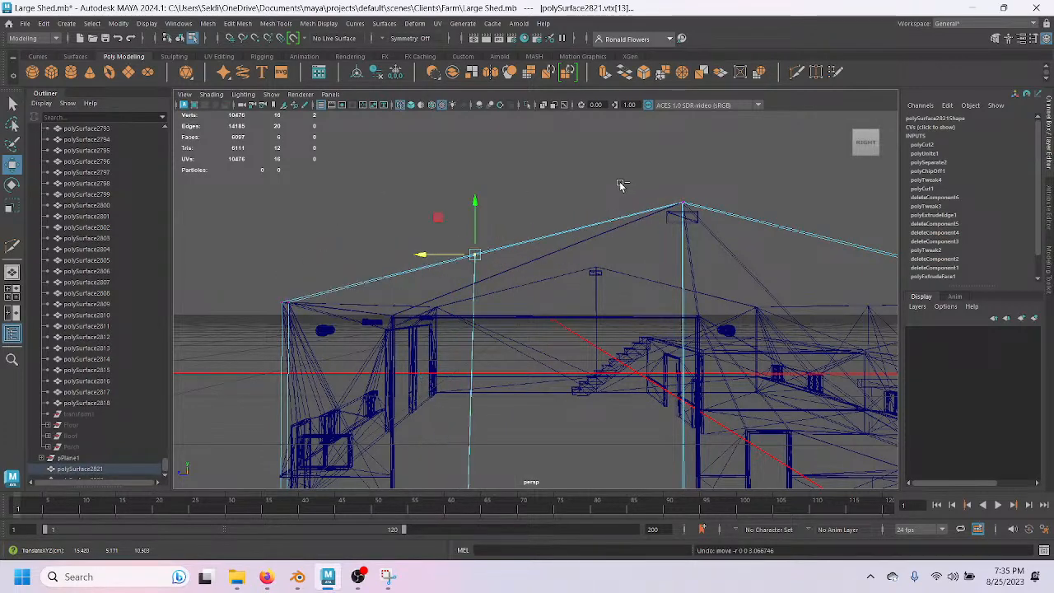
{"action": "key", "text": "ctrl+z"}
{"action": "key", "text": "ctrl+z"}
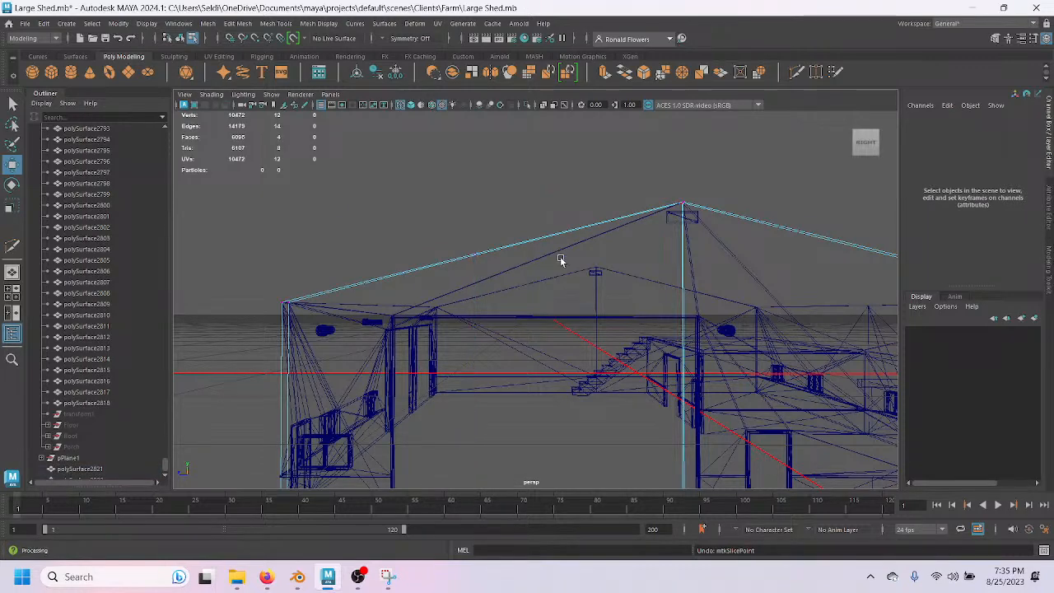
In the side view, slice the front gable wall horizontally across its full width with Multi-Cut, just below the large door's head.
{"action": "key", "text": "a"}
{"action": "key", "text": "space"}
{"action": "key", "text": "space"}
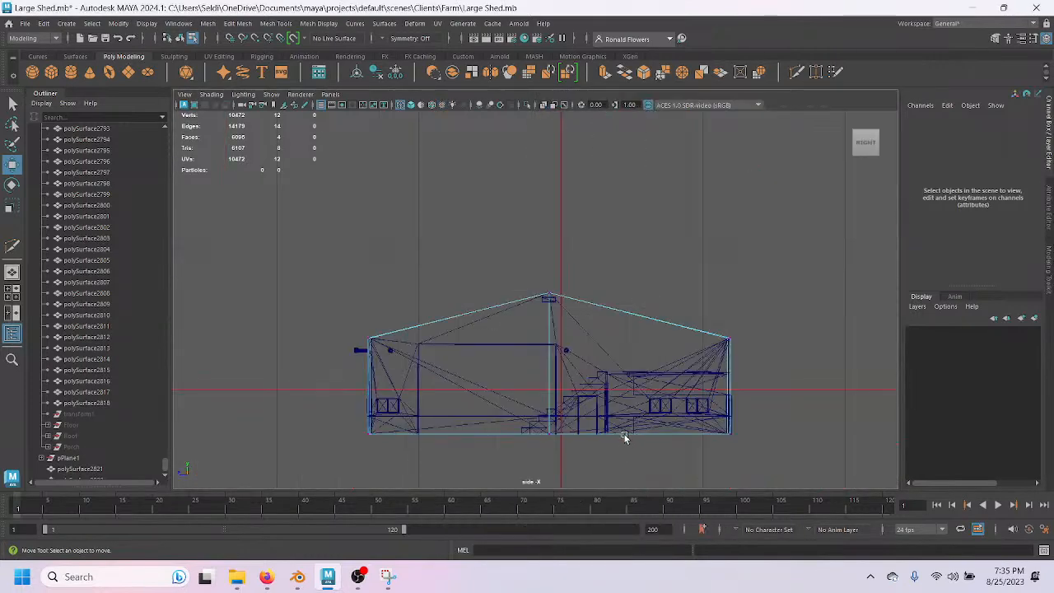
{"action": "left_click", "coordinate": [795, 74]}
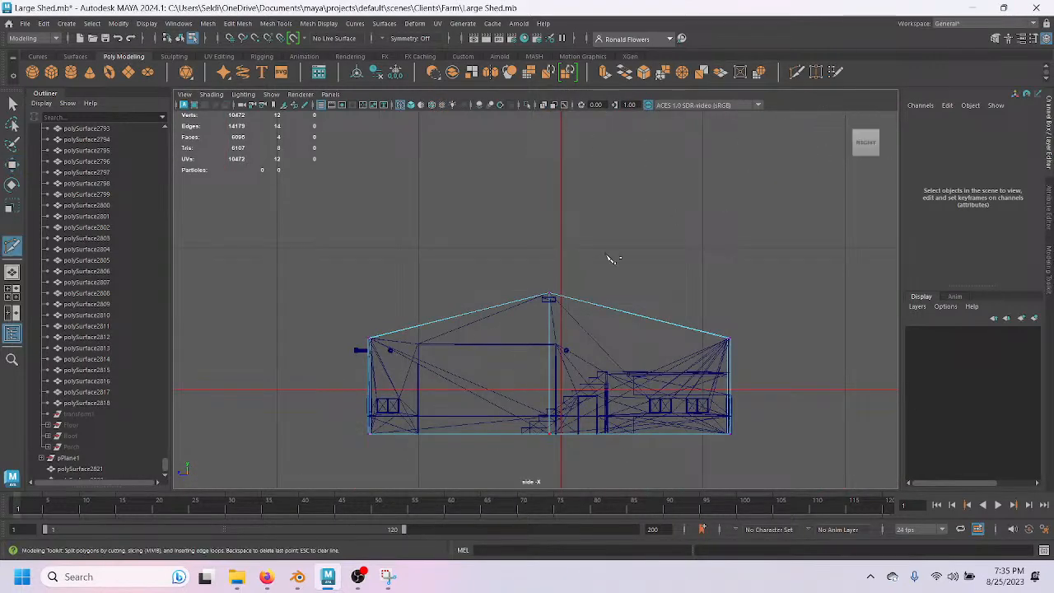
{"action": "left_click_drag", "start_coordinate": [339, 367], "coordinate": [806, 361]}
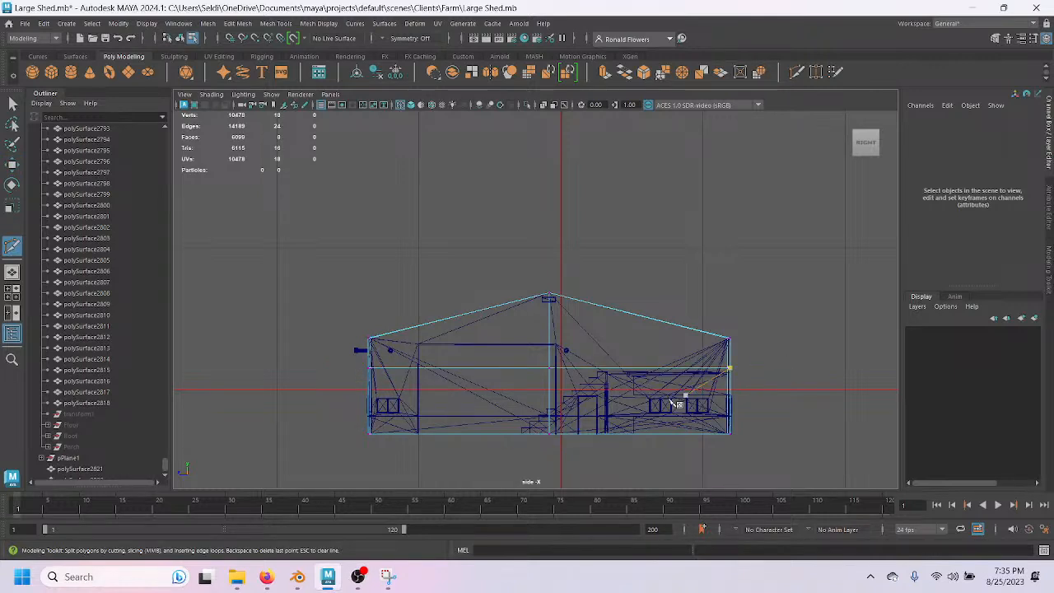
{"action": "key", "text": "w"}
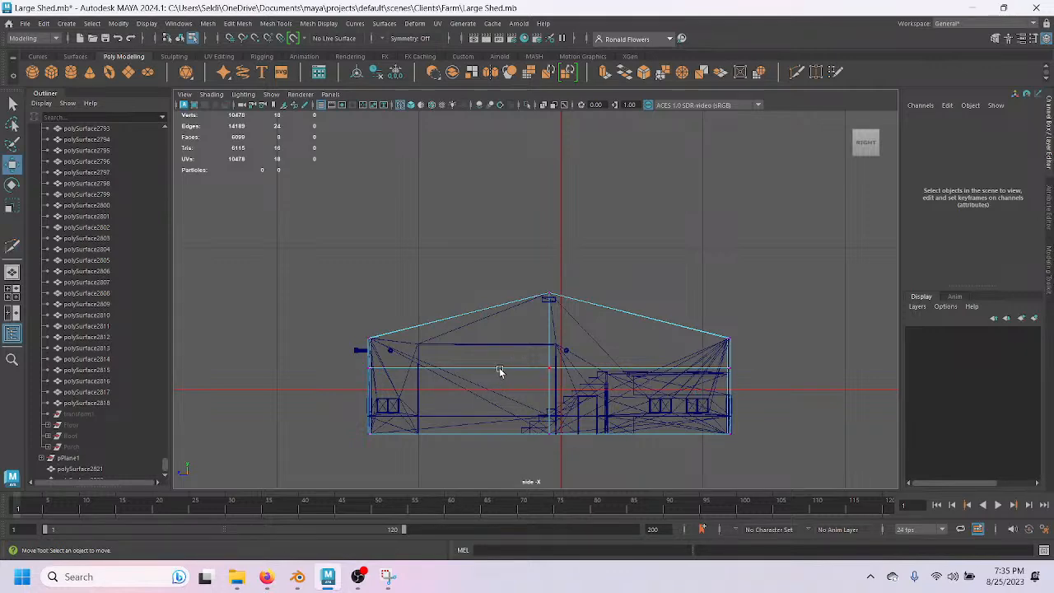
Select the horizontal cut edges across both halves of the front gable wall and raise them to the large door's head.
{"action": "scroll", "coordinate": [499, 372], "scroll_direction": "up", "scroll_amount": 4}
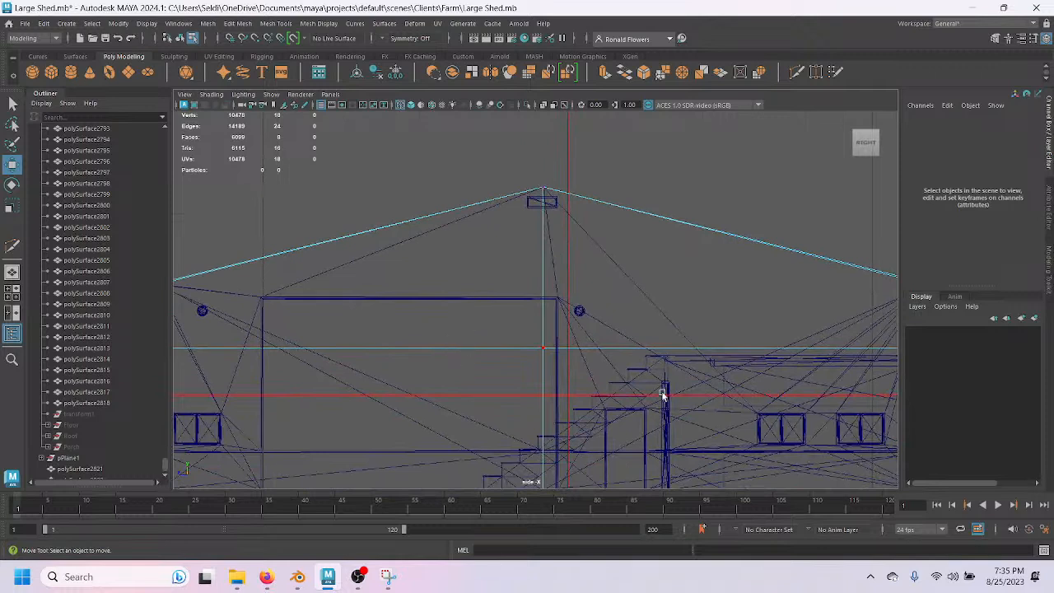
{"action": "key", "text": "F10"}
{"action": "left_click_drag", "start_coordinate": [495, 337], "coordinate": [504, 359]}
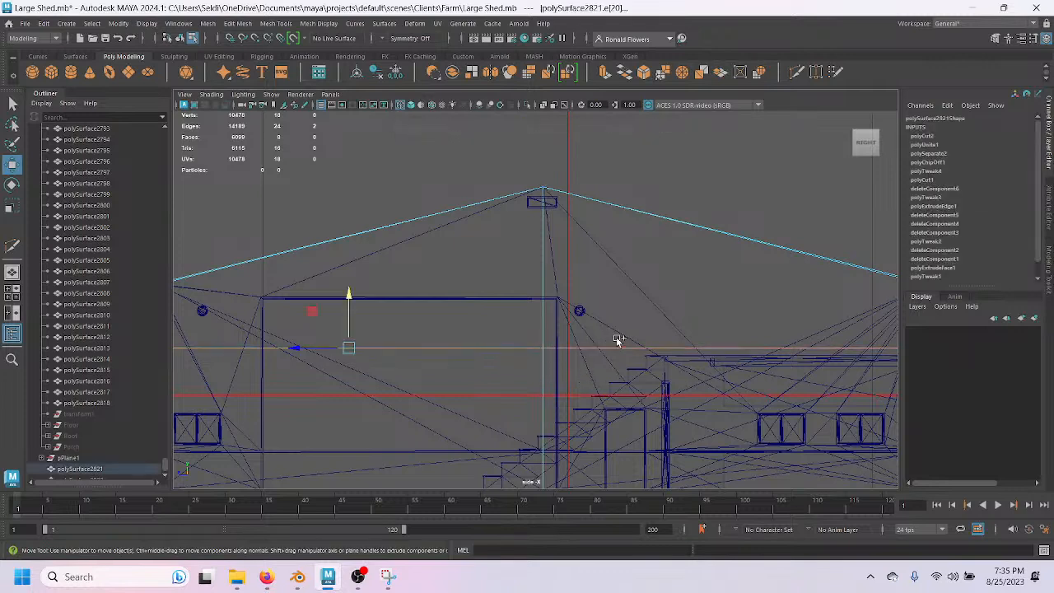
{"action": "left_click_drag", "start_coordinate": [621, 351], "coordinate": [622, 355], "text": "shift"}
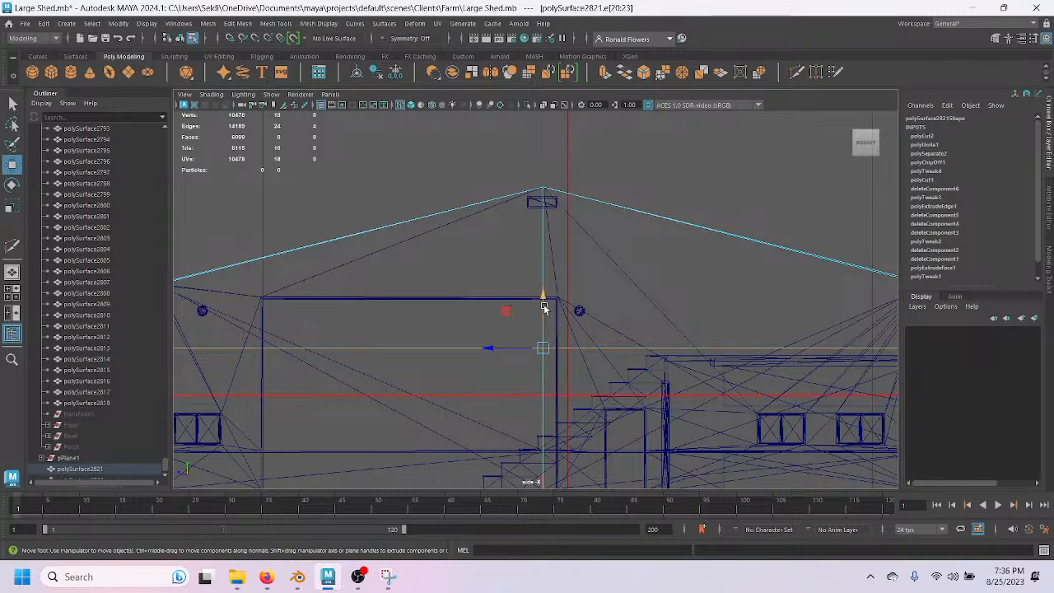
{"action": "scroll", "coordinate": [547, 312], "scroll_direction": "up", "scroll_amount": 5}
{"action": "scroll", "coordinate": [585, 329], "scroll_direction": "up", "scroll_amount": 2}
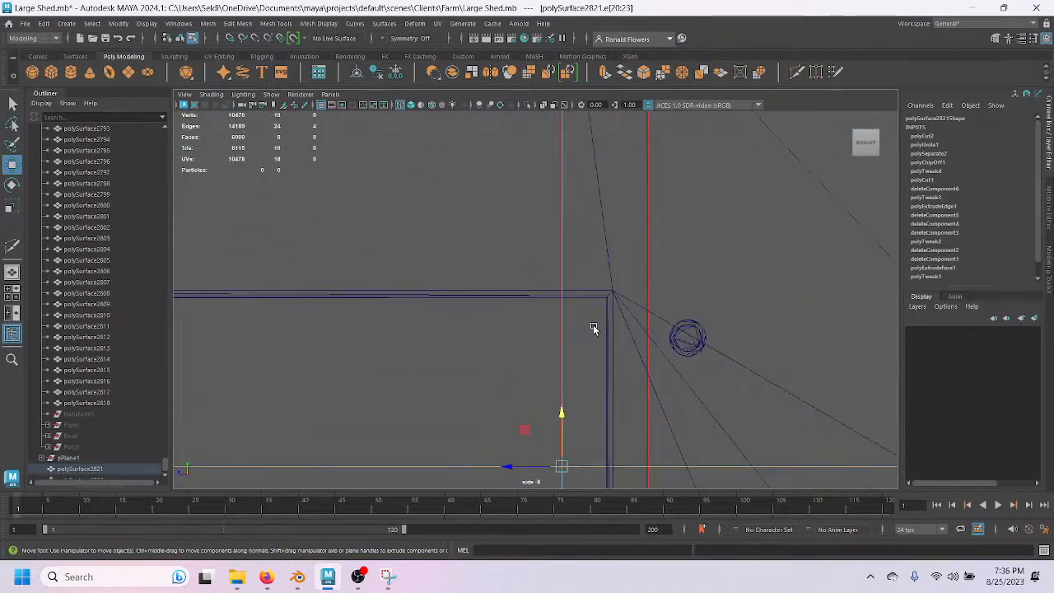
{"action": "left_click_drag", "start_coordinate": [562, 414], "coordinate": [577, 394]}
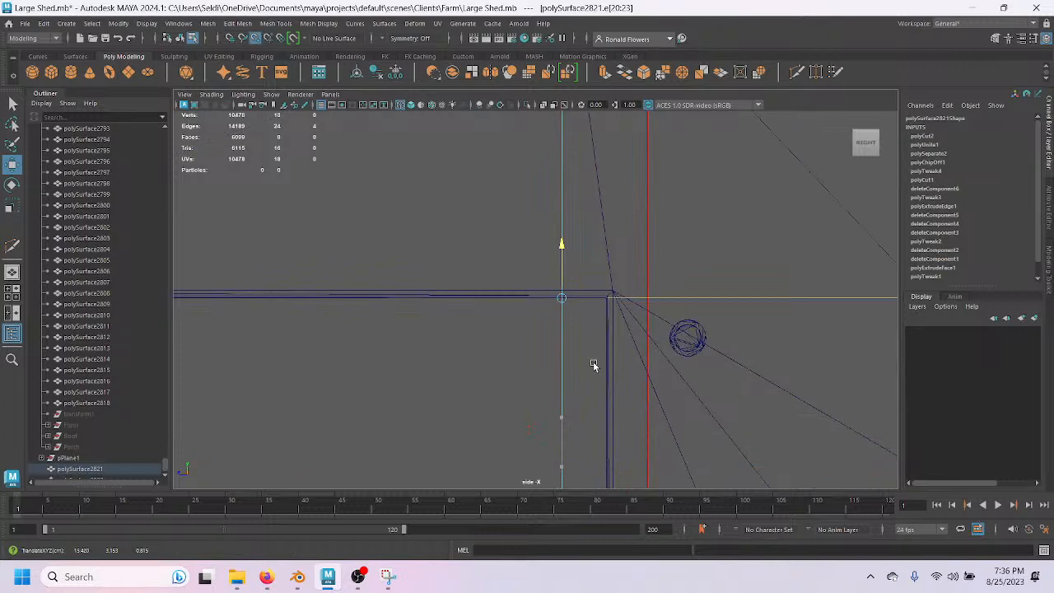
Examine how the raised horizontal edges line up with the large door's head at both upper door corners.
{"action": "middle_click_drag", "start_coordinate": [330, 376], "coordinate": [685, 351], "text": "alt"}
{"action": "middle_click_drag", "start_coordinate": [470, 366], "coordinate": [863, 382], "text": "alt"}
{"action": "scroll", "coordinate": [520, 359], "scroll_direction": "up", "scroll_amount": 3}
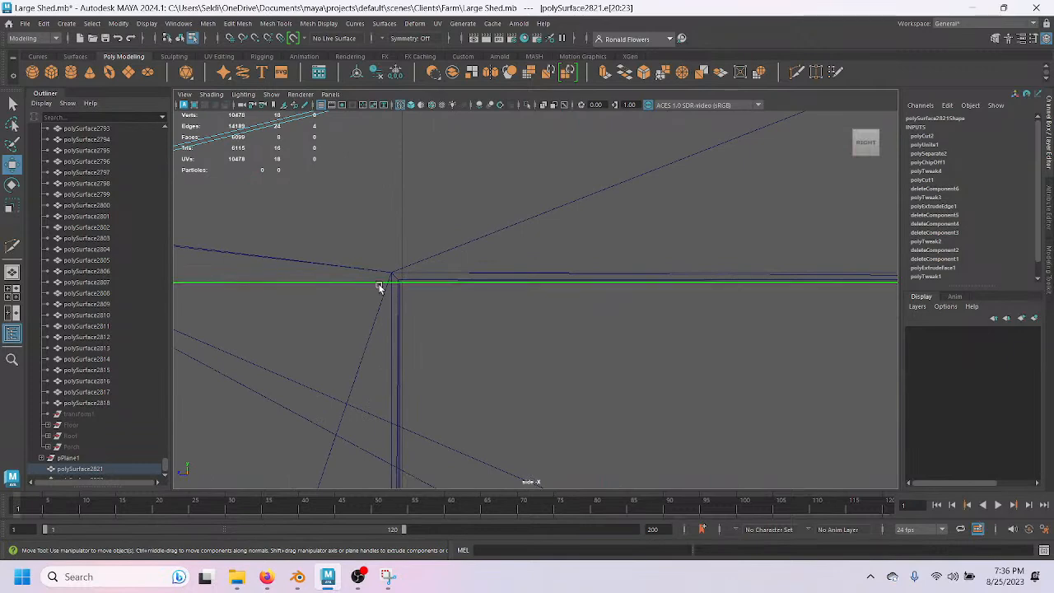
{"action": "scroll", "coordinate": [474, 346], "scroll_direction": "down", "scroll_amount": 7}
{"action": "scroll", "coordinate": [474, 346], "scroll_direction": "up", "scroll_amount": 2}
{"action": "scroll", "coordinate": [486, 321], "scroll_direction": "up", "scroll_amount": 2}
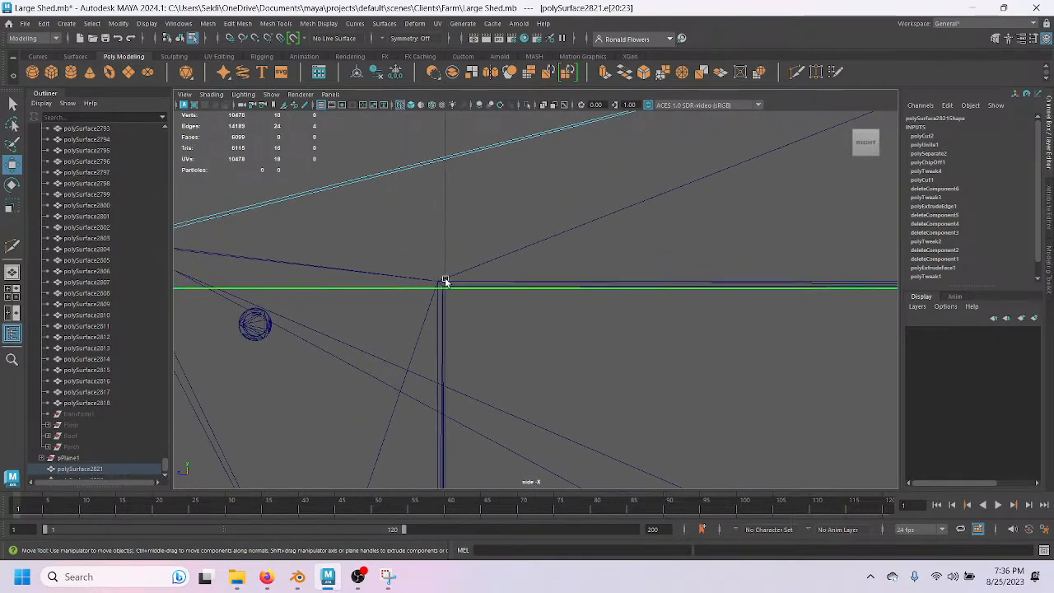
{"action": "middle_click_drag", "start_coordinate": [379, 376], "coordinate": [330, 322], "text": "alt"}
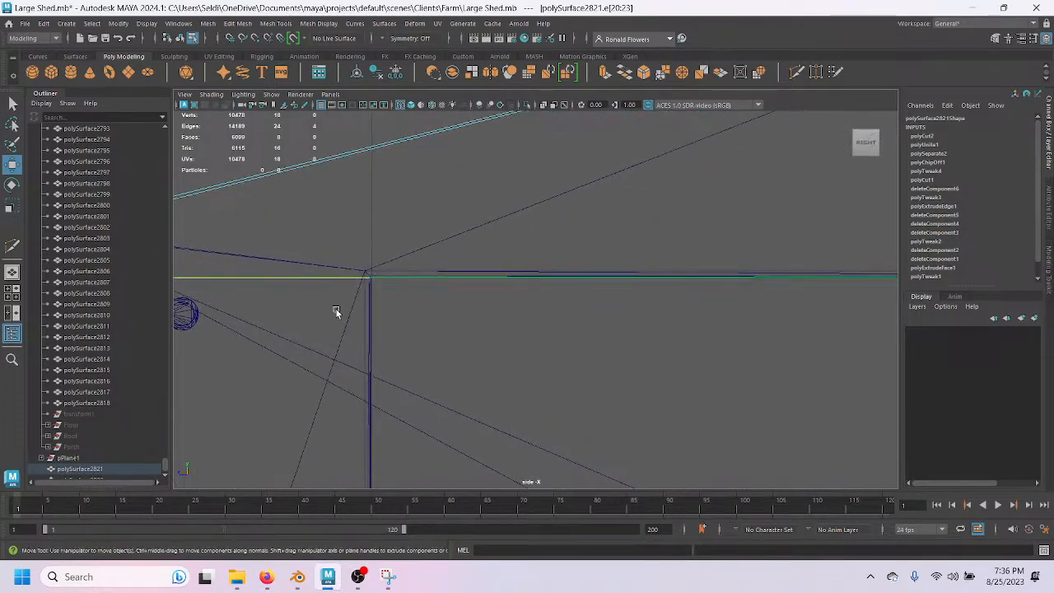
{"action": "middle_click_drag", "start_coordinate": [681, 360], "coordinate": [362, 369], "text": "alt"}
{"action": "middle_click_drag", "start_coordinate": [626, 361], "coordinate": [313, 368], "text": "alt"}
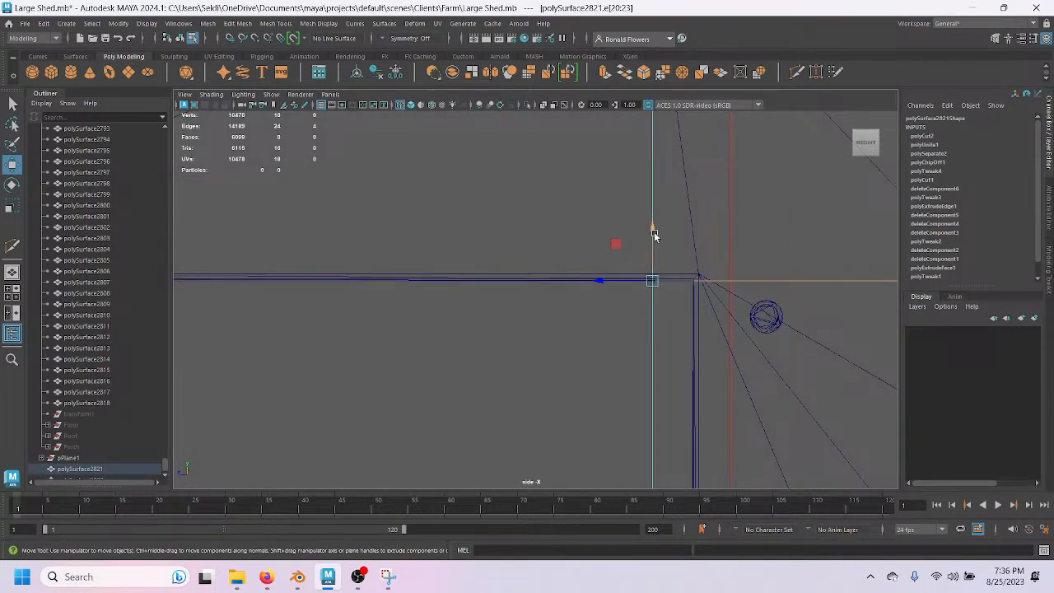
{"action": "scroll", "coordinate": [647, 346], "scroll_direction": "down", "scroll_amount": 5}
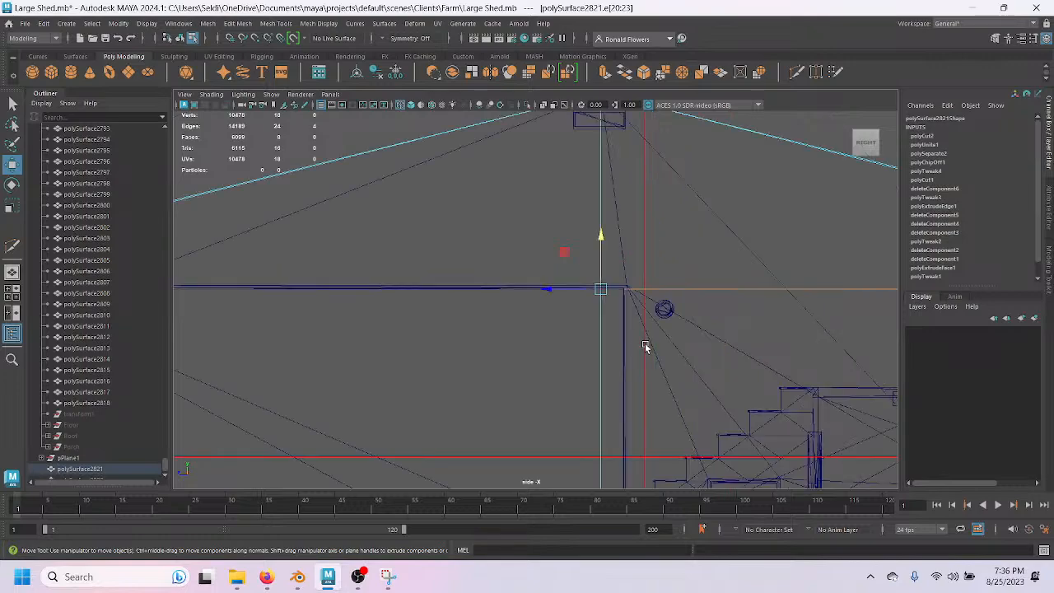
{"action": "middle_click_drag", "start_coordinate": [476, 354], "coordinate": [750, 271], "text": "alt"}
{"action": "middle_click_drag", "start_coordinate": [591, 317], "coordinate": [382, 352], "text": "alt"}
{"action": "mouse_move", "coordinate": [532, 331]}
{"action": "middle_mouse_down", "text": "alt"}
{"action": "mouse_move", "coordinate": [419, 350]}
{"action": "mouse_move", "coordinate": [522, 344]}
{"action": "middle_mouse_up", "text": "alt"}
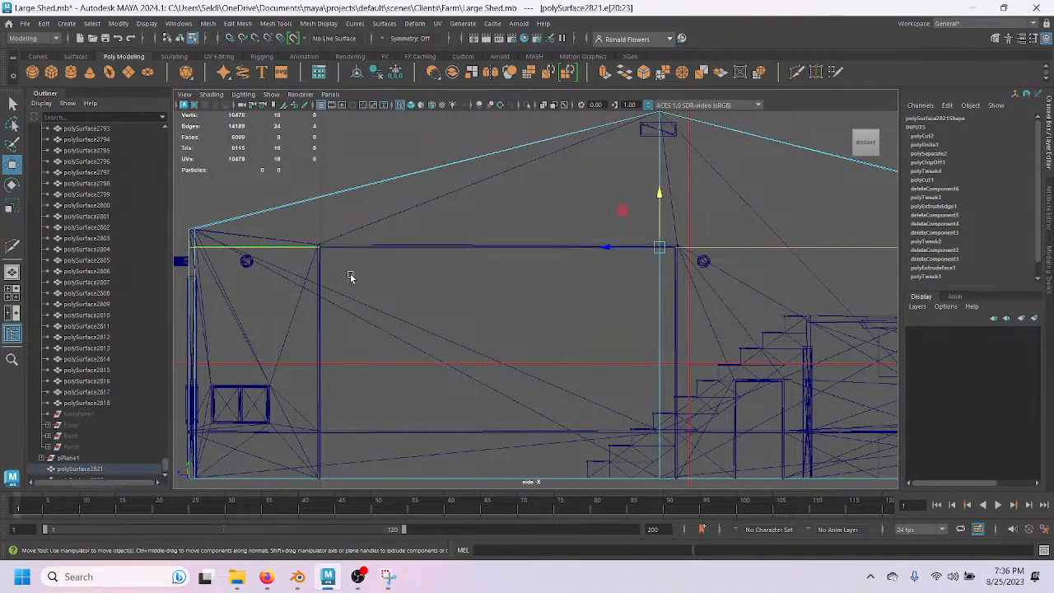
Slice the front gable wall vertically with Multi-Cut, just inside the large door's jamb farthest from the stairs.
{"action": "middle_click_drag", "start_coordinate": [439, 329], "coordinate": [572, 318], "text": "alt"}
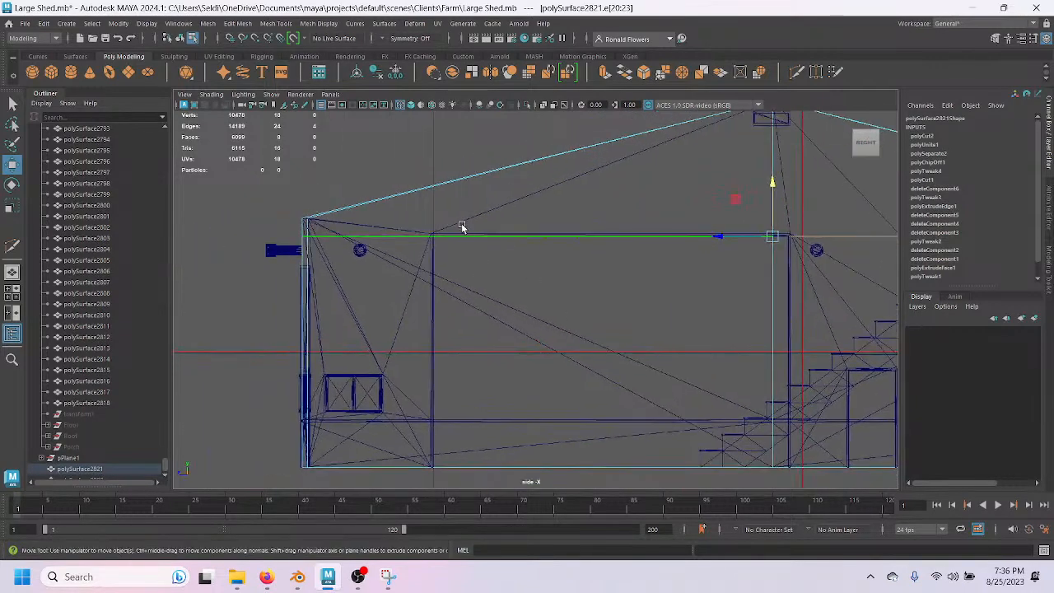
{"action": "left_click", "coordinate": [797, 72]}
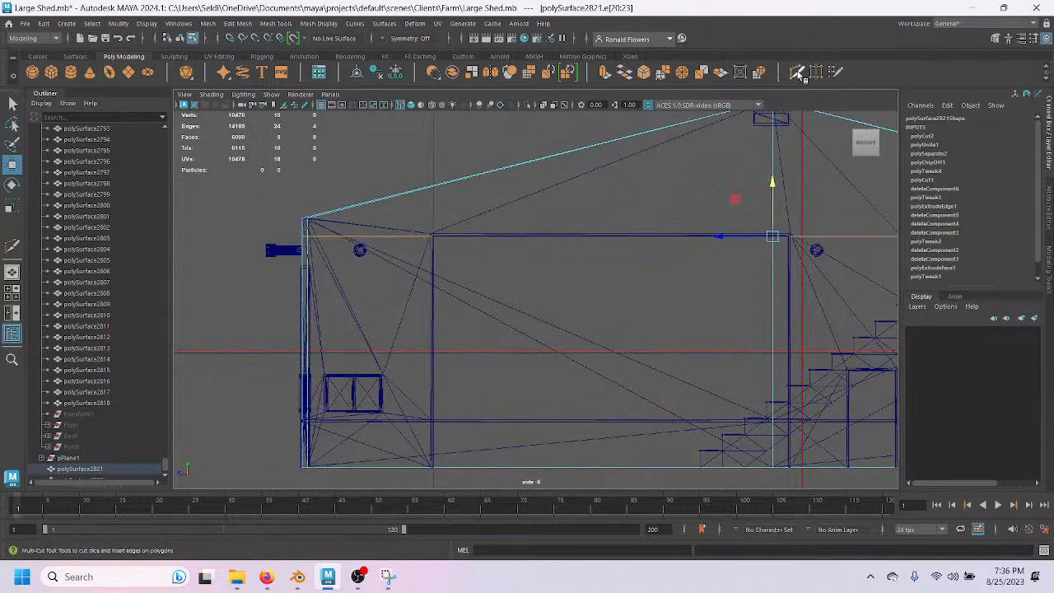
{"action": "left_click", "coordinate": [773, 237]}
{"action": "key", "text": "Escape"}
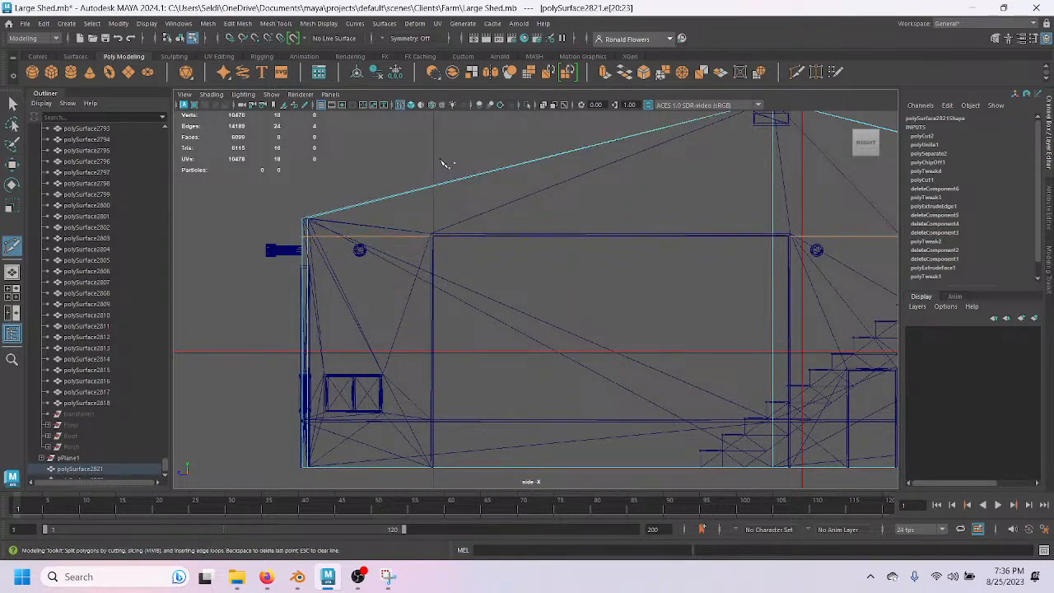
{"action": "left_click_drag", "start_coordinate": [441, 167], "coordinate": [442, 485]}
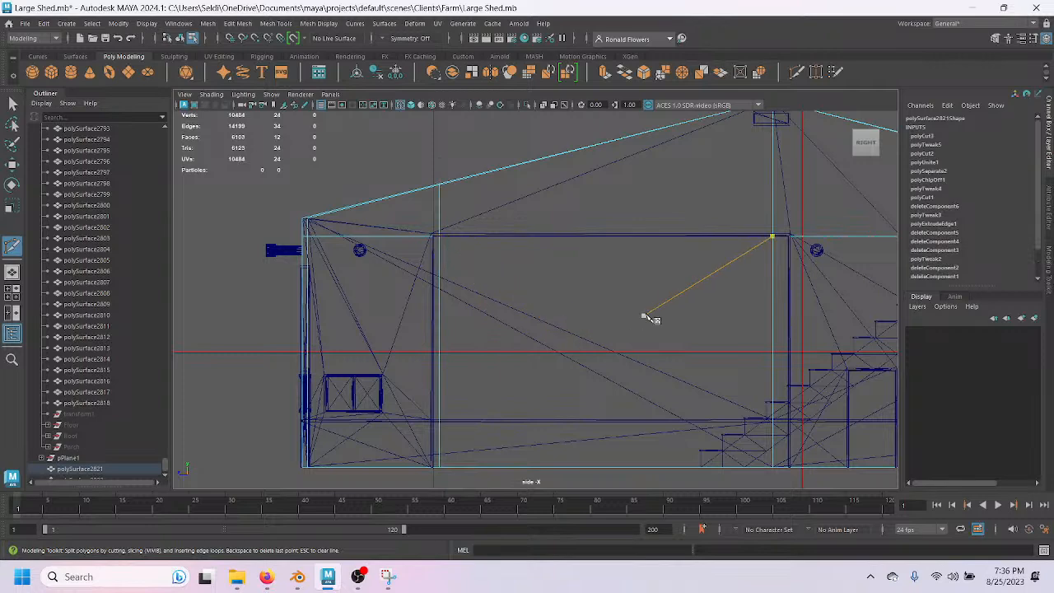
{"action": "middle_click_drag", "start_coordinate": [677, 282], "coordinate": [533, 287], "text": "alt"}
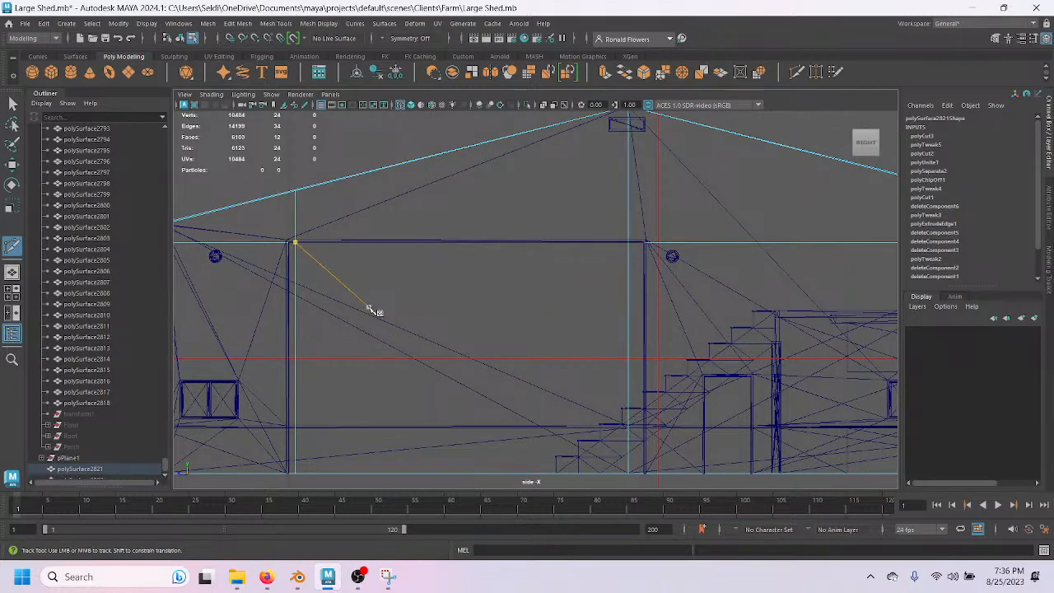
{"action": "middle_click_drag", "start_coordinate": [380, 313], "coordinate": [513, 322], "text": "alt"}
{"action": "key", "text": "q"}
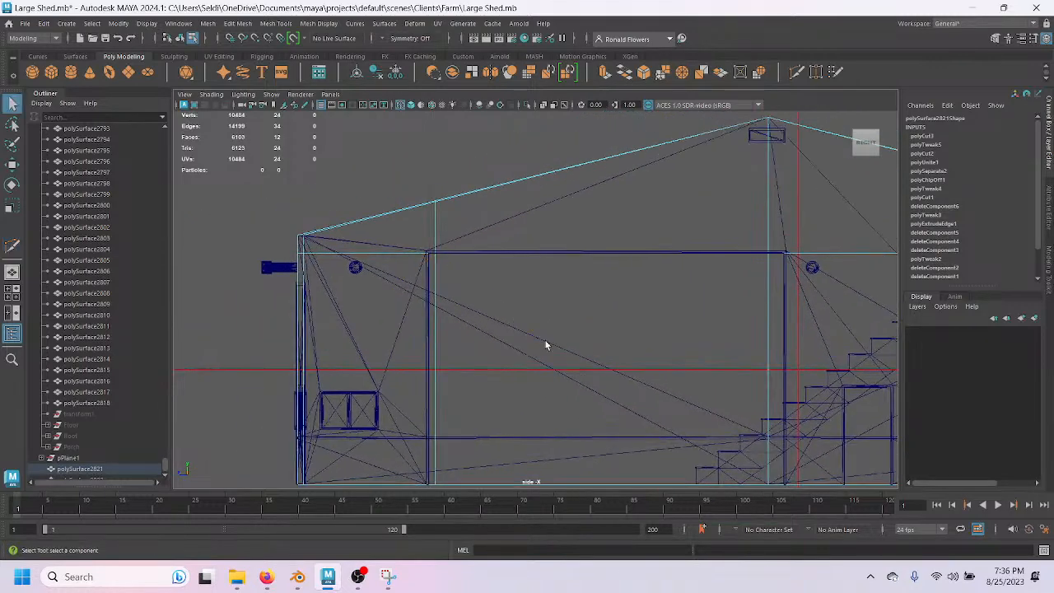
Delete the wall faces below the horizontal cut, between the new vertical cut and the wall's centre line, to open the large doorway.
{"action": "key", "text": "F11"}
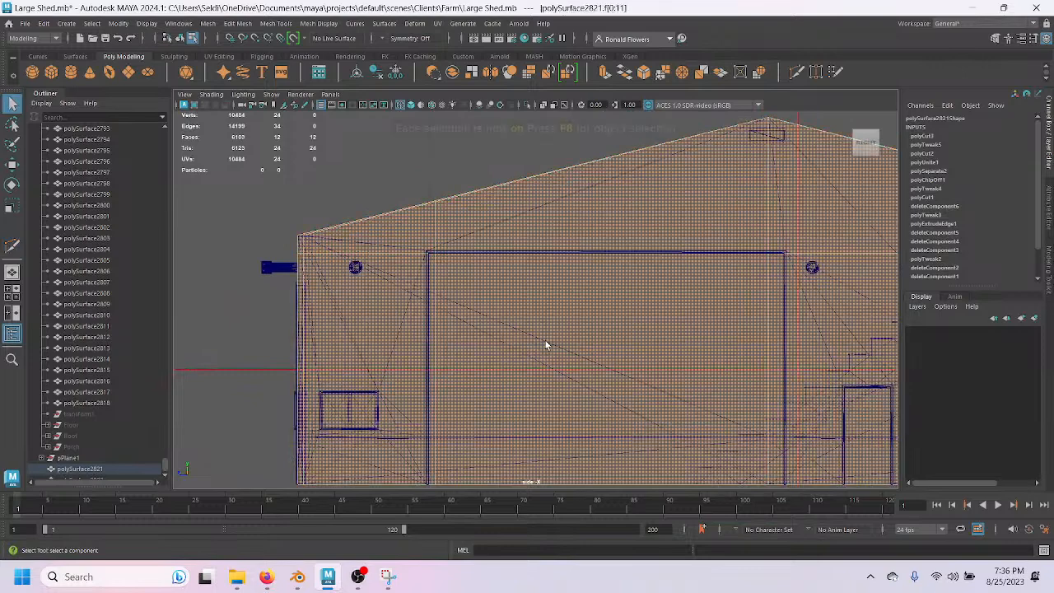
{"action": "scroll", "coordinate": [569, 379], "scroll_direction": "down", "scroll_amount": 3}
{"action": "left_click", "coordinate": [581, 400]}
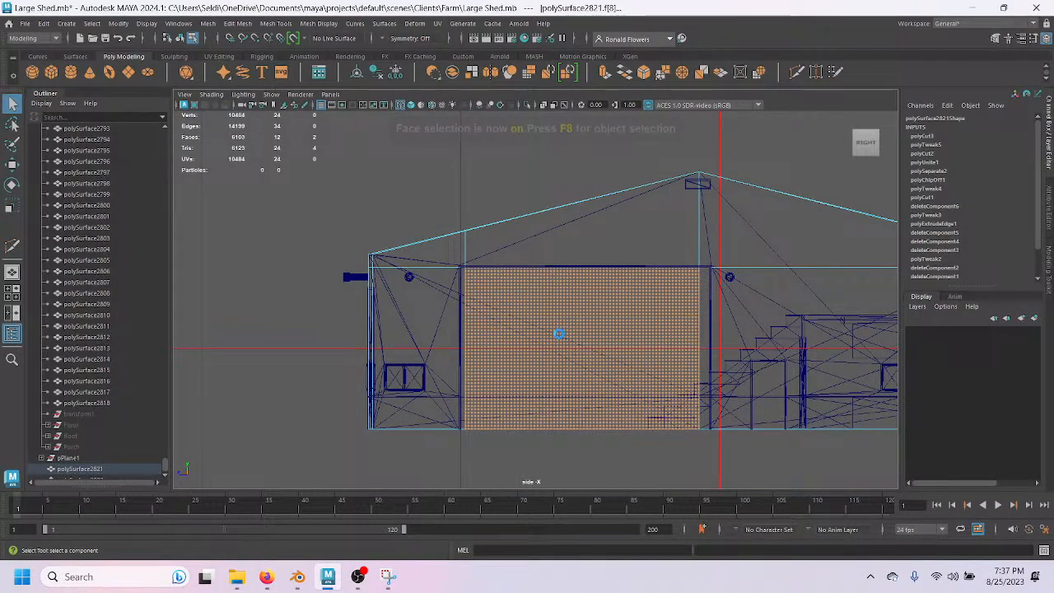
{"action": "key", "text": "Delete"}
Select the vertical edges along the new doorway opening's outer side and move them sideways onto the large door's jamb.
{"action": "scroll", "coordinate": [532, 342], "scroll_direction": "up", "scroll_amount": 1}
{"action": "scroll", "coordinate": [532, 346], "scroll_direction": "up", "scroll_amount": 1}
{"action": "scroll", "coordinate": [437, 288], "scroll_direction": "up", "scroll_amount": 2}
{"action": "middle_click_drag", "start_coordinate": [436, 288], "coordinate": [545, 311], "text": "alt"}
{"action": "scroll", "coordinate": [516, 313], "scroll_direction": "up", "scroll_amount": 2}
{"action": "scroll", "coordinate": [516, 313], "scroll_direction": "up", "scroll_amount": 2}
{"action": "middle_click_drag", "start_coordinate": [513, 257], "coordinate": [556, 378], "text": "alt"}
{"action": "middle_click_drag", "start_coordinate": [488, 332], "coordinate": [585, 283], "text": "alt"}
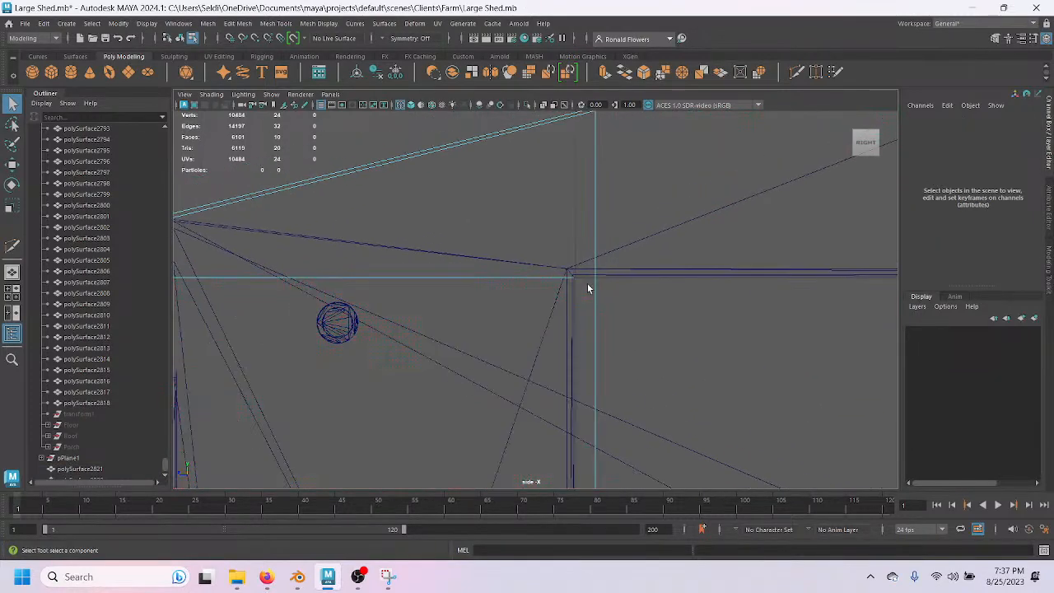
{"action": "right_click_drag", "start_coordinate": [617, 185], "coordinate": [560, 183]}
{"action": "scroll", "coordinate": [573, 267], "scroll_direction": "up", "scroll_amount": 2}
{"action": "left_click_drag", "start_coordinate": [586, 205], "coordinate": [566, 214]}
{"action": "right_click_drag", "start_coordinate": [563, 206], "coordinate": [552, 182]}
{"action": "left_click_drag", "start_coordinate": [627, 323], "coordinate": [669, 371]}
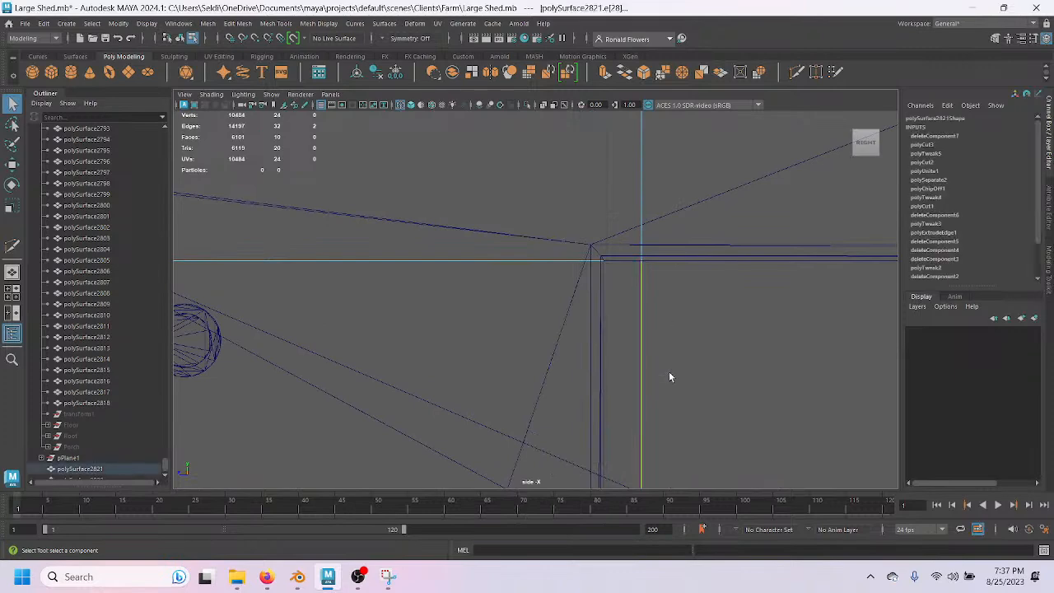
{"action": "key", "text": "w"}
{"action": "scroll", "coordinate": [672, 369], "scroll_direction": "down", "scroll_amount": 6}
{"action": "scroll", "coordinate": [674, 372], "scroll_direction": "up", "scroll_amount": 3}
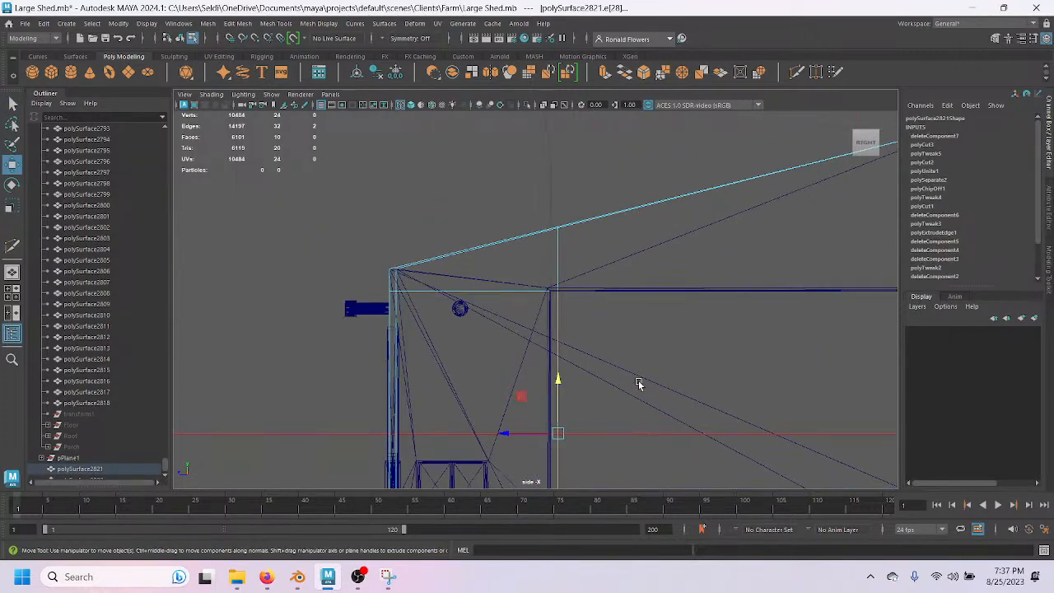
{"action": "mouse_move", "coordinate": [527, 433]}
{"action": "left_mouse_down"}
{"action": "mouse_move", "coordinate": [458, 432]}
{"action": "mouse_move", "coordinate": [519, 432]}
{"action": "left_mouse_up"}
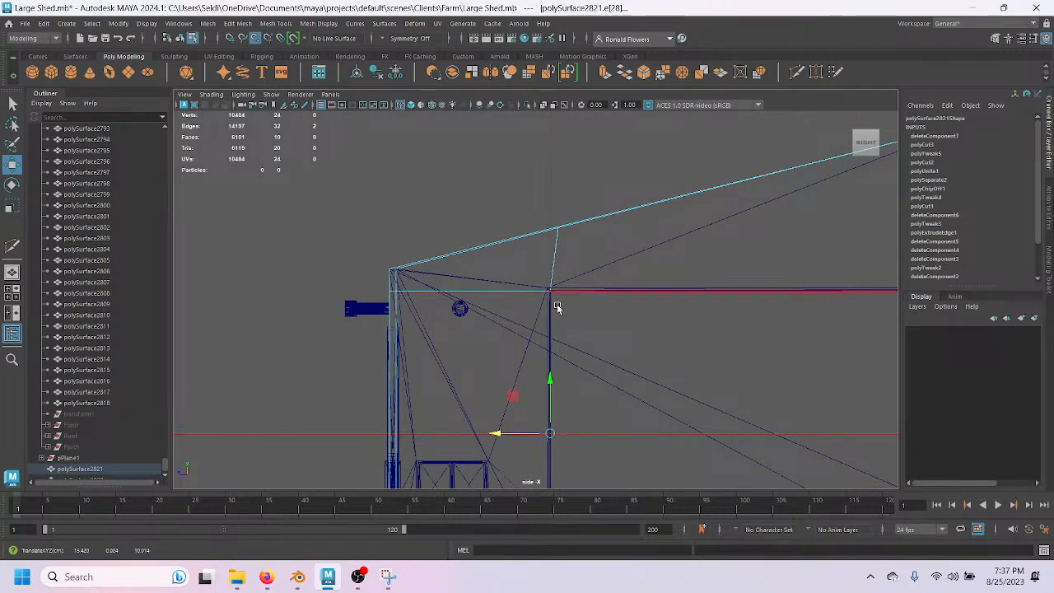
{"action": "scroll", "coordinate": [558, 297], "scroll_direction": "up", "scroll_amount": 6}
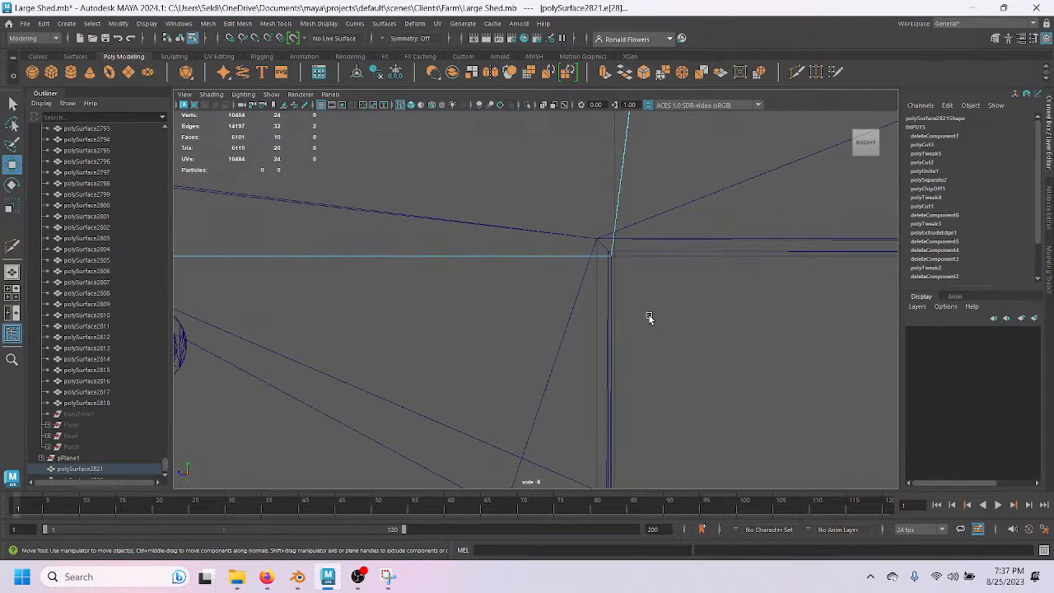
{"action": "scroll", "coordinate": [649, 318], "scroll_direction": "down", "scroll_amount": 5}
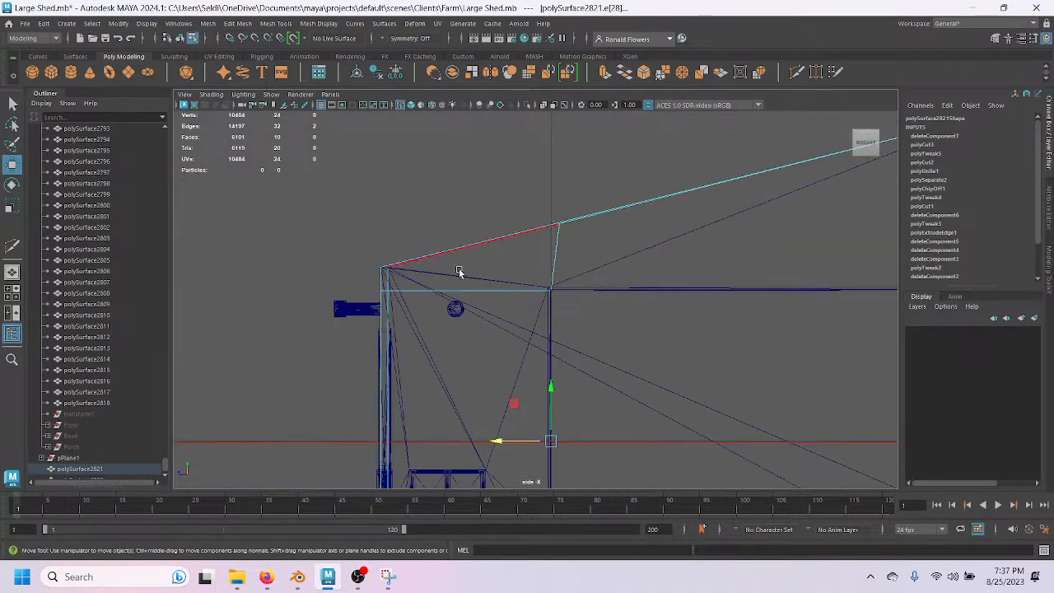
Try to Target Weld the roof-slope vertex above the door's corner to the gable's ridge vertex in the side view.
{"action": "middle_click_drag", "start_coordinate": [539, 192], "coordinate": [536, 263], "text": "alt"}
{"action": "right_click_drag", "start_coordinate": [570, 227], "coordinate": [532, 226]}
{"action": "middle_click_drag", "start_coordinate": [756, 238], "coordinate": [479, 283], "text": "alt"}
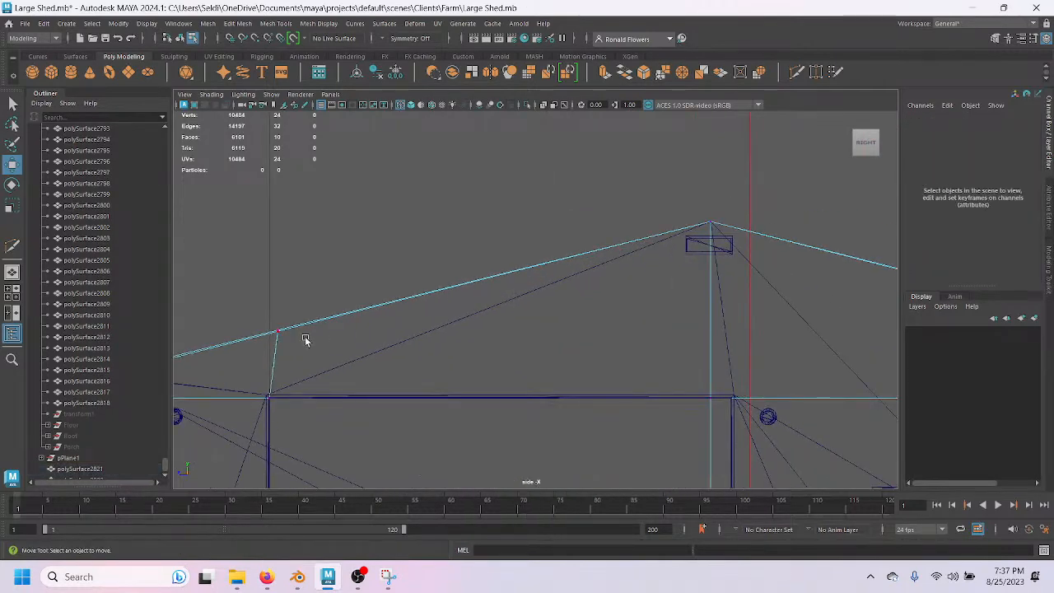
{"action": "left_click", "coordinate": [815, 72]}
{"action": "left_click_drag", "start_coordinate": [277, 331], "coordinate": [712, 224]}
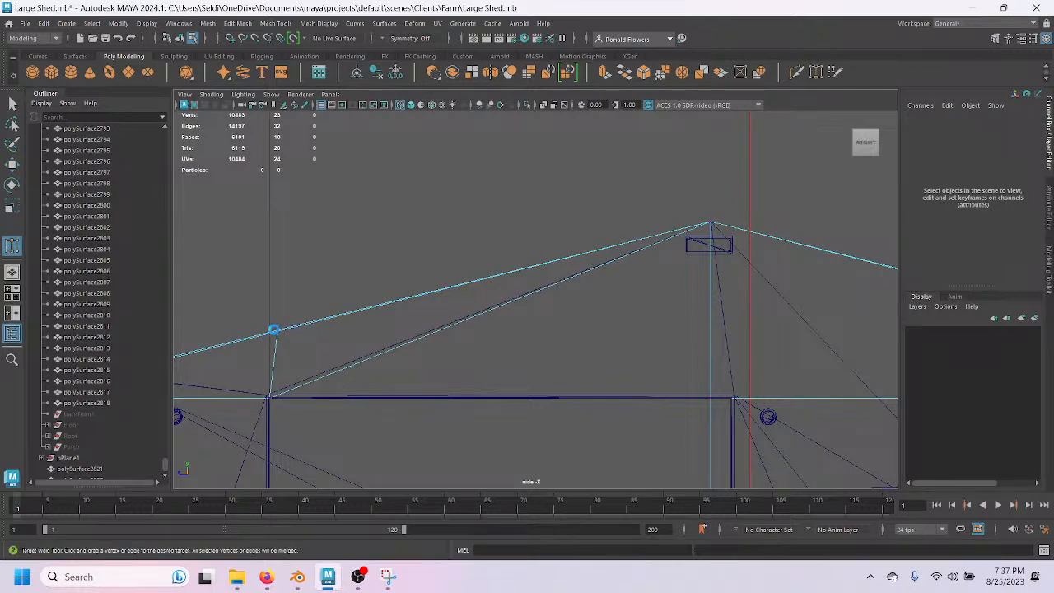
Inspect the gable wall's weld up close in the perspective view and undo it.
{"action": "key", "text": "space"}
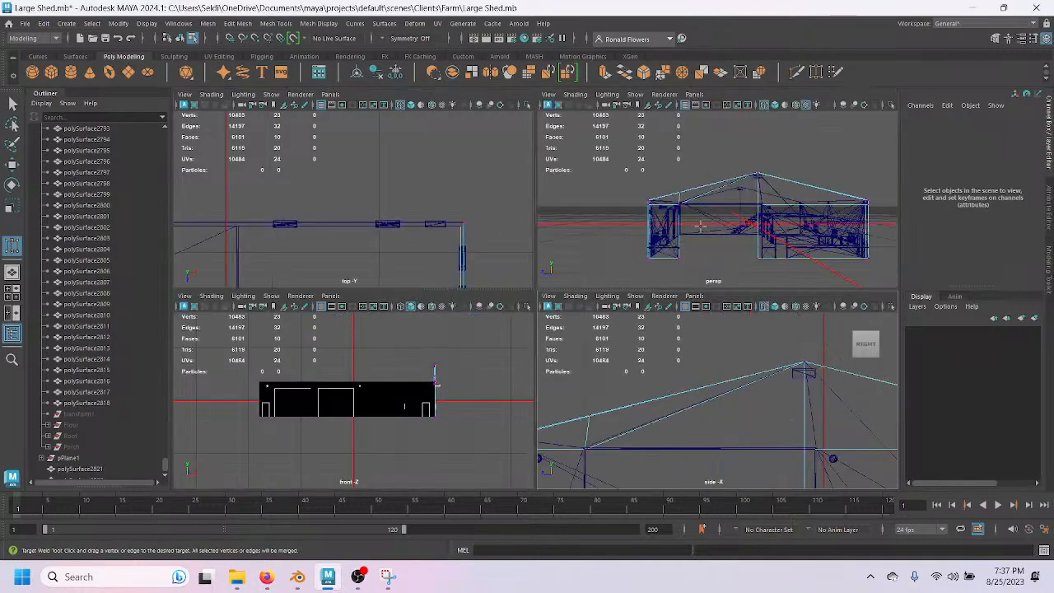
{"action": "key", "text": "space"}
{"action": "scroll", "coordinate": [620, 350], "scroll_direction": "up", "scroll_amount": 5}
{"action": "left_click_drag", "start_coordinate": [620, 350], "coordinate": [723, 397], "text": "alt"}
{"action": "middle_click_drag", "start_coordinate": [724, 398], "coordinate": [581, 351], "text": "alt"}
{"action": "scroll", "coordinate": [581, 352], "scroll_direction": "up", "scroll_amount": 4}
{"action": "left_click_drag", "start_coordinate": [549, 346], "coordinate": [683, 337], "text": "alt"}
{"action": "middle_click_drag", "start_coordinate": [683, 336], "coordinate": [534, 348], "text": "alt"}
{"action": "right_click_drag", "start_coordinate": [533, 348], "coordinate": [636, 398], "text": "alt"}
{"action": "middle_click_drag", "start_coordinate": [617, 342], "coordinate": [606, 347], "text": "alt"}
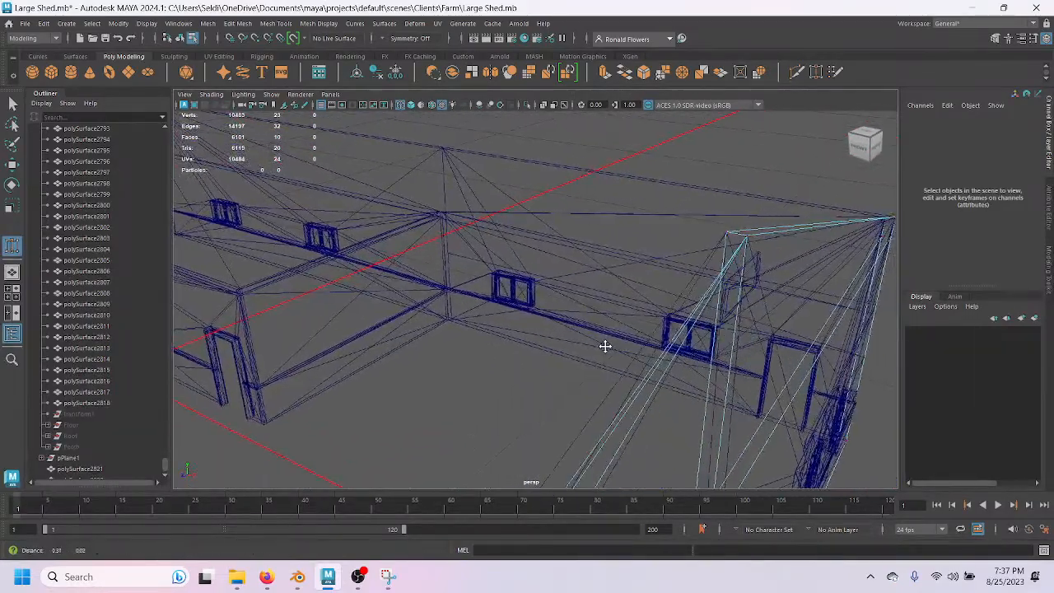
{"action": "key", "text": "ctrl+z"}
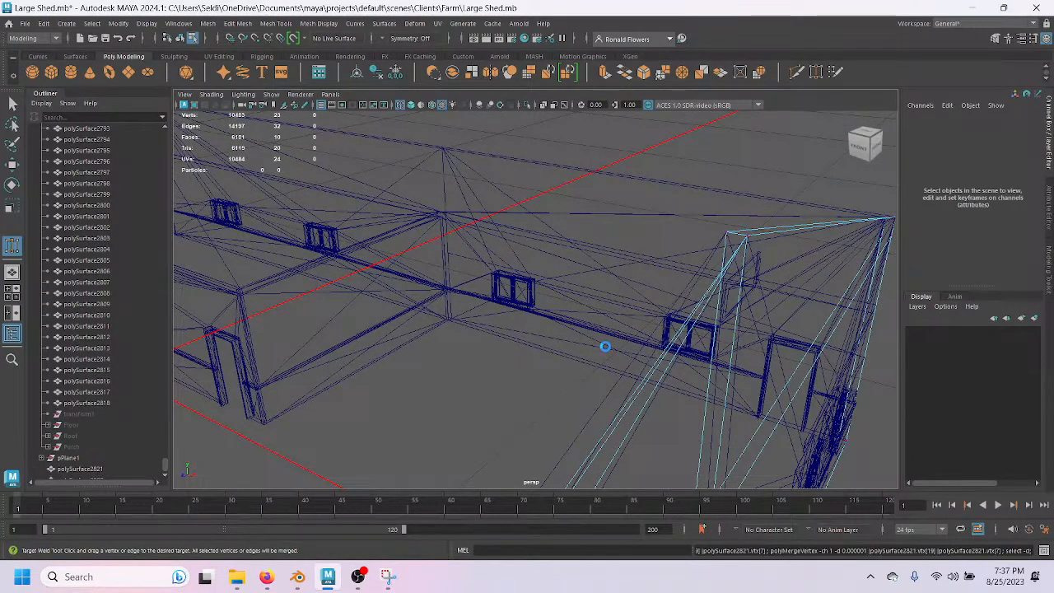
Target Weld the inner and outer roof-slope vertices above the doorway corner to their matching vertices at the gable ridge.
{"action": "left_click_drag", "start_coordinate": [624, 323], "coordinate": [602, 345], "text": "alt"}
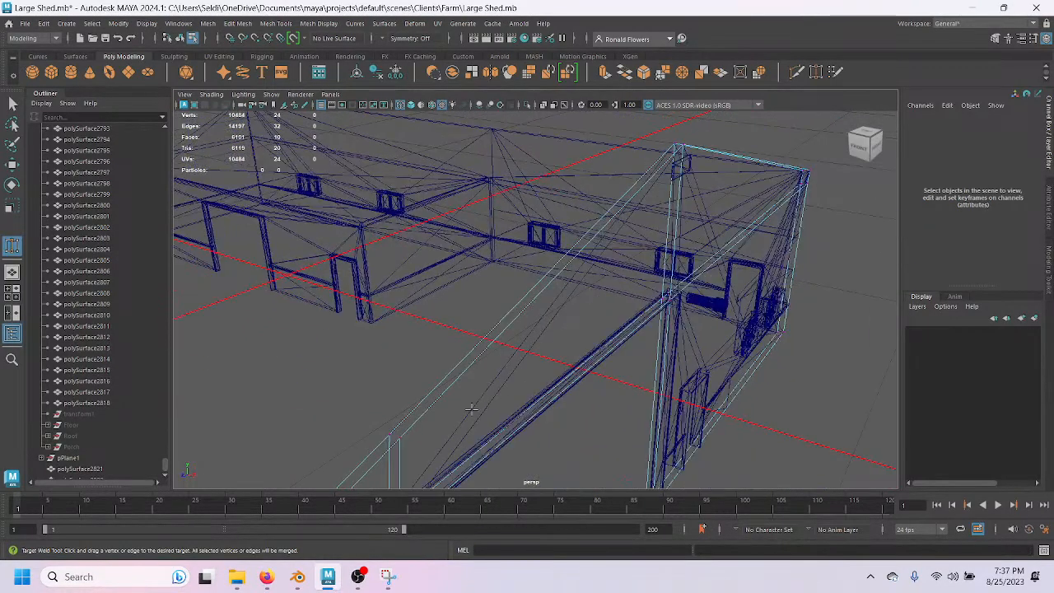
{"action": "left_click_drag", "start_coordinate": [399, 438], "coordinate": [684, 147]}
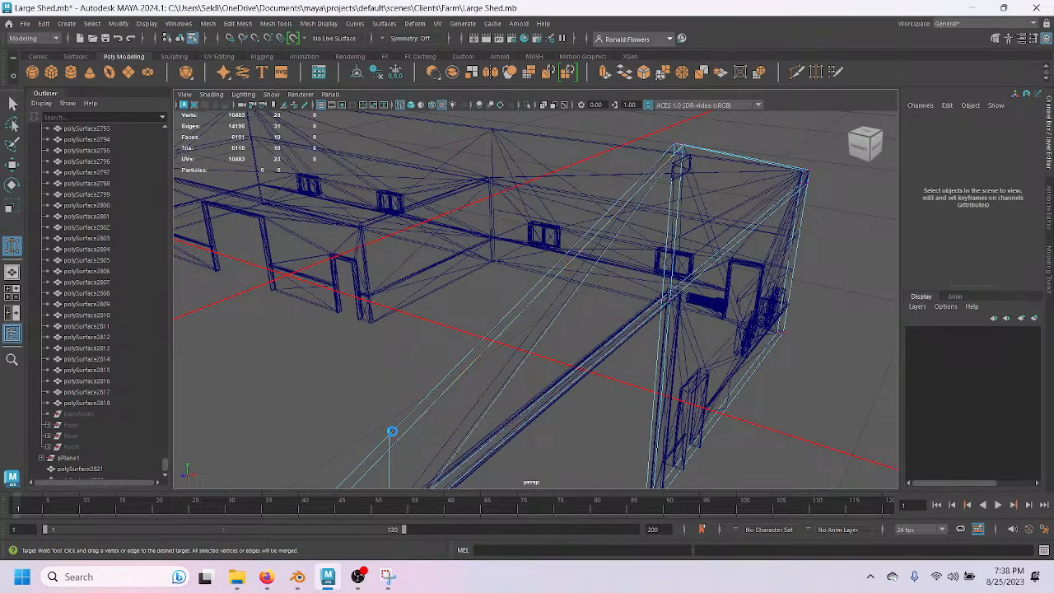
{"action": "left_click_drag", "start_coordinate": [390, 434], "coordinate": [630, 207]}
{"action": "left_click_drag", "start_coordinate": [663, 147], "coordinate": [679, 147]}
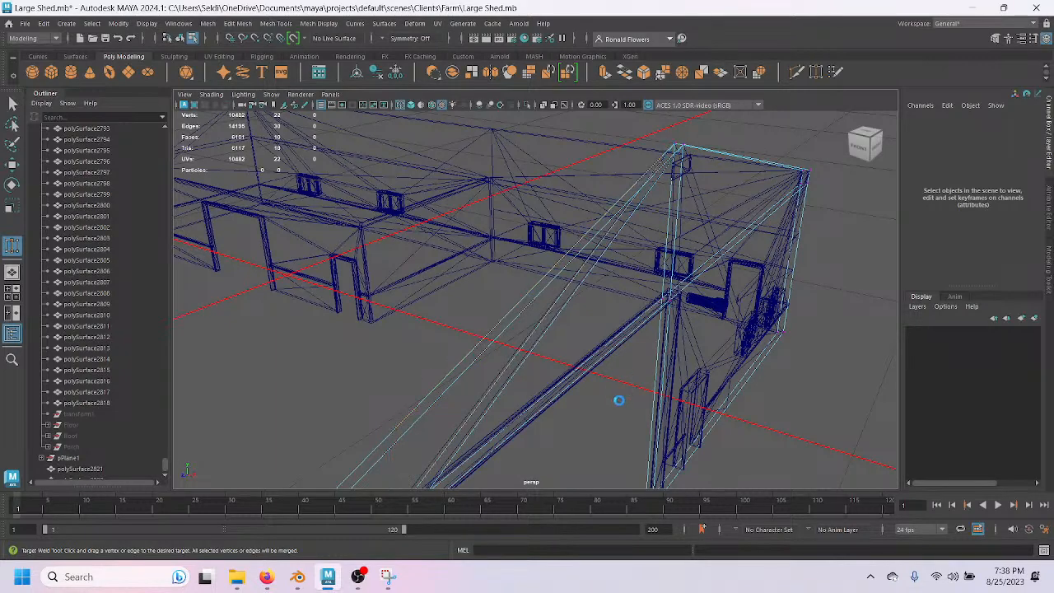
{"action": "scroll", "coordinate": [619, 400], "scroll_direction": "down", "scroll_amount": 5}
{"action": "left_click_drag", "start_coordinate": [599, 406], "coordinate": [387, 345], "text": "alt"}
{"action": "middle_click_drag", "start_coordinate": [378, 342], "coordinate": [497, 388], "text": "alt"}
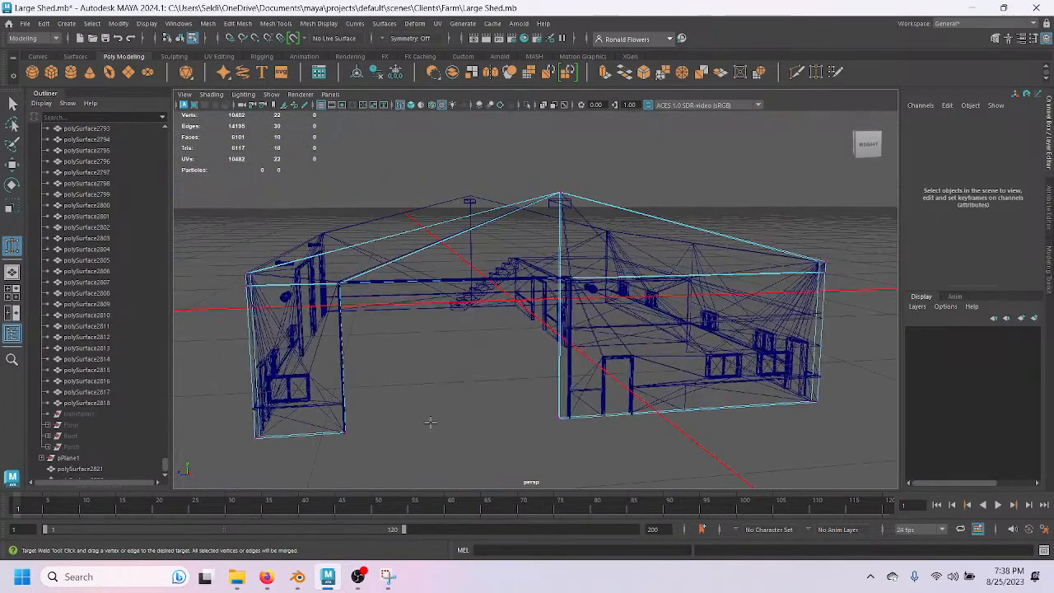
{"action": "scroll", "coordinate": [519, 350], "scroll_direction": "up", "scroll_amount": 3}
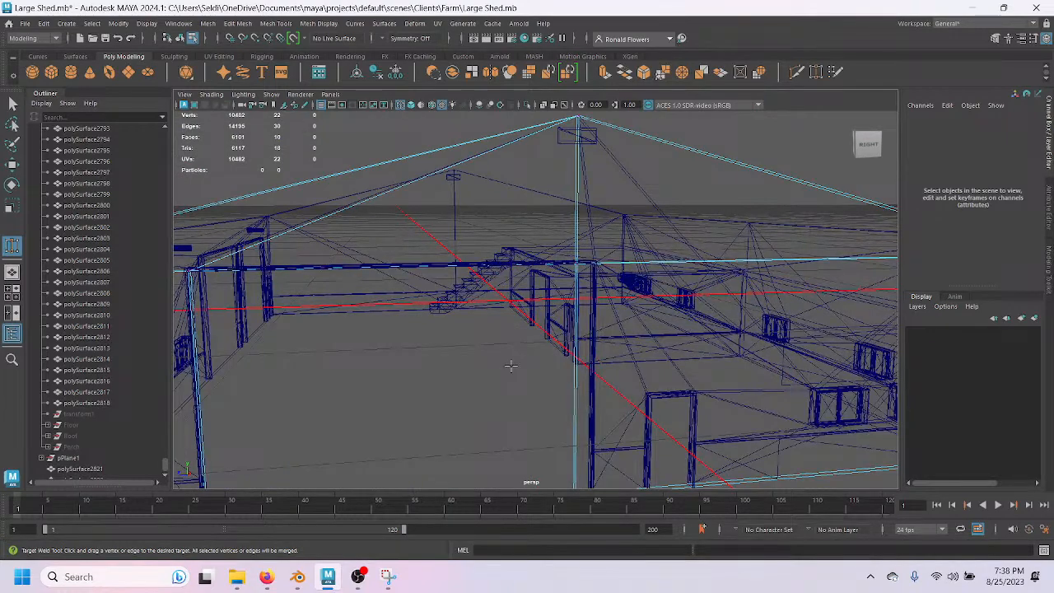
Select the vertical edges on the large doorway's side nearest the small door and move them sideways onto the large door's jamb.
{"action": "left_click_drag", "start_coordinate": [544, 360], "coordinate": [476, 349], "text": "alt"}
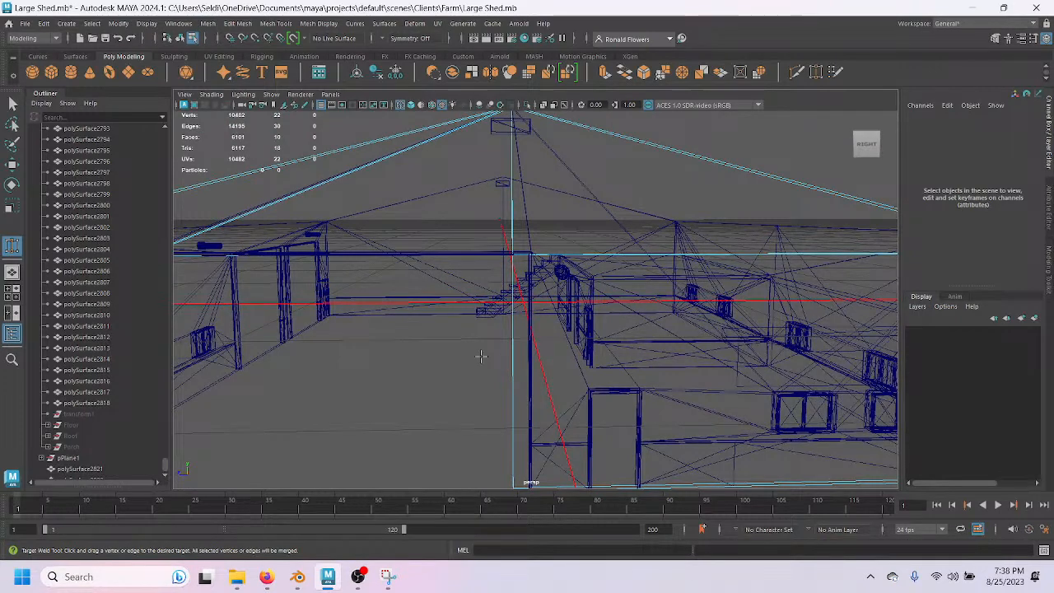
{"action": "key", "text": "q"}
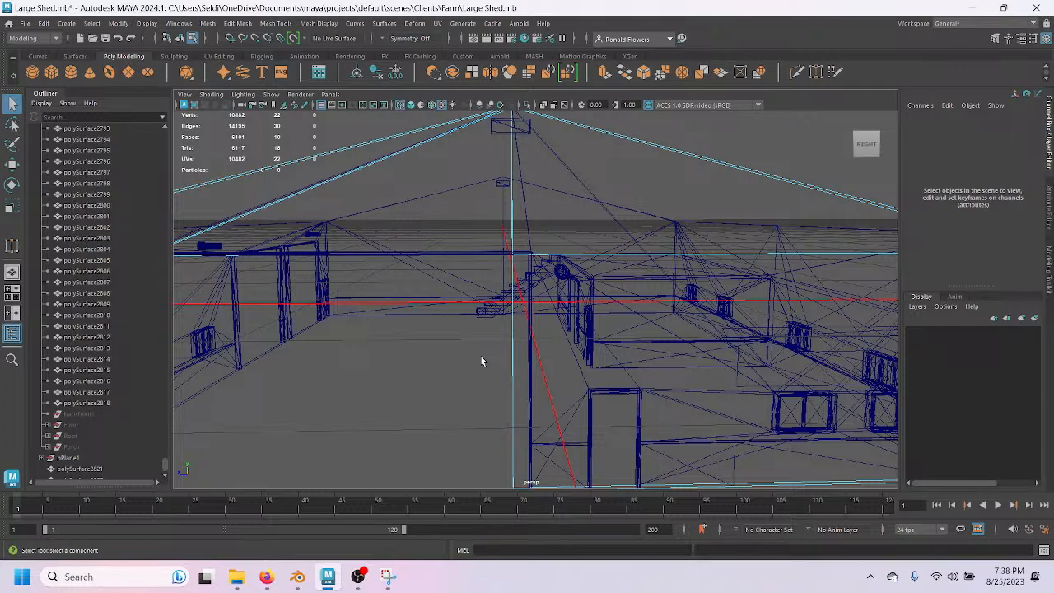
{"action": "left_click_drag", "start_coordinate": [487, 409], "coordinate": [495, 366], "text": "alt"}
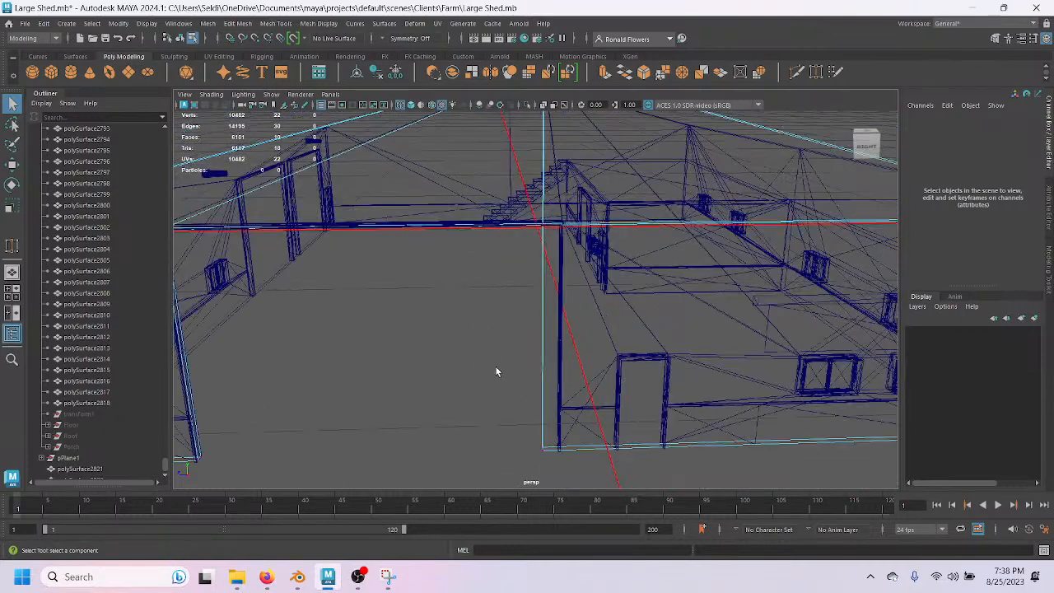
{"action": "left_click_drag", "start_coordinate": [505, 402], "coordinate": [532, 478]}
{"action": "right_click_drag", "start_coordinate": [512, 245], "coordinate": [511, 219]}
{"action": "left_click", "coordinate": [544, 341]}
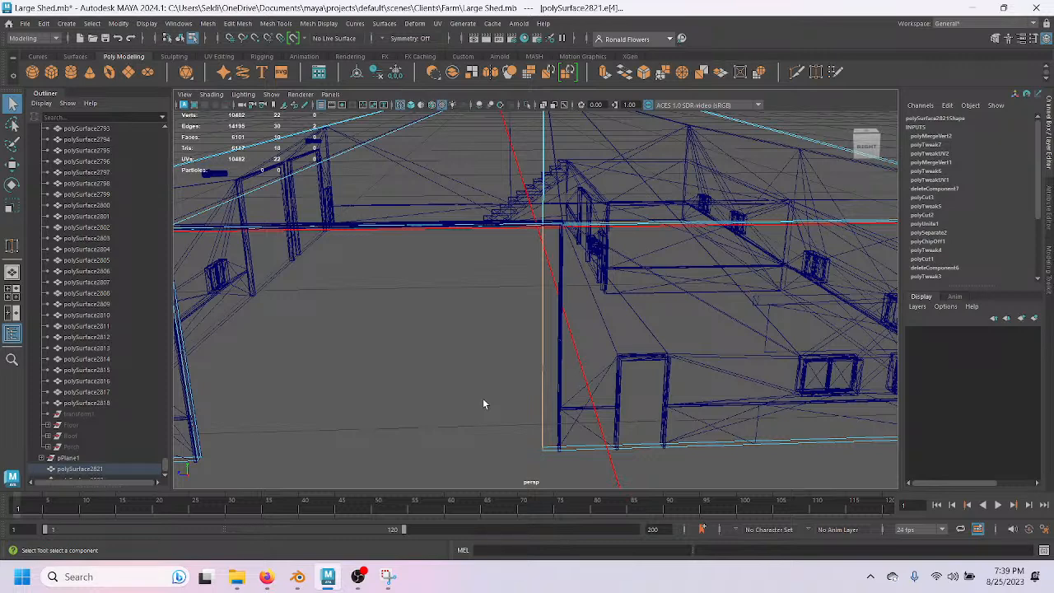
{"action": "scroll", "coordinate": [525, 390], "scroll_direction": "up", "scroll_amount": 4}
{"action": "middle_click_drag", "start_coordinate": [496, 359], "coordinate": [479, 415], "text": "alt"}
{"action": "left_click_drag", "start_coordinate": [475, 400], "coordinate": [476, 399], "text": "alt"}
{"action": "key", "text": "w"}
{"action": "left_click_drag", "start_coordinate": [486, 360], "coordinate": [436, 313], "text": "alt"}
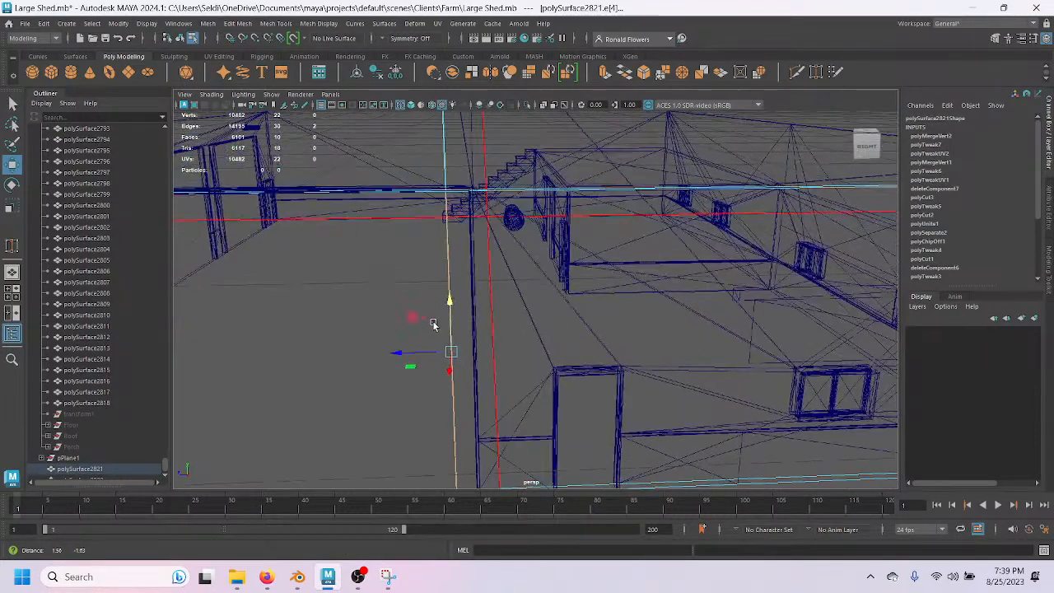
{"action": "left_click_drag", "start_coordinate": [400, 355], "coordinate": [481, 210]}
Examine the reshaped gable wall and both sides of its large doorway opening from several angles in the perspective view.
{"action": "scroll", "coordinate": [412, 287], "scroll_direction": "down", "scroll_amount": 3}
{"action": "scroll", "coordinate": [413, 288], "scroll_direction": "down", "scroll_amount": 3}
{"action": "scroll", "coordinate": [413, 288], "scroll_direction": "up", "scroll_amount": 9}
{"action": "middle_click_drag", "start_coordinate": [362, 322], "coordinate": [482, 247], "text": "alt"}
{"action": "scroll", "coordinate": [481, 247], "scroll_direction": "down", "scroll_amount": 3}
{"action": "scroll", "coordinate": [489, 261], "scroll_direction": "down", "scroll_amount": 5}
{"action": "left_click_drag", "start_coordinate": [452, 322], "coordinate": [464, 326], "text": "alt"}
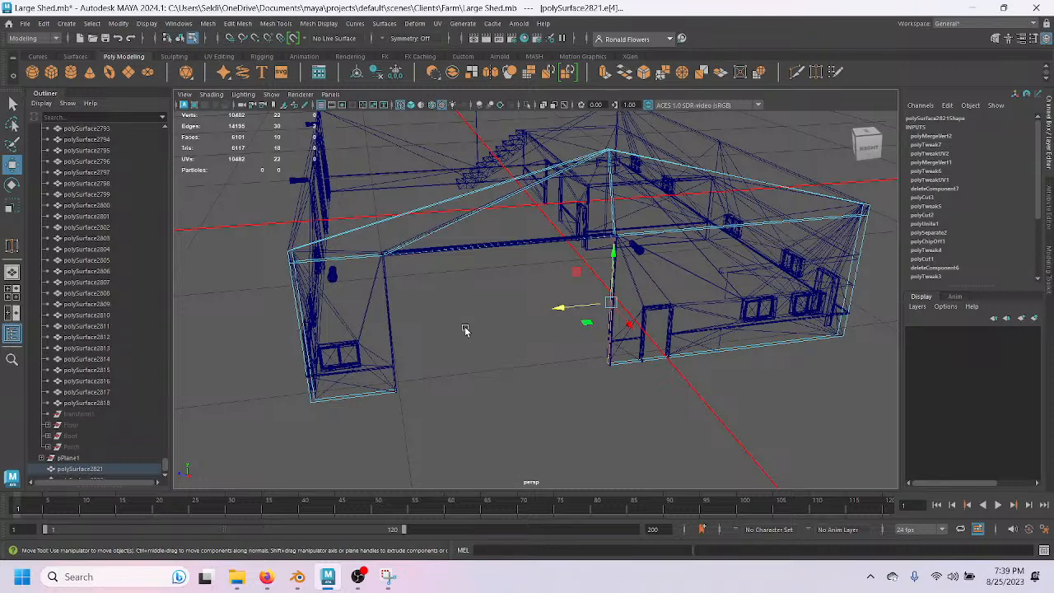
{"action": "scroll", "coordinate": [499, 329], "scroll_direction": "up", "scroll_amount": 4}
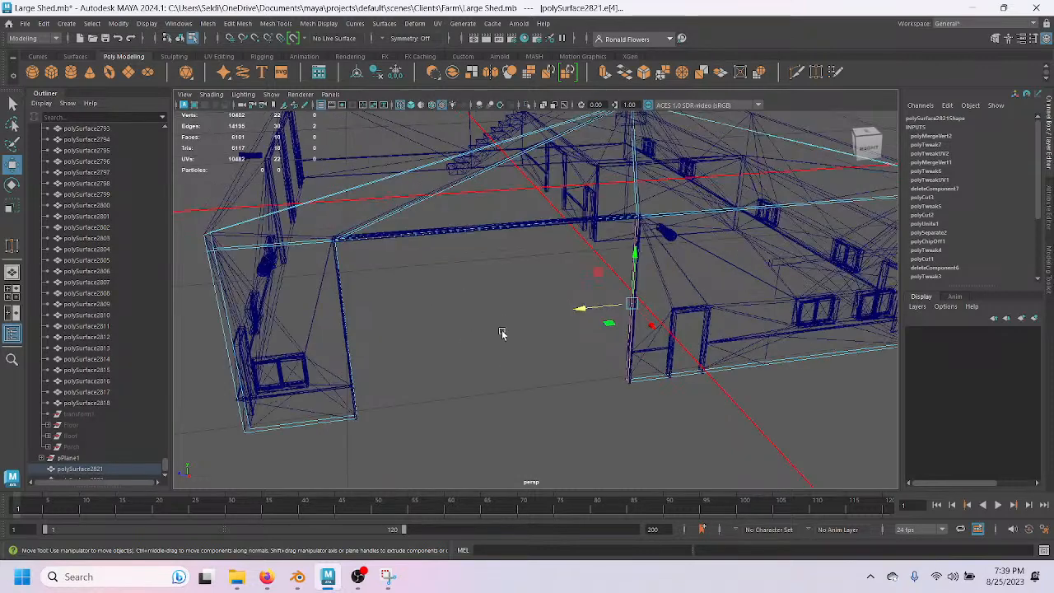
{"action": "left_click_drag", "start_coordinate": [504, 355], "coordinate": [584, 370], "text": "alt"}
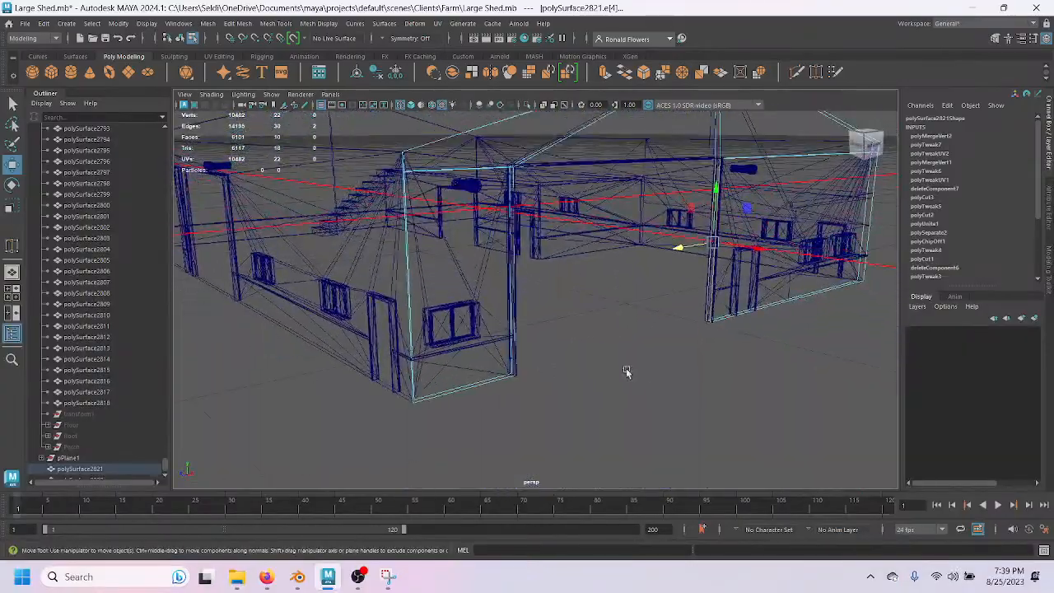
{"action": "scroll", "coordinate": [645, 375], "scroll_direction": "up", "scroll_amount": 5}
{"action": "middle_click_drag", "start_coordinate": [732, 360], "coordinate": [717, 351], "text": "alt"}
{"action": "left_click_drag", "start_coordinate": [717, 351], "coordinate": [243, 371], "text": "alt"}
{"action": "middle_click_drag", "start_coordinate": [272, 364], "coordinate": [635, 472], "text": "alt"}
{"action": "left_click_drag", "start_coordinate": [544, 424], "coordinate": [370, 246], "text": "alt"}
{"action": "left_click_drag", "start_coordinate": [724, 372], "coordinate": [406, 308], "text": "alt"}
{"action": "left_click_drag", "start_coordinate": [457, 359], "coordinate": [478, 323], "text": "alt"}
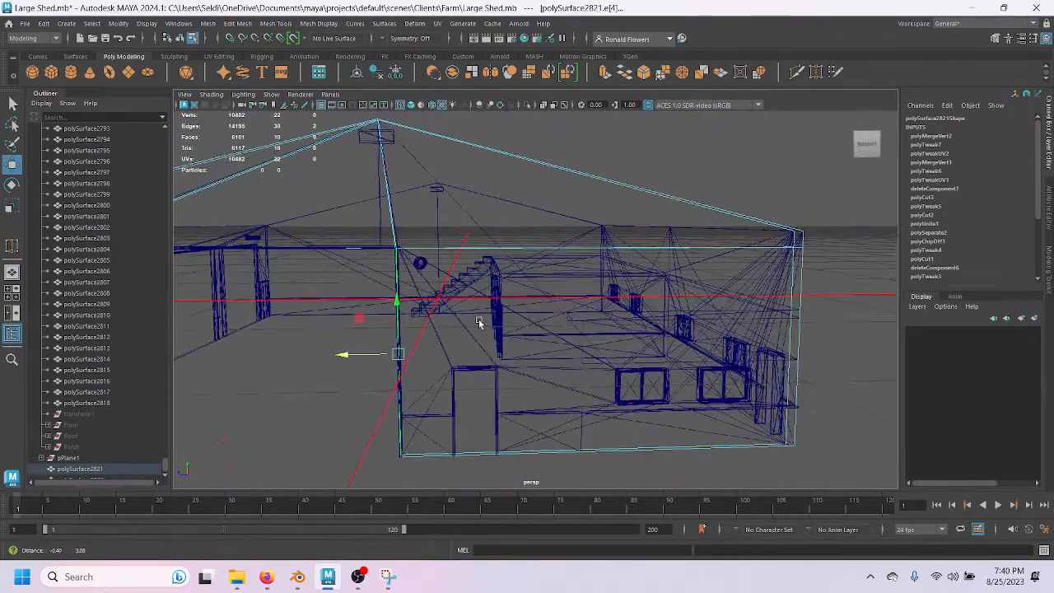
In the side view, use Multi-Cut to slice the gable wall horizontally just above the small door.
{"action": "left_click", "coordinate": [796, 75]}
{"action": "left_click", "coordinate": [397, 247]}
{"action": "scroll", "coordinate": [573, 294], "scroll_direction": "down", "scroll_amount": 2}
{"action": "scroll", "coordinate": [572, 294], "scroll_direction": "down", "scroll_amount": 2}
{"action": "key", "text": "space"}
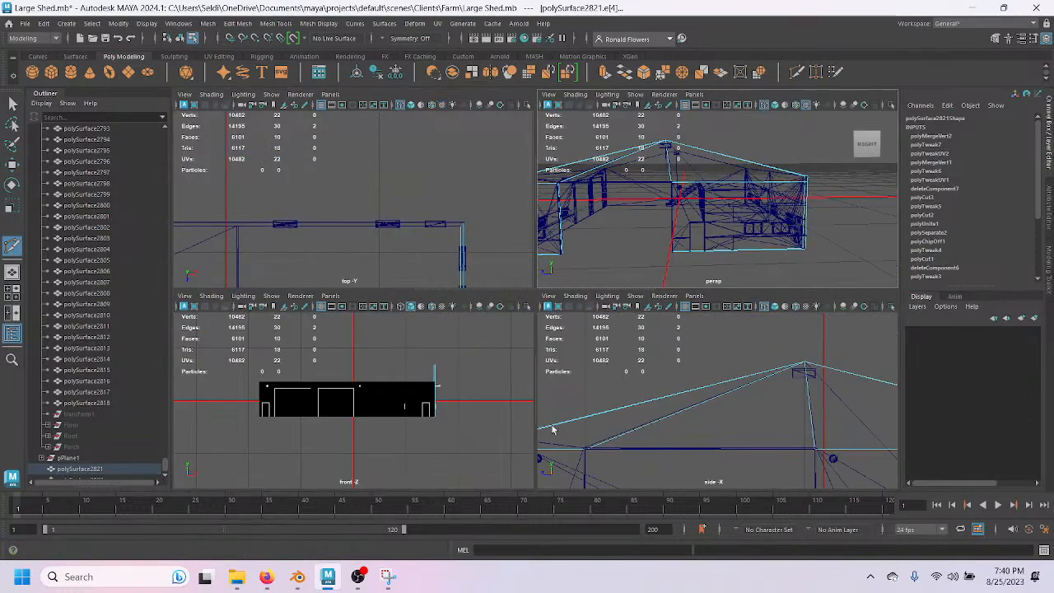
{"action": "key", "text": "space"}
{"action": "middle_click_drag", "start_coordinate": [687, 412], "coordinate": [464, 295], "text": "alt"}
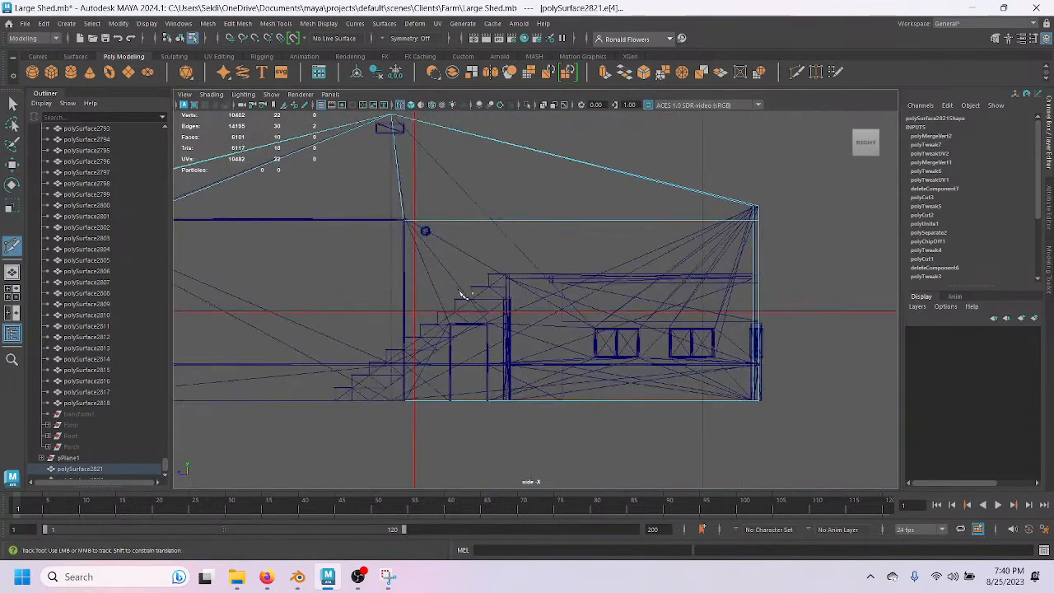
{"action": "left_click", "coordinate": [342, 305]}
{"action": "left_click", "coordinate": [837, 302]}
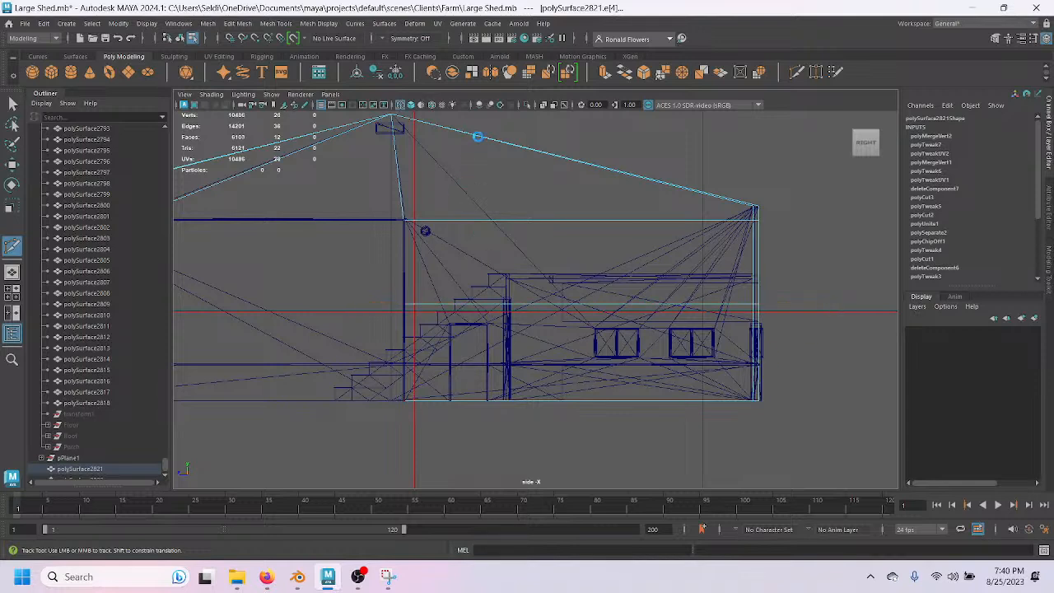
Slice the gable wall vertically from roof slope to floor on both sides of the small door.
{"action": "left_click", "coordinate": [514, 129]}
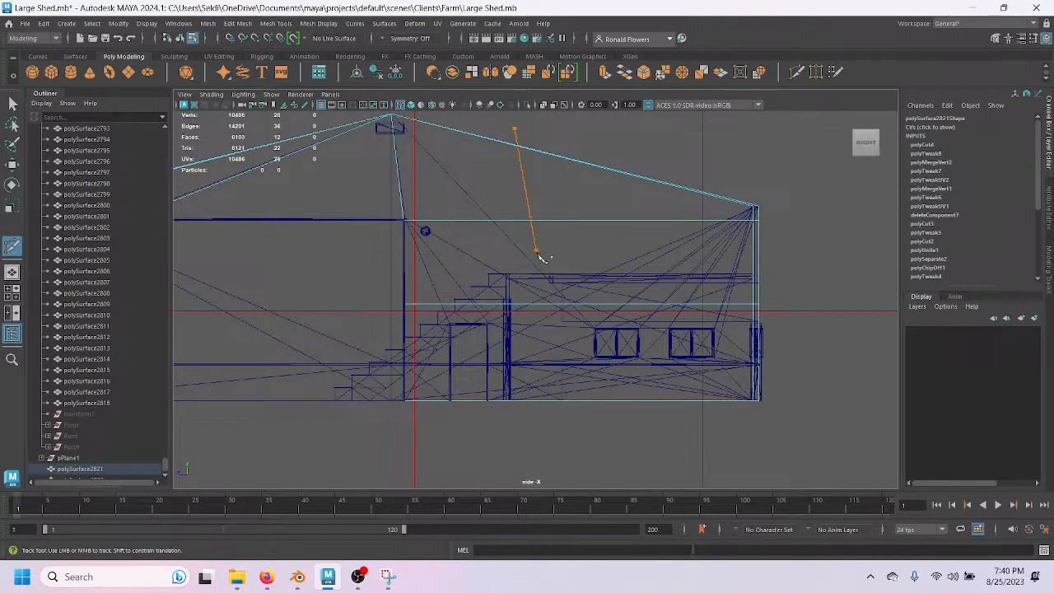
{"action": "left_click", "coordinate": [515, 401]}
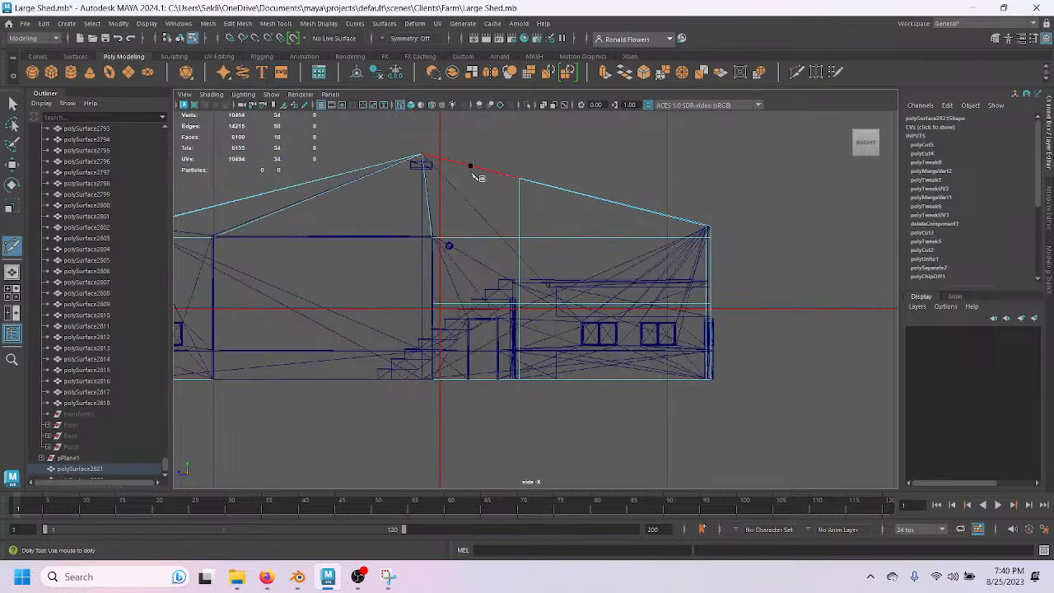
{"action": "left_click_drag", "start_coordinate": [467, 162], "coordinate": [467, 429]}
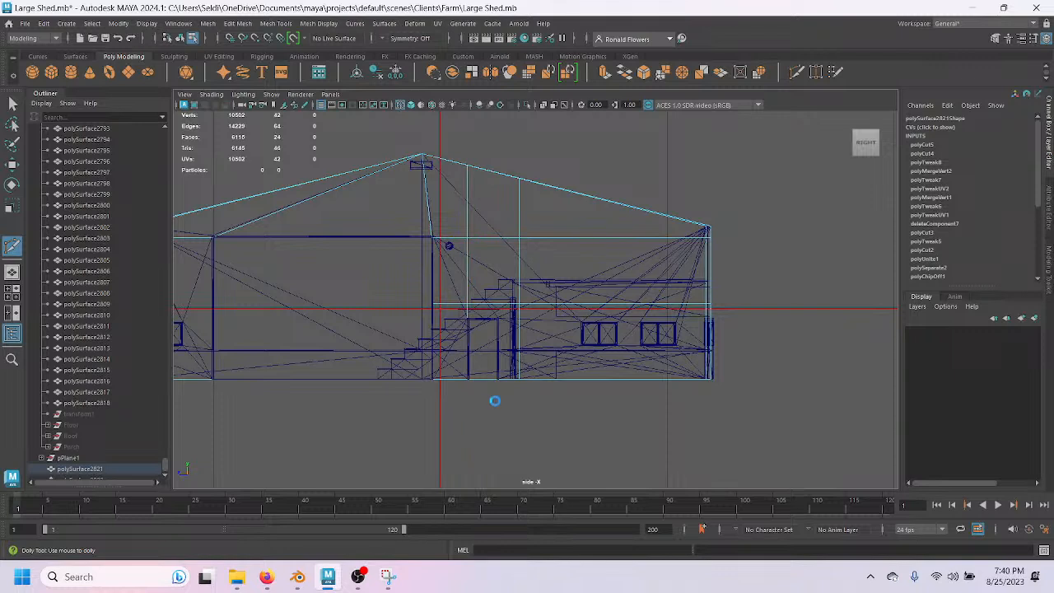
Select all the vertical edges of the cut between the small door and the wall windows, from roof slope to floor.
{"action": "key", "text": "q"}
{"action": "key", "text": "F10"}
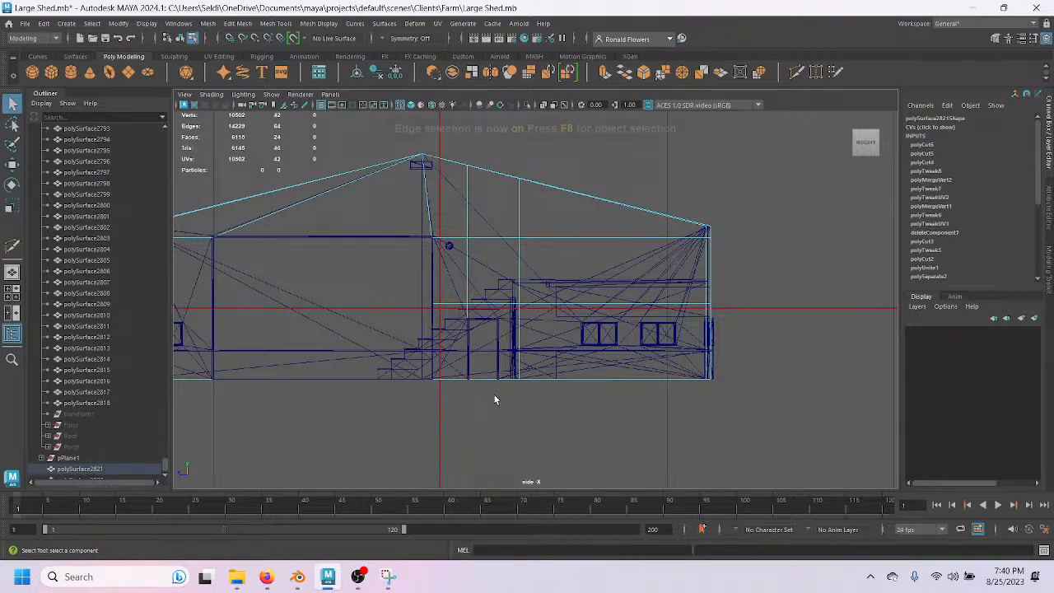
{"action": "left_click", "coordinate": [470, 226]}
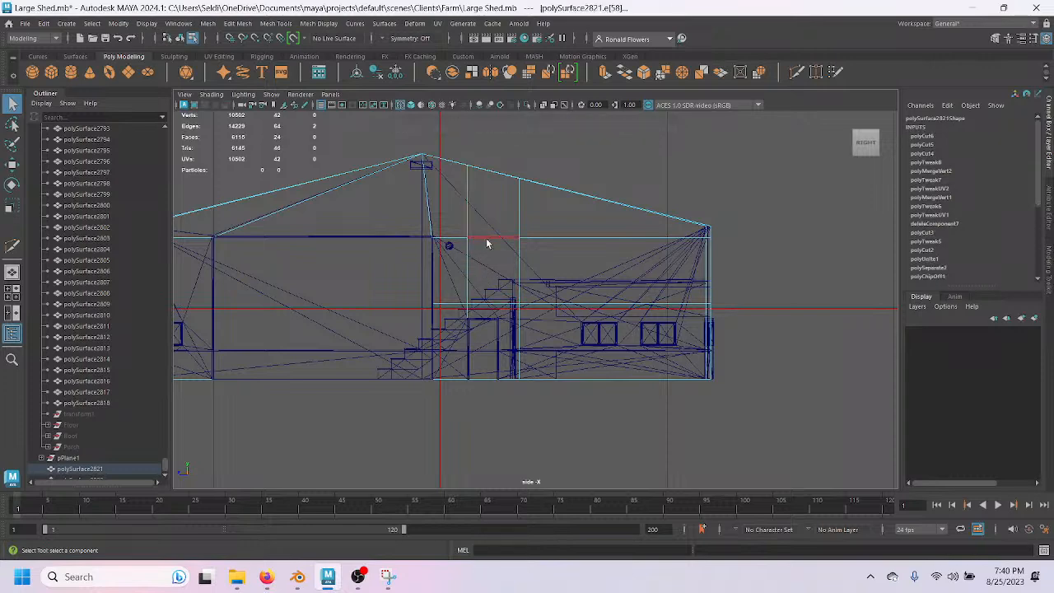
{"action": "left_click", "coordinate": [469, 280]}
{"action": "scroll", "coordinate": [472, 294], "scroll_direction": "up", "scroll_amount": 3}
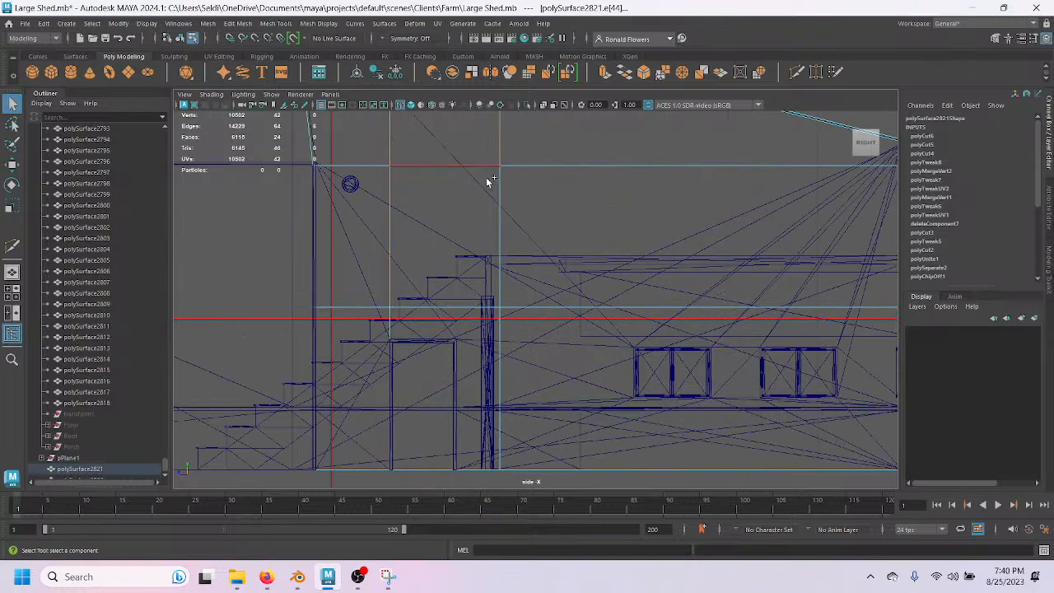
{"action": "scroll", "coordinate": [439, 350], "scroll_direction": "up", "scroll_amount": 5}
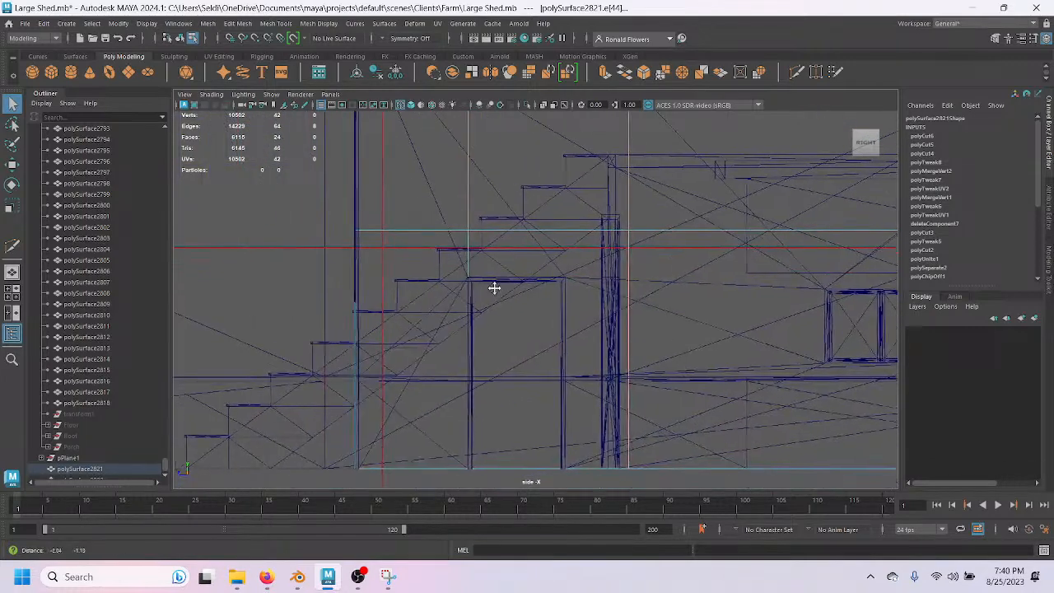
{"action": "scroll", "coordinate": [495, 287], "scroll_direction": "down", "scroll_amount": 6}
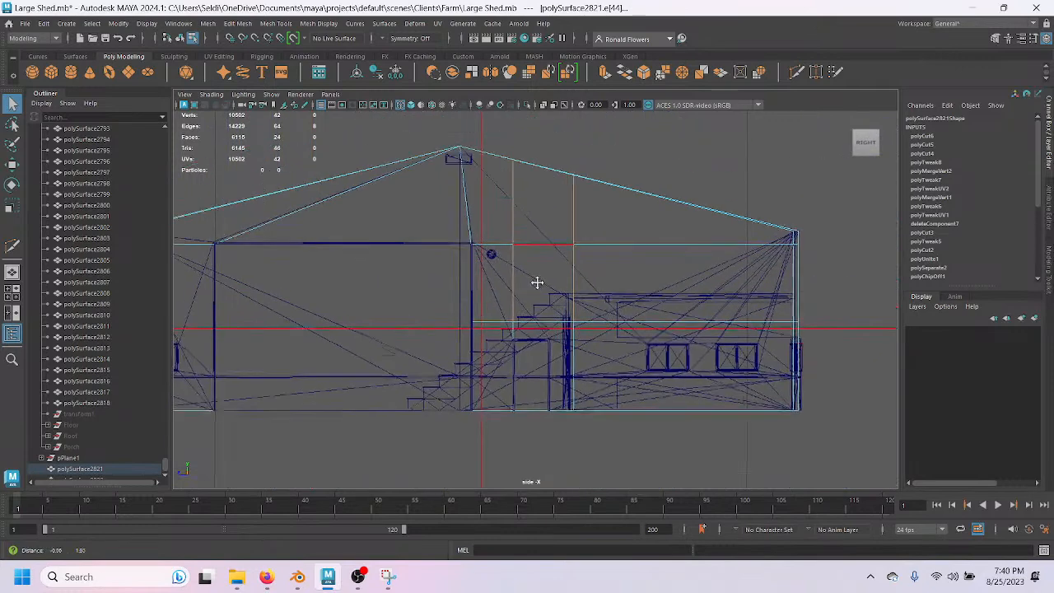
{"action": "scroll", "coordinate": [546, 323], "scroll_direction": "up", "scroll_amount": 6}
{"action": "left_click", "coordinate": [562, 270]}
{"action": "middle_click_drag", "start_coordinate": [592, 369], "coordinate": [584, 292], "text": "alt"}
{"action": "left_click_drag", "start_coordinate": [549, 236], "coordinate": [581, 261], "text": "shift"}
{"action": "scroll", "coordinate": [596, 296], "scroll_direction": "up", "scroll_amount": 5}
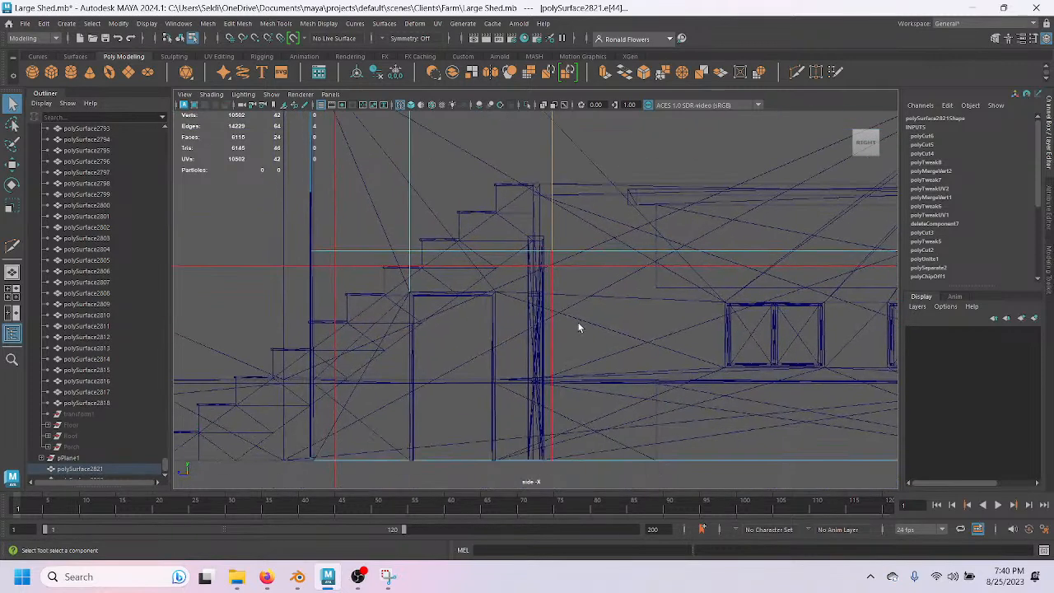
{"action": "scroll", "coordinate": [578, 327], "scroll_direction": "down", "scroll_amount": 1}
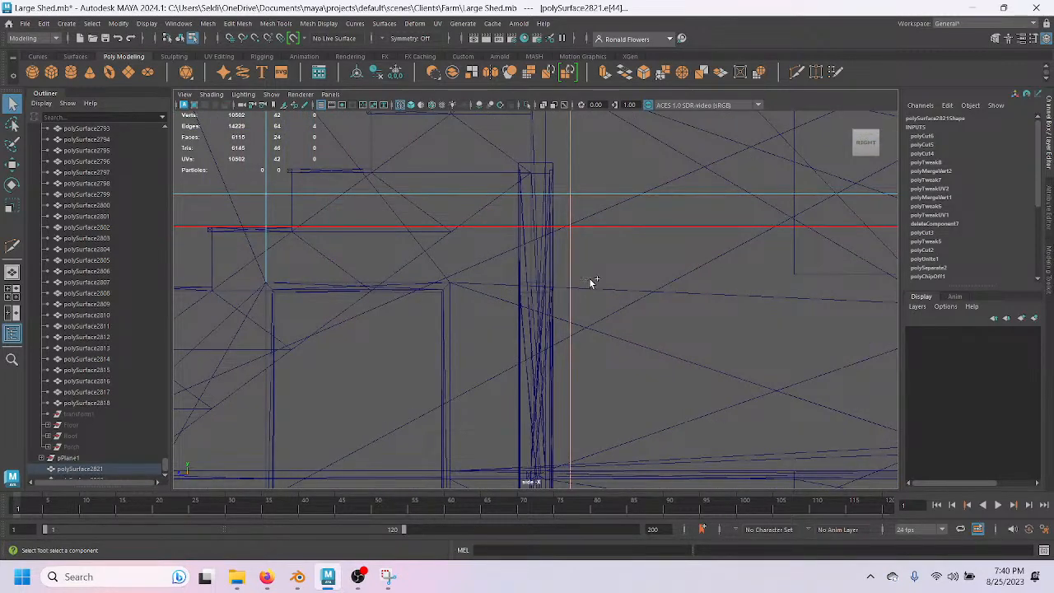
{"action": "scroll", "coordinate": [593, 288], "scroll_direction": "down", "scroll_amount": 4}
{"action": "scroll", "coordinate": [608, 314], "scroll_direction": "down", "scroll_amount": 2}
Move the selected vertical edges sideways with vertex snapping onto the small door's inner jamb on the window side.
{"action": "key", "text": "w"}
{"action": "scroll", "coordinate": [527, 321], "scroll_direction": "up", "scroll_amount": 4}
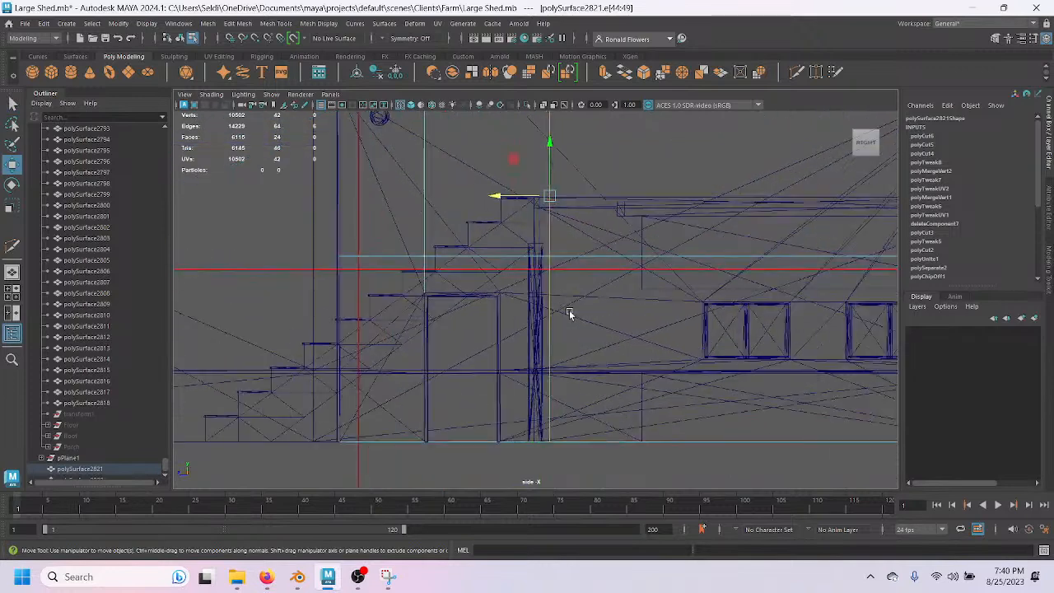
{"action": "middle_click_drag", "start_coordinate": [468, 330], "coordinate": [462, 327], "text": "alt"}
{"action": "key", "text": "v"}
{"action": "left_click_drag", "start_coordinate": [512, 241], "coordinate": [507, 388]}
{"action": "scroll", "coordinate": [479, 399], "scroll_direction": "up", "scroll_amount": 3}
{"action": "mouse_move", "coordinate": [483, 318]}
{"action": "middle_mouse_down", "text": "alt"}
{"action": "mouse_move", "coordinate": [492, 275]}
{"action": "mouse_move", "coordinate": [480, 329]}
{"action": "middle_mouse_up", "text": "alt"}
{"action": "scroll", "coordinate": [481, 330], "scroll_direction": "up", "scroll_amount": 5}
{"action": "middle_click_drag", "start_coordinate": [456, 290], "coordinate": [470, 352], "text": "alt"}
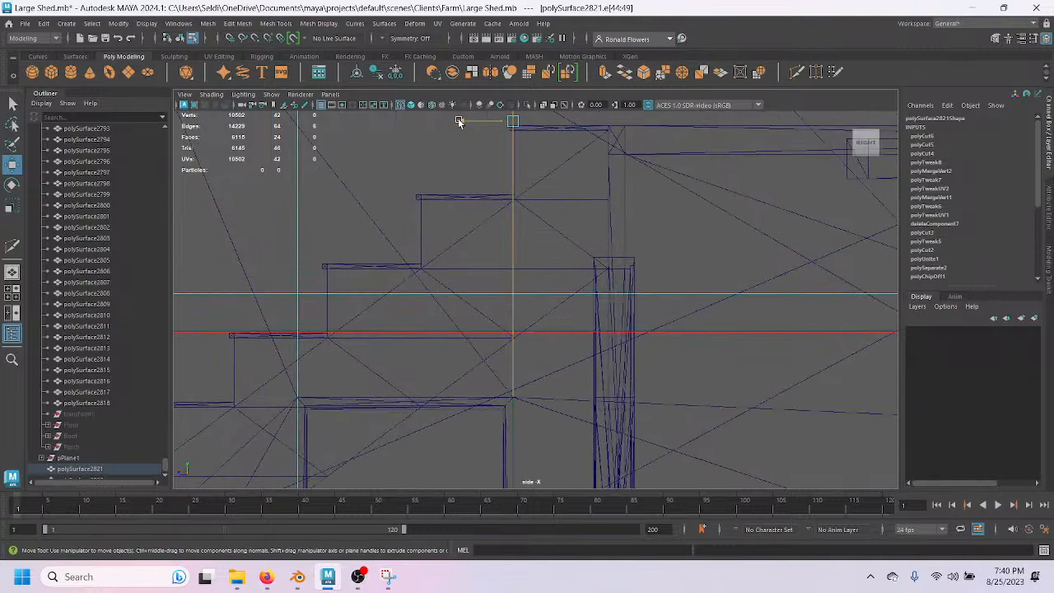
{"action": "left_click_drag", "start_coordinate": [459, 121], "coordinate": [469, 400]}
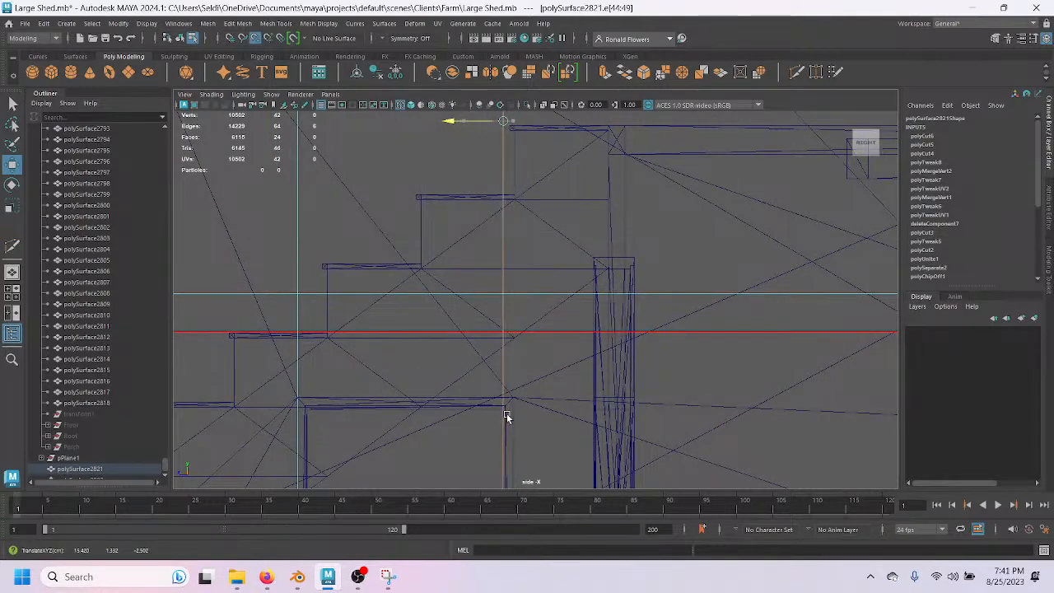
Examine the moved edges' alignment with the small door's jamb along its full height.
{"action": "scroll", "coordinate": [506, 397], "scroll_direction": "up", "scroll_amount": 2}
{"action": "middle_click_drag", "start_coordinate": [478, 416], "coordinate": [446, 283], "text": "alt"}
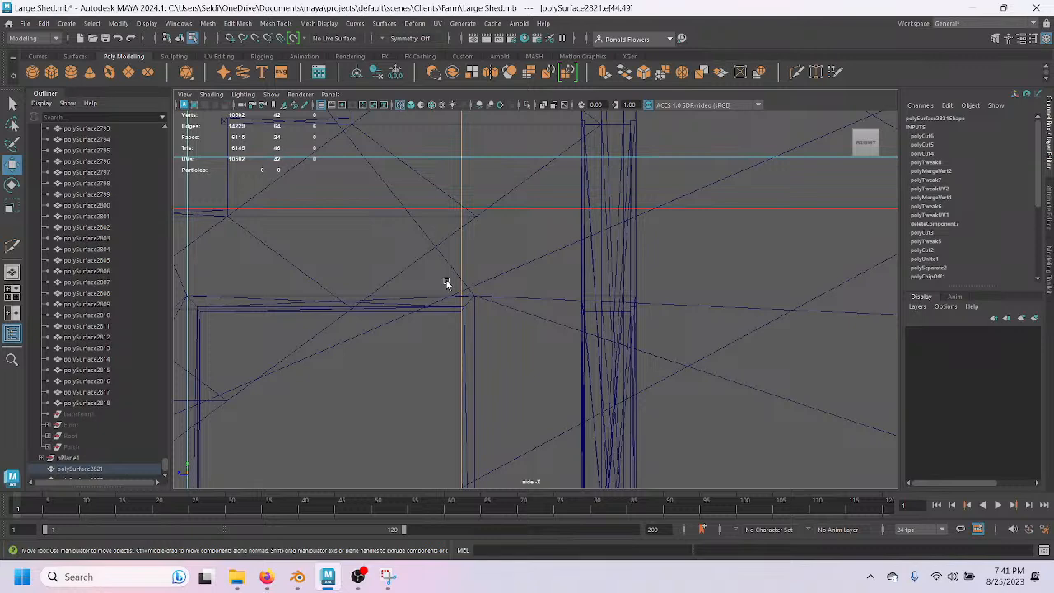
{"action": "scroll", "coordinate": [478, 318], "scroll_direction": "up", "scroll_amount": 4}
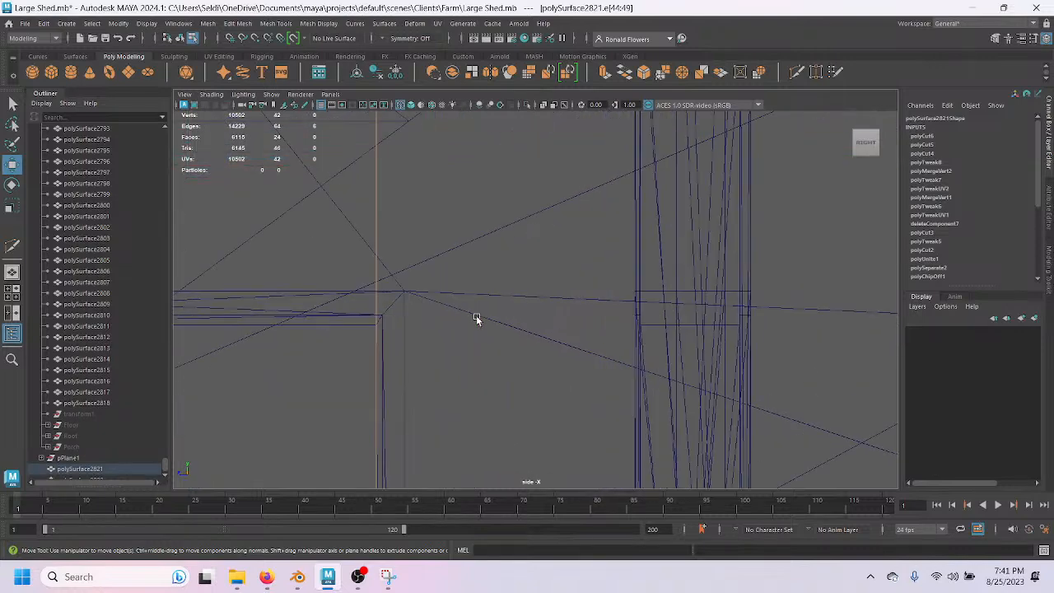
{"action": "middle_click_drag", "start_coordinate": [392, 368], "coordinate": [384, 259], "text": "alt"}
{"action": "middle_click_drag", "start_coordinate": [395, 441], "coordinate": [441, 245], "text": "alt"}
{"action": "middle_click_drag", "start_coordinate": [472, 407], "coordinate": [469, 208], "text": "alt"}
{"action": "middle_click_drag", "start_coordinate": [486, 465], "coordinate": [478, 185], "text": "alt"}
{"action": "middle_click_drag", "start_coordinate": [456, 425], "coordinate": [459, 225], "text": "alt"}
{"action": "scroll", "coordinate": [468, 315], "scroll_direction": "down", "scroll_amount": 12}
{"action": "middle_click_drag", "start_coordinate": [470, 285], "coordinate": [454, 356], "text": "alt"}
{"action": "scroll", "coordinate": [453, 354], "scroll_direction": "up", "scroll_amount": 3}
{"action": "scroll", "coordinate": [453, 354], "scroll_direction": "up", "scroll_amount": 4}
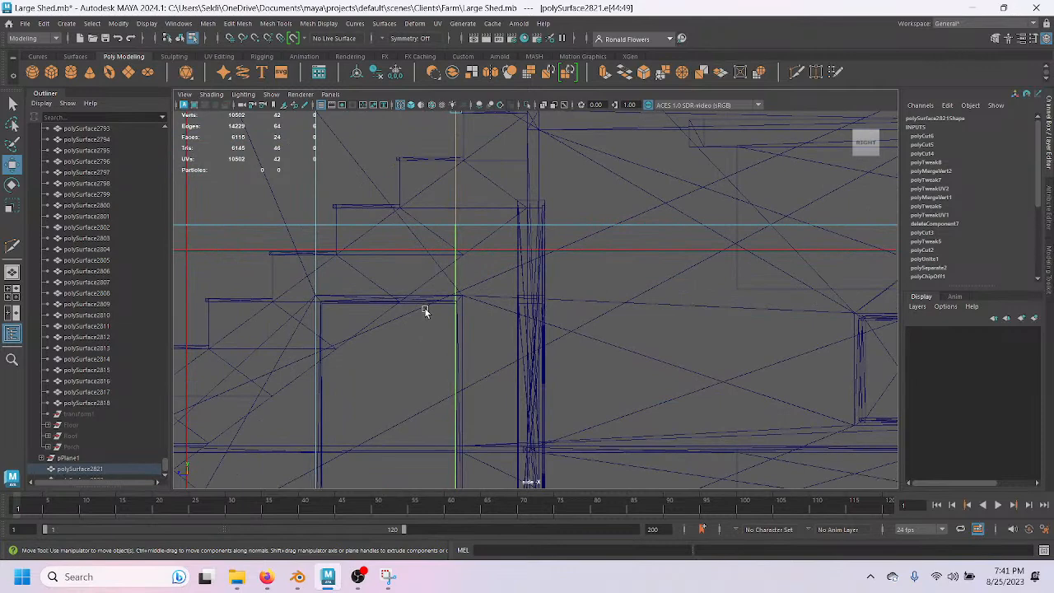
Snap the selected vertical edges sideways to the small door's frame once more.
{"action": "scroll", "coordinate": [426, 296], "scroll_direction": "down", "scroll_amount": 3}
{"action": "scroll", "coordinate": [430, 275], "scroll_direction": "up", "scroll_amount": 2}
{"action": "left_click", "coordinate": [425, 161]}
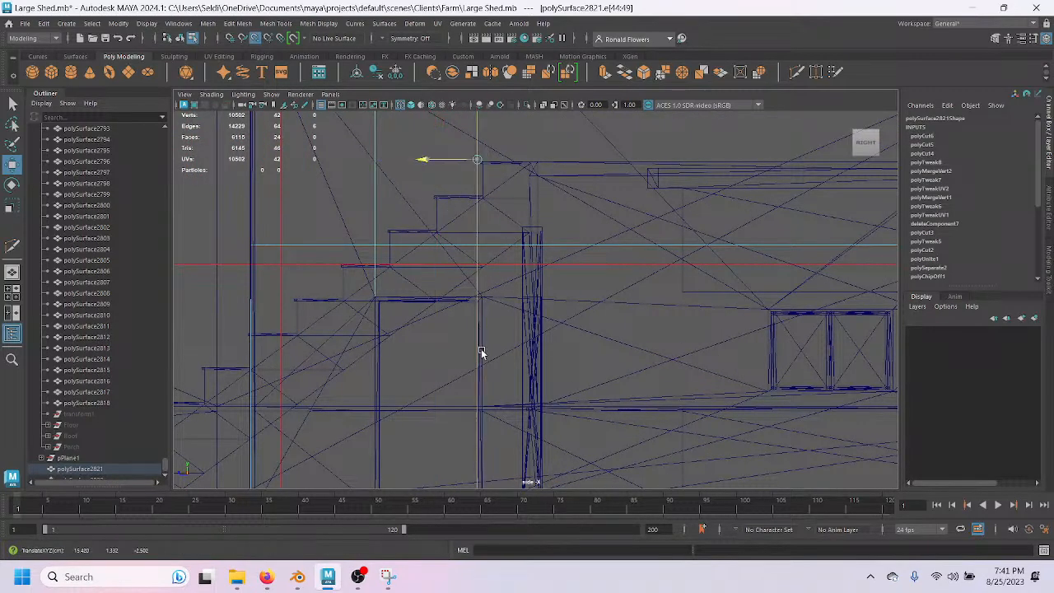
Switch to Blender and examine the original shop model's gable wall, doors and porches from several angles.
{"action": "left_click", "coordinate": [310, 583]}
{"action": "middle_click_drag", "start_coordinate": [509, 382], "coordinate": [558, 382]}
{"action": "middle_click_drag", "start_coordinate": [381, 297], "coordinate": [435, 393], "text": "shift"}
{"action": "middle_click_drag", "start_coordinate": [591, 387], "coordinate": [452, 380], "text": "shift"}
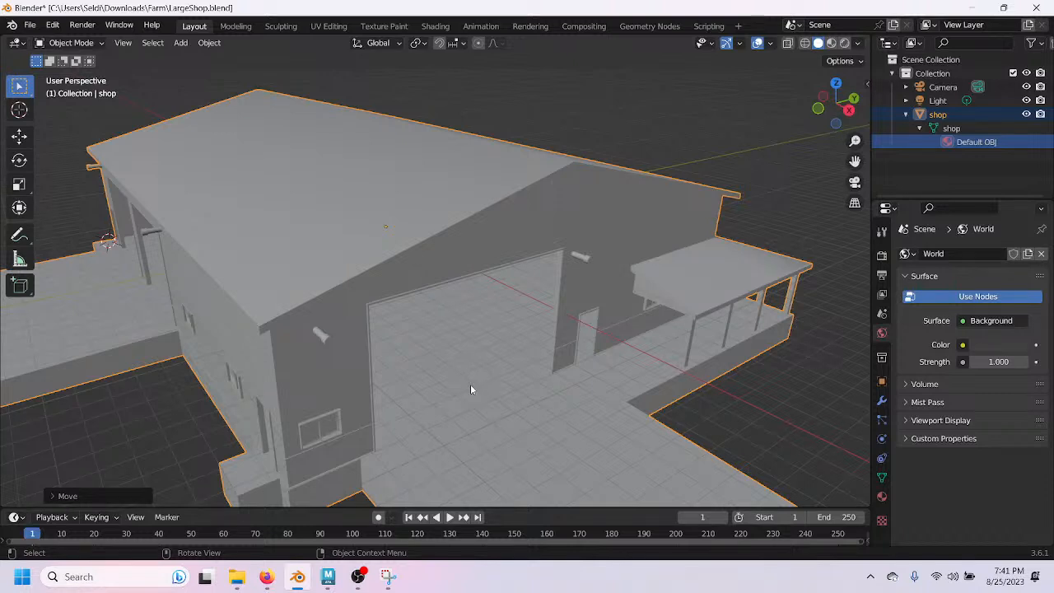
{"action": "scroll", "coordinate": [470, 389], "scroll_direction": "down", "scroll_amount": 3}
{"action": "scroll", "coordinate": [470, 389], "scroll_direction": "up", "scroll_amount": 3}
{"action": "mouse_move", "coordinate": [479, 360]}
{"action": "middle_mouse_down"}
{"action": "mouse_move", "coordinate": [486, 347]}
{"action": "mouse_move", "coordinate": [478, 354]}
{"action": "middle_mouse_up"}
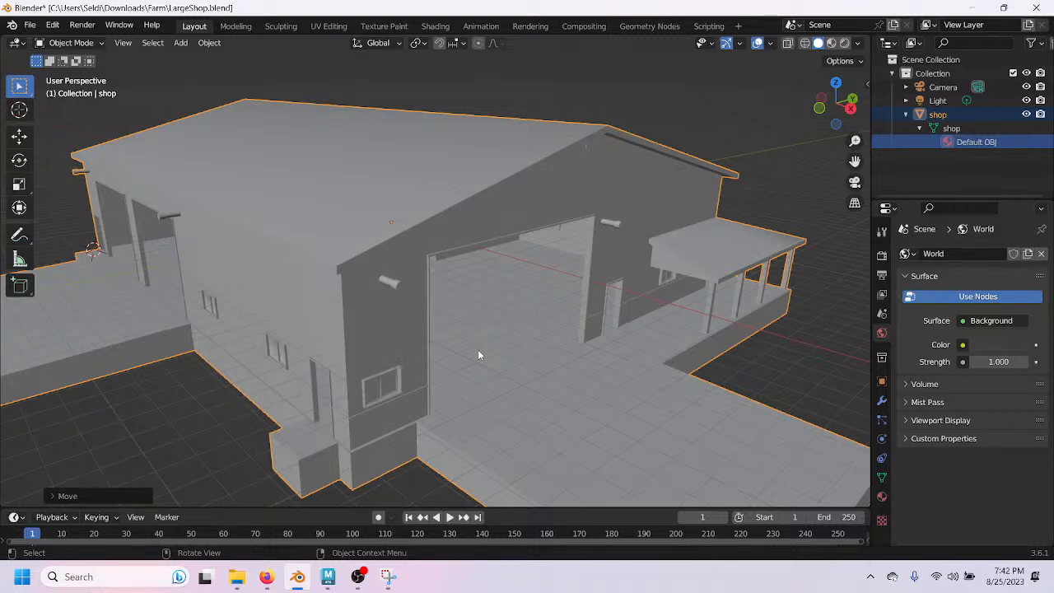
{"action": "scroll", "coordinate": [476, 378], "scroll_direction": "down", "scroll_amount": 2}
{"action": "middle_click_drag", "start_coordinate": [428, 398], "coordinate": [483, 376], "text": "shift"}
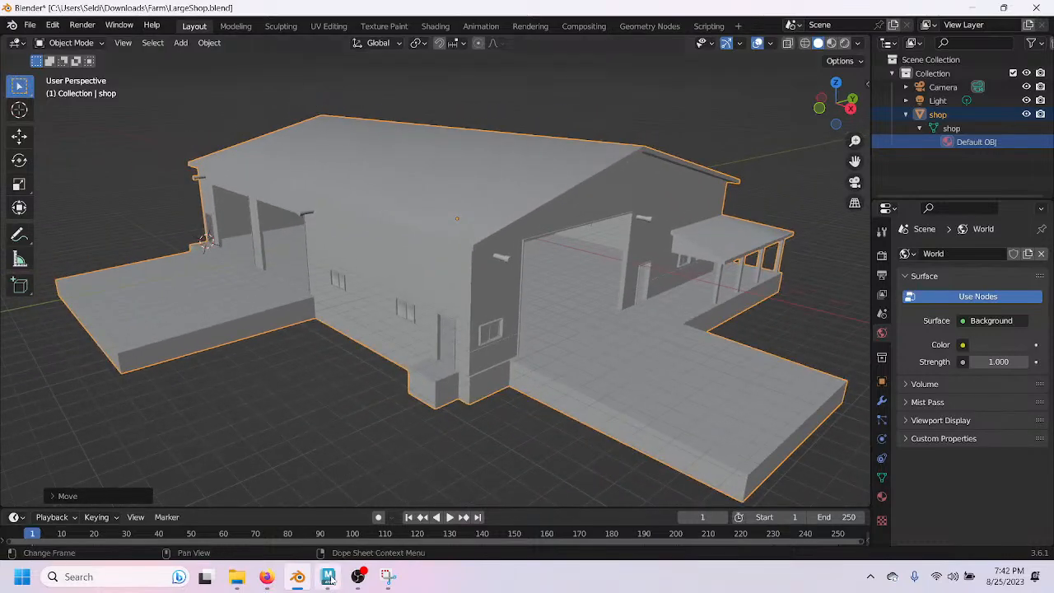
Read the live stream chat in OBS, return to Maya and view the small door up close in the side view.
{"action": "left_click", "coordinate": [329, 580]}
{"action": "left_click", "coordinate": [358, 577]}
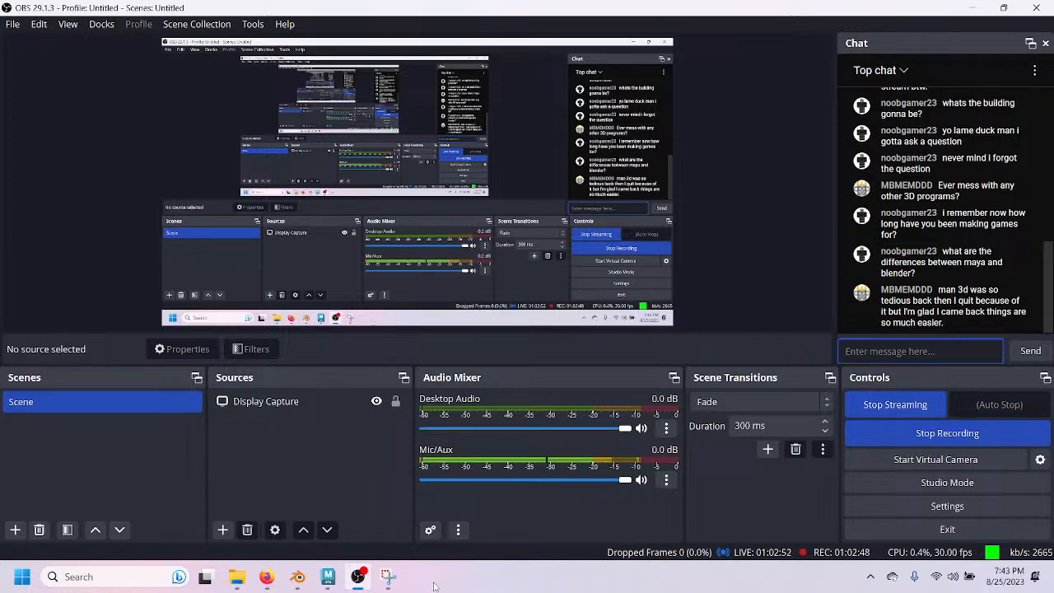
{"action": "mouse_move", "coordinate": [327, 576]}
{"action": "left_click", "coordinate": [346, 537]}
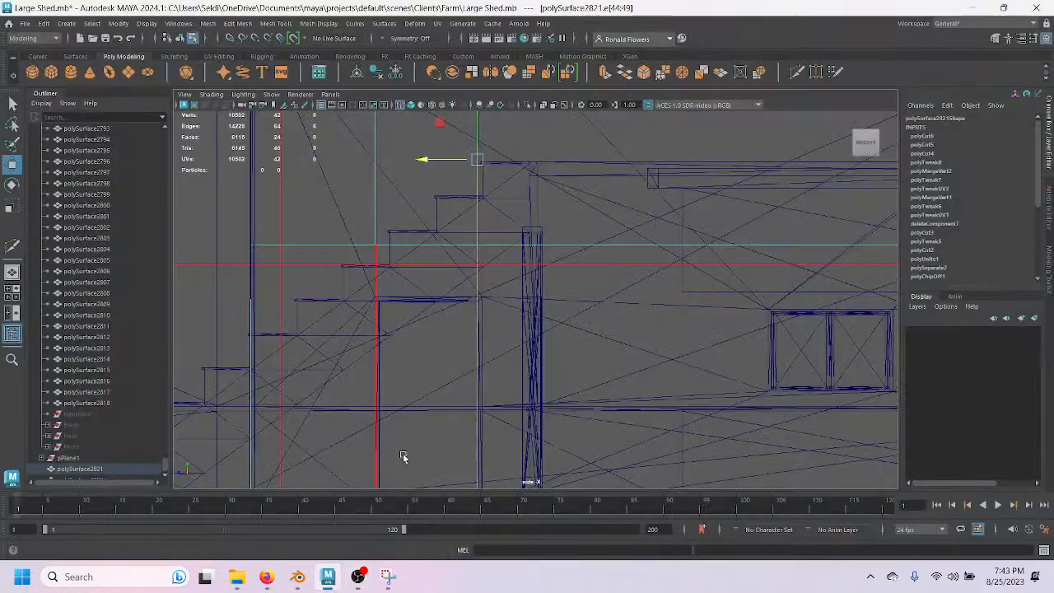
{"action": "scroll", "coordinate": [581, 351], "scroll_direction": "down", "scroll_amount": 3}
{"action": "scroll", "coordinate": [581, 350], "scroll_direction": "up", "scroll_amount": 3}
{"action": "scroll", "coordinate": [525, 298], "scroll_direction": "up", "scroll_amount": 5}
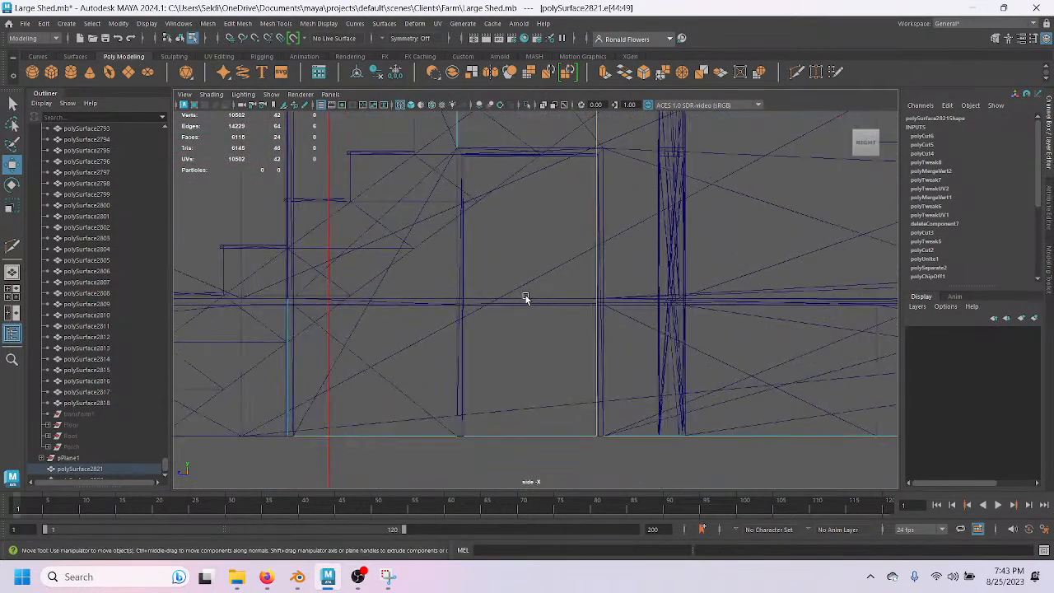
Select the run of vertical wall edges in line with the small door's opposite jamb, from the roofline down to the door head.
{"action": "middle_click_drag", "start_coordinate": [516, 233], "coordinate": [494, 410], "text": "alt"}
{"action": "scroll", "coordinate": [497, 388], "scroll_direction": "up", "scroll_amount": 2}
{"action": "middle_click_drag", "start_coordinate": [390, 180], "coordinate": [459, 467], "text": "alt"}
{"action": "middle_click_drag", "start_coordinate": [468, 239], "coordinate": [492, 420], "text": "alt"}
{"action": "middle_click_drag", "start_coordinate": [485, 249], "coordinate": [498, 458], "text": "alt"}
{"action": "scroll", "coordinate": [499, 272], "scroll_direction": "down", "scroll_amount": 5}
{"action": "scroll", "coordinate": [503, 293], "scroll_direction": "up", "scroll_amount": 4}
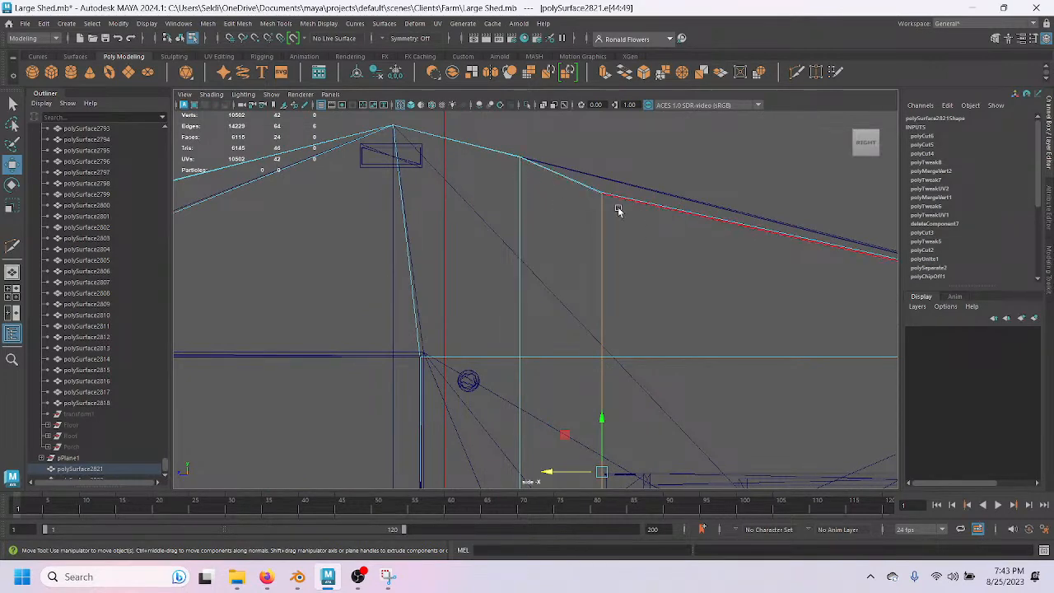
{"action": "scroll", "coordinate": [548, 303], "scroll_direction": "up", "scroll_amount": 2}
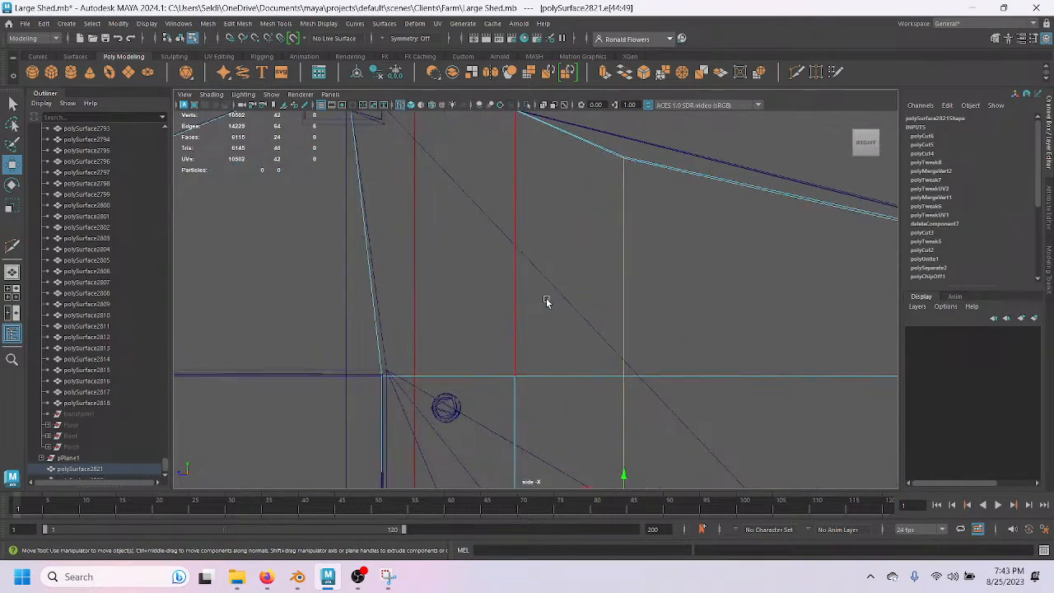
{"action": "middle_click_drag", "start_coordinate": [527, 199], "coordinate": [546, 278], "text": "alt"}
{"action": "left_click", "coordinate": [544, 278]}
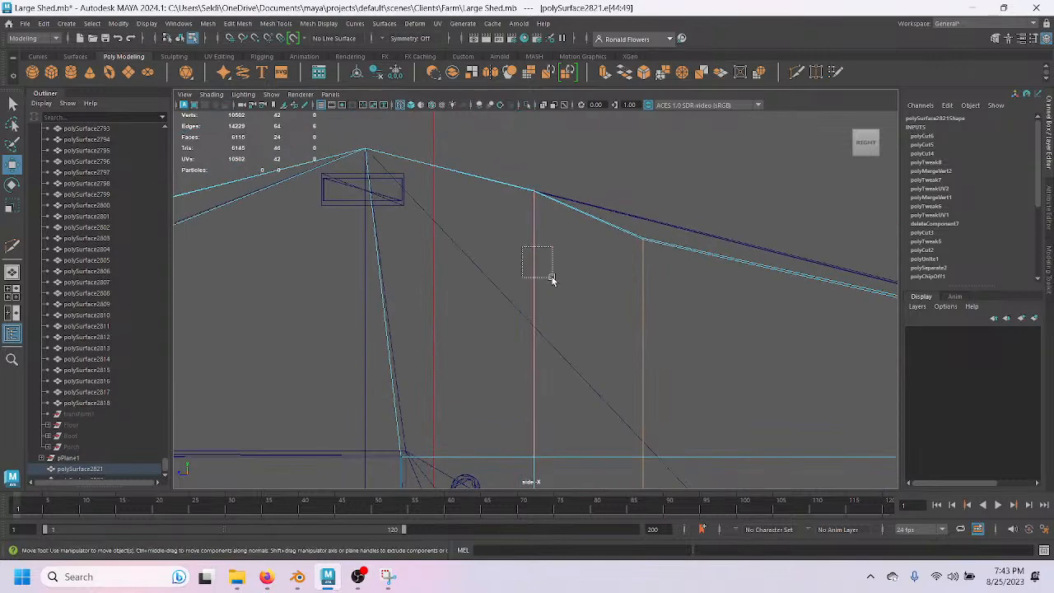
{"action": "middle_click_drag", "start_coordinate": [525, 397], "coordinate": [516, 200], "text": "alt"}
{"action": "middle_click_drag", "start_coordinate": [553, 320], "coordinate": [550, 228], "text": "alt"}
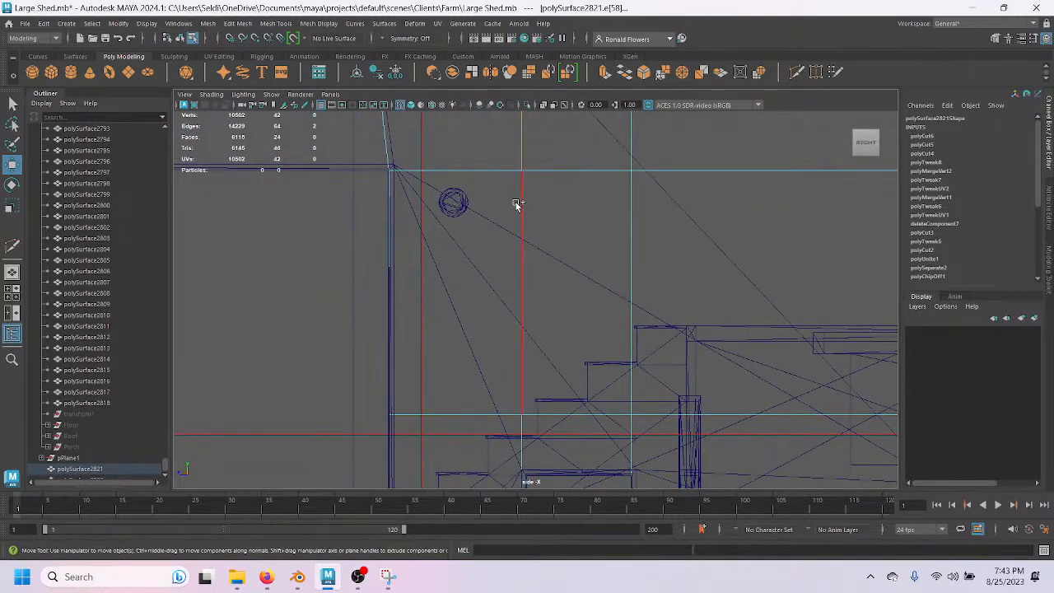
{"action": "left_click", "coordinate": [550, 215], "text": "shift"}
{"action": "middle_click_drag", "start_coordinate": [548, 396], "coordinate": [574, 193], "text": "alt"}
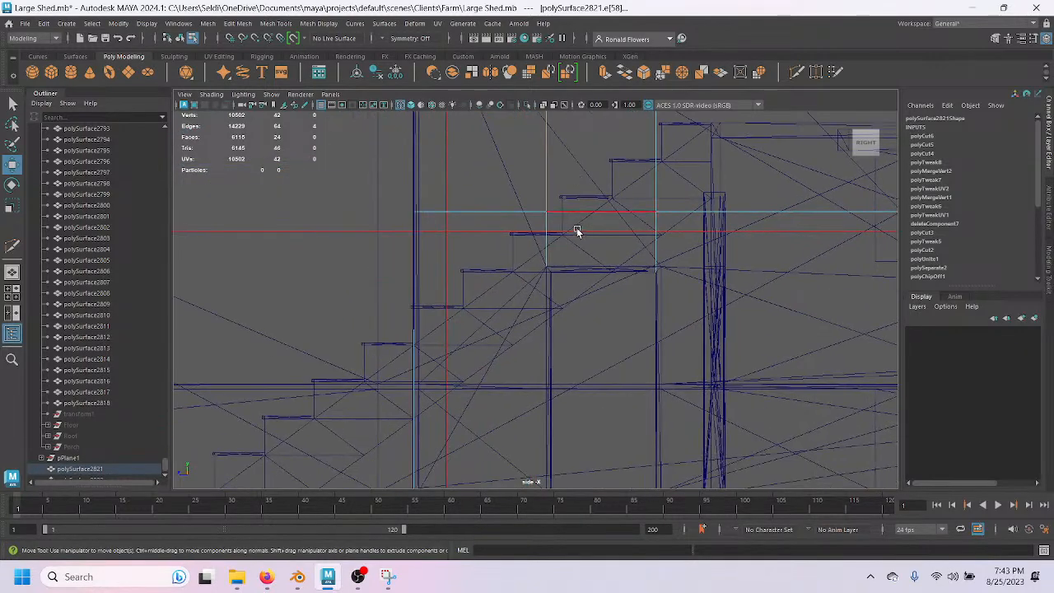
{"action": "scroll", "coordinate": [537, 231], "scroll_direction": "up", "scroll_amount": 5}
{"action": "middle_click_drag", "start_coordinate": [539, 231], "coordinate": [576, 348], "text": "alt"}
{"action": "left_click_drag", "start_coordinate": [541, 298], "coordinate": [565, 306]}
{"action": "scroll", "coordinate": [596, 332], "scroll_direction": "down", "scroll_amount": 5}
{"action": "scroll", "coordinate": [584, 372], "scroll_direction": "up", "scroll_amount": 3}
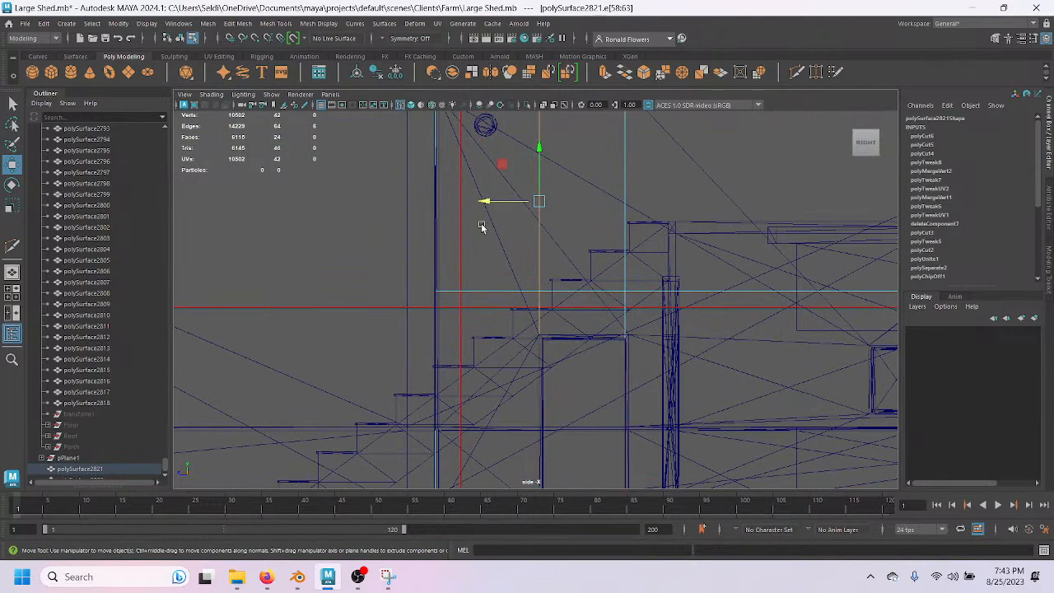
Snap the selected vertical edges sideways to the small door's opposite jamb and compare their alignment along its height.
{"action": "left_click_drag", "start_coordinate": [491, 201], "coordinate": [545, 356]}
{"action": "scroll", "coordinate": [560, 363], "scroll_direction": "up", "scroll_amount": 2}
{"action": "middle_click_drag", "start_coordinate": [560, 362], "coordinate": [556, 402], "text": "alt"}
{"action": "scroll", "coordinate": [553, 245], "scroll_direction": "up", "scroll_amount": 5}
{"action": "right_click_drag", "start_coordinate": [569, 390], "coordinate": [565, 319], "text": "alt"}
{"action": "key", "text": "v"}
{"action": "left_click_drag", "start_coordinate": [478, 153], "coordinate": [525, 338]}
{"action": "middle_click_drag", "start_coordinate": [525, 337], "coordinate": [505, 349], "text": "alt"}
{"action": "scroll", "coordinate": [531, 338], "scroll_direction": "up", "scroll_amount": 5}
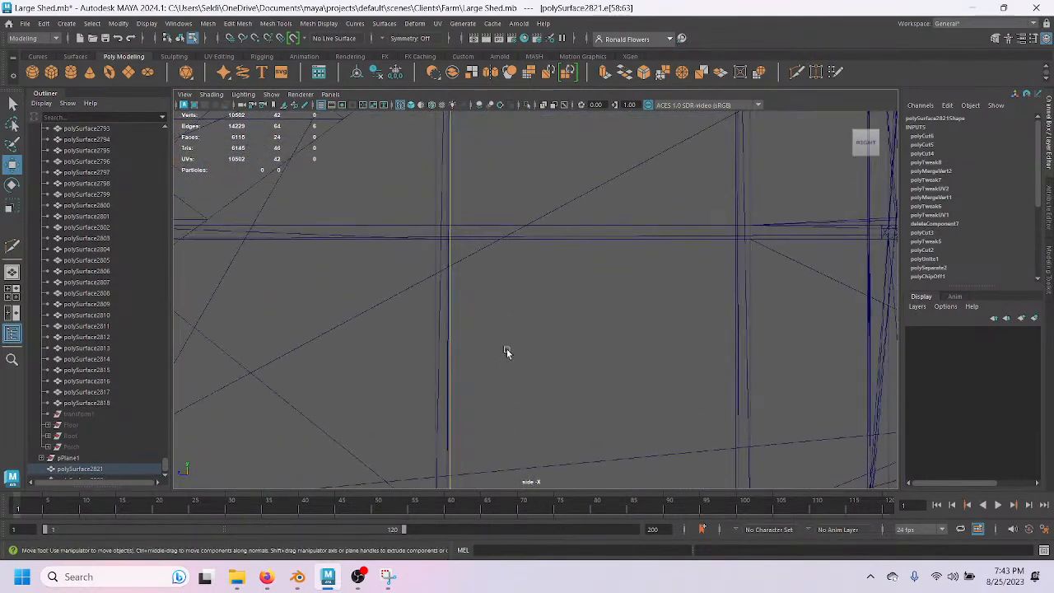
{"action": "scroll", "coordinate": [557, 306], "scroll_direction": "down", "scroll_amount": 3}
{"action": "middle_click_drag", "start_coordinate": [542, 226], "coordinate": [549, 365], "text": "alt"}
{"action": "middle_click_drag", "start_coordinate": [692, 332], "coordinate": [577, 322], "text": "alt"}
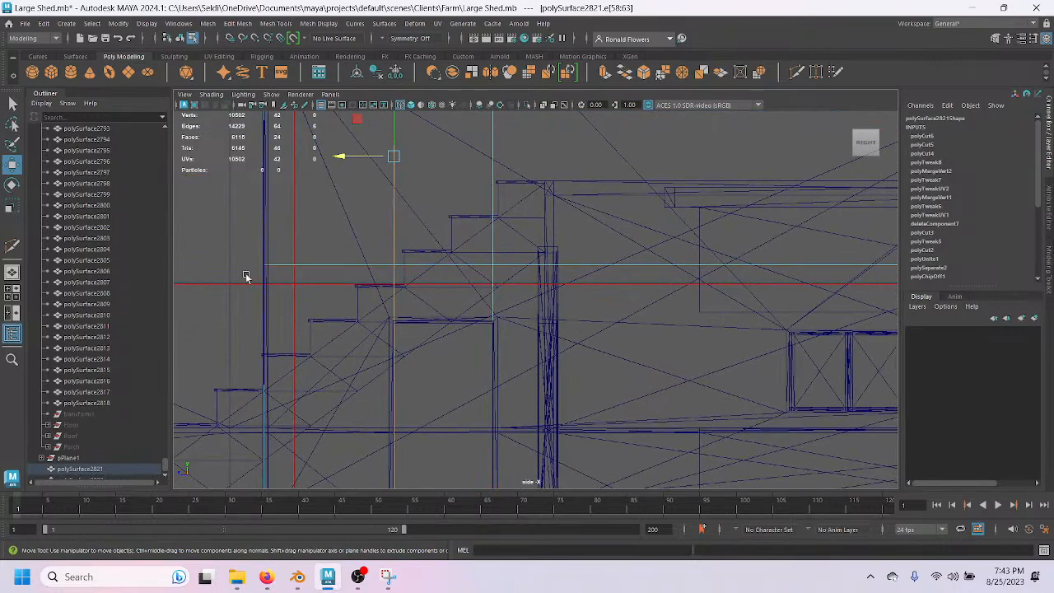
Select the wall's horizontal edges above the small door on both wall faces and snap them down to the door head.
{"action": "double_click", "coordinate": [357, 272]}
{"action": "key", "text": "space"}
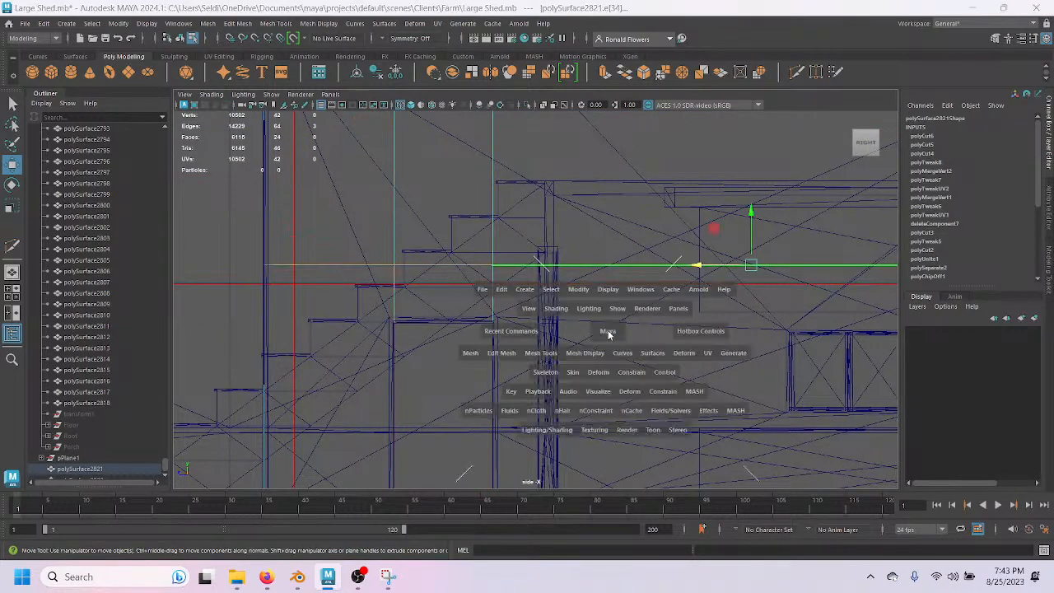
{"action": "key", "text": "space"}
{"action": "left_click_drag", "start_coordinate": [555, 359], "coordinate": [722, 370], "text": "alt"}
{"action": "scroll", "coordinate": [576, 396], "scroll_direction": "up", "scroll_amount": 5}
{"action": "left_click", "coordinate": [659, 352], "text": "shift"}
{"action": "key", "text": "space"}
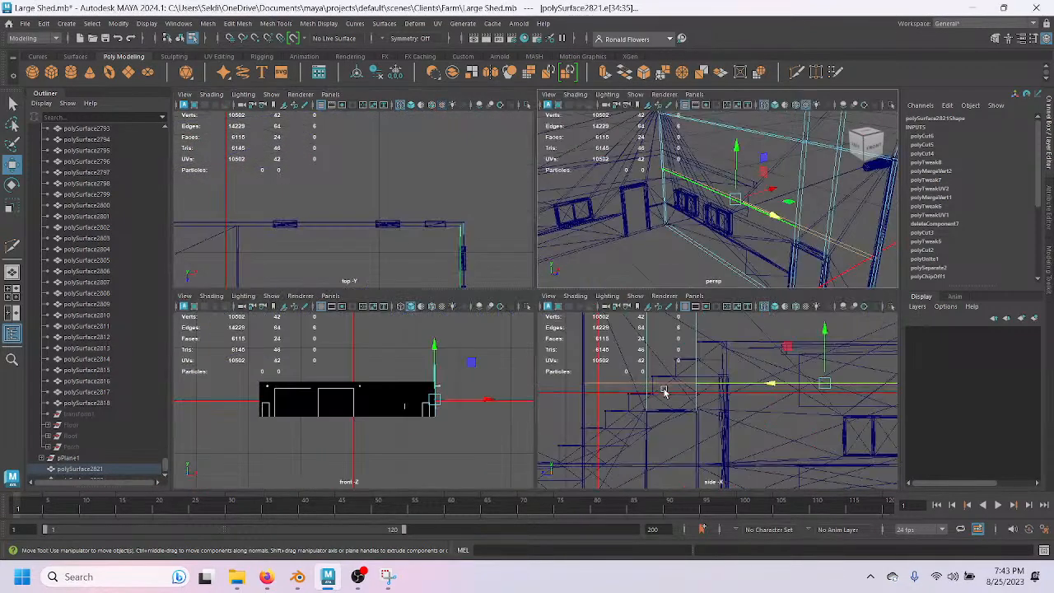
{"action": "key", "text": "space"}
{"action": "scroll", "coordinate": [556, 350], "scroll_direction": "up", "scroll_amount": 2}
{"action": "middle_click_drag", "start_coordinate": [626, 354], "coordinate": [593, 329], "text": "alt"}
{"action": "left_click_drag", "start_coordinate": [780, 221], "coordinate": [412, 328]}
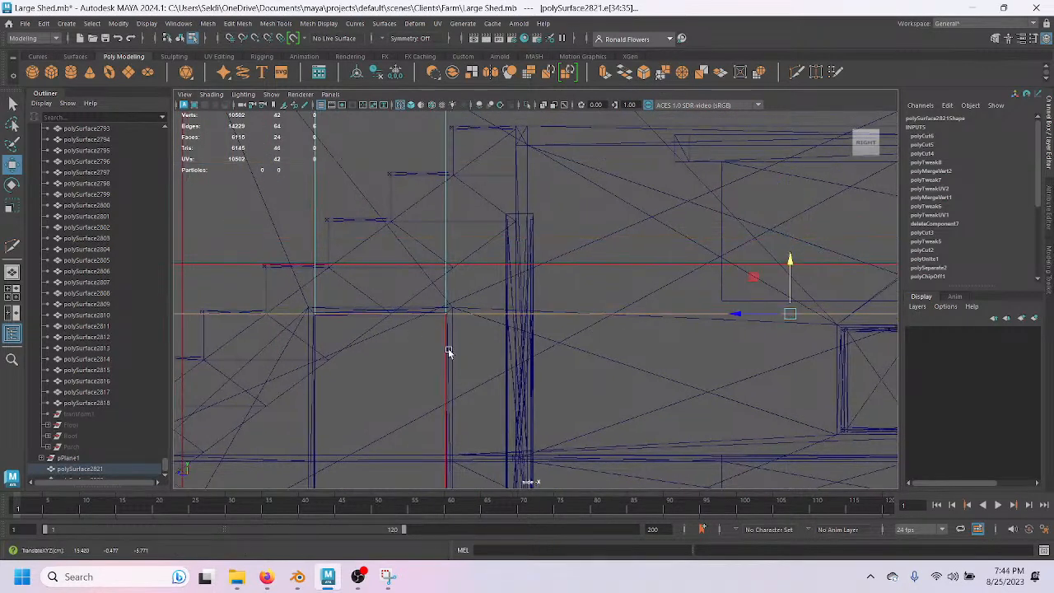
Delete the wall's inner and outer faces within the small door's outline to open the doorway.
{"action": "middle_click_drag", "start_coordinate": [362, 394], "coordinate": [446, 354], "text": "alt"}
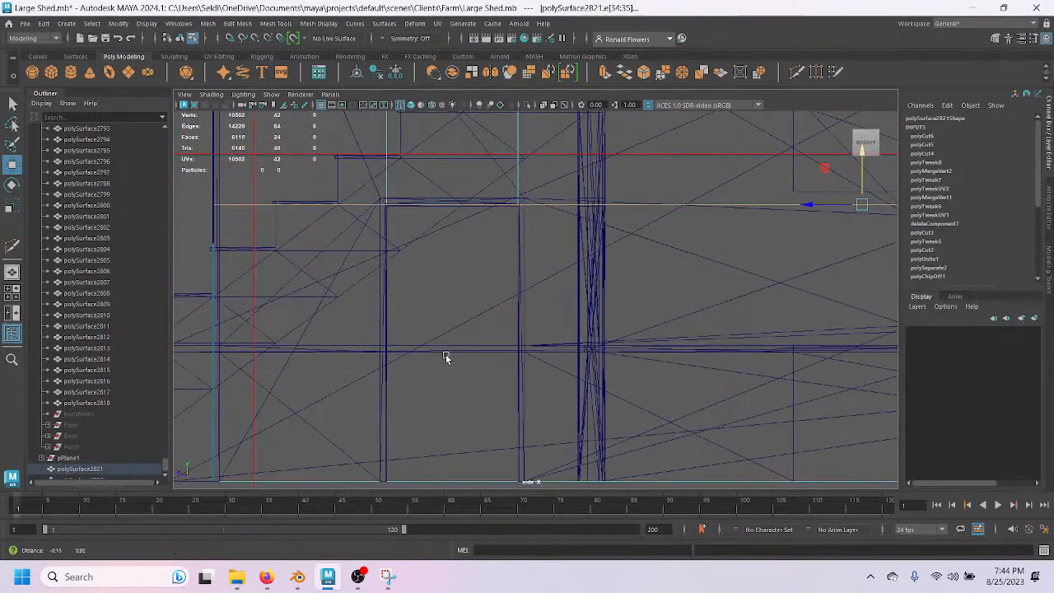
{"action": "right_click_drag", "start_coordinate": [453, 400], "coordinate": [452, 279]}
{"action": "scroll", "coordinate": [455, 379], "scroll_direction": "down", "scroll_amount": 5}
{"action": "scroll", "coordinate": [478, 392], "scroll_direction": "up", "scroll_amount": 5}
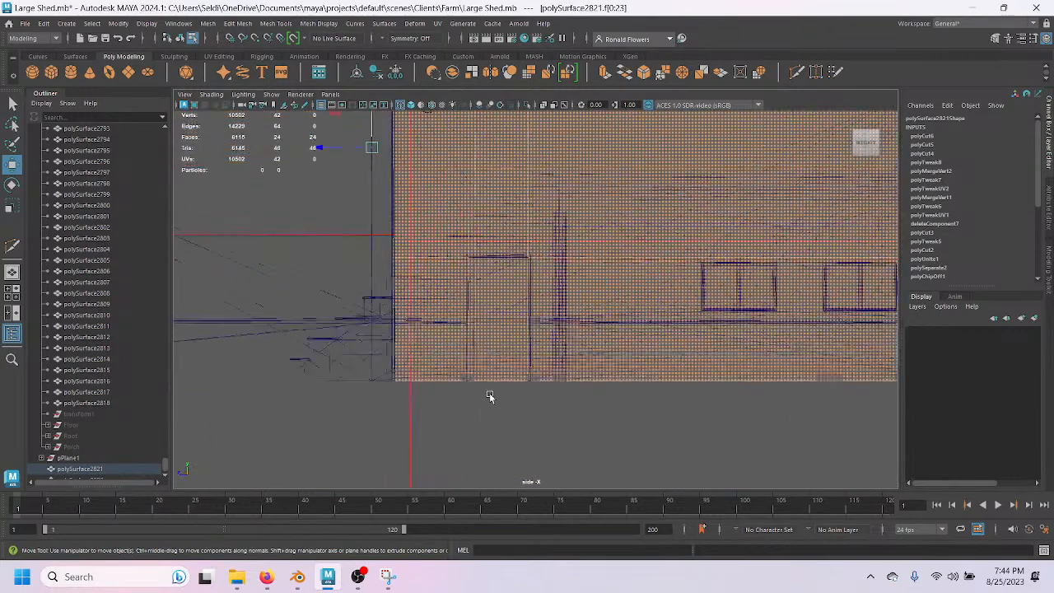
{"action": "left_click", "coordinate": [489, 430]}
{"action": "left_click_drag", "start_coordinate": [490, 429], "coordinate": [490, 368]}
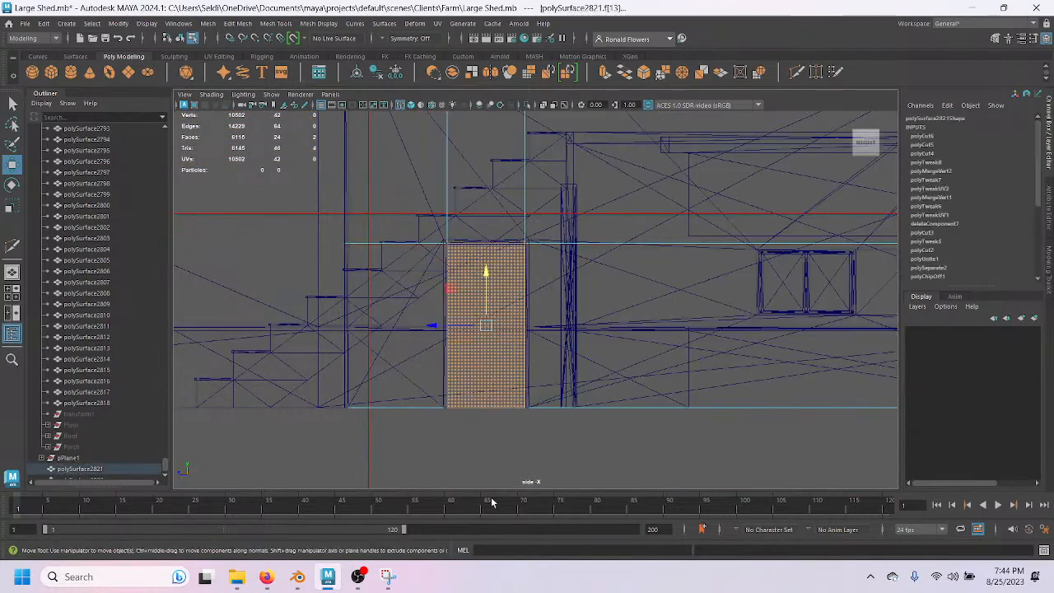
{"action": "left_click", "coordinate": [515, 470]}
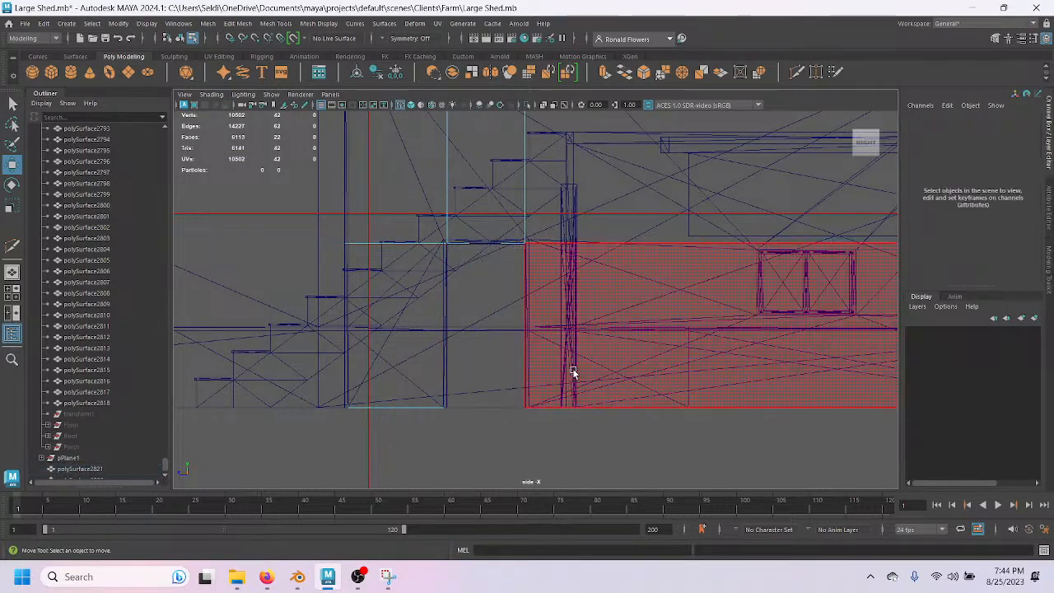
Examine the kinked gable roofline above the small door in the side and perspective views.
{"action": "scroll", "coordinate": [478, 305], "scroll_direction": "up", "scroll_amount": 2}
{"action": "middle_click_drag", "start_coordinate": [468, 265], "coordinate": [542, 385], "text": "alt"}
{"action": "middle_click_drag", "start_coordinate": [515, 120], "coordinate": [473, 313], "text": "alt"}
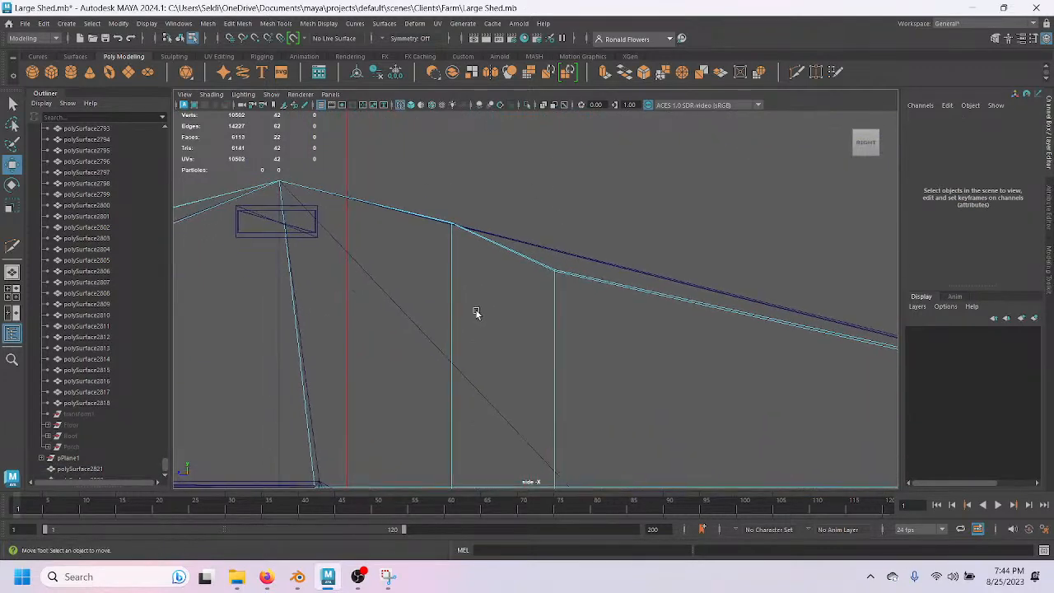
{"action": "right_click_drag", "start_coordinate": [506, 247], "coordinate": [493, 291]}
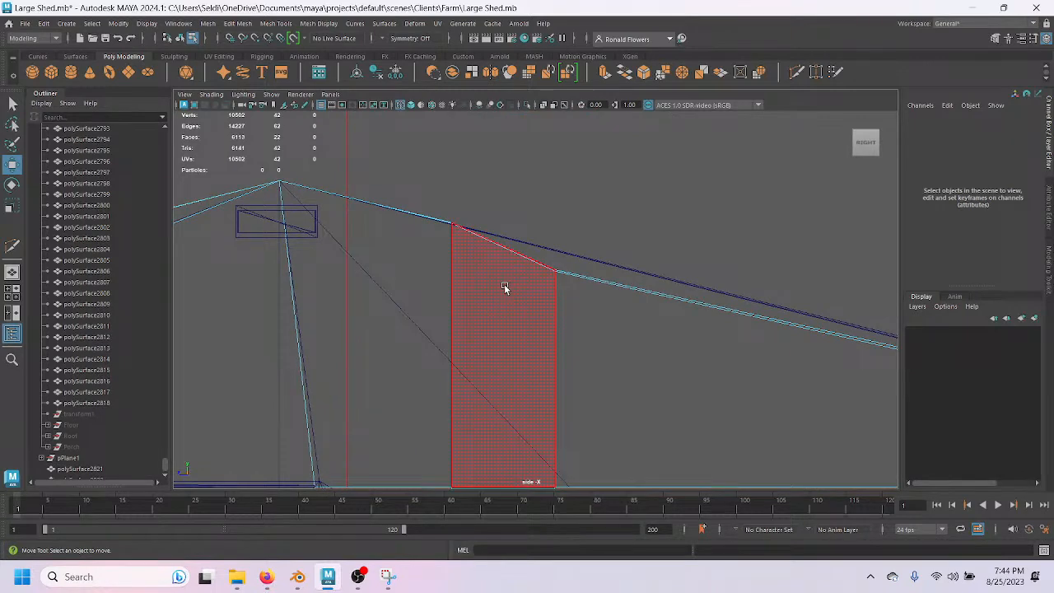
{"action": "right_click_drag", "start_coordinate": [509, 247], "coordinate": [487, 251]}
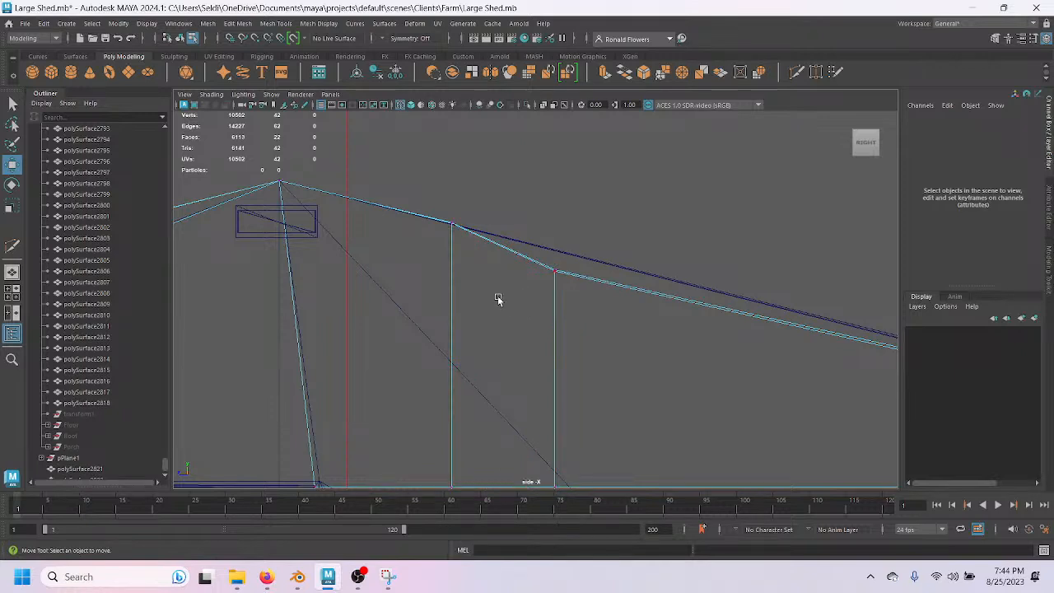
{"action": "key", "text": "space"}
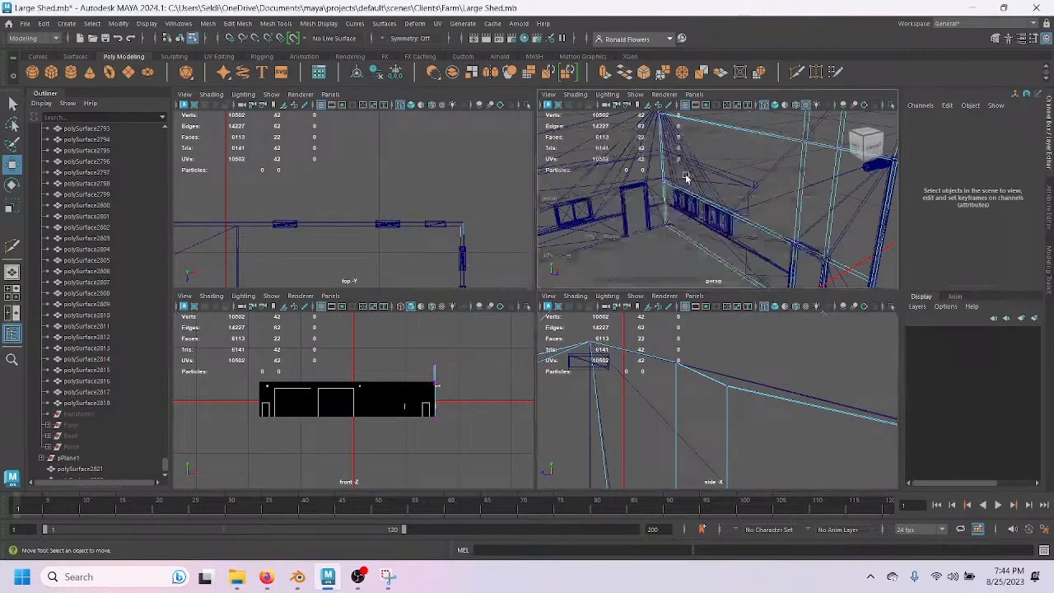
{"action": "key", "text": "space"}
{"action": "left_click_drag", "start_coordinate": [689, 236], "coordinate": [520, 233], "text": "alt"}
{"action": "scroll", "coordinate": [519, 233], "scroll_direction": "down", "scroll_amount": 5}
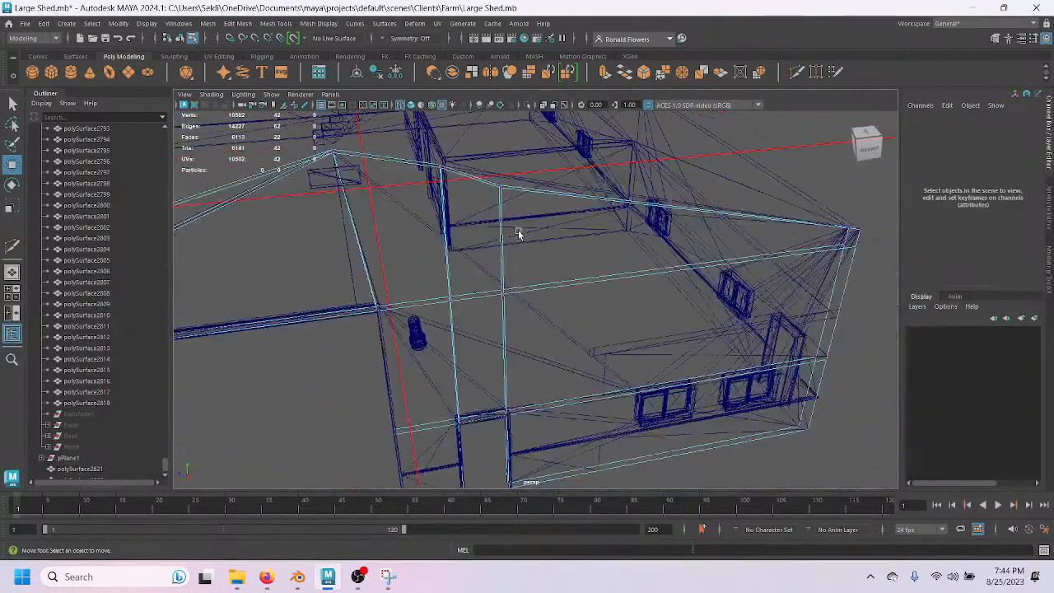
{"action": "scroll", "coordinate": [519, 233], "scroll_direction": "up", "scroll_amount": 3}
{"action": "middle_click_drag", "start_coordinate": [520, 233], "coordinate": [528, 294], "text": "alt"}
{"action": "scroll", "coordinate": [531, 309], "scroll_direction": "up", "scroll_amount": 3}
{"action": "left_click_drag", "start_coordinate": [531, 309], "coordinate": [404, 292], "text": "alt"}
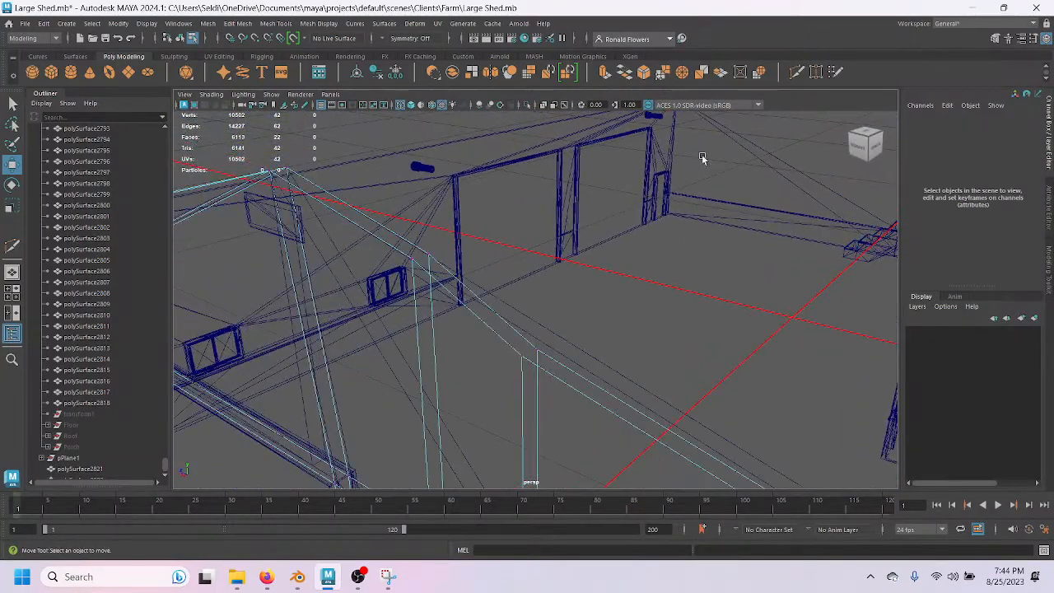
{"action": "left_click_drag", "start_coordinate": [593, 232], "coordinate": [754, 162], "text": "alt"}
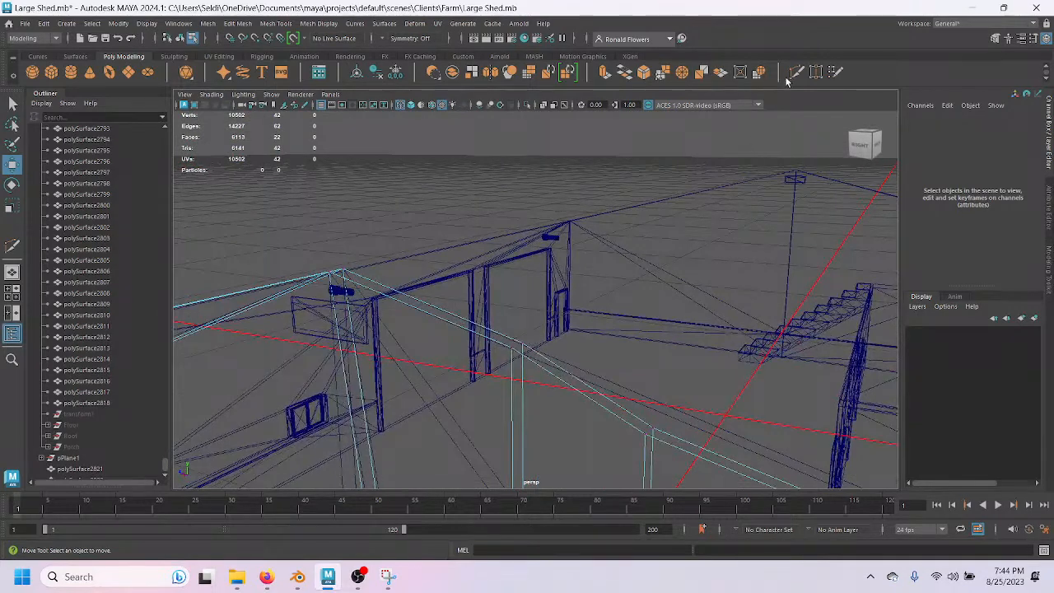
Target-weld the four extra inner and outer vertices along the gable slope to the matching ridge peak vertices.
{"action": "left_click", "coordinate": [815, 71]}
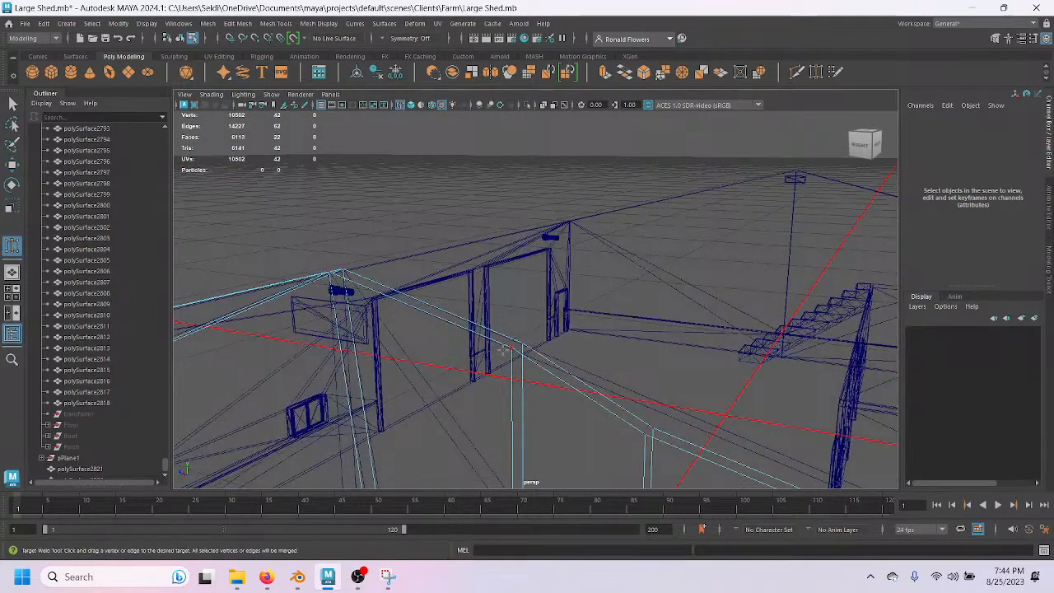
{"action": "left_click_drag", "start_coordinate": [313, 280], "coordinate": [511, 347]}
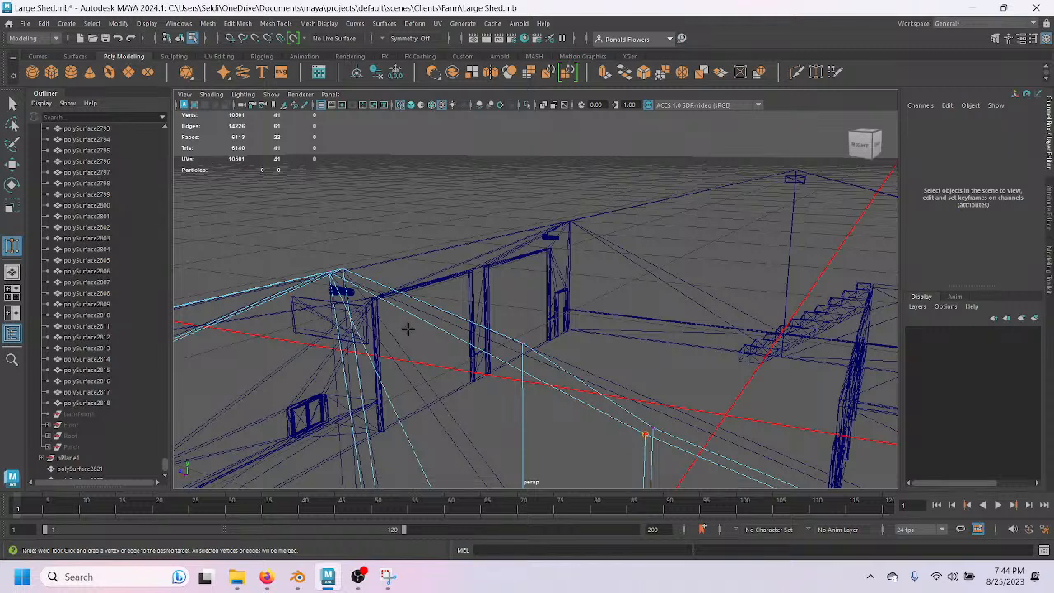
{"action": "left_click_drag", "start_coordinate": [319, 288], "coordinate": [317, 276]}
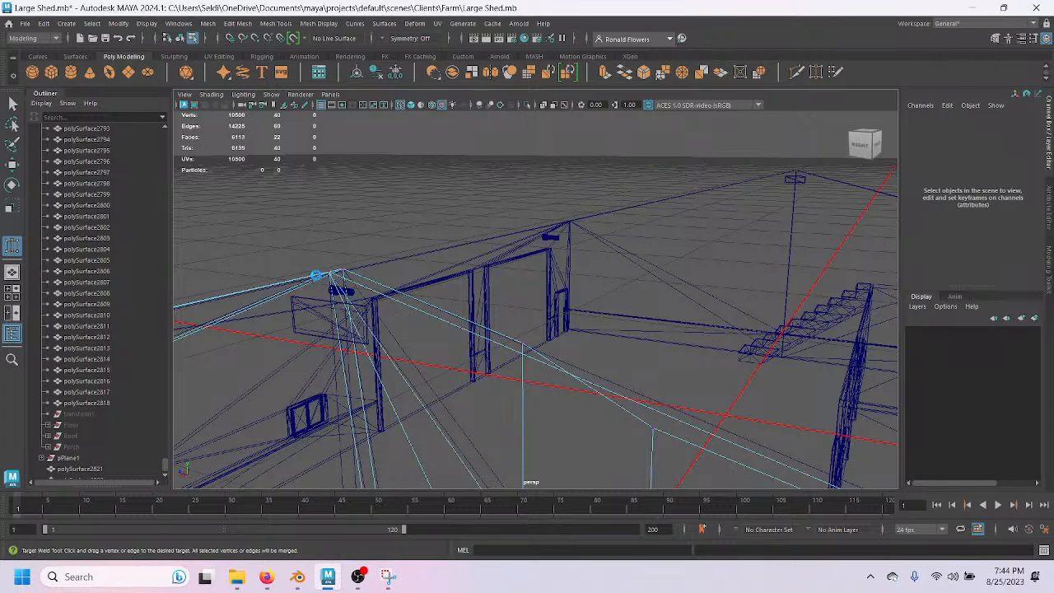
{"action": "left_click_drag", "start_coordinate": [372, 304], "coordinate": [313, 260], "text": "alt"}
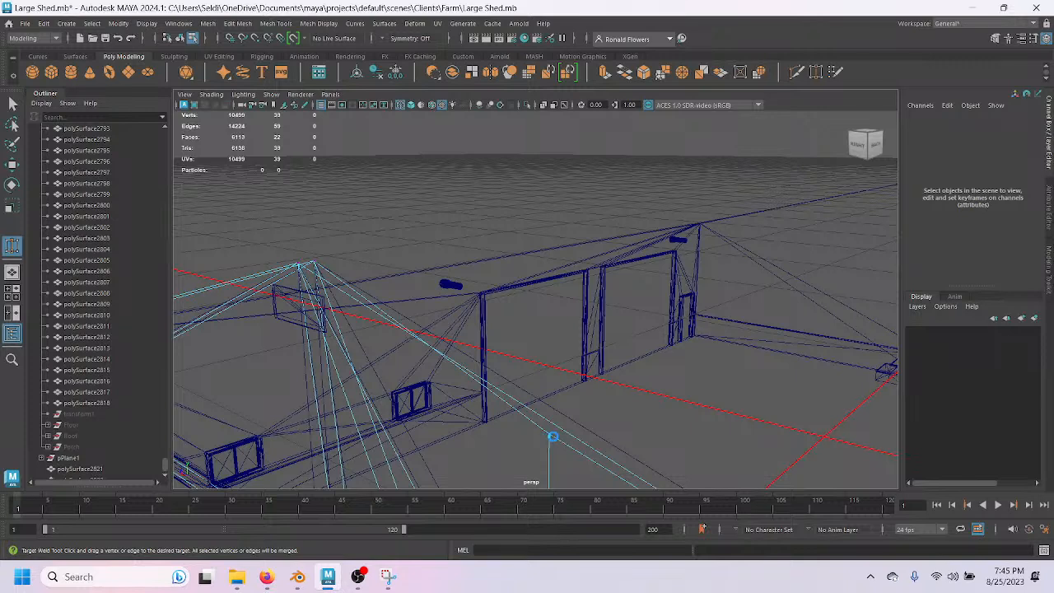
{"action": "left_click_drag", "start_coordinate": [551, 435], "coordinate": [502, 402]}
{"action": "left_click_drag", "start_coordinate": [326, 264], "coordinate": [314, 262]}
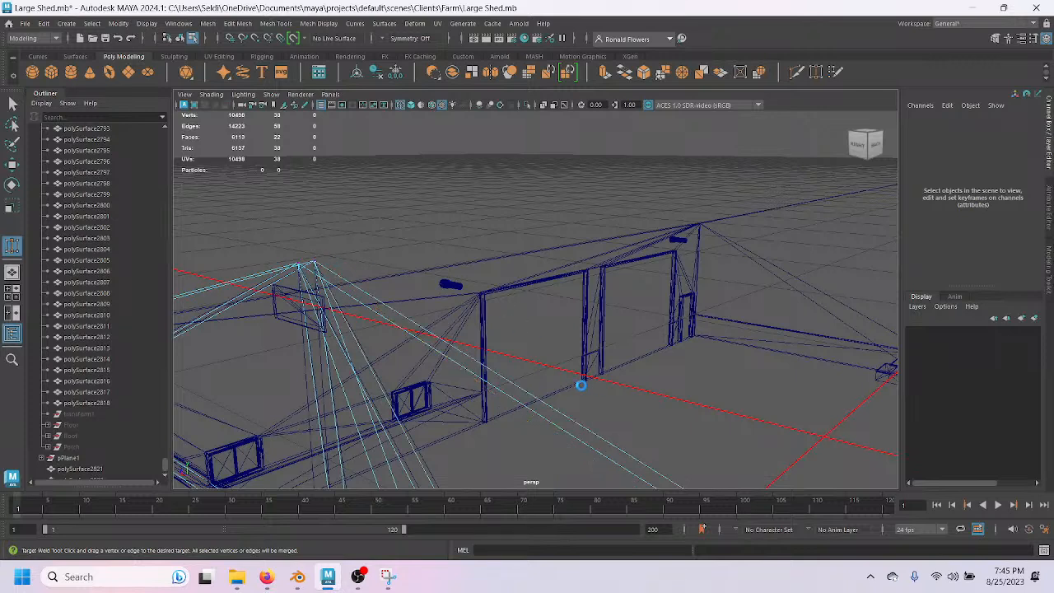
Target-weld the outer and inner mid-height vertices above the small door's far jamb to their neighbours on the adjacent vertical edge line.
{"action": "left_click_drag", "start_coordinate": [531, 384], "coordinate": [605, 372], "text": "alt"}
{"action": "right_click_drag", "start_coordinate": [605, 373], "coordinate": [634, 297], "text": "alt"}
{"action": "left_click_drag", "start_coordinate": [633, 296], "coordinate": [602, 346], "text": "alt"}
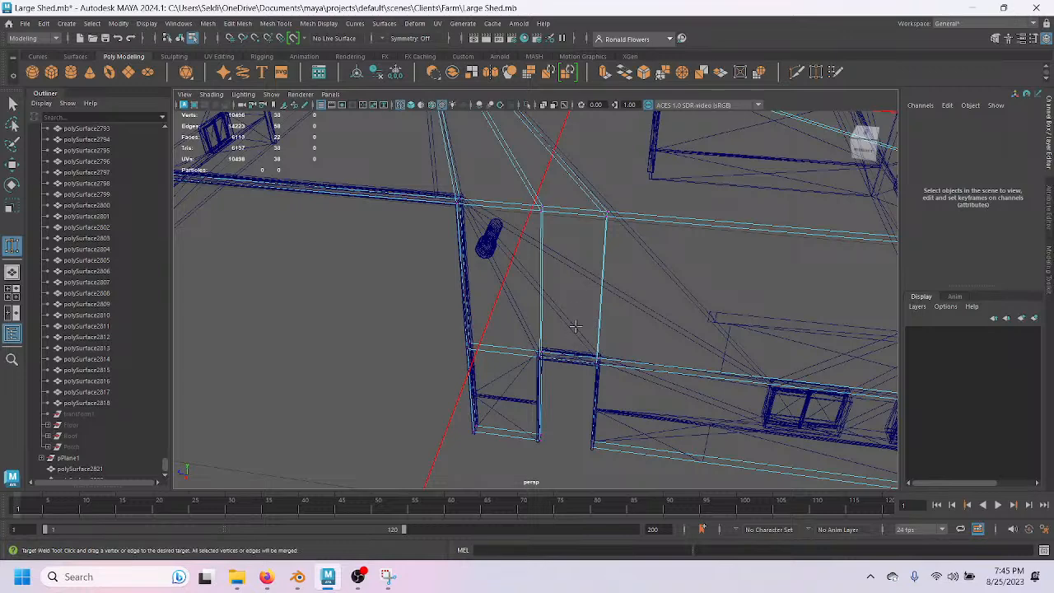
{"action": "left_click_drag", "start_coordinate": [558, 287], "coordinate": [568, 352], "text": "alt"}
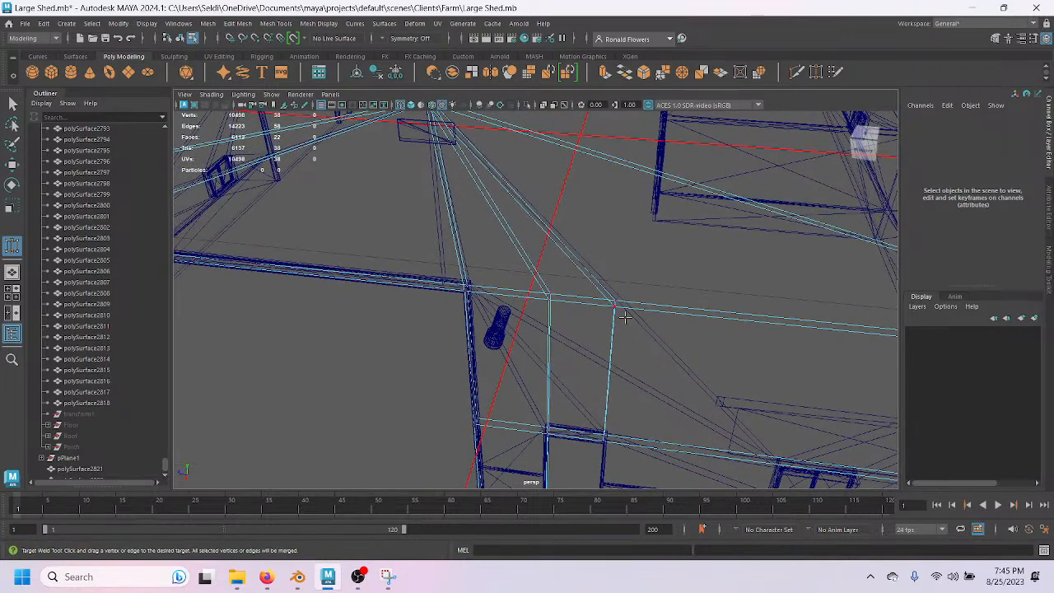
{"action": "scroll", "coordinate": [628, 370], "scroll_direction": "up", "scroll_amount": 3}
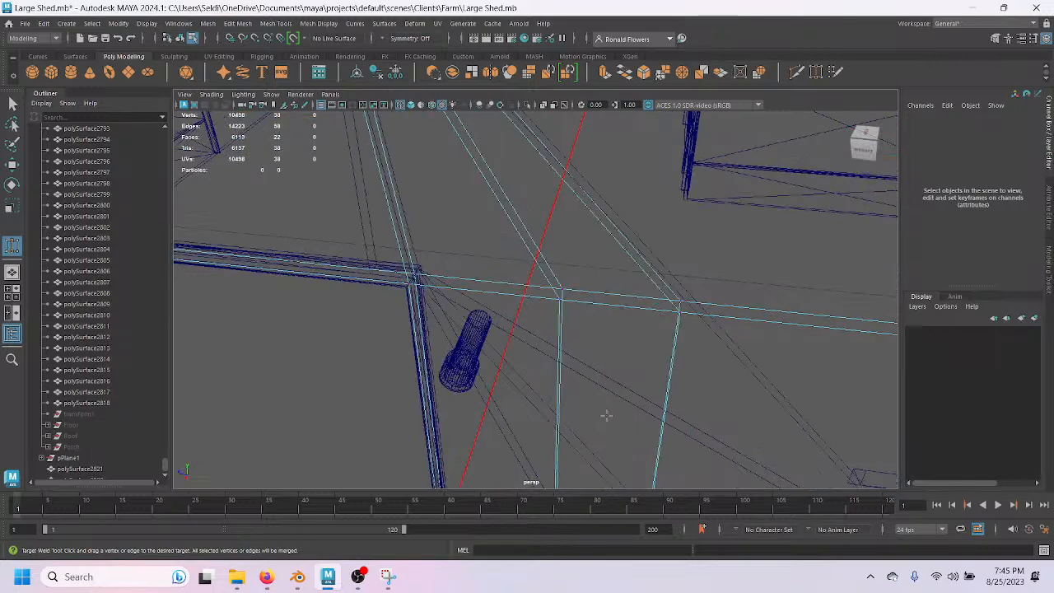
{"action": "middle_click_drag", "start_coordinate": [605, 416], "coordinate": [515, 257], "text": "alt"}
{"action": "scroll", "coordinate": [529, 306], "scroll_direction": "up", "scroll_amount": 4}
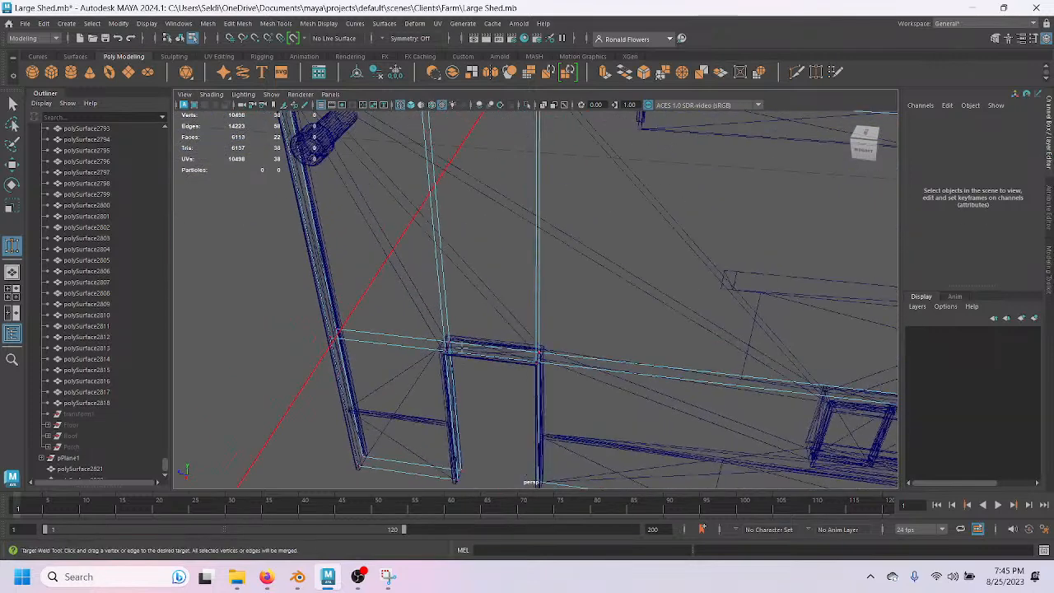
{"action": "scroll", "coordinate": [478, 315], "scroll_direction": "up", "scroll_amount": 3}
{"action": "left_click_drag", "start_coordinate": [437, 299], "coordinate": [429, 296]}
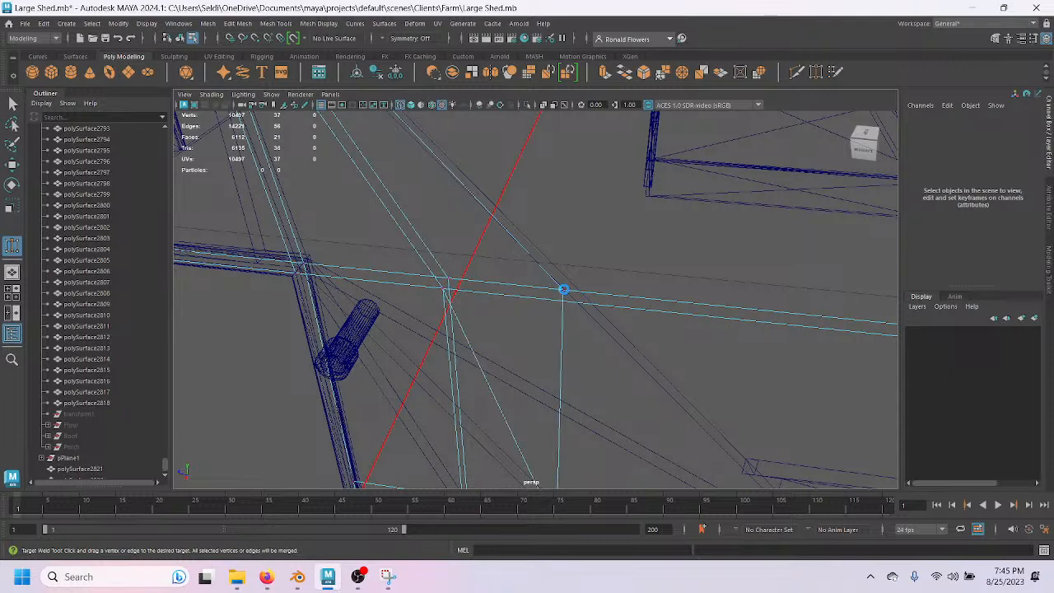
{"action": "left_click_drag", "start_coordinate": [450, 279], "coordinate": [447, 278]}
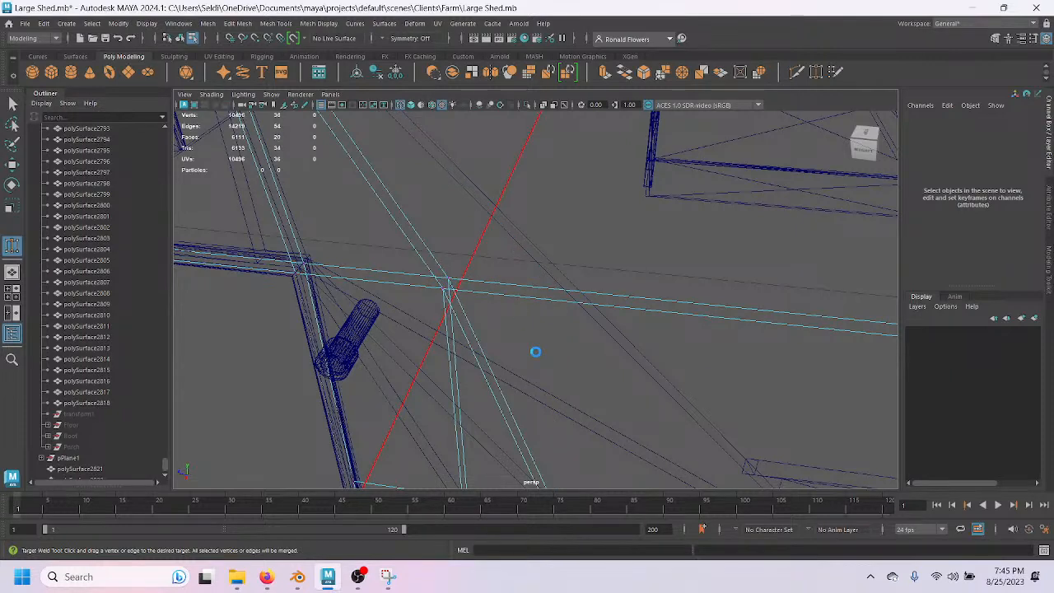
{"action": "left_click_drag", "start_coordinate": [536, 351], "coordinate": [583, 367], "text": "alt"}
{"action": "middle_click_drag", "start_coordinate": [707, 314], "coordinate": [699, 338], "text": "alt"}
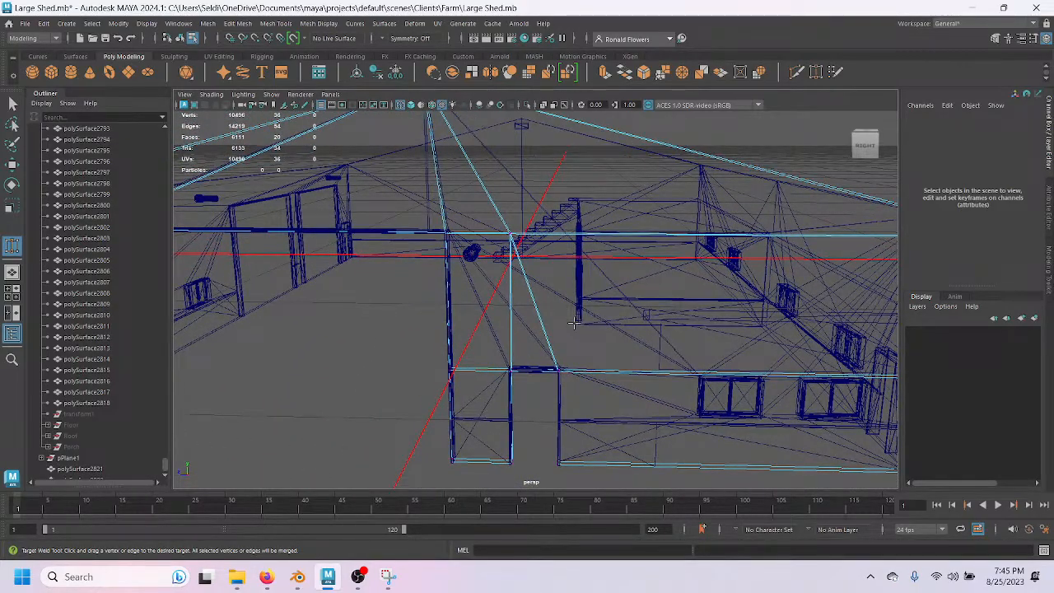
{"action": "scroll", "coordinate": [574, 323], "scroll_direction": "up", "scroll_amount": 4}
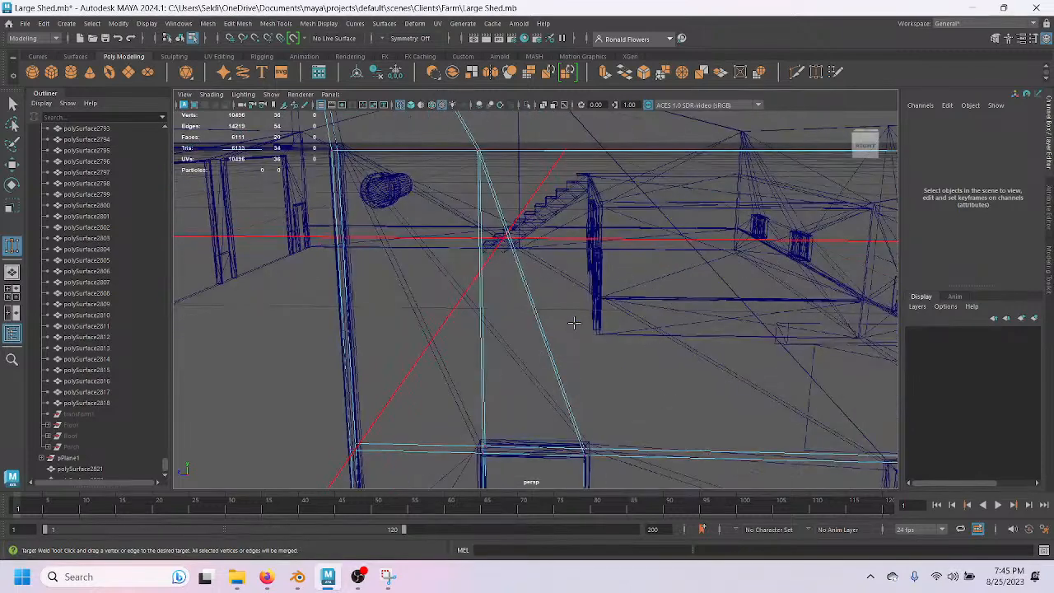
Target-weld the outer and inner vertices above the small door's near jamb to the matching vertices at the large doorway's upper corner.
{"action": "middle_click_drag", "start_coordinate": [550, 291], "coordinate": [560, 332], "text": "alt"}
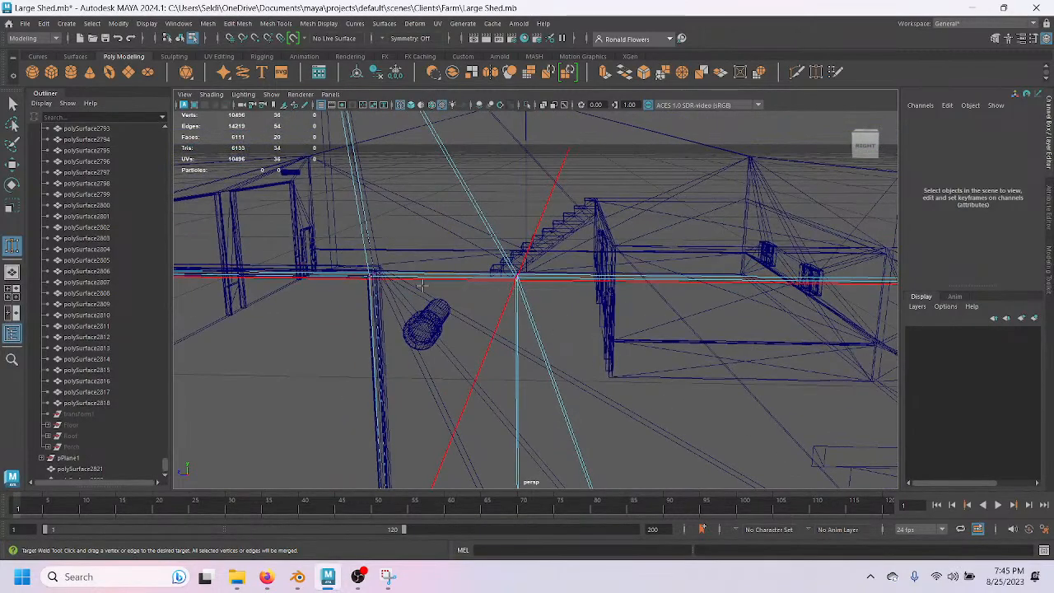
{"action": "left_click_drag", "start_coordinate": [517, 330], "coordinate": [512, 386], "text": "alt"}
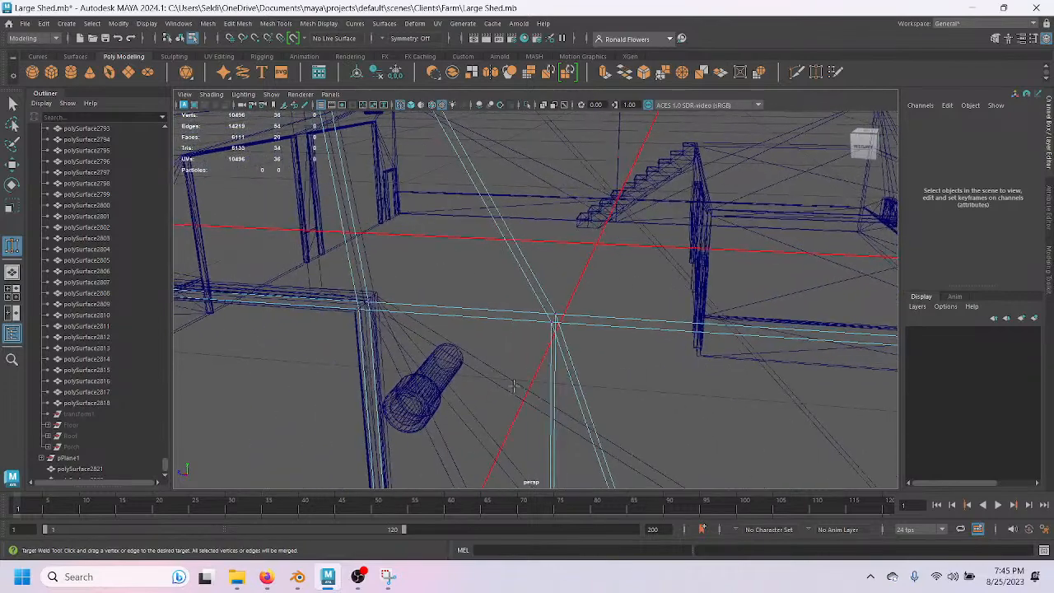
{"action": "left_click_drag", "start_coordinate": [548, 329], "coordinate": [577, 397], "text": "alt"}
{"action": "left_click", "coordinate": [582, 370]}
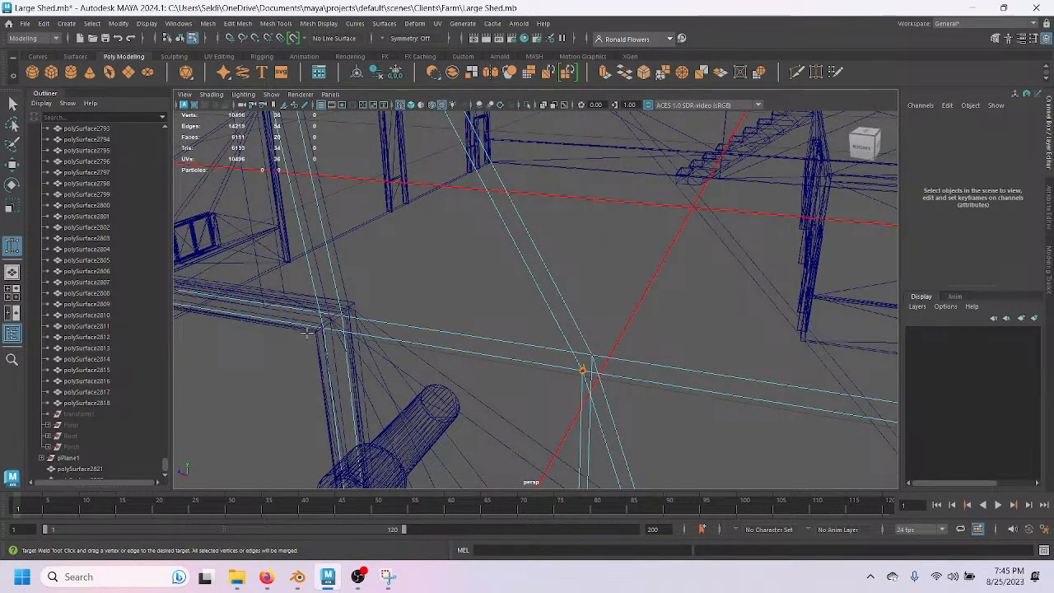
{"action": "left_click_drag", "start_coordinate": [583, 370], "coordinate": [323, 329]}
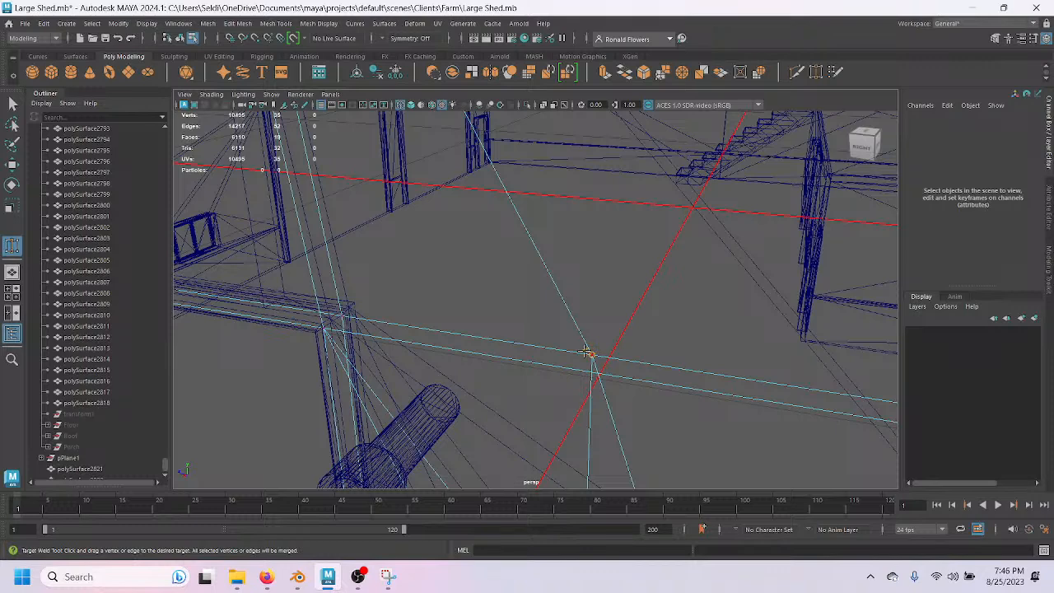
{"action": "left_click_drag", "start_coordinate": [590, 353], "coordinate": [344, 311]}
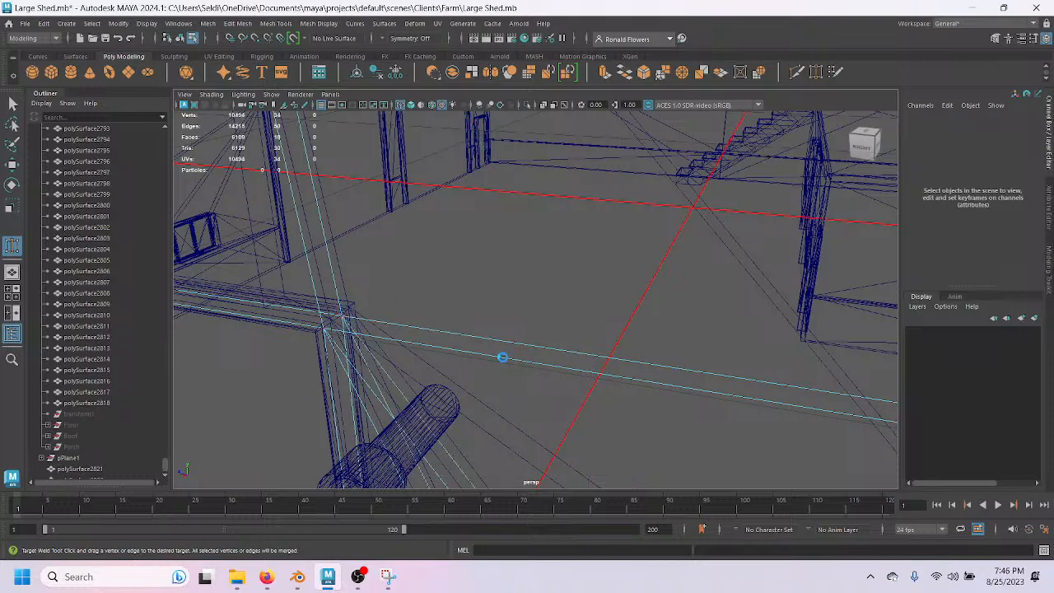
Examine the gable wall's remaining edges around the large doorway, the small door and the ridge peak.
{"action": "scroll", "coordinate": [503, 356], "scroll_direction": "down", "scroll_amount": 3}
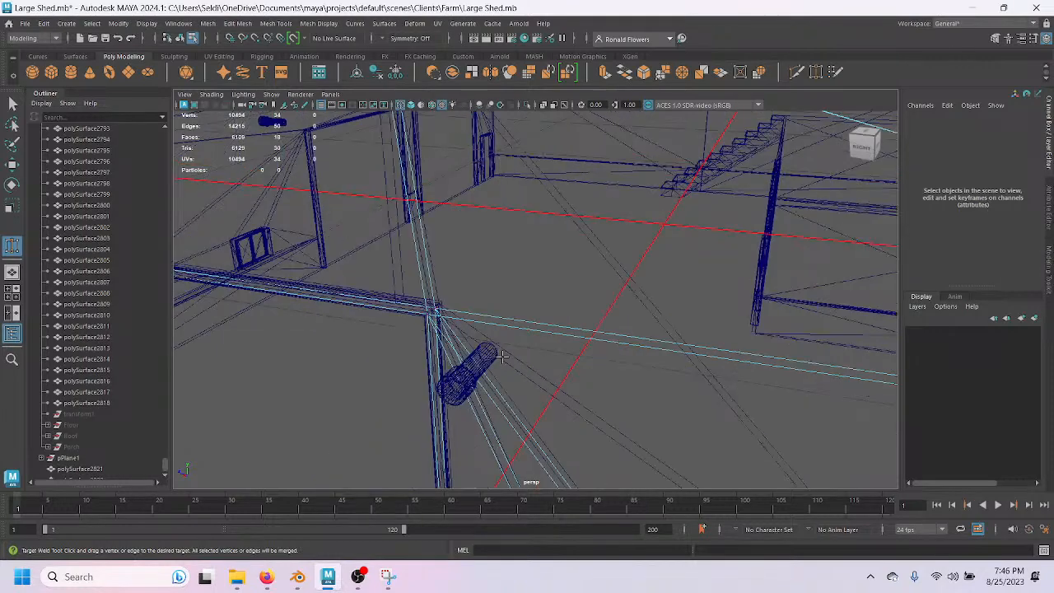
{"action": "scroll", "coordinate": [503, 357], "scroll_direction": "down", "scroll_amount": 5}
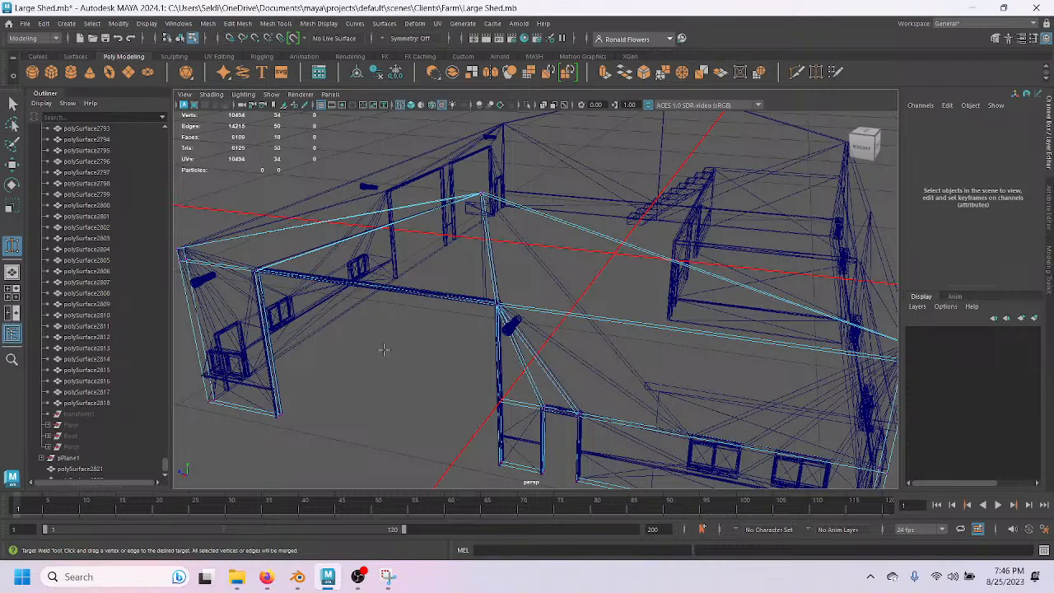
{"action": "left_click_drag", "start_coordinate": [651, 368], "coordinate": [567, 339], "text": "alt"}
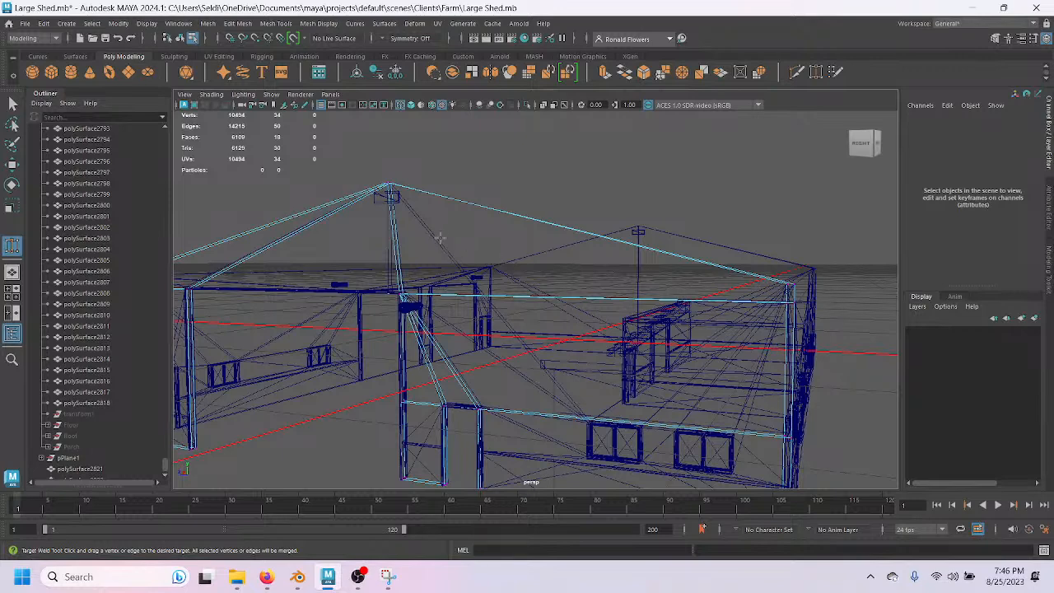
{"action": "mouse_move", "coordinate": [499, 377]}
{"action": "left_mouse_down", "text": "alt"}
{"action": "mouse_move", "coordinate": [478, 363]}
{"action": "mouse_move", "coordinate": [491, 387]}
{"action": "left_mouse_up", "text": "alt"}
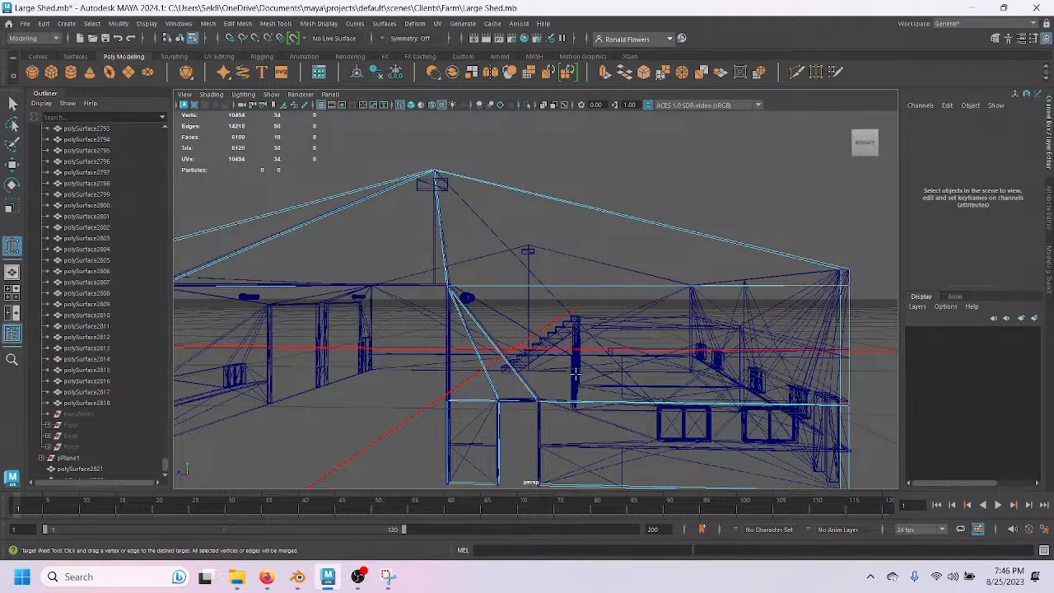
{"action": "scroll", "coordinate": [474, 360], "scroll_direction": "up", "scroll_amount": 4}
{"action": "middle_click_drag", "start_coordinate": [352, 340], "coordinate": [686, 320], "text": "alt"}
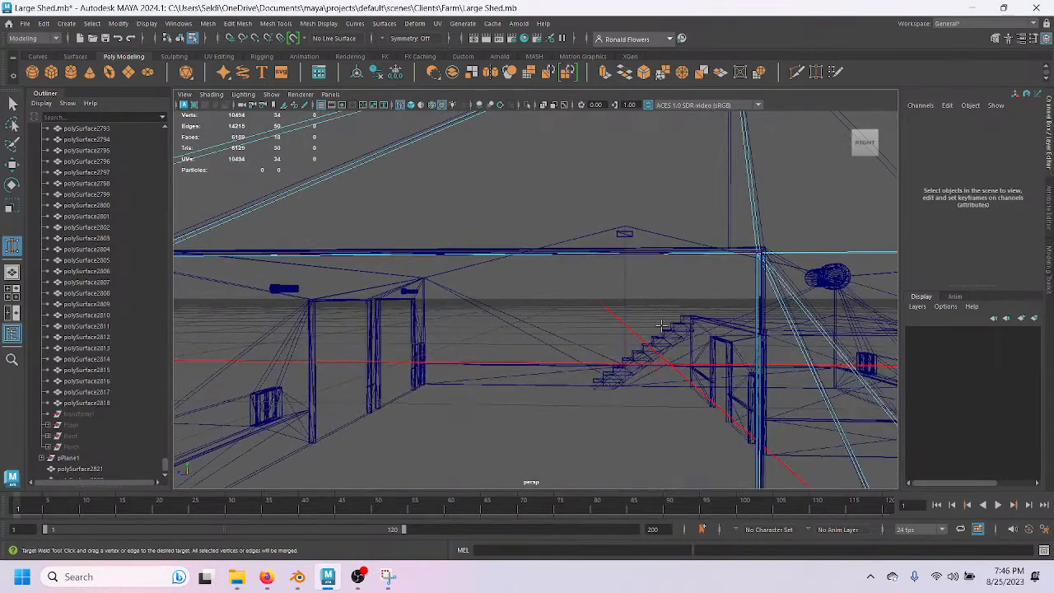
Target-weld the stray vertices just below the front wall's outer left eave corner onto the corner vertices.
{"action": "scroll", "coordinate": [662, 326], "scroll_direction": "down", "scroll_amount": 4}
{"action": "middle_click_drag", "start_coordinate": [470, 336], "coordinate": [674, 370], "text": "alt"}
{"action": "scroll", "coordinate": [600, 370], "scroll_direction": "up", "scroll_amount": 2}
{"action": "left_click_drag", "start_coordinate": [599, 370], "coordinate": [387, 224], "text": "alt"}
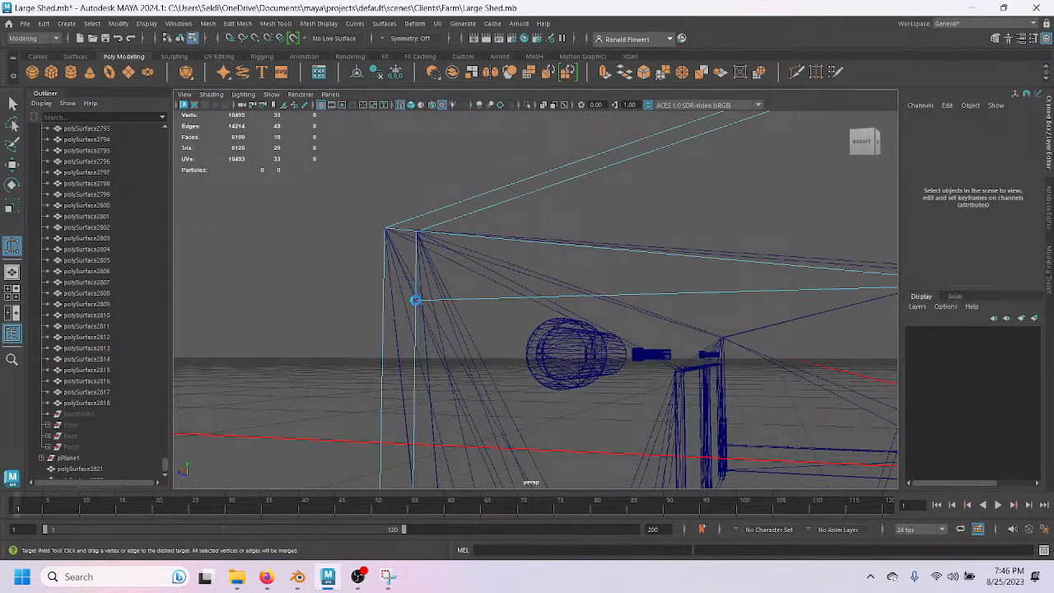
{"action": "left_click_drag", "start_coordinate": [417, 236], "coordinate": [416, 235]}
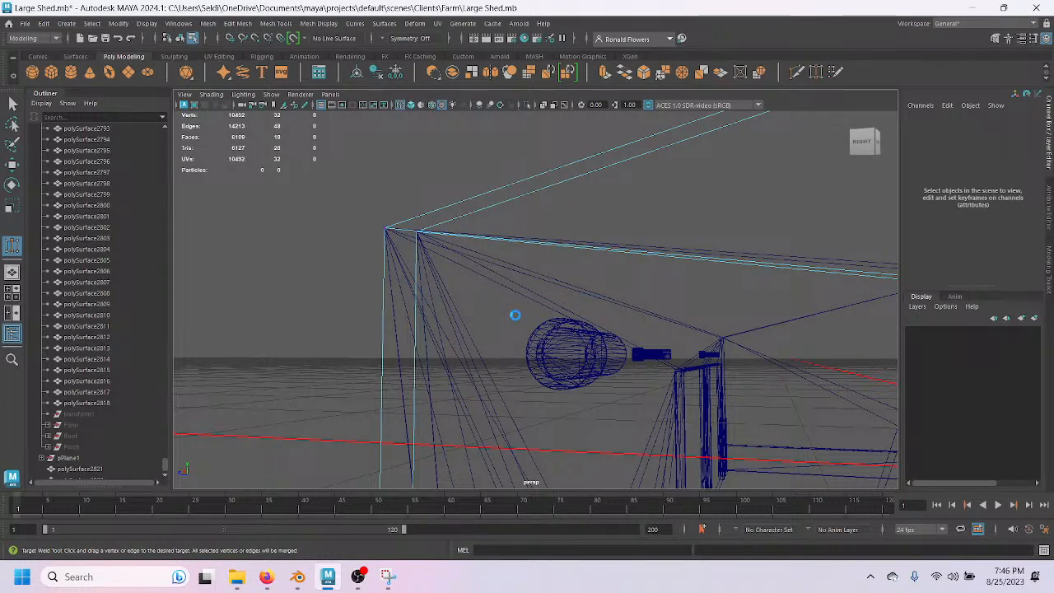
Target-weld the two stray vertices below the front wall's outer right eave corner up onto the corner vertices.
{"action": "scroll", "coordinate": [516, 315], "scroll_direction": "down", "scroll_amount": 5}
{"action": "middle_click_drag", "start_coordinate": [713, 367], "coordinate": [443, 375], "text": "alt"}
{"action": "left_click_drag", "start_coordinate": [443, 375], "coordinate": [647, 351], "text": "alt"}
{"action": "left_click_drag", "start_coordinate": [652, 357], "coordinate": [585, 328], "text": "alt"}
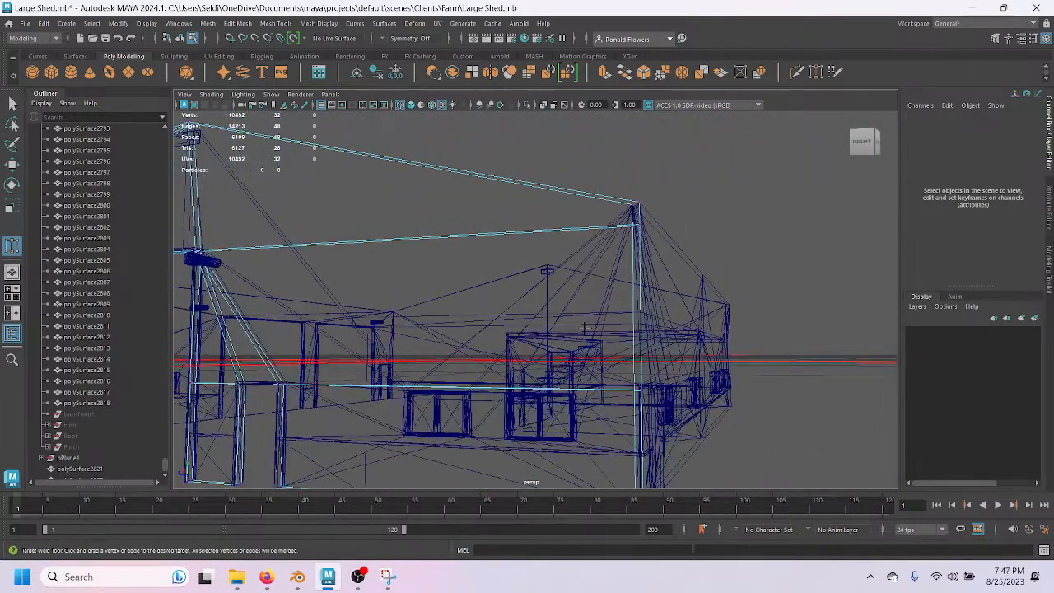
{"action": "scroll", "coordinate": [584, 329], "scroll_direction": "up", "scroll_amount": 2}
{"action": "left_click_drag", "start_coordinate": [579, 220], "coordinate": [577, 266], "text": "alt"}
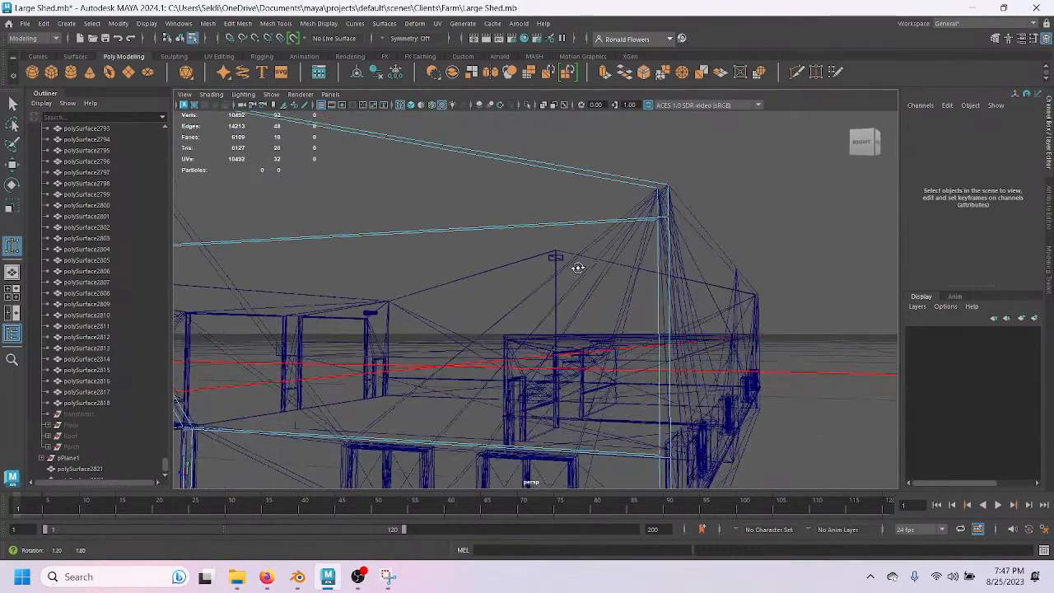
{"action": "left_click_drag", "start_coordinate": [647, 245], "coordinate": [682, 301], "text": "alt"}
{"action": "middle_click_drag", "start_coordinate": [682, 301], "coordinate": [593, 308], "text": "alt"}
{"action": "left_click_drag", "start_coordinate": [593, 308], "coordinate": [700, 343], "text": "alt"}
{"action": "middle_click_drag", "start_coordinate": [699, 343], "coordinate": [628, 336], "text": "alt"}
{"action": "left_click_drag", "start_coordinate": [751, 363], "coordinate": [750, 310]}
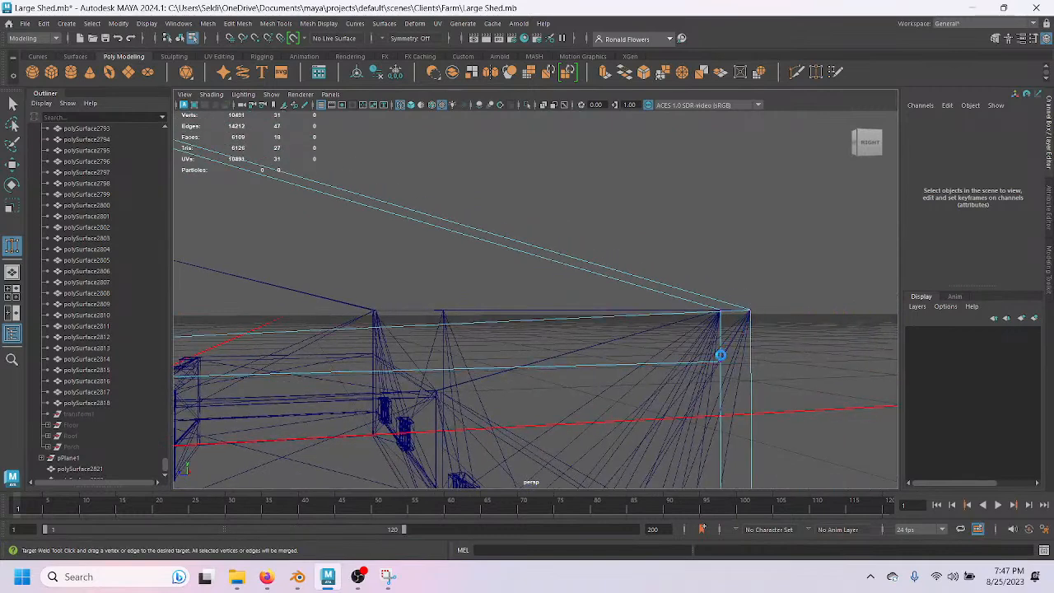
{"action": "left_click_drag", "start_coordinate": [721, 360], "coordinate": [719, 312]}
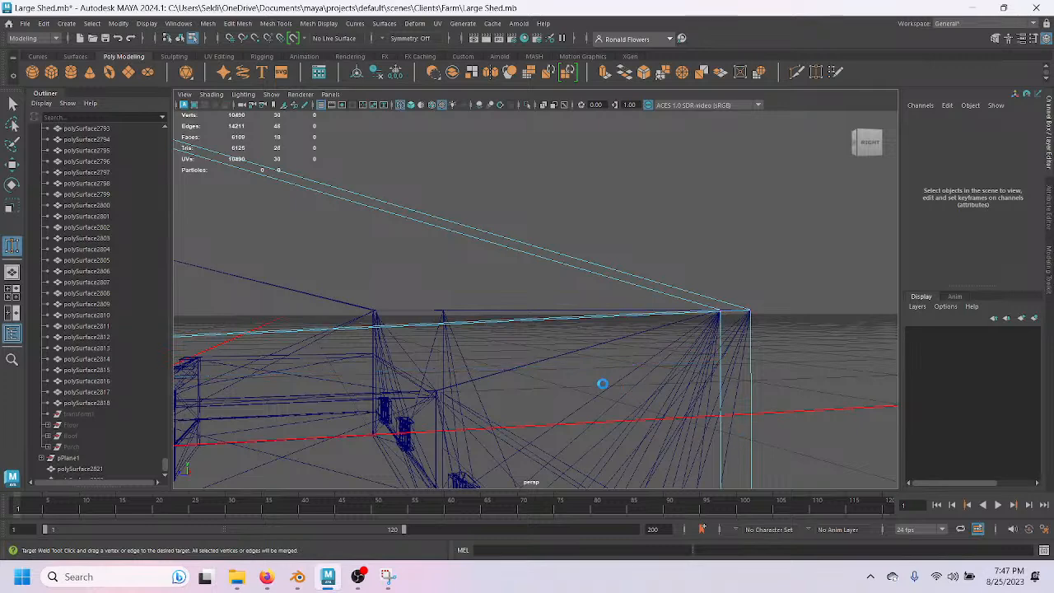
{"action": "scroll", "coordinate": [602, 384], "scroll_direction": "down", "scroll_amount": 4}
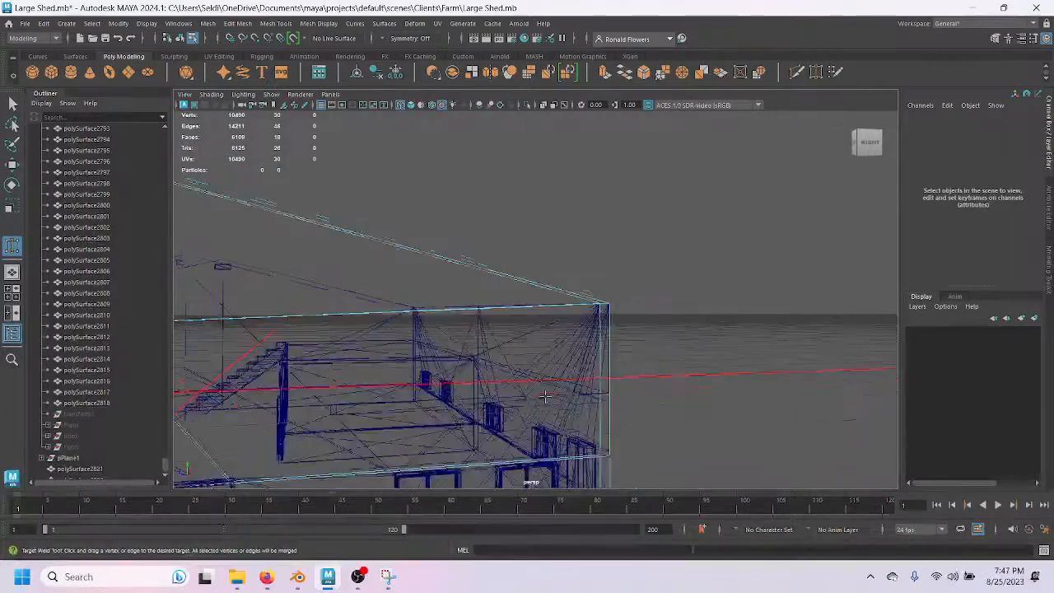
{"action": "left_click_drag", "start_coordinate": [467, 416], "coordinate": [527, 403], "text": "alt"}
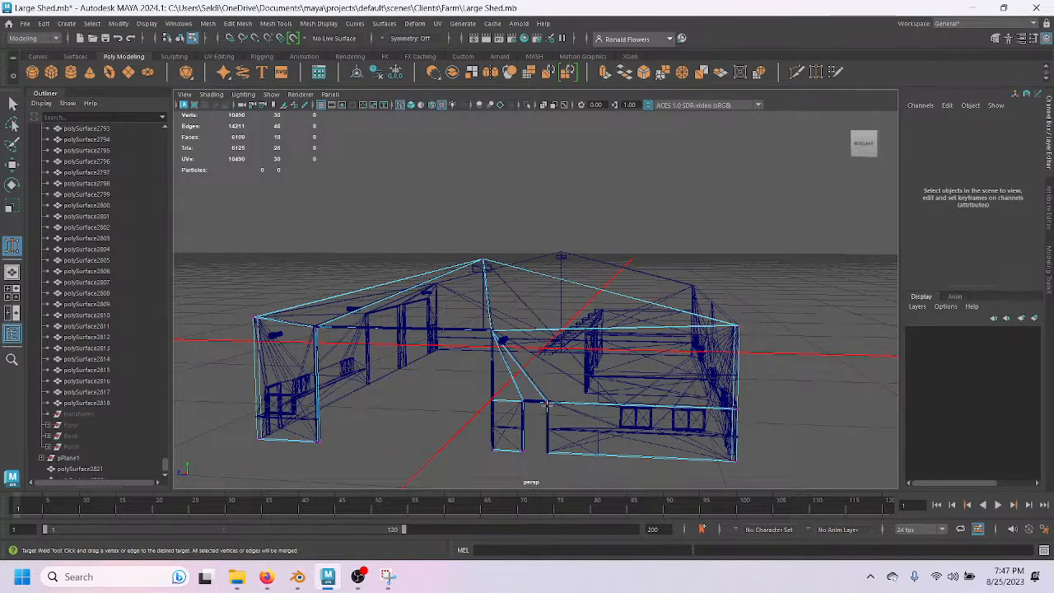
{"action": "scroll", "coordinate": [548, 410], "scroll_direction": "up", "scroll_amount": 3}
{"action": "middle_click_drag", "start_coordinate": [555, 413], "coordinate": [583, 365], "text": "alt"}
{"action": "left_click_drag", "start_coordinate": [583, 365], "coordinate": [602, 375], "text": "alt"}
{"action": "left_click_drag", "start_coordinate": [440, 318], "coordinate": [639, 301], "text": "alt"}
Switch to OBS to read the live stream chat, and return to Maya.
{"action": "left_click", "coordinate": [358, 577]}
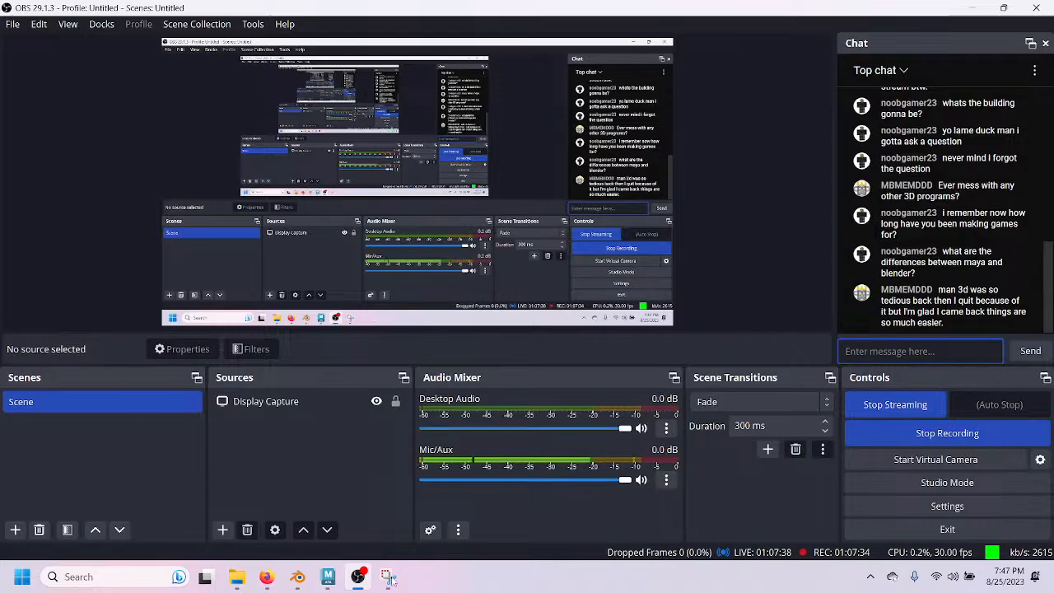
{"action": "left_click", "coordinate": [328, 576]}
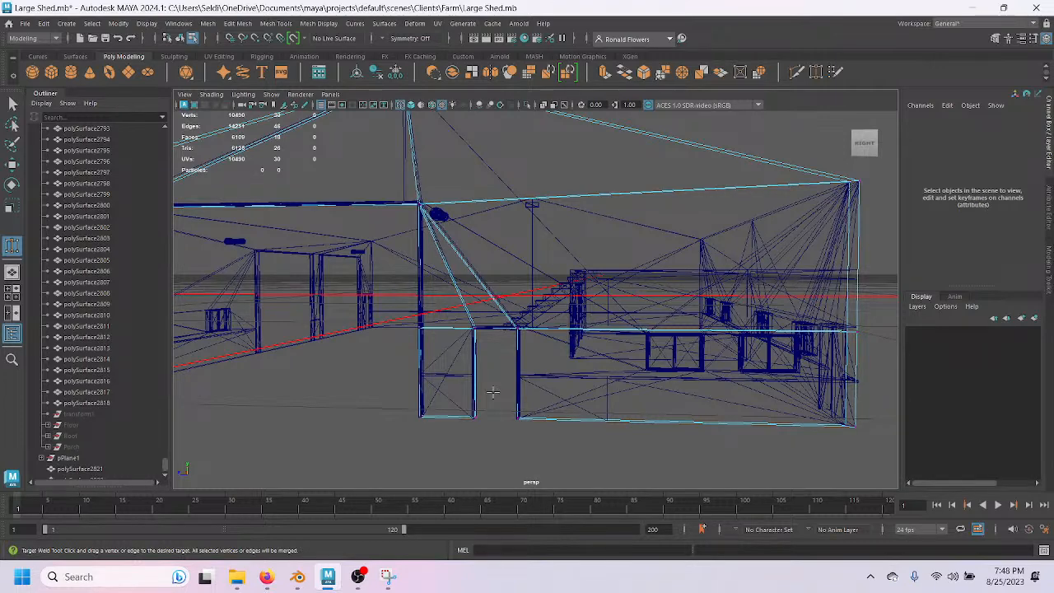
{"action": "scroll", "coordinate": [492, 393], "scroll_direction": "up", "scroll_amount": 2}
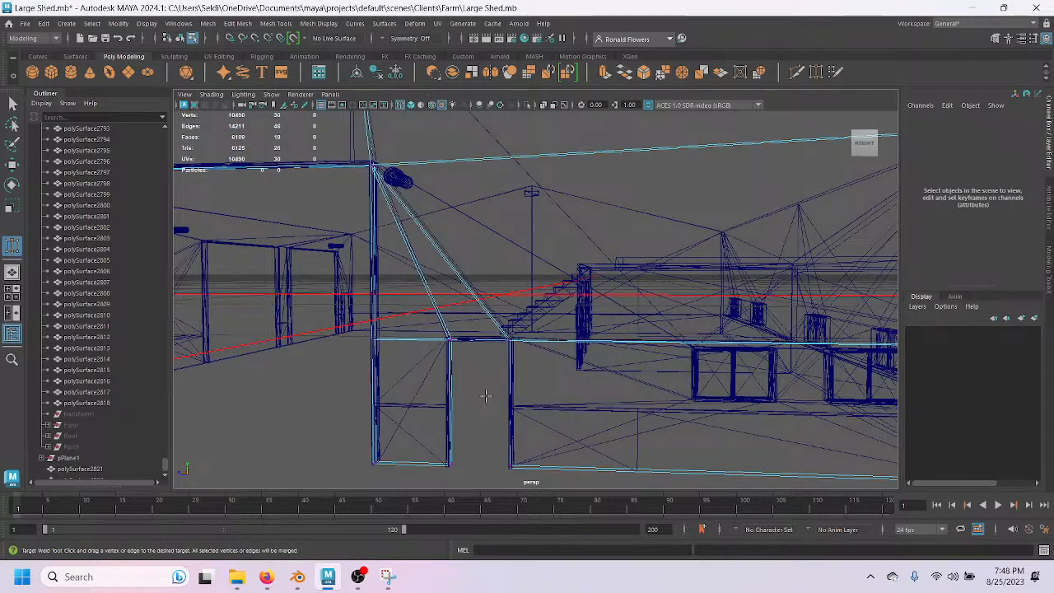
{"action": "scroll", "coordinate": [482, 402], "scroll_direction": "down", "scroll_amount": 4}
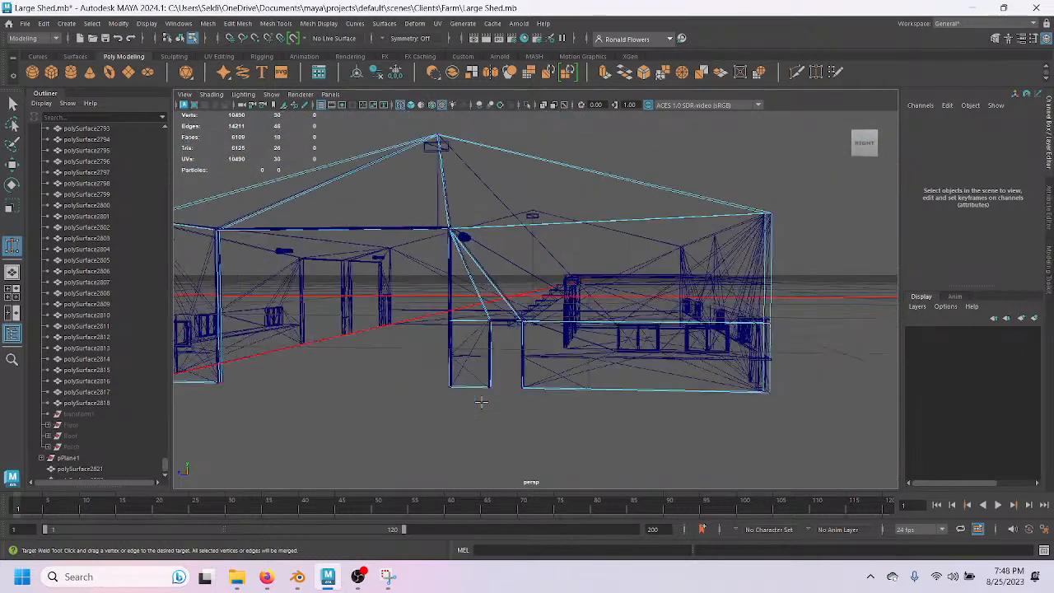
{"action": "left_click_drag", "start_coordinate": [482, 402], "coordinate": [527, 400], "text": "alt"}
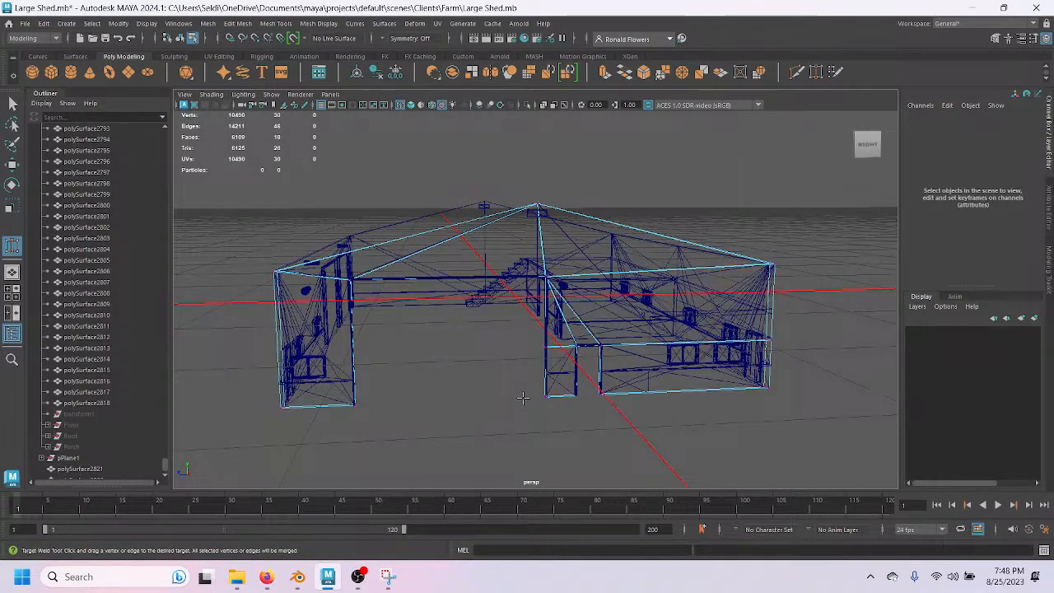
{"action": "scroll", "coordinate": [523, 399], "scroll_direction": "up", "scroll_amount": 3}
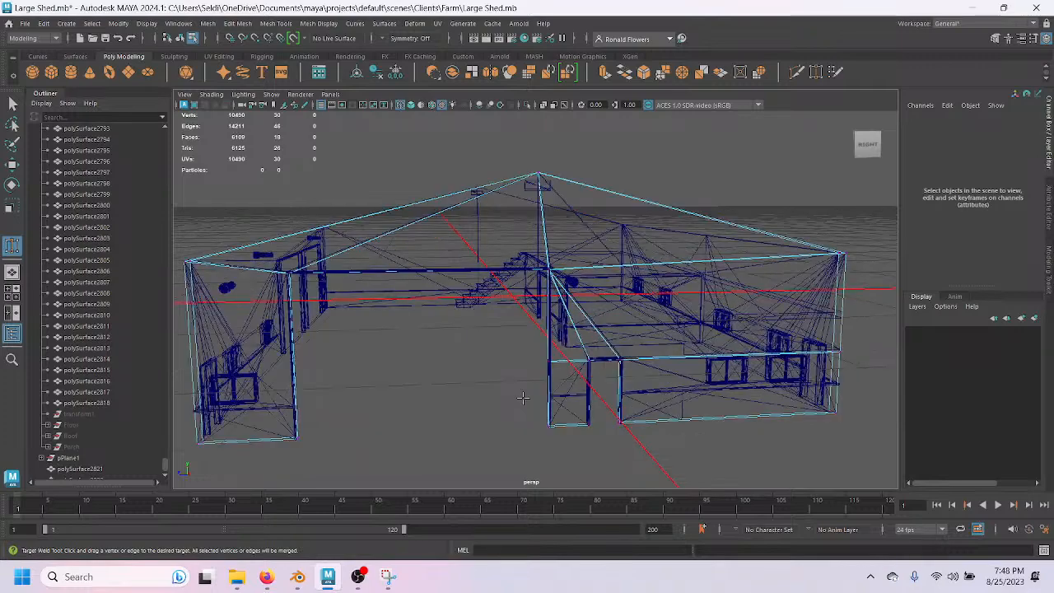
{"action": "left_click_drag", "start_coordinate": [449, 374], "coordinate": [346, 376], "text": "alt"}
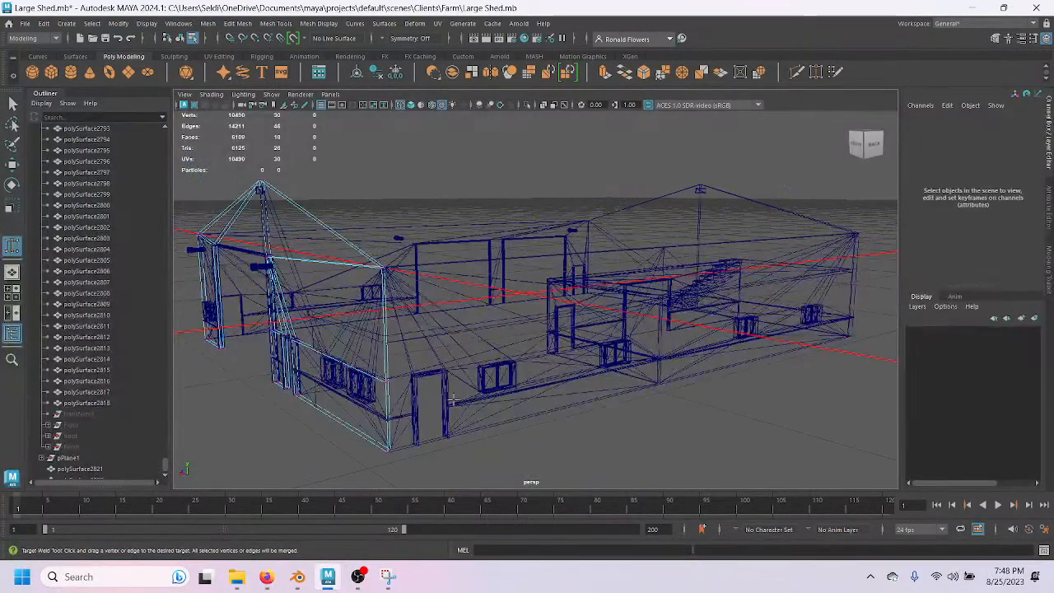
{"action": "left_click_drag", "start_coordinate": [452, 401], "coordinate": [556, 405], "text": "alt"}
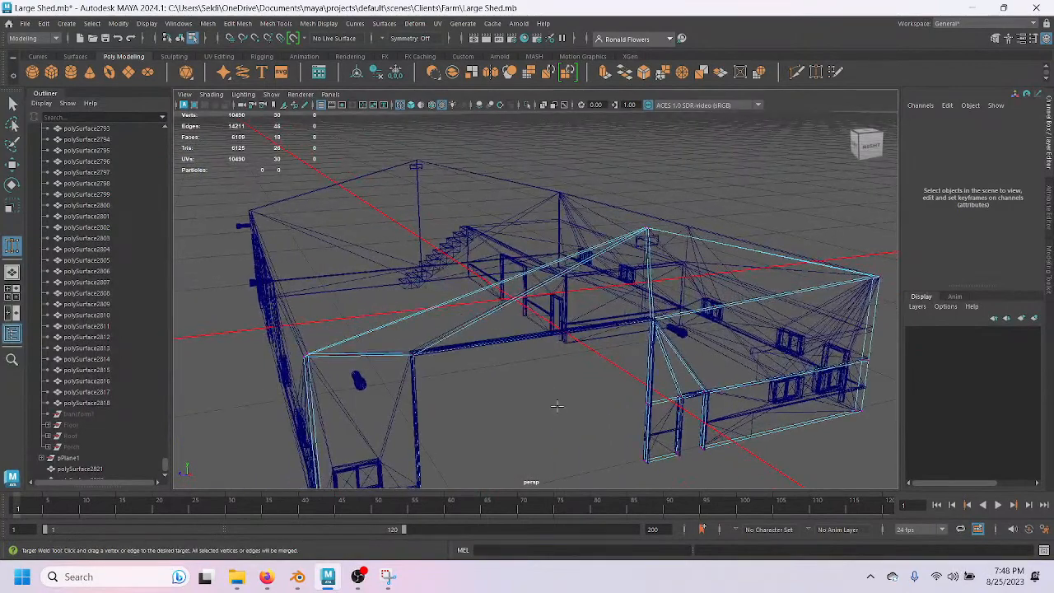
Leave the Target Weld Tool, return the front wall to object mode and clear the selection.
{"action": "key", "text": "q"}
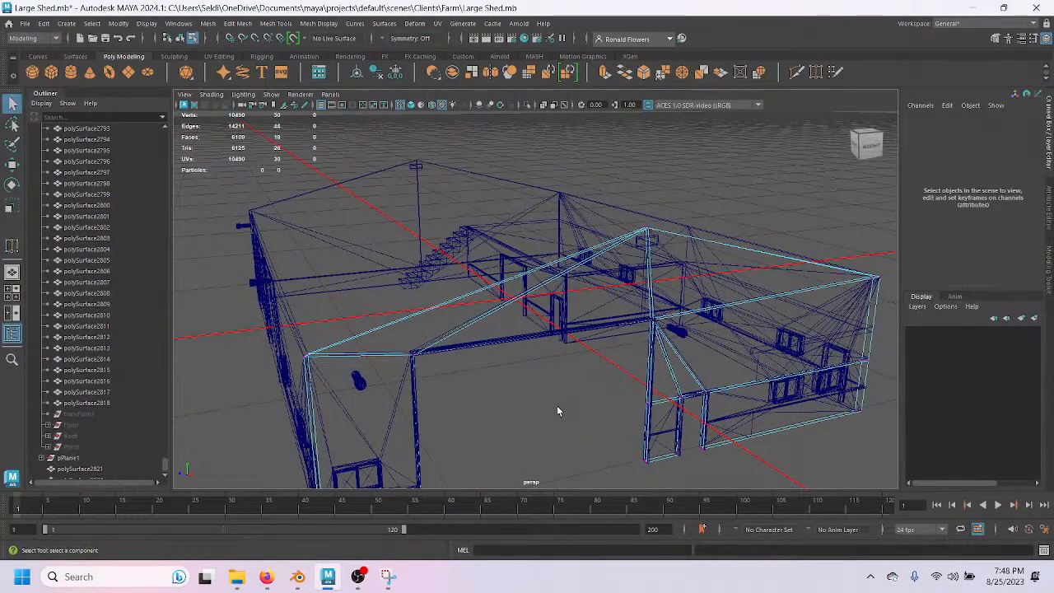
{"action": "right_click", "coordinate": [497, 287]}
{"action": "left_click", "coordinate": [551, 231]}
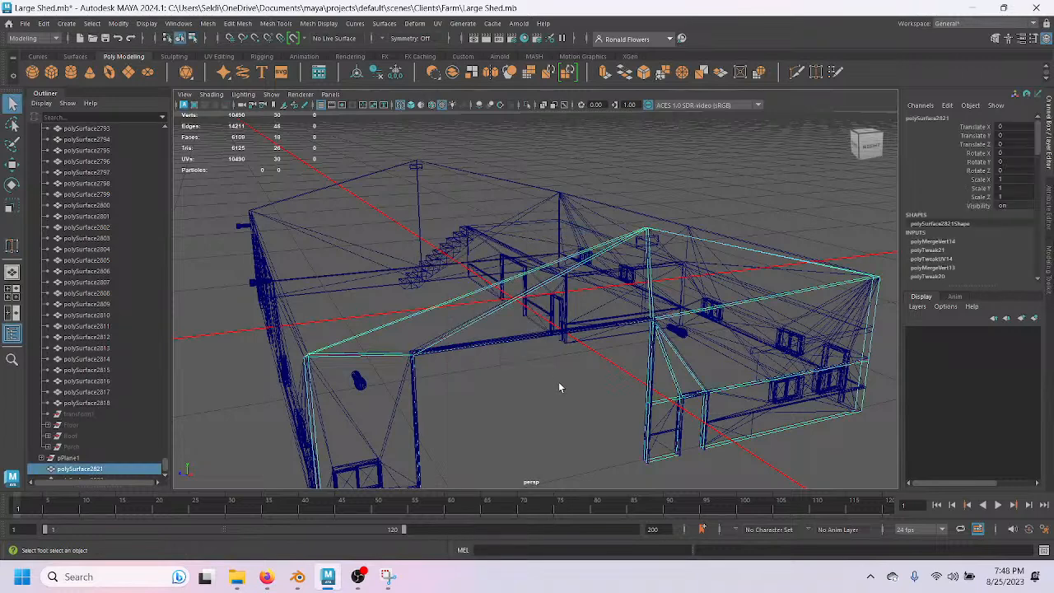
{"action": "left_click", "coordinate": [534, 397]}
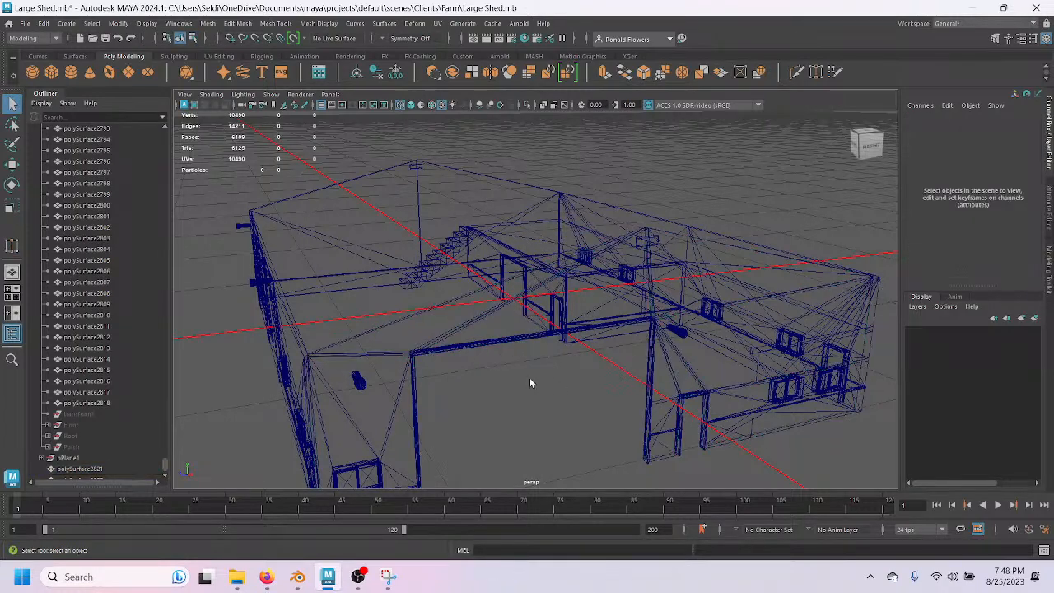
{"action": "left_click", "coordinate": [492, 320]}
{"action": "left_click", "coordinate": [504, 385]}
Rename the welded front wall mesh as Wall_Front.
{"action": "left_click_drag", "start_coordinate": [515, 401], "coordinate": [494, 365], "text": "alt"}
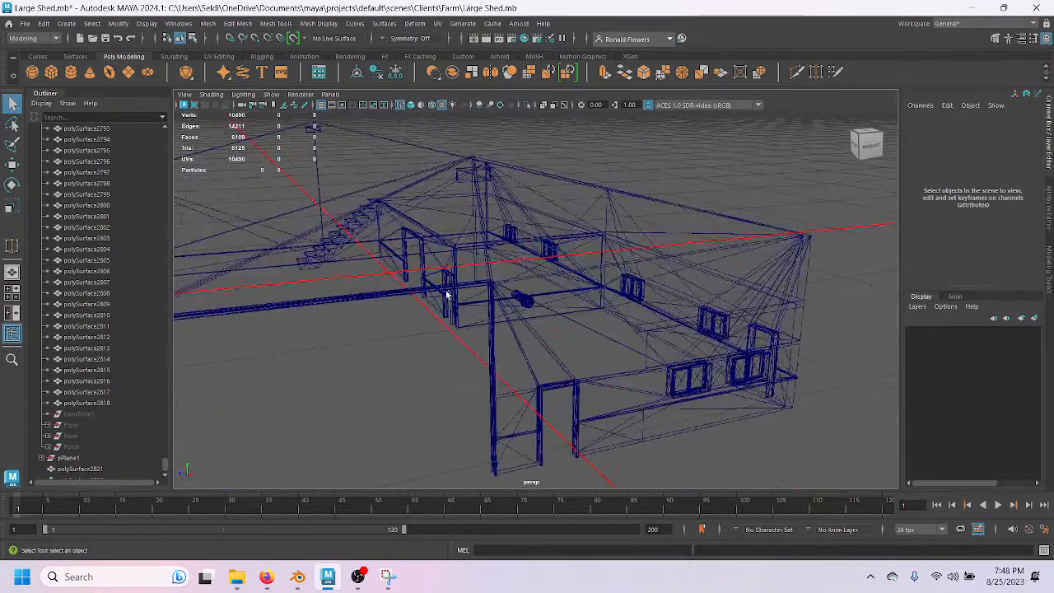
{"action": "left_click", "coordinate": [421, 293]}
{"action": "left_click", "coordinate": [424, 290]}
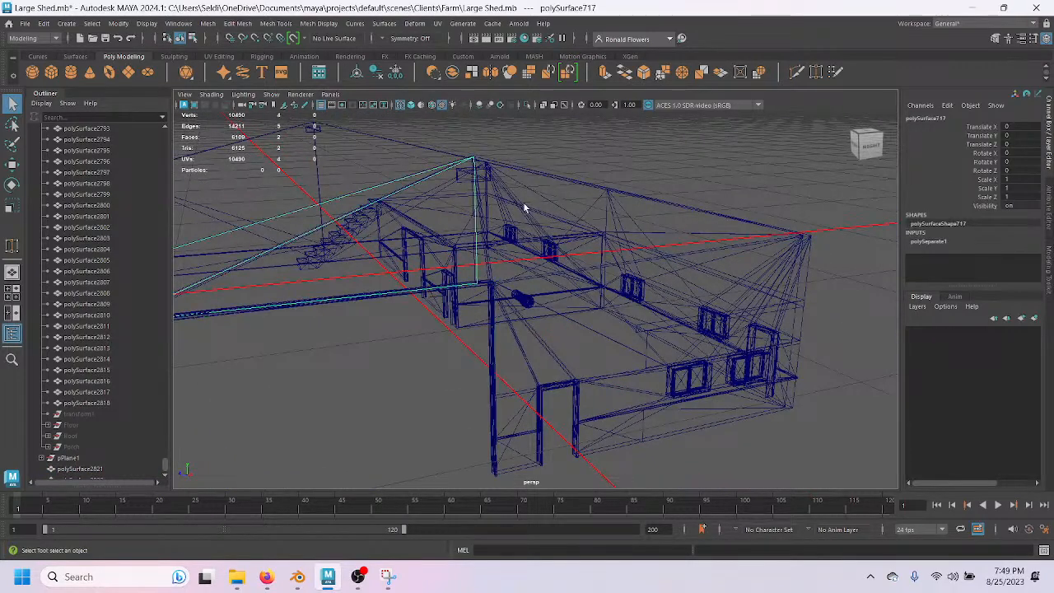
{"action": "left_click", "coordinate": [536, 173]}
{"action": "left_click_drag", "start_coordinate": [643, 275], "coordinate": [646, 362], "text": "alt"}
{"action": "left_click", "coordinate": [566, 335]}
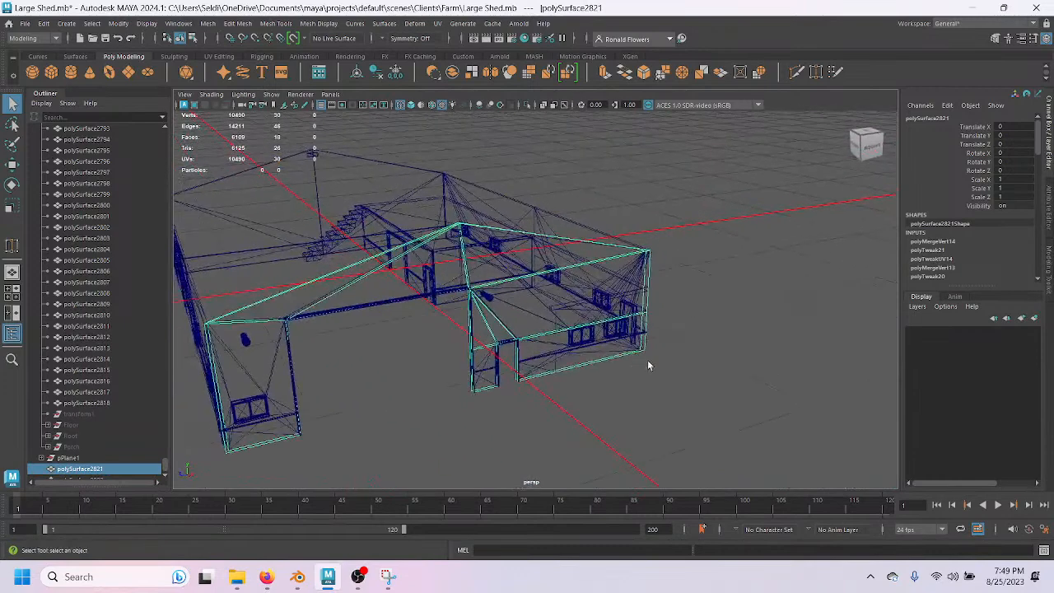
{"action": "left_click", "coordinate": [948, 119]}
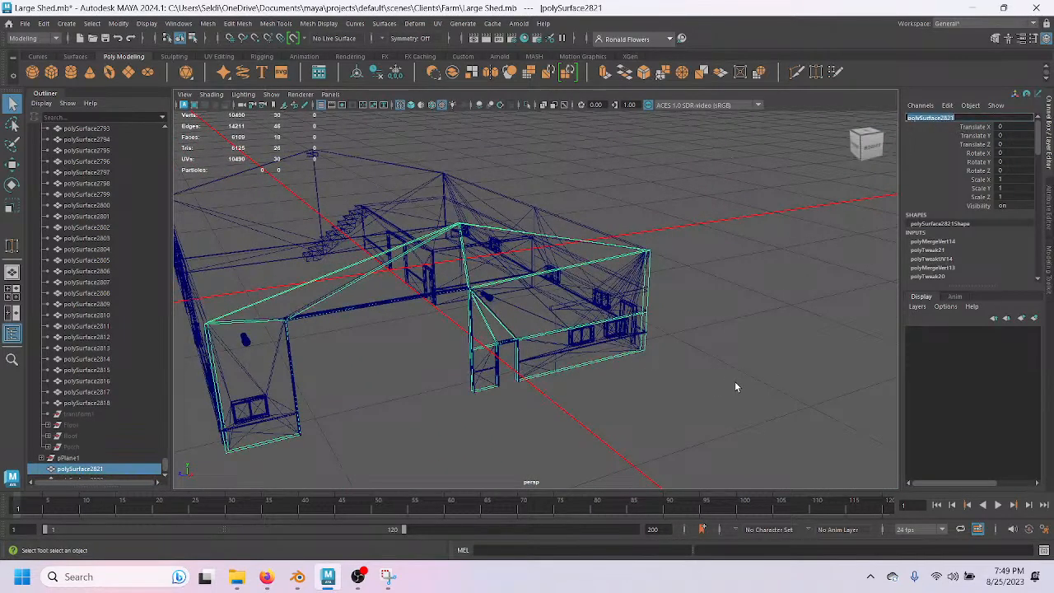
{"action": "type", "text": "Front"}
{"action": "key", "text": "BackSpace"}
{"action": "key", "text": "BackSpace"}
{"action": "key", "text": "BackSpace"}
{"action": "key", "text": "BackSpace"}
{"action": "type", "text": "Wall_Front"}
{"action": "key", "text": "Return"}
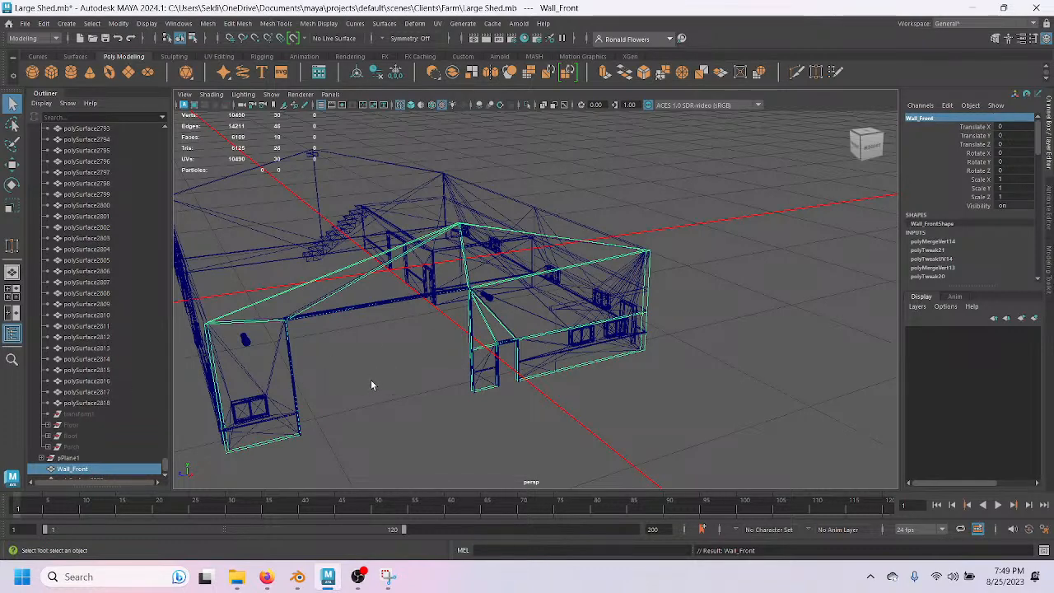
Save the Large Shed scene.
{"action": "left_click_drag", "start_coordinate": [385, 382], "coordinate": [419, 363], "text": "alt"}
{"action": "left_click_drag", "start_coordinate": [483, 381], "coordinate": [452, 313], "text": "alt"}
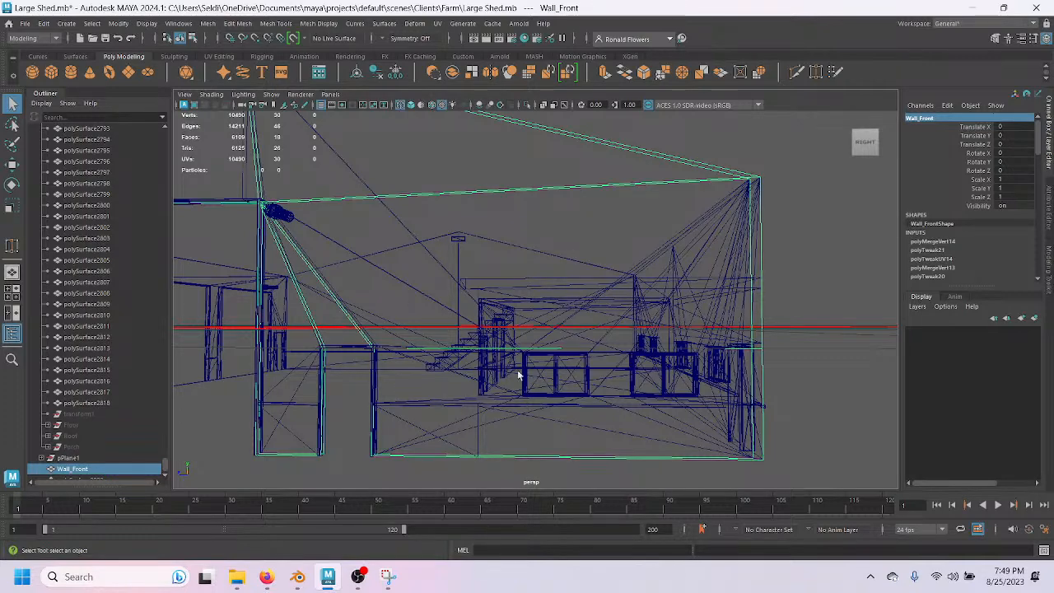
{"action": "scroll", "coordinate": [605, 369], "scroll_direction": "down", "scroll_amount": 2}
{"action": "left_click_drag", "start_coordinate": [571, 402], "coordinate": [547, 412], "text": "alt"}
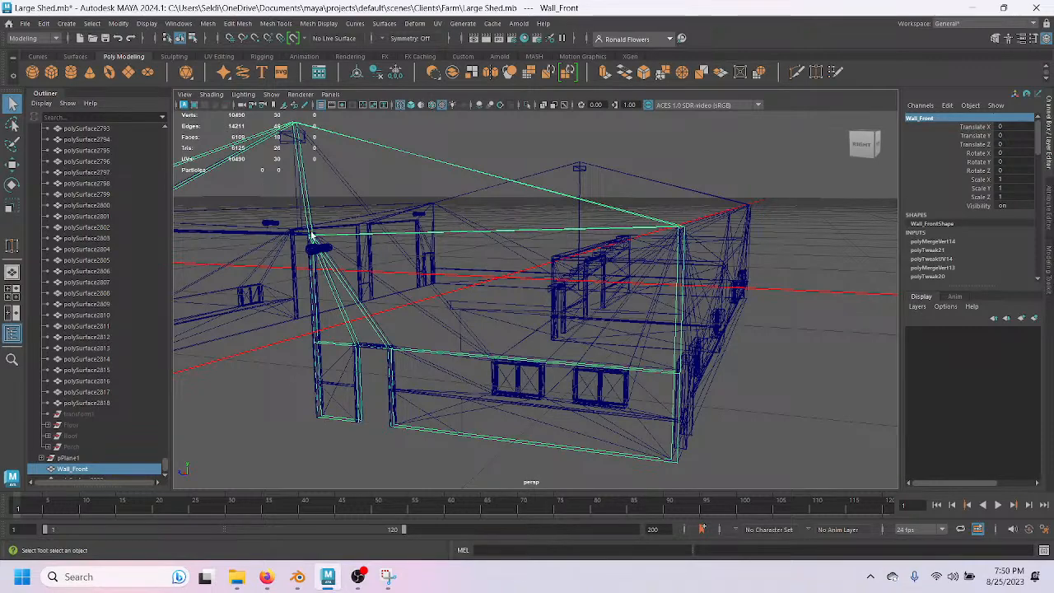
{"action": "middle_click_drag", "start_coordinate": [258, 220], "coordinate": [597, 279], "text": "alt"}
{"action": "key", "text": "ctrl+s"}
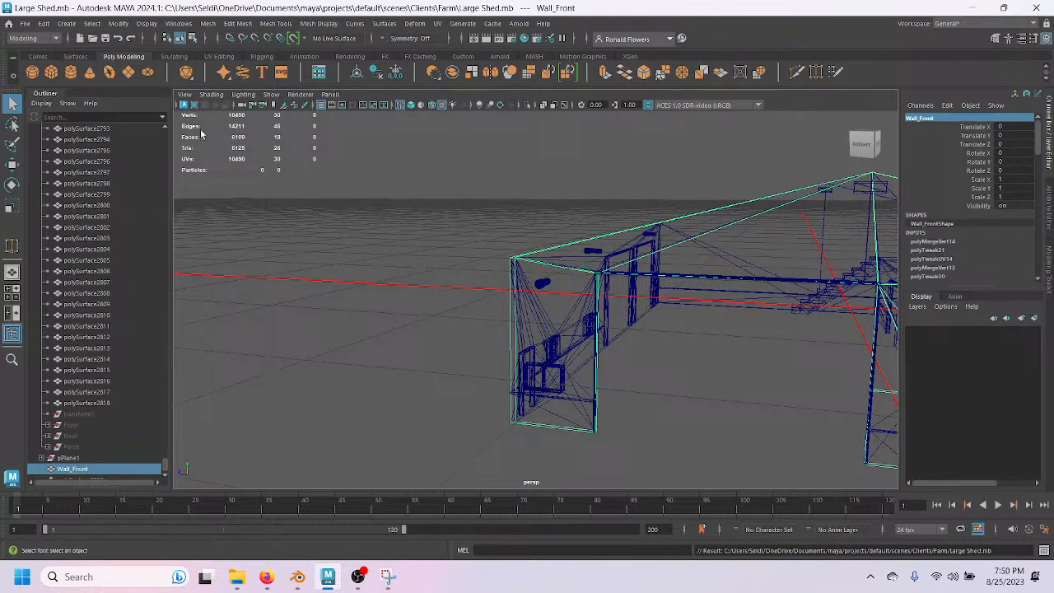
Create a polygon sphere and move it along Z to about 30.7, out past the shed's left end.
{"action": "left_click", "coordinate": [33, 73]}
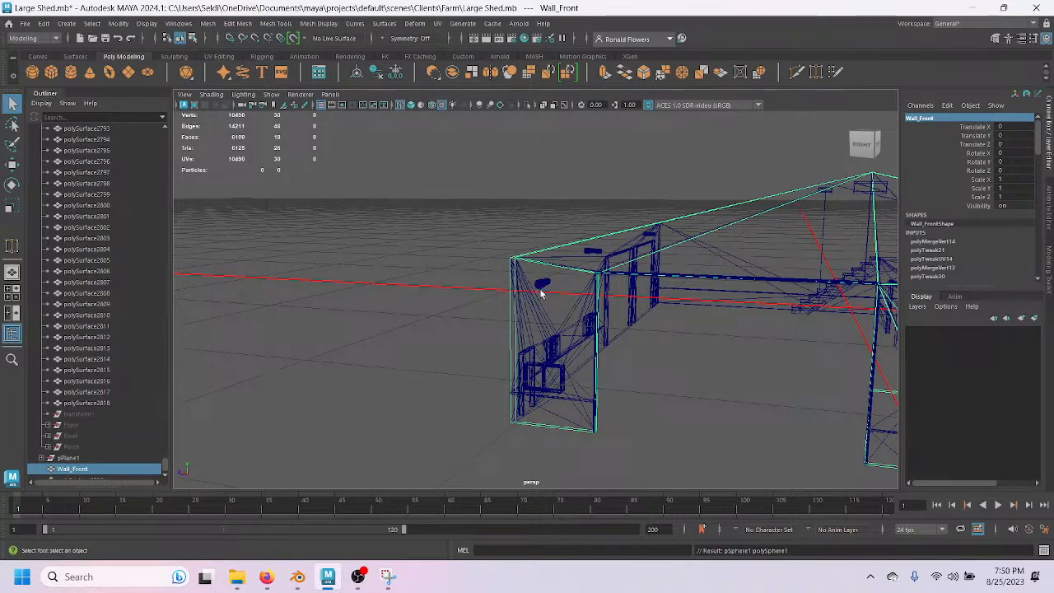
{"action": "scroll", "coordinate": [540, 291], "scroll_direction": "down", "scroll_amount": 4}
{"action": "key", "text": "w"}
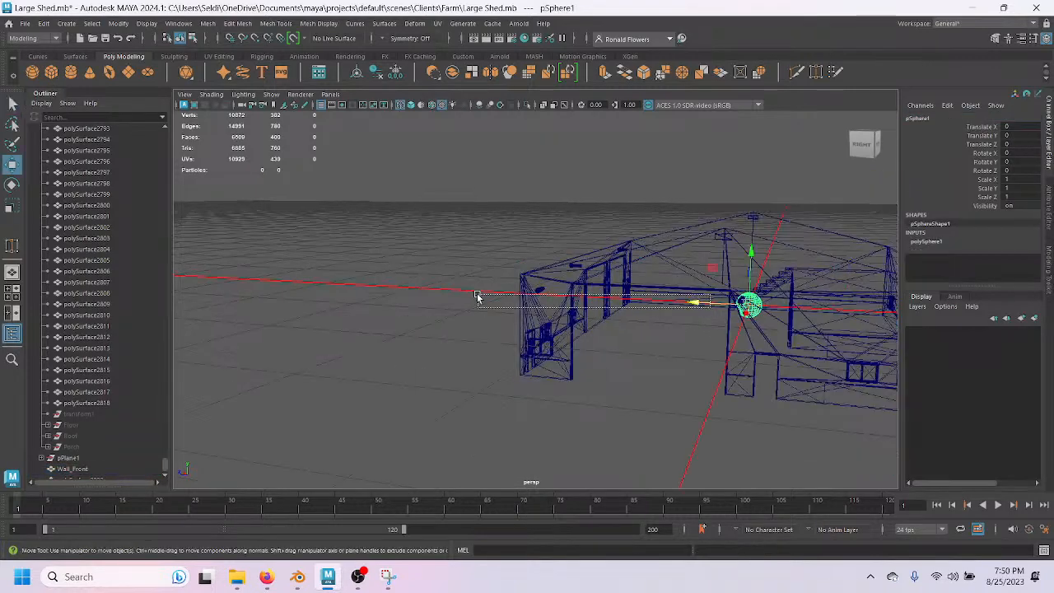
{"action": "left_click", "coordinate": [610, 331]}
{"action": "left_click_drag", "start_coordinate": [665, 360], "coordinate": [736, 334], "text": "alt"}
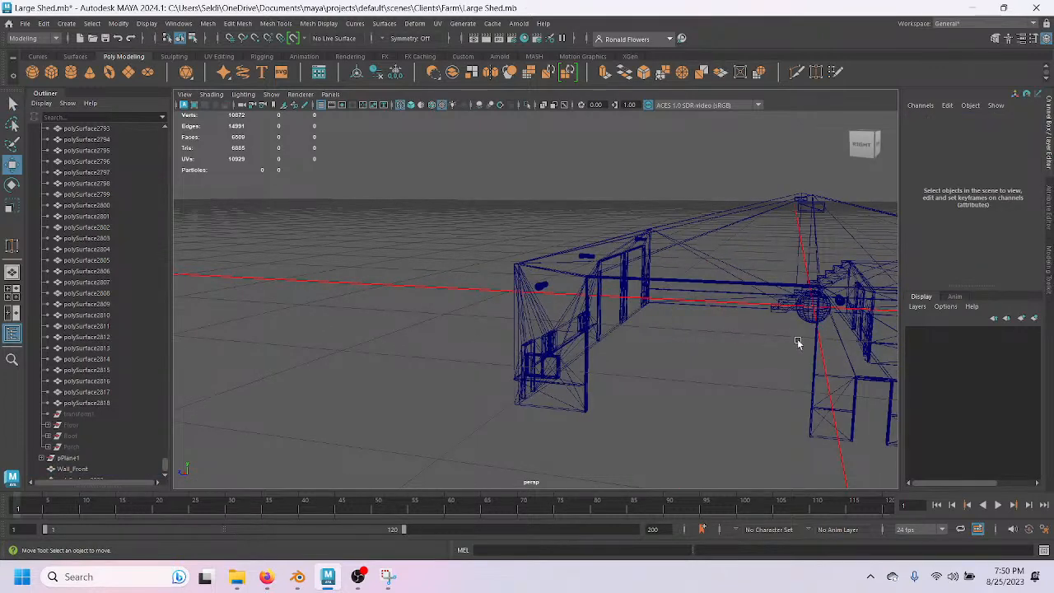
{"action": "left_click", "coordinate": [811, 313]}
{"action": "left_click_drag", "start_coordinate": [782, 308], "coordinate": [409, 336]}
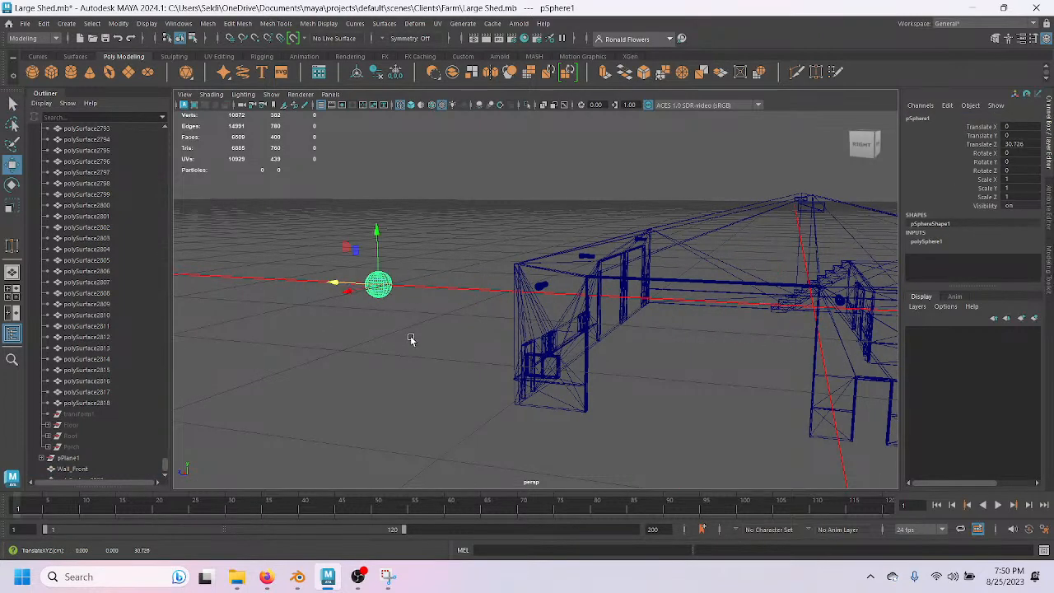
Frame the sphere in shaded, textured display and activate the Sculpt Tool on its surface.
{"action": "key", "text": "f"}
{"action": "mouse_move", "coordinate": [524, 351]}
{"action": "left_mouse_down", "text": "alt"}
{"action": "mouse_move", "coordinate": [494, 377]}
{"action": "mouse_move", "coordinate": [546, 283]}
{"action": "left_mouse_up", "text": "alt"}
{"action": "key", "text": "5"}
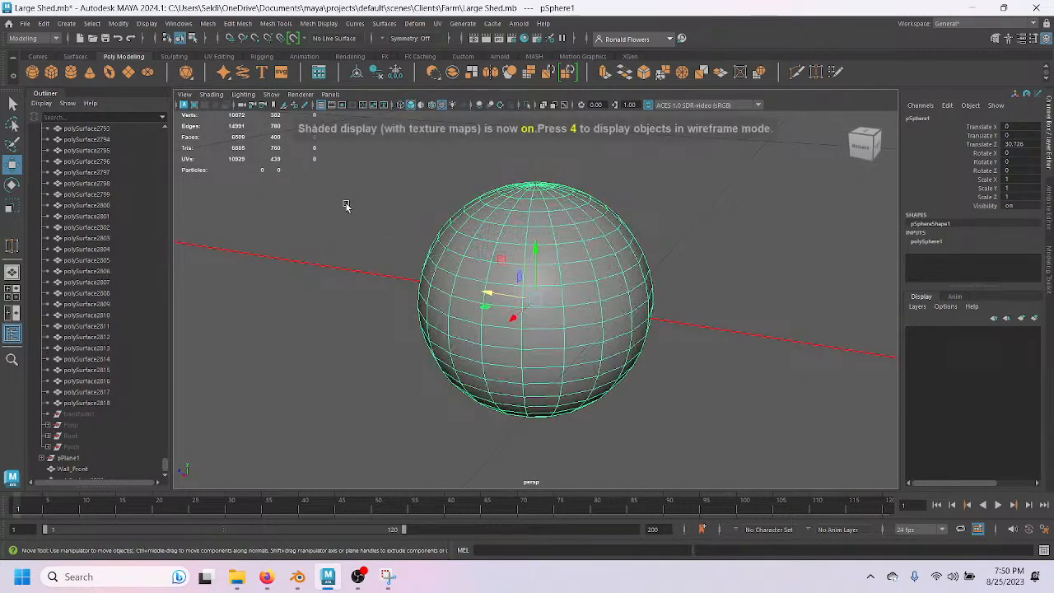
{"action": "left_click", "coordinate": [175, 56]}
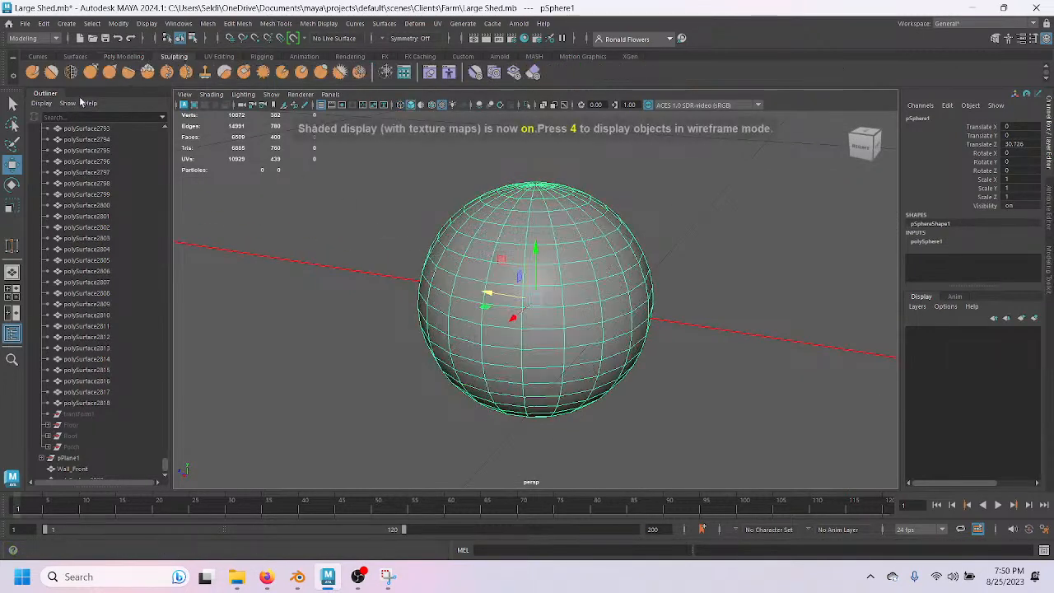
{"action": "left_click", "coordinate": [33, 73]}
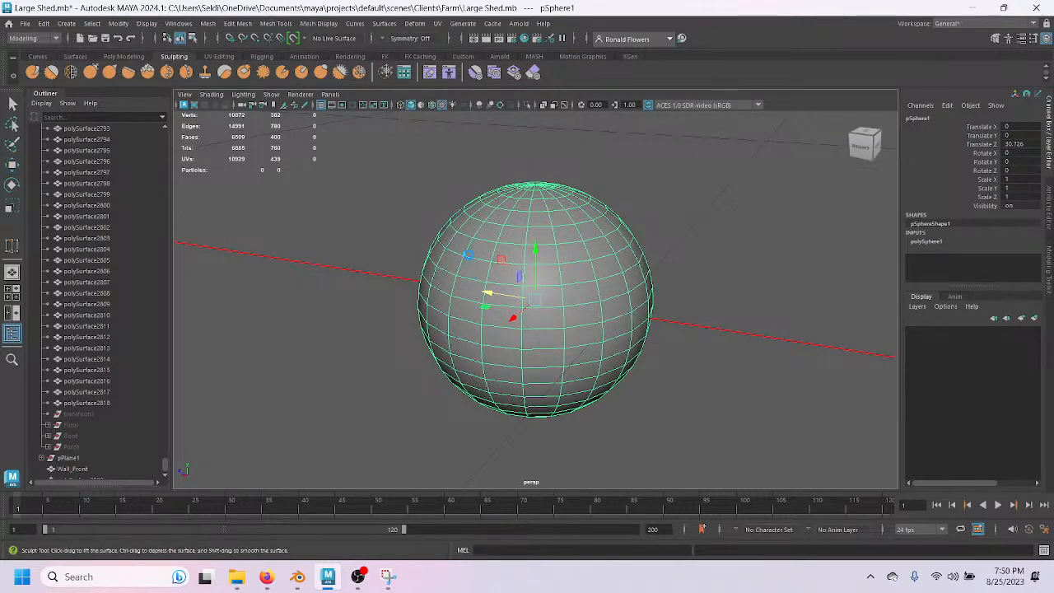
{"action": "left_click", "coordinate": [471, 251]}
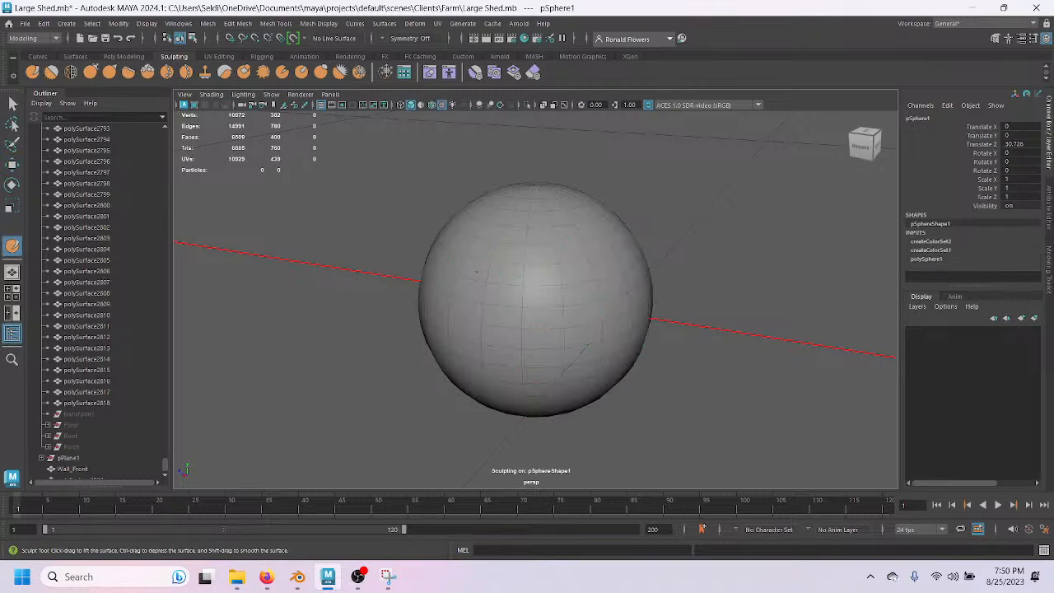
Try enlarging the sculpt brush, and scale the test sphere uniformly to about 23.
{"action": "key", "text": "b"}
{"action": "left_click_drag", "start_coordinate": [474, 271], "coordinate": [568, 271]}
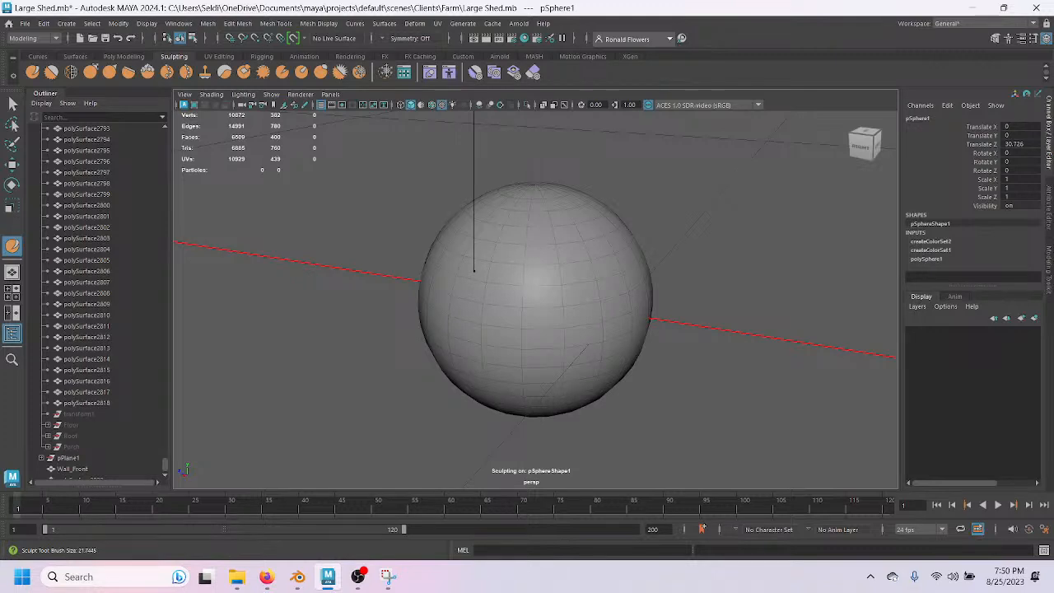
{"action": "scroll", "coordinate": [560, 368], "scroll_direction": "down", "scroll_amount": 10}
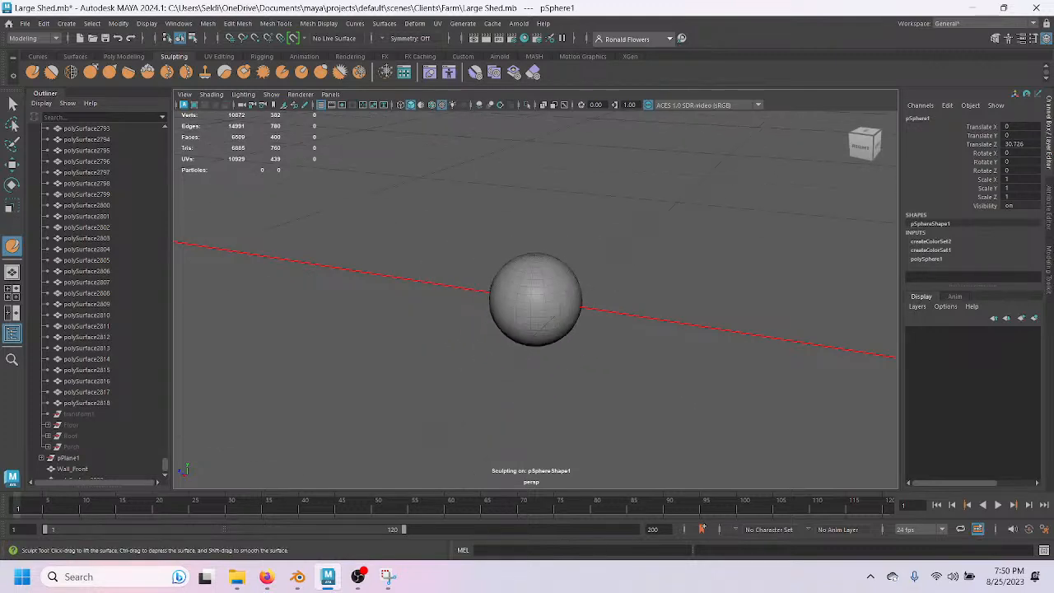
{"action": "key", "text": "q"}
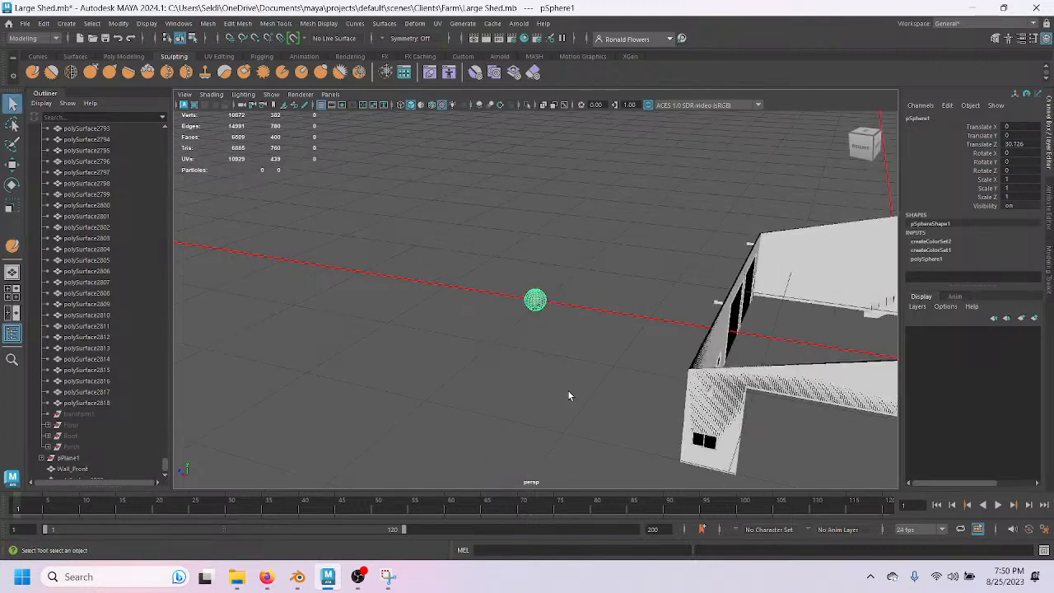
{"action": "key", "text": "r"}
{"action": "left_click_drag", "start_coordinate": [535, 299], "coordinate": [472, 403]}
{"action": "scroll", "coordinate": [472, 403], "scroll_direction": "down", "scroll_amount": 5}
{"action": "key", "text": "q"}
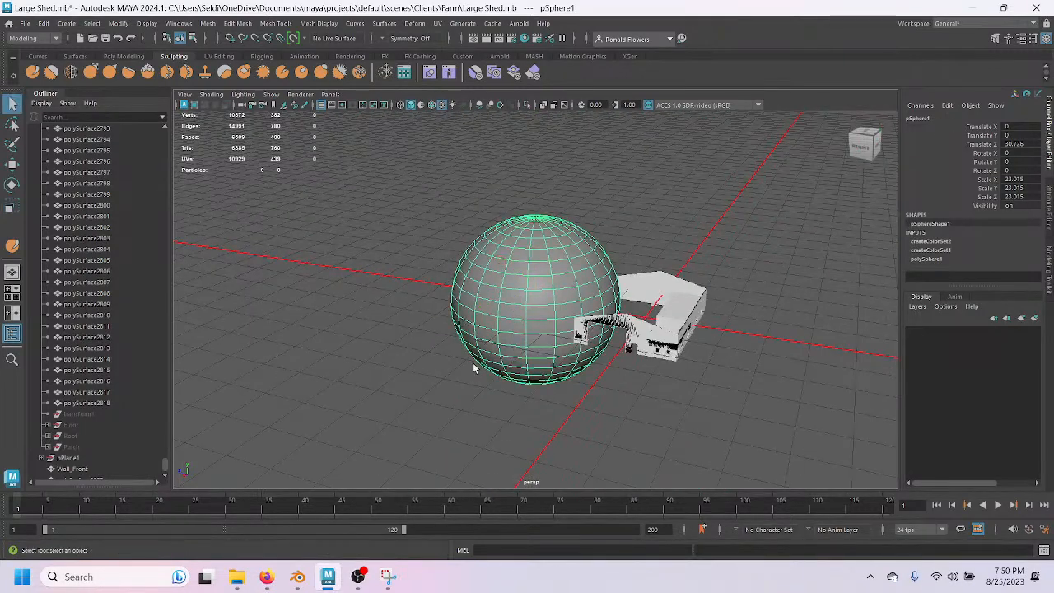
Reduce the sculpt brush size and raise broad bulges around the upper half of the test sphere with the Sculpt Tool.
{"action": "key", "text": "y"}
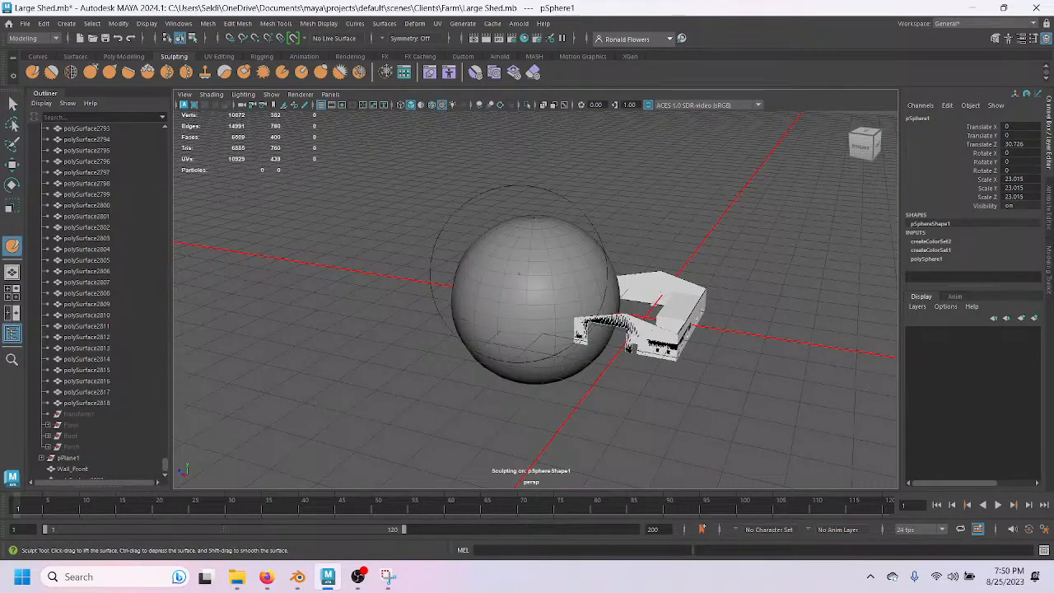
{"action": "key", "text": "b"}
{"action": "mouse_move", "coordinate": [512, 273]}
{"action": "left_mouse_down"}
{"action": "mouse_move", "coordinate": [480, 276]}
{"action": "mouse_move", "coordinate": [548, 277]}
{"action": "mouse_move", "coordinate": [499, 262]}
{"action": "mouse_move", "coordinate": [517, 287]}
{"action": "mouse_move", "coordinate": [446, 323]}
{"action": "mouse_move", "coordinate": [416, 324]}
{"action": "left_mouse_up"}
{"action": "scroll", "coordinate": [529, 301], "scroll_direction": "up", "scroll_amount": 5}
{"action": "mouse_move", "coordinate": [498, 327]}
{"action": "left_mouse_down"}
{"action": "mouse_move", "coordinate": [429, 318]}
{"action": "mouse_move", "coordinate": [499, 320]}
{"action": "mouse_move", "coordinate": [506, 334]}
{"action": "mouse_move", "coordinate": [494, 313]}
{"action": "mouse_move", "coordinate": [551, 272]}
{"action": "left_mouse_up"}
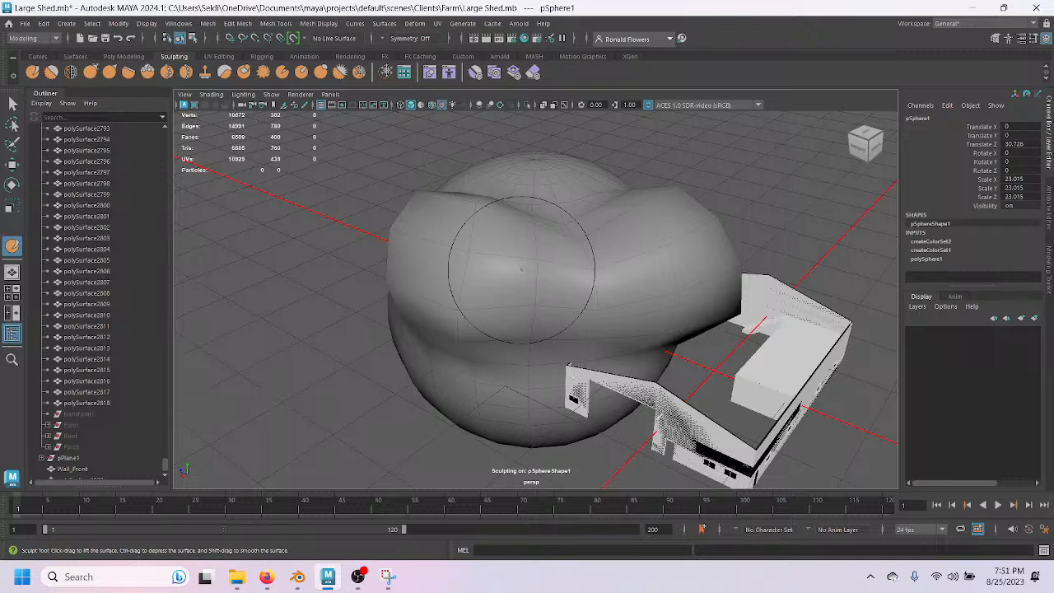
Leave sculpting and delete the test sphere.
{"action": "key", "text": "q"}
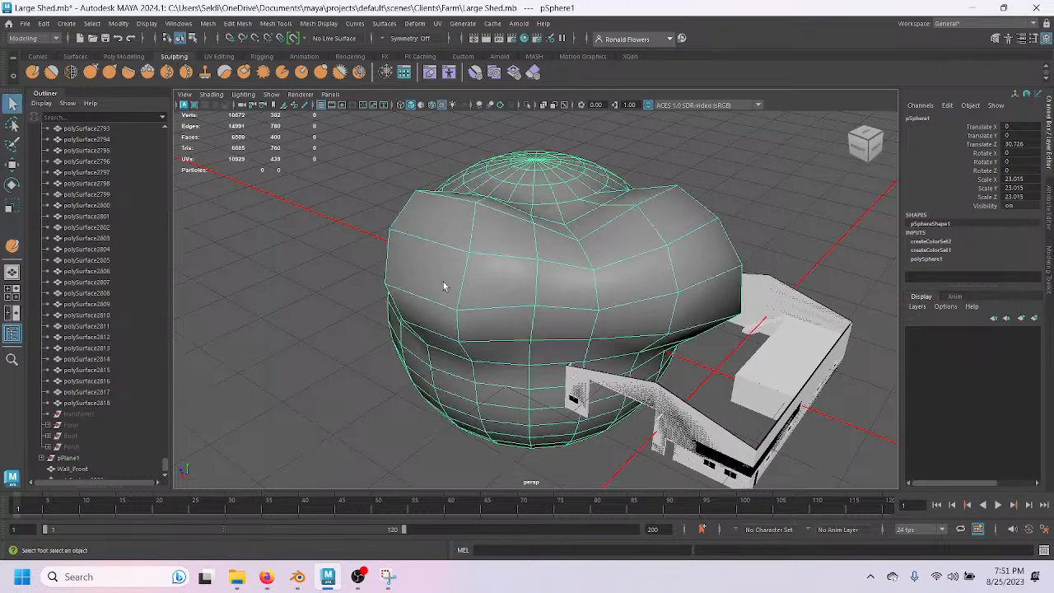
{"action": "left_click", "coordinate": [464, 277]}
{"action": "key", "text": "Delete"}
{"action": "left_click_drag", "start_coordinate": [487, 357], "coordinate": [575, 350], "text": "alt"}
{"action": "scroll", "coordinate": [594, 345], "scroll_direction": "up", "scroll_amount": 5}
{"action": "middle_click_drag", "start_coordinate": [652, 286], "coordinate": [387, 348], "text": "alt"}
{"action": "left_click_drag", "start_coordinate": [383, 348], "coordinate": [313, 363], "text": "alt"}
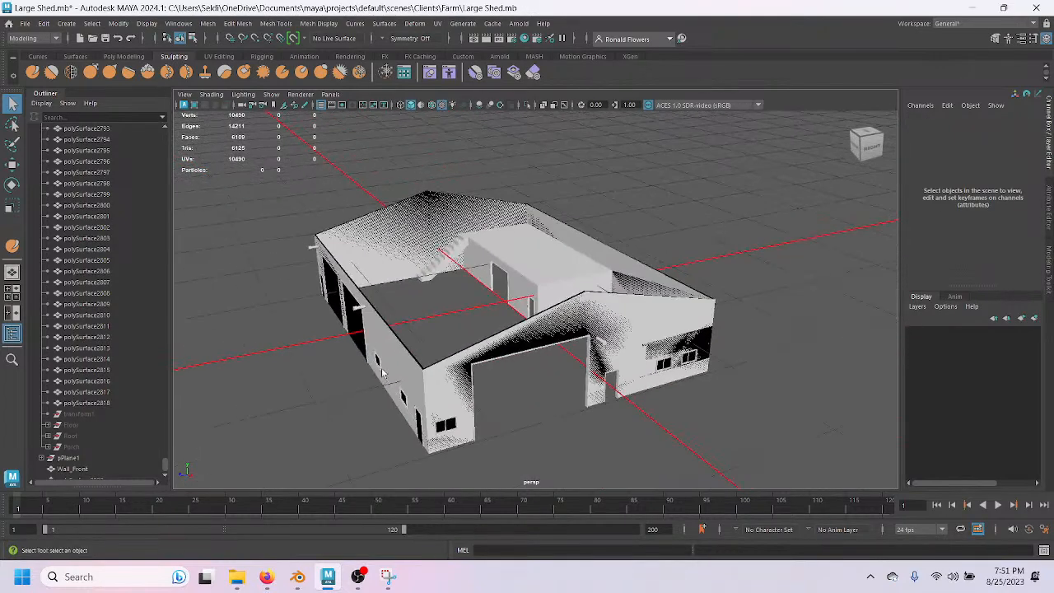
{"action": "scroll", "coordinate": [464, 393], "scroll_direction": "up", "scroll_amount": 5}
{"action": "left_click_drag", "start_coordinate": [509, 395], "coordinate": [518, 330], "text": "alt"}
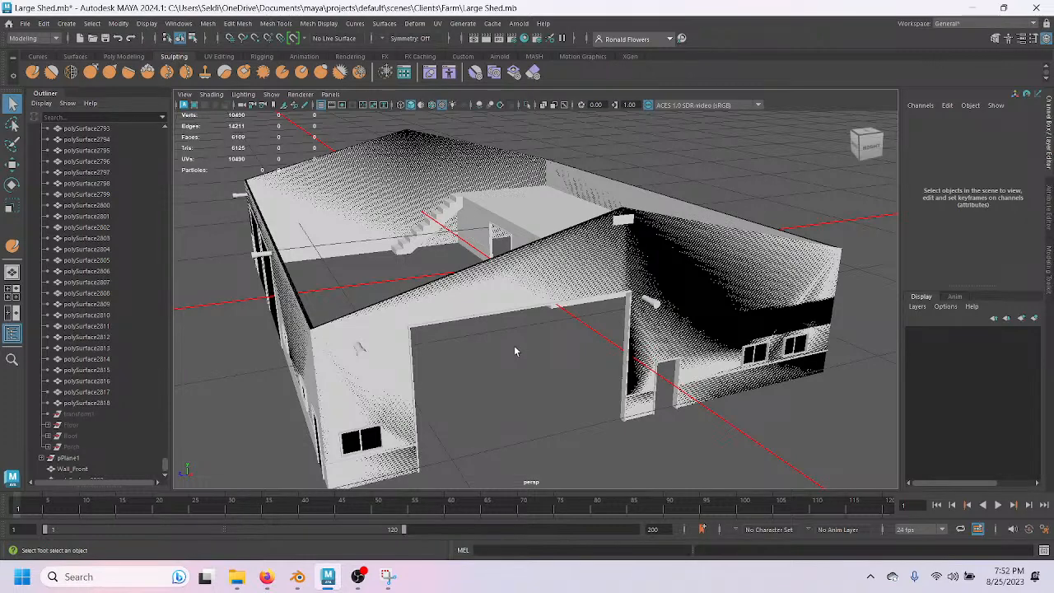
{"action": "scroll", "coordinate": [515, 346], "scroll_direction": "down", "scroll_amount": 1}
{"action": "scroll", "coordinate": [515, 347], "scroll_direction": "up", "scroll_amount": 1}
{"action": "scroll", "coordinate": [515, 347], "scroll_direction": "down", "scroll_amount": 1}
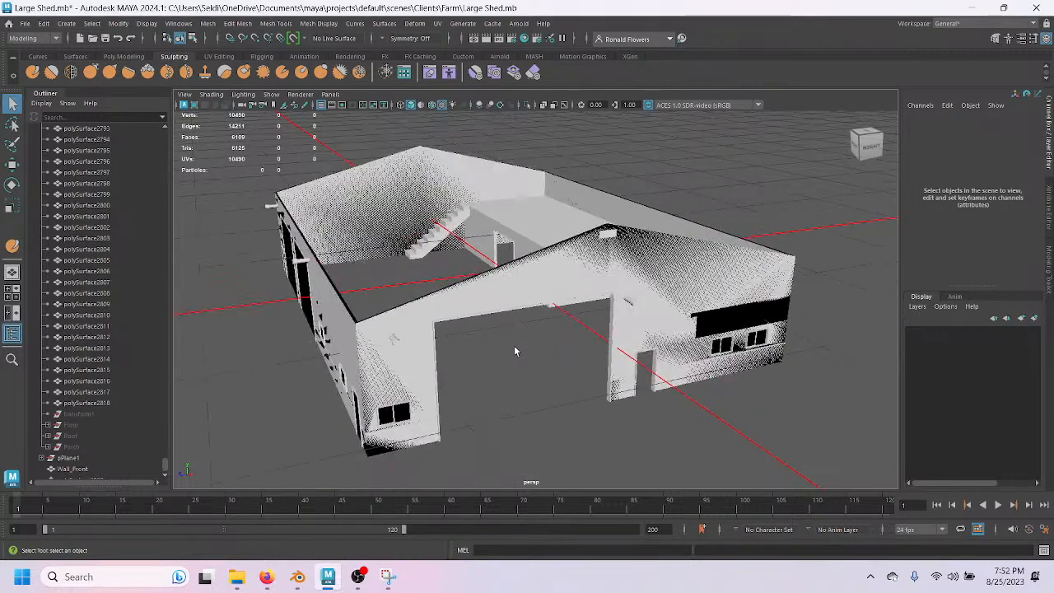
{"action": "scroll", "coordinate": [514, 352], "scroll_direction": "up", "scroll_amount": 2}
{"action": "left_click_drag", "start_coordinate": [514, 352], "coordinate": [545, 346], "text": "alt"}
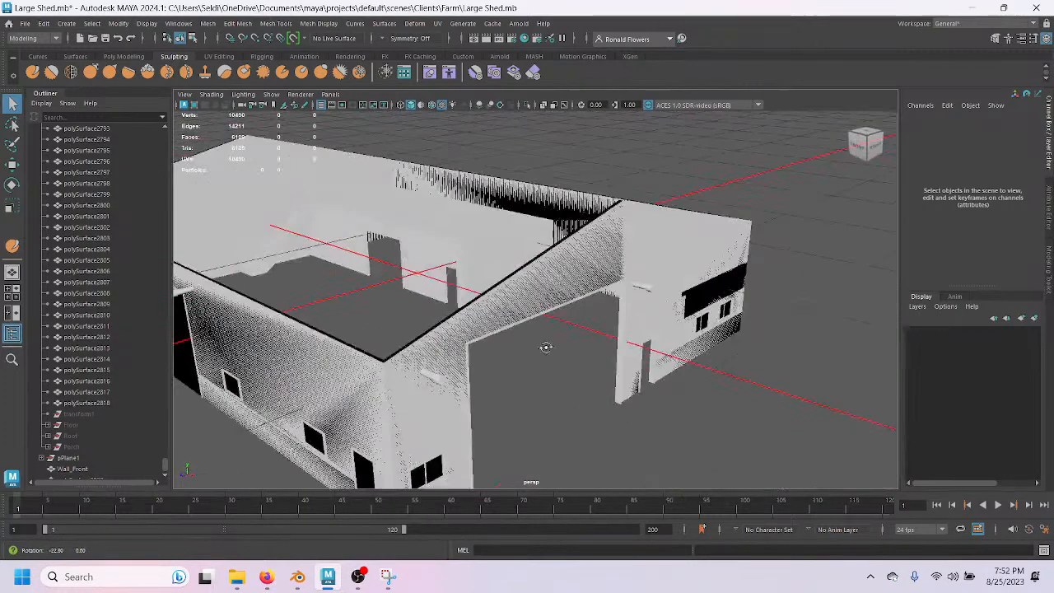
Switch to OBS to read the stream's live chat, and return to the shed model in Maya.
{"action": "left_click", "coordinate": [357, 579]}
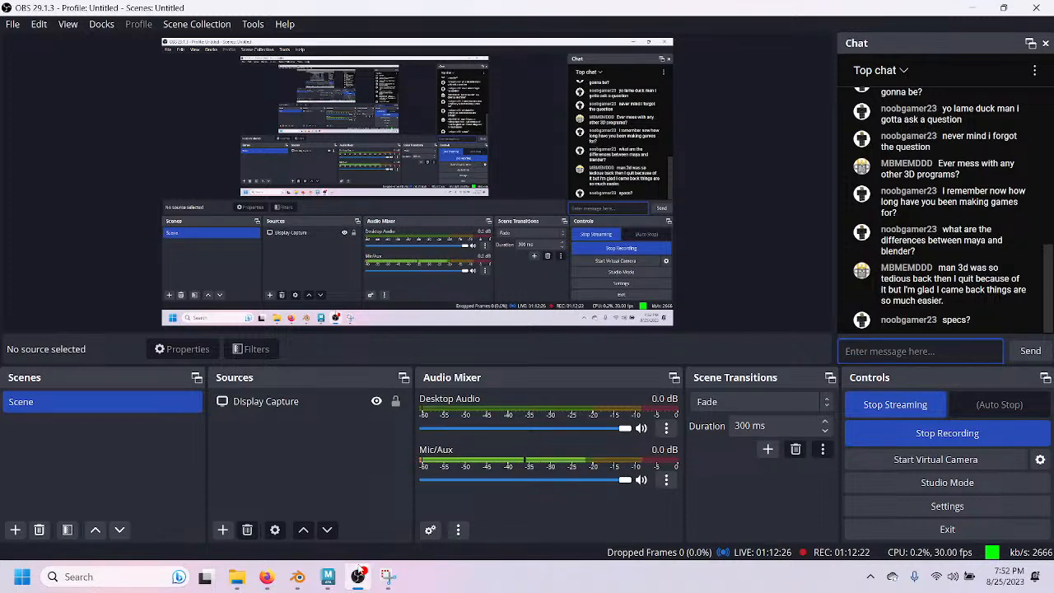
{"action": "left_click", "coordinate": [330, 576]}
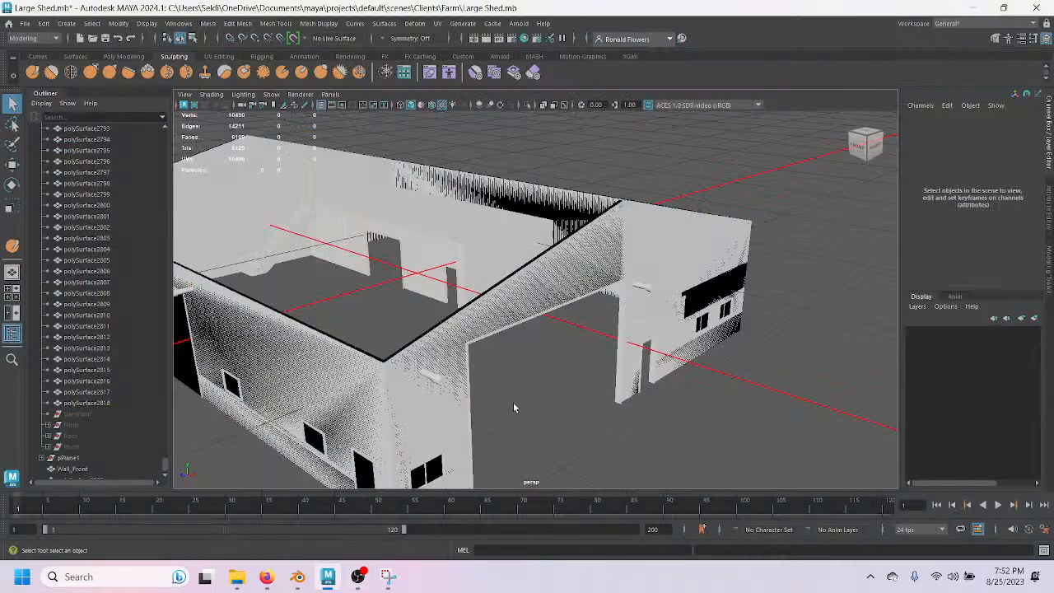
{"action": "scroll", "coordinate": [493, 376], "scroll_direction": "down", "scroll_amount": 3}
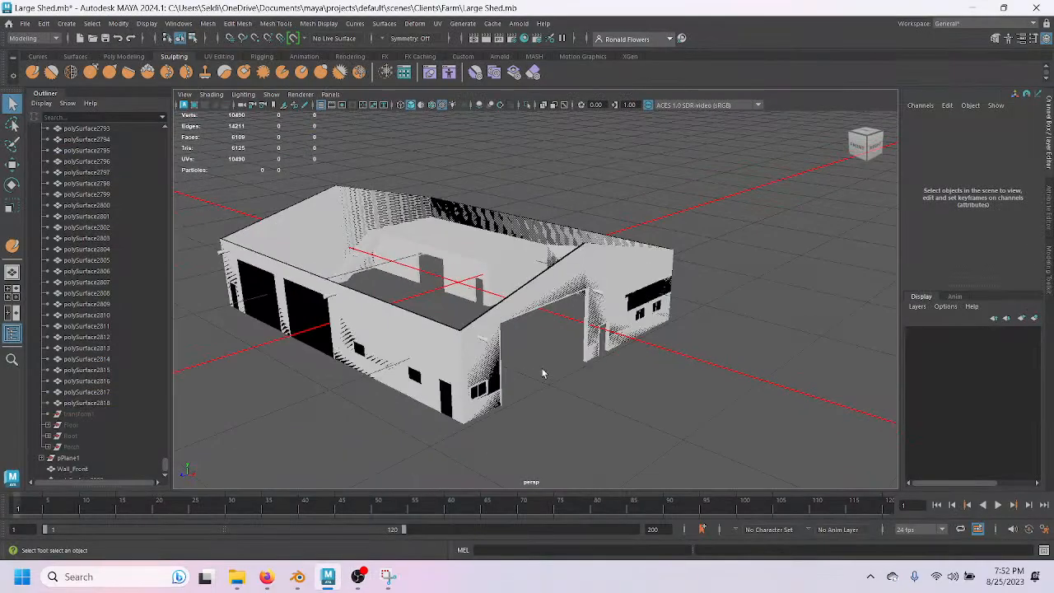
{"action": "scroll", "coordinate": [542, 371], "scroll_direction": "up", "scroll_amount": 1}
{"action": "mouse_move", "coordinate": [542, 373]}
{"action": "left_mouse_down", "text": "alt"}
{"action": "mouse_move", "coordinate": [560, 353]}
{"action": "mouse_move", "coordinate": [523, 365]}
{"action": "mouse_move", "coordinate": [532, 360]}
{"action": "mouse_move", "coordinate": [517, 388]}
{"action": "mouse_move", "coordinate": [514, 370]}
{"action": "mouse_move", "coordinate": [537, 370]}
{"action": "left_mouse_up", "text": "alt"}
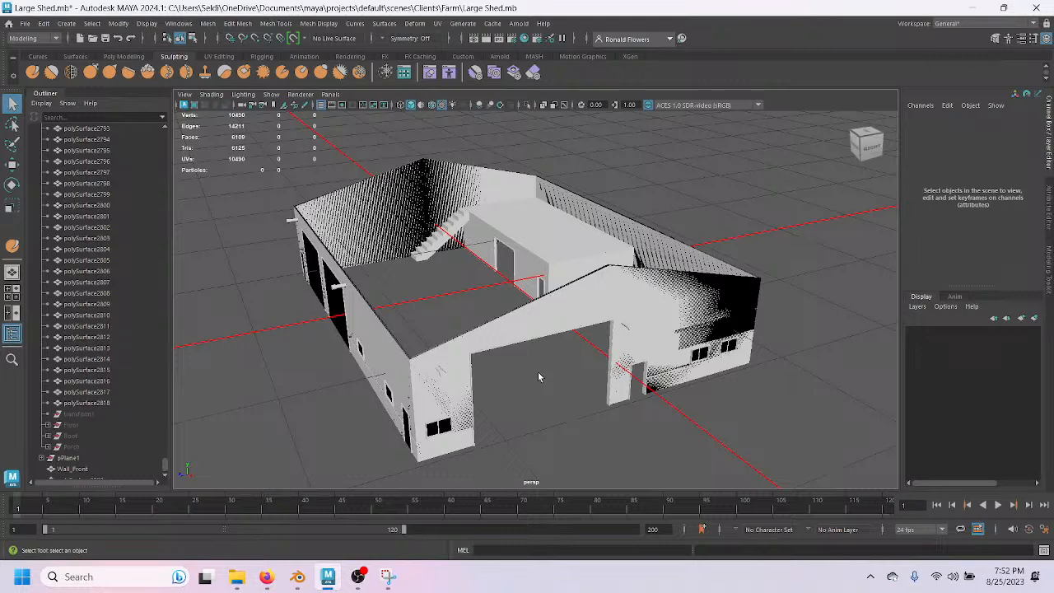
Select the Wall_Front mesh on the gabled end of the shed.
{"action": "left_click", "coordinate": [549, 362]}
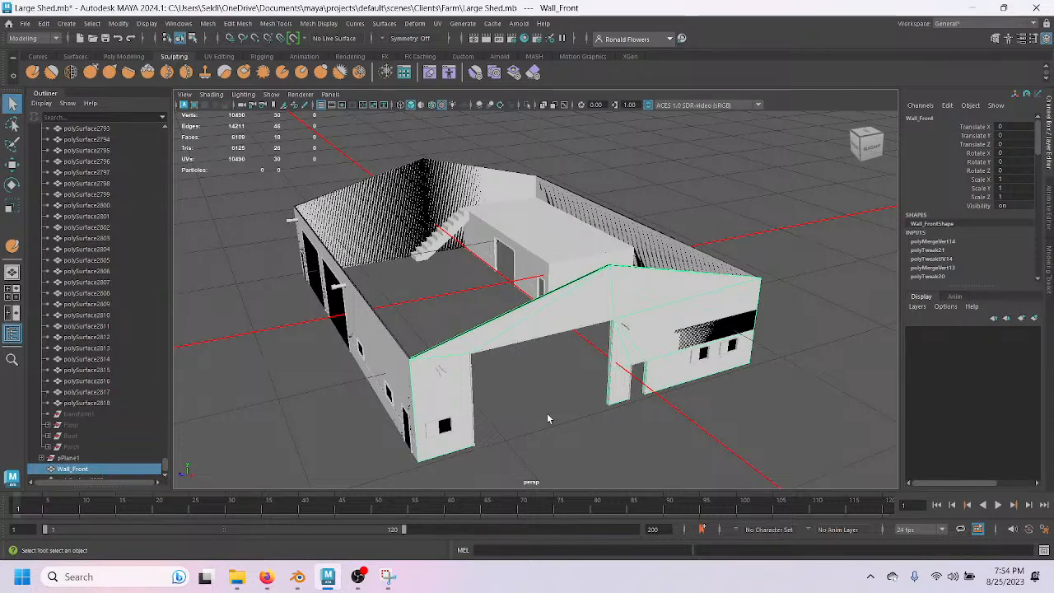
{"action": "mouse_move", "coordinate": [534, 388]}
{"action": "left_mouse_down", "text": "alt"}
{"action": "mouse_move", "coordinate": [560, 400]}
{"action": "mouse_move", "coordinate": [486, 400]}
{"action": "mouse_move", "coordinate": [553, 399]}
{"action": "left_mouse_up", "text": "alt"}
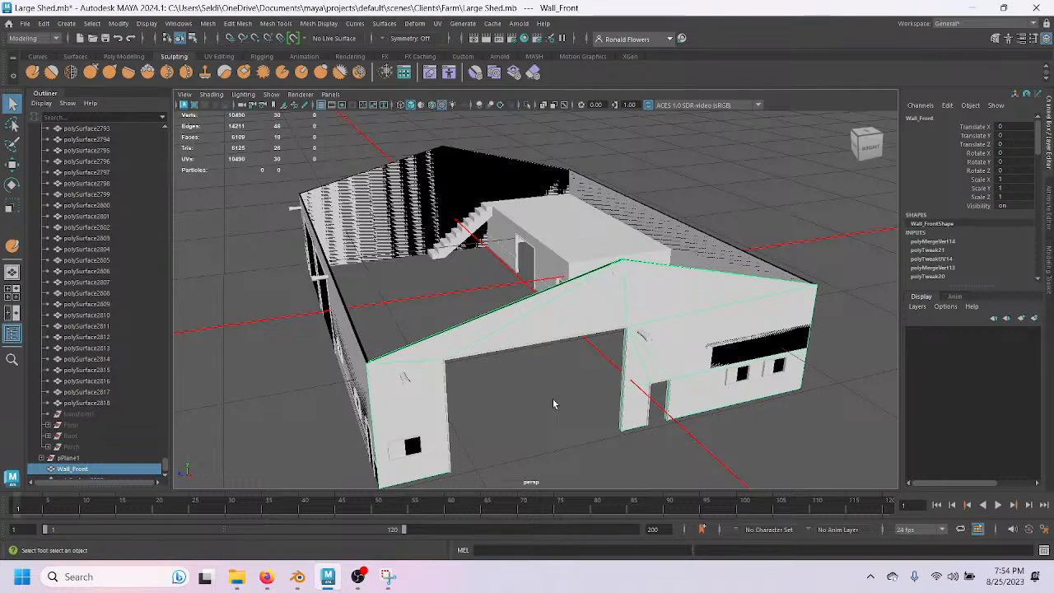
{"action": "scroll", "coordinate": [543, 379], "scroll_direction": "up", "scroll_amount": 2}
{"action": "middle_click_drag", "start_coordinate": [544, 379], "coordinate": [486, 292], "text": "alt"}
{"action": "left_click_drag", "start_coordinate": [487, 292], "coordinate": [489, 370], "text": "alt"}
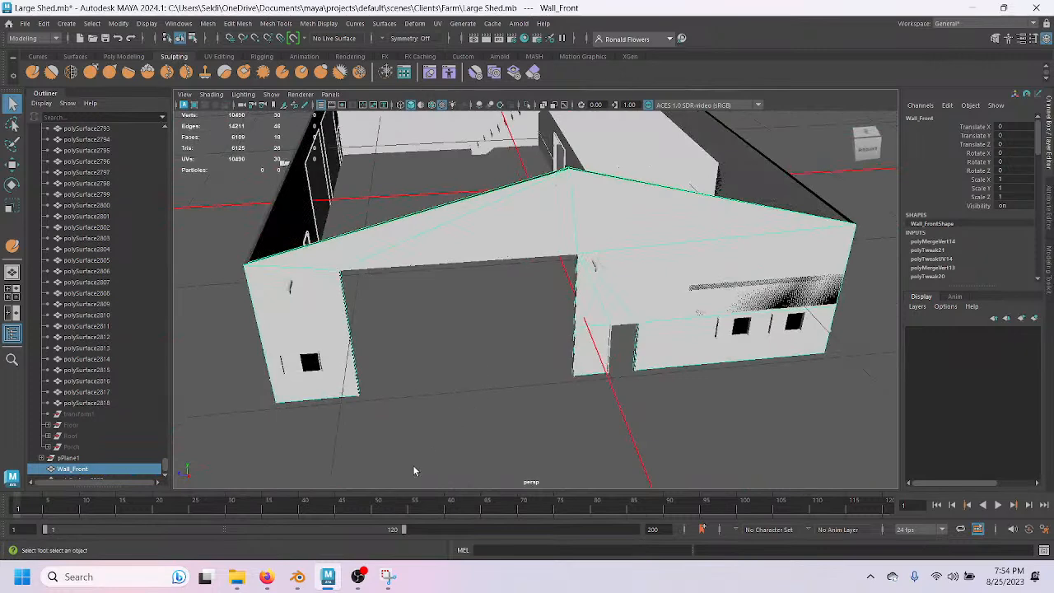
Check the live chat in OBS for new messages and return to Maya.
{"action": "left_click", "coordinate": [357, 577]}
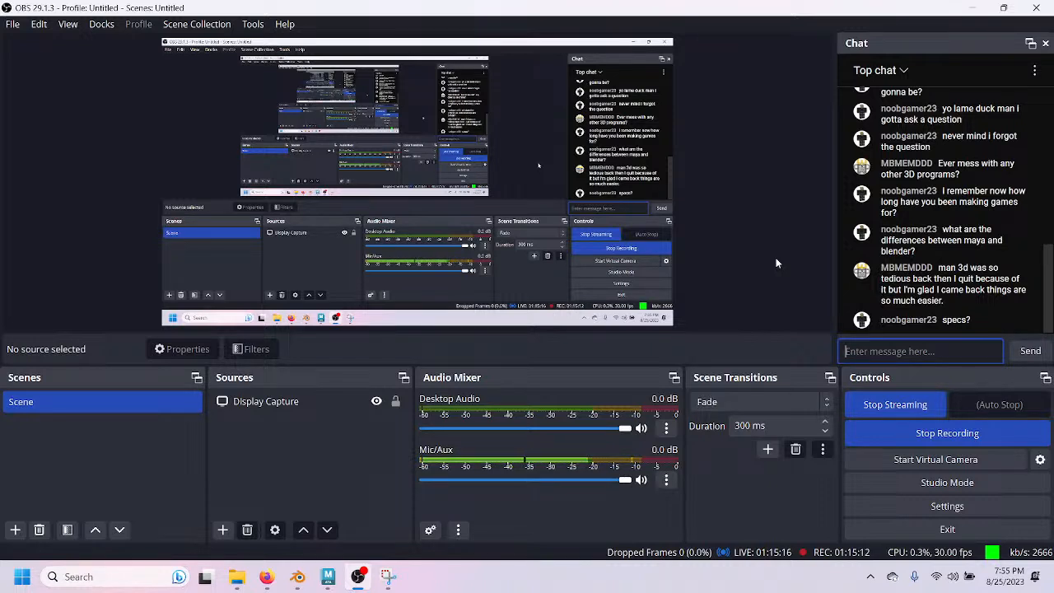
{"action": "left_click", "coordinate": [337, 581]}
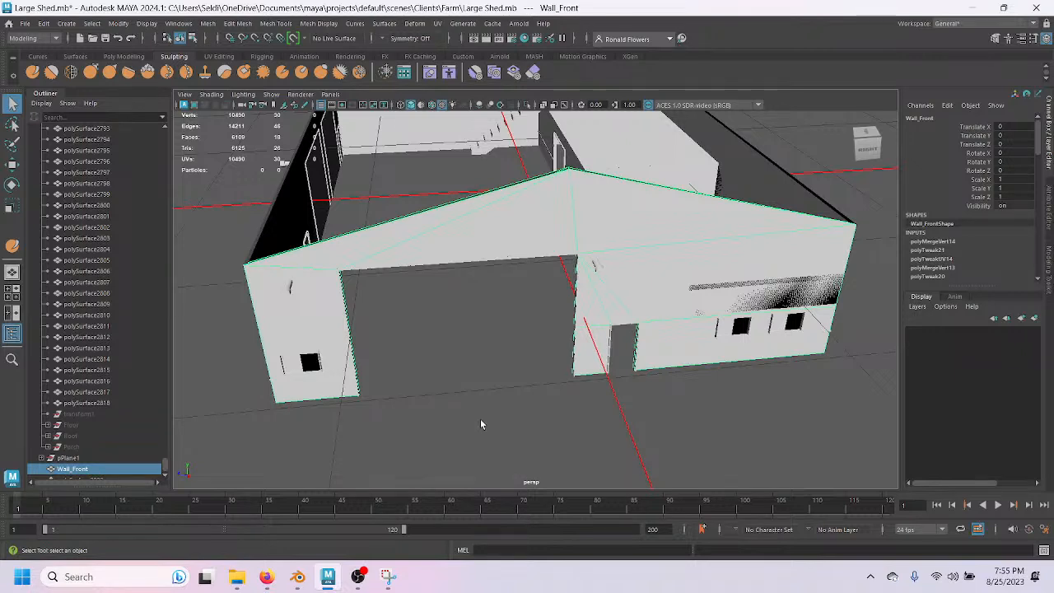
Examine the front wall around the small doorway and the two windows beside it from several angles.
{"action": "left_click_drag", "start_coordinate": [639, 425], "coordinate": [604, 410], "text": "alt"}
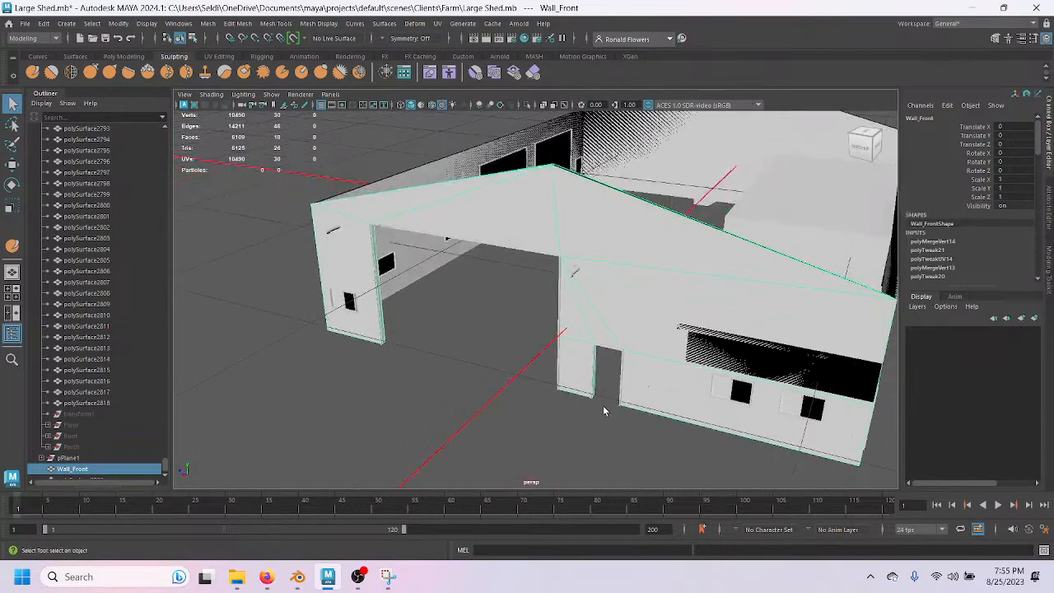
{"action": "scroll", "coordinate": [603, 411], "scroll_direction": "up", "scroll_amount": 3}
{"action": "middle_click_drag", "start_coordinate": [535, 411], "coordinate": [403, 377], "text": "alt"}
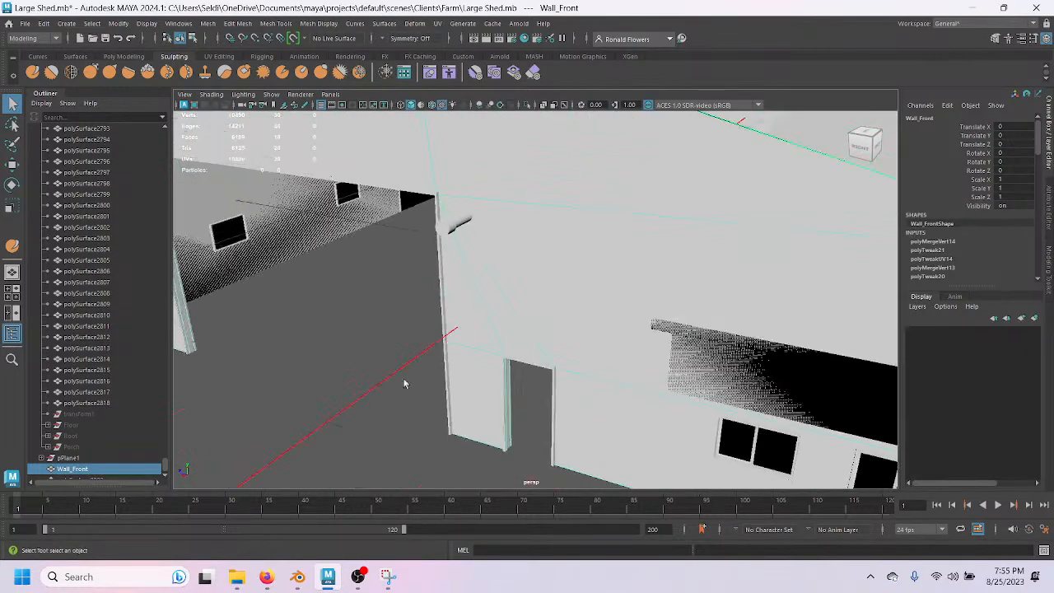
{"action": "scroll", "coordinate": [400, 407], "scroll_direction": "down", "scroll_amount": 5}
{"action": "scroll", "coordinate": [531, 393], "scroll_direction": "down", "scroll_amount": 1}
{"action": "scroll", "coordinate": [537, 395], "scroll_direction": "up", "scroll_amount": 1}
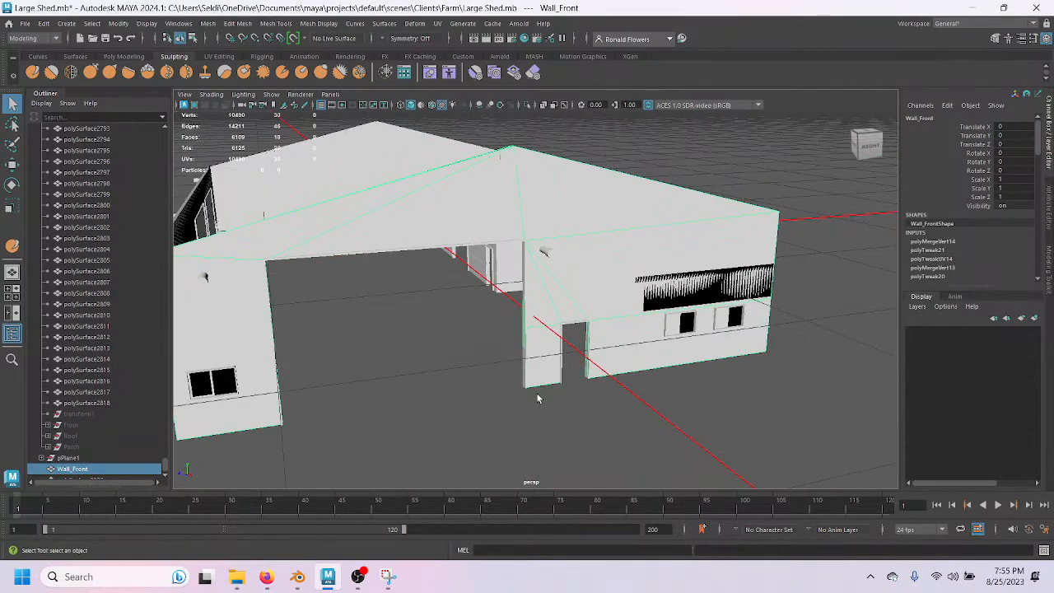
{"action": "left_click_drag", "start_coordinate": [560, 394], "coordinate": [485, 412], "text": "alt"}
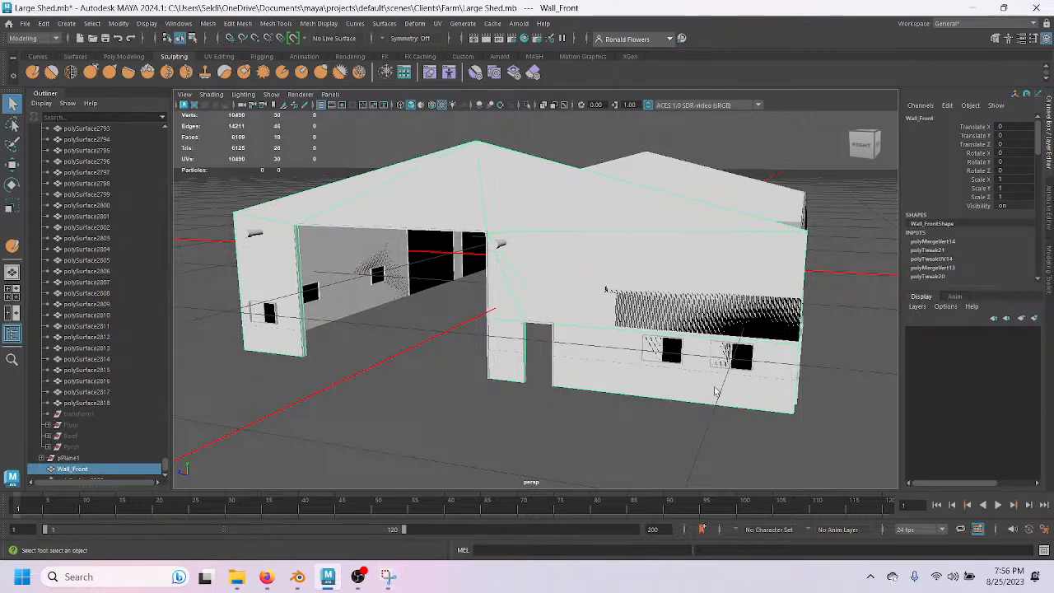
{"action": "scroll", "coordinate": [715, 386], "scroll_direction": "up", "scroll_amount": 5}
{"action": "left_click_drag", "start_coordinate": [621, 415], "coordinate": [659, 398], "text": "alt"}
{"action": "middle_click_drag", "start_coordinate": [611, 373], "coordinate": [601, 373], "text": "alt"}
{"action": "left_click_drag", "start_coordinate": [601, 373], "coordinate": [499, 392], "text": "alt"}
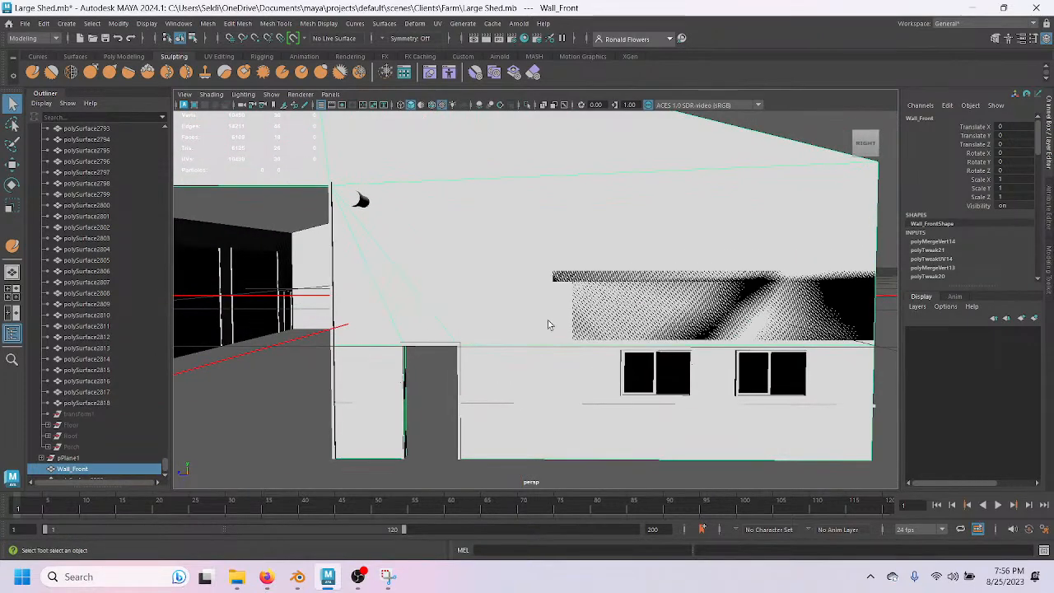
In the orthographic side view, slice the front wall horizontally with Multi-Cut along the windows' lower edge, from the small doorway to the far corner.
{"action": "key", "text": "space"}
{"action": "key", "text": "space"}
{"action": "scroll", "coordinate": [661, 403], "scroll_direction": "down", "scroll_amount": 7}
{"action": "middle_click_drag", "start_coordinate": [625, 416], "coordinate": [600, 189], "text": "alt"}
{"action": "scroll", "coordinate": [629, 339], "scroll_direction": "up", "scroll_amount": 4}
{"action": "middle_click_drag", "start_coordinate": [713, 322], "coordinate": [608, 354], "text": "alt"}
{"action": "scroll", "coordinate": [494, 345], "scroll_direction": "up", "scroll_amount": 4}
{"action": "scroll", "coordinate": [608, 355], "scroll_direction": "down", "scroll_amount": 4}
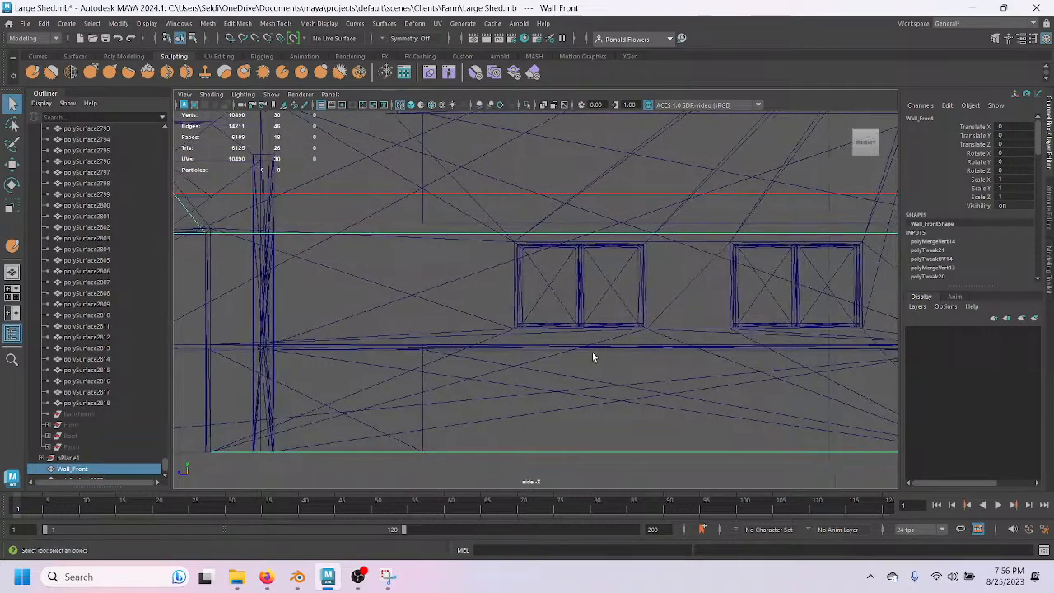
{"action": "middle_click_drag", "start_coordinate": [565, 316], "coordinate": [531, 382], "text": "alt"}
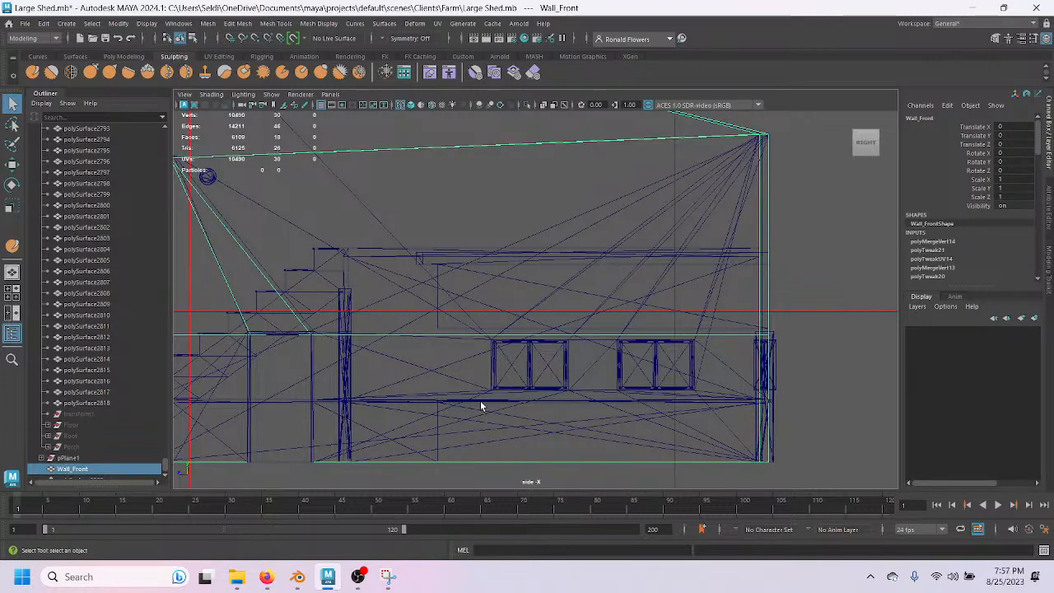
{"action": "scroll", "coordinate": [541, 398], "scroll_direction": "up", "scroll_amount": 1}
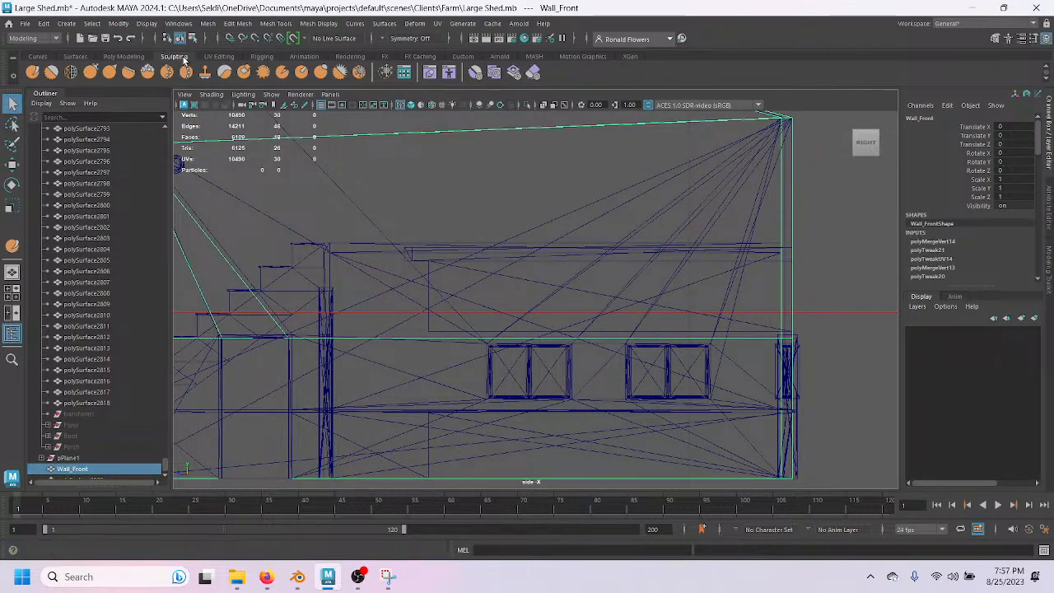
{"action": "left_click", "coordinate": [126, 56]}
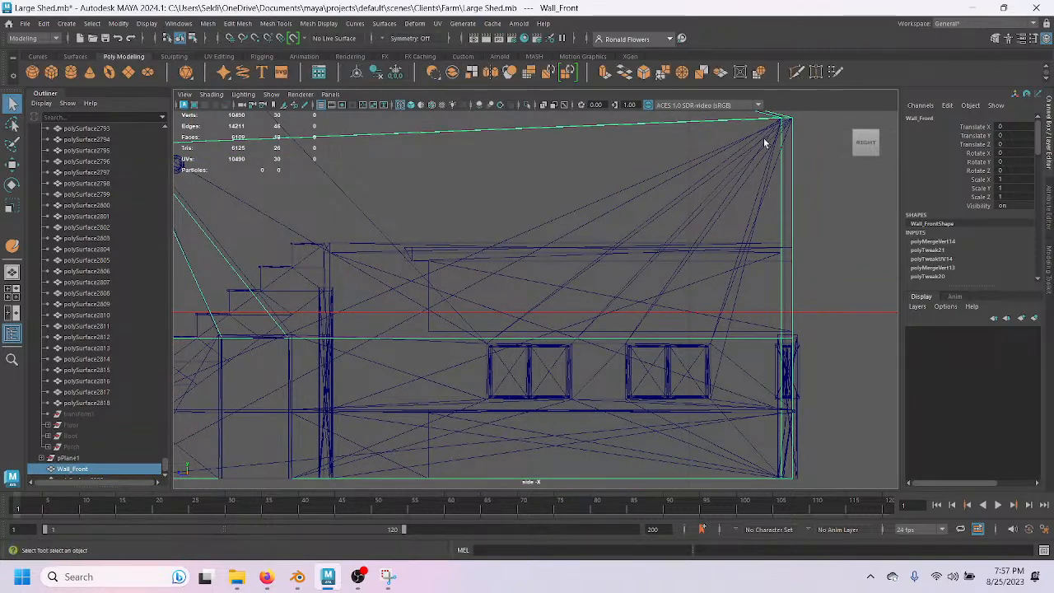
{"action": "left_click", "coordinate": [797, 72]}
{"action": "scroll", "coordinate": [581, 388], "scroll_direction": "down", "scroll_amount": 2}
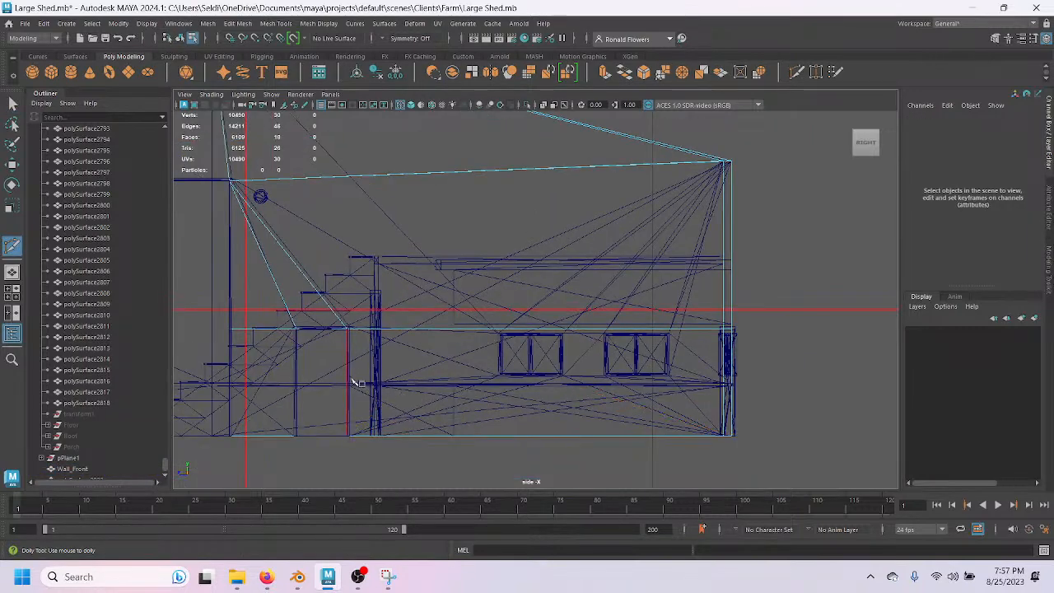
{"action": "left_click_drag", "start_coordinate": [335, 376], "coordinate": [843, 382]}
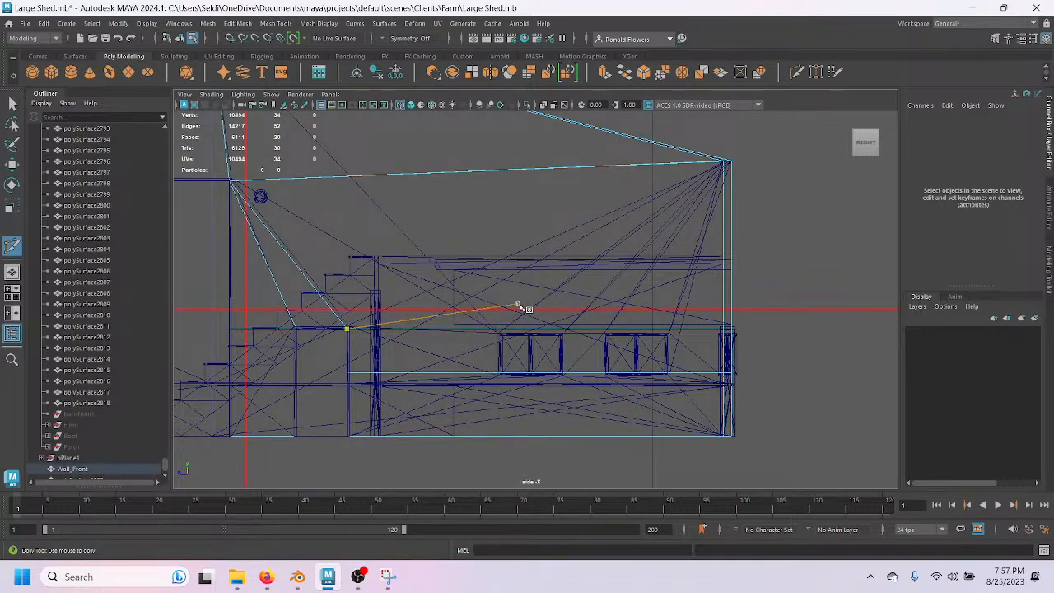
Slice the front wall from base to roofline three times: vertically beside the windows, slanted through the first window, and vertically through the second.
{"action": "scroll", "coordinate": [516, 427], "scroll_direction": "down", "scroll_amount": 2}
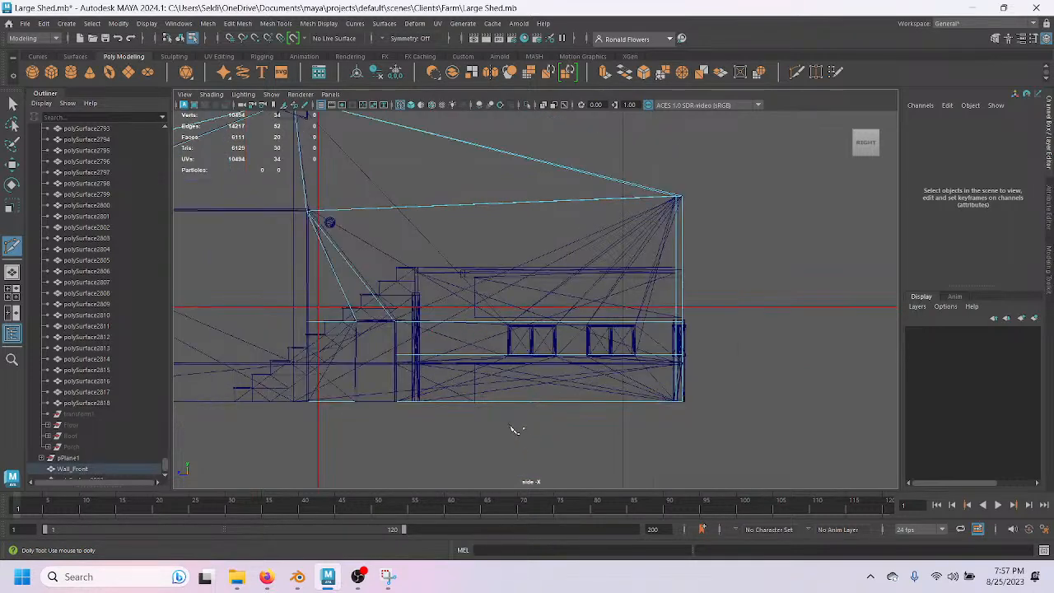
{"action": "left_click_drag", "start_coordinate": [489, 428], "coordinate": [488, 122], "text": "shift"}
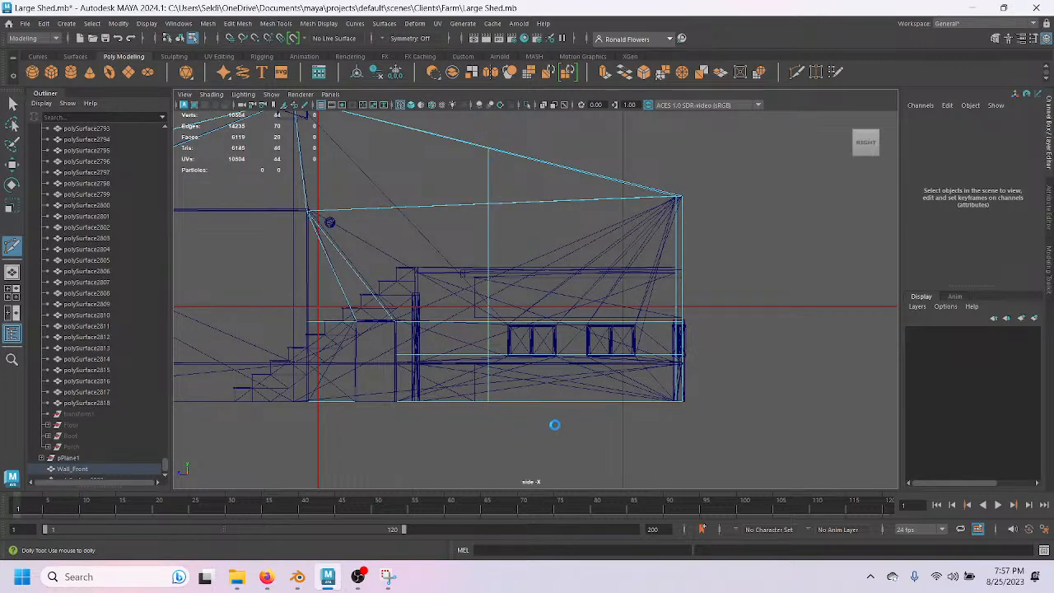
{"action": "left_click_drag", "start_coordinate": [555, 425], "coordinate": [528, 134]}
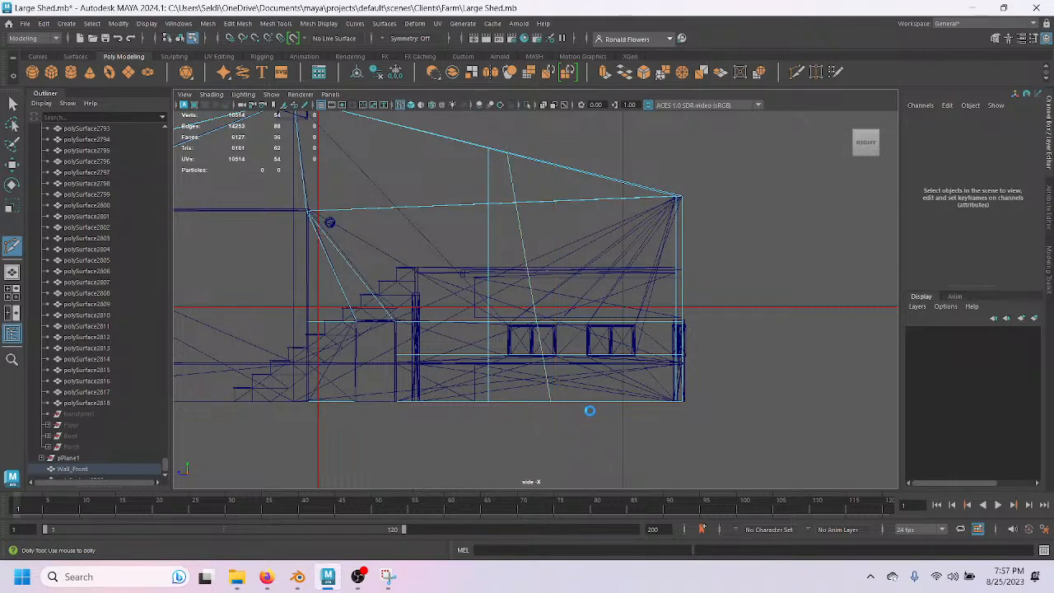
{"action": "left_click_drag", "start_coordinate": [597, 414], "coordinate": [588, 132]}
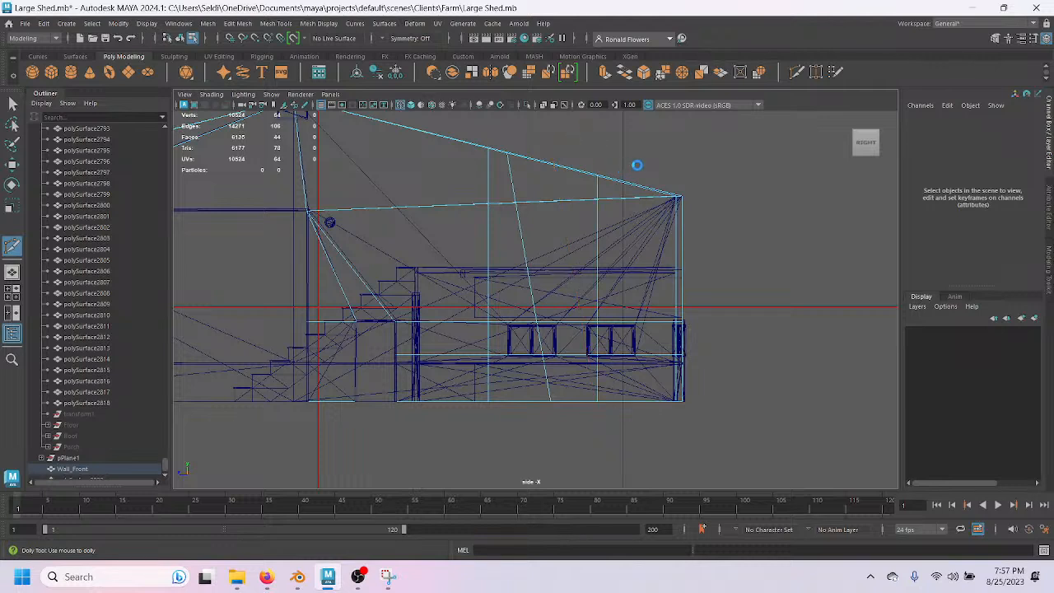
Slice the front wall vertically from roofline to base between the second window and the far corner, and leave Multi-Cut.
{"action": "left_click", "coordinate": [641, 166]}
{"action": "left_click_drag", "start_coordinate": [644, 226], "coordinate": [642, 464]}
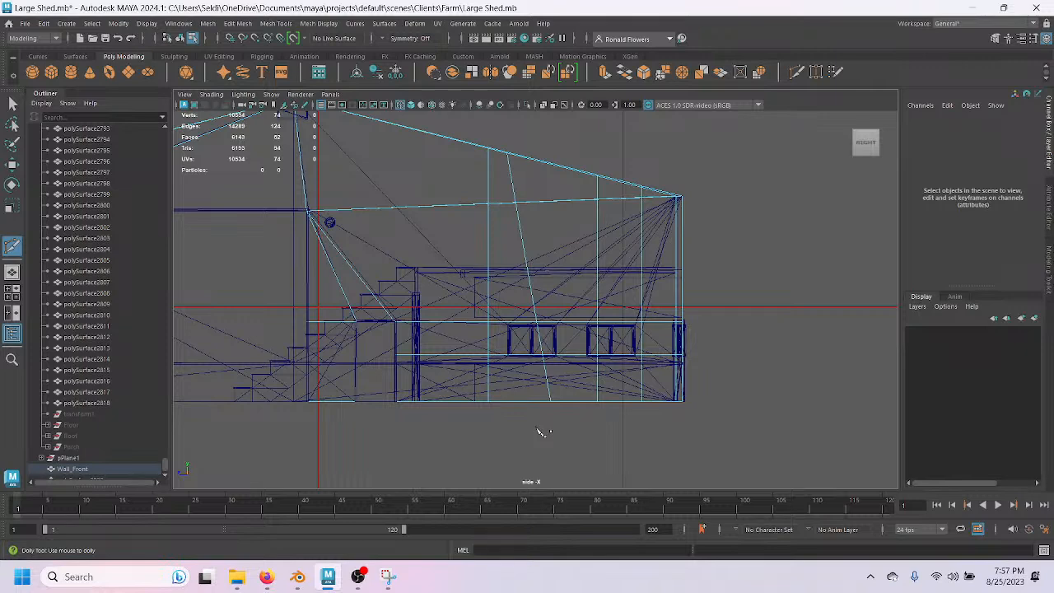
{"action": "key", "text": "q"}
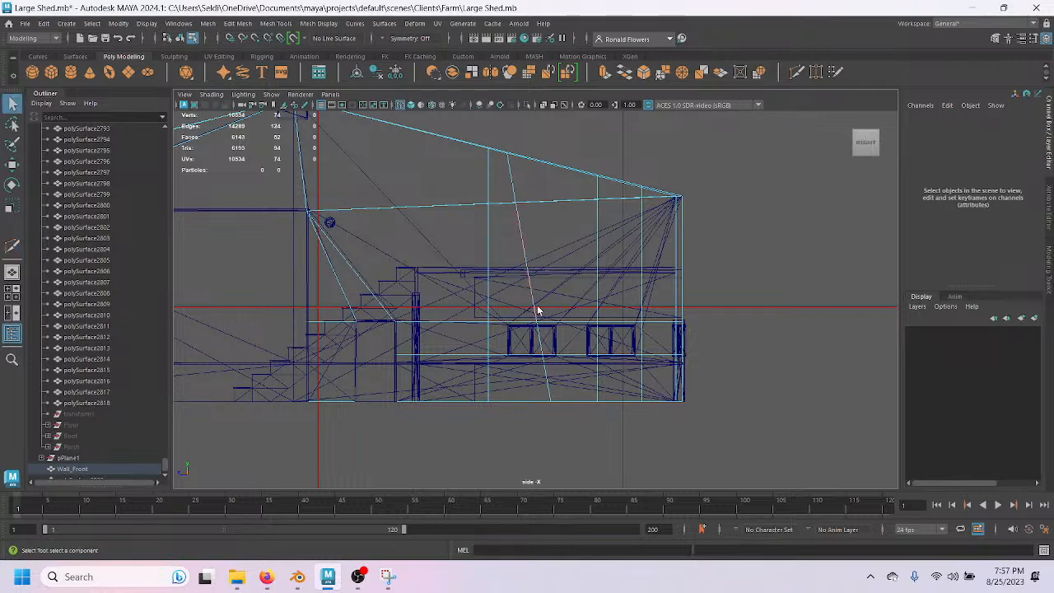
{"action": "scroll", "coordinate": [571, 313], "scroll_direction": "up", "scroll_amount": 4}
{"action": "scroll", "coordinate": [572, 313], "scroll_direction": "down", "scroll_amount": 3}
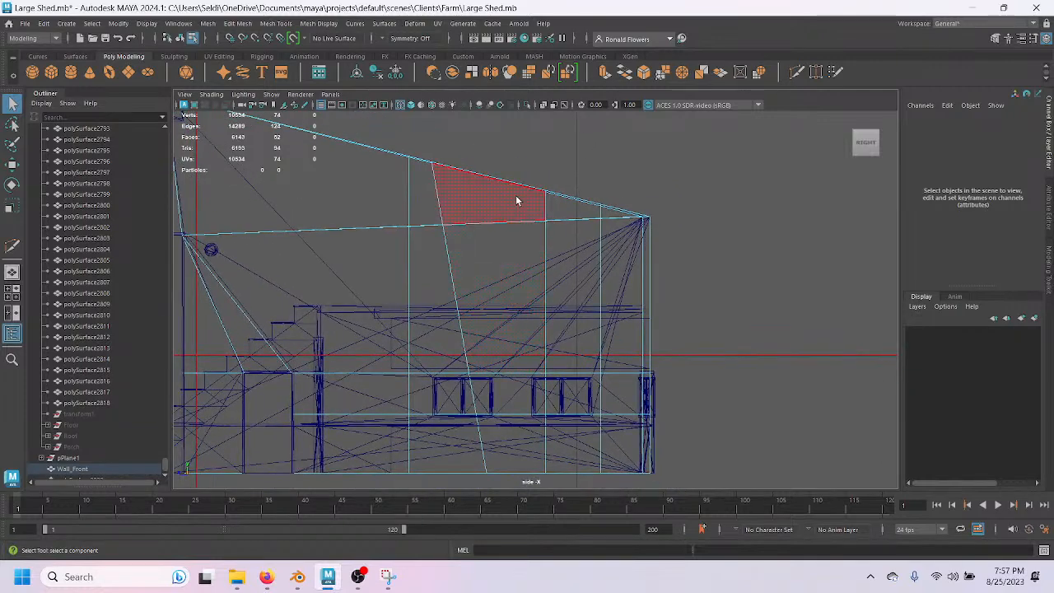
Return to the perspective view, switch to object selection and delete the construction history of Wall_Front.
{"action": "key", "text": "space"}
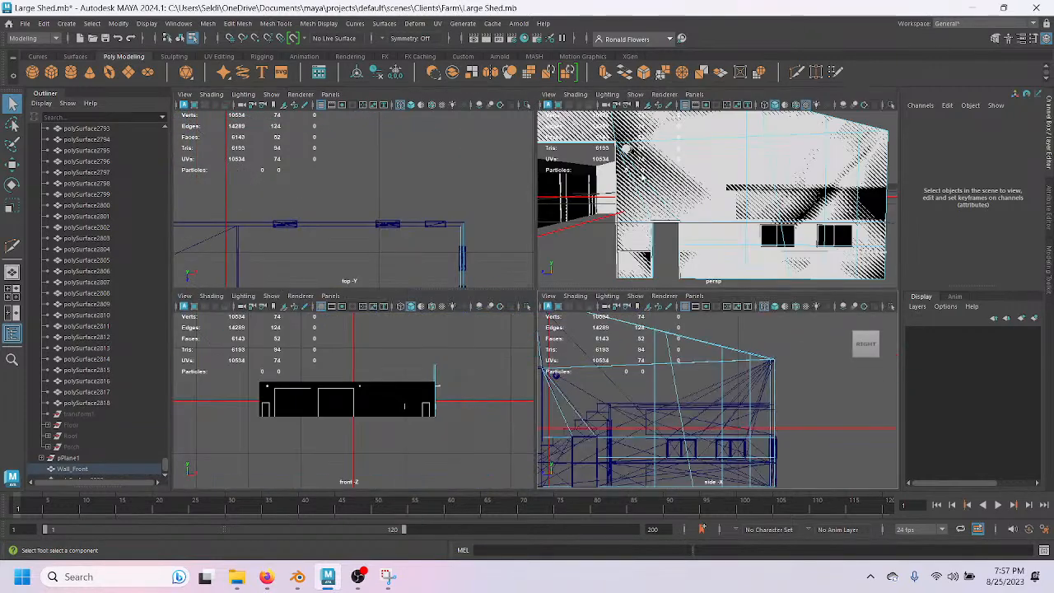
{"action": "key", "text": "space"}
{"action": "left_click_drag", "start_coordinate": [614, 233], "coordinate": [424, 292], "text": "alt"}
{"action": "key", "text": "F8"}
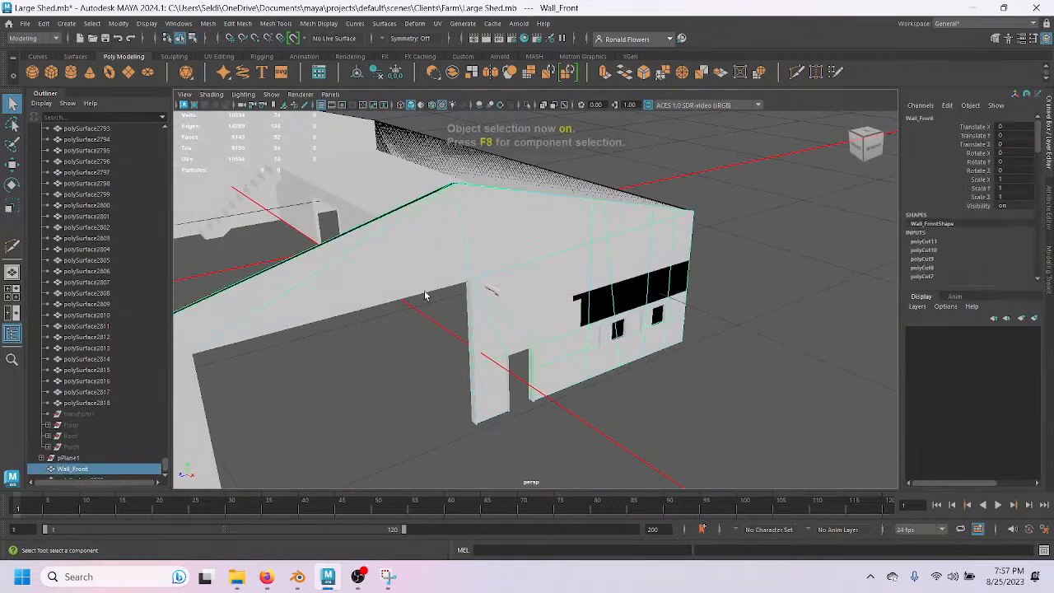
{"action": "left_click", "coordinate": [43, 23]}
{"action": "mouse_move", "coordinate": [144, 156]}
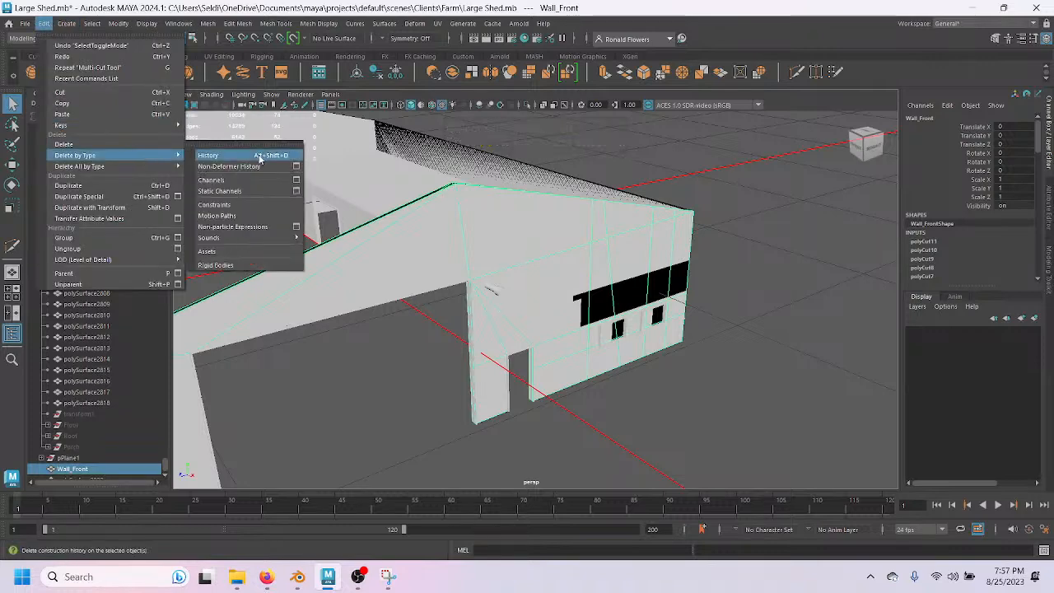
{"action": "left_click", "coordinate": [260, 157]}
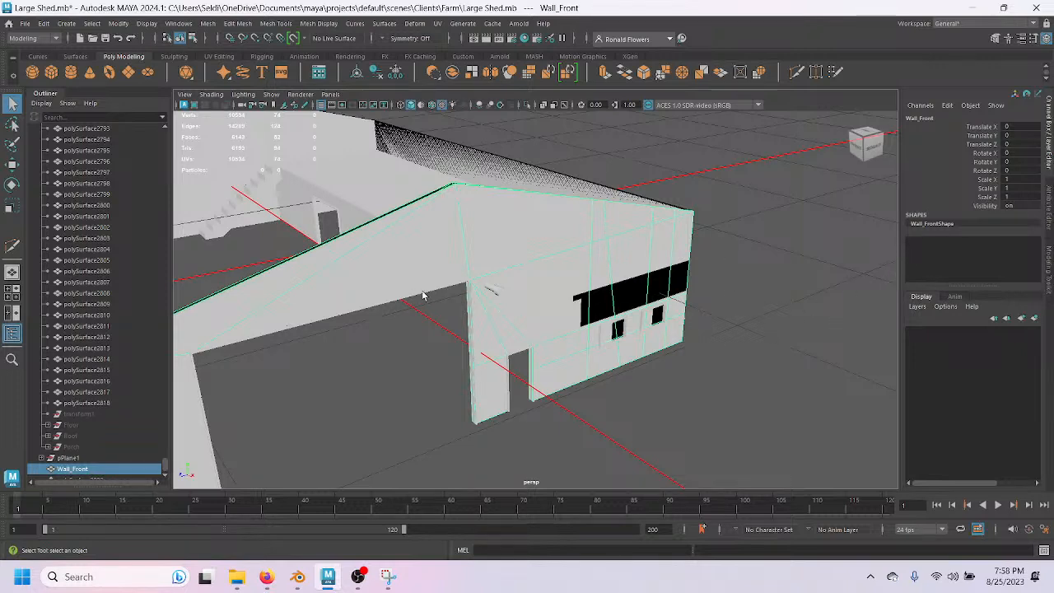
Undo the deletion of the front wall's history.
{"action": "scroll", "coordinate": [486, 387], "scroll_direction": "up", "scroll_amount": 3}
{"action": "mouse_move", "coordinate": [489, 387]}
{"action": "left_mouse_down", "text": "alt"}
{"action": "mouse_move", "coordinate": [419, 372]}
{"action": "mouse_move", "coordinate": [464, 376]}
{"action": "mouse_move", "coordinate": [469, 392]}
{"action": "left_mouse_up", "text": "alt"}
{"action": "middle_click_drag", "start_coordinate": [480, 400], "coordinate": [461, 332], "text": "alt"}
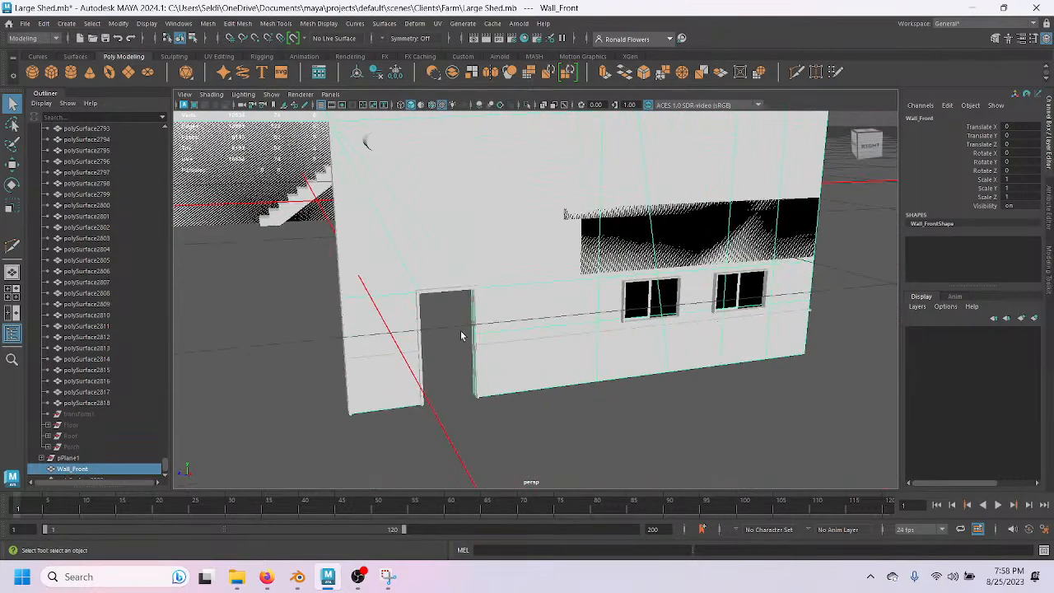
{"action": "scroll", "coordinate": [461, 336], "scroll_direction": "up", "scroll_amount": 3}
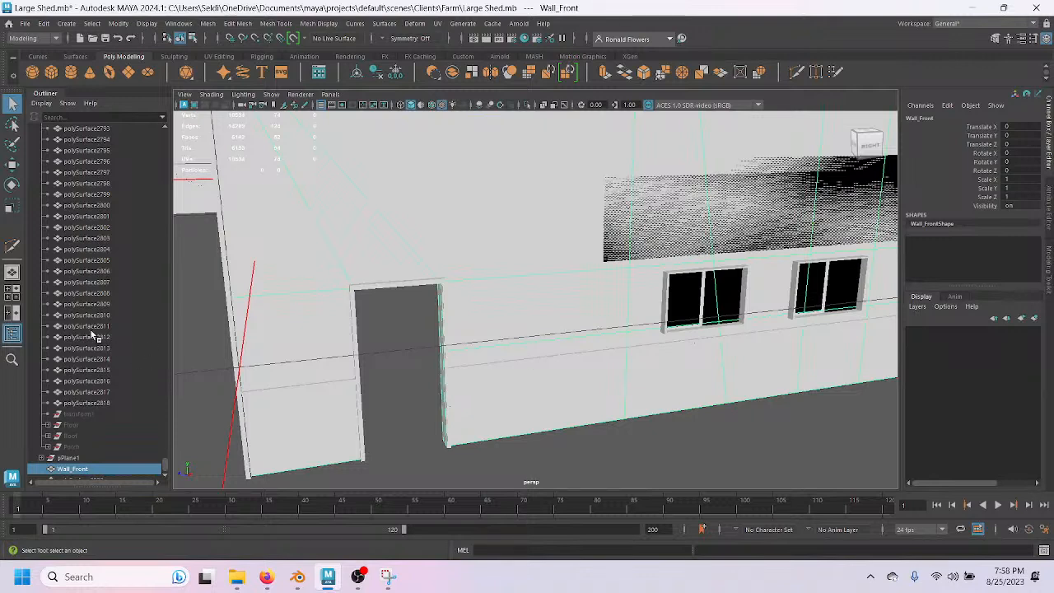
{"action": "key", "text": "ctrl+z"}
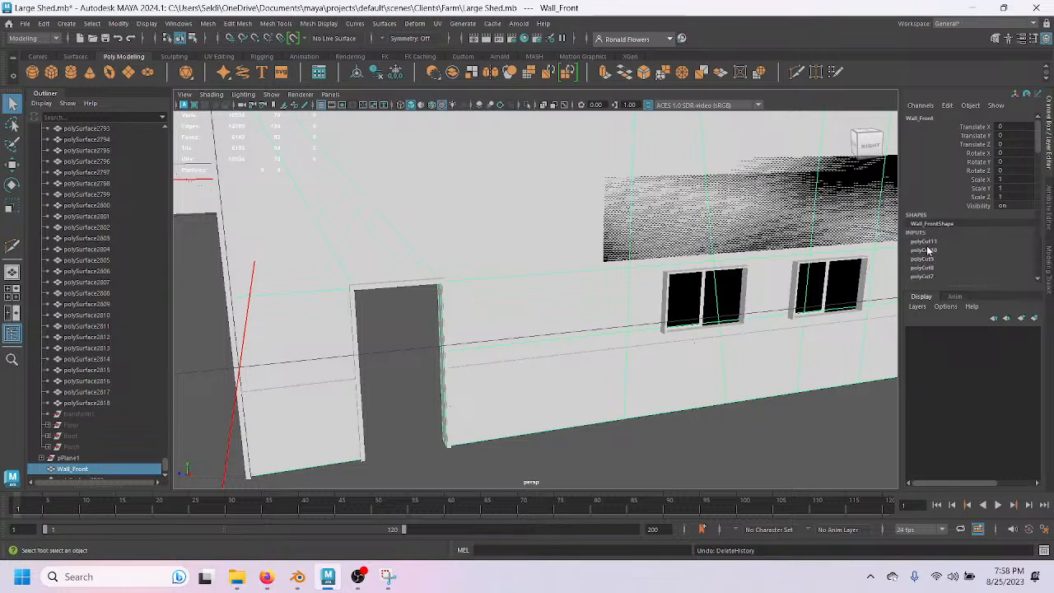
Enlarge the list of Wall_Front's construction inputs and expand the attributes of polyCut11.
{"action": "left_click_drag", "start_coordinate": [955, 294], "coordinate": [953, 406]}
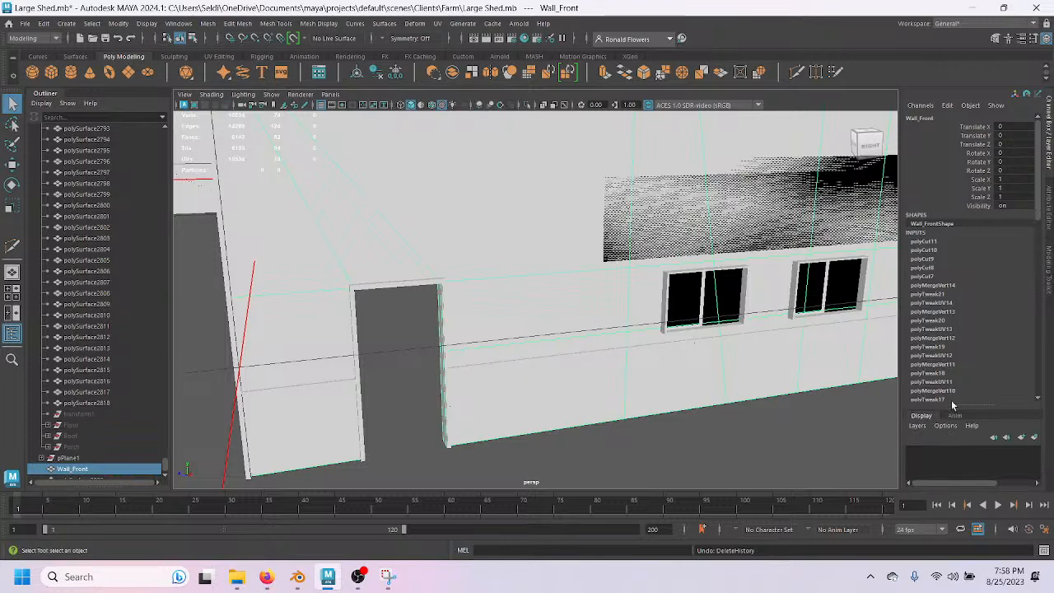
{"action": "left_click", "coordinate": [926, 243]}
{"action": "scroll", "coordinate": [955, 235], "scroll_direction": "up", "scroll_amount": 3}
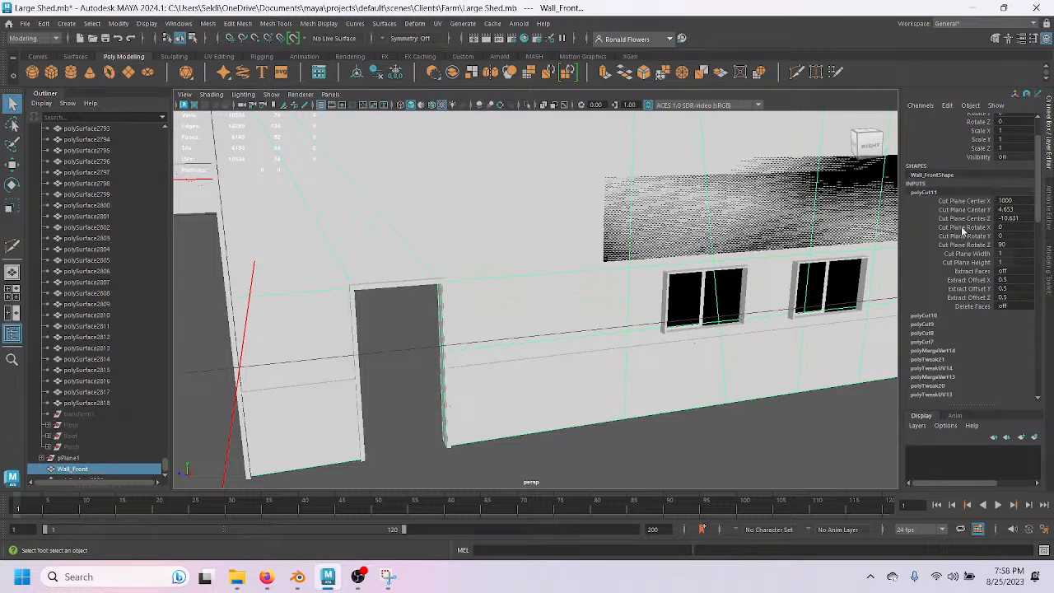
Open the Node Editor, move it aside and graph the input connections of Wall_Front and polyCut11.
{"action": "left_click", "coordinate": [189, 26]}
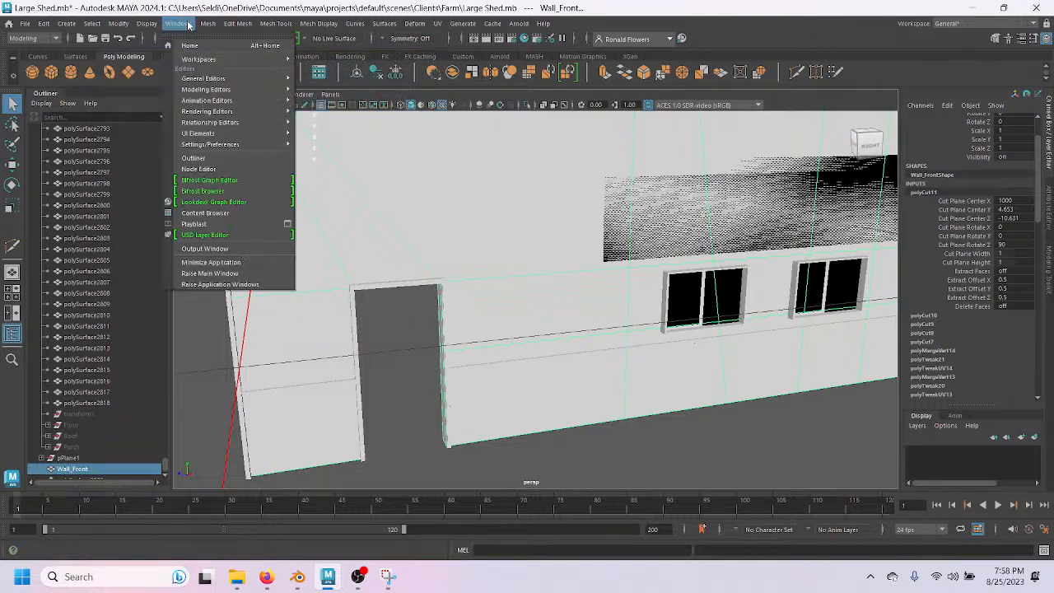
{"action": "left_click", "coordinate": [202, 169]}
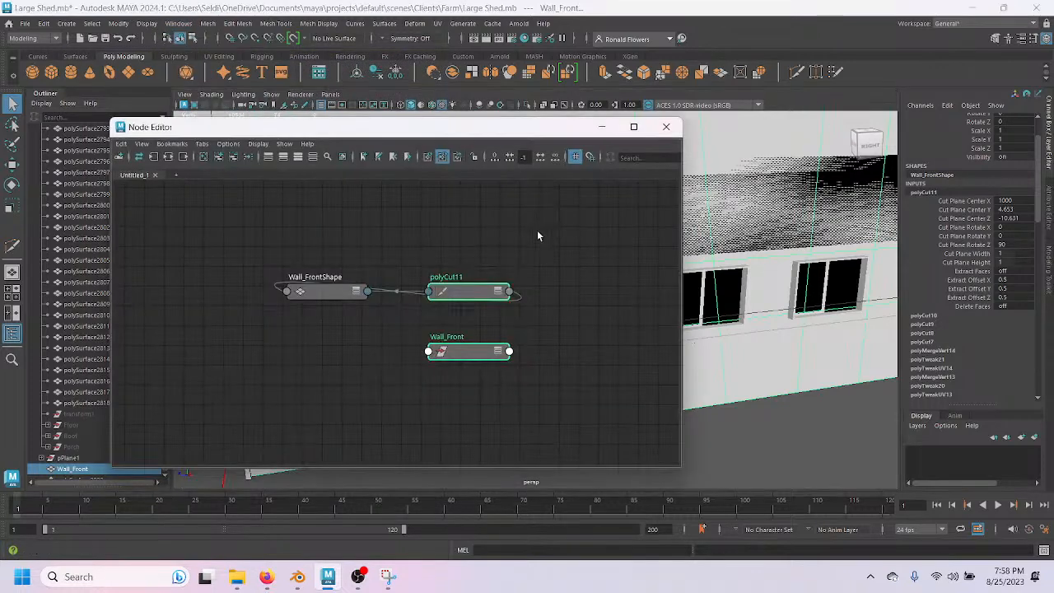
{"action": "left_click_drag", "start_coordinate": [300, 135], "coordinate": [512, 156]}
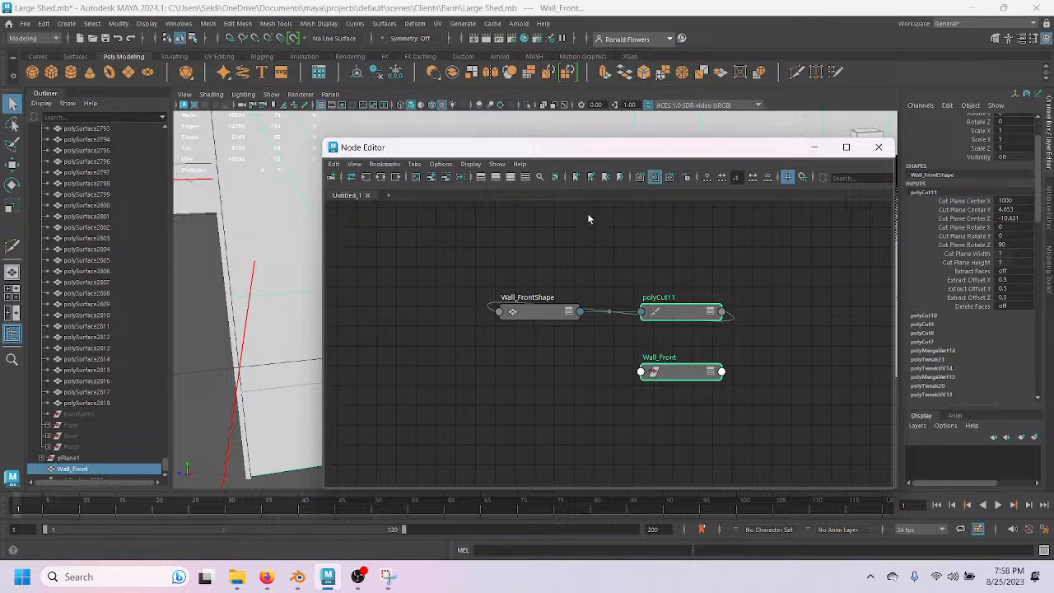
{"action": "left_click", "coordinate": [368, 177]}
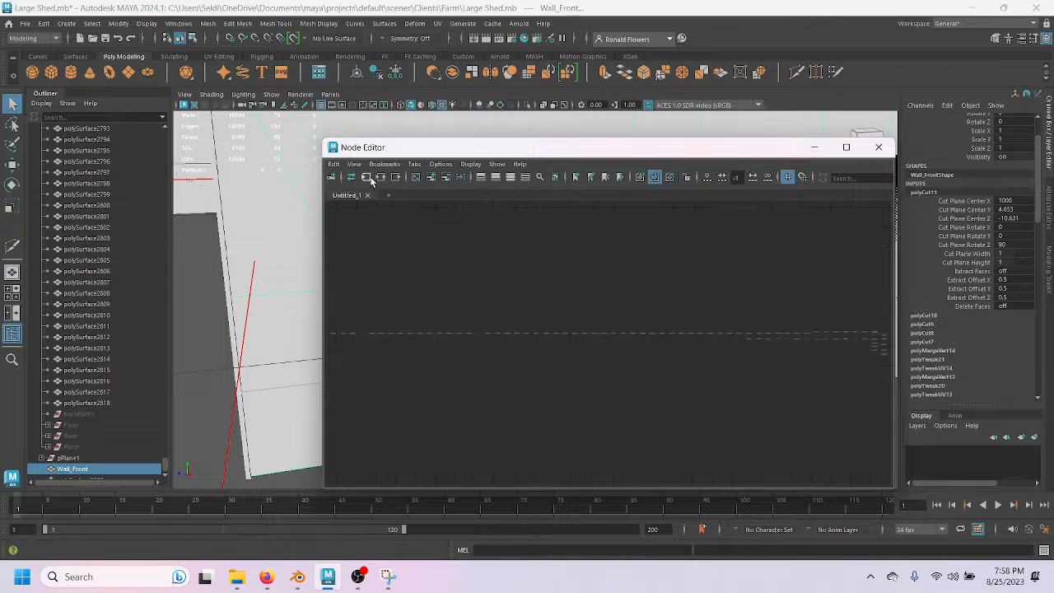
Examine the wall's chain of construction nodes from polyCut2 onward, following the cuts, tweaks and vertex merges, and close the Node Editor.
{"action": "middle_click_drag", "start_coordinate": [415, 349], "coordinate": [617, 357], "text": "alt"}
{"action": "scroll", "coordinate": [618, 357], "scroll_direction": "up", "scroll_amount": 6}
{"action": "middle_click_drag", "start_coordinate": [596, 278], "coordinate": [592, 373], "text": "alt"}
{"action": "scroll", "coordinate": [590, 371], "scroll_direction": "up", "scroll_amount": 5}
{"action": "middle_click_drag", "start_coordinate": [560, 322], "coordinate": [577, 458], "text": "alt"}
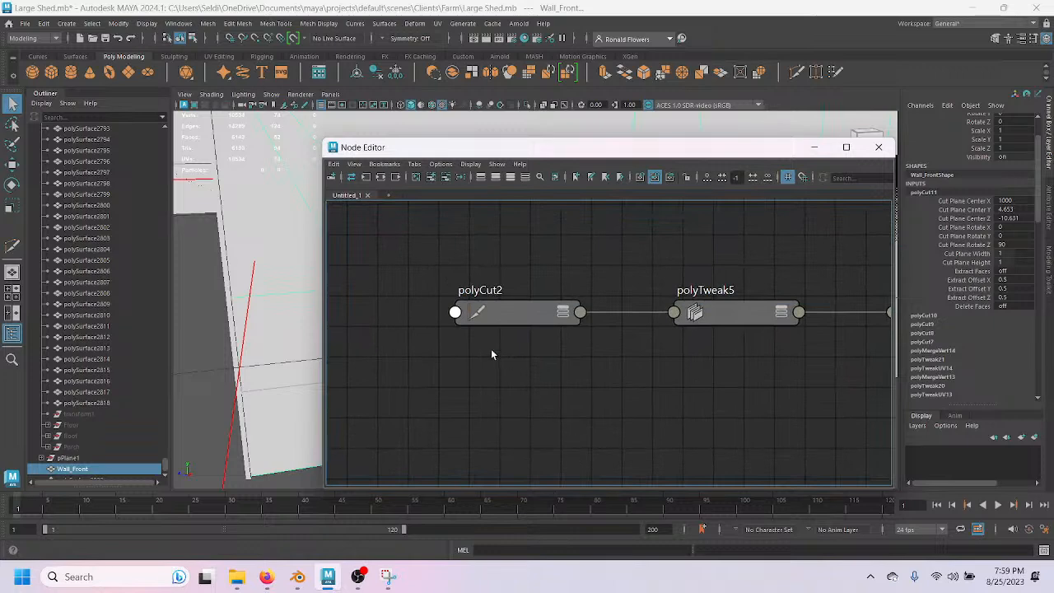
{"action": "middle_click_drag", "start_coordinate": [700, 383], "coordinate": [480, 370], "text": "alt"}
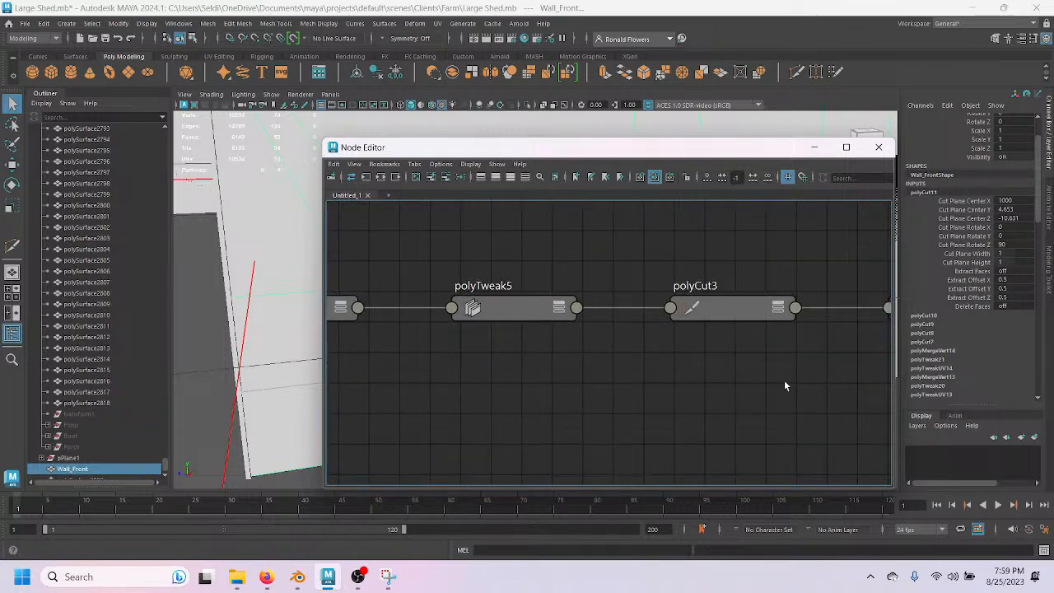
{"action": "middle_click_drag", "start_coordinate": [784, 385], "coordinate": [519, 381], "text": "alt"}
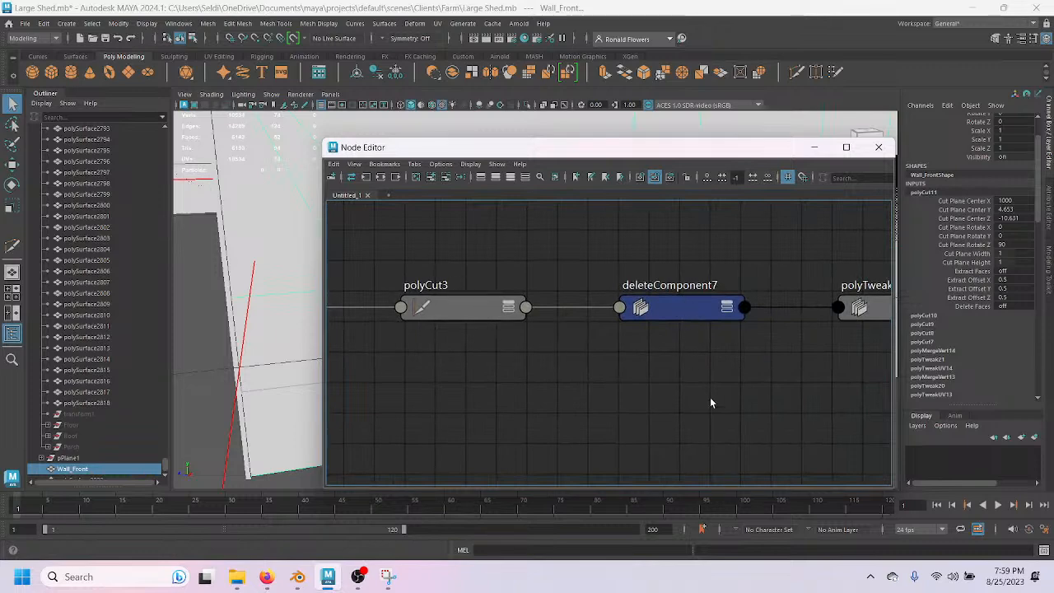
{"action": "scroll", "coordinate": [740, 384], "scroll_direction": "down", "scroll_amount": 2}
{"action": "middle_click_drag", "start_coordinate": [792, 390], "coordinate": [558, 384], "text": "alt"}
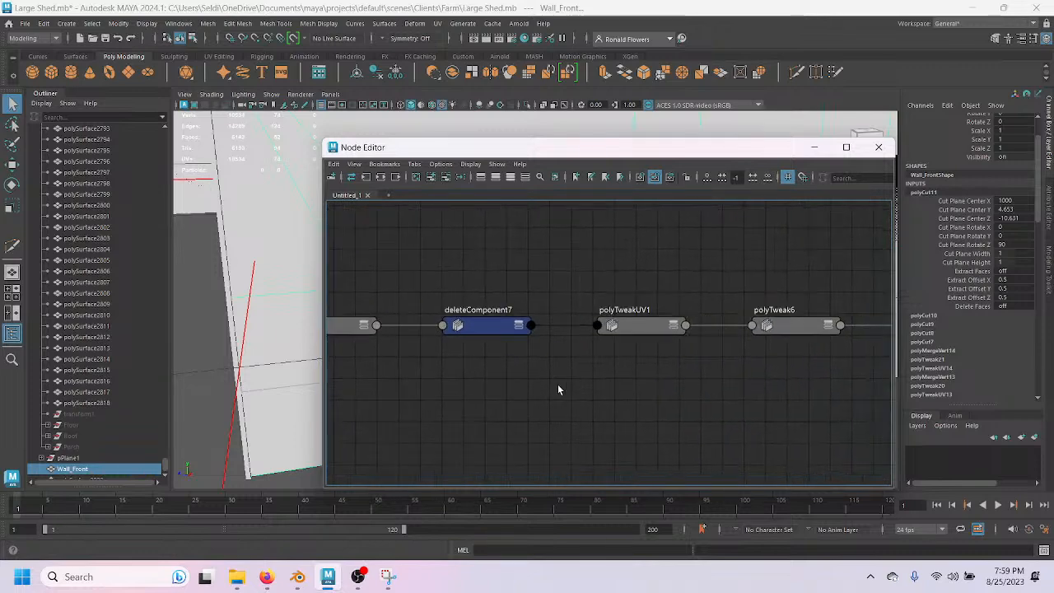
{"action": "middle_click_drag", "start_coordinate": [831, 360], "coordinate": [532, 376], "text": "alt"}
{"action": "middle_click_drag", "start_coordinate": [700, 386], "coordinate": [512, 379], "text": "alt"}
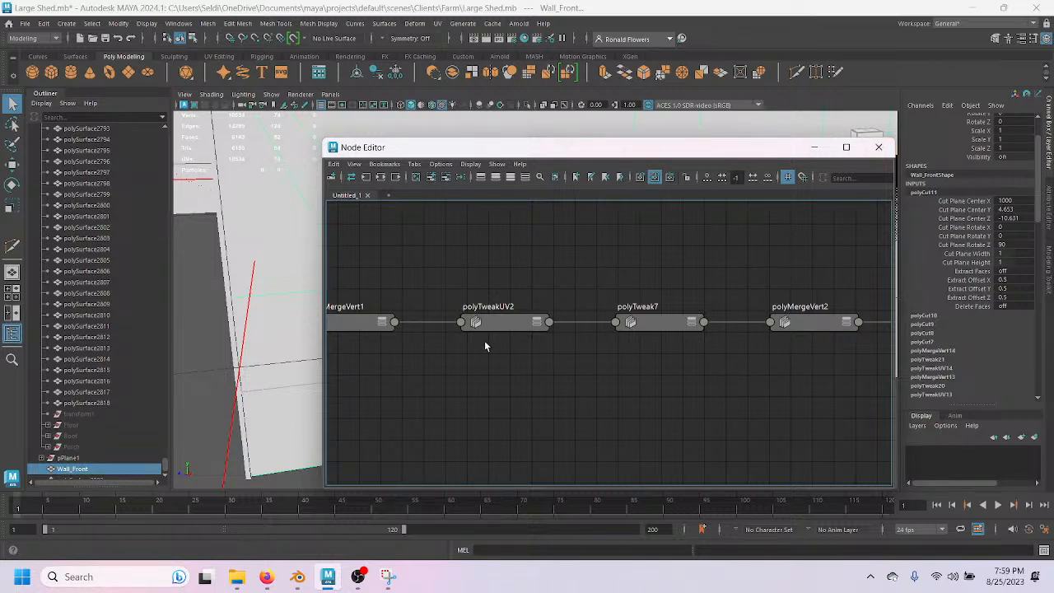
{"action": "left_click", "coordinate": [879, 147]}
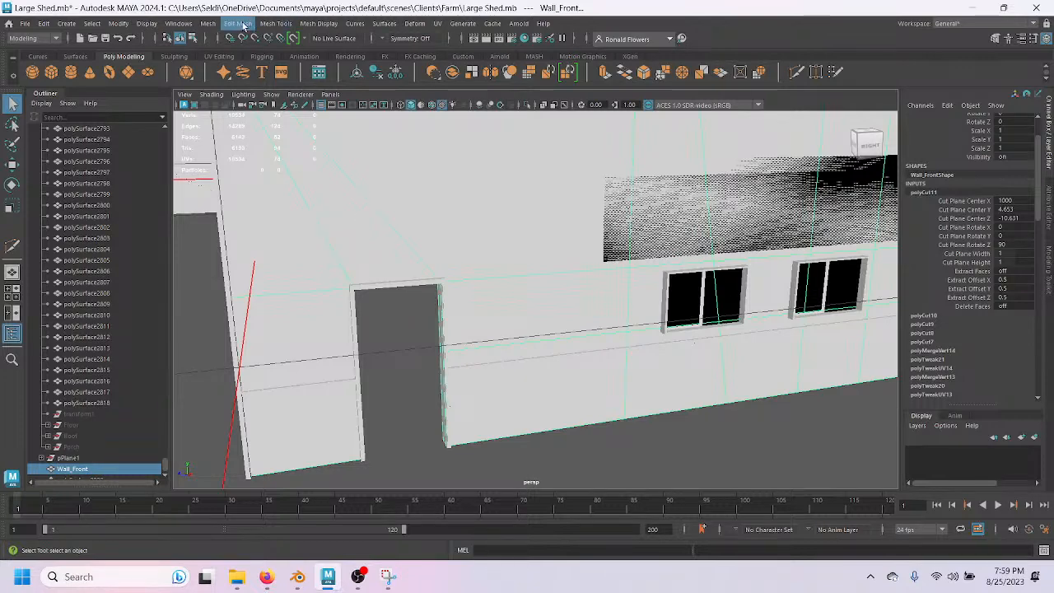
Delete all construction history from the Wall_Front object.
{"action": "left_click", "coordinate": [167, 25]}
{"action": "mouse_move", "coordinate": [110, 26]}
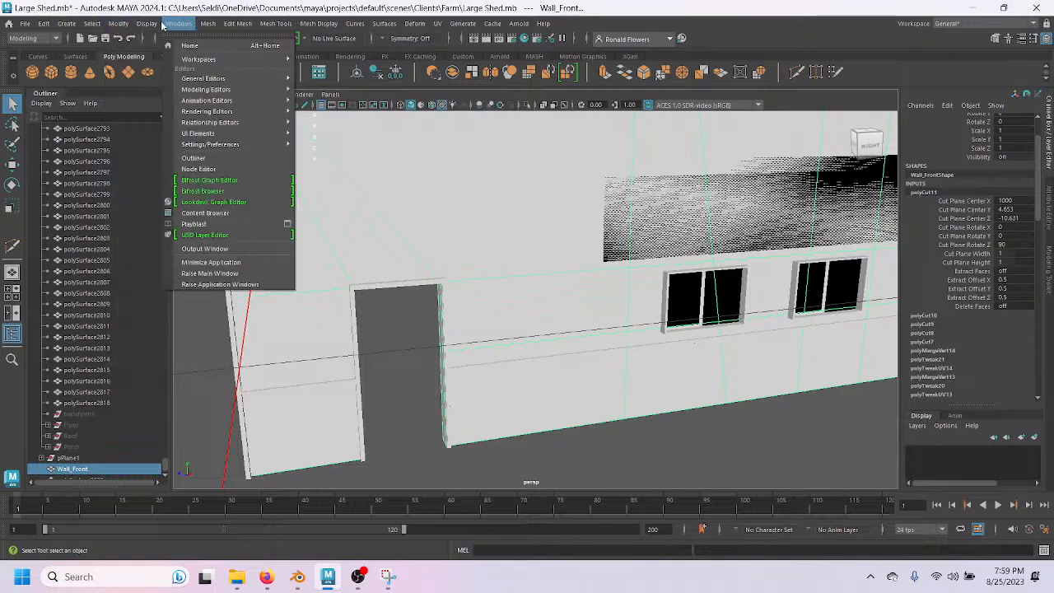
{"action": "mouse_move", "coordinate": [70, 25]}
{"action": "mouse_move", "coordinate": [136, 154]}
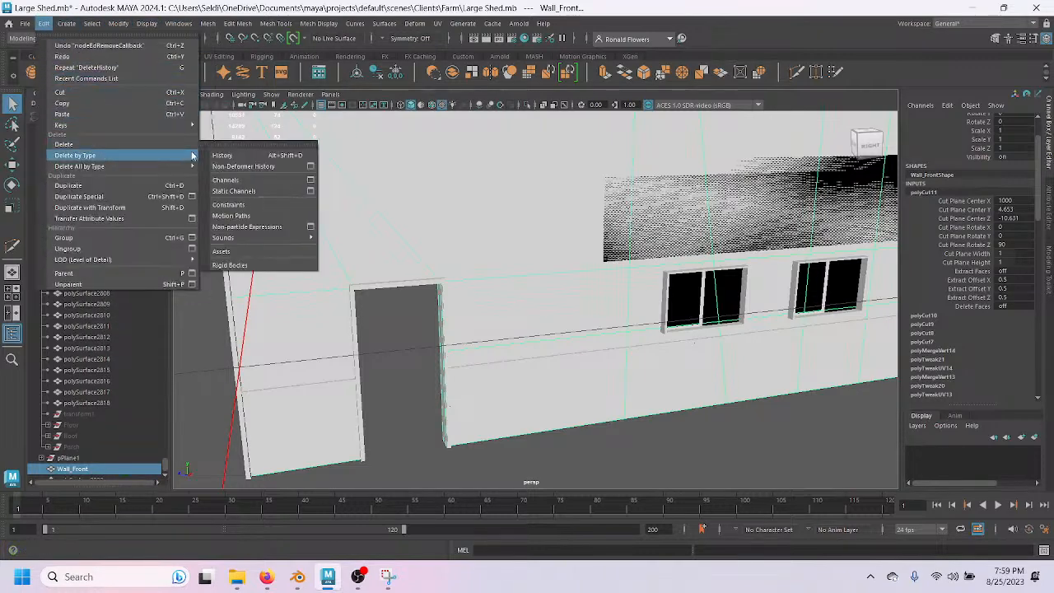
{"action": "left_click", "coordinate": [238, 156]}
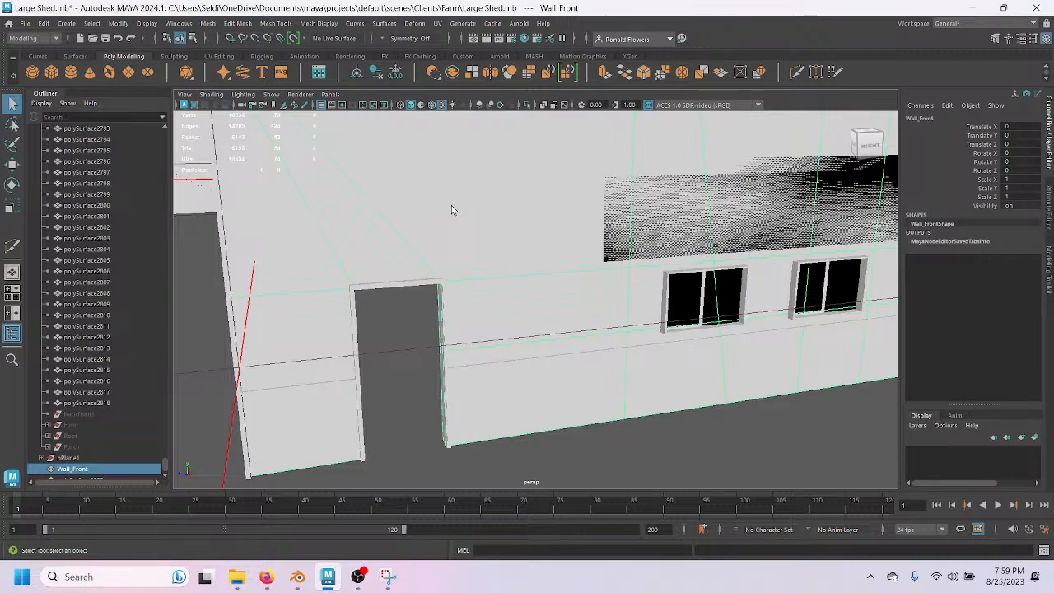
In the orthographic side view, select all edges along the vertical slice between the small doorway and the first window.
{"action": "scroll", "coordinate": [677, 317], "scroll_direction": "up", "scroll_amount": 2}
{"action": "left_click_drag", "start_coordinate": [684, 321], "coordinate": [463, 324], "text": "alt"}
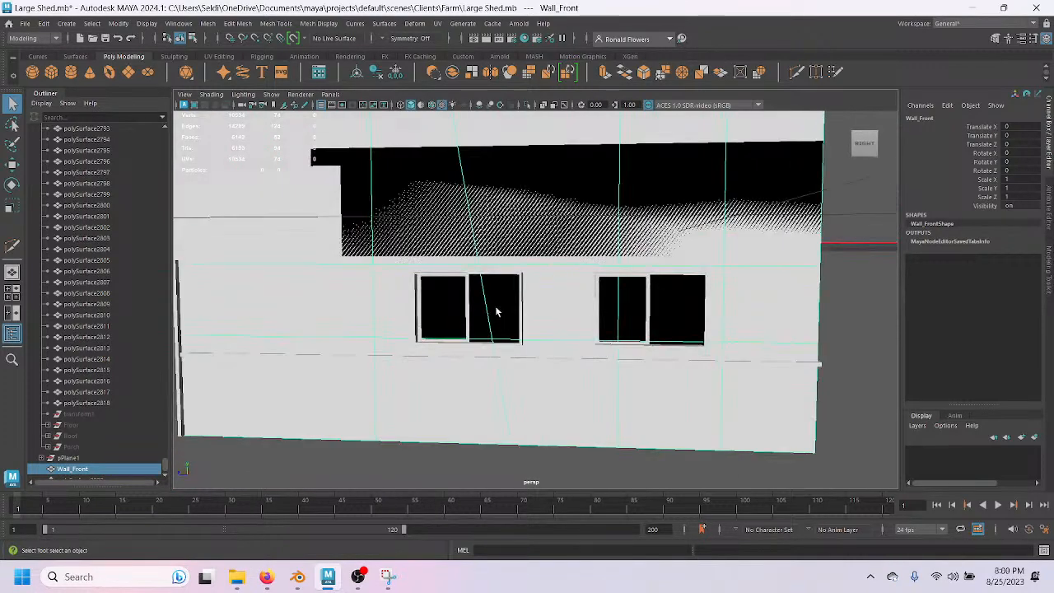
{"action": "key", "text": "space"}
{"action": "key", "text": "space"}
{"action": "scroll", "coordinate": [540, 399], "scroll_direction": "up", "scroll_amount": 6}
{"action": "middle_click_drag", "start_coordinate": [458, 382], "coordinate": [565, 203], "text": "alt"}
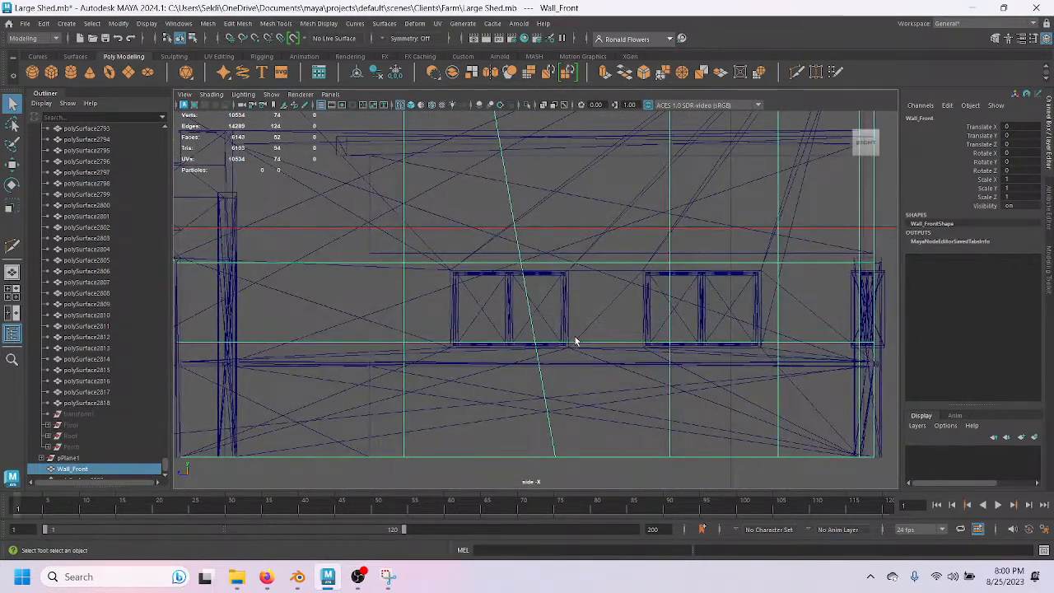
{"action": "scroll", "coordinate": [542, 298], "scroll_direction": "up", "scroll_amount": 3}
{"action": "scroll", "coordinate": [463, 307], "scroll_direction": "down", "scroll_amount": 6}
{"action": "scroll", "coordinate": [444, 288], "scroll_direction": "up", "scroll_amount": 3}
{"action": "right_click_drag", "start_coordinate": [438, 190], "coordinate": [432, 169]}
{"action": "left_click_drag", "start_coordinate": [439, 212], "coordinate": [454, 221]}
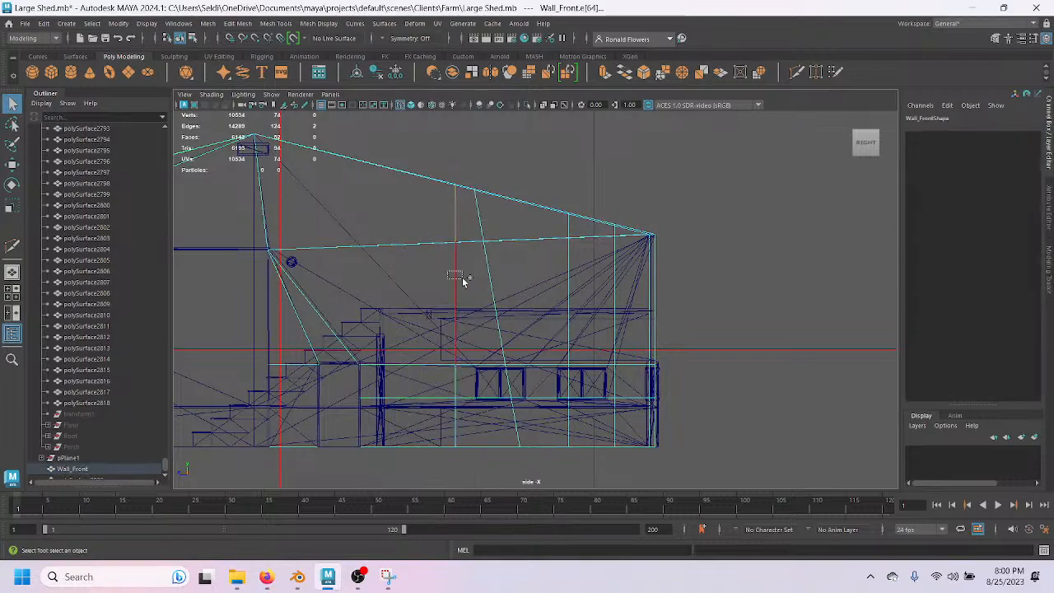
{"action": "scroll", "coordinate": [469, 338], "scroll_direction": "up", "scroll_amount": 5}
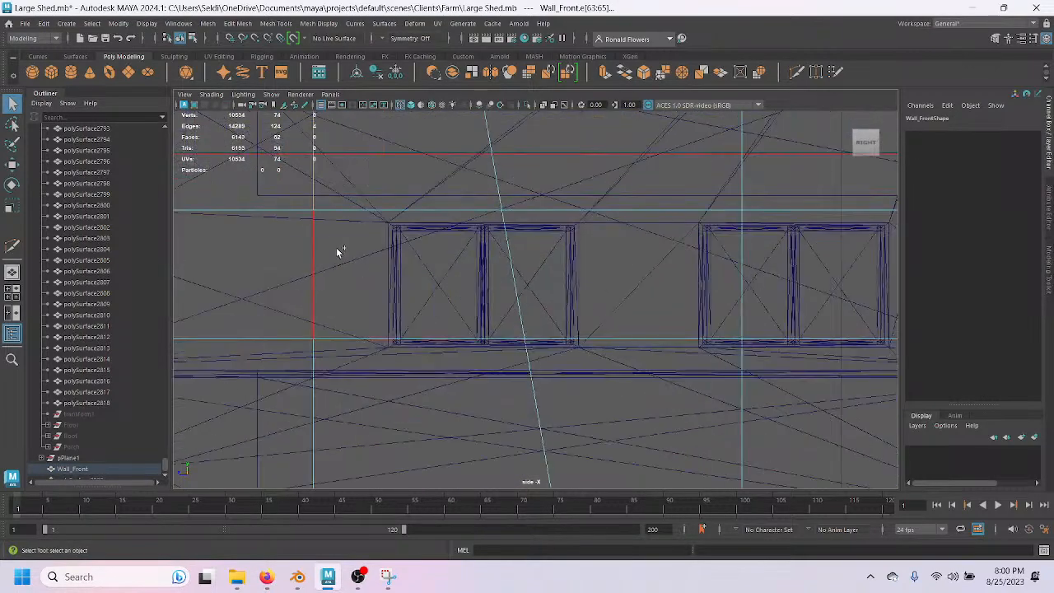
{"action": "left_click_drag", "start_coordinate": [315, 238], "coordinate": [317, 239], "text": "shift"}
{"action": "middle_click_drag", "start_coordinate": [347, 370], "coordinate": [383, 268], "text": "alt"}
{"action": "left_click_drag", "start_coordinate": [338, 335], "coordinate": [356, 332], "text": "shift"}
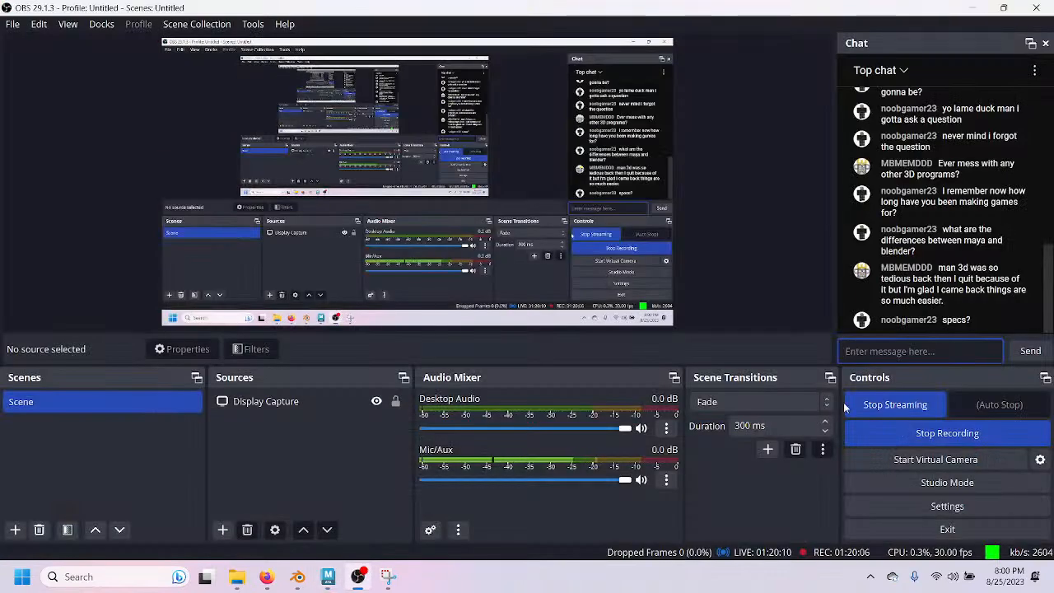
Check the live chat in OBS and return to Maya.
{"action": "left_click", "coordinate": [360, 578]}
Move the selected vertical edges horizontally along the wall to line up with the first window's outer frame on the doorway side.
{"action": "scroll", "coordinate": [478, 338], "scroll_direction": "down", "scroll_amount": 5}
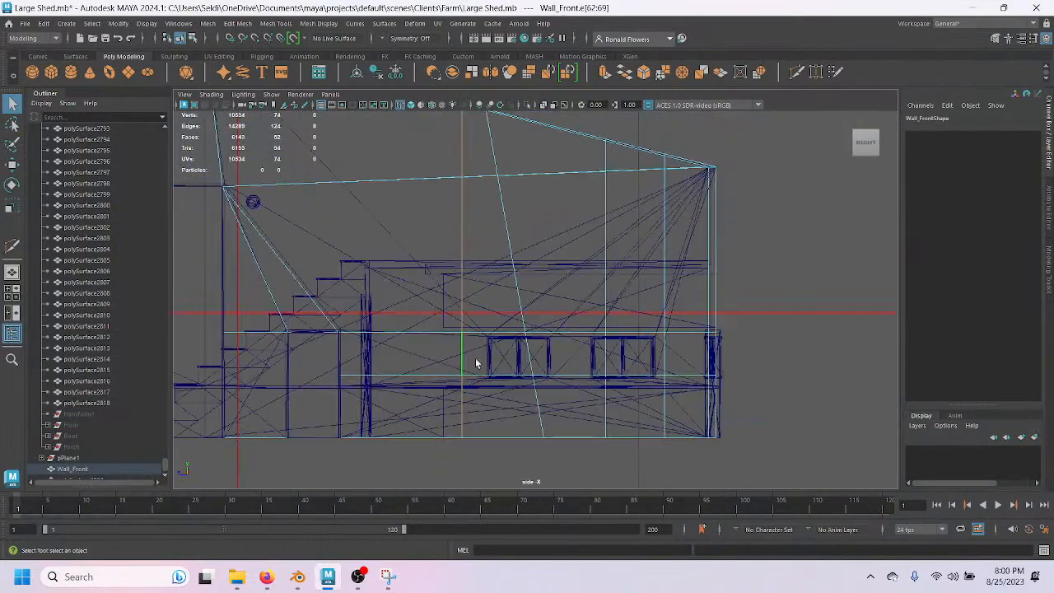
{"action": "key", "text": "w"}
{"action": "scroll", "coordinate": [466, 310], "scroll_direction": "down", "scroll_amount": 3}
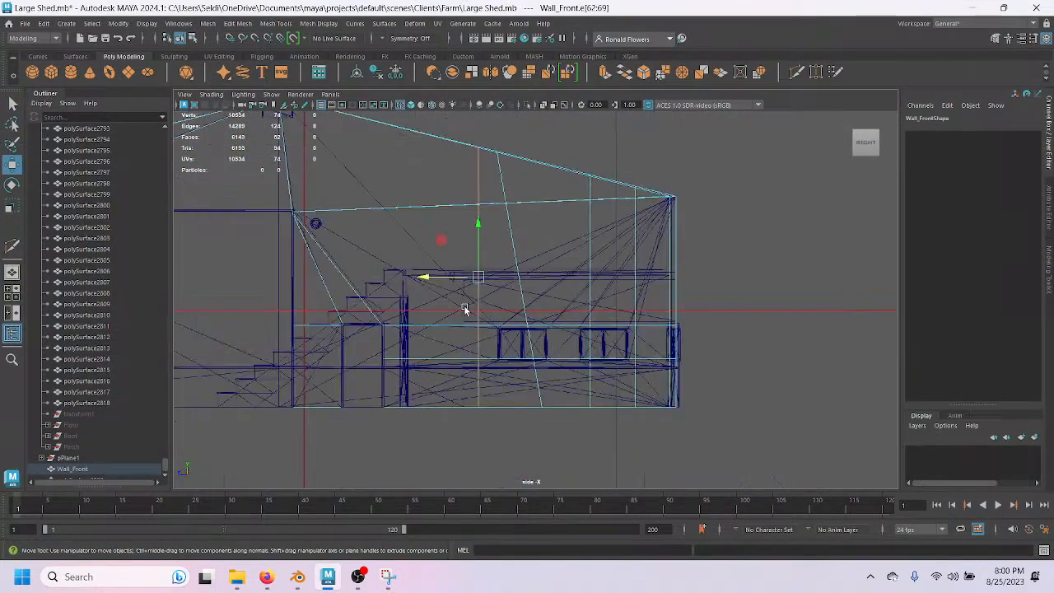
{"action": "scroll", "coordinate": [464, 308], "scroll_direction": "up", "scroll_amount": 4}
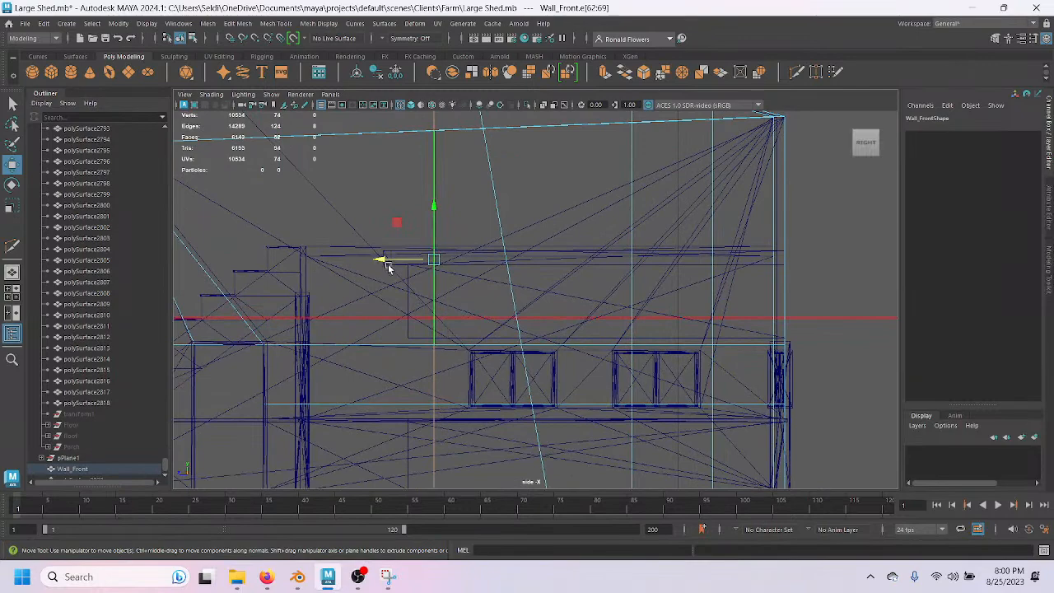
{"action": "left_click_drag", "start_coordinate": [387, 261], "coordinate": [452, 373]}
{"action": "scroll", "coordinate": [461, 399], "scroll_direction": "up", "scroll_amount": 5}
{"action": "middle_click_drag", "start_coordinate": [464, 405], "coordinate": [484, 229], "text": "alt"}
{"action": "scroll", "coordinate": [484, 289], "scroll_direction": "up", "scroll_amount": 1}
{"action": "scroll", "coordinate": [484, 296], "scroll_direction": "up", "scroll_amount": 3}
{"action": "middle_click_drag", "start_coordinate": [434, 263], "coordinate": [421, 396], "text": "alt"}
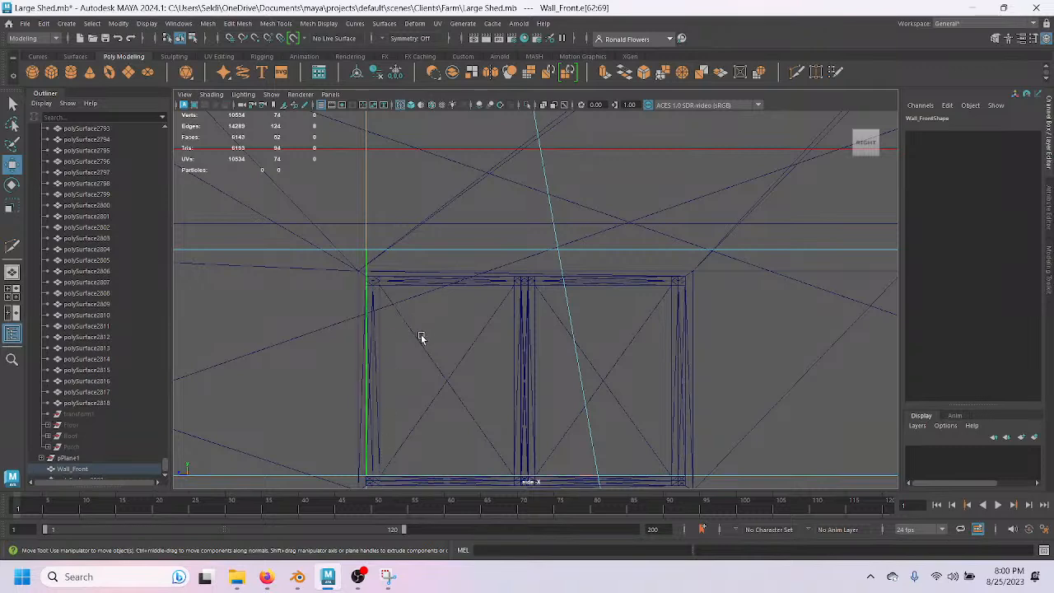
{"action": "scroll", "coordinate": [409, 352], "scroll_direction": "up", "scroll_amount": 4}
{"action": "middle_click_drag", "start_coordinate": [278, 377], "coordinate": [420, 192], "text": "alt"}
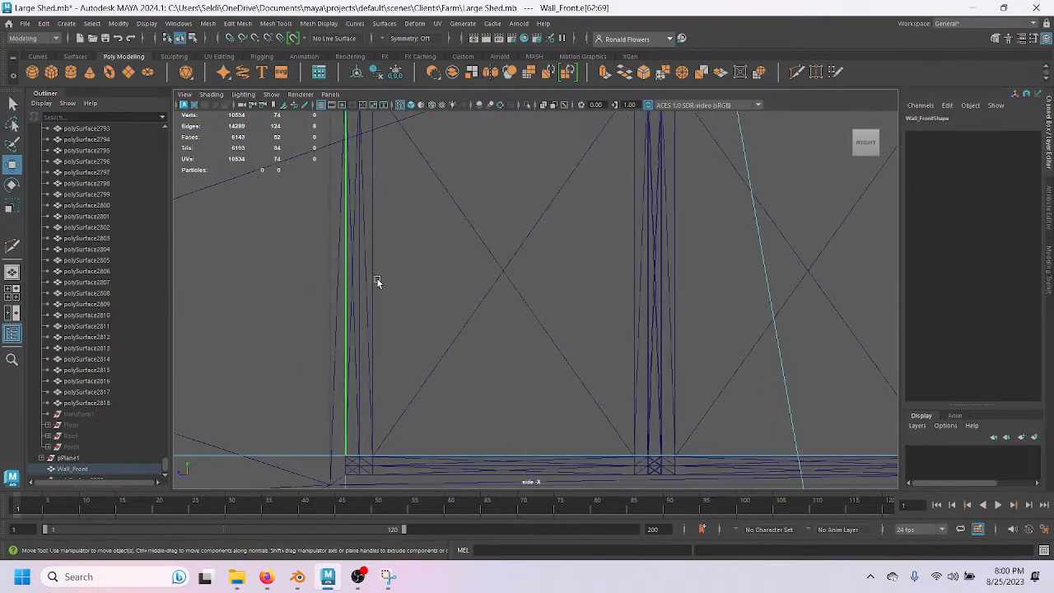
In the side view, select all edges along the slanted slice crossing the first window, from the roofline to the wall's base.
{"action": "mouse_move", "coordinate": [447, 310]}
{"action": "right_mouse_down", "text": "alt"}
{"action": "mouse_move", "coordinate": [464, 271]}
{"action": "mouse_move", "coordinate": [467, 305]}
{"action": "right_mouse_up", "text": "alt"}
{"action": "middle_click_drag", "start_coordinate": [491, 268], "coordinate": [456, 359], "text": "alt"}
{"action": "right_click_drag", "start_coordinate": [462, 347], "coordinate": [470, 294], "text": "alt"}
{"action": "left_click_drag", "start_coordinate": [438, 151], "coordinate": [490, 310]}
{"action": "scroll", "coordinate": [494, 353], "scroll_direction": "up", "scroll_amount": 8}
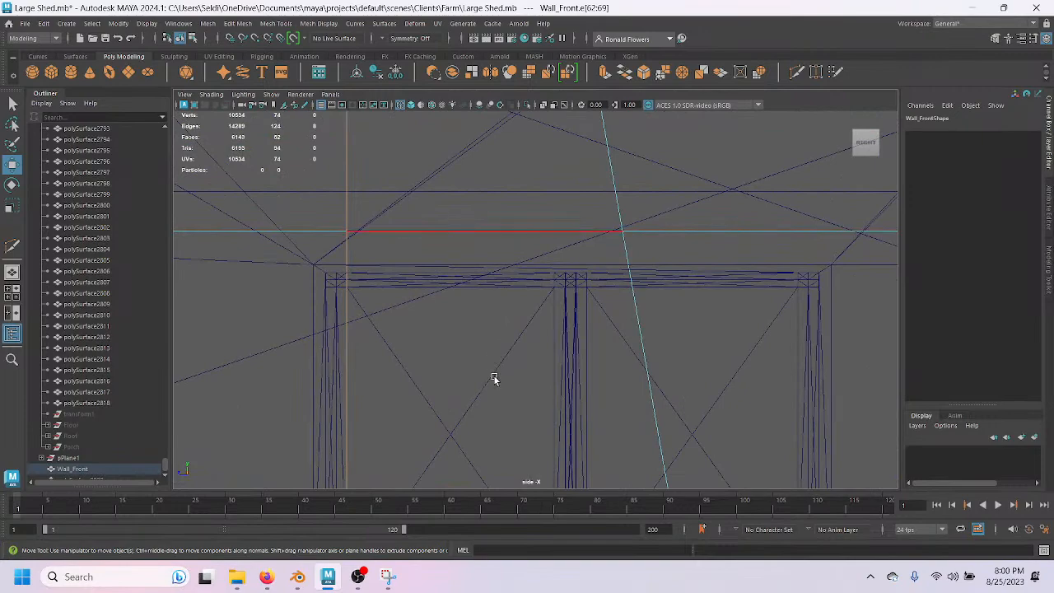
{"action": "right_click_drag", "start_coordinate": [501, 408], "coordinate": [507, 378], "text": "alt"}
{"action": "middle_click_drag", "start_coordinate": [513, 365], "coordinate": [340, 368], "text": "alt"}
{"action": "right_click_drag", "start_coordinate": [475, 362], "coordinate": [479, 270], "text": "alt"}
{"action": "middle_click_drag", "start_coordinate": [506, 205], "coordinate": [522, 379], "text": "alt"}
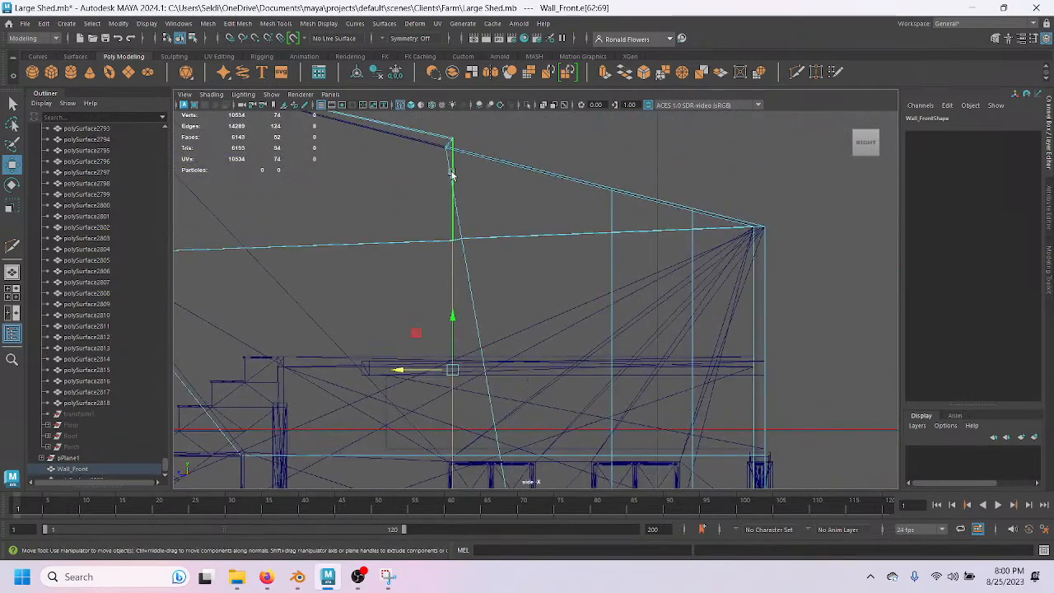
{"action": "left_click", "coordinate": [489, 222]}
{"action": "scroll", "coordinate": [484, 223], "scroll_direction": "up", "scroll_amount": 4}
{"action": "middle_click_drag", "start_coordinate": [434, 187], "coordinate": [450, 305], "text": "alt"}
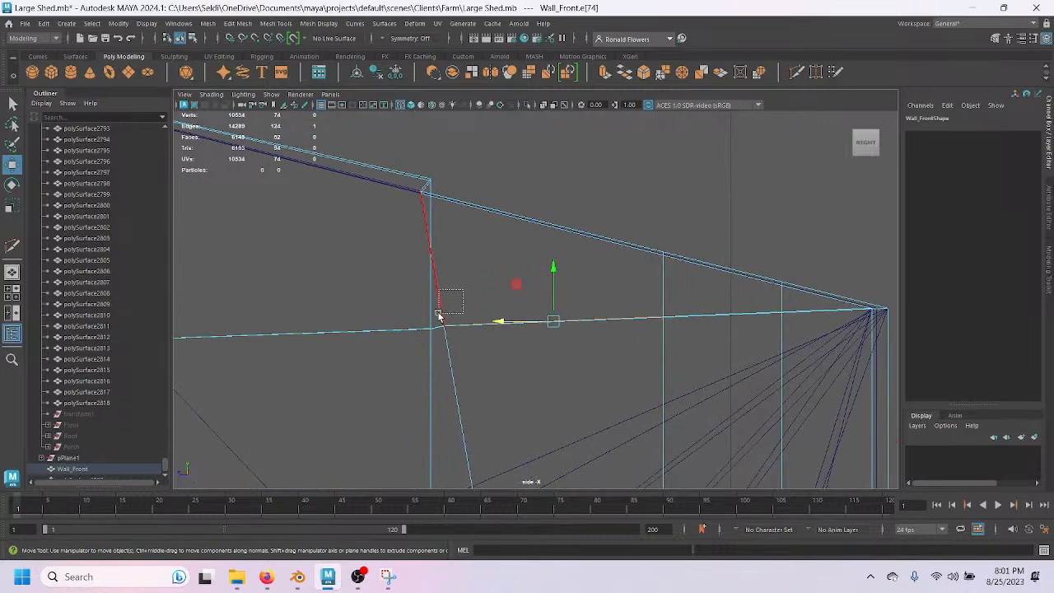
{"action": "double_click", "coordinate": [455, 387]}
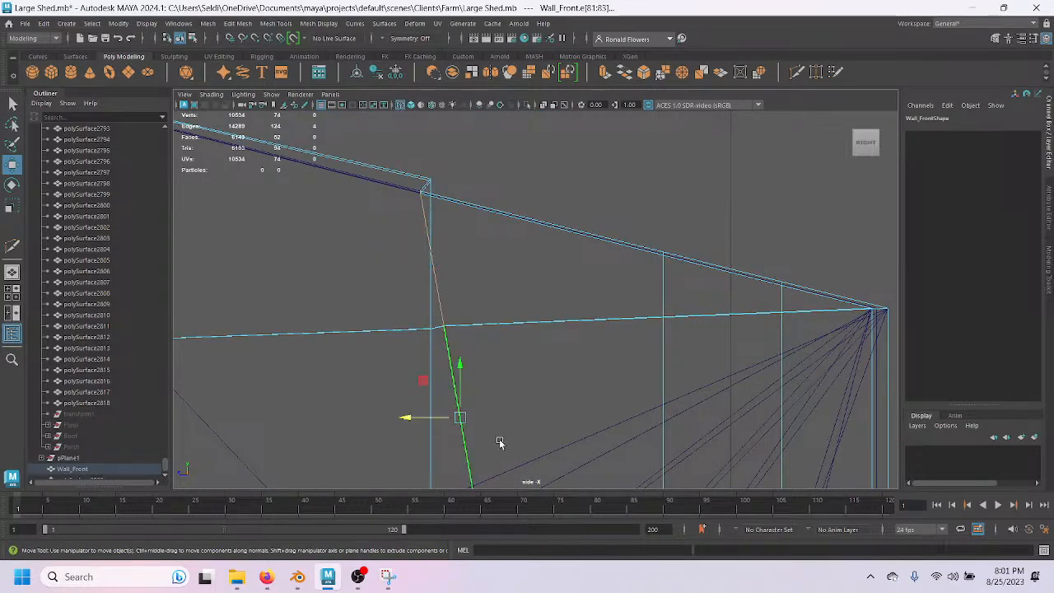
{"action": "mouse_move", "coordinate": [527, 444]}
{"action": "middle_mouse_down", "text": "alt"}
{"action": "mouse_move", "coordinate": [531, 278]}
{"action": "mouse_move", "coordinate": [552, 300]}
{"action": "middle_mouse_up", "text": "alt"}
{"action": "middle_click_drag", "start_coordinate": [557, 407], "coordinate": [565, 299], "text": "alt"}
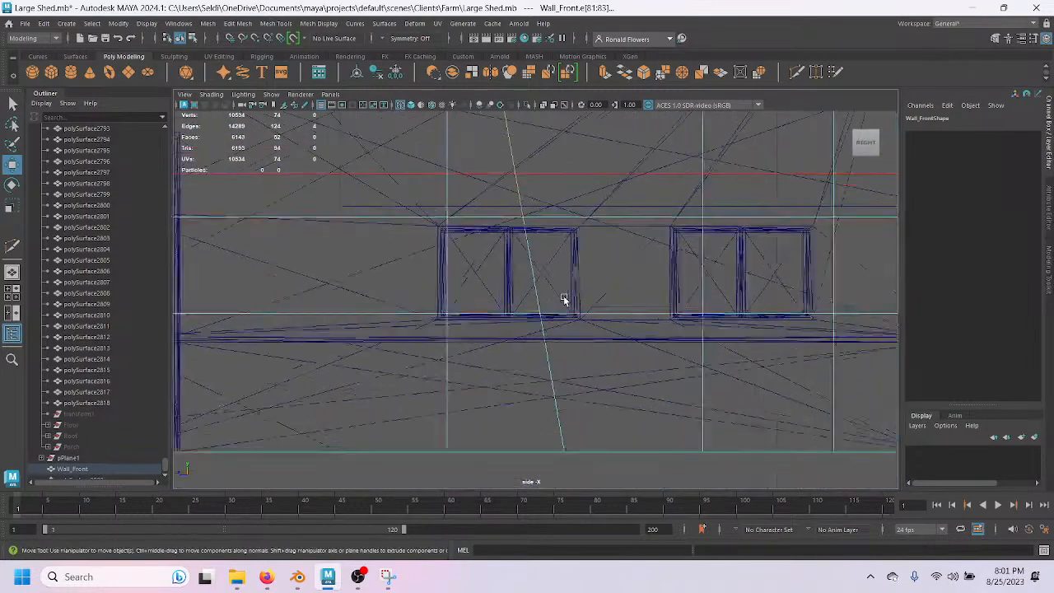
{"action": "scroll", "coordinate": [508, 266], "scroll_direction": "up", "scroll_amount": 3}
{"action": "middle_click_drag", "start_coordinate": [548, 397], "coordinate": [552, 322], "text": "alt"}
{"action": "left_click", "coordinate": [558, 316], "text": "shift"}
Scale the selected slanted edges flat along the wall's length so they form a straight vertical line.
{"action": "key", "text": "r"}
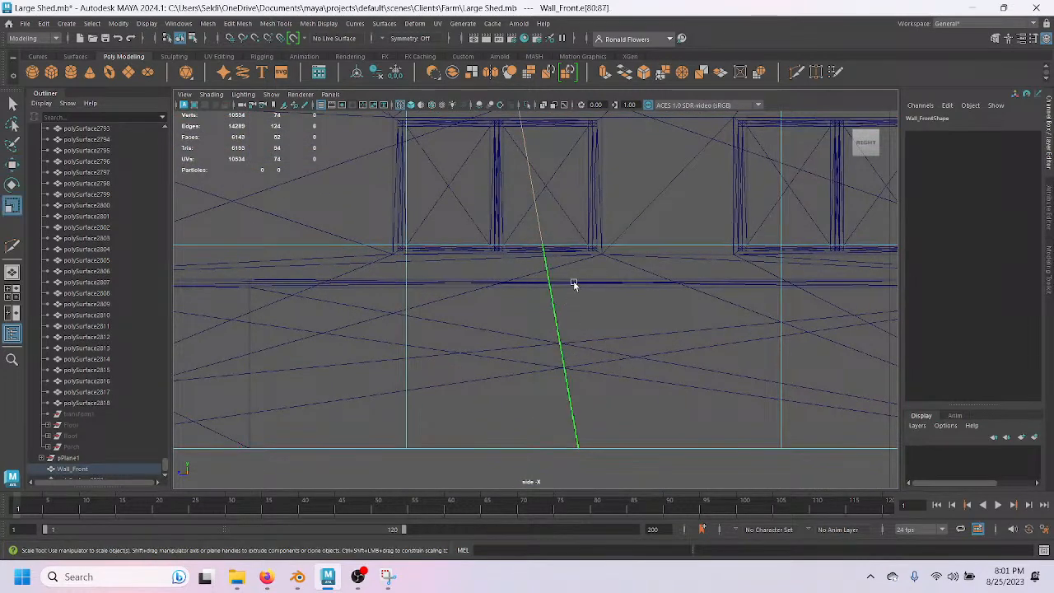
{"action": "scroll", "coordinate": [568, 292], "scroll_direction": "down", "scroll_amount": 3}
{"action": "middle_click_drag", "start_coordinate": [591, 240], "coordinate": [600, 334], "text": "alt"}
{"action": "left_click_drag", "start_coordinate": [468, 223], "coordinate": [692, 239]}
Move the straightened vertical edges horizontally to line up with the first window's frame on the side facing the second window.
{"action": "key", "text": "w"}
{"action": "scroll", "coordinate": [509, 345], "scroll_direction": "up", "scroll_amount": 3}
{"action": "scroll", "coordinate": [555, 296], "scroll_direction": "up", "scroll_amount": 2}
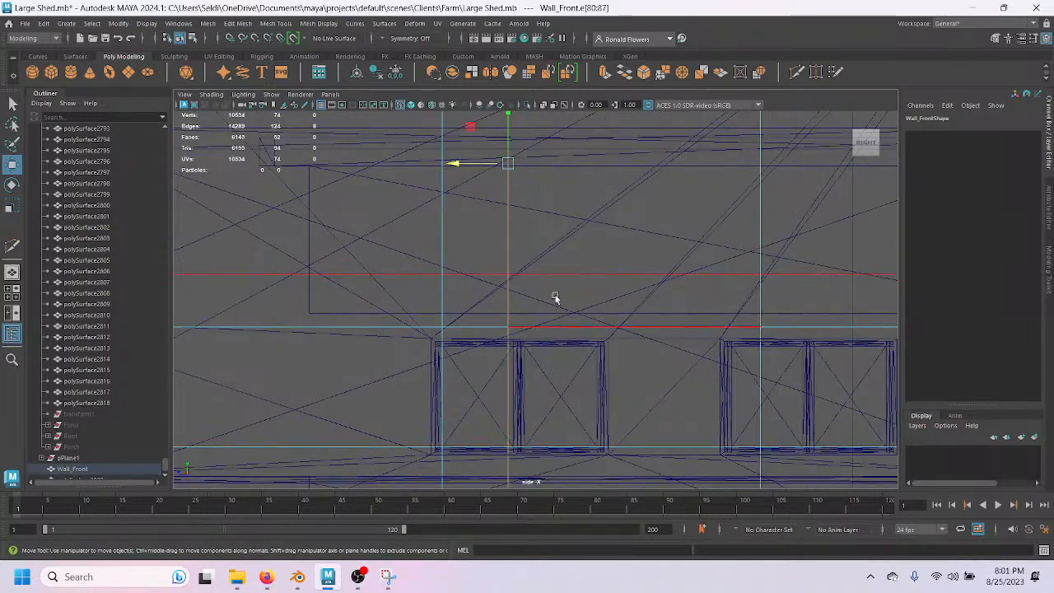
{"action": "middle_click_drag", "start_coordinate": [555, 297], "coordinate": [423, 306], "text": "alt"}
{"action": "left_click_drag", "start_coordinate": [360, 210], "coordinate": [475, 419]}
{"action": "middle_click_drag", "start_coordinate": [539, 415], "coordinate": [598, 331], "text": "alt"}
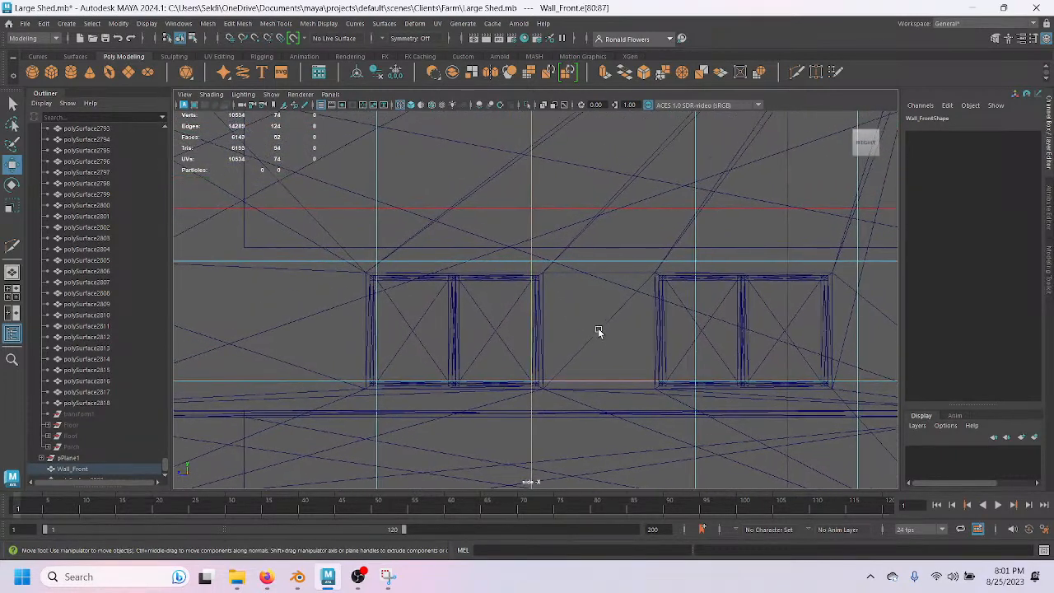
{"action": "right_click_drag", "start_coordinate": [595, 357], "coordinate": [598, 298], "text": "alt"}
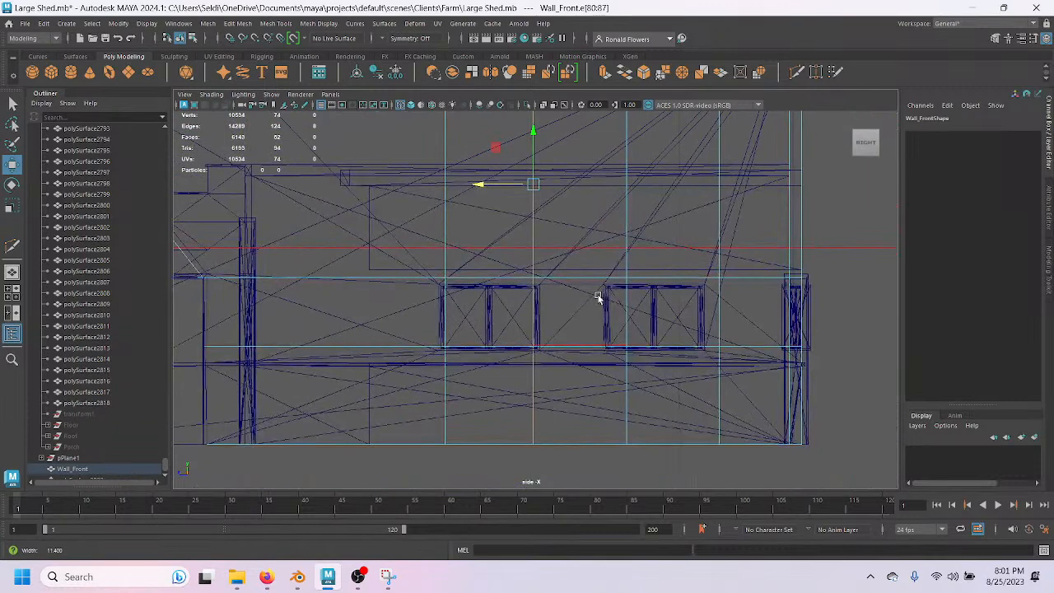
Select the edges along the vertical slice crossing the second window, from the roofline down to below the window.
{"action": "middle_click_drag", "start_coordinate": [605, 226], "coordinate": [454, 410], "text": "alt"}
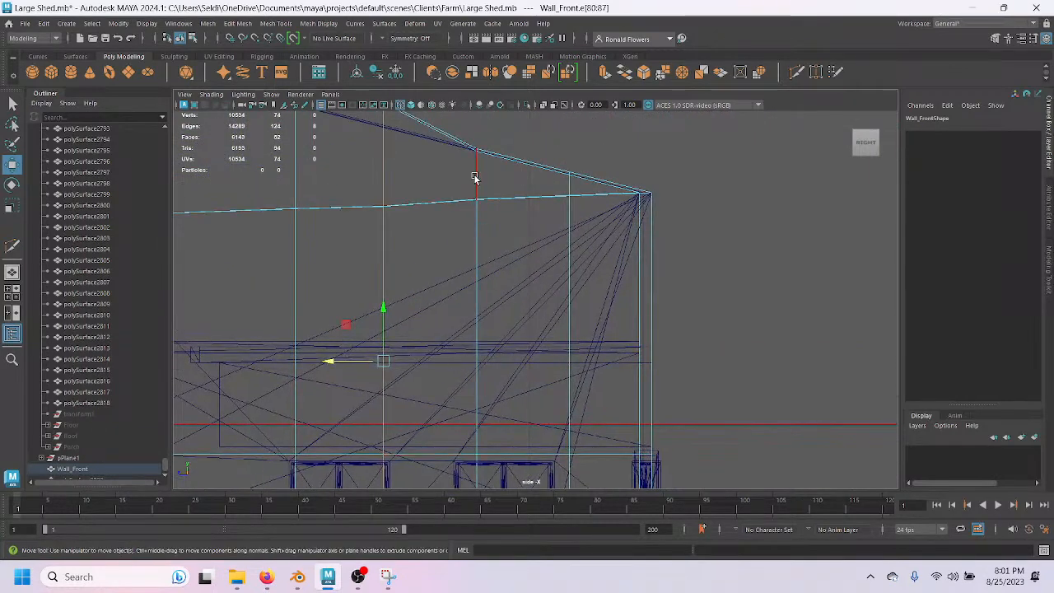
{"action": "middle_click_drag", "start_coordinate": [442, 303], "coordinate": [477, 405], "text": "alt"}
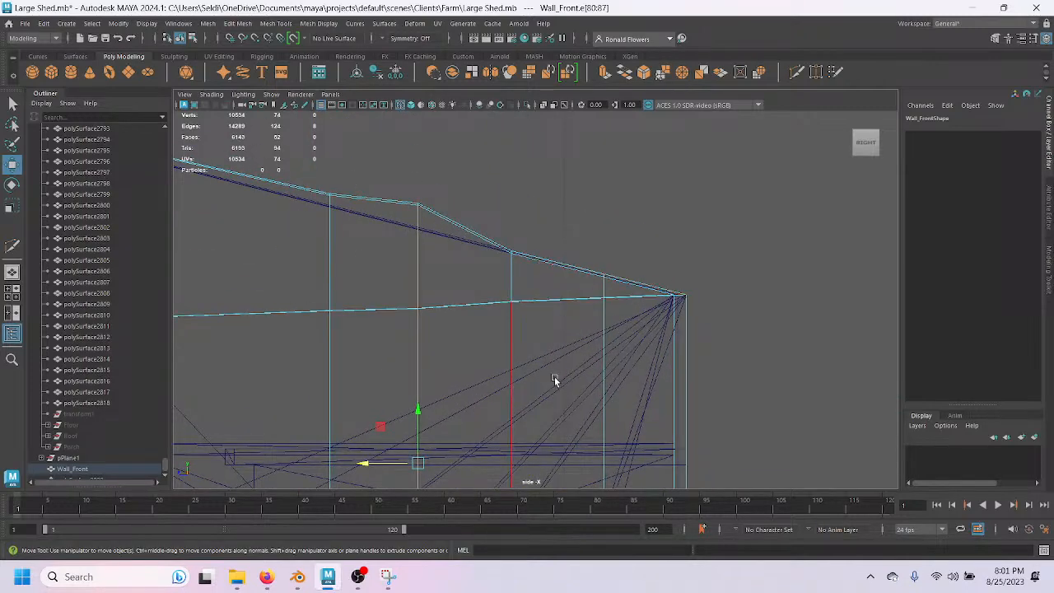
{"action": "scroll", "coordinate": [551, 387], "scroll_direction": "up", "scroll_amount": 3}
{"action": "mouse_move", "coordinate": [551, 387]}
{"action": "middle_mouse_down", "text": "alt"}
{"action": "mouse_move", "coordinate": [522, 217]}
{"action": "mouse_move", "coordinate": [556, 373]}
{"action": "middle_mouse_up", "text": "alt"}
{"action": "left_click_drag", "start_coordinate": [512, 267], "coordinate": [513, 269]}
{"action": "middle_click_drag", "start_coordinate": [521, 342], "coordinate": [488, 239], "text": "alt"}
{"action": "left_click_drag", "start_coordinate": [529, 245], "coordinate": [503, 399]}
{"action": "left_click_drag", "start_coordinate": [495, 233], "coordinate": [532, 233]}
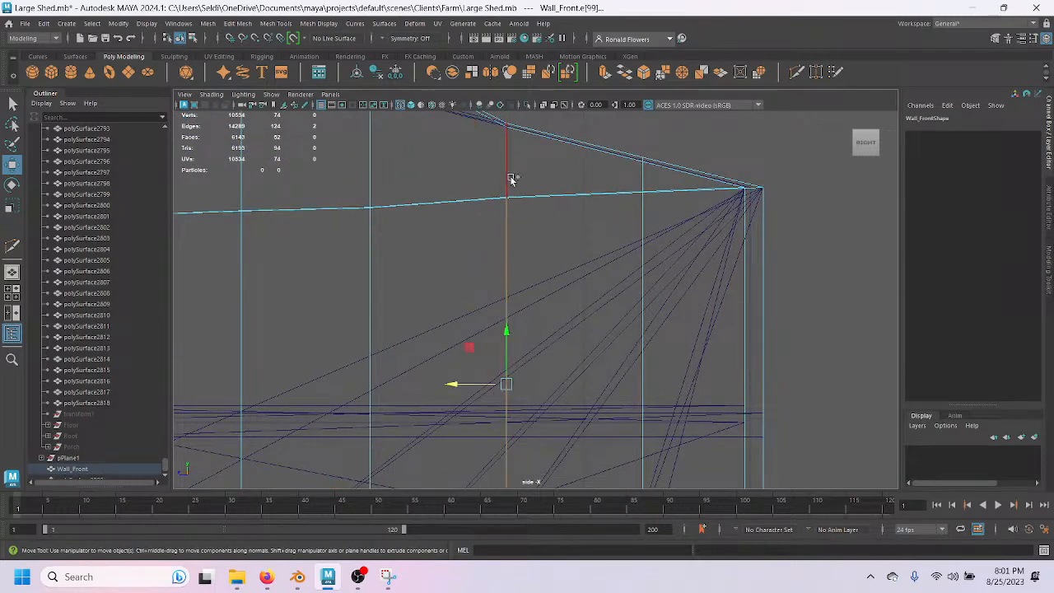
{"action": "left_click_drag", "start_coordinate": [523, 170], "coordinate": [528, 171], "text": "shift"}
{"action": "middle_click_drag", "start_coordinate": [532, 458], "coordinate": [519, 199], "text": "alt"}
{"action": "middle_click_drag", "start_coordinate": [560, 331], "coordinate": [558, 230], "text": "alt"}
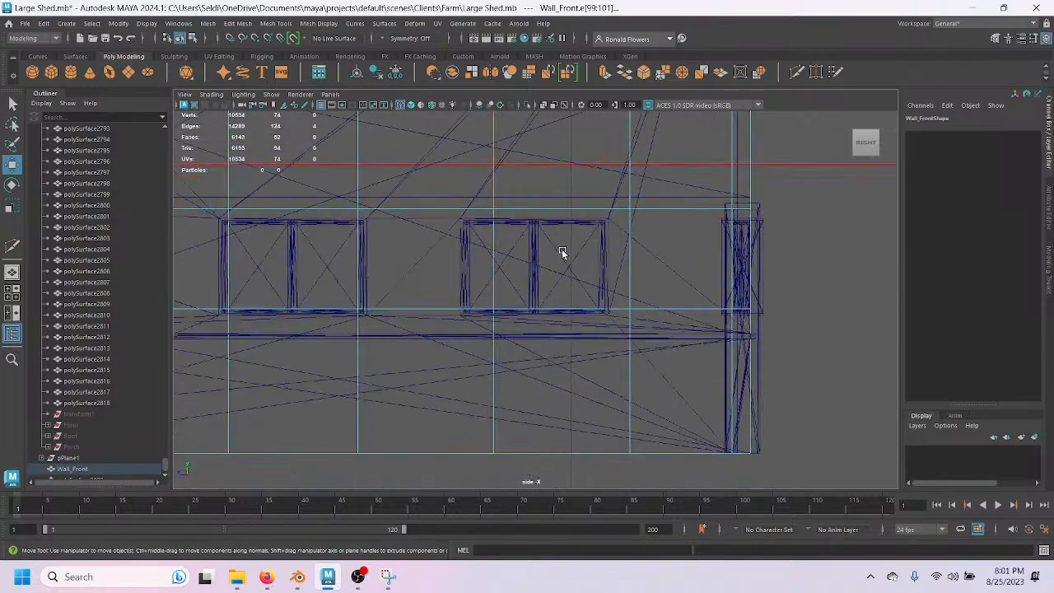
{"action": "scroll", "coordinate": [523, 352], "scroll_direction": "up", "scroll_amount": 2}
{"action": "left_click", "coordinate": [485, 298], "text": "shift"}
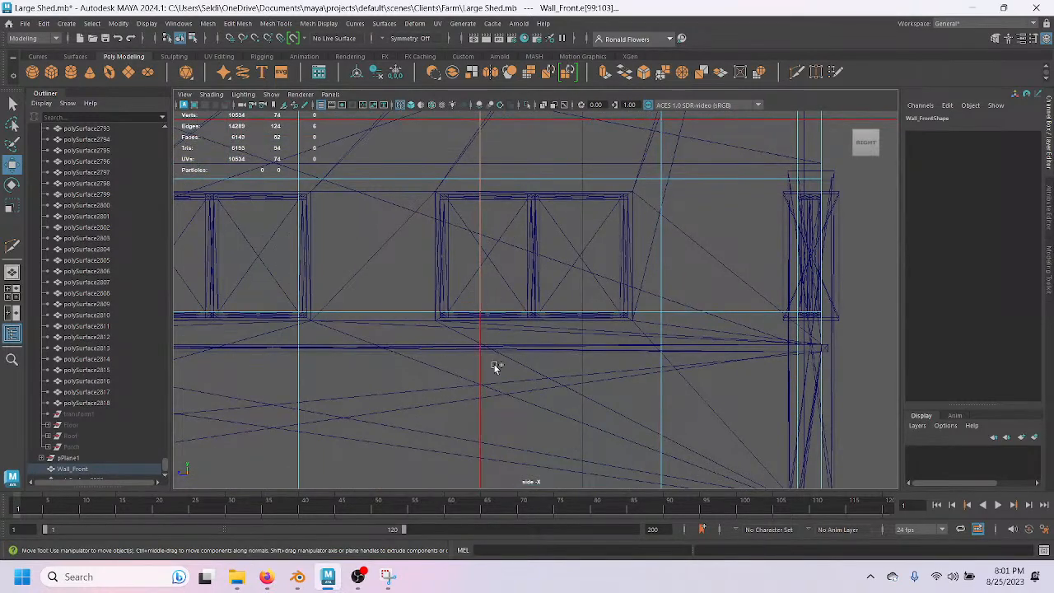
Add the slice's lowest edges to the selection and move it horizontally to the second window's frame on the doorway side.
{"action": "left_click", "coordinate": [474, 423], "text": "shift"}
{"action": "middle_click_drag", "start_coordinate": [512, 248], "coordinate": [491, 365], "text": "alt"}
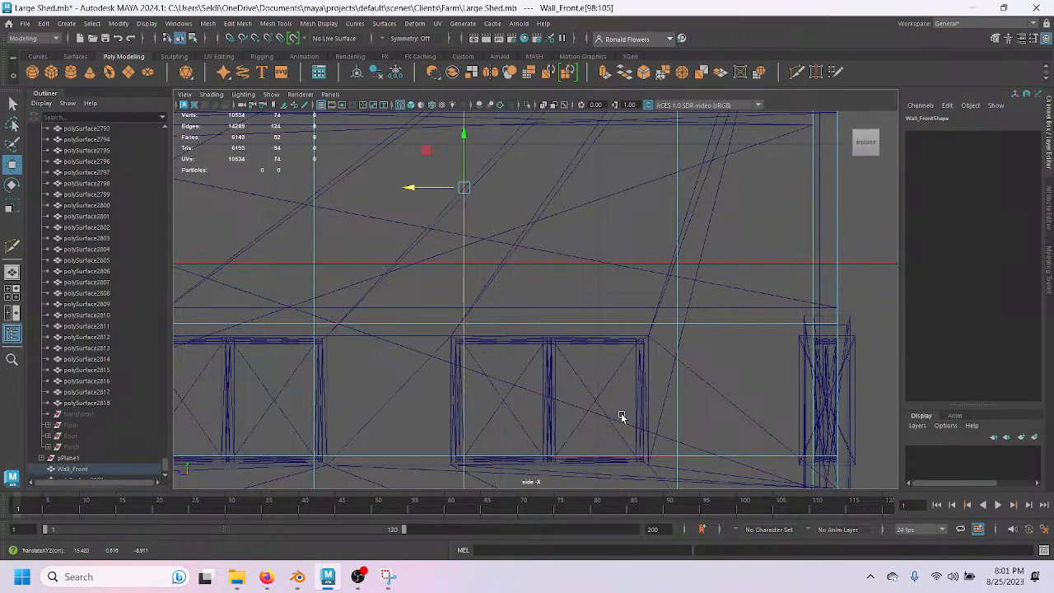
{"action": "right_click_drag", "start_coordinate": [625, 364], "coordinate": [585, 424], "text": "alt"}
Select all edges along the vertical slice between the second window and the wall's corner post, from roofline to base.
{"action": "scroll", "coordinate": [545, 294], "scroll_direction": "up", "scroll_amount": 3}
{"action": "middle_click_drag", "start_coordinate": [546, 241], "coordinate": [460, 374], "text": "alt"}
{"action": "left_click_drag", "start_coordinate": [529, 280], "coordinate": [536, 288]}
{"action": "middle_click_drag", "start_coordinate": [484, 363], "coordinate": [481, 256], "text": "alt"}
{"action": "left_click_drag", "start_coordinate": [524, 211], "coordinate": [501, 425]}
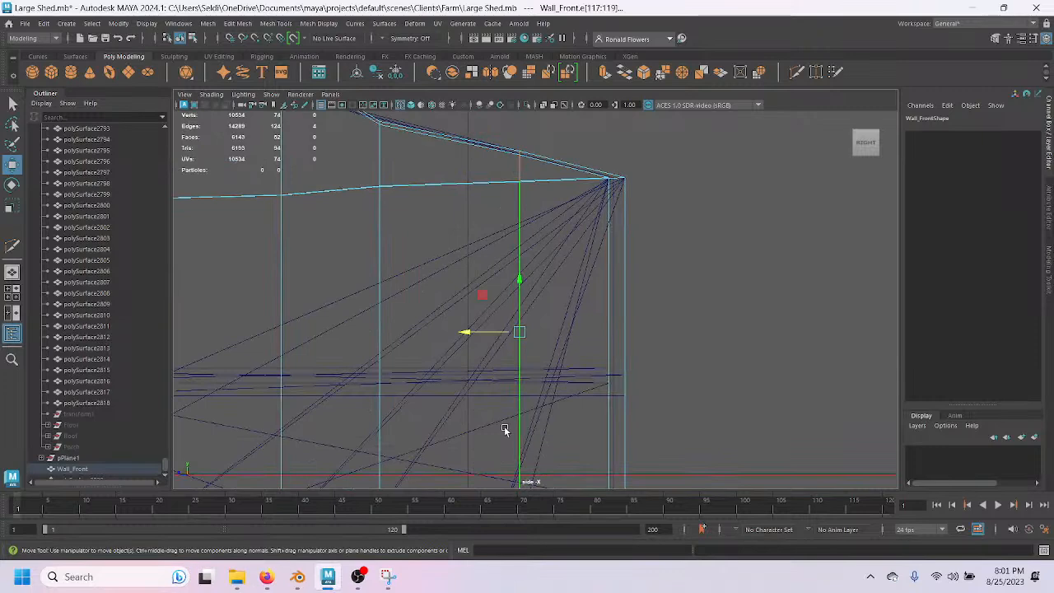
{"action": "middle_click_drag", "start_coordinate": [531, 445], "coordinate": [532, 288], "text": "alt"}
{"action": "middle_click_drag", "start_coordinate": [531, 408], "coordinate": [528, 278], "text": "alt"}
{"action": "scroll", "coordinate": [532, 311], "scroll_direction": "up", "scroll_amount": 6}
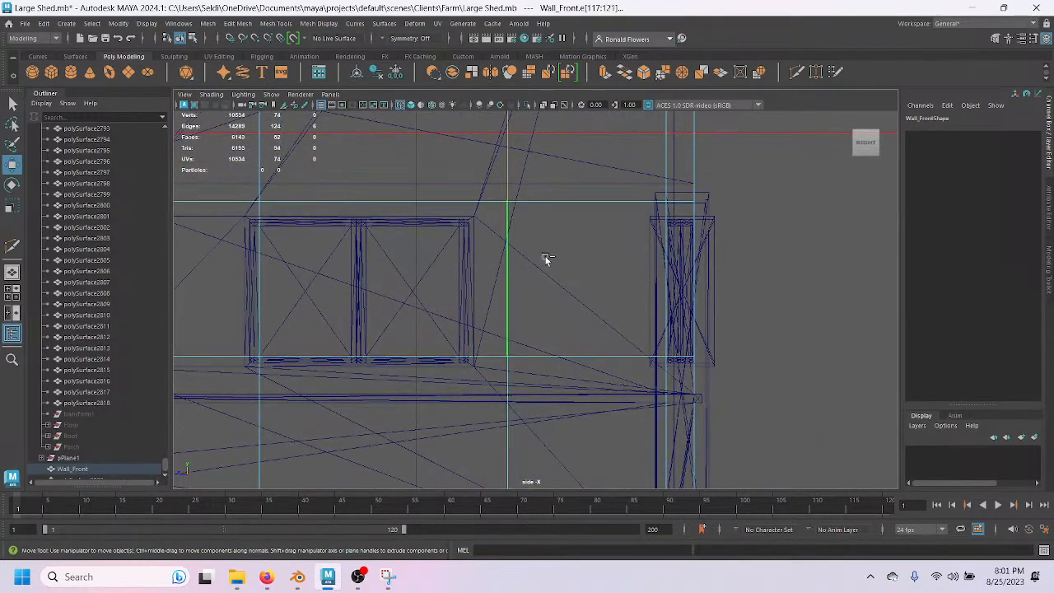
{"action": "middle_click_drag", "start_coordinate": [532, 447], "coordinate": [550, 306], "text": "alt"}
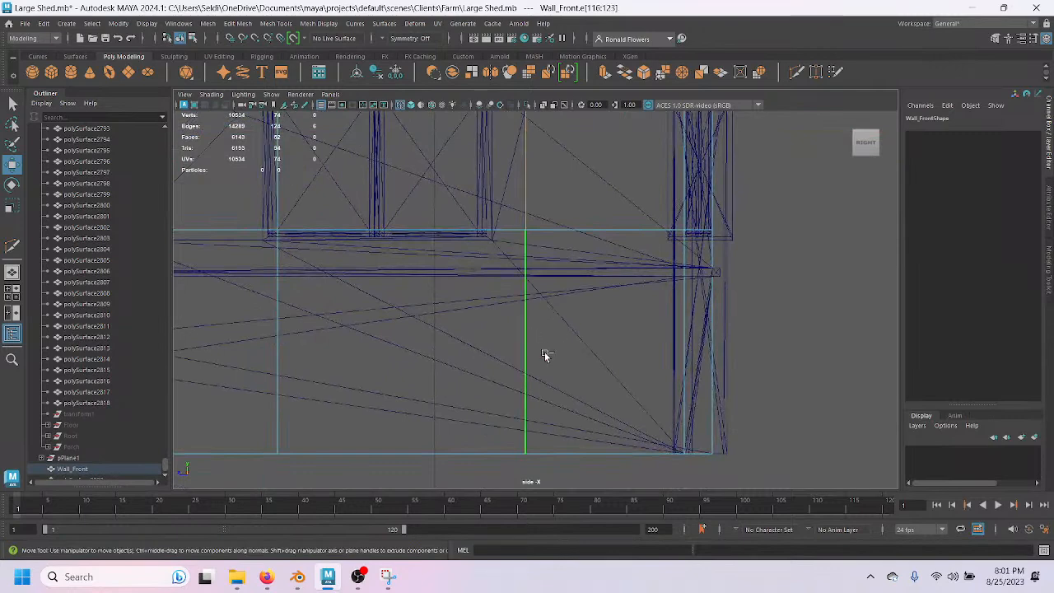
Move the selected vertical edges horizontally to line up with the second window's frame on the corner post side.
{"action": "middle_click_drag", "start_coordinate": [537, 164], "coordinate": [527, 378], "text": "alt"}
{"action": "left_click_drag", "start_coordinate": [460, 157], "coordinate": [412, 156]}
{"action": "left_click_drag", "start_coordinate": [453, 328], "coordinate": [453, 329]}
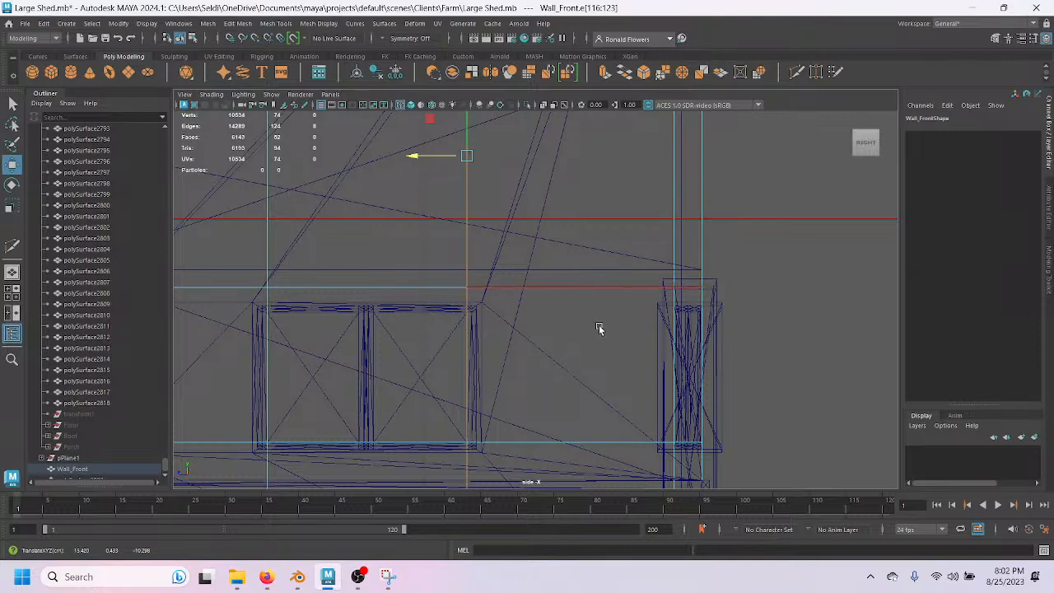
Select the horizontal edges above both windows from the wall's corner to the first window, leaving out the segment next to the doorway.
{"action": "left_click", "coordinate": [626, 290]}
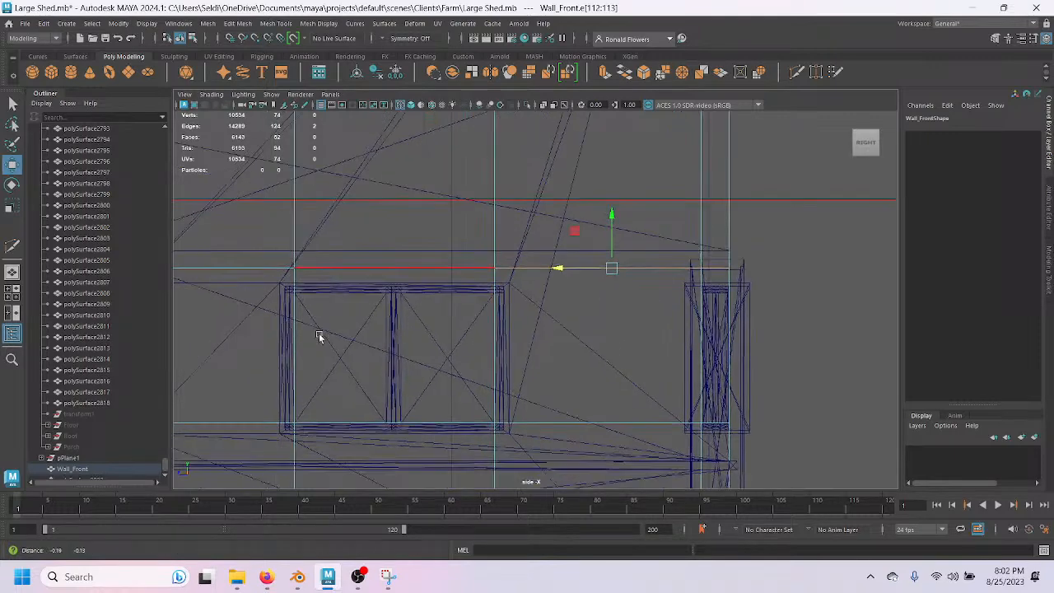
{"action": "middle_click_drag", "start_coordinate": [291, 349], "coordinate": [550, 280], "text": "alt"}
{"action": "left_click", "coordinate": [533, 275], "text": "shift"}
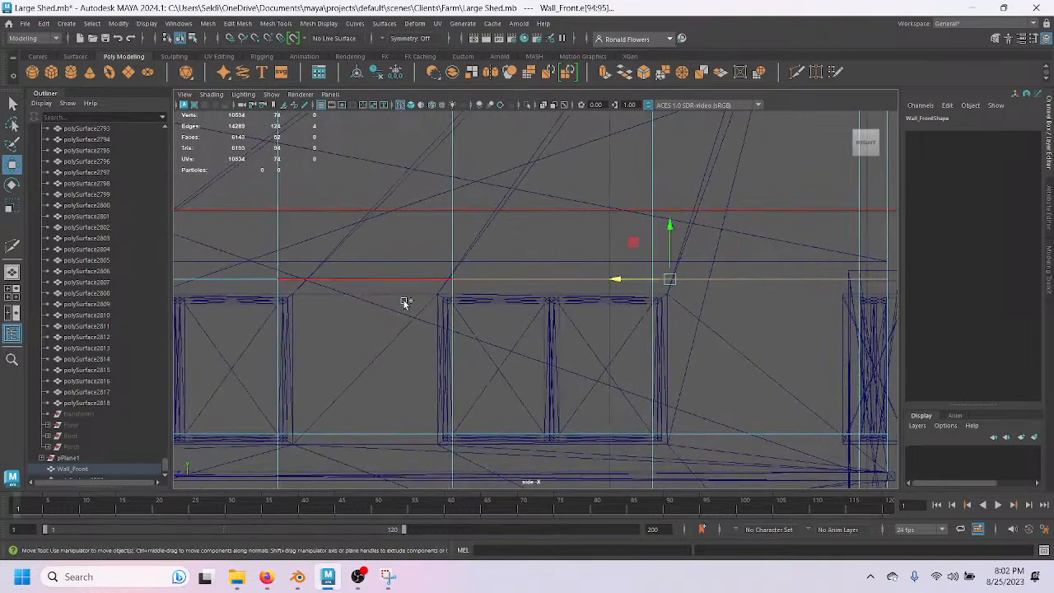
{"action": "left_click", "coordinate": [399, 277], "text": "shift"}
{"action": "middle_click_drag", "start_coordinate": [411, 337], "coordinate": [495, 330], "text": "alt"}
{"action": "left_click", "coordinate": [459, 318]}
{"action": "middle_click_drag", "start_coordinate": [296, 336], "coordinate": [456, 315], "text": "alt"}
{"action": "left_click", "coordinate": [474, 317]}
{"action": "middle_click_drag", "start_coordinate": [308, 308], "coordinate": [506, 264], "text": "alt"}
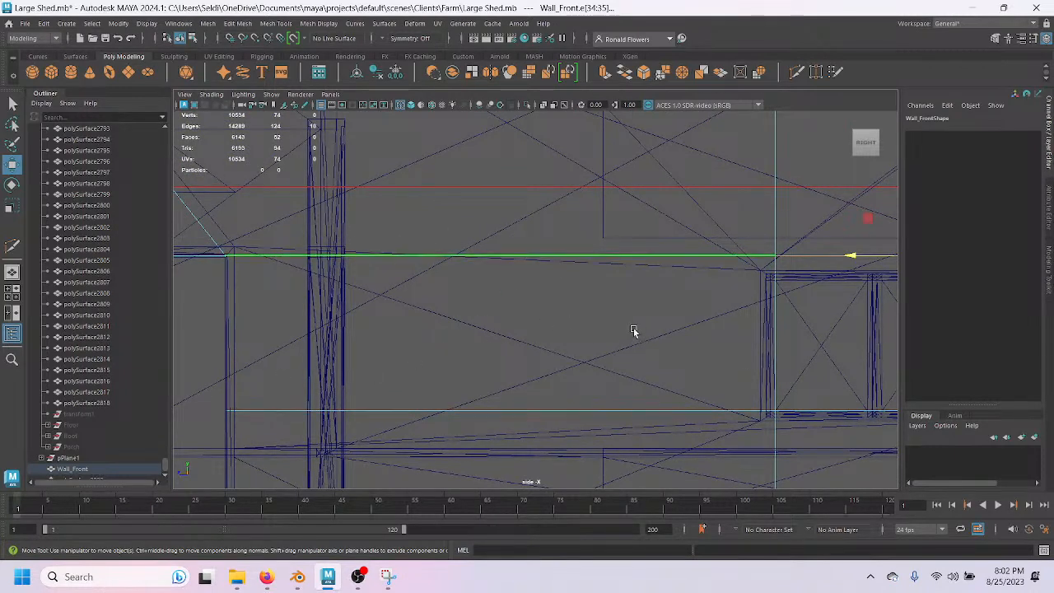
{"action": "middle_click_drag", "start_coordinate": [718, 329], "coordinate": [414, 322], "text": "alt"}
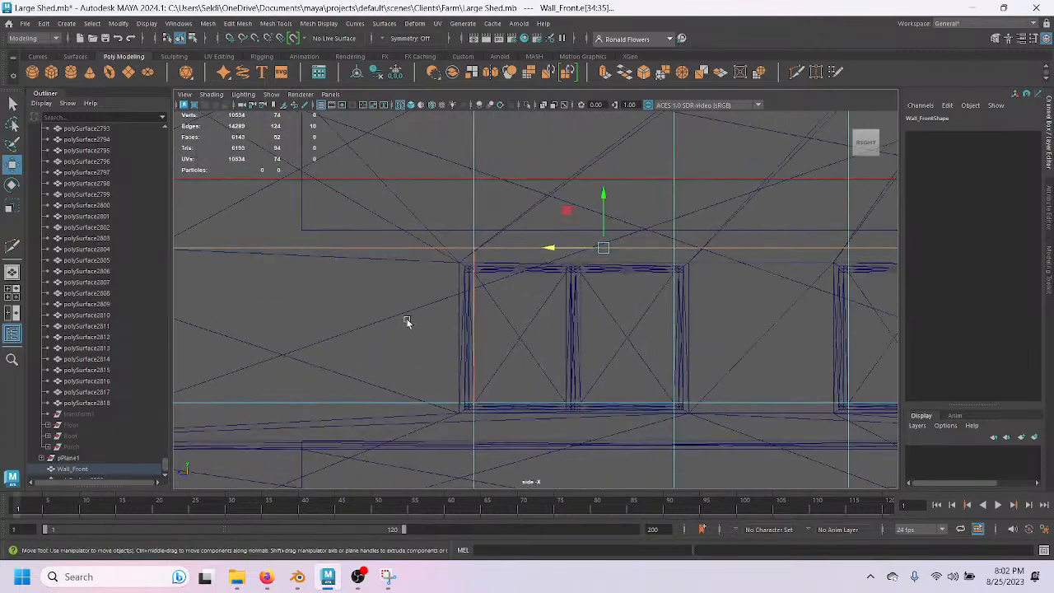
{"action": "mouse_move", "coordinate": [663, 310]}
{"action": "middle_mouse_down", "text": "alt"}
{"action": "mouse_move", "coordinate": [349, 301]}
{"action": "mouse_move", "coordinate": [648, 311]}
{"action": "middle_mouse_up", "text": "alt"}
{"action": "middle_click_drag", "start_coordinate": [223, 314], "coordinate": [540, 310], "text": "alt"}
{"action": "left_click", "coordinate": [523, 266]}
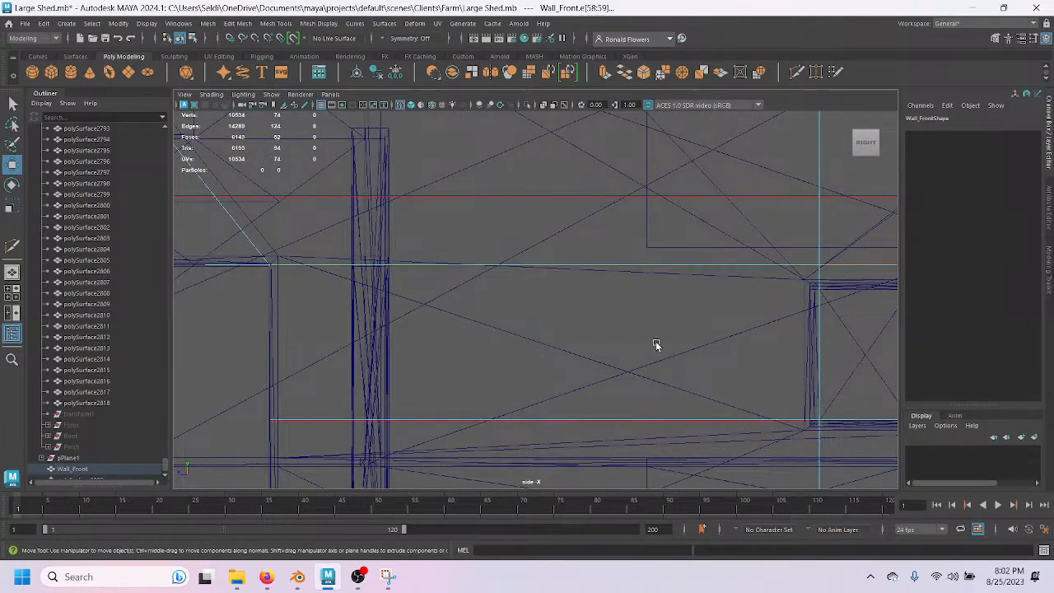
Move the selected upper horizontal edges down to line up with the top frames of both windows.
{"action": "middle_click_drag", "start_coordinate": [757, 361], "coordinate": [433, 319], "text": "alt"}
{"action": "middle_click_drag", "start_coordinate": [679, 339], "coordinate": [172, 346], "text": "alt"}
{"action": "middle_click_drag", "start_coordinate": [430, 329], "coordinate": [614, 288], "text": "alt"}
{"action": "left_click_drag", "start_coordinate": [574, 183], "coordinate": [583, 257]}
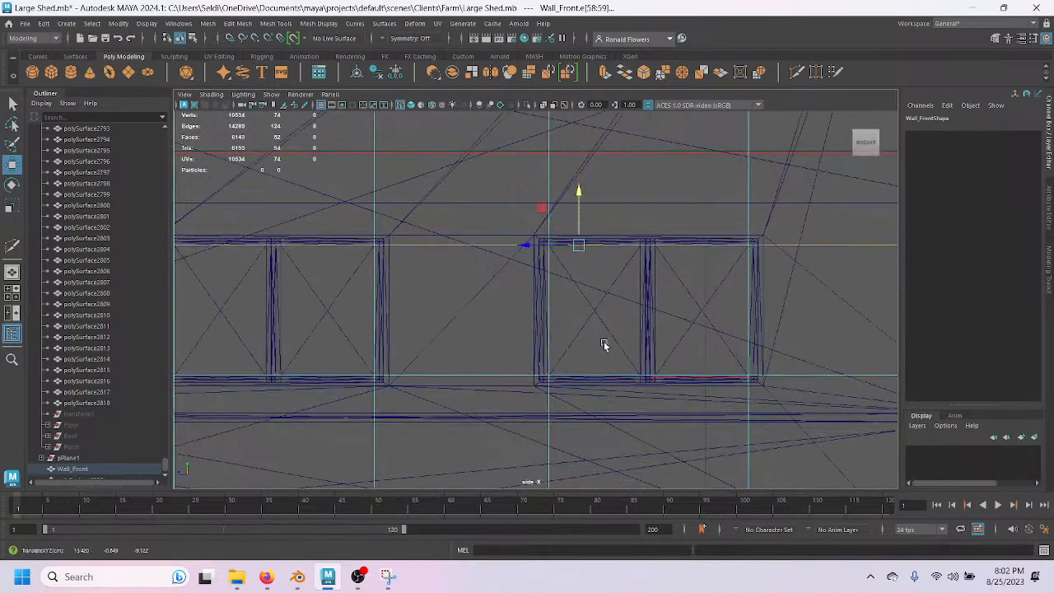
{"action": "middle_click_drag", "start_coordinate": [423, 403], "coordinate": [640, 348], "text": "alt"}
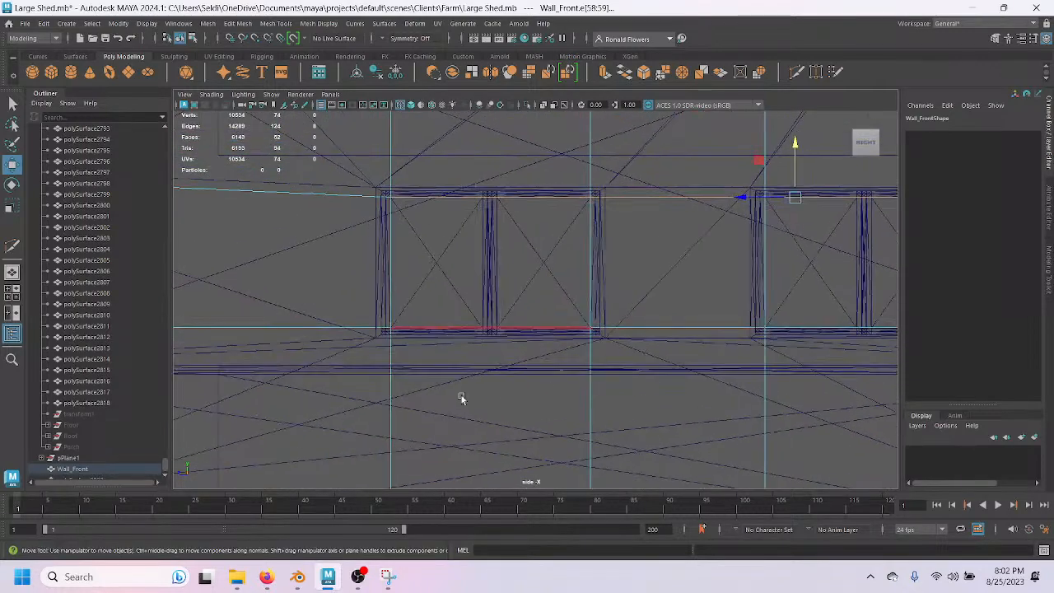
Select all horizontal edges along the lower slice at the windows' bottom frames, from the doorway to the wall's corner.
{"action": "scroll", "coordinate": [451, 400], "scroll_direction": "up", "scroll_amount": 3}
{"action": "middle_click_drag", "start_coordinate": [442, 322], "coordinate": [783, 301], "text": "alt"}
{"action": "middle_click_drag", "start_coordinate": [206, 390], "coordinate": [754, 355], "text": "alt"}
{"action": "middle_click_drag", "start_coordinate": [663, 355], "coordinate": [431, 363], "text": "alt"}
{"action": "scroll", "coordinate": [431, 363], "scroll_direction": "down", "scroll_amount": 10}
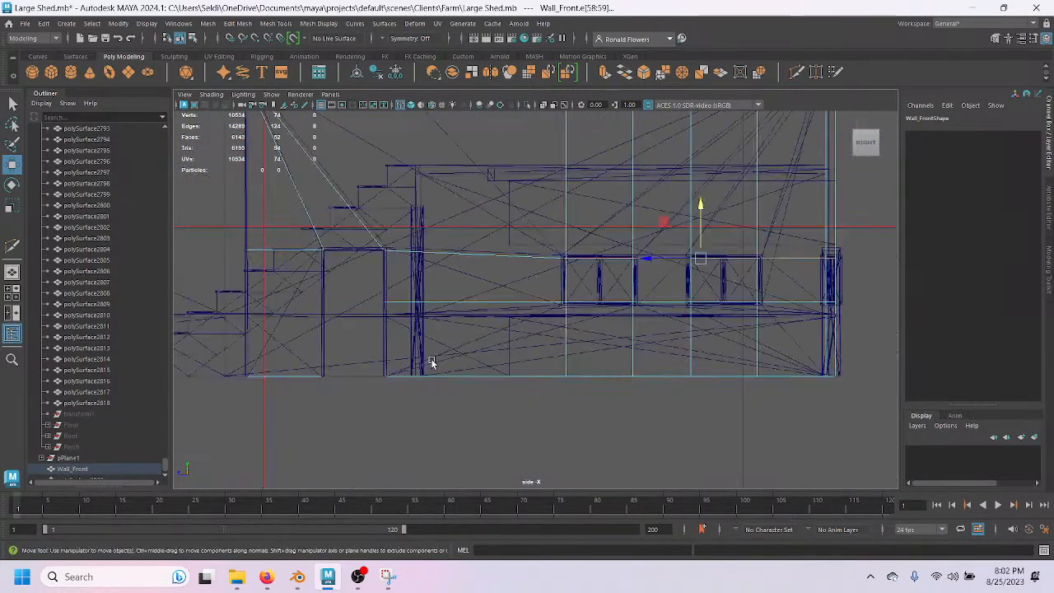
{"action": "scroll", "coordinate": [432, 363], "scroll_direction": "up", "scroll_amount": 6}
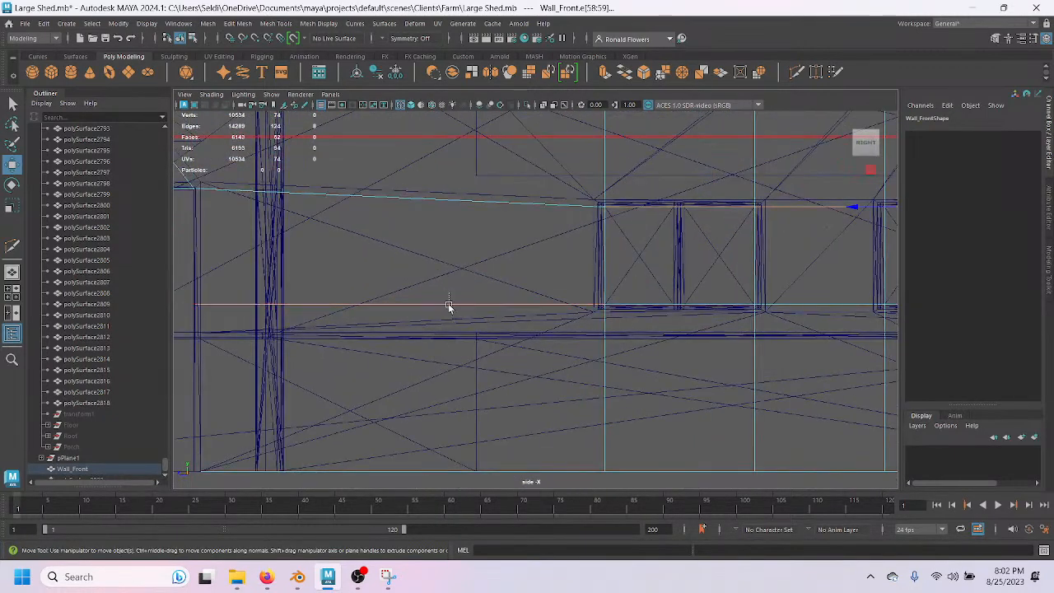
{"action": "left_click", "coordinate": [449, 316]}
{"action": "middle_click_drag", "start_coordinate": [602, 348], "coordinate": [396, 361], "text": "alt"}
{"action": "scroll", "coordinate": [396, 360], "scroll_direction": "up", "scroll_amount": 5}
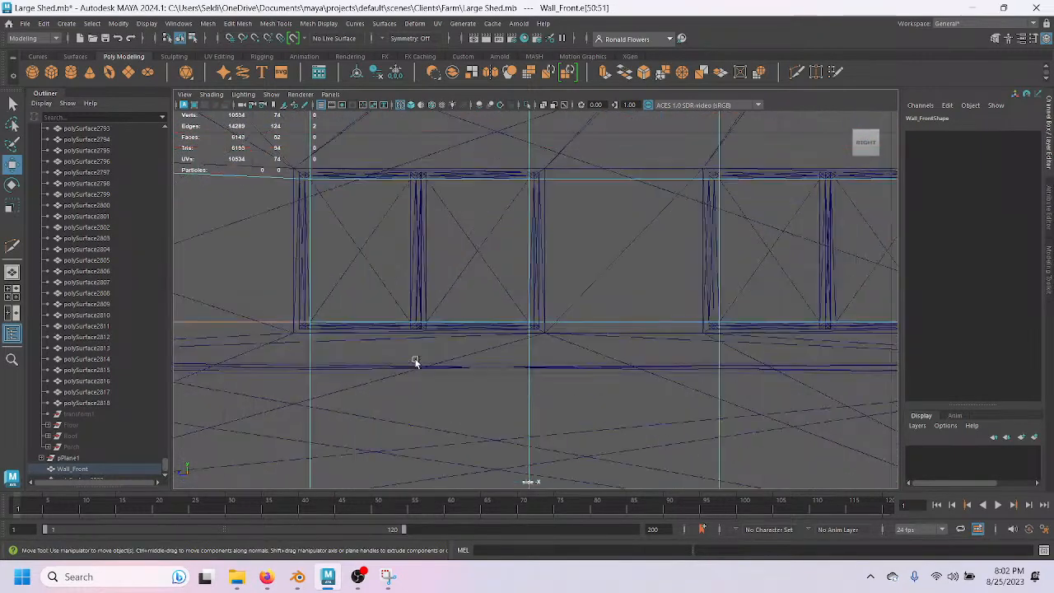
{"action": "left_click", "coordinate": [302, 325], "text": "shift"}
{"action": "left_click", "coordinate": [624, 325], "text": "shift"}
{"action": "left_click", "coordinate": [640, 340], "text": "shift"}
{"action": "middle_click_drag", "start_coordinate": [689, 360], "coordinate": [401, 358], "text": "alt"}
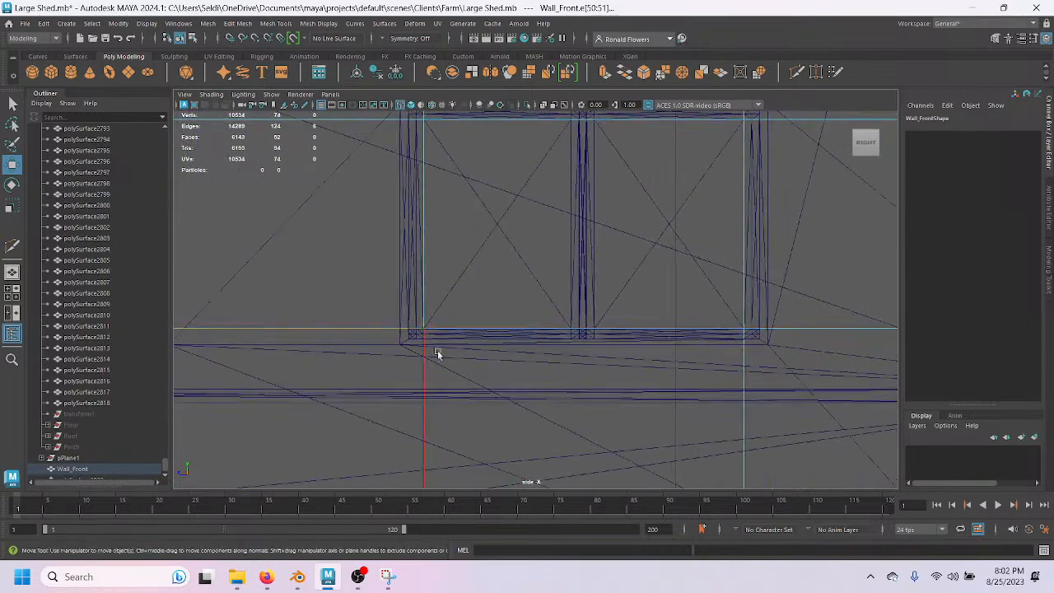
{"action": "left_click", "coordinate": [490, 334], "text": "shift"}
{"action": "middle_click_drag", "start_coordinate": [640, 357], "coordinate": [319, 349], "text": "alt"}
{"action": "left_click", "coordinate": [522, 335], "text": "shift"}
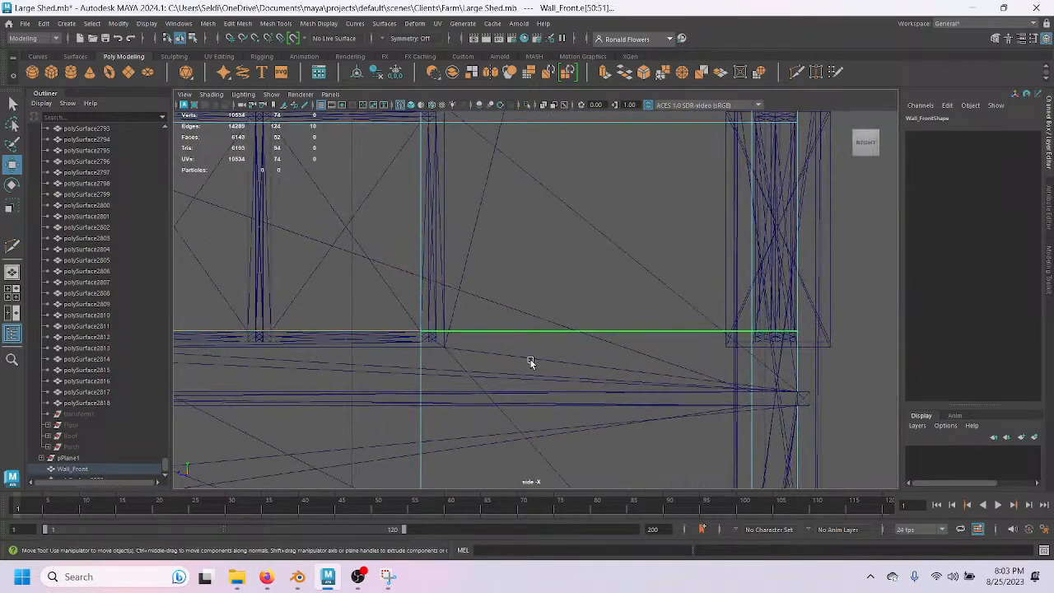
Scale the selected lower horizontal edges vertically to flatten them into one level line.
{"action": "scroll", "coordinate": [531, 362], "scroll_direction": "down", "scroll_amount": 4}
{"action": "middle_click_drag", "start_coordinate": [350, 362], "coordinate": [452, 404], "text": "alt"}
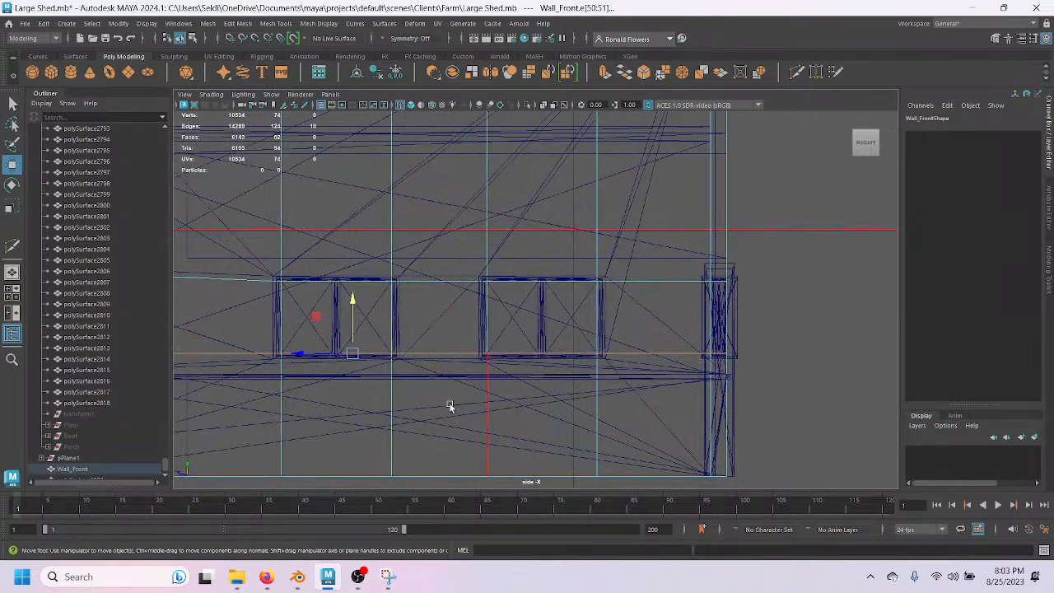
{"action": "key", "text": "r"}
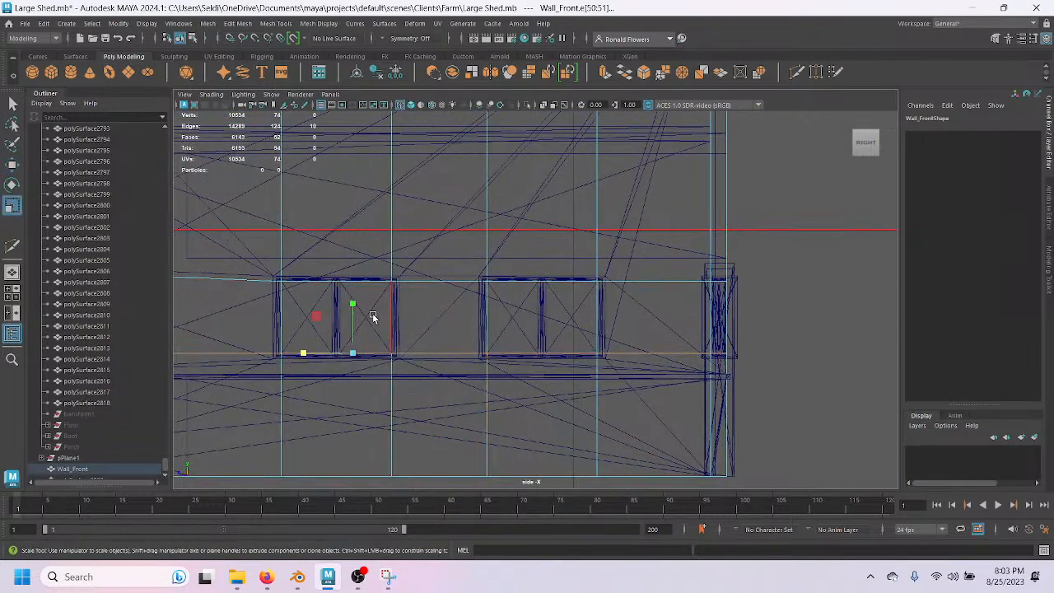
Move the selected lower horizontal edges vertically to line up with the bottom frames of both windows.
{"action": "key", "text": "w"}
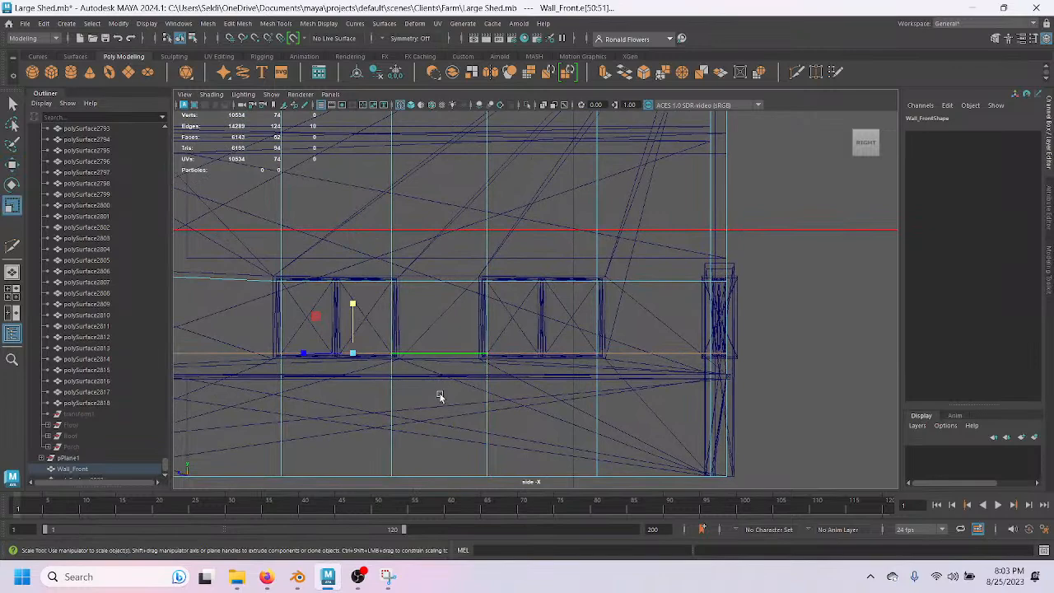
{"action": "scroll", "coordinate": [380, 407], "scroll_direction": "up", "scroll_amount": 5}
{"action": "middle_click_drag", "start_coordinate": [381, 407], "coordinate": [651, 370], "text": "alt"}
{"action": "scroll", "coordinate": [492, 432], "scroll_direction": "up", "scroll_amount": 7}
{"action": "middle_click_drag", "start_coordinate": [444, 421], "coordinate": [601, 378], "text": "alt"}
{"action": "scroll", "coordinate": [590, 389], "scroll_direction": "up", "scroll_amount": 2}
{"action": "scroll", "coordinate": [590, 389], "scroll_direction": "up", "scroll_amount": 1}
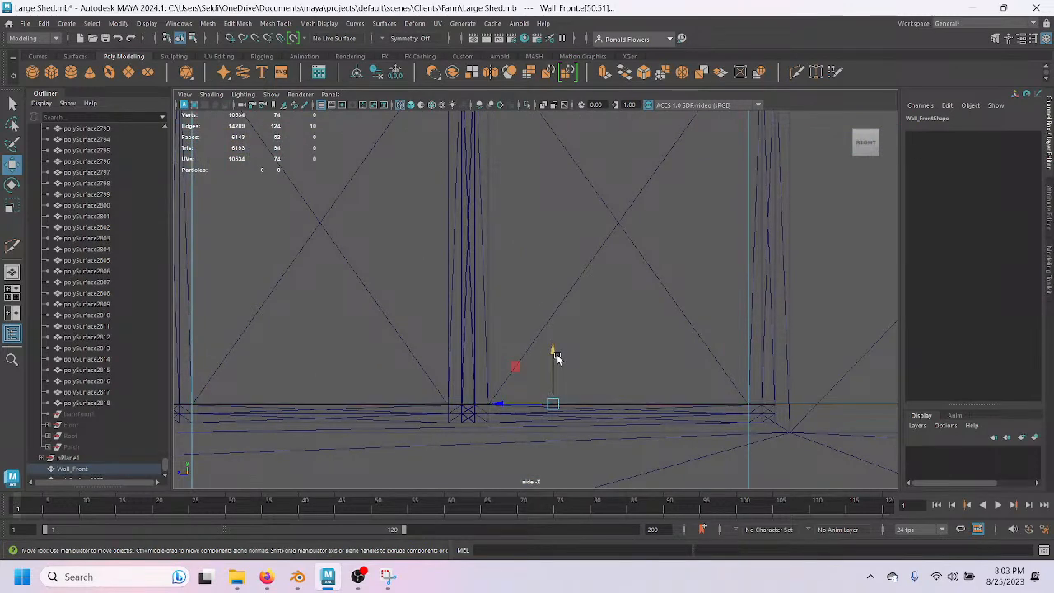
{"action": "left_click_drag", "start_coordinate": [555, 353], "coordinate": [652, 356]}
{"action": "scroll", "coordinate": [671, 347], "scroll_direction": "down", "scroll_amount": 3}
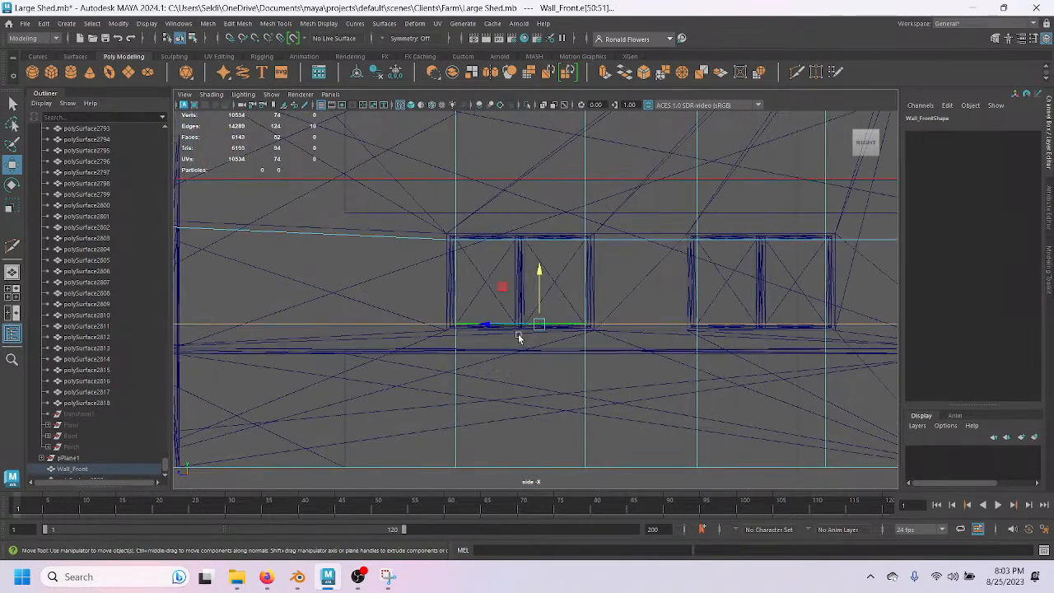
Straighten the first window opening by scaling its two vertical side edges and its top edges flat, one side at a time.
{"action": "scroll", "coordinate": [401, 371], "scroll_direction": "up", "scroll_amount": 4}
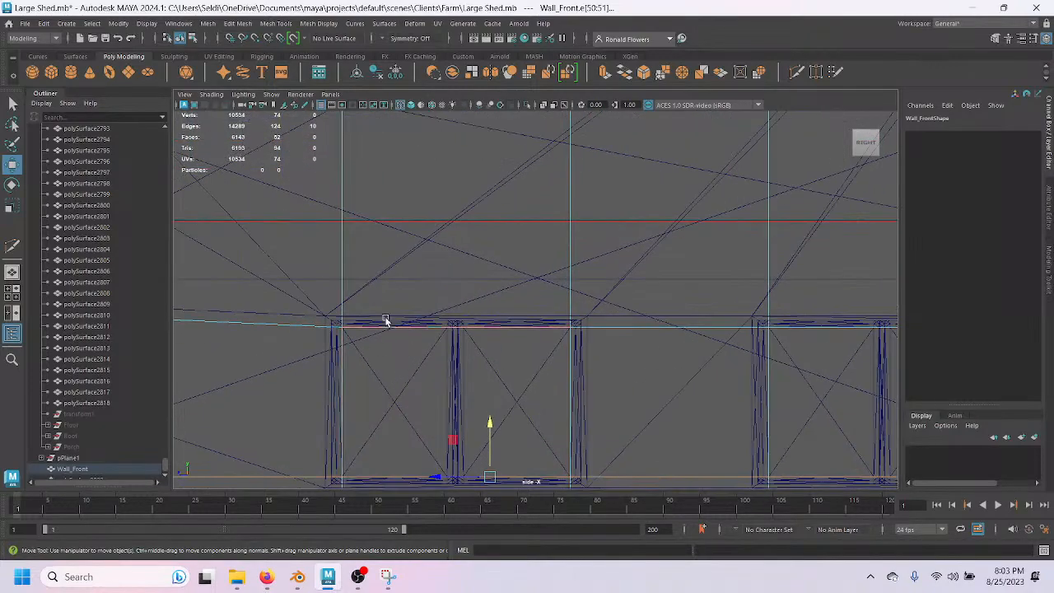
{"action": "scroll", "coordinate": [404, 302], "scroll_direction": "down", "scroll_amount": 2}
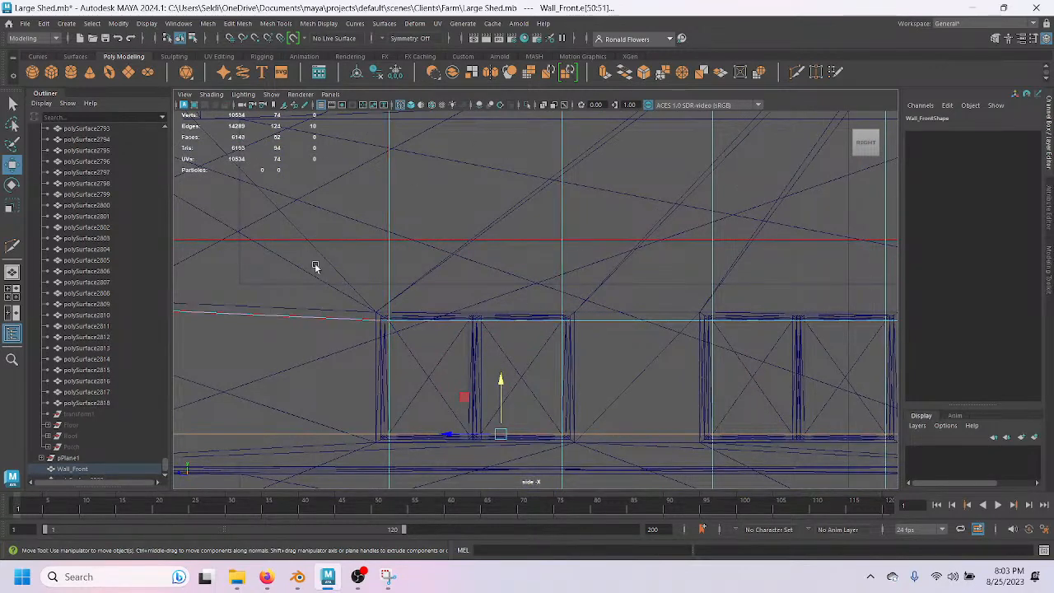
{"action": "scroll", "coordinate": [552, 329], "scroll_direction": "up", "scroll_amount": 2}
{"action": "scroll", "coordinate": [503, 305], "scroll_direction": "down", "scroll_amount": 2}
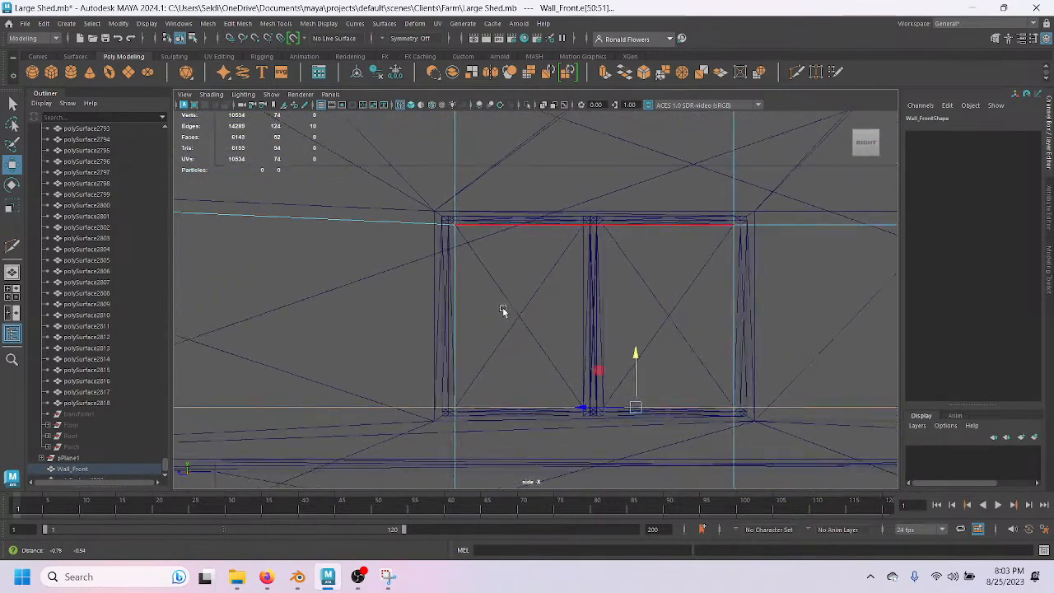
{"action": "scroll", "coordinate": [473, 355], "scroll_direction": "up", "scroll_amount": 3}
{"action": "left_click", "coordinate": [393, 331]}
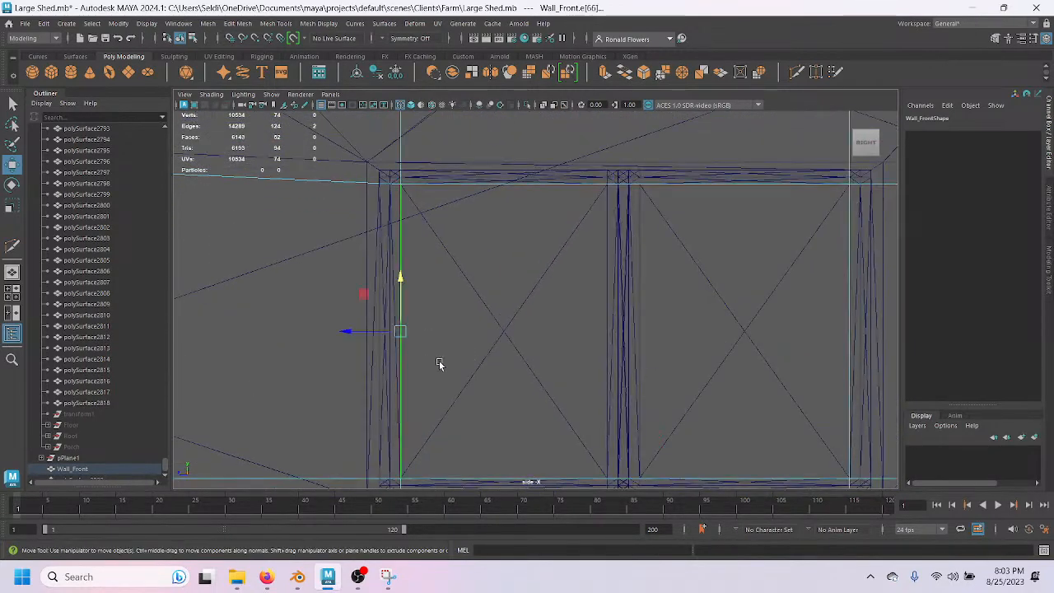
{"action": "key", "text": "r"}
{"action": "left_click", "coordinate": [351, 331]}
{"action": "left_click_drag", "start_coordinate": [523, 229], "coordinate": [562, 171]}
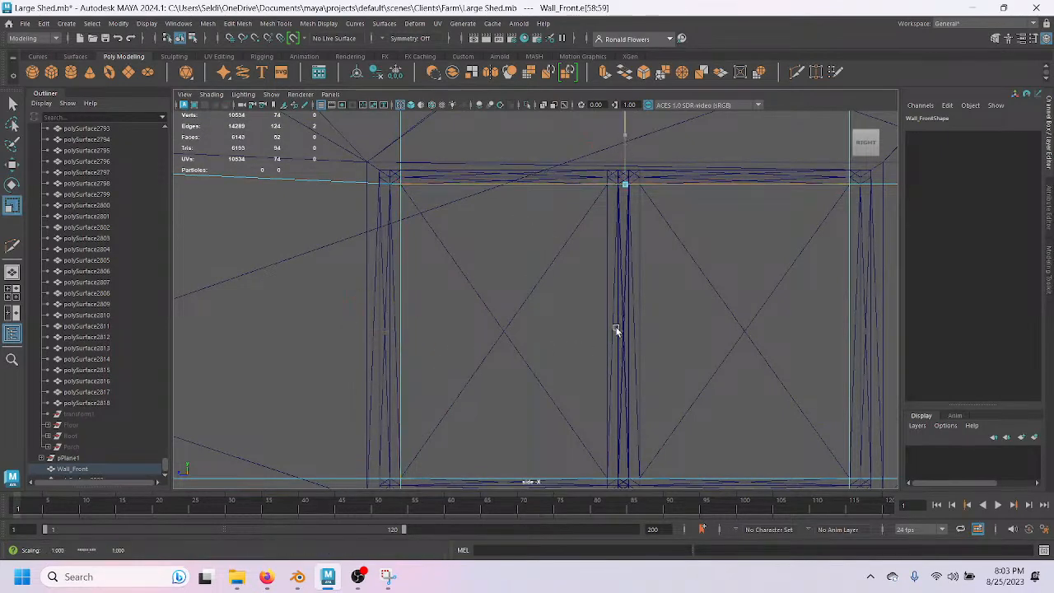
{"action": "middle_click_drag", "start_coordinate": [765, 285], "coordinate": [576, 297], "text": "alt"}
{"action": "left_click_drag", "start_coordinate": [576, 293], "coordinate": [679, 331]}
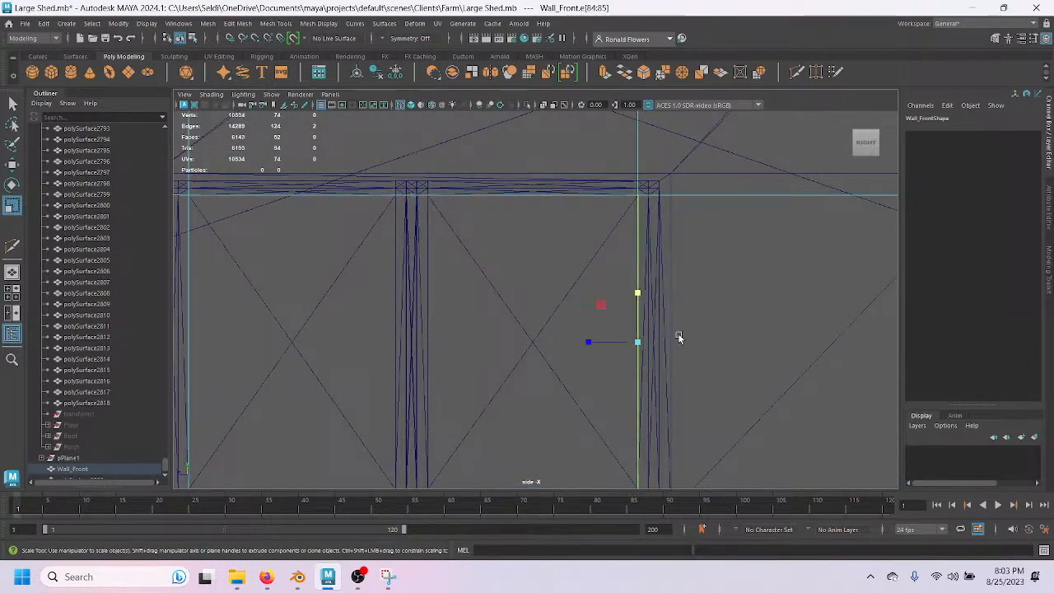
{"action": "left_click_drag", "start_coordinate": [591, 342], "coordinate": [790, 373]}
Straighten the second window opening by scaling its vertical side edges and its top and bottom edges flat, one side at a time.
{"action": "middle_click_drag", "start_coordinate": [790, 373], "coordinate": [354, 329], "text": "alt"}
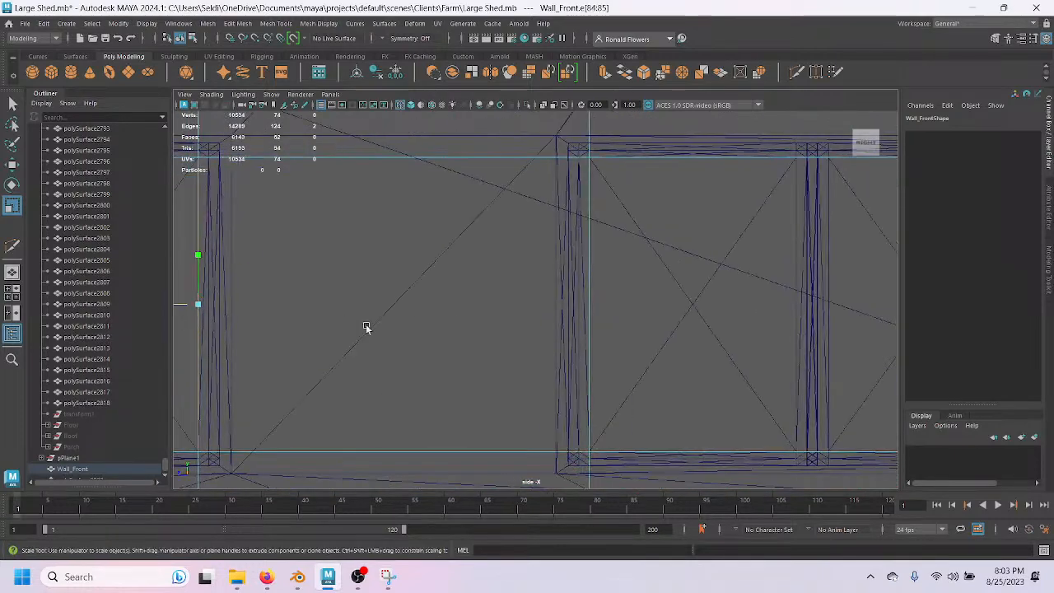
{"action": "middle_click_drag", "start_coordinate": [522, 341], "coordinate": [379, 395], "text": "alt"}
{"action": "left_click_drag", "start_coordinate": [406, 336], "coordinate": [433, 351]}
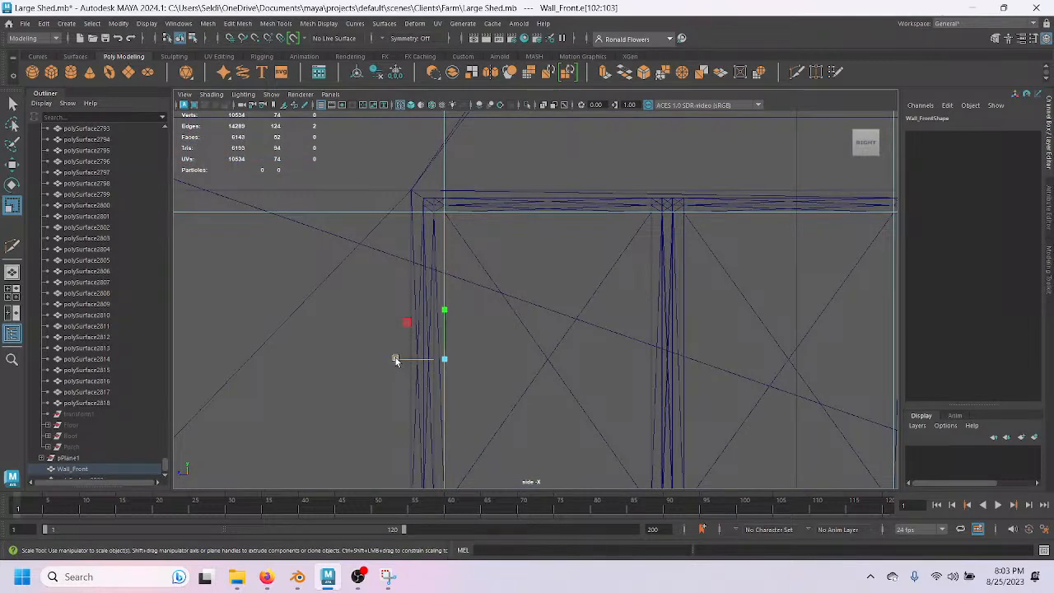
{"action": "scroll", "coordinate": [584, 348], "scroll_direction": "down", "scroll_amount": 4}
{"action": "scroll", "coordinate": [581, 352], "scroll_direction": "up", "scroll_amount": 1}
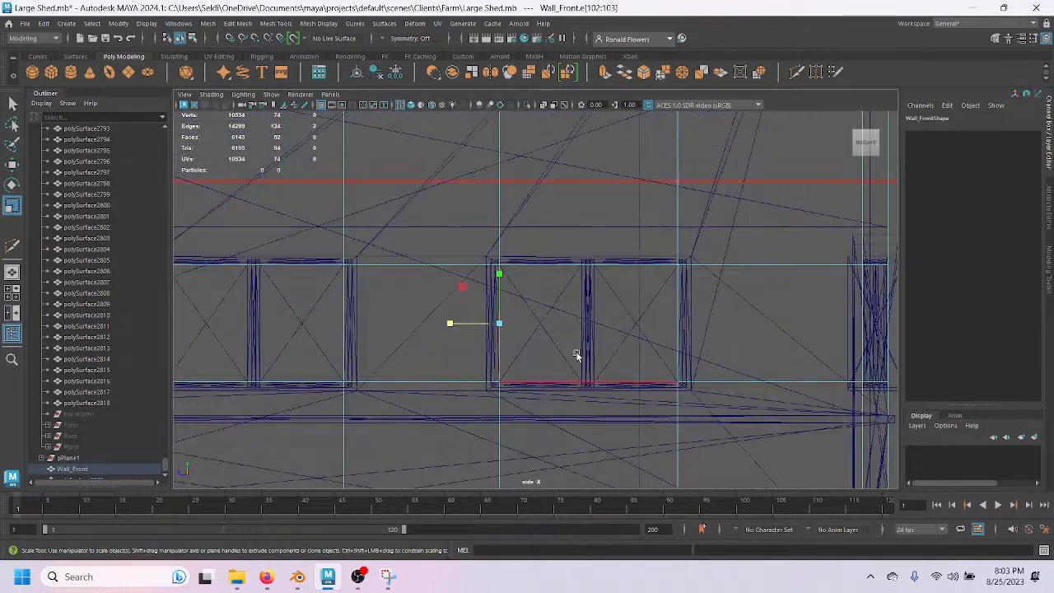
{"action": "scroll", "coordinate": [576, 355], "scroll_direction": "up", "scroll_amount": 2}
{"action": "left_click_drag", "start_coordinate": [697, 326], "coordinate": [796, 336]}
{"action": "left_click", "coordinate": [697, 336]}
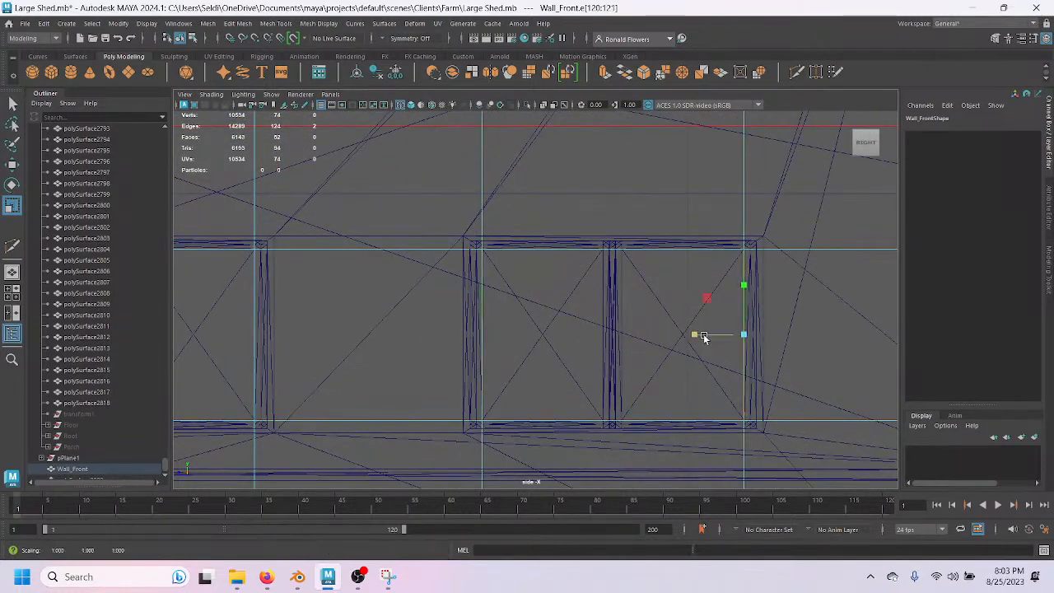
{"action": "left_click", "coordinate": [684, 246]}
{"action": "left_click", "coordinate": [642, 436]}
{"action": "scroll", "coordinate": [661, 458], "scroll_direction": "up", "scroll_amount": 1}
{"action": "middle_click_drag", "start_coordinate": [661, 459], "coordinate": [454, 438], "text": "alt"}
Delete the front wall's faces covering both windows to open them up.
{"action": "scroll", "coordinate": [514, 403], "scroll_direction": "down", "scroll_amount": 8}
{"action": "scroll", "coordinate": [512, 399], "scroll_direction": "up", "scroll_amount": 4}
{"action": "middle_click_drag", "start_coordinate": [347, 397], "coordinate": [486, 412], "text": "alt"}
{"action": "right_click", "coordinate": [500, 336]}
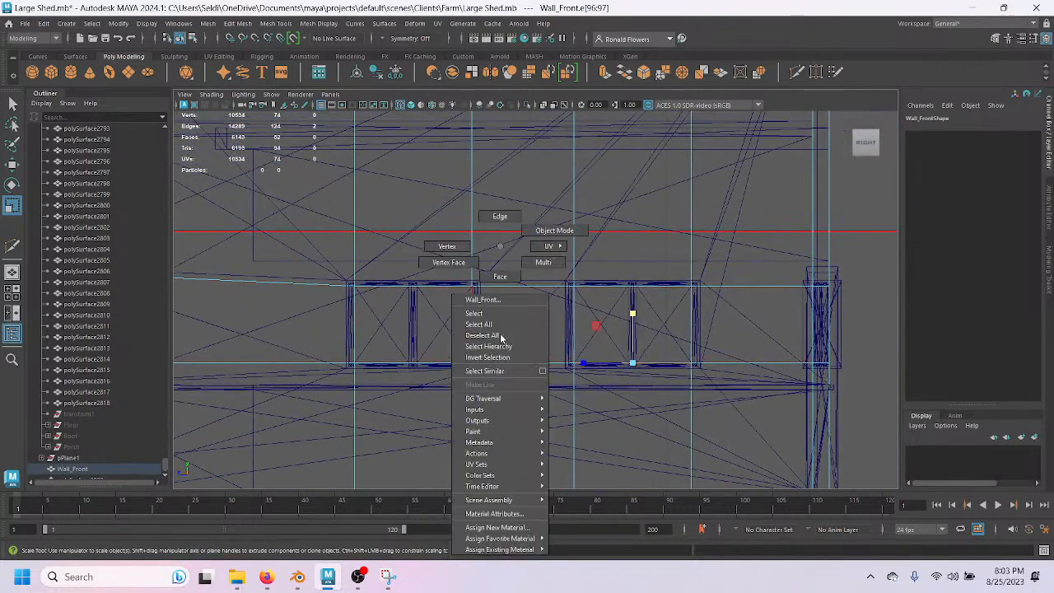
{"action": "left_click", "coordinate": [499, 277]}
{"action": "left_click", "coordinate": [395, 321]}
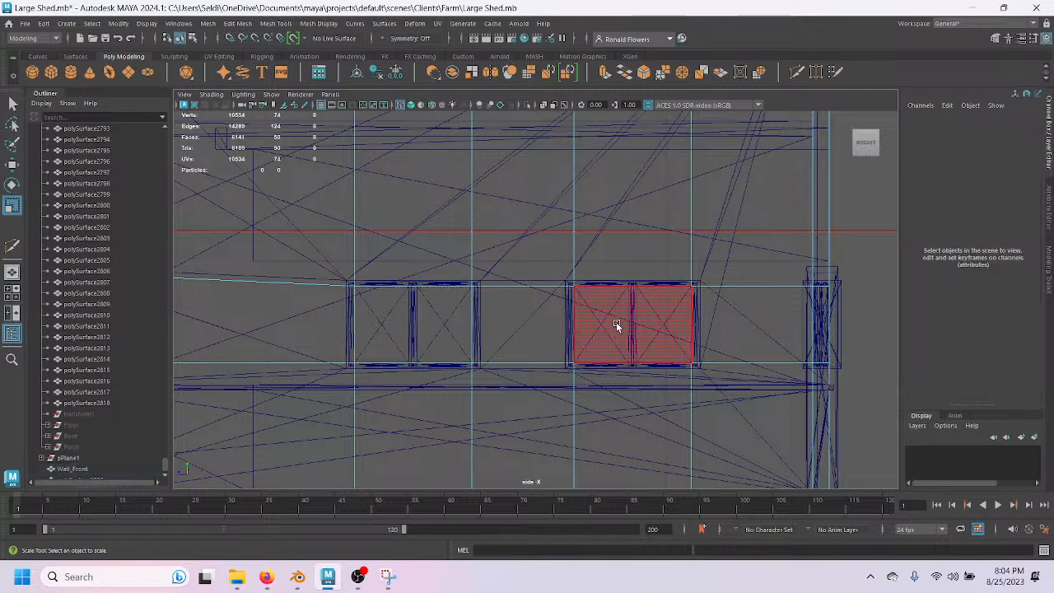
{"action": "left_click", "coordinate": [616, 331]}
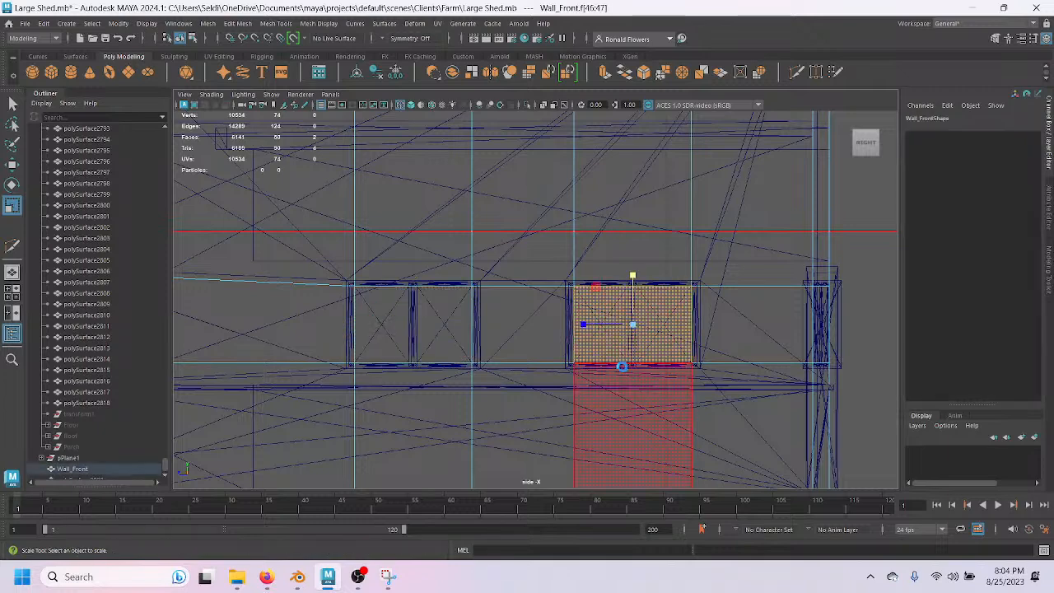
{"action": "key", "text": "Delete"}
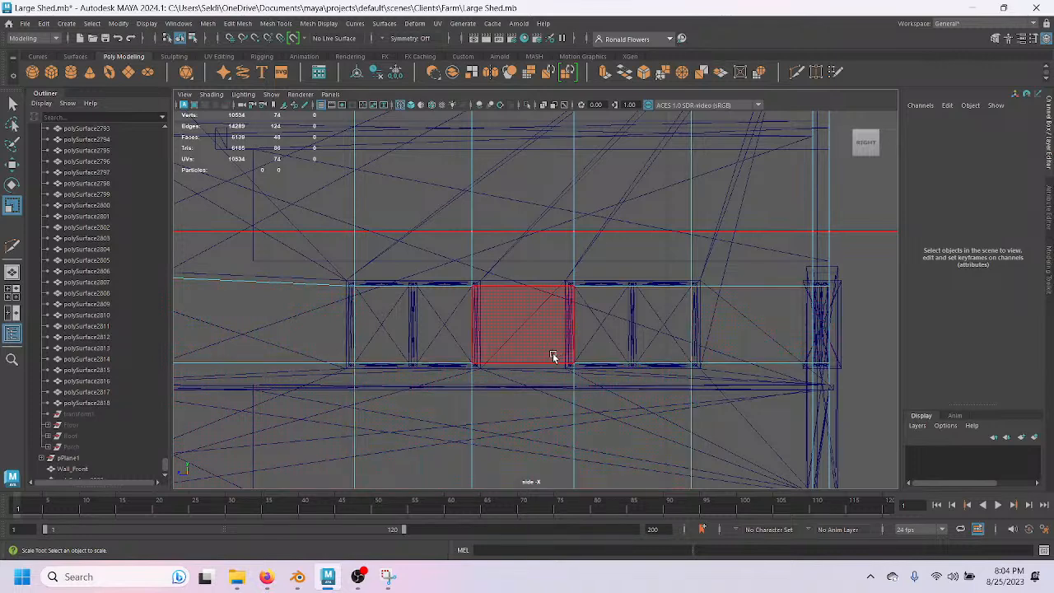
Examine the front wall on the other side of the doorway, around the remaining window, and the sloped roofline edges.
{"action": "scroll", "coordinate": [555, 358], "scroll_direction": "down", "scroll_amount": 5}
{"action": "middle_click_drag", "start_coordinate": [398, 357], "coordinate": [868, 349], "text": "alt"}
{"action": "middle_click_drag", "start_coordinate": [586, 370], "coordinate": [810, 374], "text": "alt"}
{"action": "middle_click_drag", "start_coordinate": [631, 378], "coordinate": [717, 390], "text": "alt"}
{"action": "scroll", "coordinate": [585, 383], "scroll_direction": "up", "scroll_amount": 5}
{"action": "middle_click_drag", "start_coordinate": [668, 363], "coordinate": [554, 412], "text": "alt"}
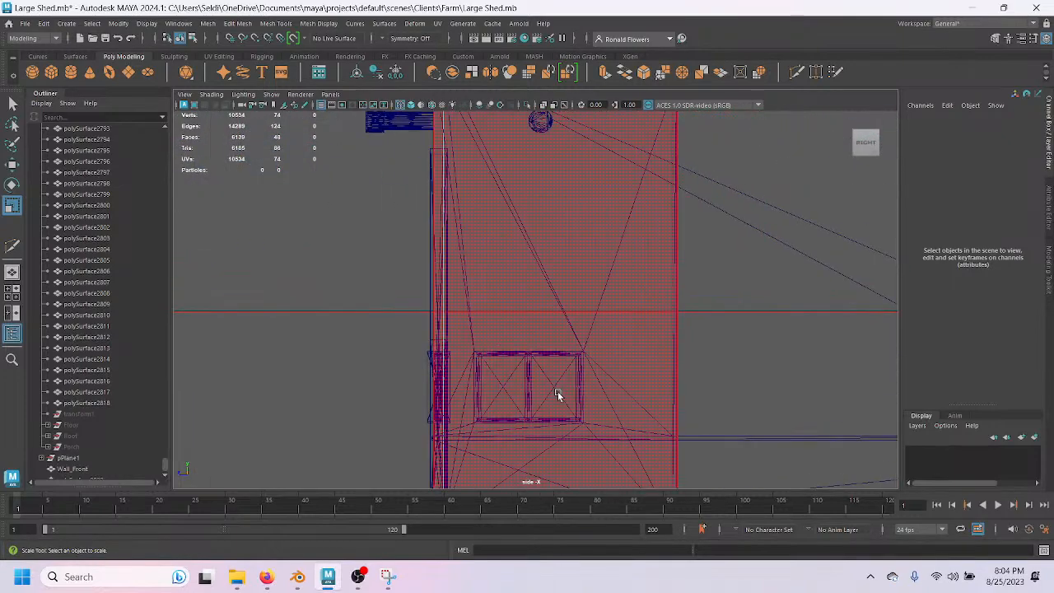
{"action": "scroll", "coordinate": [577, 380], "scroll_direction": "down", "scroll_amount": 5}
{"action": "middle_click_drag", "start_coordinate": [708, 353], "coordinate": [371, 406], "text": "alt"}
{"action": "middle_click_drag", "start_coordinate": [732, 376], "coordinate": [521, 381], "text": "alt"}
{"action": "middle_click_drag", "start_coordinate": [578, 327], "coordinate": [465, 386], "text": "alt"}
{"action": "scroll", "coordinate": [574, 322], "scroll_direction": "up", "scroll_amount": 8}
{"action": "mouse_move", "coordinate": [532, 299]}
{"action": "middle_mouse_down", "text": "alt"}
{"action": "mouse_move", "coordinate": [497, 342]}
{"action": "mouse_move", "coordinate": [515, 309]}
{"action": "middle_mouse_up", "text": "alt"}
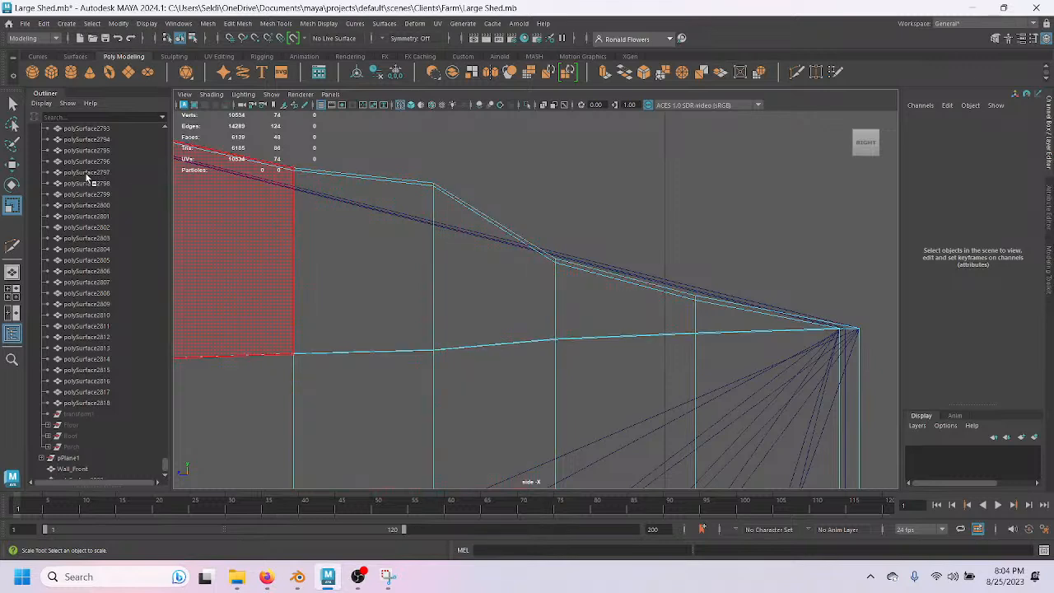
{"action": "left_click", "coordinate": [815, 72]}
{"action": "scroll", "coordinate": [478, 308], "scroll_direction": "down", "scroll_amount": 5}
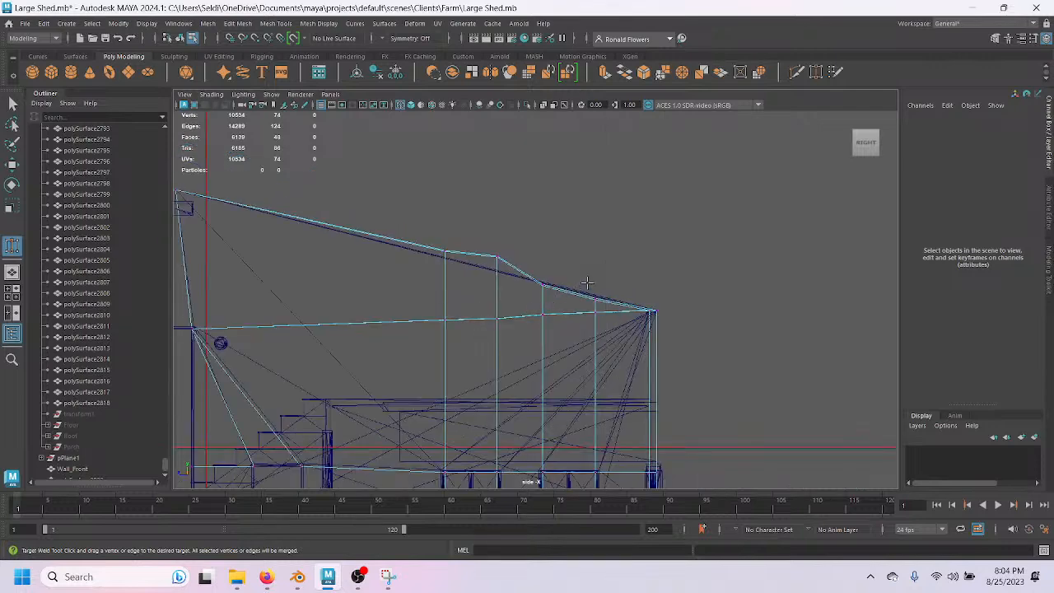
{"action": "key", "text": "space"}
{"action": "key", "text": "space"}
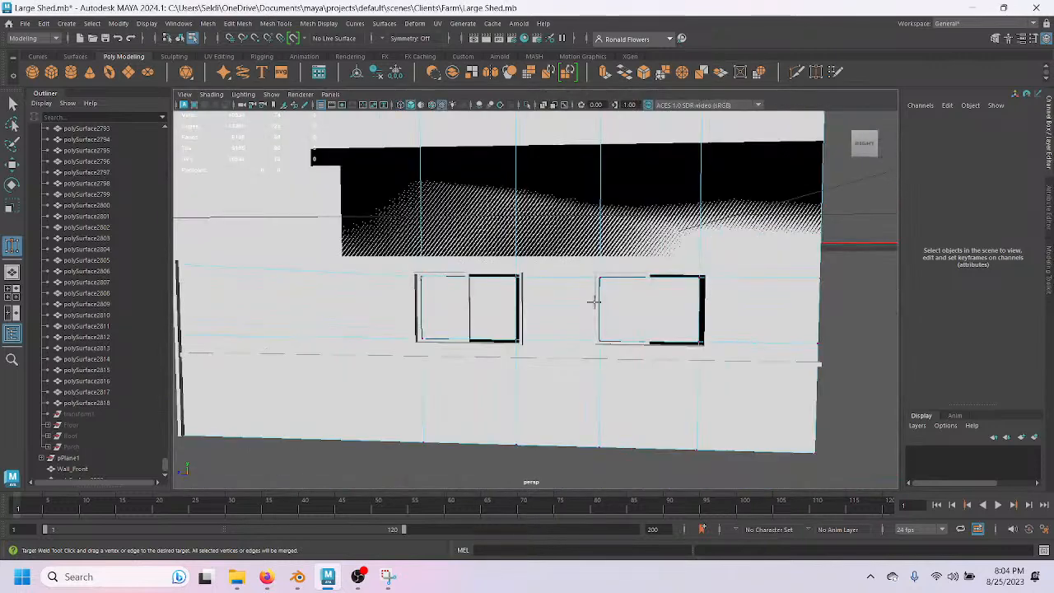
{"action": "key", "text": "space"}
{"action": "key", "text": "space"}
{"action": "key", "text": "space"}
{"action": "key", "text": "space"}
{"action": "middle_click_drag", "start_coordinate": [384, 346], "coordinate": [814, 286], "text": "alt"}
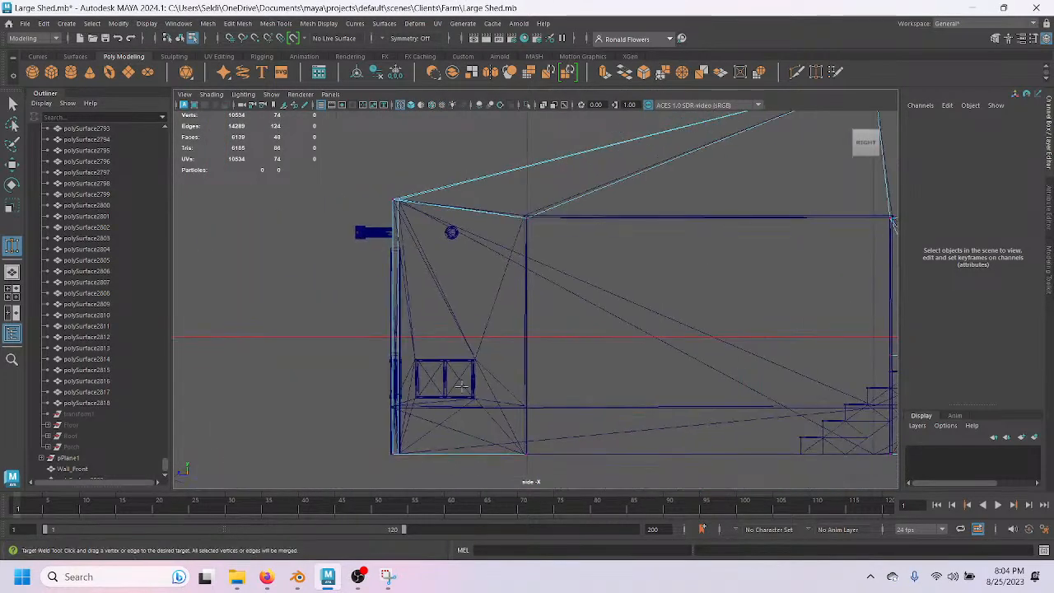
{"action": "key", "text": "q"}
Slice two horizontal Multi-Cut lines across the wall section beyond the doorway, one just above the remaining window and one just below it.
{"action": "scroll", "coordinate": [449, 415], "scroll_direction": "up", "scroll_amount": 2}
{"action": "scroll", "coordinate": [448, 415], "scroll_direction": "up", "scroll_amount": 2}
{"action": "middle_click_drag", "start_coordinate": [358, 417], "coordinate": [423, 391], "text": "alt"}
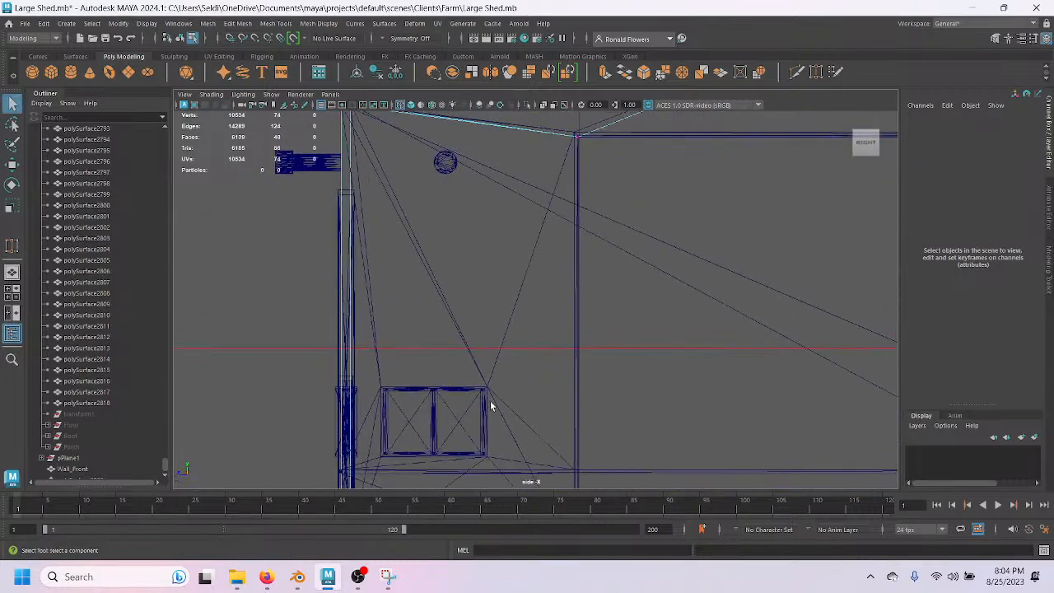
{"action": "left_click", "coordinate": [796, 72]}
{"action": "middle_click_drag", "start_coordinate": [494, 391], "coordinate": [528, 275], "text": "alt"}
{"action": "left_click_drag", "start_coordinate": [295, 265], "coordinate": [738, 256]}
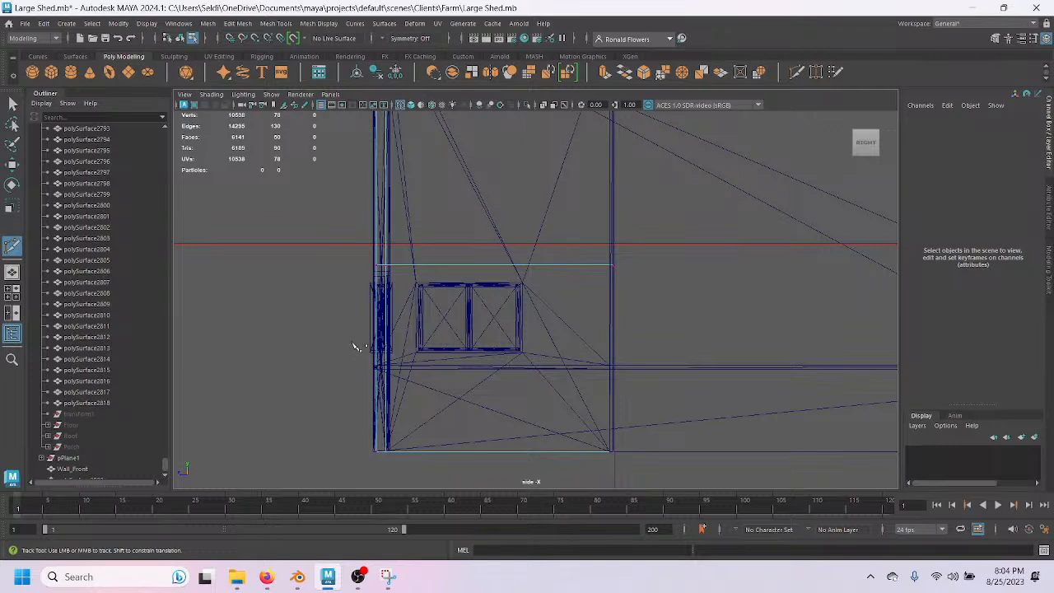
{"action": "left_click_drag", "start_coordinate": [347, 362], "coordinate": [675, 359]}
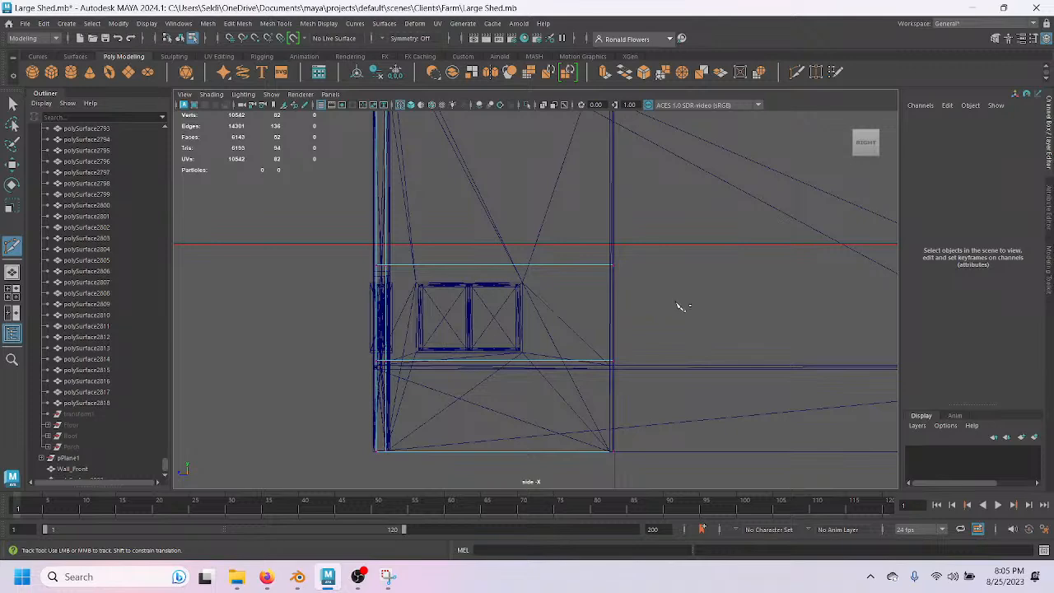
Slice two straight vertical lines through the same wall section from roofline to base, one through the window and one between window and doorway.
{"action": "scroll", "coordinate": [680, 306], "scroll_direction": "down", "scroll_amount": 5}
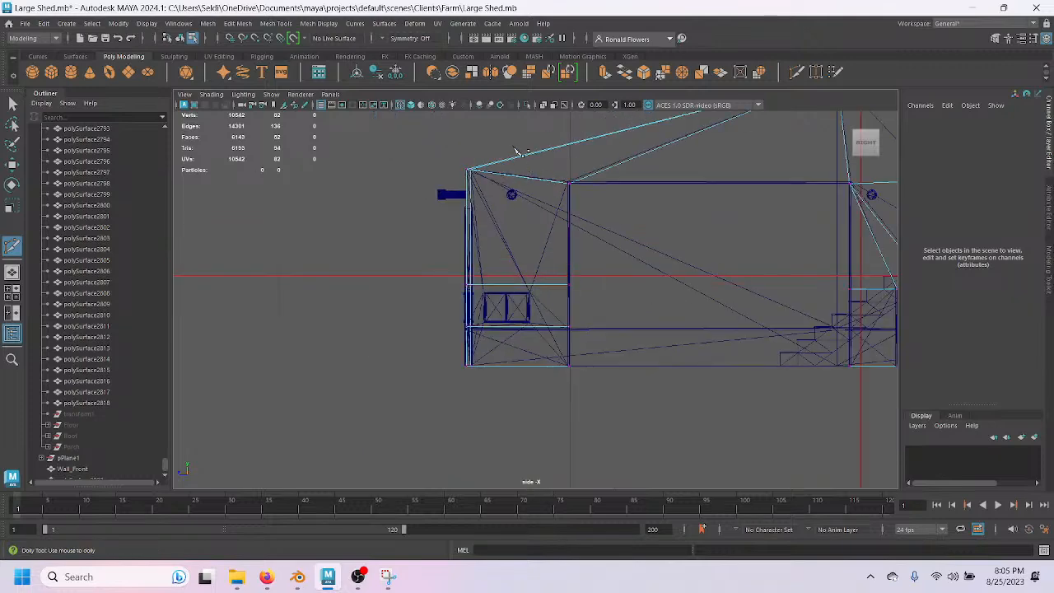
{"action": "left_click_drag", "start_coordinate": [511, 148], "coordinate": [527, 395], "text": "shift"}
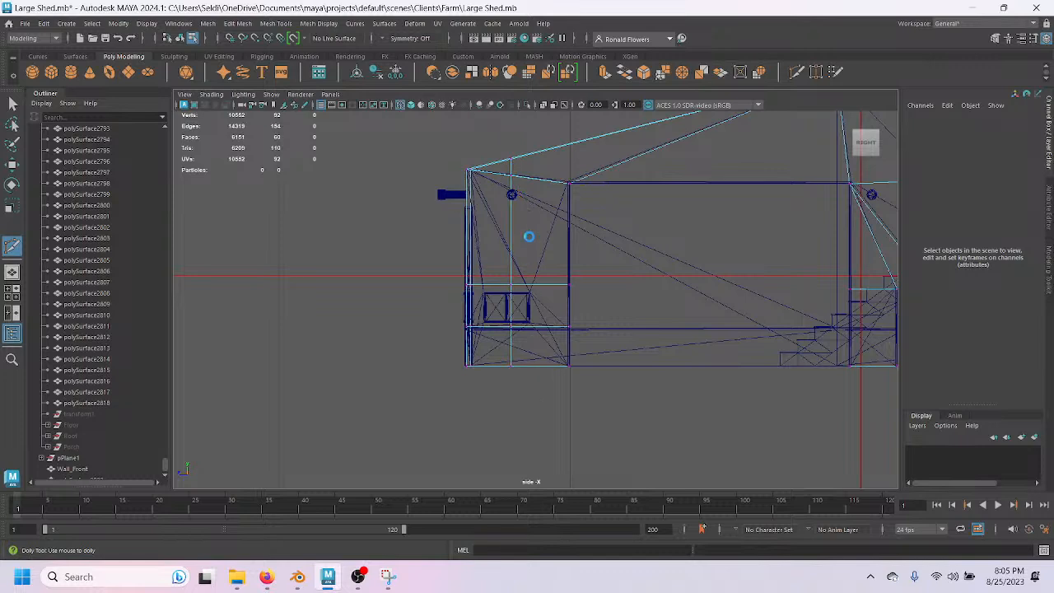
{"action": "left_click_drag", "start_coordinate": [547, 144], "coordinate": [536, 412], "text": "shift"}
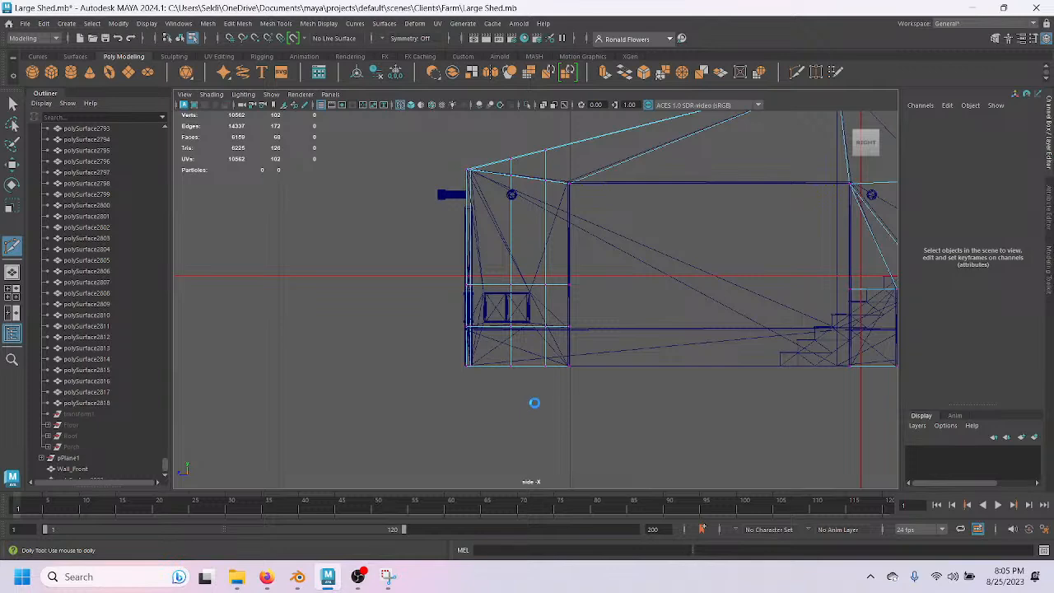
{"action": "key", "text": "q"}
Move the vertices where the vertical cut through the window meets both horizontal cuts to the window frame's inner edge on the outer-corner side.
{"action": "scroll", "coordinate": [520, 381], "scroll_direction": "up", "scroll_amount": 5}
{"action": "key", "text": "w"}
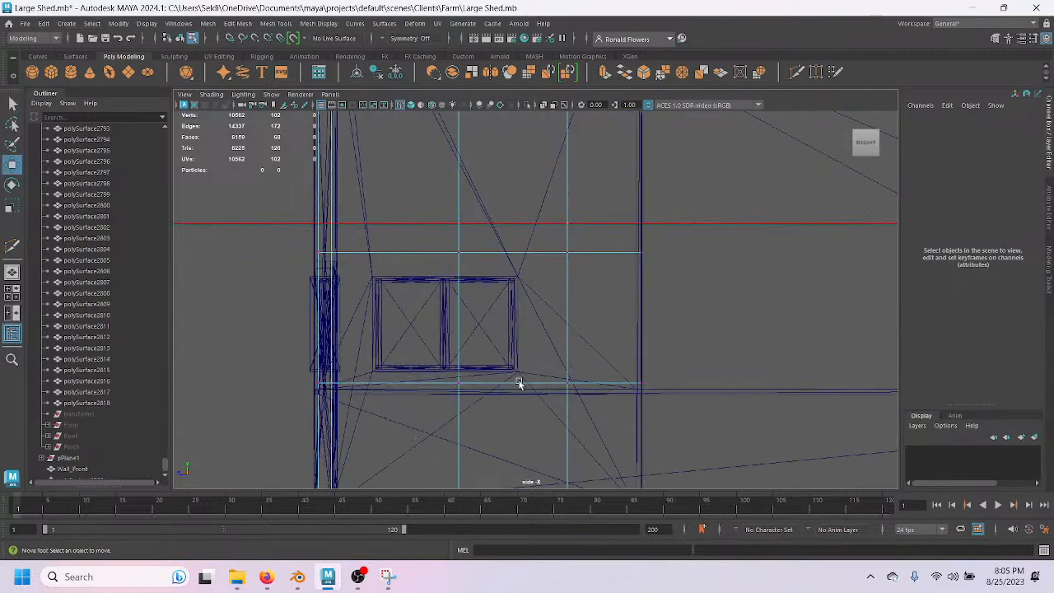
{"action": "scroll", "coordinate": [494, 354], "scroll_direction": "up", "scroll_amount": 1}
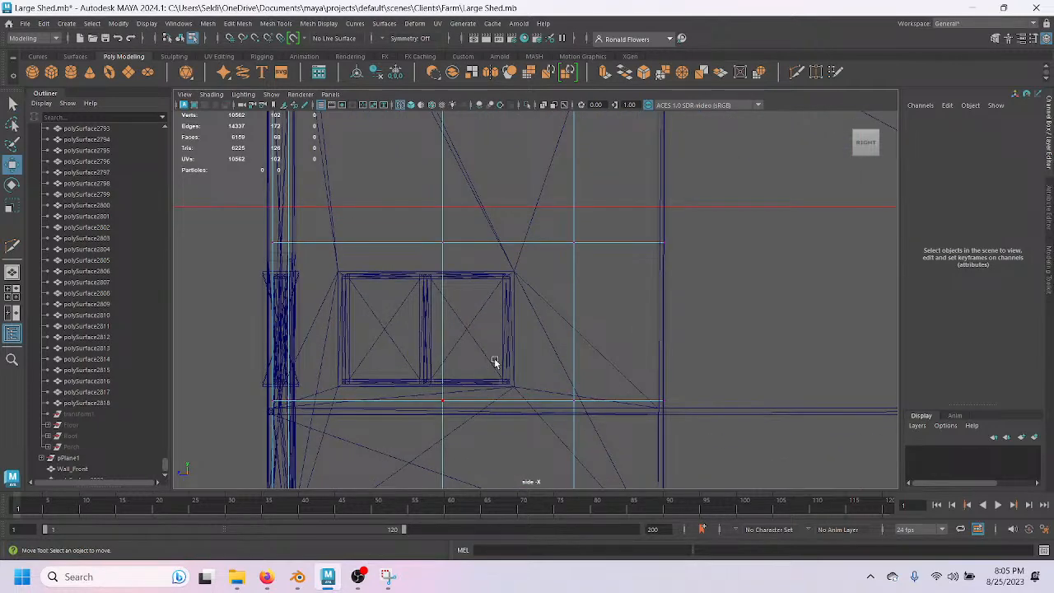
{"action": "scroll", "coordinate": [502, 375], "scroll_direction": "down", "scroll_amount": 4}
{"action": "scroll", "coordinate": [515, 327], "scroll_direction": "up", "scroll_amount": 1}
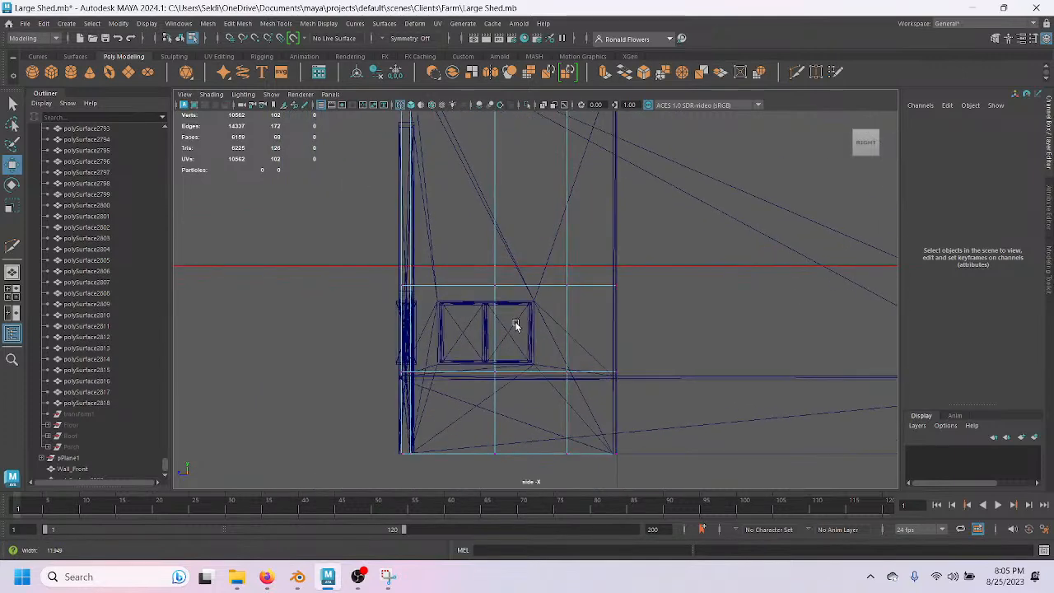
{"action": "middle_click_drag", "start_coordinate": [499, 228], "coordinate": [546, 348], "text": "alt"}
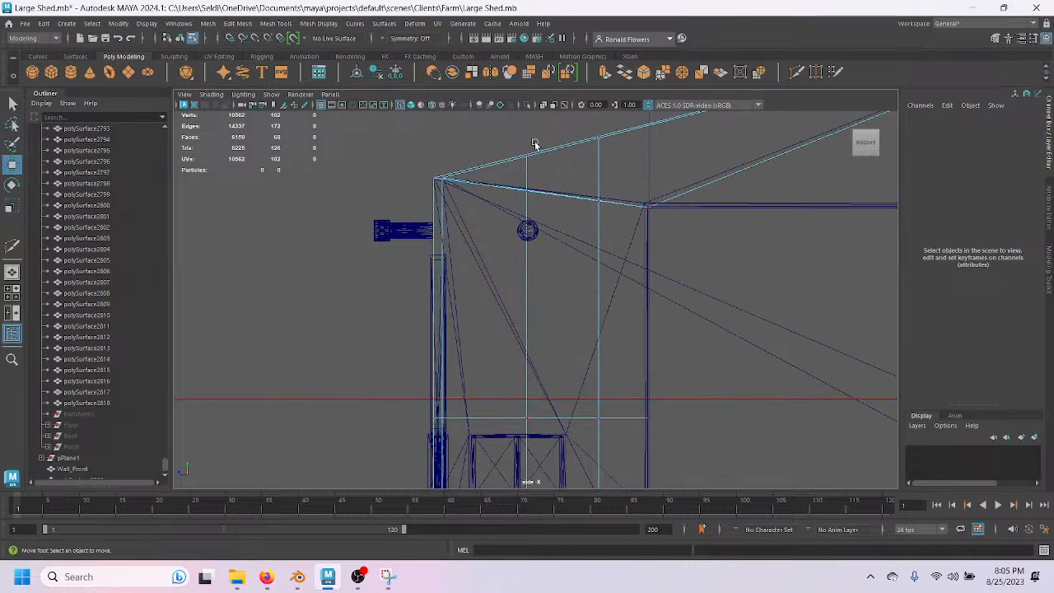
{"action": "middle_click_drag", "start_coordinate": [528, 438], "coordinate": [558, 238], "text": "alt"}
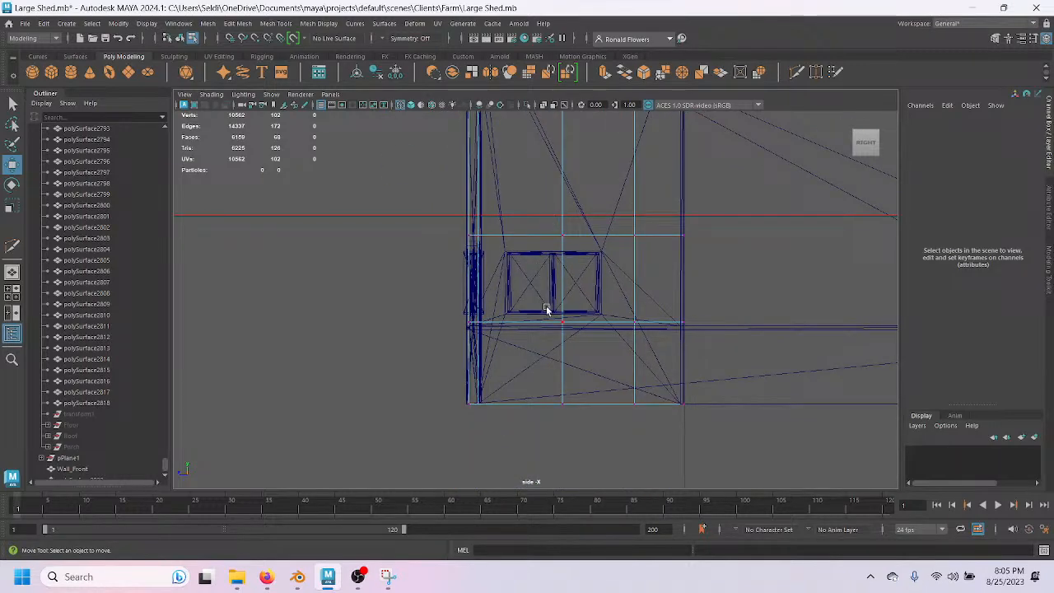
{"action": "scroll", "coordinate": [570, 411], "scroll_direction": "up", "scroll_amount": 5}
{"action": "middle_click_drag", "start_coordinate": [567, 410], "coordinate": [518, 382], "text": "alt"}
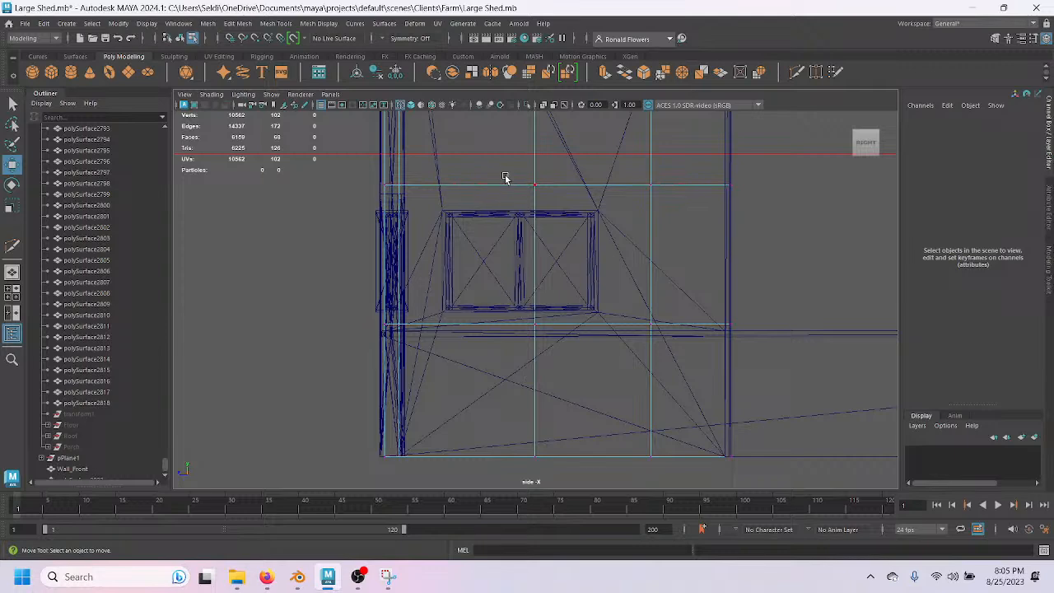
{"action": "left_click_drag", "start_coordinate": [507, 168], "coordinate": [566, 342]}
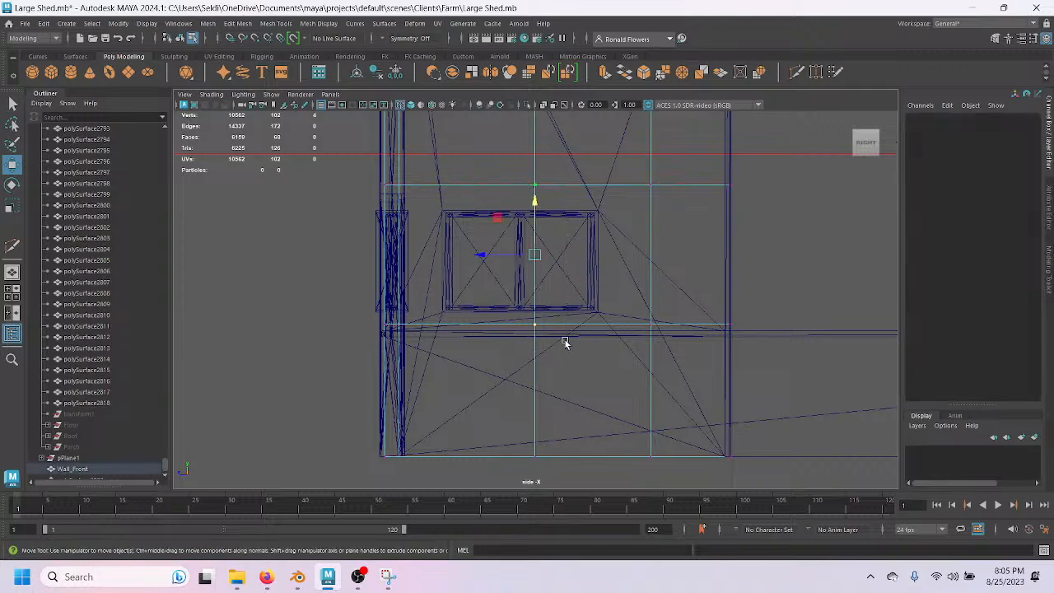
{"action": "scroll", "coordinate": [492, 363], "scroll_direction": "up", "scroll_amount": 2}
{"action": "scroll", "coordinate": [447, 313], "scroll_direction": "up", "scroll_amount": 2}
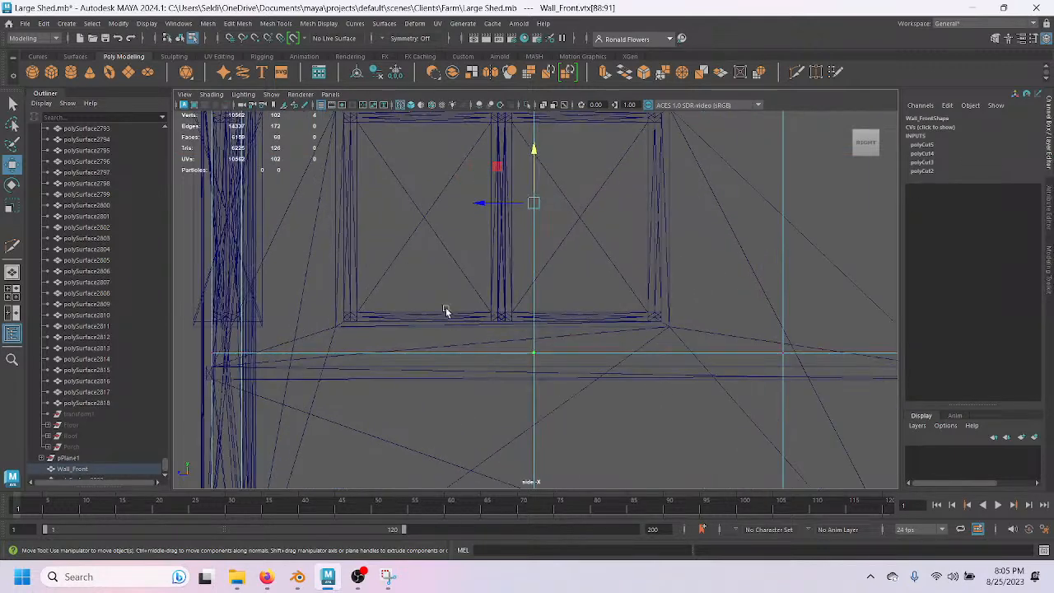
{"action": "left_click_drag", "start_coordinate": [475, 205], "coordinate": [298, 206]}
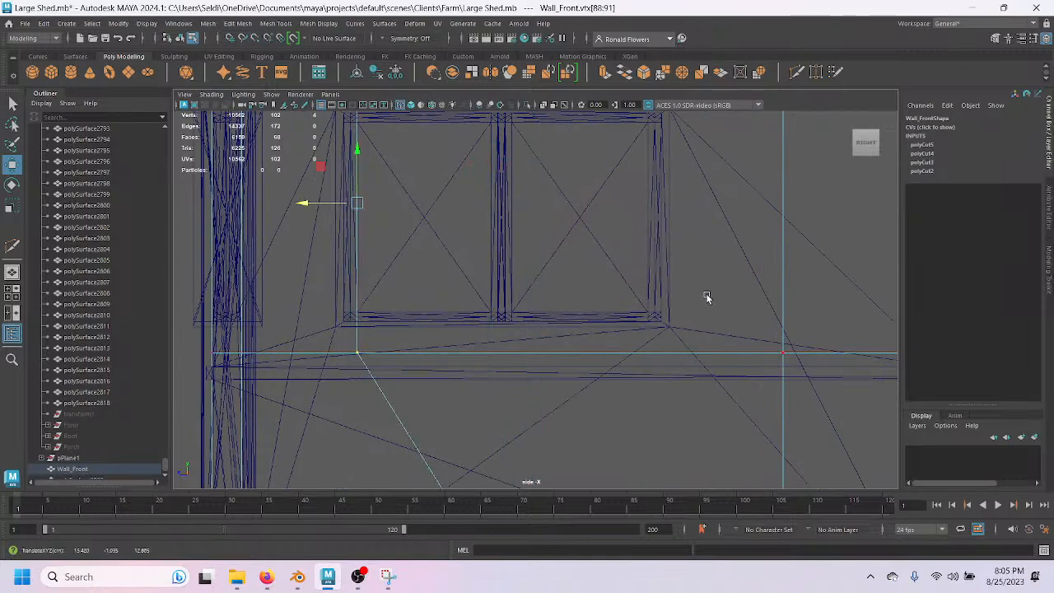
Snap the crossing vertices of the vertical cut nearer the doorway to the window frame's inner edge on the doorway side.
{"action": "scroll", "coordinate": [704, 291], "scroll_direction": "down", "scroll_amount": 4}
{"action": "scroll", "coordinate": [694, 278], "scroll_direction": "up", "scroll_amount": 1}
{"action": "middle_click_drag", "start_coordinate": [672, 266], "coordinate": [663, 312], "text": "alt"}
{"action": "left_click_drag", "start_coordinate": [651, 167], "coordinate": [734, 424]}
{"action": "key", "text": "v"}
{"action": "left_click_drag", "start_coordinate": [649, 283], "coordinate": [595, 305]}
{"action": "scroll", "coordinate": [595, 306], "scroll_direction": "up", "scroll_amount": 5}
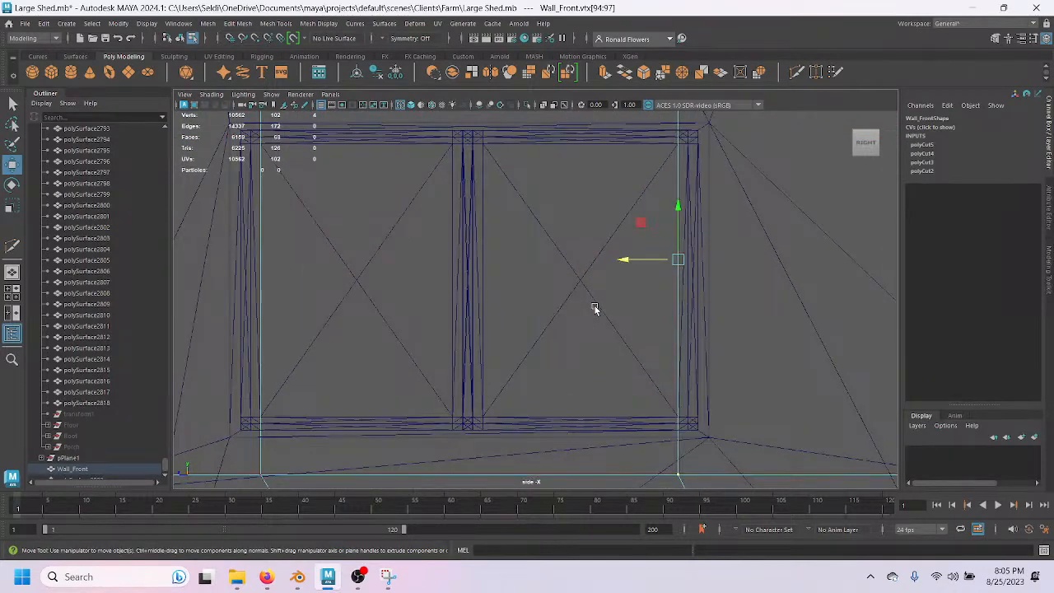
Raise the two vertices below the window and snap them to the inner bottom edge of its frame.
{"action": "scroll", "coordinate": [586, 368], "scroll_direction": "down", "scroll_amount": 3}
{"action": "scroll", "coordinate": [576, 354], "scroll_direction": "up", "scroll_amount": 1}
{"action": "left_click_drag", "start_coordinate": [397, 339], "coordinate": [582, 402]}
{"action": "scroll", "coordinate": [560, 424], "scroll_direction": "up", "scroll_amount": 2}
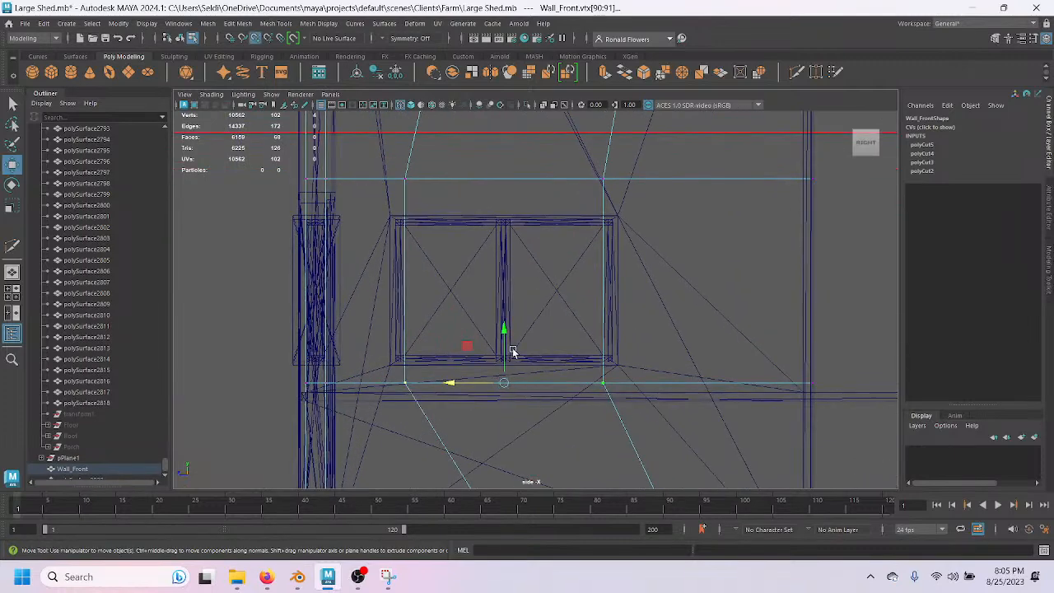
{"action": "scroll", "coordinate": [538, 397], "scroll_direction": "up", "scroll_amount": 3}
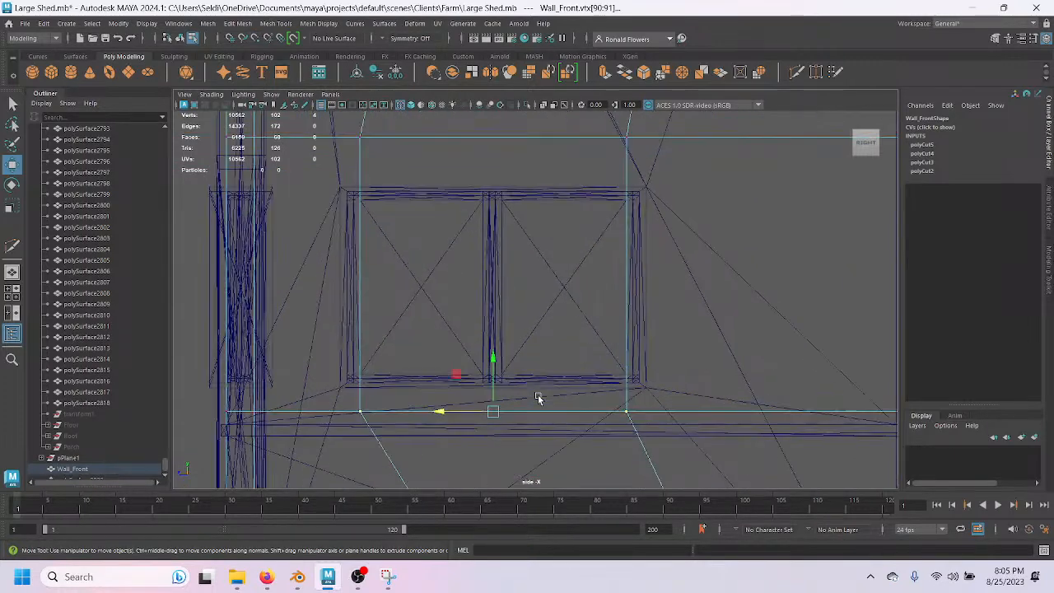
{"action": "left_click_drag", "start_coordinate": [481, 387], "coordinate": [482, 337]}
{"action": "left_click_drag", "start_coordinate": [607, 377], "coordinate": [617, 367]}
Lower the two vertices above the window to the inner top edge of its frame.
{"action": "middle_click_drag", "start_coordinate": [593, 323], "coordinate": [591, 387], "text": "alt"}
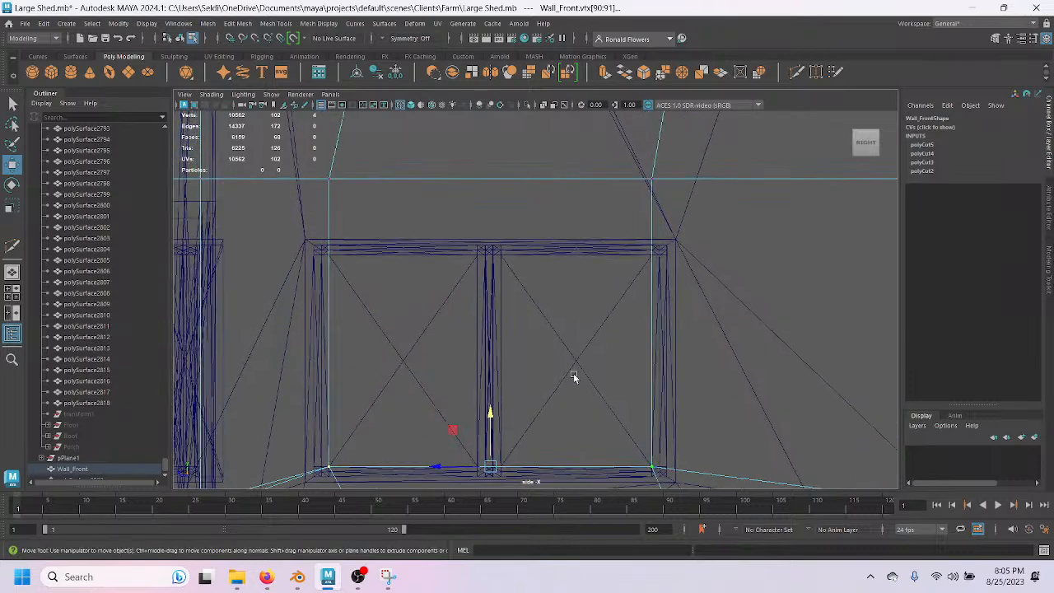
{"action": "left_click_drag", "start_coordinate": [299, 163], "coordinate": [703, 211]}
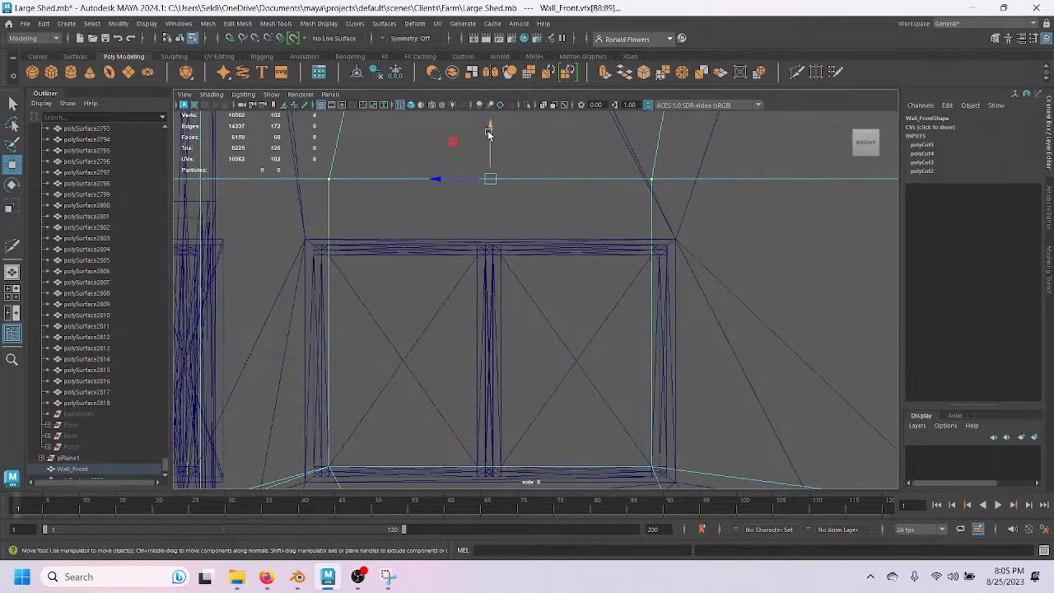
{"action": "left_click_drag", "start_coordinate": [492, 124], "coordinate": [546, 334]}
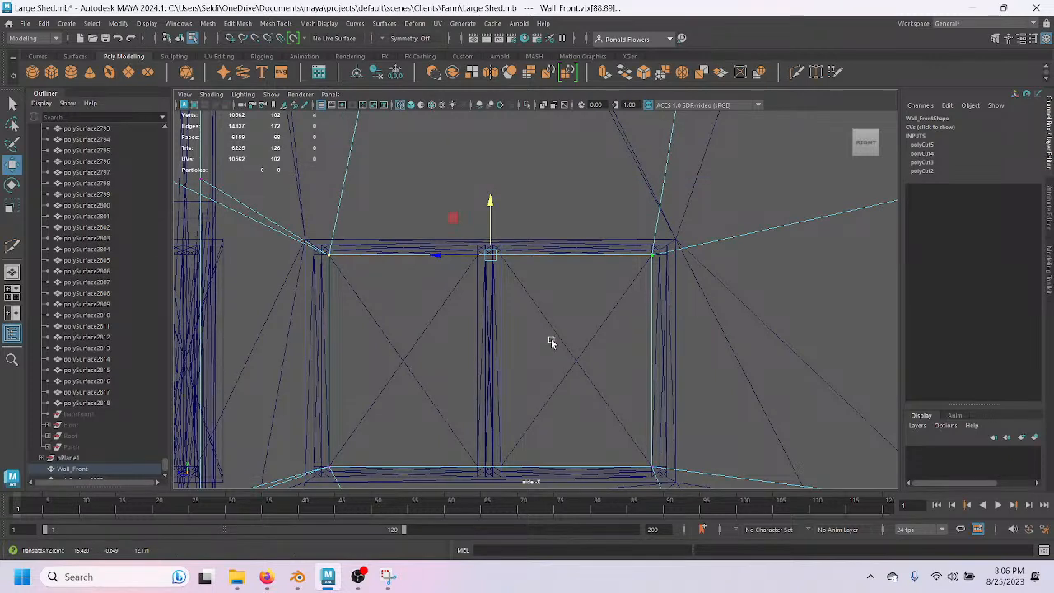
{"action": "middle_click_drag", "start_coordinate": [428, 360], "coordinate": [484, 314], "text": "alt"}
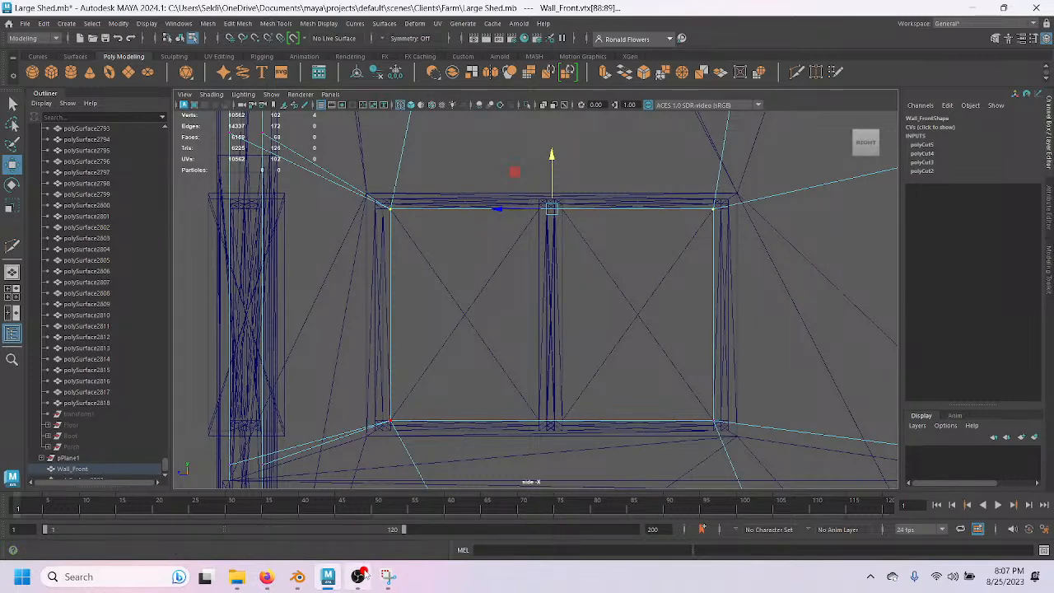
Check the live chat in OBS and return to Maya.
{"action": "left_click", "coordinate": [358, 577]}
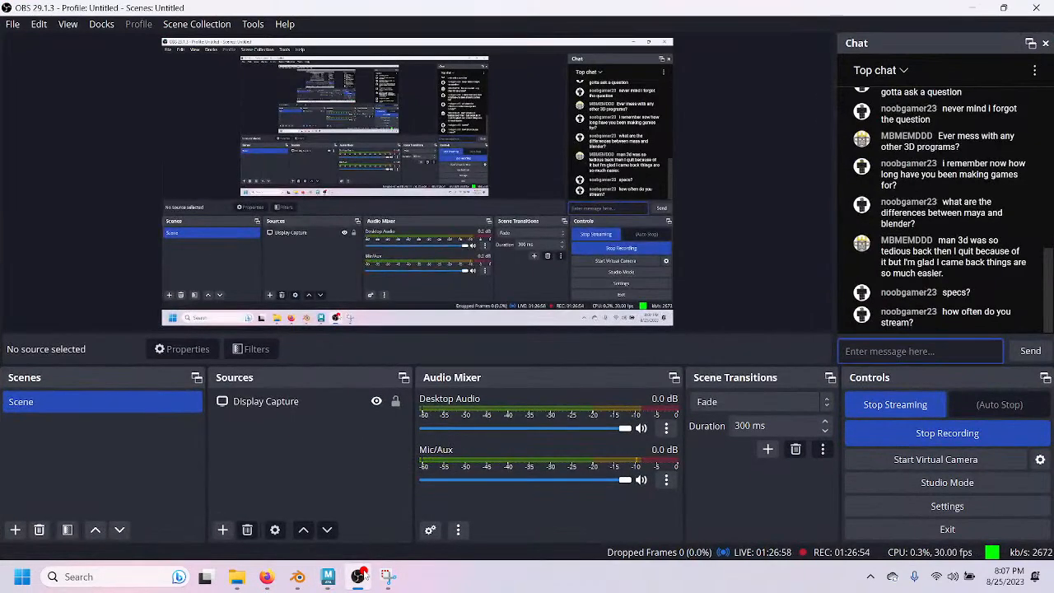
{"action": "left_click", "coordinate": [360, 576]}
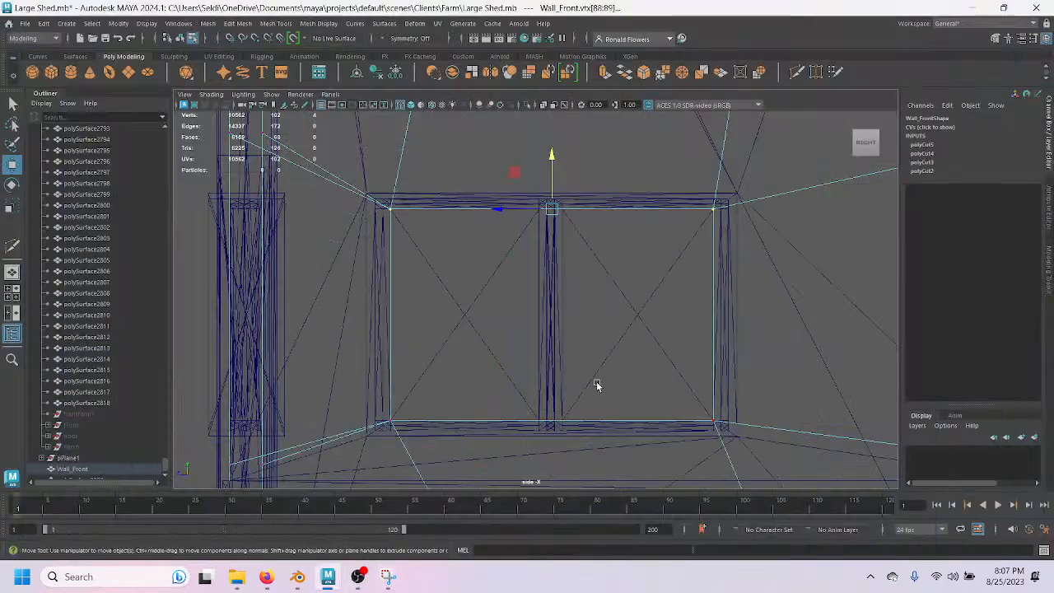
Delete the two front wall faces covering the window to open it up.
{"action": "mouse_move", "coordinate": [639, 331]}
{"action": "middle_mouse_down", "text": "alt"}
{"action": "mouse_move", "coordinate": [585, 325]}
{"action": "mouse_move", "coordinate": [630, 347]}
{"action": "middle_mouse_up", "text": "alt"}
{"action": "right_click_drag", "start_coordinate": [614, 292], "coordinate": [614, 252]}
{"action": "mouse_move", "coordinate": [486, 286]}
{"action": "left_mouse_down"}
{"action": "mouse_move", "coordinate": [588, 338]}
{"action": "mouse_move", "coordinate": [617, 379]}
{"action": "left_mouse_up"}
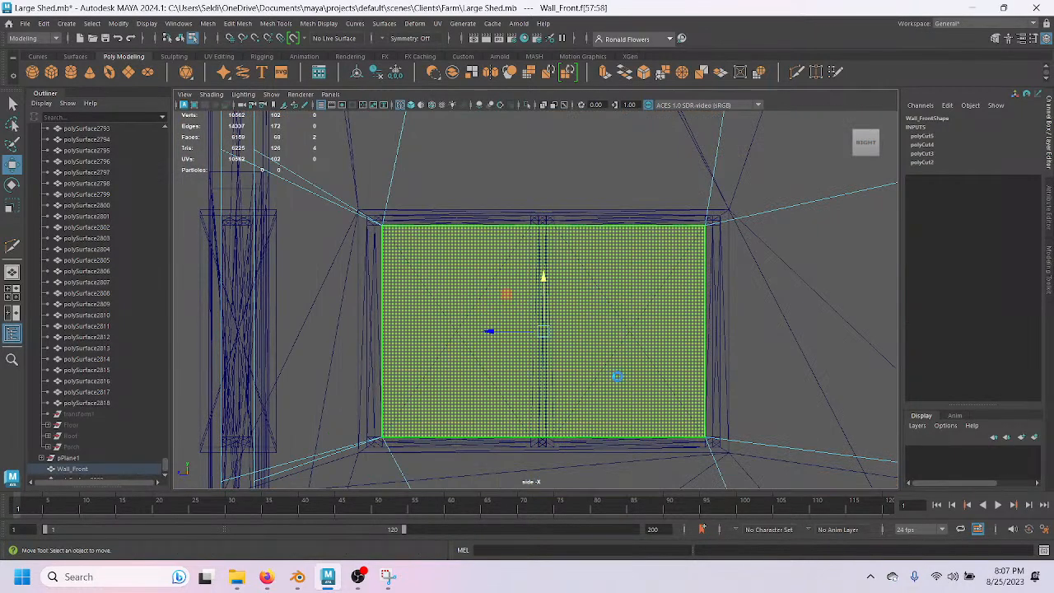
{"action": "key", "text": "Delete"}
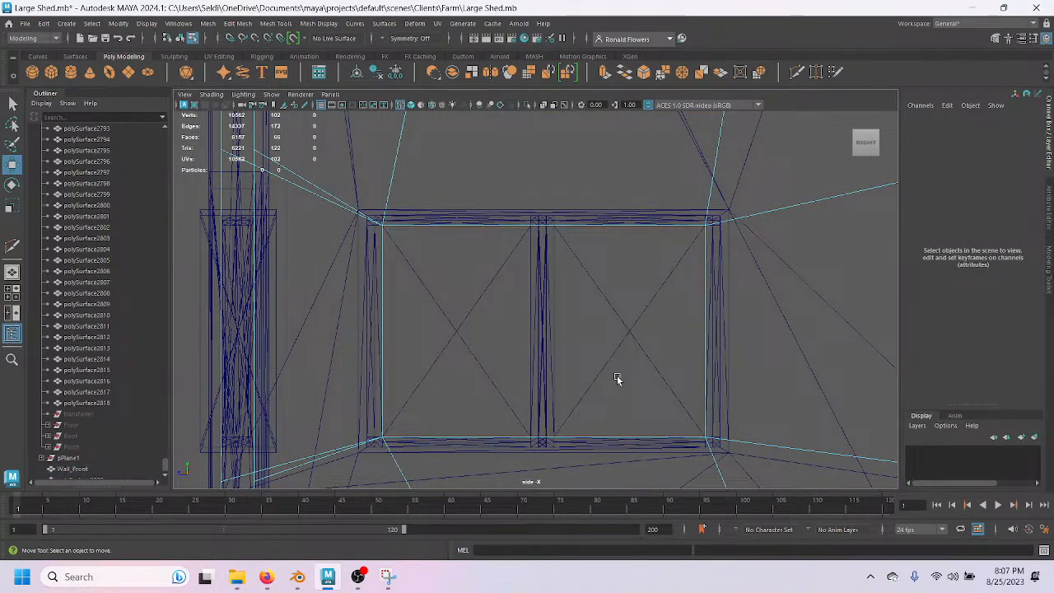
Snap the upper horizontal cut's end vertices beside the doorway down toward the height of the window opening's top edge.
{"action": "scroll", "coordinate": [604, 427], "scroll_direction": "down", "scroll_amount": 5}
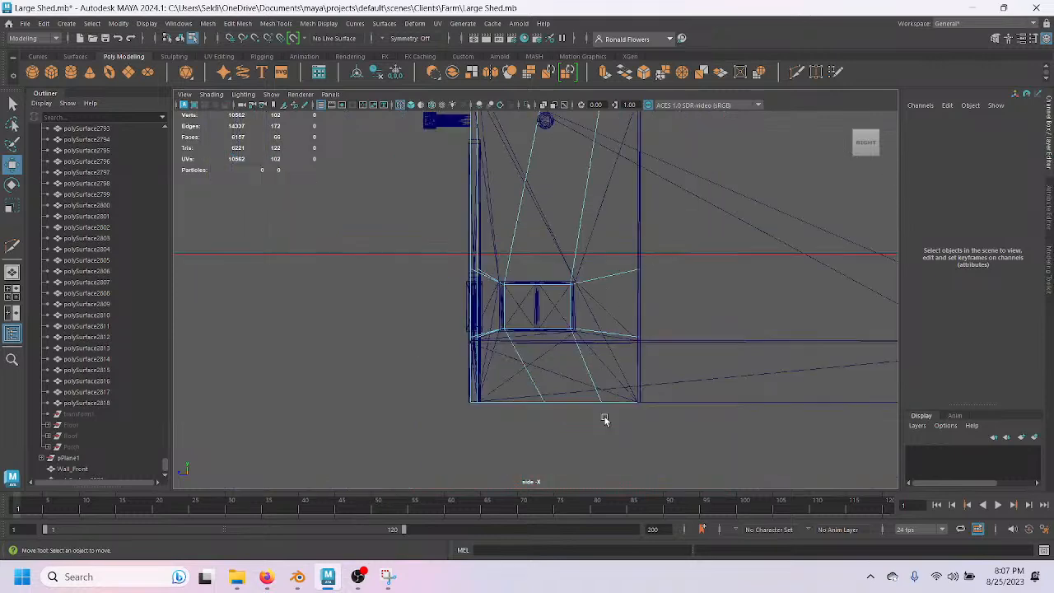
{"action": "scroll", "coordinate": [605, 419], "scroll_direction": "up", "scroll_amount": 2}
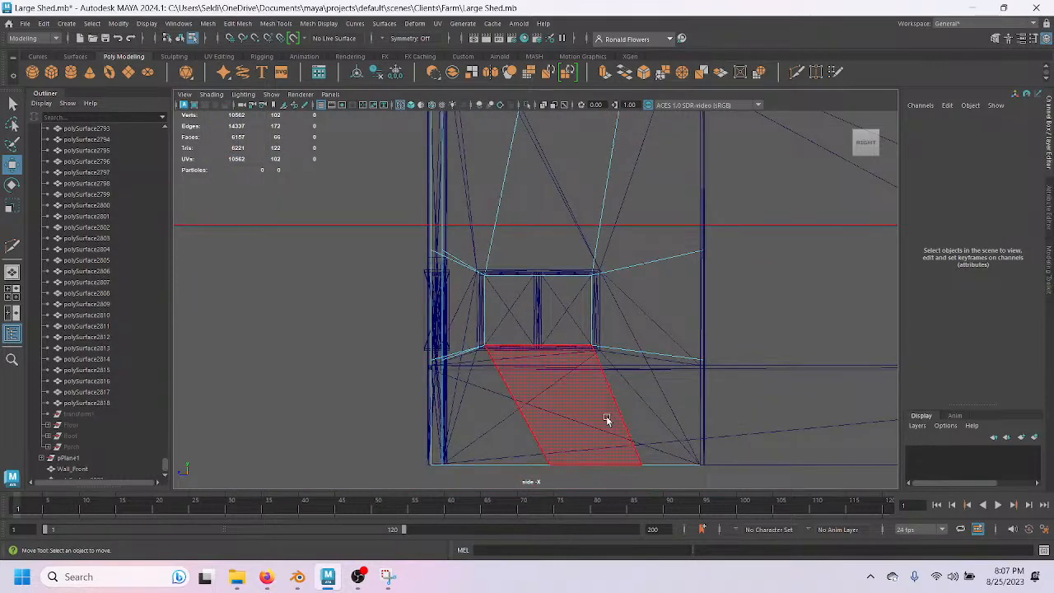
{"action": "scroll", "coordinate": [606, 420], "scroll_direction": "up", "scroll_amount": 3}
{"action": "middle_click_drag", "start_coordinate": [532, 412], "coordinate": [419, 435], "text": "alt"}
{"action": "right_click_drag", "start_coordinate": [637, 226], "coordinate": [616, 224]}
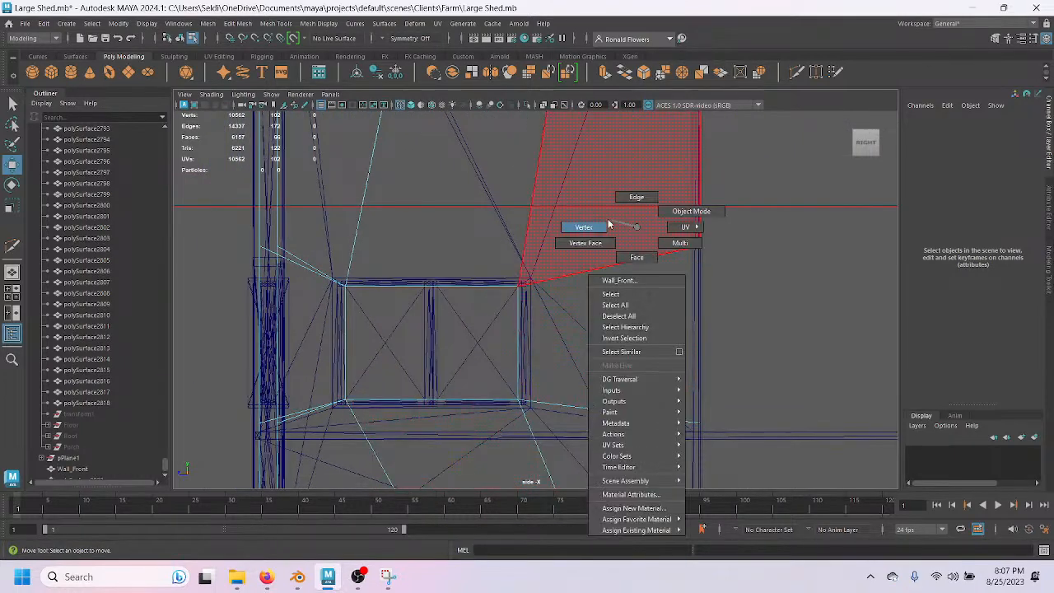
{"action": "left_click_drag", "start_coordinate": [659, 228], "coordinate": [802, 327]}
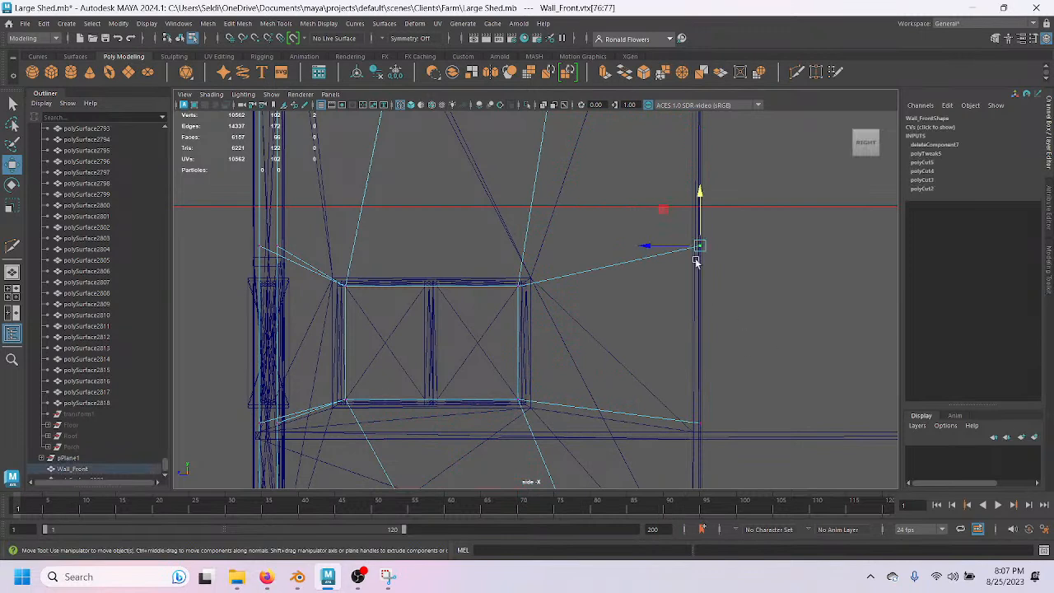
{"action": "key", "text": "v"}
{"action": "left_click_drag", "start_coordinate": [699, 194], "coordinate": [549, 286]}
Snap the lower cut's doorway-side end vertices level with the window opening's bottom edge, and re-snap the upper ones level with its top edge.
{"action": "left_click_drag", "start_coordinate": [646, 391], "coordinate": [718, 448]}
{"action": "key", "text": "v"}
{"action": "left_click_drag", "start_coordinate": [700, 385], "coordinate": [499, 395]}
{"action": "left_click_drag", "start_coordinate": [652, 241], "coordinate": [736, 303]}
{"action": "key", "text": "v"}
{"action": "left_click_drag", "start_coordinate": [700, 230], "coordinate": [516, 302]}
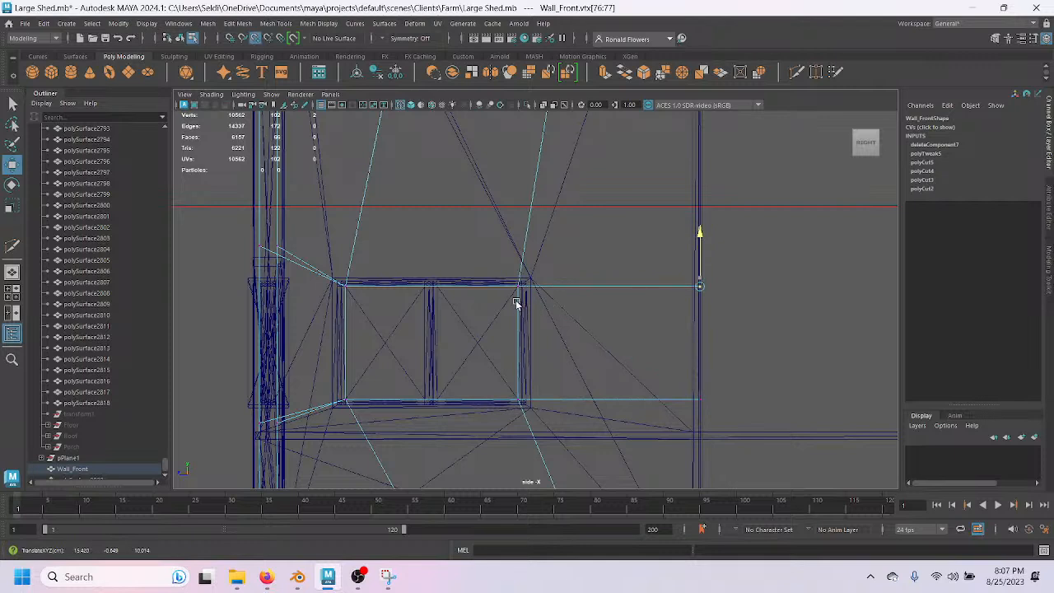
Snap both horizontal cuts' end vertices at the wall's outer corner level with the window opening's top and bottom edges.
{"action": "left_click_drag", "start_coordinate": [238, 231], "coordinate": [296, 271]}
{"action": "key", "text": "v"}
{"action": "left_click_drag", "start_coordinate": [267, 194], "coordinate": [327, 302]}
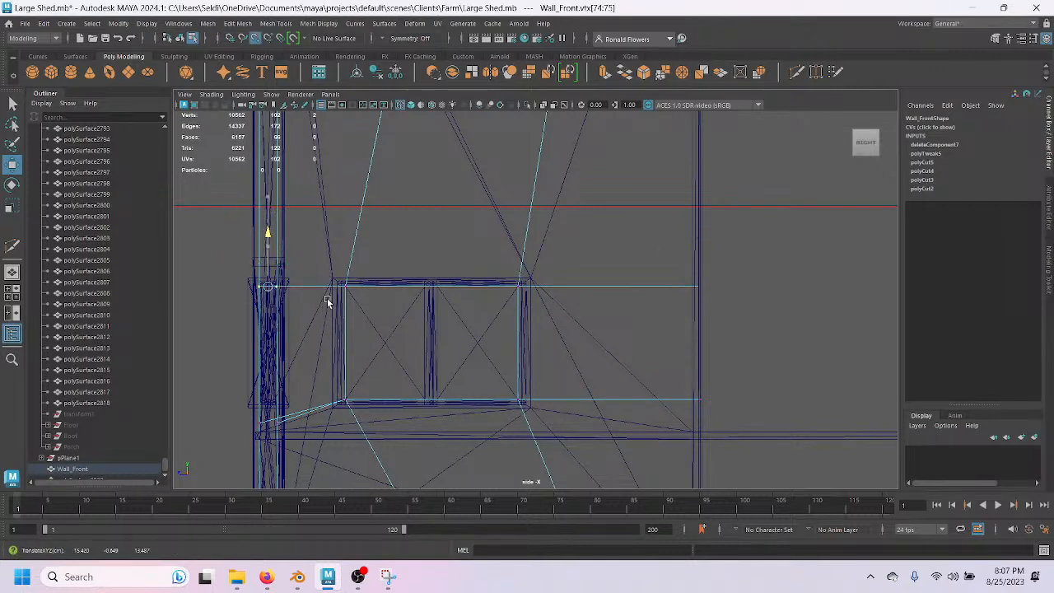
{"action": "left_click_drag", "start_coordinate": [244, 392], "coordinate": [300, 443]}
{"action": "left_click_drag", "start_coordinate": [267, 367], "coordinate": [328, 395]}
Examine the slanted edges running from the window opening down to the wall base and up to the roofline.
{"action": "middle_click_drag", "start_coordinate": [407, 440], "coordinate": [419, 268], "text": "alt"}
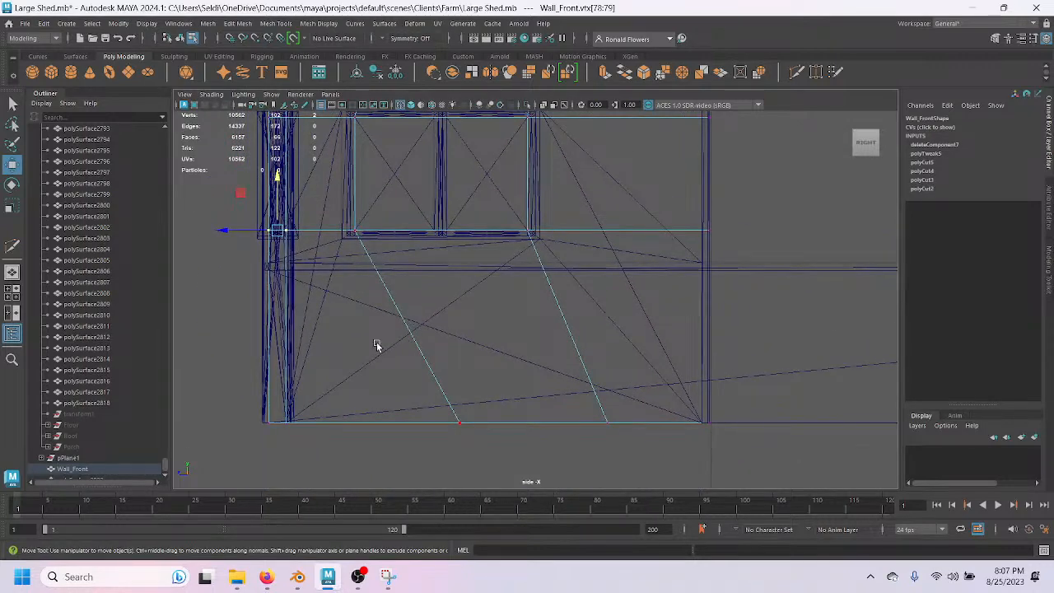
{"action": "mouse_move", "coordinate": [403, 373]}
{"action": "left_mouse_down"}
{"action": "mouse_move", "coordinate": [499, 466]}
{"action": "mouse_move", "coordinate": [403, 380]}
{"action": "left_mouse_up"}
{"action": "middle_click_drag", "start_coordinate": [498, 341], "coordinate": [490, 422], "text": "alt"}
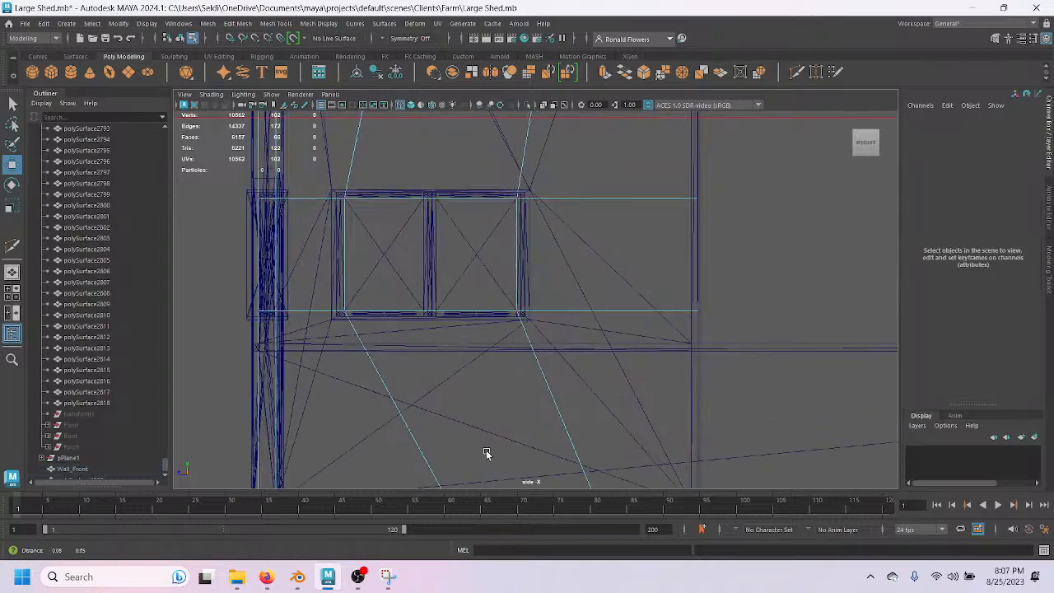
{"action": "middle_click_drag", "start_coordinate": [473, 321], "coordinate": [480, 422], "text": "alt"}
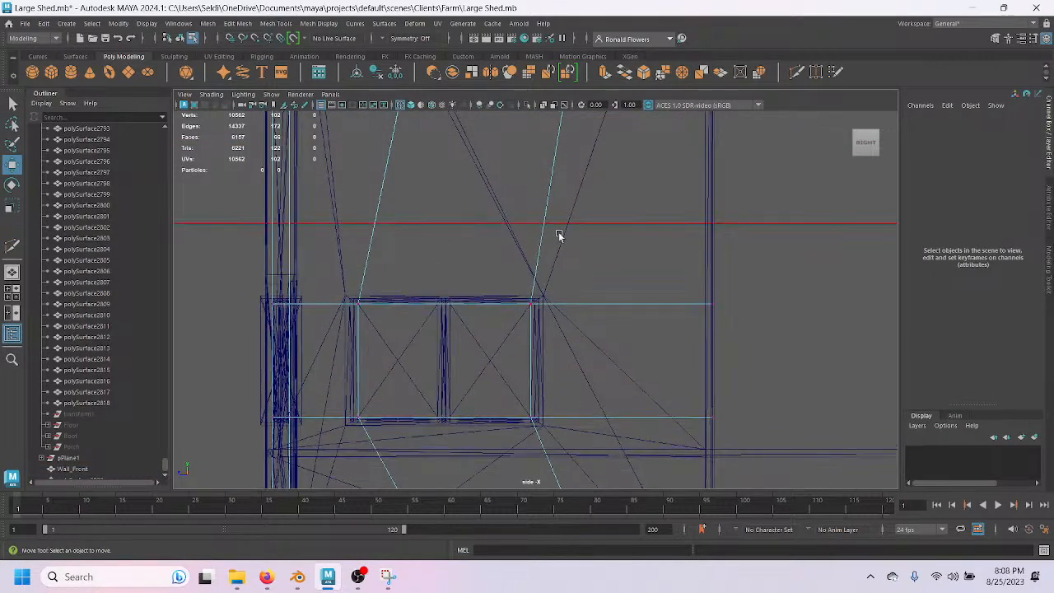
{"action": "middle_click_drag", "start_coordinate": [560, 217], "coordinate": [541, 317], "text": "alt"}
{"action": "middle_click_drag", "start_coordinate": [498, 182], "coordinate": [492, 391], "text": "alt"}
{"action": "middle_click_drag", "start_coordinate": [523, 287], "coordinate": [529, 405], "text": "alt"}
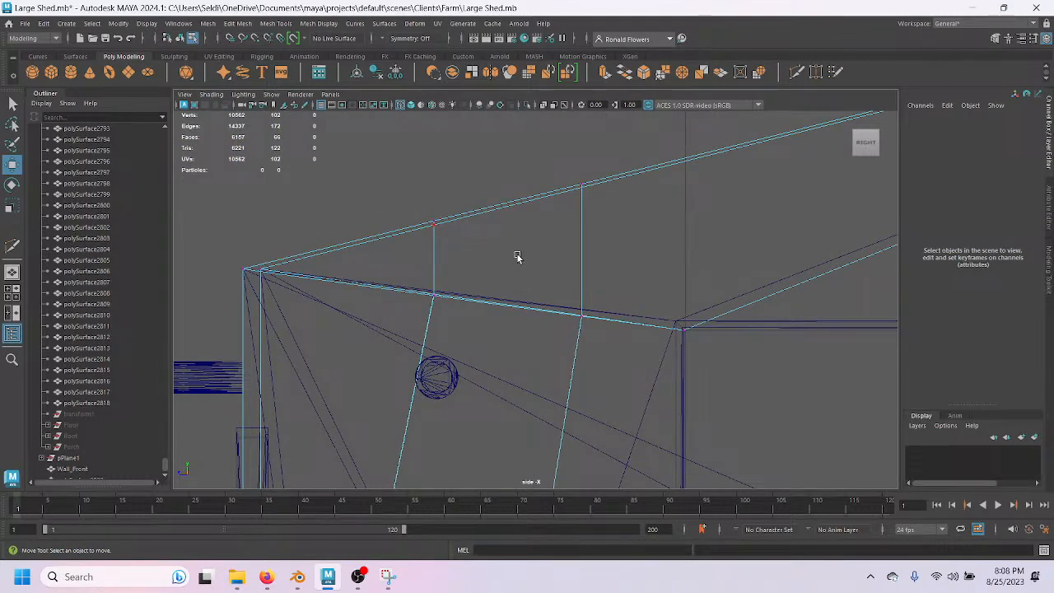
{"action": "scroll", "coordinate": [581, 278], "scroll_direction": "down", "scroll_amount": 3}
Select the whole front wall object in the perspective view and delete its construction history.
{"action": "key", "text": "space"}
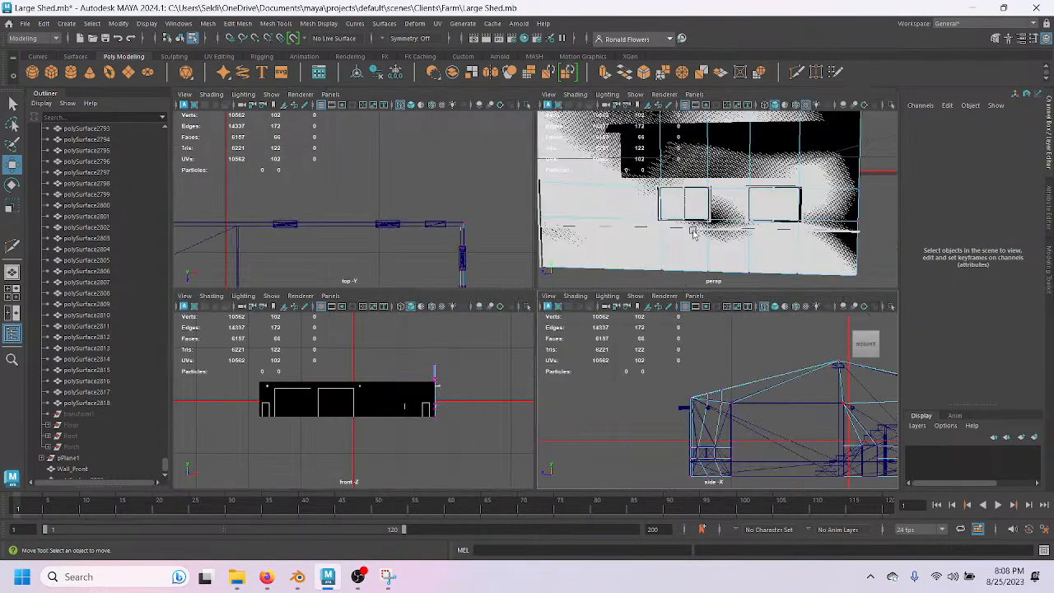
{"action": "key", "text": "space"}
{"action": "left_click_drag", "start_coordinate": [552, 271], "coordinate": [461, 321], "text": "alt"}
{"action": "right_click_drag", "start_coordinate": [459, 303], "coordinate": [506, 231]}
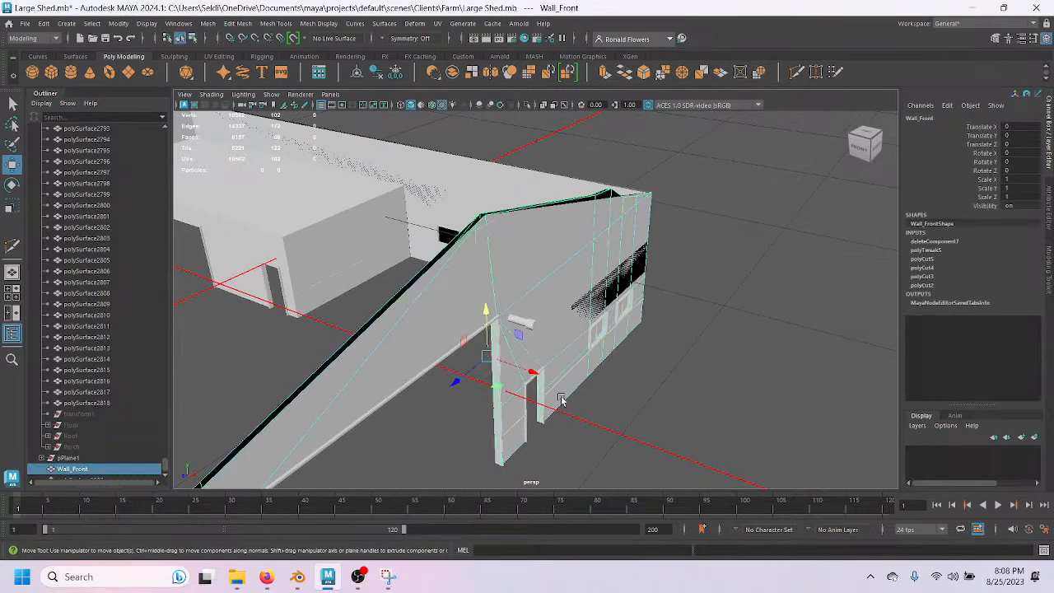
{"action": "scroll", "coordinate": [72, 396], "scroll_direction": "down", "scroll_amount": 2}
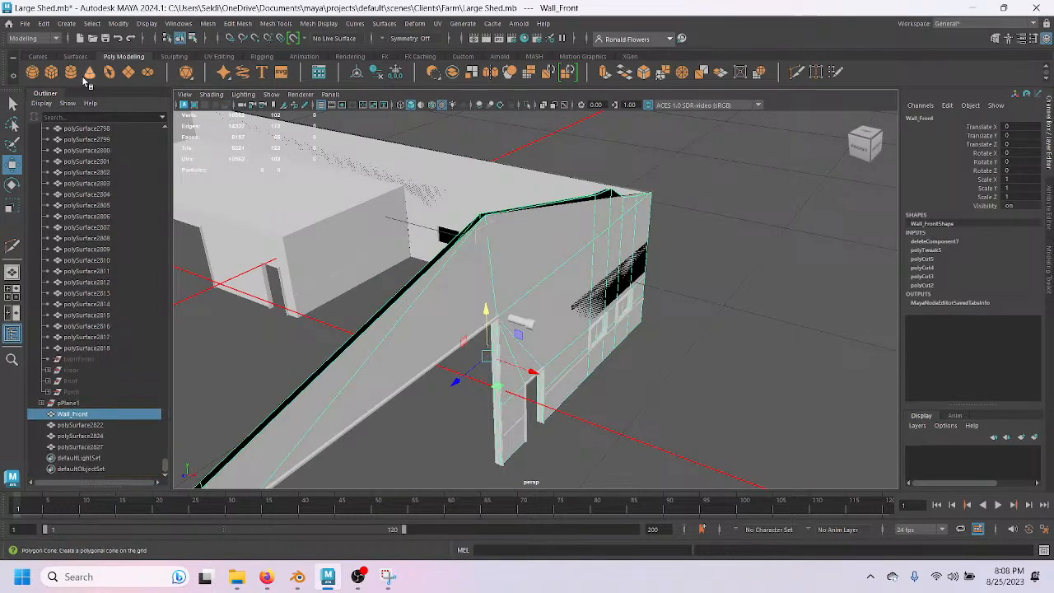
{"action": "left_click", "coordinate": [43, 23]}
{"action": "mouse_move", "coordinate": [126, 156]}
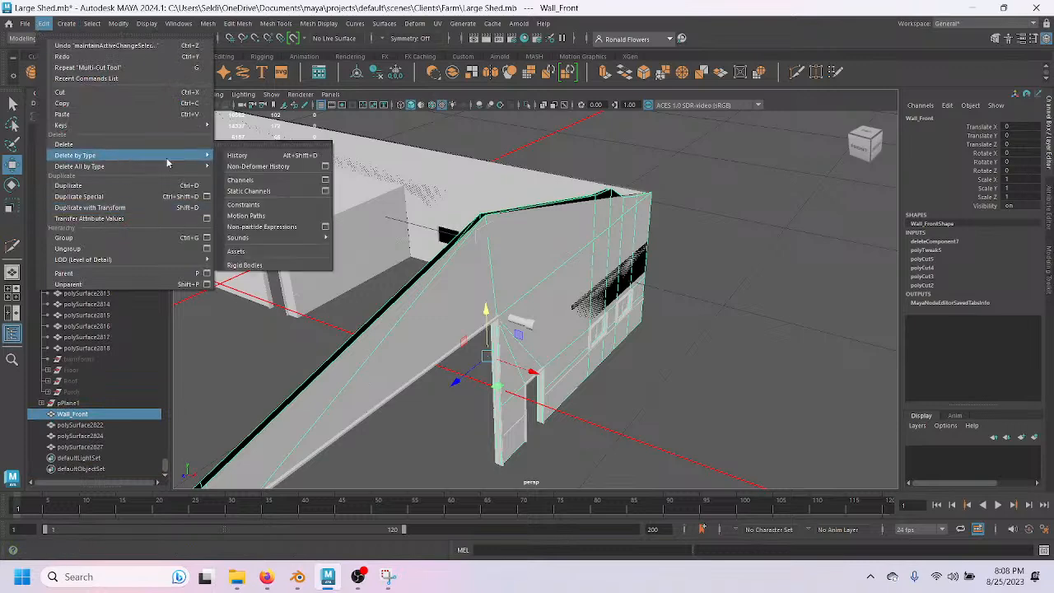
{"action": "left_click", "coordinate": [247, 155]}
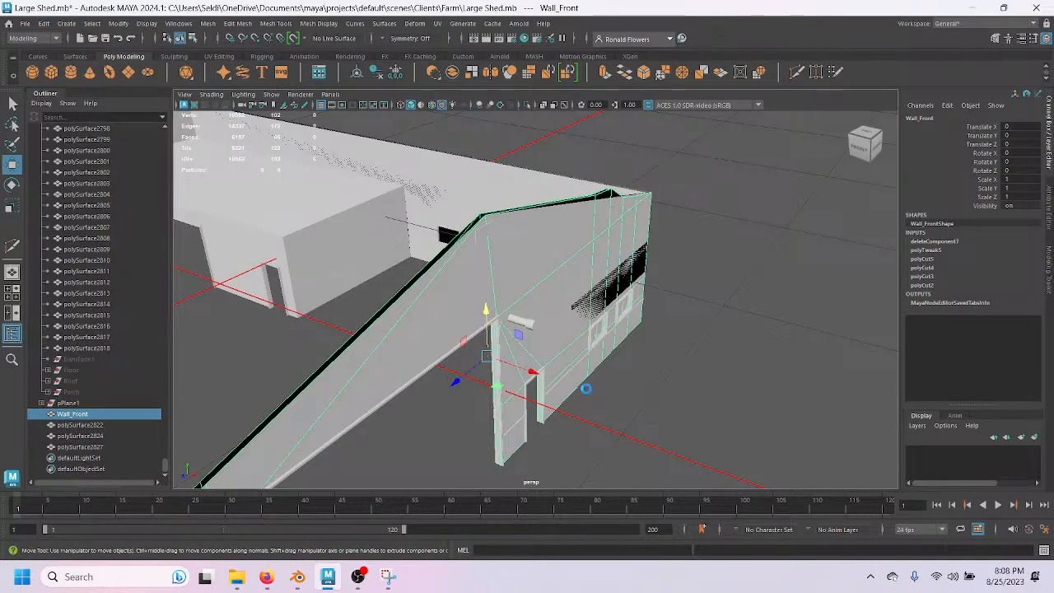
Hide the rebuilt front wall and group the original mesh pieces along the shed's front side as Wall_Front.
{"action": "left_click_drag", "start_coordinate": [576, 385], "coordinate": [469, 350], "text": "alt"}
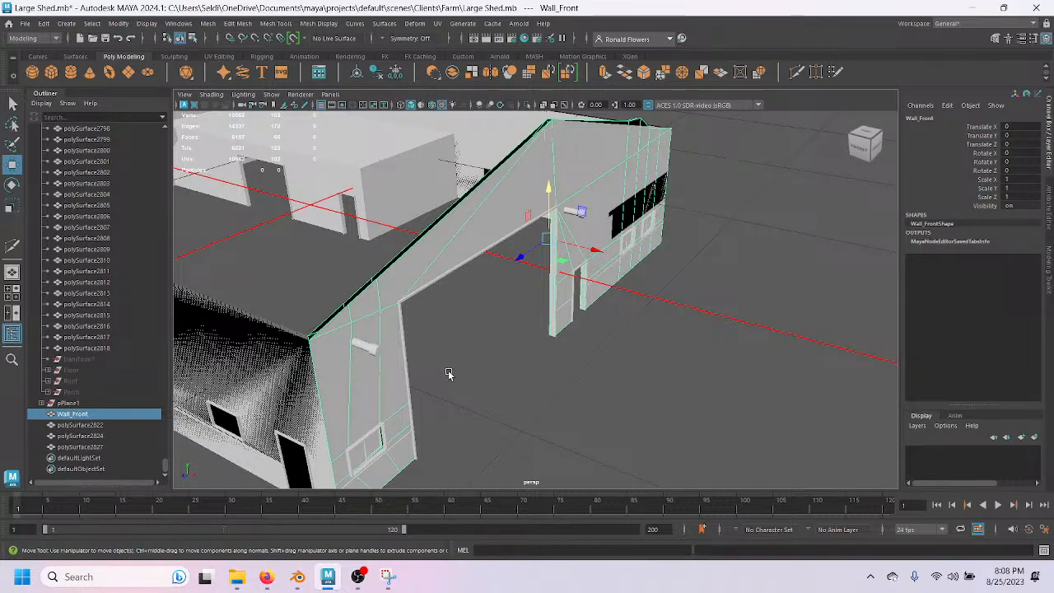
{"action": "key", "text": "h"}
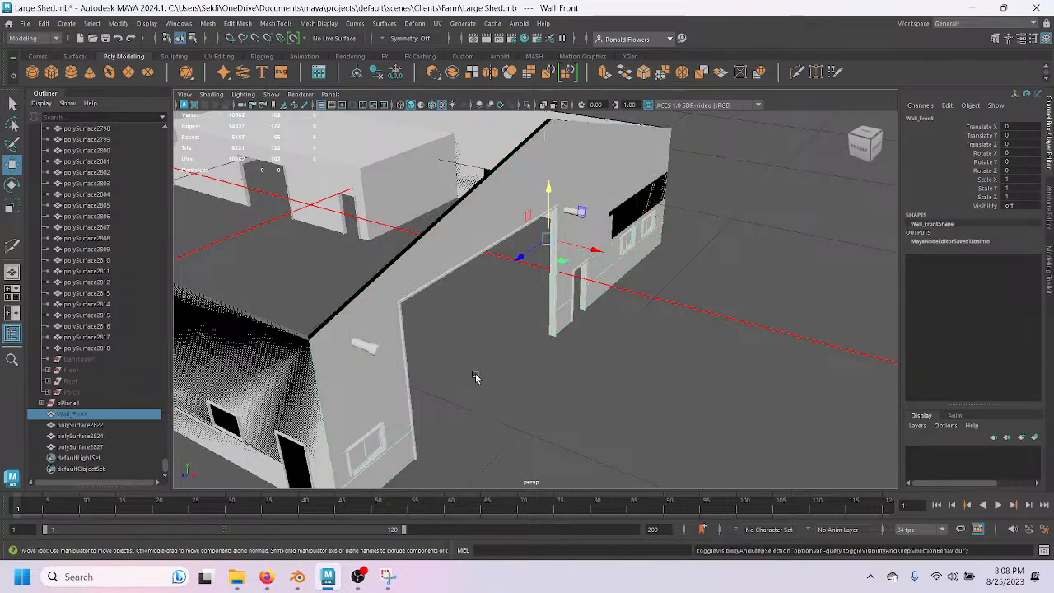
{"action": "key", "text": "space"}
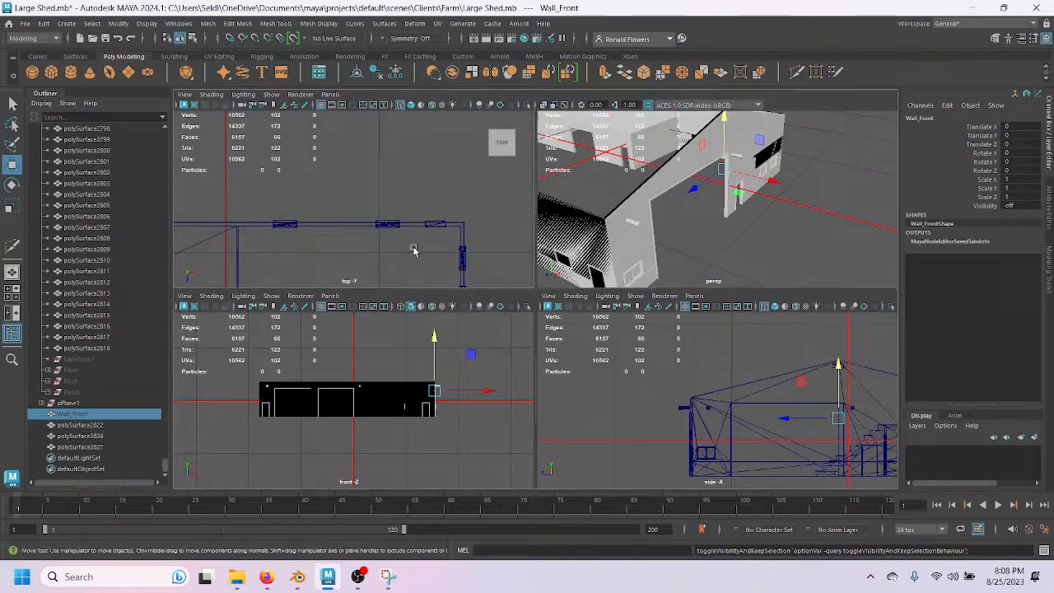
{"action": "key", "text": "space"}
{"action": "scroll", "coordinate": [489, 375], "scroll_direction": "down", "scroll_amount": 5}
{"action": "middle_click_drag", "start_coordinate": [534, 400], "coordinate": [479, 327], "text": "alt"}
{"action": "left_click_drag", "start_coordinate": [506, 261], "coordinate": [577, 457]}
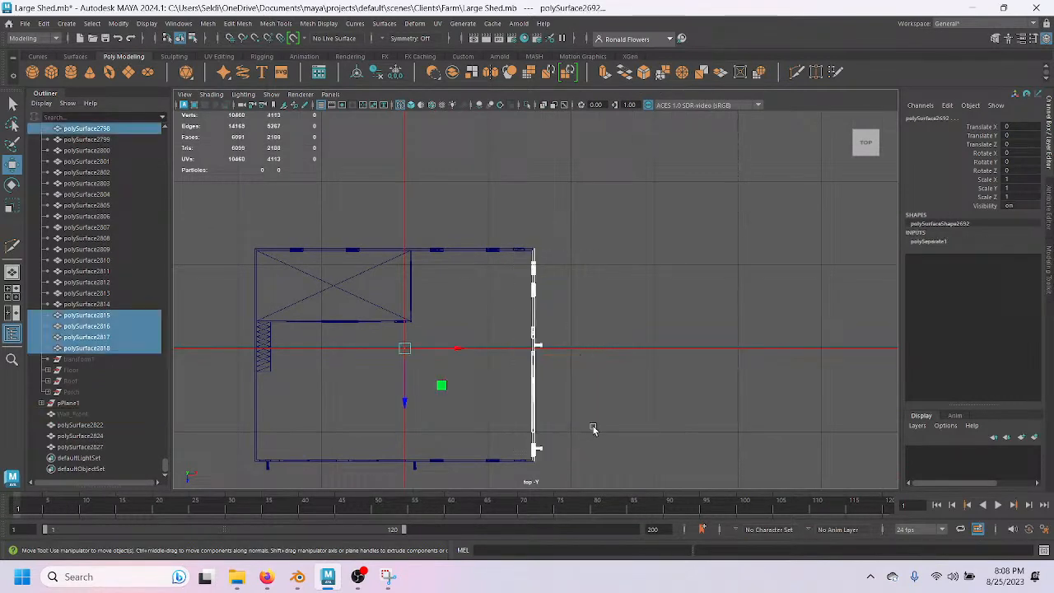
{"action": "key", "text": "f"}
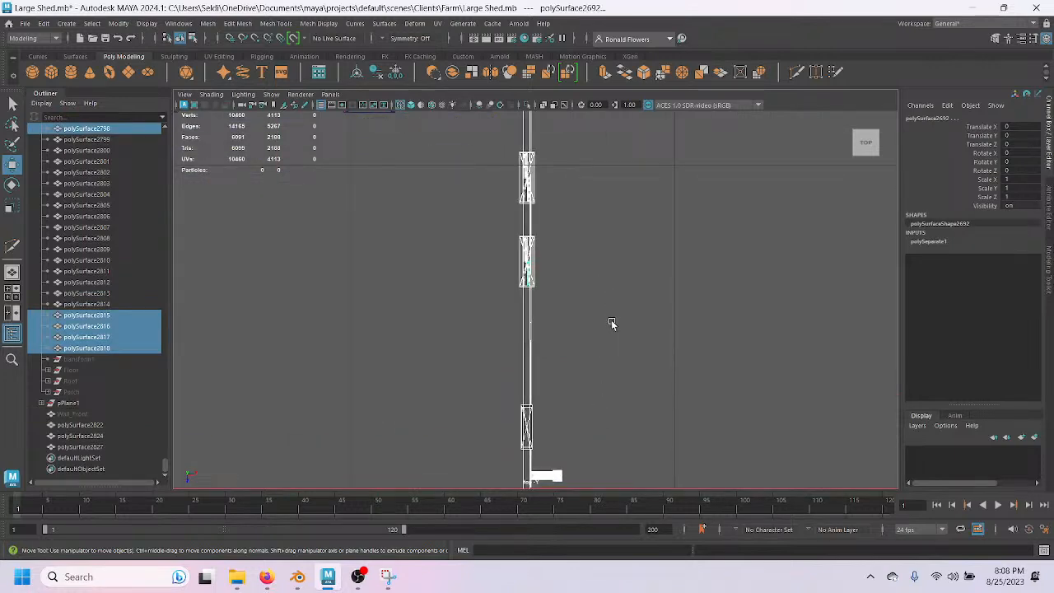
{"action": "key", "text": "ctrl+g"}
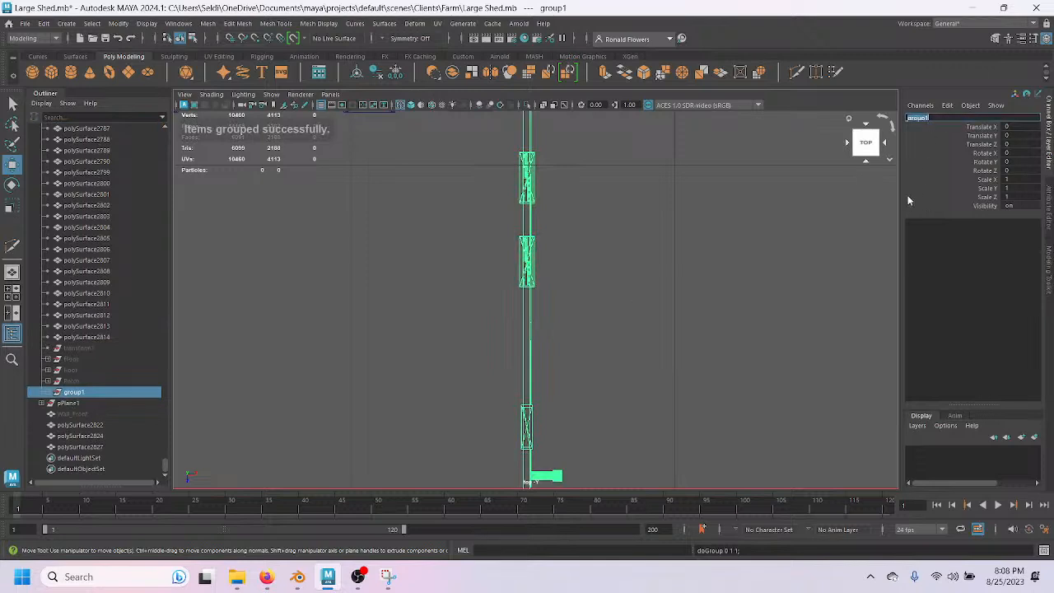
{"action": "type", "text": "Wall_Front"}
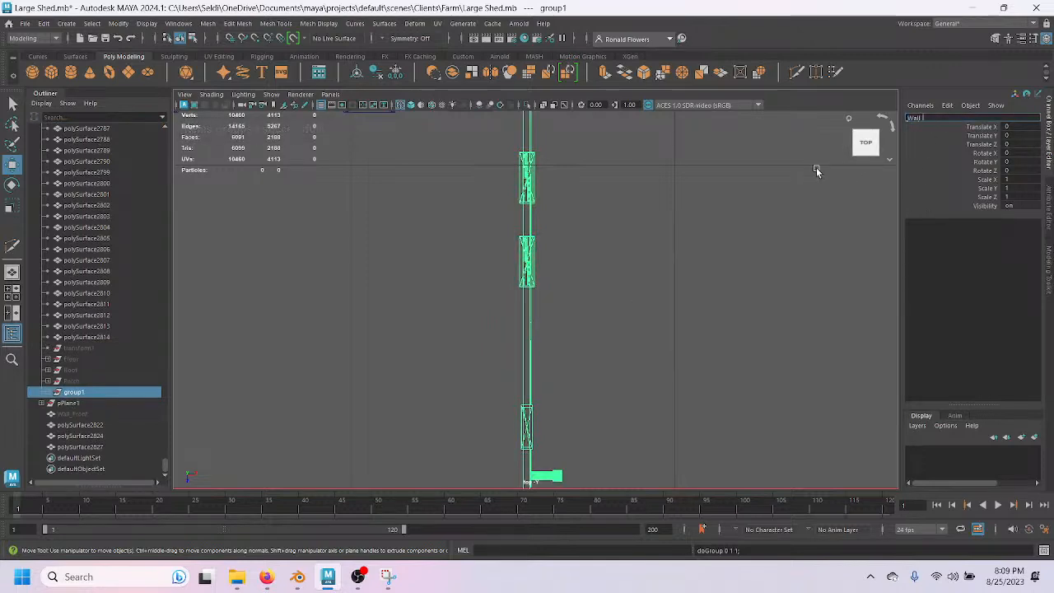
{"action": "key", "text": "Return"}
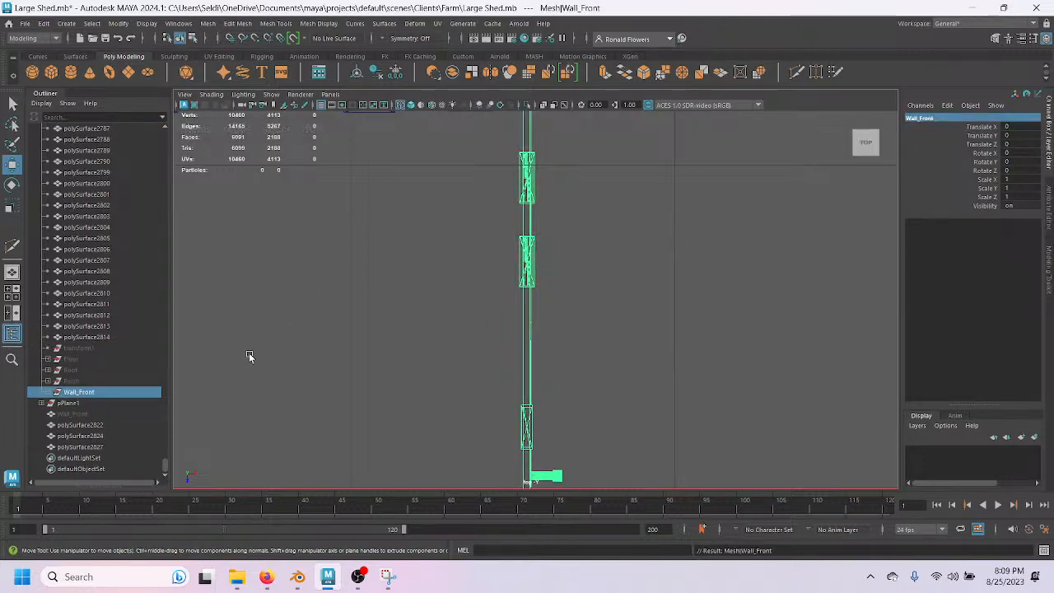
Hide the new Wall_Front group inside Mesh and save the scene.
{"action": "left_click", "coordinate": [379, 358]}
{"action": "left_click", "coordinate": [99, 393]}
{"action": "key", "text": "h"}
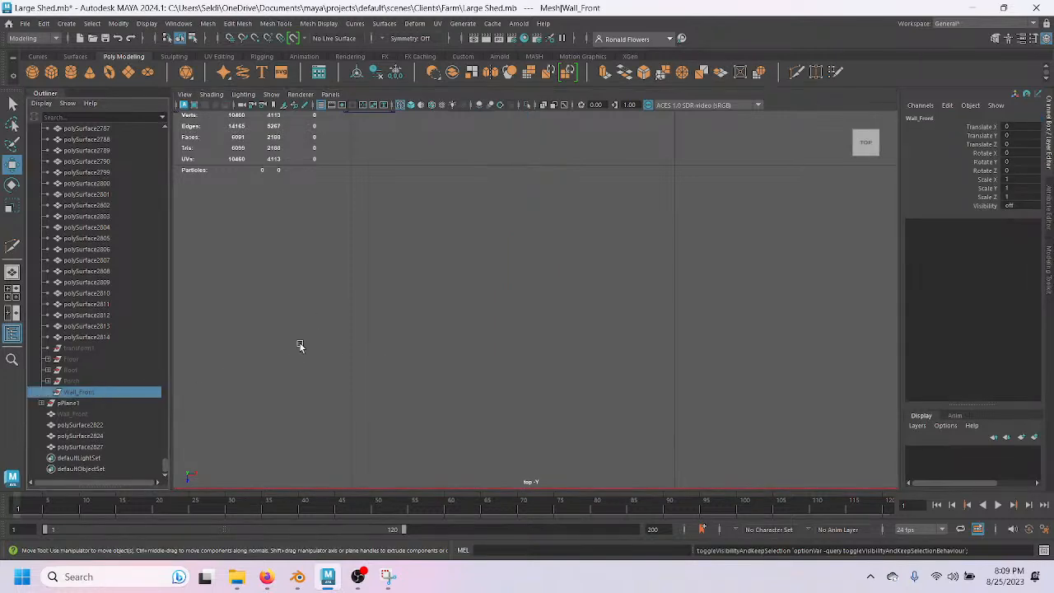
{"action": "left_click", "coordinate": [25, 23]}
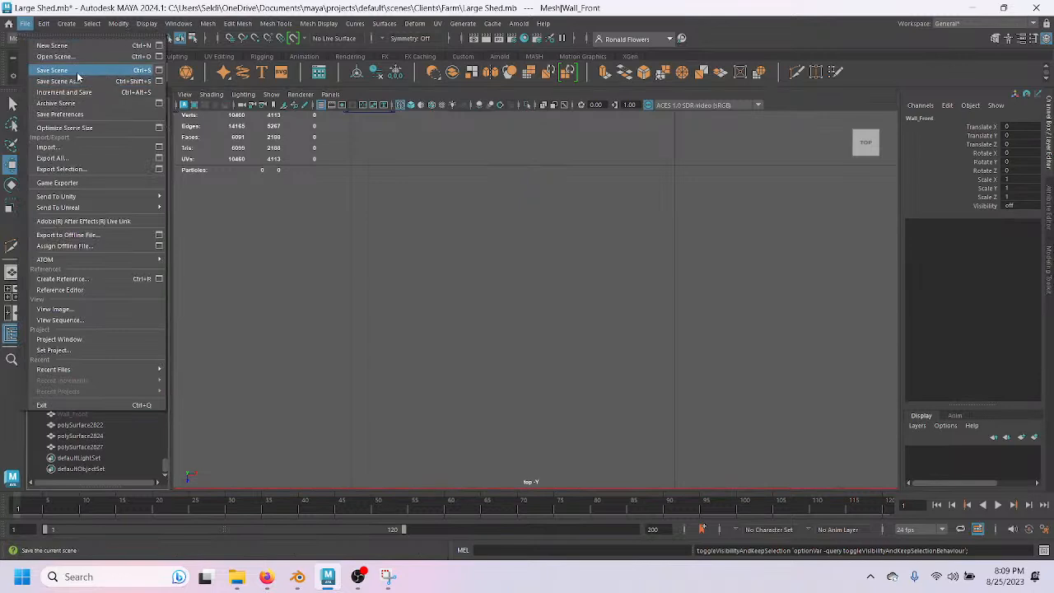
{"action": "left_click", "coordinate": [52, 70]}
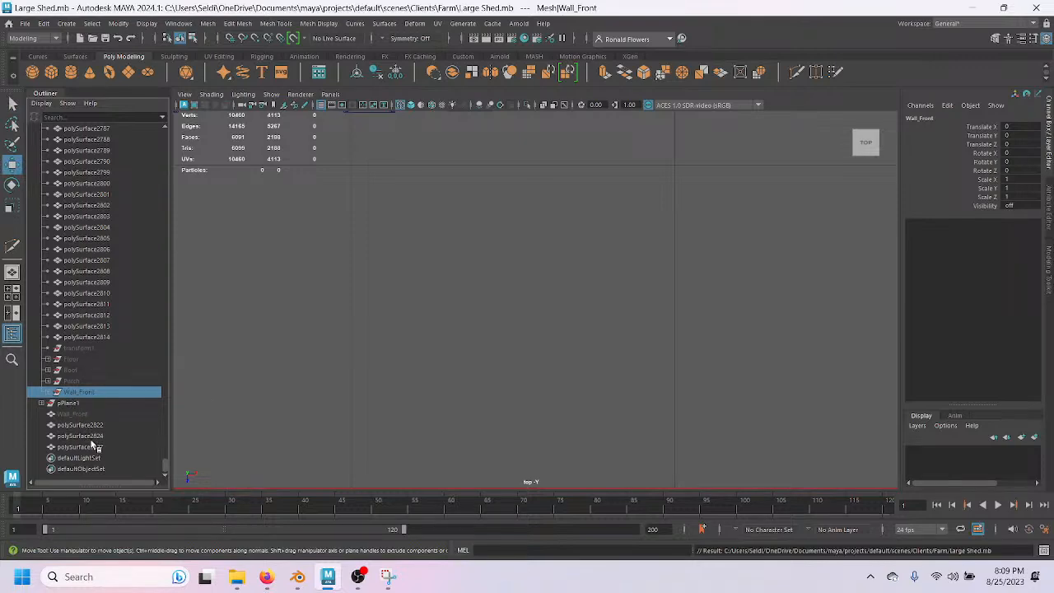
Unhide the standalone rebuilt Wall_Front object in the perspective view.
{"action": "left_click", "coordinate": [72, 413]}
{"action": "key", "text": "space"}
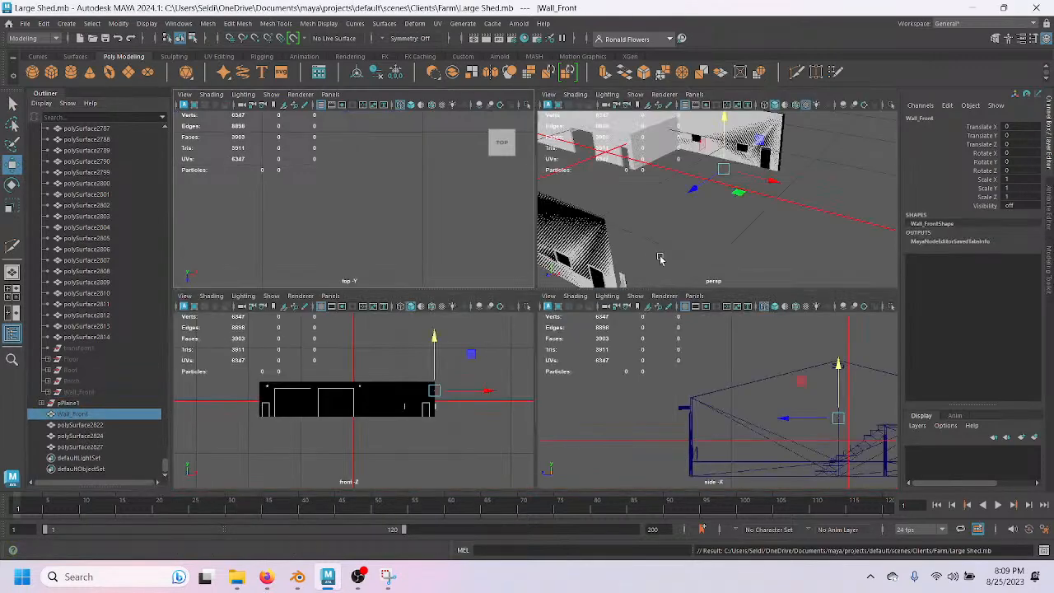
{"action": "key", "text": "space"}
{"action": "key", "text": "h"}
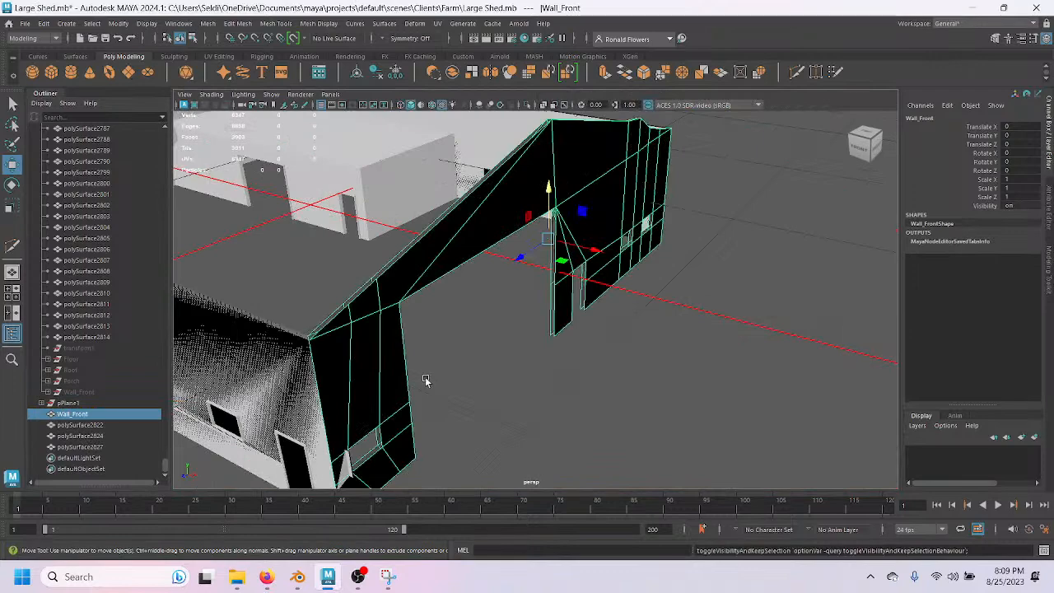
{"action": "left_click", "coordinate": [469, 344]}
{"action": "scroll", "coordinate": [472, 352], "scroll_direction": "up", "scroll_amount": 4}
{"action": "left_click_drag", "start_coordinate": [436, 390], "coordinate": [418, 404], "text": "alt"}
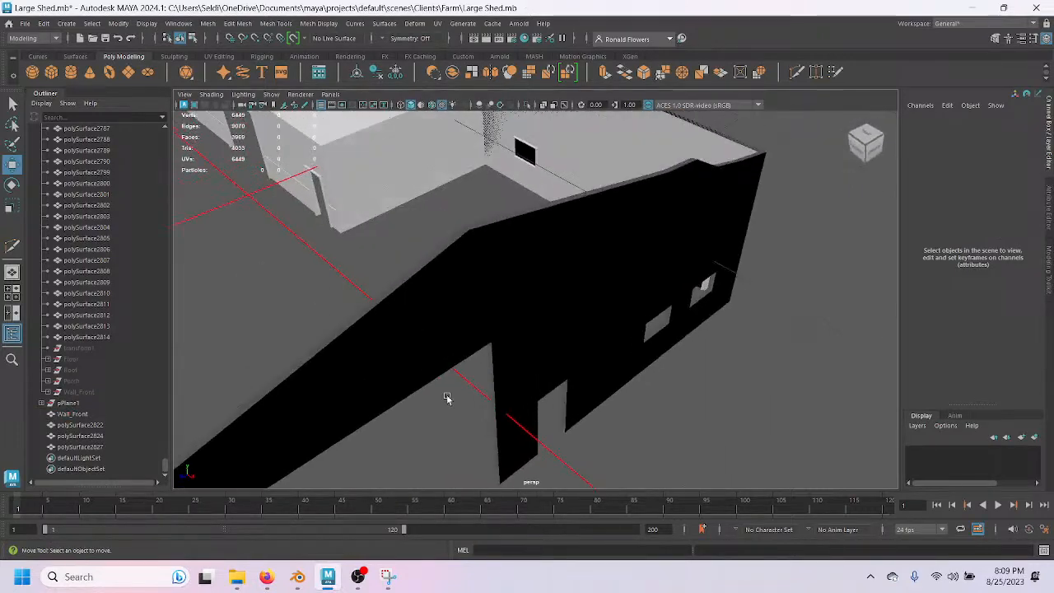
Reverse the normals of the rebuilt front wall.
{"action": "left_click", "coordinate": [494, 407]}
{"action": "left_click_drag", "start_coordinate": [508, 278], "coordinate": [459, 314], "text": "alt"}
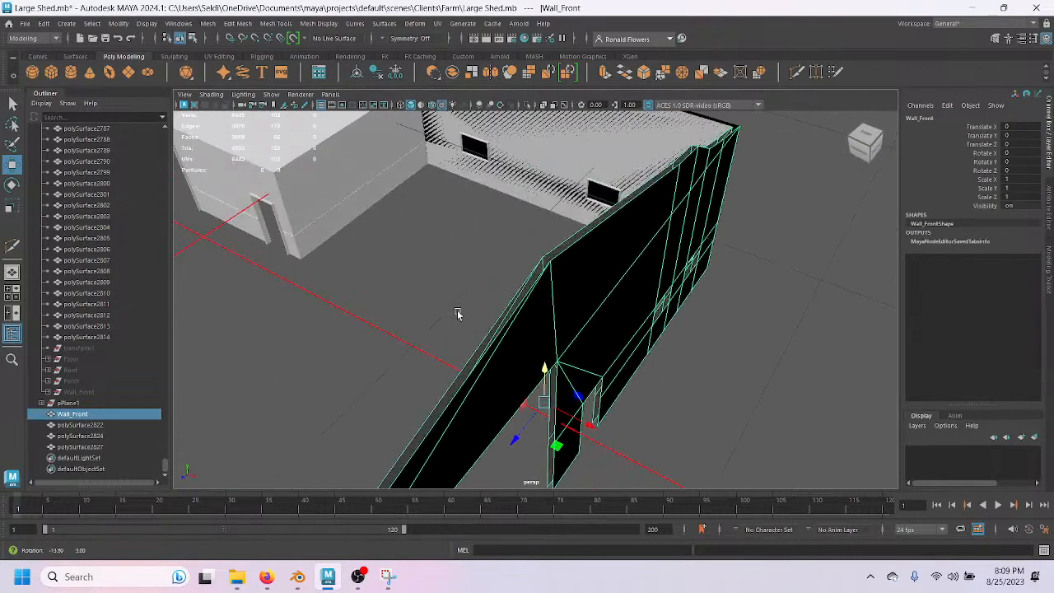
{"action": "left_click", "coordinate": [329, 24]}
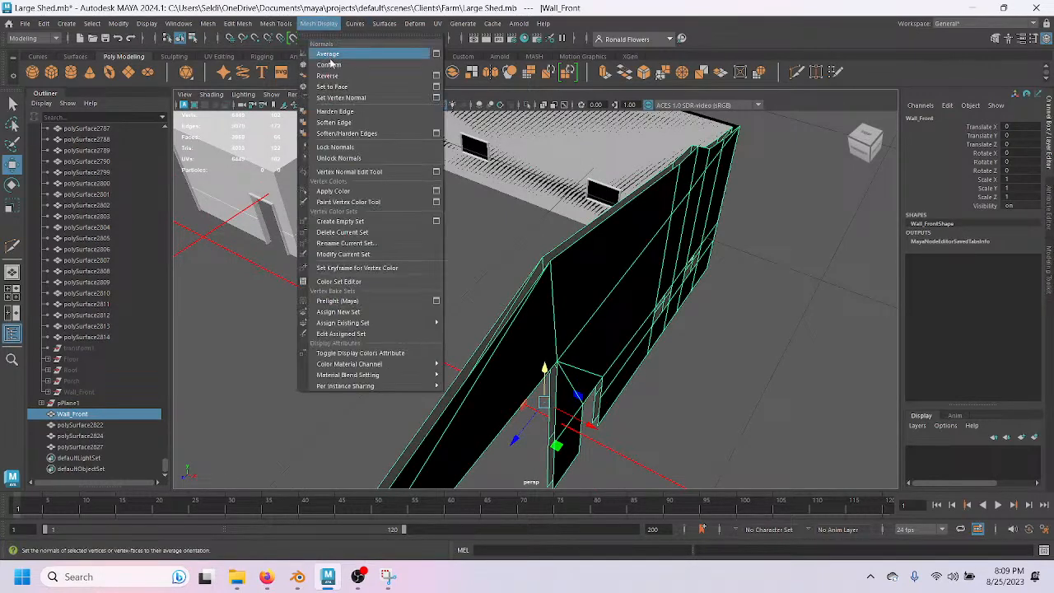
{"action": "left_click", "coordinate": [328, 75]}
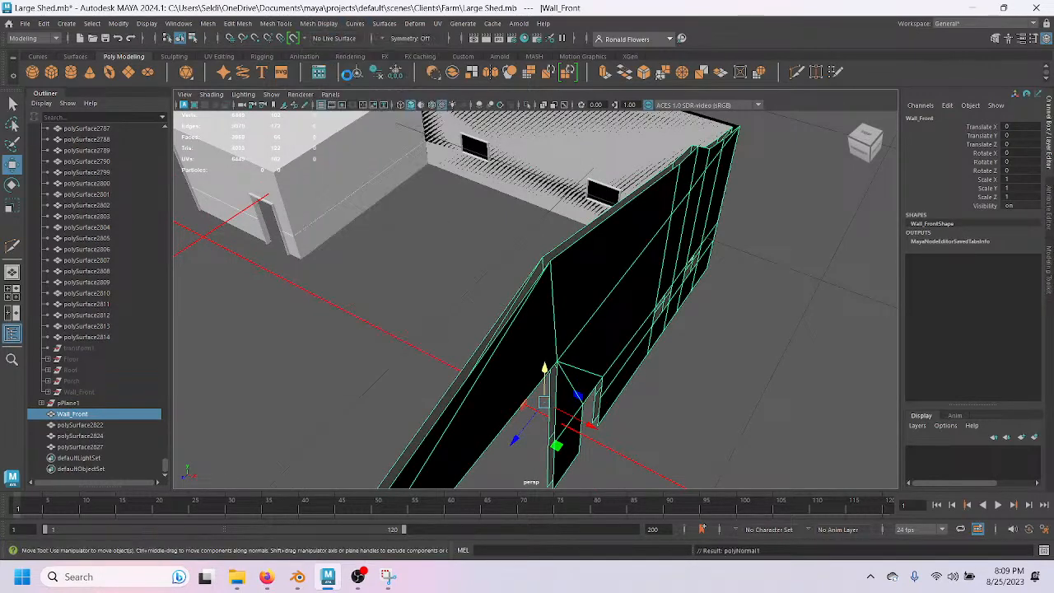
{"action": "left_click", "coordinate": [420, 361]}
{"action": "left_click_drag", "start_coordinate": [522, 352], "coordinate": [546, 271], "text": "alt"}
{"action": "left_click", "coordinate": [550, 262]}
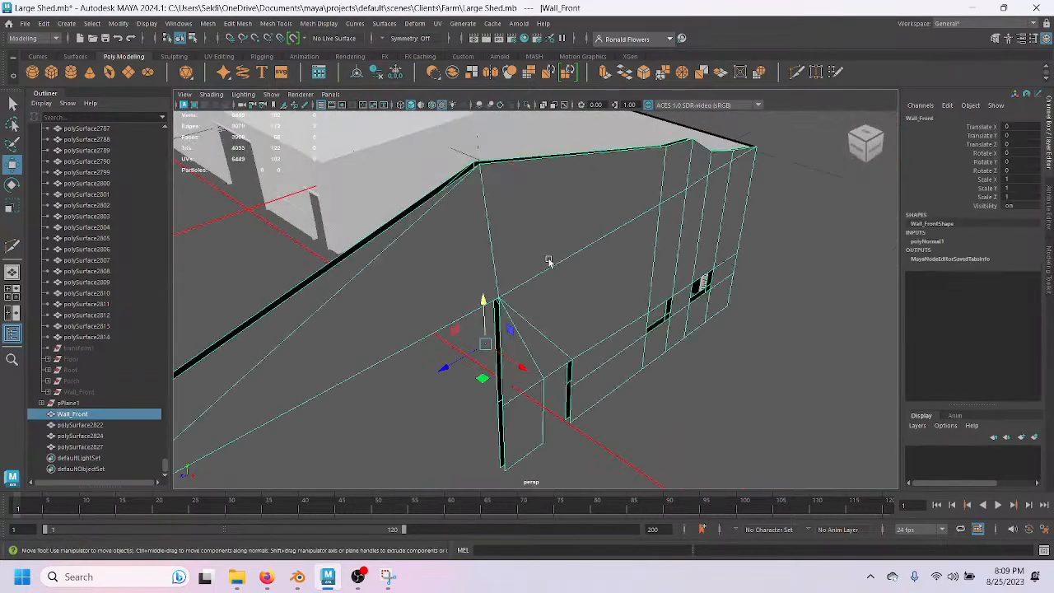
Harden all edges of the rebuilt front wall.
{"action": "left_click", "coordinate": [318, 23]}
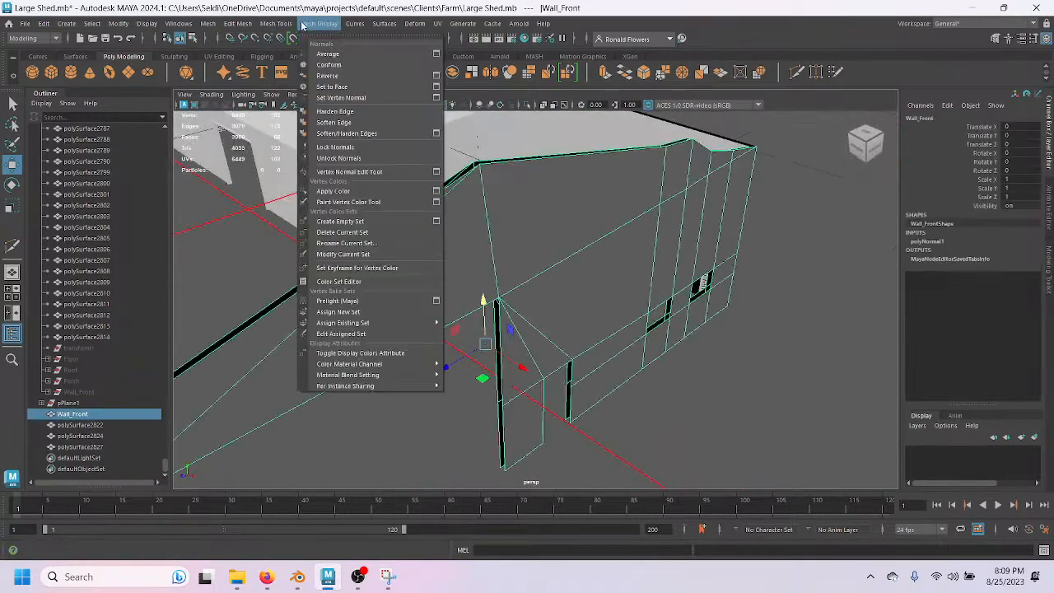
{"action": "left_click", "coordinate": [346, 111]}
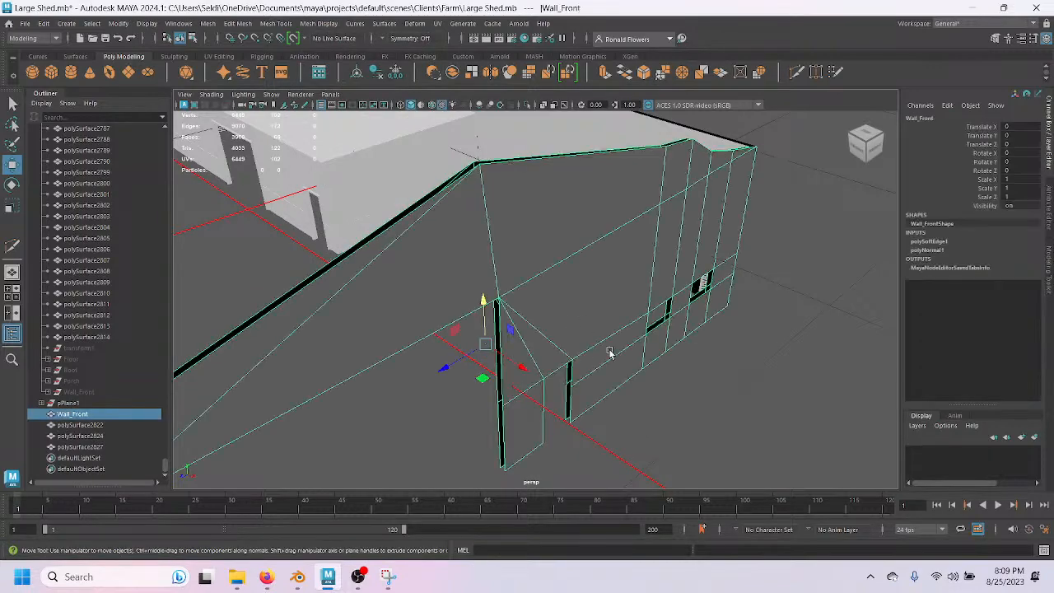
{"action": "left_click_drag", "start_coordinate": [636, 418], "coordinate": [583, 400], "text": "alt"}
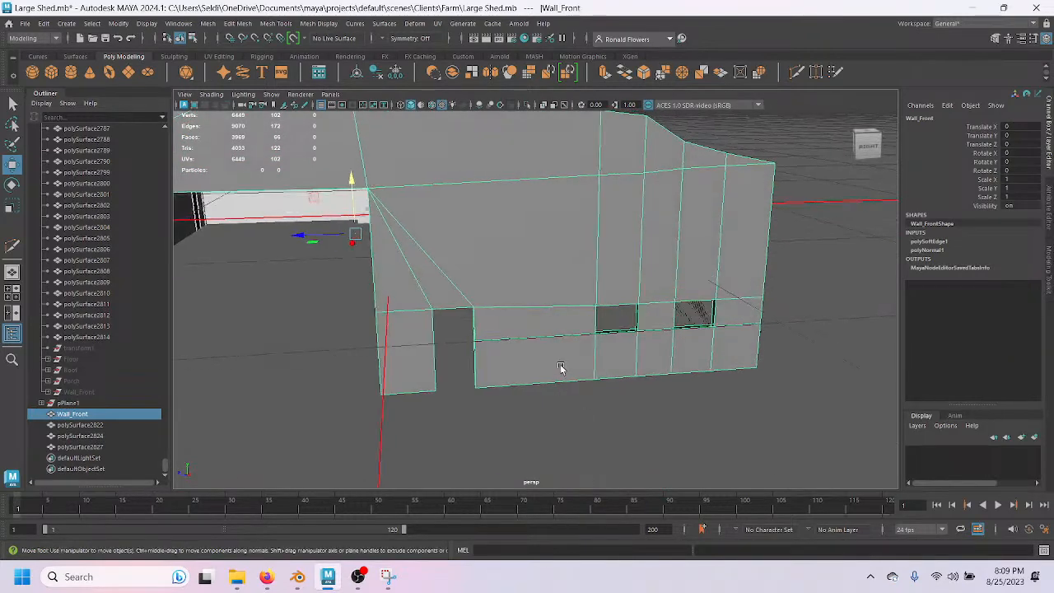
Hide the whole Mesh group so only the rebuilt shed walls and floor are displayed.
{"action": "scroll", "coordinate": [560, 367], "scroll_direction": "down", "scroll_amount": 4}
{"action": "scroll", "coordinate": [113, 368], "scroll_direction": "up", "scroll_amount": 20}
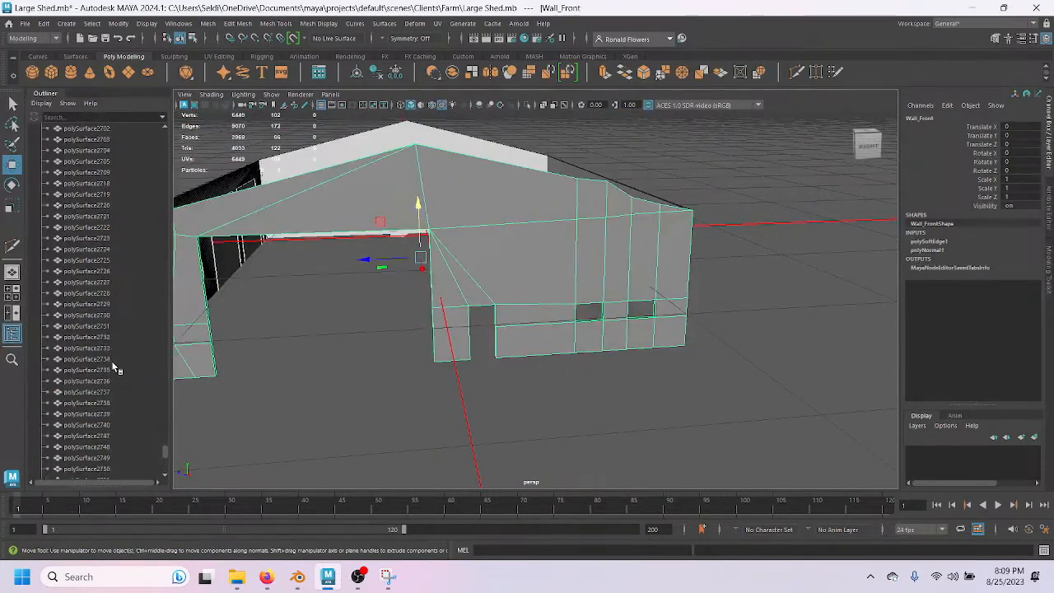
{"action": "scroll", "coordinate": [112, 364], "scroll_direction": "up", "scroll_amount": 20}
{"action": "left_click_drag", "start_coordinate": [166, 404], "coordinate": [159, 133]}
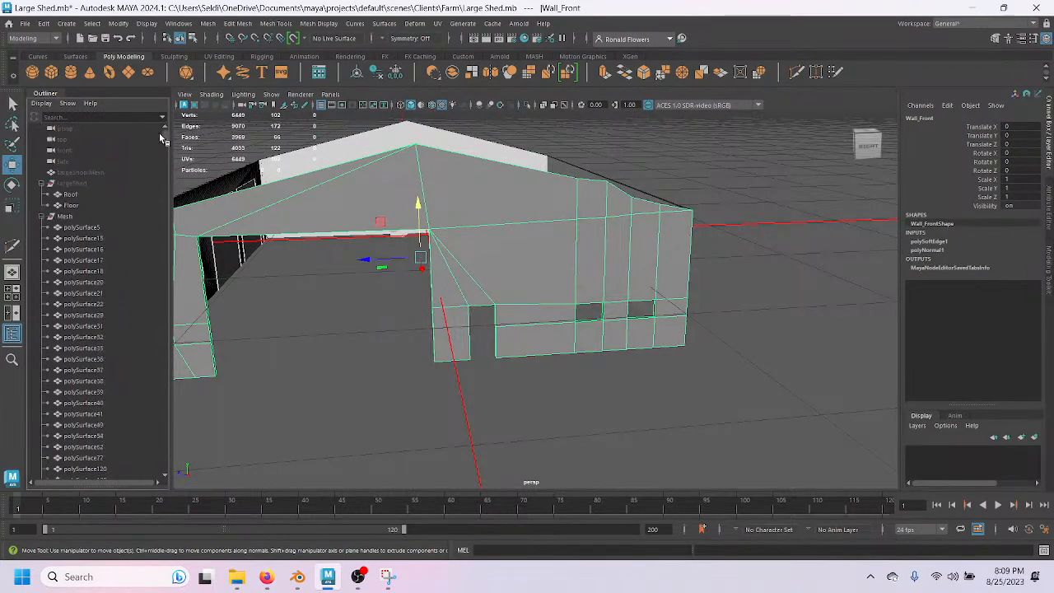
{"action": "left_click", "coordinate": [73, 216]}
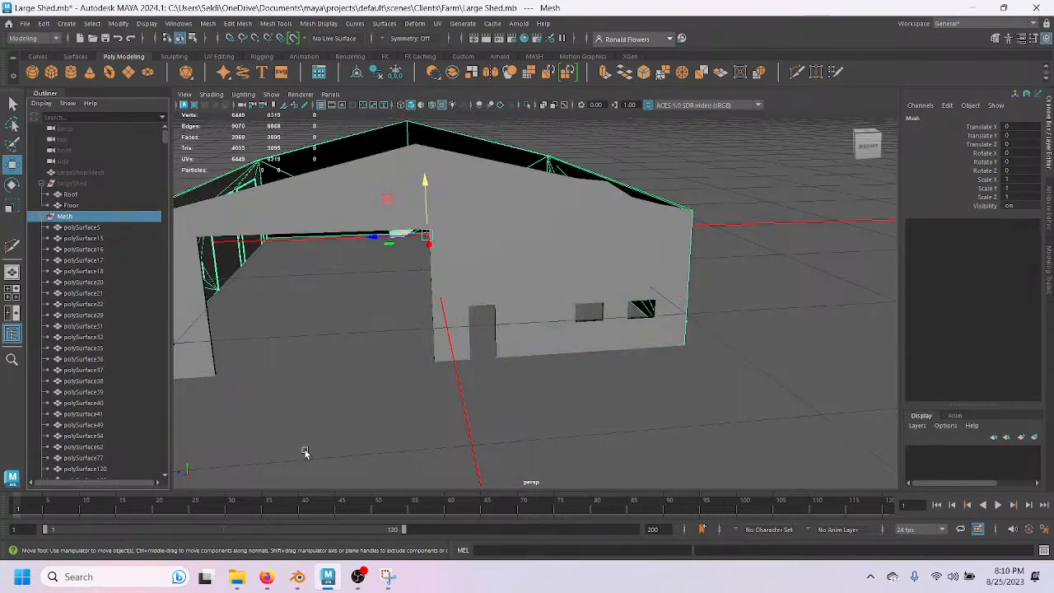
{"action": "key", "text": "h"}
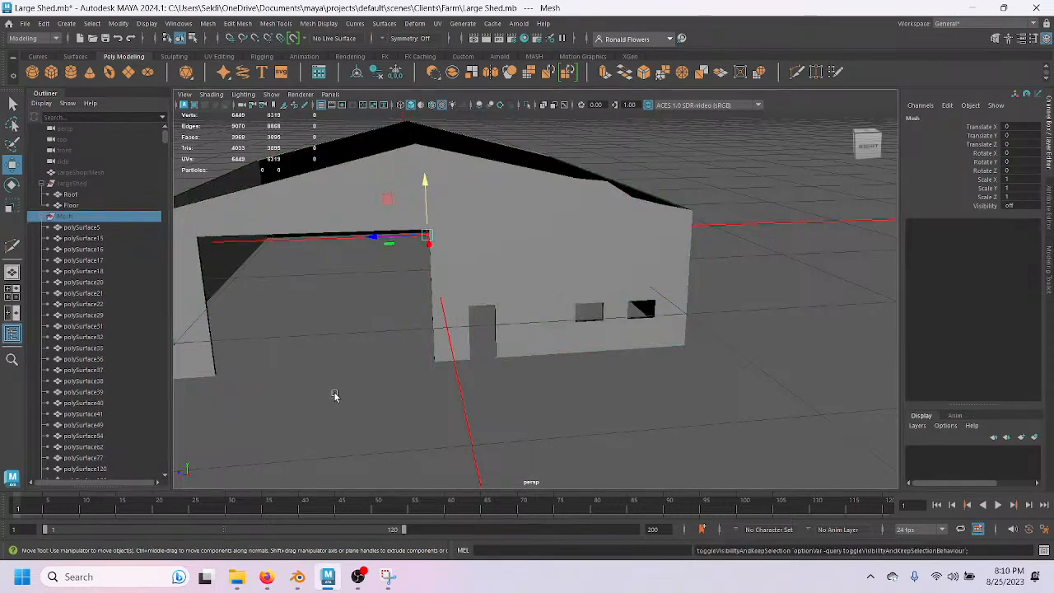
Rename the long side wall adjoining the front wall's single-window end as Wall_Right.
{"action": "scroll", "coordinate": [333, 395], "scroll_direction": "down", "scroll_amount": 2}
{"action": "mouse_move", "coordinate": [334, 395]}
{"action": "left_mouse_down", "text": "alt"}
{"action": "mouse_move", "coordinate": [346, 388]}
{"action": "mouse_move", "coordinate": [318, 386]}
{"action": "left_mouse_up", "text": "alt"}
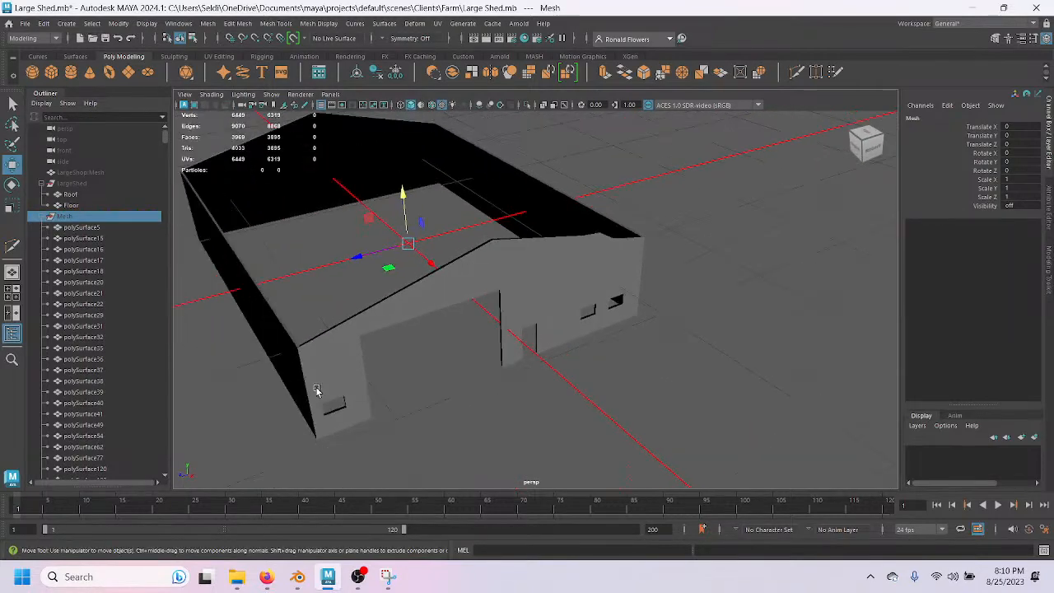
{"action": "left_click", "coordinate": [278, 357]}
{"action": "middle_click_drag", "start_coordinate": [384, 257], "coordinate": [374, 335], "text": "alt"}
{"action": "double_click", "coordinate": [942, 120]}
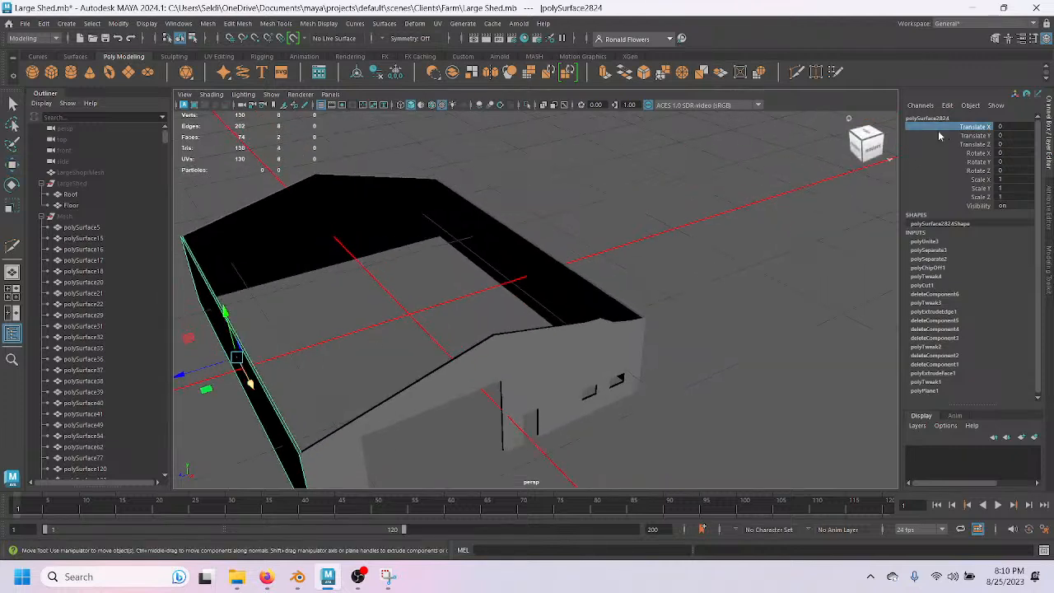
{"action": "type", "text": "Wall Right"}
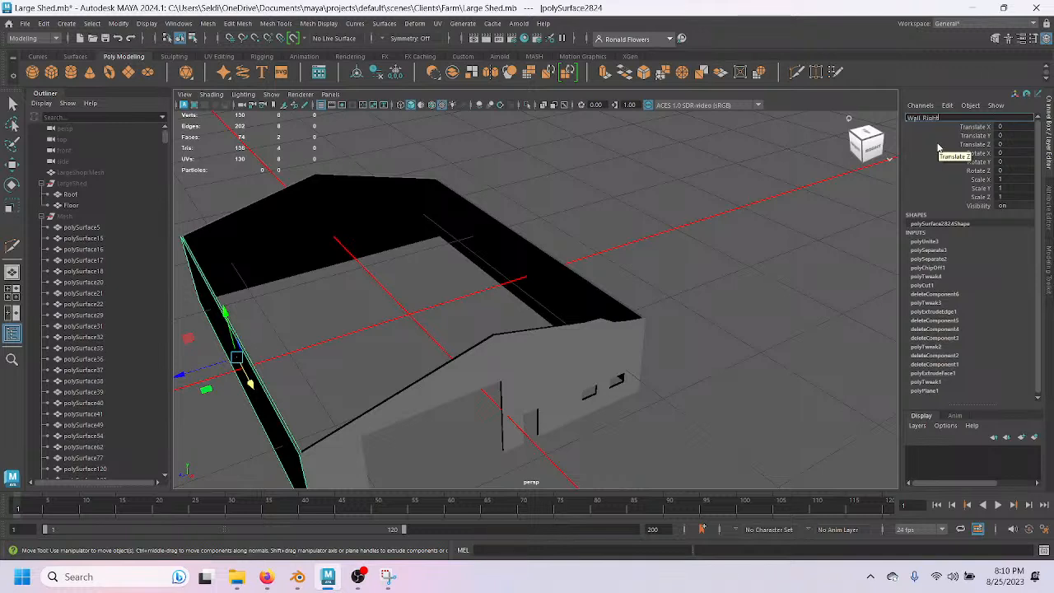
{"action": "key", "text": "Return"}
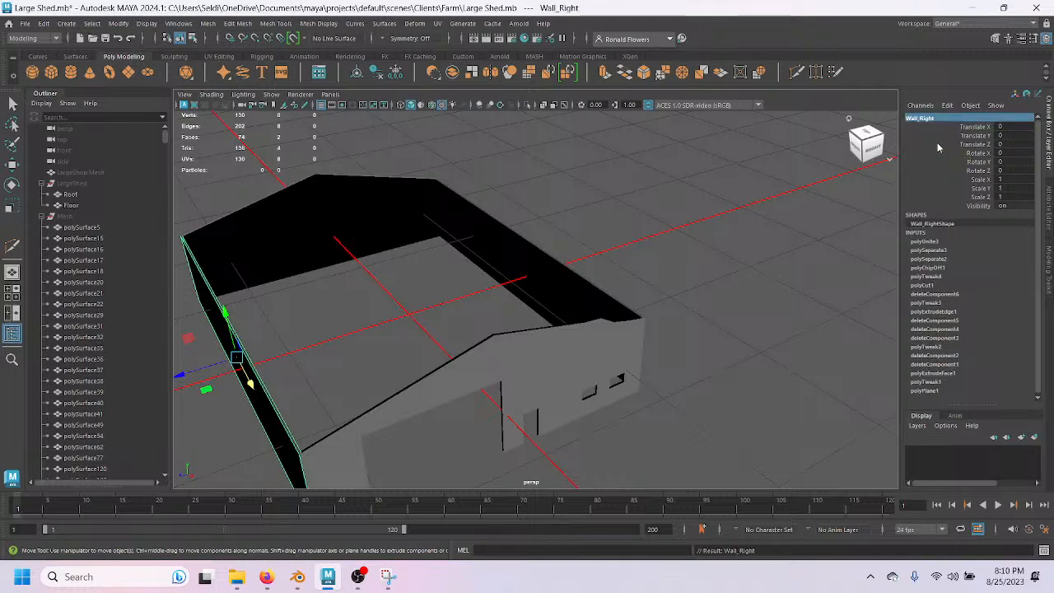
Rename the long side wall adjoining the front wall's two-window end as Wall_Left.
{"action": "left_click", "coordinate": [609, 276]}
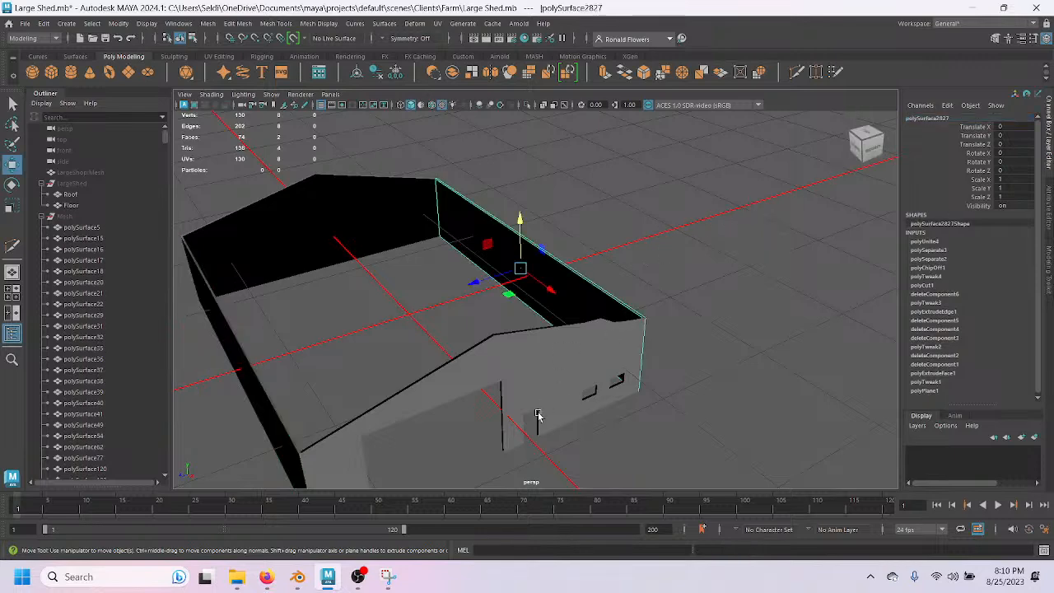
{"action": "left_click_drag", "start_coordinate": [508, 389], "coordinate": [652, 393], "text": "alt"}
{"action": "left_click_drag", "start_coordinate": [782, 394], "coordinate": [449, 396], "text": "alt"}
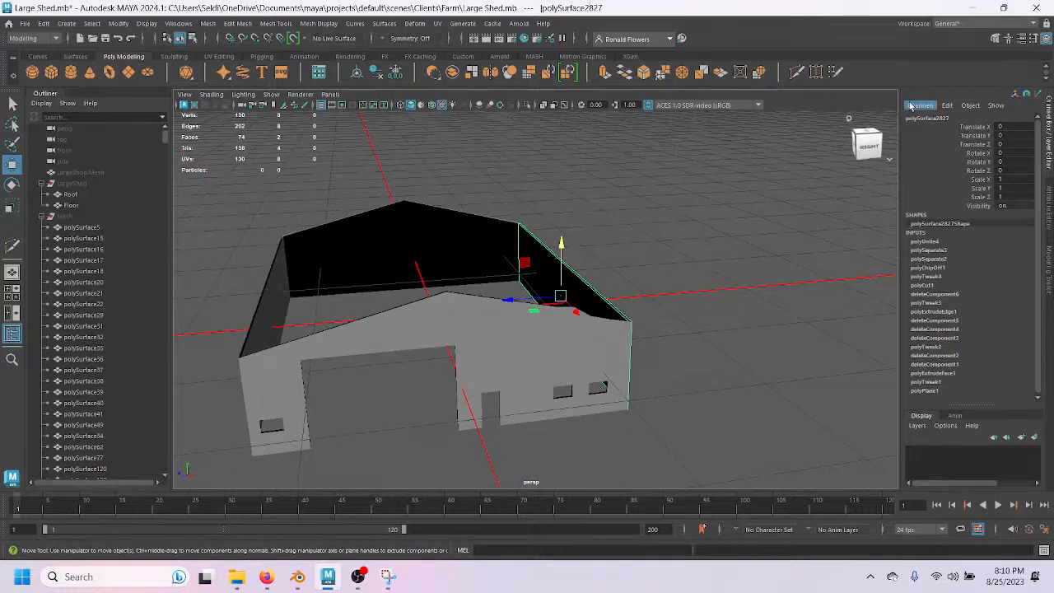
{"action": "type", "text": "Wal"}
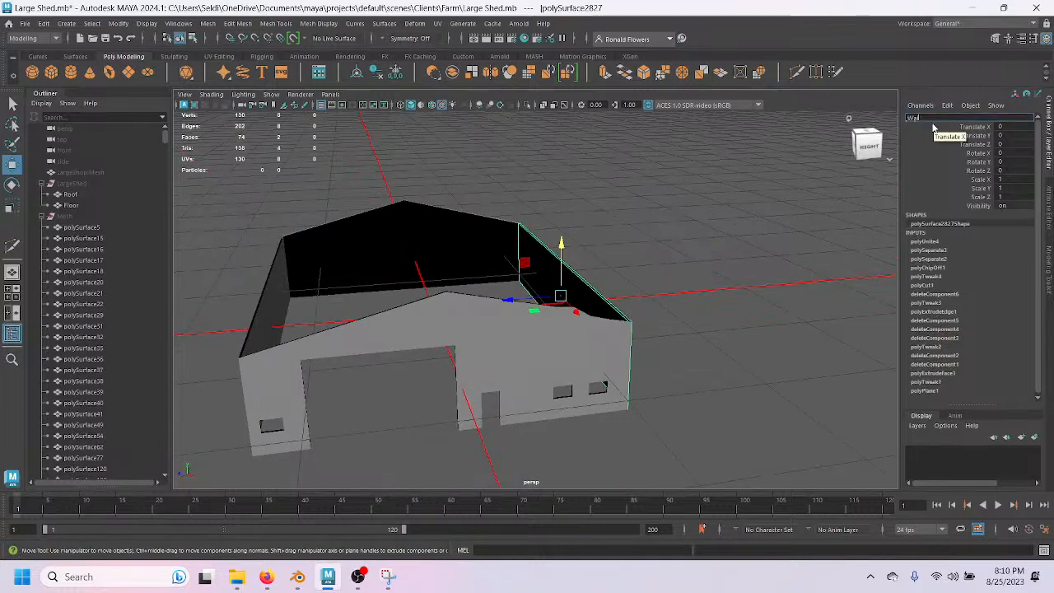
{"action": "type", "text": "l Left"}
{"action": "key", "text": "Return"}
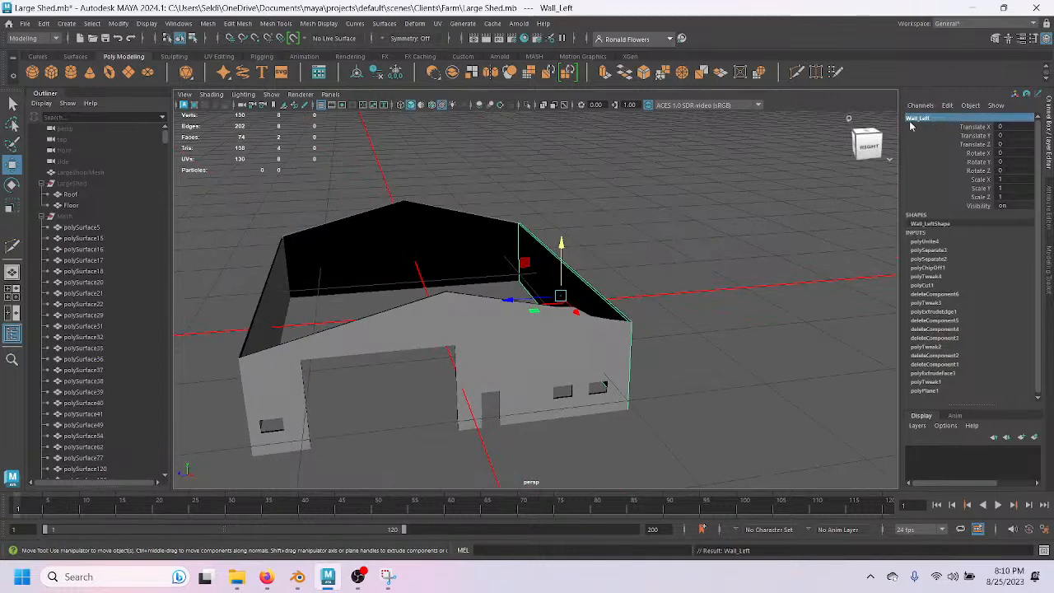
Rename the gabled wall opposite the front wall as Wall_Rear.
{"action": "left_click", "coordinate": [392, 237]}
{"action": "left_click", "coordinate": [929, 118]}
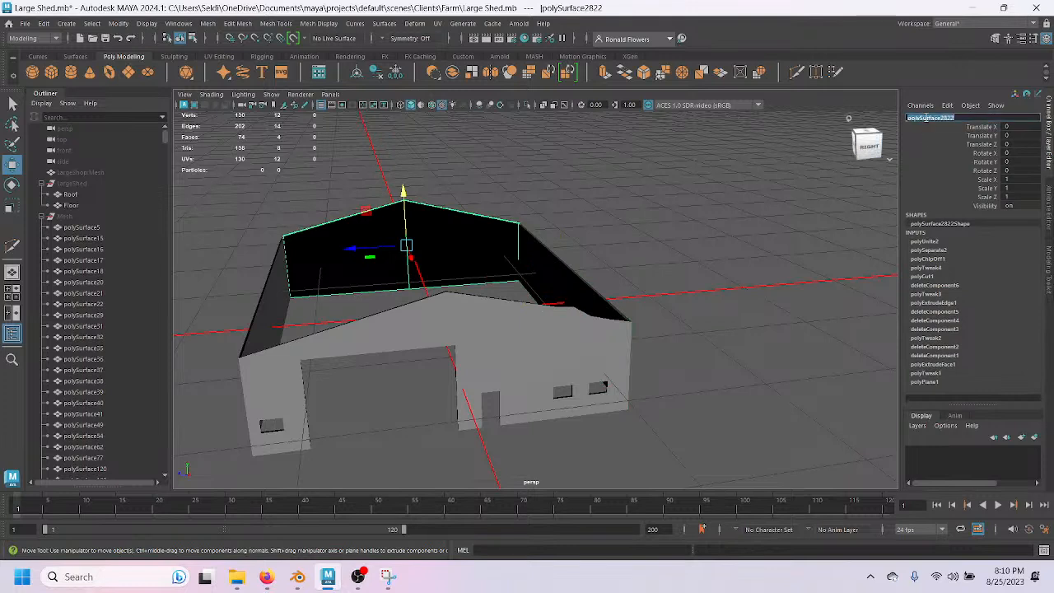
{"action": "type", "text": "W"}
{"action": "type", "text": "all Rear"}
{"action": "key", "text": "Return"}
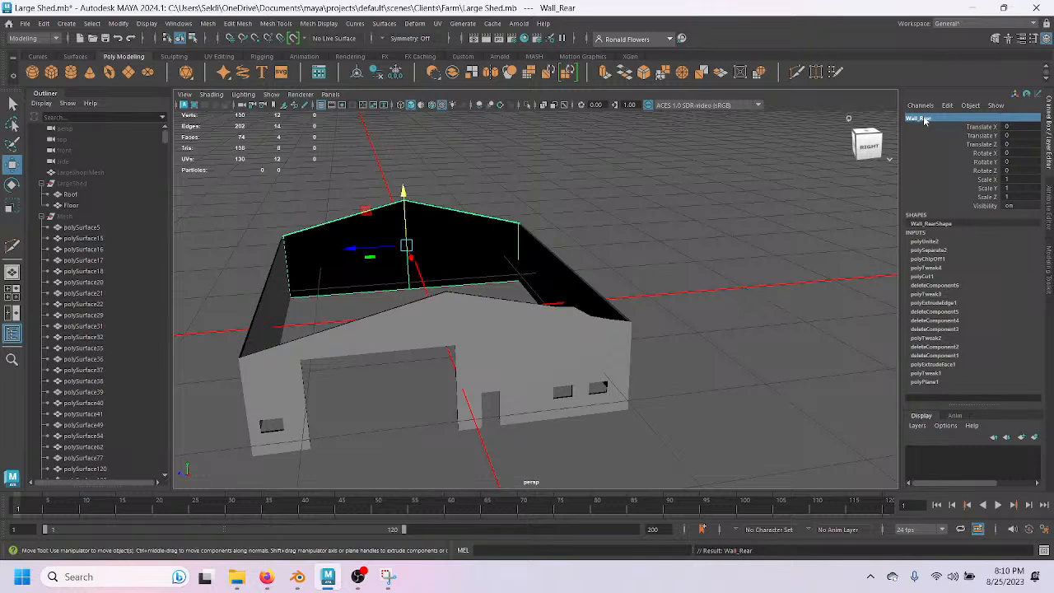
Hide the rear wall and both long side walls so that only the front wall is displayed.
{"action": "left_click", "coordinate": [273, 306], "text": "shift"}
{"action": "left_click", "coordinate": [570, 278], "text": "shift"}
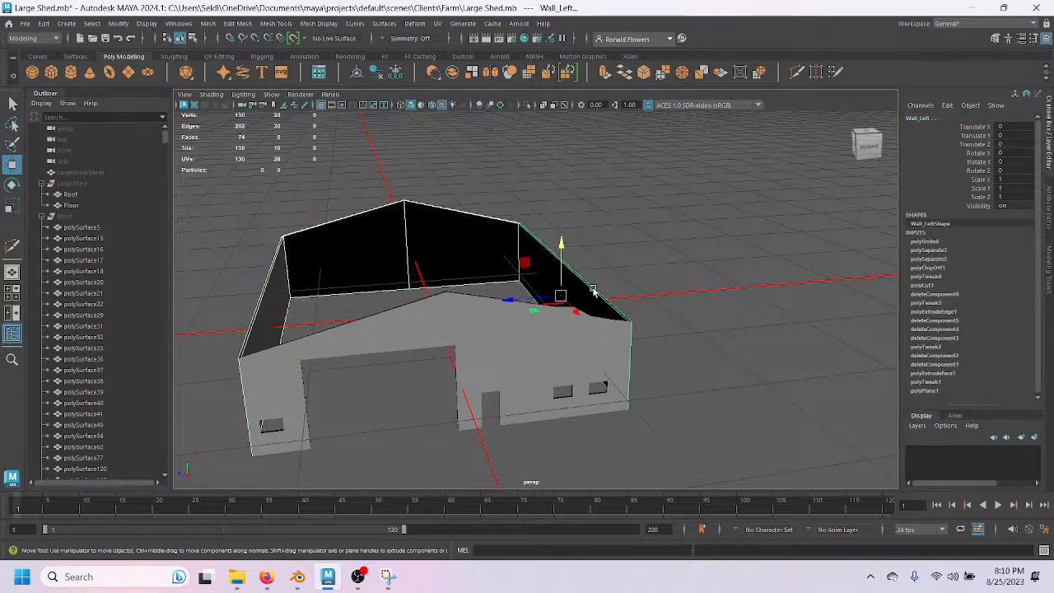
{"action": "key", "text": "h"}
Select Wall_Front, activate Target Weld on it and save the scene.
{"action": "left_click", "coordinate": [592, 385]}
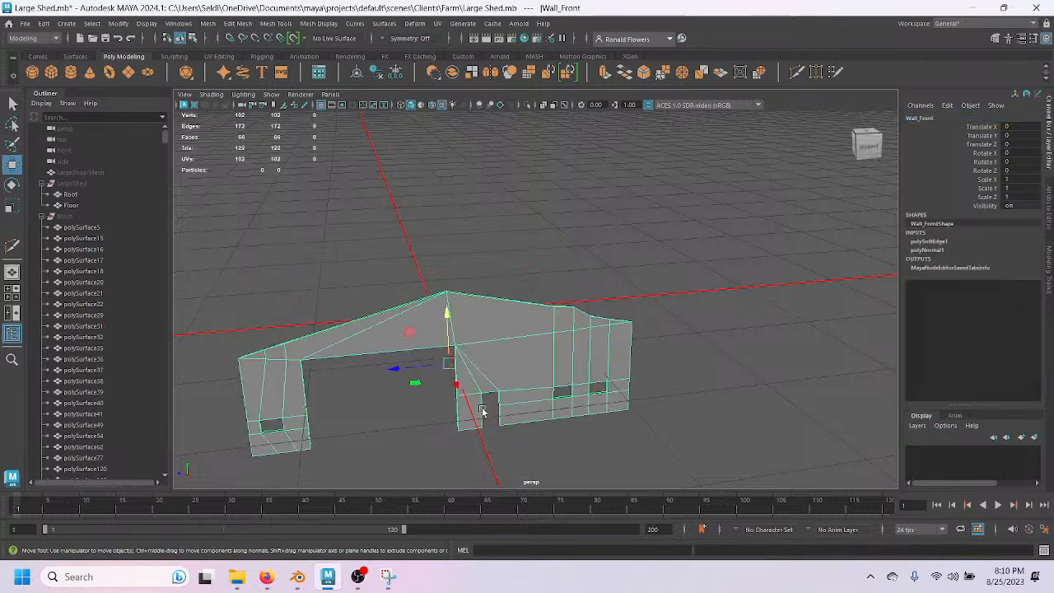
{"action": "scroll", "coordinate": [484, 412], "scroll_direction": "up", "scroll_amount": 3}
{"action": "middle_click_drag", "start_coordinate": [550, 420], "coordinate": [676, 285], "text": "alt"}
{"action": "left_click_drag", "start_coordinate": [676, 285], "coordinate": [744, 322], "text": "alt"}
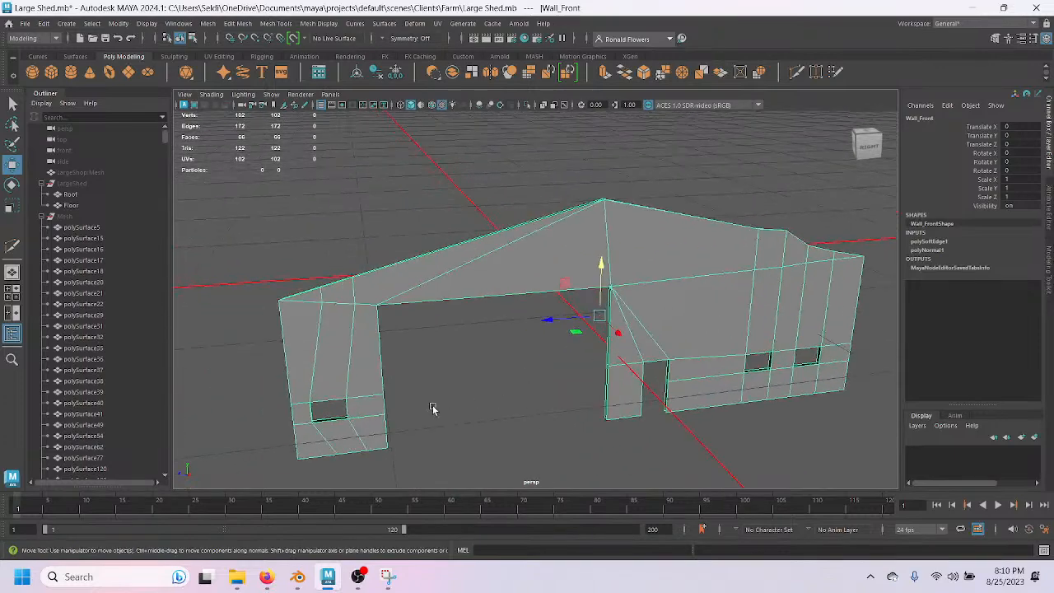
{"action": "scroll", "coordinate": [452, 360], "scroll_direction": "up", "scroll_amount": 3}
{"action": "middle_click_drag", "start_coordinate": [452, 360], "coordinate": [543, 332], "text": "alt"}
{"action": "scroll", "coordinate": [536, 354], "scroll_direction": "up", "scroll_amount": 5}
{"action": "left_click_drag", "start_coordinate": [501, 358], "coordinate": [476, 340], "text": "alt"}
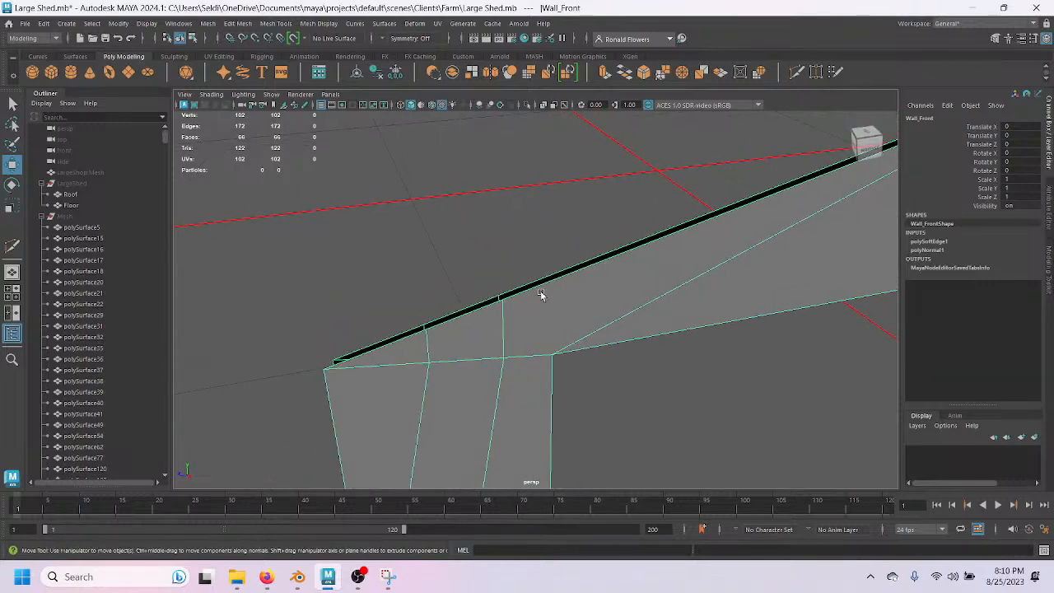
{"action": "left_click", "coordinate": [815, 73]}
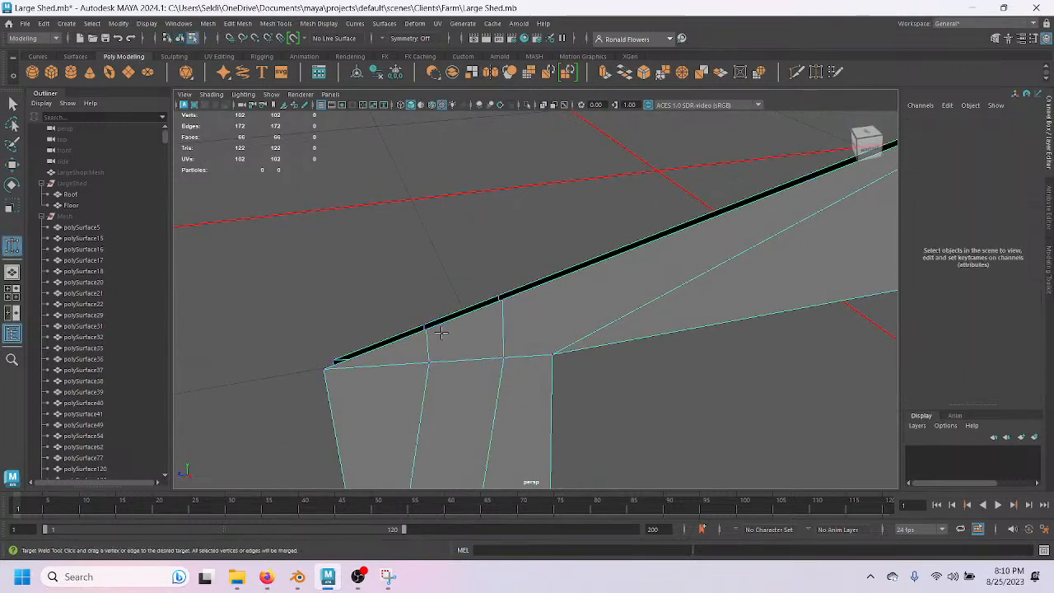
{"action": "key", "text": "ctrl+s"}
{"action": "scroll", "coordinate": [423, 353], "scroll_direction": "up", "scroll_amount": 4}
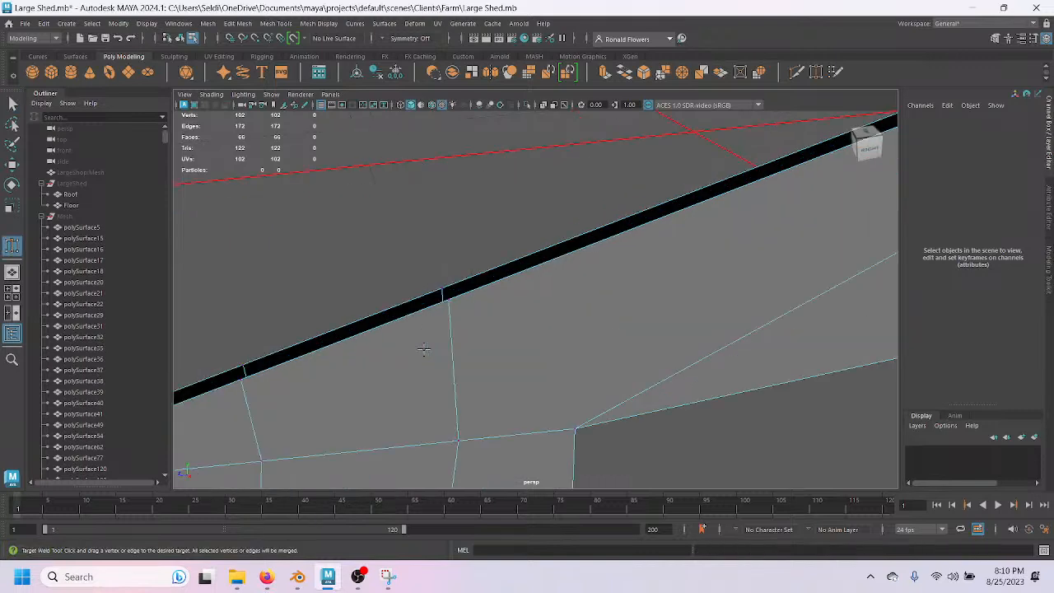
{"action": "scroll", "coordinate": [495, 334], "scroll_direction": "down", "scroll_amount": 1}
{"action": "middle_click_drag", "start_coordinate": [495, 334], "coordinate": [527, 335], "text": "alt"}
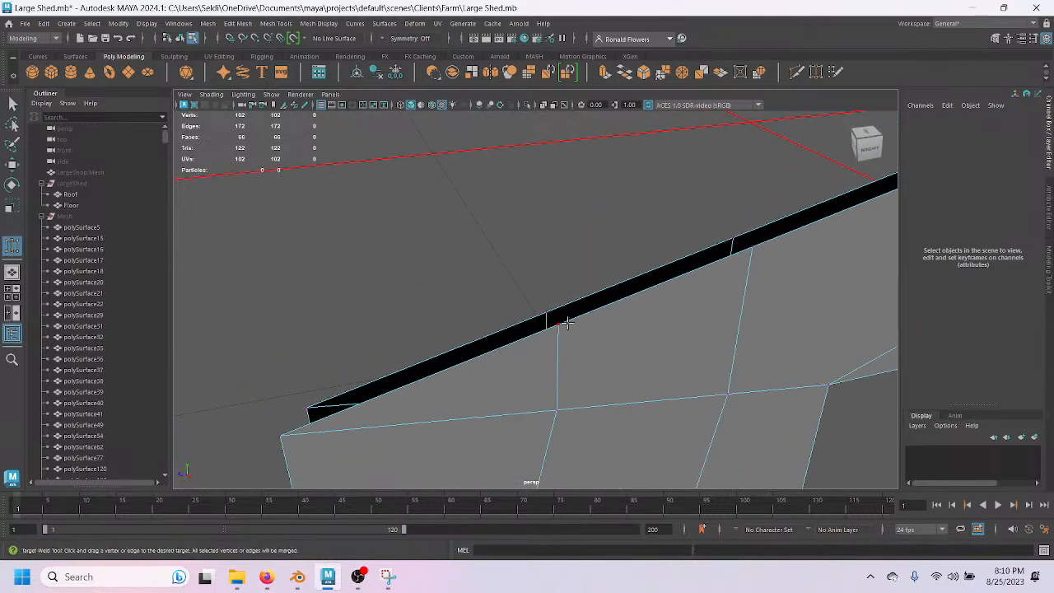
Try to weld the roofline vertex nearest the single-window eave to the front wall's outer top corner.
{"action": "left_click_drag", "start_coordinate": [566, 324], "coordinate": [278, 433]}
{"action": "left_click_drag", "start_coordinate": [648, 339], "coordinate": [583, 336], "text": "alt"}
{"action": "left_click", "coordinate": [583, 336]}
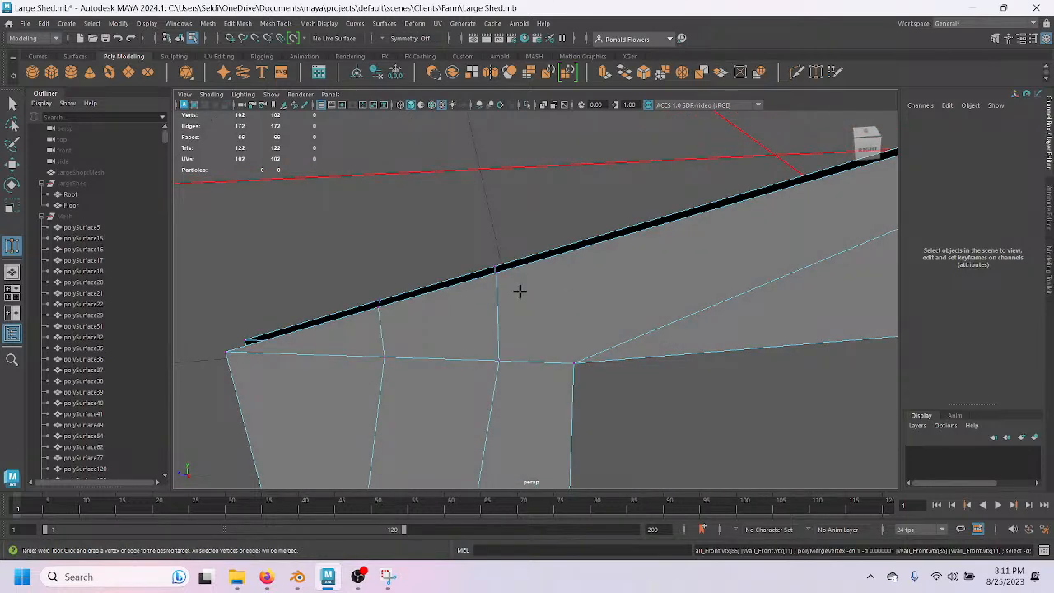
Weld the two intermediate roofline vertices on the front wall's single-window side to the gable peak.
{"action": "left_click_drag", "start_coordinate": [607, 313], "coordinate": [511, 336], "text": "alt"}
{"action": "left_click_drag", "start_coordinate": [400, 294], "coordinate": [518, 371], "text": "alt"}
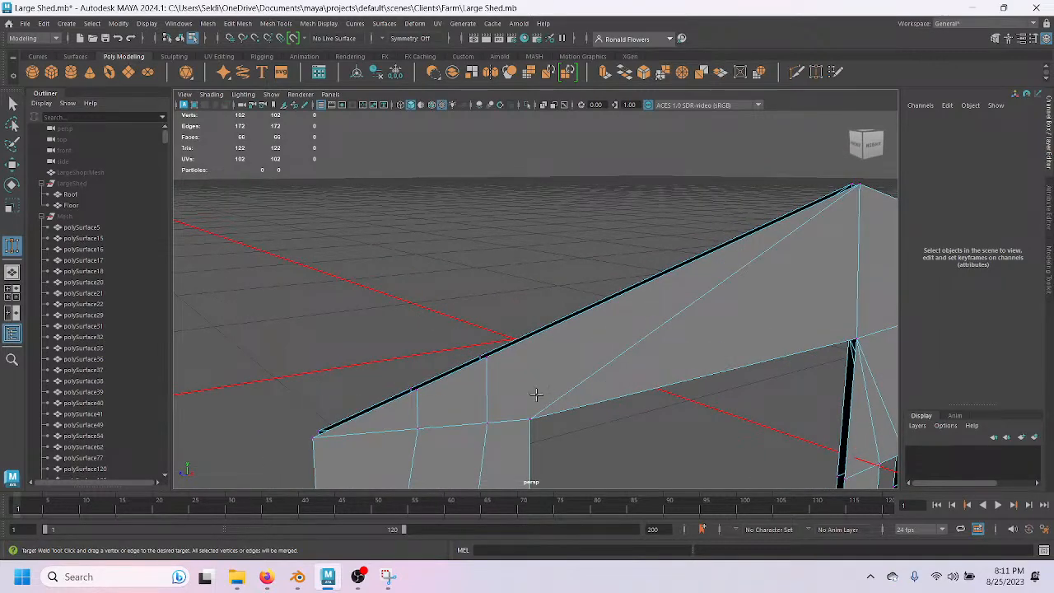
{"action": "mouse_move", "coordinate": [523, 394]}
{"action": "left_mouse_down", "text": "alt"}
{"action": "mouse_move", "coordinate": [607, 357]}
{"action": "mouse_move", "coordinate": [428, 405]}
{"action": "left_mouse_up", "text": "alt"}
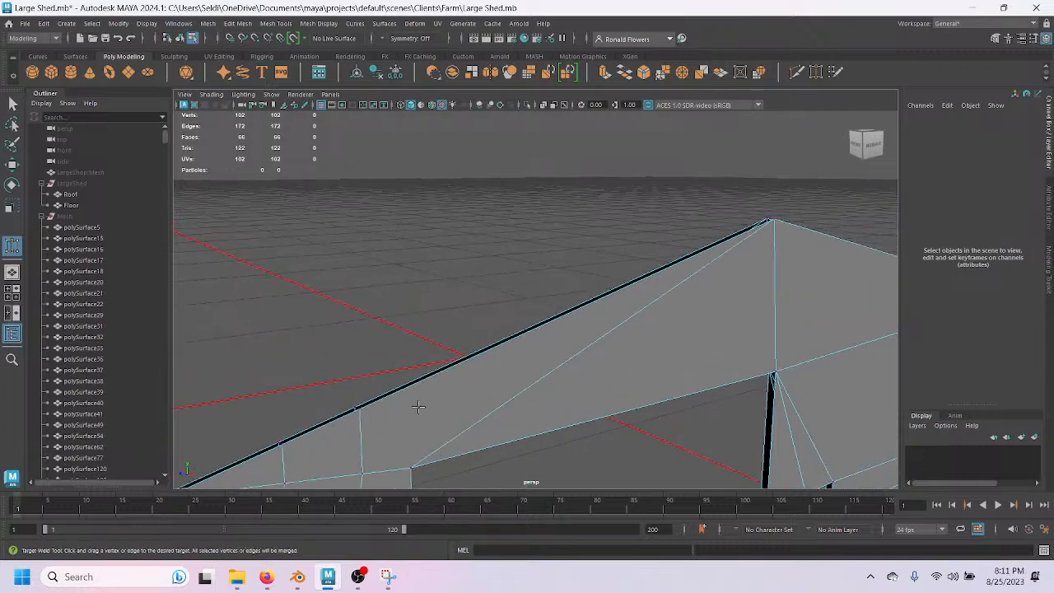
{"action": "left_click_drag", "start_coordinate": [359, 409], "coordinate": [768, 221]}
{"action": "left_click_drag", "start_coordinate": [281, 445], "coordinate": [774, 224]}
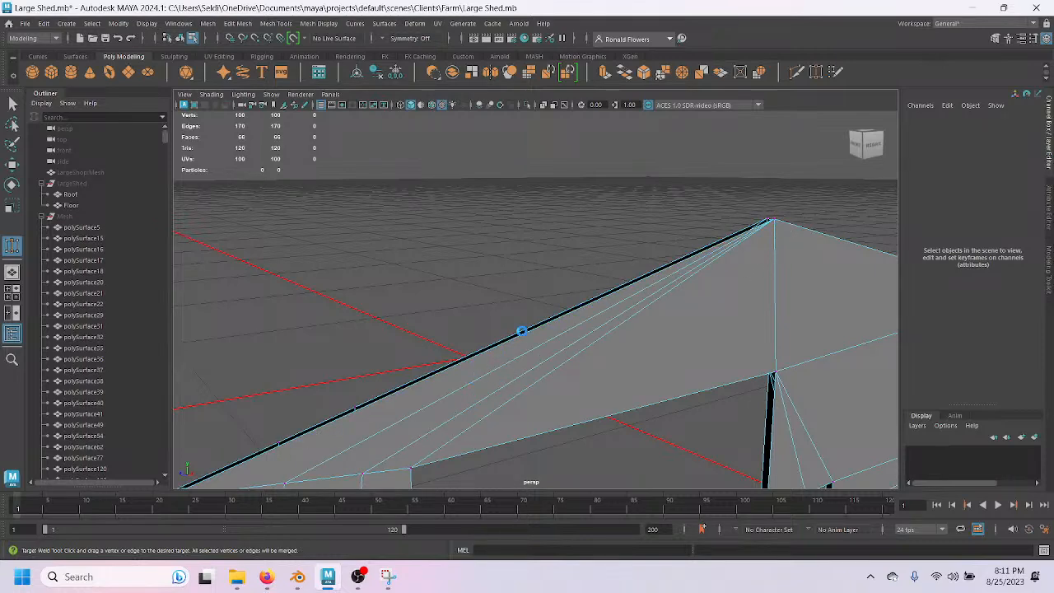
Weld the window-head vertex on the large opening's edge beside the single window to the opening's top corner.
{"action": "middle_click_drag", "start_coordinate": [445, 409], "coordinate": [523, 331], "text": "alt"}
{"action": "left_click_drag", "start_coordinate": [568, 336], "coordinate": [538, 326], "text": "alt"}
{"action": "middle_click_drag", "start_coordinate": [338, 397], "coordinate": [451, 245], "text": "alt"}
{"action": "right_click_drag", "start_coordinate": [406, 392], "coordinate": [426, 321], "text": "alt"}
{"action": "left_click_drag", "start_coordinate": [424, 345], "coordinate": [398, 341], "text": "alt"}
{"action": "middle_click_drag", "start_coordinate": [359, 310], "coordinate": [432, 285], "text": "alt"}
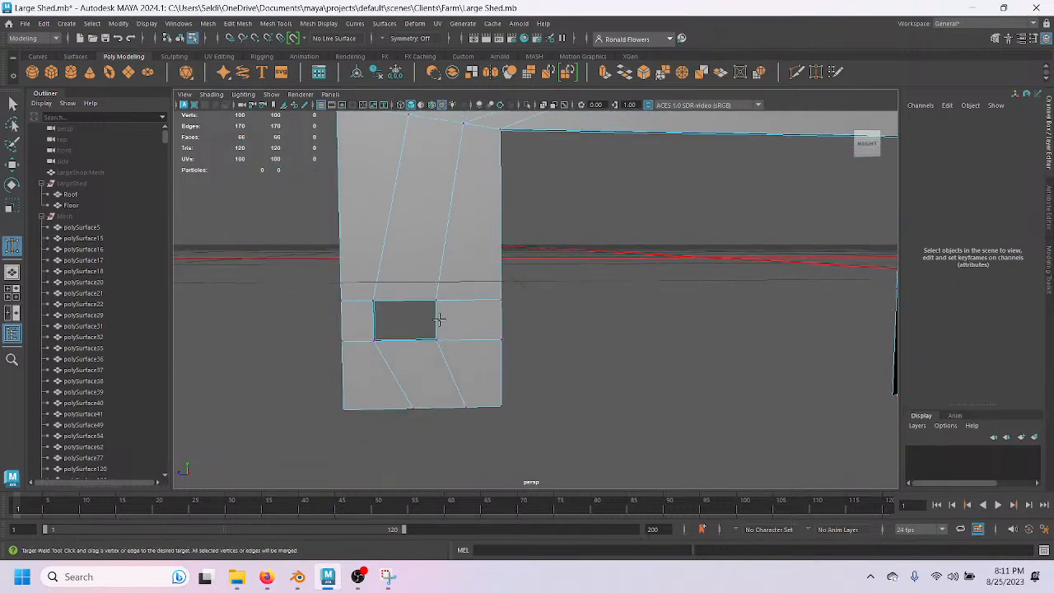
{"action": "scroll", "coordinate": [439, 319], "scroll_direction": "up", "scroll_amount": 4}
{"action": "middle_click_drag", "start_coordinate": [414, 363], "coordinate": [439, 361], "text": "alt"}
{"action": "middle_click_drag", "start_coordinate": [563, 301], "coordinate": [544, 381], "text": "alt"}
{"action": "right_click_drag", "start_coordinate": [544, 382], "coordinate": [537, 350], "text": "alt"}
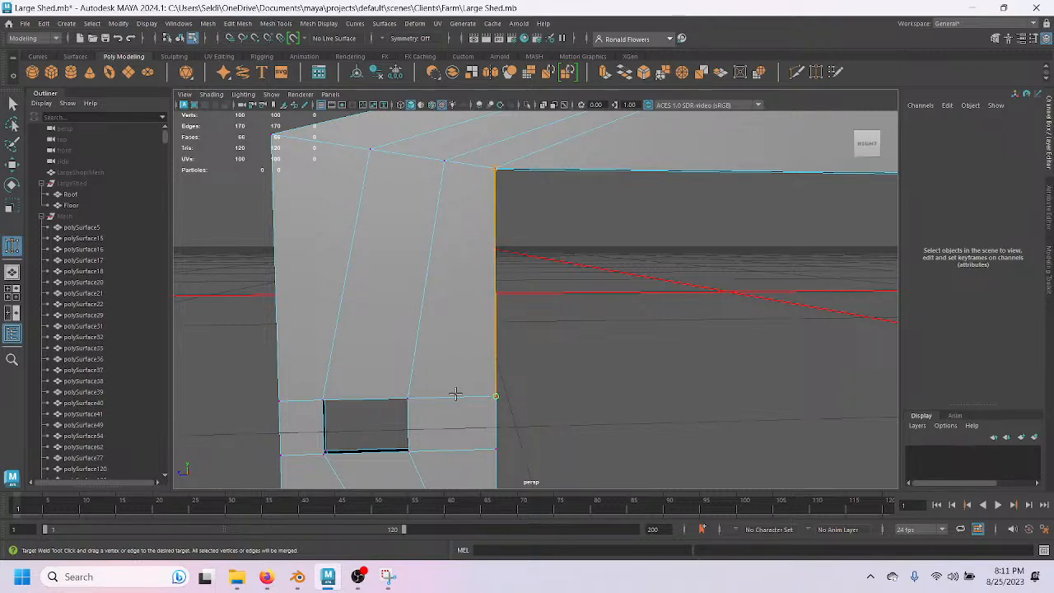
{"action": "left_click_drag", "start_coordinate": [451, 290], "coordinate": [487, 174]}
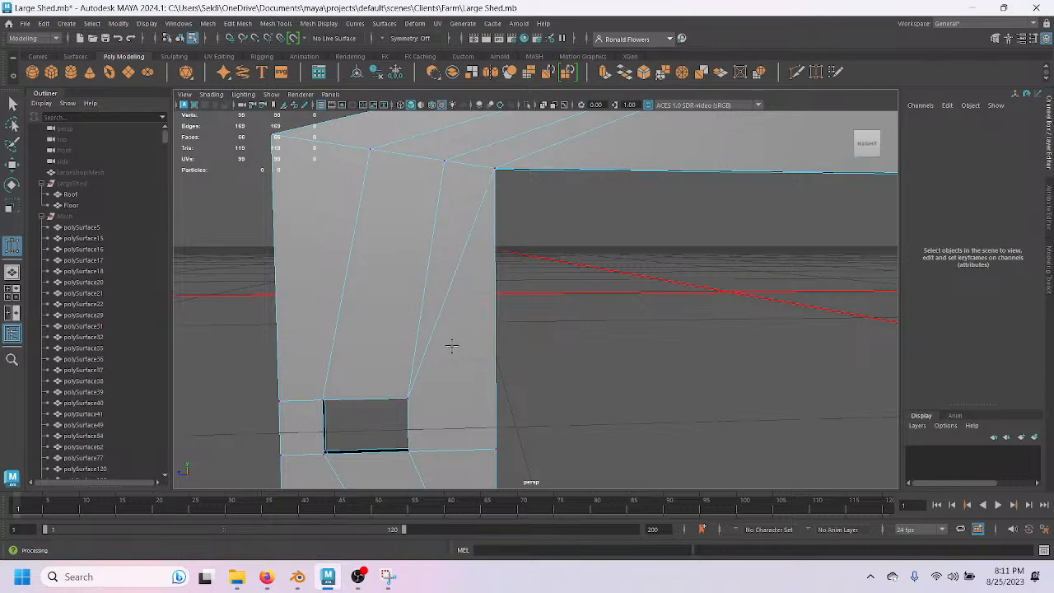
Weld the extra vertices on the single-window pier's bottom, sill-level and outer edges to the pier's nearest corners.
{"action": "left_click_drag", "start_coordinate": [436, 381], "coordinate": [565, 452], "text": "alt"}
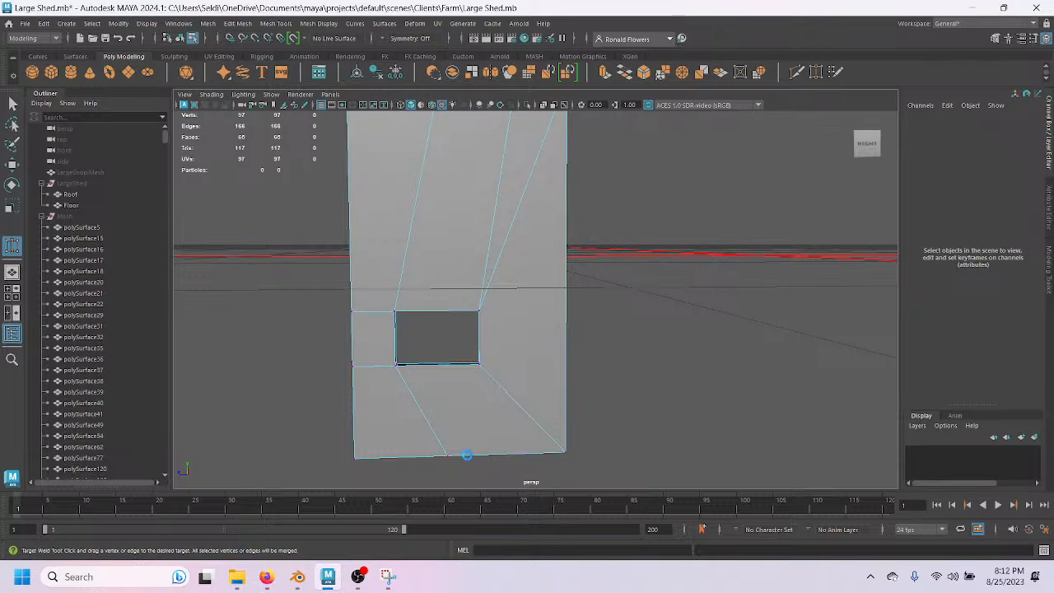
{"action": "left_click_drag", "start_coordinate": [448, 453], "coordinate": [361, 458]}
{"action": "left_click_drag", "start_coordinate": [352, 363], "coordinate": [353, 455]}
{"action": "left_click_drag", "start_coordinate": [366, 340], "coordinate": [367, 414], "text": "alt"}
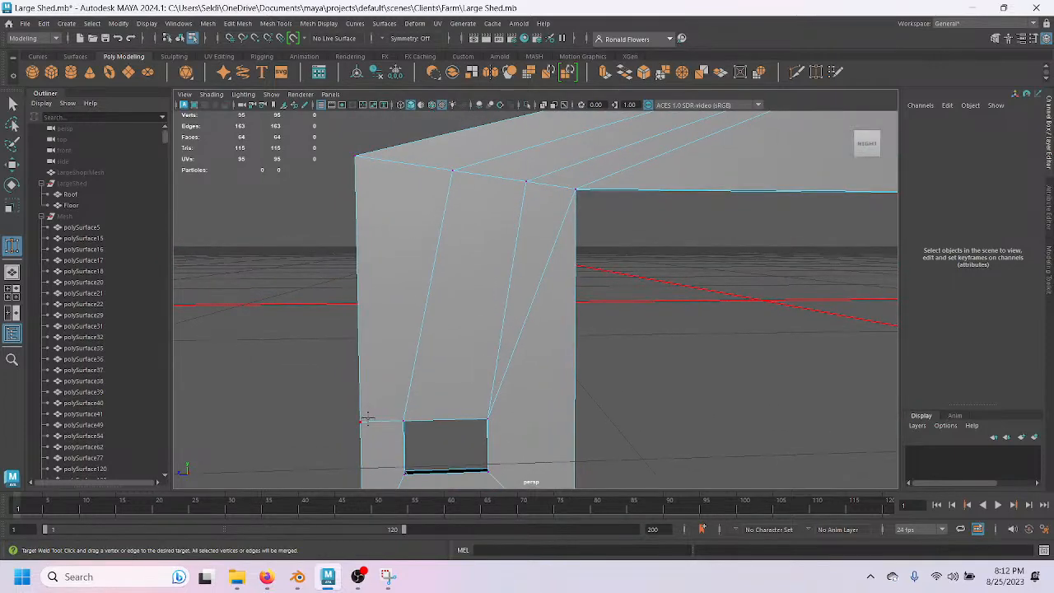
{"action": "left_click_drag", "start_coordinate": [373, 256], "coordinate": [361, 160]}
Weld the first intermediate roofline vertex on the front wall's two-window side to the gable peak.
{"action": "left_click_drag", "start_coordinate": [452, 367], "coordinate": [412, 322], "text": "alt"}
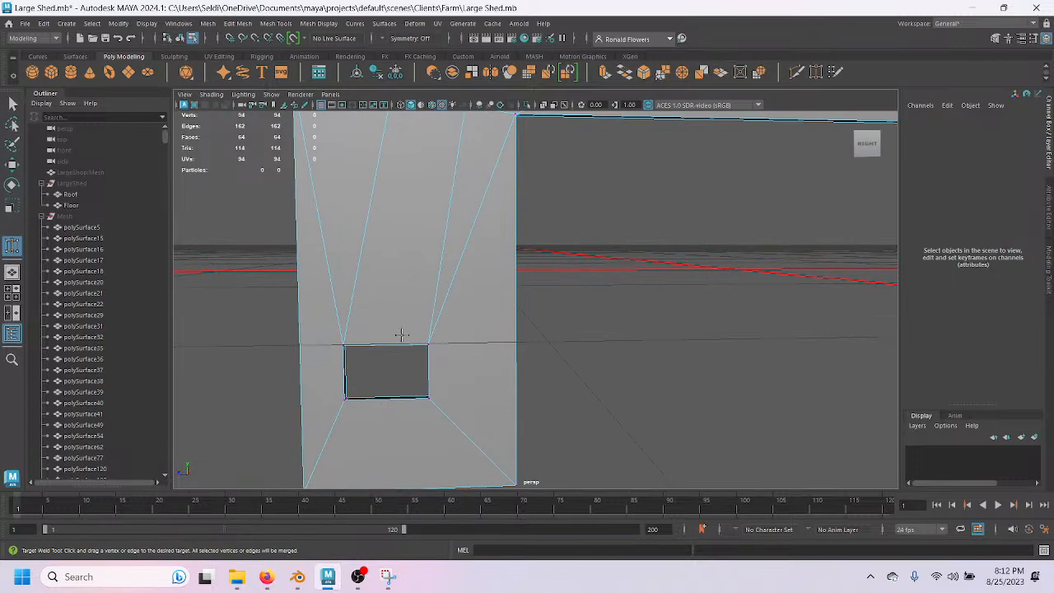
{"action": "left_click_drag", "start_coordinate": [440, 374], "coordinate": [454, 362], "text": "alt"}
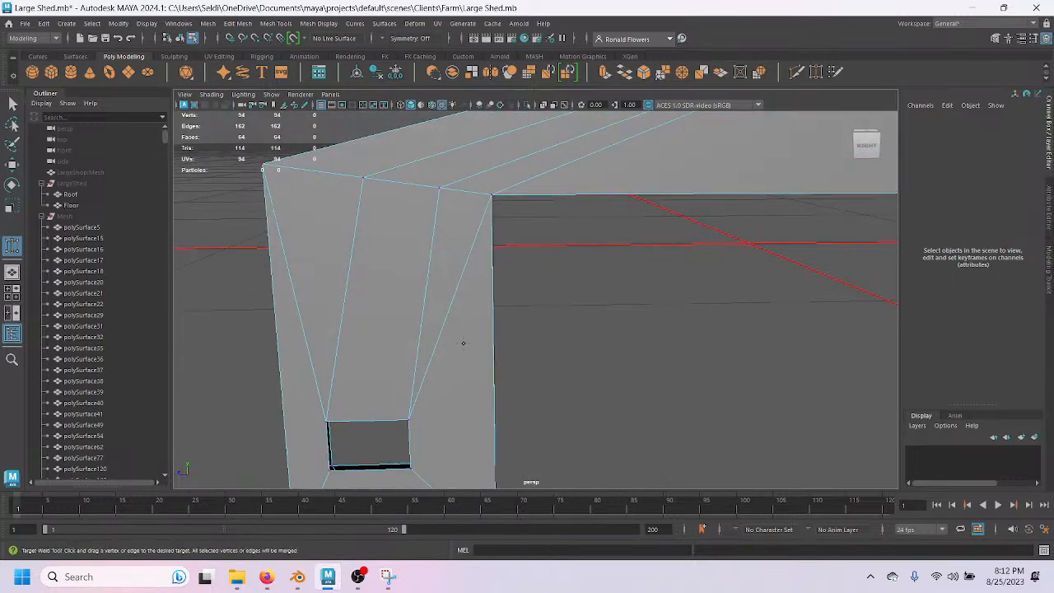
{"action": "mouse_move", "coordinate": [461, 315]}
{"action": "middle_mouse_down", "text": "alt"}
{"action": "mouse_move", "coordinate": [398, 363]}
{"action": "mouse_move", "coordinate": [367, 363]}
{"action": "middle_mouse_up", "text": "alt"}
{"action": "mouse_move", "coordinate": [508, 361]}
{"action": "middle_mouse_down", "text": "alt"}
{"action": "mouse_move", "coordinate": [370, 357]}
{"action": "mouse_move", "coordinate": [421, 370]}
{"action": "mouse_move", "coordinate": [360, 393]}
{"action": "middle_mouse_up", "text": "alt"}
{"action": "middle_click_drag", "start_coordinate": [598, 360], "coordinate": [470, 382], "text": "alt"}
{"action": "left_click_drag", "start_coordinate": [565, 358], "coordinate": [528, 361], "text": "alt"}
{"action": "middle_click_drag", "start_coordinate": [419, 337], "coordinate": [607, 391], "text": "alt"}
{"action": "left_click_drag", "start_coordinate": [629, 342], "coordinate": [294, 231]}
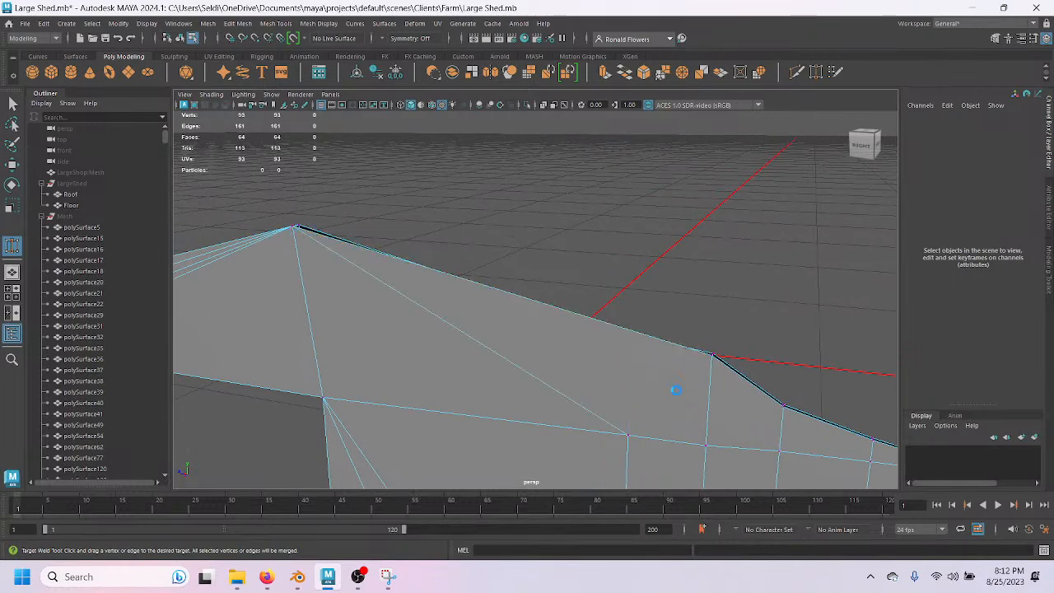
Weld the remaining three intermediate front roofline vertices on the two-window side to the gable peak.
{"action": "left_click_drag", "start_coordinate": [699, 404], "coordinate": [262, 236], "text": "alt"}
{"action": "middle_click_drag", "start_coordinate": [613, 416], "coordinate": [579, 358], "text": "alt"}
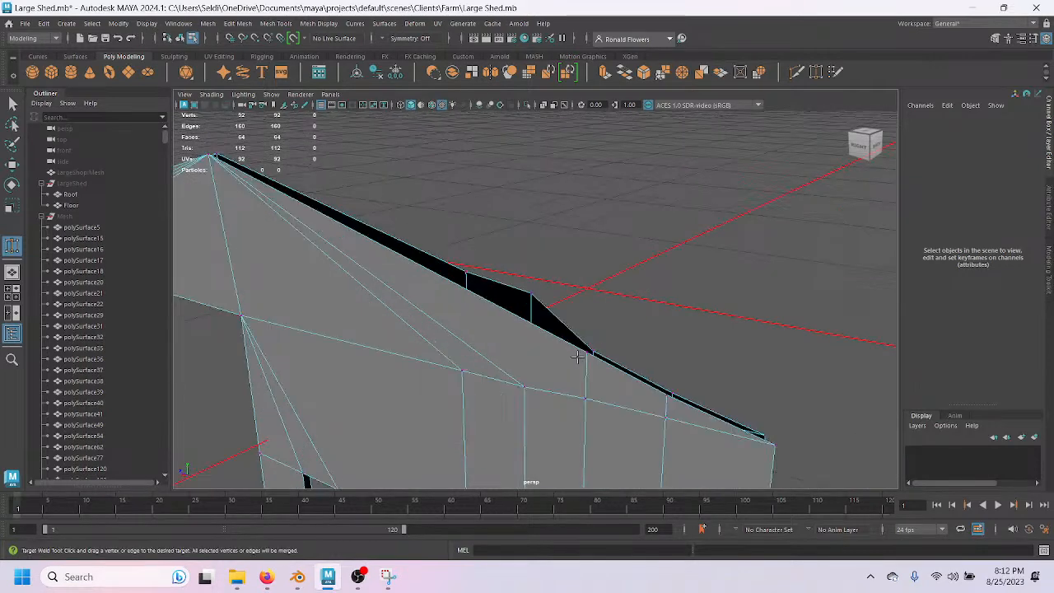
{"action": "middle_click_drag", "start_coordinate": [621, 402], "coordinate": [624, 330], "text": "alt"}
{"action": "left_click_drag", "start_coordinate": [624, 330], "coordinate": [261, 177], "text": "alt"}
{"action": "middle_click_drag", "start_coordinate": [805, 418], "coordinate": [789, 375], "text": "alt"}
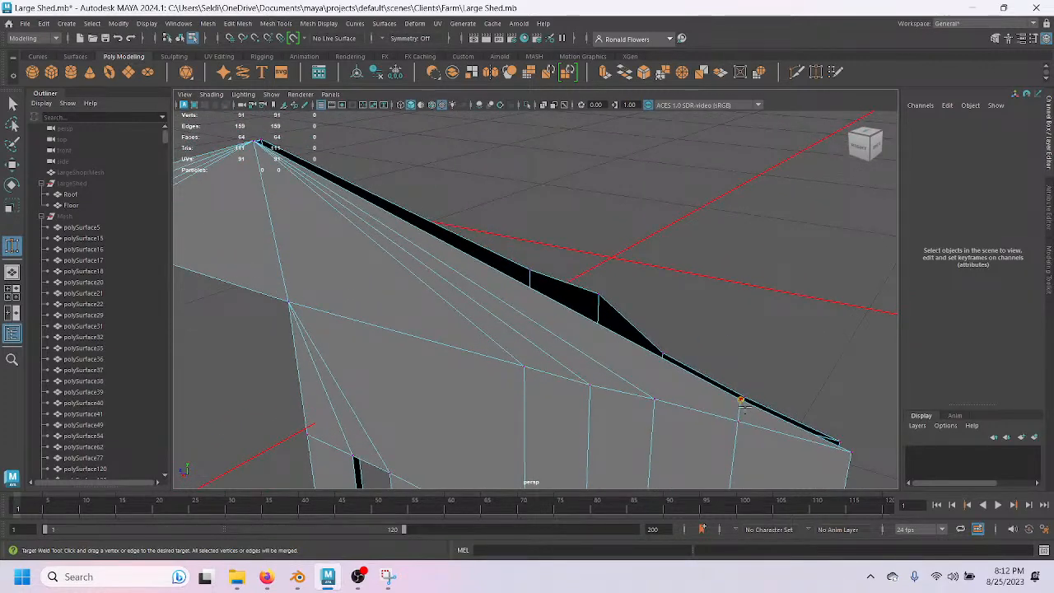
{"action": "left_click_drag", "start_coordinate": [352, 230], "coordinate": [247, 148]}
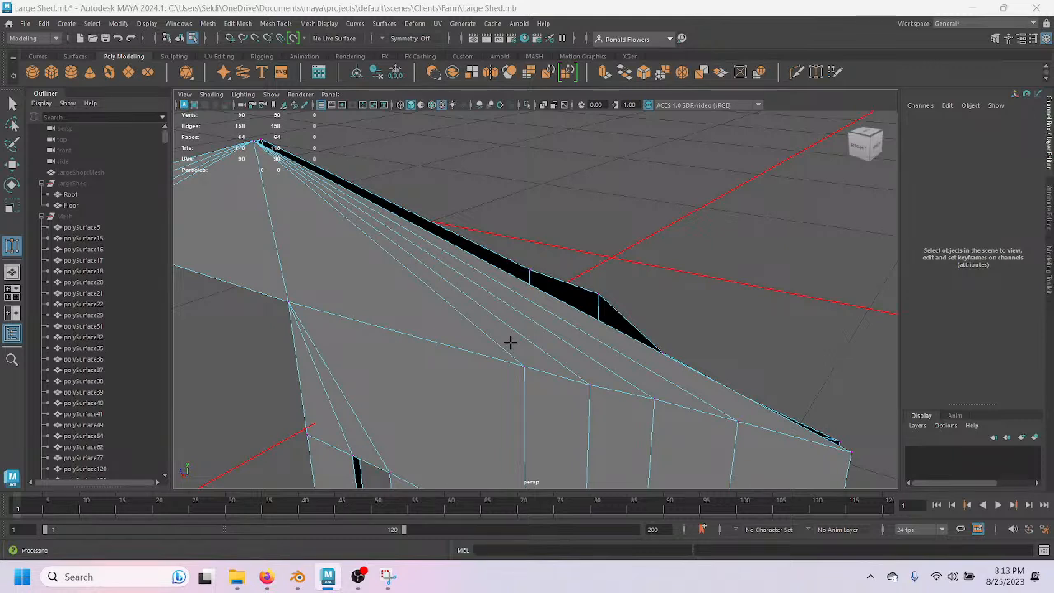
Weld the two eave-level vertices above the single window, one to the large opening's top corner, the other to the wall's outer top corner.
{"action": "left_click_drag", "start_coordinate": [553, 400], "coordinate": [639, 390], "text": "alt"}
{"action": "middle_click_drag", "start_coordinate": [450, 353], "coordinate": [514, 317], "text": "alt"}
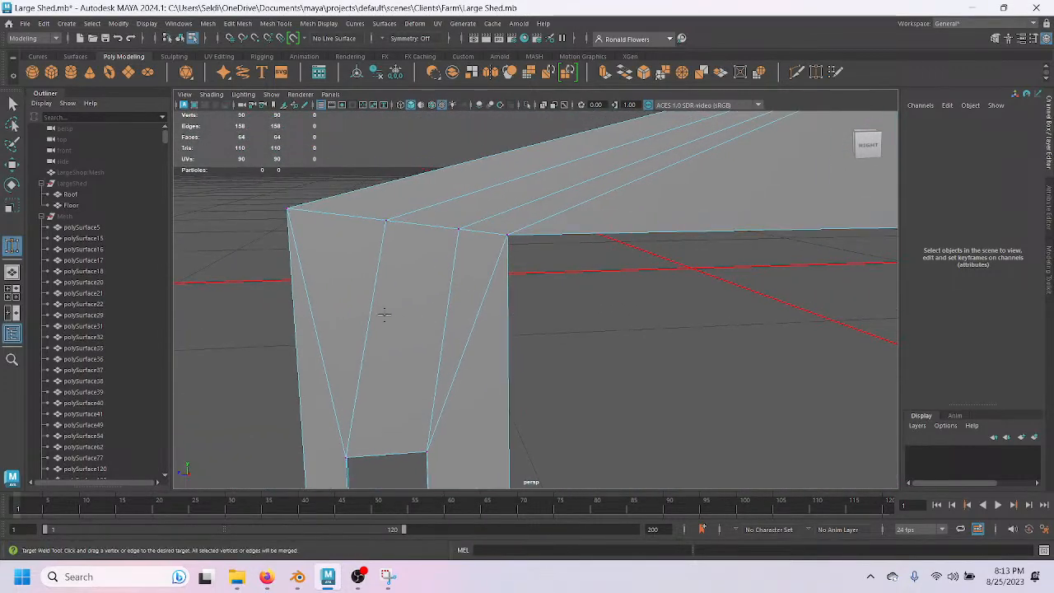
{"action": "left_click_drag", "start_coordinate": [450, 263], "coordinate": [489, 274], "text": "alt"}
{"action": "left_click_drag", "start_coordinate": [492, 346], "coordinate": [480, 373], "text": "alt"}
{"action": "left_click_drag", "start_coordinate": [494, 240], "coordinate": [532, 246]}
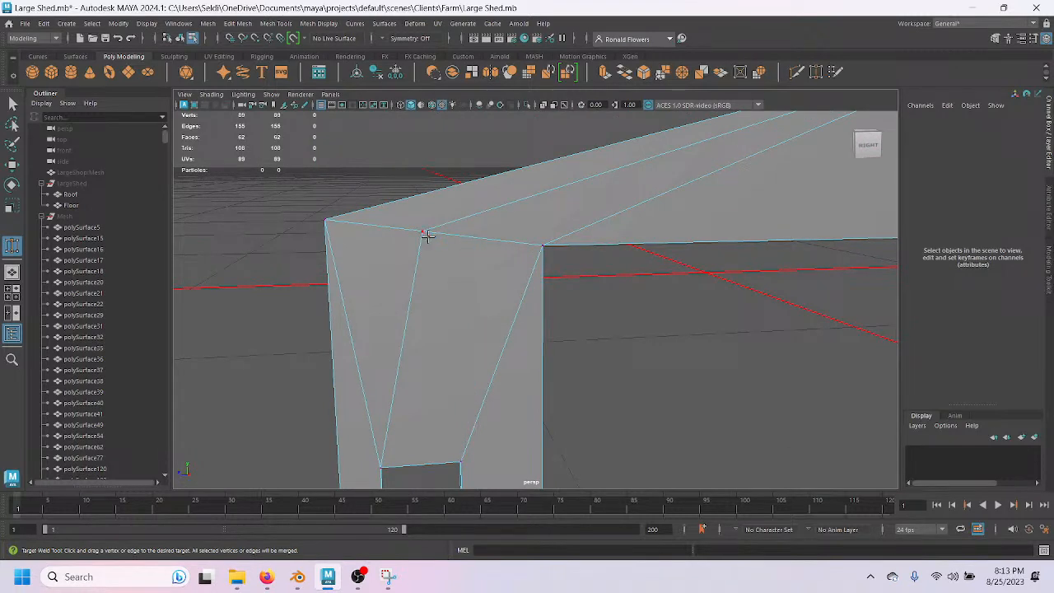
{"action": "left_click_drag", "start_coordinate": [423, 233], "coordinate": [328, 221]}
Merge the four intermediate eave-level vertices above the two windows into the large opening's adjacent top corner with Target Weld.
{"action": "scroll", "coordinate": [565, 282], "scroll_direction": "down", "scroll_amount": 4}
{"action": "middle_click_drag", "start_coordinate": [592, 323], "coordinate": [306, 309], "text": "alt"}
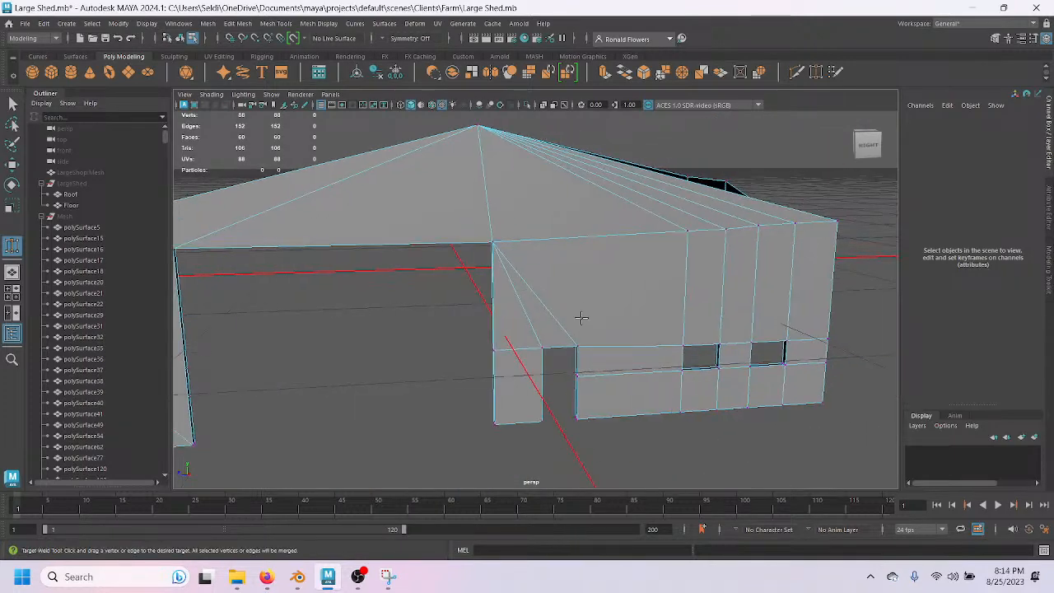
{"action": "left_click_drag", "start_coordinate": [539, 325], "coordinate": [454, 322], "text": "alt"}
{"action": "middle_click_drag", "start_coordinate": [453, 322], "coordinate": [468, 342], "text": "alt"}
{"action": "scroll", "coordinate": [538, 326], "scroll_direction": "up", "scroll_amount": 4}
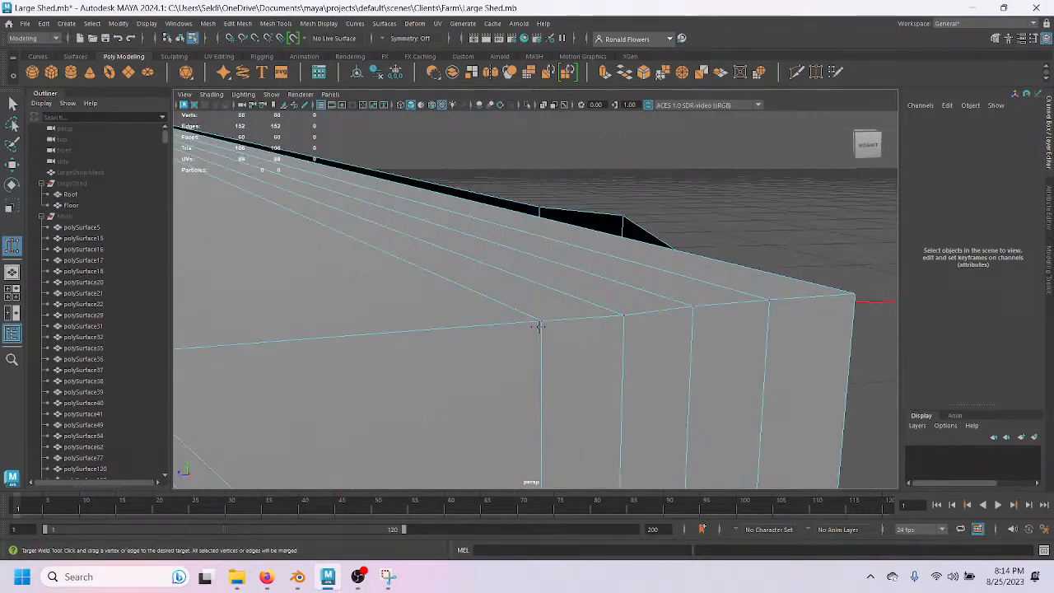
{"action": "scroll", "coordinate": [538, 326], "scroll_direction": "down", "scroll_amount": 2}
{"action": "middle_click_drag", "start_coordinate": [538, 326], "coordinate": [499, 259], "text": "alt"}
{"action": "right_click_drag", "start_coordinate": [496, 272], "coordinate": [476, 255], "text": "alt"}
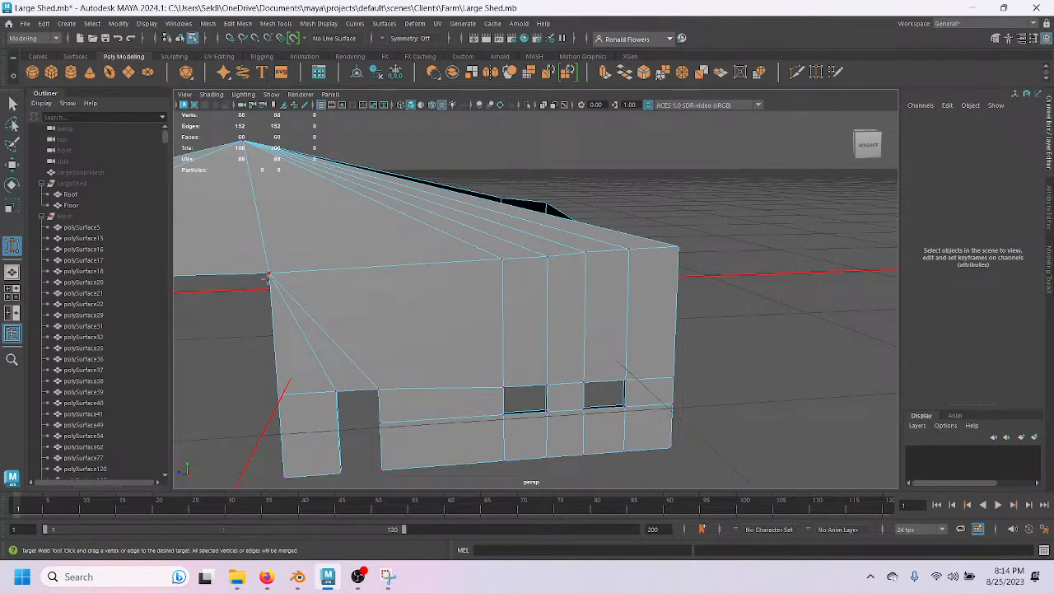
{"action": "left_click_drag", "start_coordinate": [629, 252], "coordinate": [494, 262]}
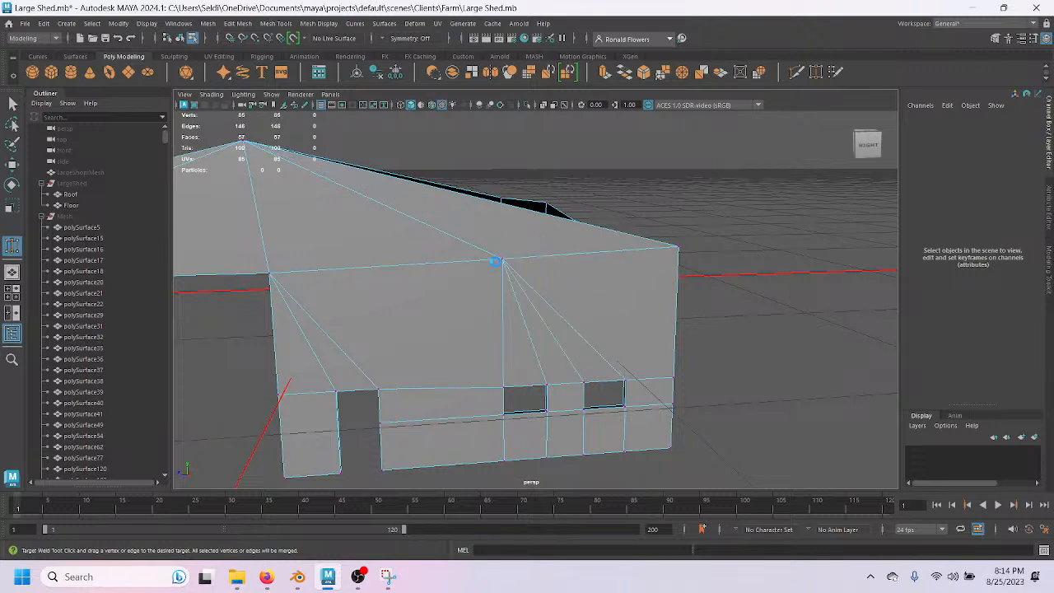
{"action": "left_click_drag", "start_coordinate": [313, 271], "coordinate": [266, 270]}
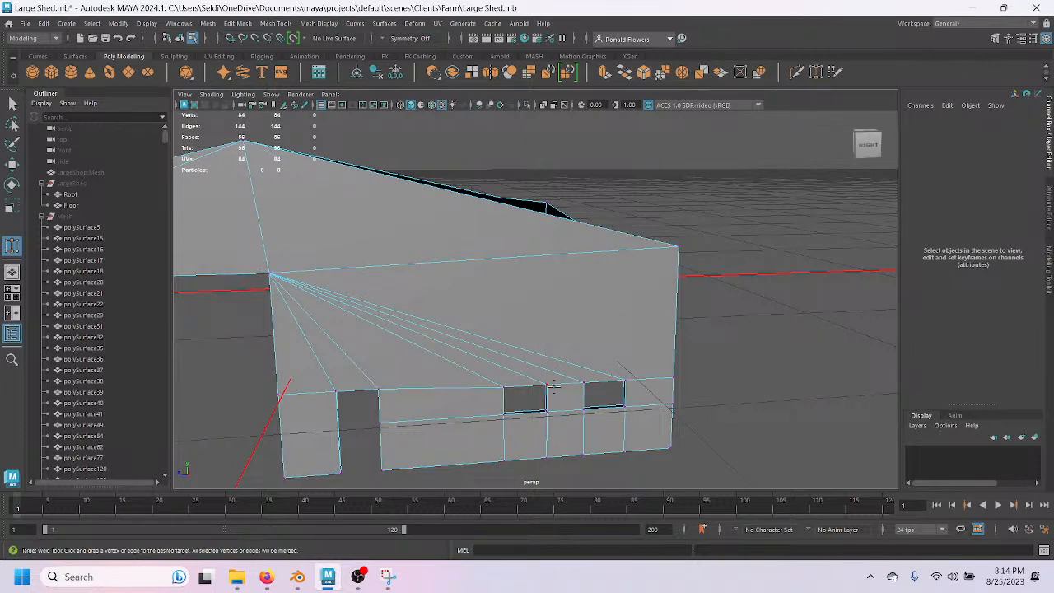
Weld the sill-height vertex on the small door's window-side edge to the door's top corner.
{"action": "scroll", "coordinate": [496, 388], "scroll_direction": "up", "scroll_amount": 4}
{"action": "middle_click_drag", "start_coordinate": [347, 398], "coordinate": [384, 265], "text": "alt"}
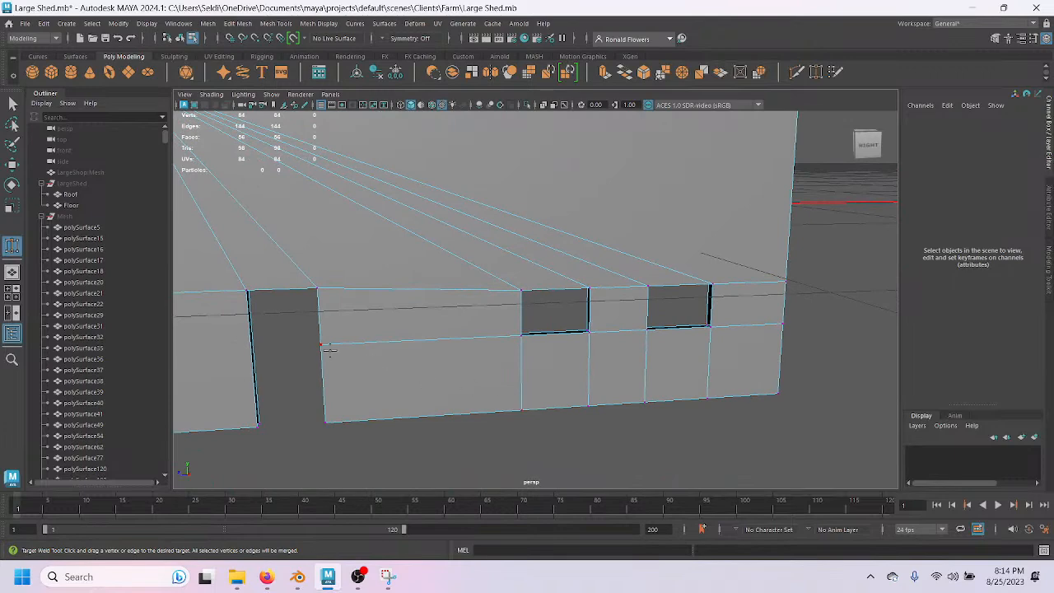
{"action": "left_click_drag", "start_coordinate": [323, 346], "coordinate": [318, 289]}
{"action": "left_click_drag", "start_coordinate": [321, 343], "coordinate": [448, 341], "text": "alt"}
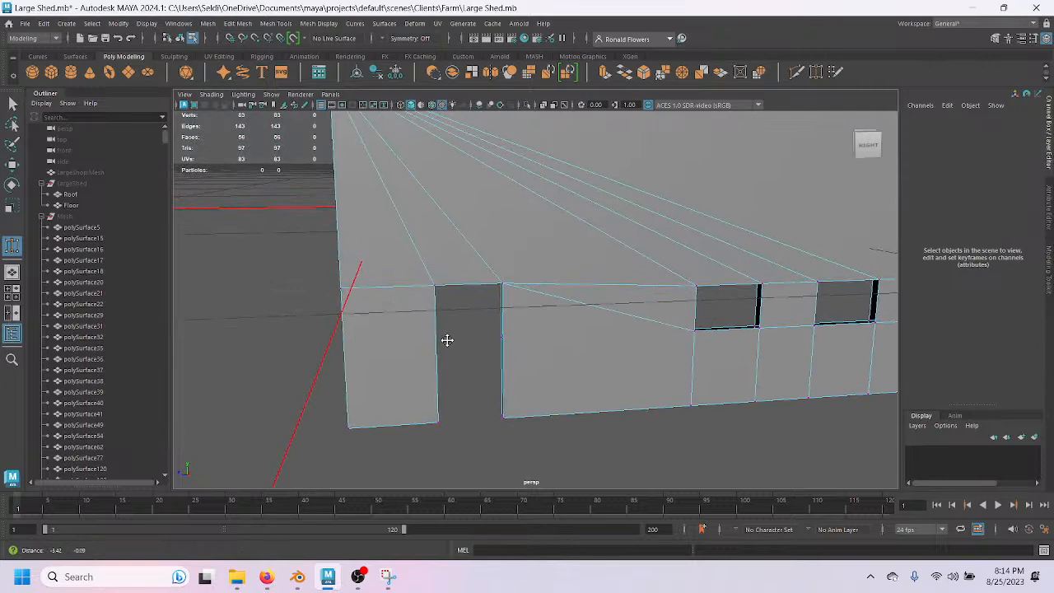
Undo the weld to the bottom corner and weld the large opening's door-head-height edge vertex to the opening's top corner instead.
{"action": "left_click_drag", "start_coordinate": [386, 318], "coordinate": [378, 449], "text": "alt"}
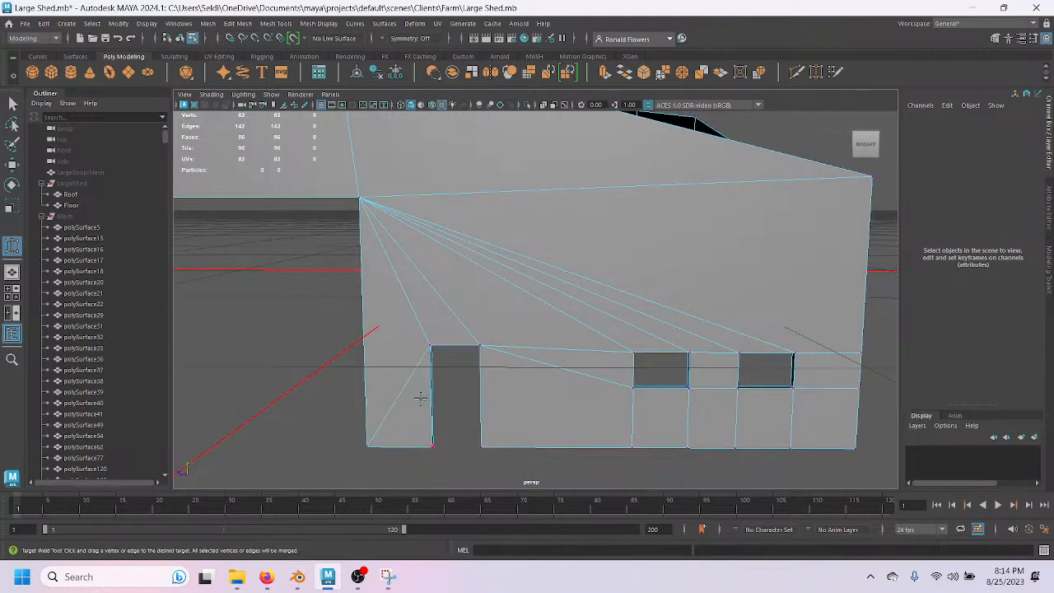
{"action": "key", "text": "ctrl+z"}
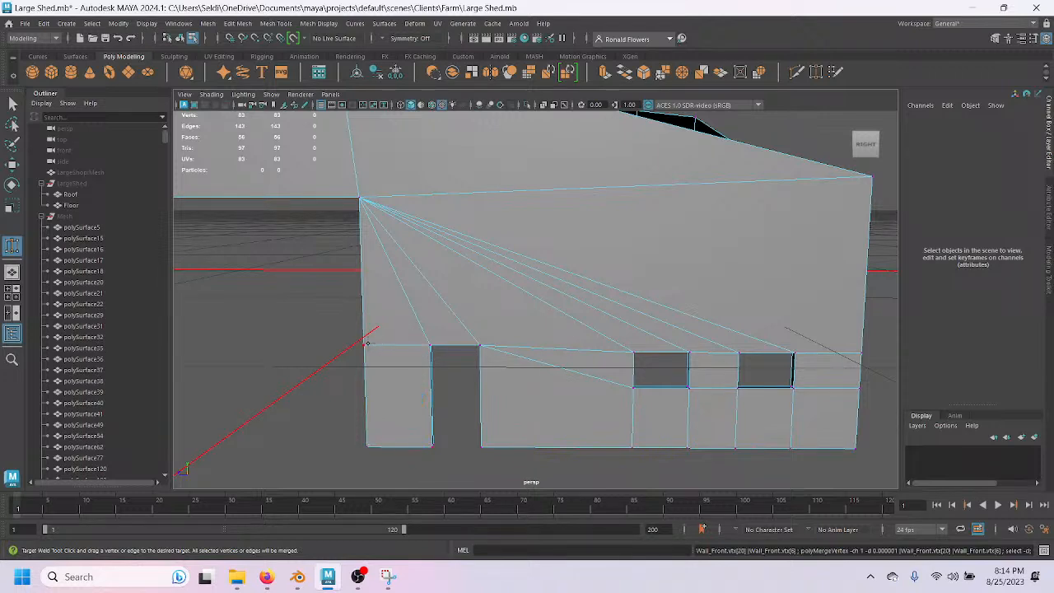
{"action": "left_click_drag", "start_coordinate": [363, 202], "coordinate": [511, 387]}
Weld the bottom-edge vertex below the window nearest the small door to the door's bottom corner.
{"action": "scroll", "coordinate": [516, 394], "scroll_direction": "up", "scroll_amount": 2}
{"action": "middle_click_drag", "start_coordinate": [603, 392], "coordinate": [356, 351], "text": "alt"}
{"action": "scroll", "coordinate": [492, 384], "scroll_direction": "up", "scroll_amount": 4}
{"action": "middle_click_drag", "start_coordinate": [463, 411], "coordinate": [534, 360], "text": "alt"}
{"action": "middle_click_drag", "start_coordinate": [394, 354], "coordinate": [441, 363], "text": "alt"}
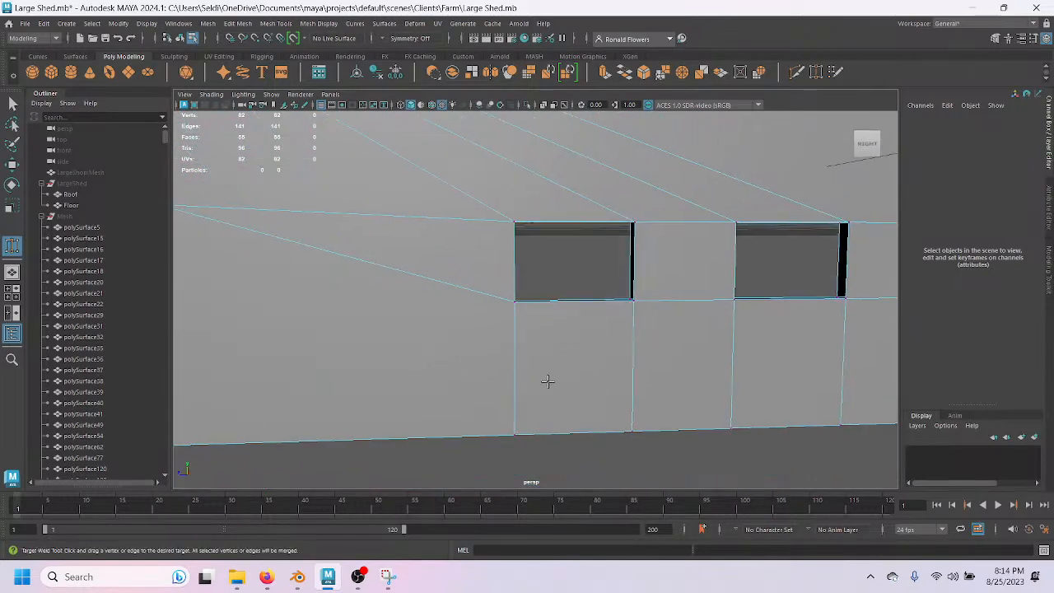
{"action": "middle_click_drag", "start_coordinate": [535, 377], "coordinate": [475, 367], "text": "alt"}
{"action": "scroll", "coordinate": [482, 383], "scroll_direction": "down", "scroll_amount": 1}
{"action": "scroll", "coordinate": [483, 383], "scroll_direction": "down", "scroll_amount": 4}
{"action": "left_click_drag", "start_coordinate": [472, 367], "coordinate": [270, 372]}
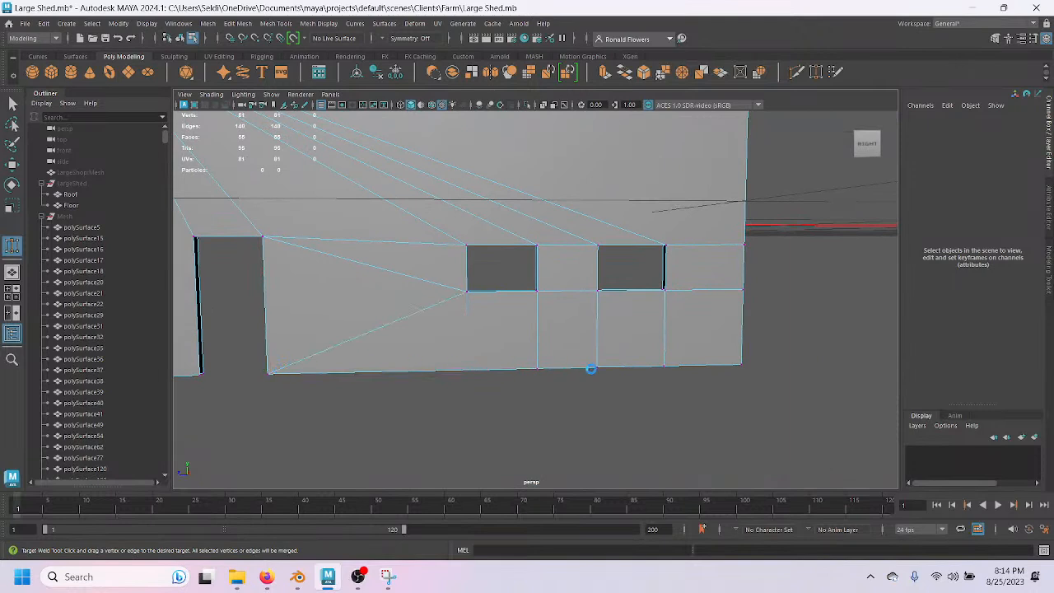
Weld the remaining bottom-edge vertices below the two windows to the small door's bottom corner and the wall's outer bottom corner.
{"action": "left_click_drag", "start_coordinate": [664, 365], "coordinate": [741, 364]}
{"action": "left_click_drag", "start_coordinate": [536, 367], "coordinate": [271, 379]}
{"action": "left_click_drag", "start_coordinate": [675, 363], "coordinate": [738, 363]}
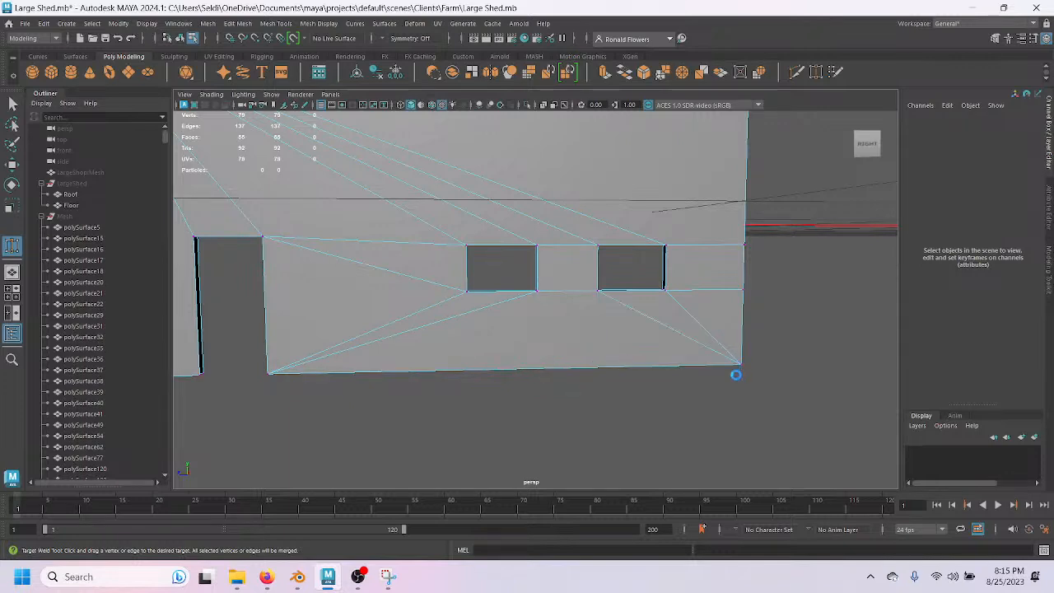
On the wall's outer edge, weld the sill-height vertex to the bottom corner and the window-head-height vertex to the top corner.
{"action": "scroll", "coordinate": [678, 368], "scroll_direction": "up", "scroll_amount": 3}
{"action": "middle_click_drag", "start_coordinate": [678, 368], "coordinate": [522, 372], "text": "alt"}
{"action": "left_click_drag", "start_coordinate": [596, 343], "coordinate": [608, 436]}
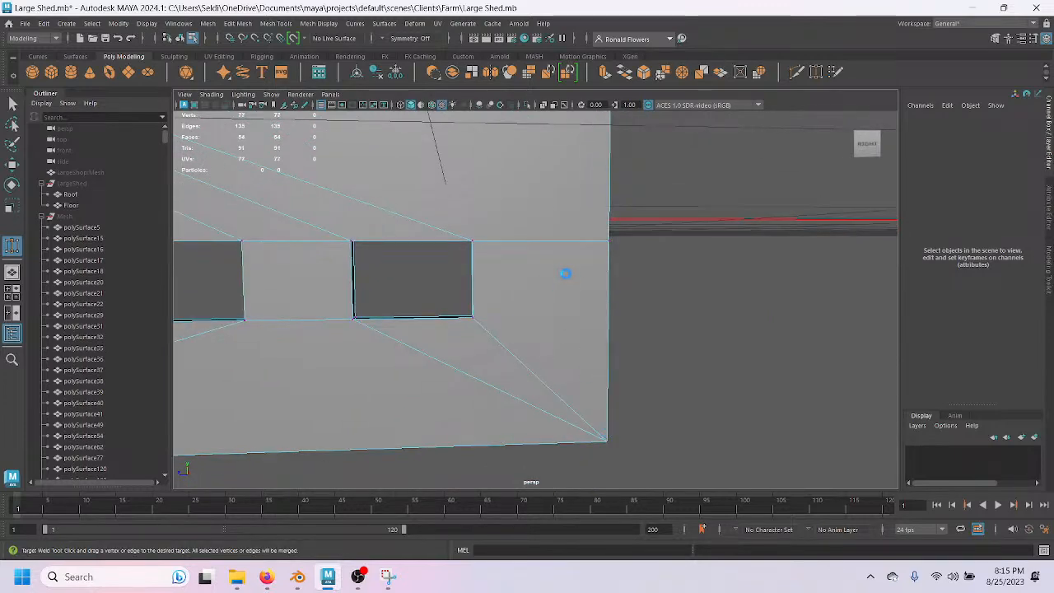
{"action": "middle_click_drag", "start_coordinate": [565, 266], "coordinate": [576, 337], "text": "alt"}
{"action": "right_click_drag", "start_coordinate": [577, 337], "coordinate": [530, 245], "text": "alt"}
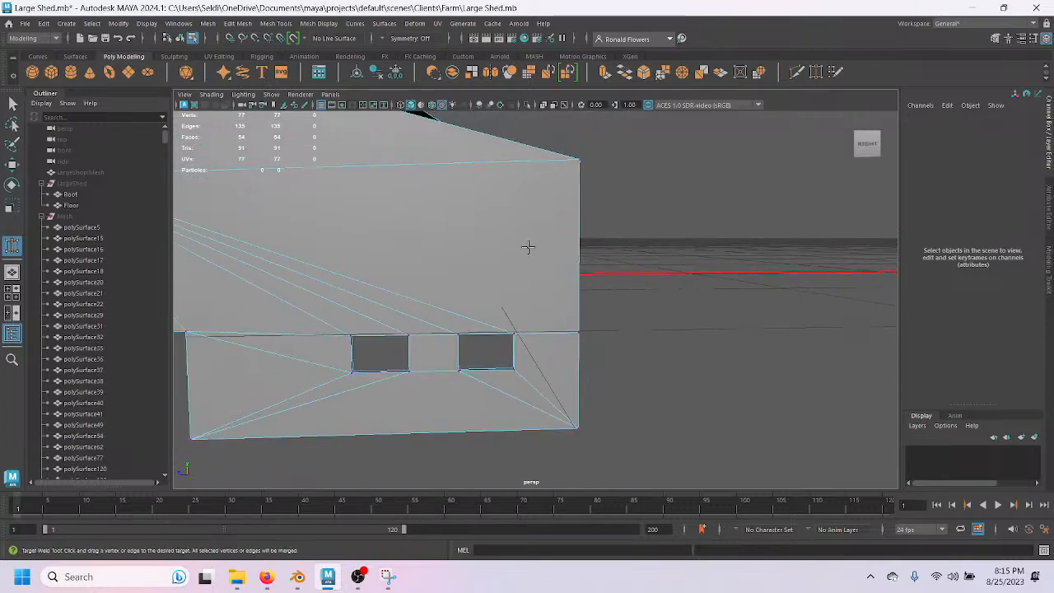
{"action": "middle_click_drag", "start_coordinate": [530, 245], "coordinate": [525, 285], "text": "alt"}
{"action": "left_click_drag", "start_coordinate": [570, 372], "coordinate": [570, 207]}
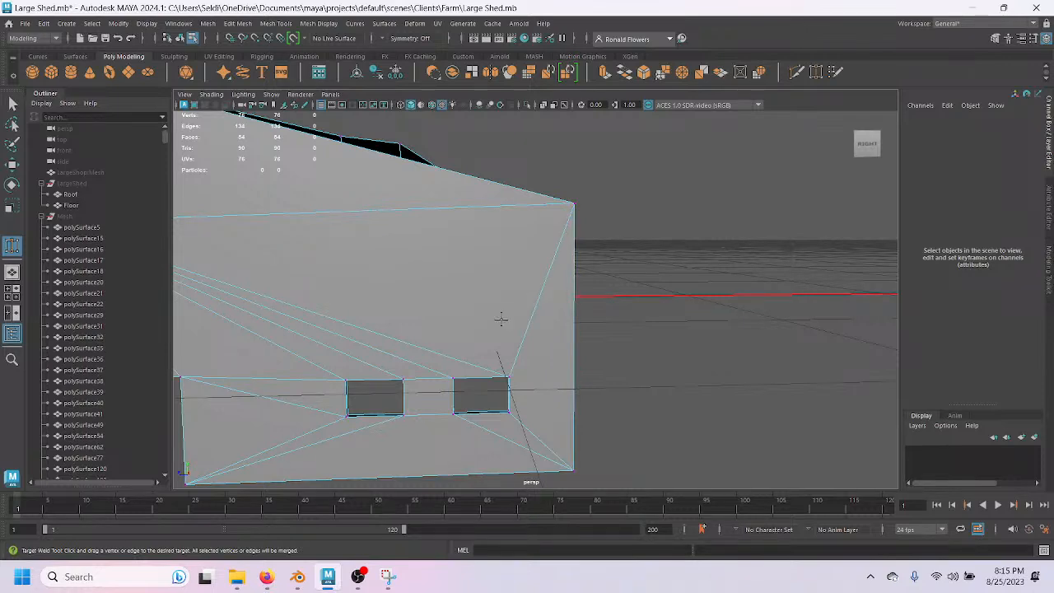
{"action": "left_click_drag", "start_coordinate": [387, 296], "coordinate": [528, 311], "text": "alt"}
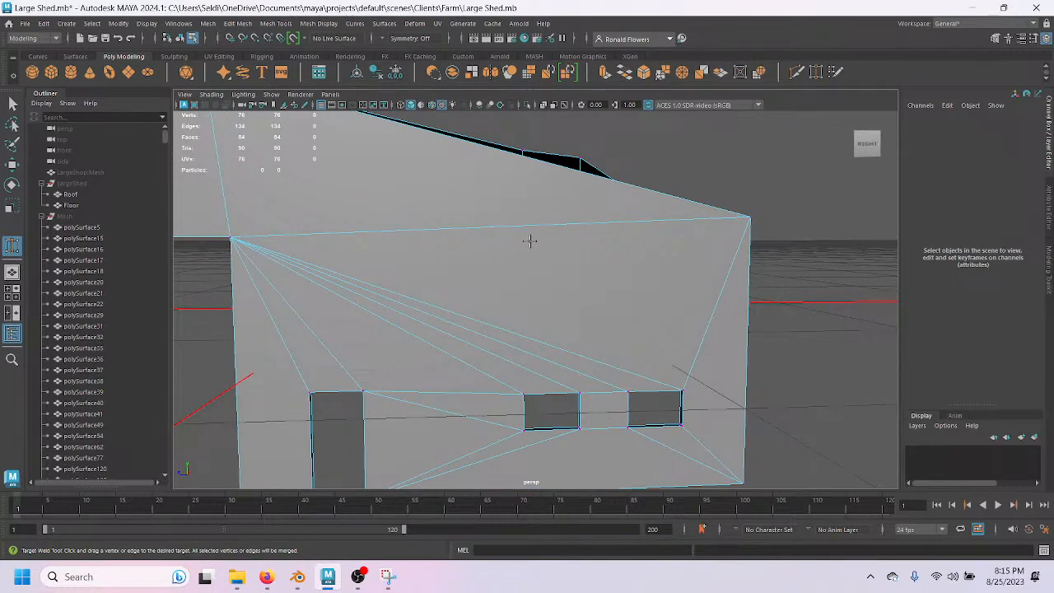
Insert a Multi-Cut vertex on the diagonal reaching the outer window's far top corner and weld it to the wall's outer top corner.
{"action": "left_click", "coordinate": [795, 74]}
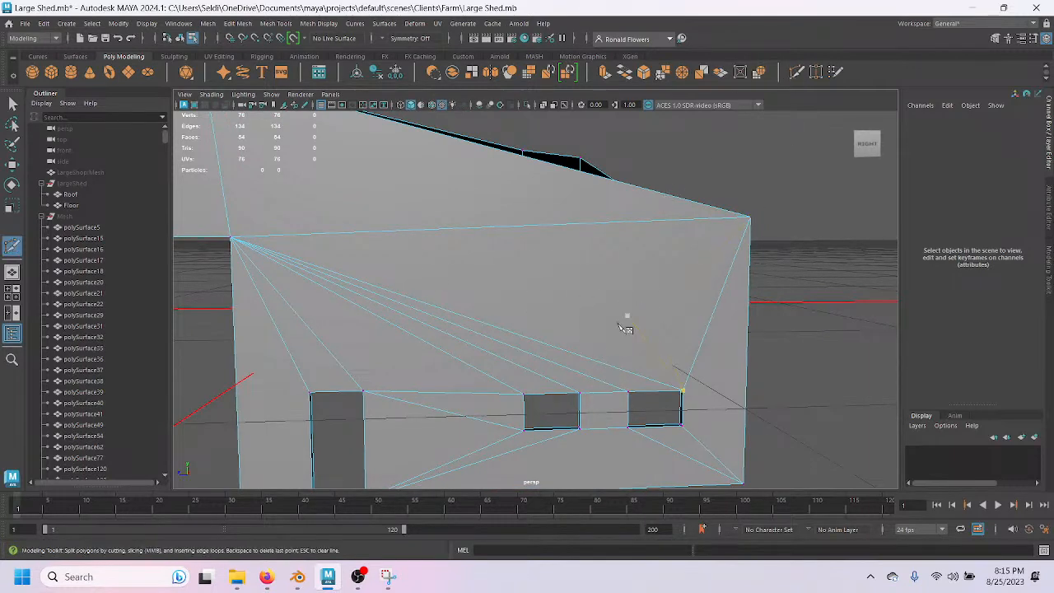
{"action": "left_click", "coordinate": [591, 360]}
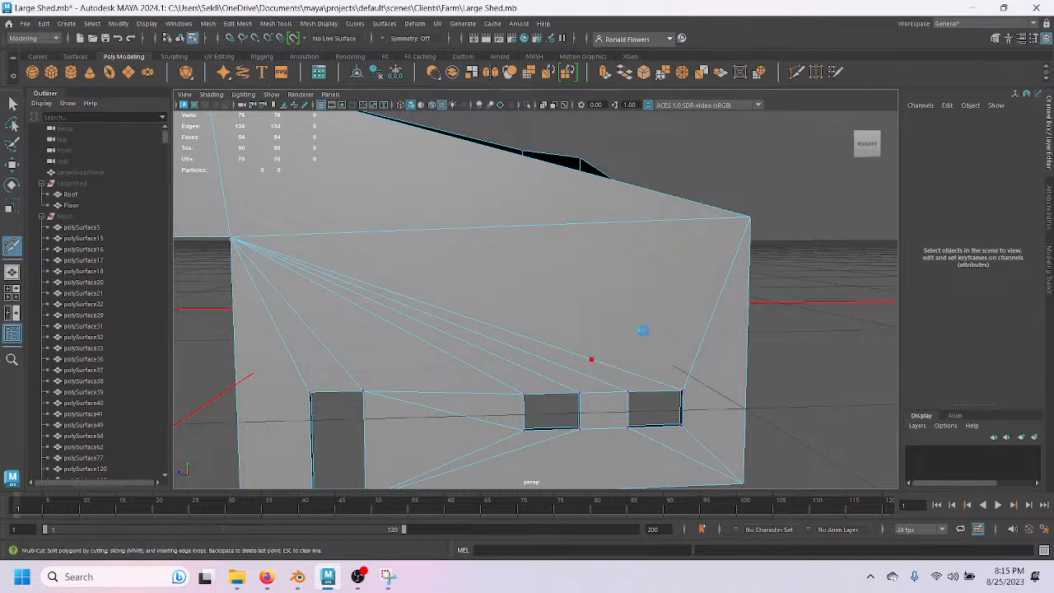
{"action": "key", "text": "q"}
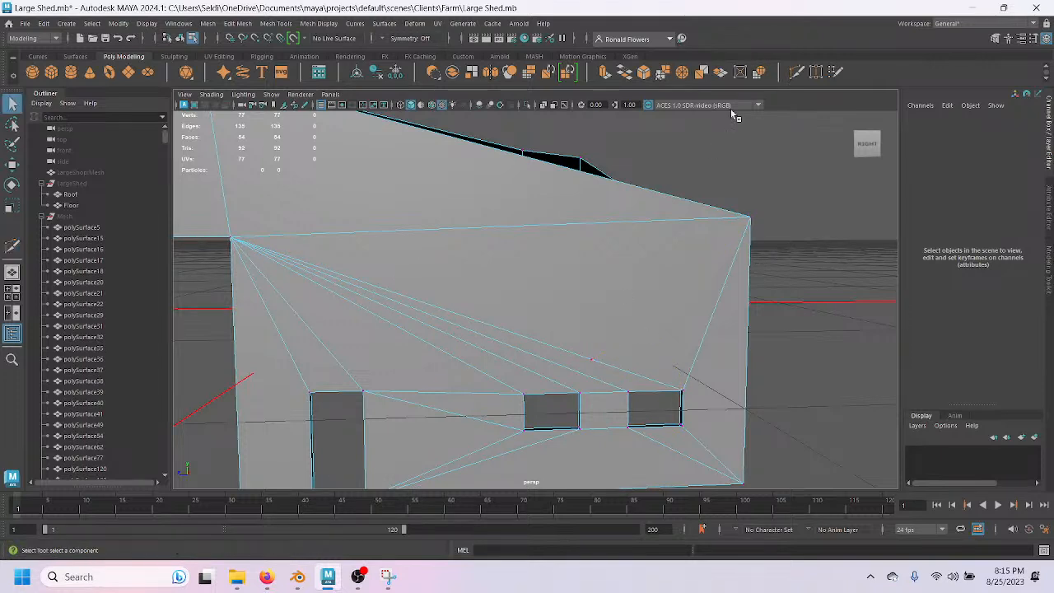
{"action": "left_click", "coordinate": [816, 72]}
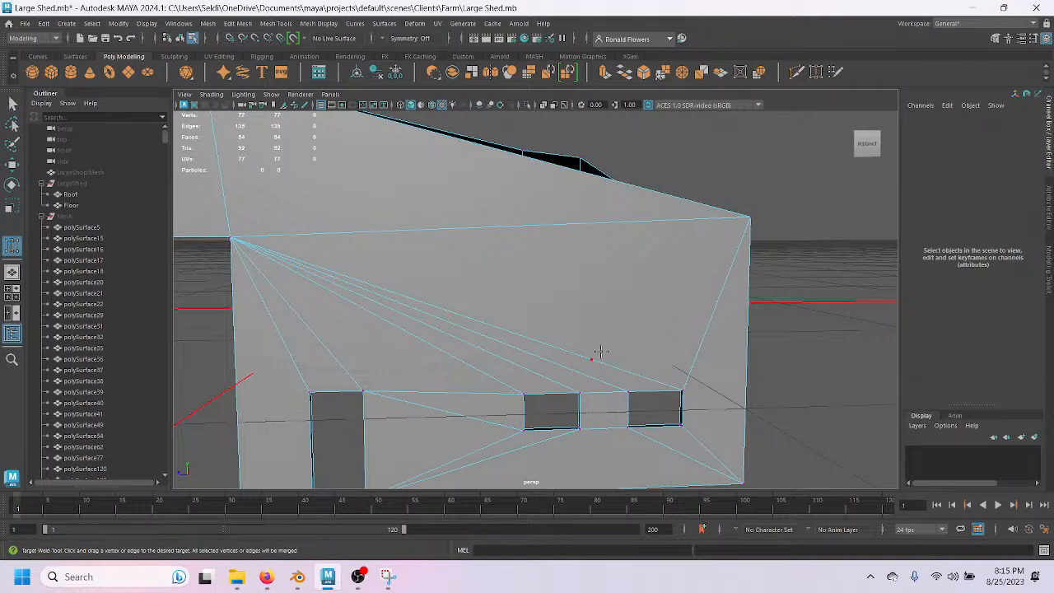
{"action": "left_click_drag", "start_coordinate": [596, 353], "coordinate": [747, 219]}
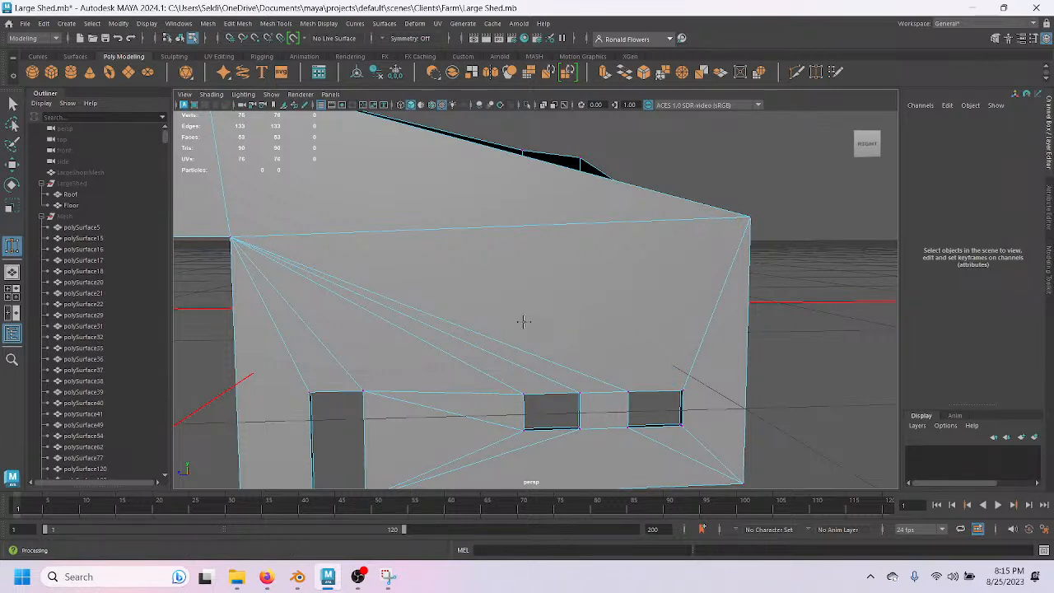
Cut a vertex into the diagonal reaching the outer window's near top corner and weld it to the wall's outer top corner.
{"action": "left_click", "coordinate": [793, 71]}
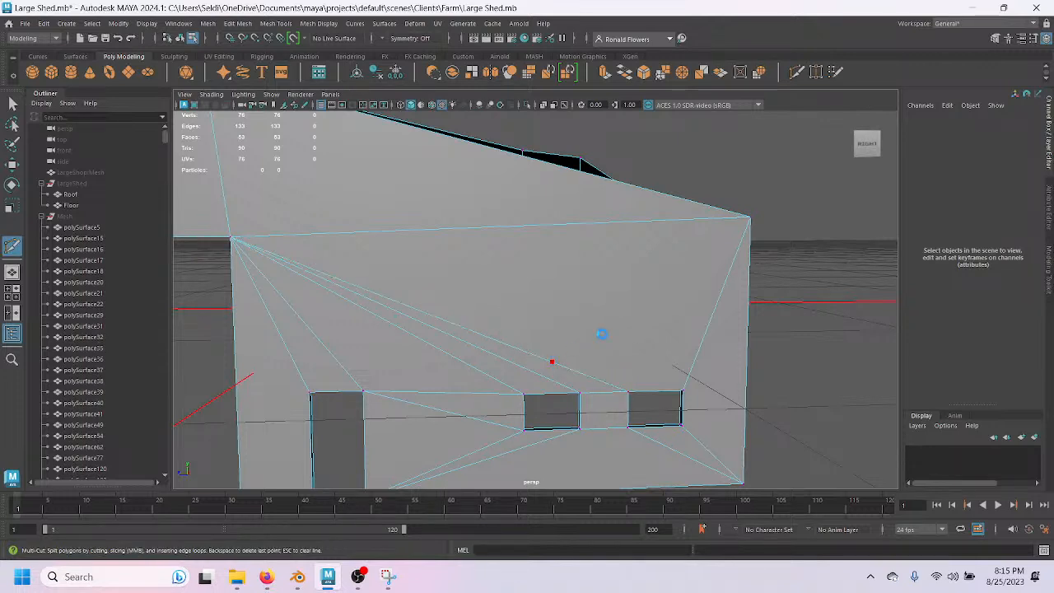
{"action": "left_click", "coordinate": [601, 333]}
{"action": "key", "text": "w"}
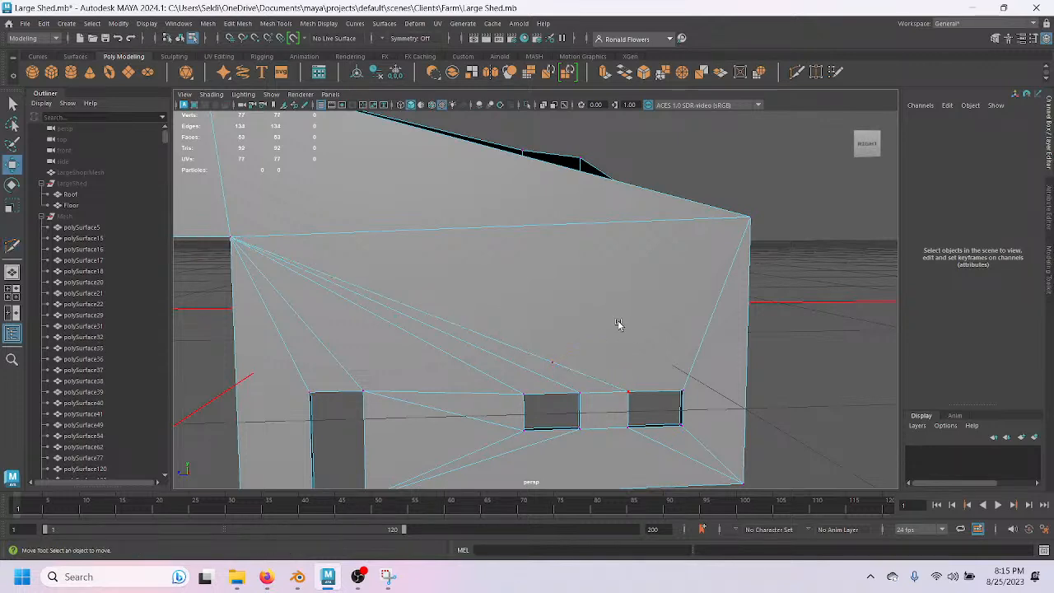
{"action": "left_click", "coordinate": [816, 72]}
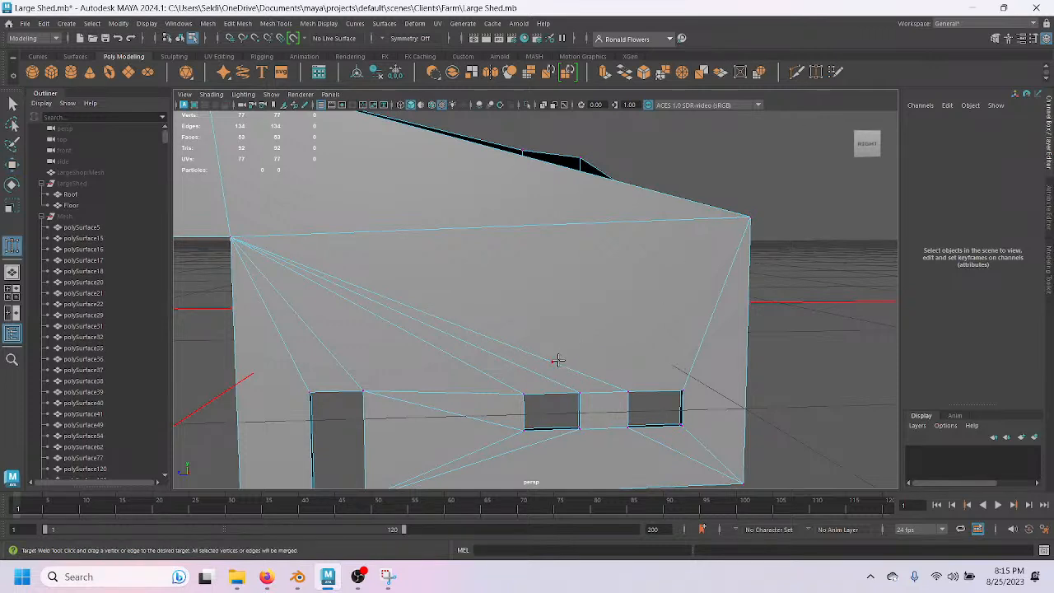
{"action": "left_click_drag", "start_coordinate": [552, 362], "coordinate": [756, 221]}
On the wall's other face, weld the two eave-level vertices above the single window to the outer top corner and the opening's top corner.
{"action": "left_click_drag", "start_coordinate": [486, 348], "coordinate": [712, 351], "text": "alt"}
{"action": "scroll", "coordinate": [622, 345], "scroll_direction": "up", "scroll_amount": 5}
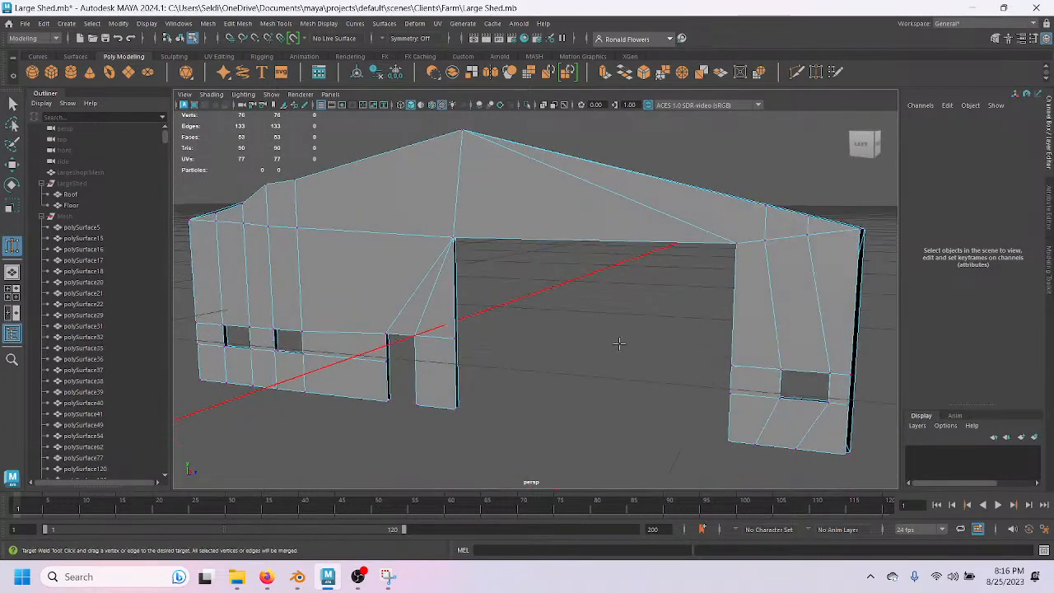
{"action": "middle_click_drag", "start_coordinate": [574, 292], "coordinate": [541, 339], "text": "alt"}
{"action": "scroll", "coordinate": [541, 339], "scroll_direction": "up", "scroll_amount": 1}
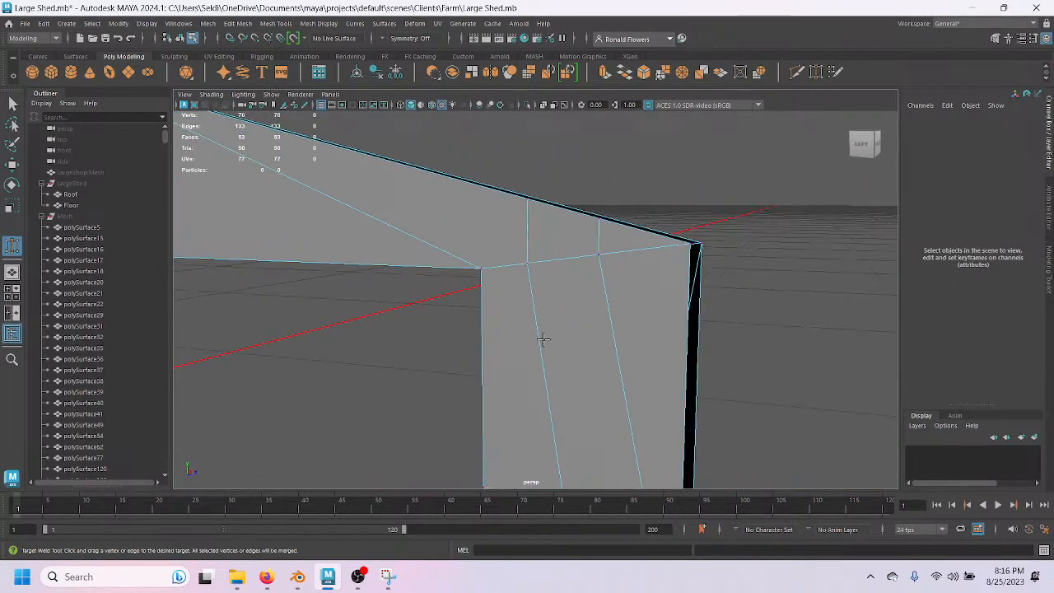
{"action": "left_click_drag", "start_coordinate": [541, 339], "coordinate": [585, 334], "text": "alt"}
{"action": "left_click_drag", "start_coordinate": [543, 279], "coordinate": [636, 252]}
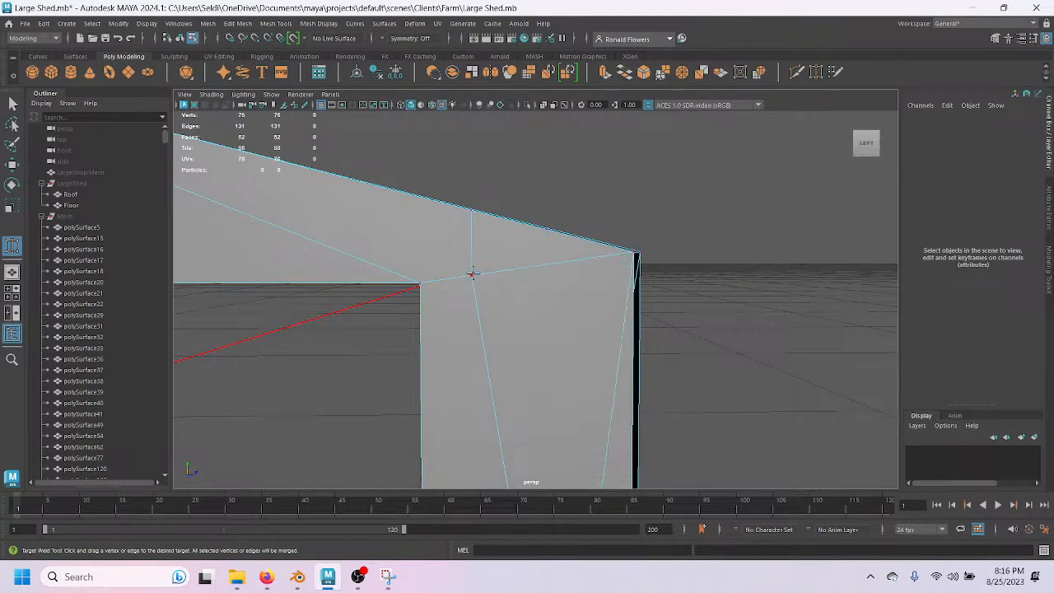
{"action": "left_click_drag", "start_coordinate": [445, 279], "coordinate": [420, 283]}
Weld the leftover roofline vertex above the single-window section to the gable peak.
{"action": "scroll", "coordinate": [462, 276], "scroll_direction": "down", "scroll_amount": 2}
{"action": "left_click_drag", "start_coordinate": [394, 276], "coordinate": [640, 381], "text": "alt"}
{"action": "left_click_drag", "start_coordinate": [692, 327], "coordinate": [223, 205]}
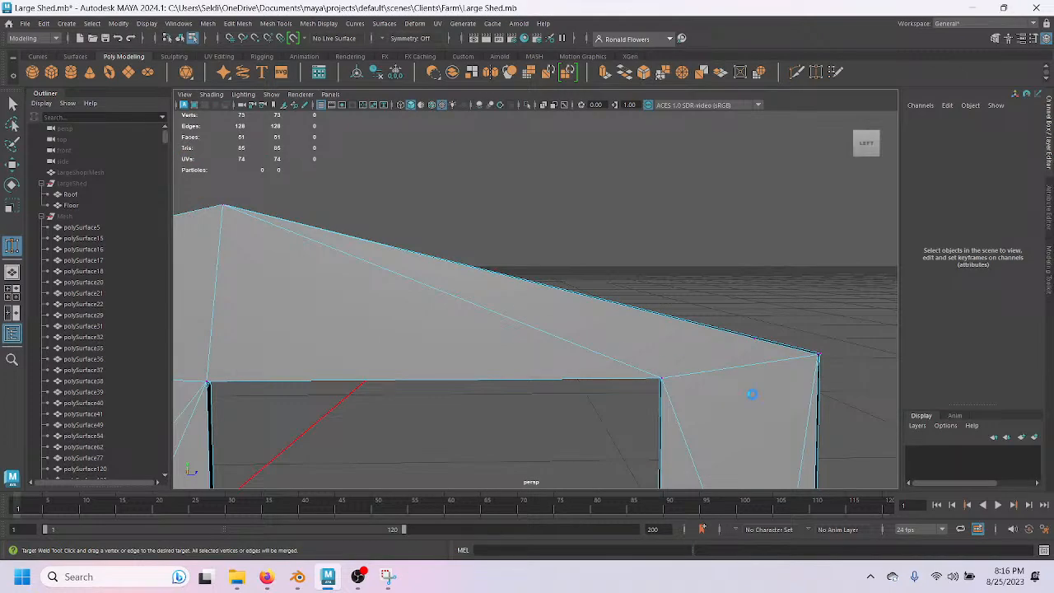
In wireframe display, weld the opening-side sill-height vertex and nearby bottom-edge vertex of the single-window section to the large opening's bottom corner.
{"action": "left_click_drag", "start_coordinate": [731, 418], "coordinate": [656, 320], "text": "alt"}
{"action": "middle_click_drag", "start_coordinate": [656, 319], "coordinate": [654, 190], "text": "alt"}
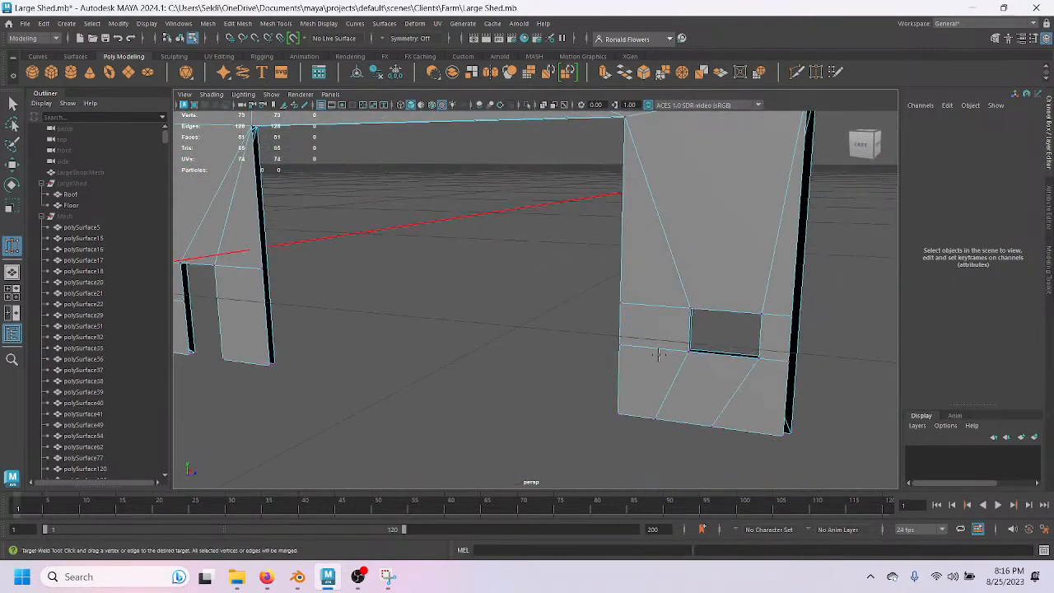
{"action": "scroll", "coordinate": [658, 354], "scroll_direction": "up", "scroll_amount": 1}
{"action": "left_click_drag", "start_coordinate": [626, 357], "coordinate": [637, 355], "text": "alt"}
{"action": "middle_click_drag", "start_coordinate": [659, 321], "coordinate": [536, 397], "text": "alt"}
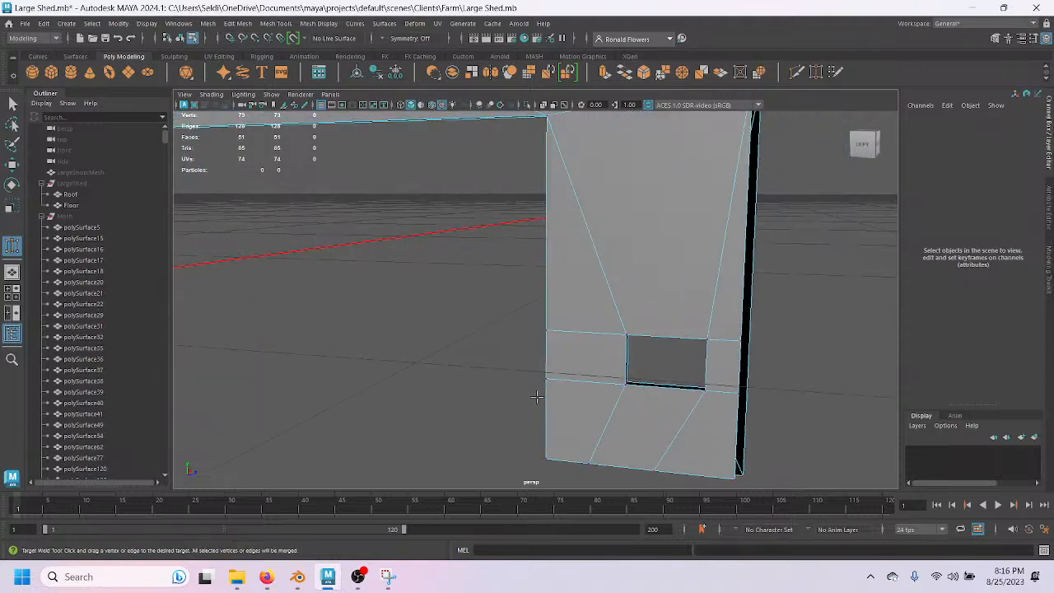
{"action": "key", "text": "4"}
{"action": "scroll", "coordinate": [590, 401], "scroll_direction": "up", "scroll_amount": 1}
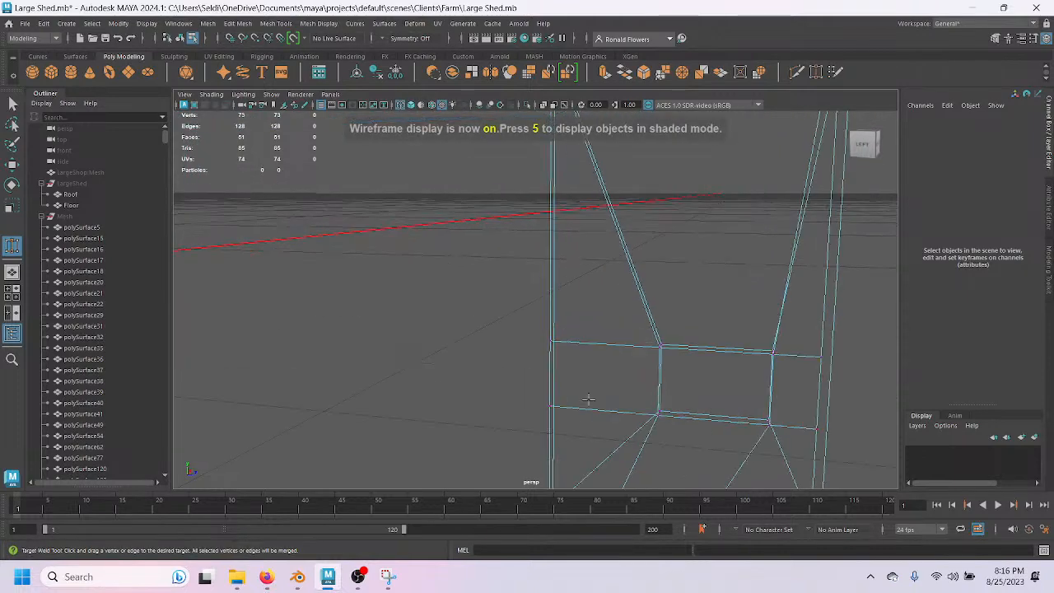
{"action": "middle_click_drag", "start_coordinate": [593, 407], "coordinate": [496, 329], "text": "alt"}
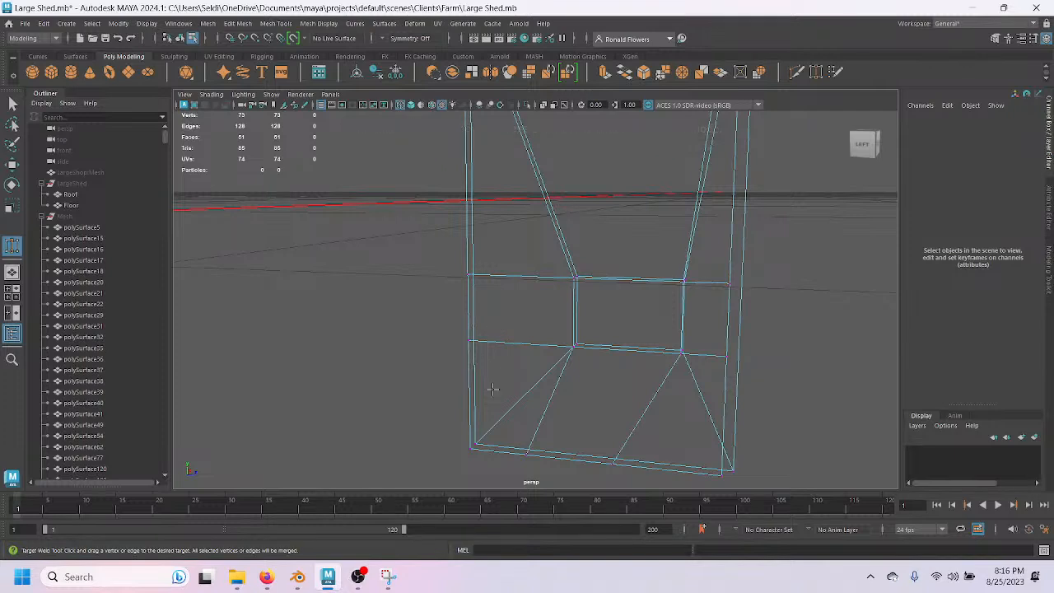
{"action": "left_click_drag", "start_coordinate": [466, 340], "coordinate": [420, 436]}
{"action": "left_click_drag", "start_coordinate": [526, 453], "coordinate": [425, 445]}
Weld the remaining bottom-edge vertex and the outer edge's sill-height vertex of the single-window section to the outer bottom corner.
{"action": "middle_click_drag", "start_coordinate": [624, 435], "coordinate": [608, 429], "text": "alt"}
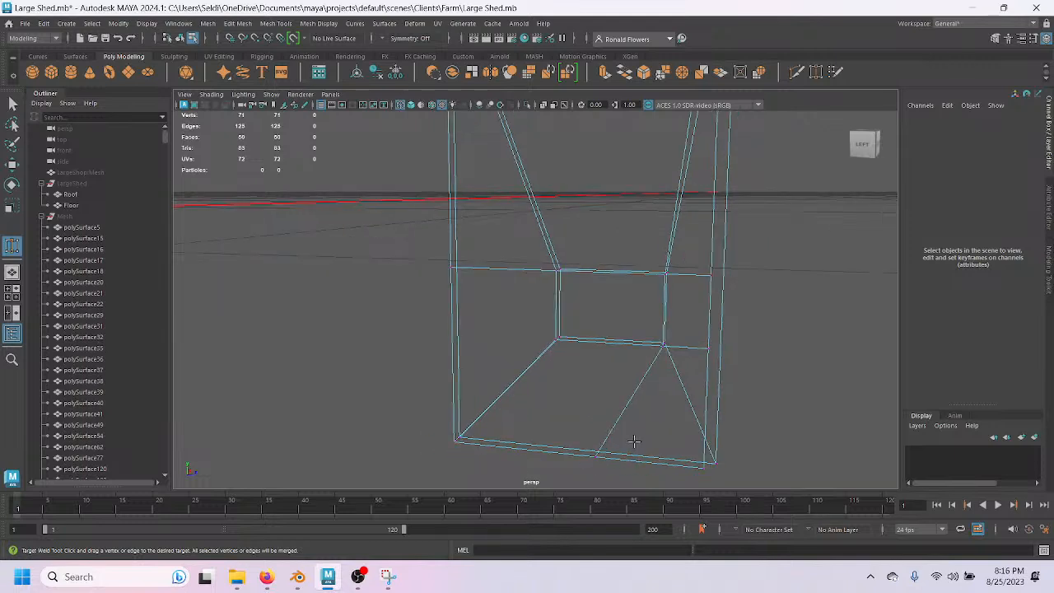
{"action": "left_click_drag", "start_coordinate": [594, 455], "coordinate": [701, 465]}
{"action": "left_click_drag", "start_coordinate": [710, 347], "coordinate": [702, 465]}
Switch to OBS to check the stream chat and return to Maya.
{"action": "left_click", "coordinate": [360, 574]}
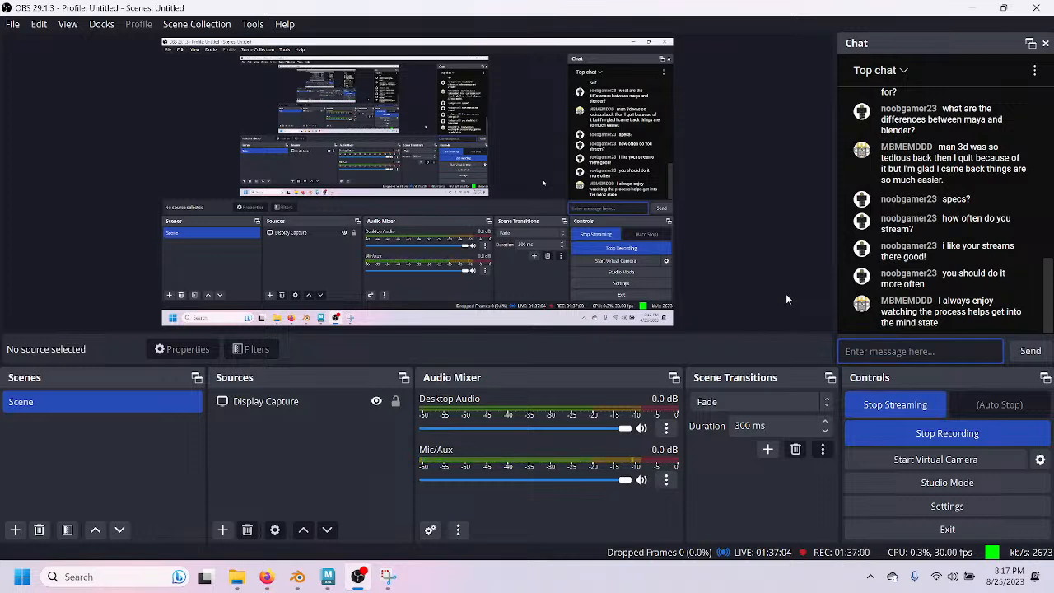
{"action": "left_click", "coordinate": [356, 580]}
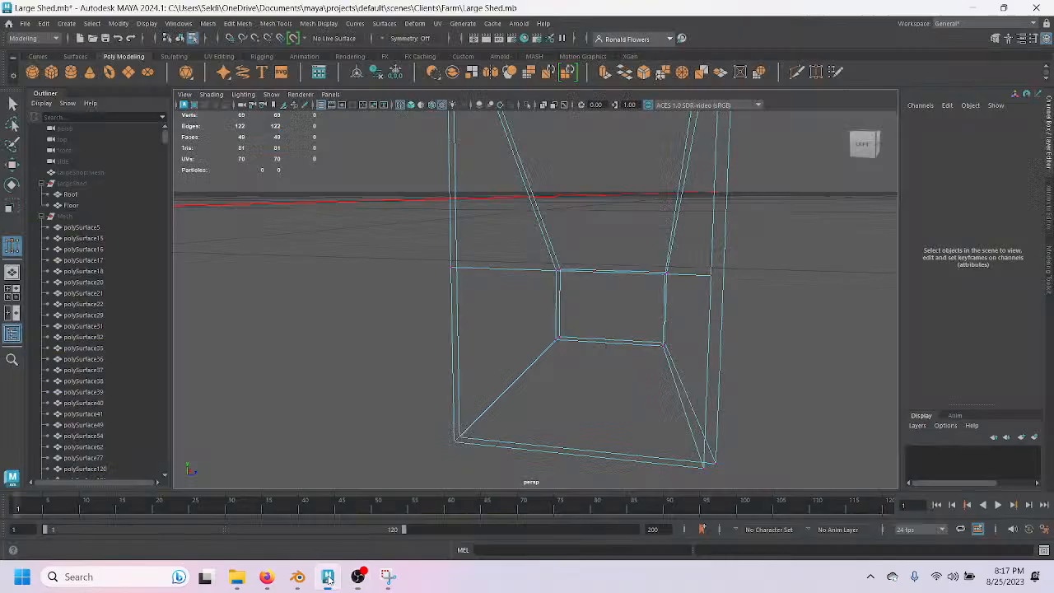
Weld the window-head-height vertices on both side edges of the single-window section to their top corners.
{"action": "left_click_drag", "start_coordinate": [650, 382], "coordinate": [628, 400], "text": "alt"}
{"action": "left_click_drag", "start_coordinate": [588, 331], "coordinate": [619, 423], "text": "alt"}
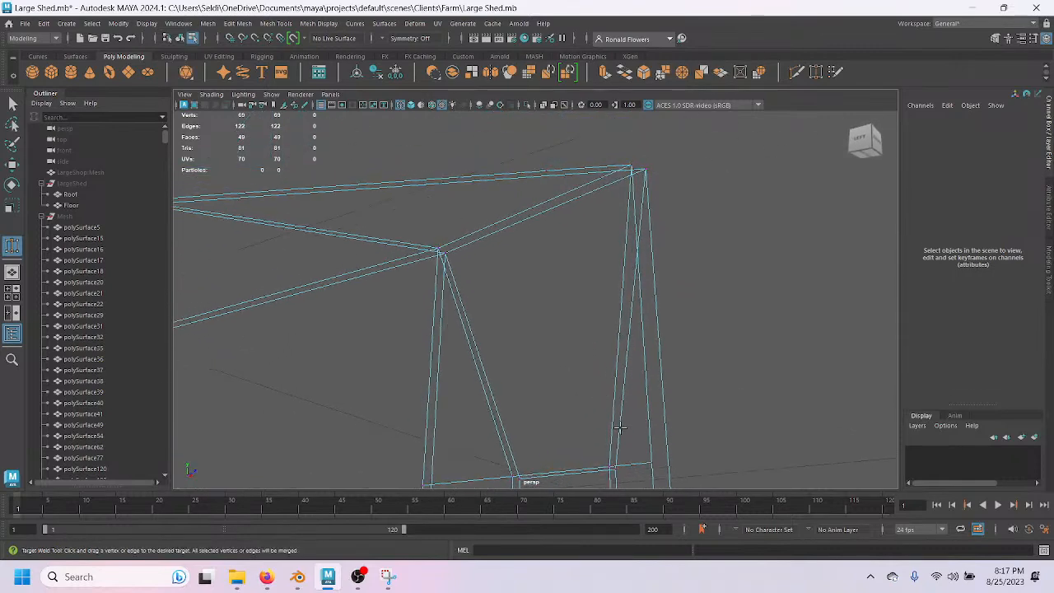
{"action": "left_click_drag", "start_coordinate": [631, 267], "coordinate": [632, 170]}
{"action": "left_click_drag", "start_coordinate": [614, 353], "coordinate": [560, 388], "text": "alt"}
{"action": "right_click_drag", "start_coordinate": [560, 388], "coordinate": [553, 402], "text": "alt"}
{"action": "left_click_drag", "start_coordinate": [542, 394], "coordinate": [545, 163]}
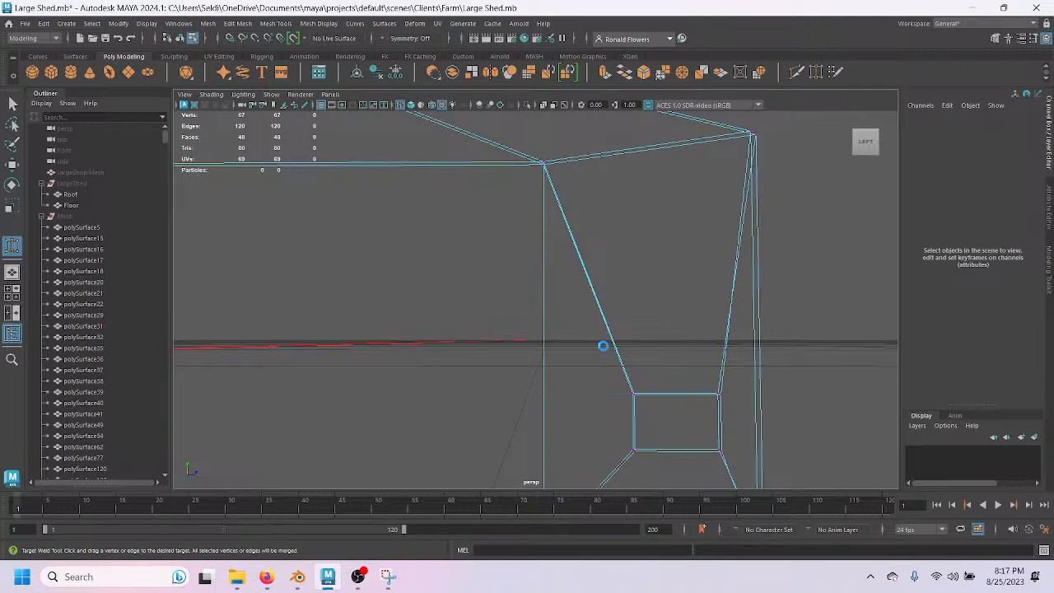
Weld the door-head-height vertex on the large opening's edge beside the small door to the opening's top corner.
{"action": "left_click_drag", "start_coordinate": [602, 345], "coordinate": [545, 358], "text": "alt"}
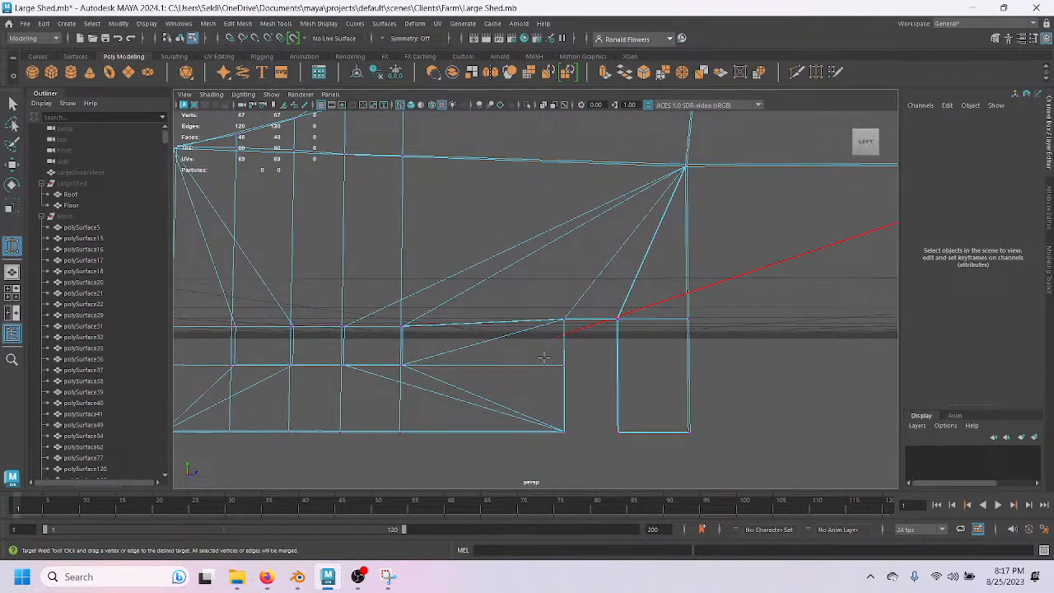
{"action": "left_click_drag", "start_coordinate": [698, 311], "coordinate": [619, 230], "text": "alt"}
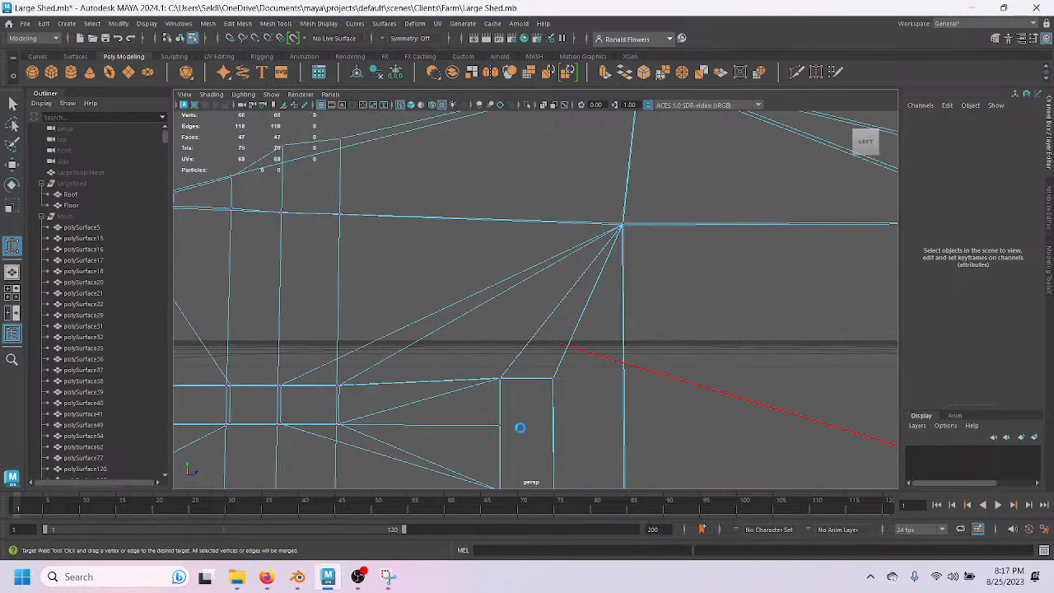
{"action": "left_click_drag", "start_coordinate": [536, 419], "coordinate": [641, 408], "text": "alt"}
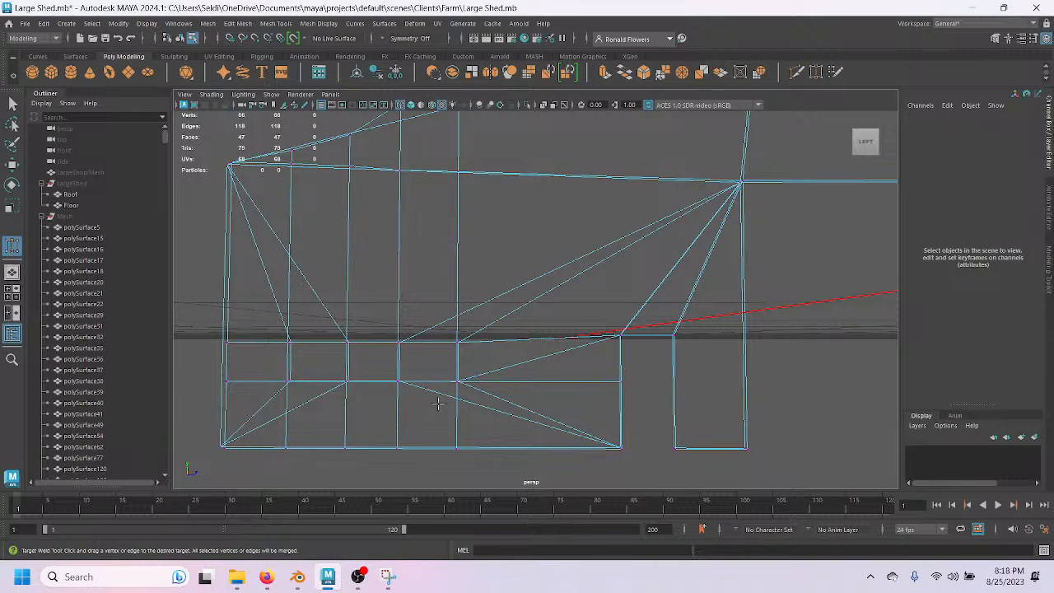
Weld the bottom-edge vertex below the outermost window's outer side to the wall's outer bottom corner.
{"action": "middle_click_drag", "start_coordinate": [408, 420], "coordinate": [577, 351], "text": "alt"}
{"action": "scroll", "coordinate": [461, 400], "scroll_direction": "up", "scroll_amount": 5}
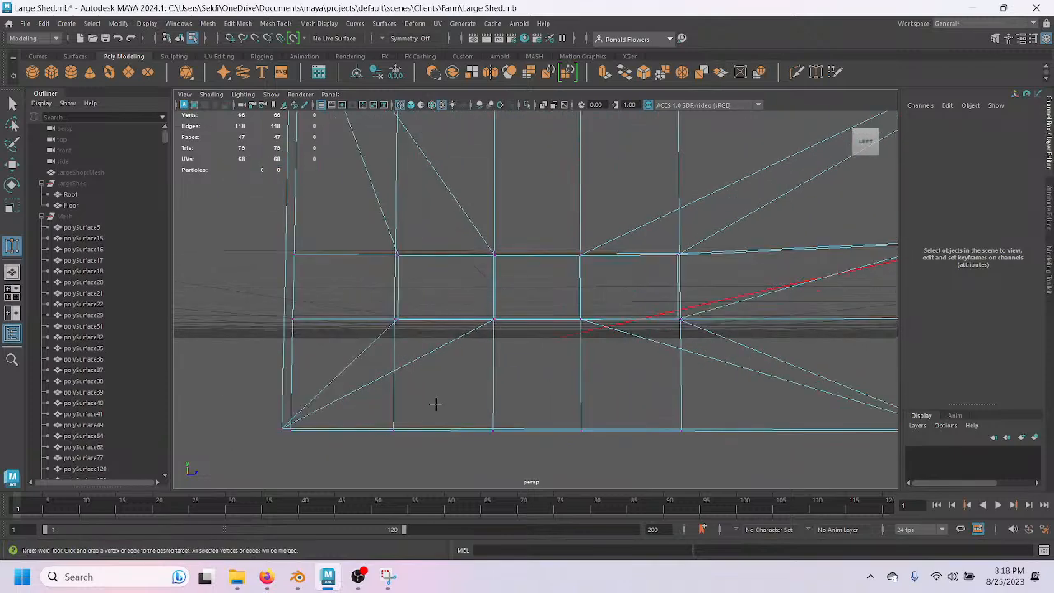
{"action": "left_click_drag", "start_coordinate": [414, 409], "coordinate": [464, 378], "text": "alt"}
{"action": "left_click_drag", "start_coordinate": [519, 332], "coordinate": [403, 309]}
{"action": "left_click_drag", "start_coordinate": [487, 370], "coordinate": [474, 389], "text": "alt"}
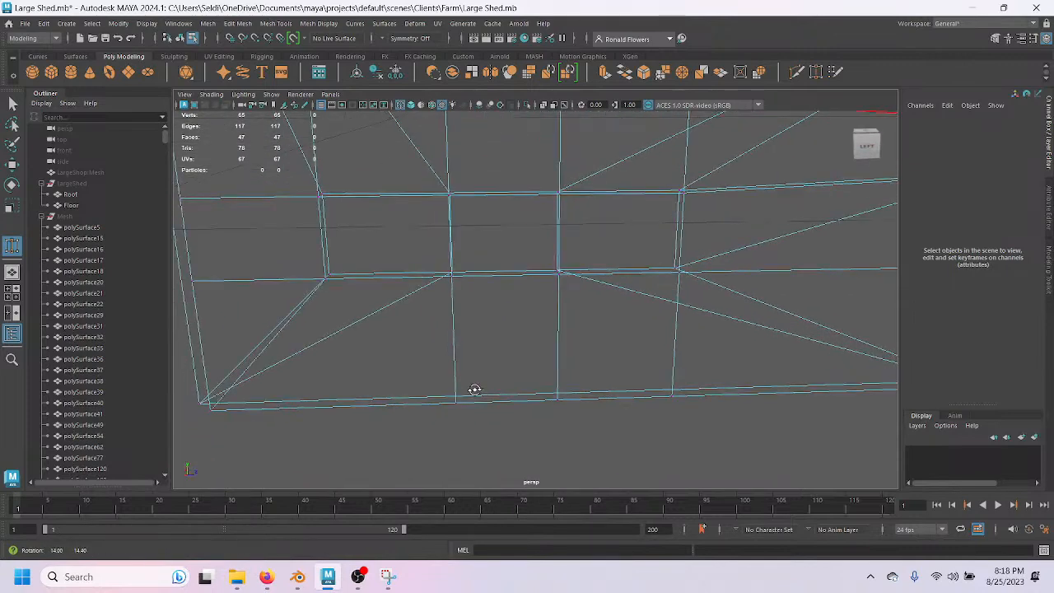
Weld the two bottom-edge vertices below the window nearest the small door to the door's bottom corner.
{"action": "left_click_drag", "start_coordinate": [475, 390], "coordinate": [393, 376], "text": "alt"}
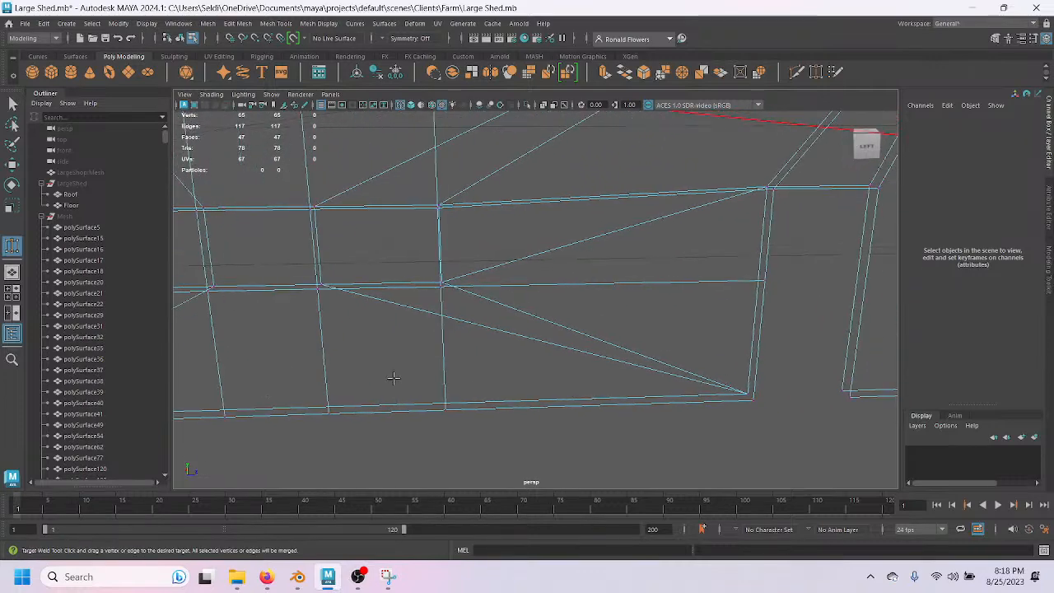
{"action": "left_click_drag", "start_coordinate": [735, 407], "coordinate": [742, 407]}
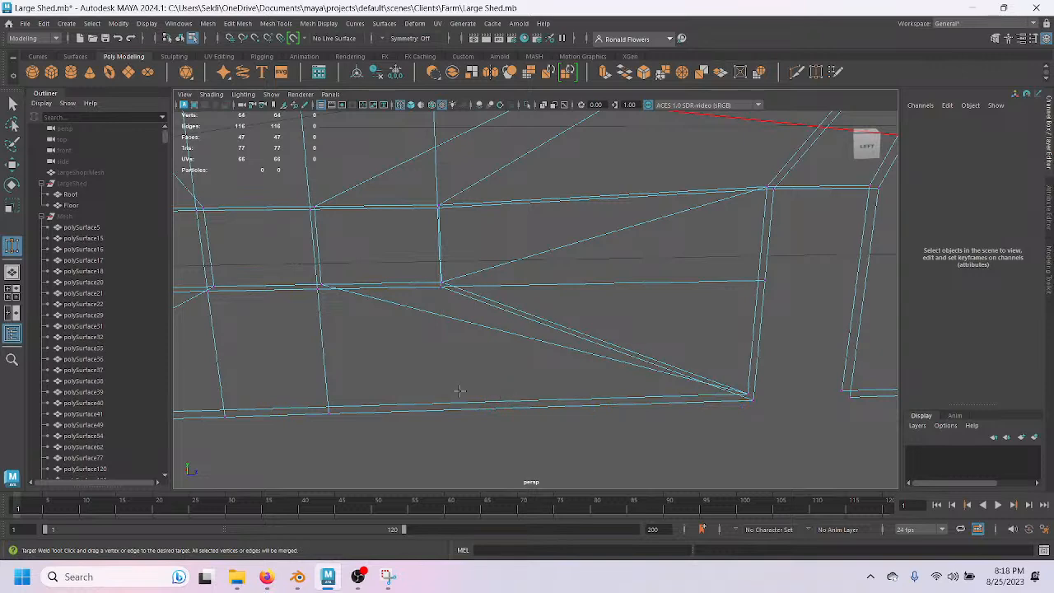
{"action": "left_click_drag", "start_coordinate": [409, 391], "coordinate": [816, 400], "text": "alt"}
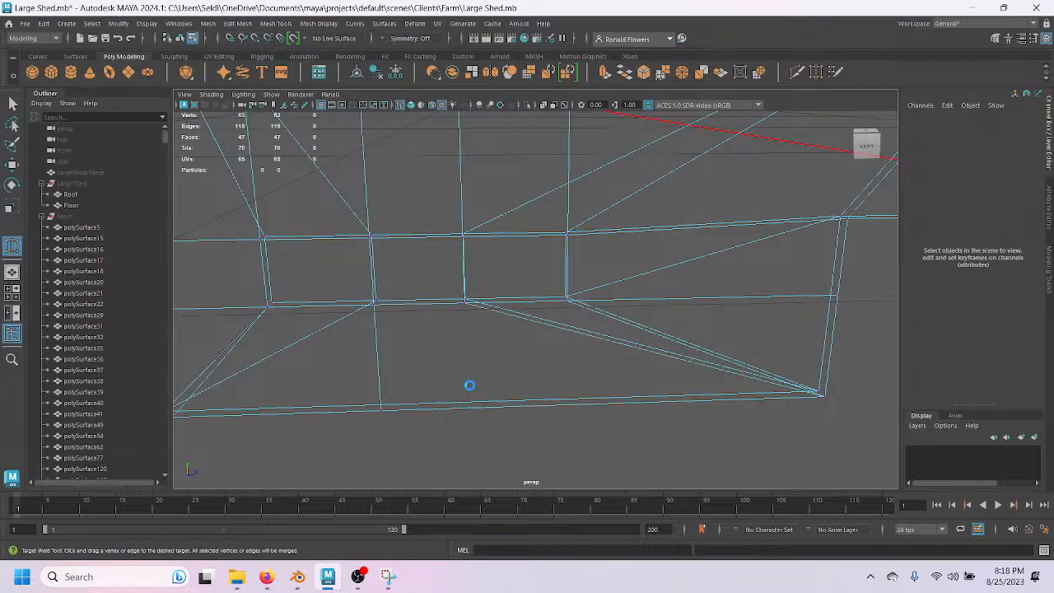
{"action": "left_click_drag", "start_coordinate": [468, 384], "coordinate": [574, 393], "text": "alt"}
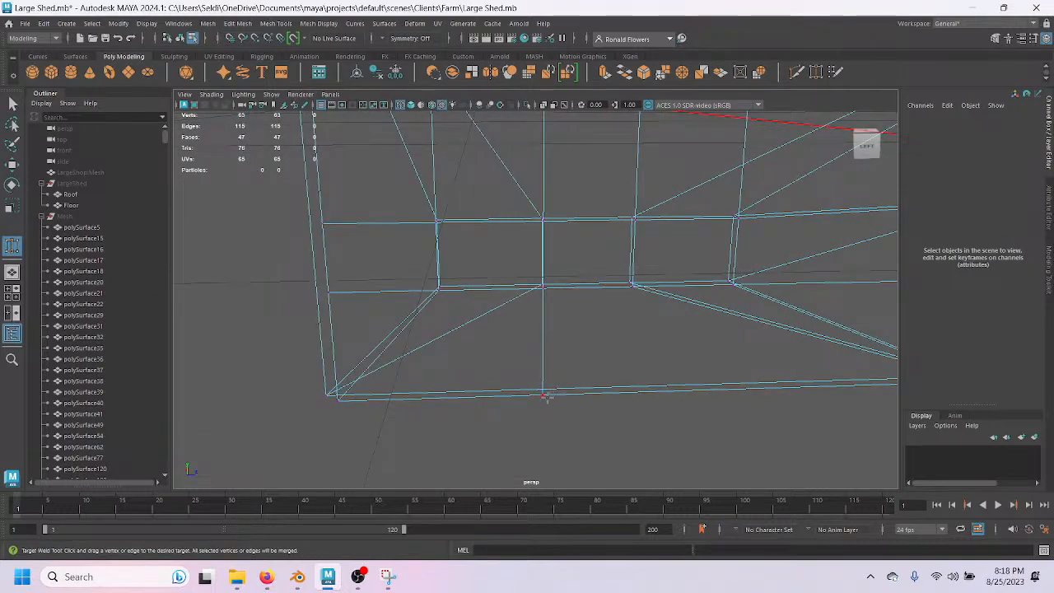
Weld the bottom vertex below the outermost window's inner side to the outer bottom corner, and the roofline and eave-line vertices above its outer side to the top corner.
{"action": "left_click_drag", "start_coordinate": [351, 418], "coordinate": [339, 398]}
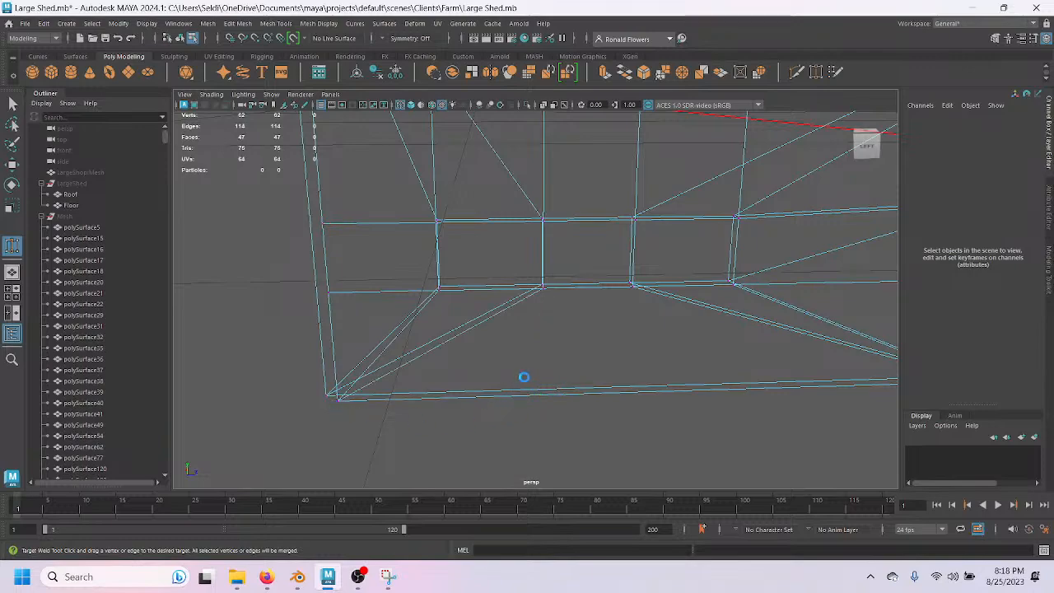
{"action": "left_click_drag", "start_coordinate": [558, 375], "coordinate": [560, 405], "text": "alt"}
{"action": "mouse_move", "coordinate": [551, 334]}
{"action": "left_mouse_down", "text": "alt"}
{"action": "mouse_move", "coordinate": [529, 358]}
{"action": "mouse_move", "coordinate": [459, 358]}
{"action": "mouse_move", "coordinate": [575, 349]}
{"action": "mouse_move", "coordinate": [508, 346]}
{"action": "mouse_move", "coordinate": [542, 288]}
{"action": "mouse_move", "coordinate": [534, 294]}
{"action": "mouse_move", "coordinate": [576, 385]}
{"action": "mouse_move", "coordinate": [553, 379]}
{"action": "mouse_move", "coordinate": [555, 319]}
{"action": "left_mouse_up", "text": "alt"}
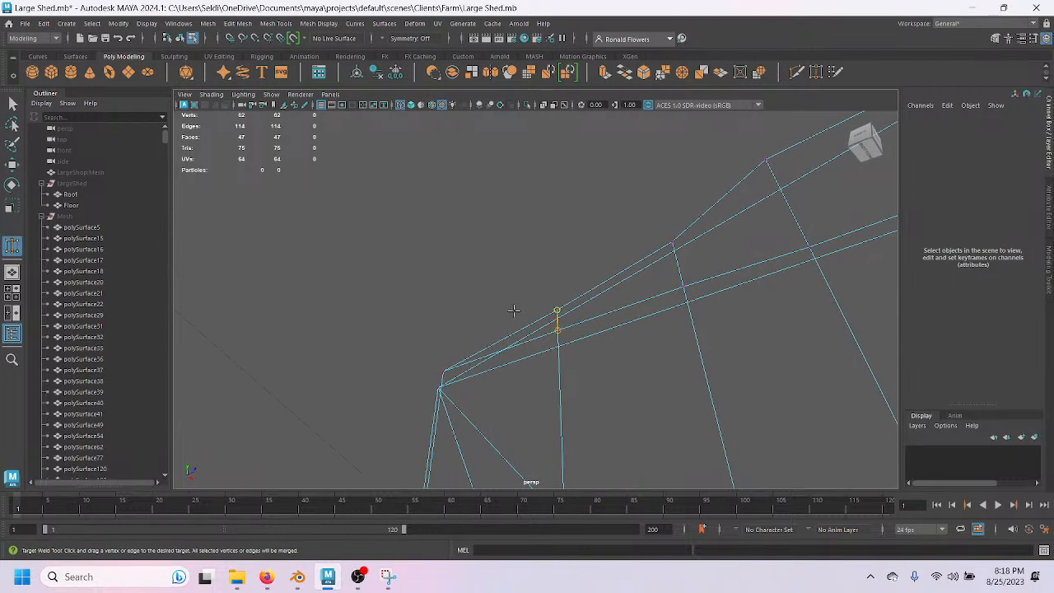
{"action": "left_click_drag", "start_coordinate": [562, 295], "coordinate": [443, 365]}
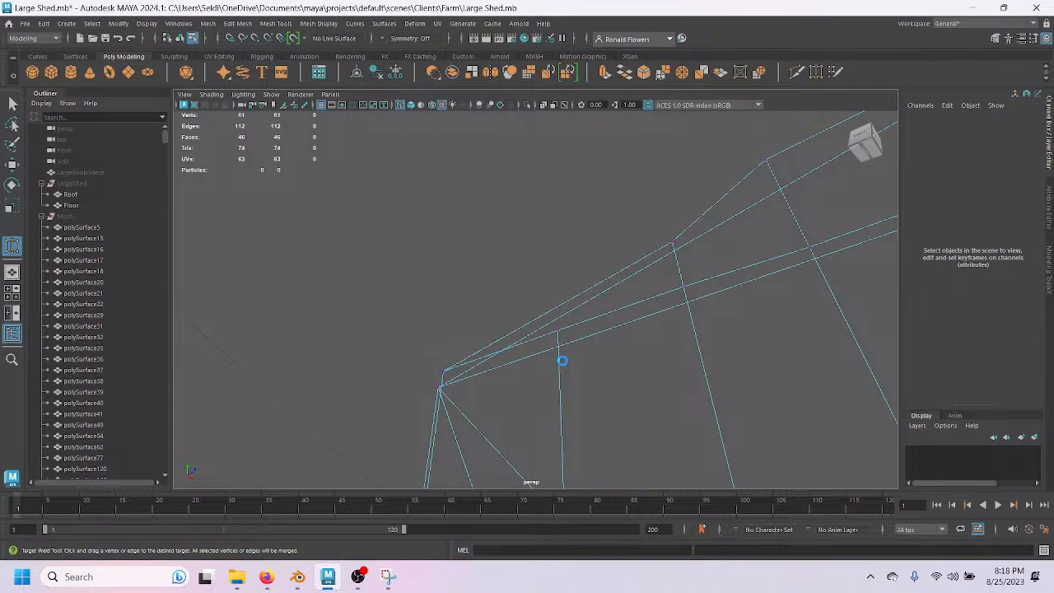
{"action": "left_click_drag", "start_coordinate": [574, 386], "coordinate": [491, 344], "text": "alt"}
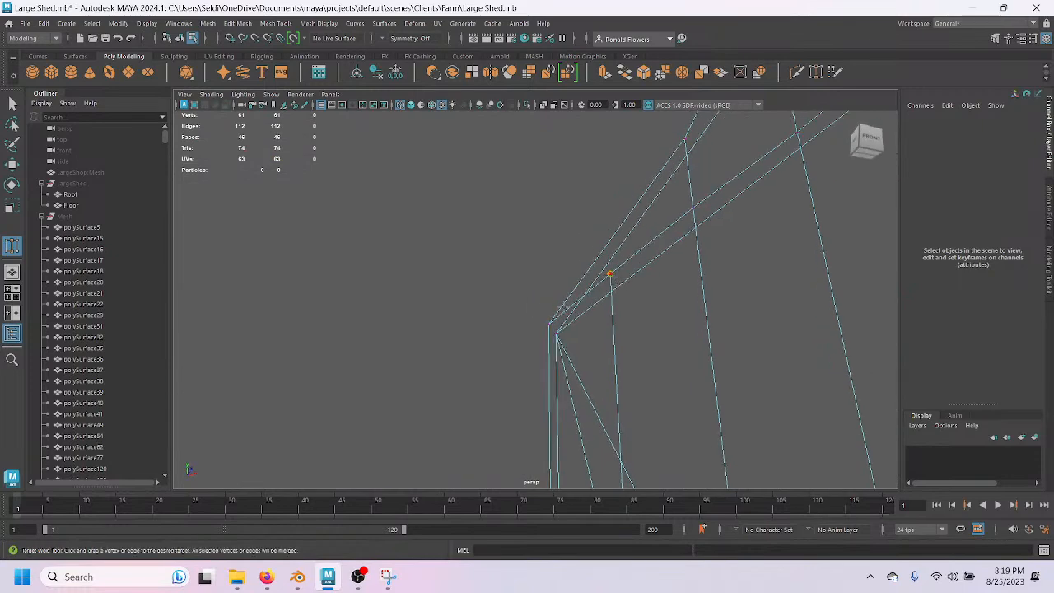
{"action": "left_click_drag", "start_coordinate": [545, 323], "coordinate": [549, 323]}
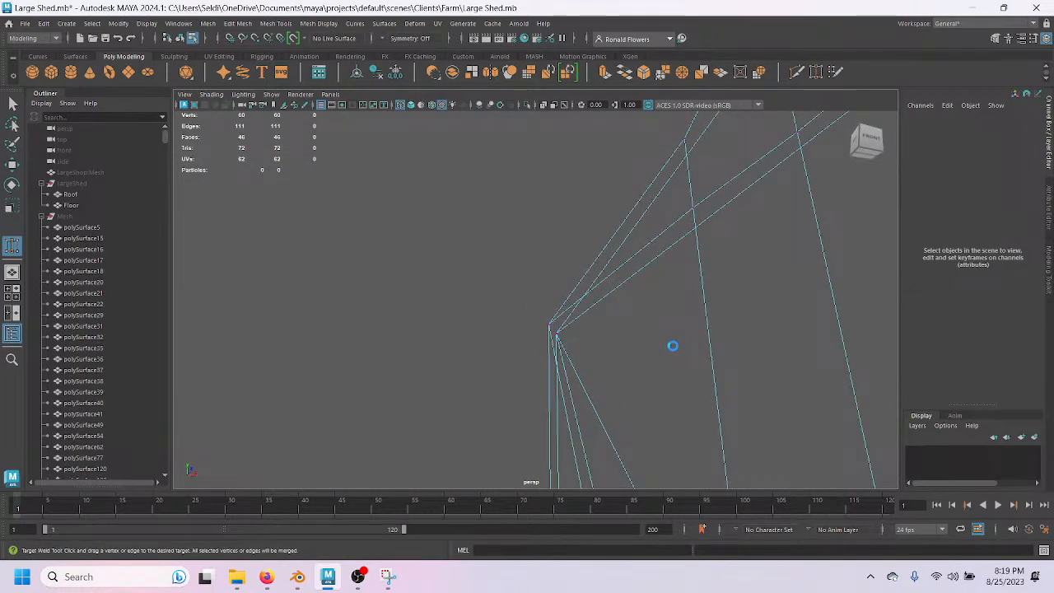
Weld the two roofline vertices above the window nearest the small door together and onto the gable's peak vertex.
{"action": "left_click_drag", "start_coordinate": [649, 347], "coordinate": [430, 352], "text": "alt"}
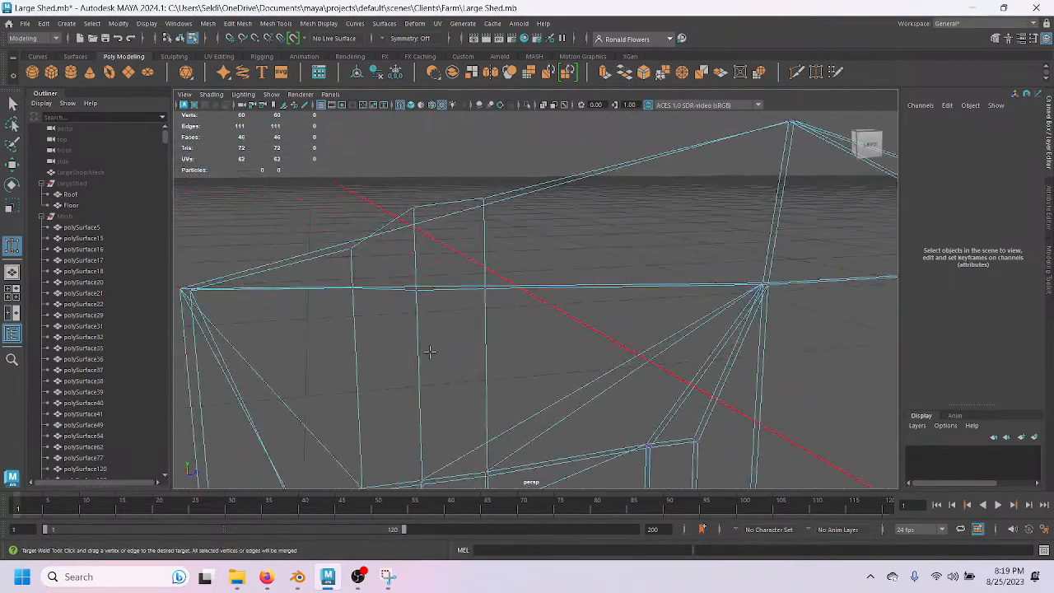
{"action": "left_click_drag", "start_coordinate": [515, 278], "coordinate": [468, 333], "text": "alt"}
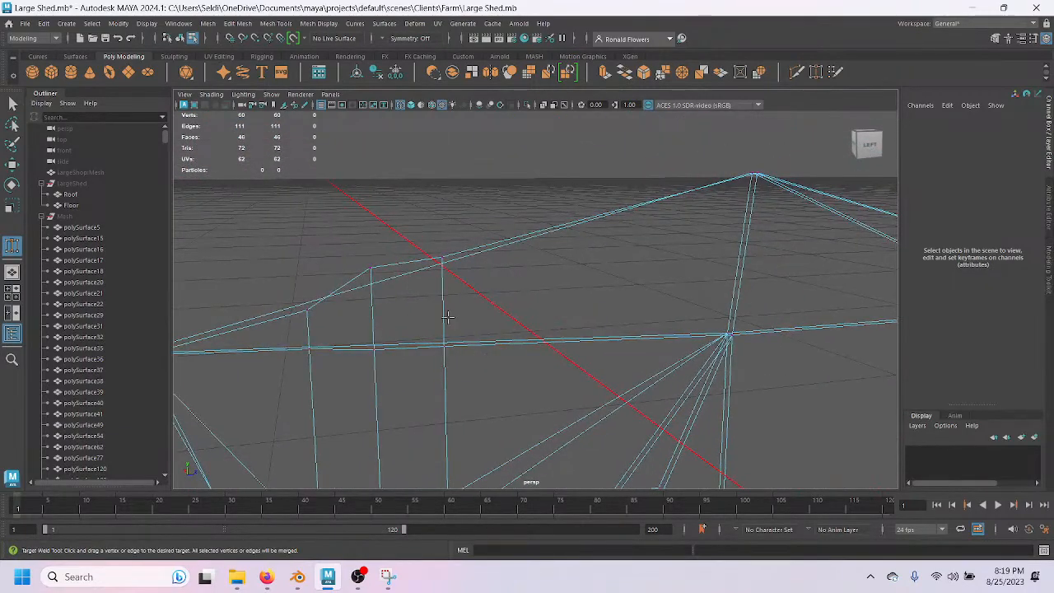
{"action": "left_click_drag", "start_coordinate": [438, 263], "coordinate": [439, 261]}
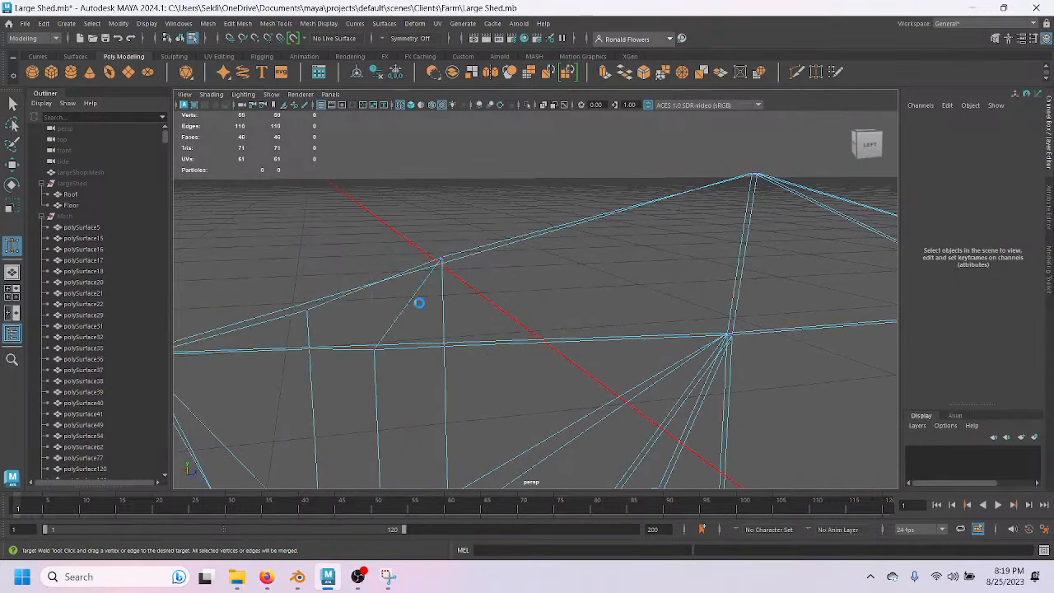
{"action": "left_click_drag", "start_coordinate": [749, 196], "coordinate": [757, 175]}
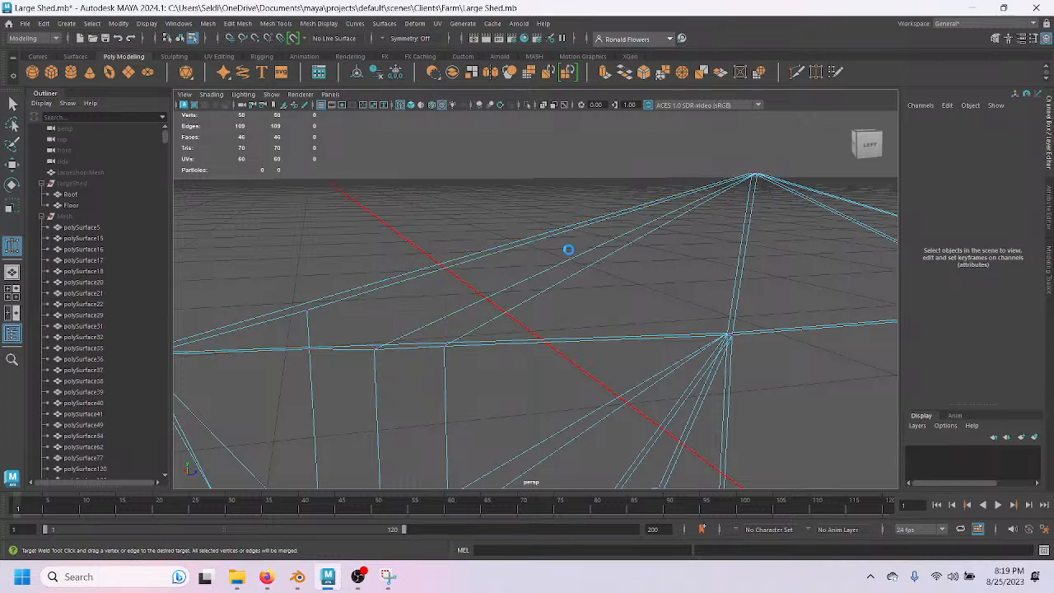
Weld the roofline and eave-line vertices above the outermost window's inner side to the wall's outer top corner.
{"action": "mouse_move", "coordinate": [567, 251]}
{"action": "left_mouse_down", "text": "alt"}
{"action": "mouse_move", "coordinate": [650, 258]}
{"action": "mouse_move", "coordinate": [551, 252]}
{"action": "left_mouse_up", "text": "alt"}
{"action": "left_click_drag", "start_coordinate": [422, 326], "coordinate": [477, 308], "text": "alt"}
{"action": "left_click_drag", "start_coordinate": [639, 316], "coordinate": [411, 386]}
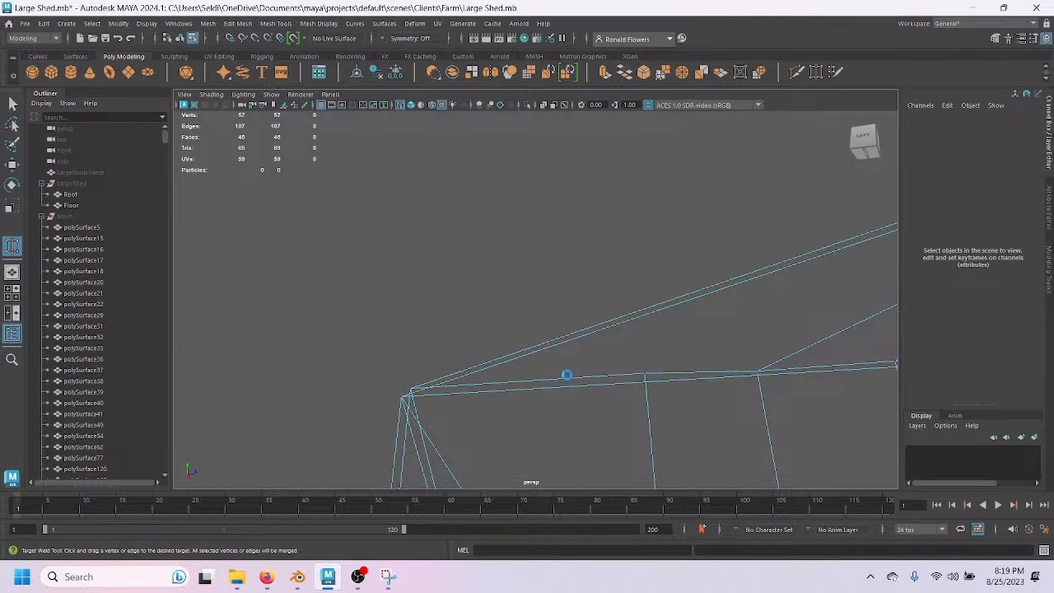
{"action": "left_click_drag", "start_coordinate": [608, 376], "coordinate": [582, 387], "text": "alt"}
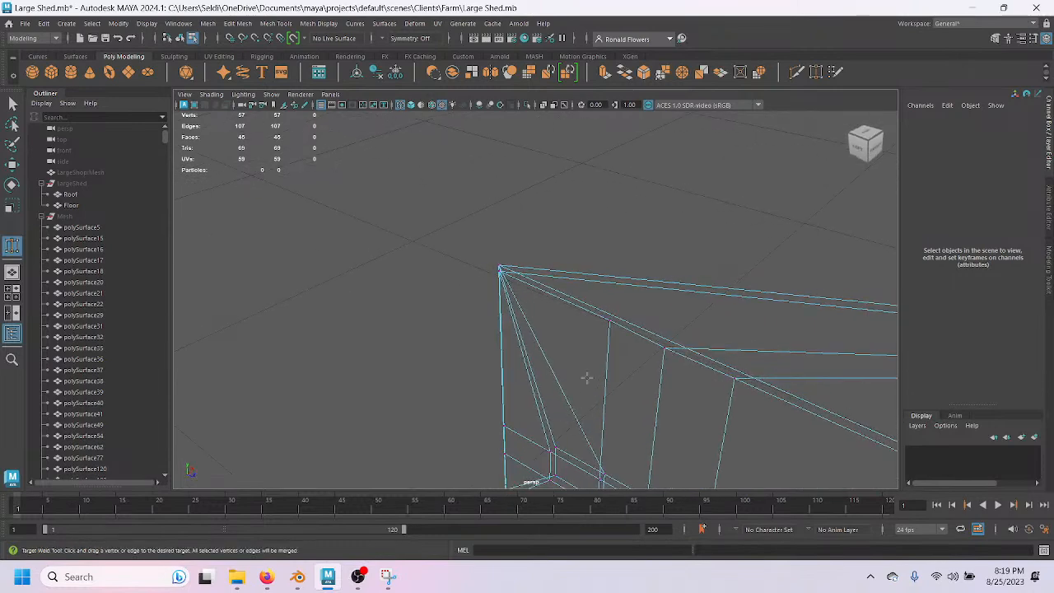
{"action": "left_click_drag", "start_coordinate": [485, 303], "coordinate": [503, 286]}
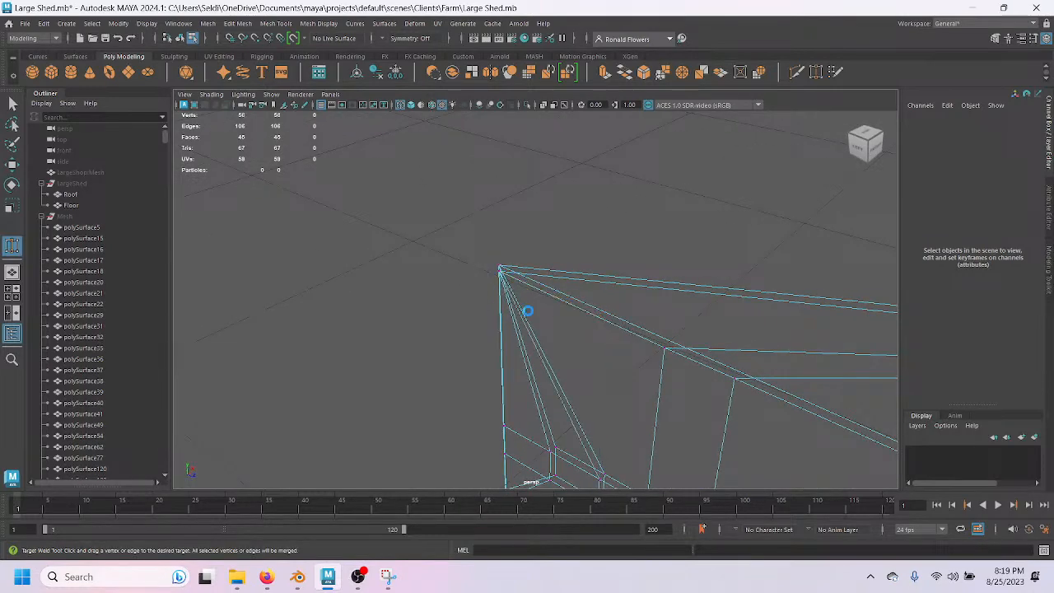
Try to weld the eave-line vertex above the outer side of the window nearest the small door to the wall's outer top corner.
{"action": "left_click_drag", "start_coordinate": [576, 400], "coordinate": [511, 275], "text": "alt"}
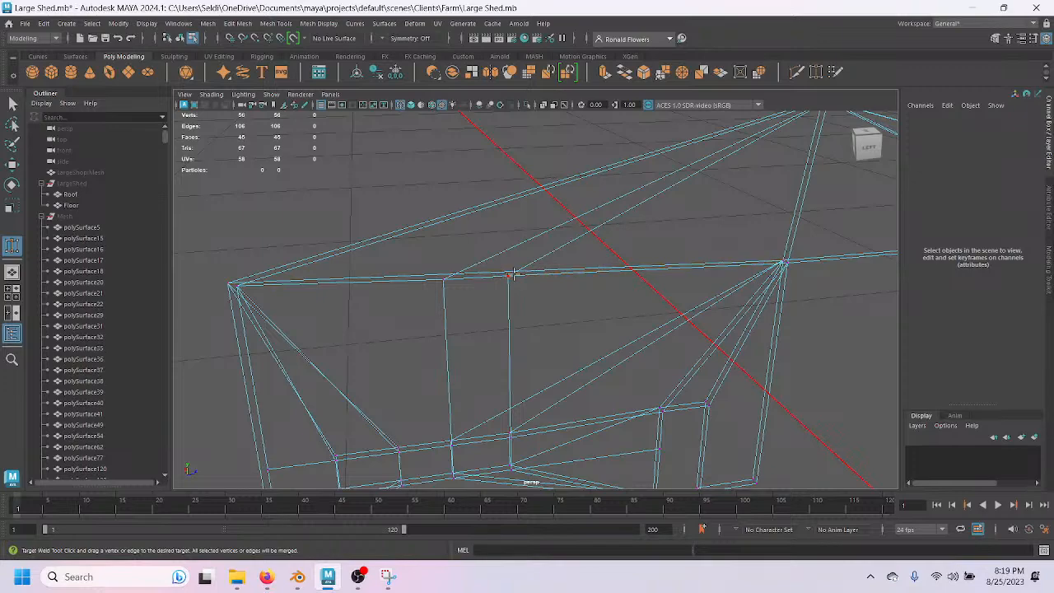
{"action": "left_click_drag", "start_coordinate": [574, 329], "coordinate": [499, 318], "text": "alt"}
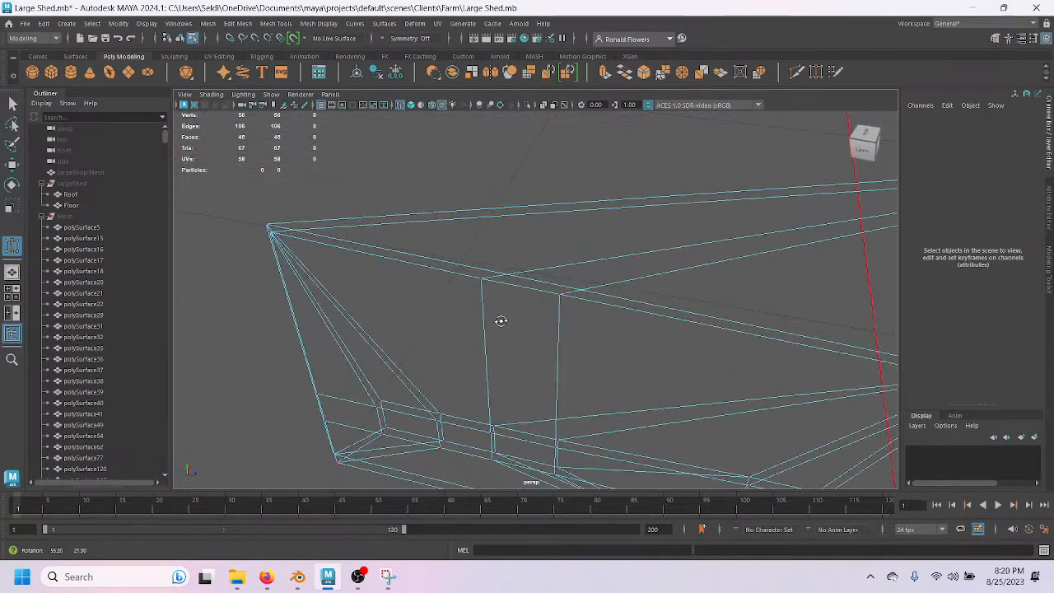
{"action": "middle_click_drag", "start_coordinate": [618, 373], "coordinate": [481, 289], "text": "alt"}
{"action": "left_click_drag", "start_coordinate": [254, 239], "coordinate": [241, 229]}
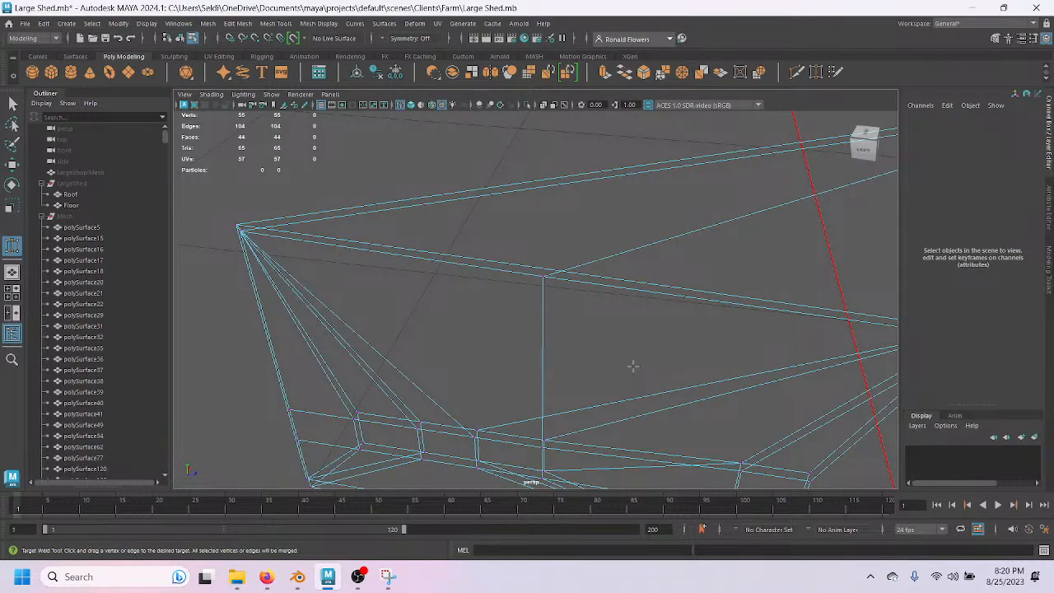
{"action": "left_click_drag", "start_coordinate": [529, 388], "coordinate": [516, 353], "text": "alt"}
{"action": "key", "text": "ctrl+z"}
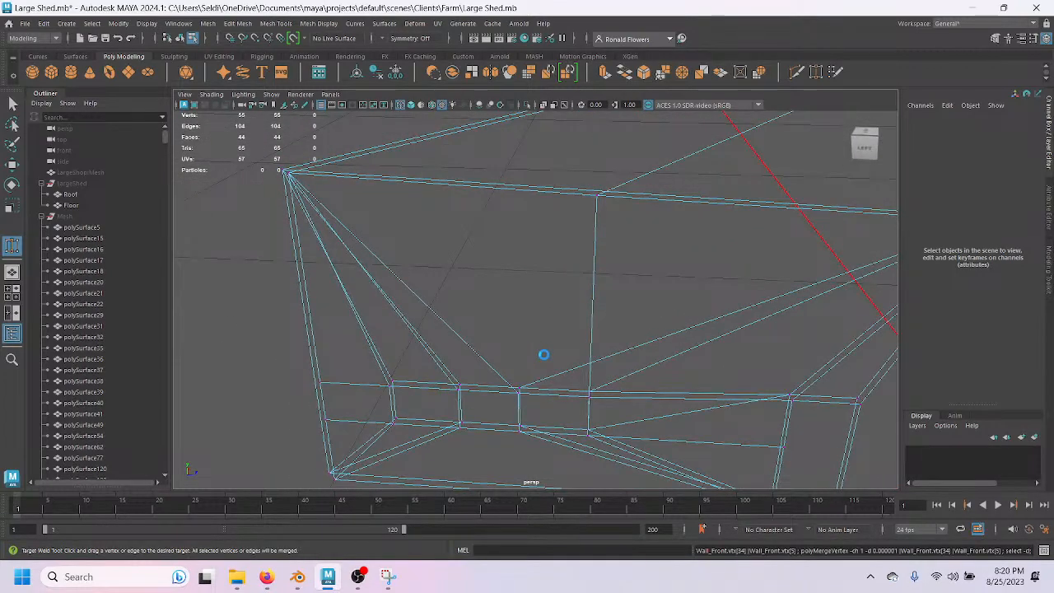
Weld the two eave-line vertices above the window nearest the small door together and onto the large opening's top corner.
{"action": "left_click_drag", "start_coordinate": [660, 299], "coordinate": [510, 364], "text": "alt"}
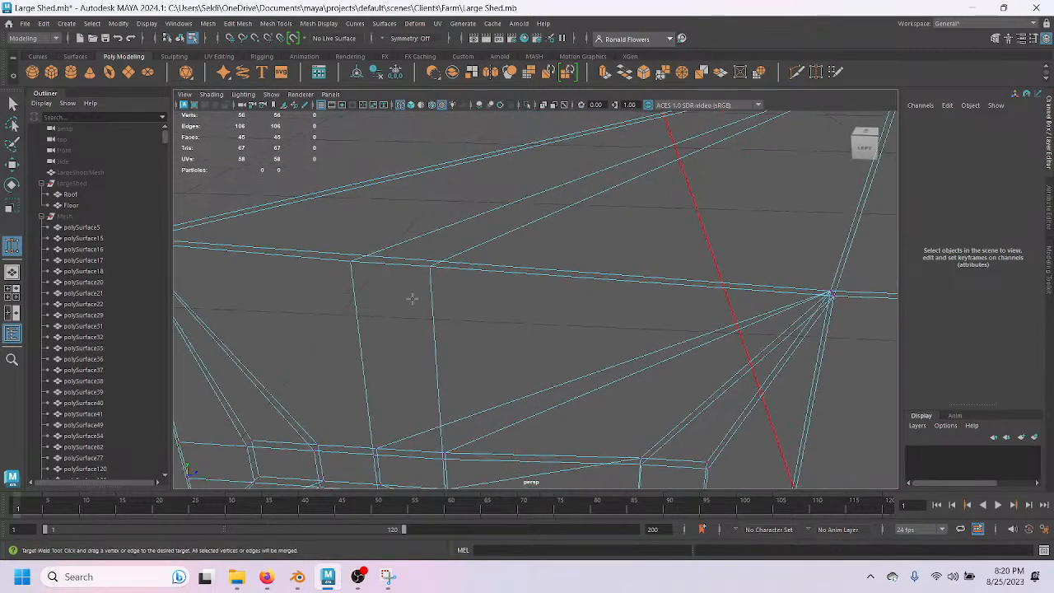
{"action": "left_click_drag", "start_coordinate": [346, 272], "coordinate": [457, 265]}
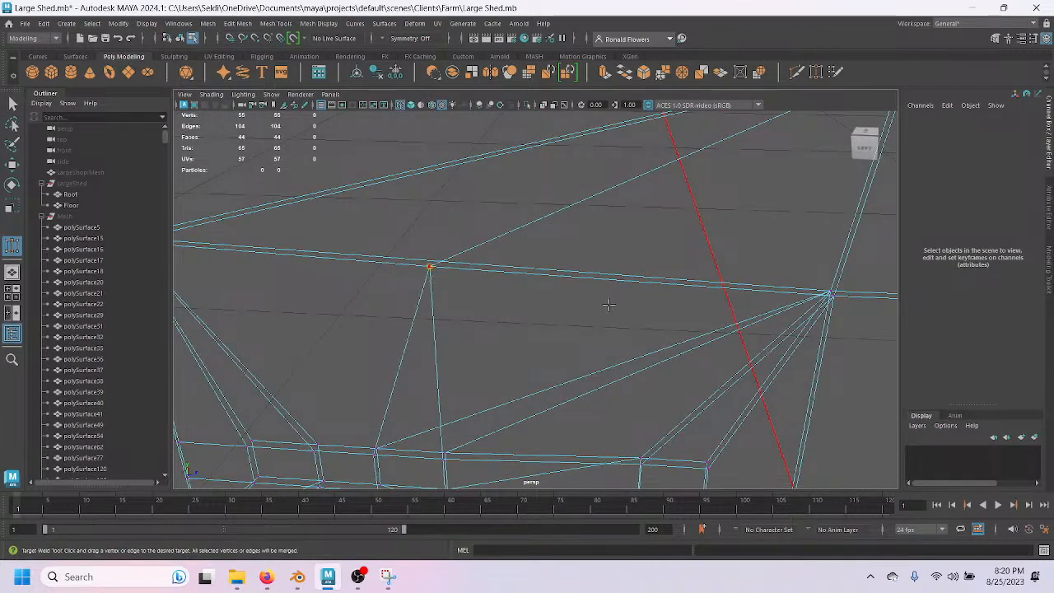
{"action": "left_click_drag", "start_coordinate": [429, 266], "coordinate": [828, 297]}
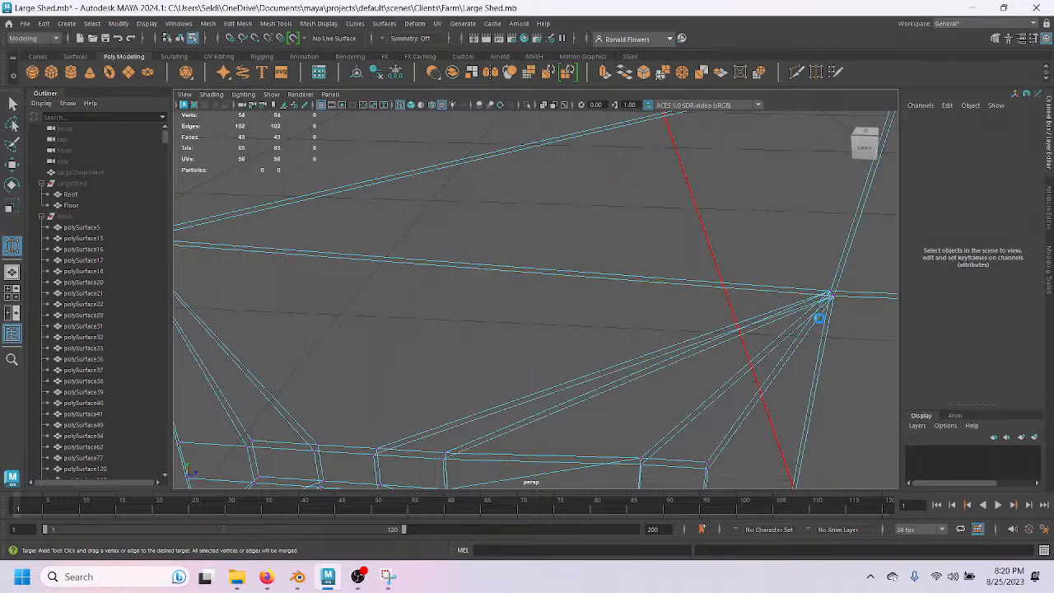
Try to weld the sill-height vertex on the small door's window-side edge to the door's bottom corner.
{"action": "scroll", "coordinate": [655, 373], "scroll_direction": "down", "scroll_amount": 5}
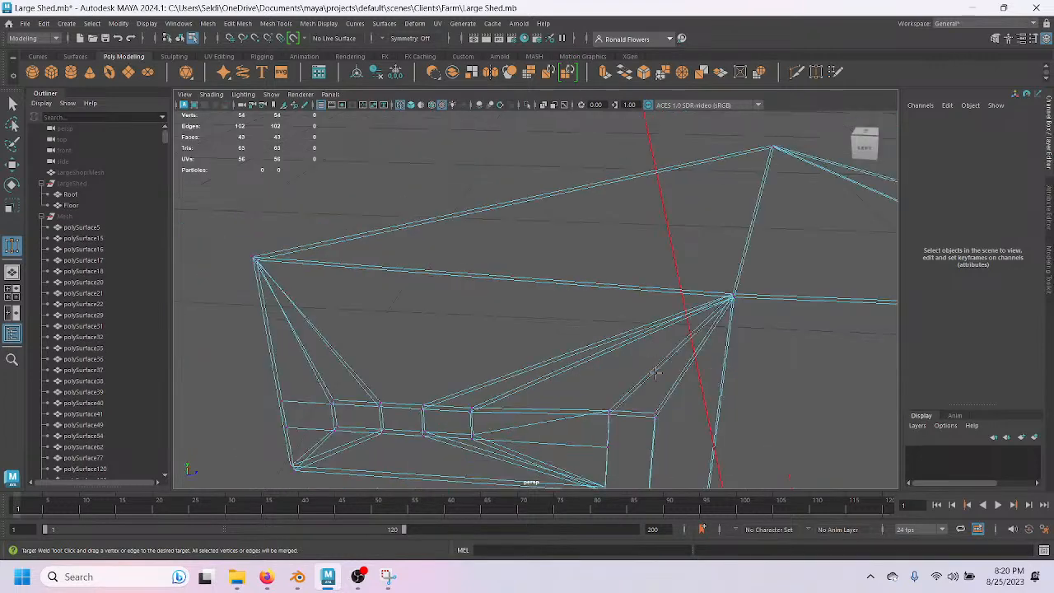
{"action": "left_click_drag", "start_coordinate": [630, 390], "coordinate": [502, 399], "text": "alt"}
{"action": "middle_click_drag", "start_coordinate": [576, 466], "coordinate": [565, 404], "text": "alt"}
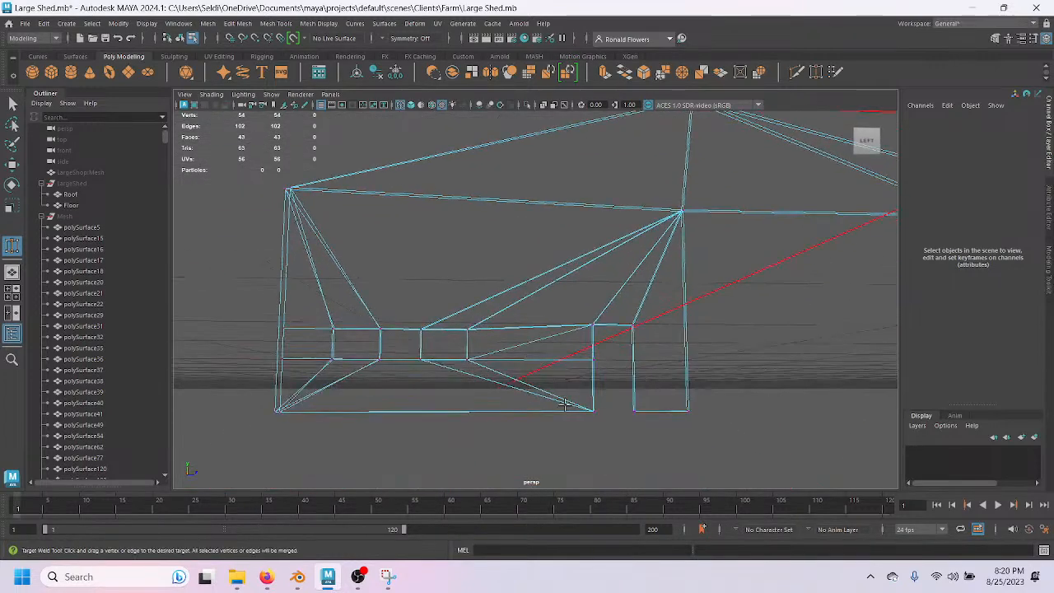
{"action": "scroll", "coordinate": [566, 405], "scroll_direction": "up", "scroll_amount": 4}
{"action": "left_click_drag", "start_coordinate": [621, 450], "coordinate": [620, 465]}
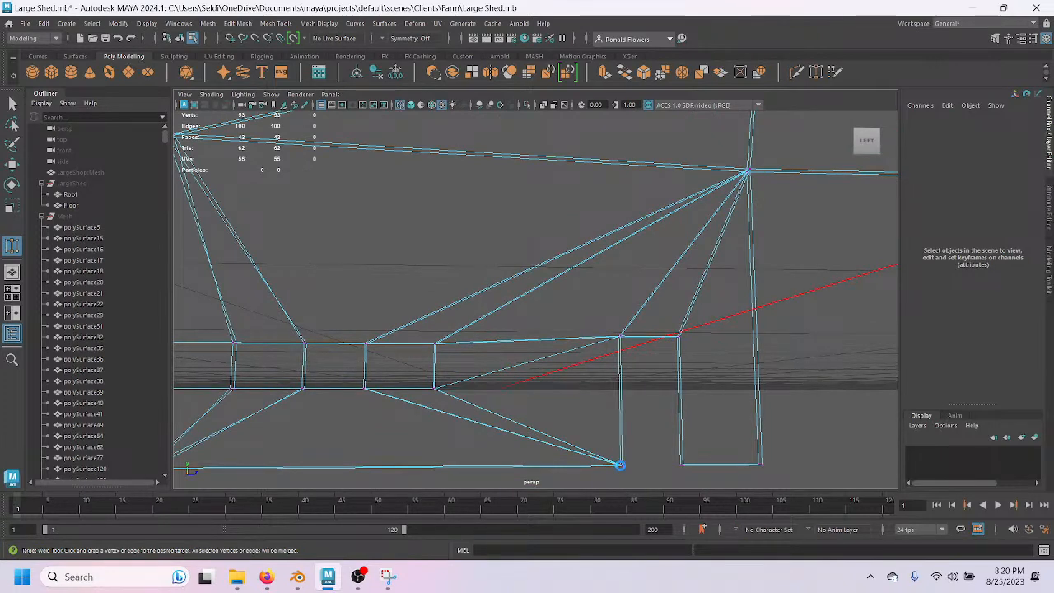
{"action": "scroll", "coordinate": [533, 410], "scroll_direction": "down", "scroll_amount": 2}
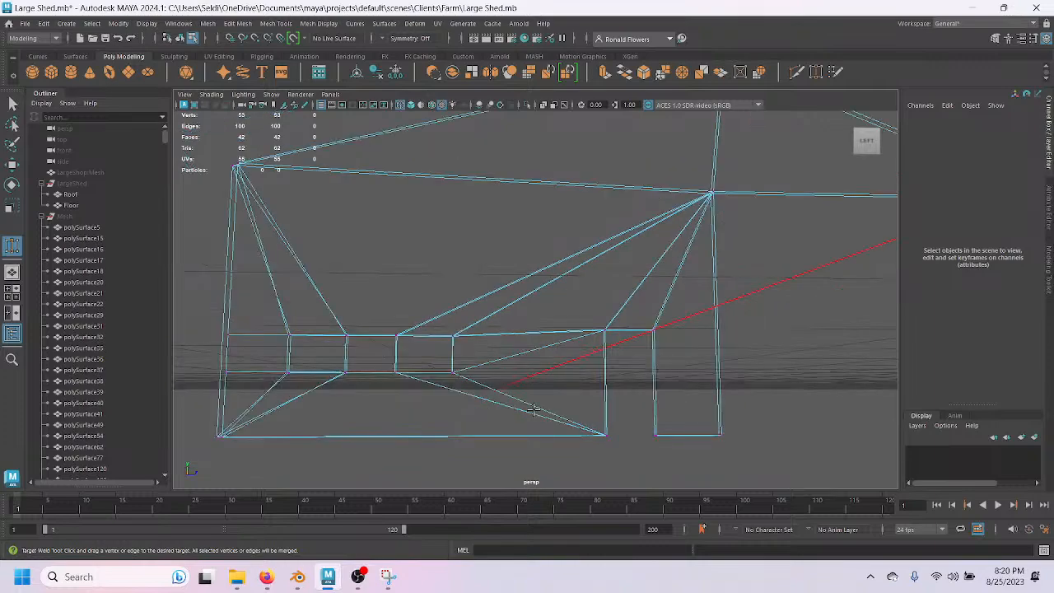
{"action": "left_click_drag", "start_coordinate": [533, 410], "coordinate": [501, 407], "text": "alt"}
{"action": "key", "text": "ctrl+z"}
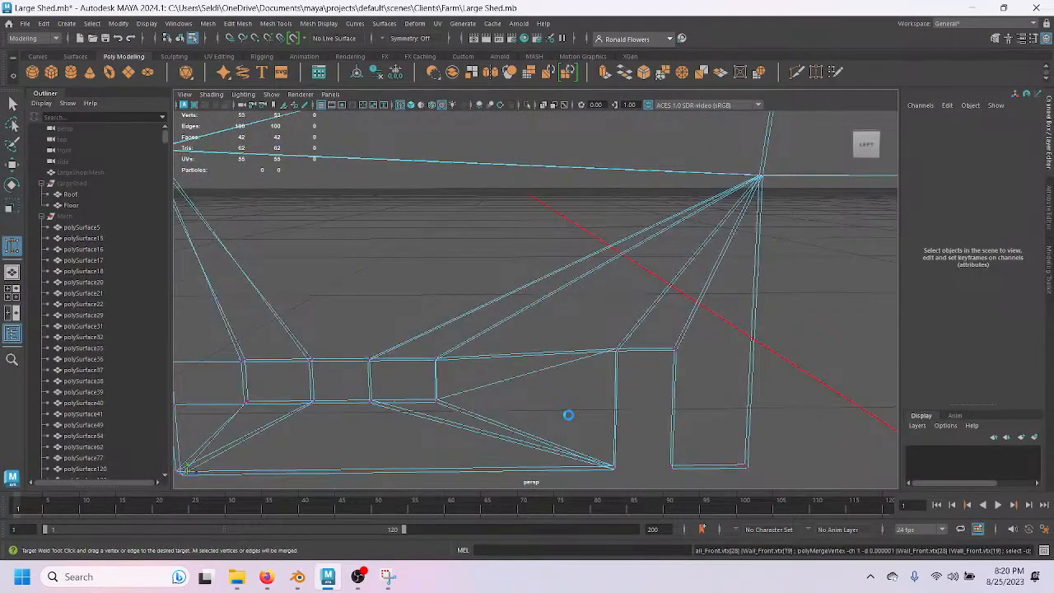
Weld the sill-height vertex on the small door's window-side edge to the door's top corner.
{"action": "left_click_drag", "start_coordinate": [582, 418], "coordinate": [532, 362], "text": "alt"}
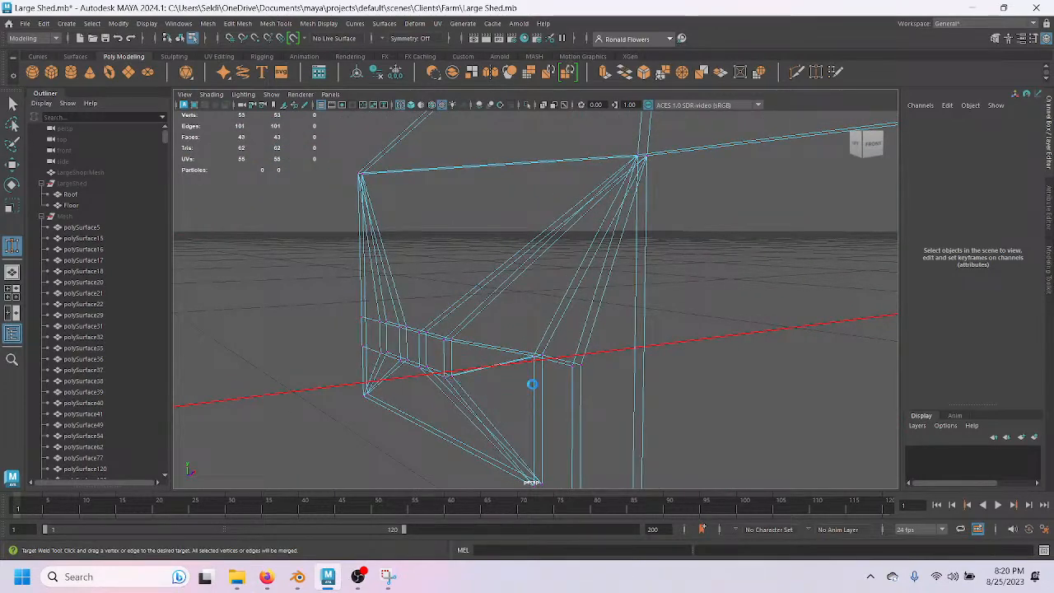
{"action": "left_click_drag", "start_coordinate": [504, 410], "coordinate": [739, 355], "text": "alt"}
{"action": "middle_click_drag", "start_coordinate": [536, 371], "coordinate": [558, 387], "text": "alt"}
{"action": "left_click_drag", "start_coordinate": [559, 387], "coordinate": [514, 375], "text": "alt"}
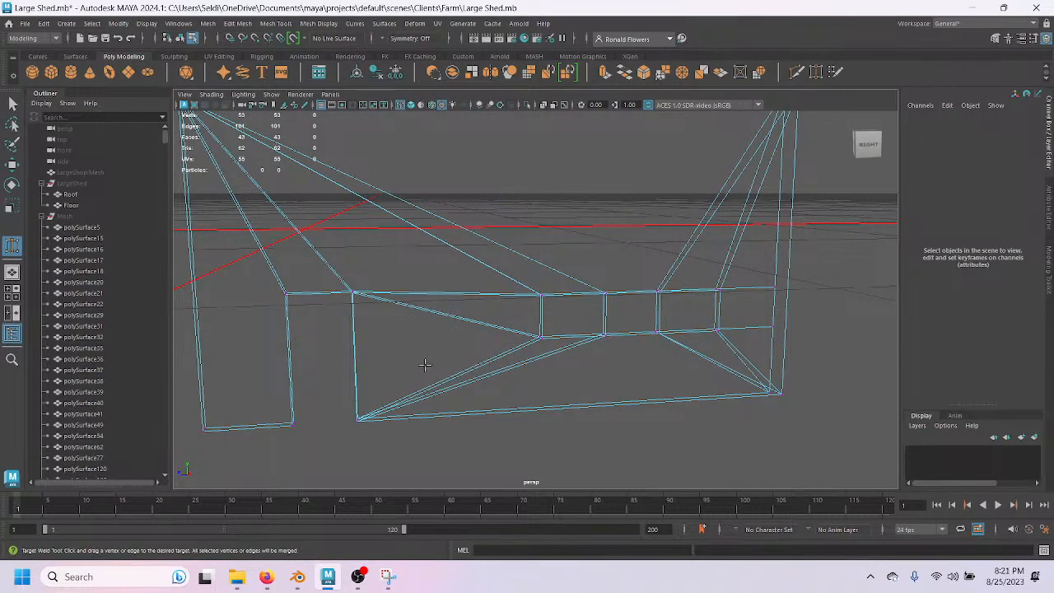
{"action": "left_click_drag", "start_coordinate": [467, 349], "coordinate": [494, 349], "text": "alt"}
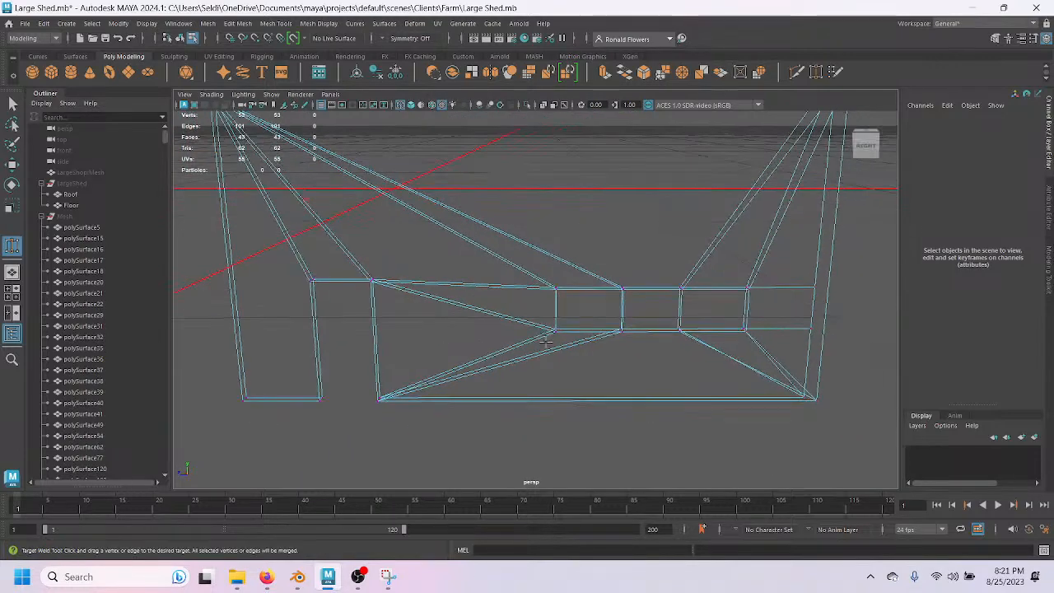
Cut a vertex into one face's diagonal between the small door's top corner and the nearest window's bottom corner, and weld it to the door's bottom corner.
{"action": "left_click", "coordinate": [796, 72]}
{"action": "scroll", "coordinate": [502, 305], "scroll_direction": "up", "scroll_amount": 6}
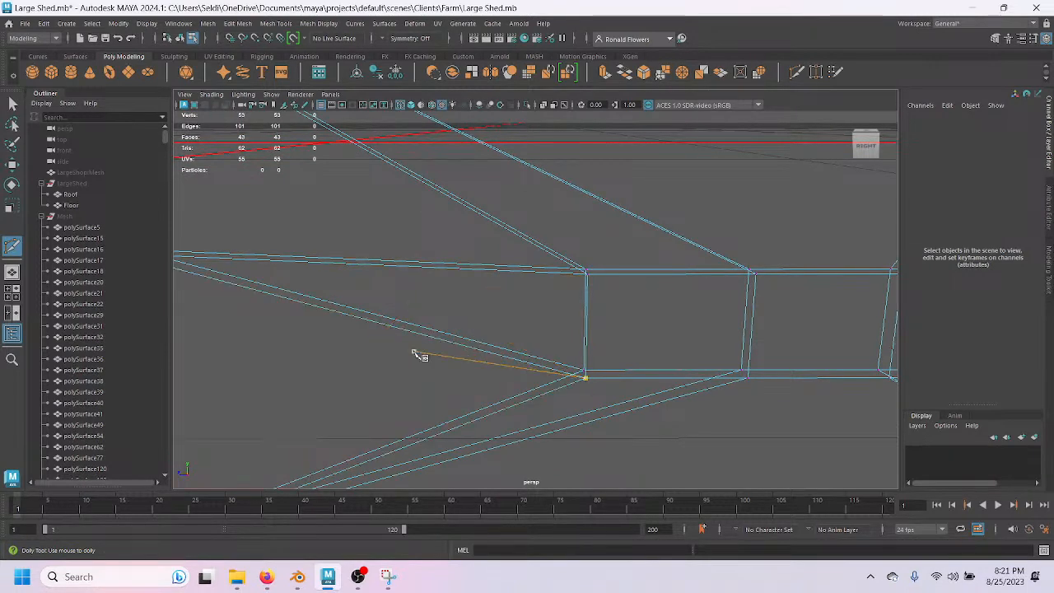
{"action": "key", "text": "F9"}
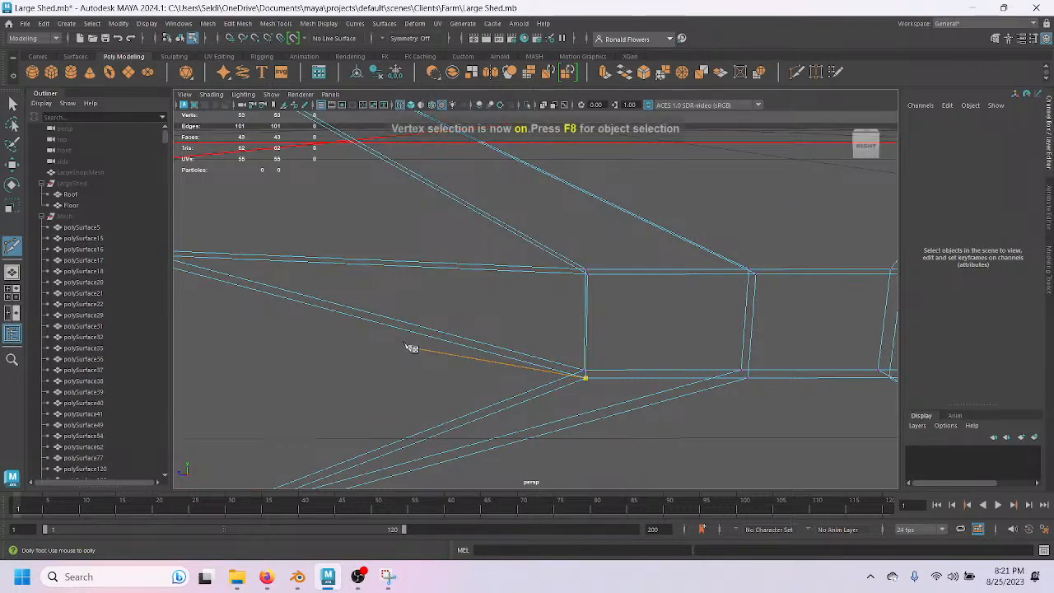
{"action": "key", "text": "Escape"}
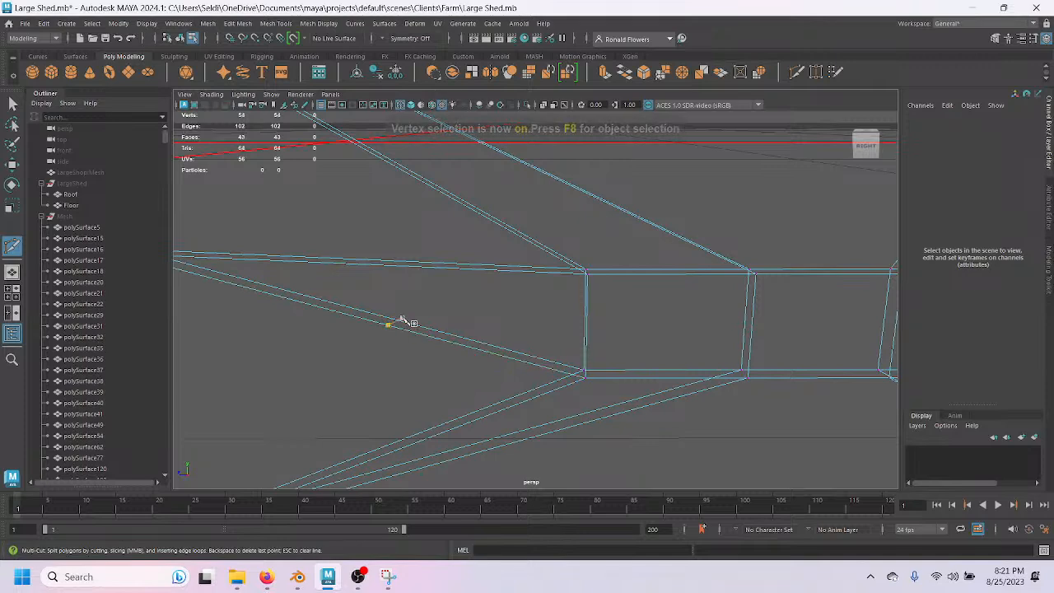
{"action": "left_click_drag", "start_coordinate": [439, 324], "coordinate": [361, 324], "text": "alt"}
{"action": "scroll", "coordinate": [625, 331], "scroll_direction": "down", "scroll_amount": 3}
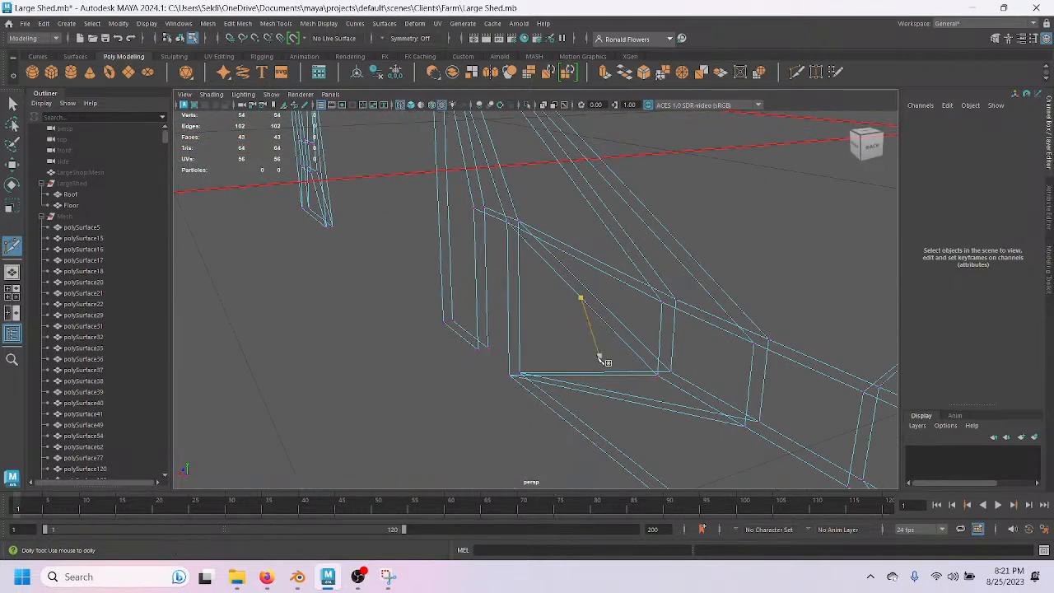
{"action": "left_click", "coordinate": [816, 73]}
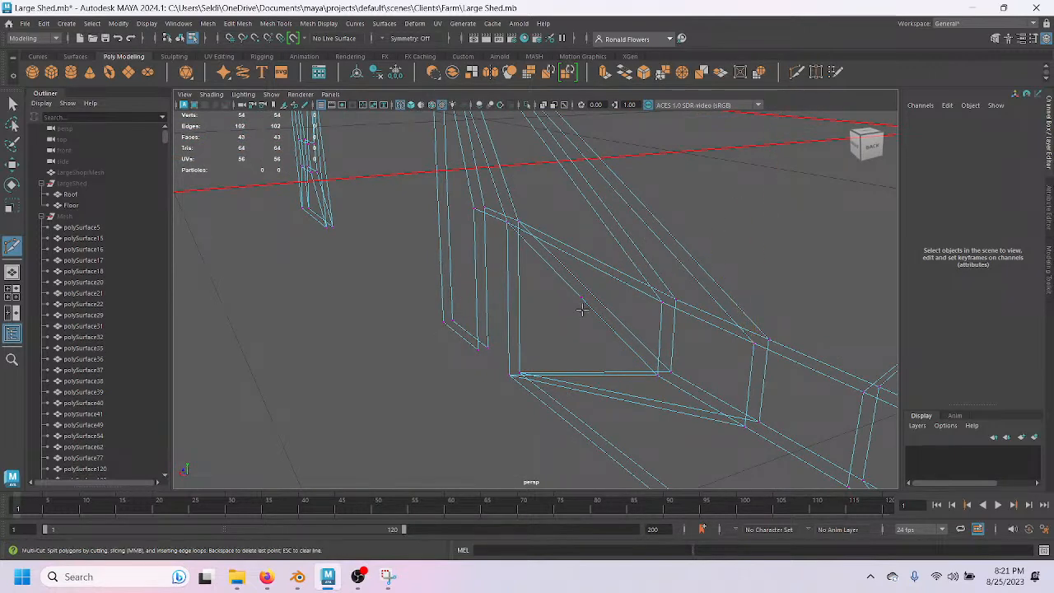
{"action": "left_click_drag", "start_coordinate": [579, 298], "coordinate": [509, 374]}
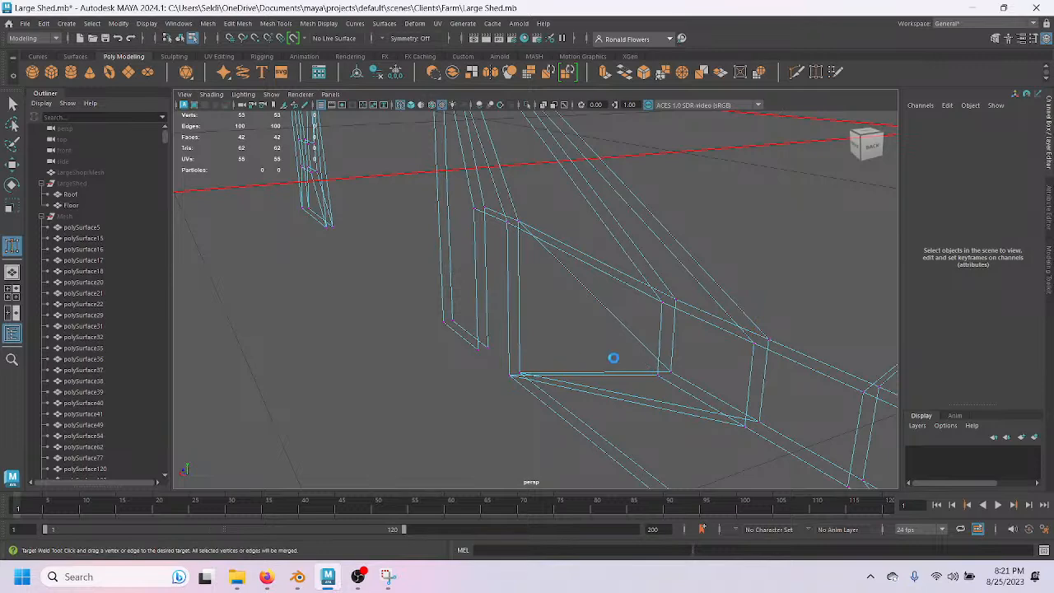
Cut a vertex into the other face's diagonal between the small door and the nearest window, and weld it to the door's bottom corner.
{"action": "left_click", "coordinate": [796, 72]}
{"action": "left_click_drag", "start_coordinate": [650, 371], "coordinate": [576, 377], "text": "alt"}
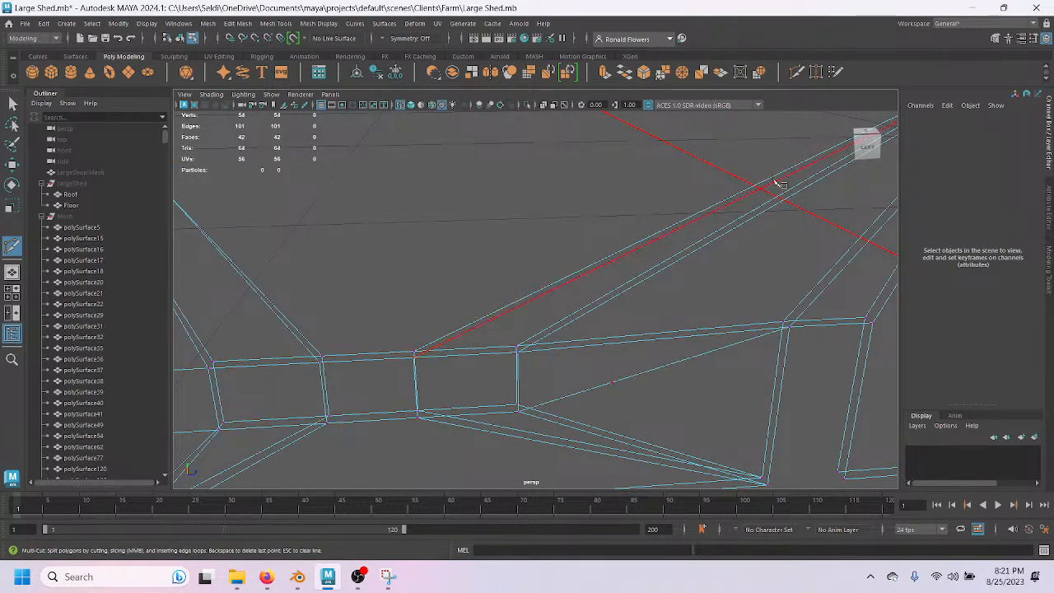
{"action": "left_click", "coordinate": [817, 73]}
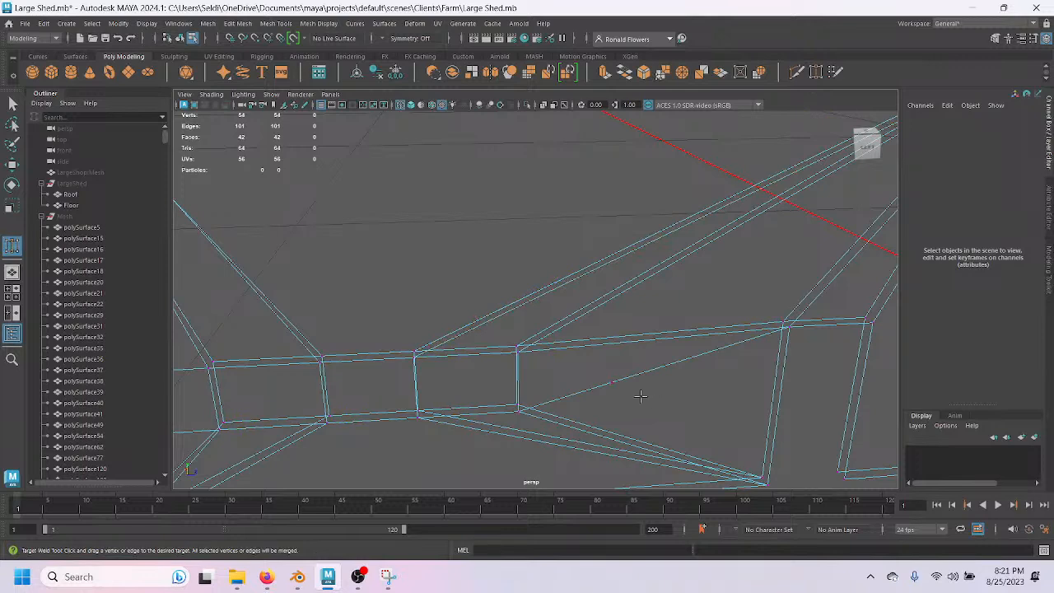
{"action": "left_click_drag", "start_coordinate": [642, 407], "coordinate": [590, 369], "text": "alt"}
{"action": "left_click_drag", "start_coordinate": [523, 325], "coordinate": [504, 321]}
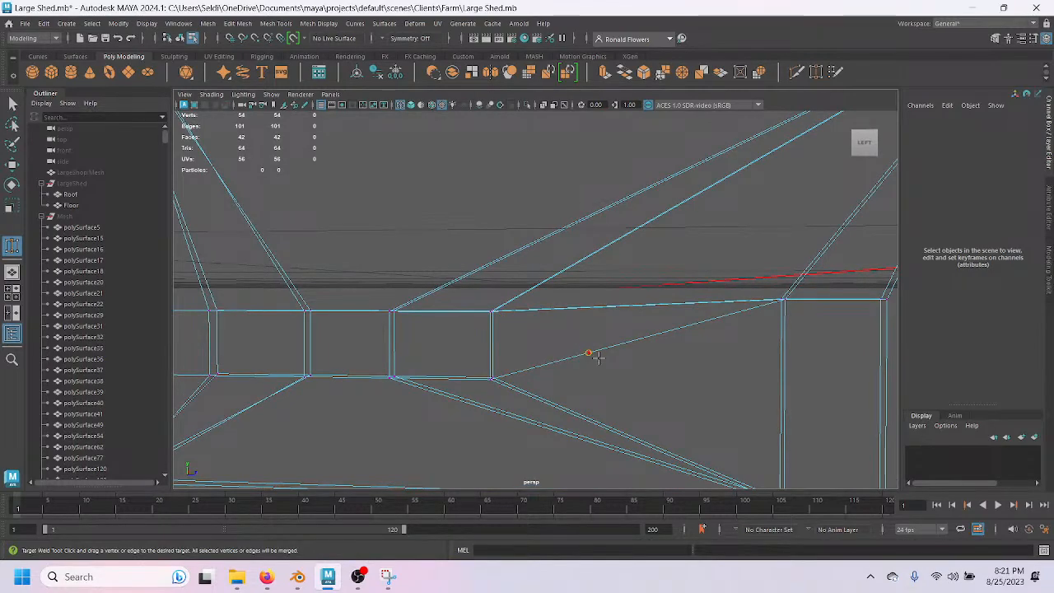
{"action": "left_click_drag", "start_coordinate": [599, 355], "coordinate": [620, 299], "text": "alt"}
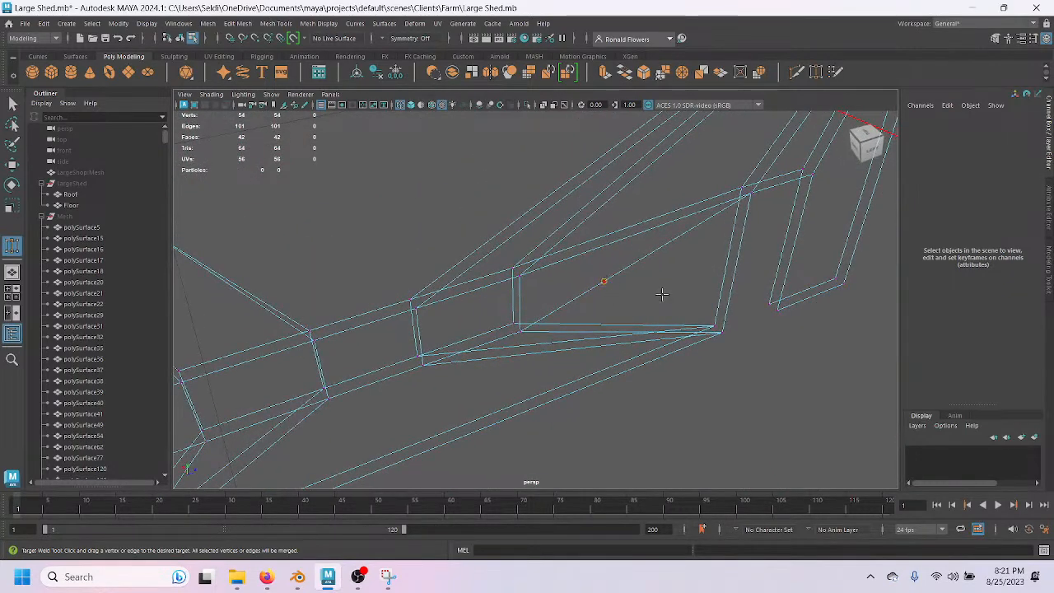
{"action": "left_click_drag", "start_coordinate": [604, 281], "coordinate": [718, 330]}
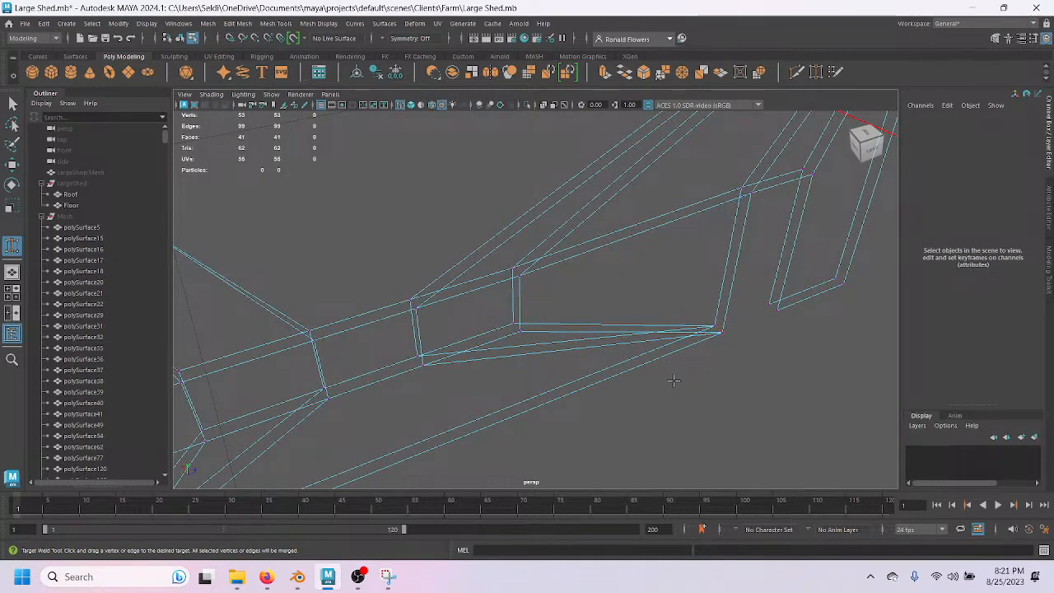
Delete the construction history of the whole front wall object and save the scene.
{"action": "left_click_drag", "start_coordinate": [647, 360], "coordinate": [631, 316], "text": "alt"}
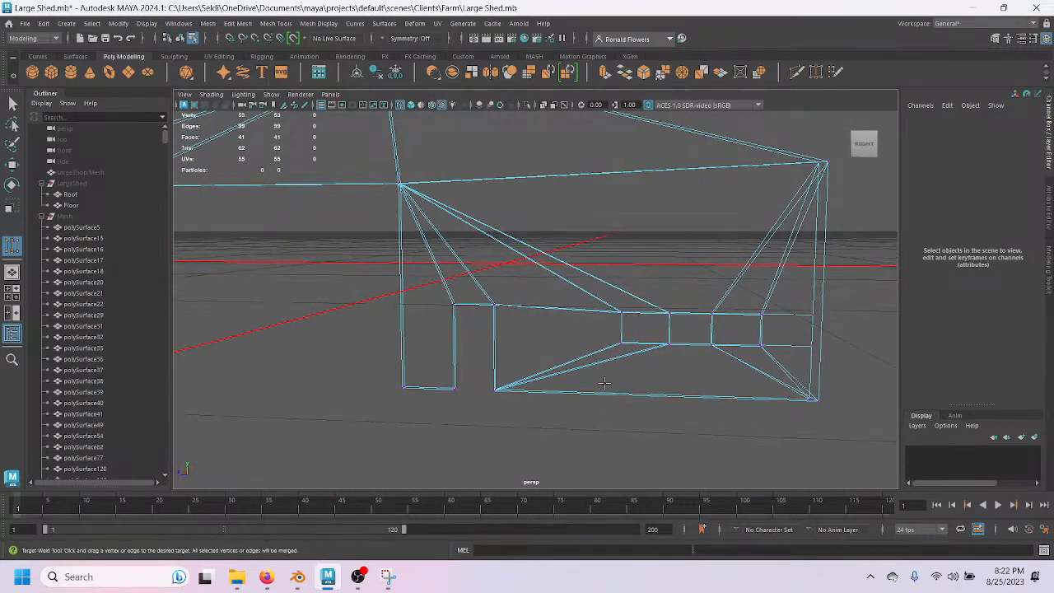
{"action": "middle_click_drag", "start_coordinate": [519, 360], "coordinate": [748, 390], "text": "alt"}
{"action": "middle_click_drag", "start_coordinate": [338, 408], "coordinate": [540, 443], "text": "alt"}
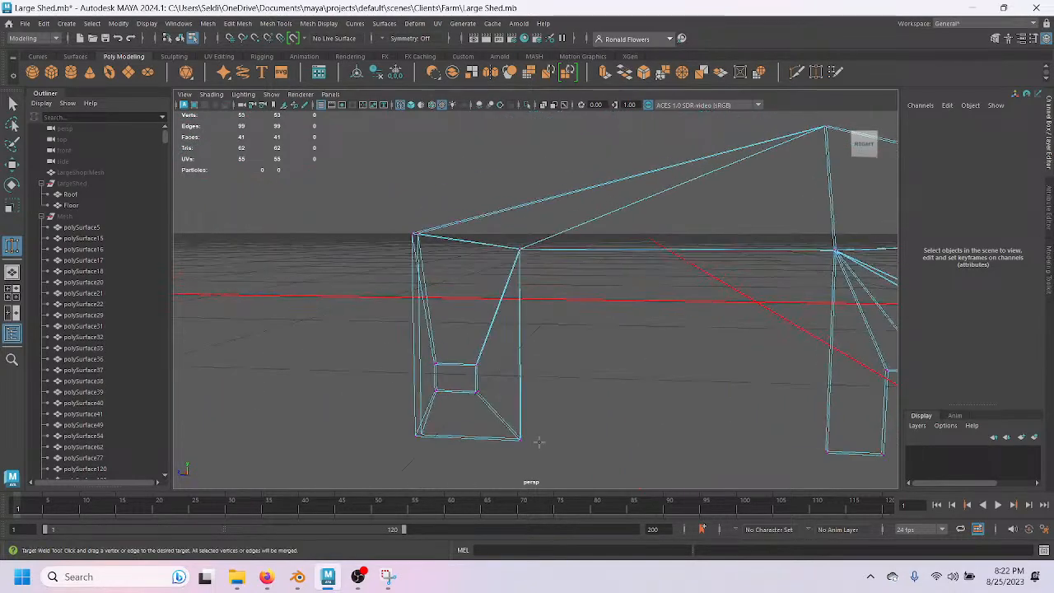
{"action": "left_click_drag", "start_coordinate": [469, 409], "coordinate": [497, 409], "text": "alt"}
{"action": "middle_click_drag", "start_coordinate": [645, 327], "coordinate": [478, 387], "text": "alt"}
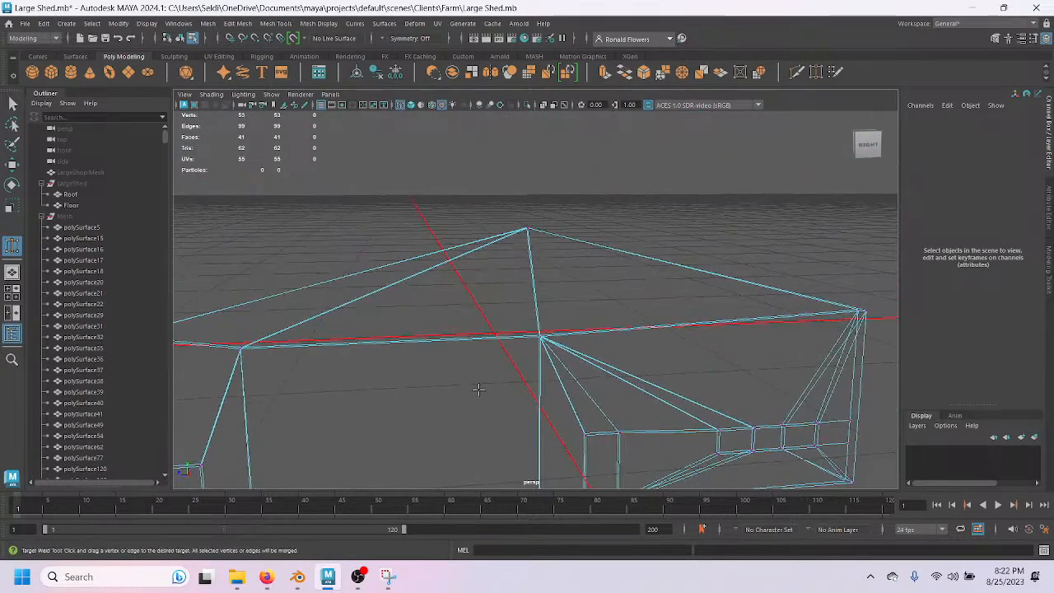
{"action": "key", "text": "q"}
{"action": "scroll", "coordinate": [481, 398], "scroll_direction": "down", "scroll_amount": 3}
{"action": "left_click_drag", "start_coordinate": [429, 399], "coordinate": [484, 409], "text": "alt"}
{"action": "right_click_drag", "start_coordinate": [560, 247], "coordinate": [614, 231]}
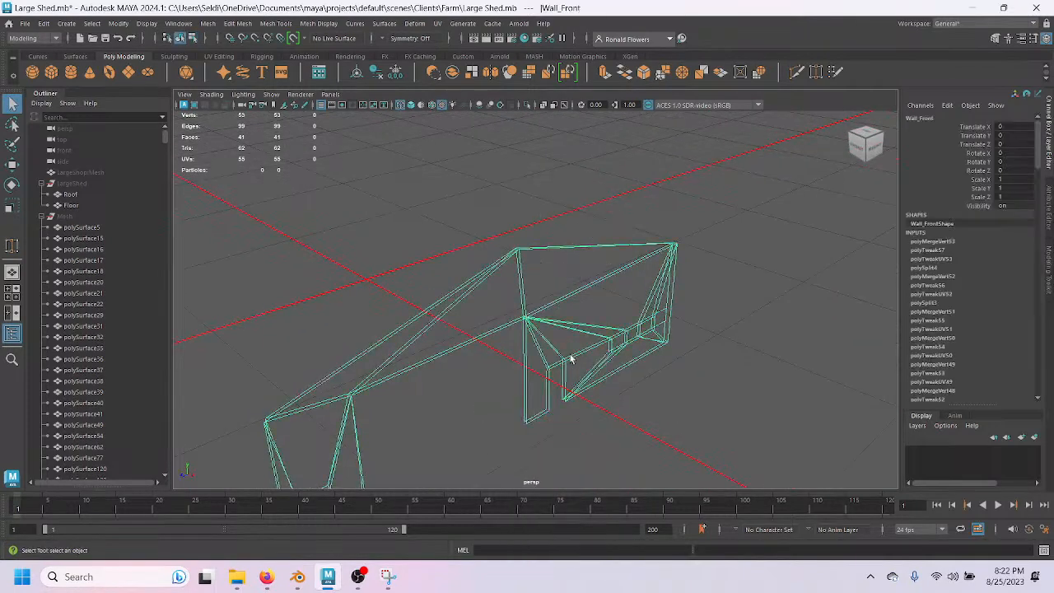
{"action": "left_click", "coordinate": [44, 23]}
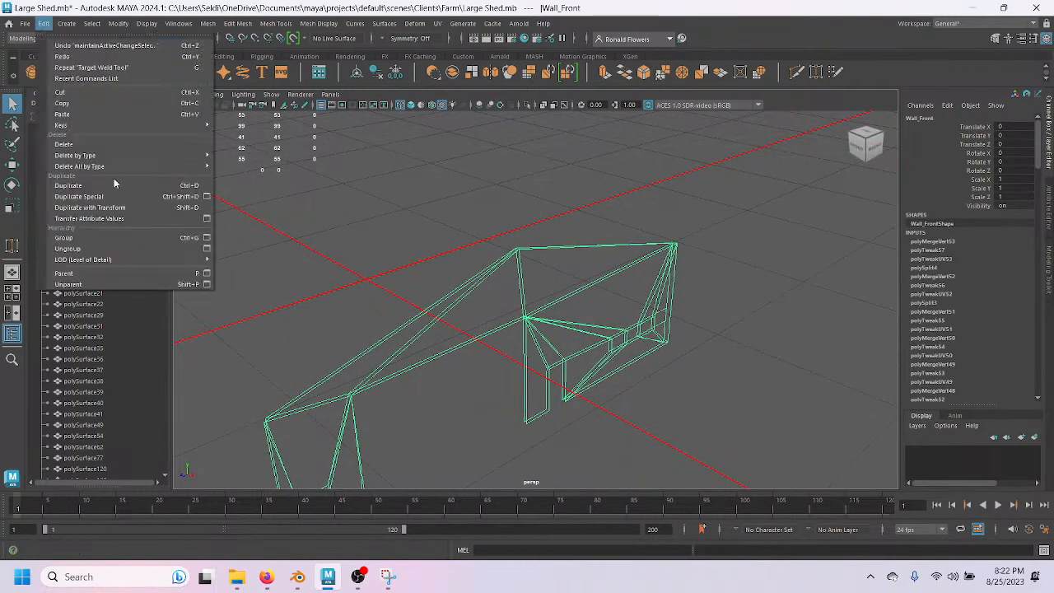
{"action": "mouse_move", "coordinate": [110, 155]}
{"action": "left_click", "coordinate": [238, 156]}
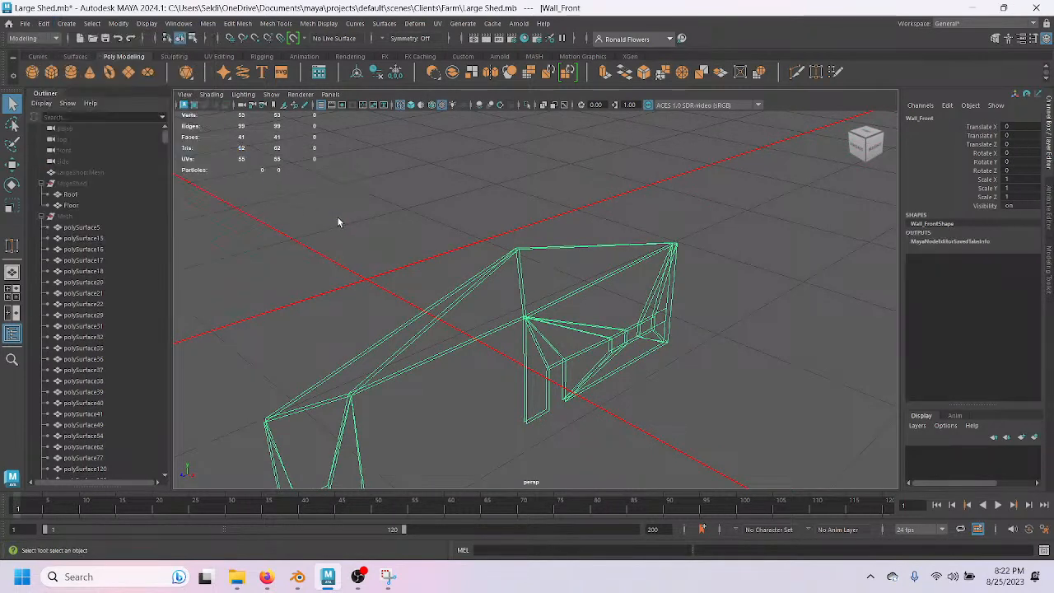
{"action": "key", "text": "ctrl+s"}
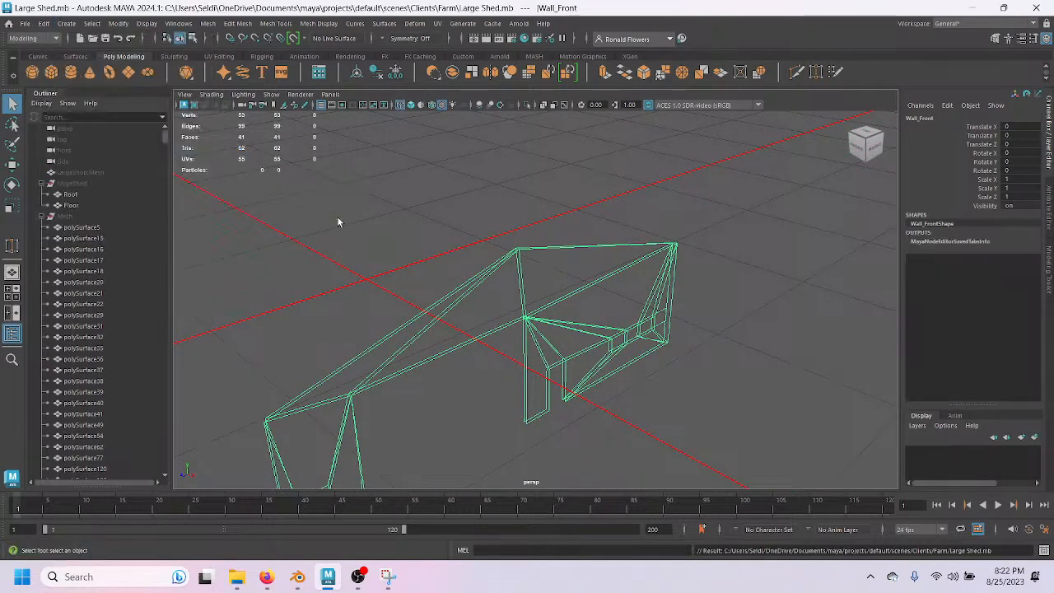
Display the front wall shaded and deselect it to examine its surfaces around the openings.
{"action": "key", "text": "6"}
{"action": "mouse_move", "coordinate": [467, 394]}
{"action": "left_mouse_down", "text": "alt"}
{"action": "mouse_move", "coordinate": [468, 224]}
{"action": "mouse_move", "coordinate": [461, 299]}
{"action": "mouse_move", "coordinate": [202, 289]}
{"action": "mouse_move", "coordinate": [466, 289]}
{"action": "mouse_move", "coordinate": [473, 266]}
{"action": "mouse_move", "coordinate": [478, 327]}
{"action": "left_mouse_up", "text": "alt"}
{"action": "left_click", "coordinate": [466, 286]}
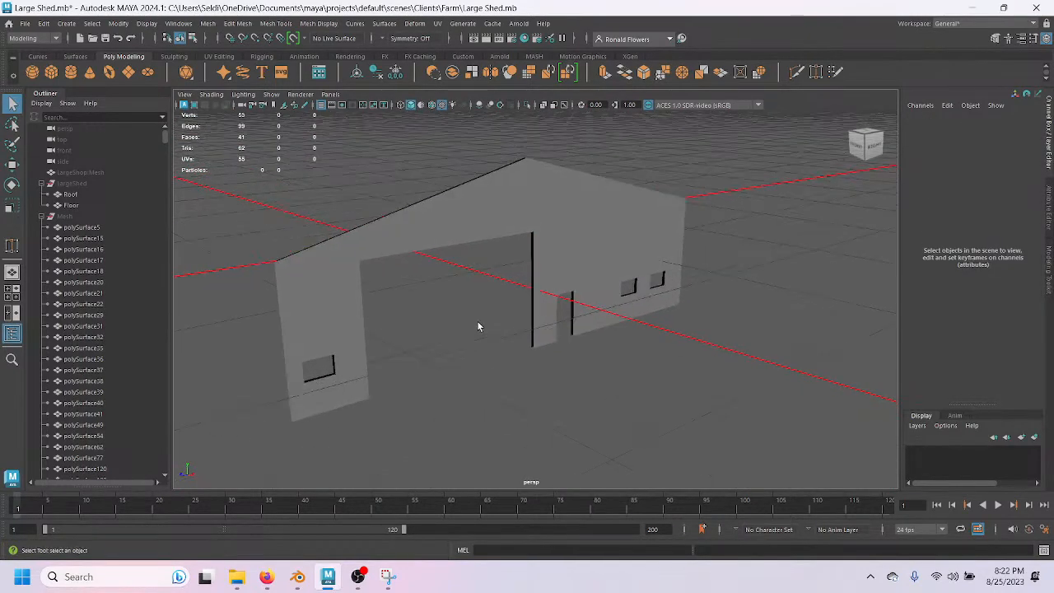
Check the stream chat in OBS, and examine the remaining edges of the selected front wall in Maya.
{"action": "left_click", "coordinate": [357, 577]}
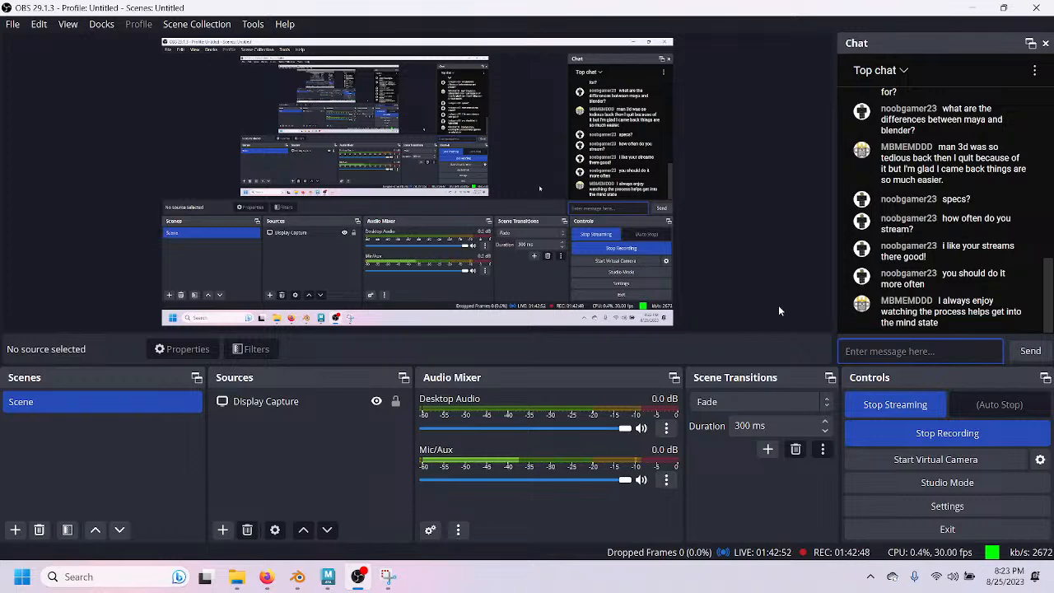
{"action": "left_click", "coordinate": [328, 576]}
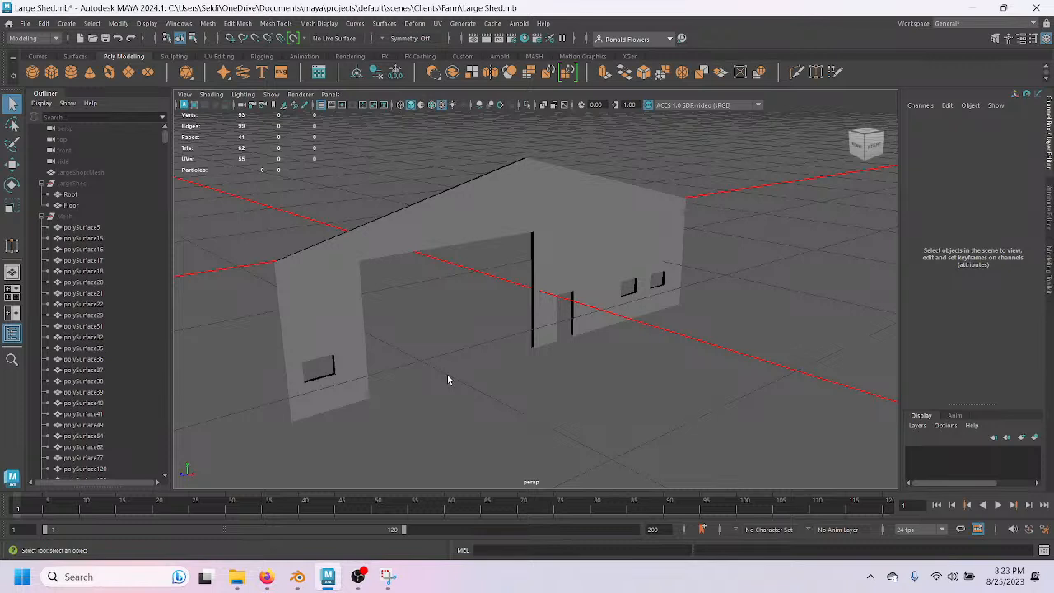
{"action": "left_click", "coordinate": [558, 268]}
{"action": "left_click_drag", "start_coordinate": [635, 358], "coordinate": [573, 344], "text": "alt"}
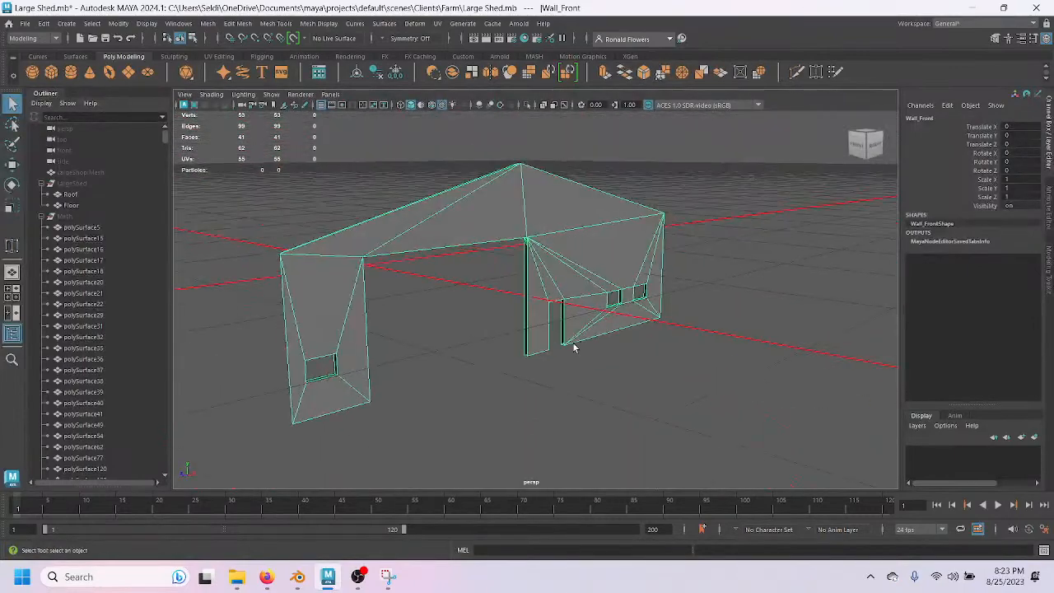
{"action": "left_click", "coordinate": [362, 581]}
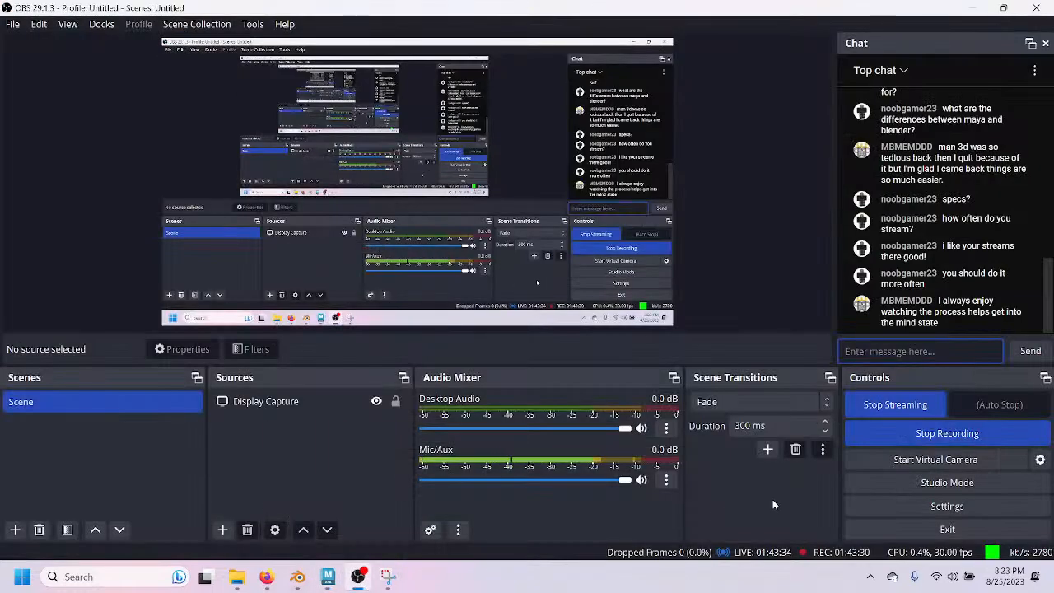